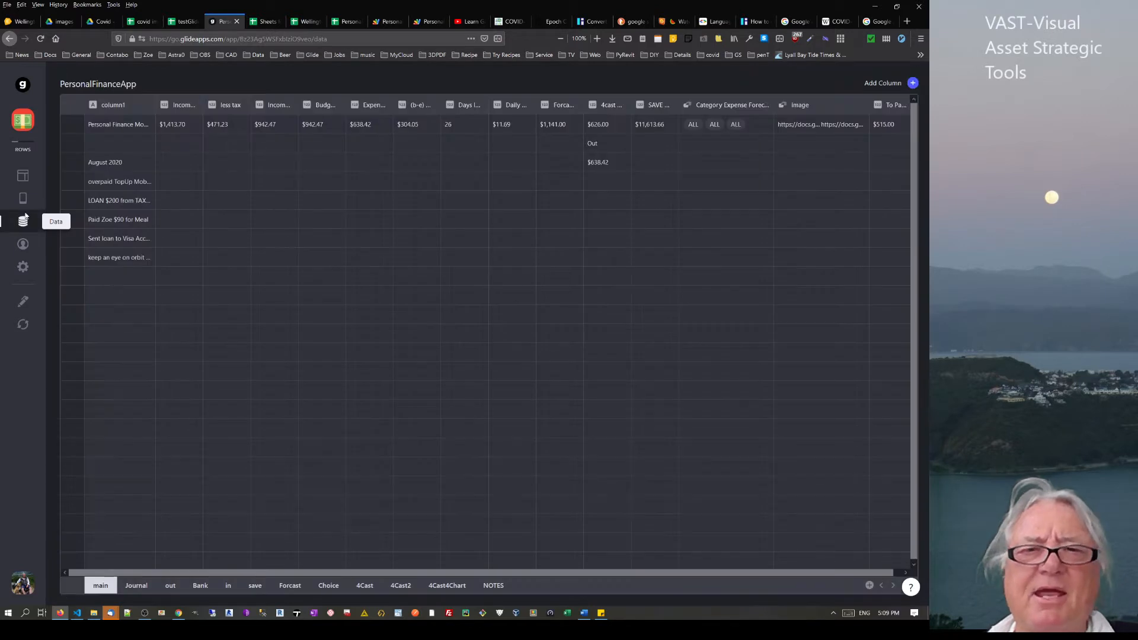
Start adding a new column to the table, browse its column types, then cancel it
click(913, 83)
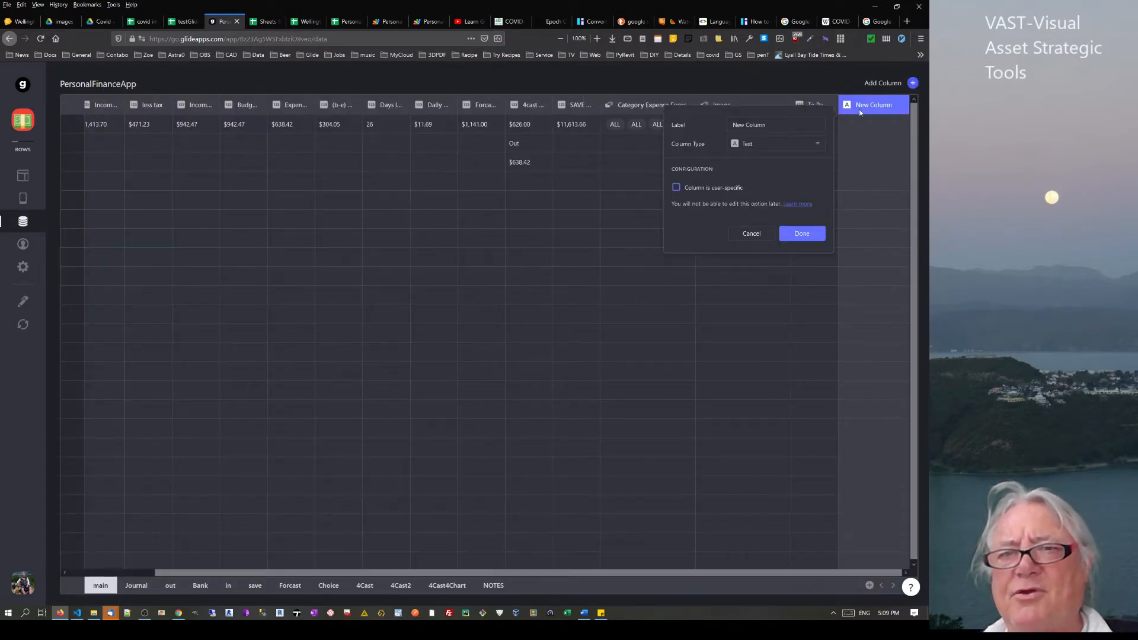
click(748, 144)
mouse_move(781, 169)
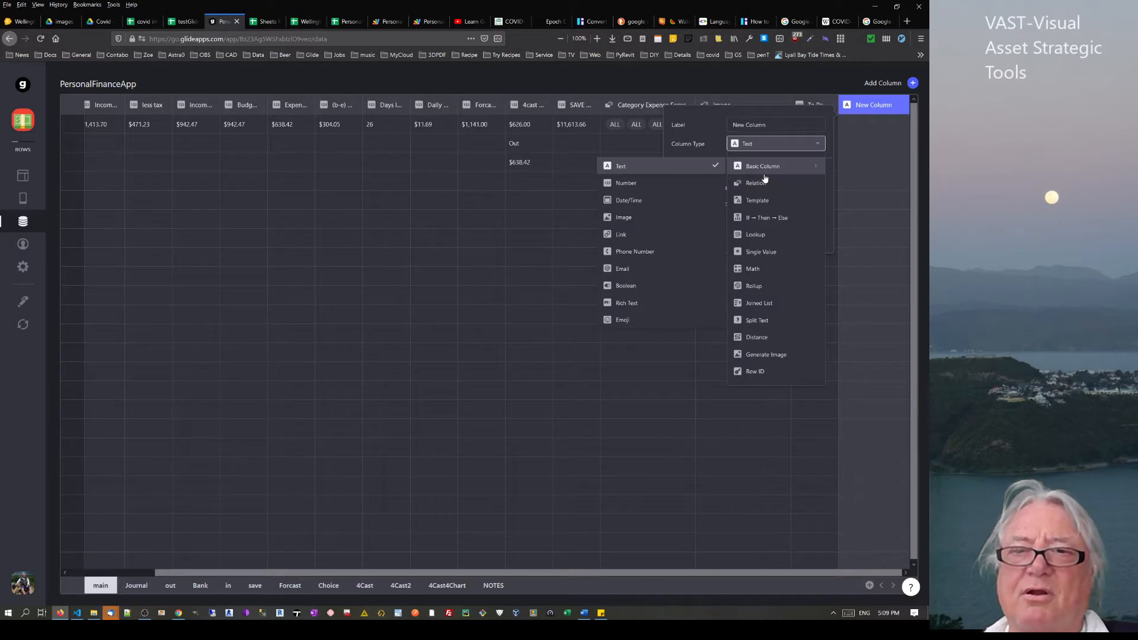
click(812, 83)
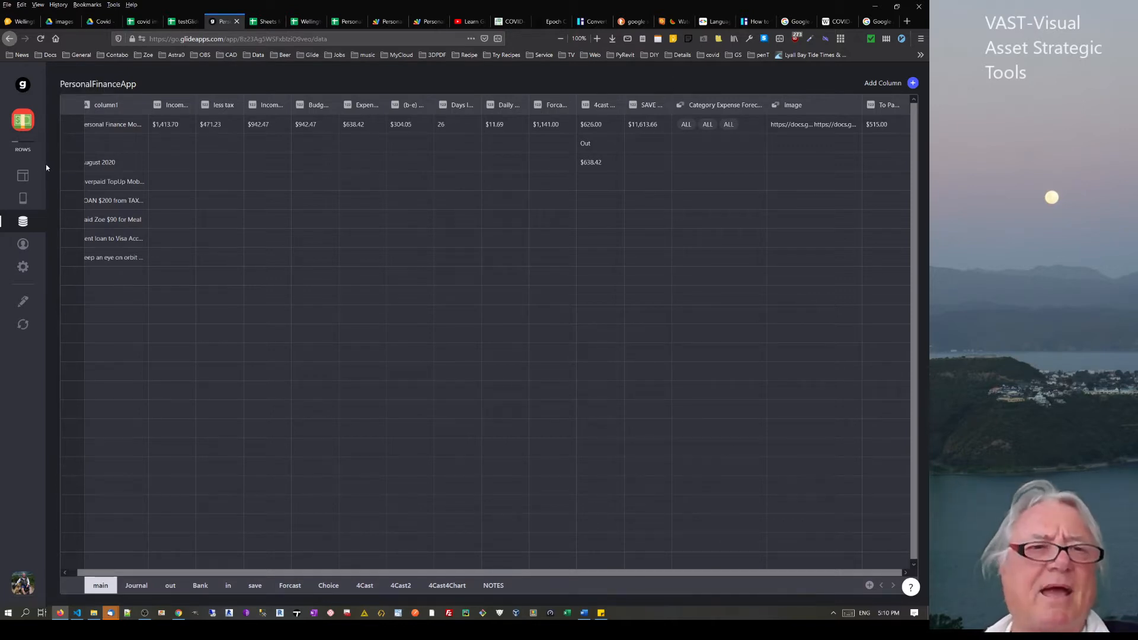
Preview the Overview Dash screen in the layout editor and compare it with the Chart-4Cast budget chart sheet
click(23, 181)
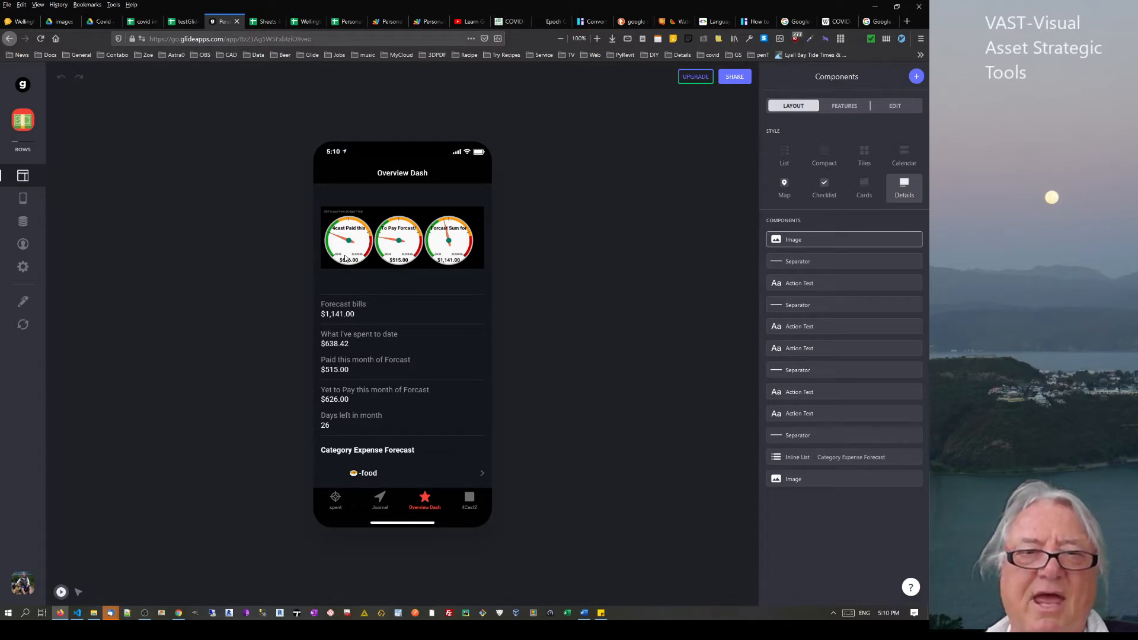
scroll(356, 243, down, 5)
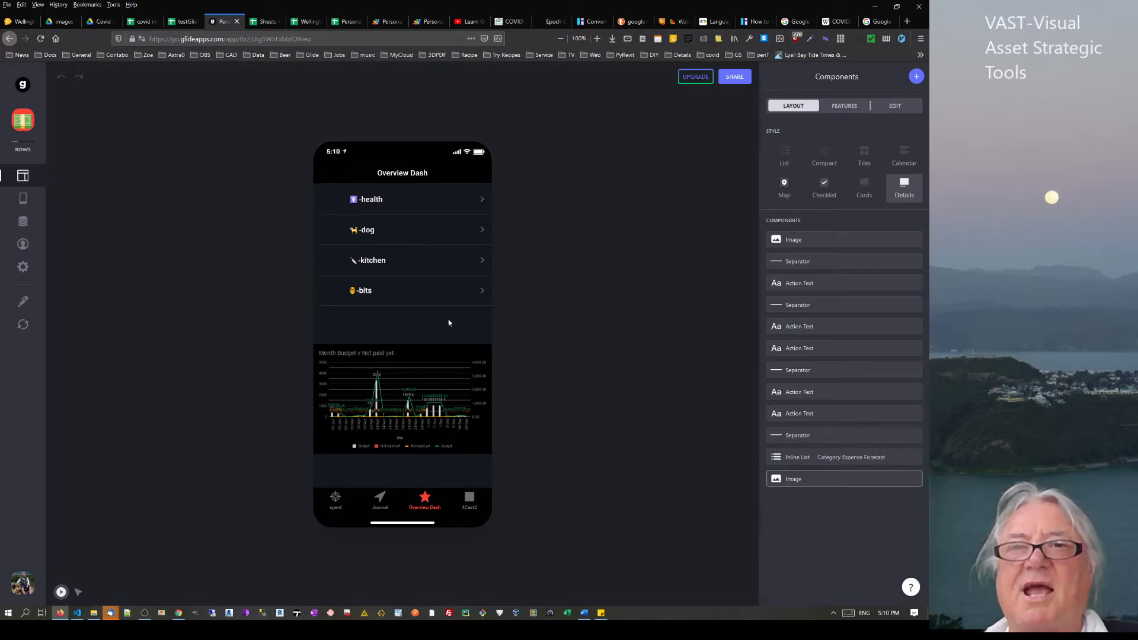
click(344, 22)
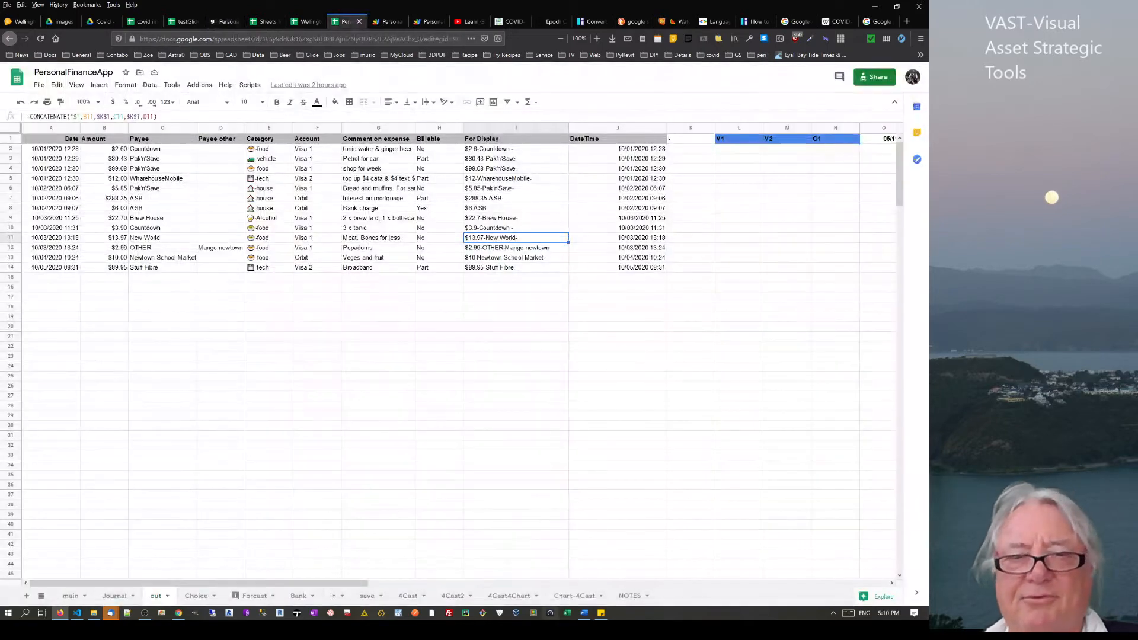
click(576, 599)
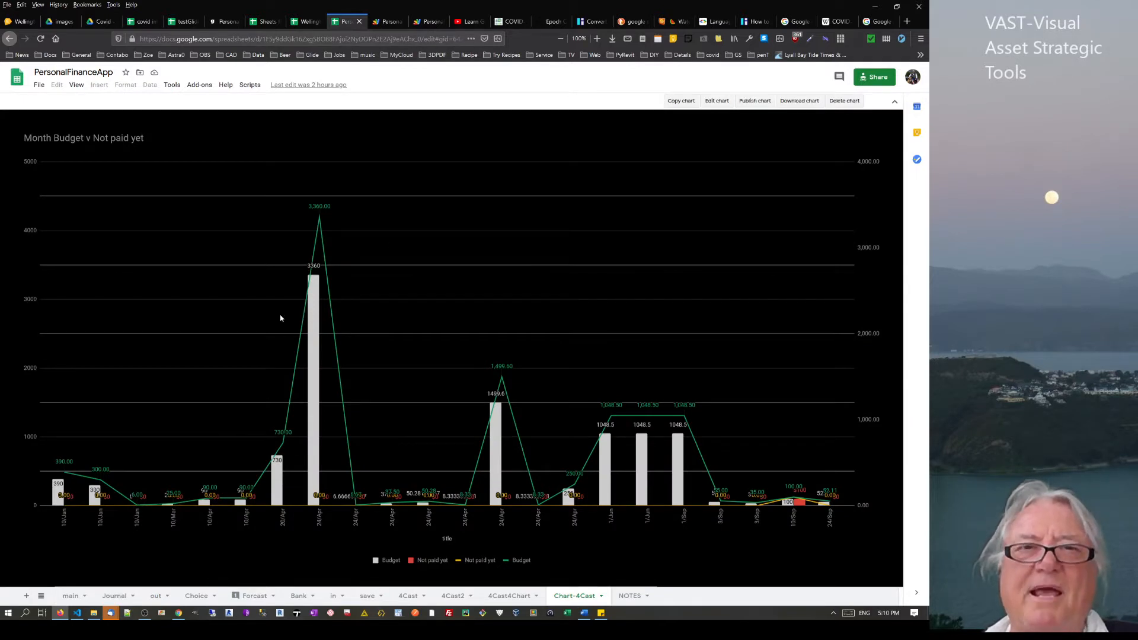
click(226, 22)
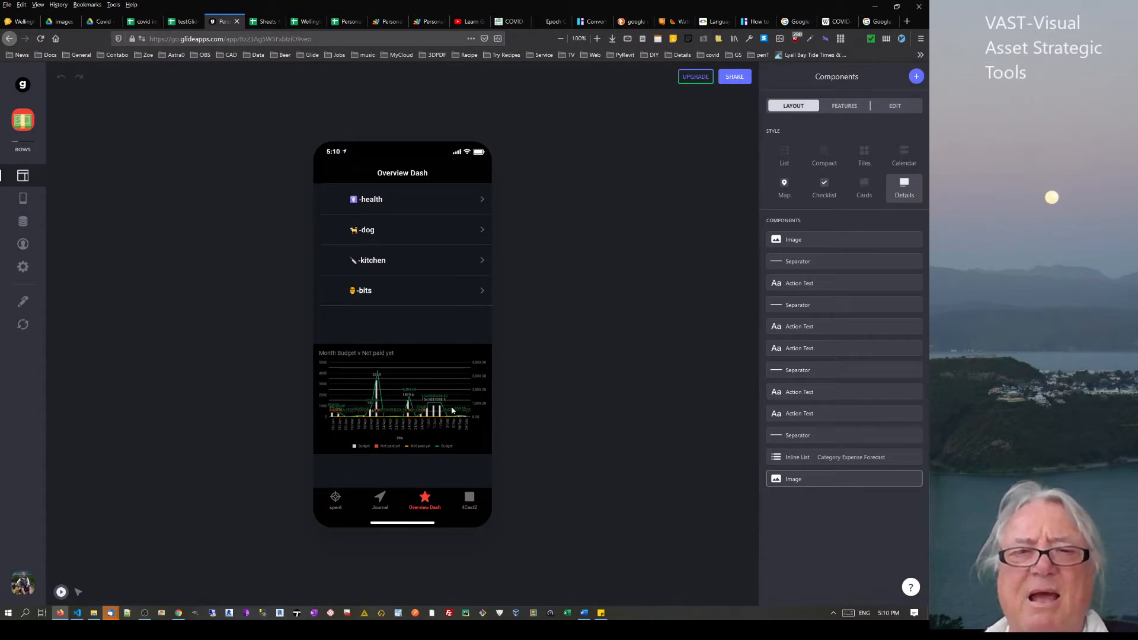
scroll(422, 424, up, 6)
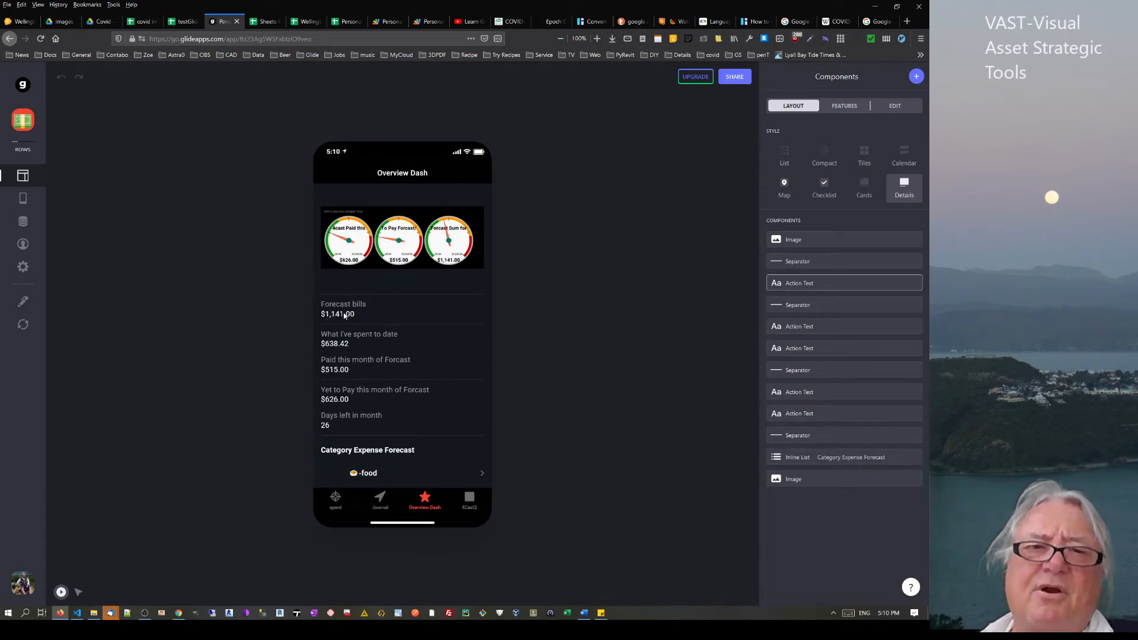
click(185, 21)
Inspect the formulas in cells E5, E8 and E12, then check the Glide preview
click(321, 182)
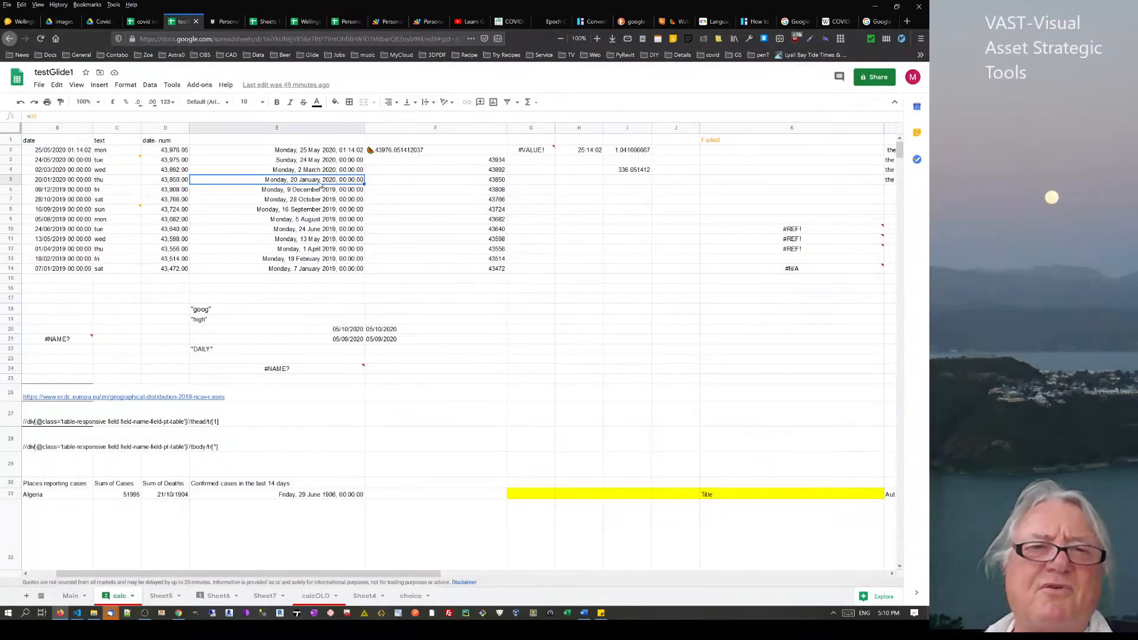
click(315, 211)
click(307, 250)
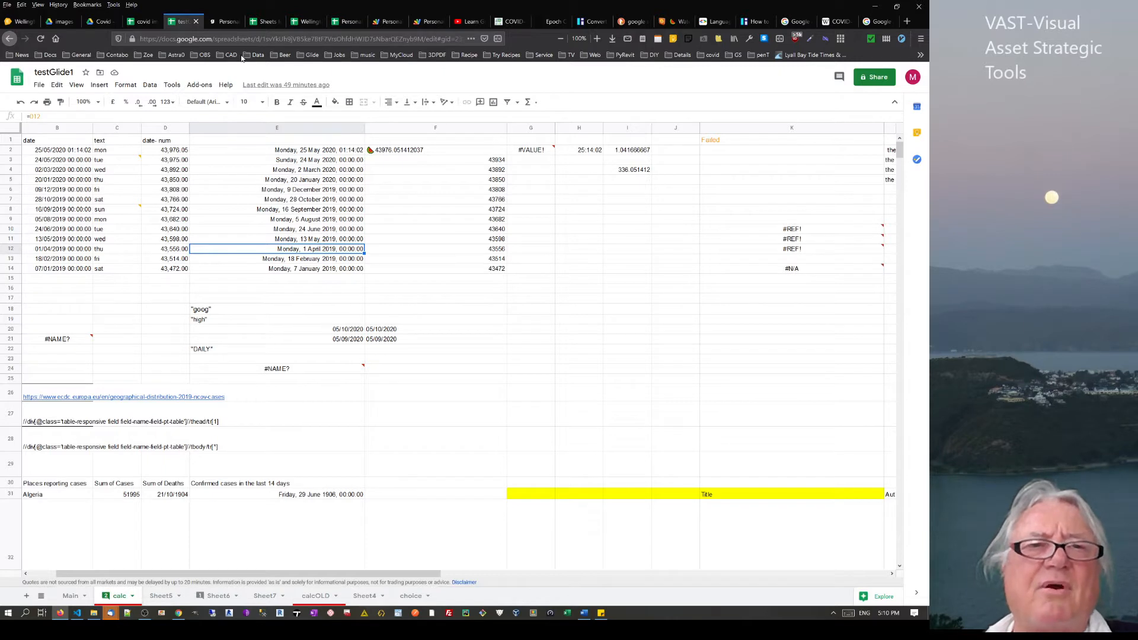
click(221, 22)
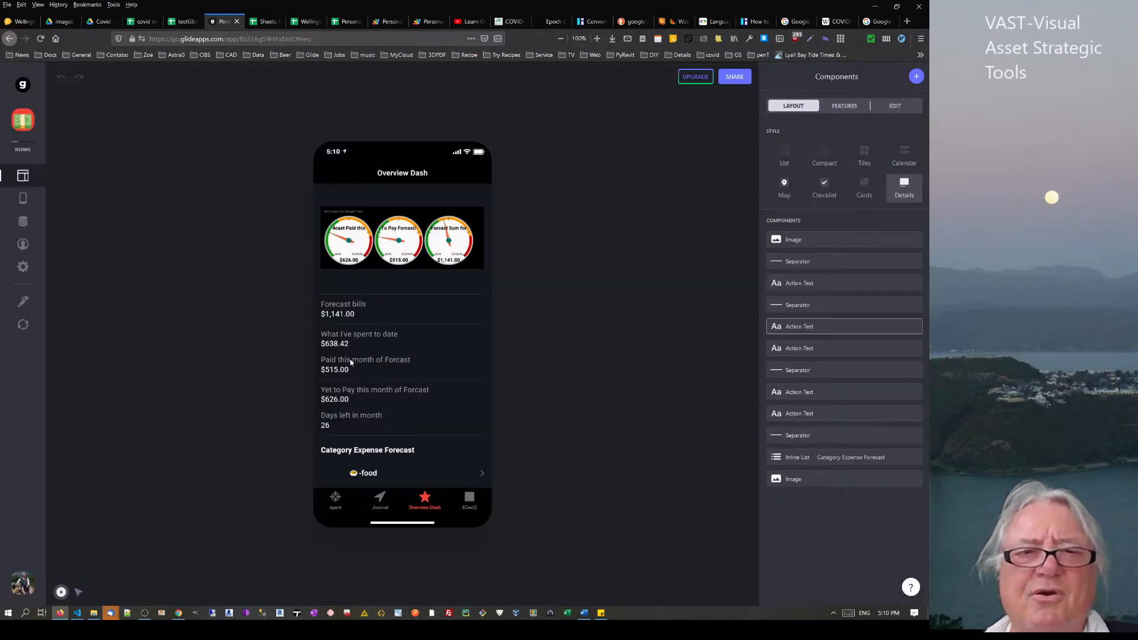
scroll(354, 370, down, 1)
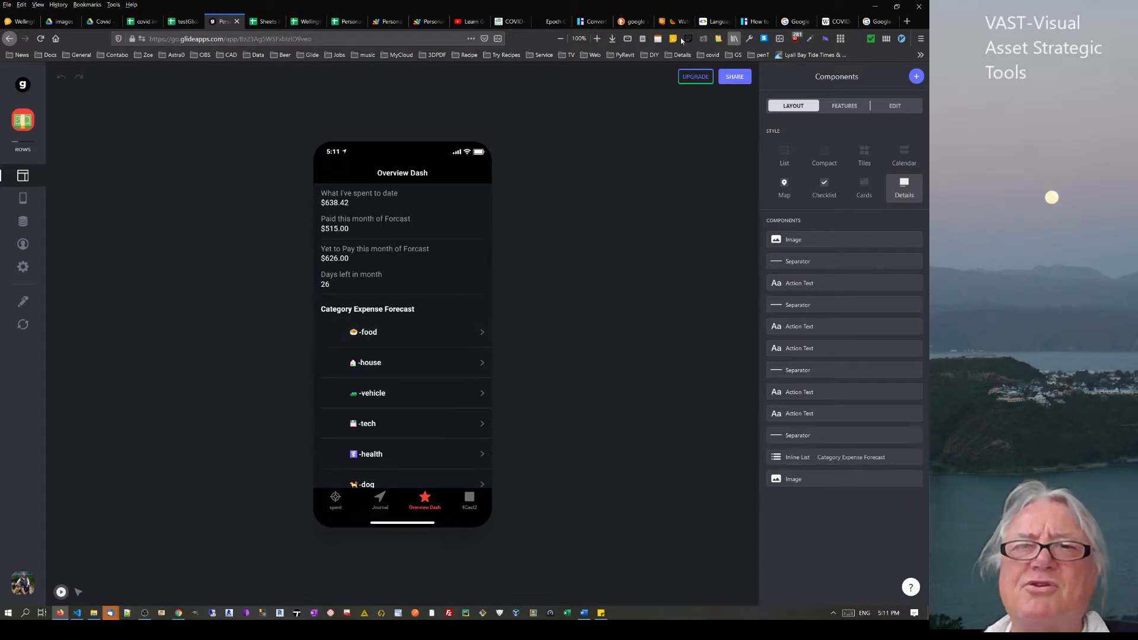
Copy the watermelon emoji from Emojipedia and paste it before 43556 in cell F12
click(681, 24)
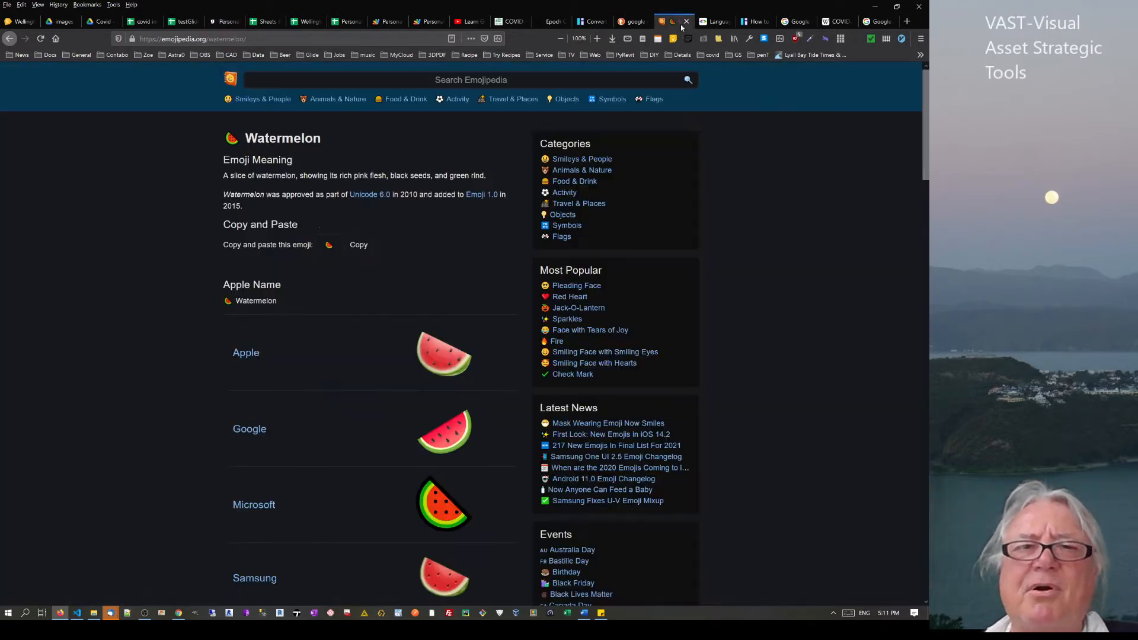
click(358, 245)
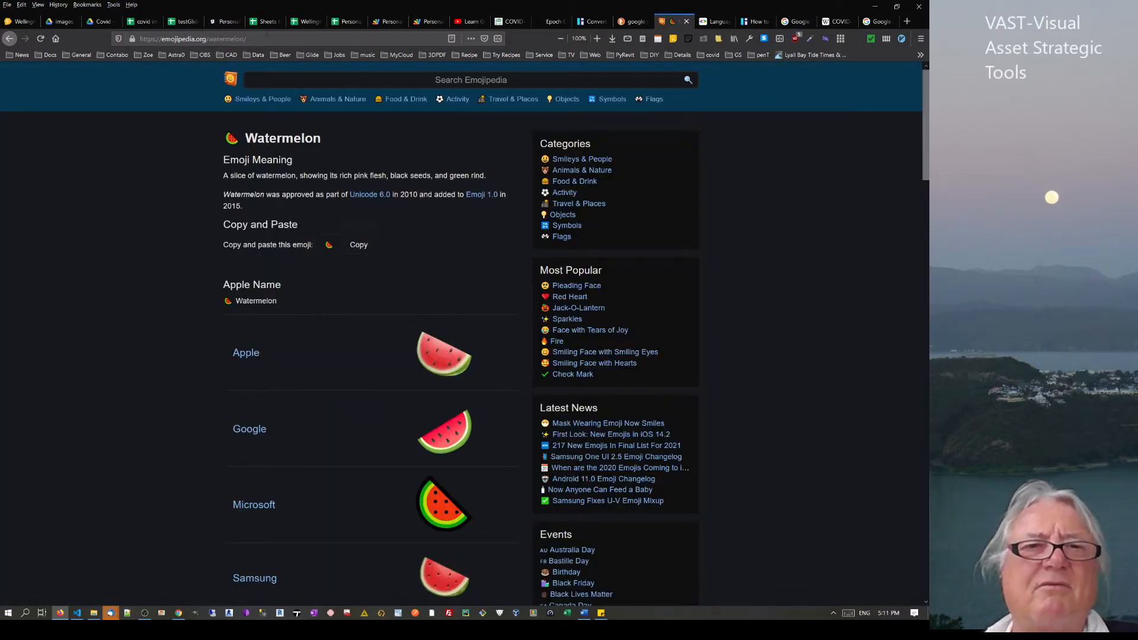
click(188, 24)
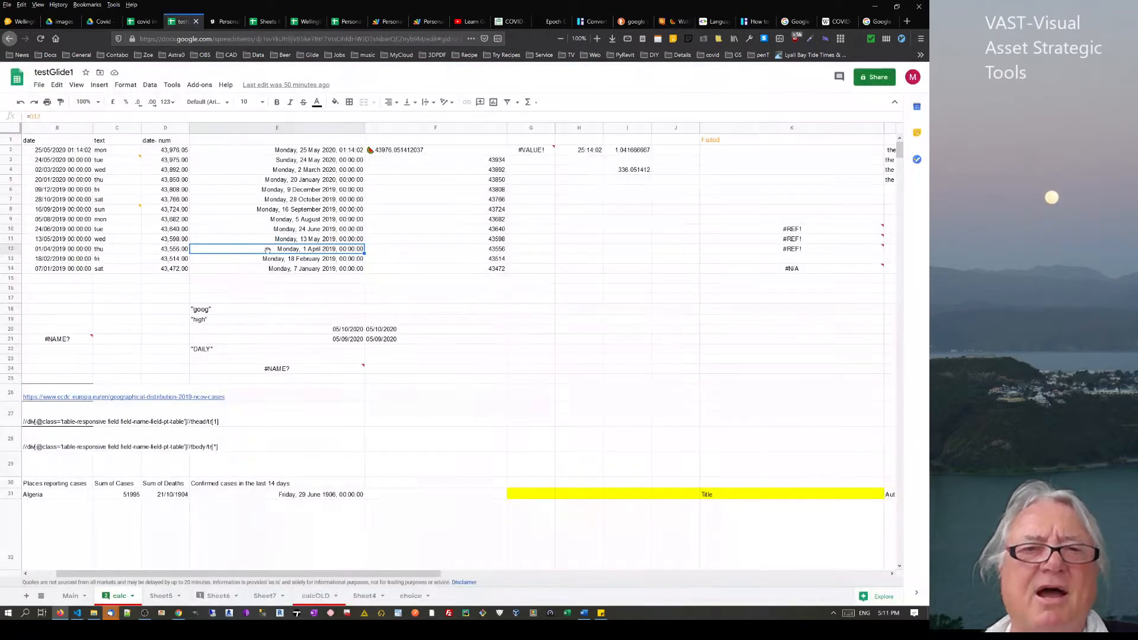
click(491, 252)
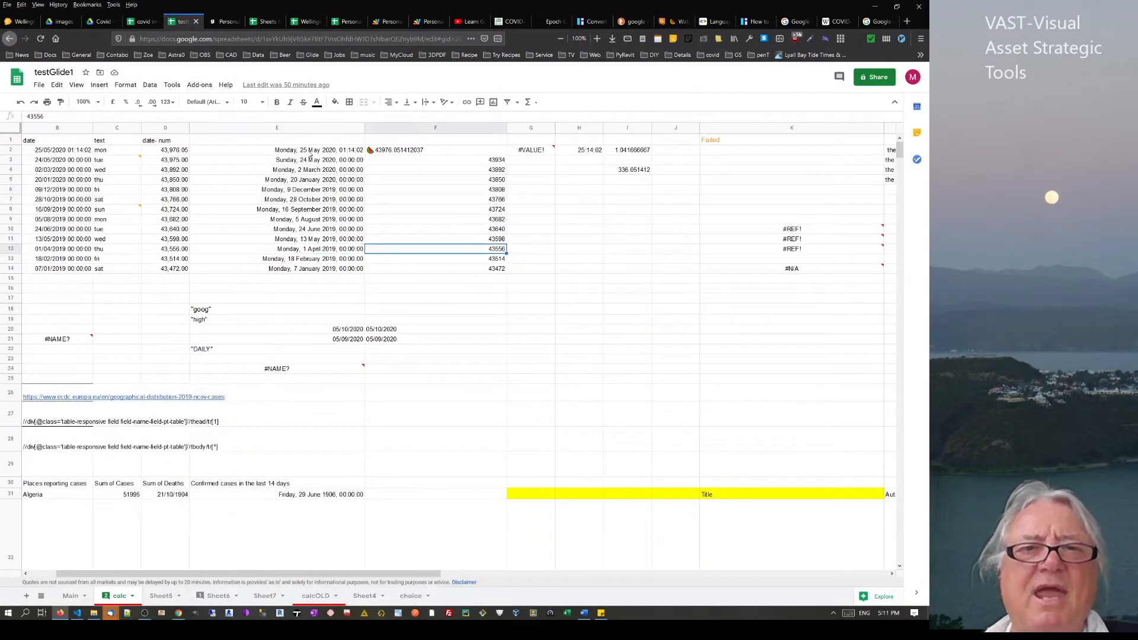
click(26, 117)
key(ctrl+v)
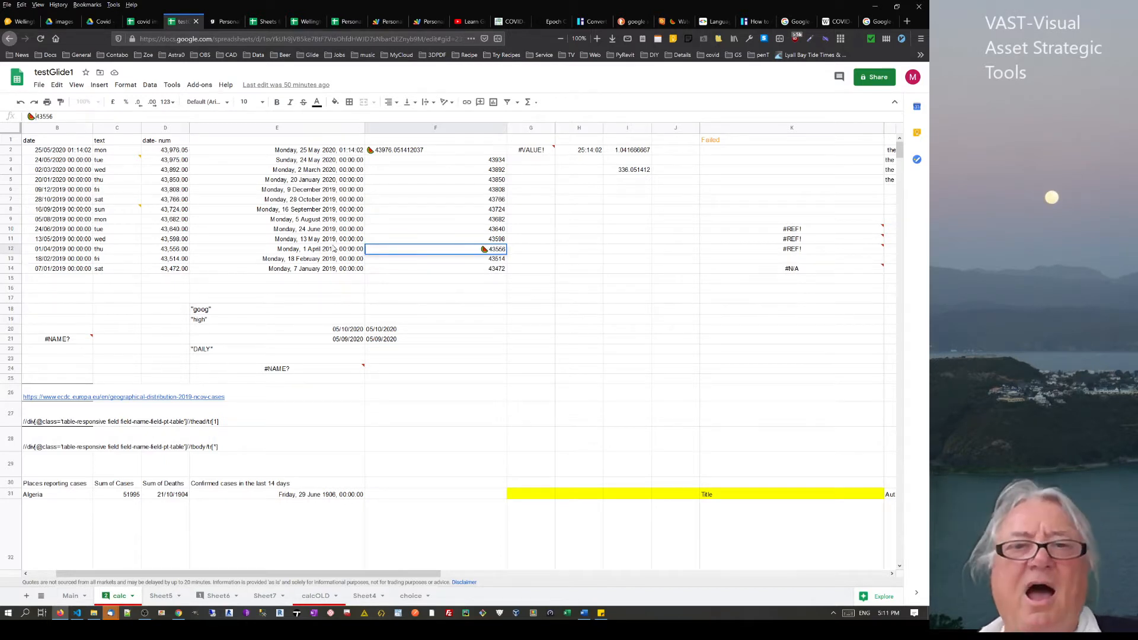
key(Return)
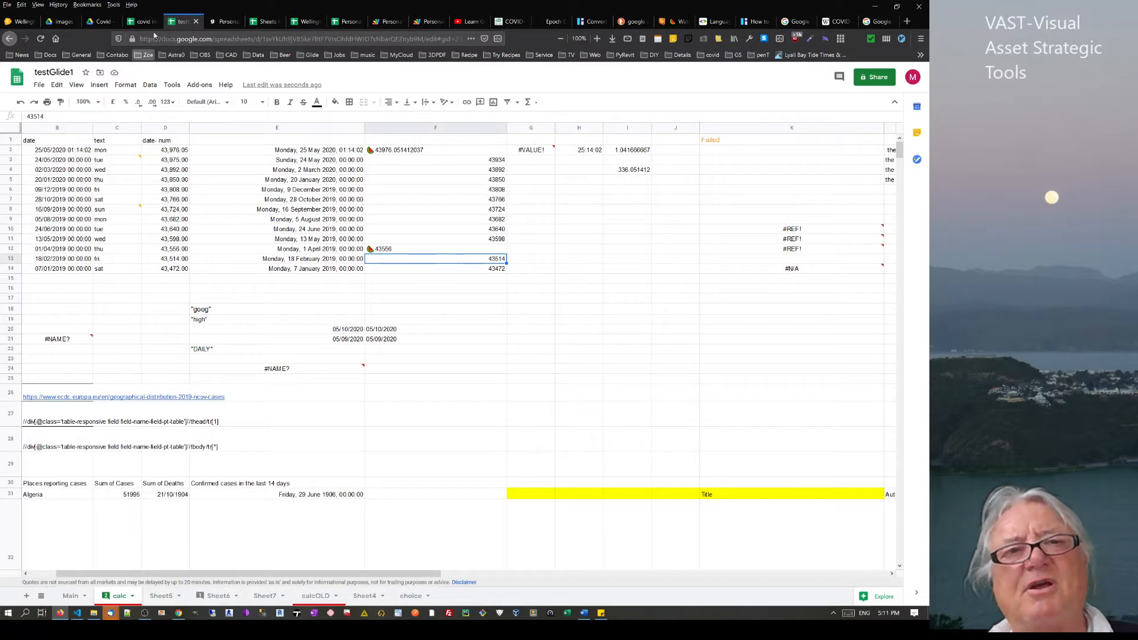
click(224, 22)
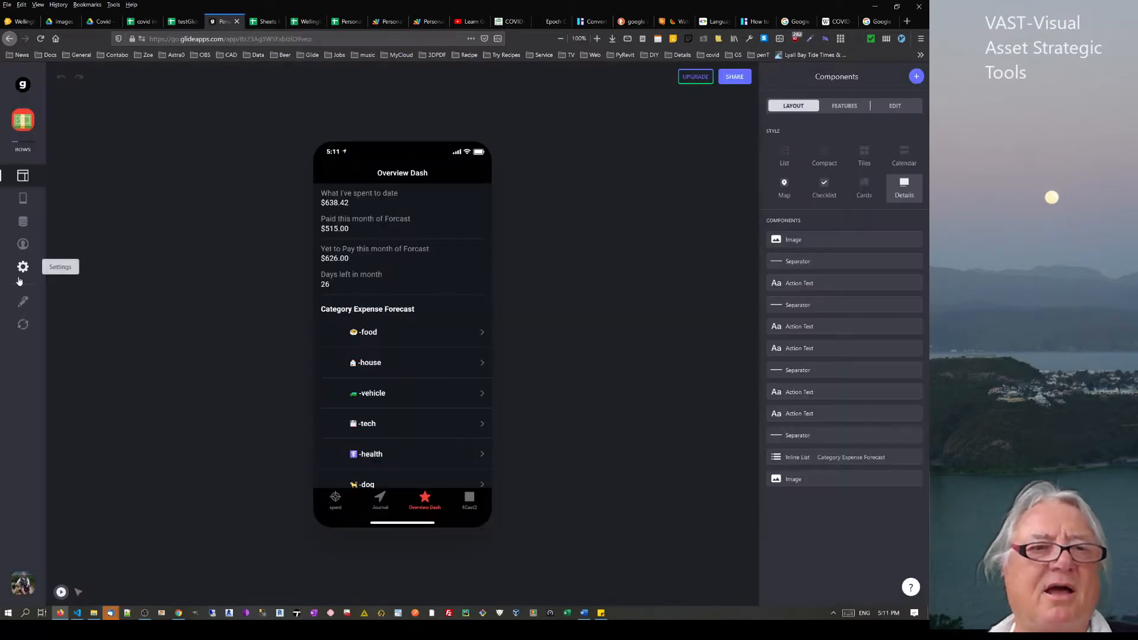
Look over the Glide app's data tables, then return to testGlide1's calc sheet
click(23, 223)
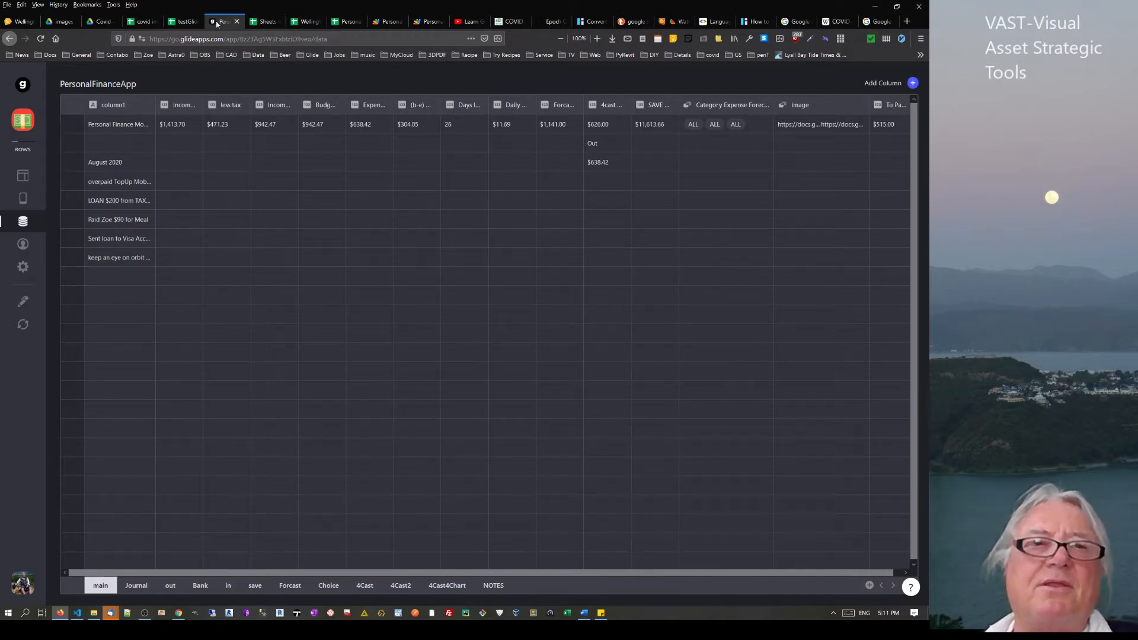
click(184, 25)
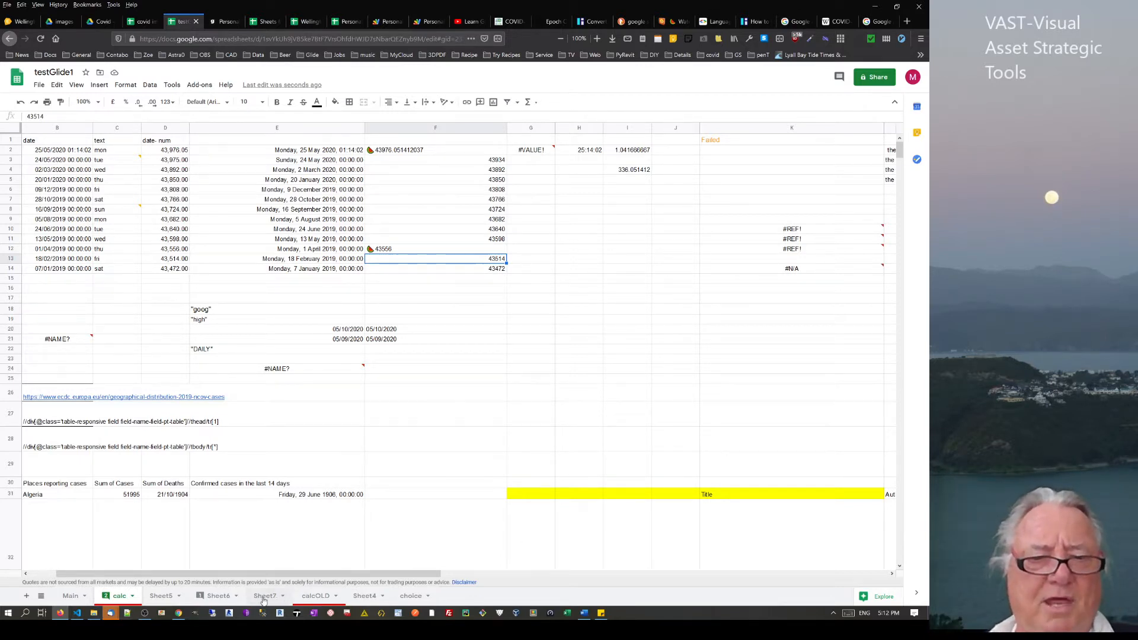
Add a new blank Sheet8 to testGlide1 and select cells I25 and E4
click(26, 596)
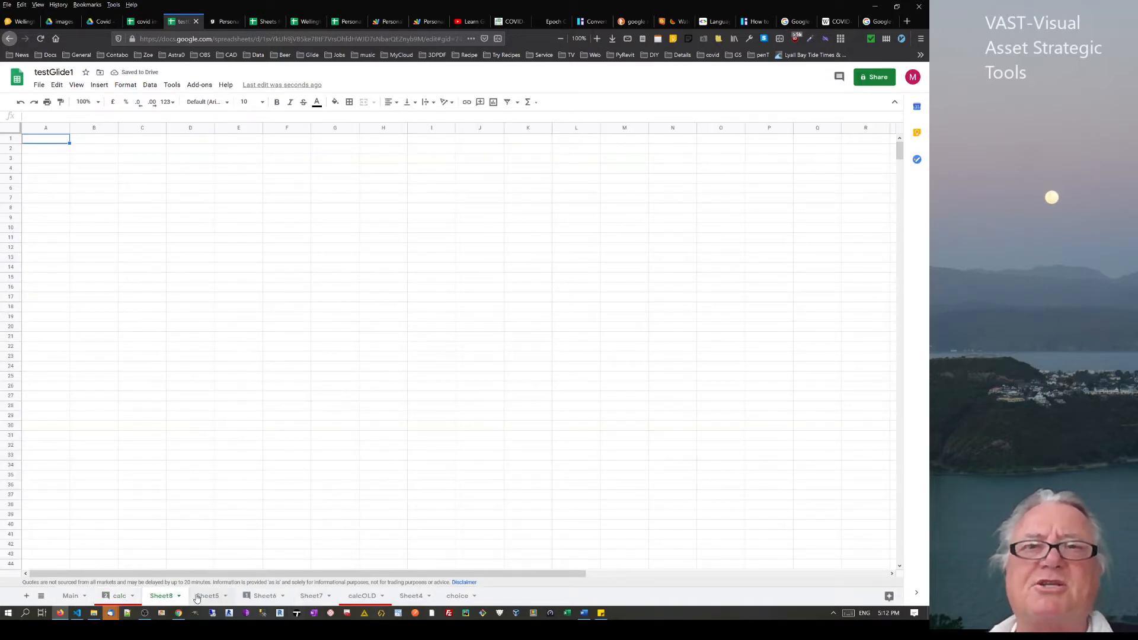
click(425, 378)
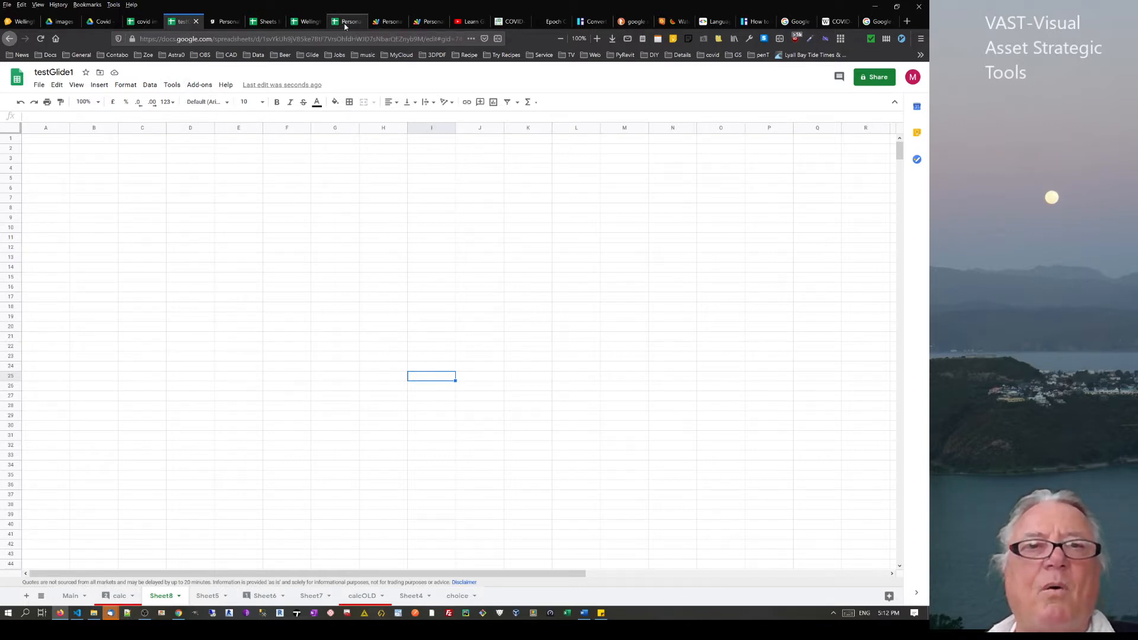
click(233, 174)
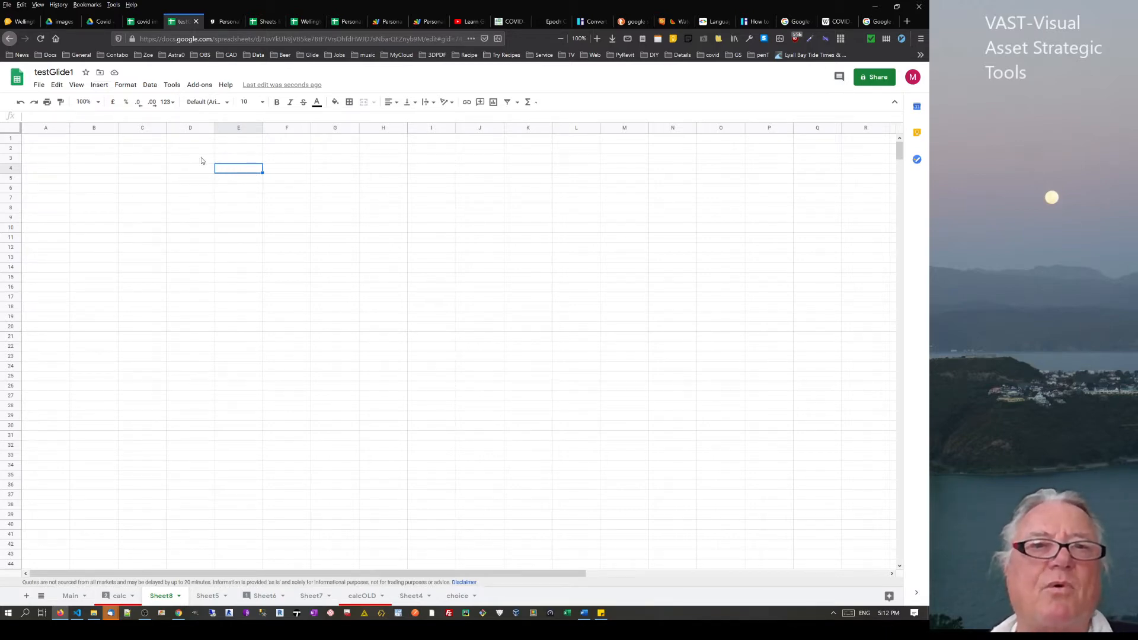
click(355, 22)
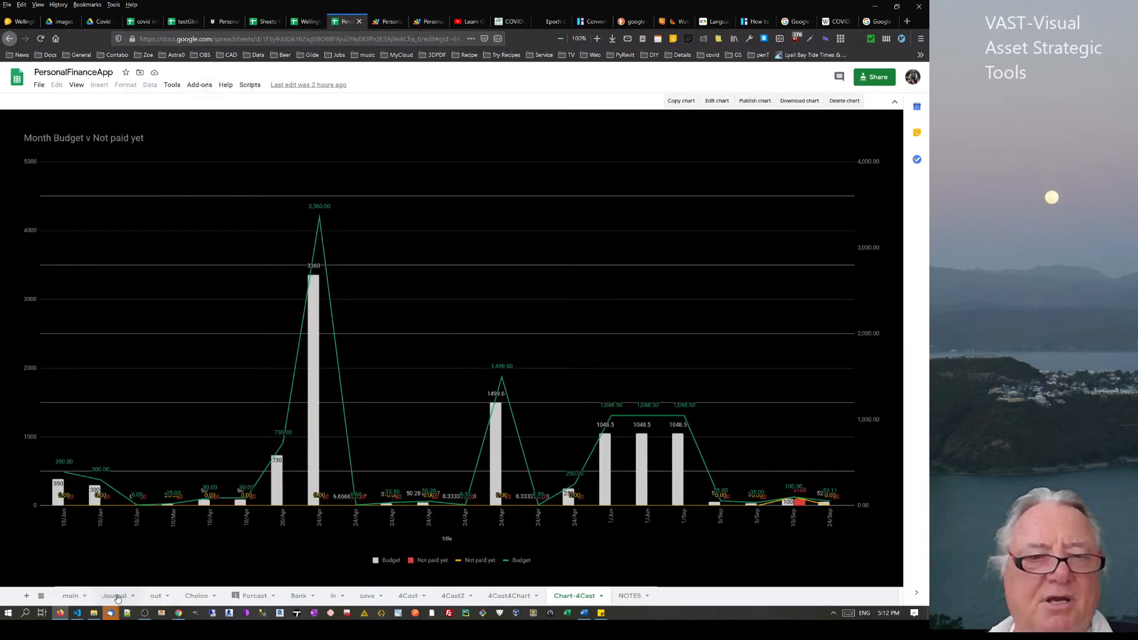
Show PersonalFinanceApp's out sheet and view the Scripts menu and Tools > Macros options
click(68, 597)
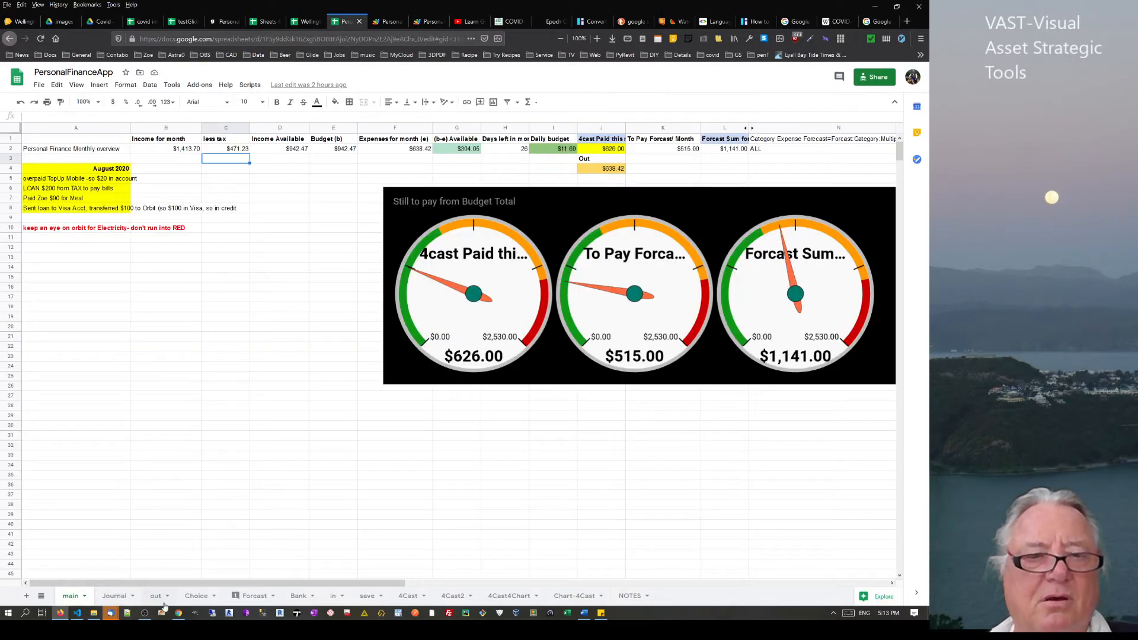
click(157, 597)
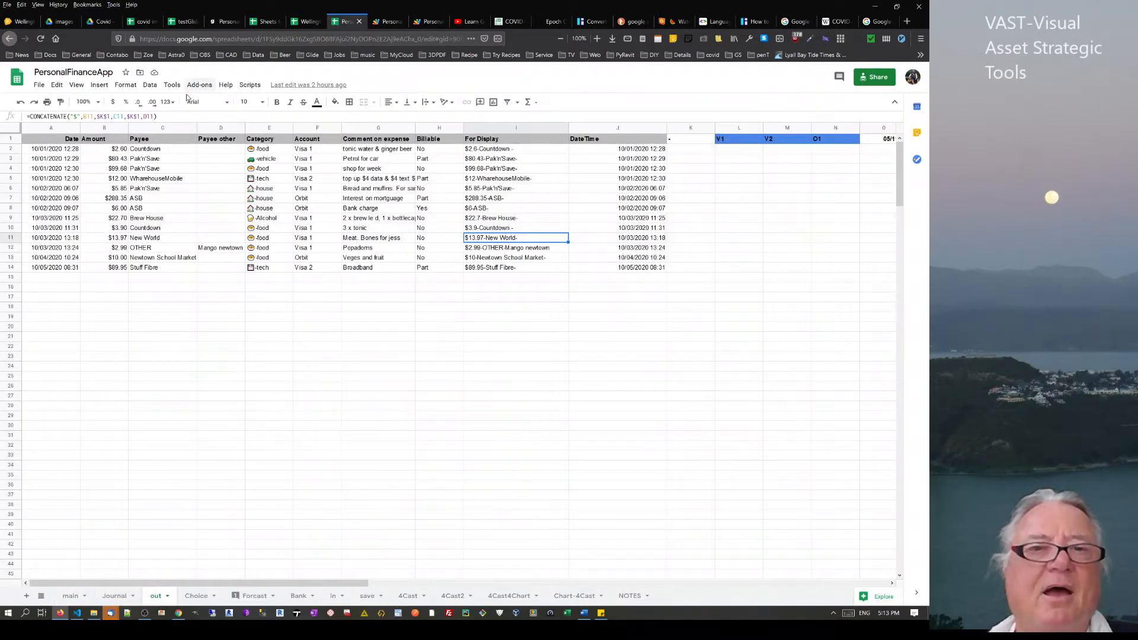
click(260, 86)
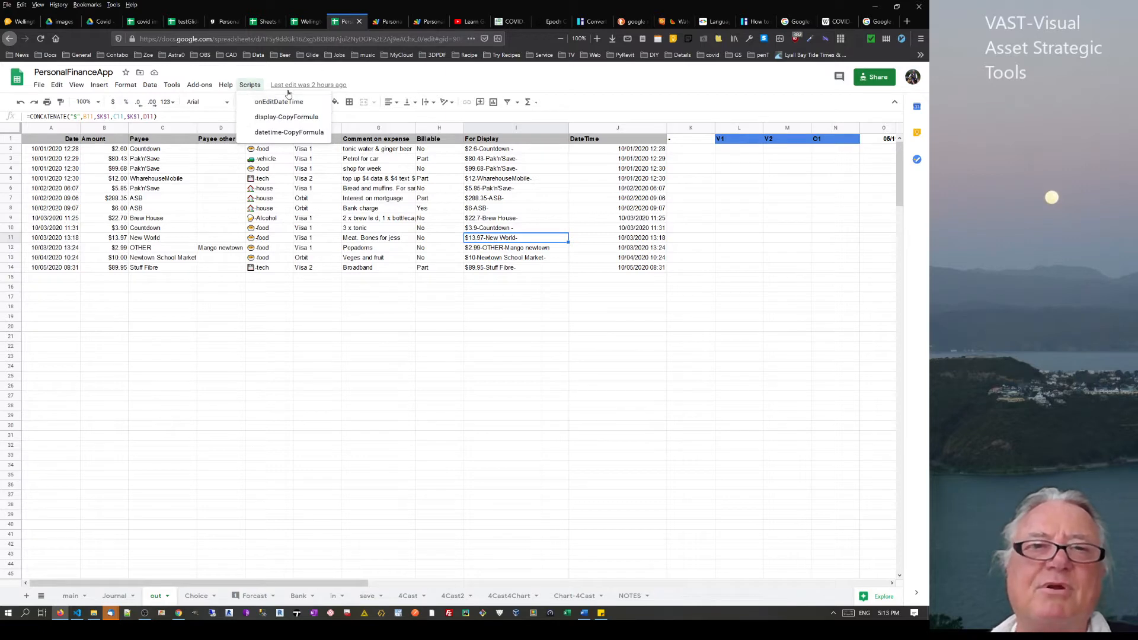
mouse_move(172, 85)
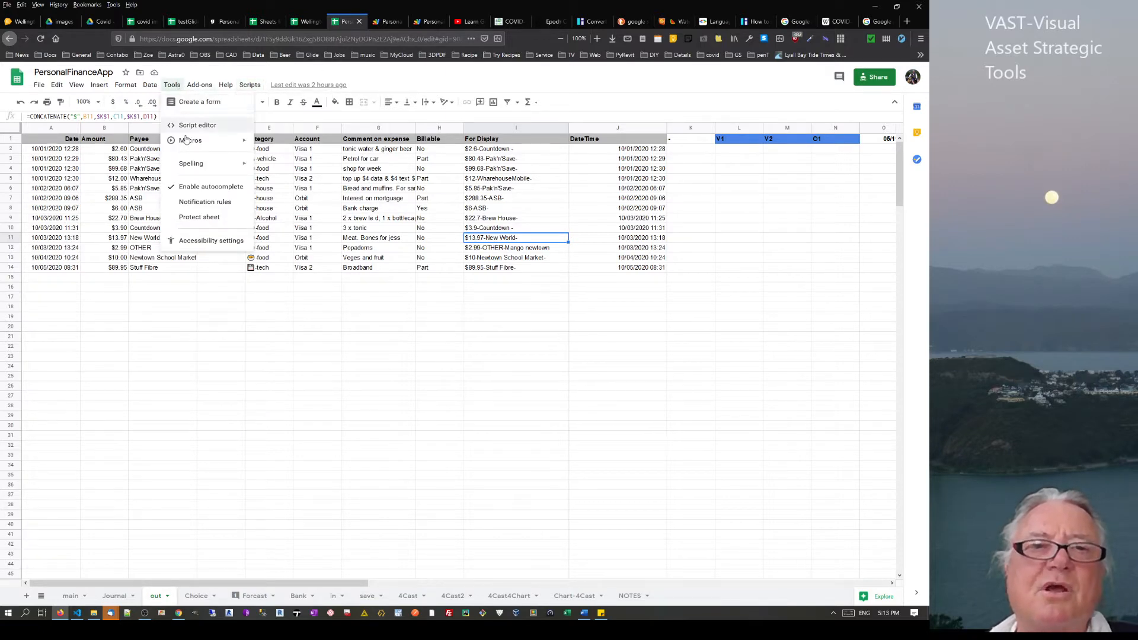
mouse_move(193, 143)
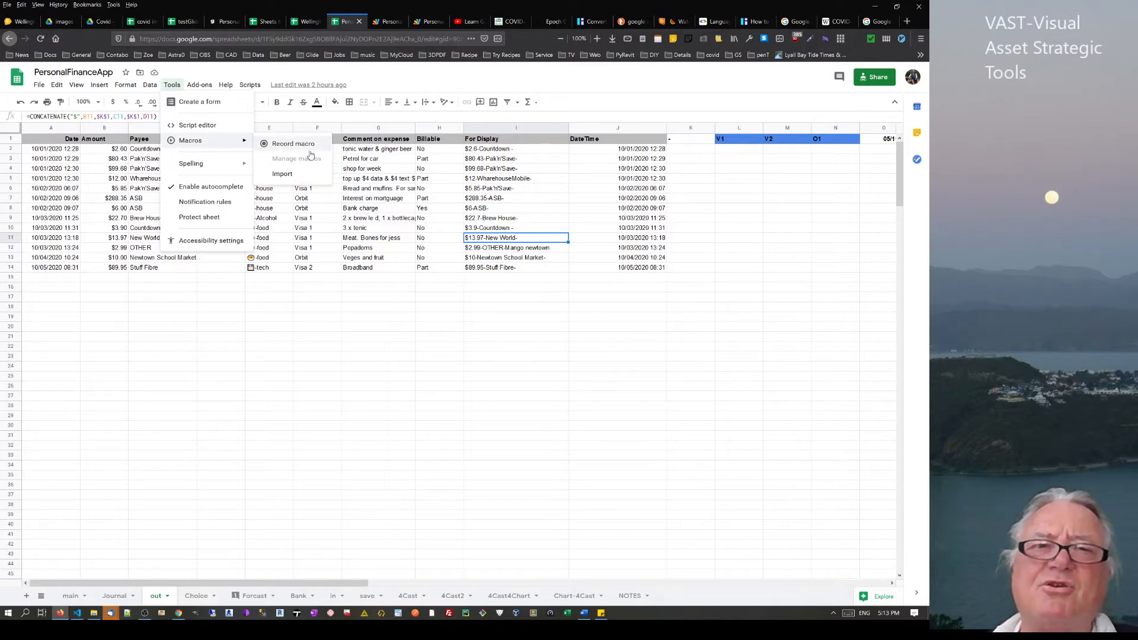
Type test text in F18 and add text to it in G17 with =F18+"gvfvgnhmj"
click(305, 309)
text(fghjfj)
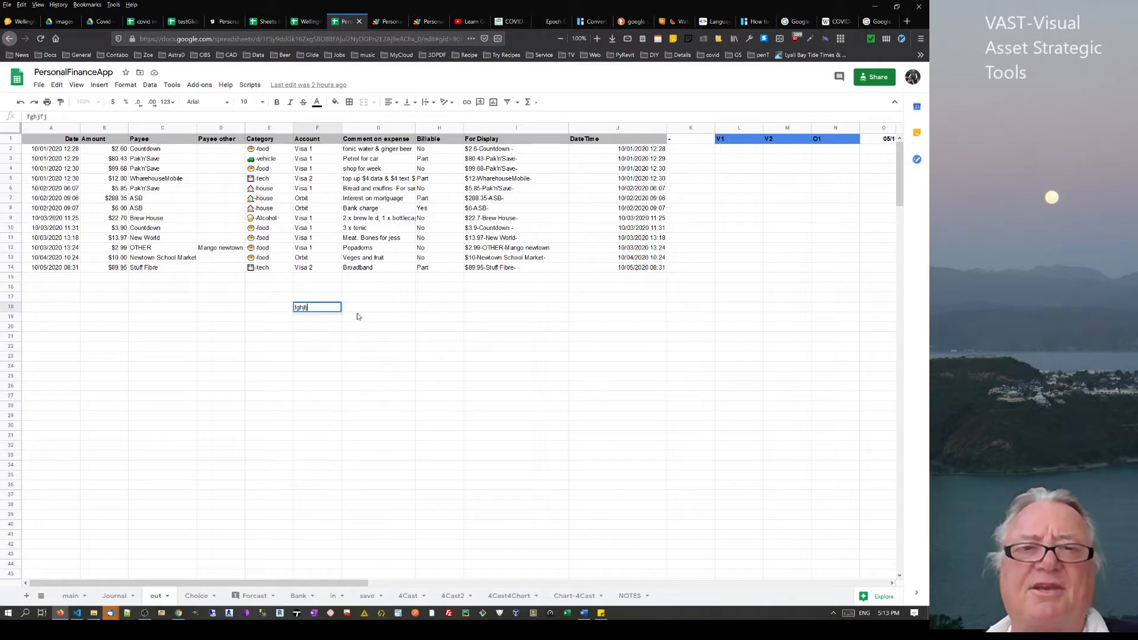
key(Right)
key(Up)
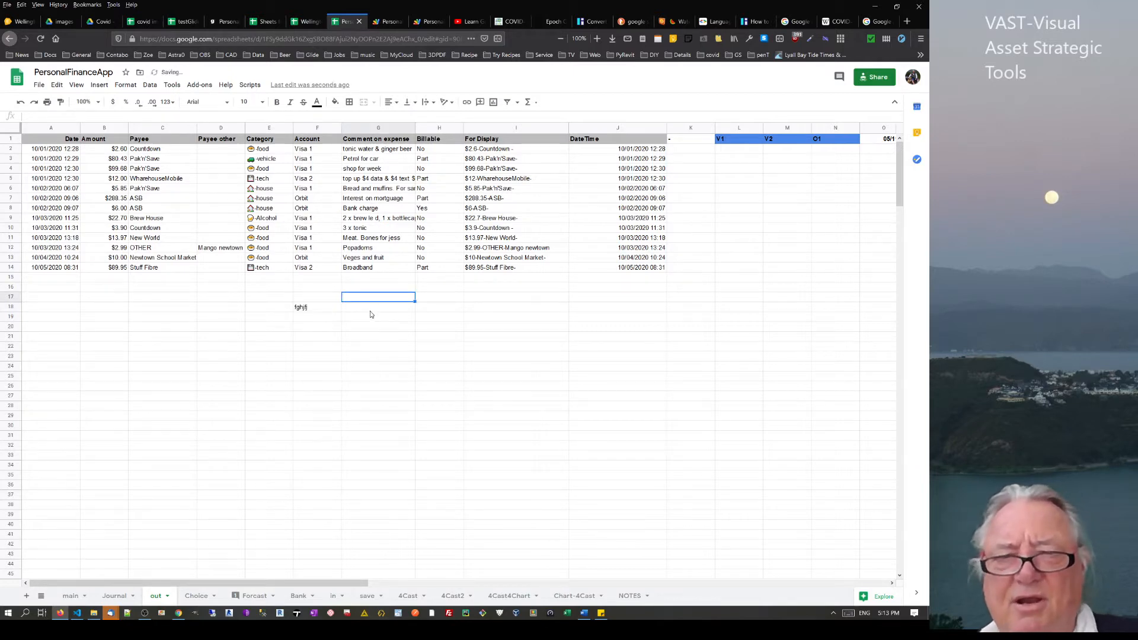
text(=)
click(310, 309)
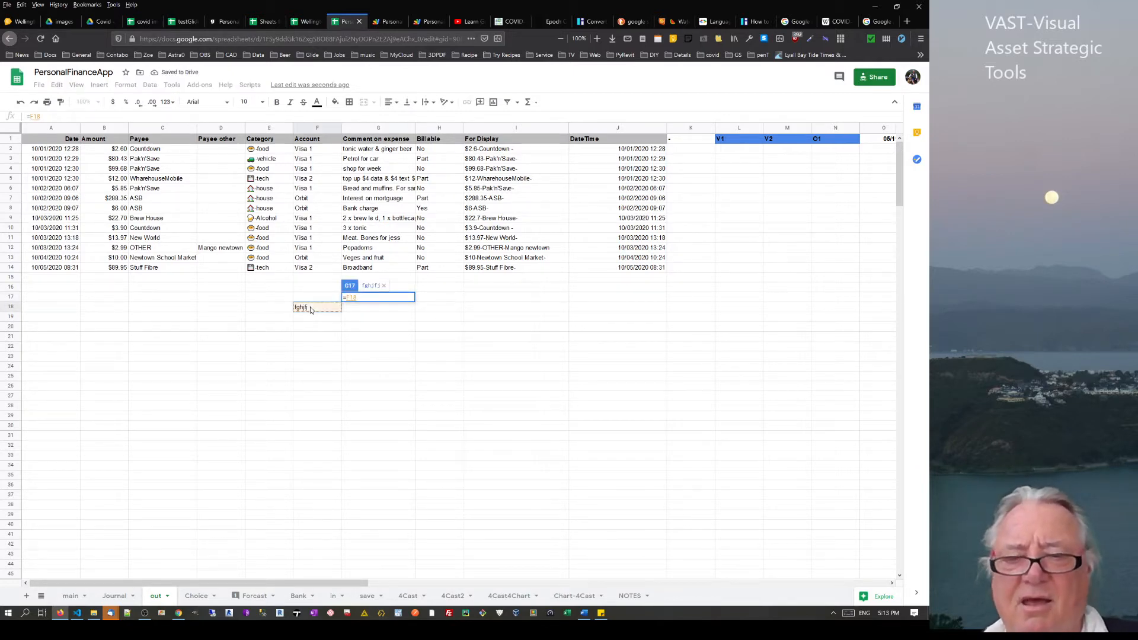
text(+)
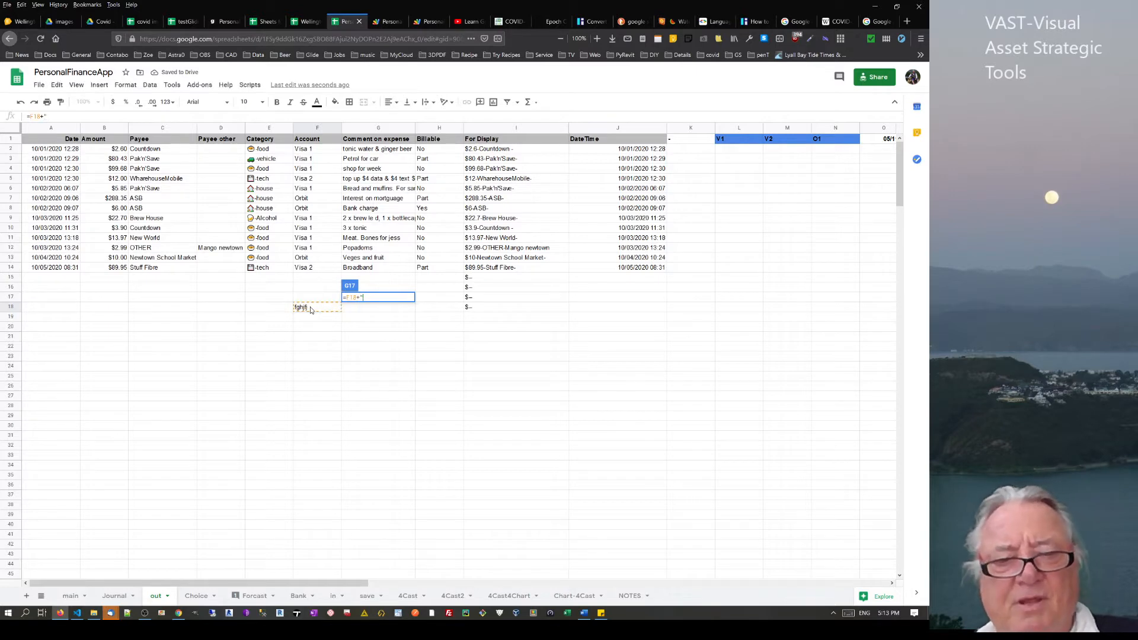
text("gvfvgnhmj")
key(Return)
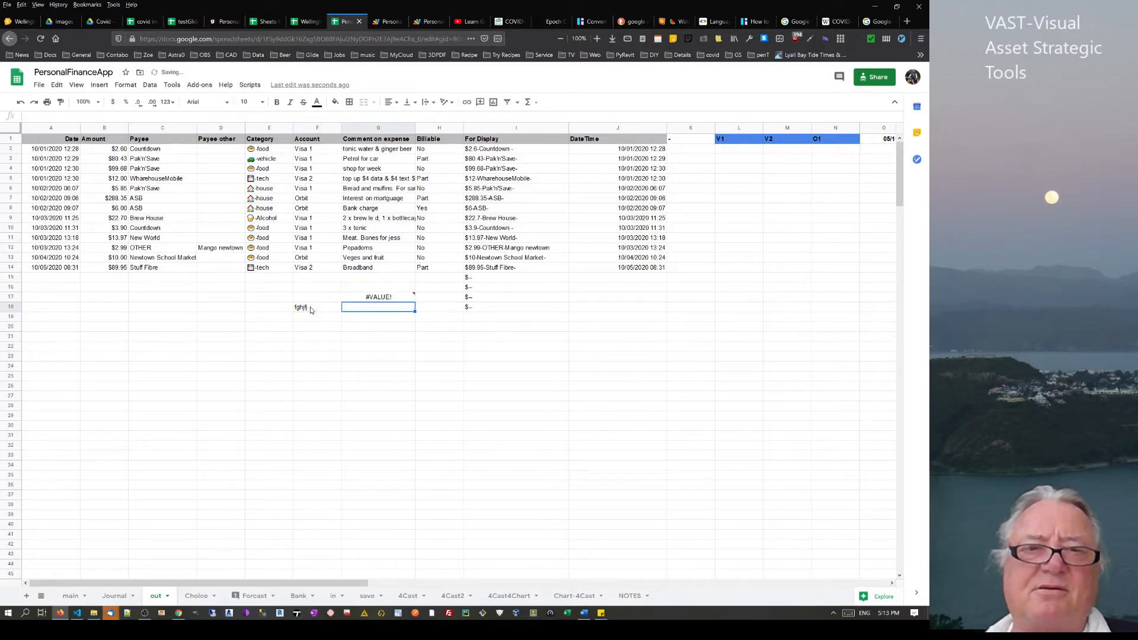
Change G17's formula to join the texts with & instead of +
click(382, 301)
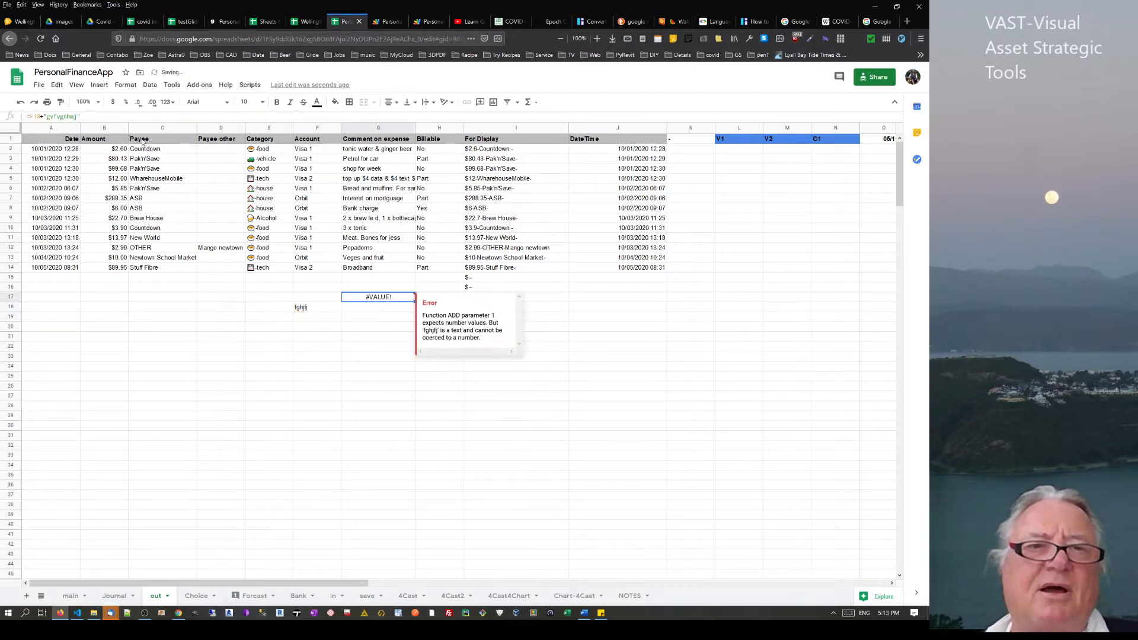
click(44, 117)
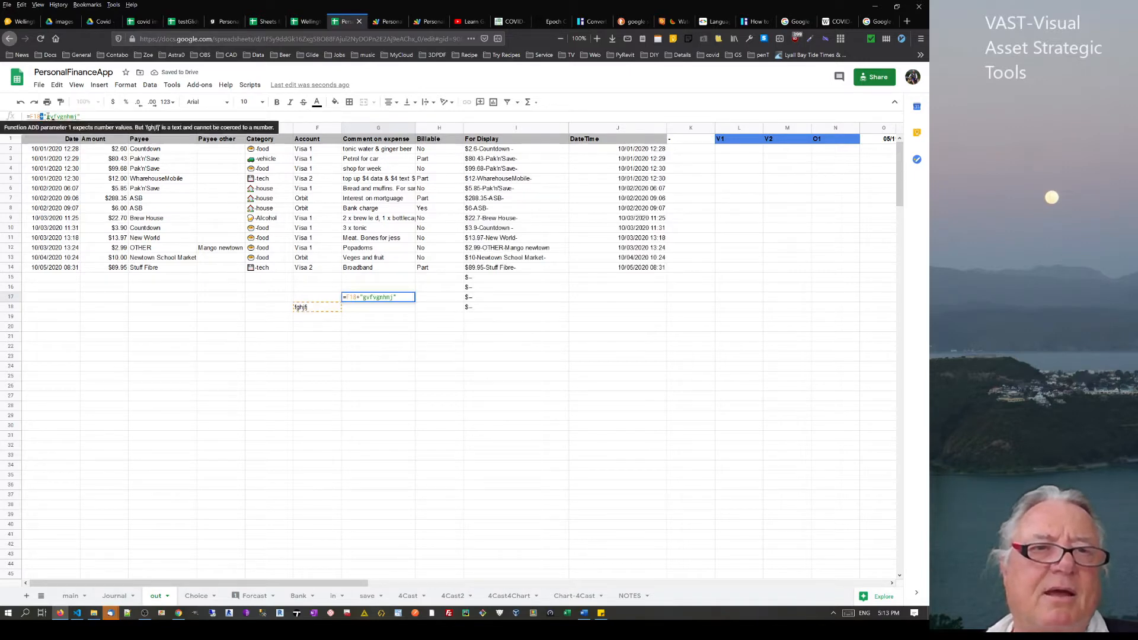
text(&)
key(Return)
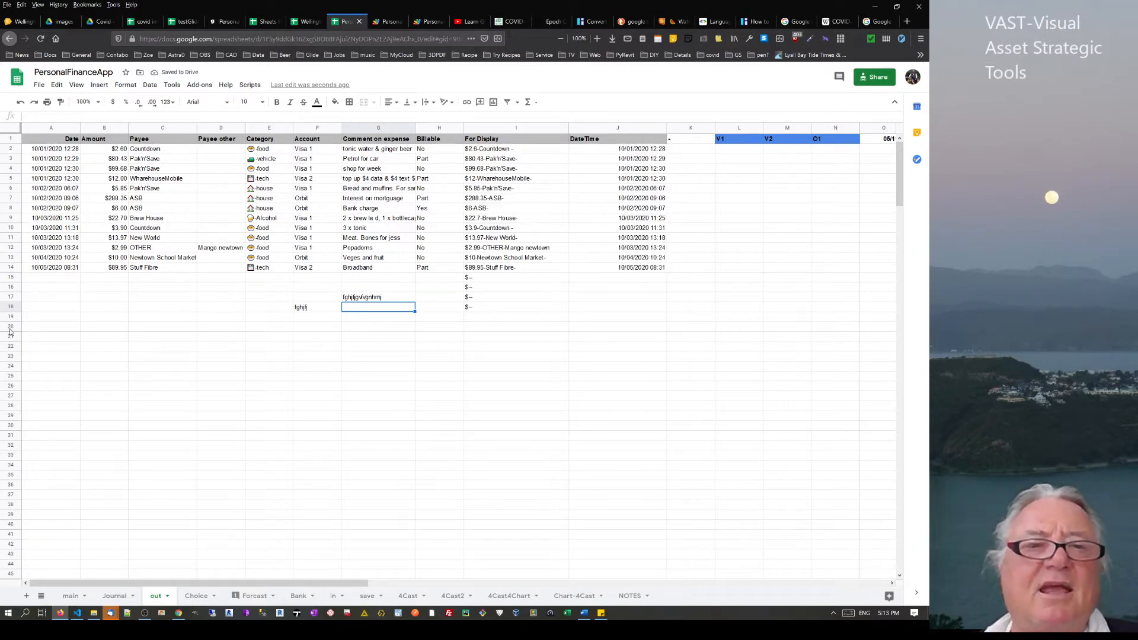
Clear the test entries from rows 15–18 of the out sheet
drag(9, 278, 10, 307)
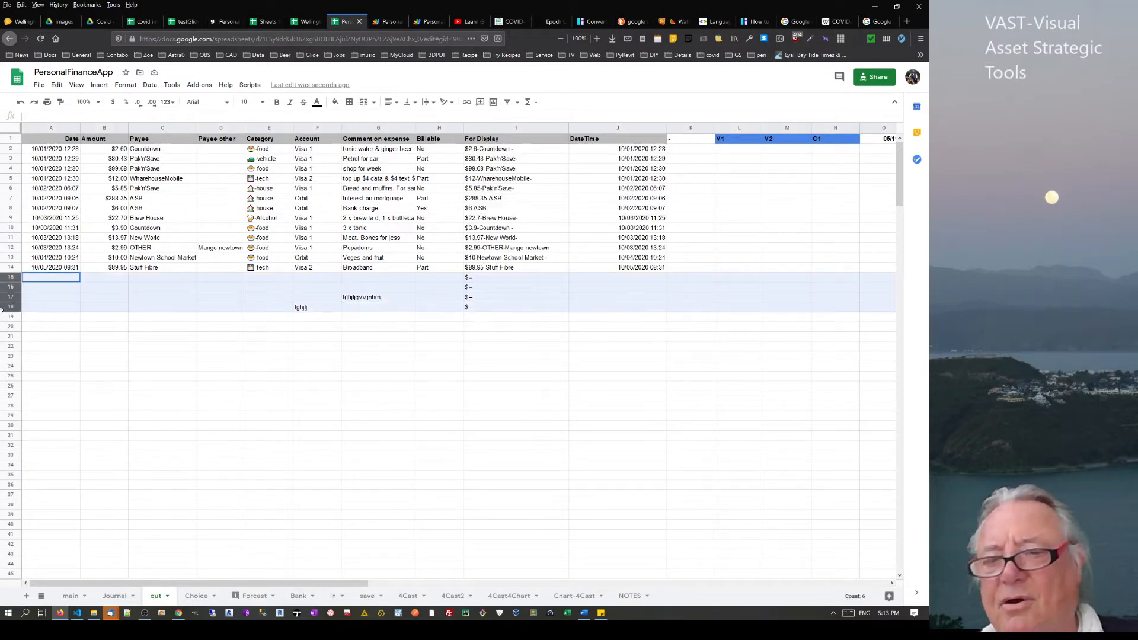
key(Delete)
click(485, 250)
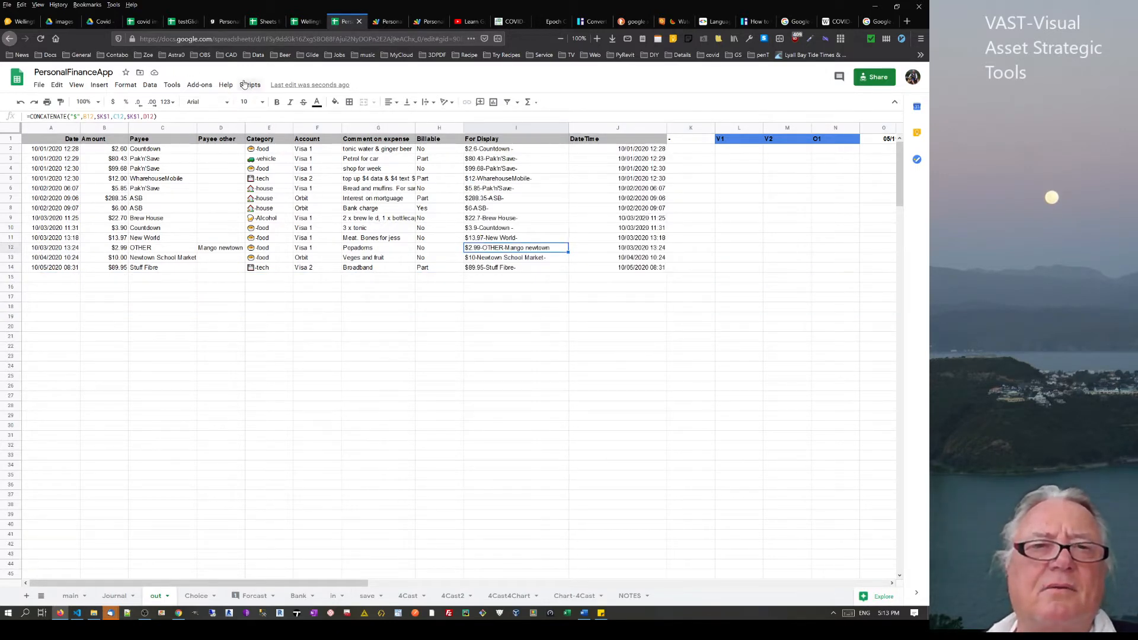
click(389, 24)
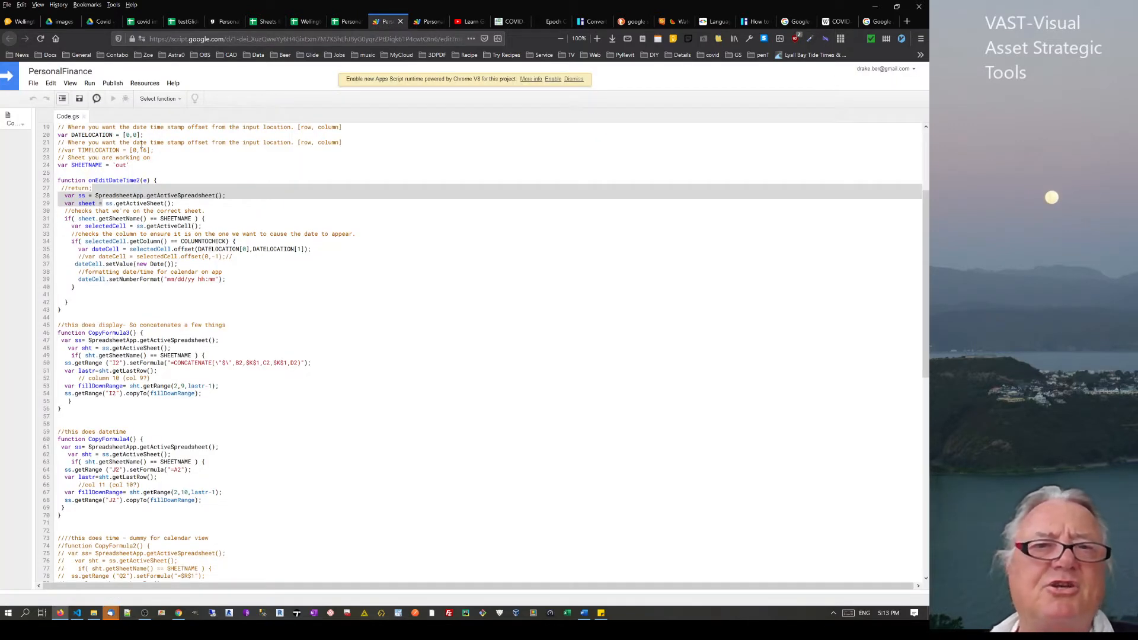
click(346, 23)
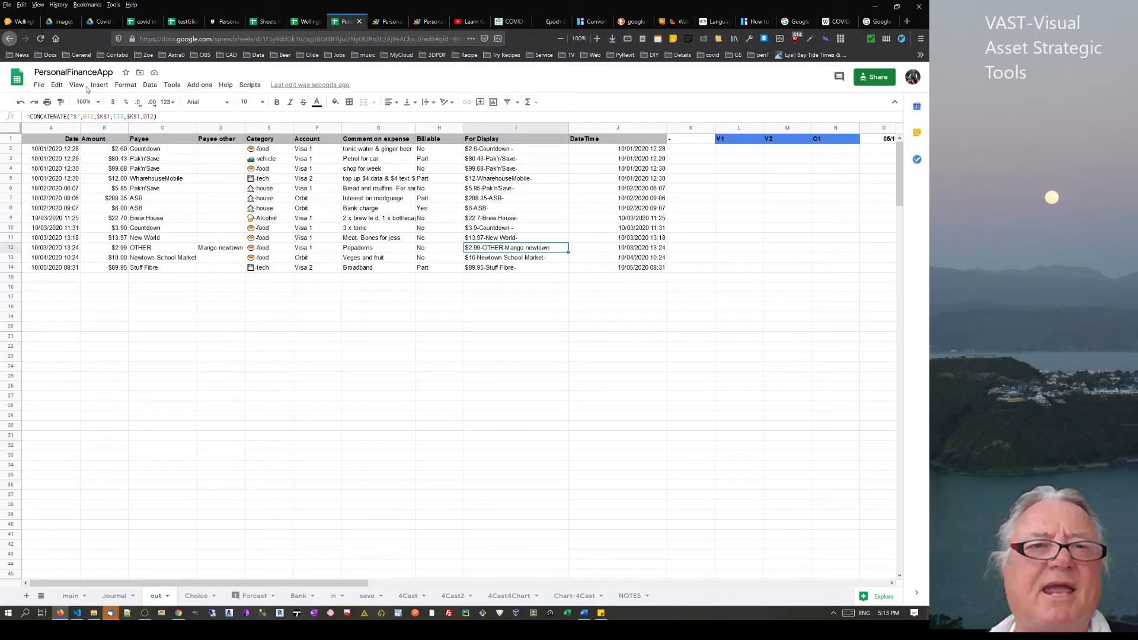
Revisit the macro options, then highlight the onEditDateTime2 body in Code.gs
click(171, 85)
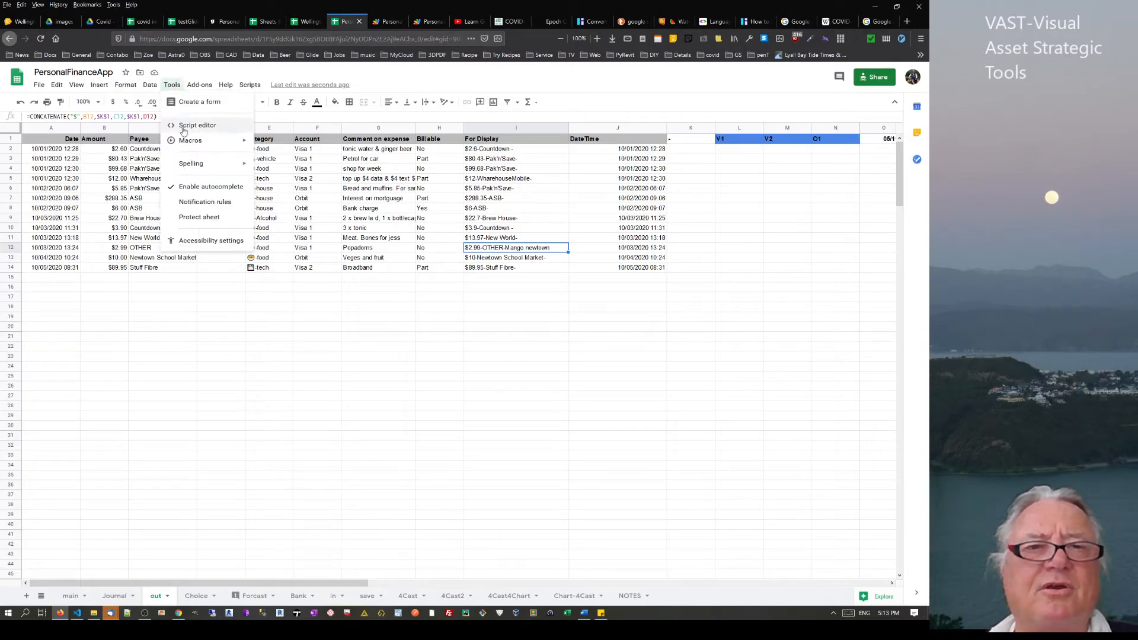
mouse_move(185, 149)
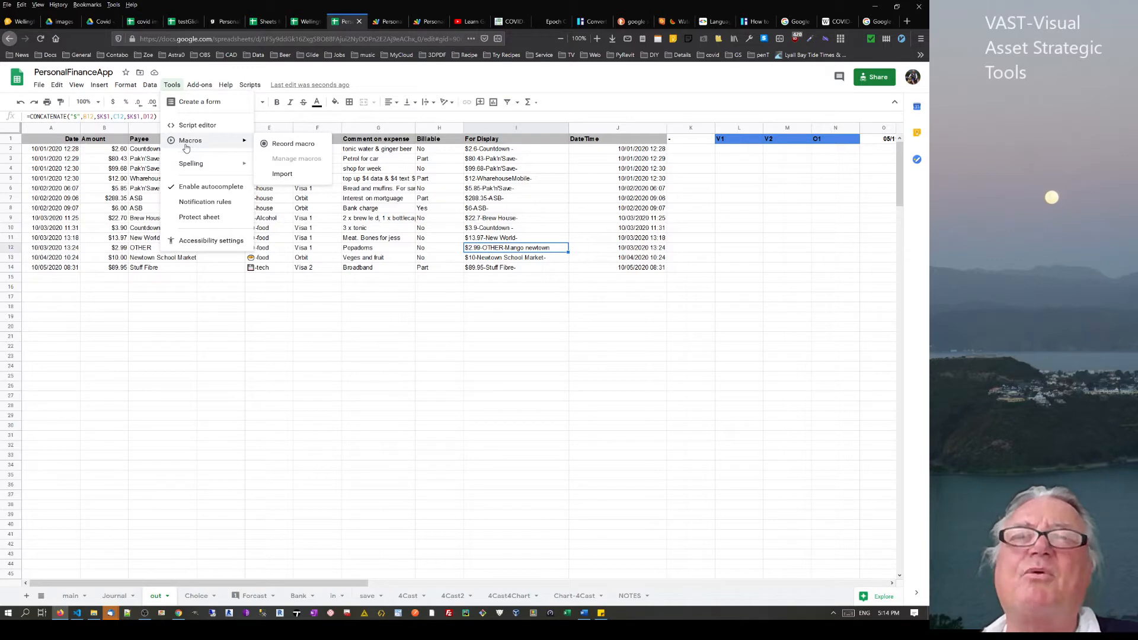
click(390, 21)
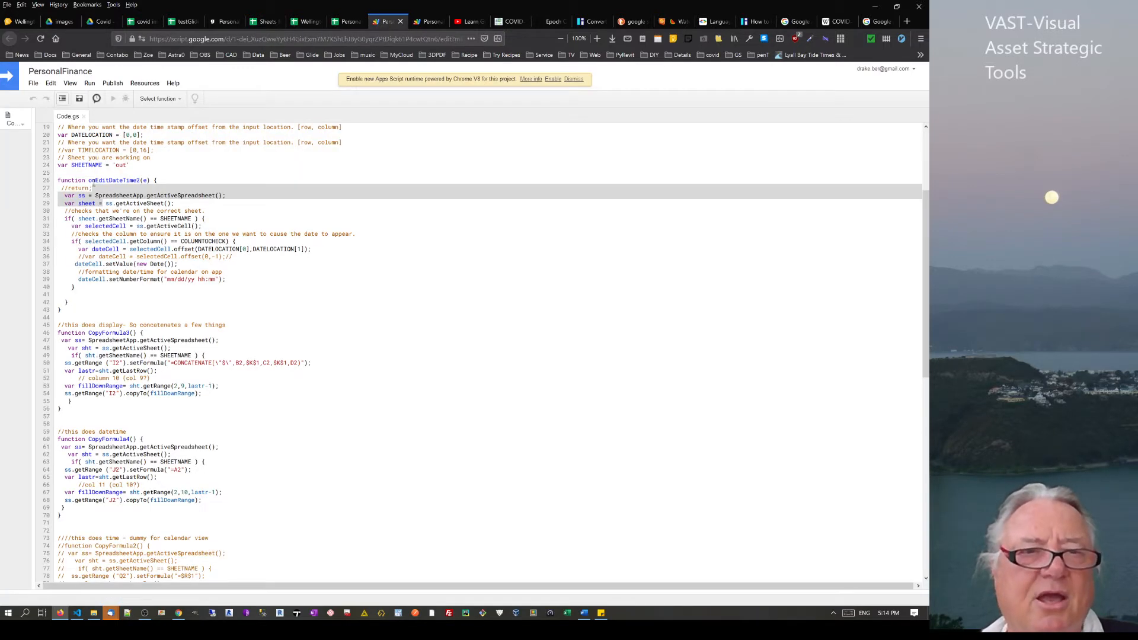
drag(93, 184, 165, 305)
click(165, 309)
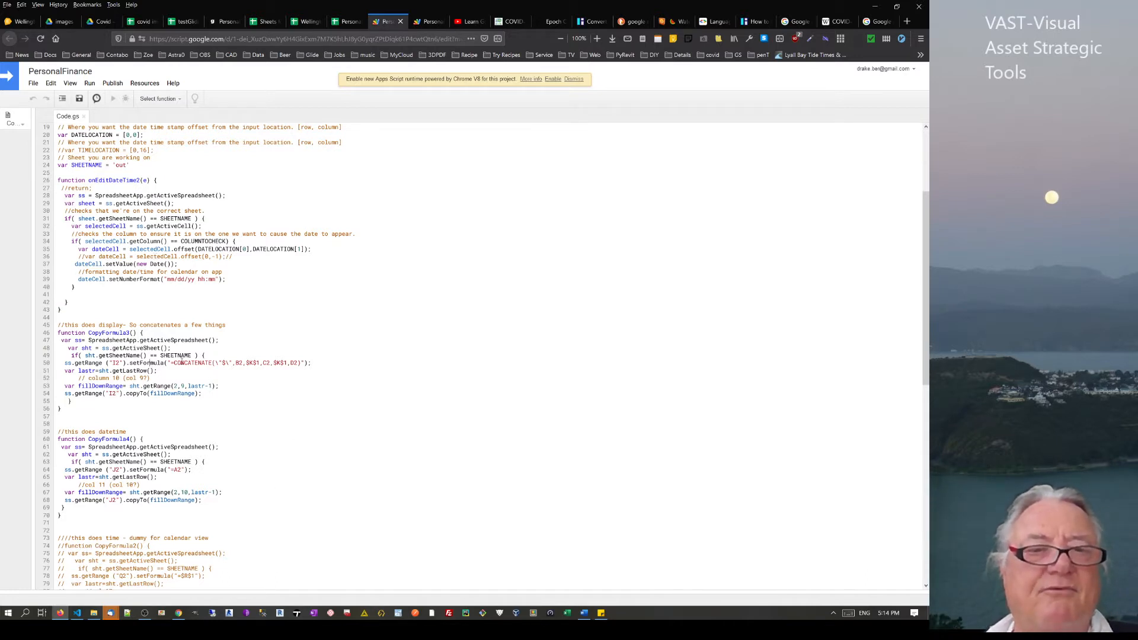
Highlight CopyFormula3's CONCATENATE formula and opening lines, then return to the top
drag(172, 364, 303, 364)
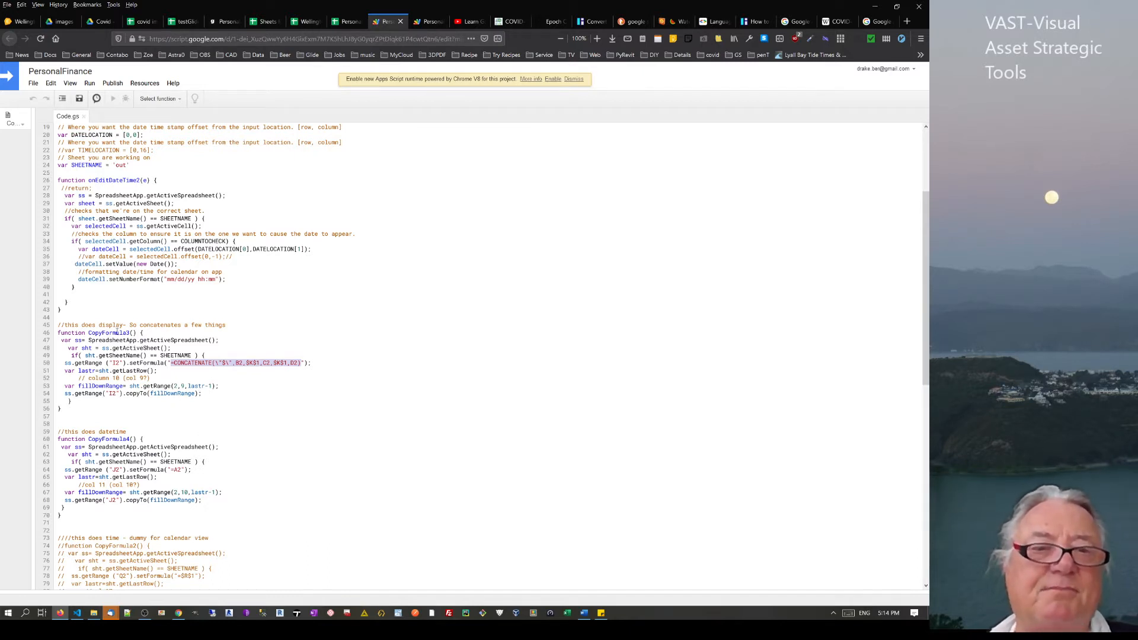
drag(57, 333, 161, 372)
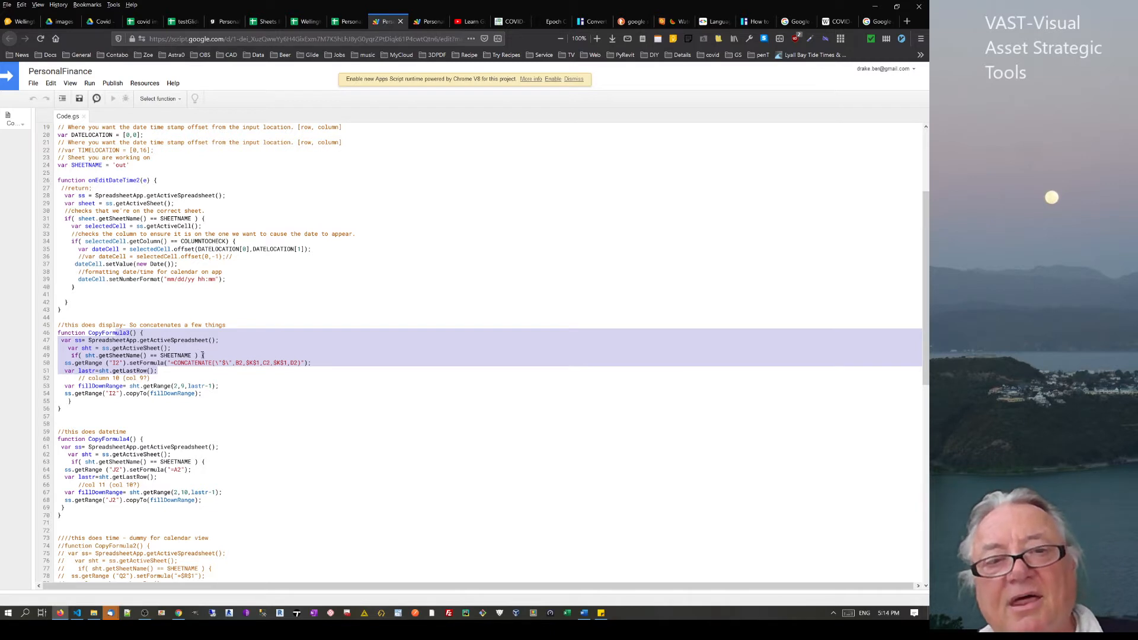
click(287, 371)
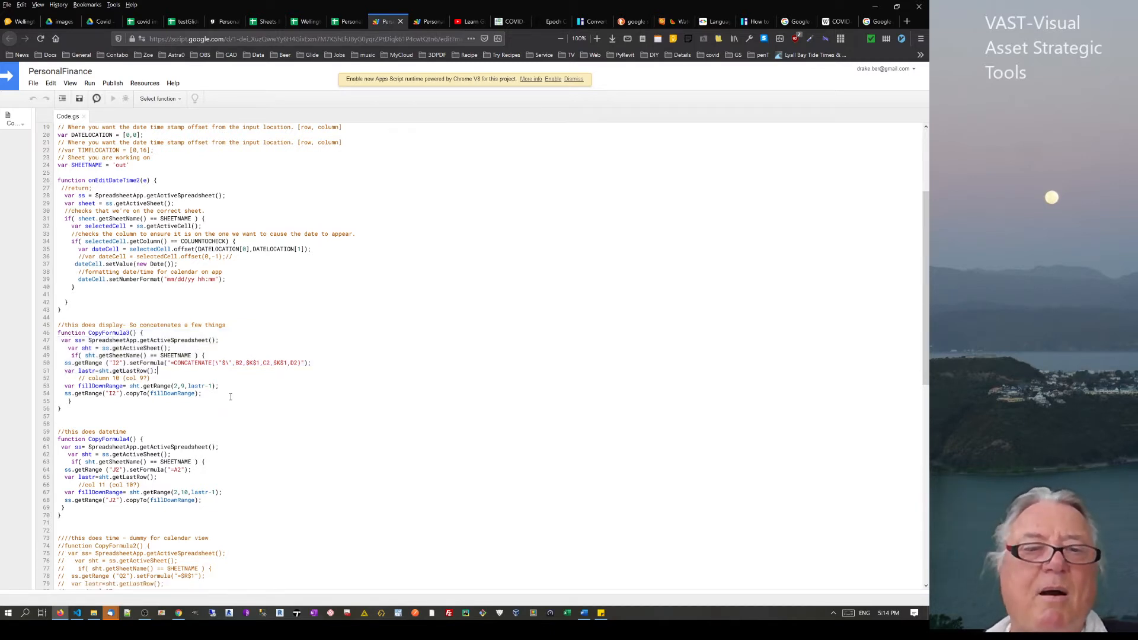
scroll(231, 397, down, 4)
scroll(210, 361, up, 10)
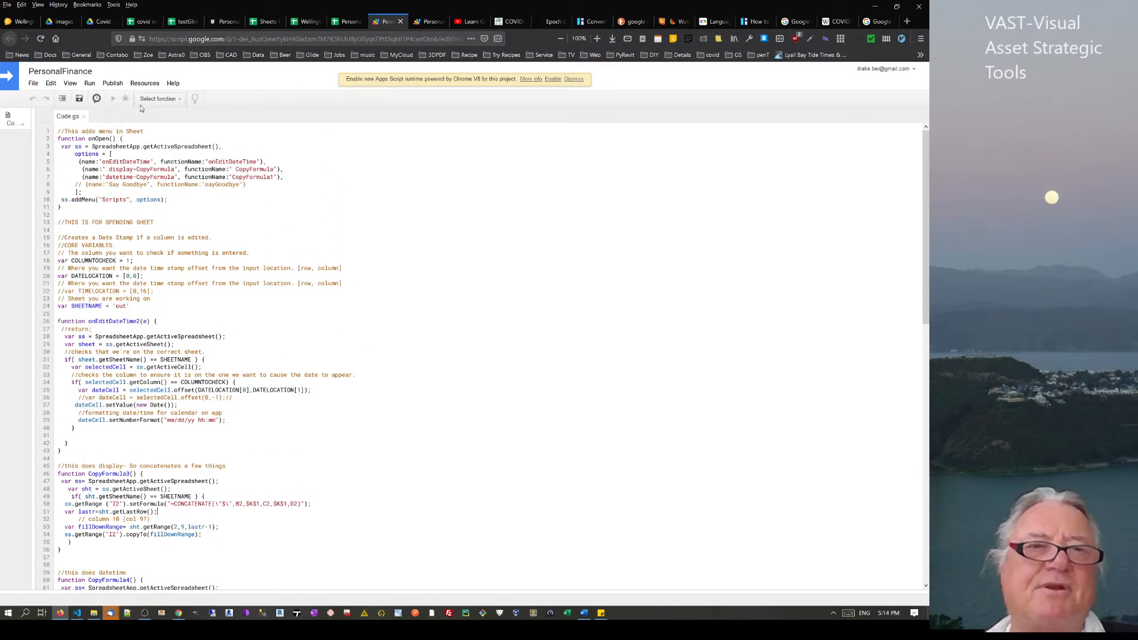
Check the deployment options and highlight onOpen's menu items, onEditDateTime and the Scripts addMenu call
click(112, 83)
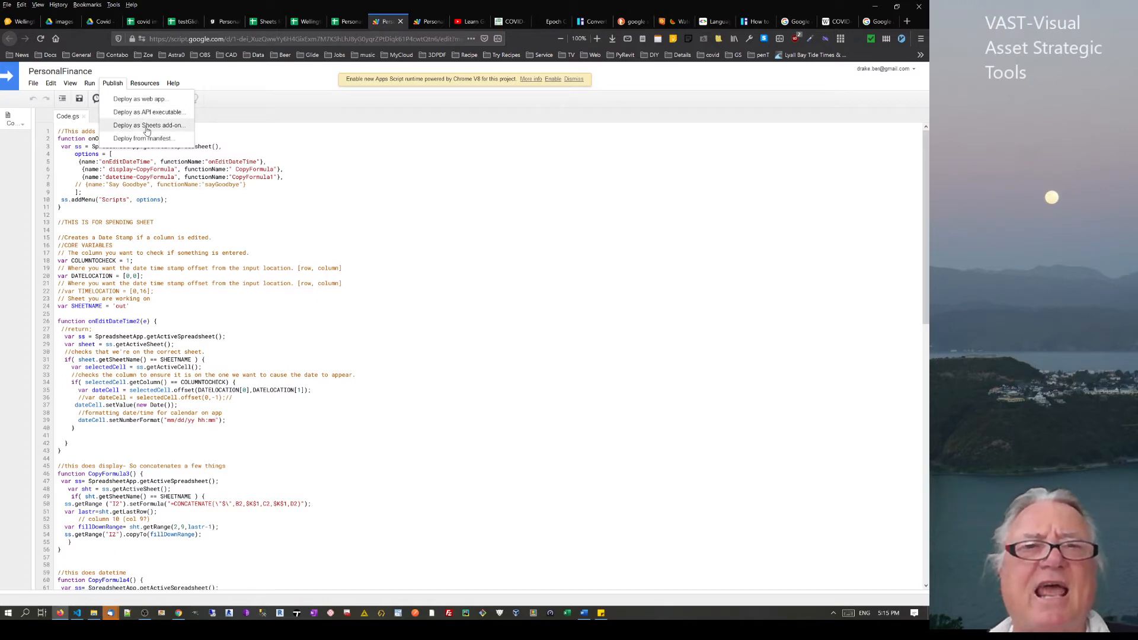
click(172, 192)
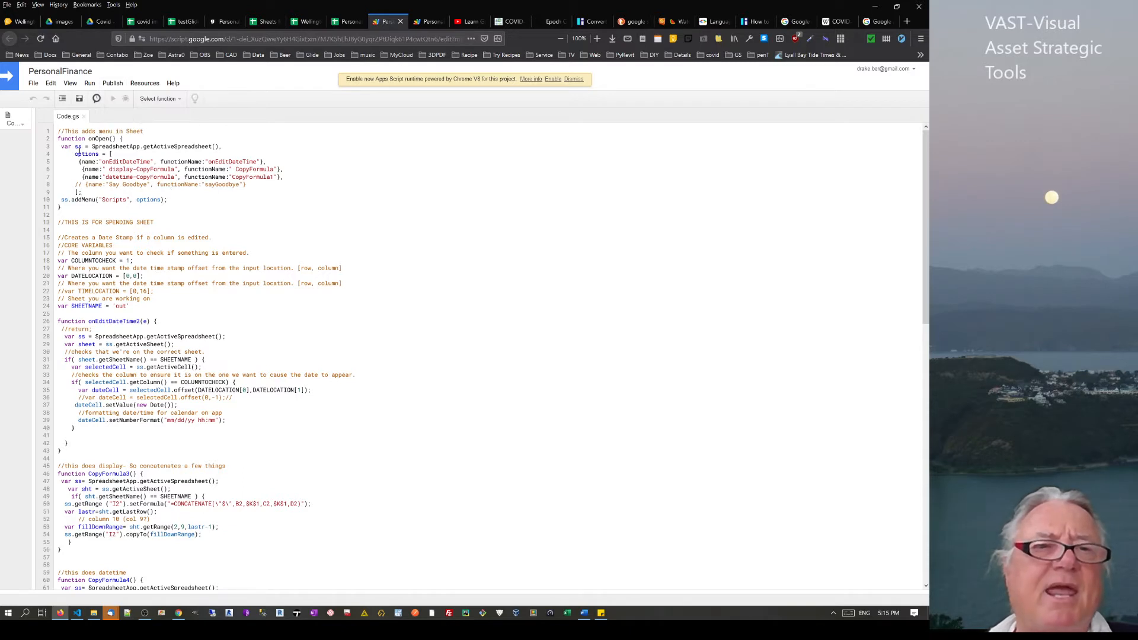
drag(76, 147, 202, 188)
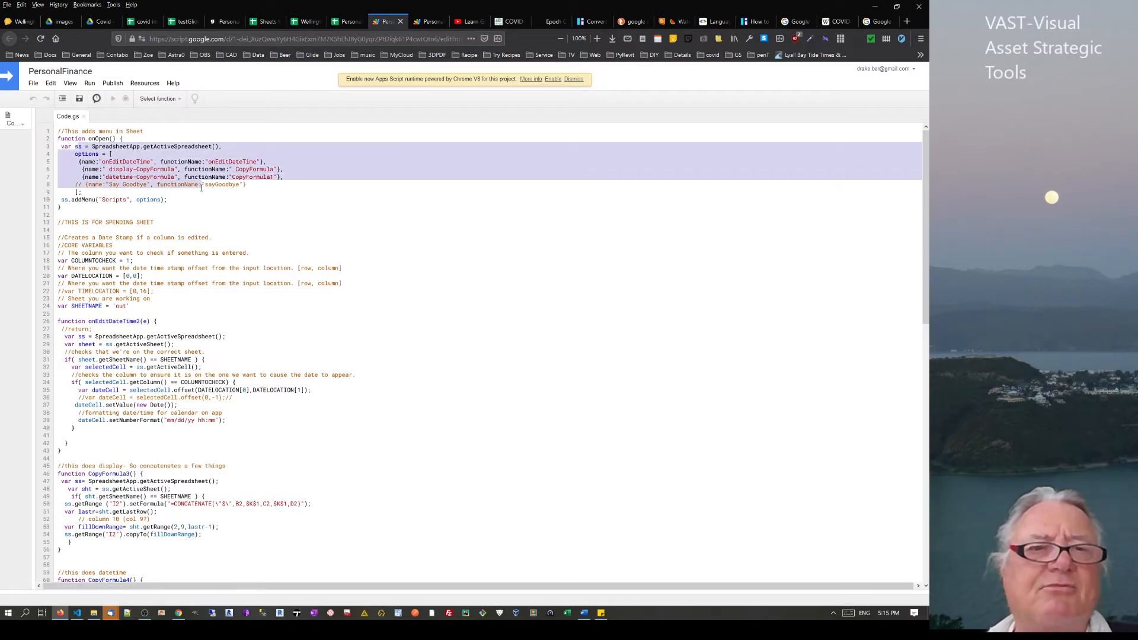
click(109, 162)
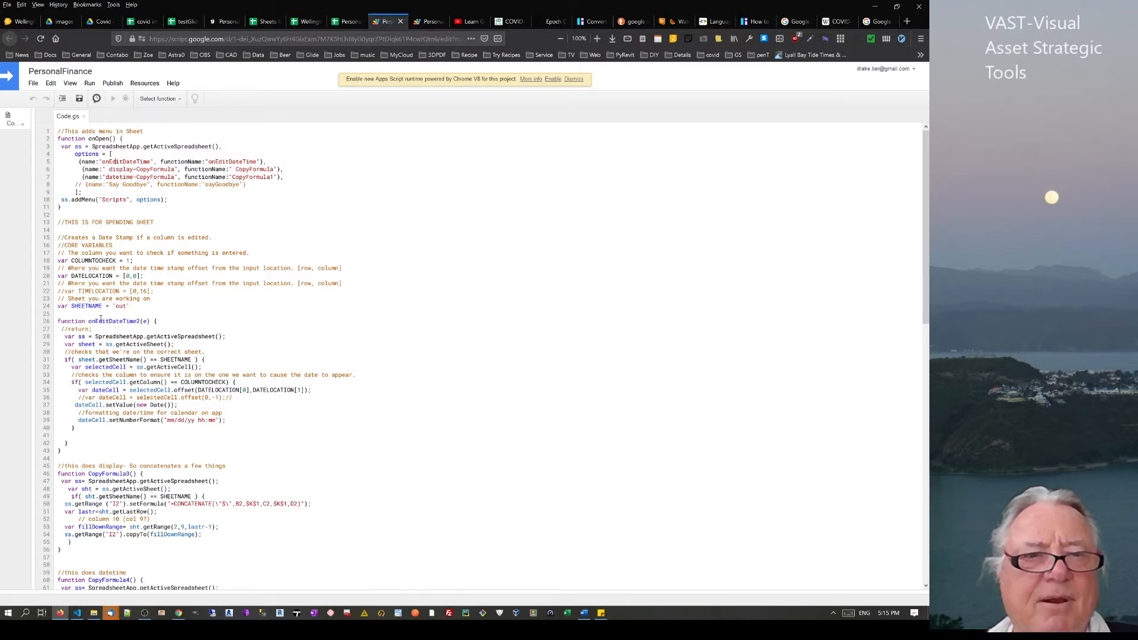
drag(216, 162, 258, 163)
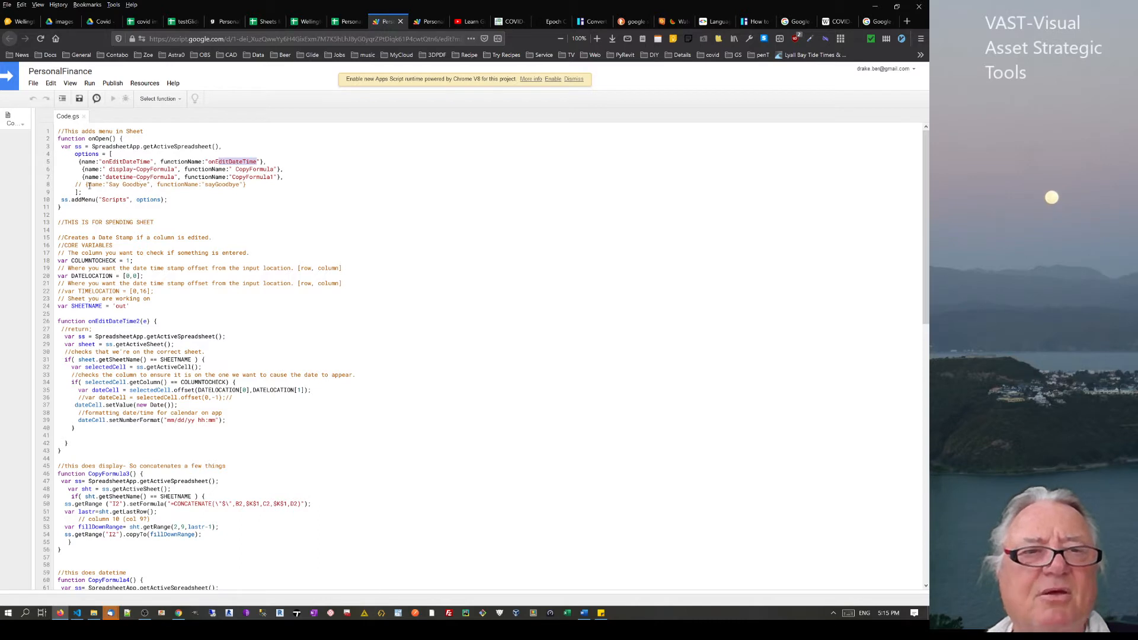
drag(71, 200, 126, 200)
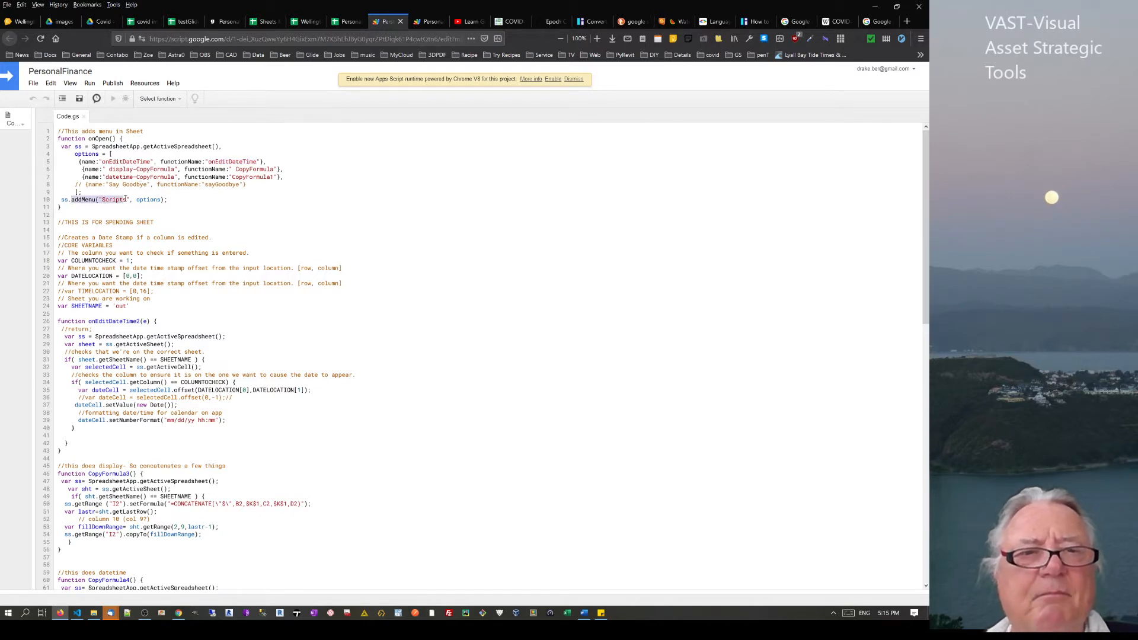
click(181, 21)
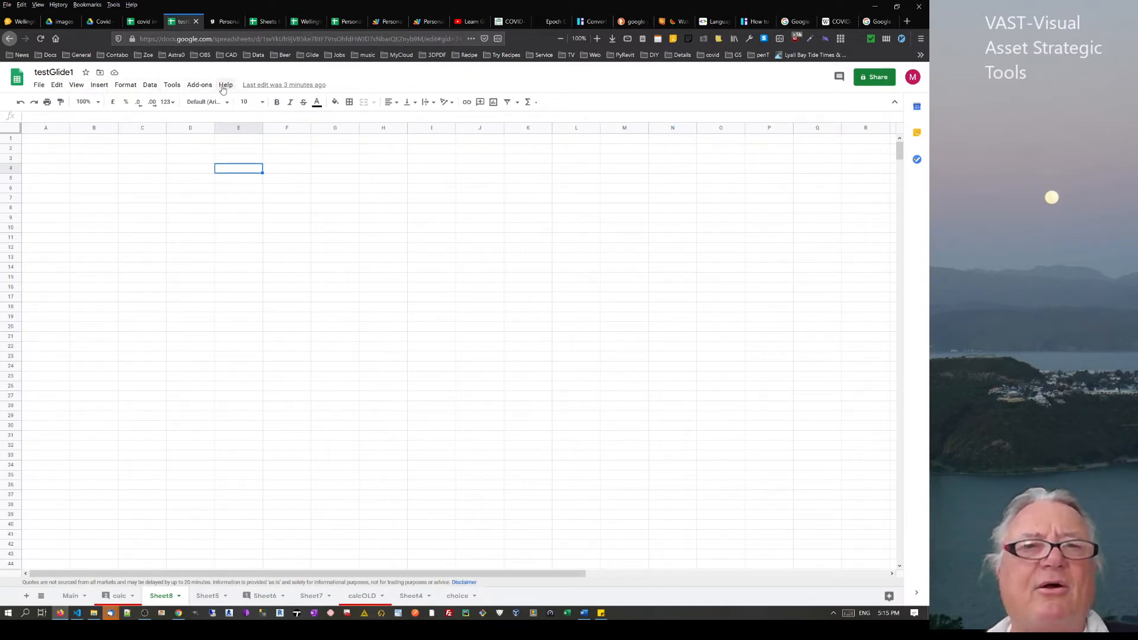
Show PersonalFinanceApp's custom Scripts menu commands, then return to Code.gs
click(345, 22)
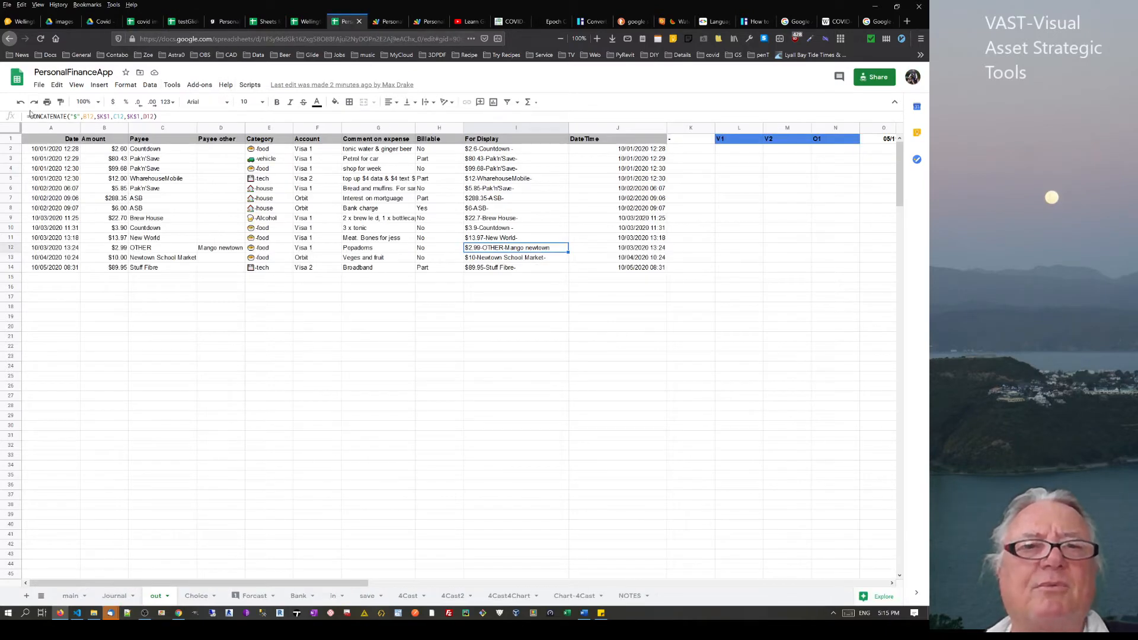
click(253, 86)
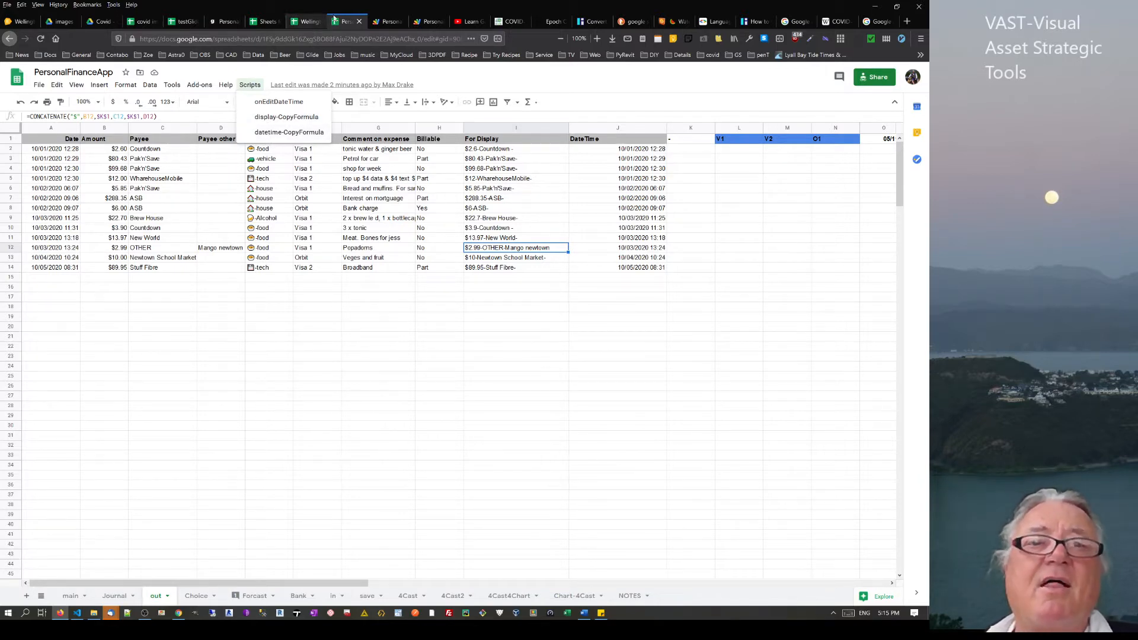
click(386, 21)
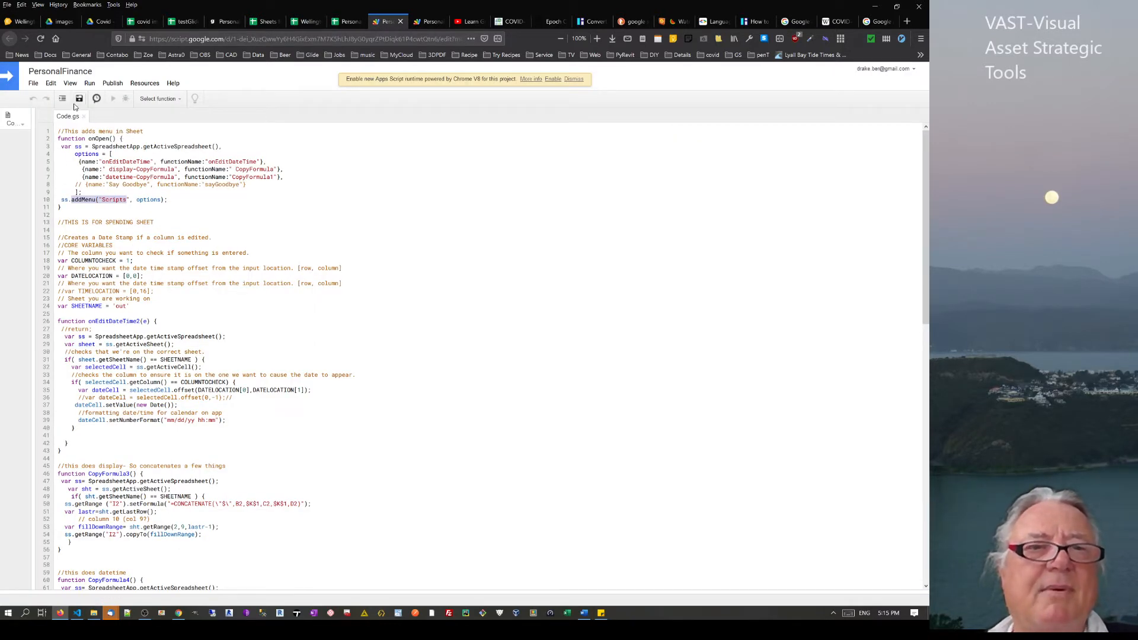
Choose onEditDateTime2 as the function to run and open the project's Triggers page
click(159, 101)
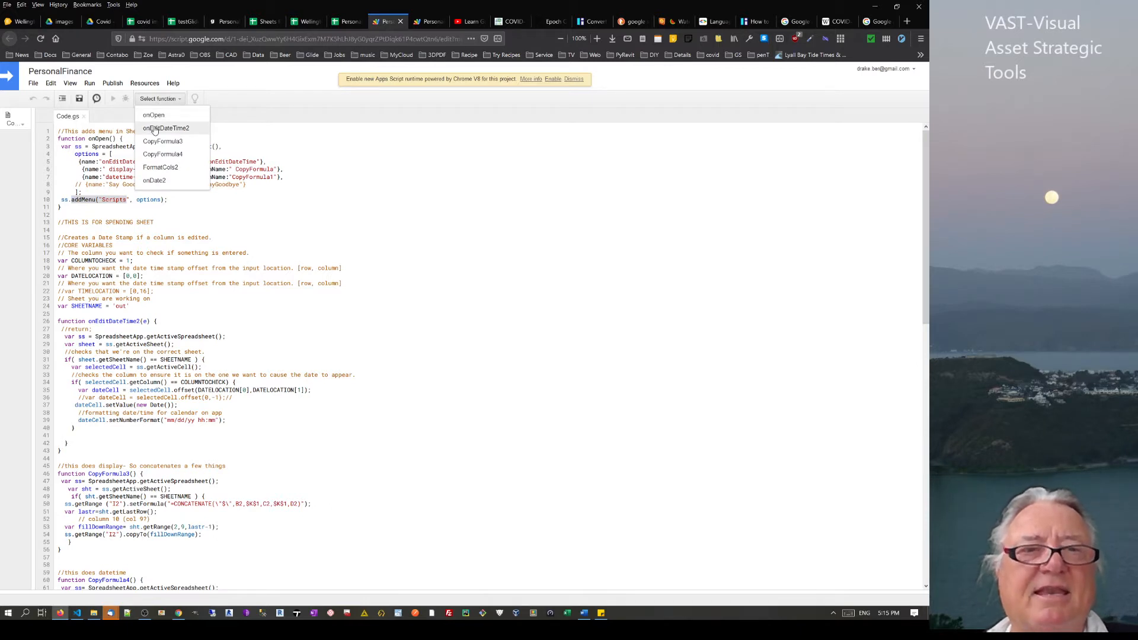
click(79, 93)
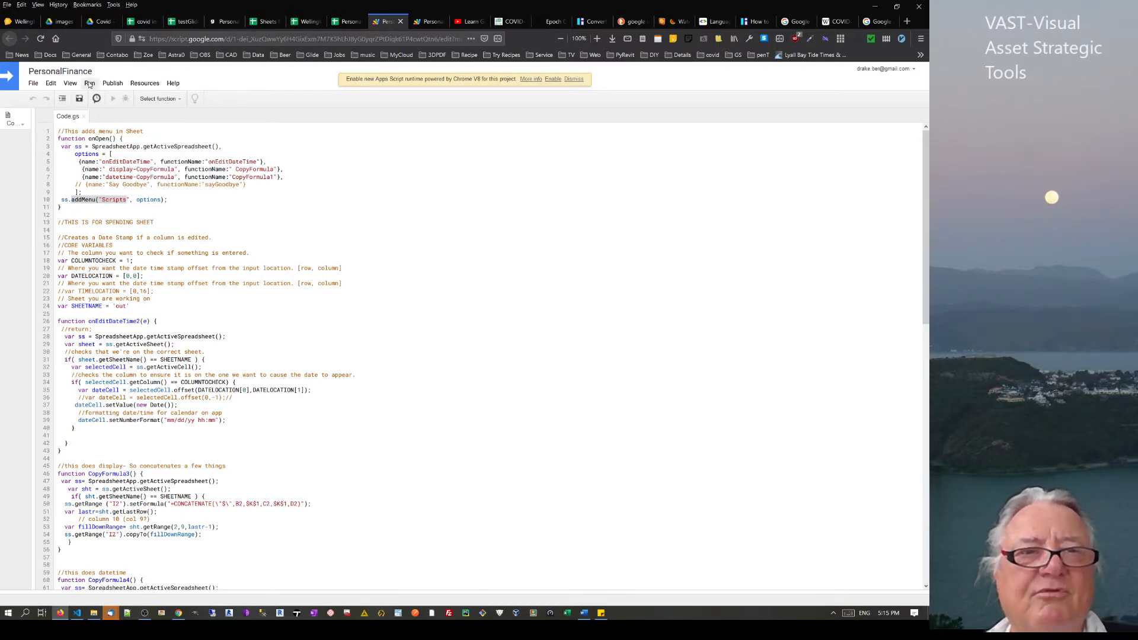
click(148, 99)
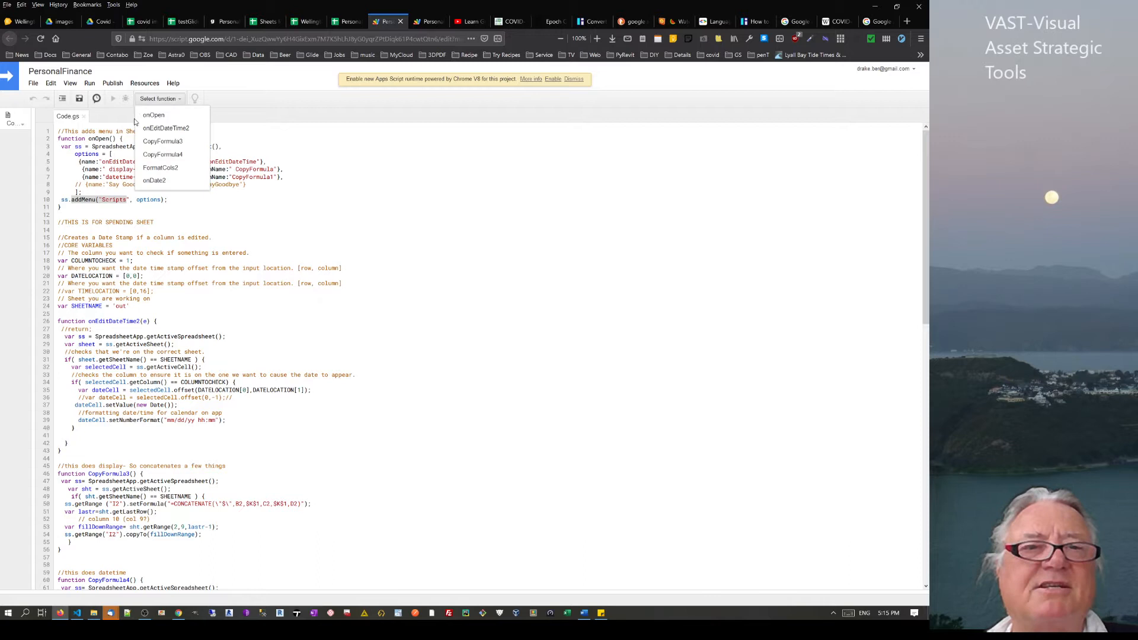
click(149, 128)
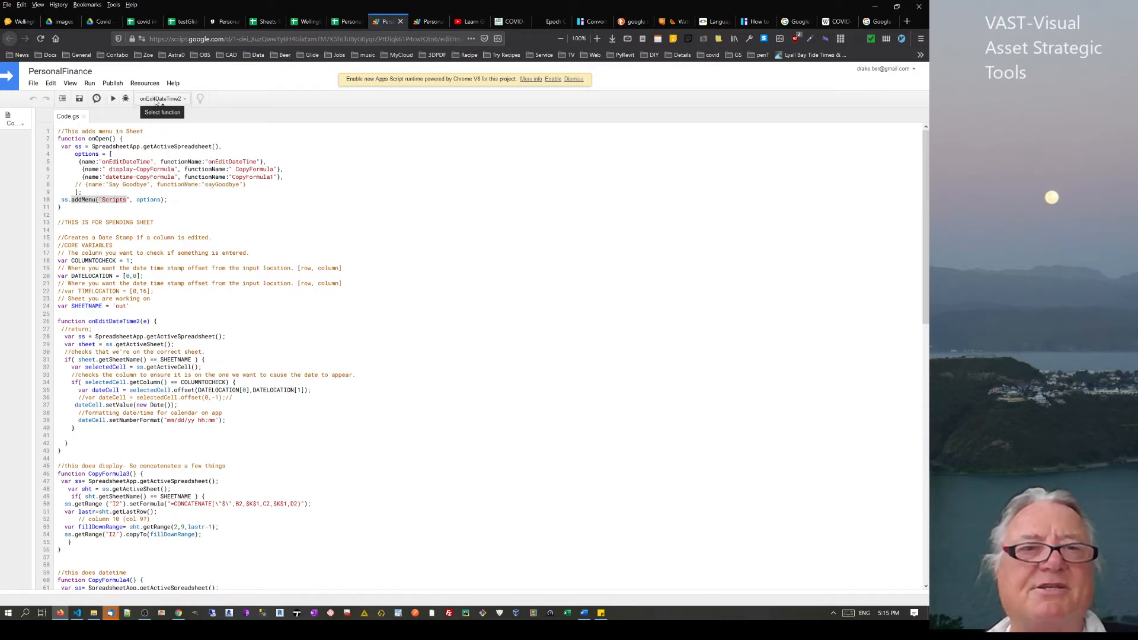
click(96, 100)
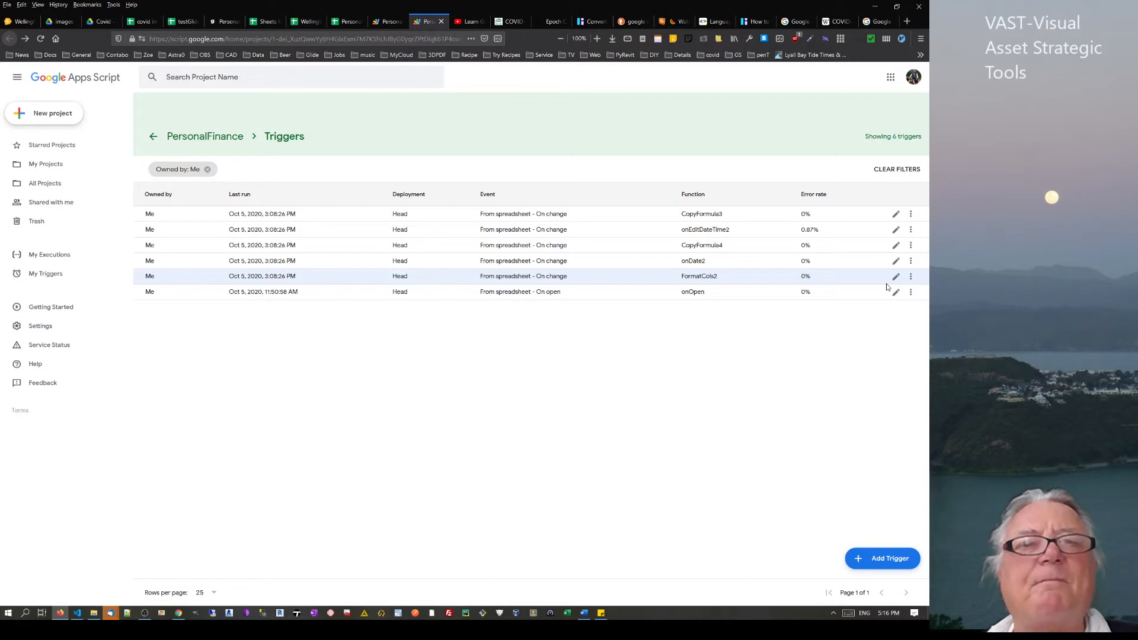
Go back to the PersonalFinance triggers list and open the onDate2 trigger for editing
click(376, 23)
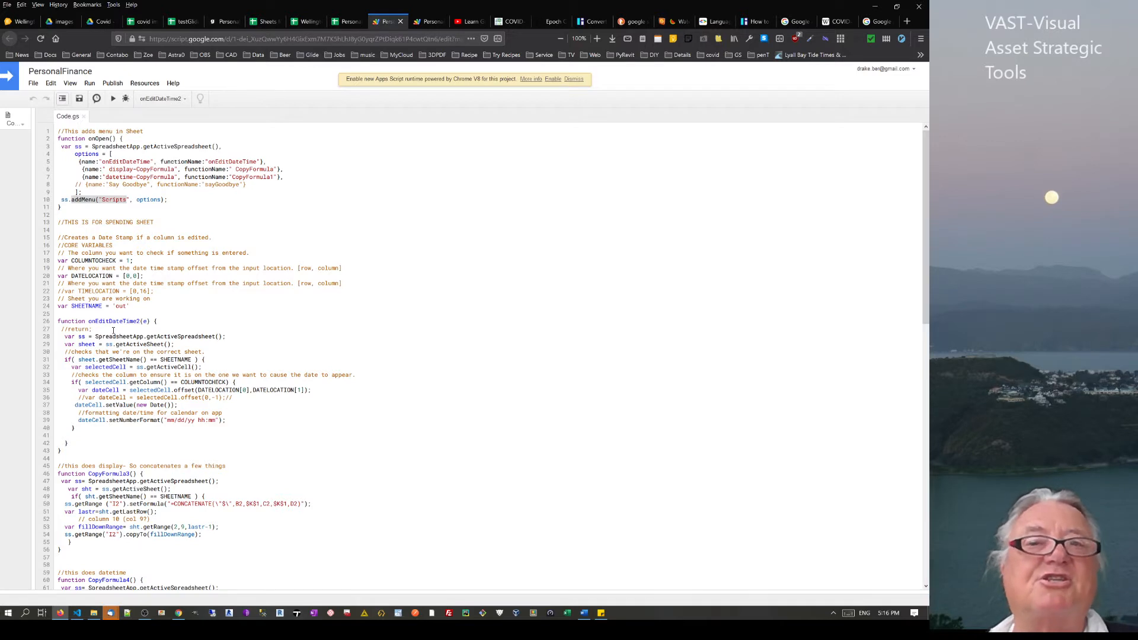
click(427, 22)
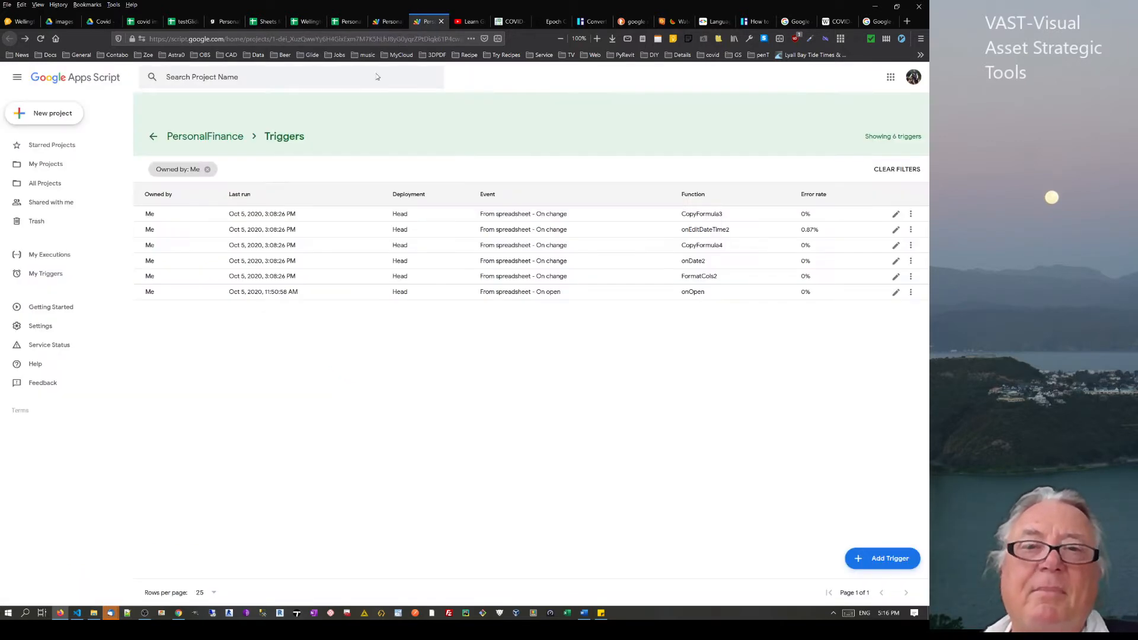
click(896, 263)
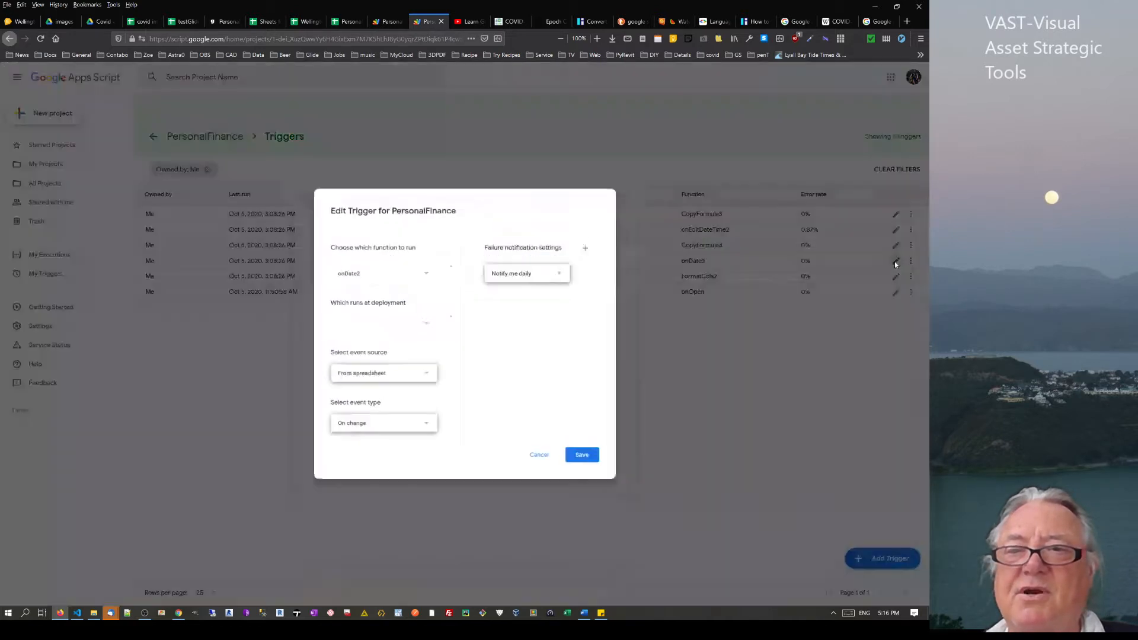
Review the onDate2 trigger's settings, keeping onDate2, From spreadsheet and On change
click(368, 272)
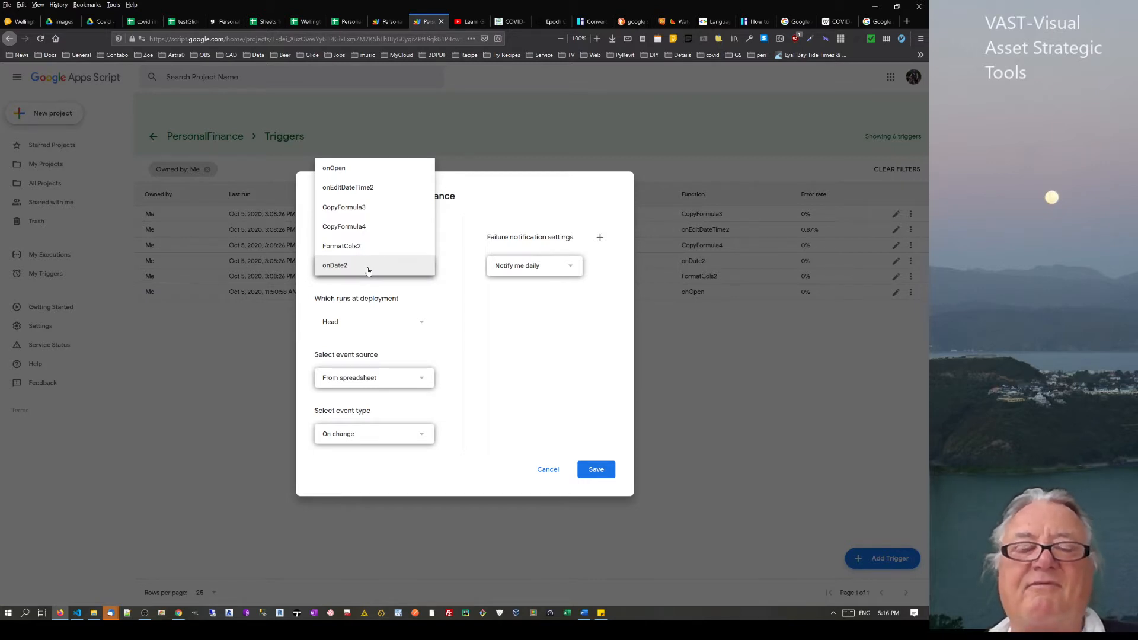
click(368, 271)
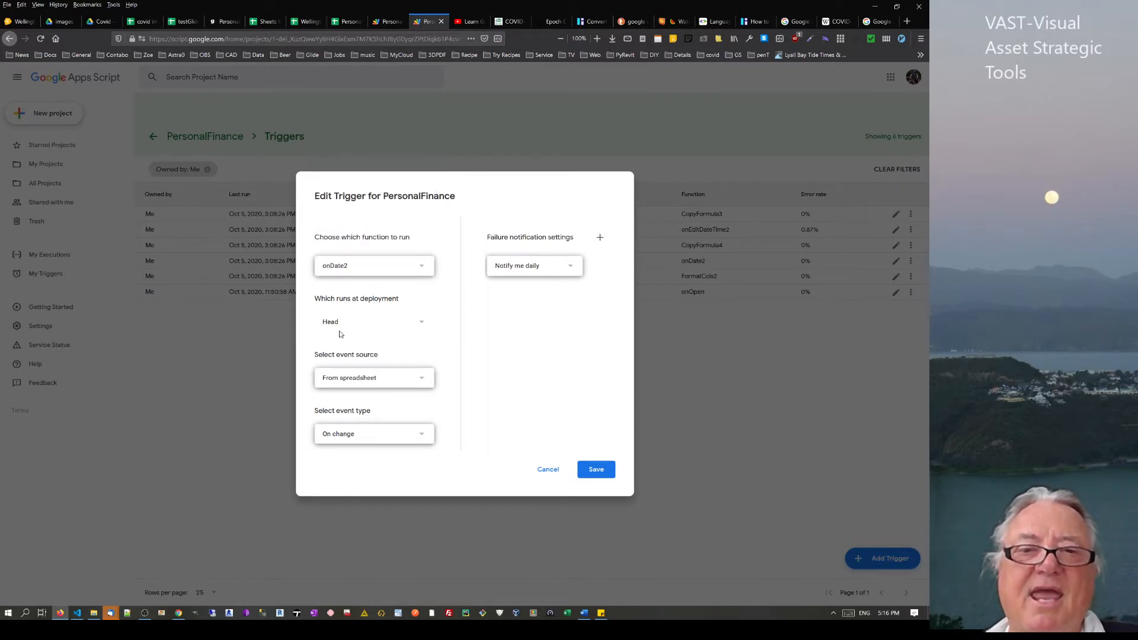
click(346, 381)
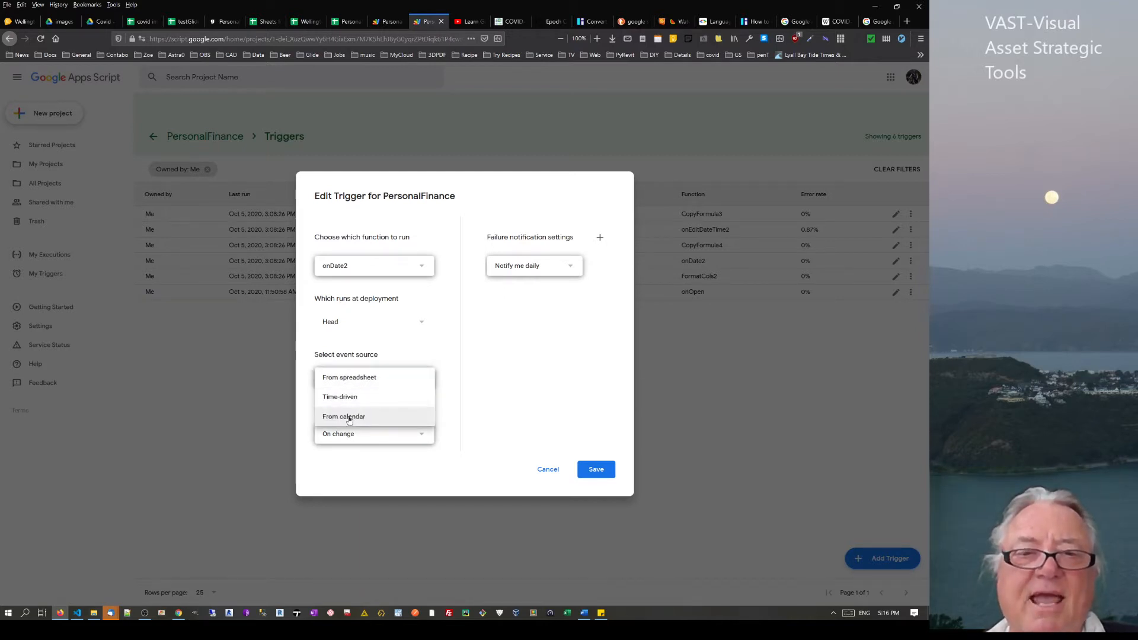
click(452, 375)
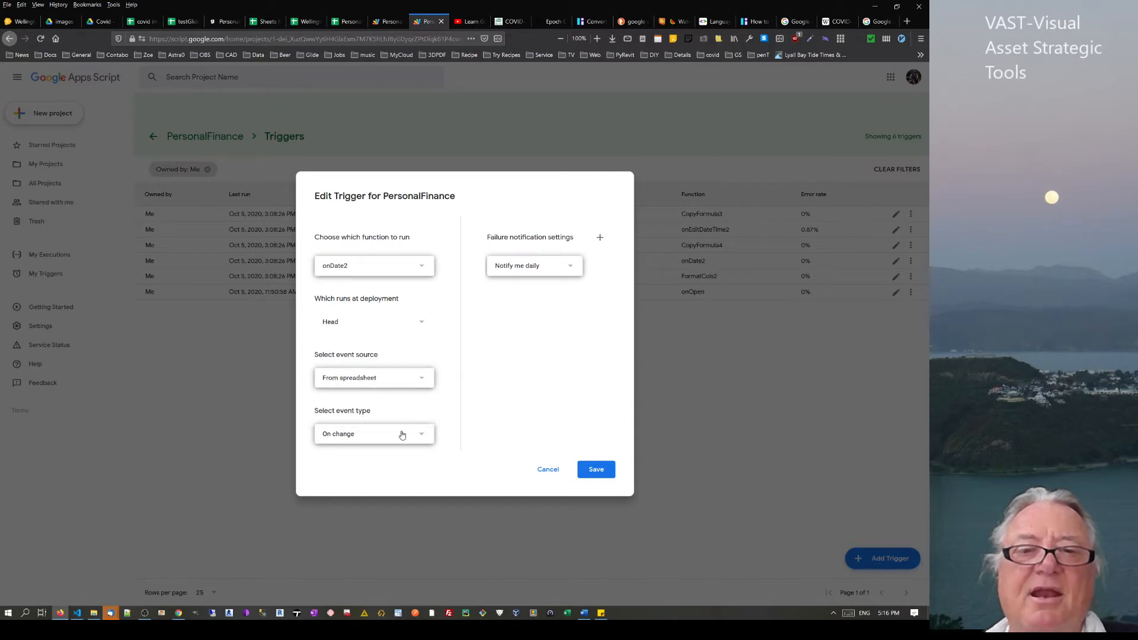
click(399, 434)
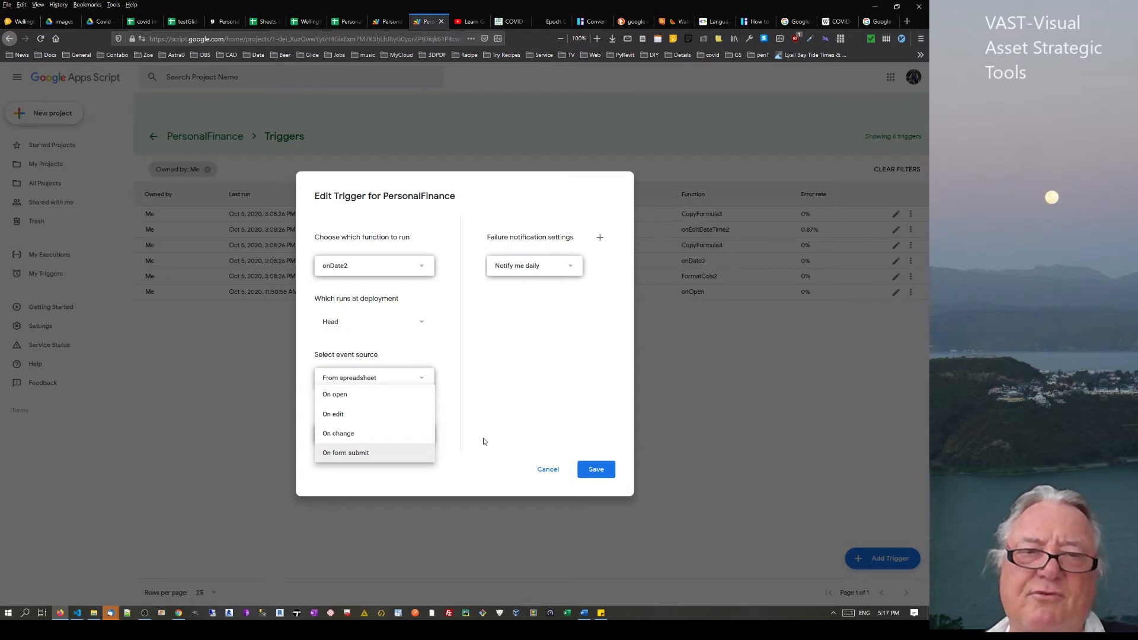
click(506, 422)
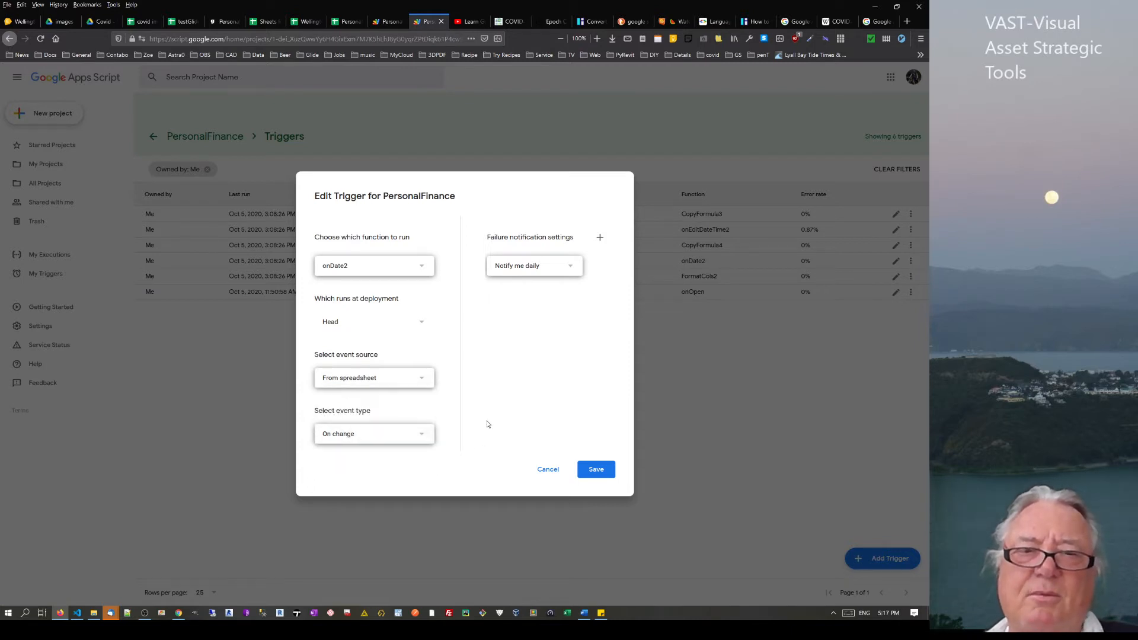
Try Time-driven and From calendar event sources, restore From spreadsheet, and cancel the edits
click(397, 383)
click(375, 399)
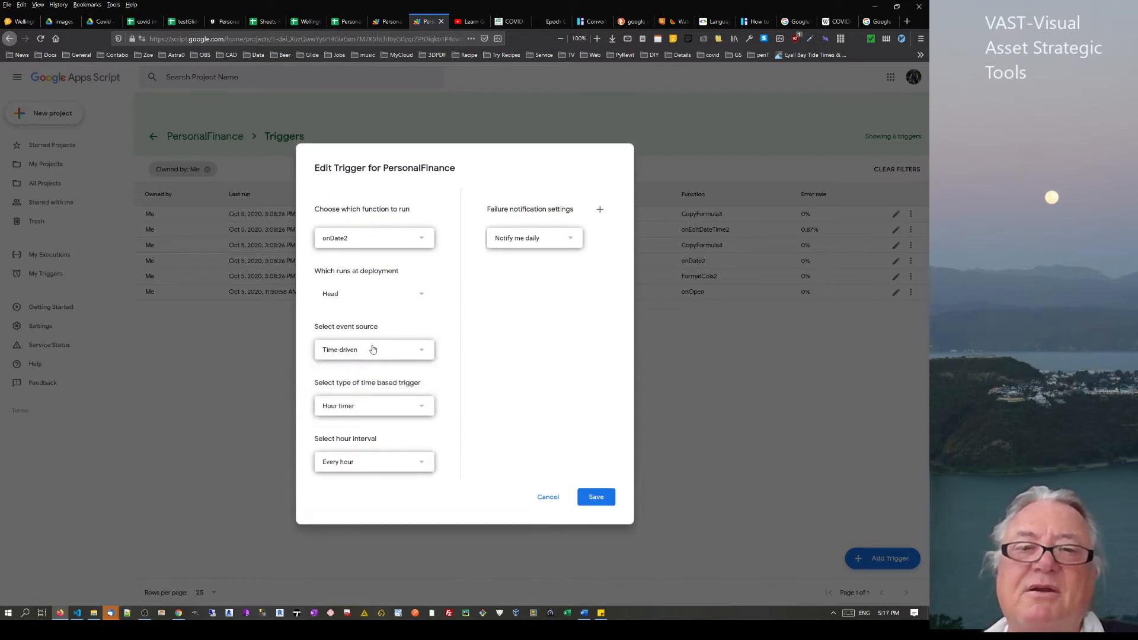
click(357, 407)
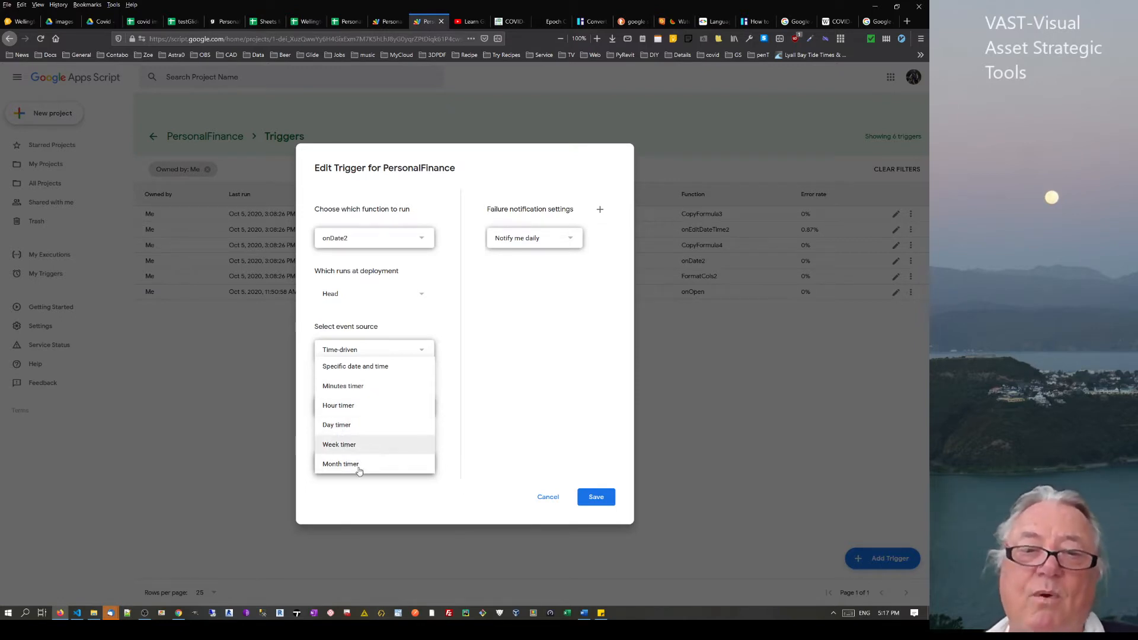
click(486, 386)
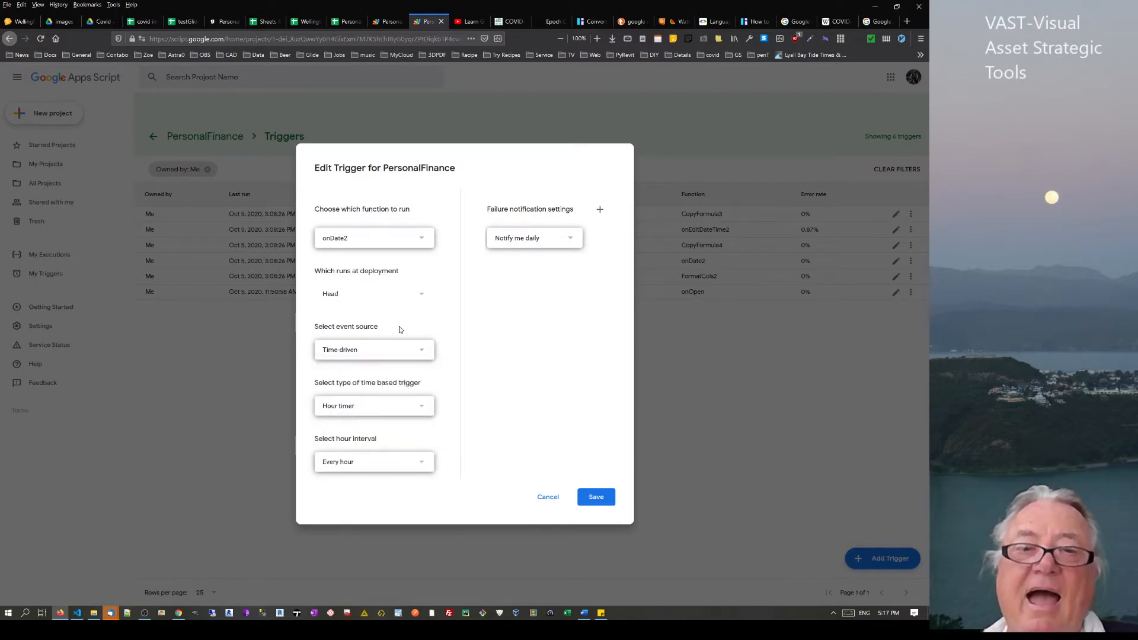
click(375, 350)
click(360, 372)
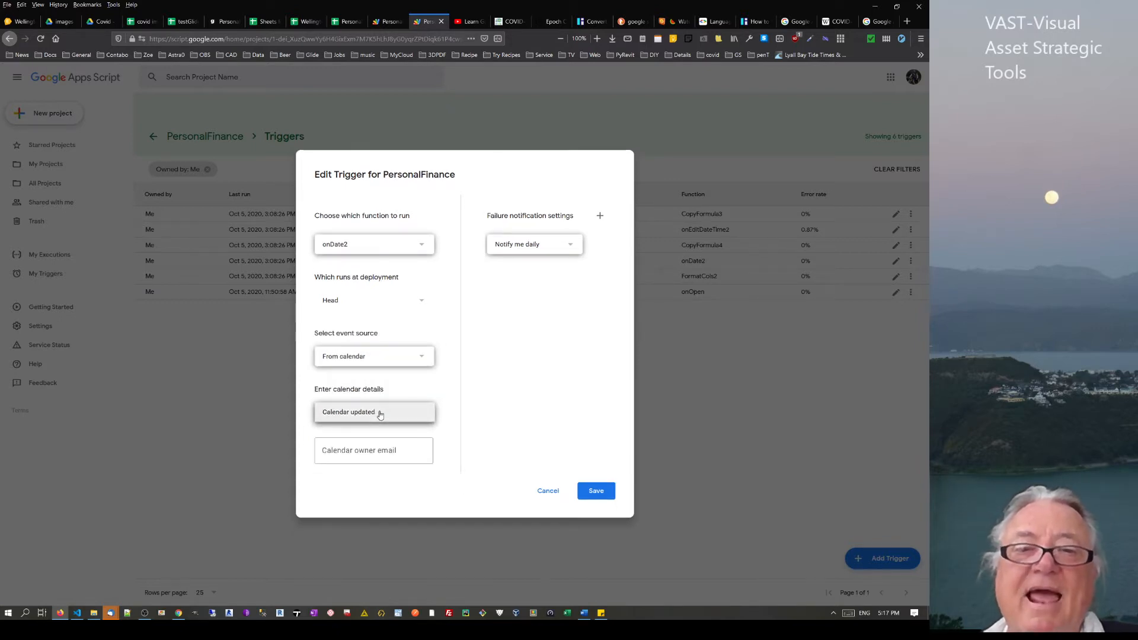
click(383, 364)
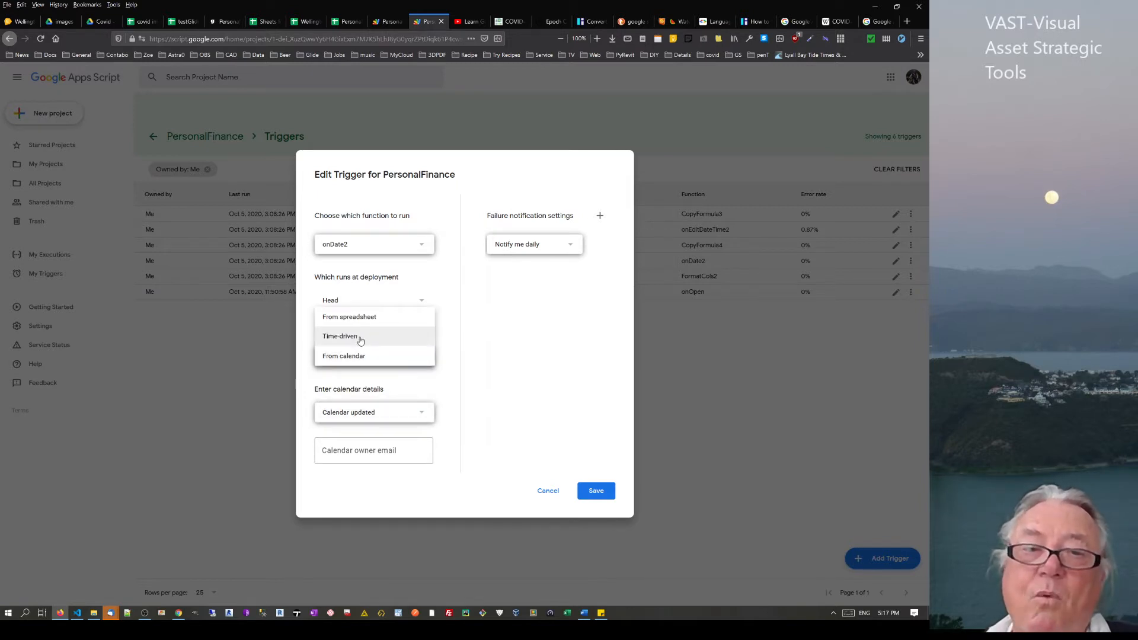
click(378, 319)
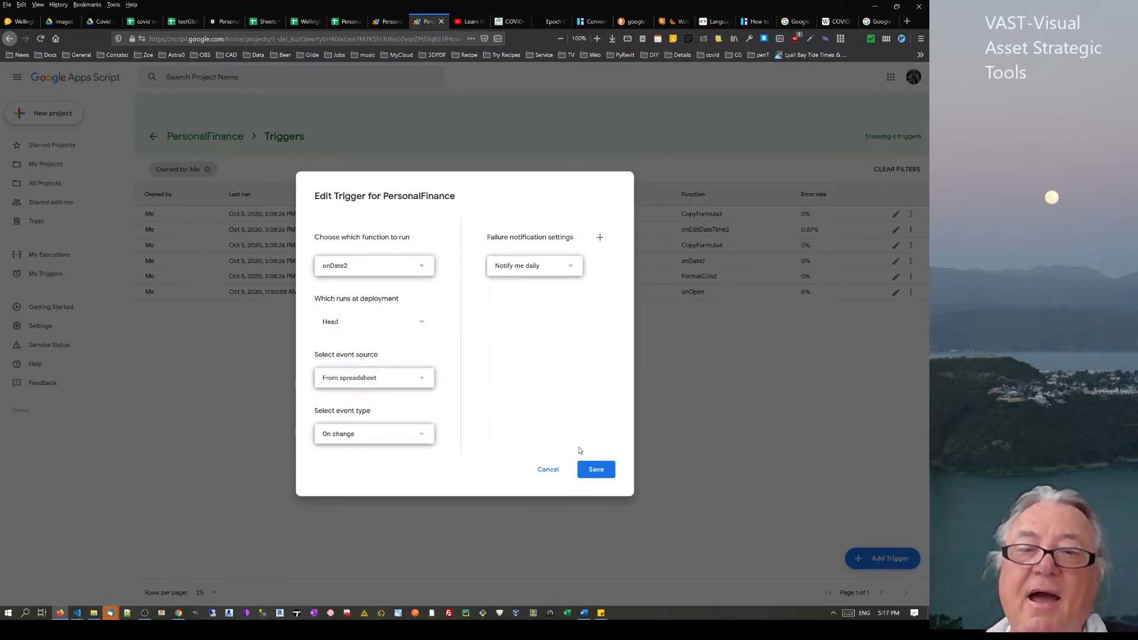
click(544, 472)
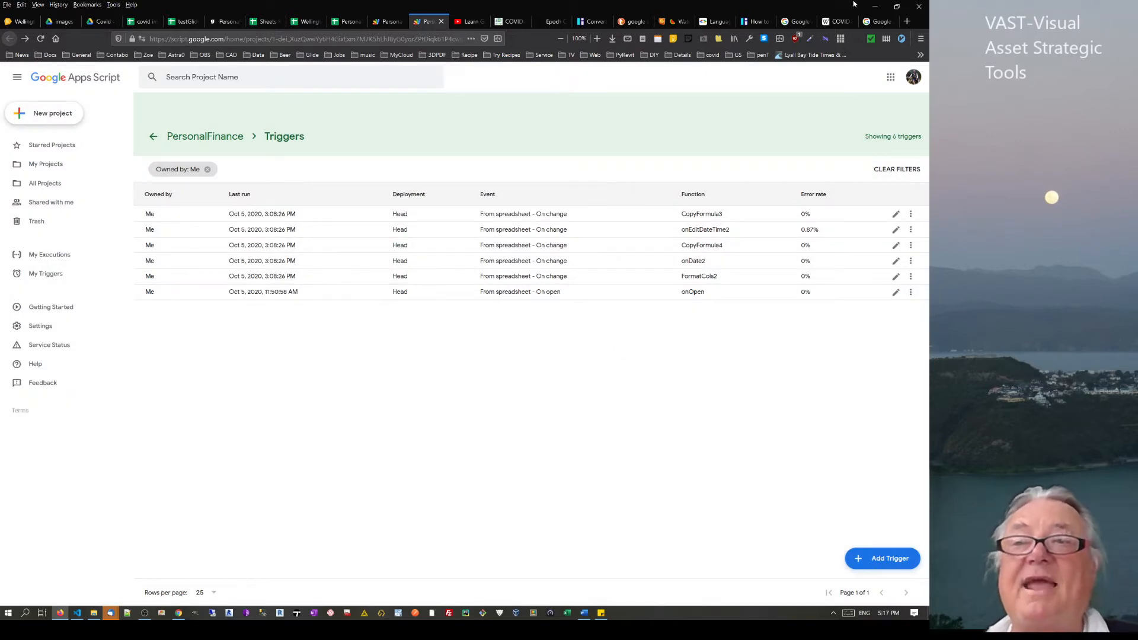
Browse the Google apps list on the Google Account page, then return to the PersonalFinance script project
click(880, 23)
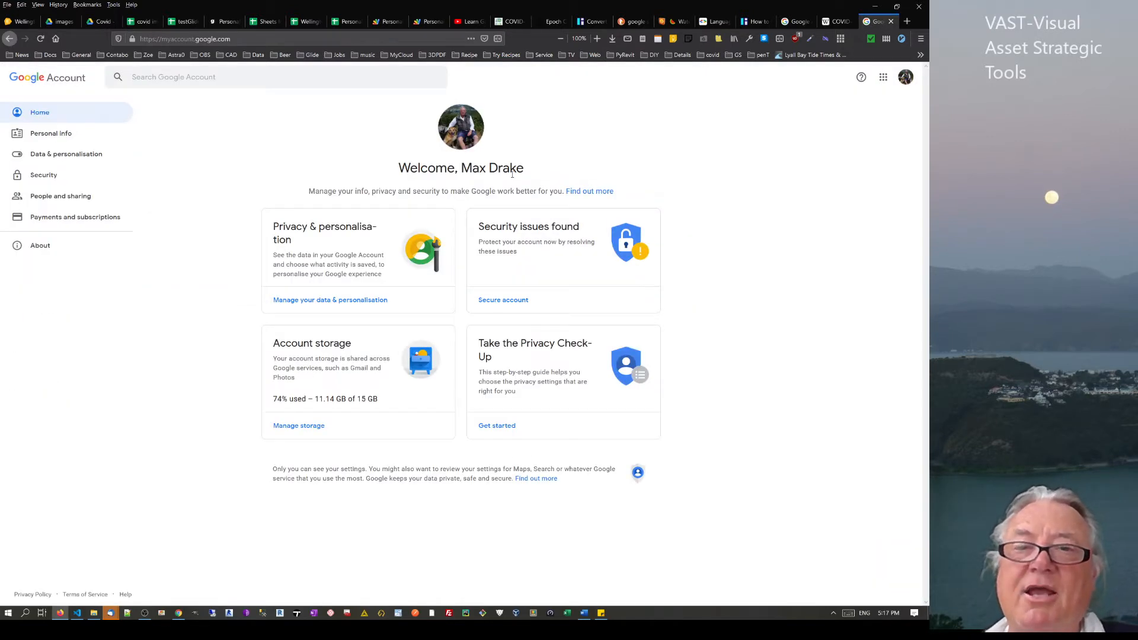
click(884, 77)
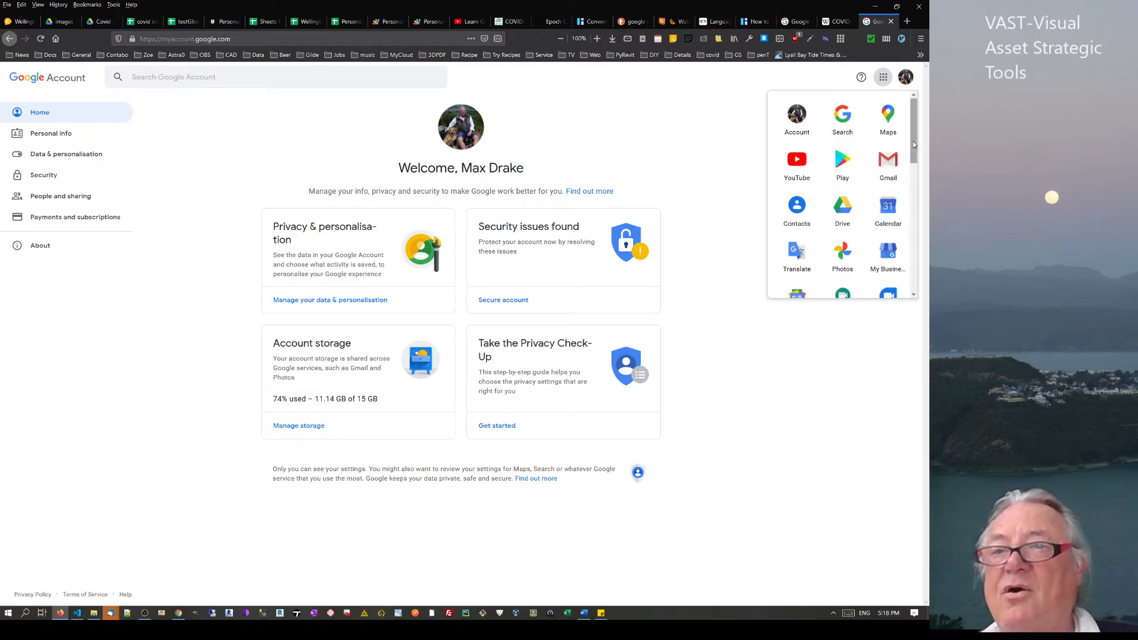
drag(913, 141, 913, 149)
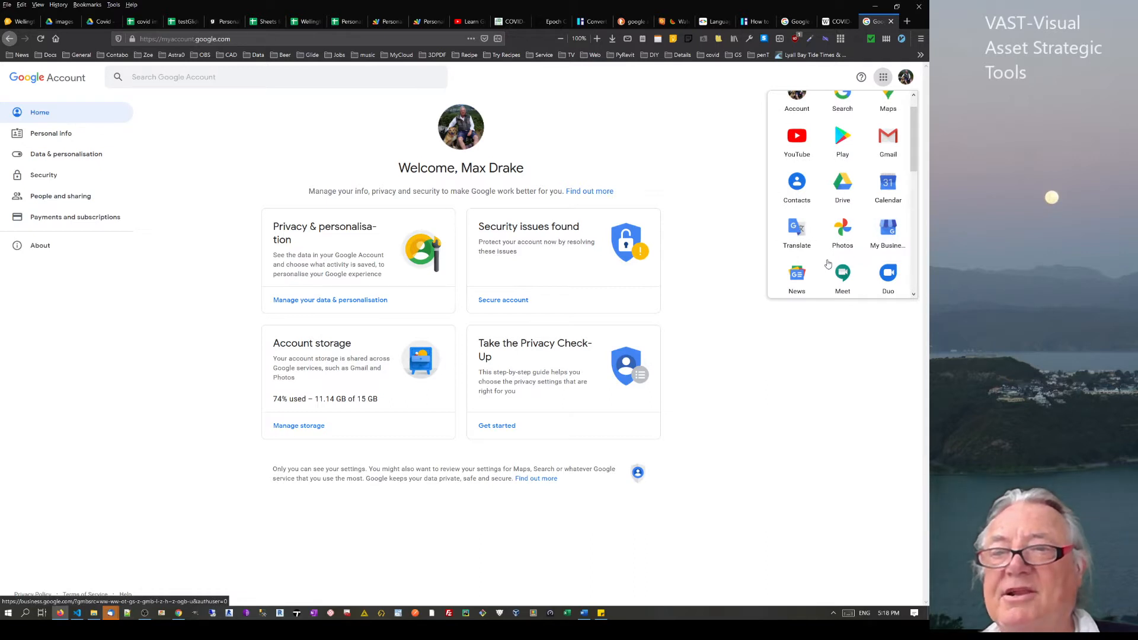
scroll(828, 264, down, 5)
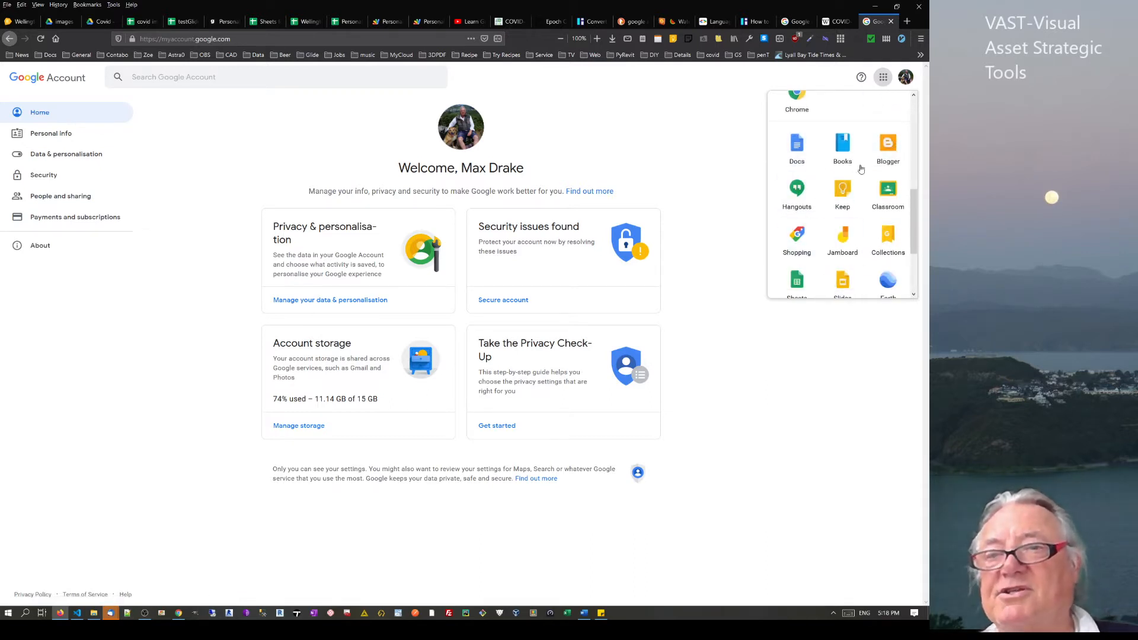
drag(913, 192, 736, 99)
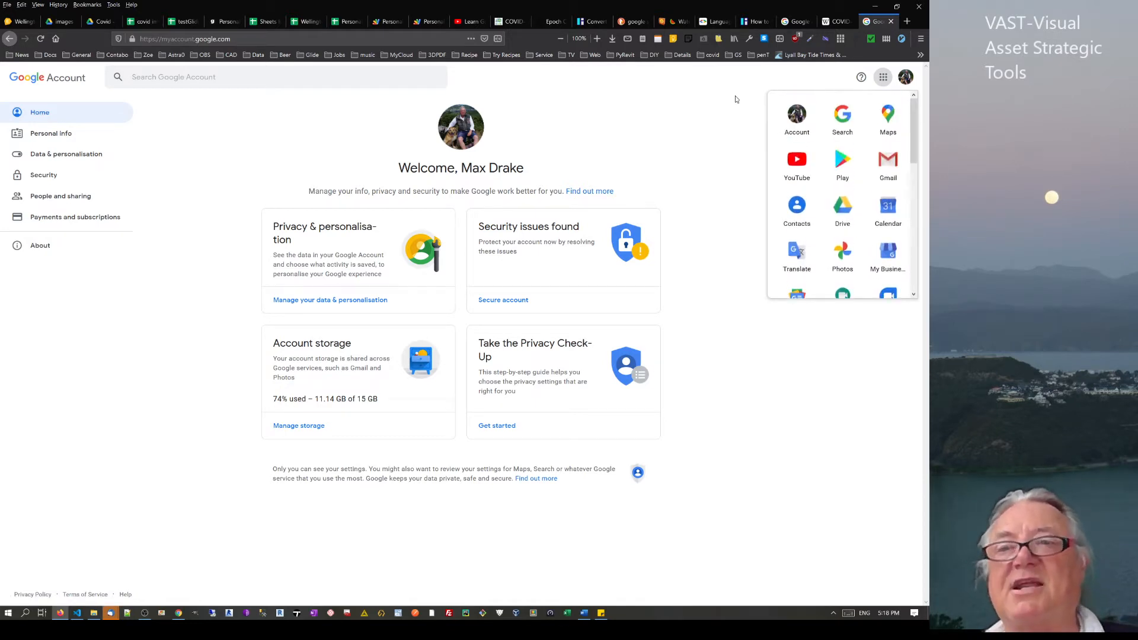
click(690, 133)
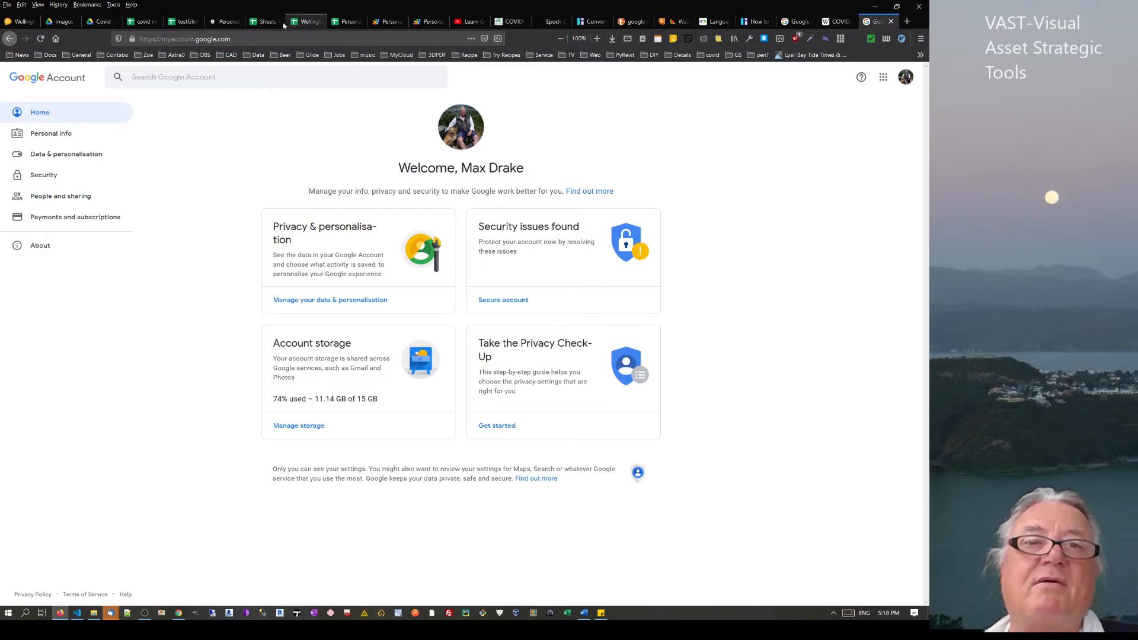
click(387, 21)
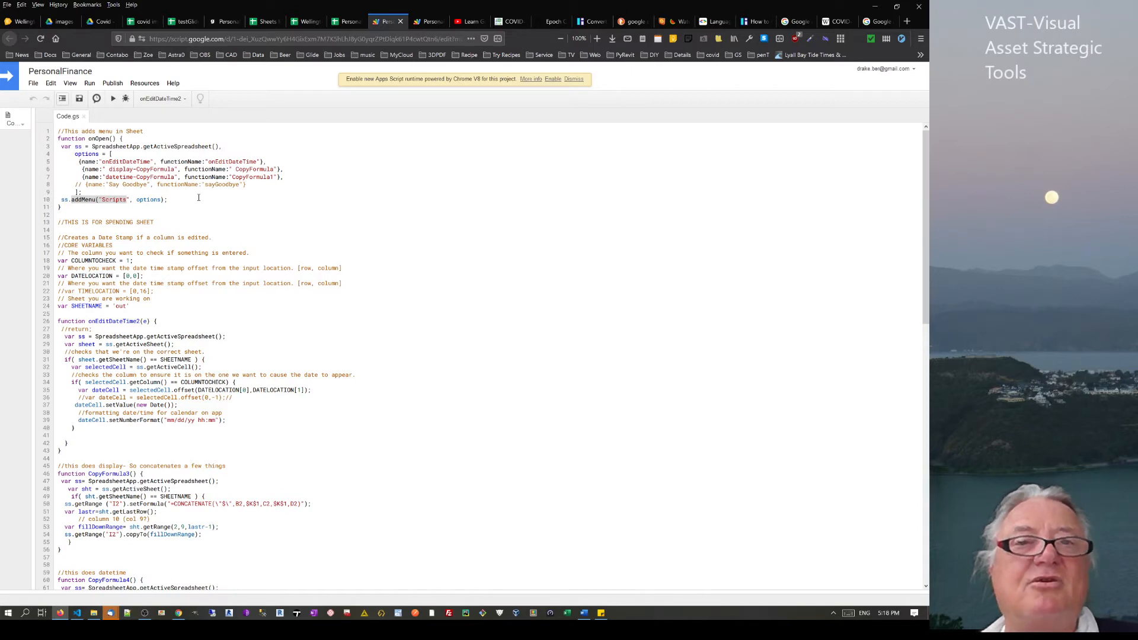
Switch to the PersonalFinanceApp spreadsheet and look through the Tools and custom Scripts menus
click(347, 22)
click(171, 84)
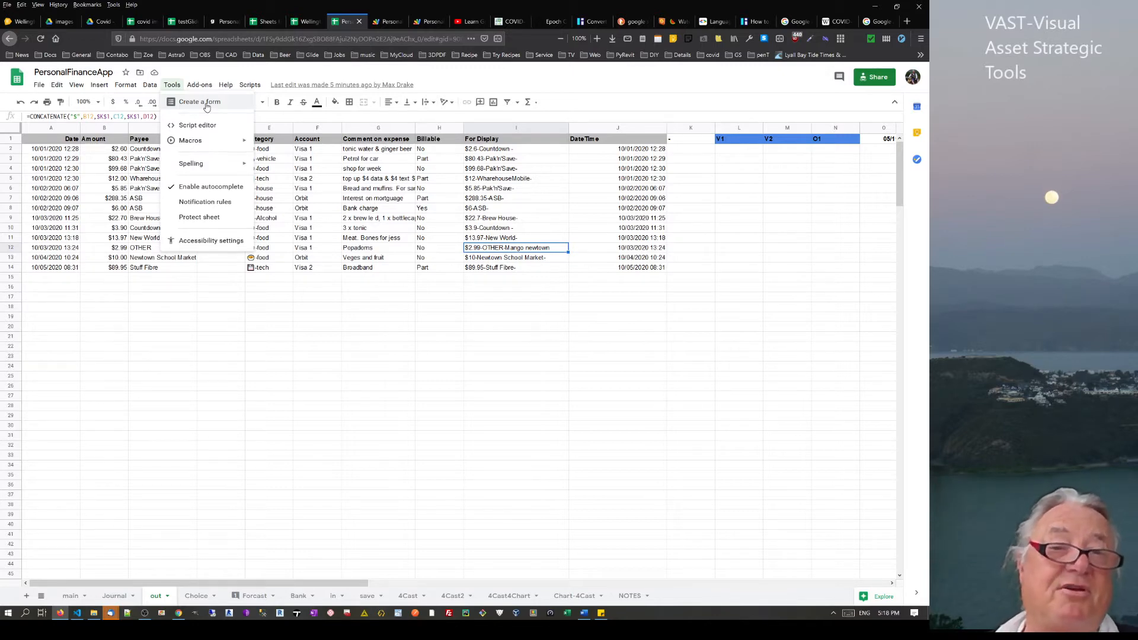
mouse_move(249, 85)
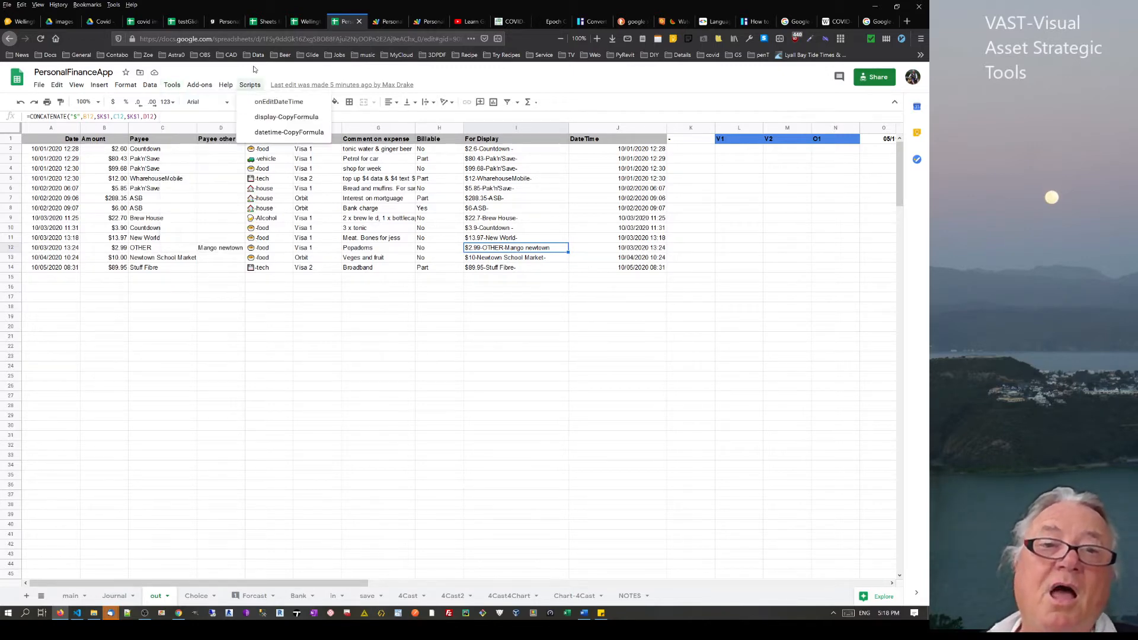
click(644, 83)
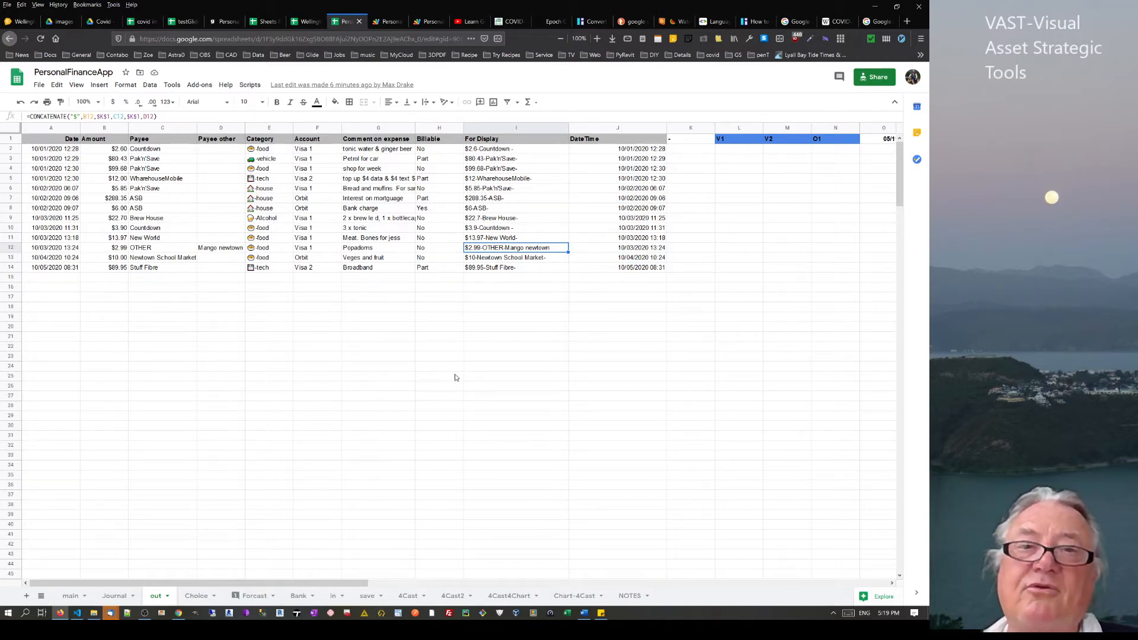
click(99, 84)
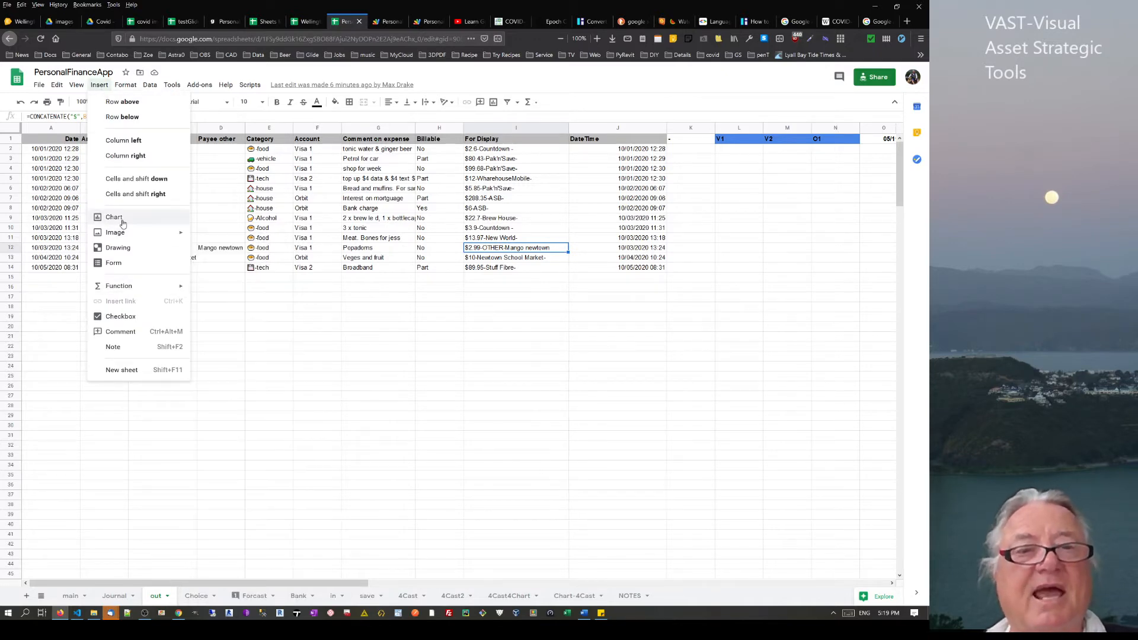
mouse_move(118, 239)
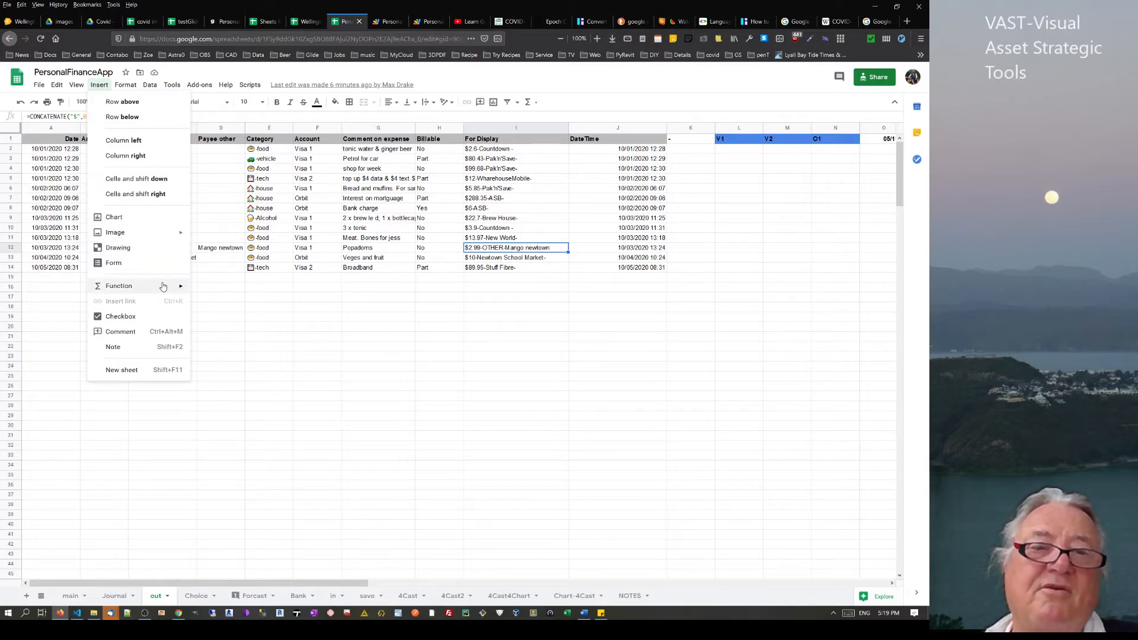
mouse_move(163, 287)
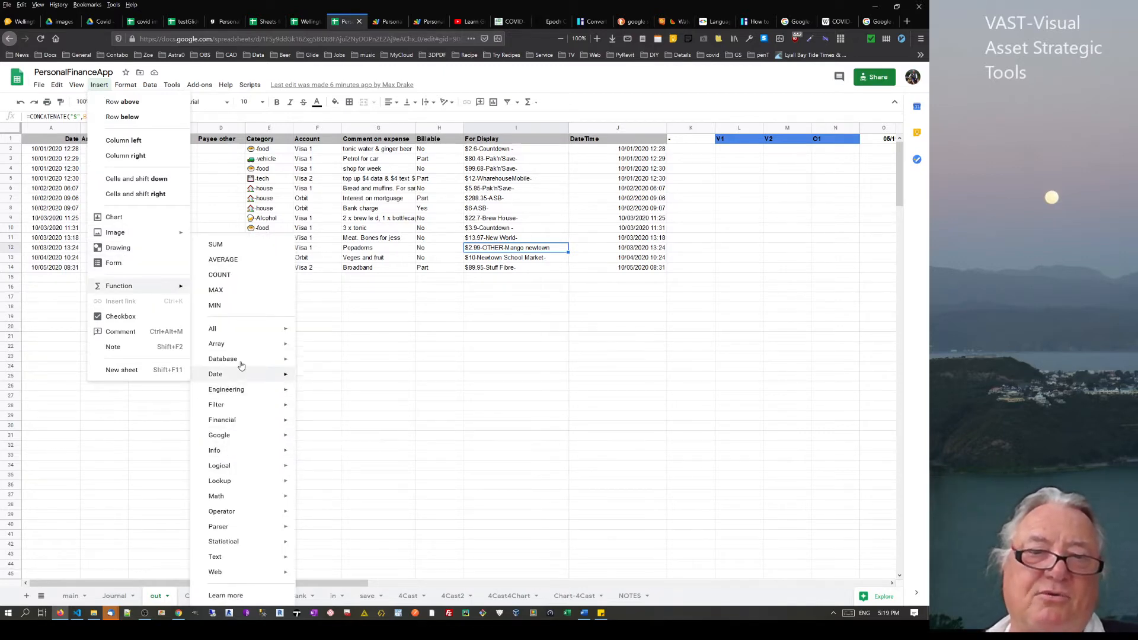
mouse_move(242, 366)
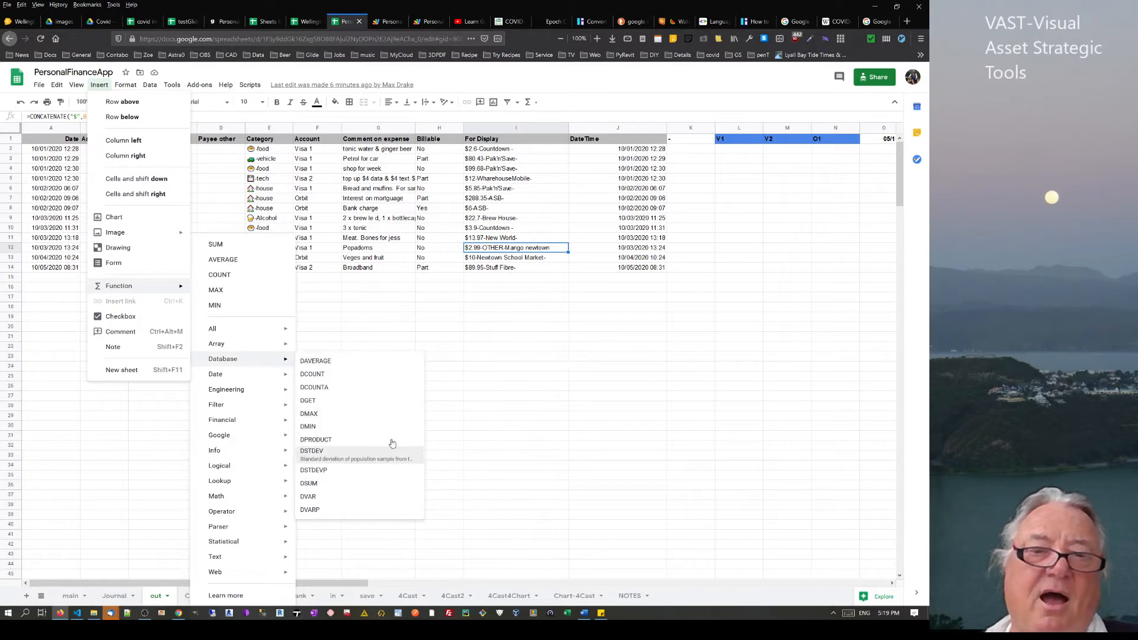
click(346, 318)
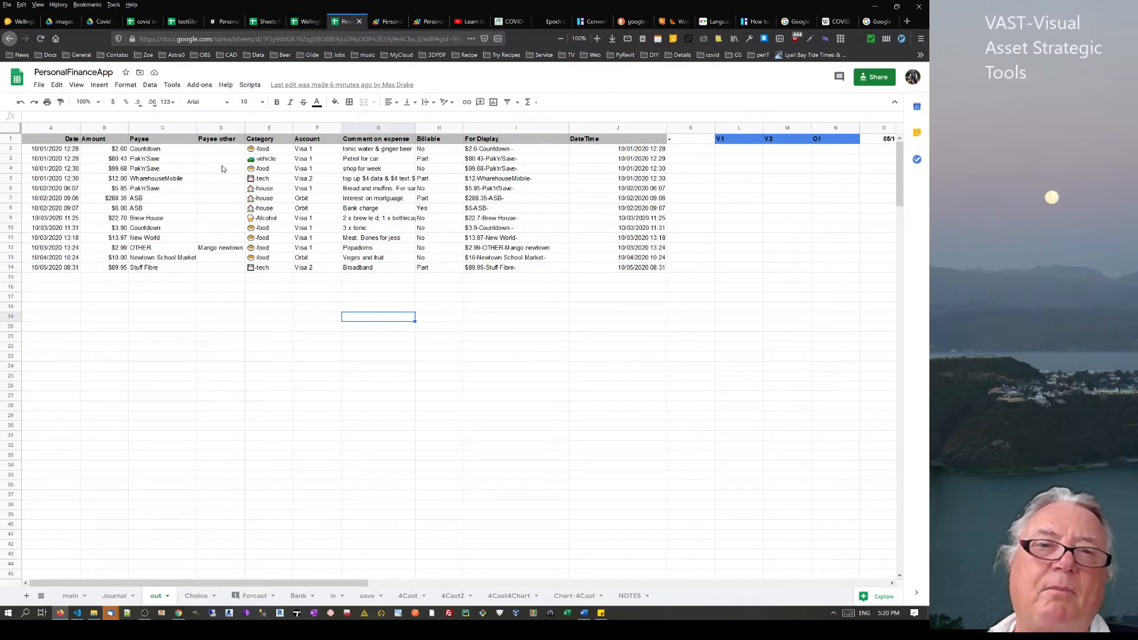
Check the installed add-ons list and select row 14 from C14 to I14 on the out sheet
click(199, 85)
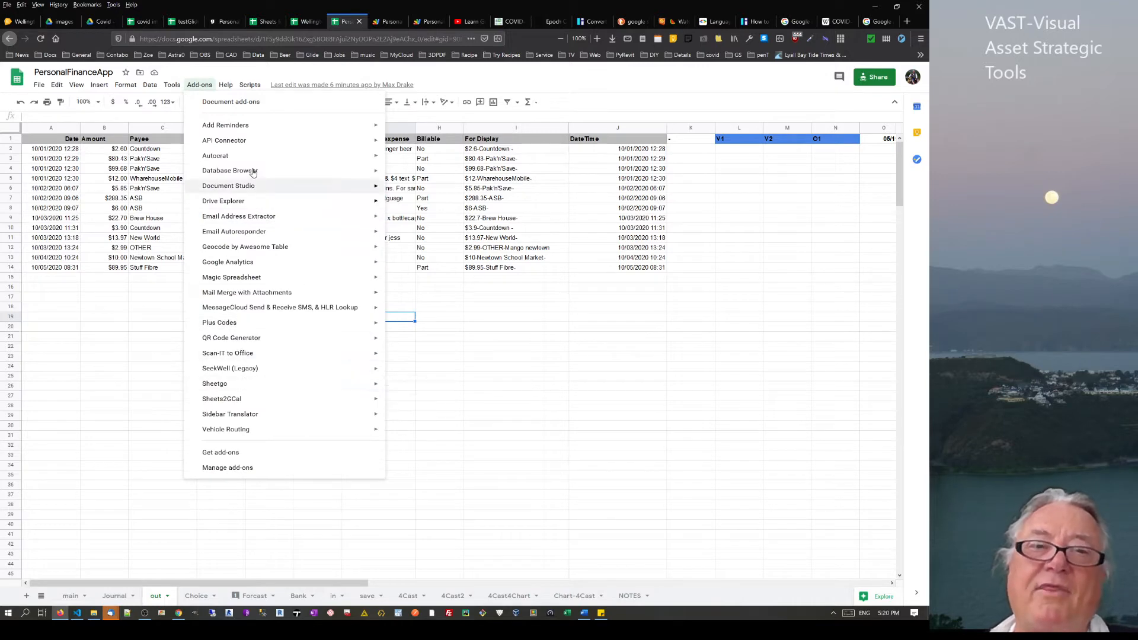
mouse_move(237, 159)
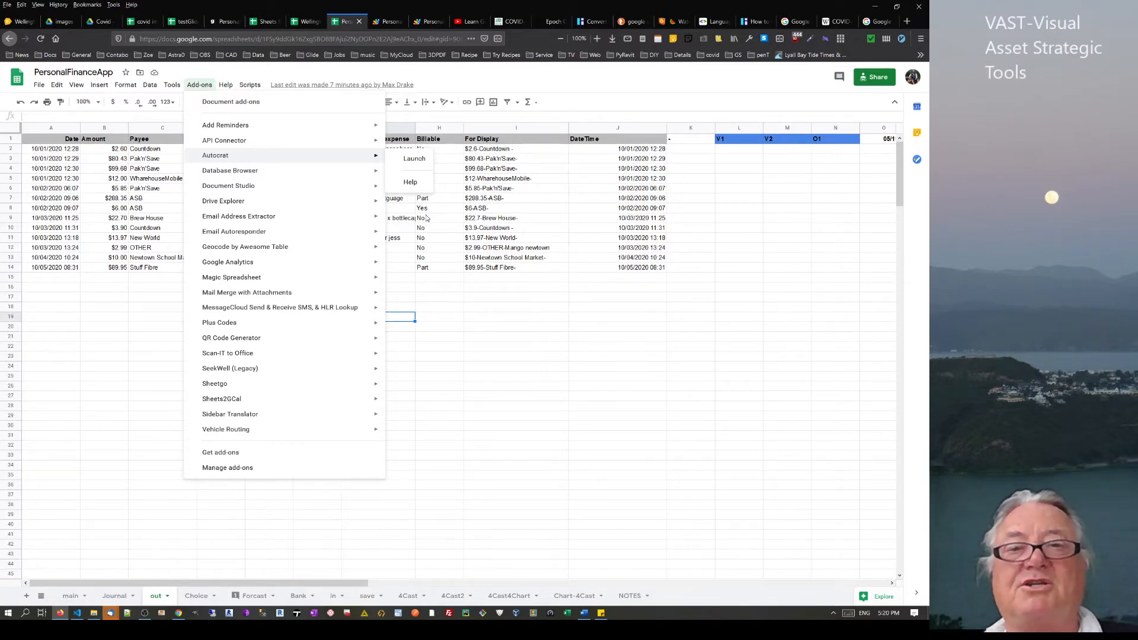
click(478, 267)
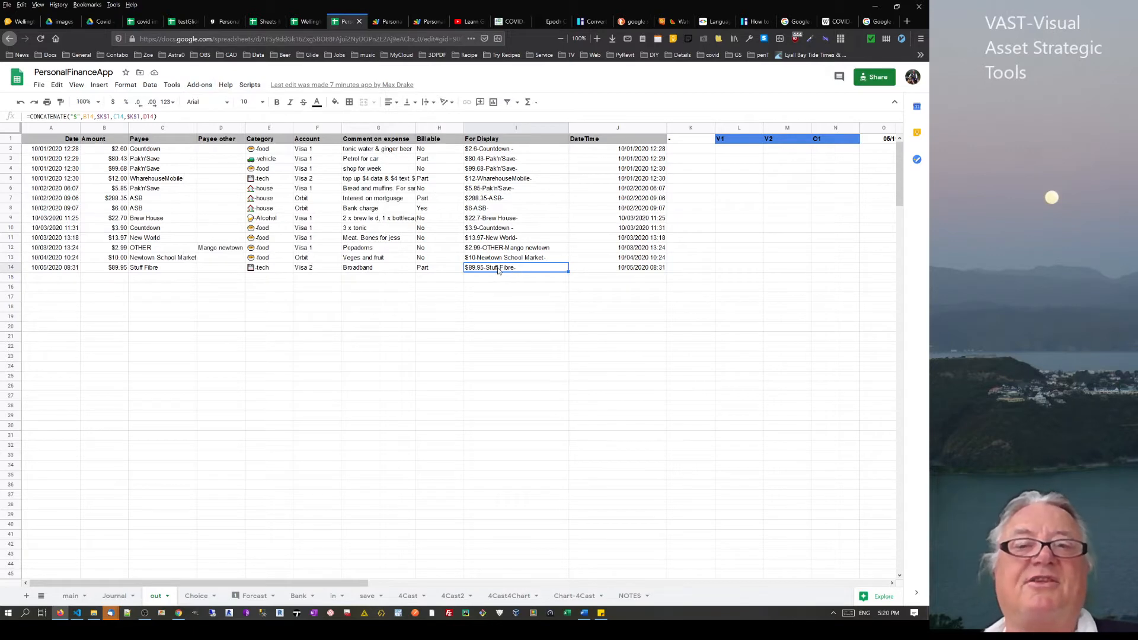
drag(166, 272, 524, 274)
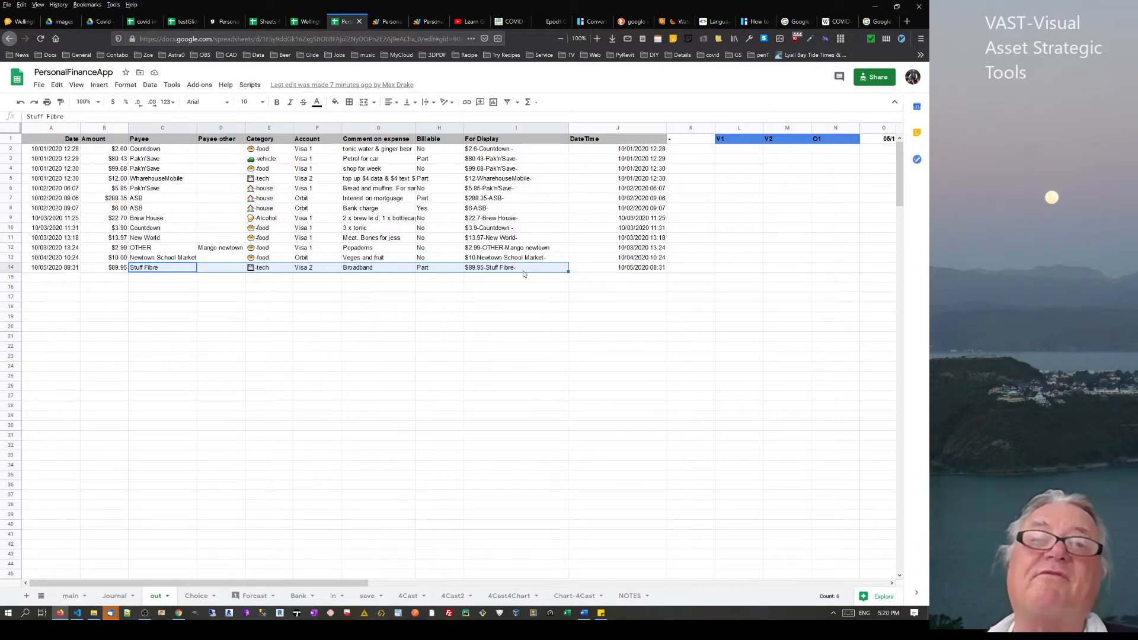
click(199, 85)
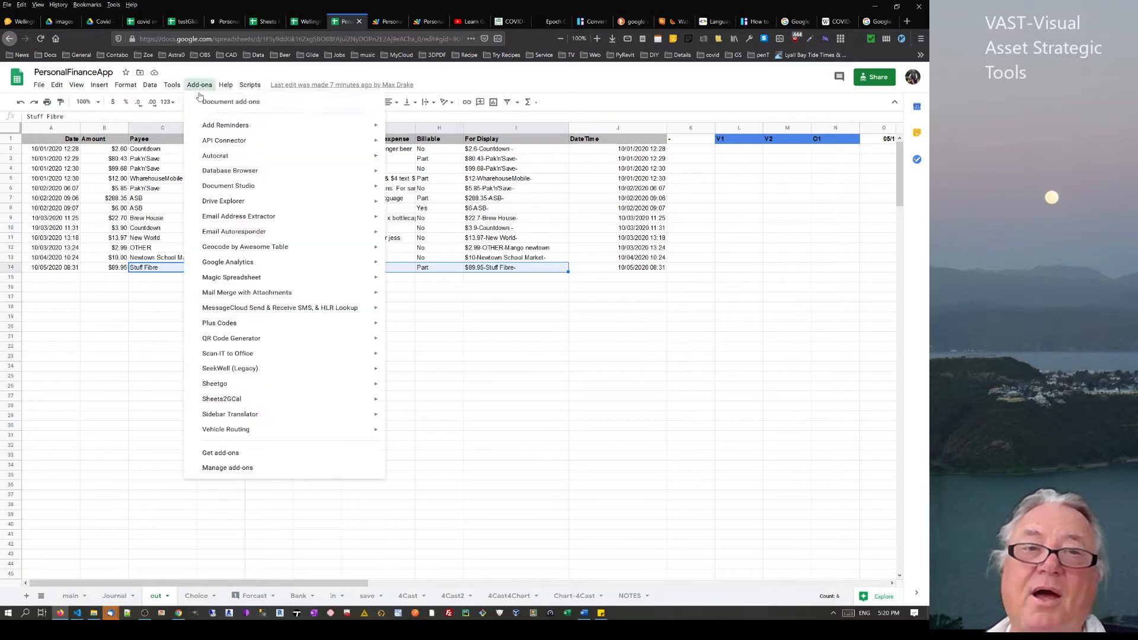
click(243, 454)
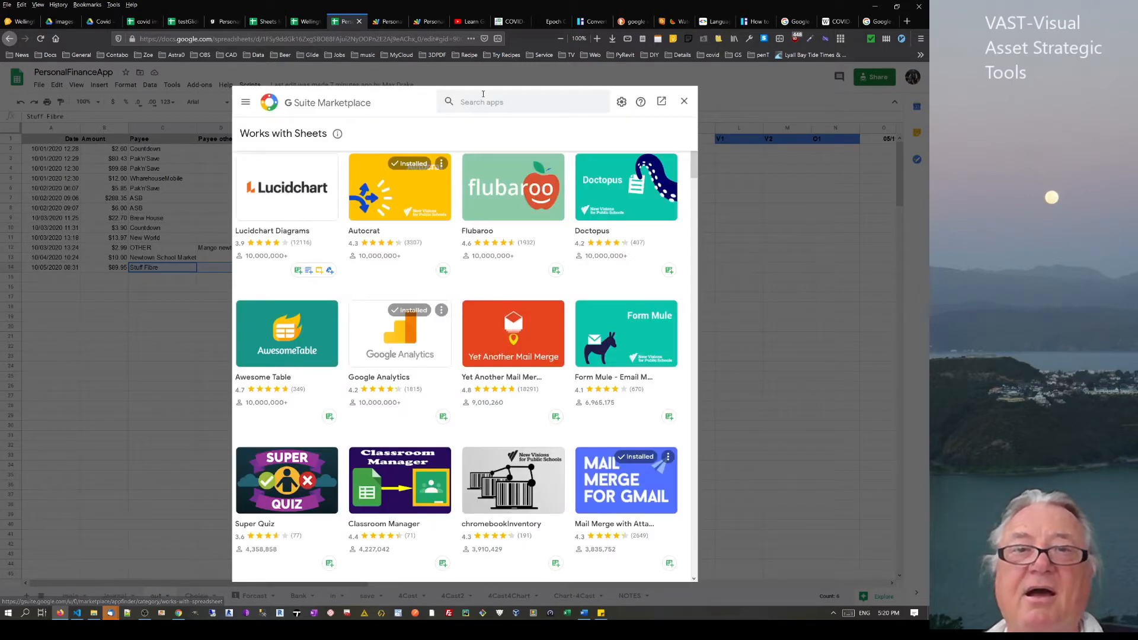
click(482, 103)
text(email)
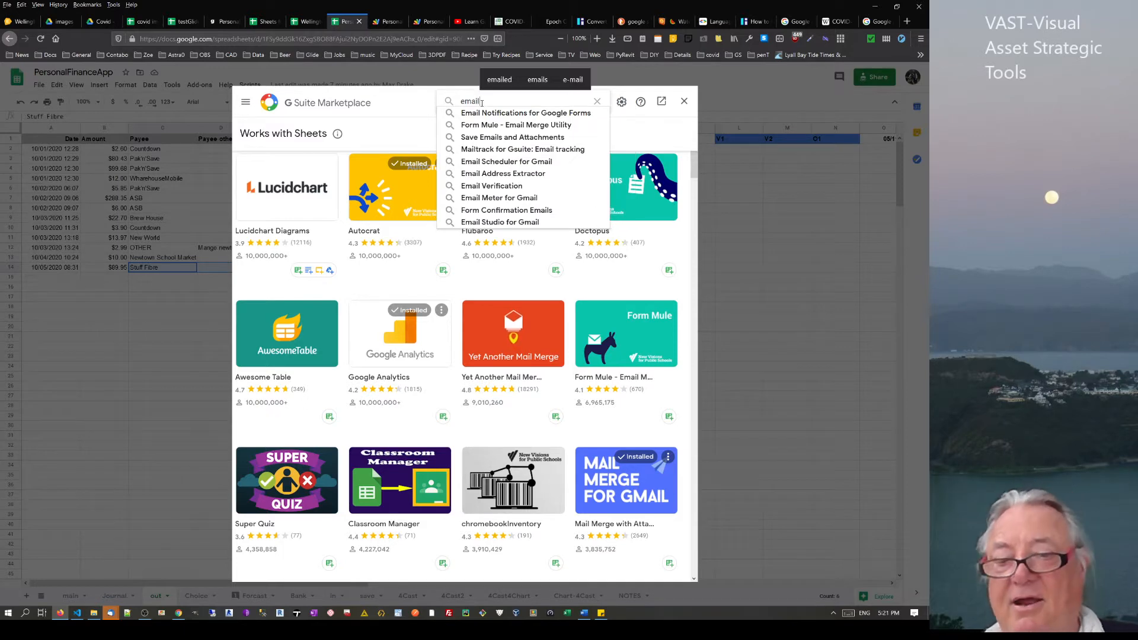
key(Return)
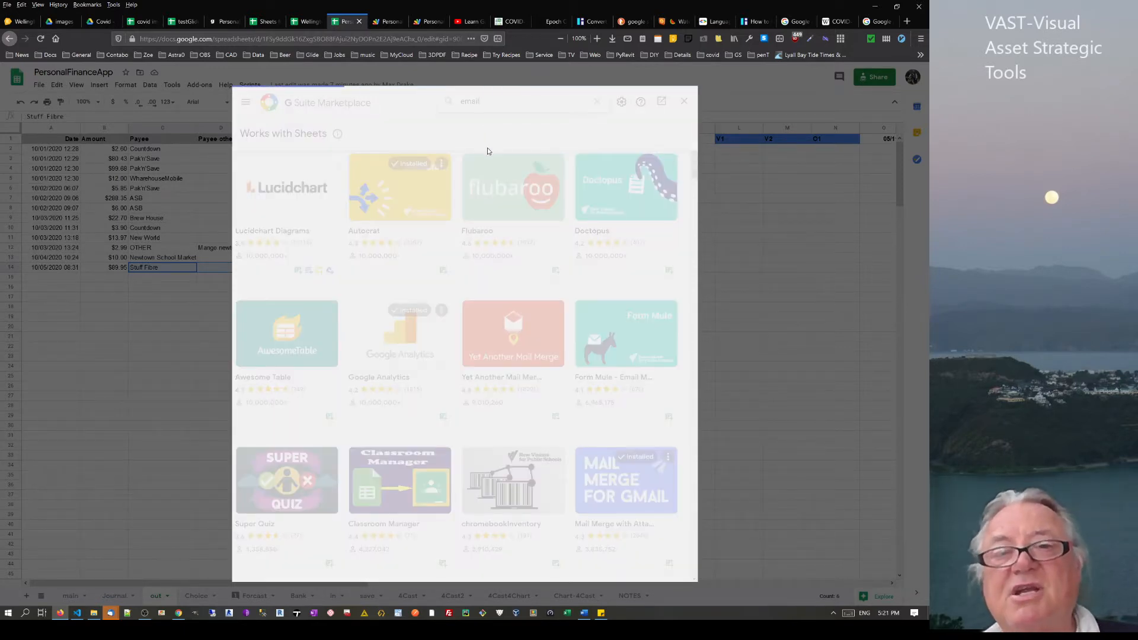
scroll(505, 273, down, 7)
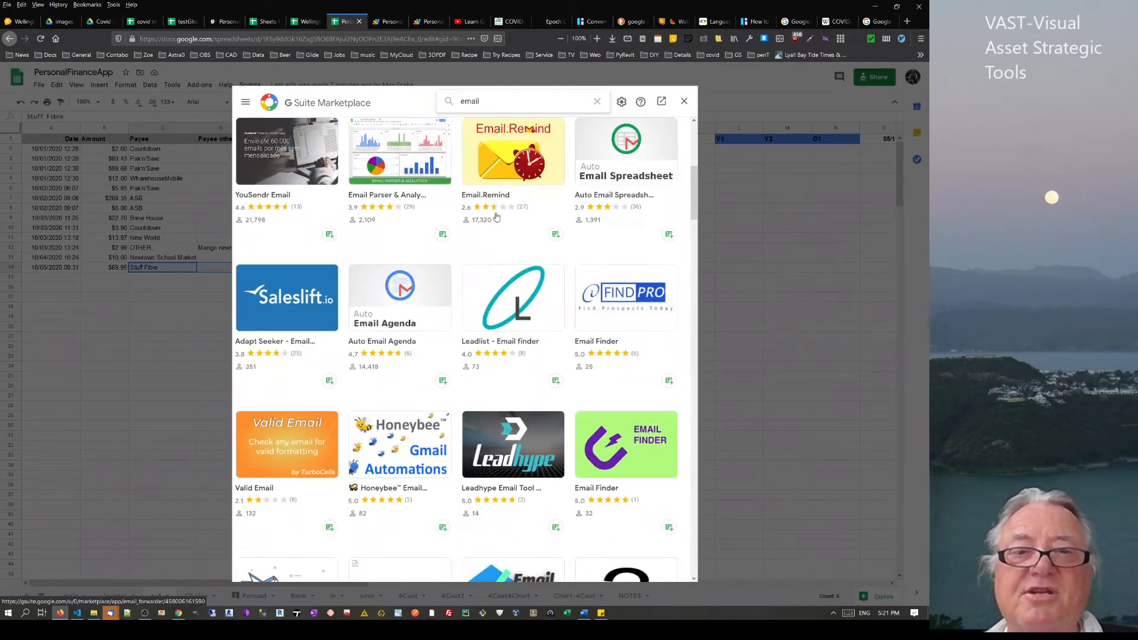
scroll(505, 273, down, 6)
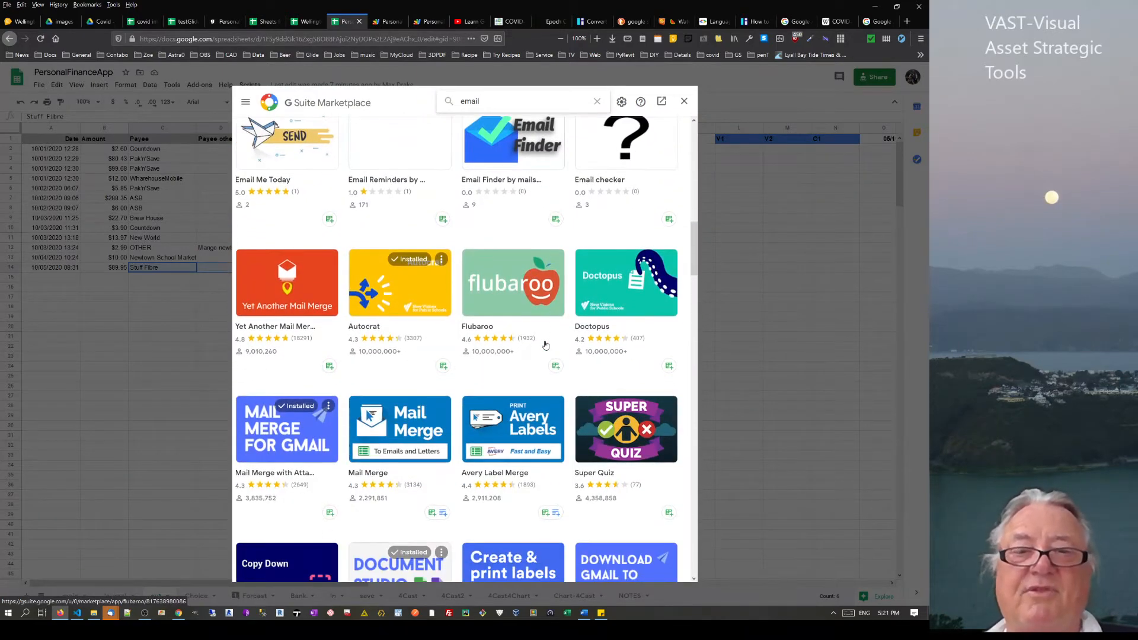
scroll(545, 345, up, 5)
scroll(545, 345, up, 5)
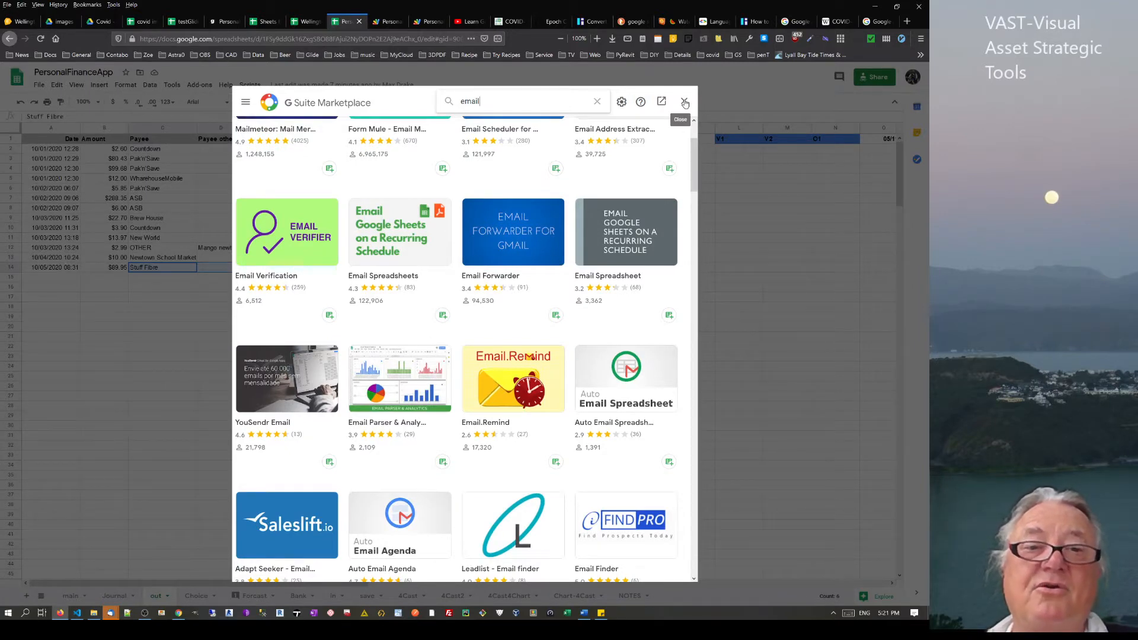
scroll(504, 275, up, 2)
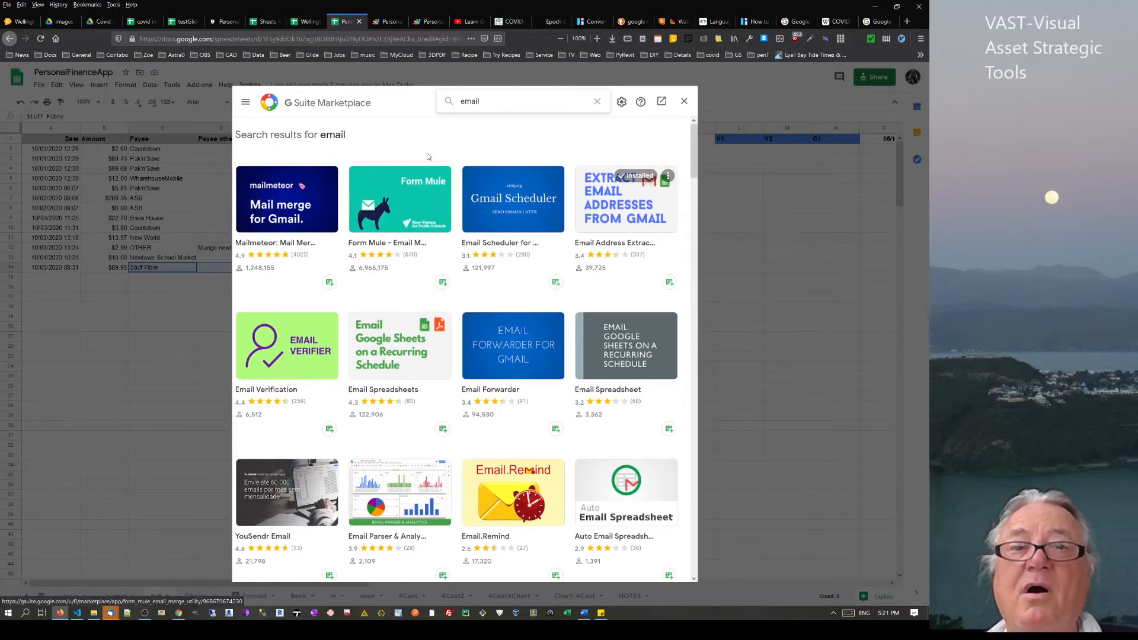
click(597, 103)
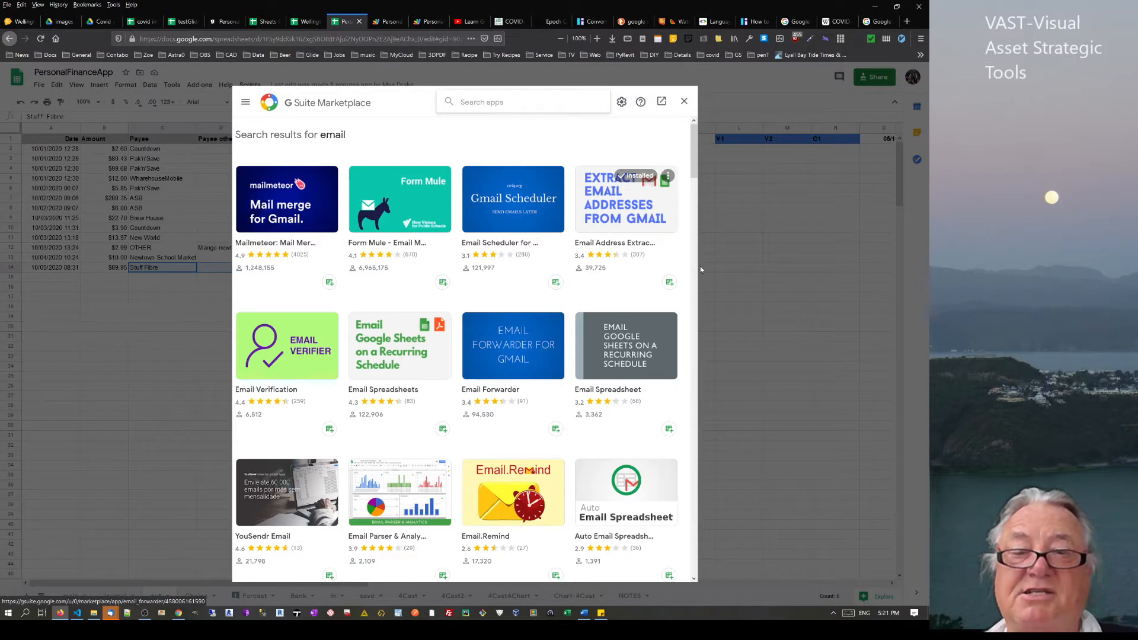
click(685, 103)
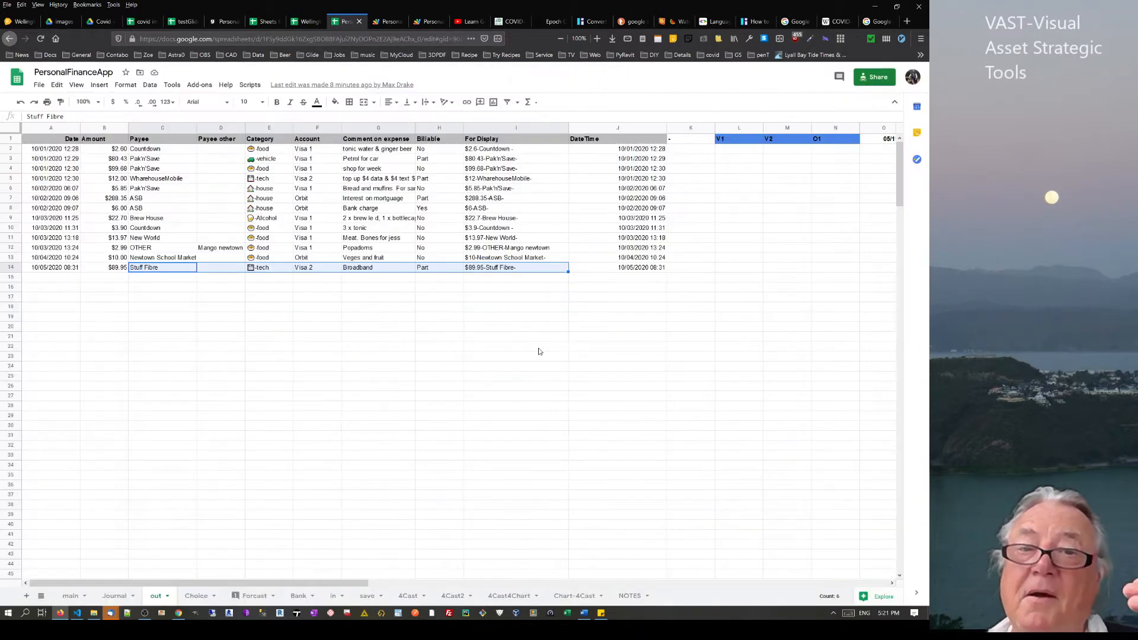
Inspect cells I19, F9 and D13 of the out sheet, then move to PersonalFinanceApp in Glide
click(498, 323)
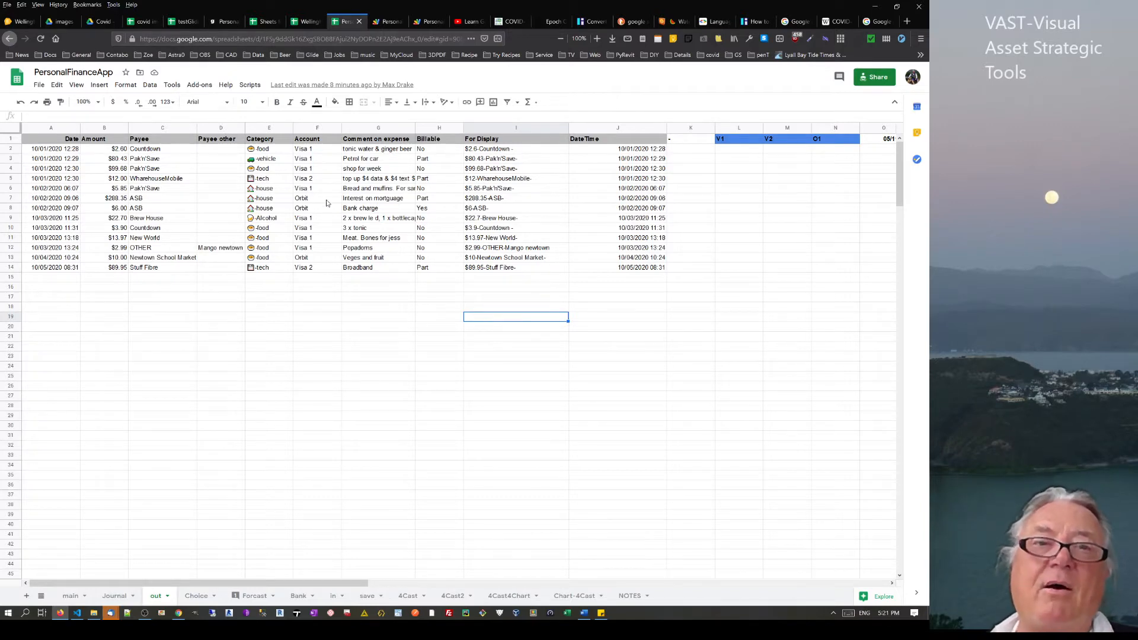
click(326, 218)
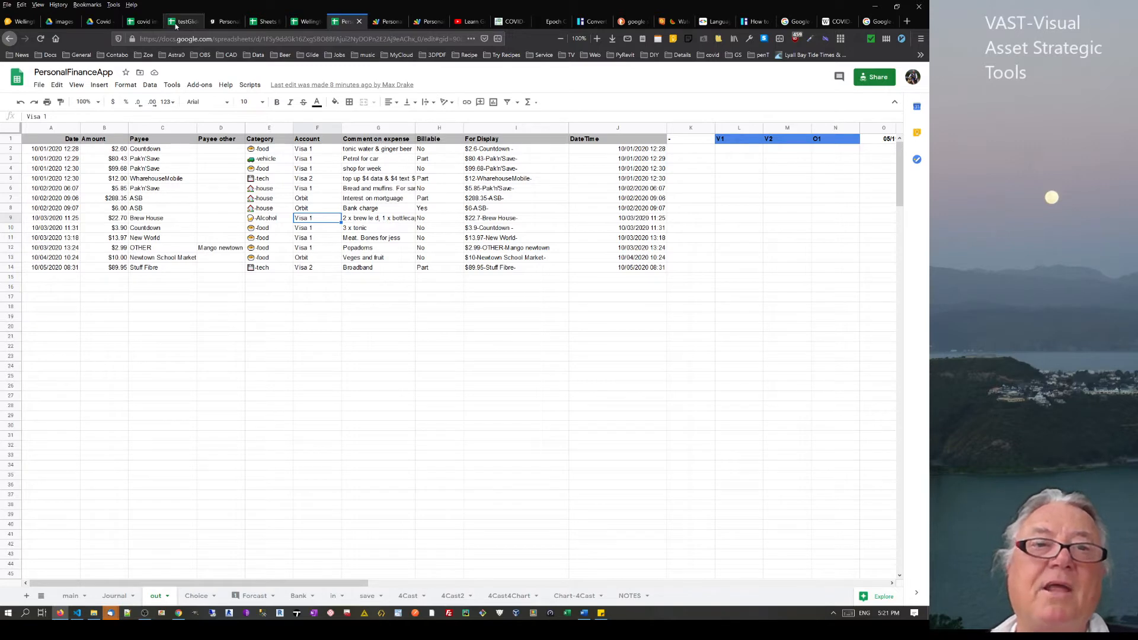
click(211, 261)
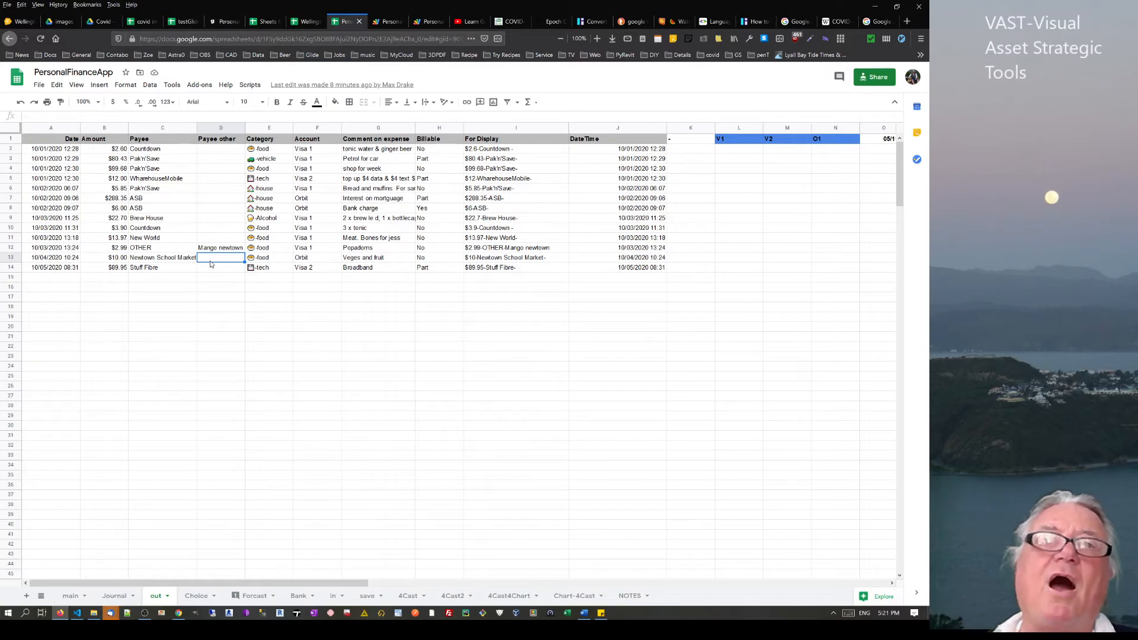
click(224, 22)
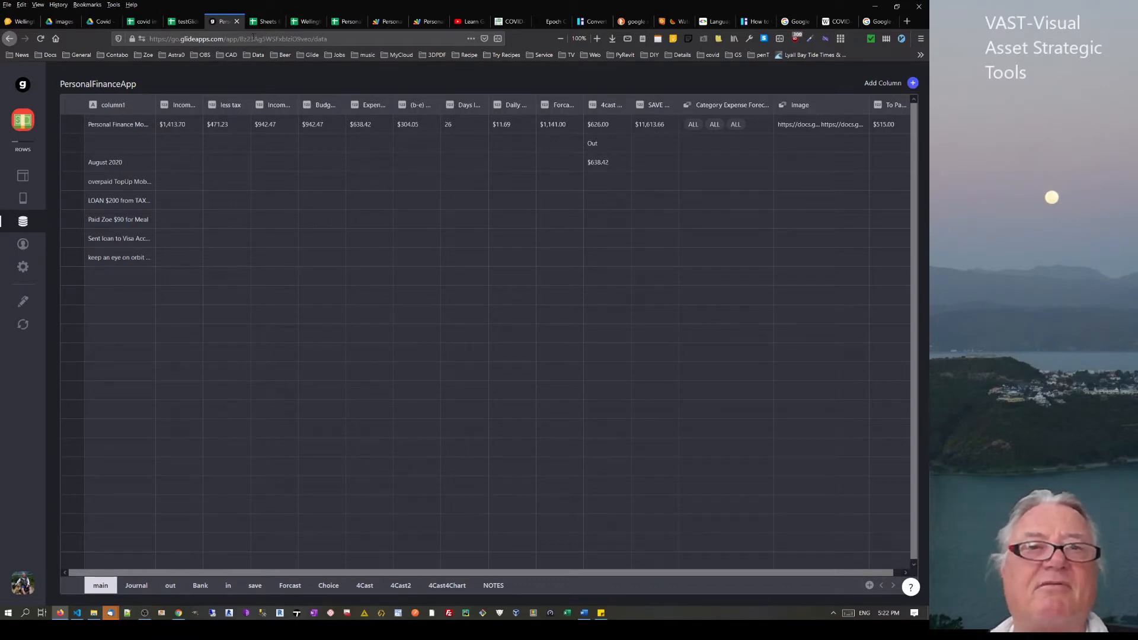
View Glide's Layout, check the raw EndTime value in C3 of the Reservation sheet, then go to testGlide1
click(23, 175)
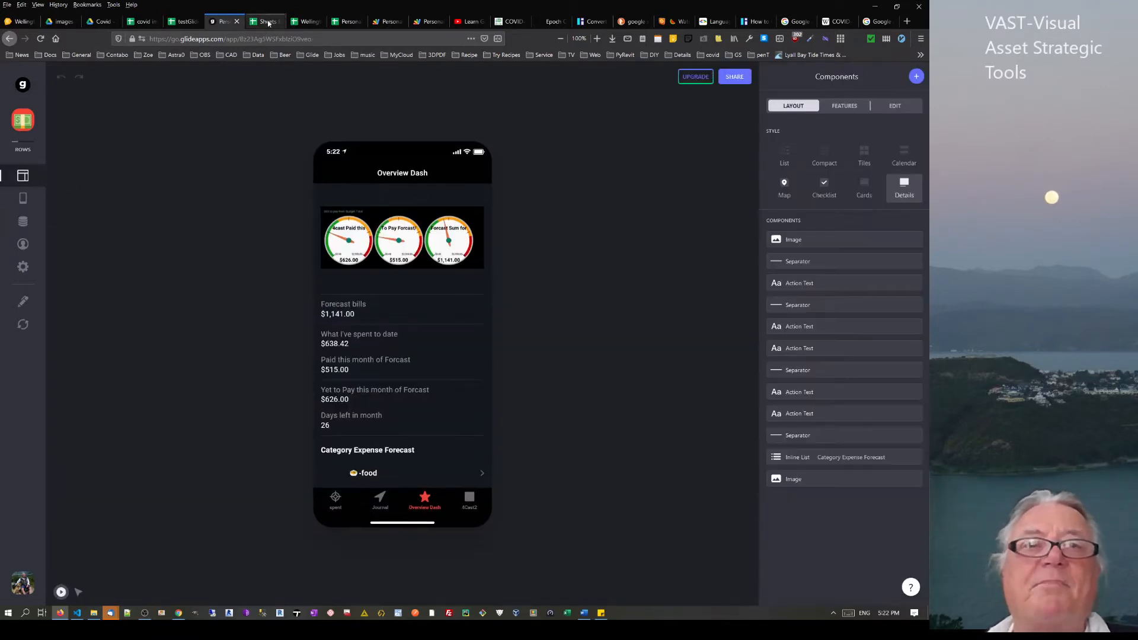
click(268, 22)
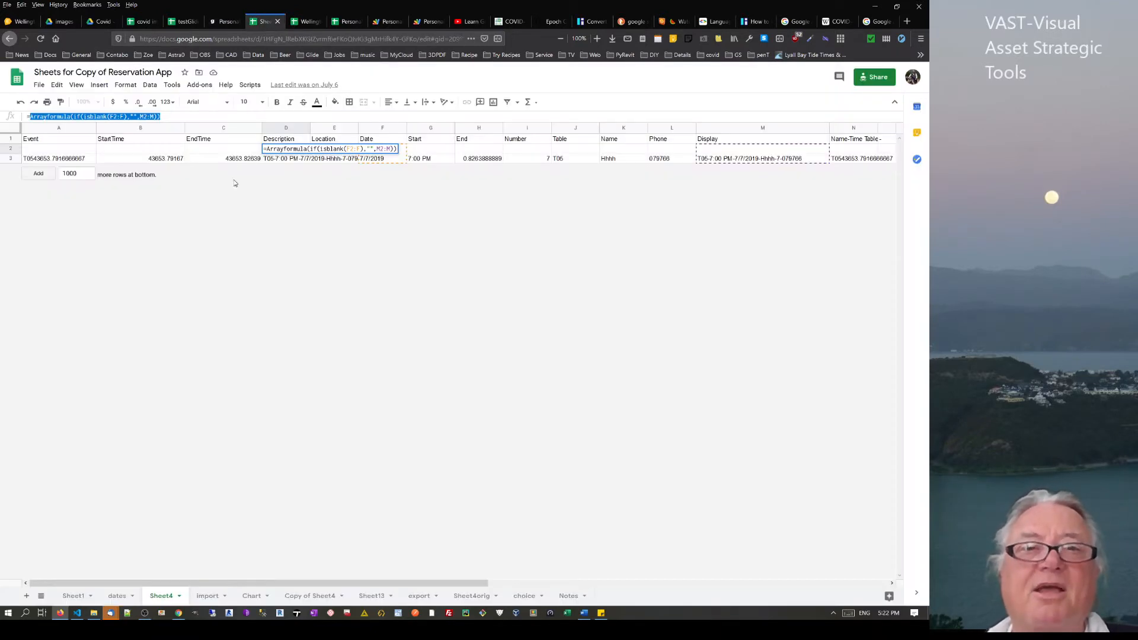
click(212, 158)
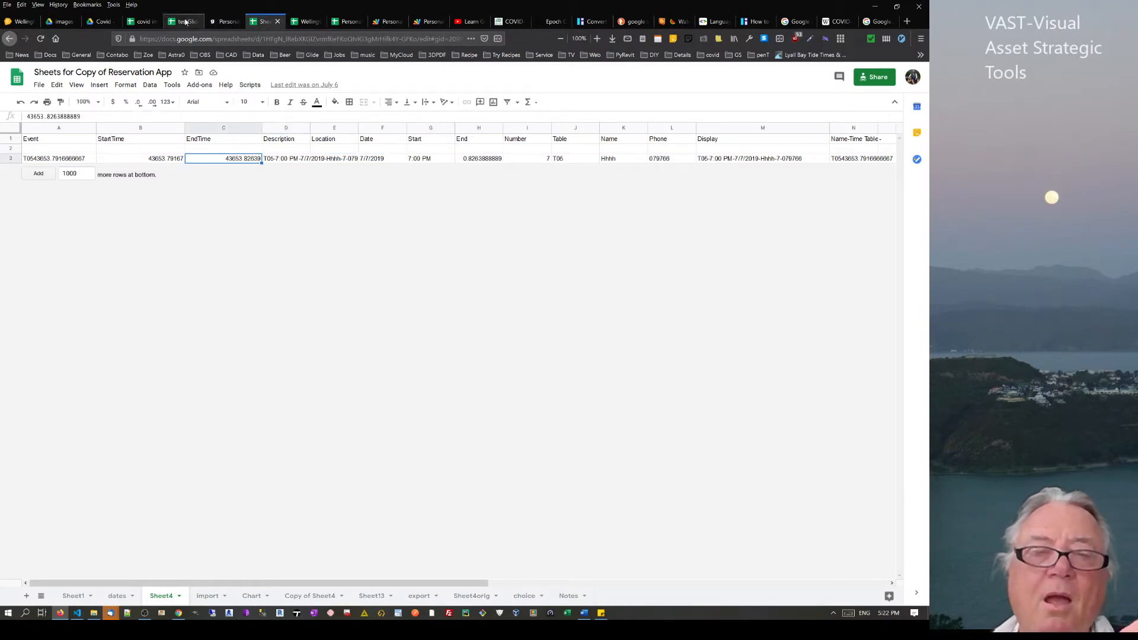
click(186, 22)
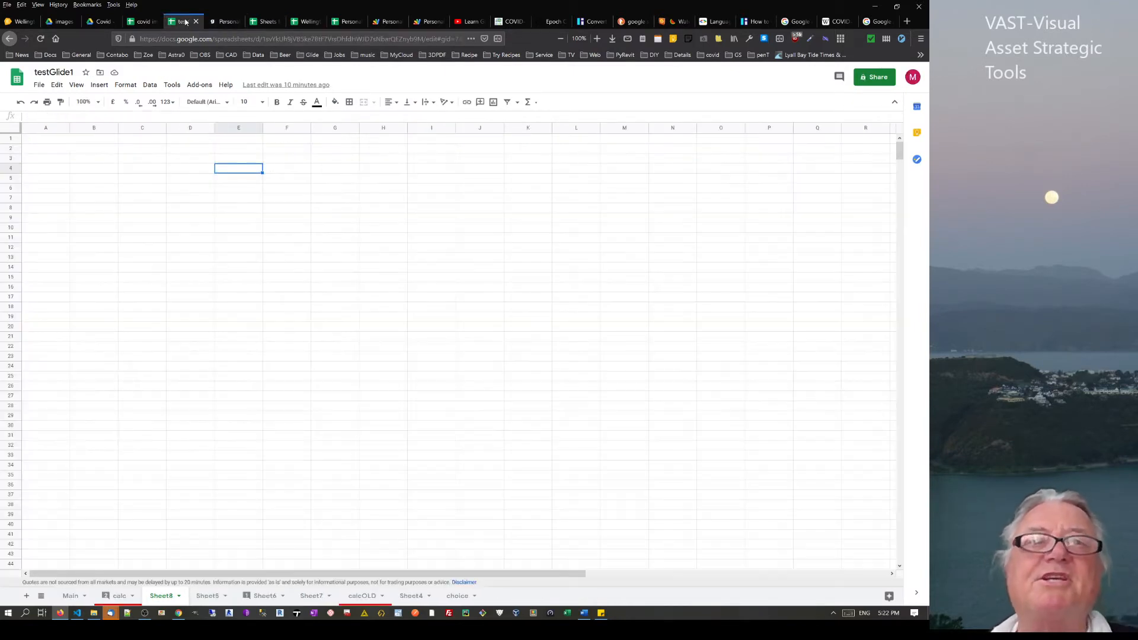
Enter 1, 2, 3 in A2:A4, fill the series down to row 34, then clear it
click(50, 153)
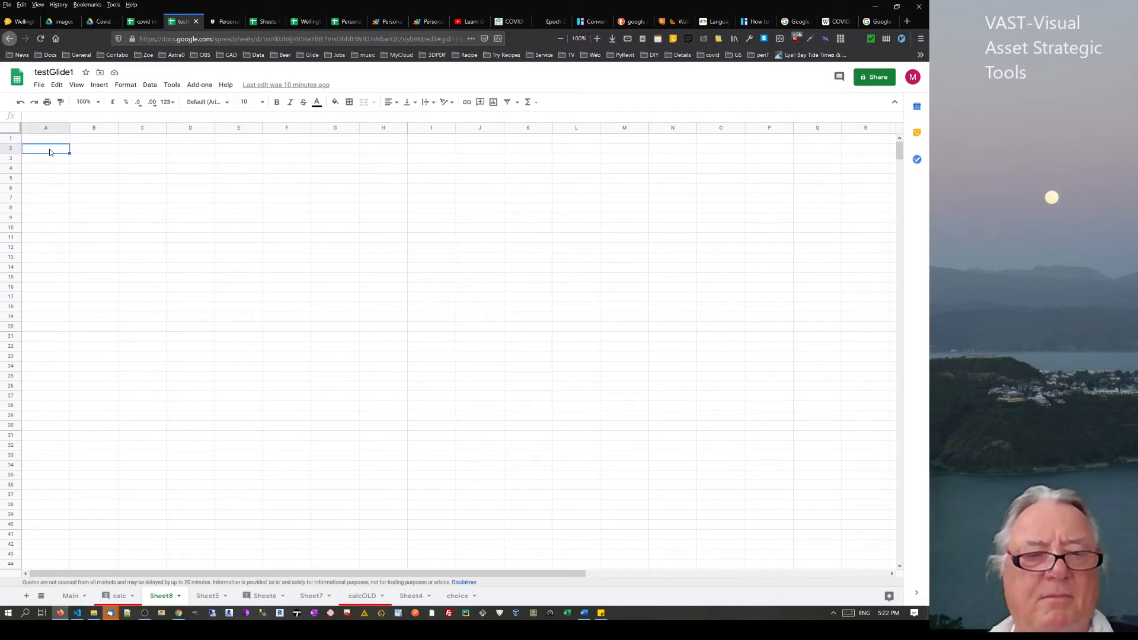
text(1)
key(Return)
text(2)
key(Return)
text(3)
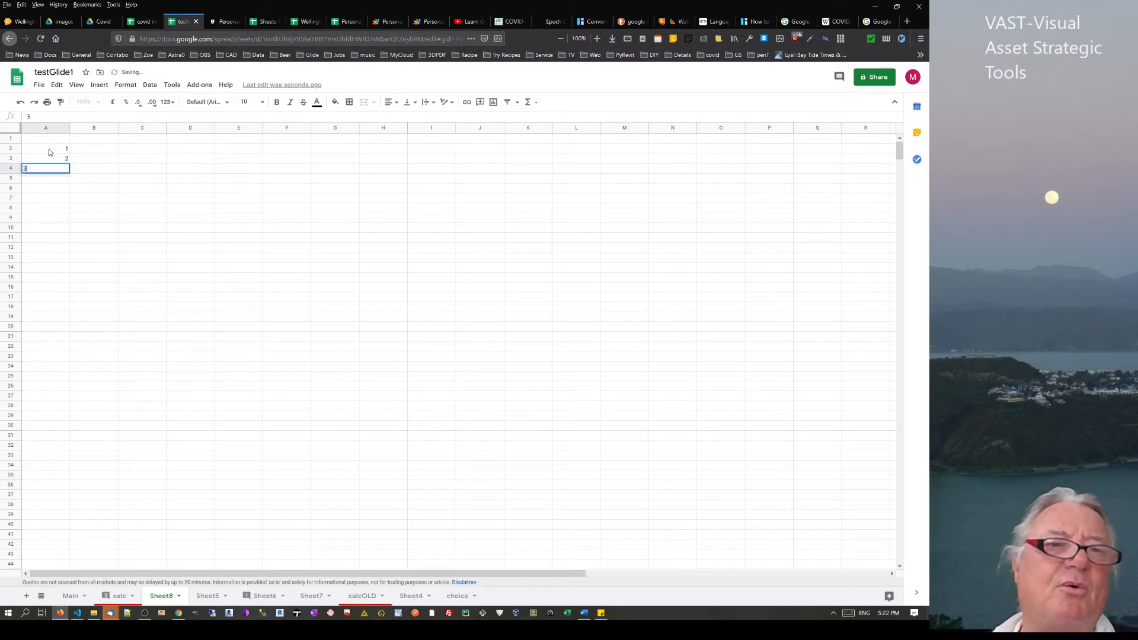
key(Return)
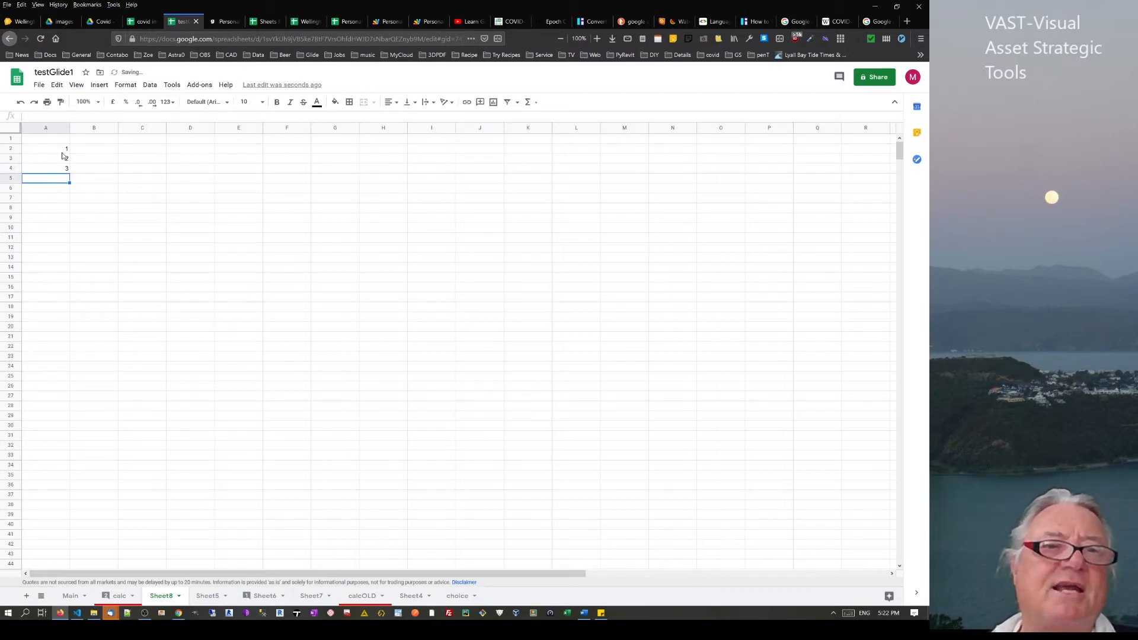
drag(62, 149, 58, 172)
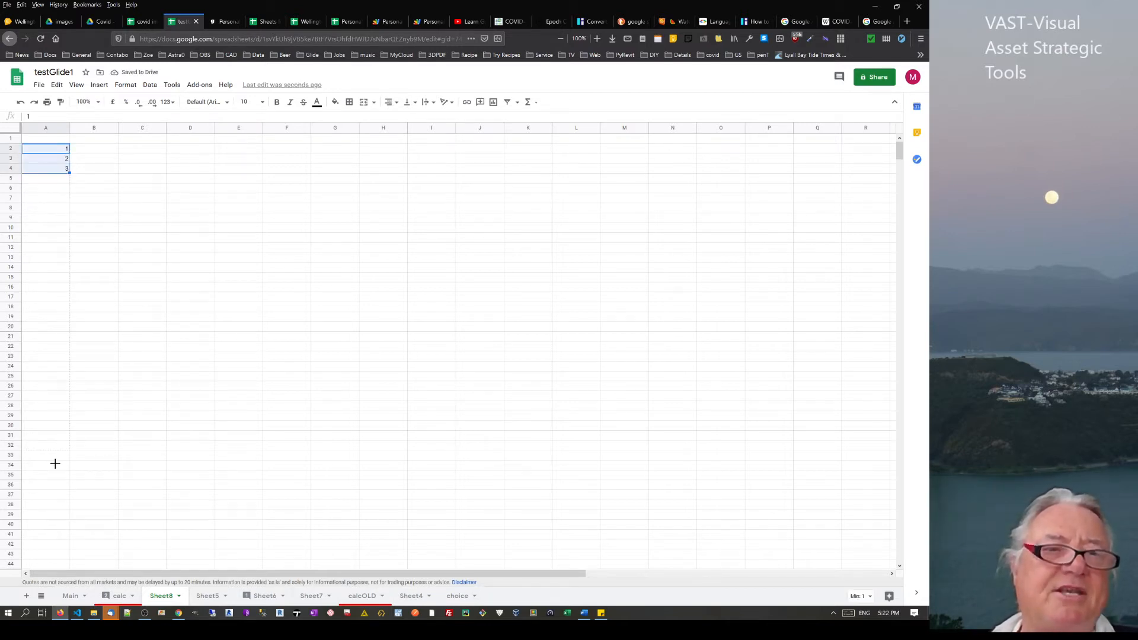
drag(55, 464, 55, 464)
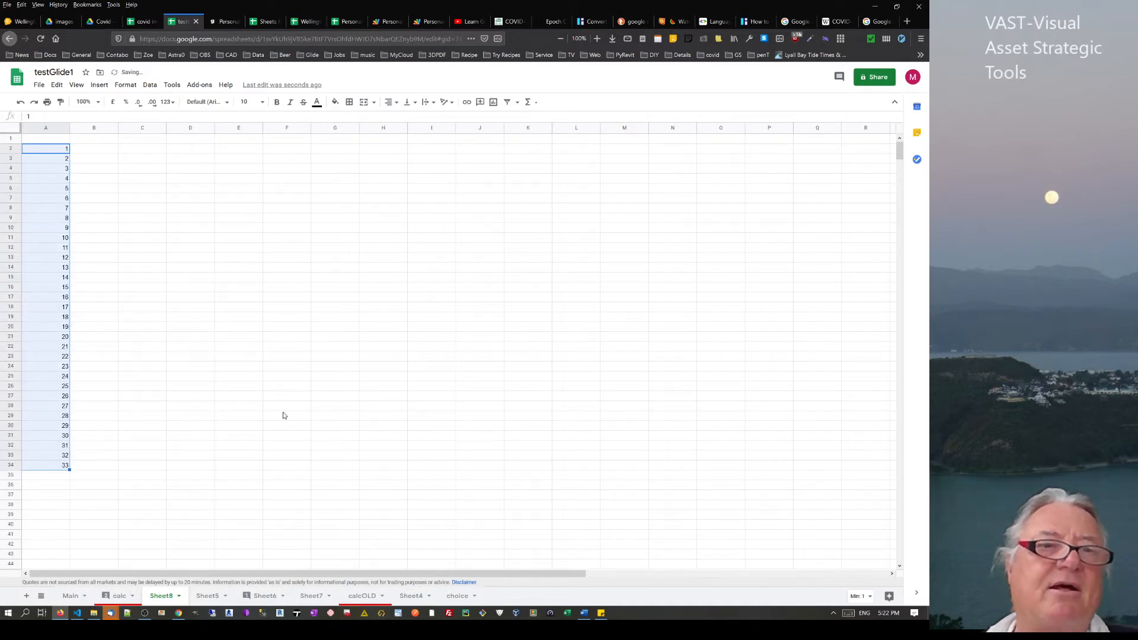
key(Delete)
Try a 1, 5, 9 series filled down column A, then undo the fill and the 9
click(62, 154)
text(1)
key(Return)
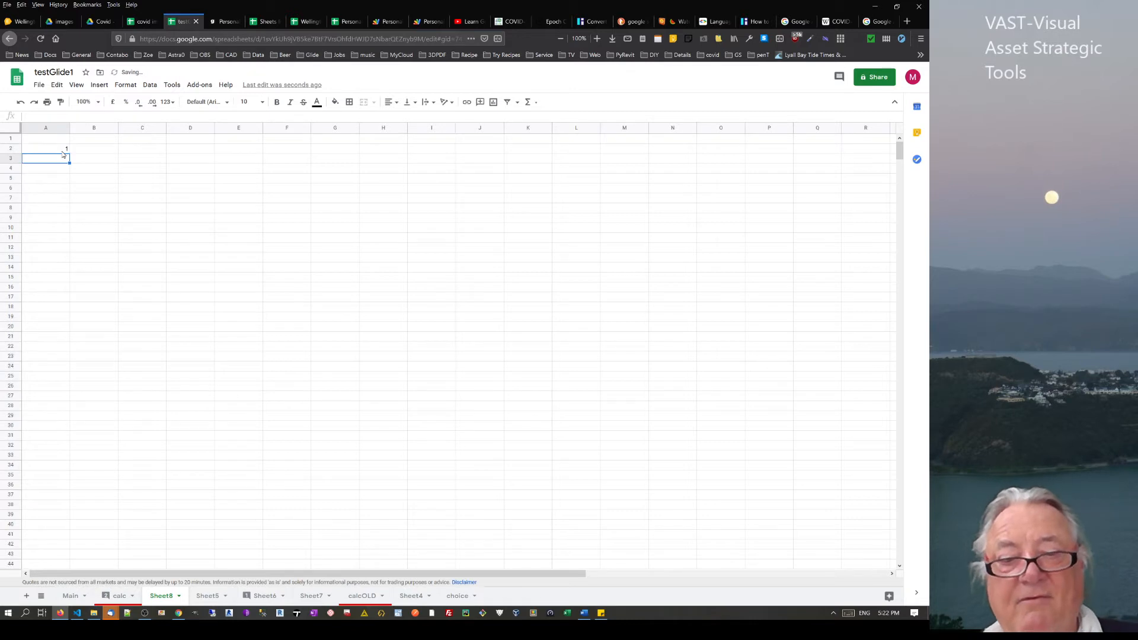
key(Return)
text(9)
key(Return)
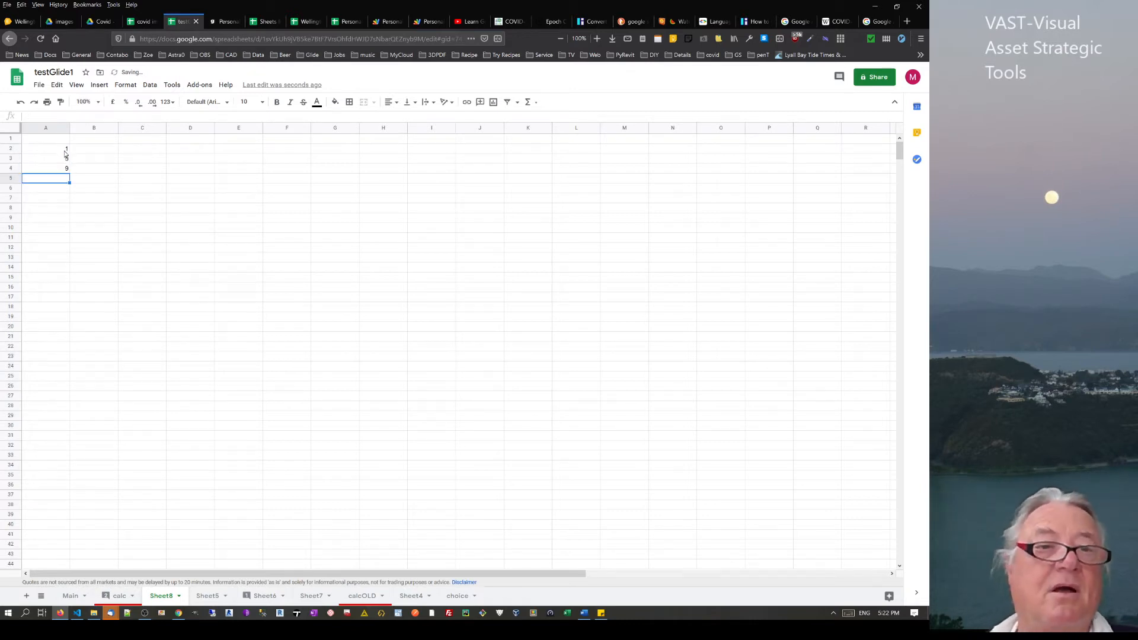
drag(62, 149, 80, 440)
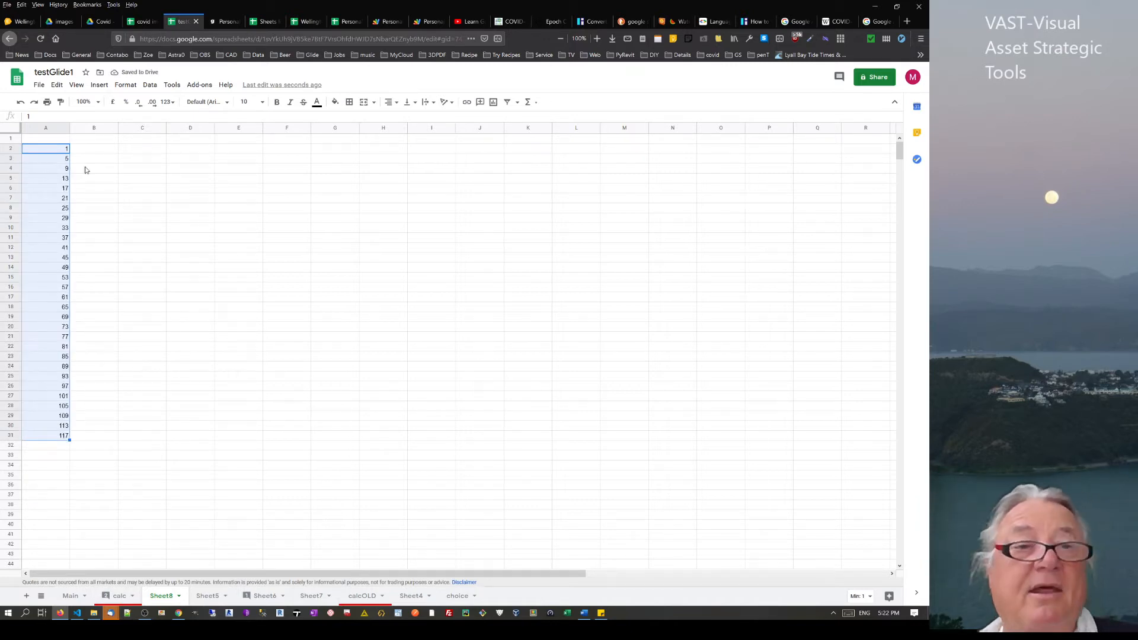
click(78, 152)
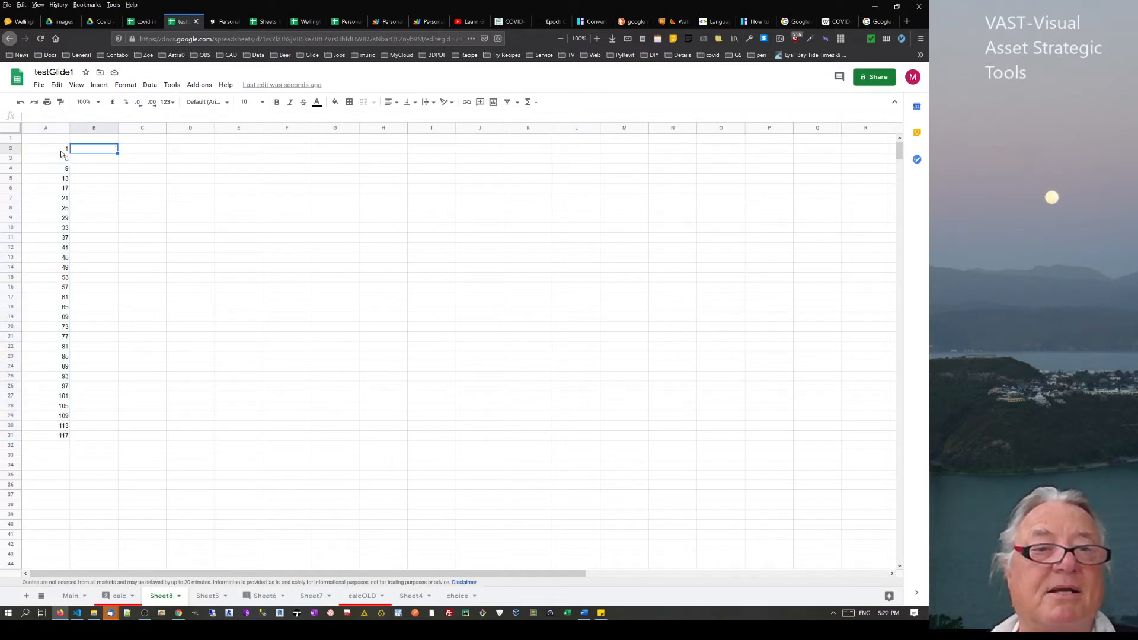
key(ctrl+z)
key(ctrl+z)
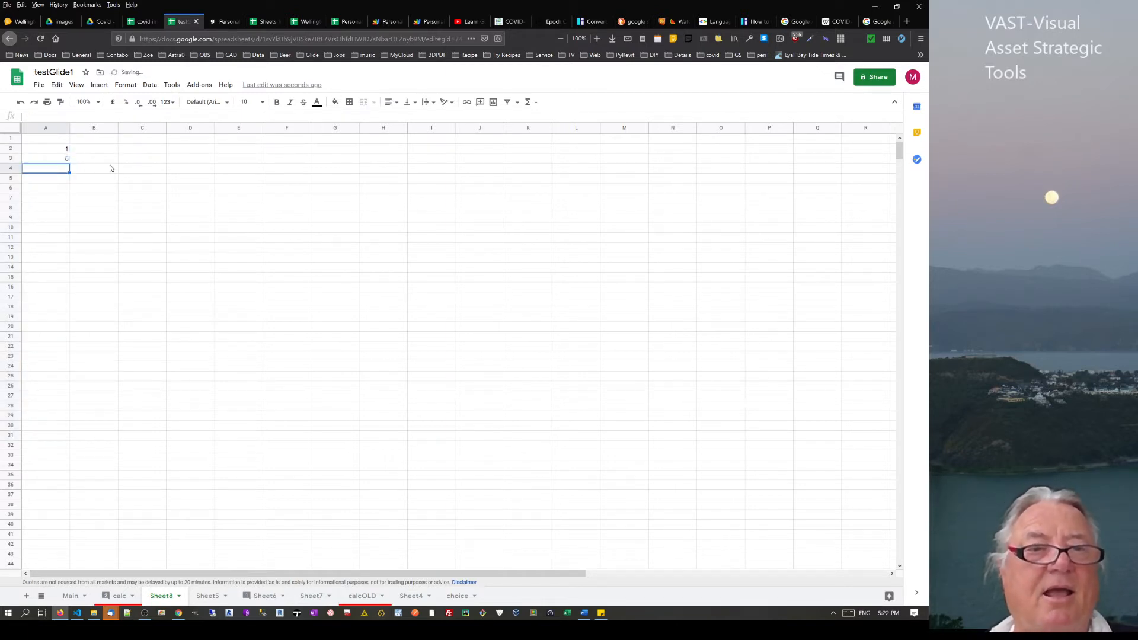
key(ctrl+z)
key(ctrl+z)
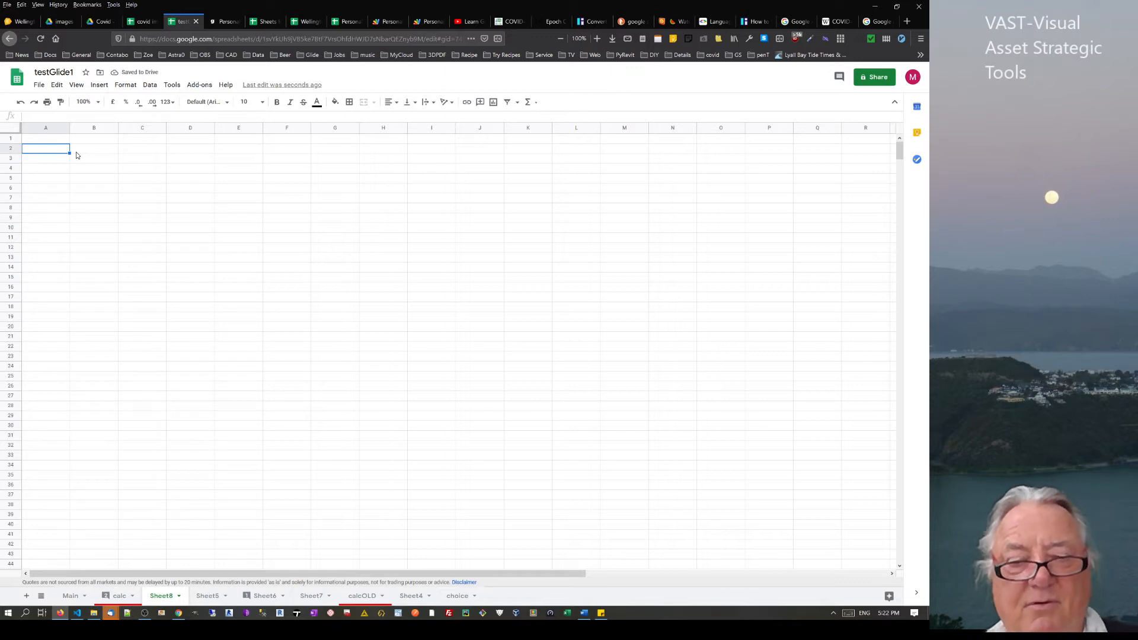
Re-enter 1, 2, 3 in A2:A4 and select the starting values
text(1)
key(Return)
text(2)
key(Return)
text(3)
key(Return)
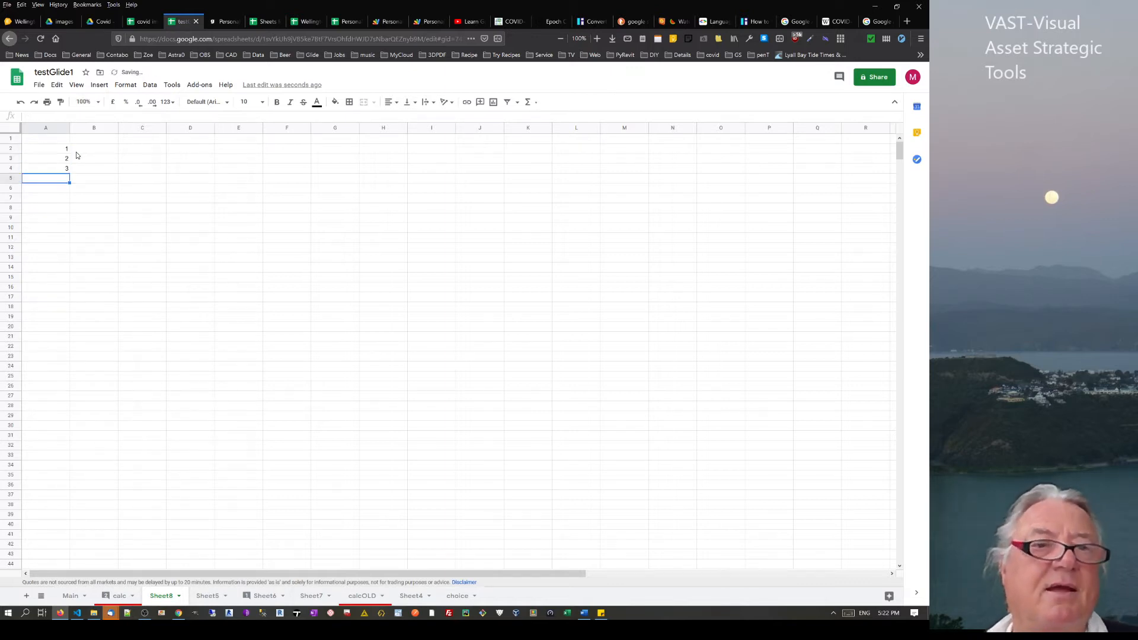
drag(66, 148, 69, 507)
Enter mon, tue, wed in B2:B4 and auto-fill the weekday pattern down alongside column A
click(96, 152)
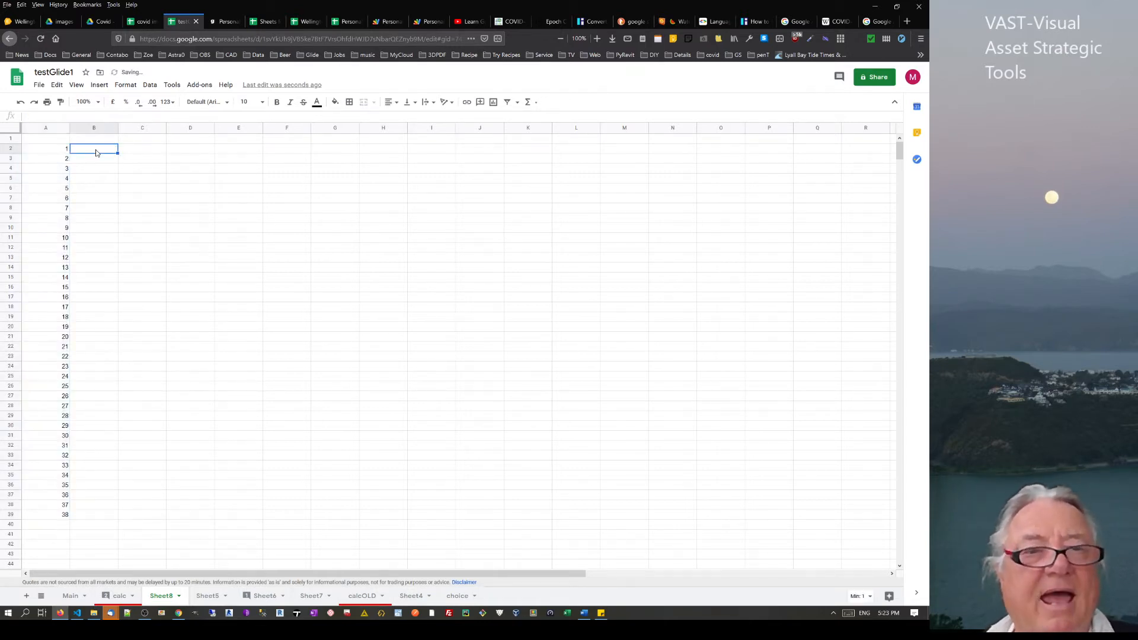
text(mon)
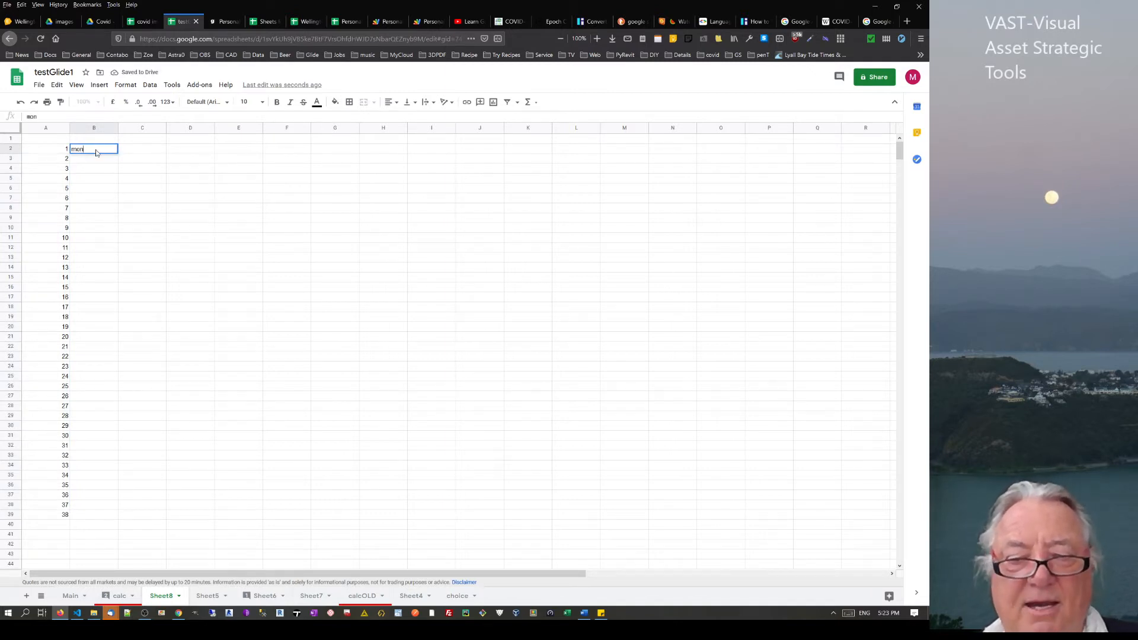
key(Return)
text(tue)
key(Return)
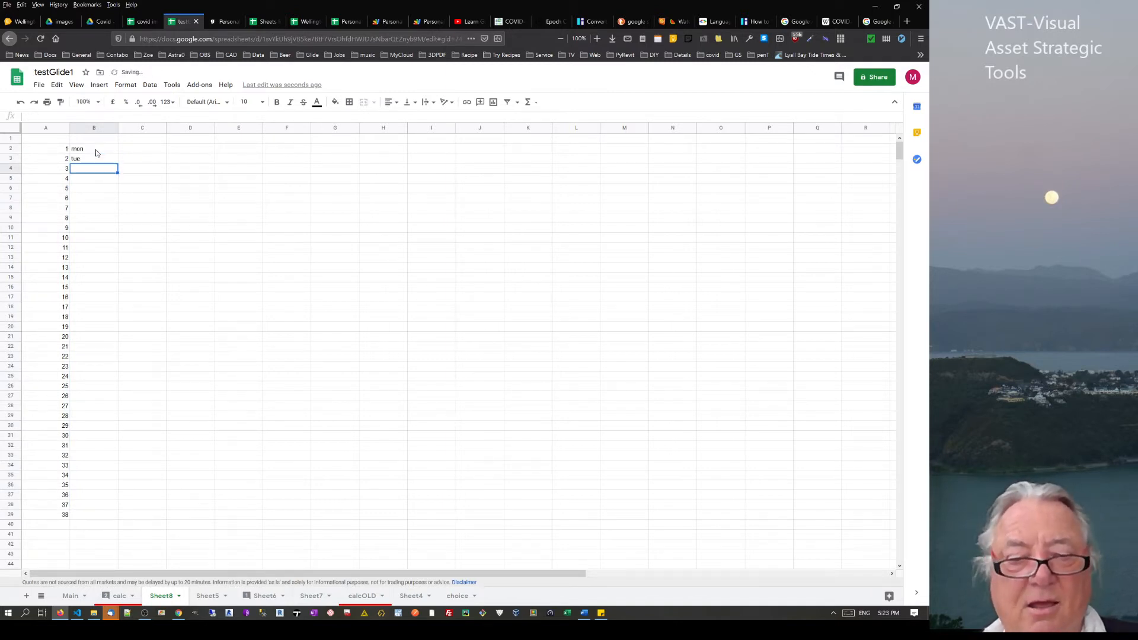
text(wed)
key(Return)
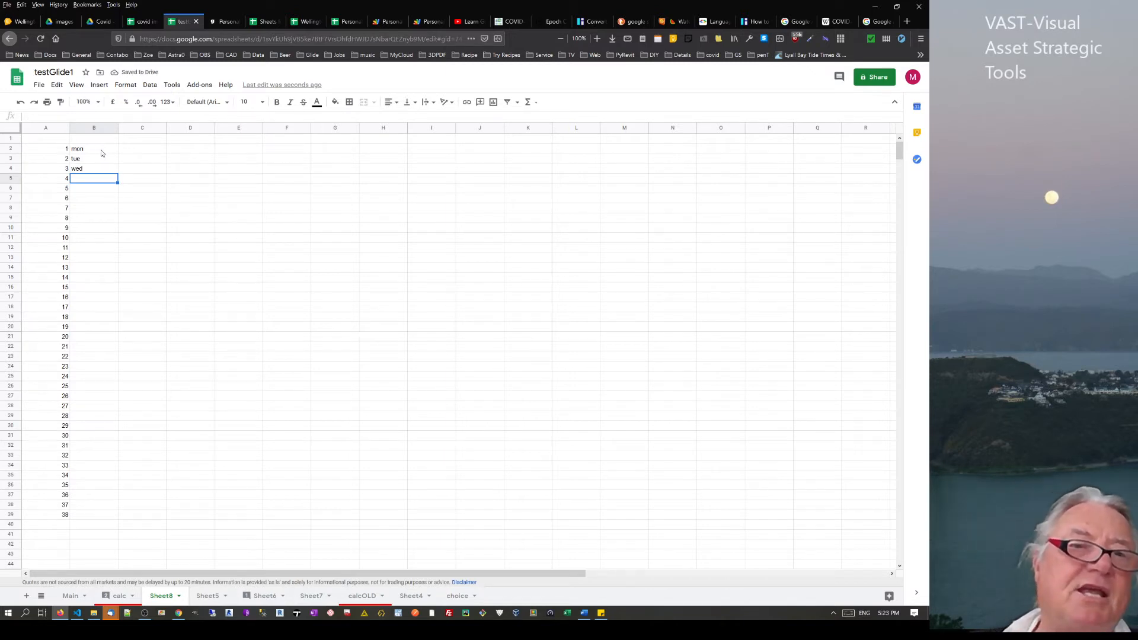
click(102, 153)
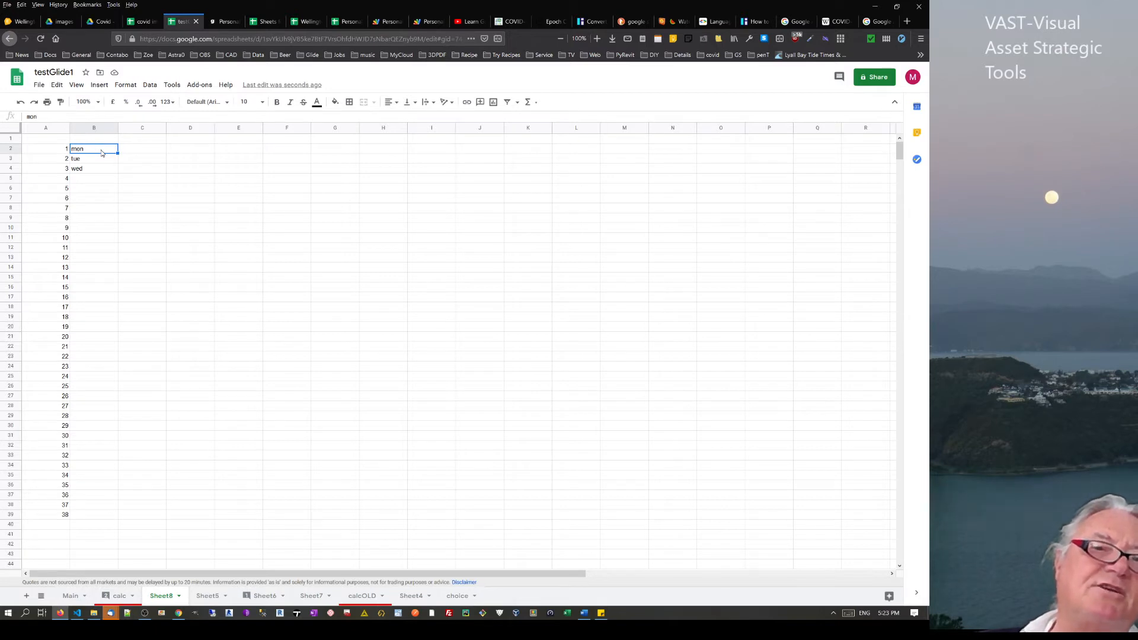
click(48, 154)
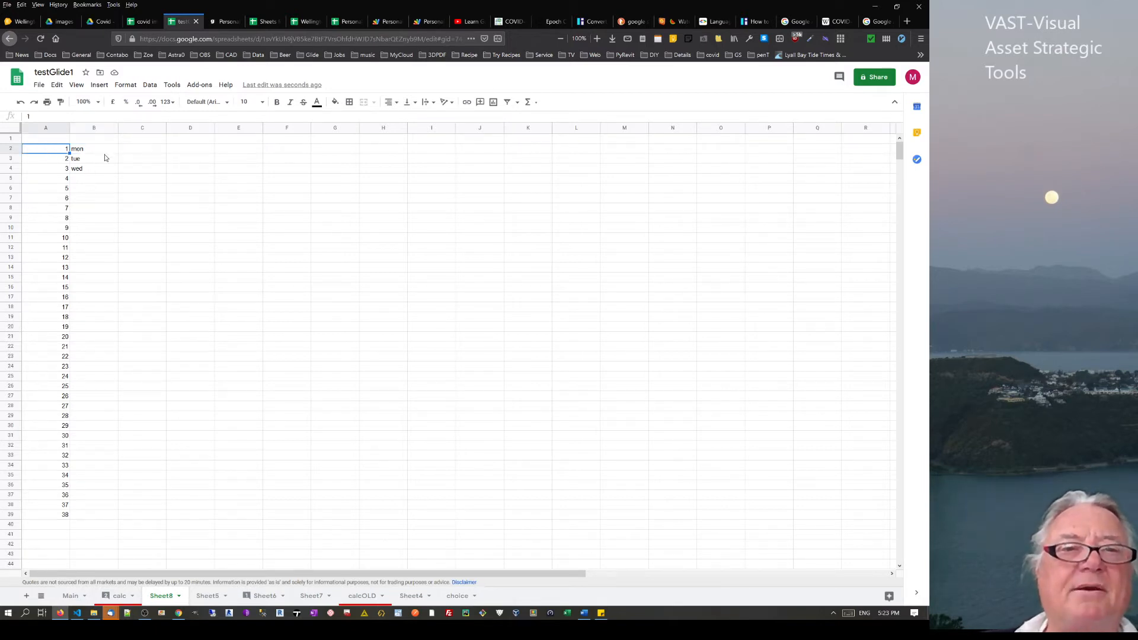
drag(109, 153, 109, 174)
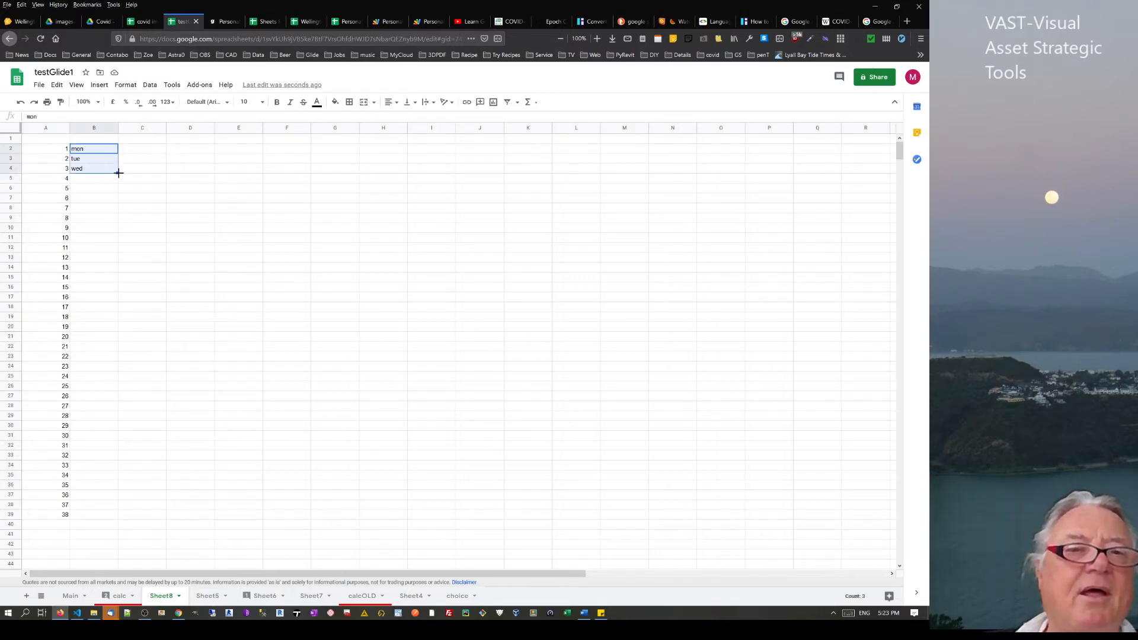
drag(116, 196, 110, 240)
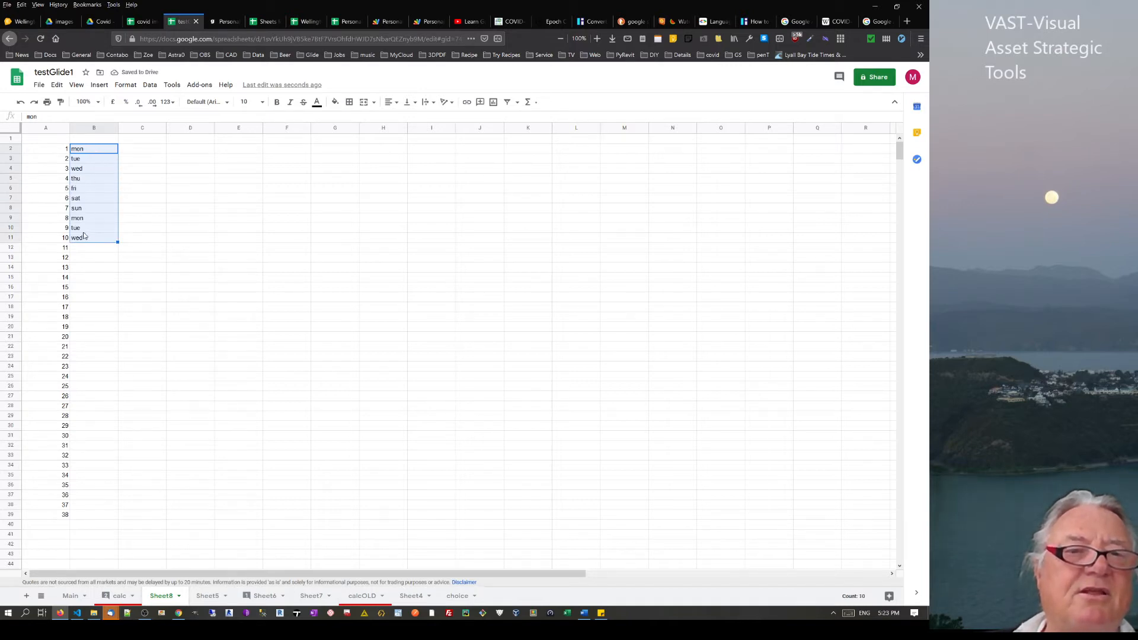
double_click(117, 242)
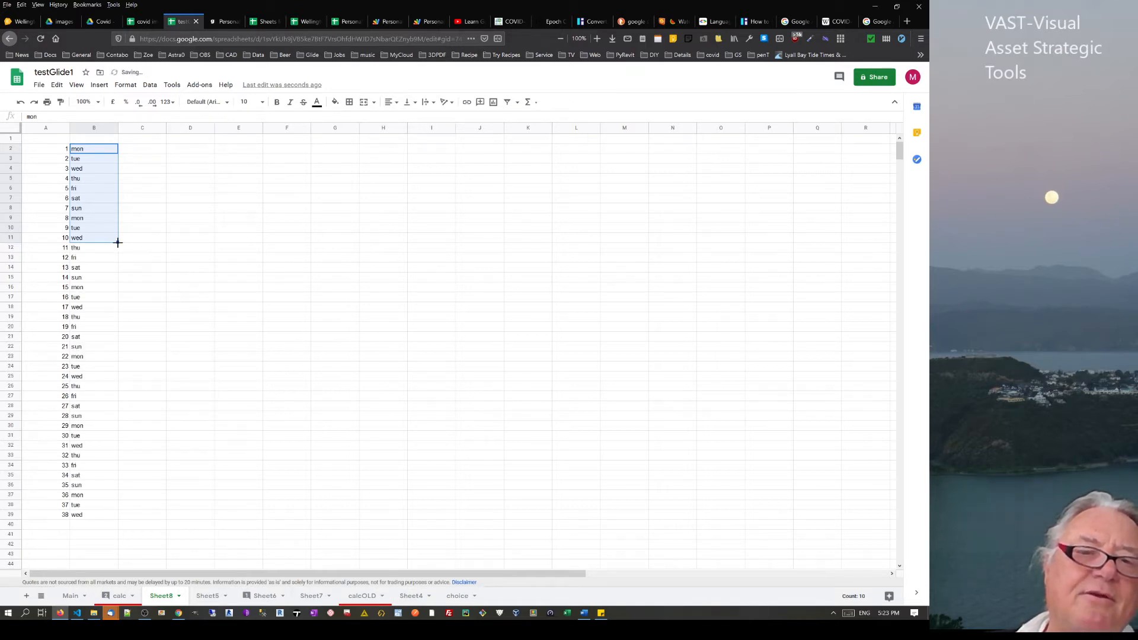
Clear 30–38 from column A and weekdays below fri, then auto-fill mon–fri down to row 30
click(57, 516)
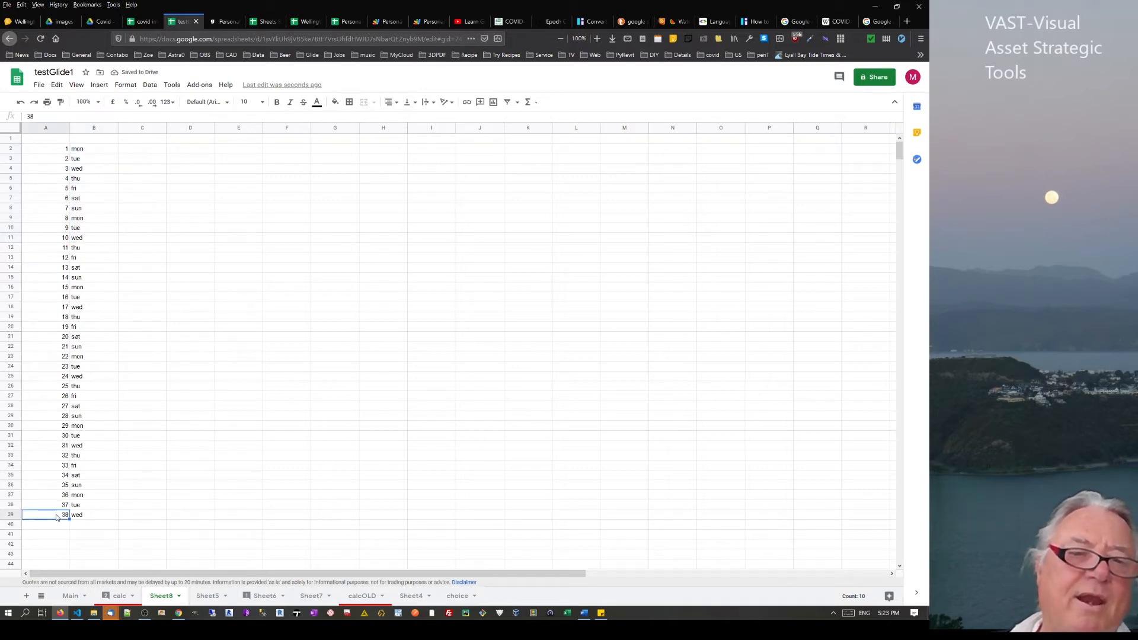
drag(50, 440, 43, 526)
key(Delete)
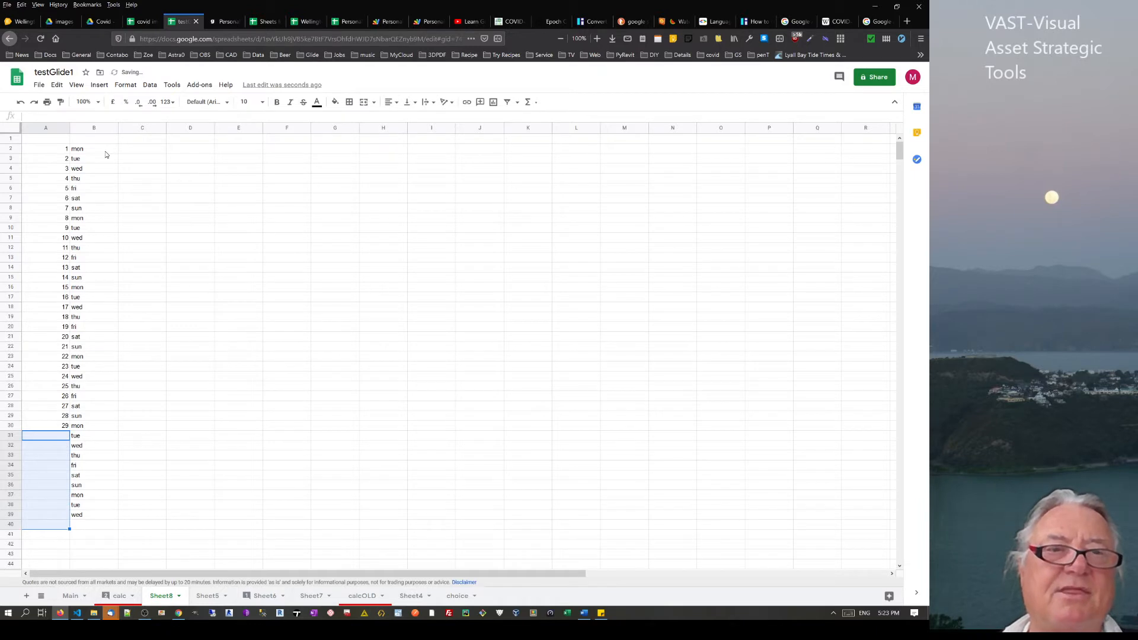
drag(98, 198, 99, 539)
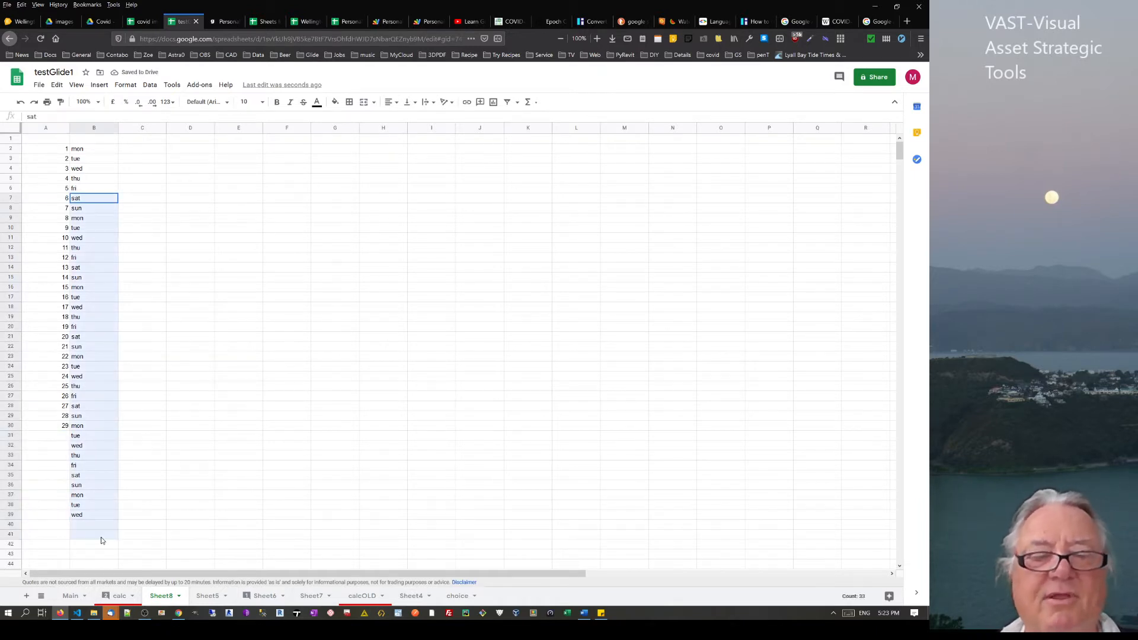
key(Delete)
drag(101, 153, 97, 186)
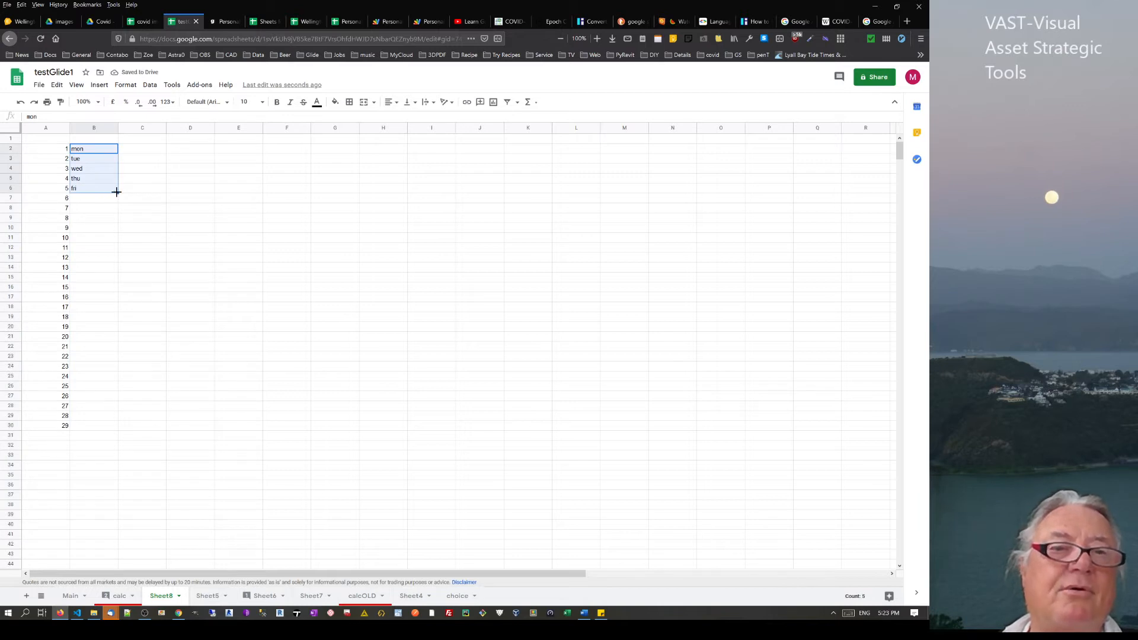
double_click(116, 192)
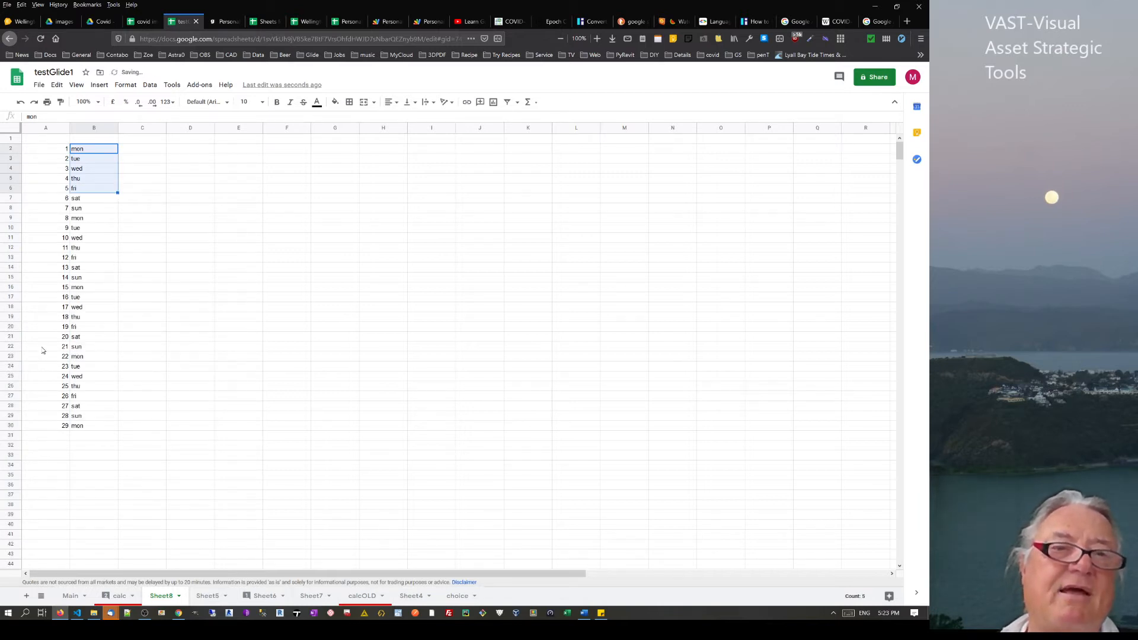
click(147, 153)
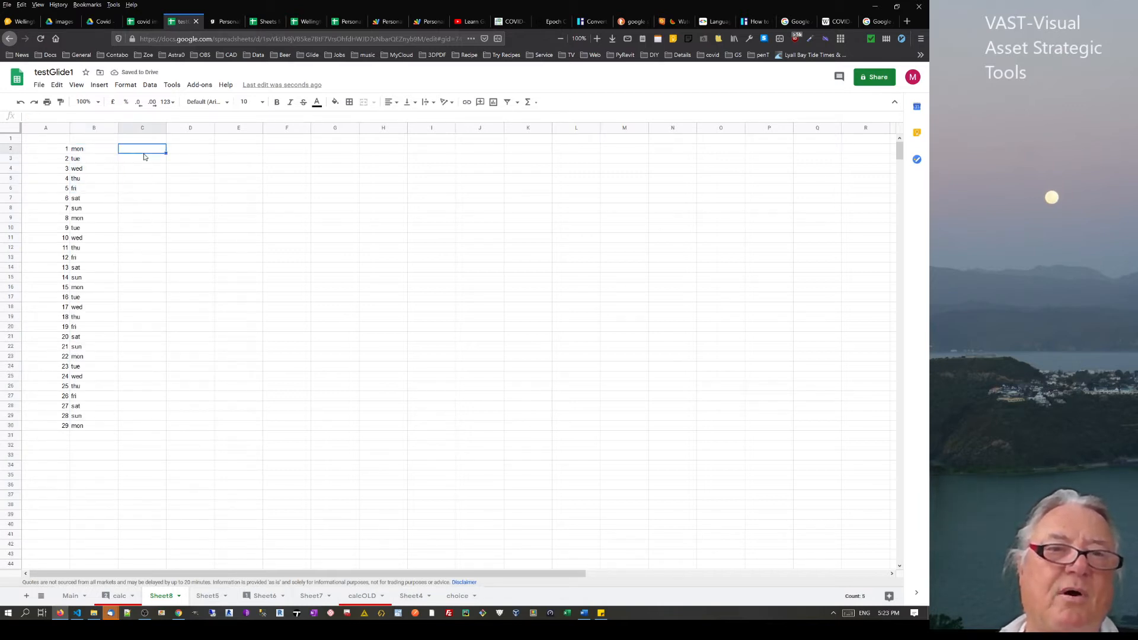
Type jan, feb, mar into C2:C4, fixing a typo, then erase the three entries
double_click(147, 153)
text(ja)
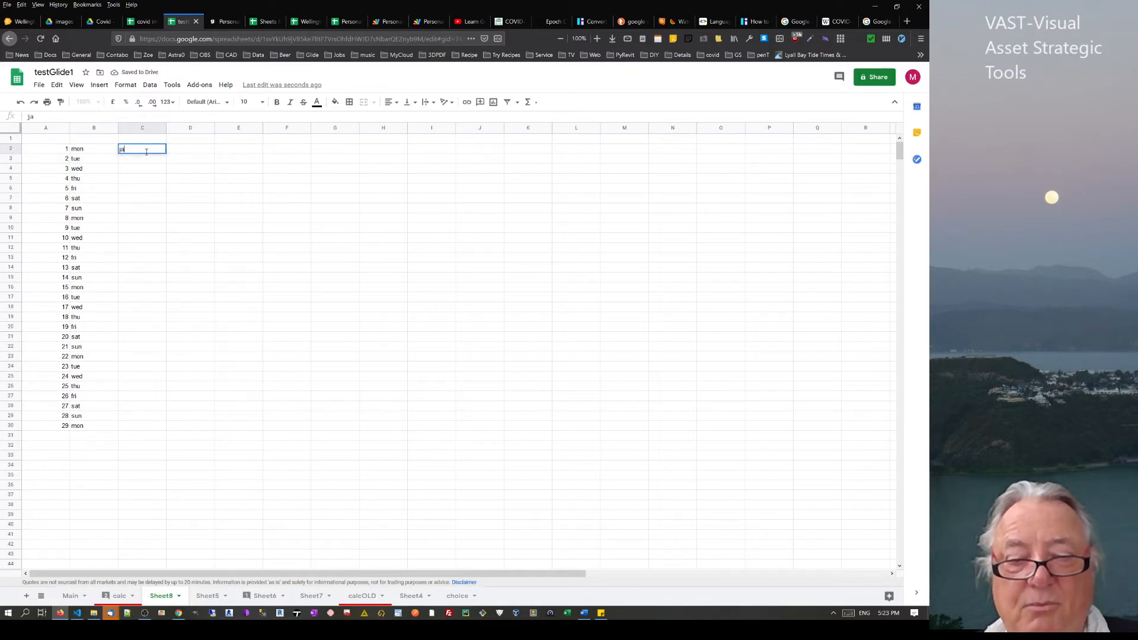
text(n)
key(Return)
text(feb)
key(Return)
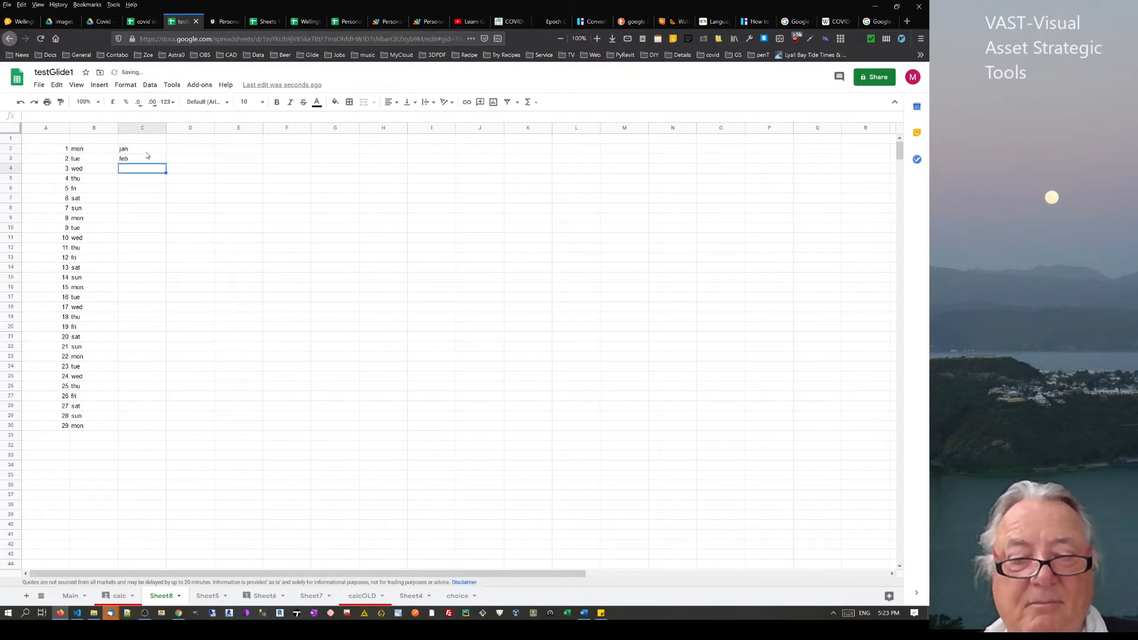
text(maer)
key(BackSpace)
key(BackSpace)
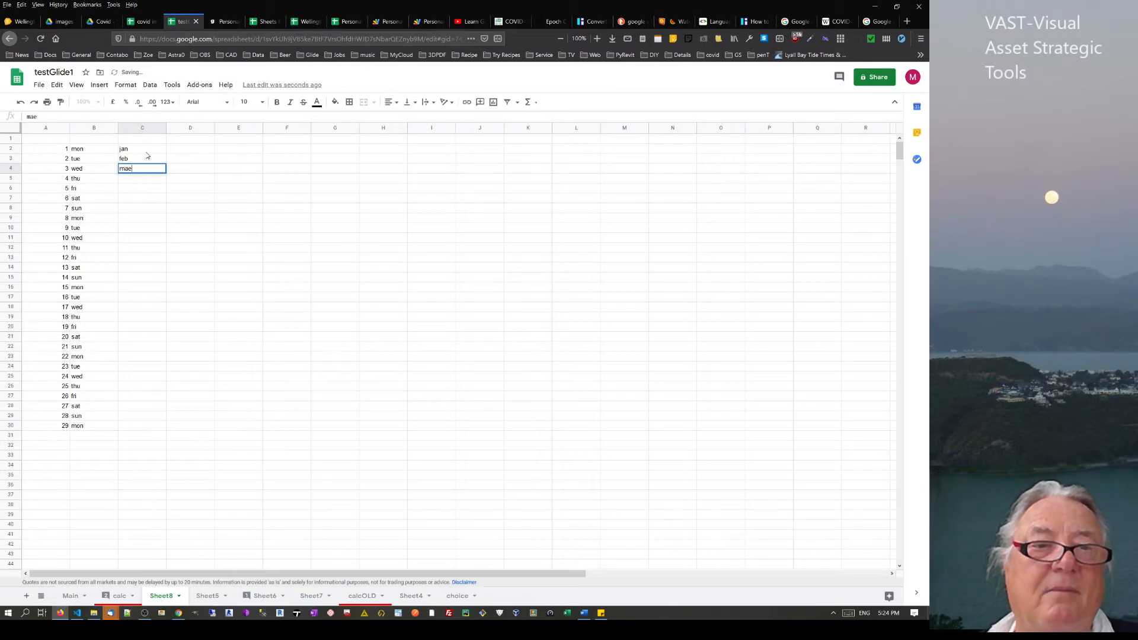
text(r)
key(Return)
drag(146, 151, 138, 184)
key(Delete)
Try jan, feb, mar across C1:E1, fill the months along row 1, then clear them
click(135, 139)
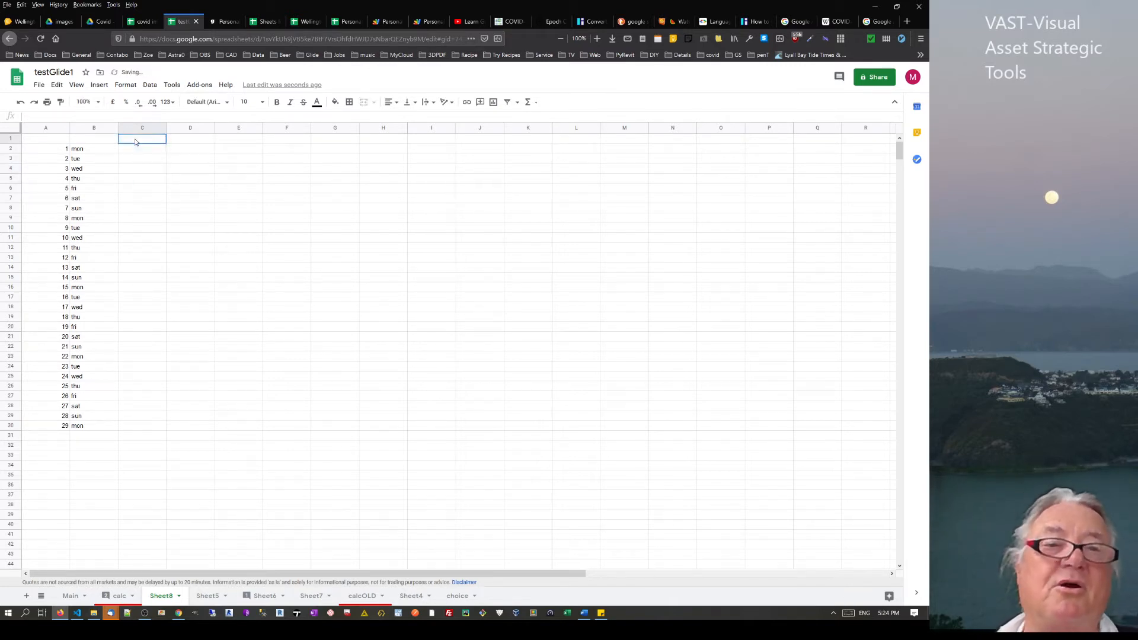
text(jan)
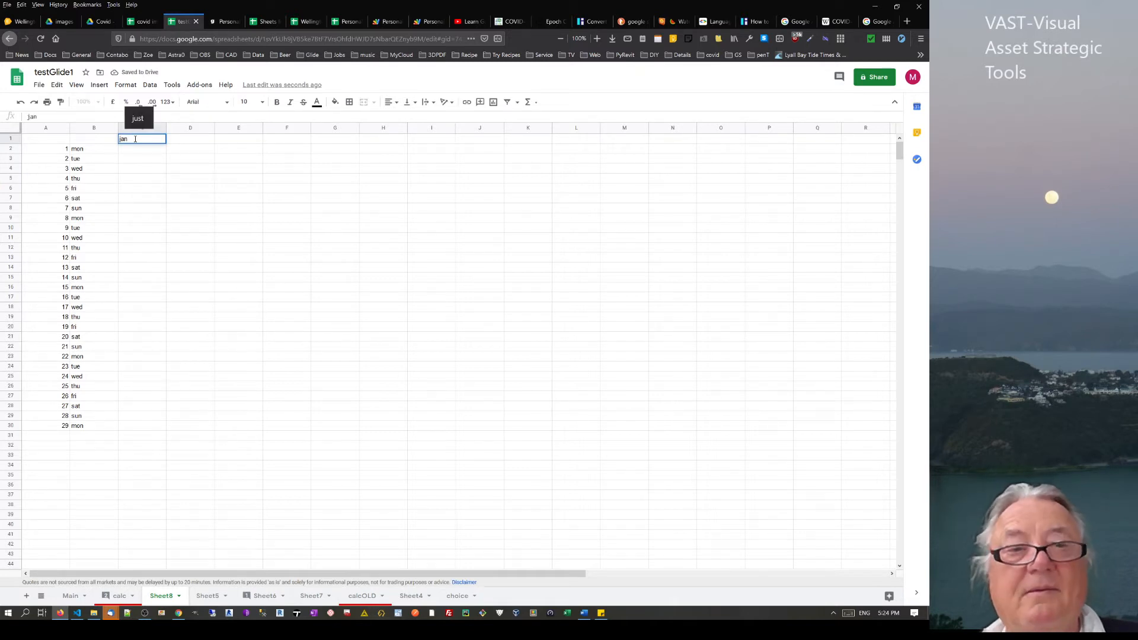
key(Tab)
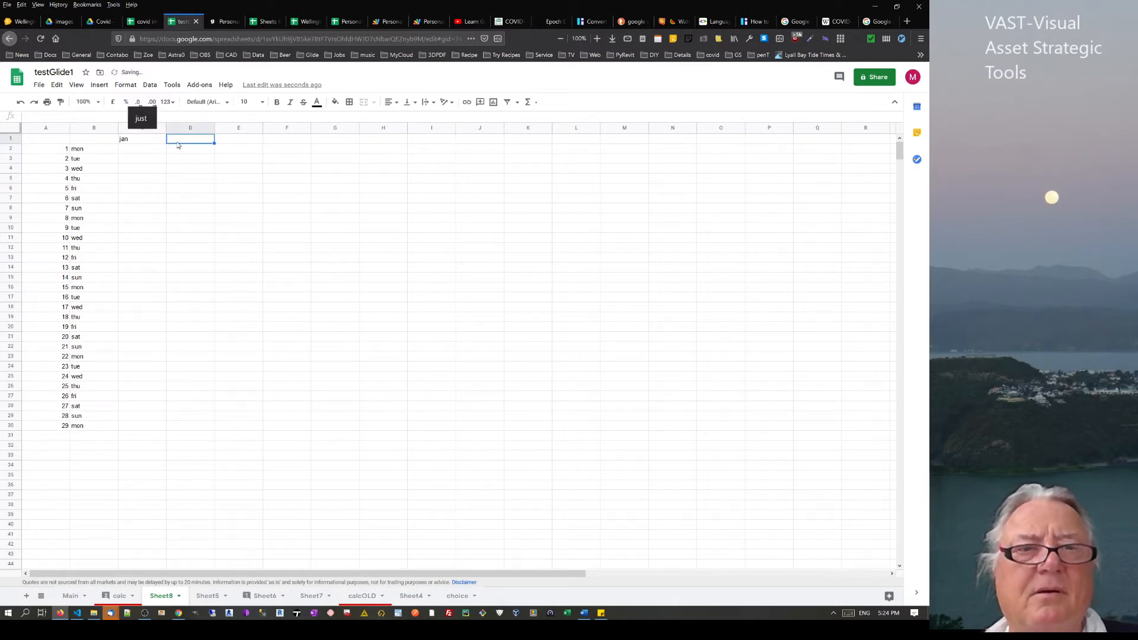
text(feb)
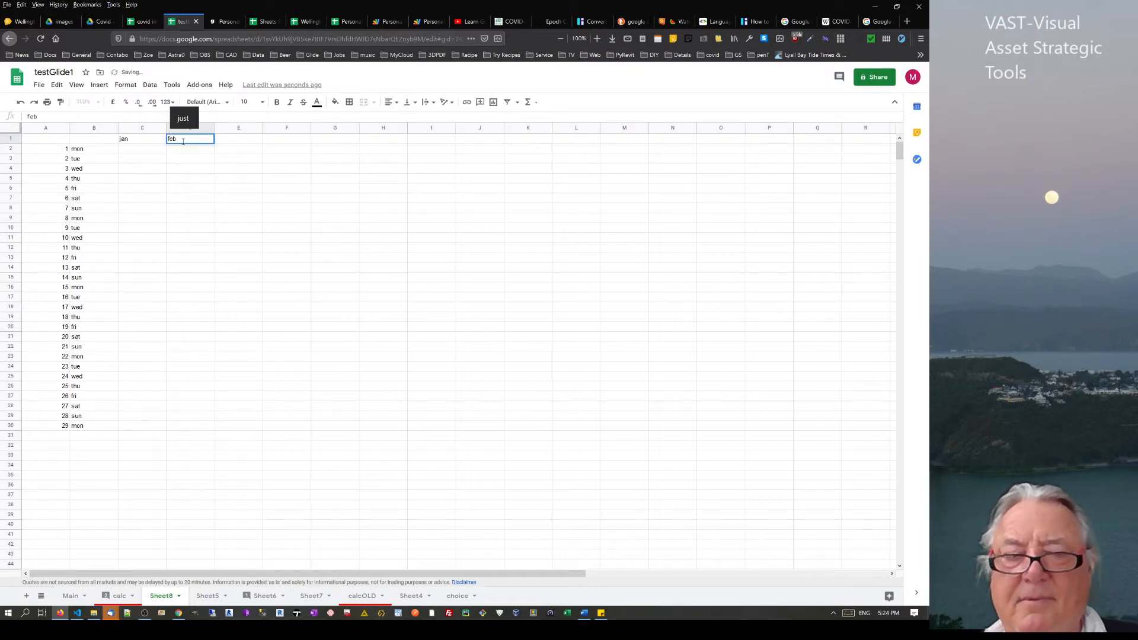
key(Tab)
text(mar)
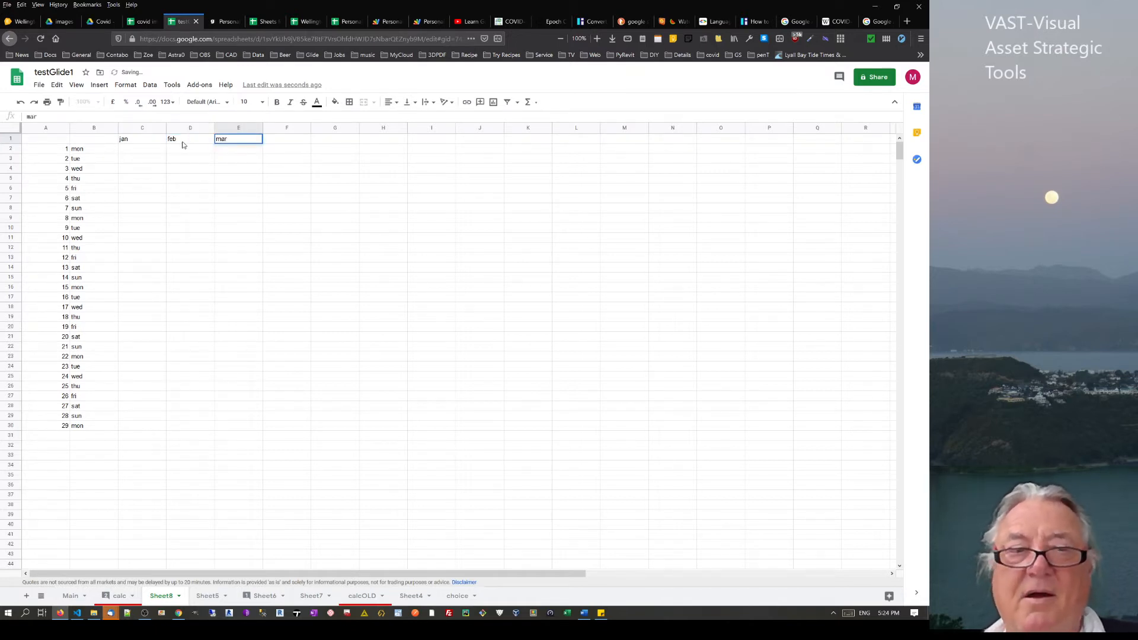
key(Return)
drag(133, 142, 801, 145)
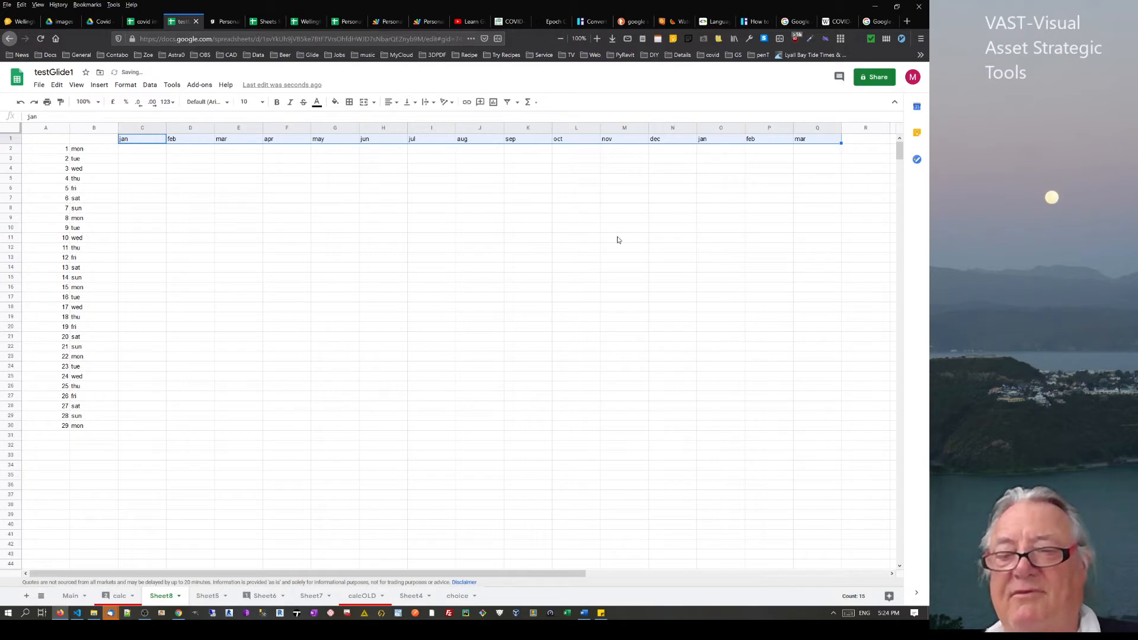
key(Delete)
Re-enter jan, feb, mar in C2:C4 and fill the month pattern down to row 30
click(131, 156)
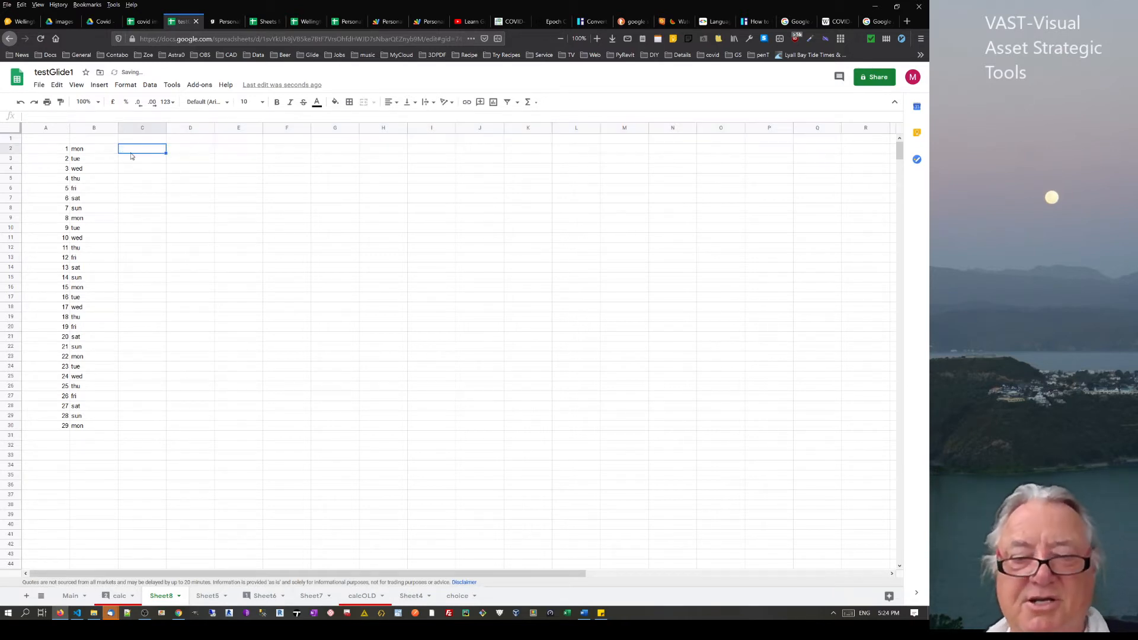
text(jan)
key(Return)
text(f)
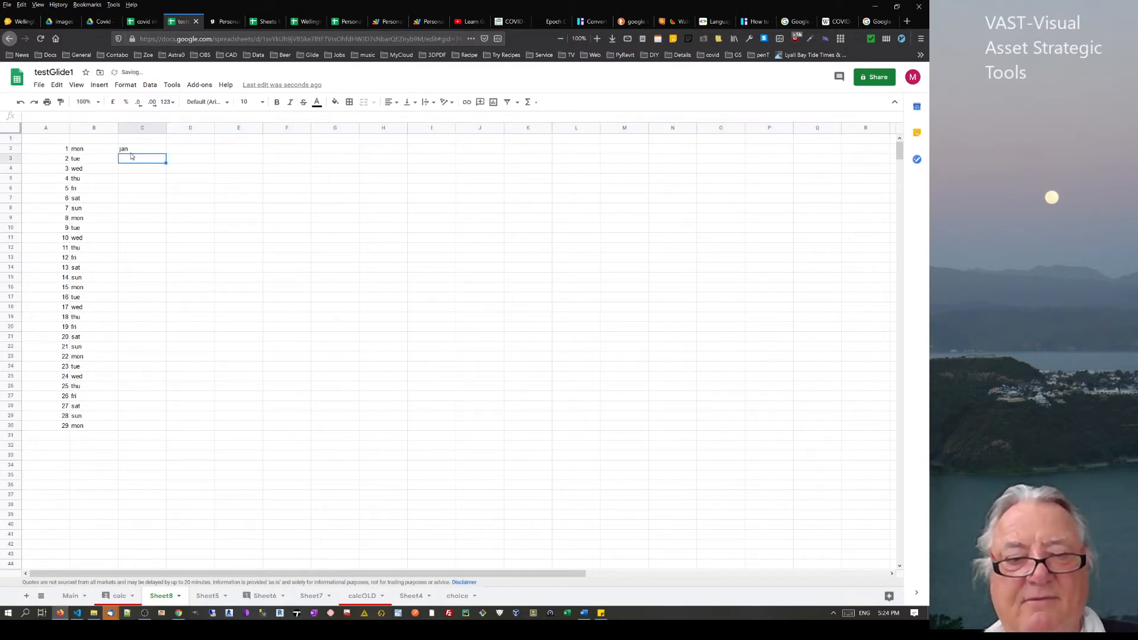
key(Return)
text(eb)
key(Return)
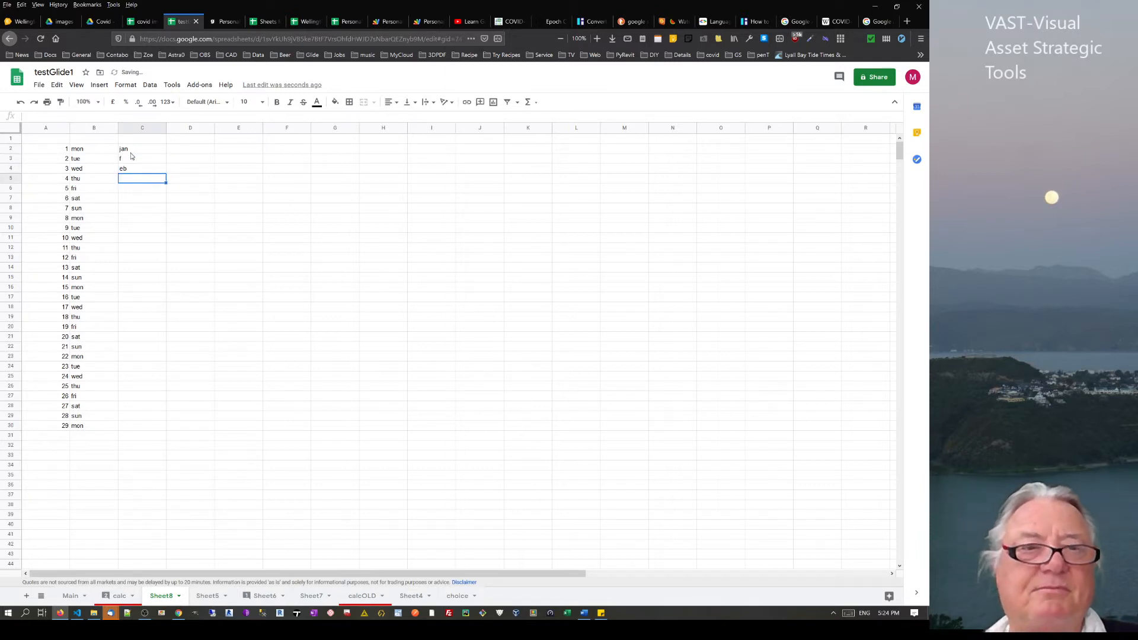
click(129, 159)
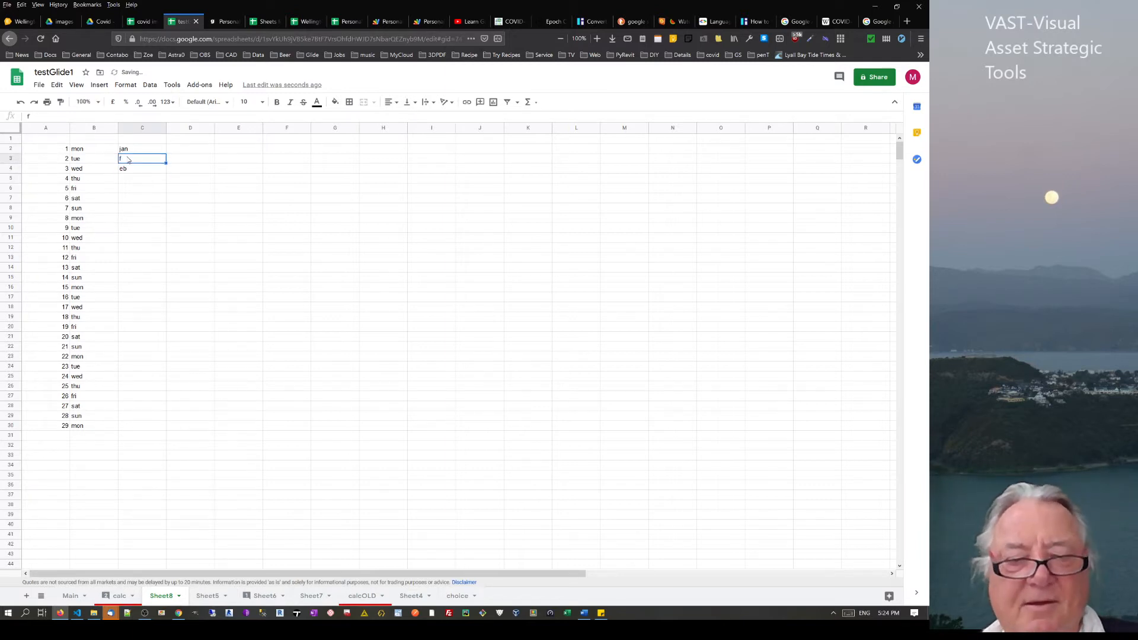
text(feb)
key(Return)
text(m)
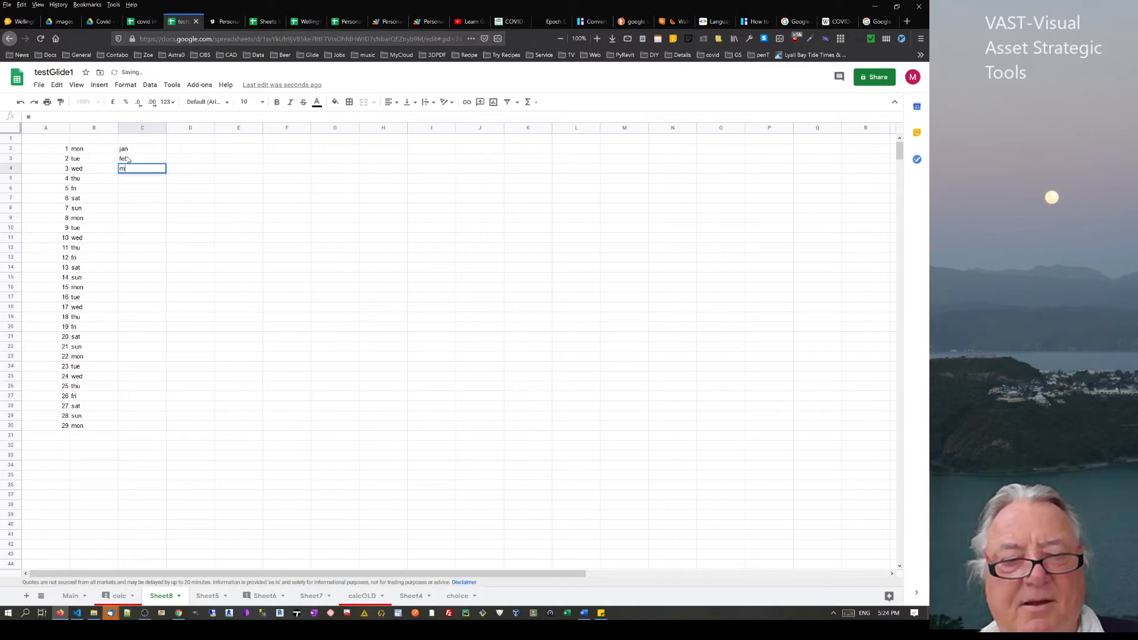
text(ar)
key(Return)
drag(134, 150, 221, 425)
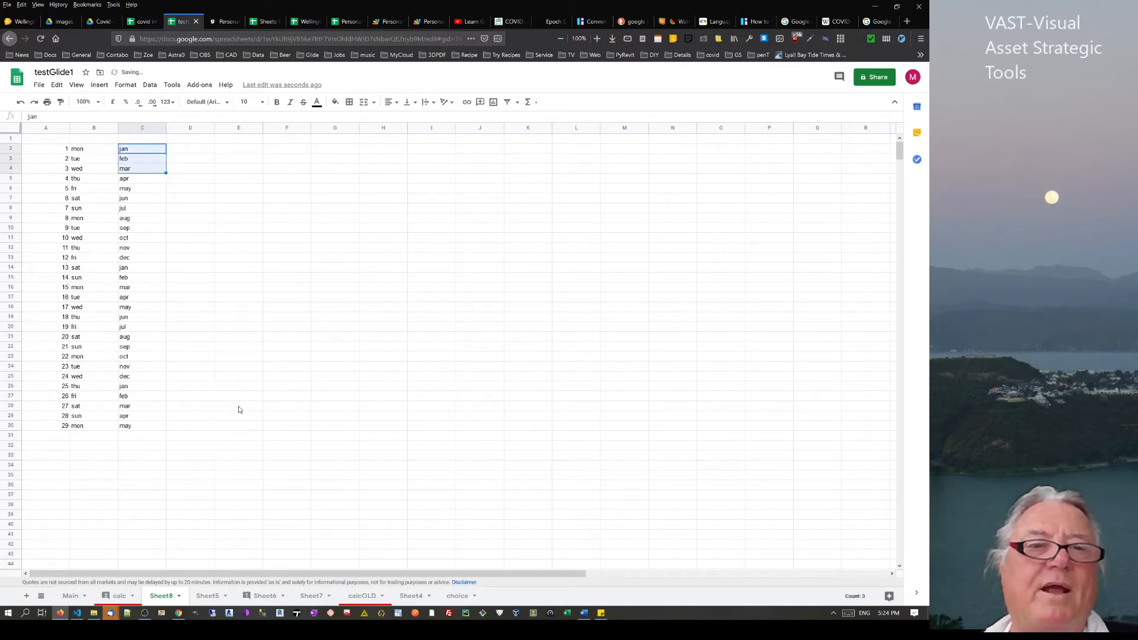
click(222, 374)
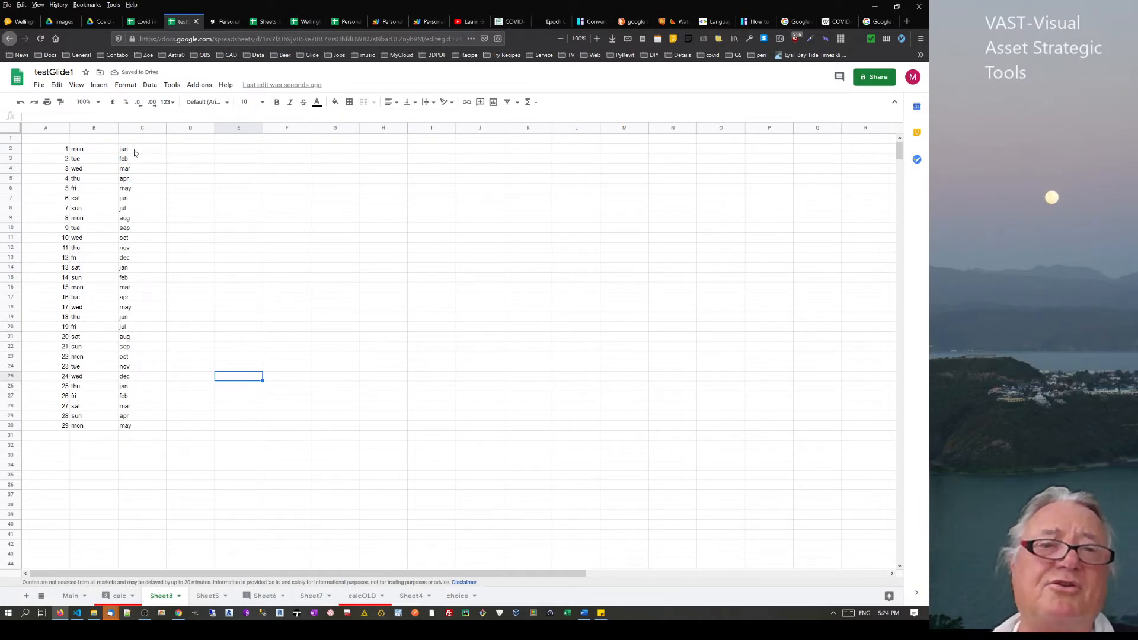
click(184, 151)
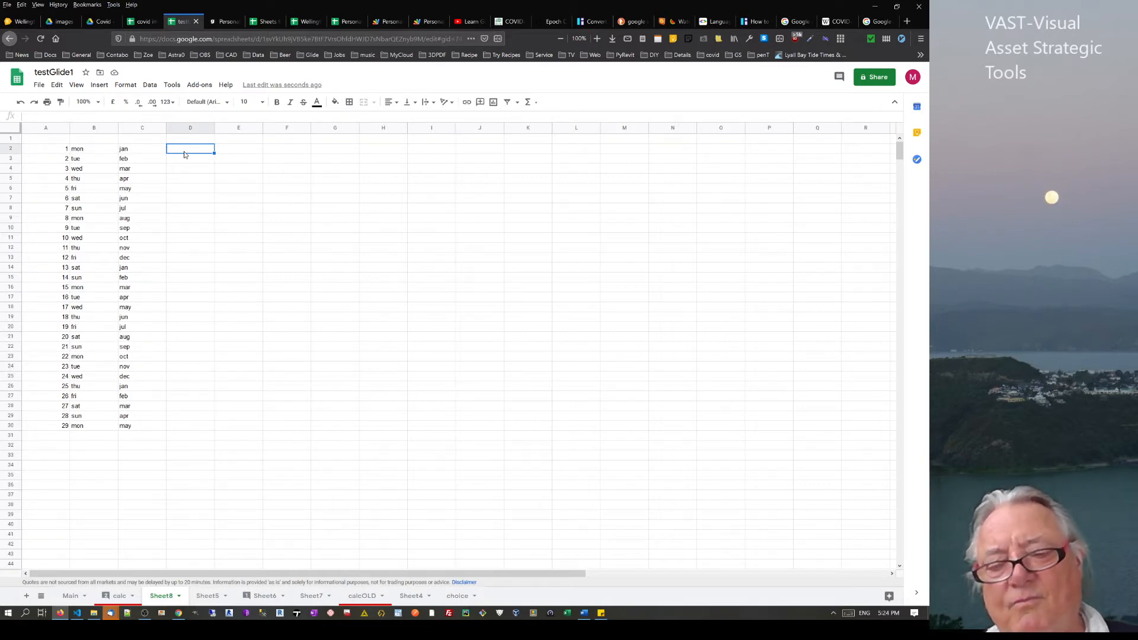
text(')
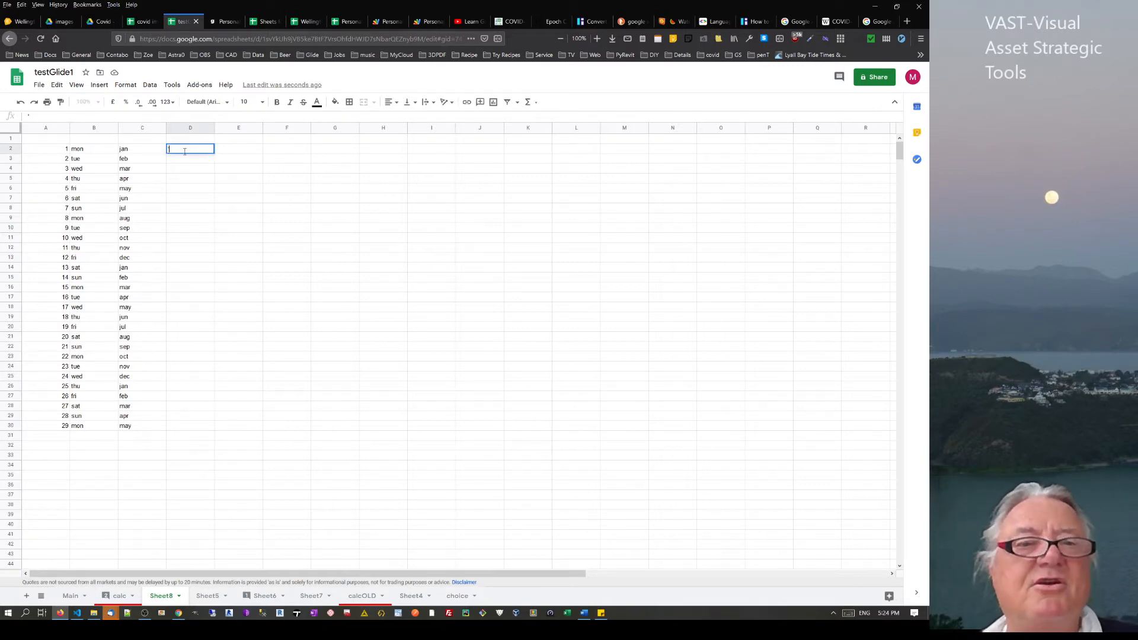
text(1)
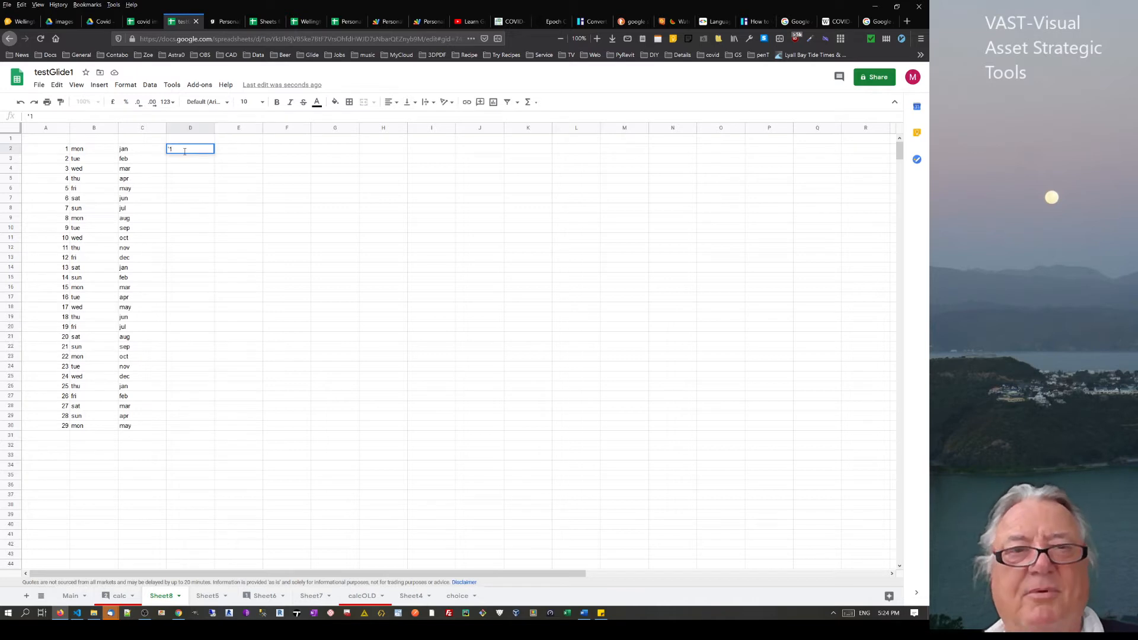
key(Return)
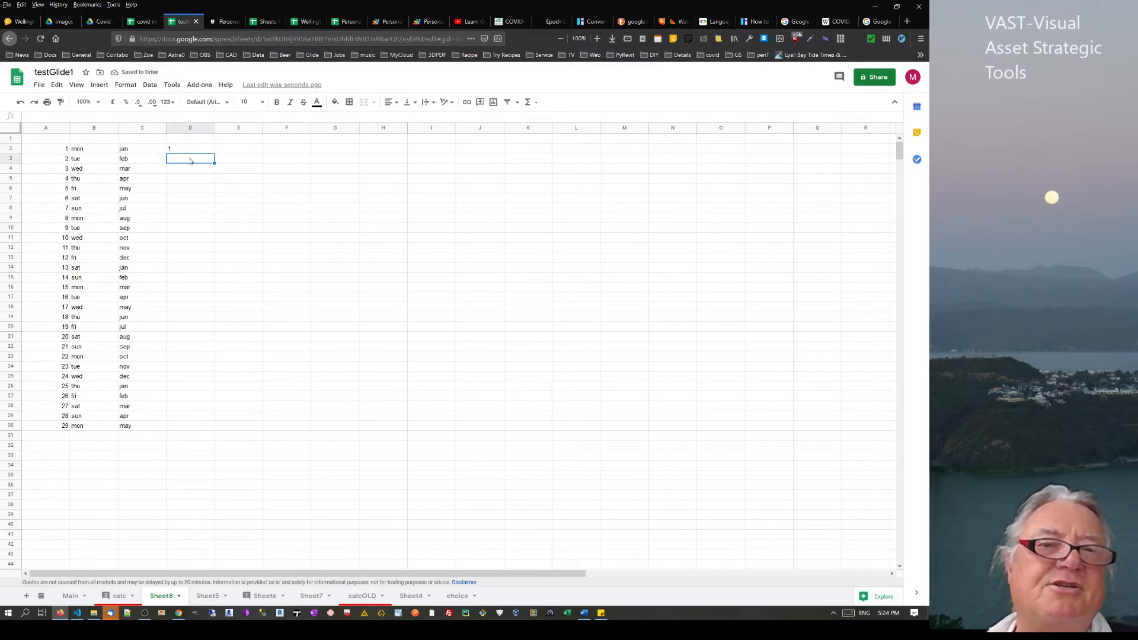
click(129, 160)
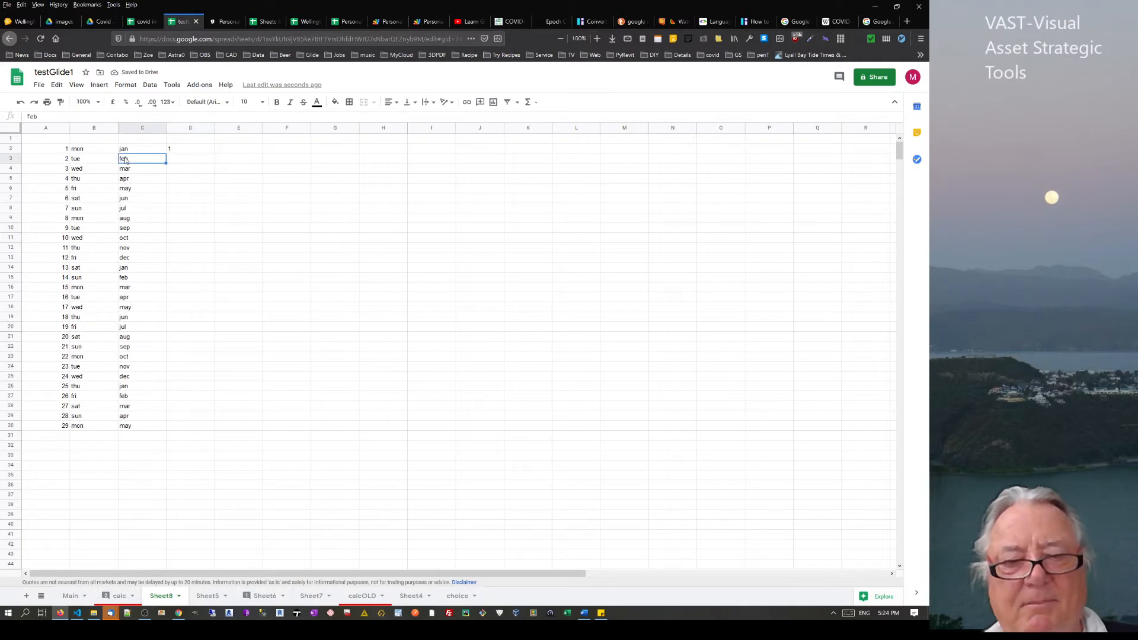
key(ctrl+c)
click(182, 165)
key(ctrl+v)
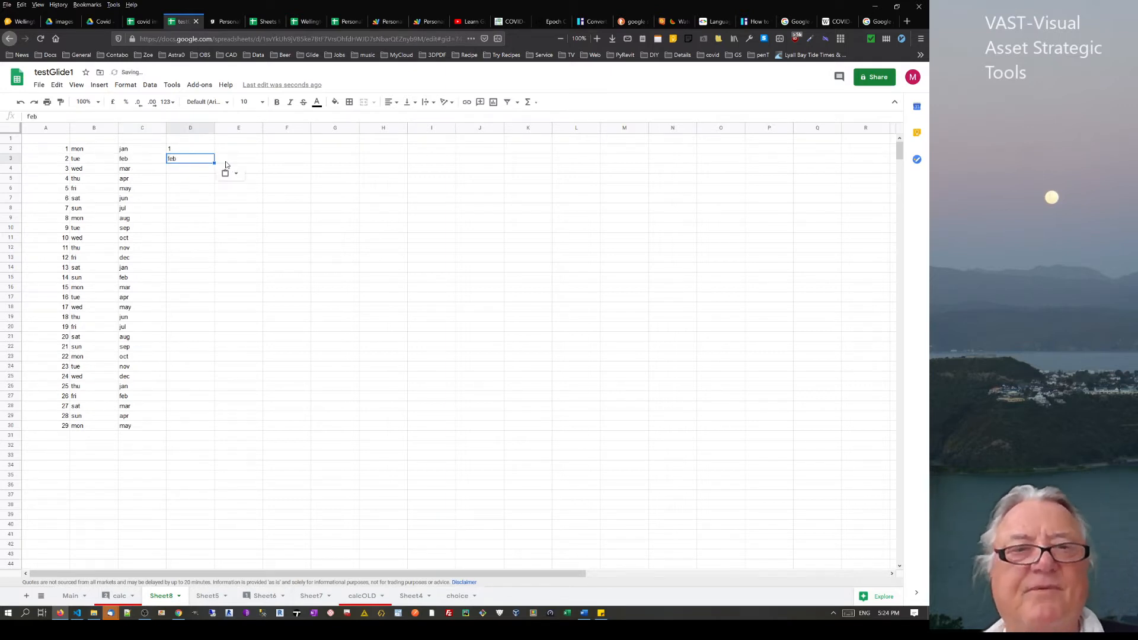
click(232, 148)
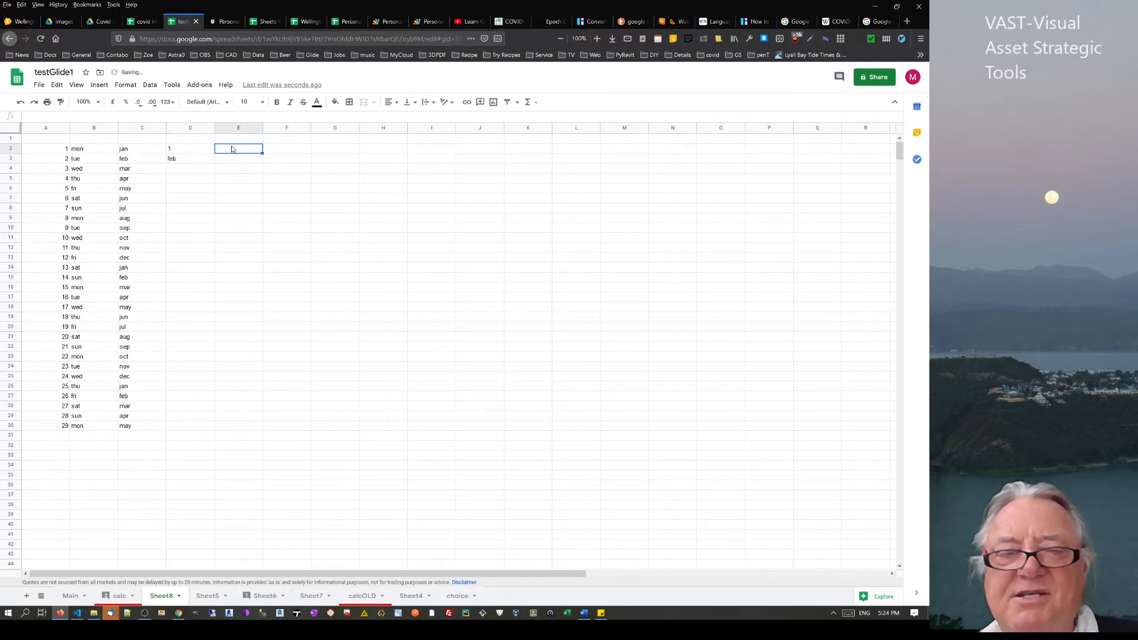
text(=)
click(54, 153)
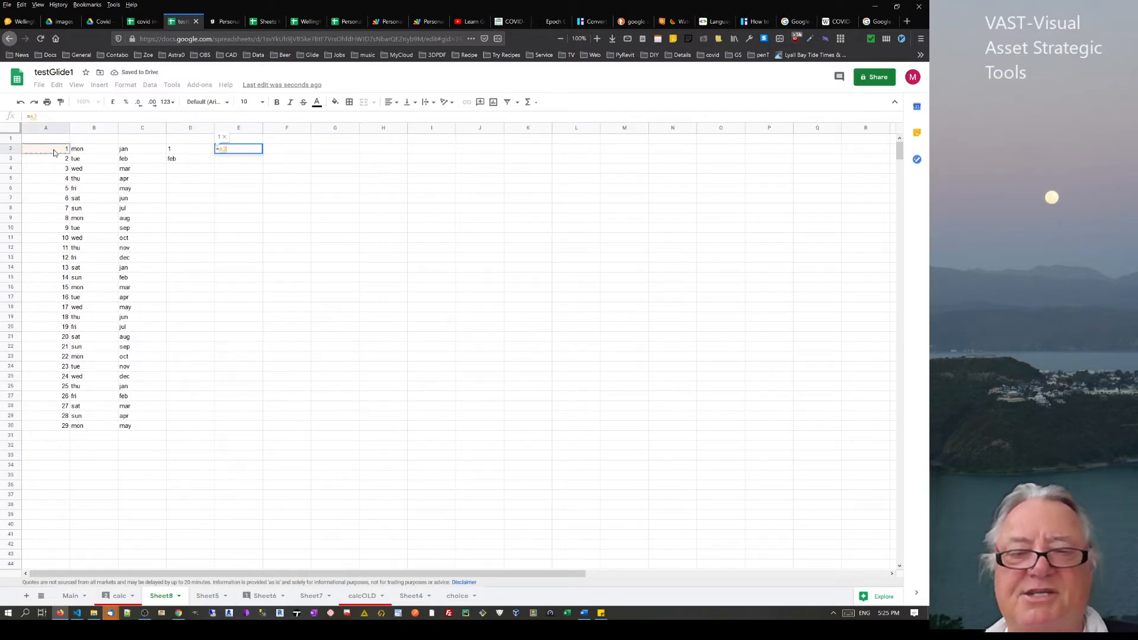
text(+)
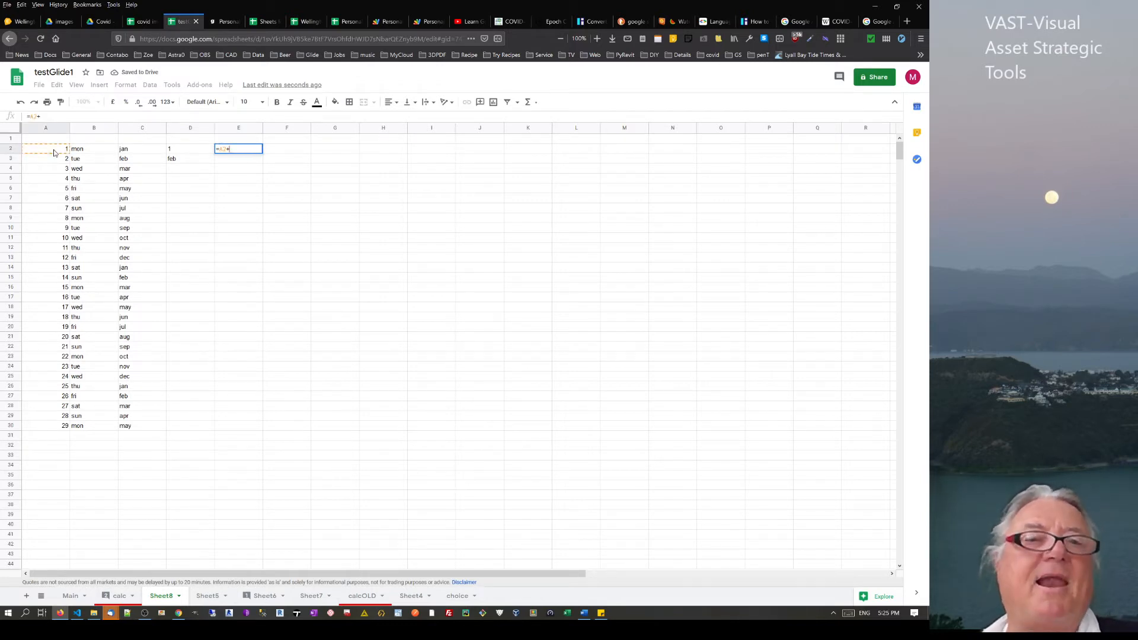
click(183, 154)
key(Return)
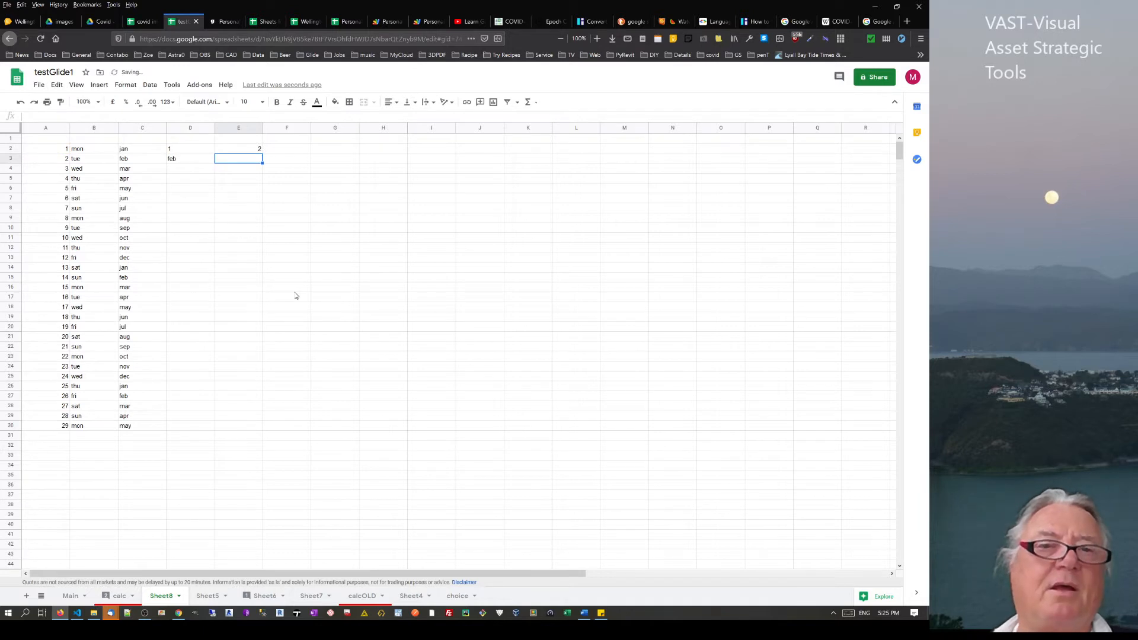
click(259, 151)
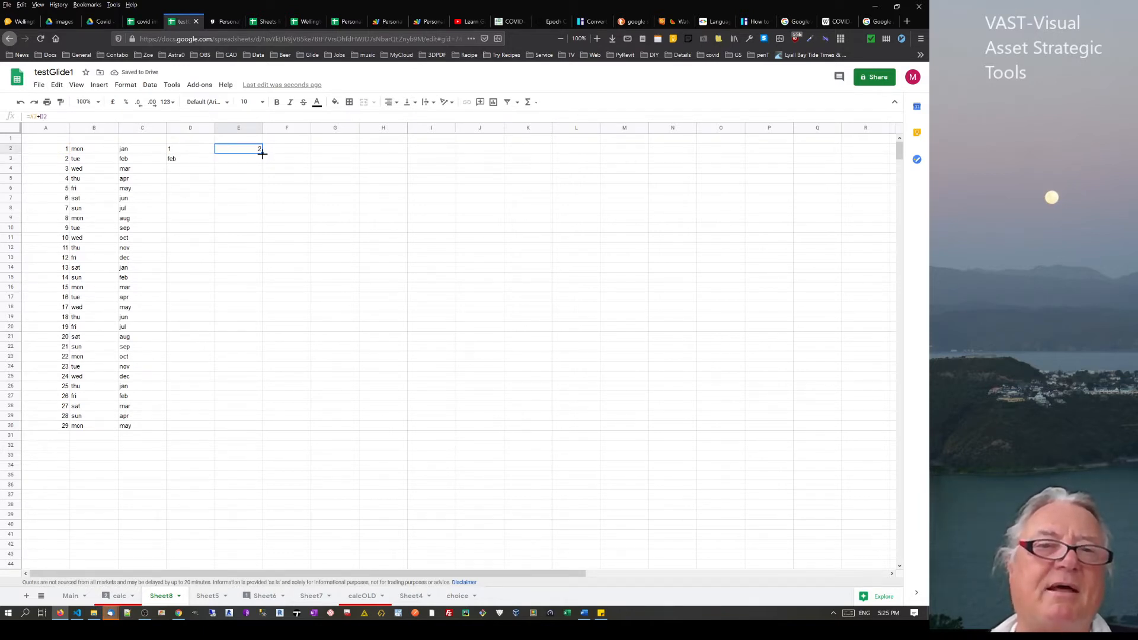
drag(262, 153, 261, 165)
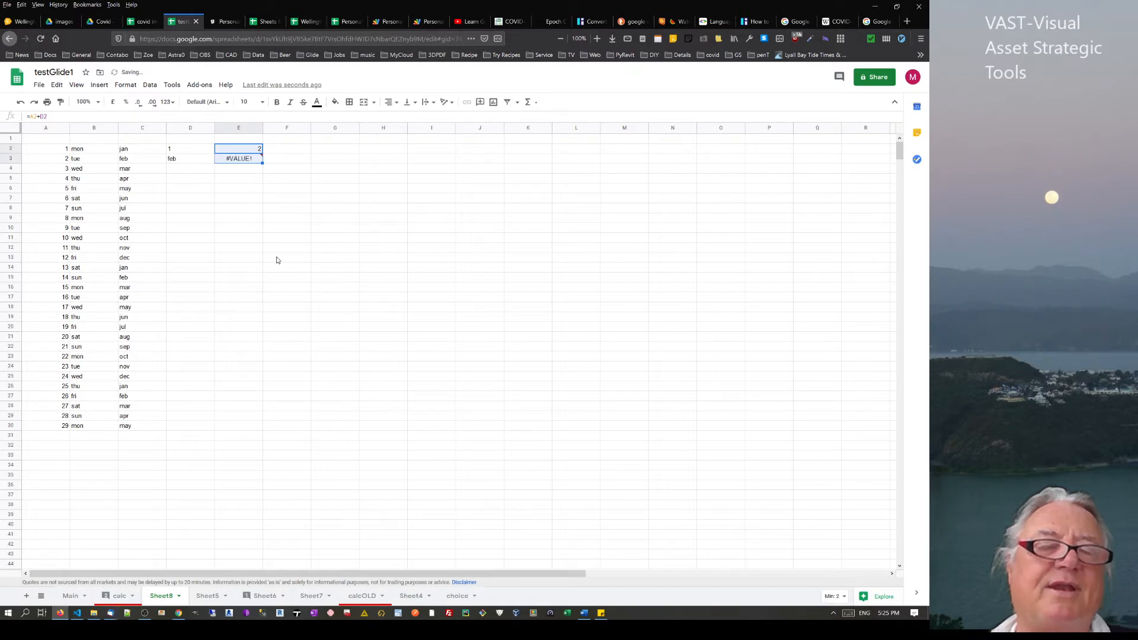
click(254, 160)
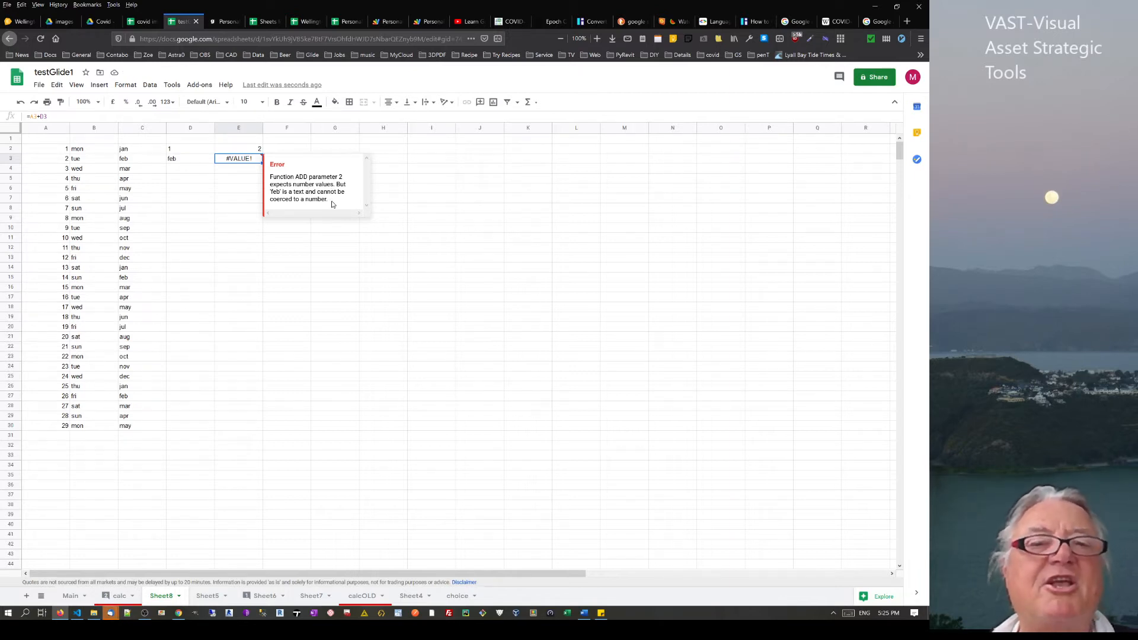
click(282, 244)
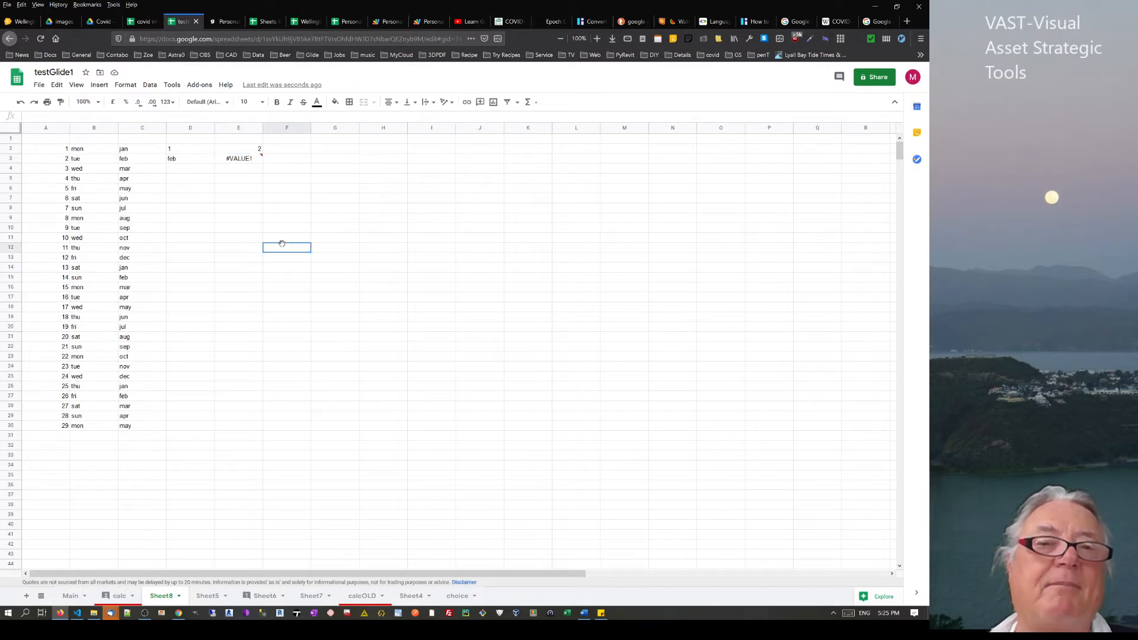
click(182, 153)
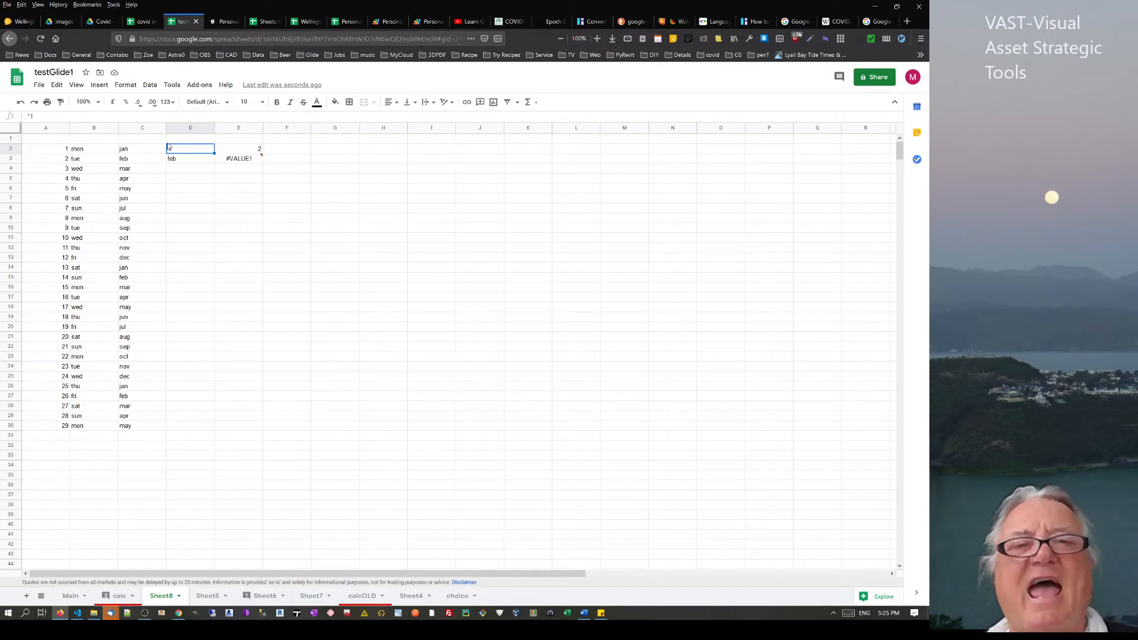
click(44, 116)
click(185, 202)
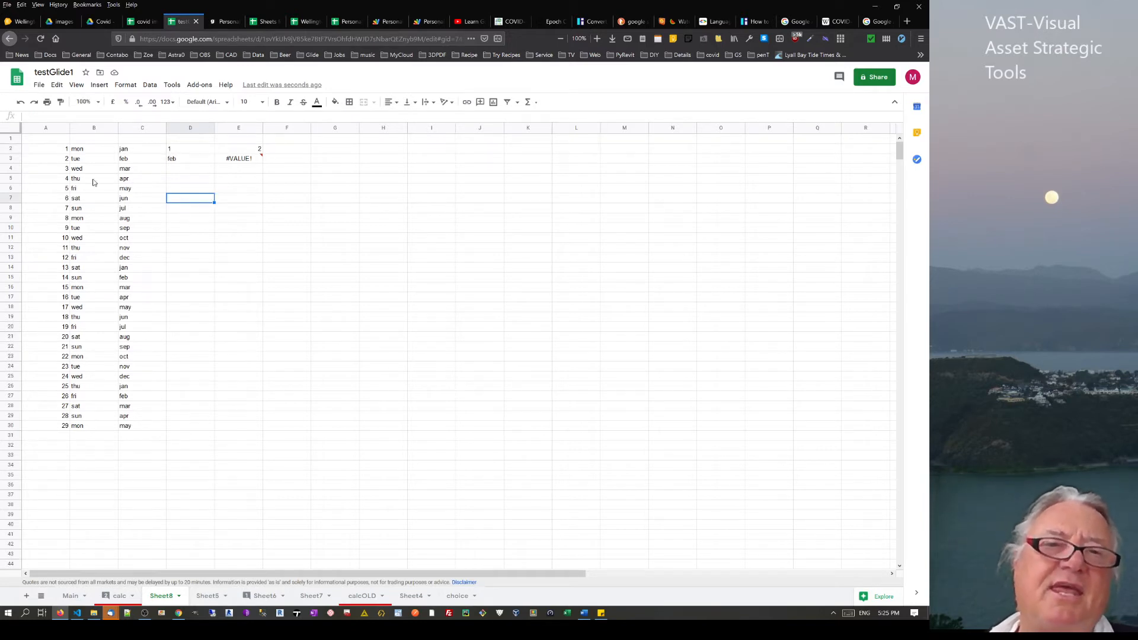
click(60, 151)
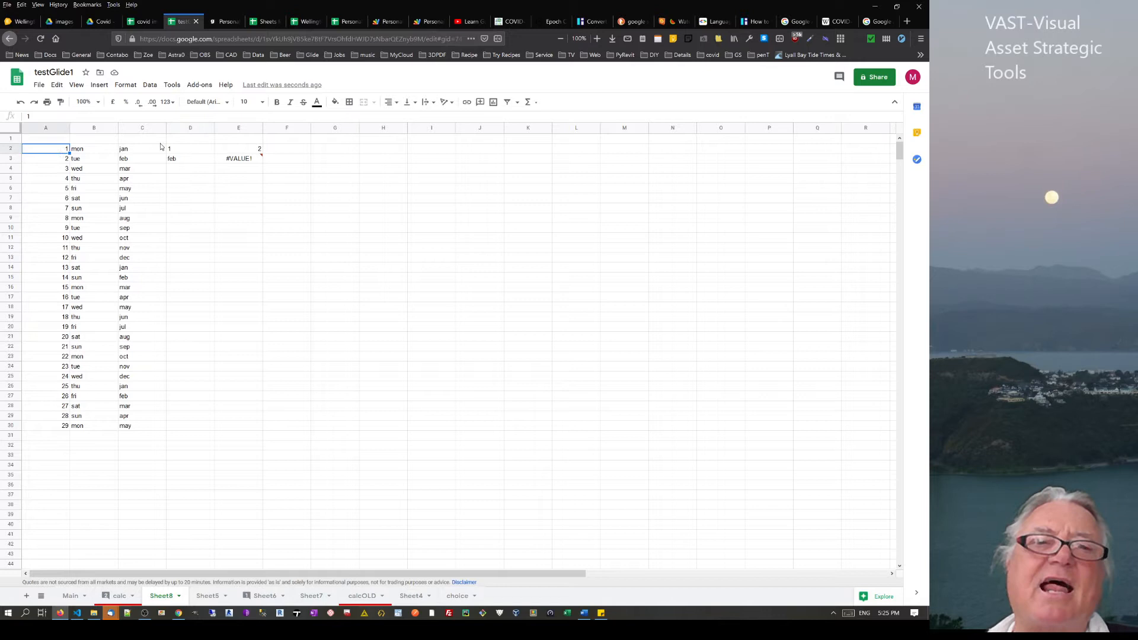
click(198, 153)
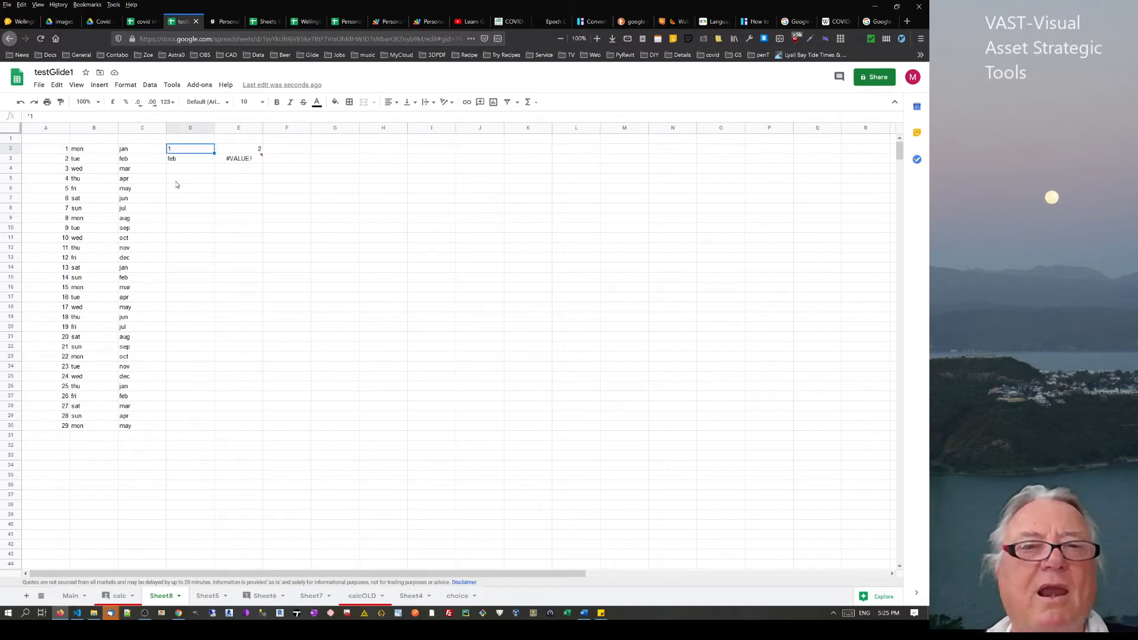
click(64, 161)
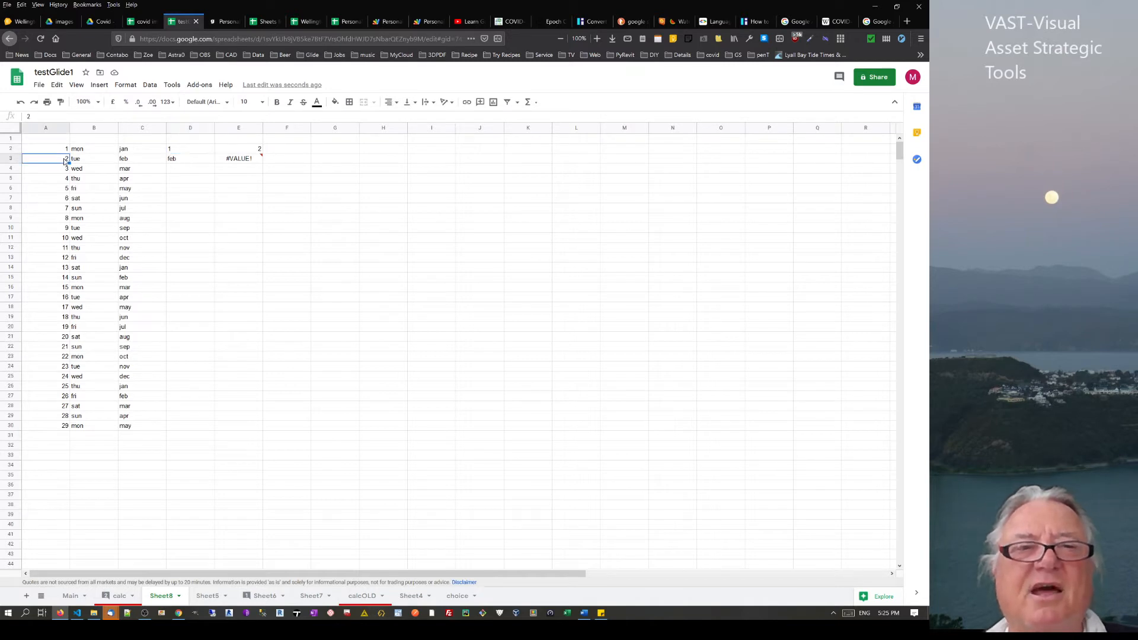
click(201, 162)
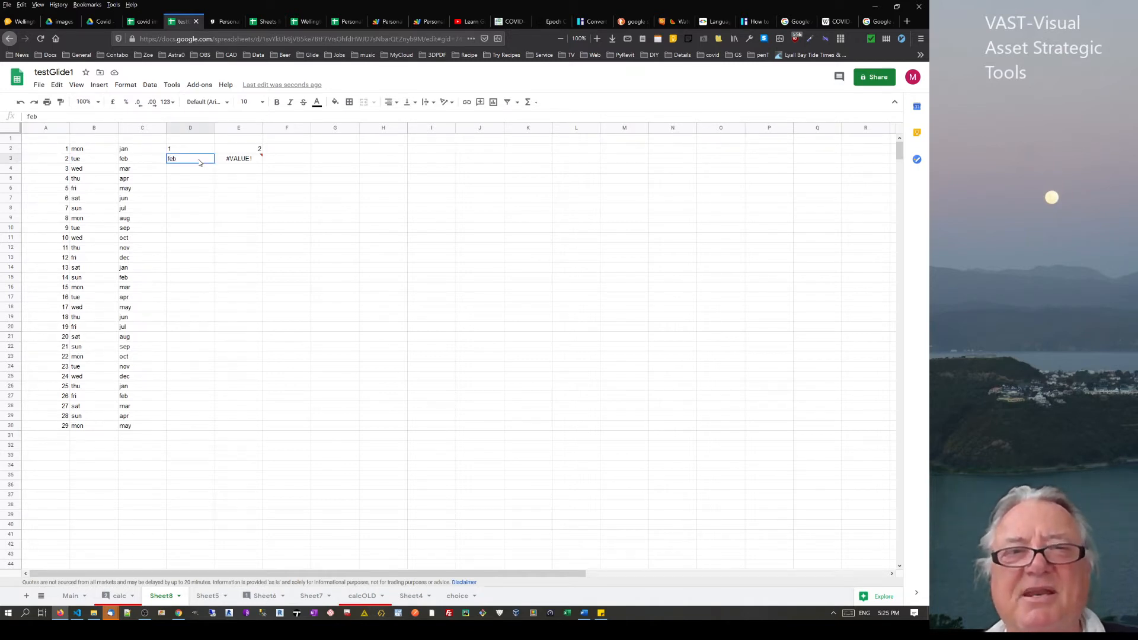
mouse_move(250, 163)
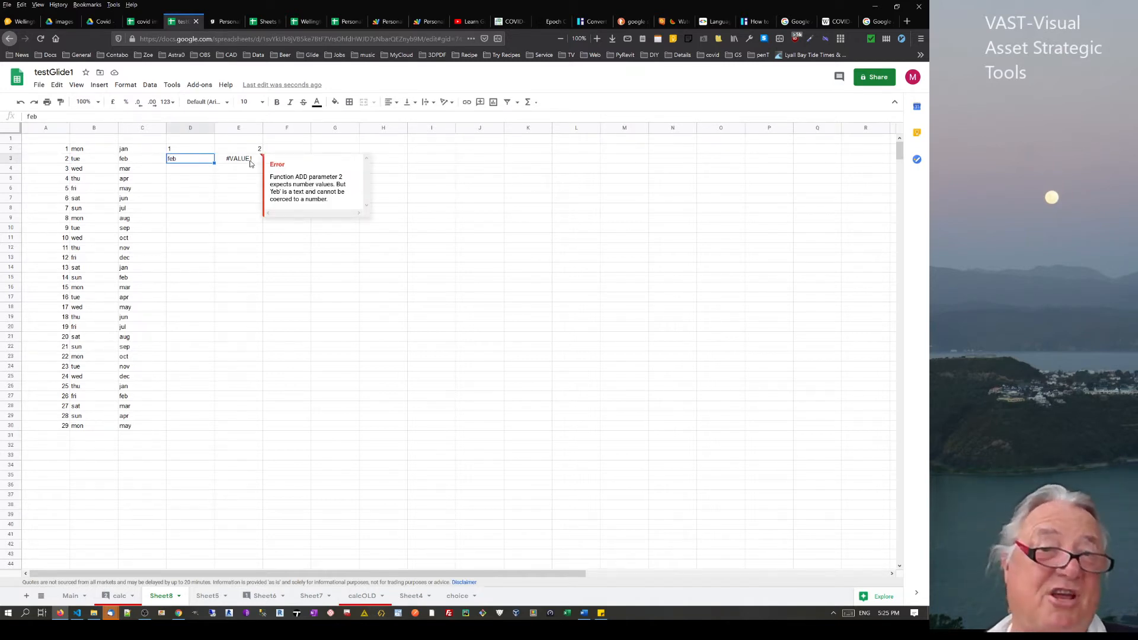
click(175, 154)
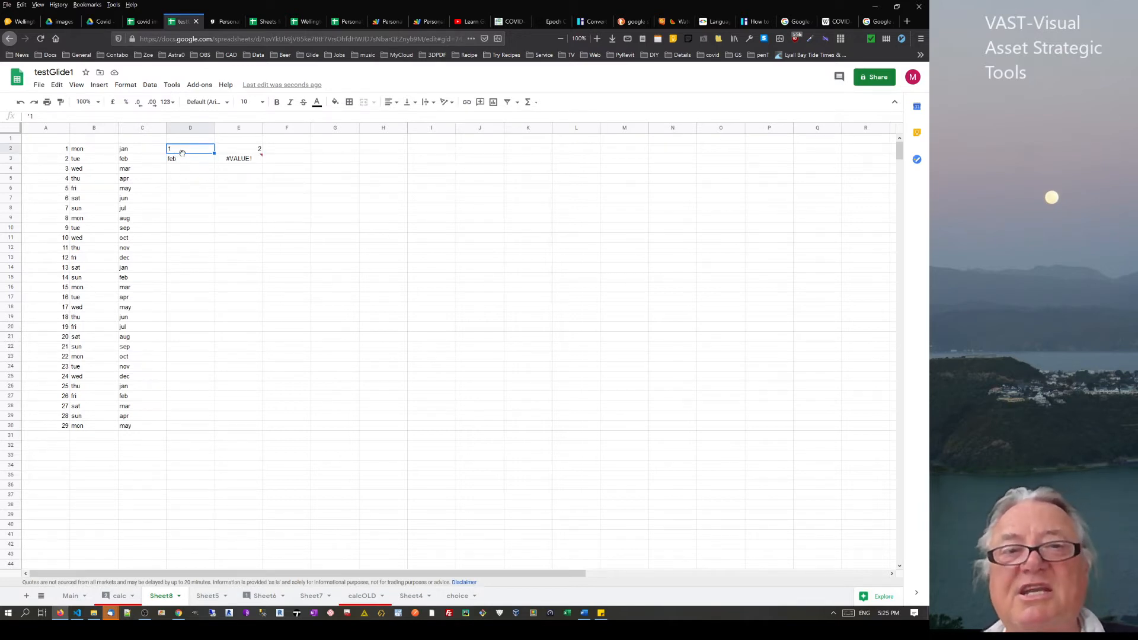
Enter 10 in D4 and extend the E2 sum formula down to E4
click(169, 172)
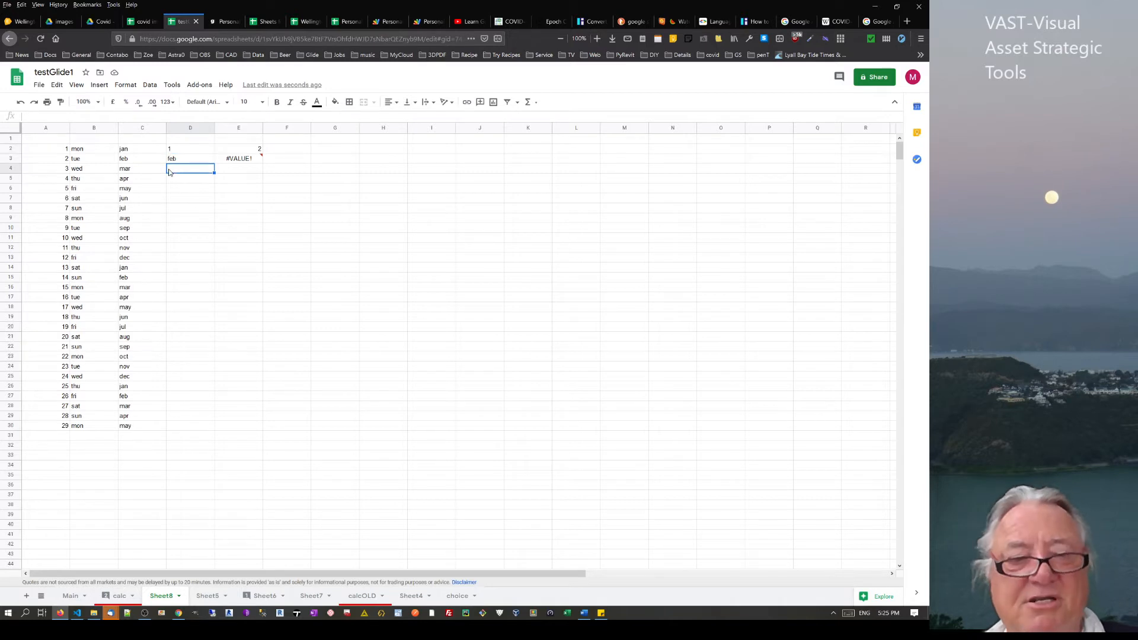
text(1)
key(Return)
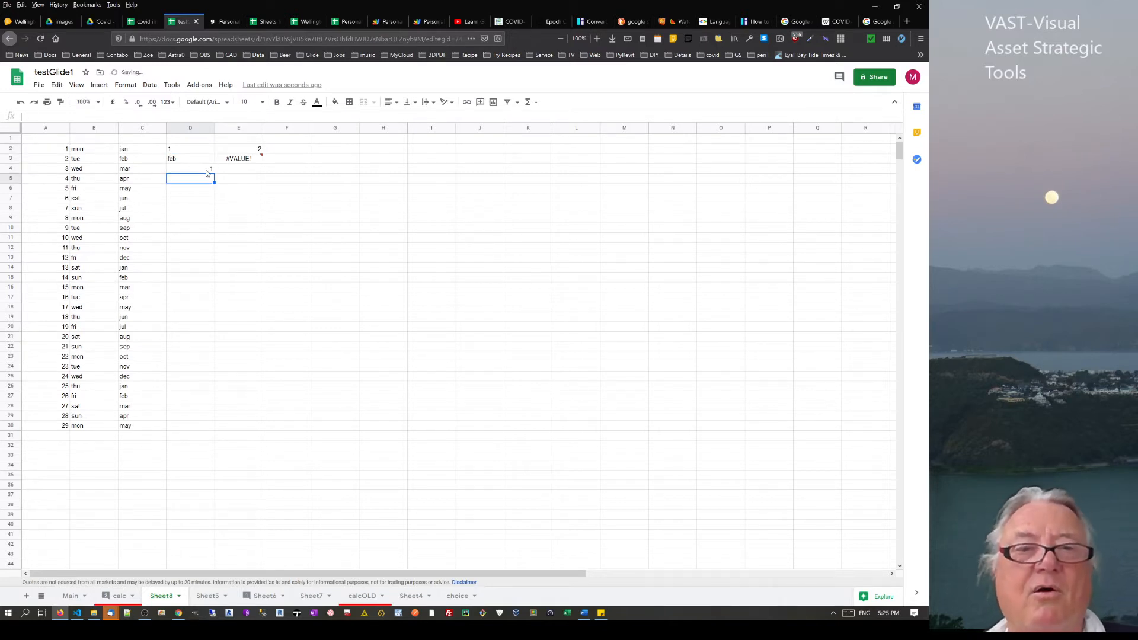
click(206, 172)
text(10)
key(Return)
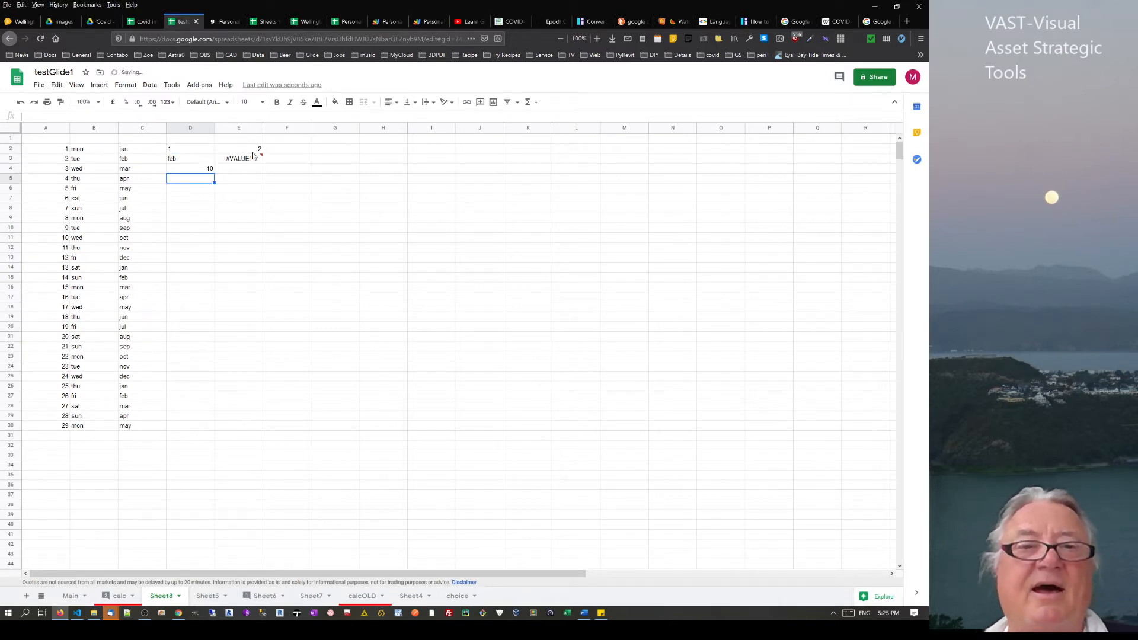
click(255, 152)
drag(262, 152, 256, 172)
click(276, 268)
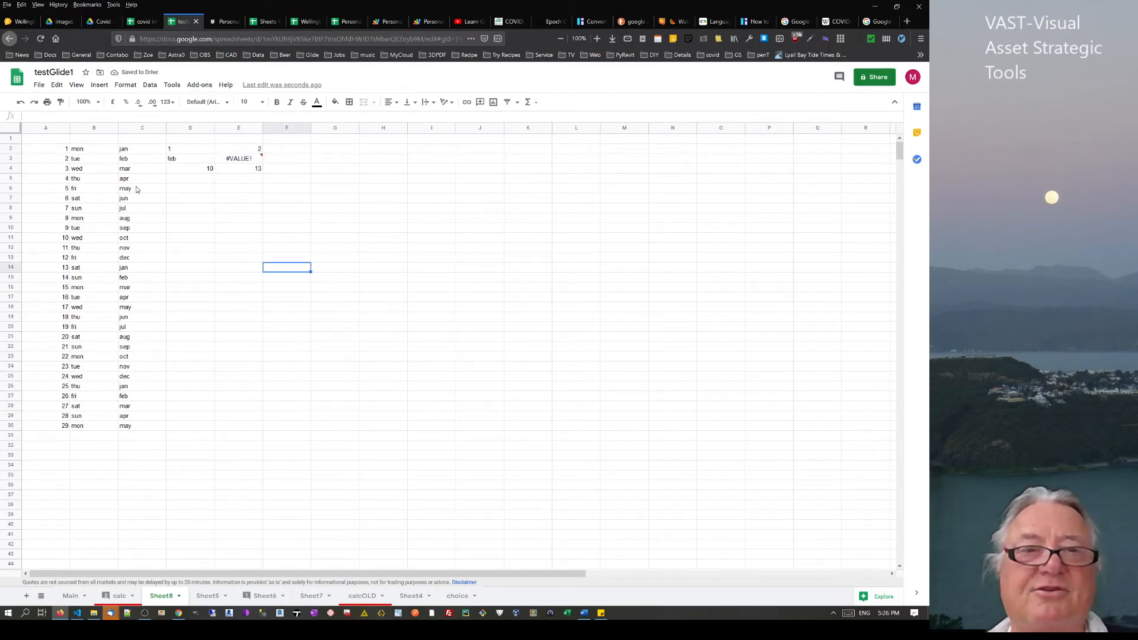
Enter TRUE in D5 and extend the sum formula down to E5
click(192, 182)
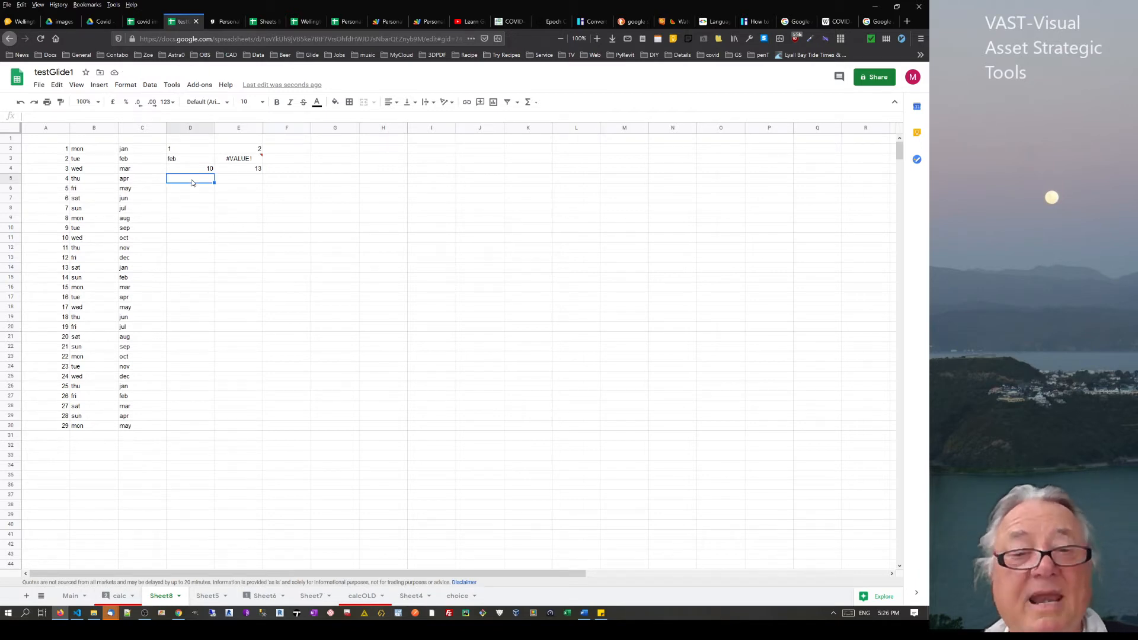
text(tru)
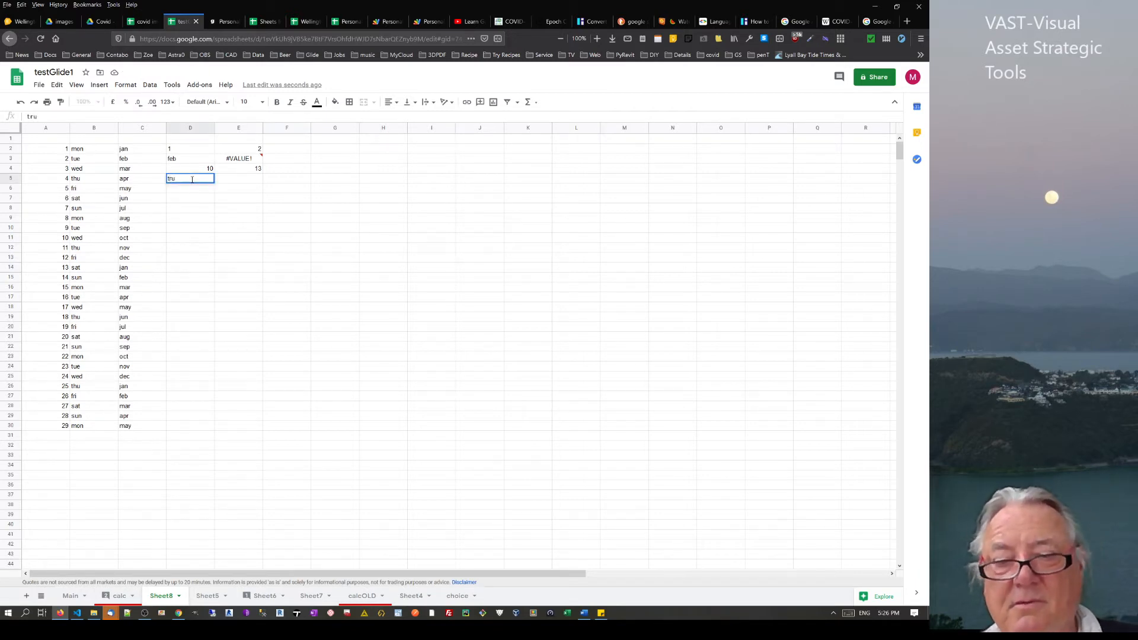
text(e)
key(Return)
click(246, 172)
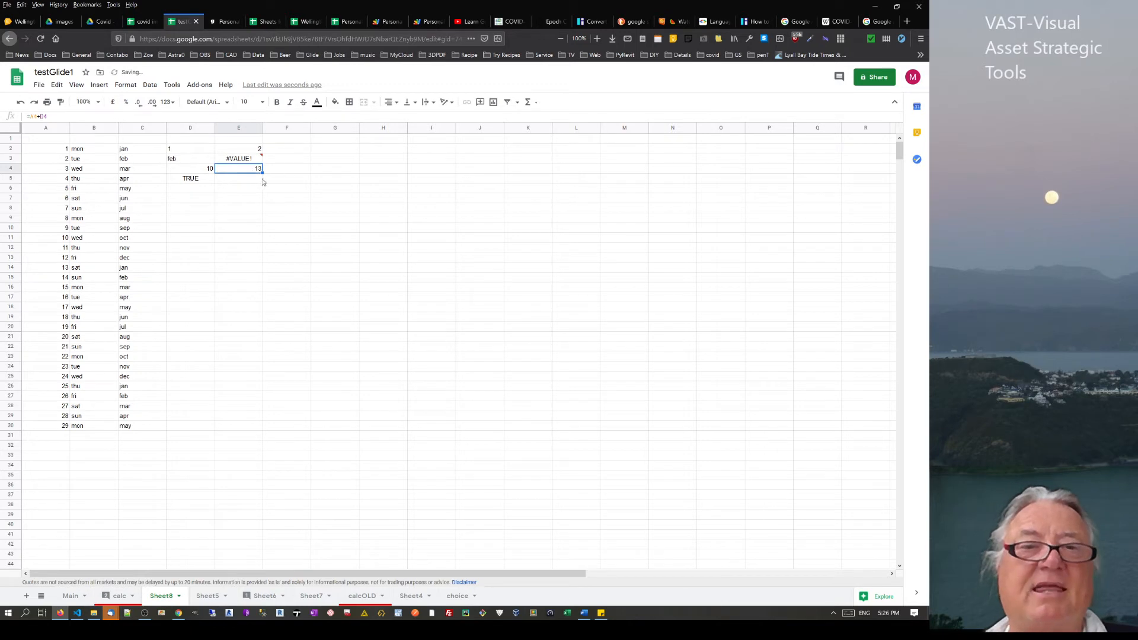
drag(261, 172, 261, 183)
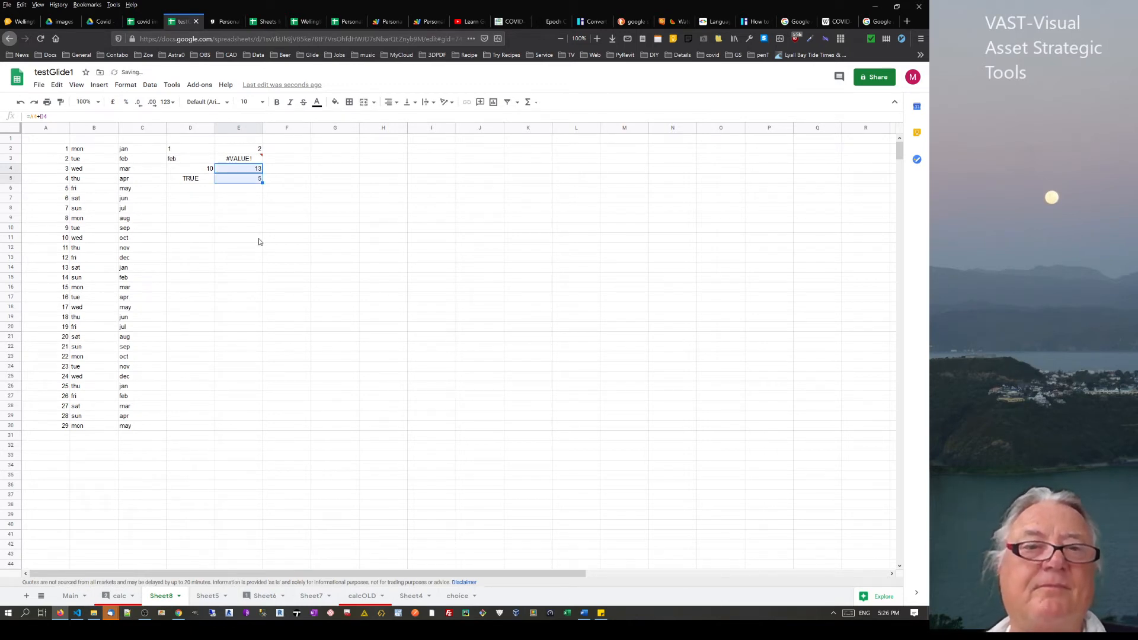
click(258, 242)
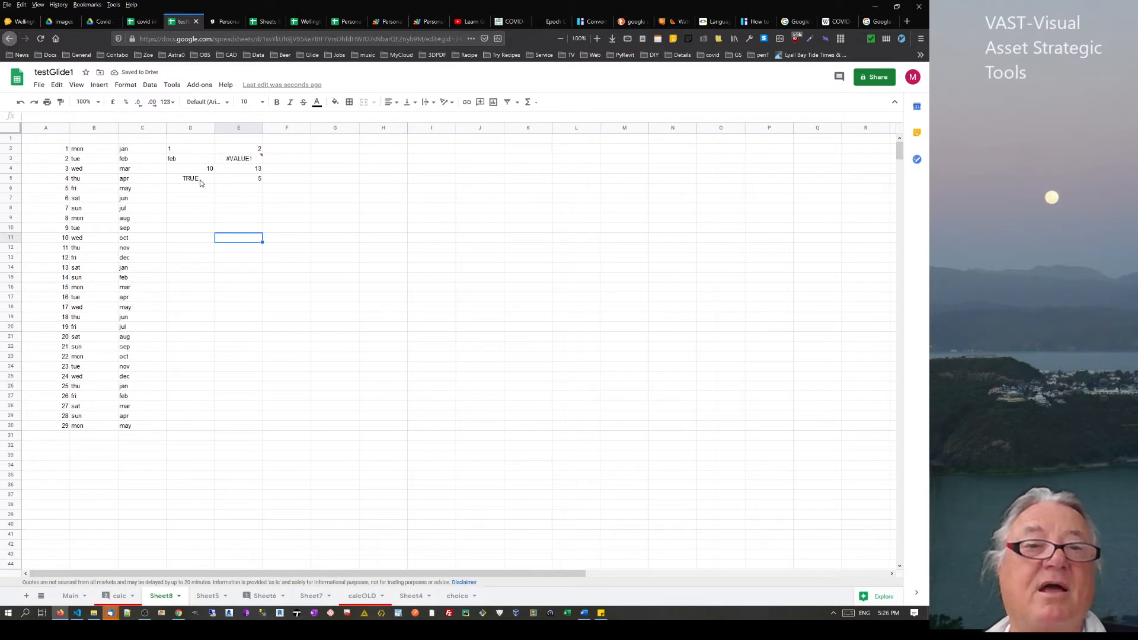
Enter FALSE in D6 and extend the sum formula down to E6
click(207, 192)
text(false)
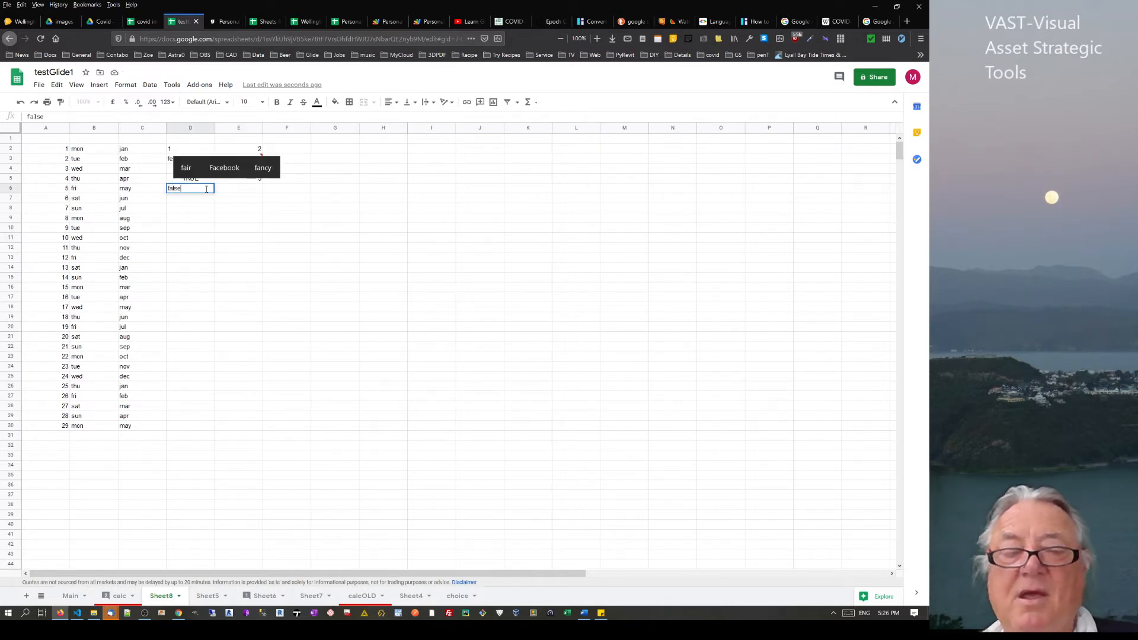
key(Return)
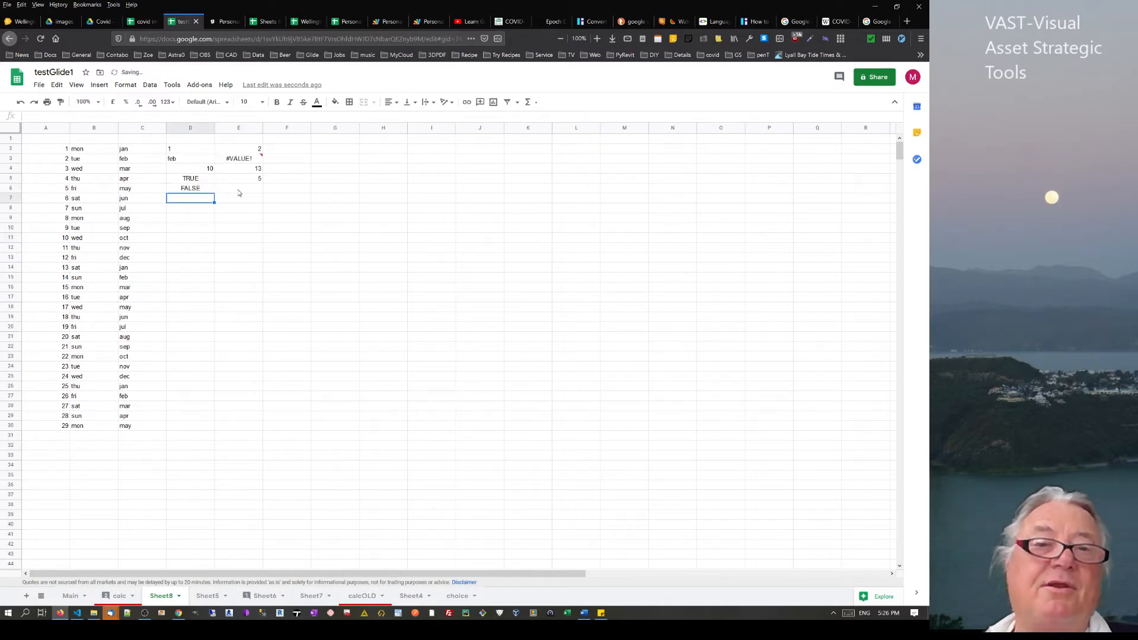
click(243, 189)
click(260, 181)
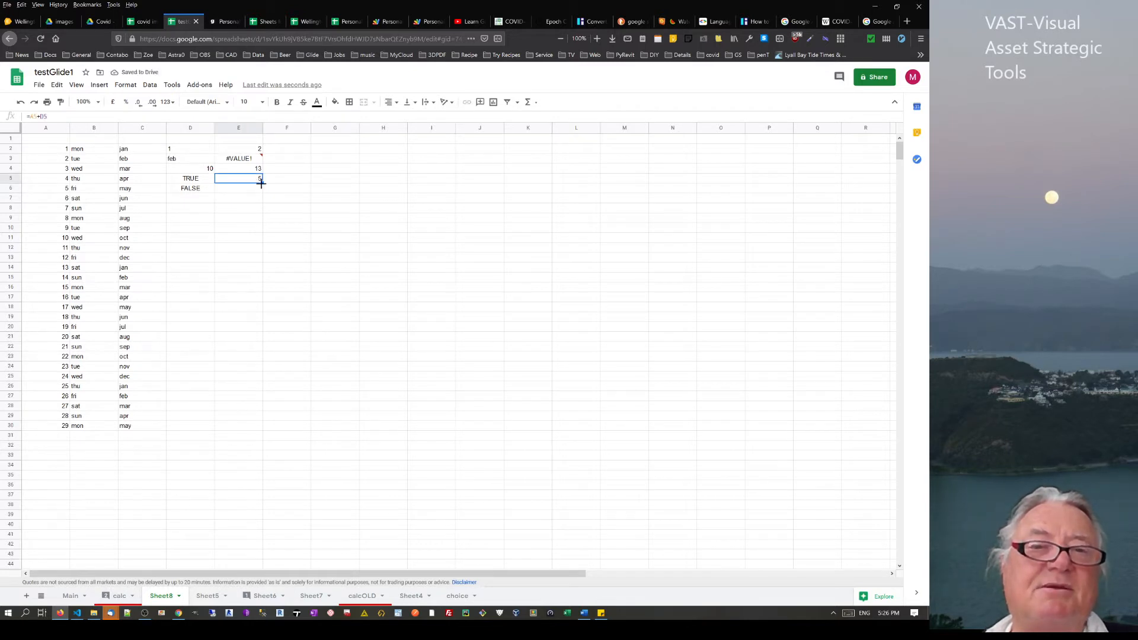
drag(262, 183, 262, 192)
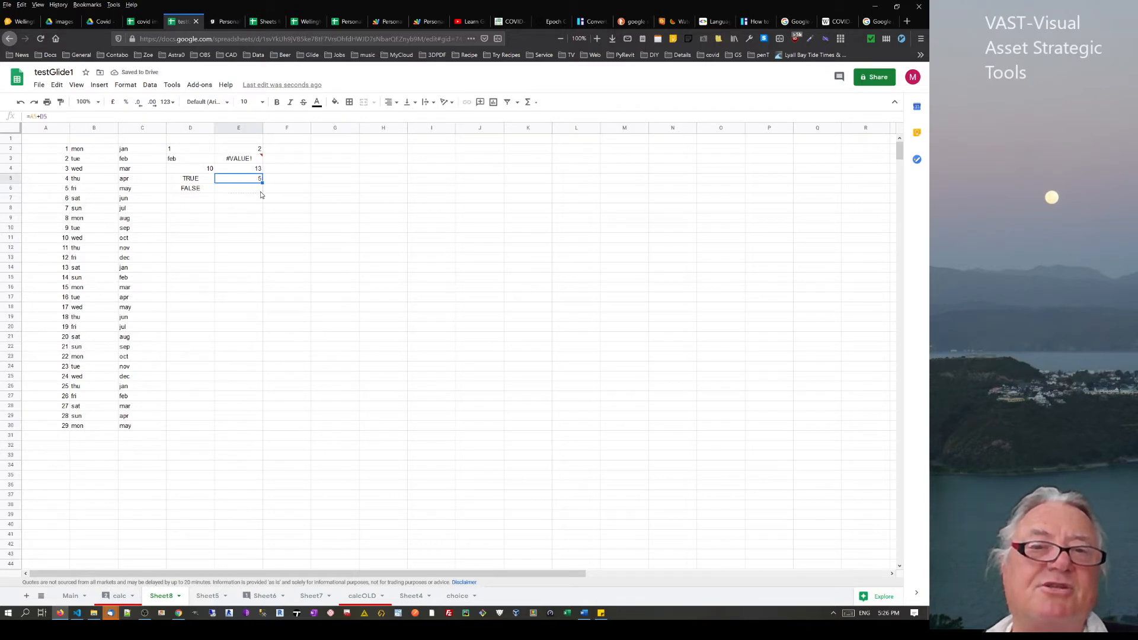
click(269, 264)
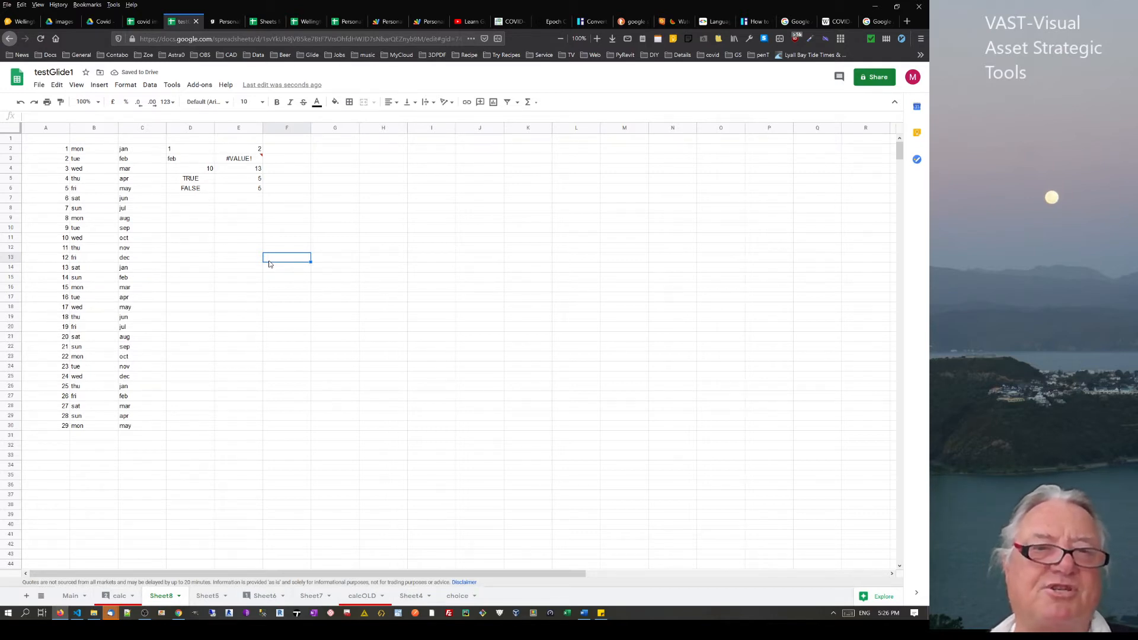
Select the TRUE and FALSE test cells in column D together
click(179, 182)
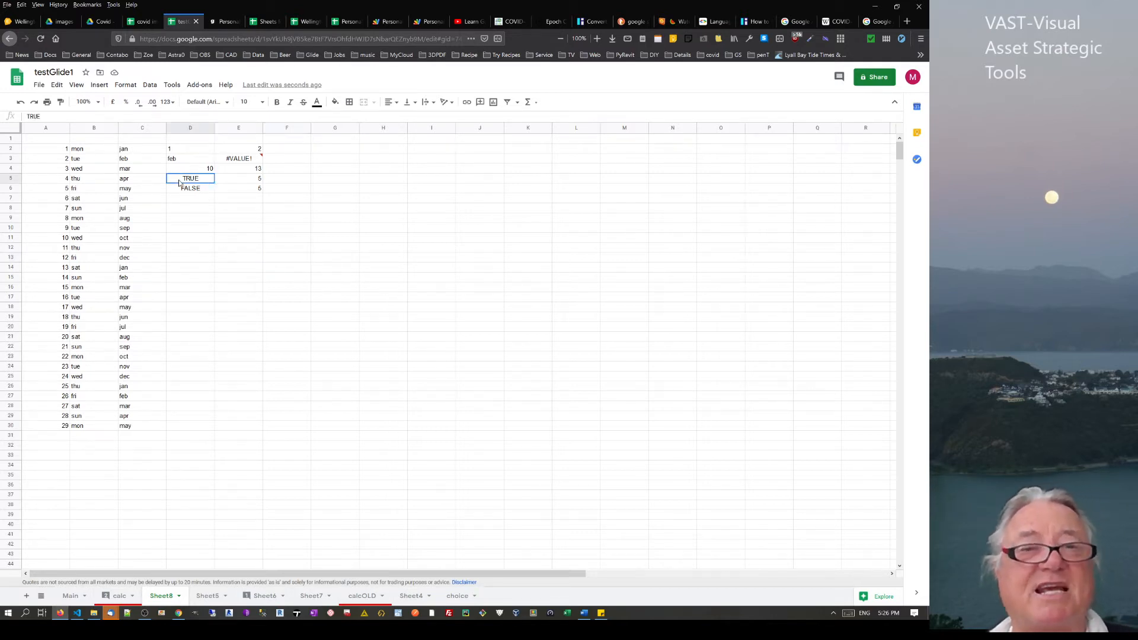
click(186, 190)
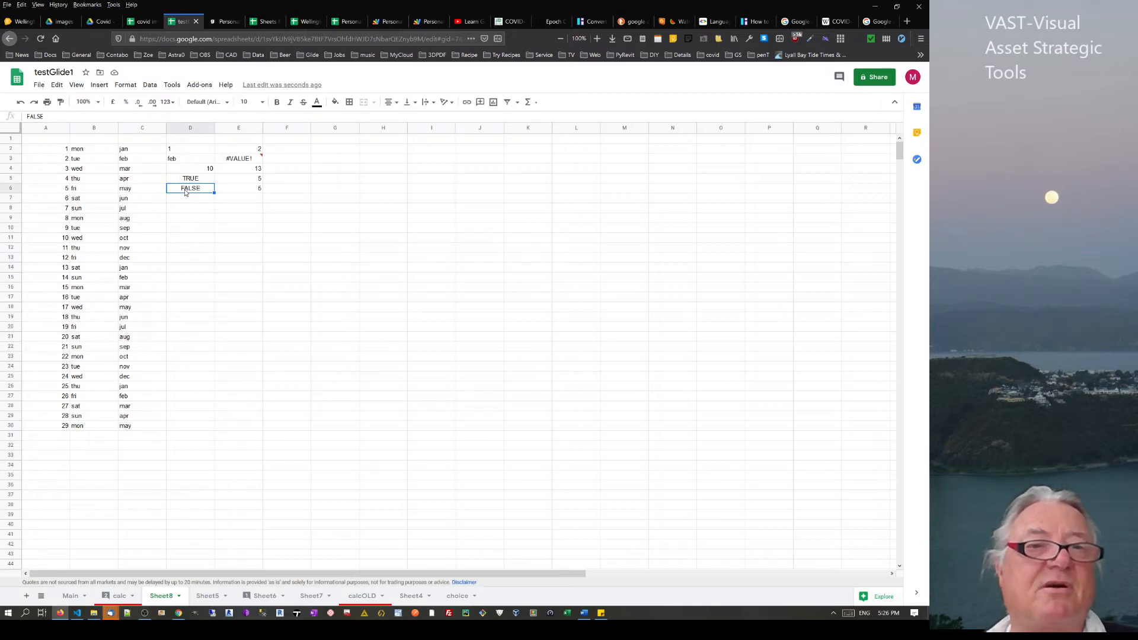
drag(184, 179, 182, 198)
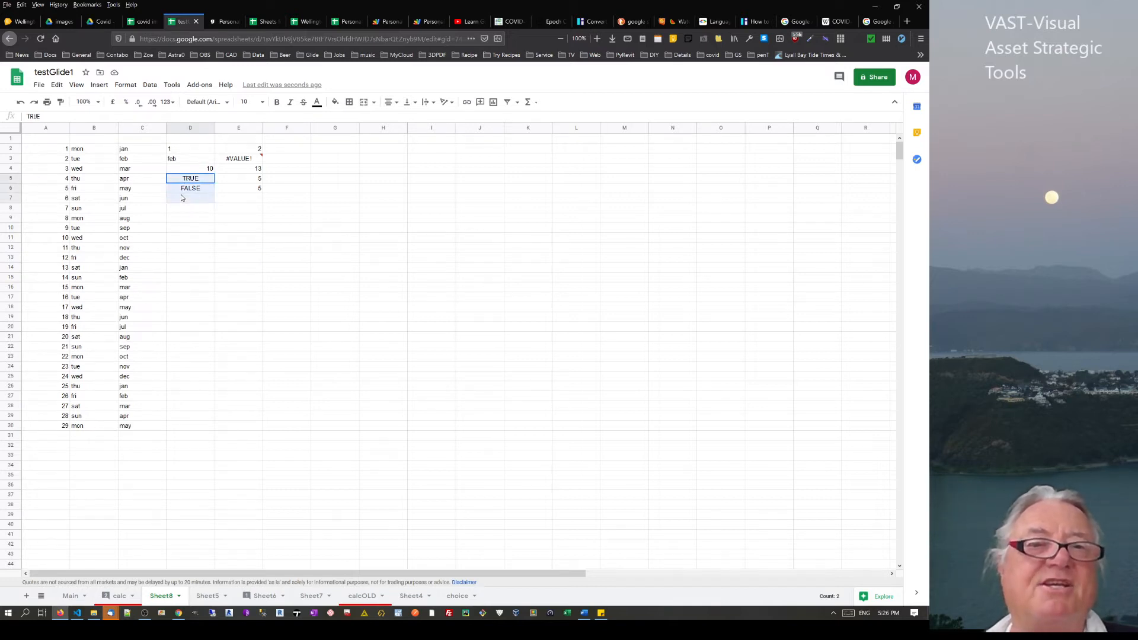
Dismiss the Format number options without applying any format
click(126, 85)
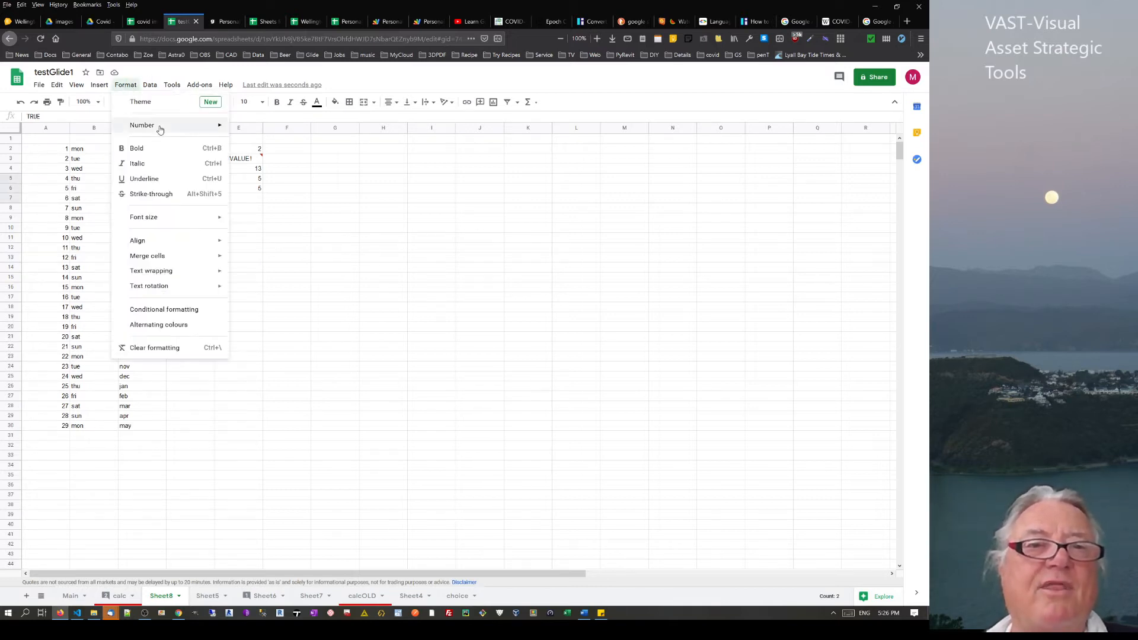
mouse_move(160, 128)
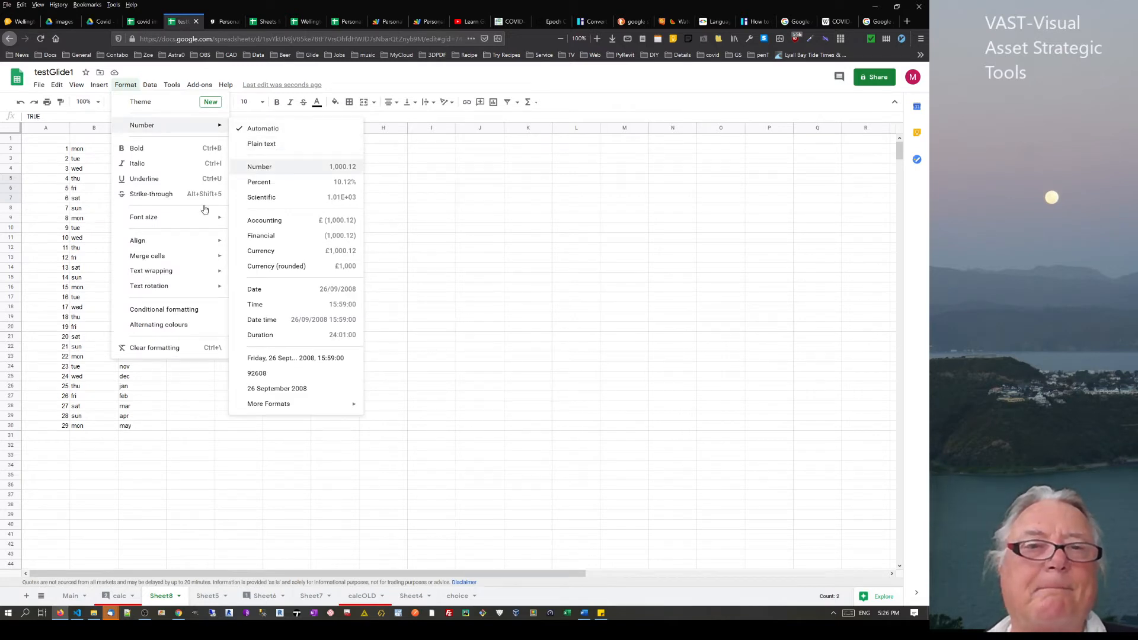
key(Escape)
Select the old test values in D2:E8
click(199, 249)
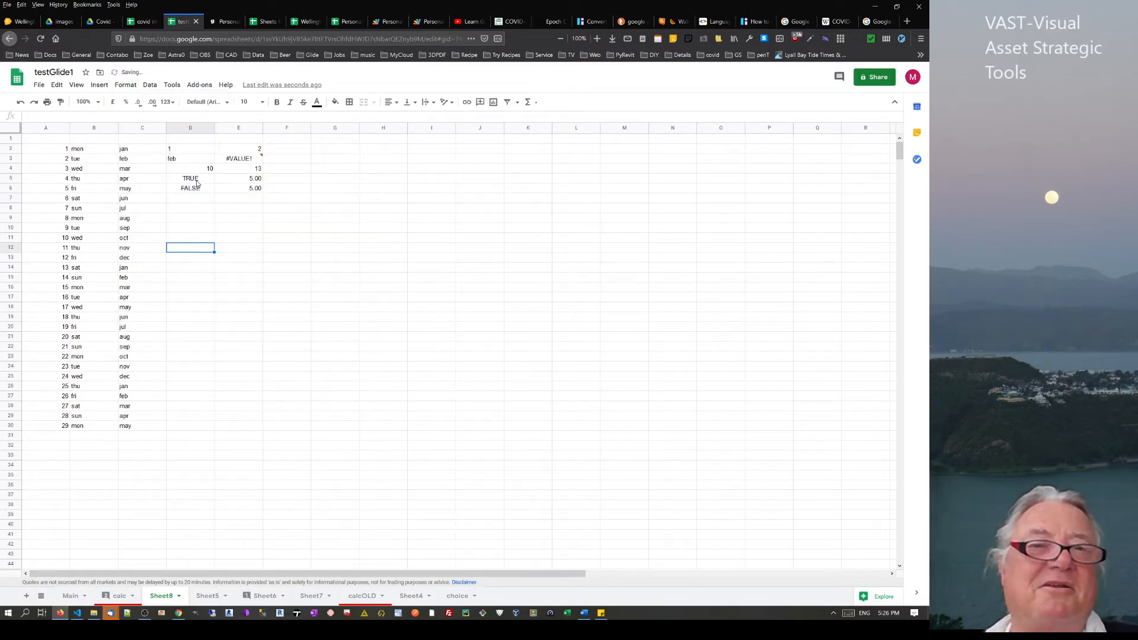
drag(198, 184, 201, 199)
click(202, 199)
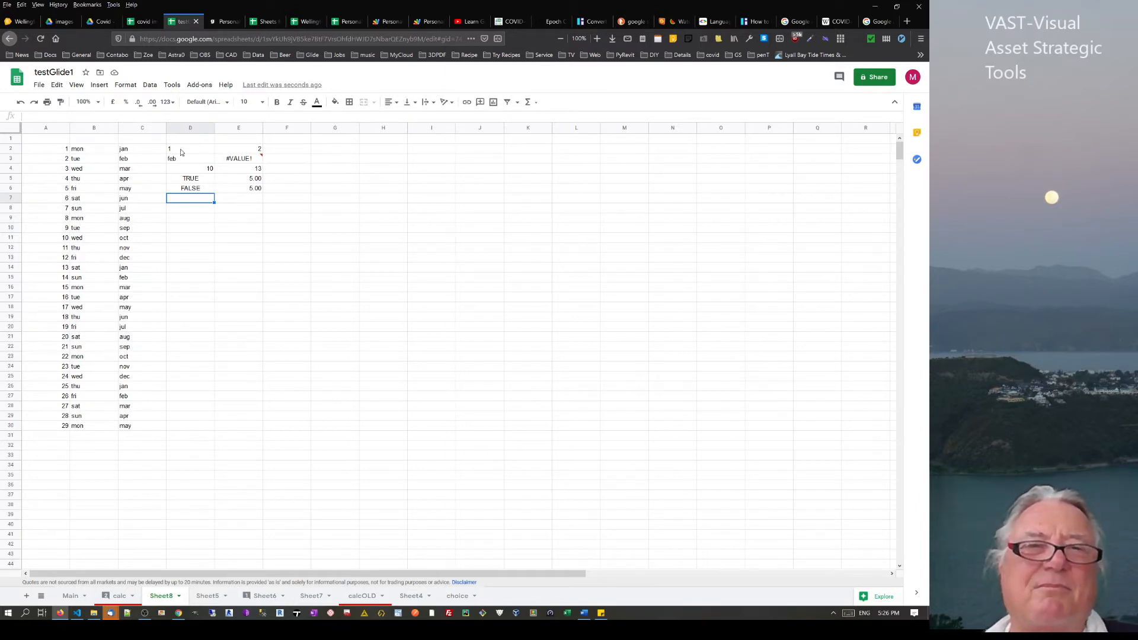
drag(178, 149, 249, 209)
Delete the old test values from D2:E8
key(Delete)
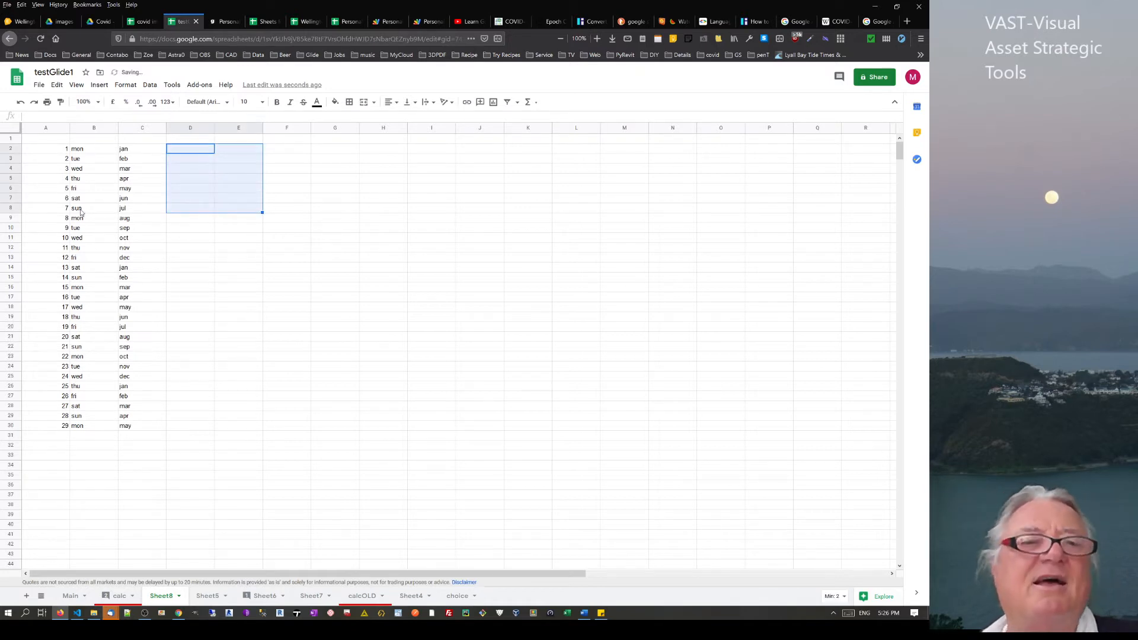
click(190, 171)
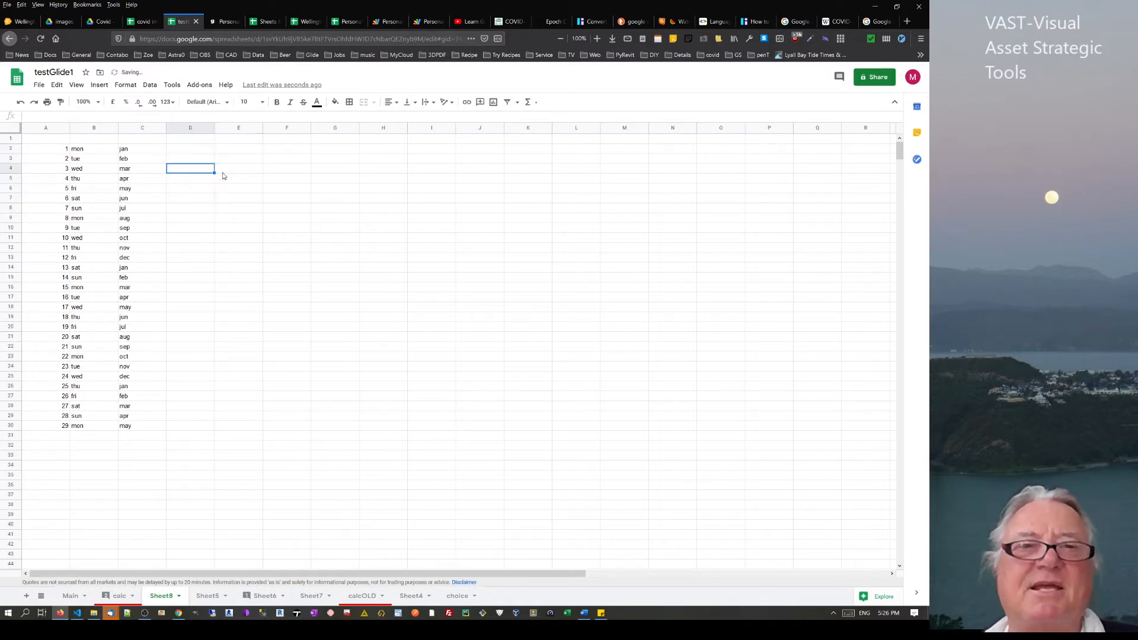
click(188, 149)
Head column D 'date' and enter 25/7/2020 in D2 and 26/7/2020 in D3
click(194, 142)
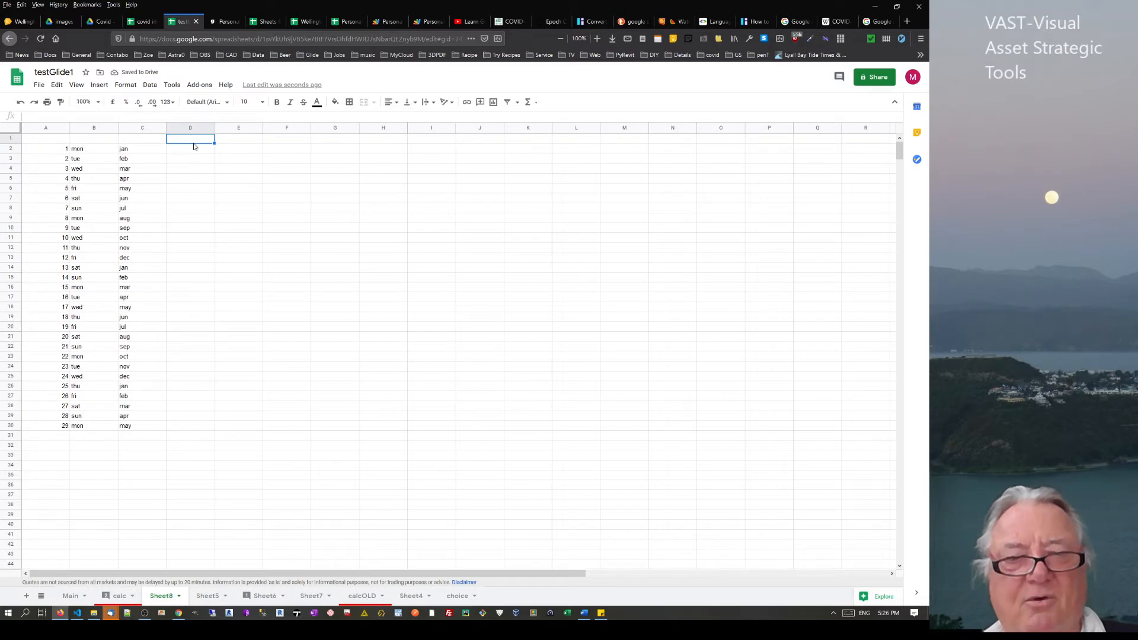
text(date)
key(Return)
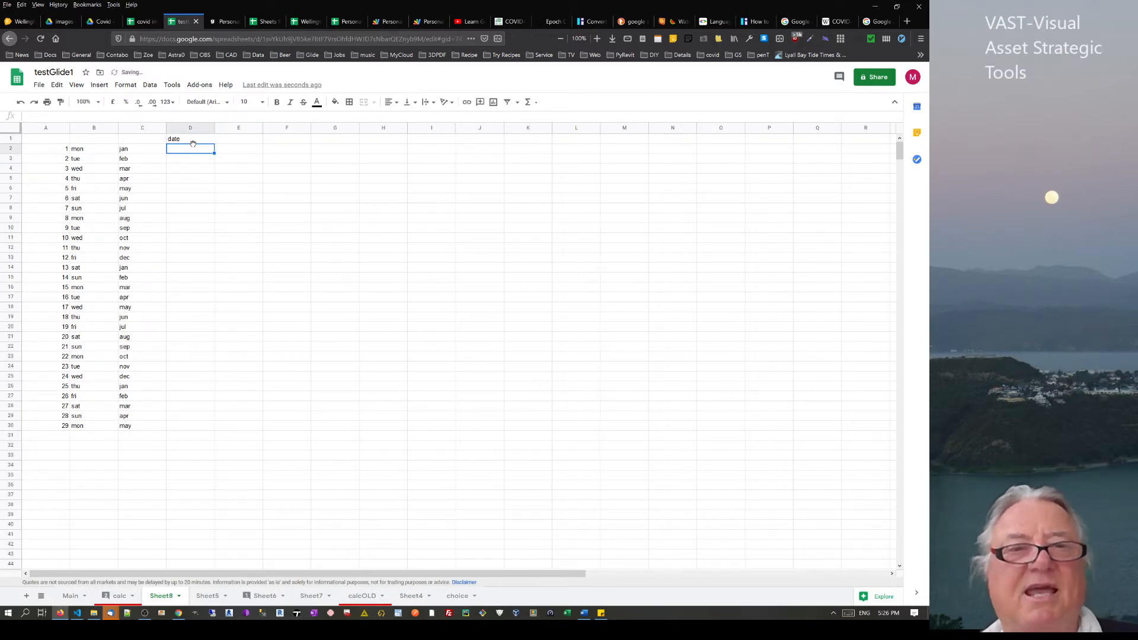
text(25/)
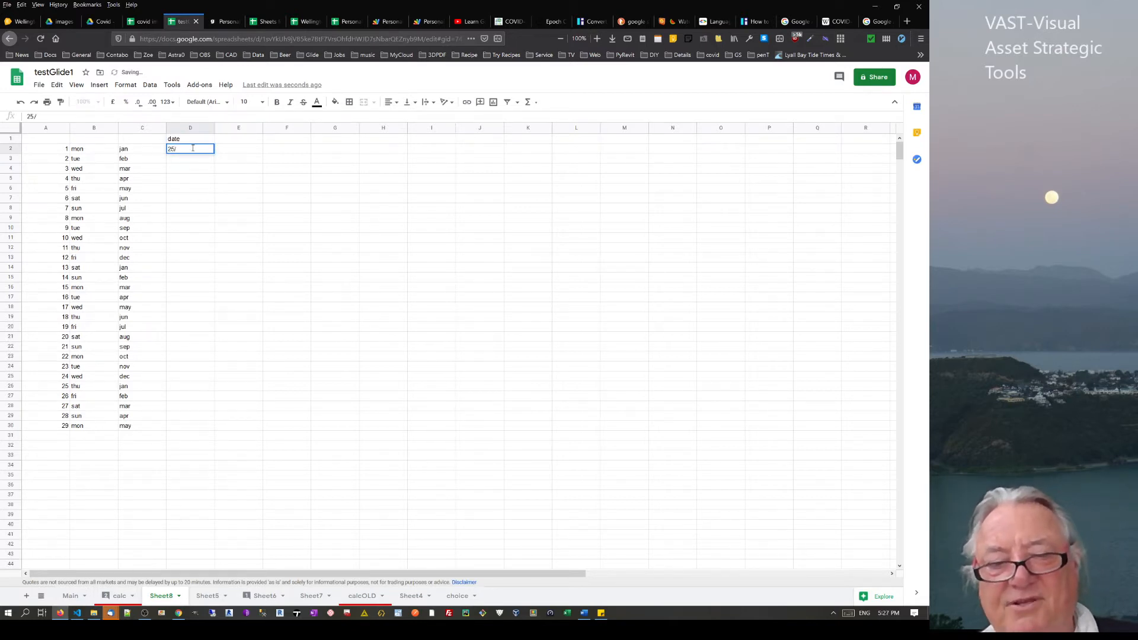
text(7/20)
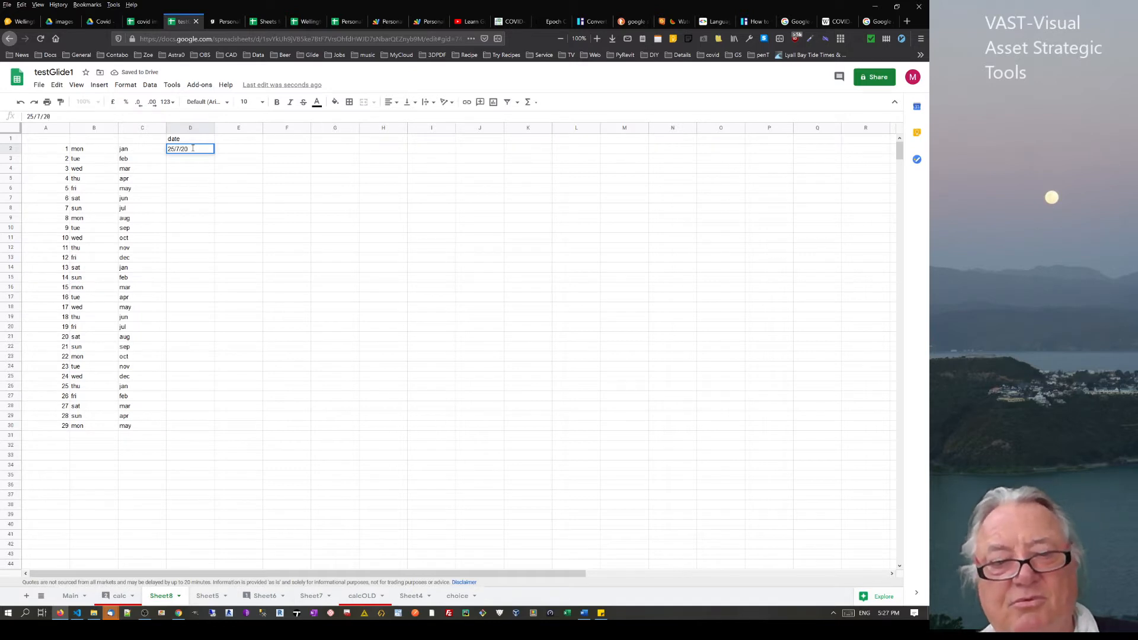
text(20)
key(Return)
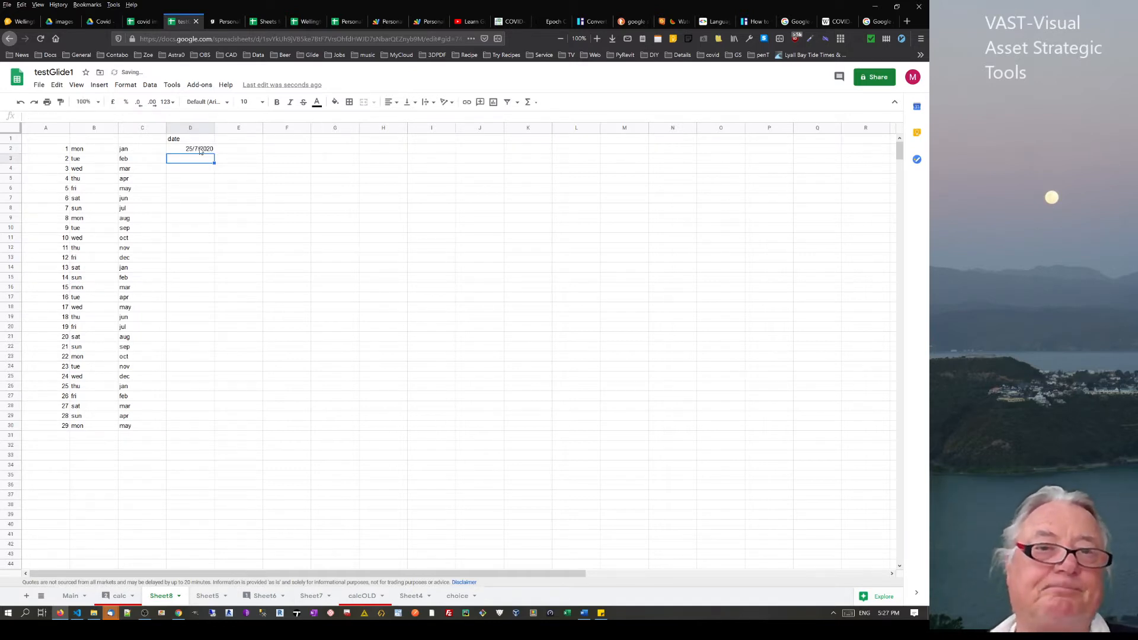
click(200, 151)
click(198, 157)
text(2)
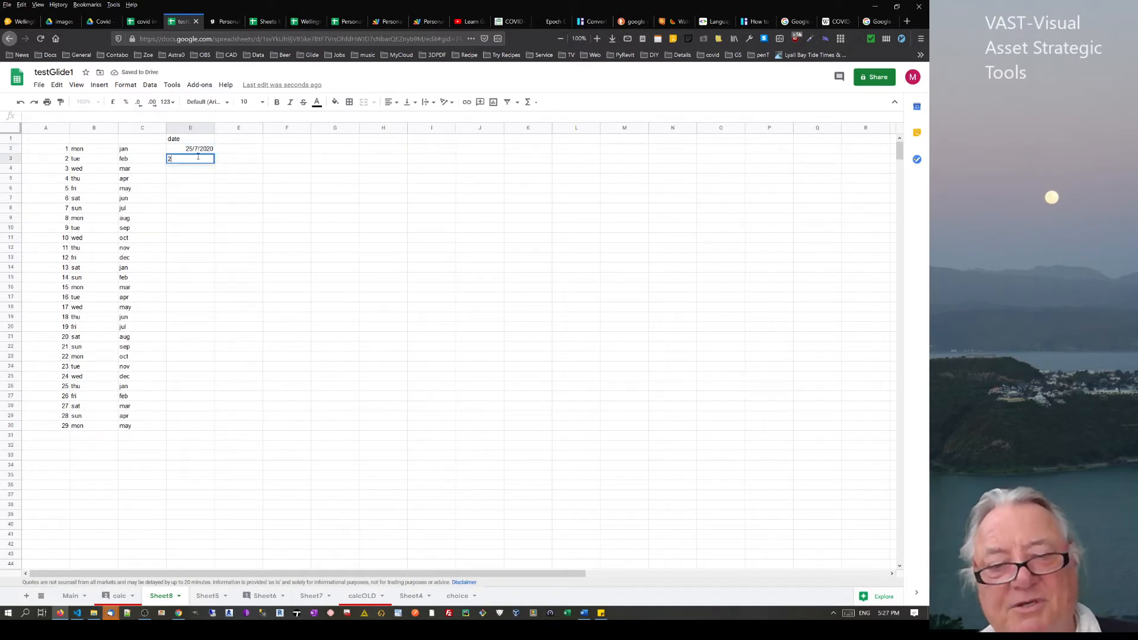
text(6/7/)
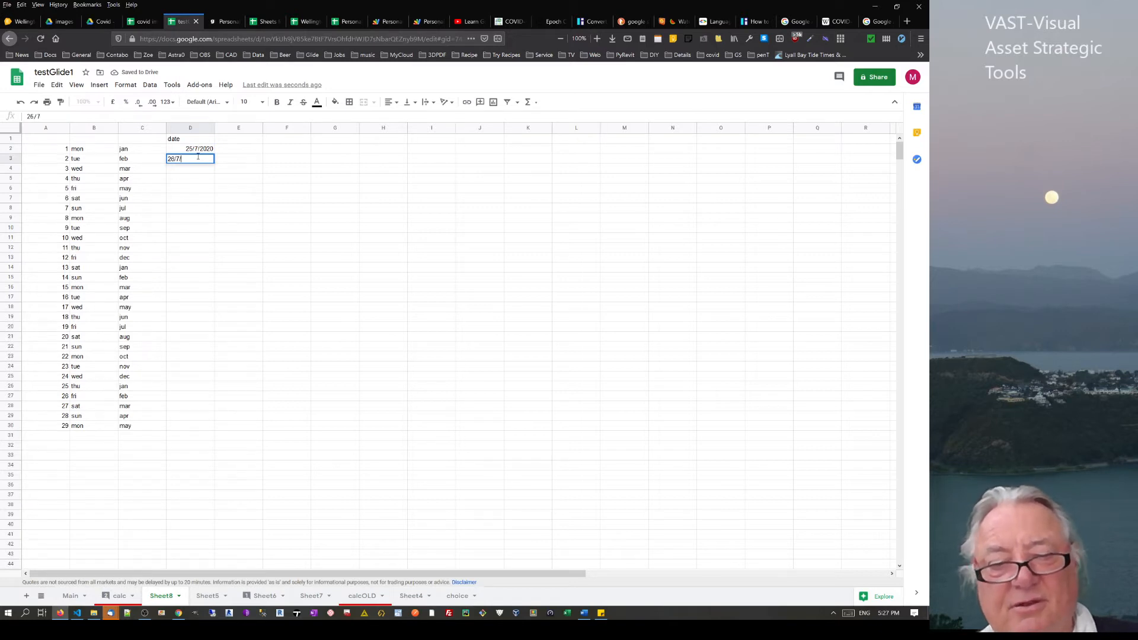
text(2020)
key(Return)
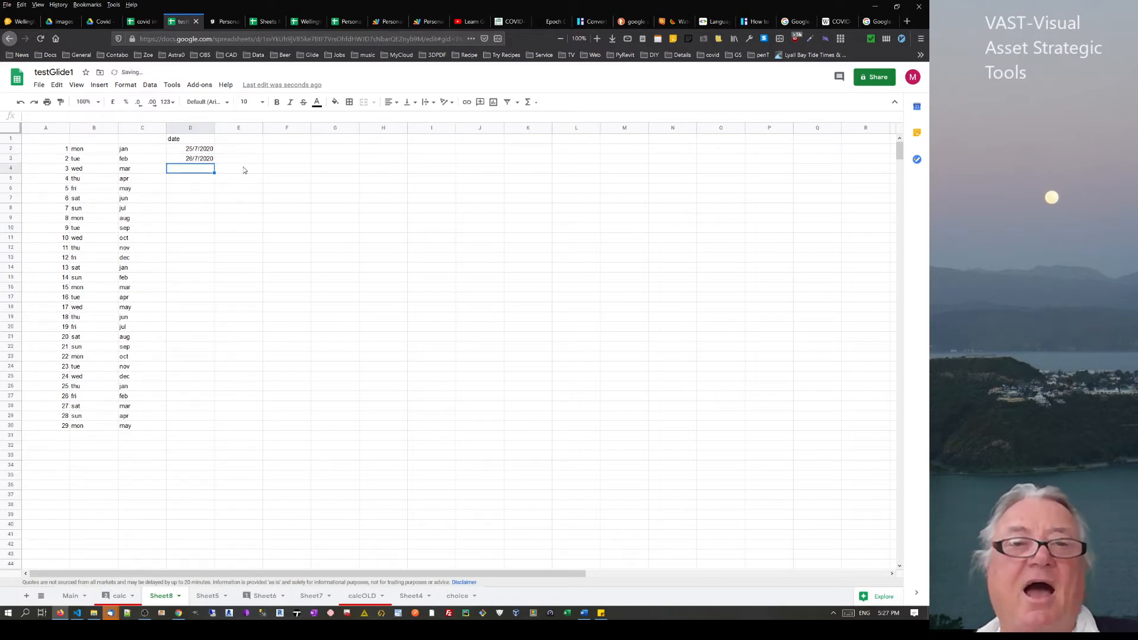
Apply the Date time format to column D and widen it to show 25/07/2020 00:00
click(190, 128)
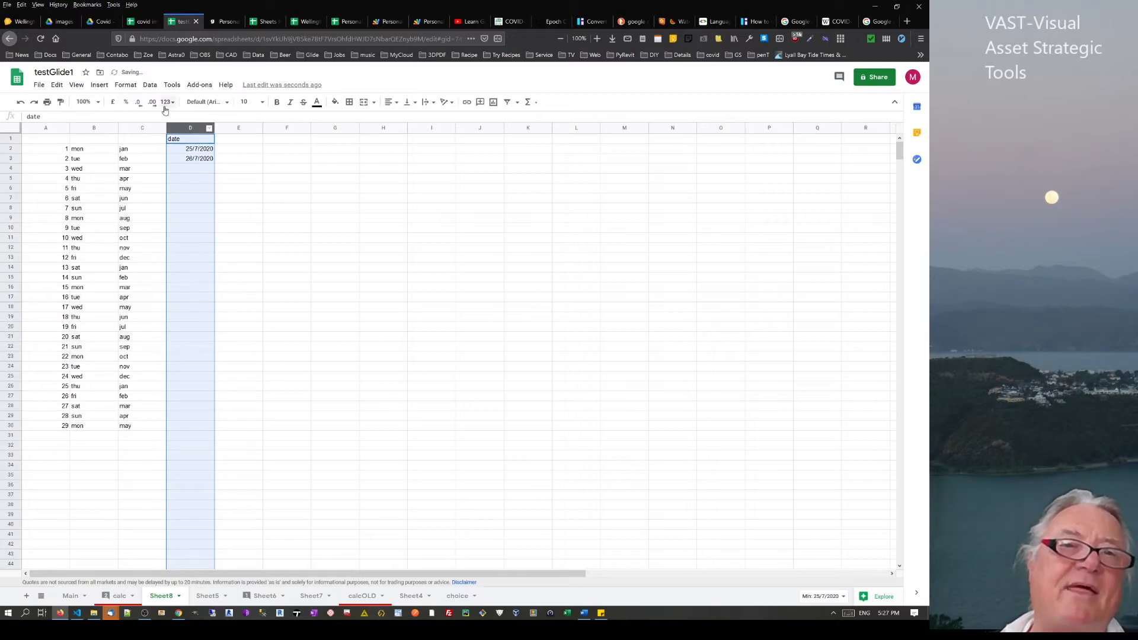
click(131, 86)
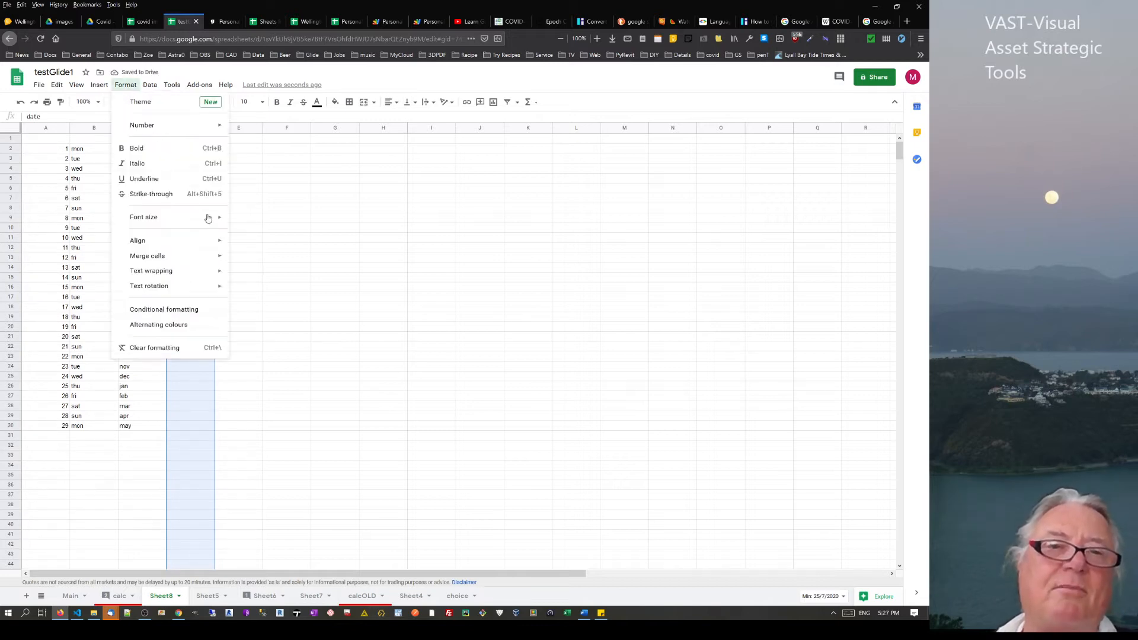
mouse_move(170, 248)
mouse_move(173, 127)
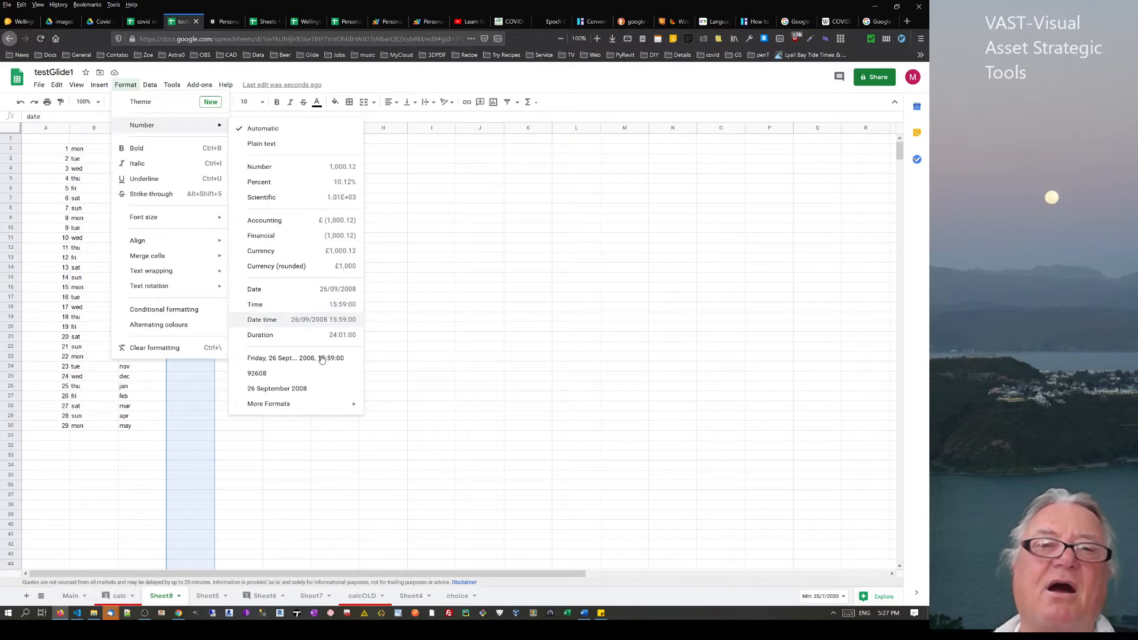
click(299, 322)
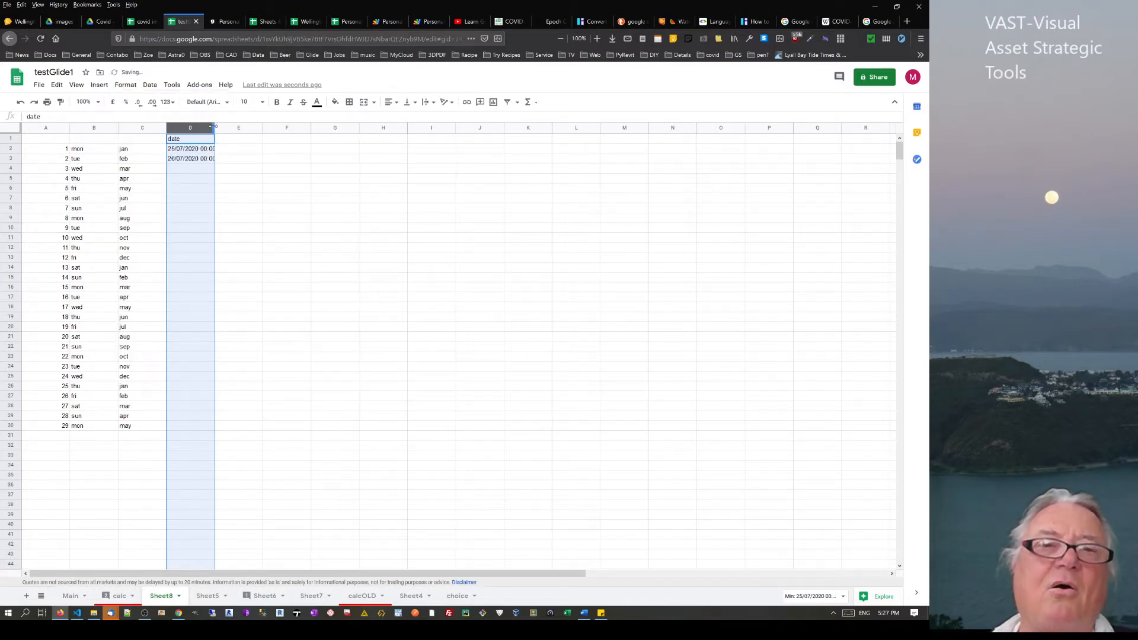
drag(213, 126, 262, 127)
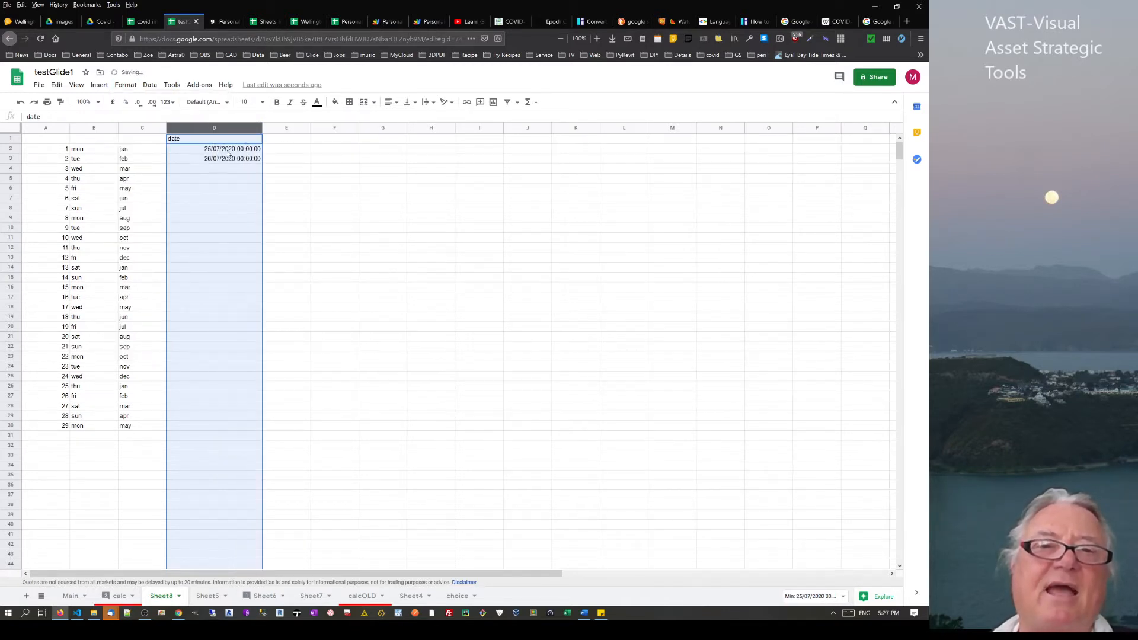
Enter the difference formula =D3-D2 in F2, replacing an initial =D2-D3
click(338, 148)
text(=)
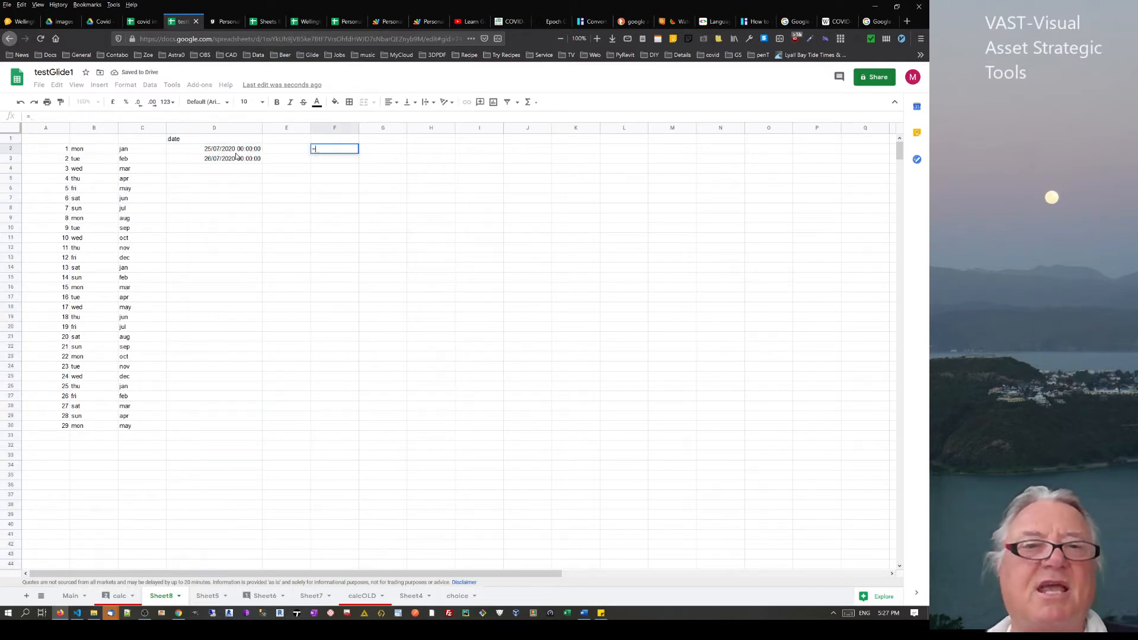
click(238, 152)
text(-)
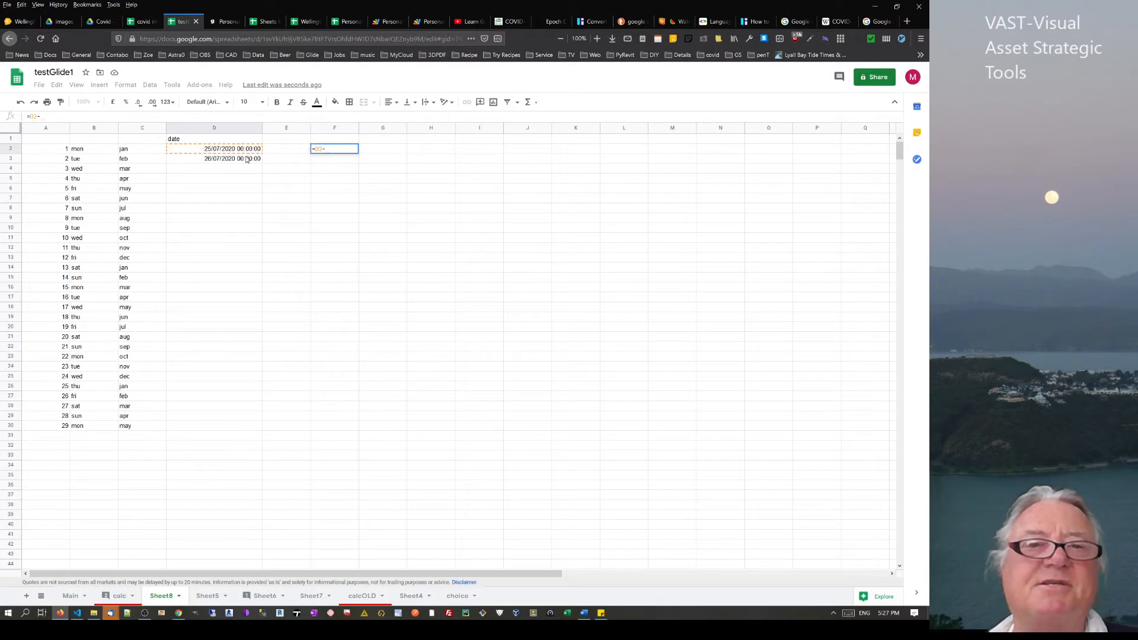
click(246, 158)
key(Return)
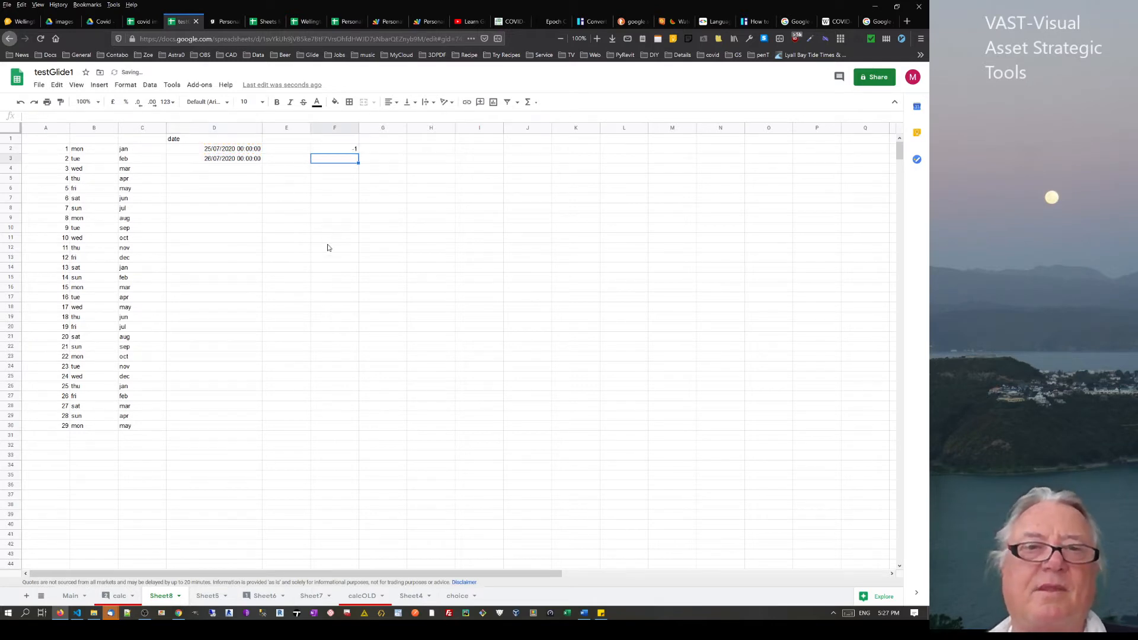
click(348, 151)
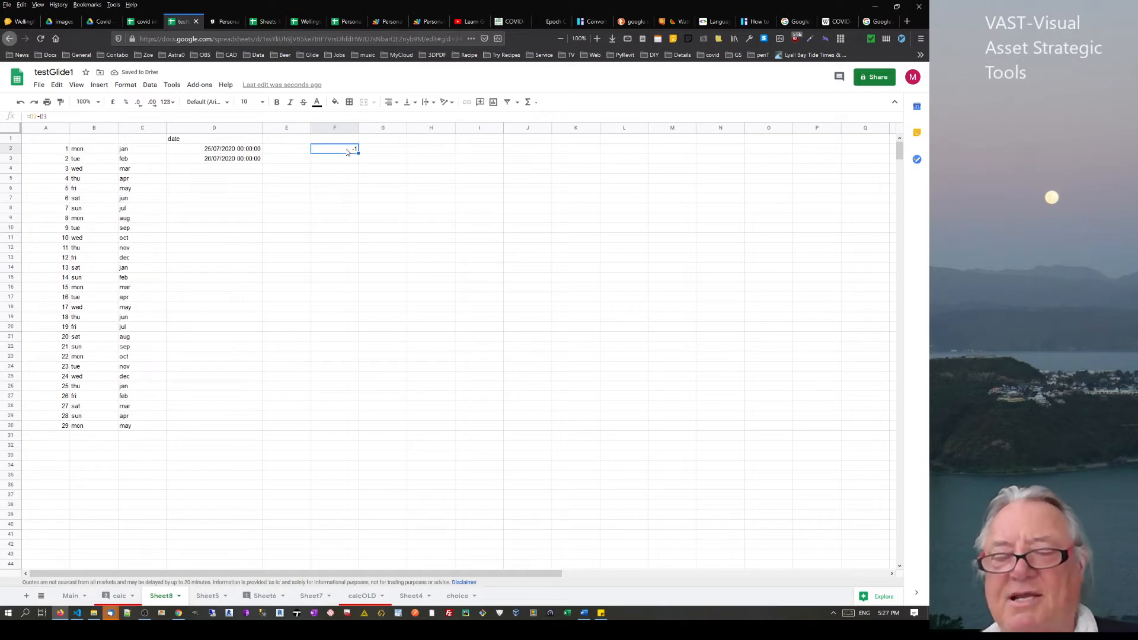
text(=)
click(243, 160)
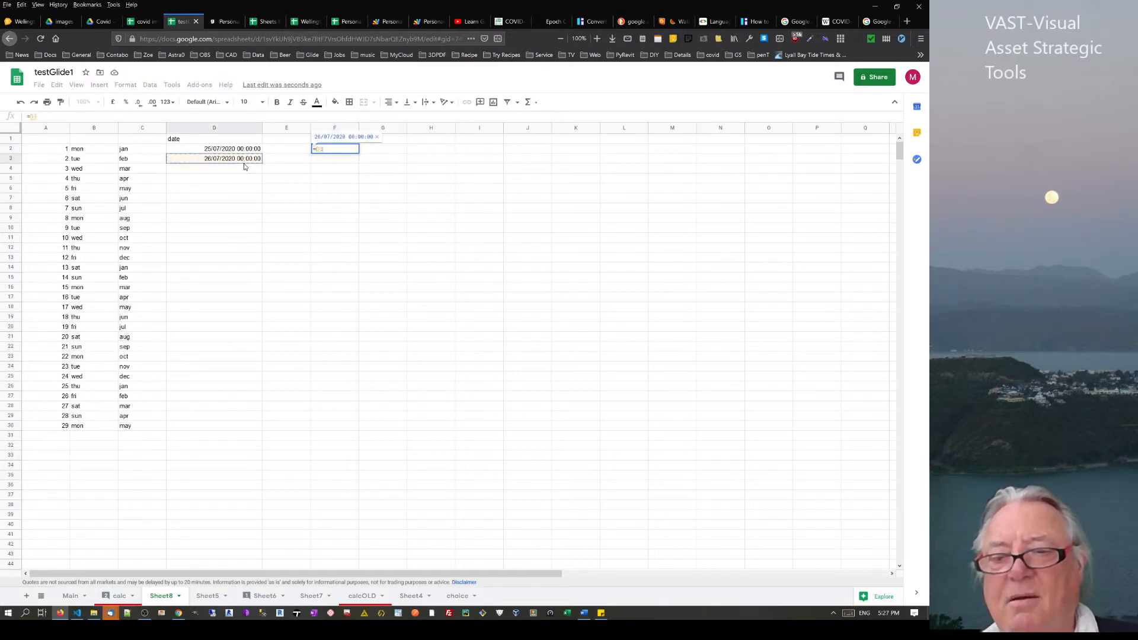
text(-)
click(246, 150)
key(Return)
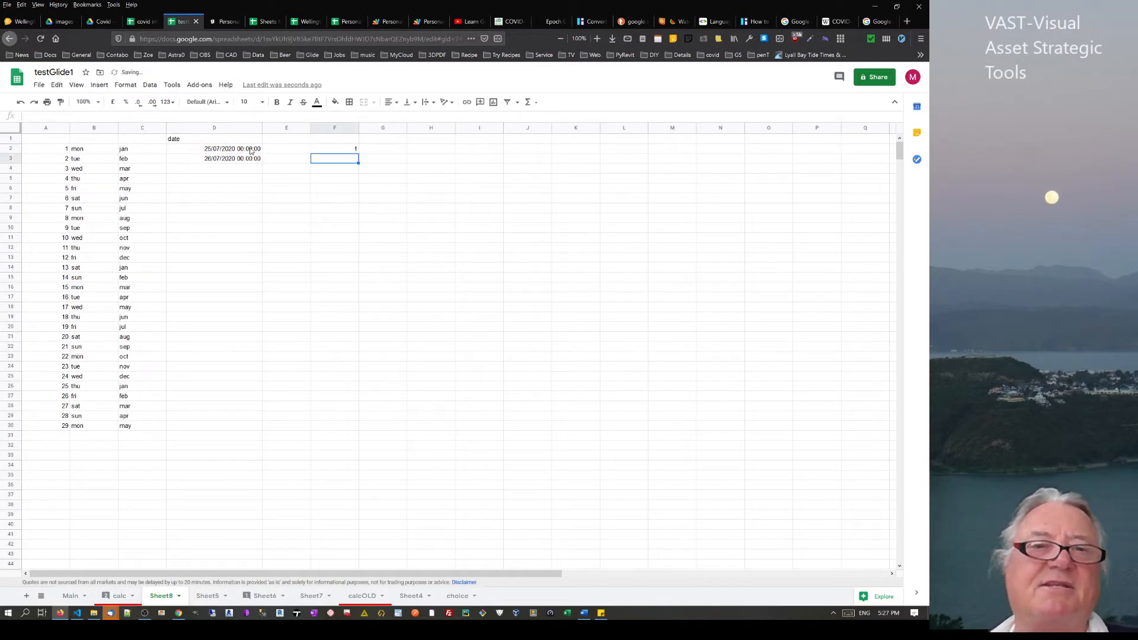
Change D2's time to 07:15:04, so F2 shows 0.6978703704 days
click(250, 150)
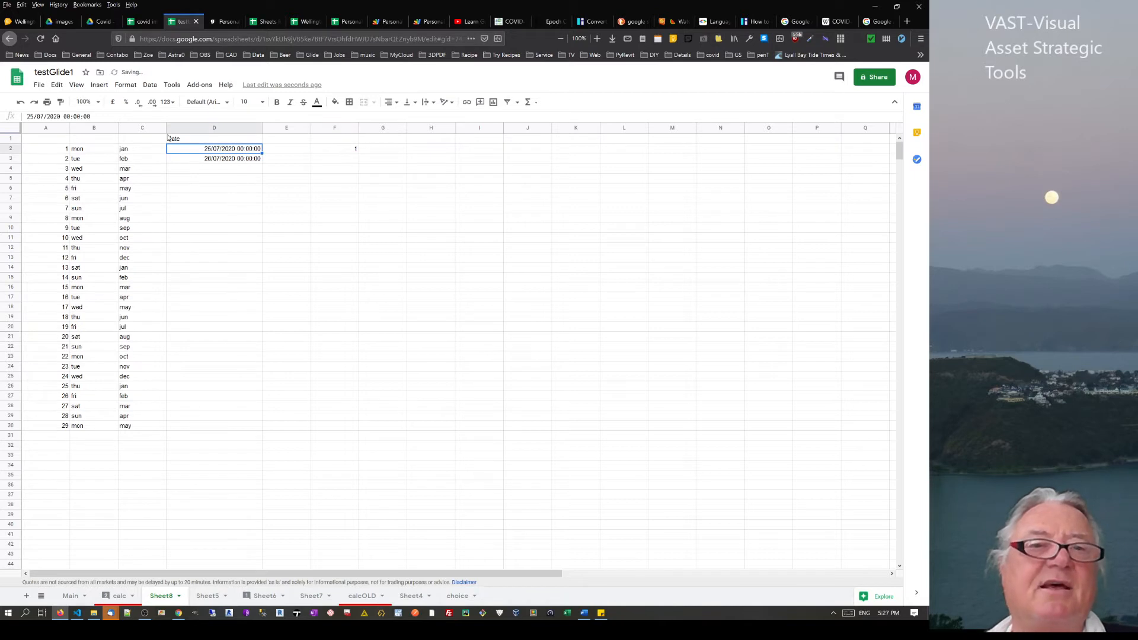
click(69, 117)
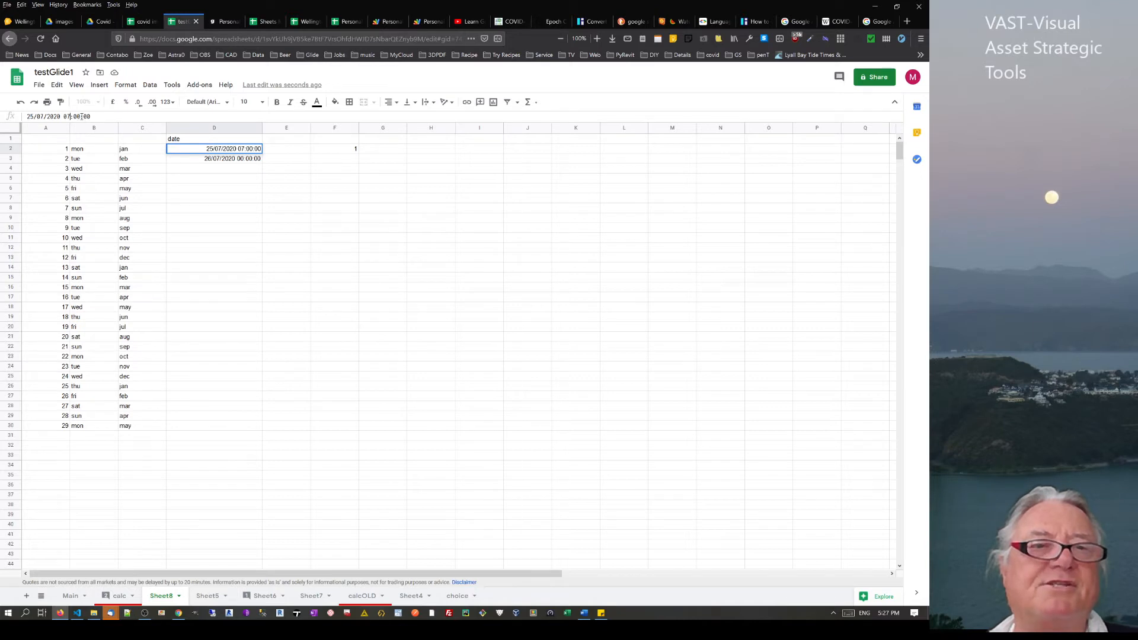
double_click(77, 117)
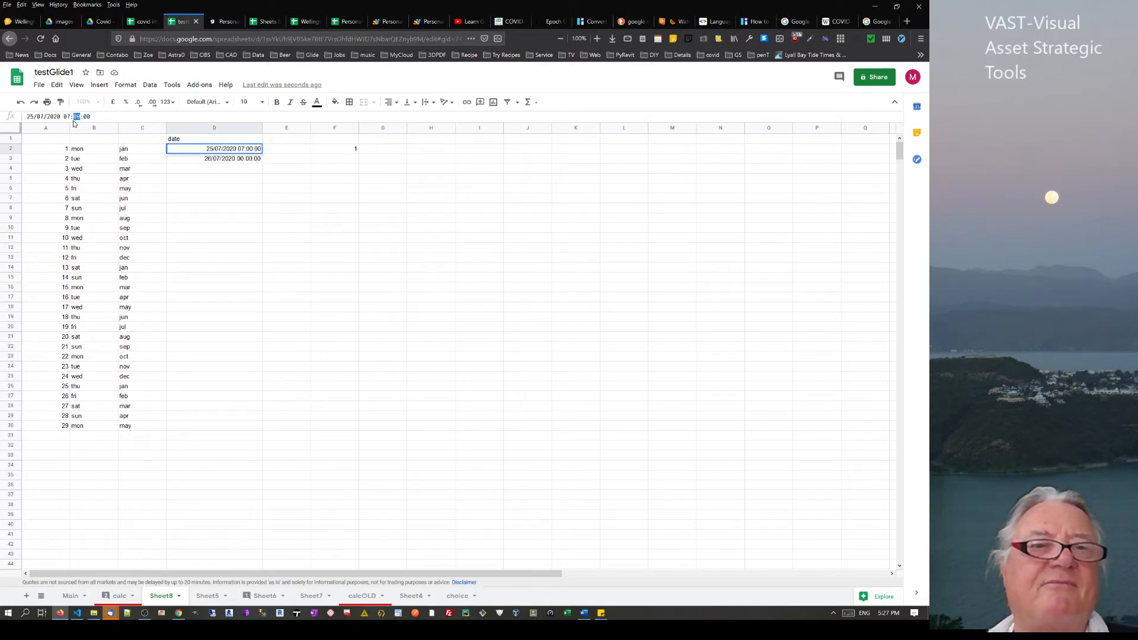
text(15)
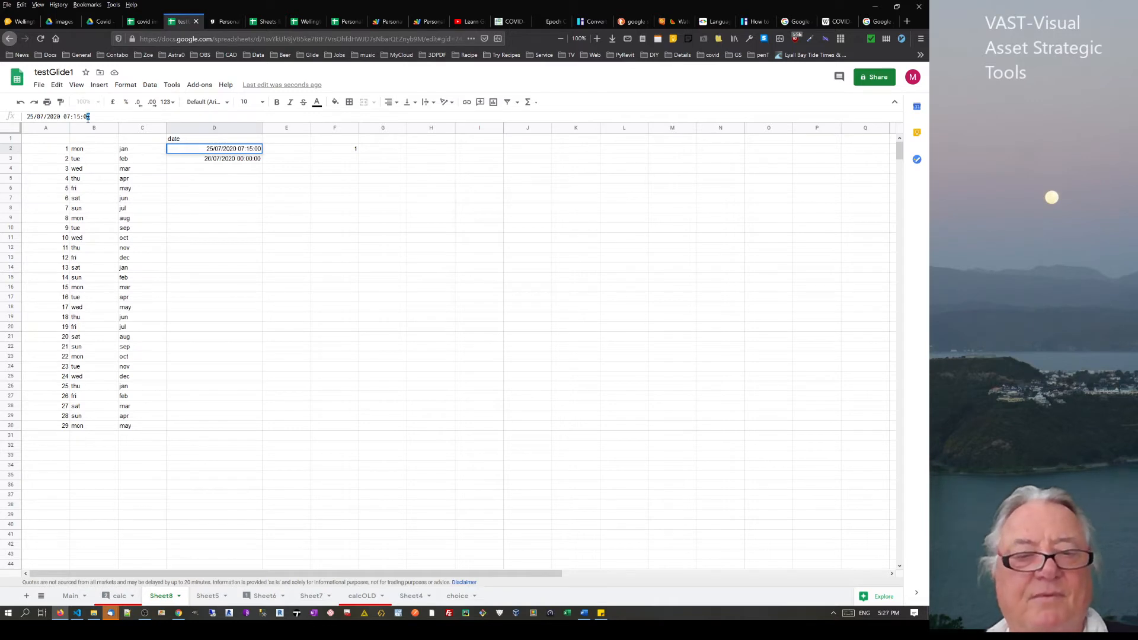
key(Return)
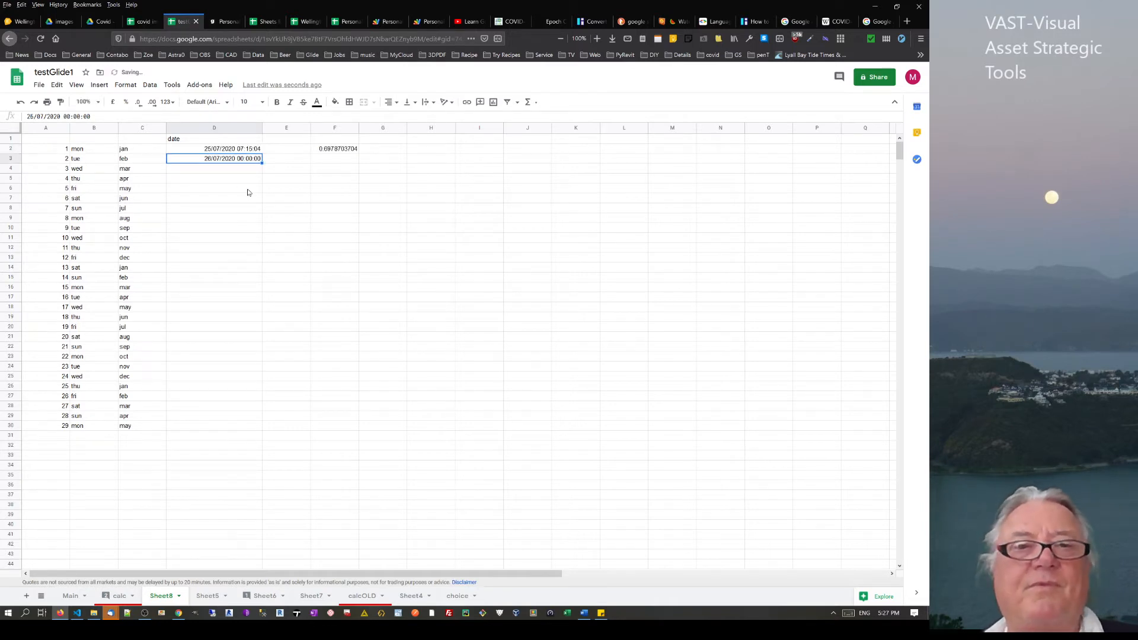
click(339, 151)
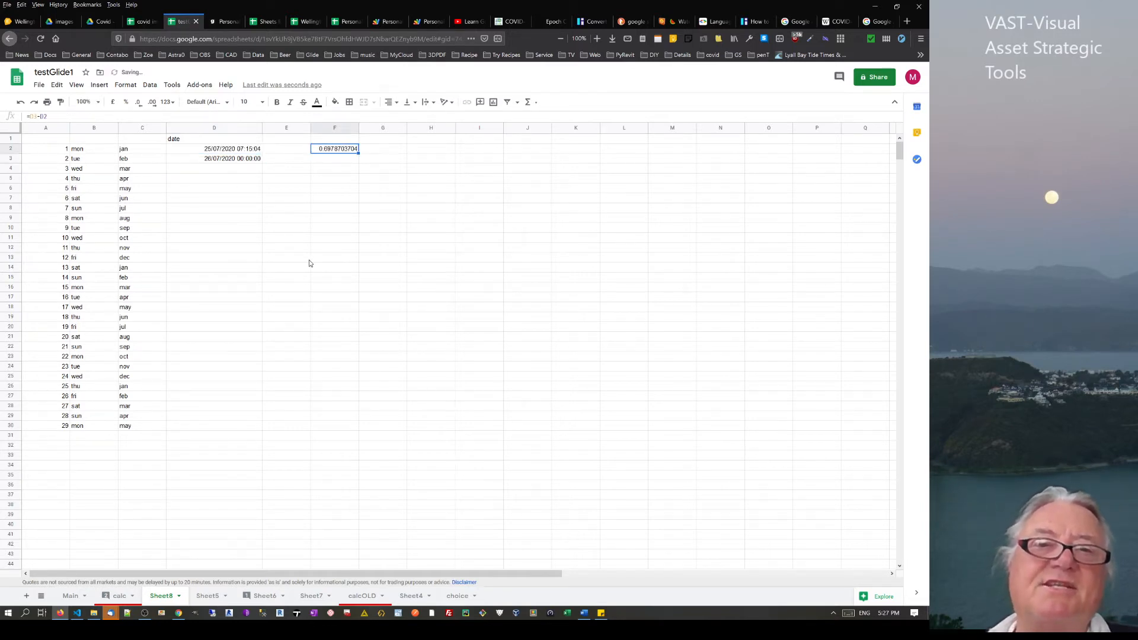
Enter =D2 in E2 and copy it down column E
click(289, 151)
text(=)
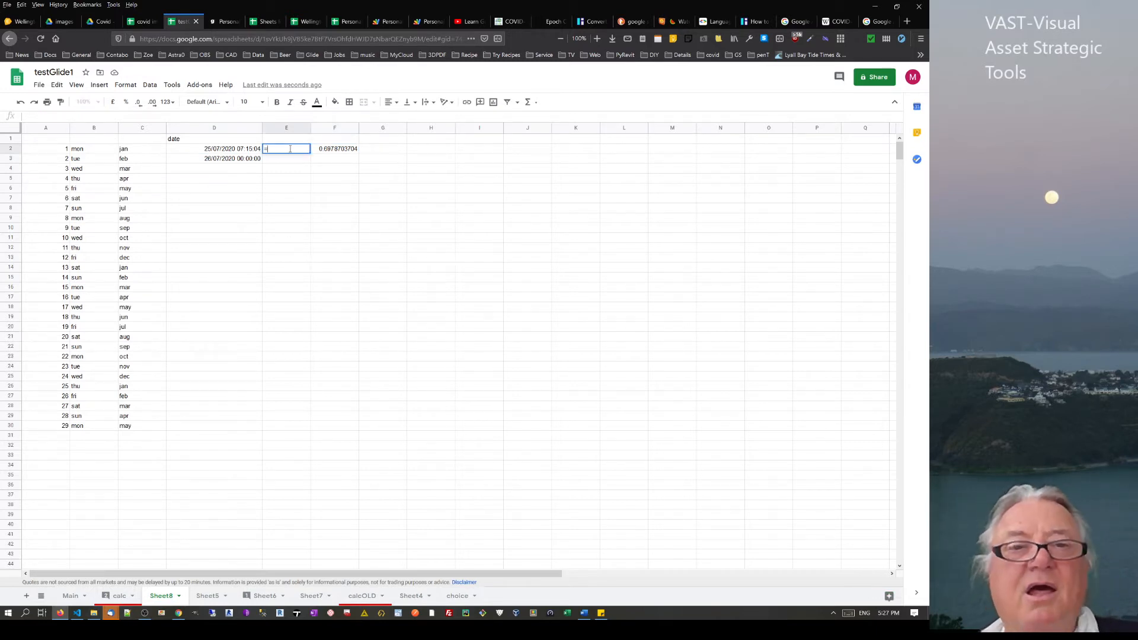
click(225, 153)
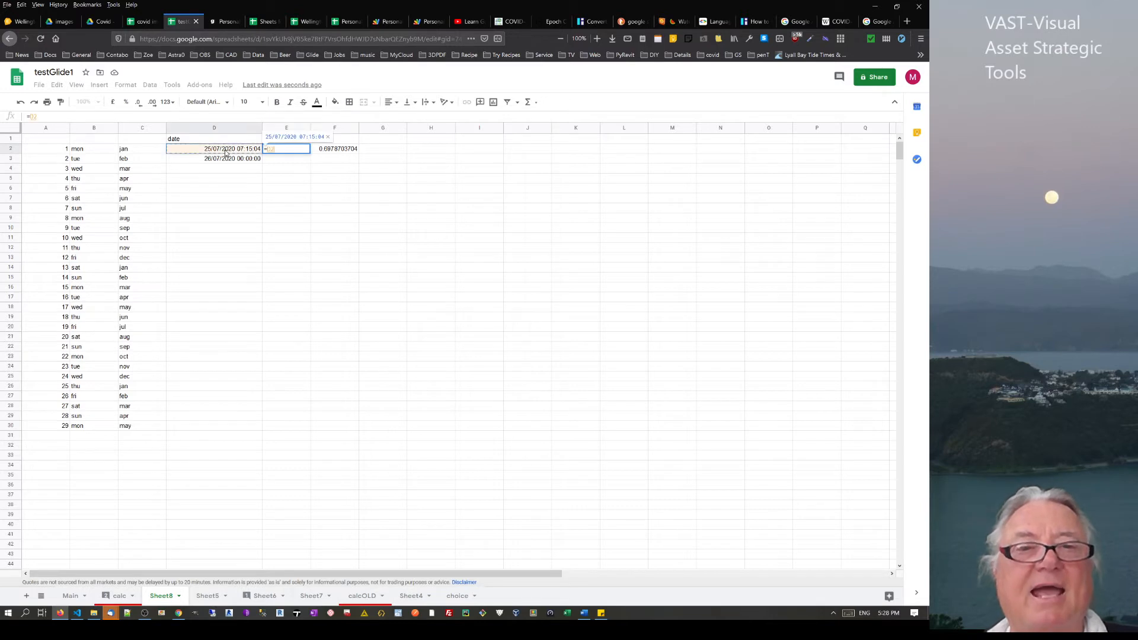
key(Return)
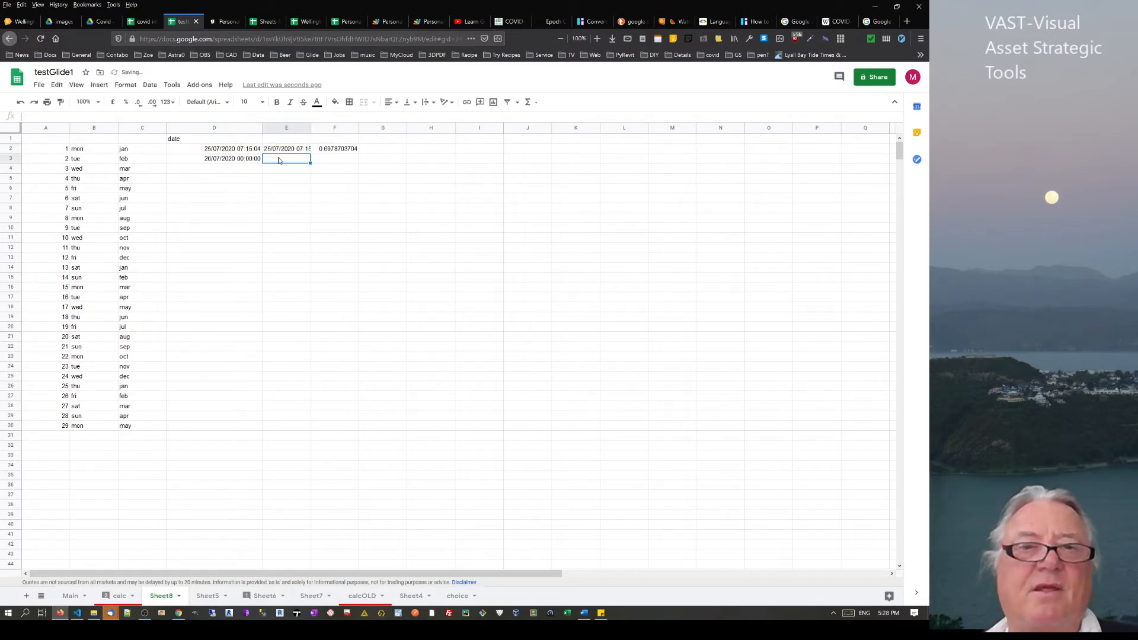
click(292, 152)
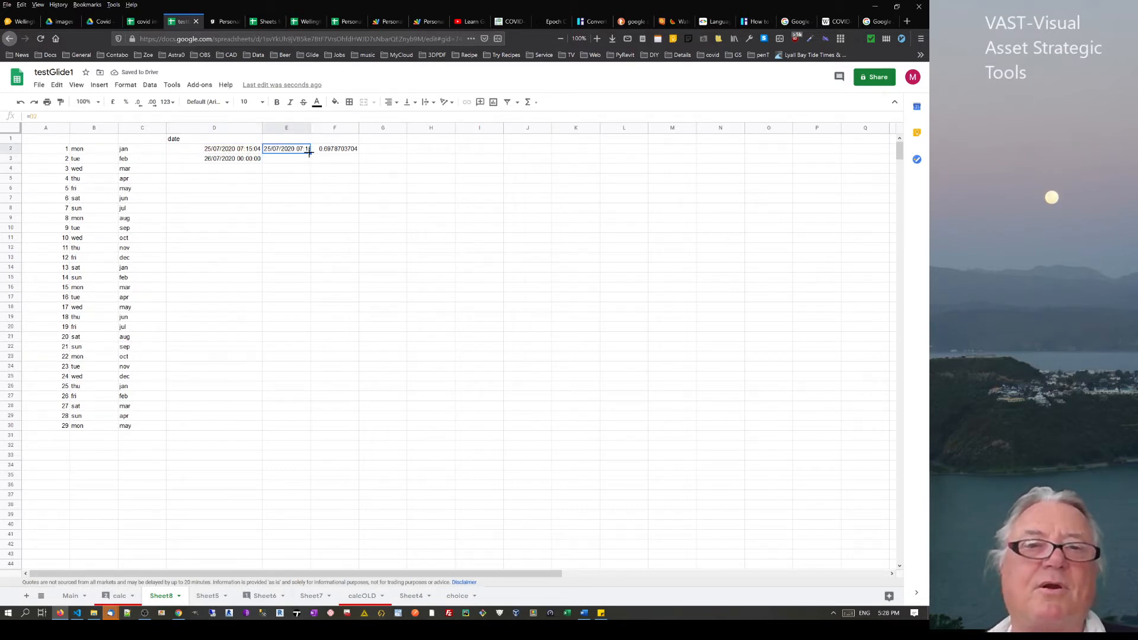
drag(309, 153, 265, 191)
Extend the D2:D3 date-time series and change D4's date to 28/07/2020
drag(240, 153, 262, 207)
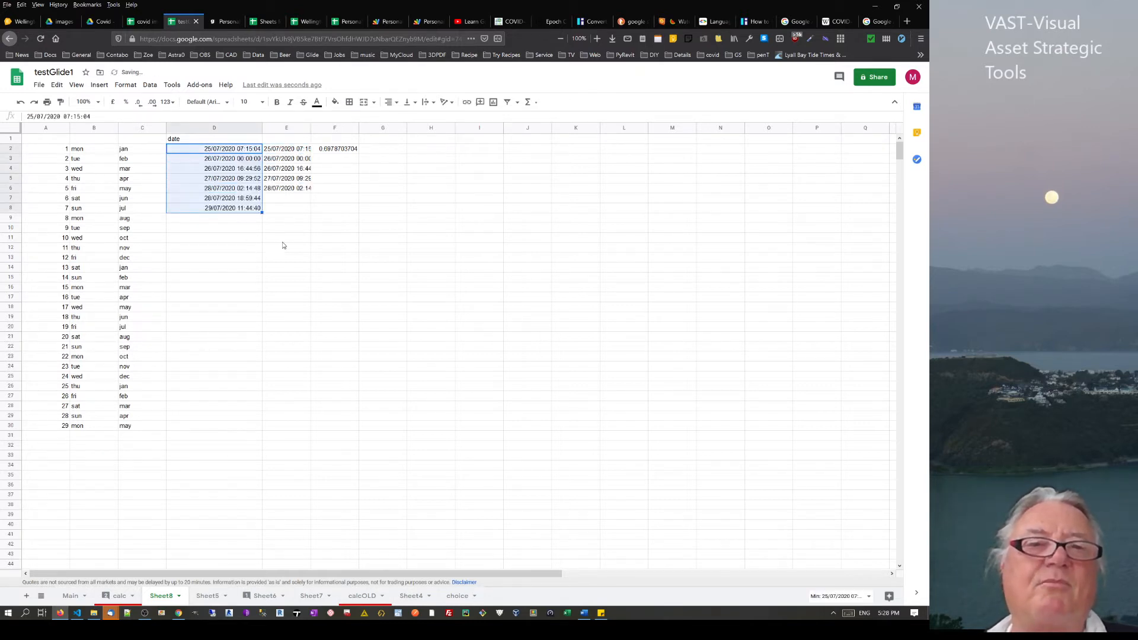
click(211, 169)
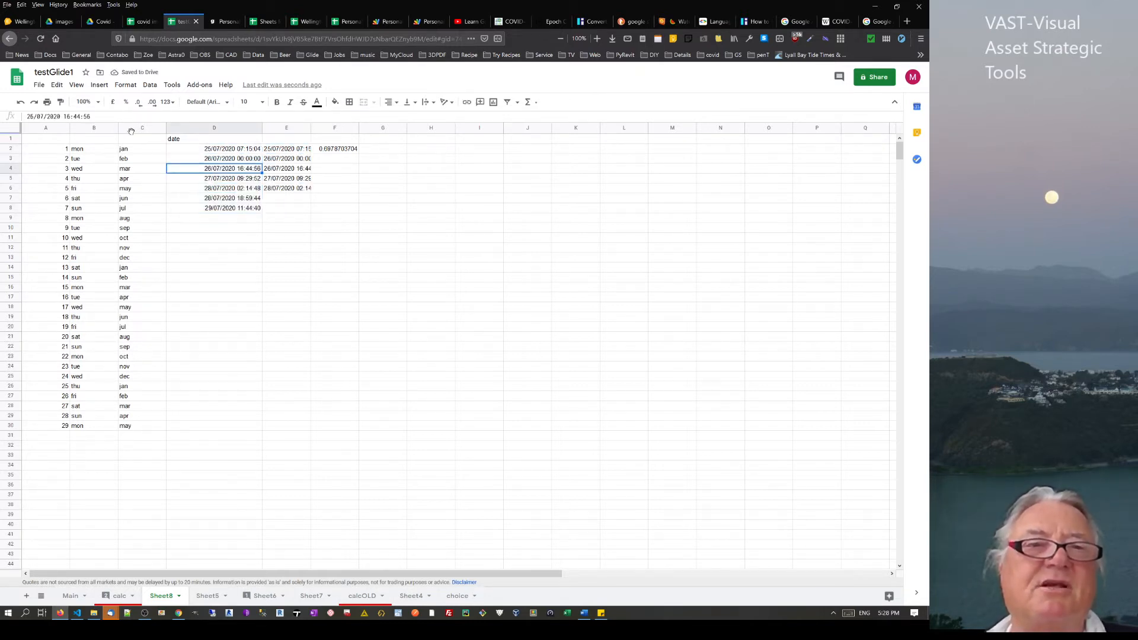
click(34, 116)
key(BackSpace)
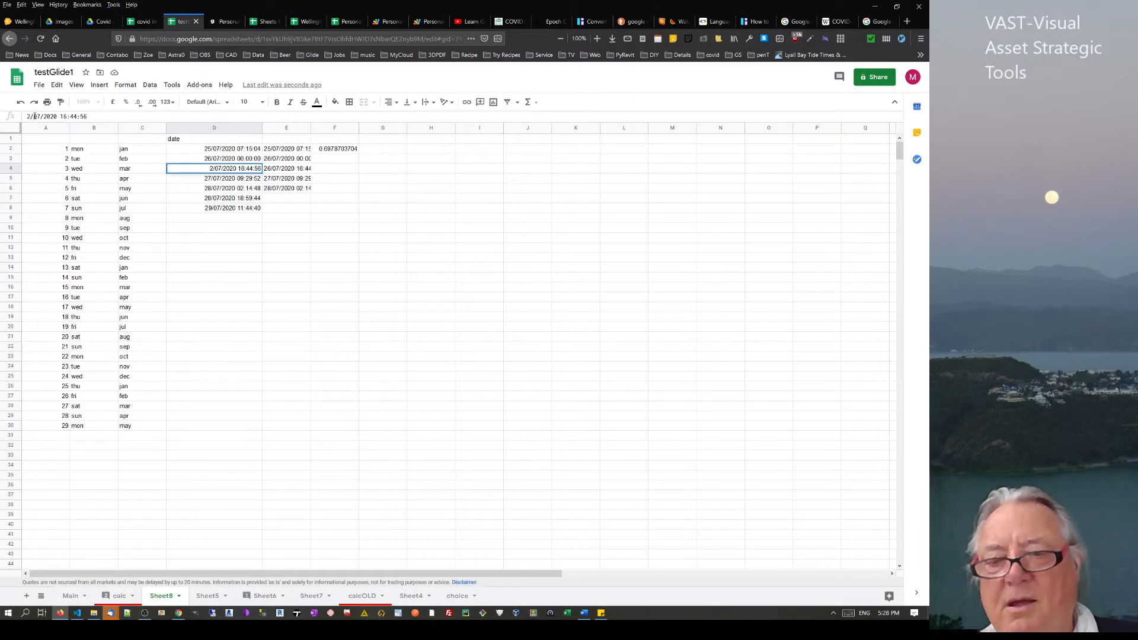
text(8)
key(Return)
Repeat the three date-times in D2:D4 down column D to row 30
click(239, 151)
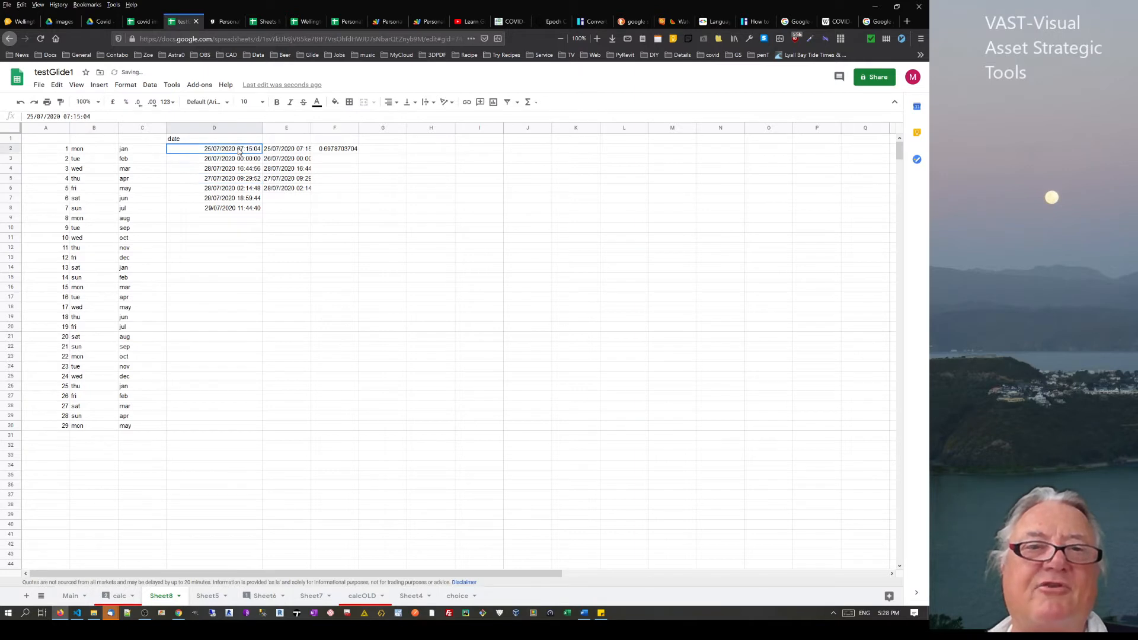
drag(239, 150, 255, 238)
click(272, 294)
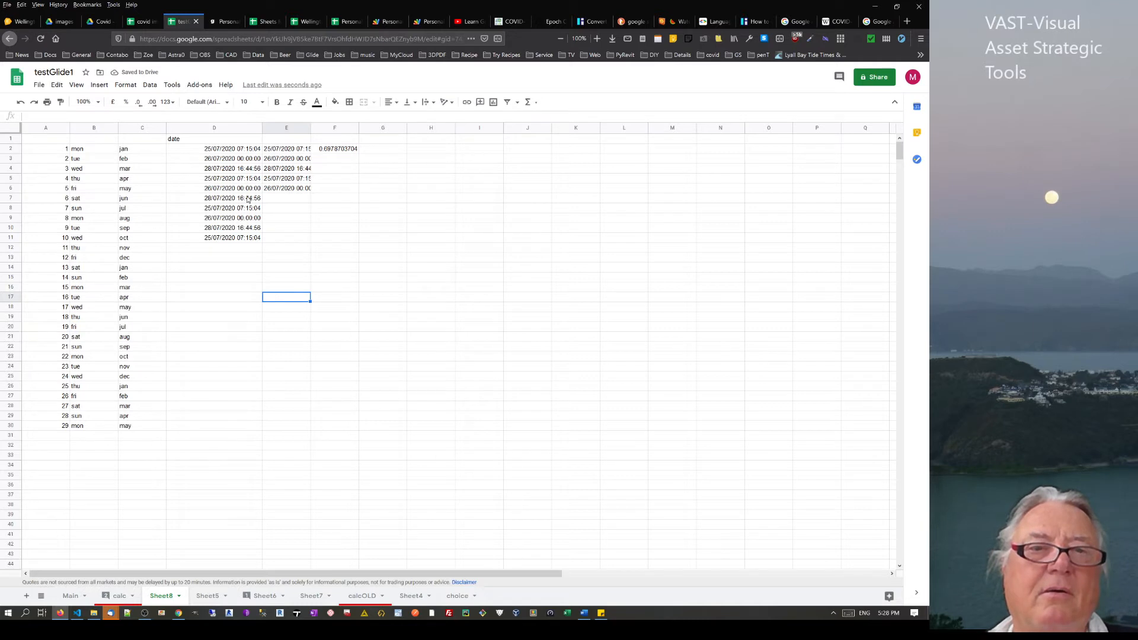
drag(240, 179, 231, 242)
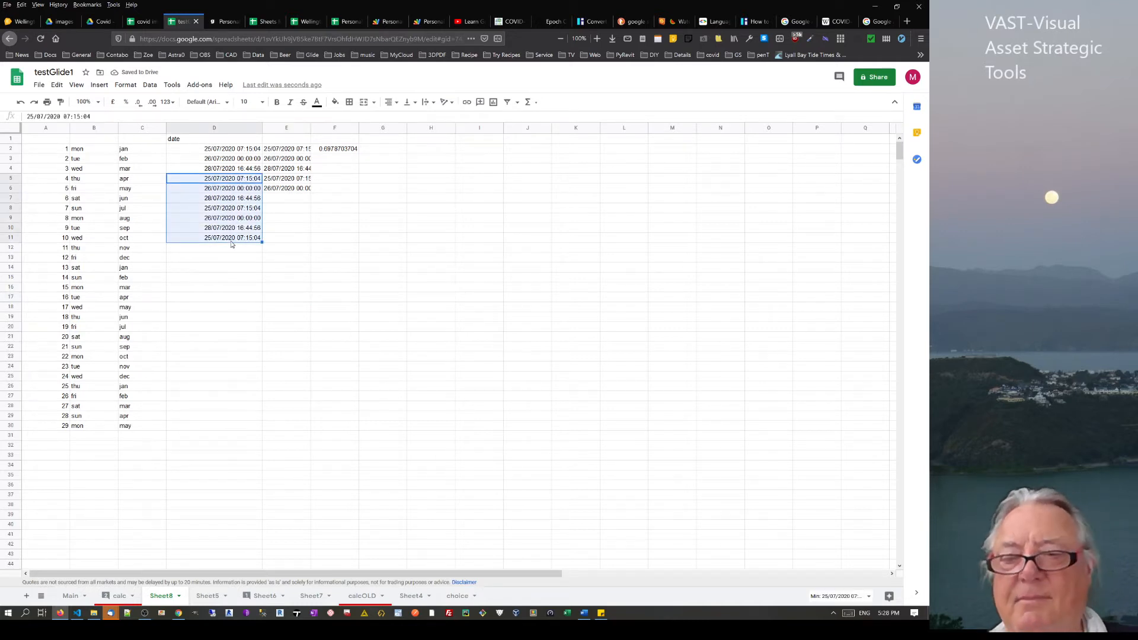
key(Delete)
drag(243, 149, 239, 170)
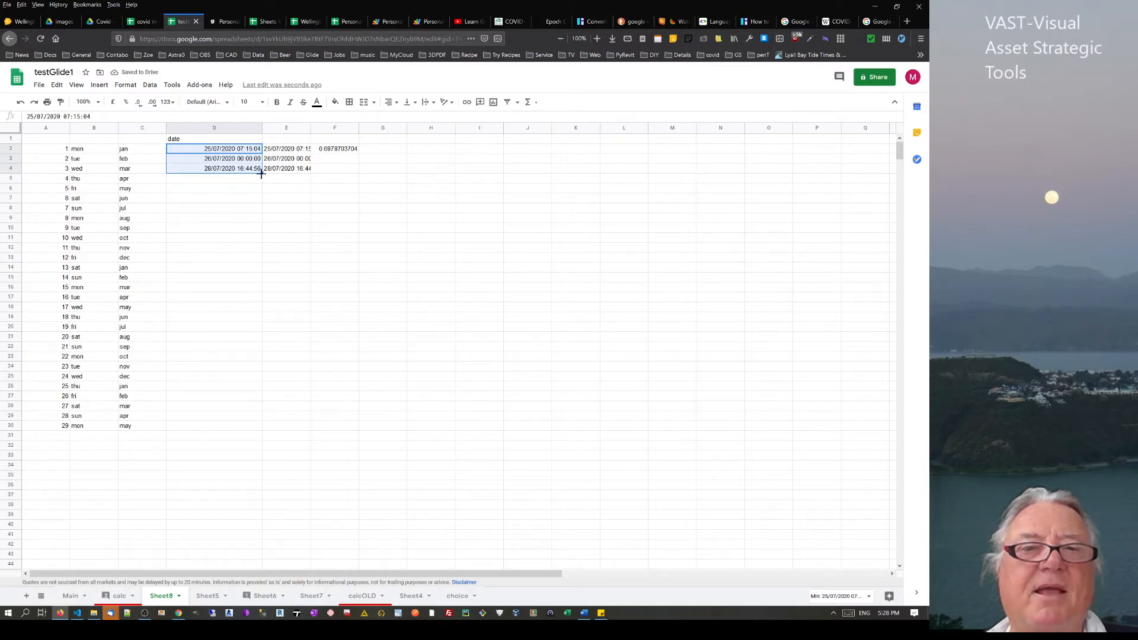
double_click(262, 172)
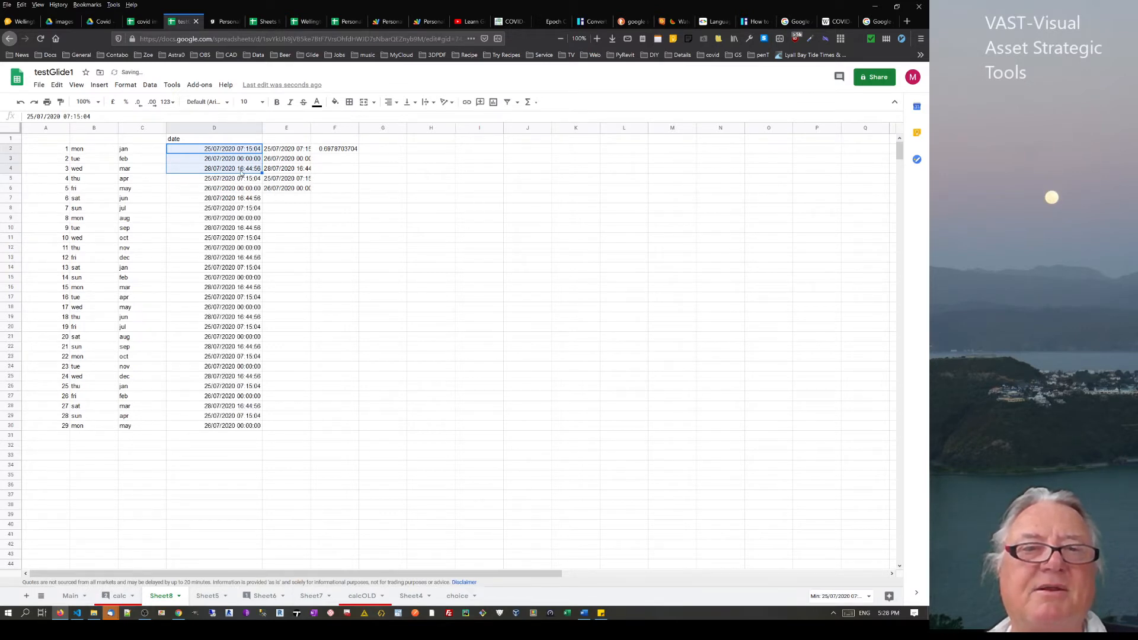
click(247, 183)
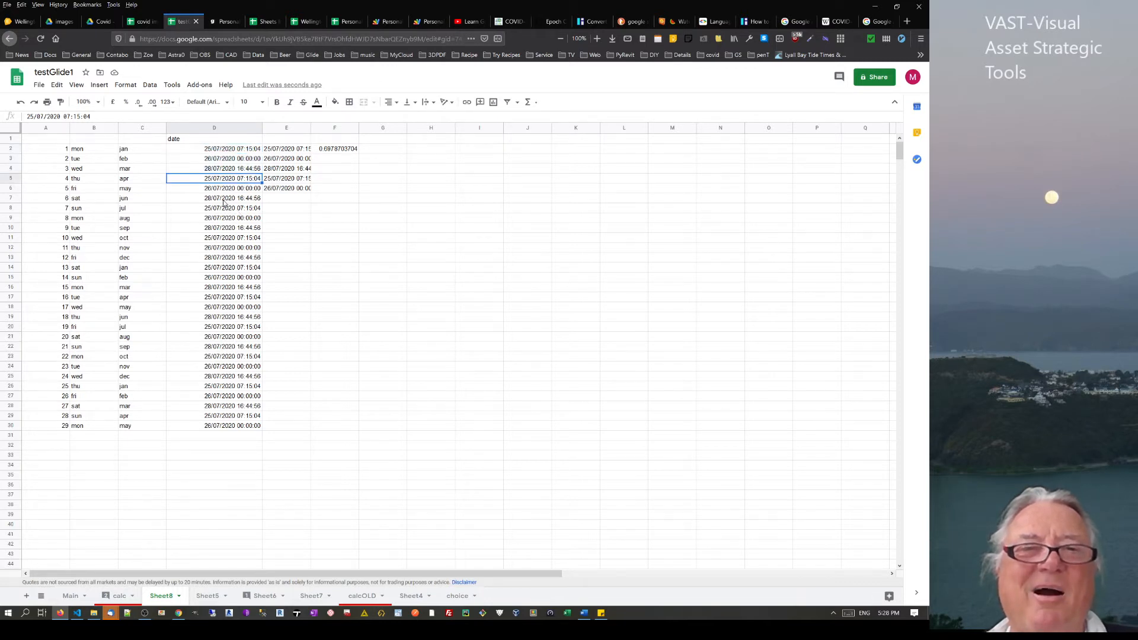
click(273, 217)
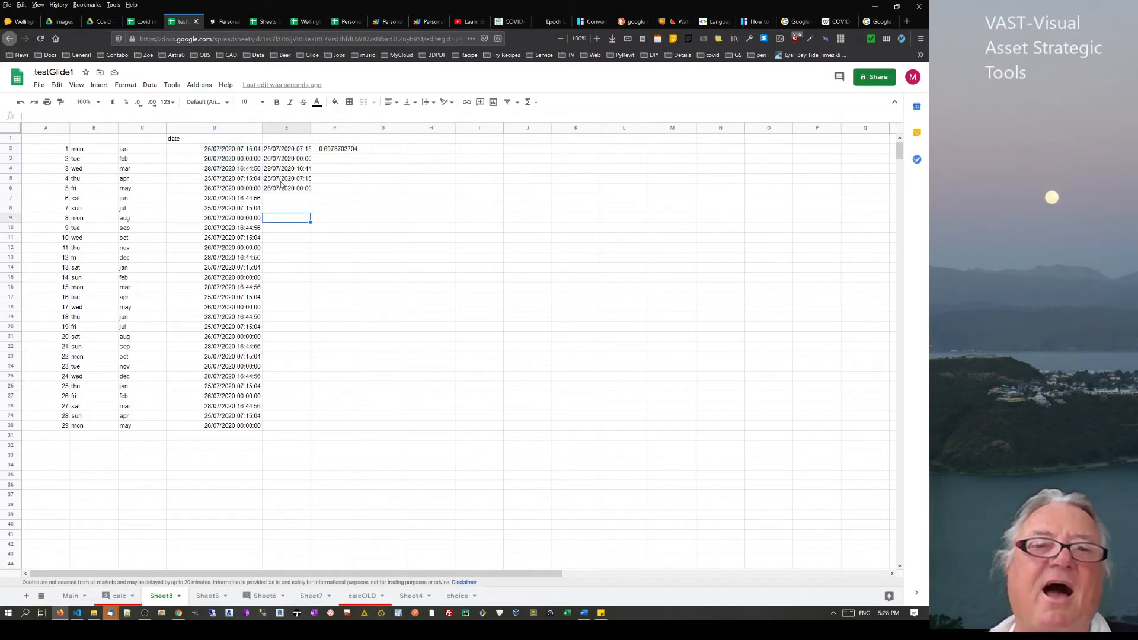
drag(296, 151, 306, 260)
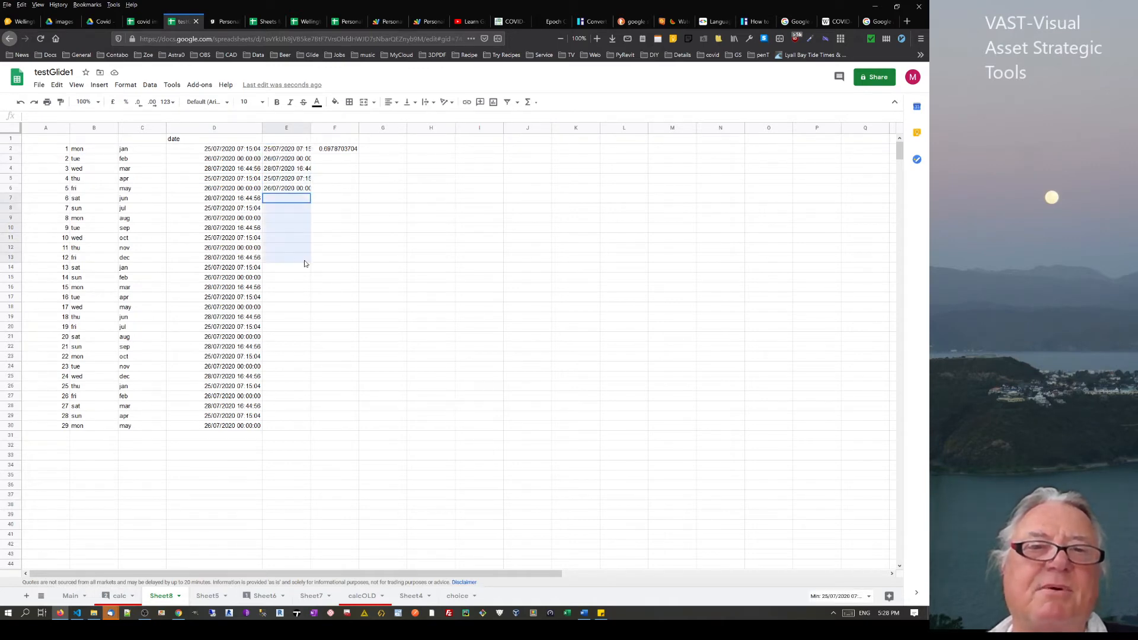
Format column D as Date, hiding the times
click(206, 129)
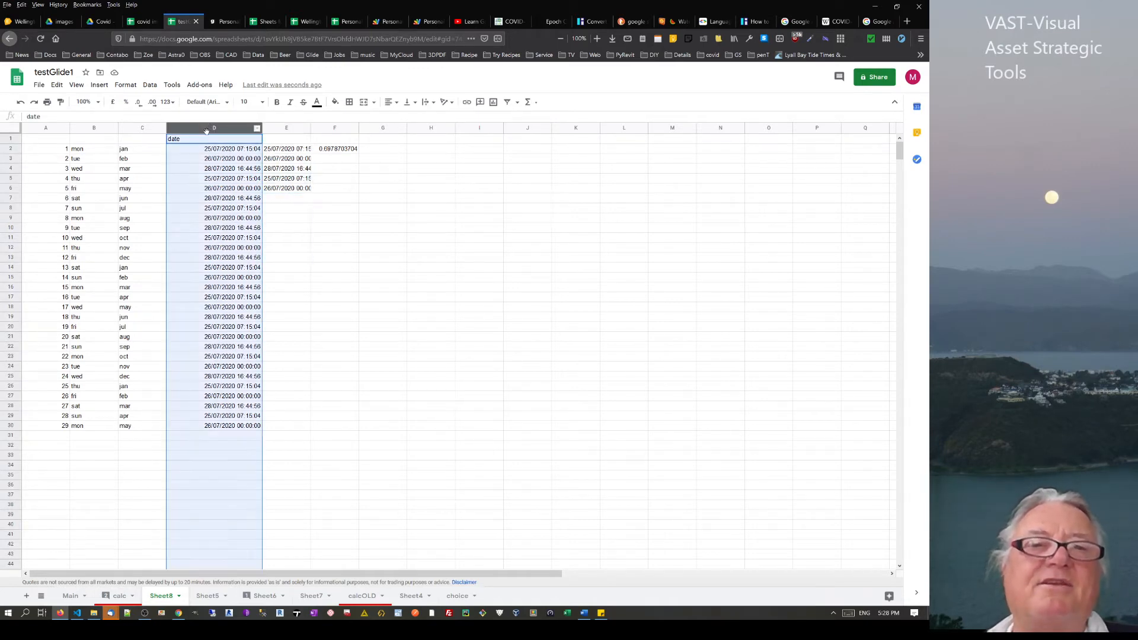
click(130, 86)
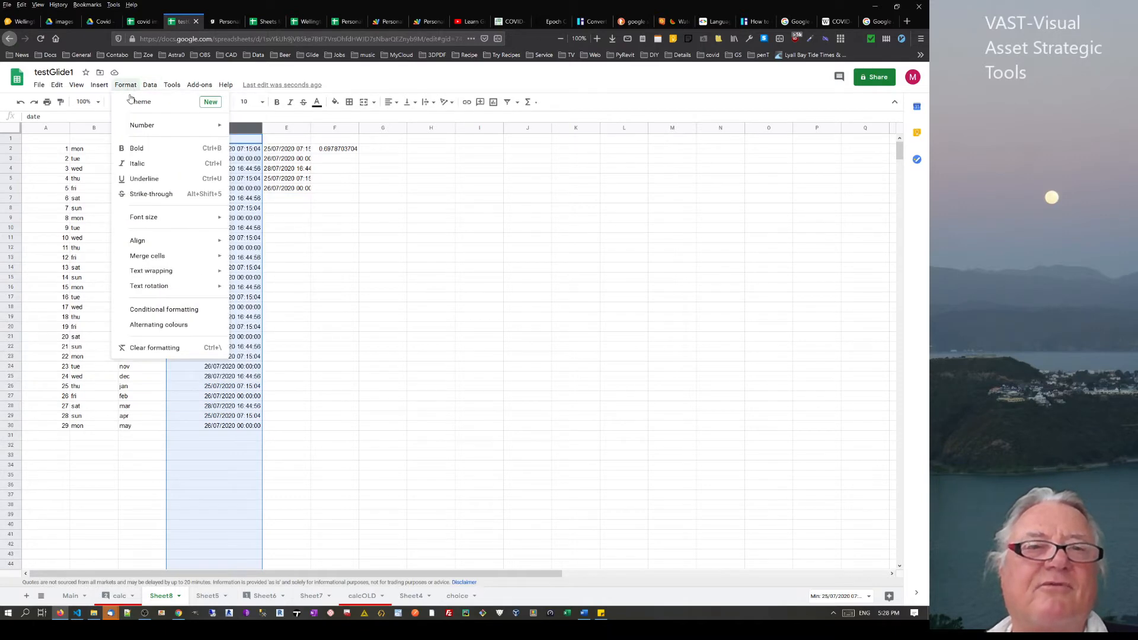
mouse_move(131, 127)
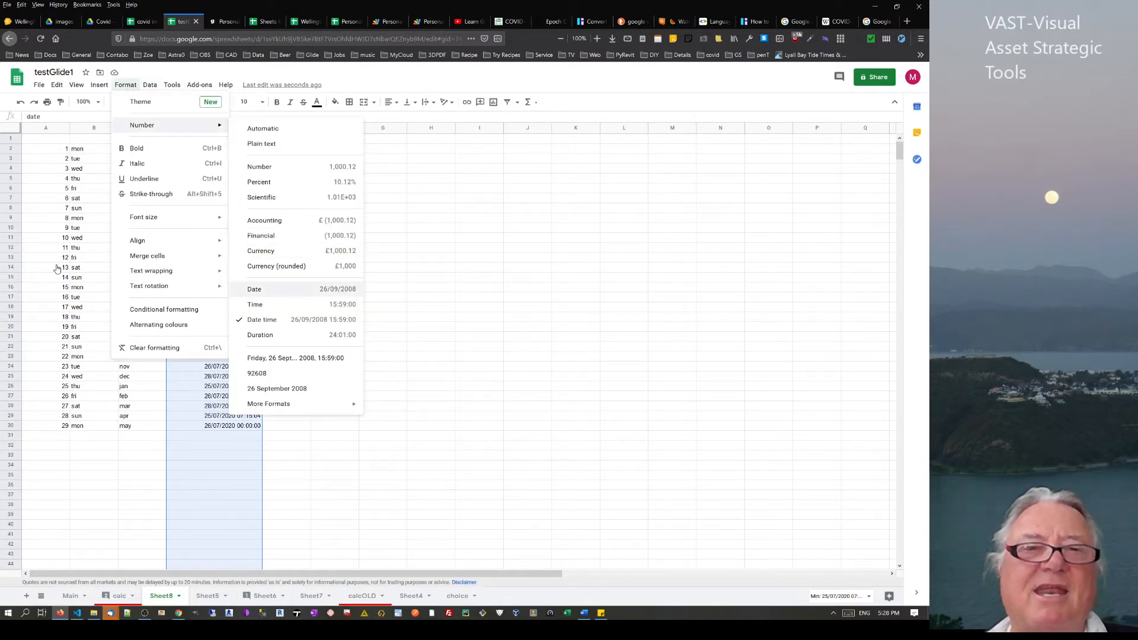
click(253, 290)
Clear the repeated dates below row 4 and refill the D2:D4 pattern to row 11
drag(235, 178, 219, 433)
key(Delete)
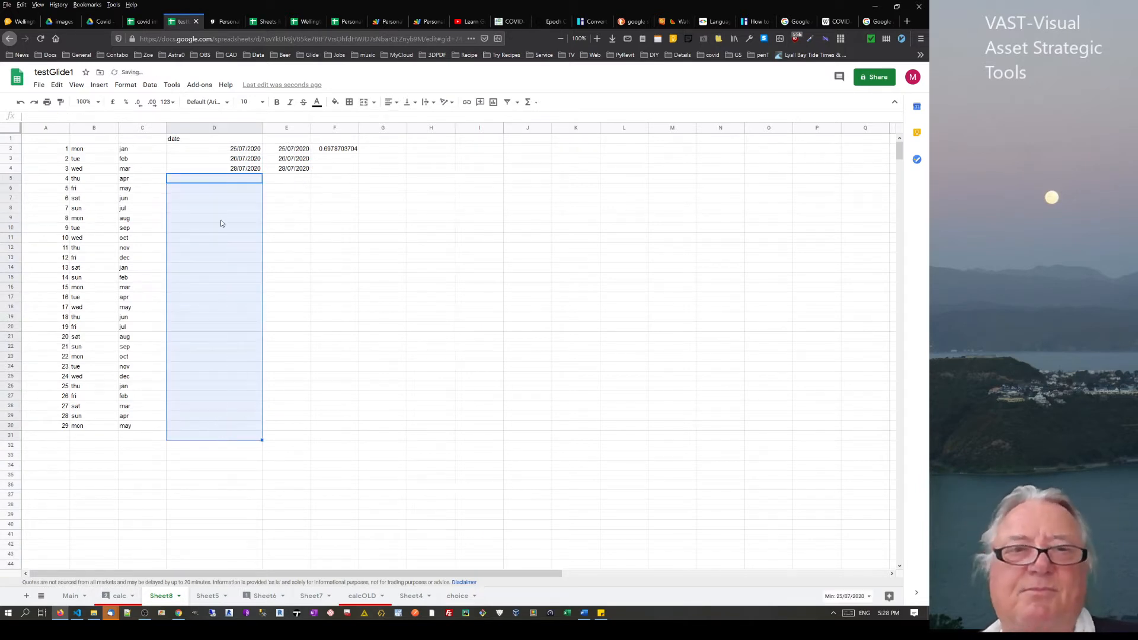
drag(244, 152, 250, 243)
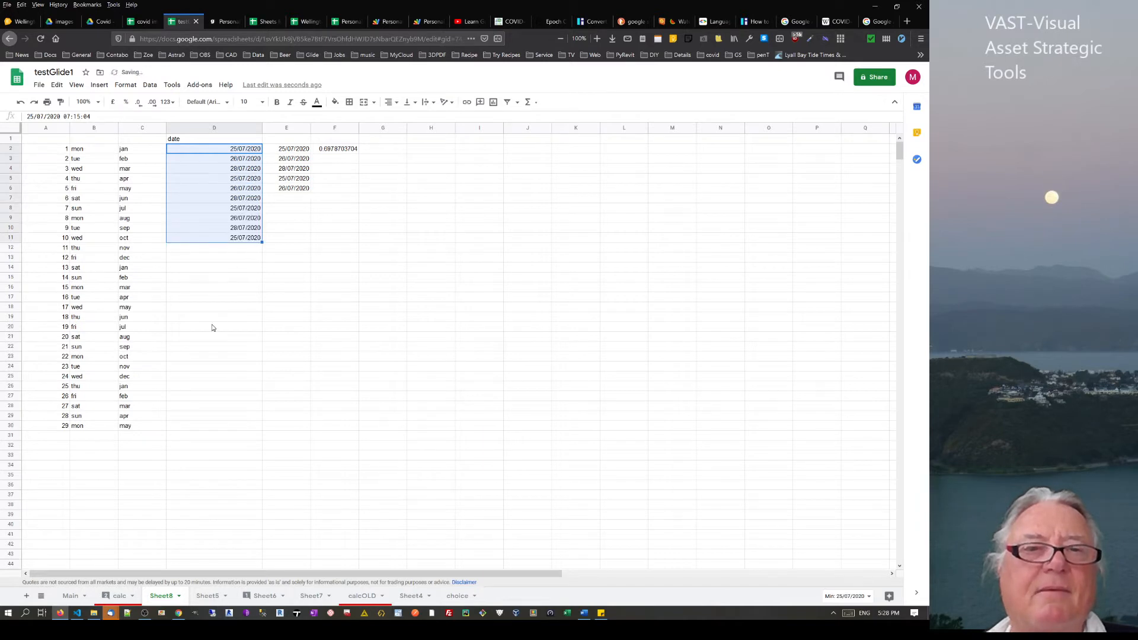
click(233, 278)
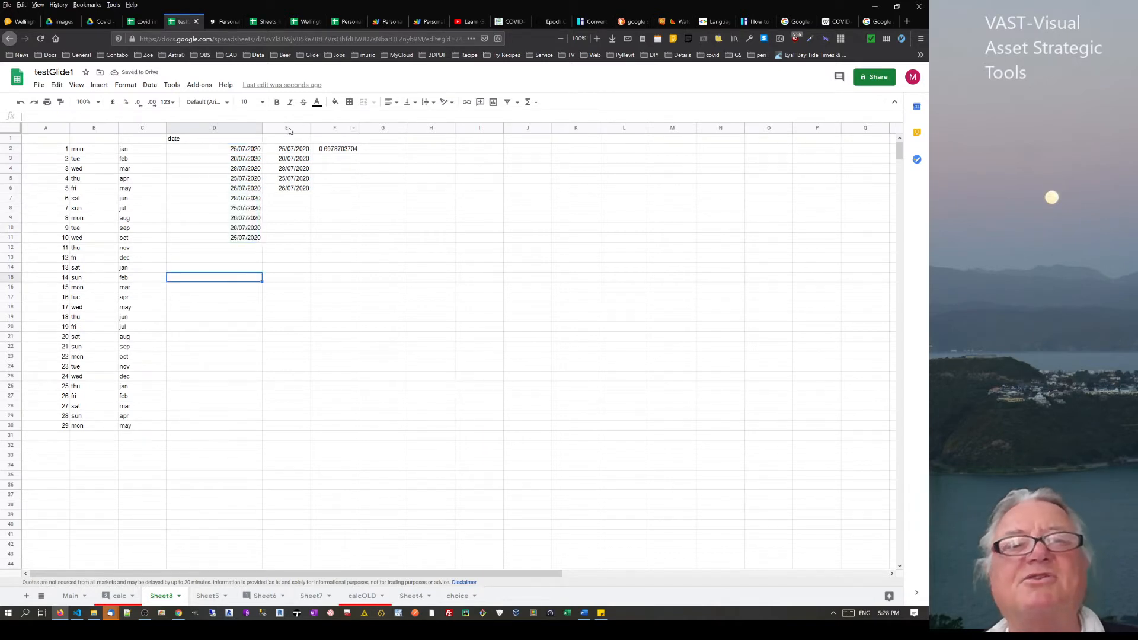
Switch column D back to the Date time format, showing 25/07/2020 07:15:04
click(230, 128)
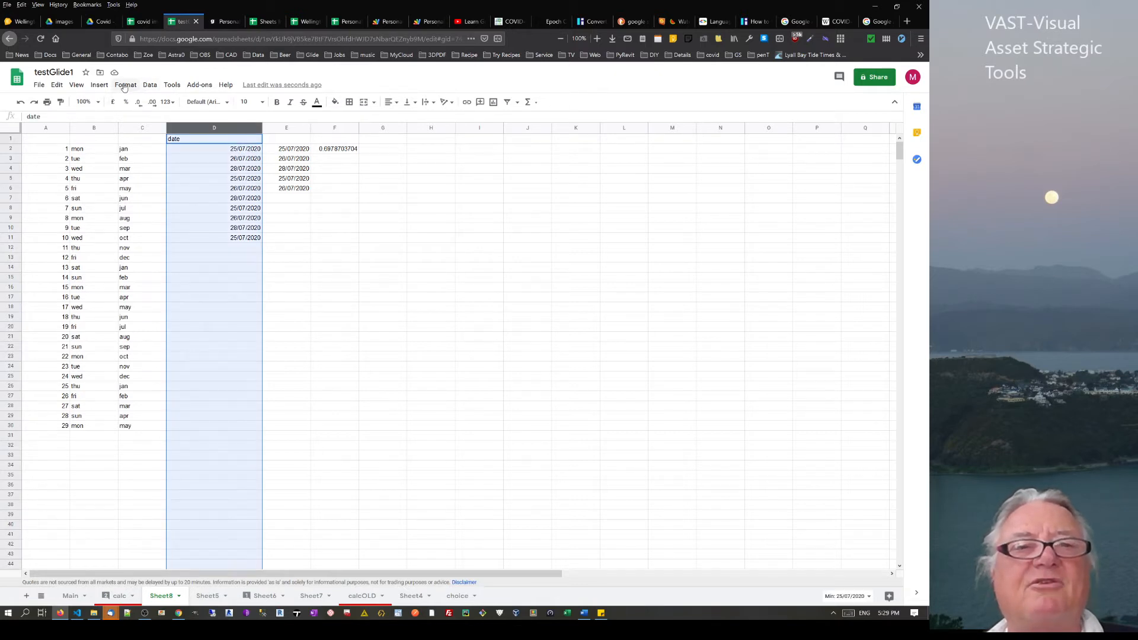
click(124, 87)
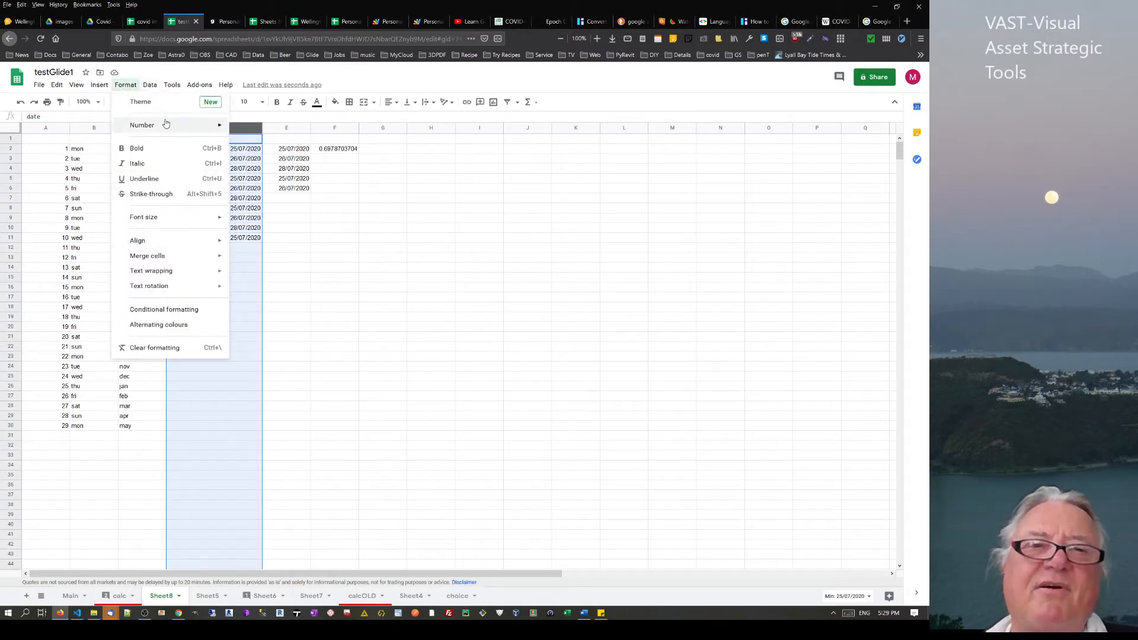
mouse_move(166, 124)
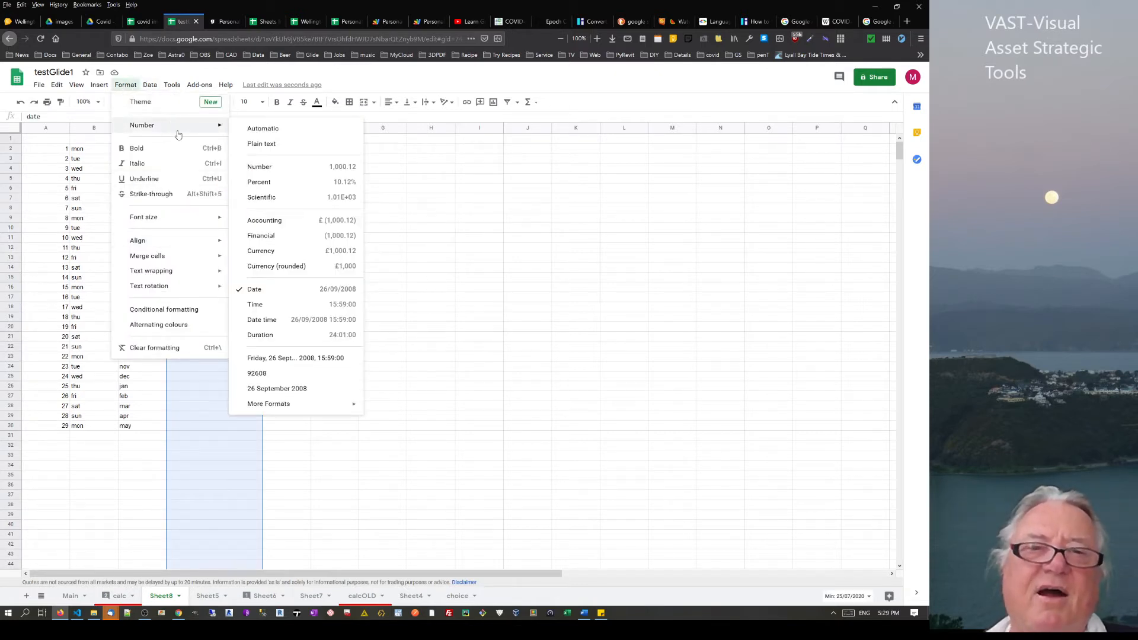
click(261, 321)
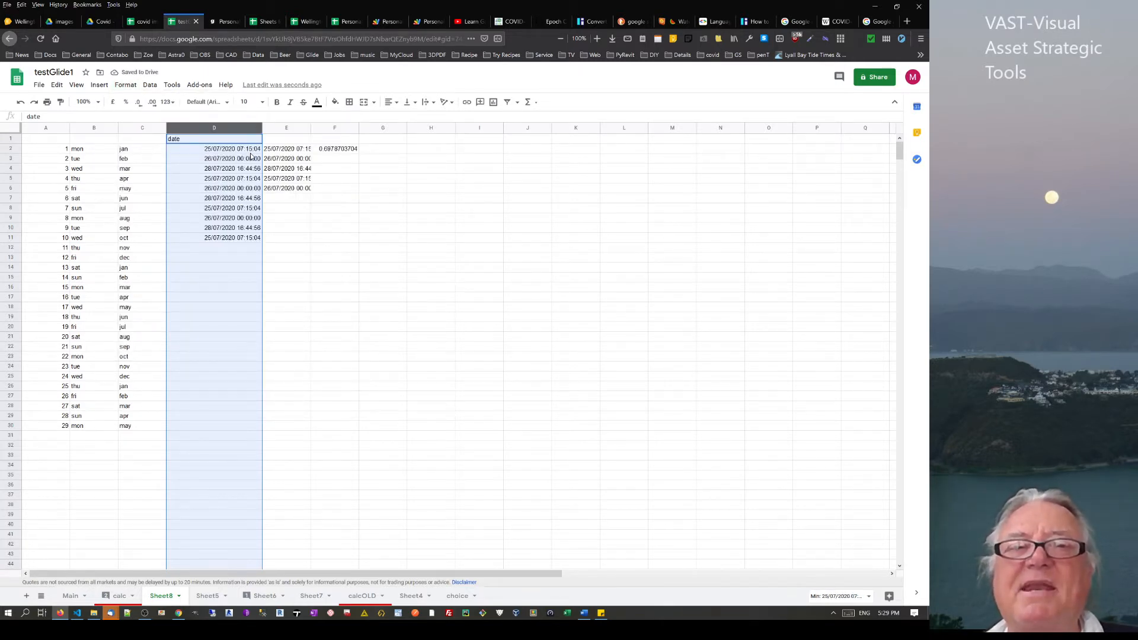
click(285, 153)
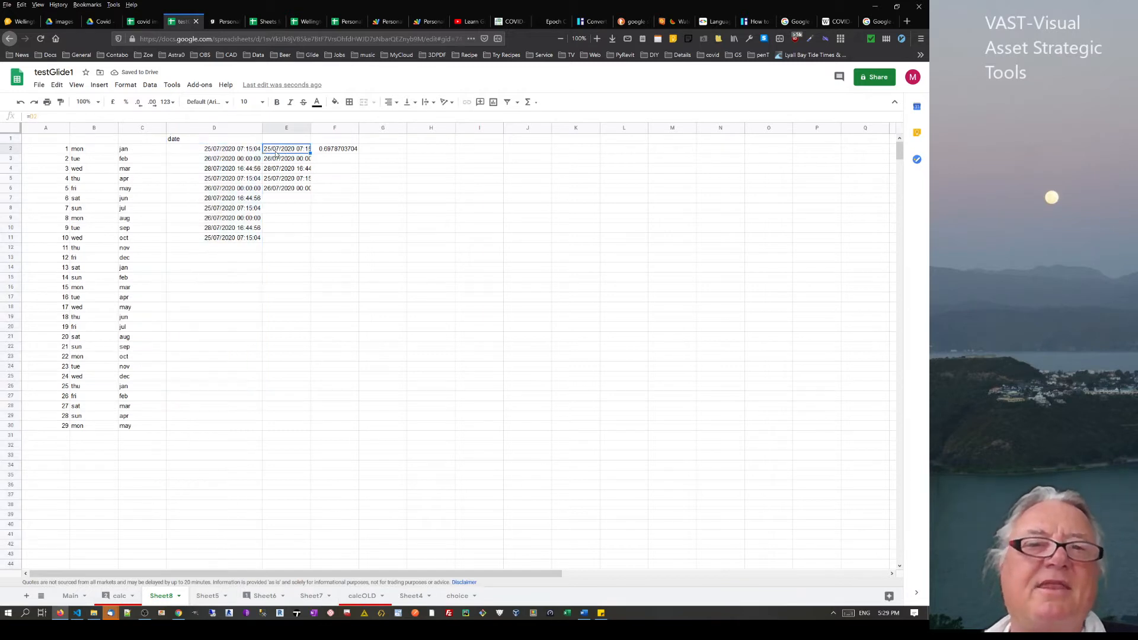
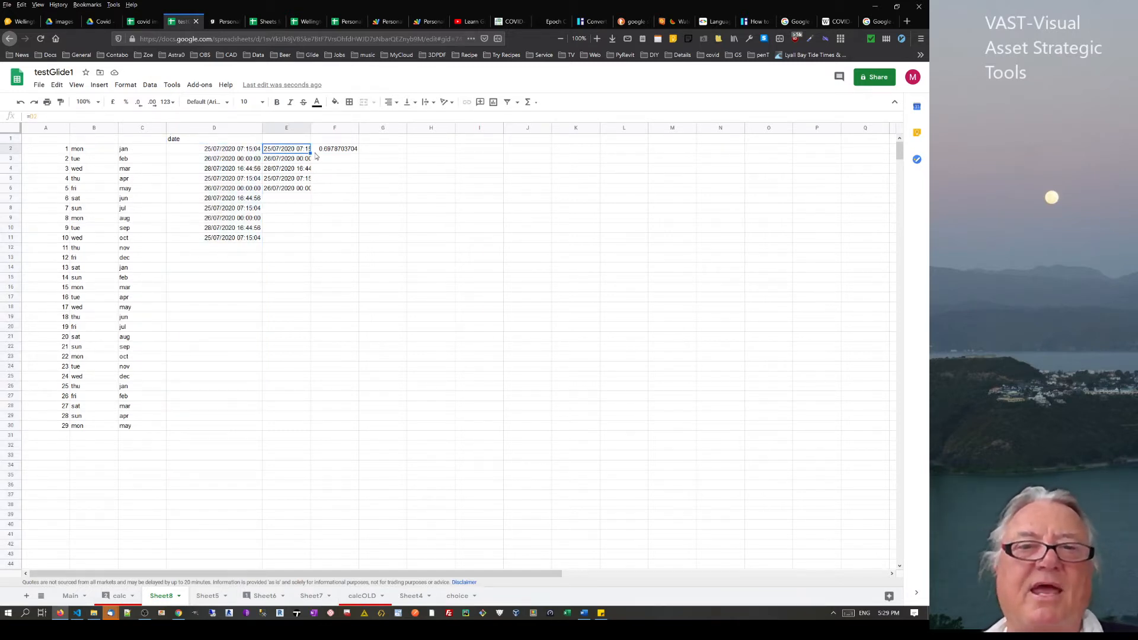
Fill E2's date formula down to E11 and format column E as Number, e.g. 44,037.30
drag(301, 227, 300, 238)
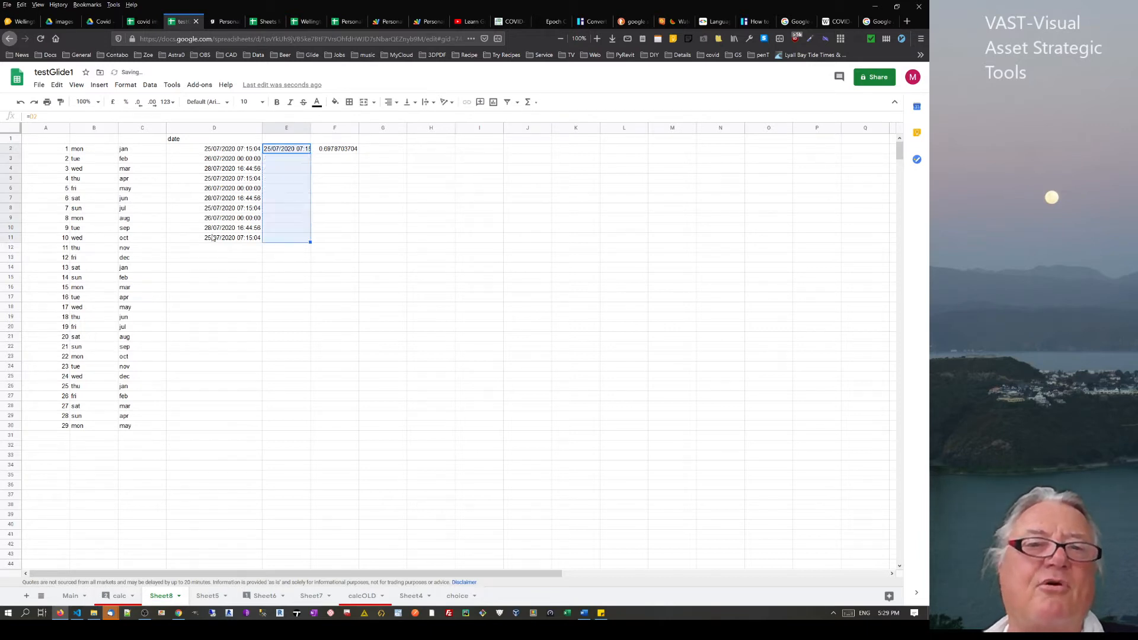
click(286, 128)
click(126, 84)
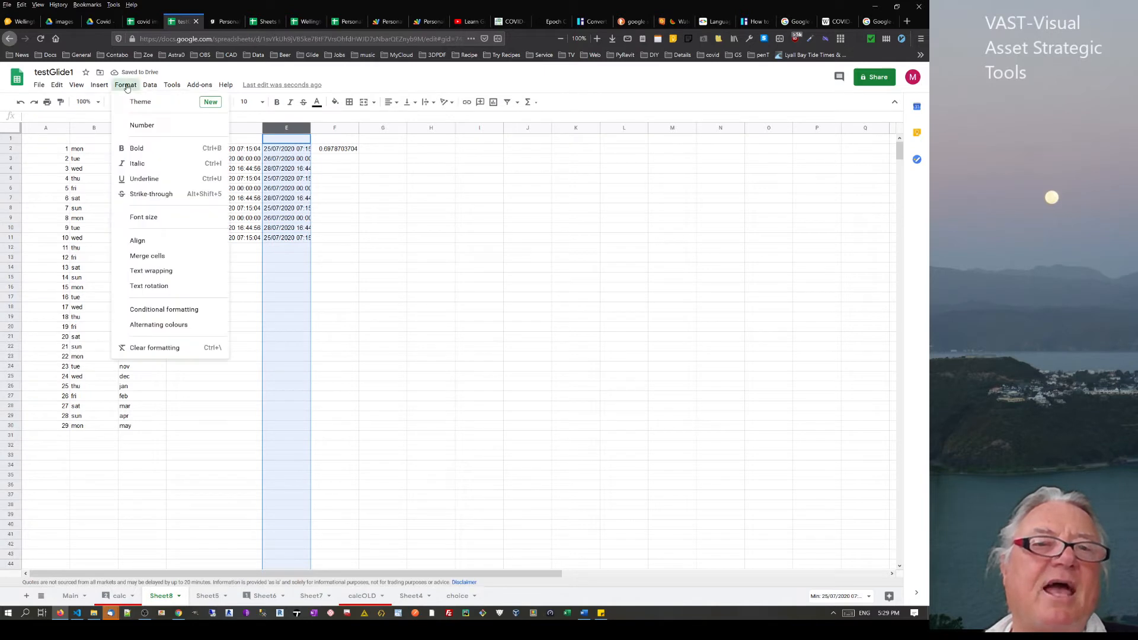
mouse_move(145, 129)
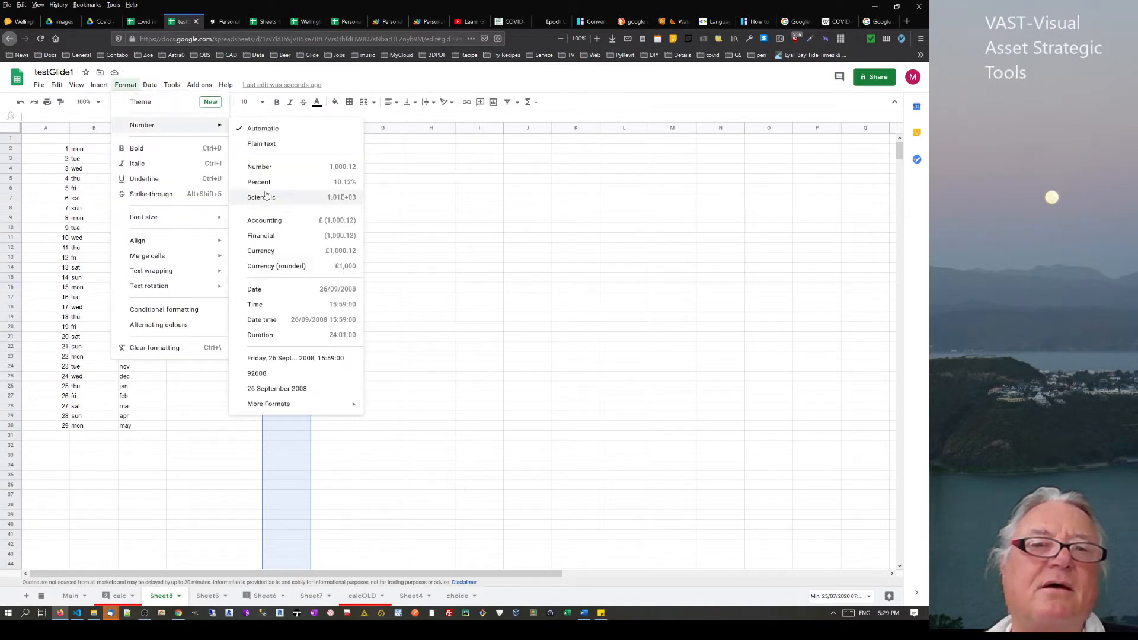
click(279, 168)
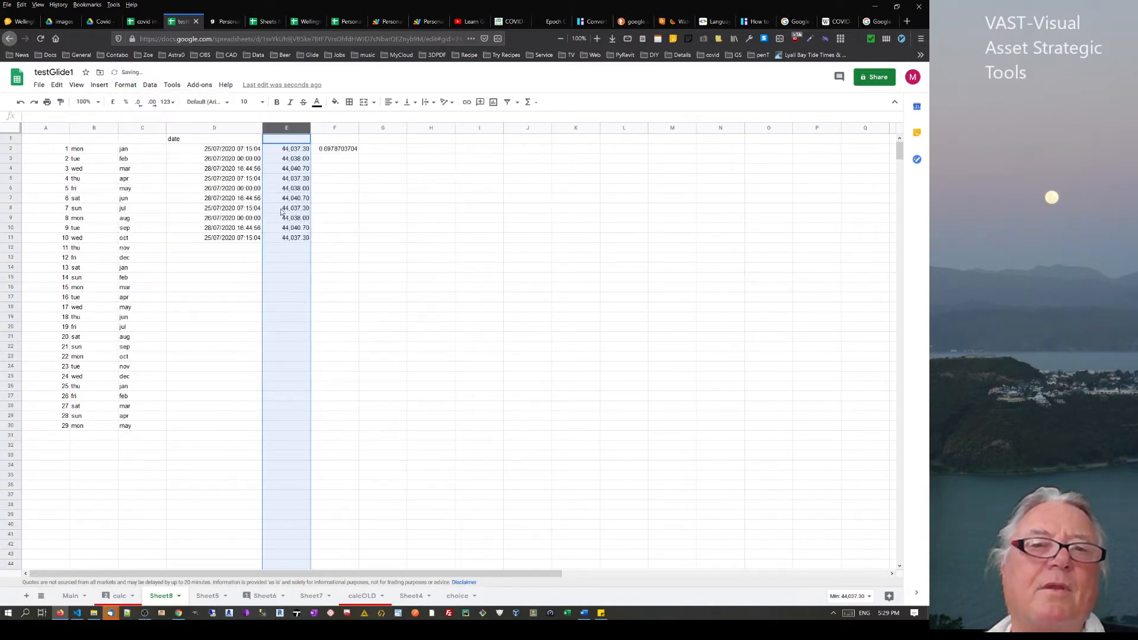
Check the formulas and values in E5, D2 and E2
click(289, 182)
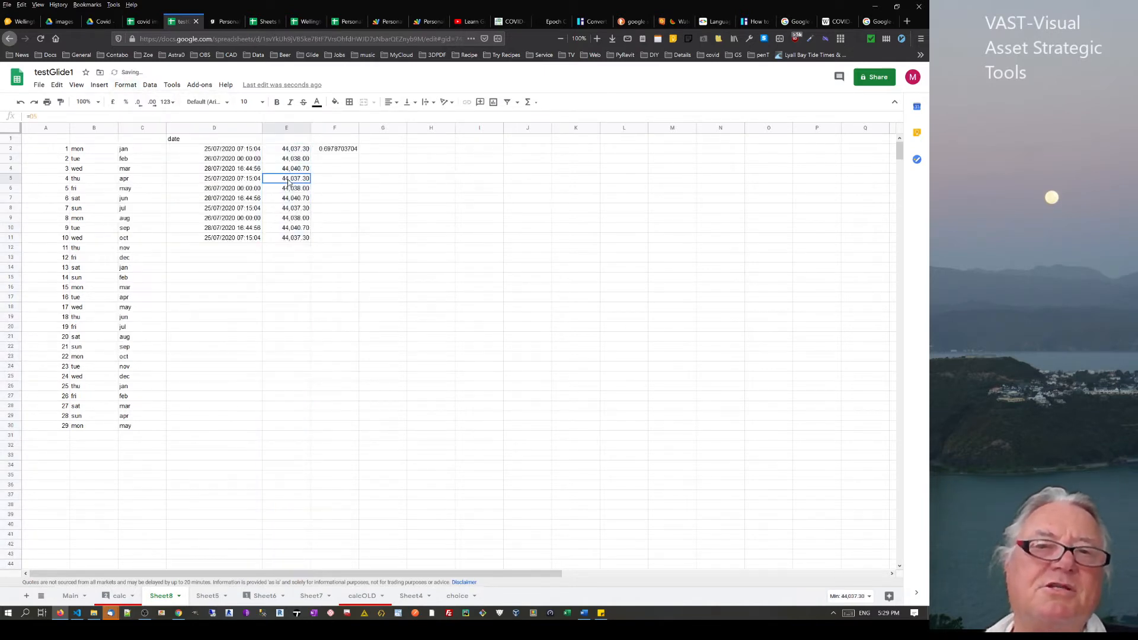
click(236, 152)
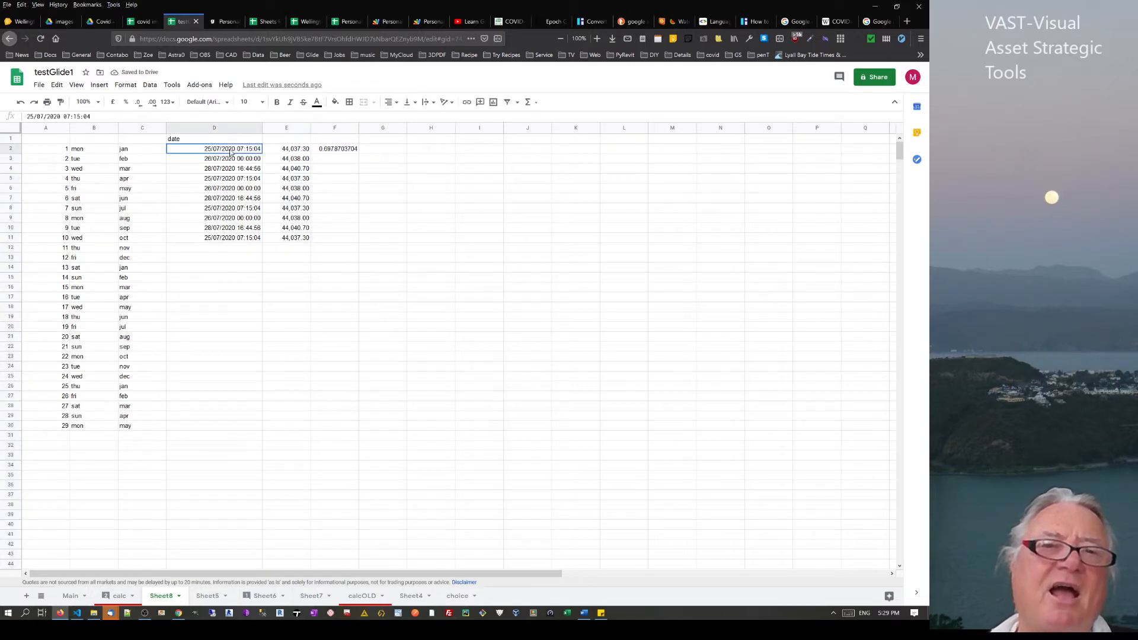
click(290, 151)
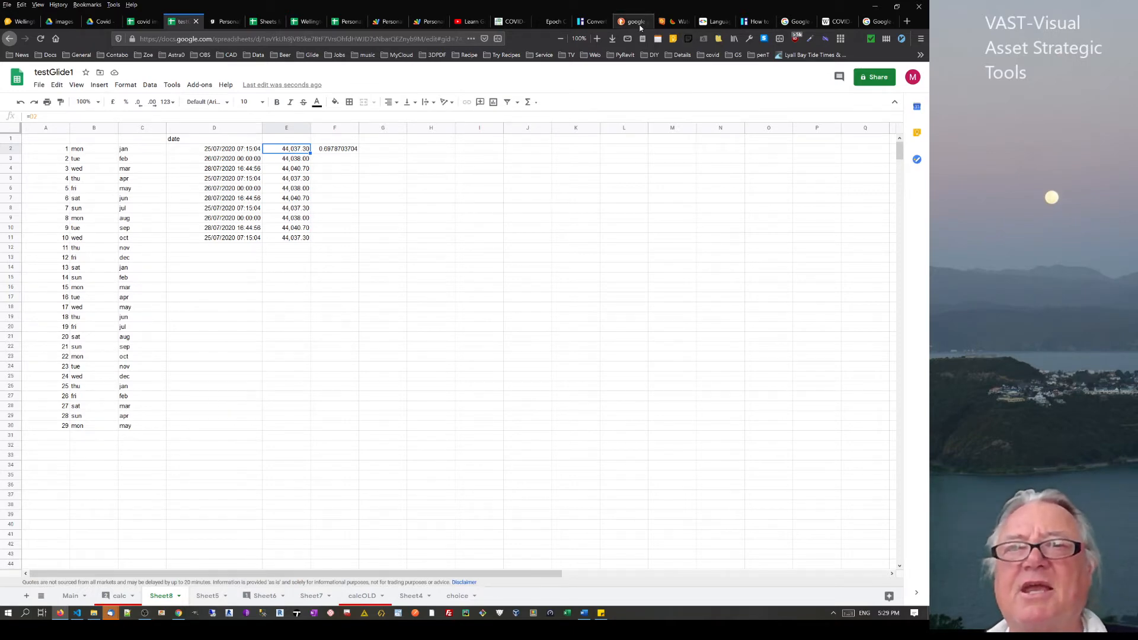
click(568, 22)
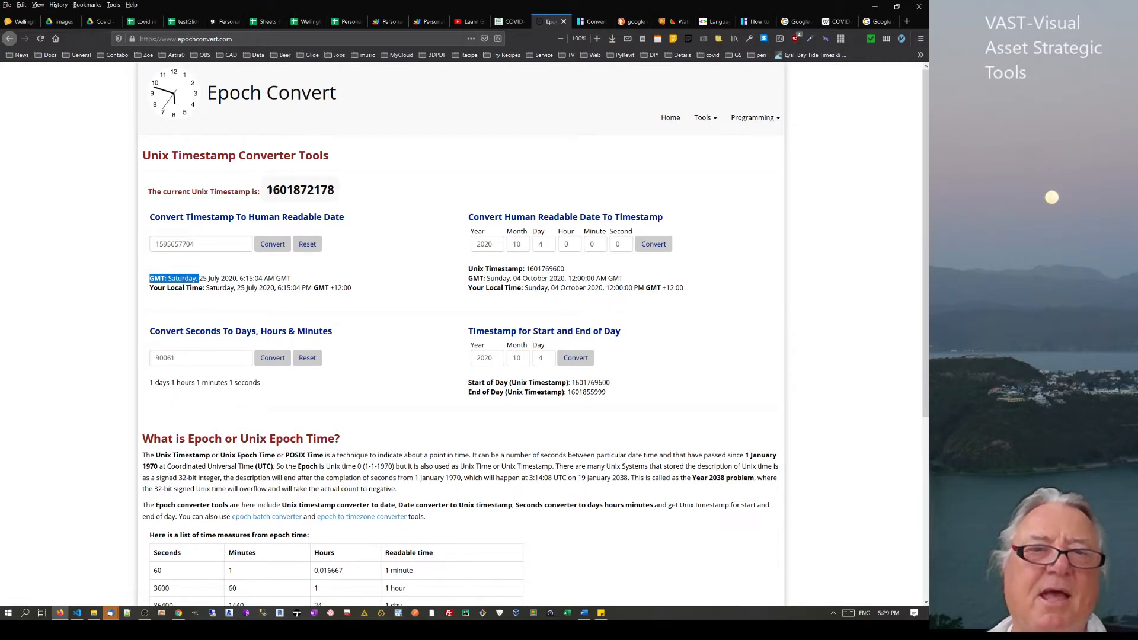
drag(268, 190, 359, 204)
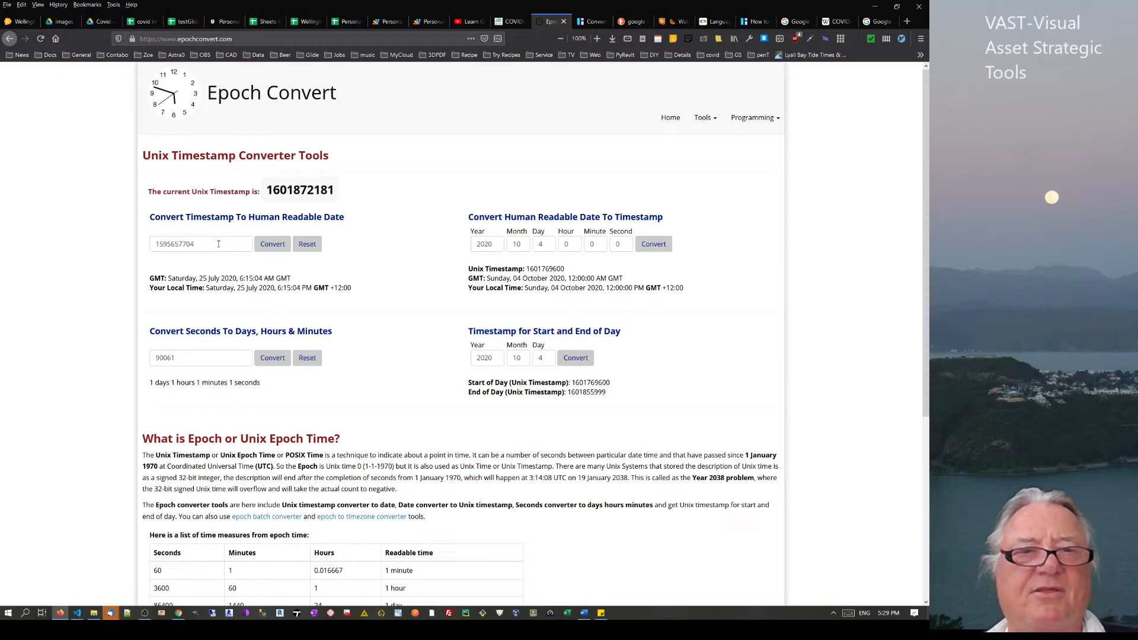
drag(218, 244, 102, 244)
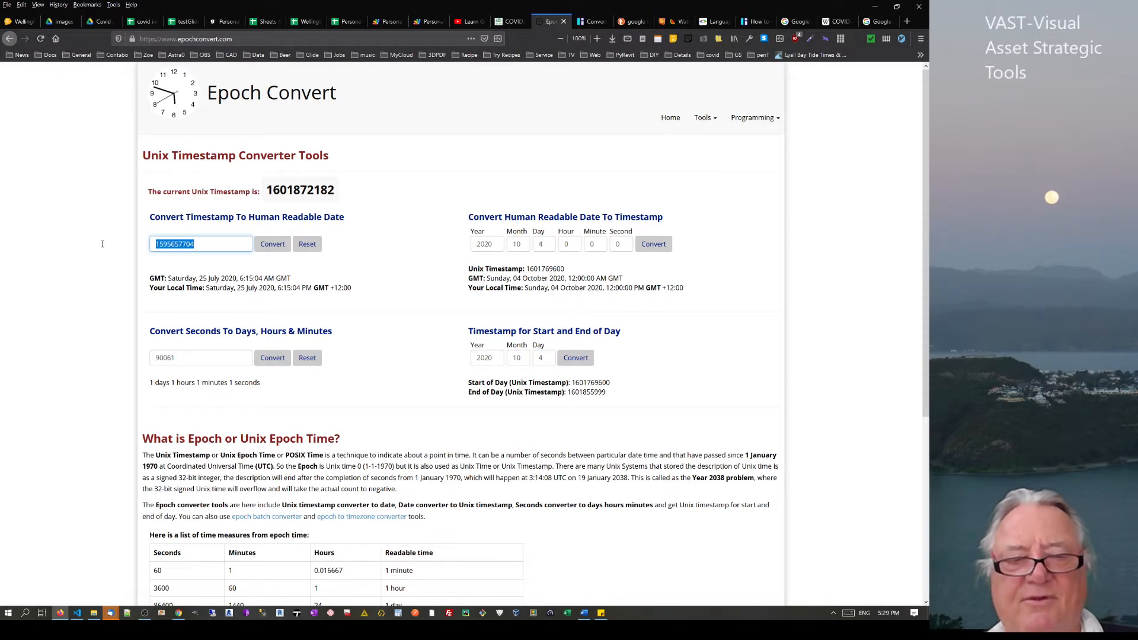
text(feb)
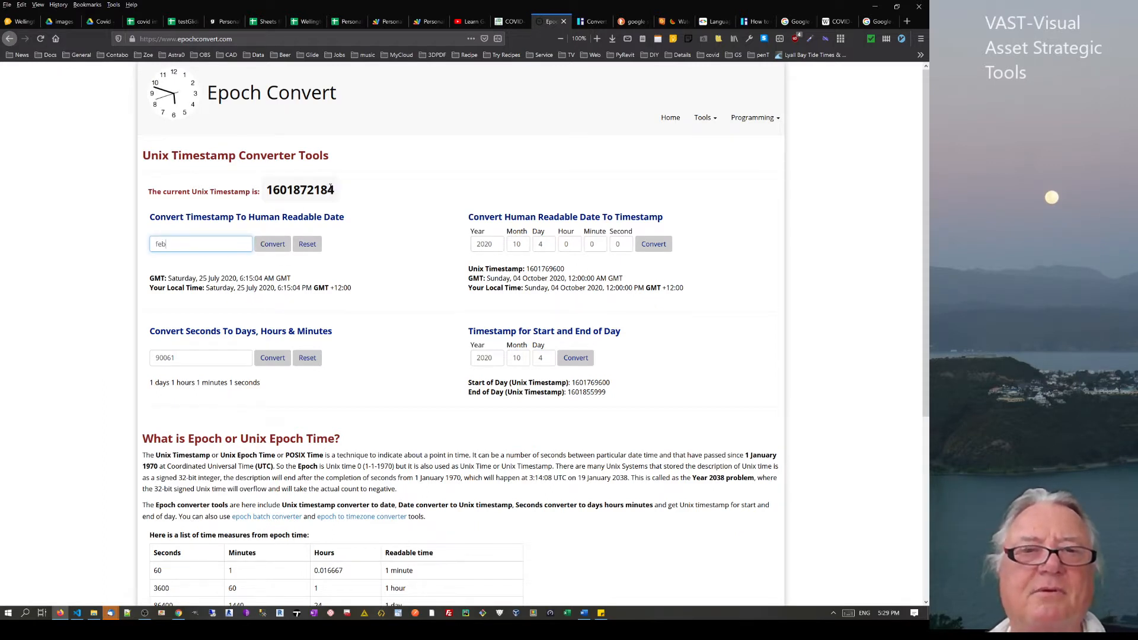
drag(331, 188, 254, 191)
right_click(285, 196)
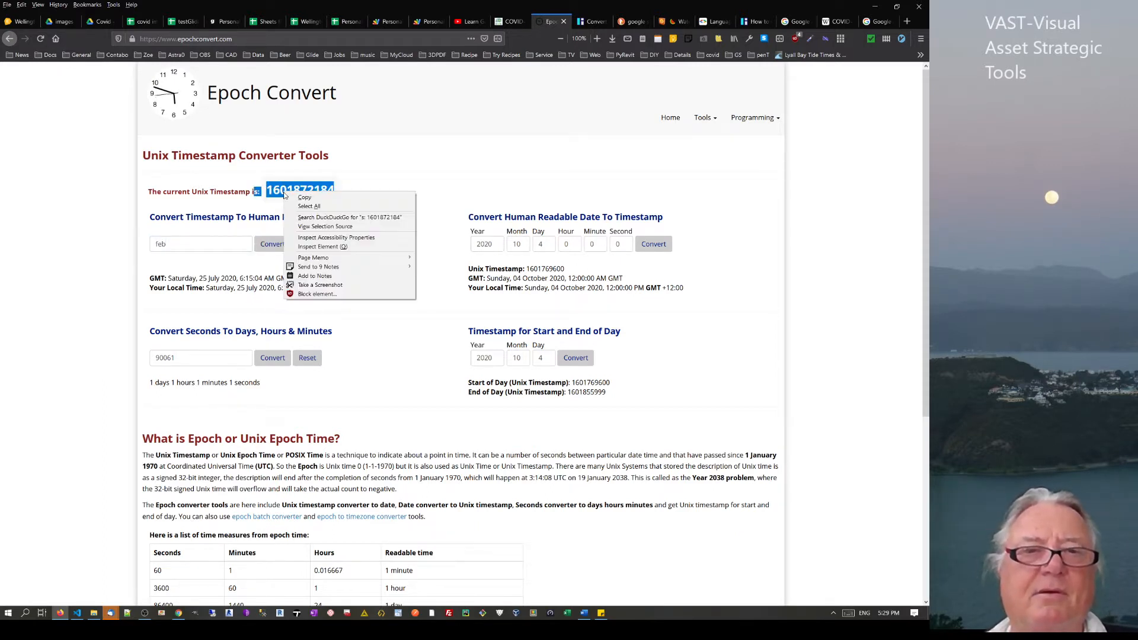
click(304, 198)
click(182, 245)
key(ctrl+v)
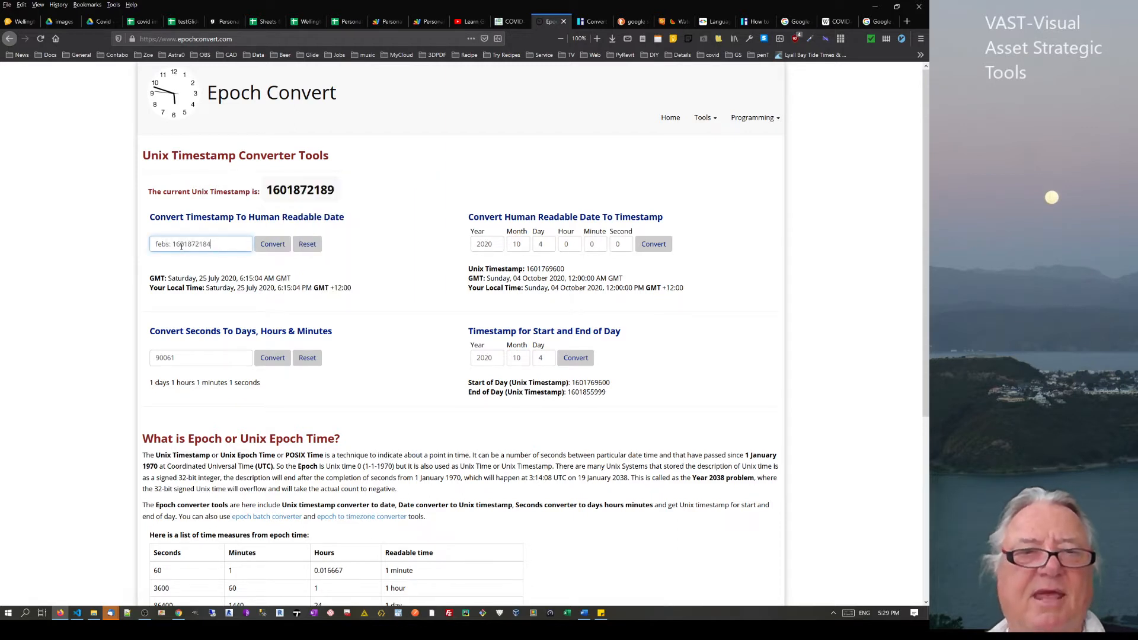
drag(173, 245, 134, 235)
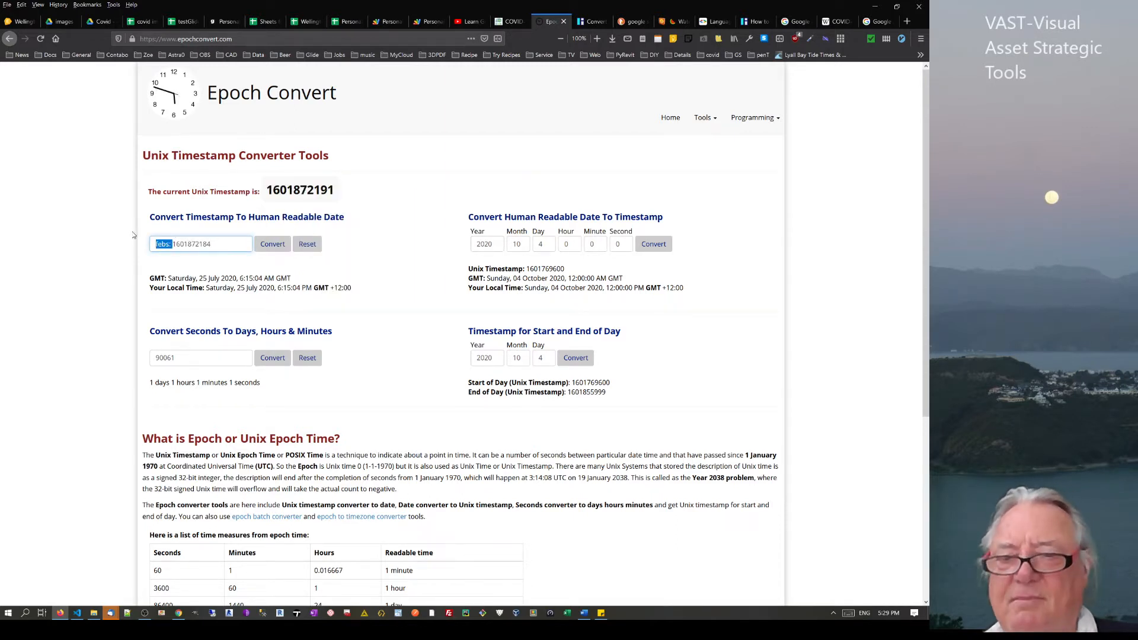
key(BackSpace)
click(273, 244)
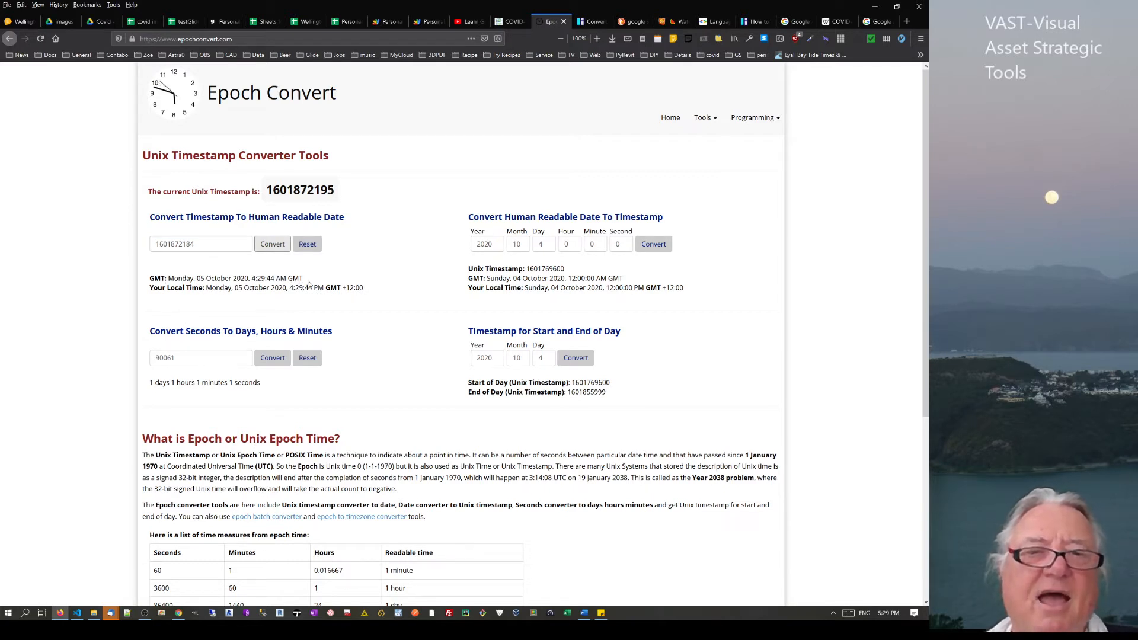
drag(309, 278, 274, 279)
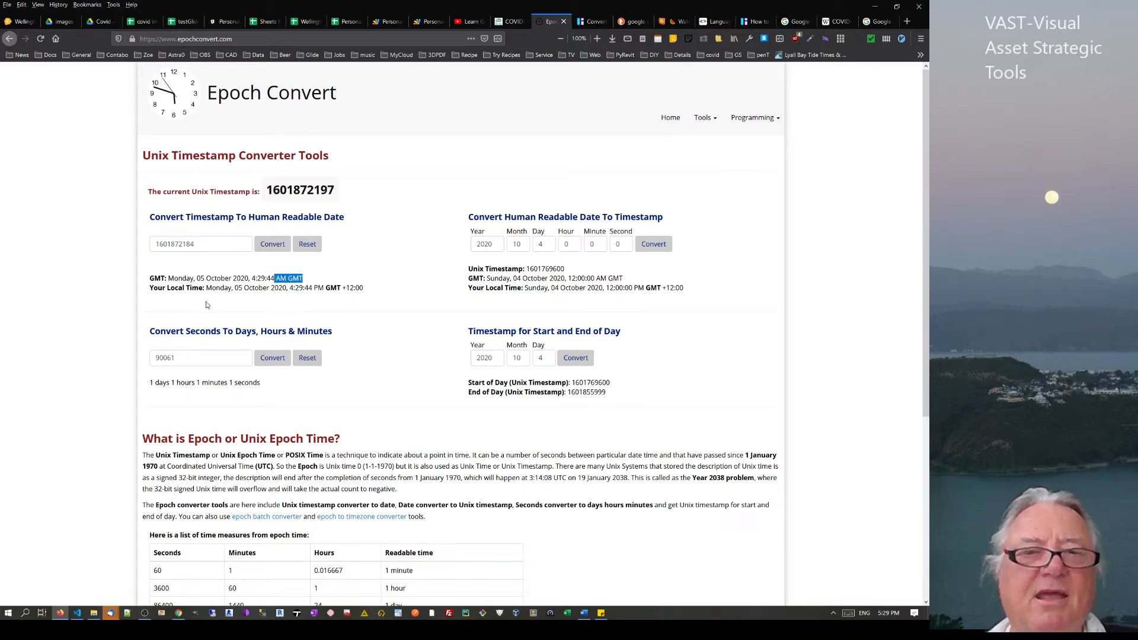
drag(374, 288, 278, 288)
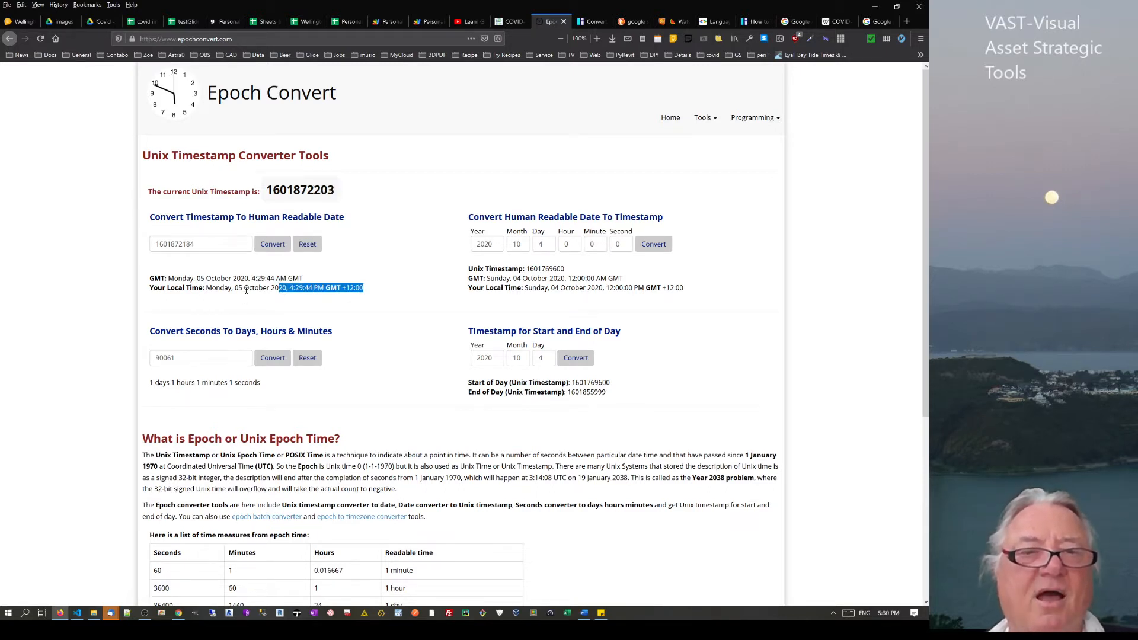
click(293, 298)
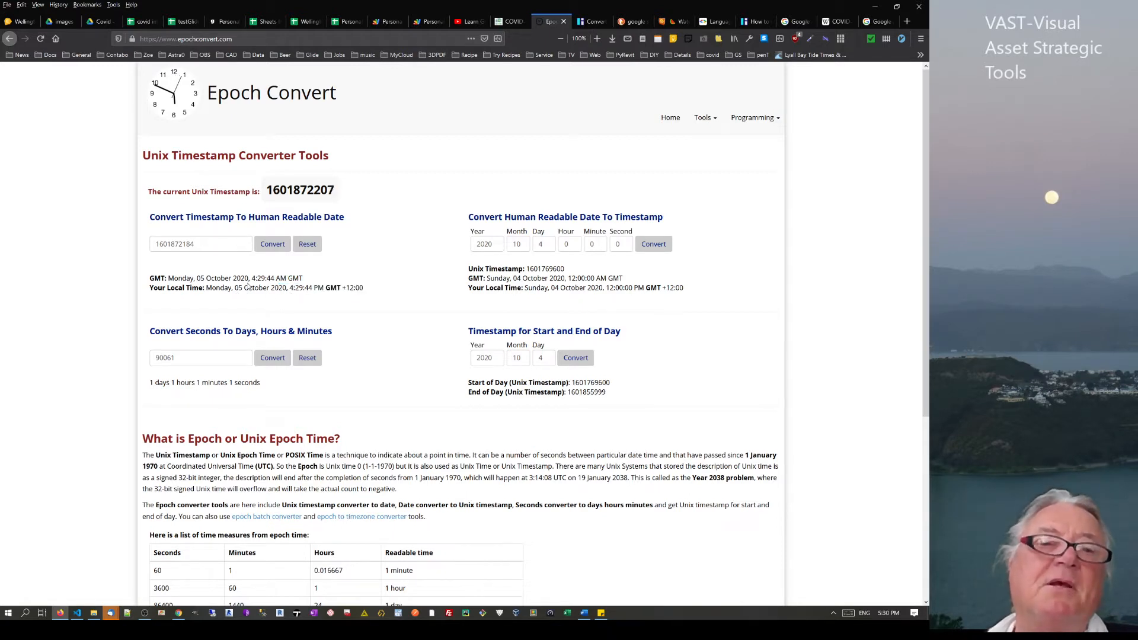
double_click(212, 247)
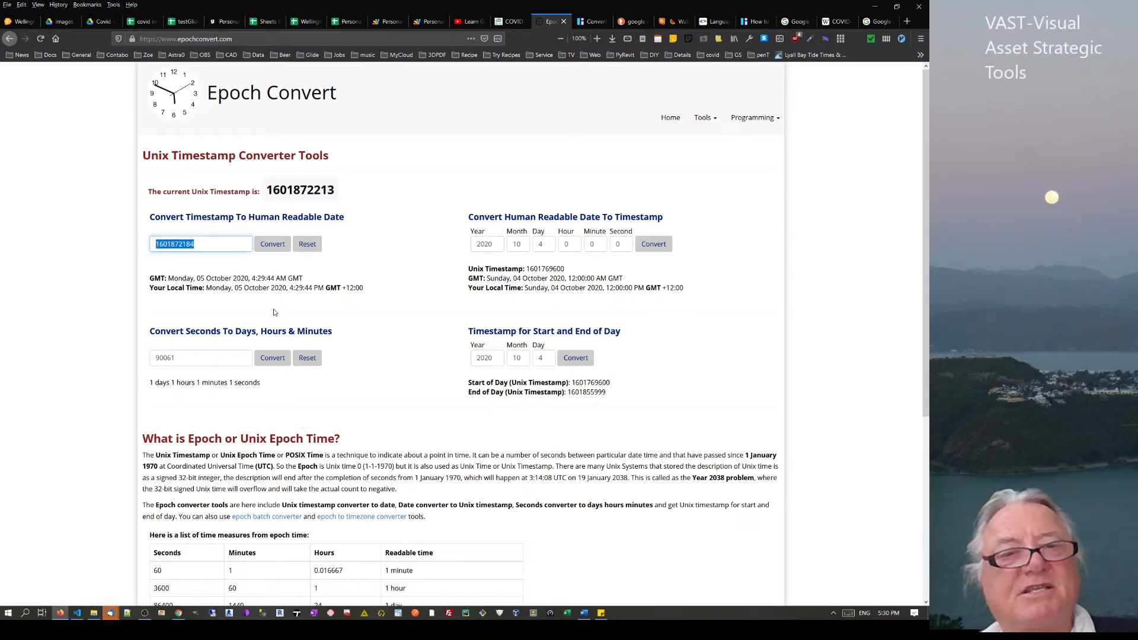
Try converting timestamps 0 and 000000567 to see their epoch-based dates
text(0)
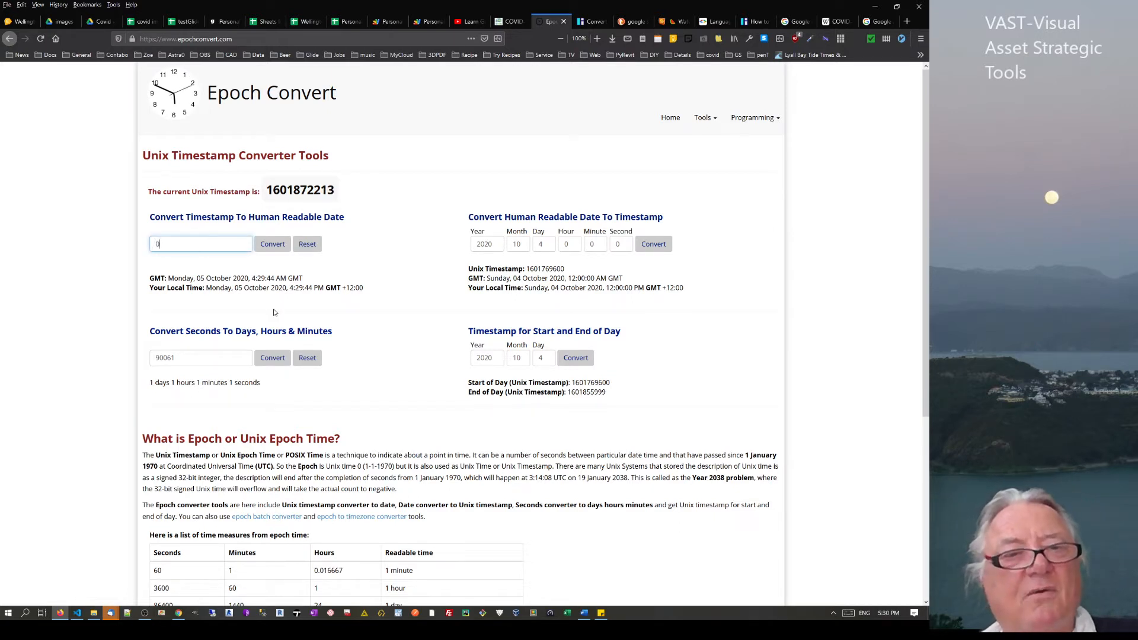
click(280, 249)
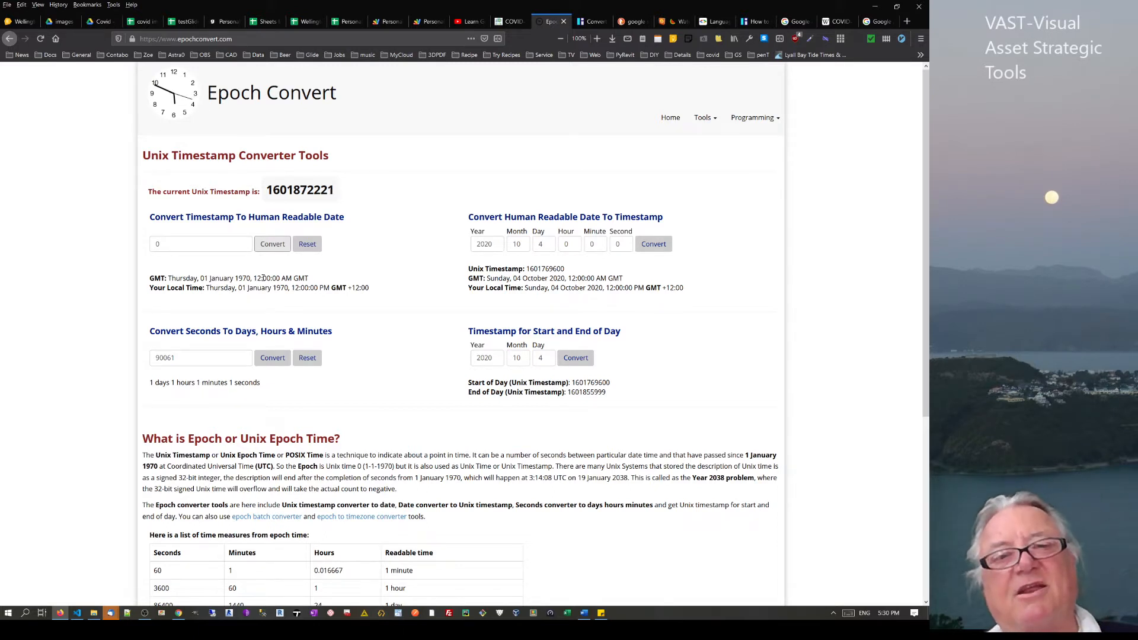
click(156, 248)
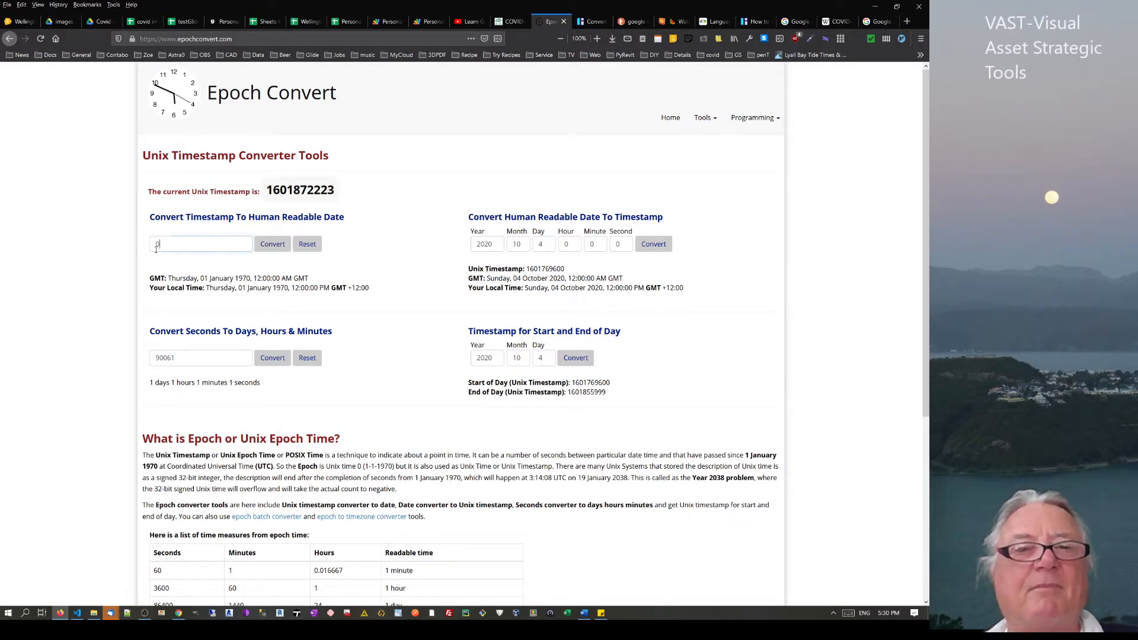
double_click(156, 247)
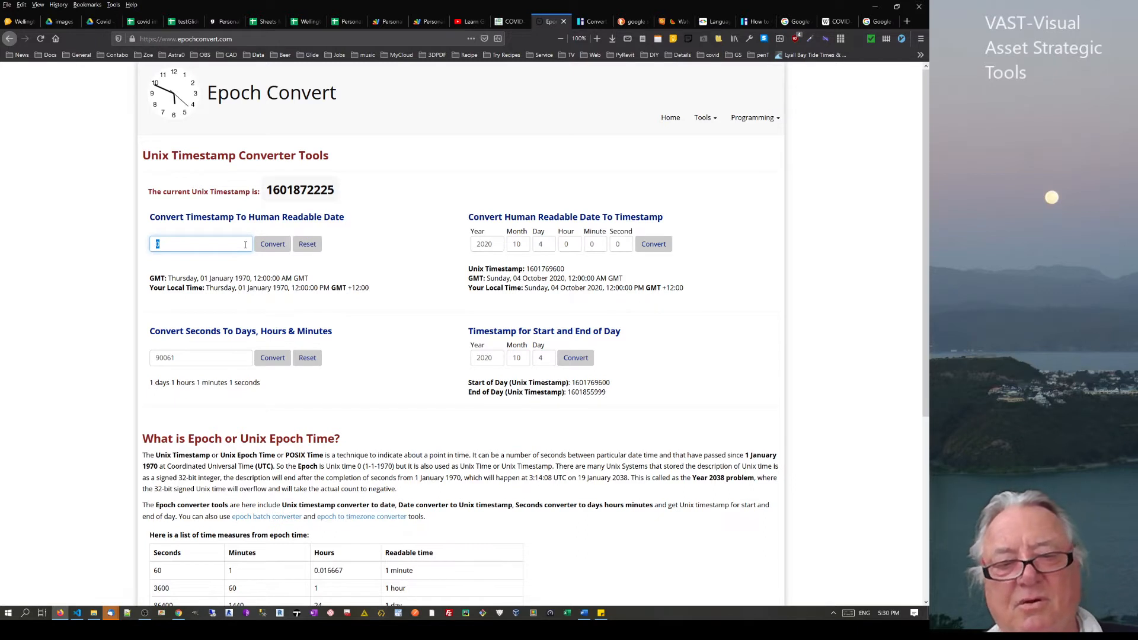
text(000000)
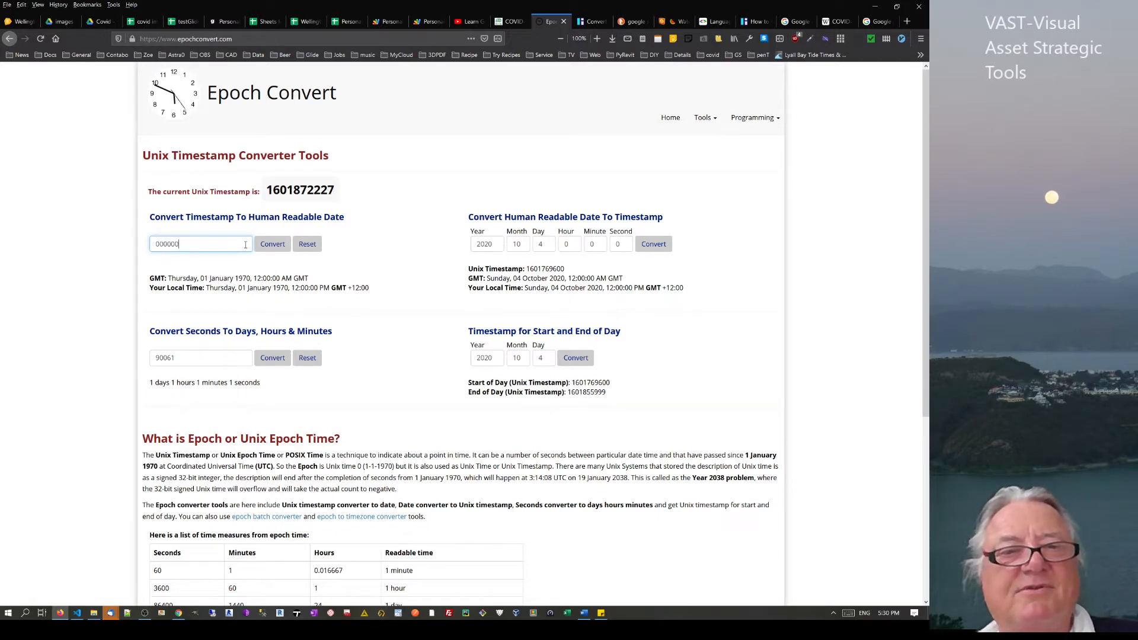
text(00001)
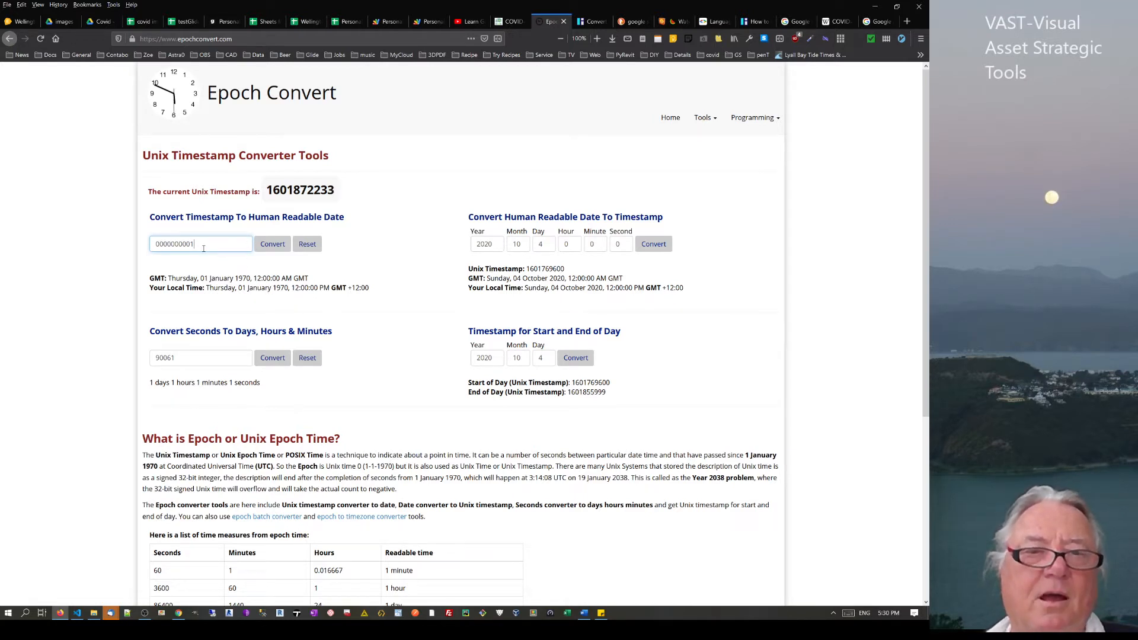
drag(202, 249, 181, 251)
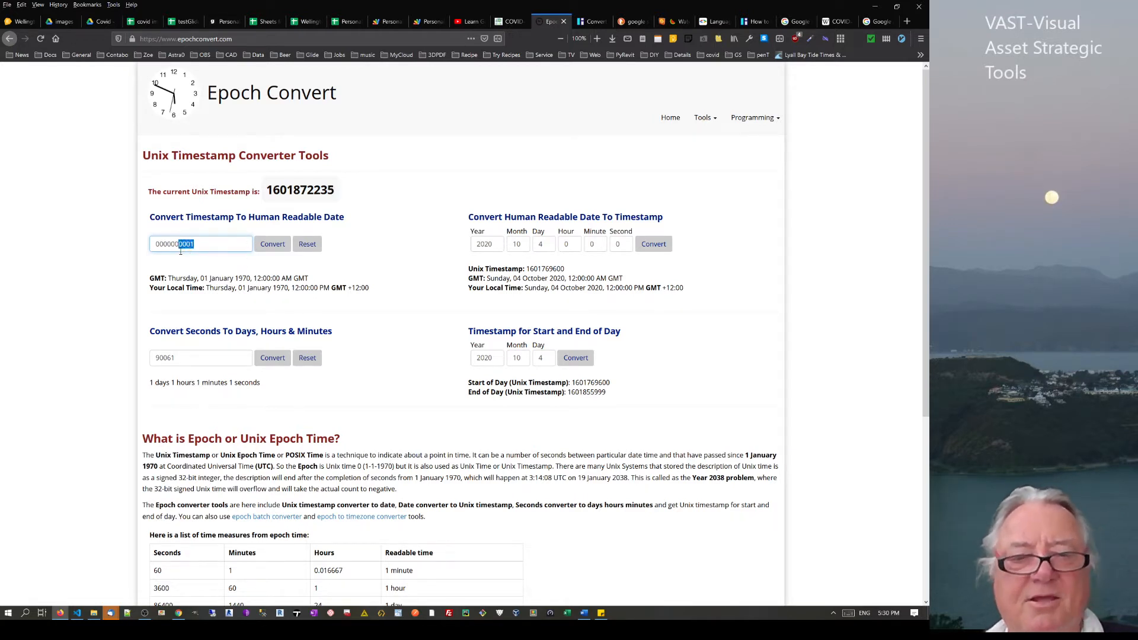
text(567)
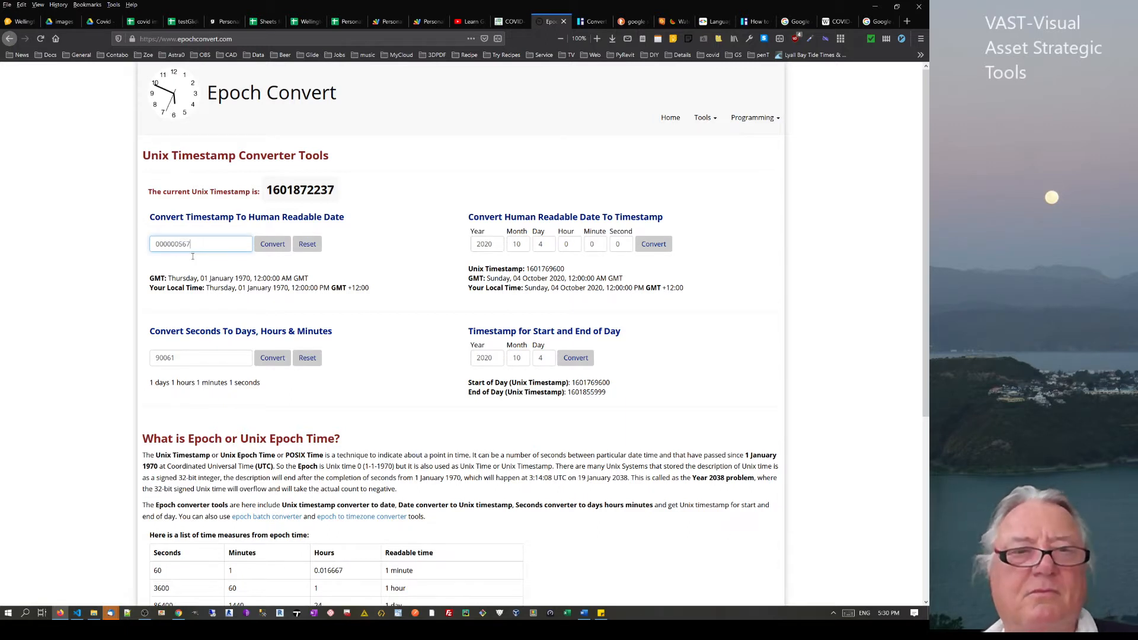
click(262, 249)
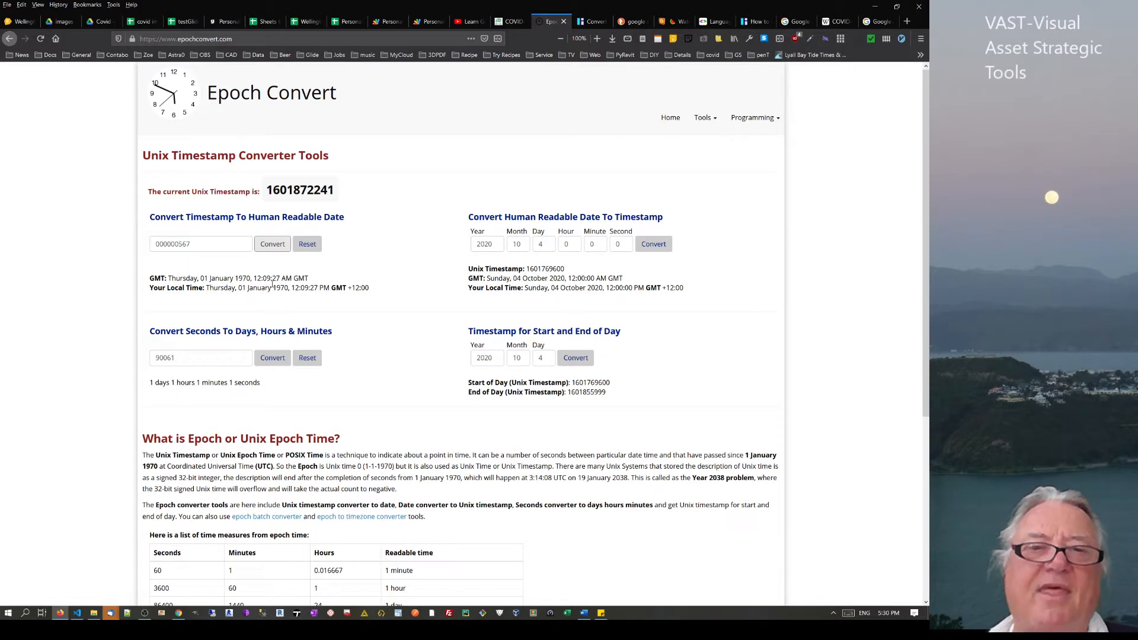
drag(255, 278, 282, 279)
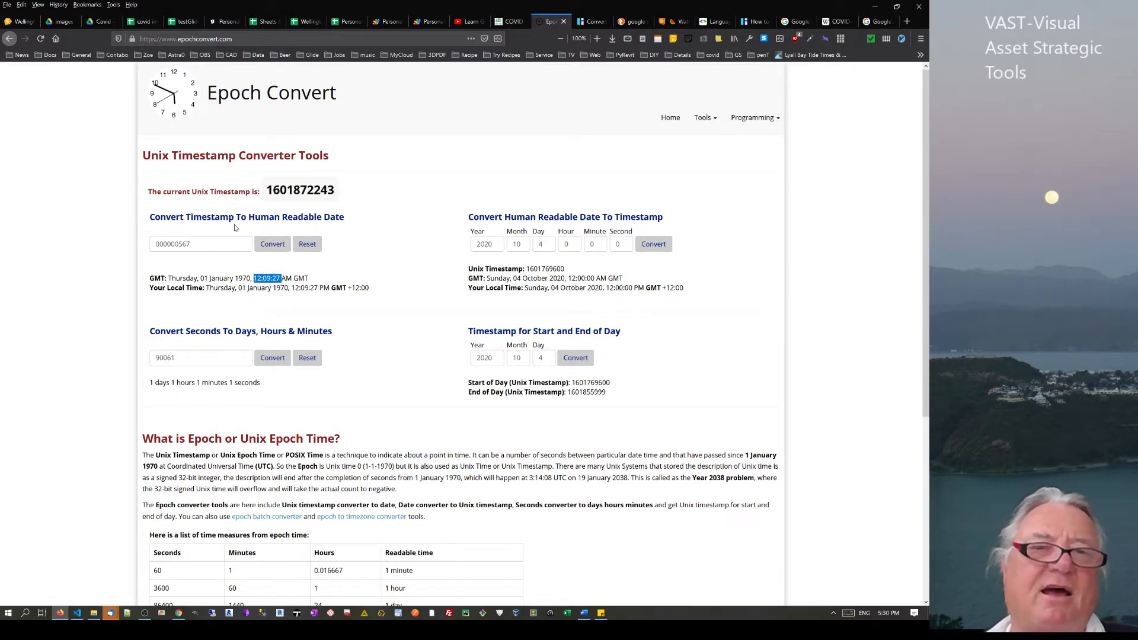
drag(339, 191, 264, 200)
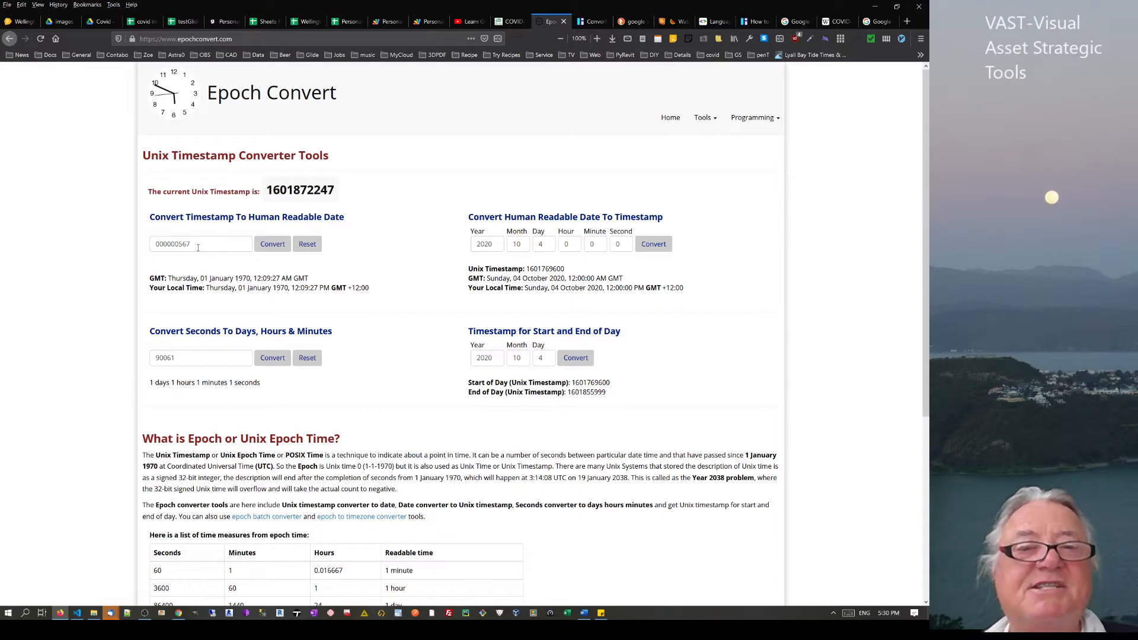
drag(198, 240, 56, 232)
key(ctrl+v)
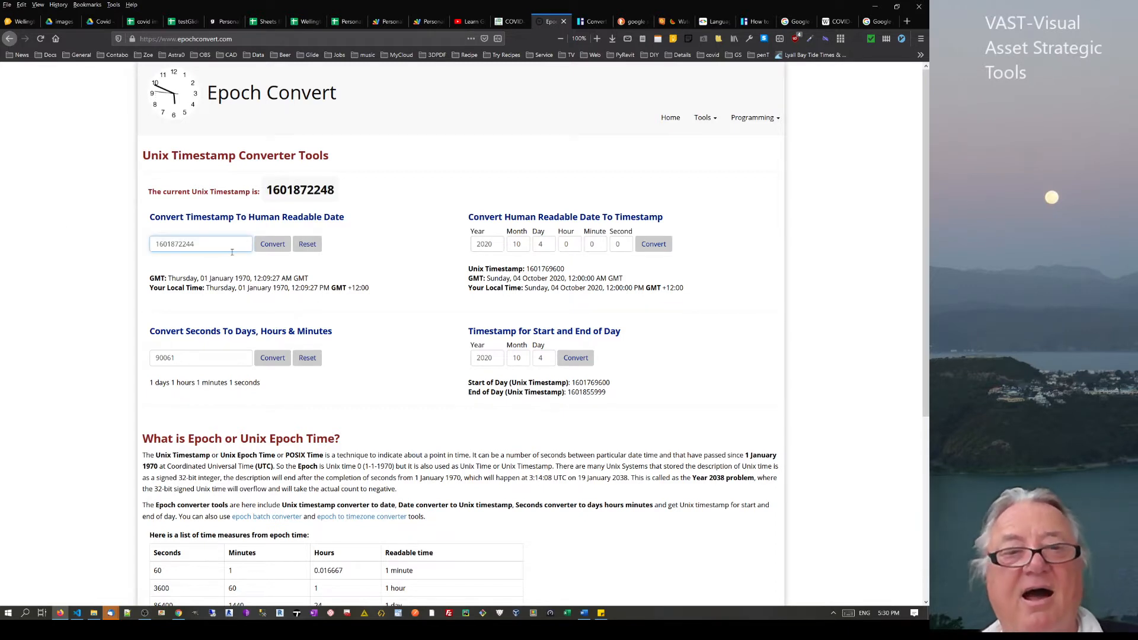
click(274, 246)
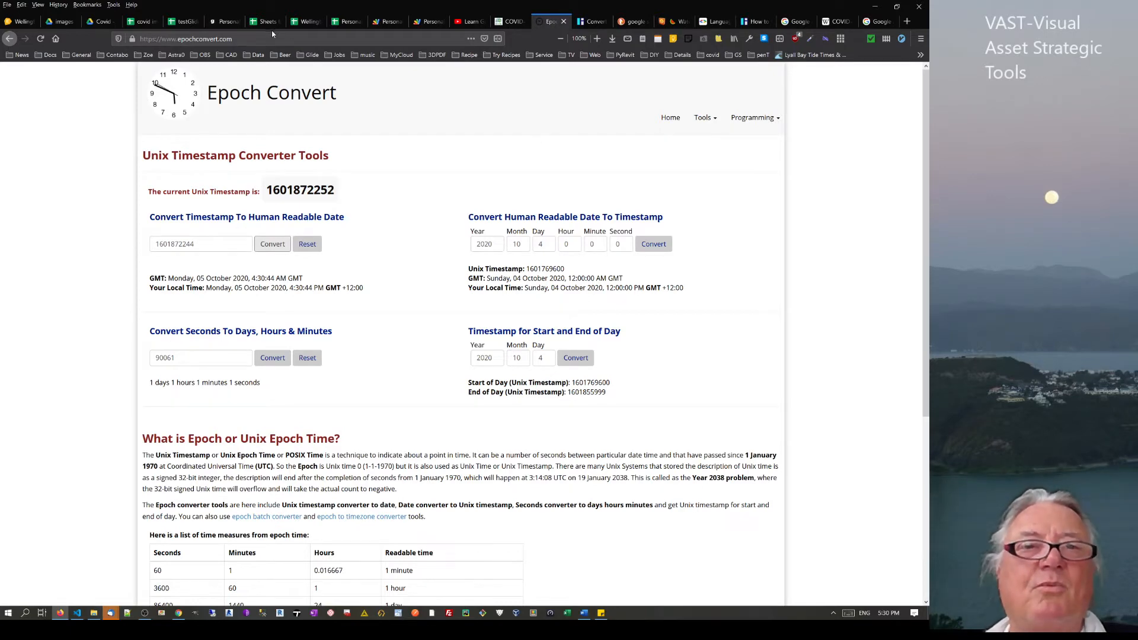
Copy column E and paste it into column F as values only
click(181, 21)
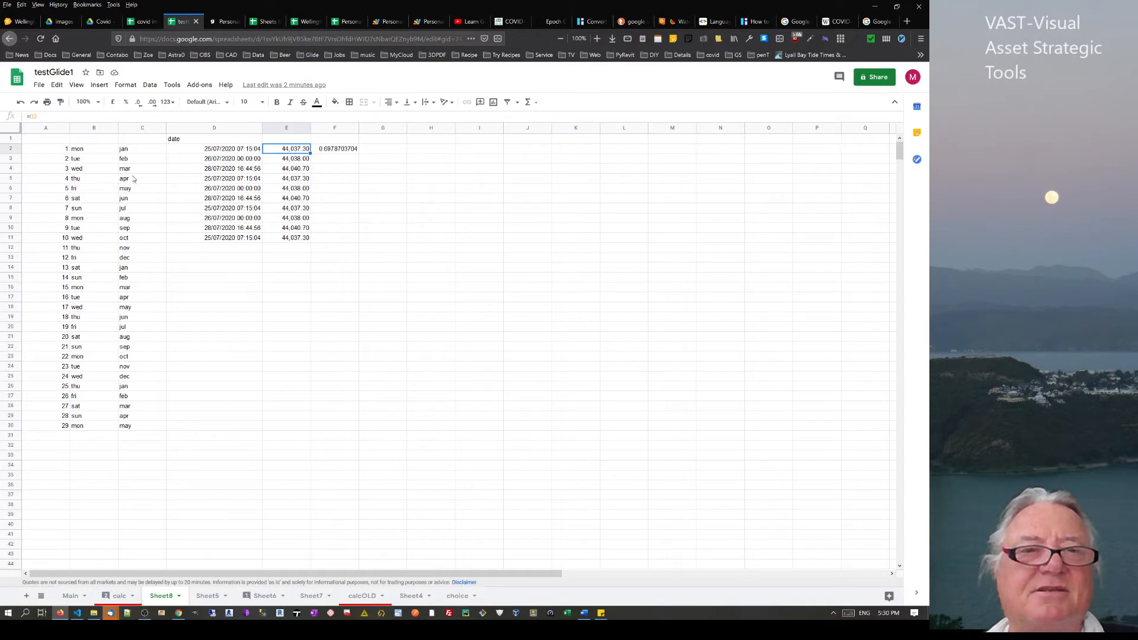
click(295, 129)
right_click(295, 131)
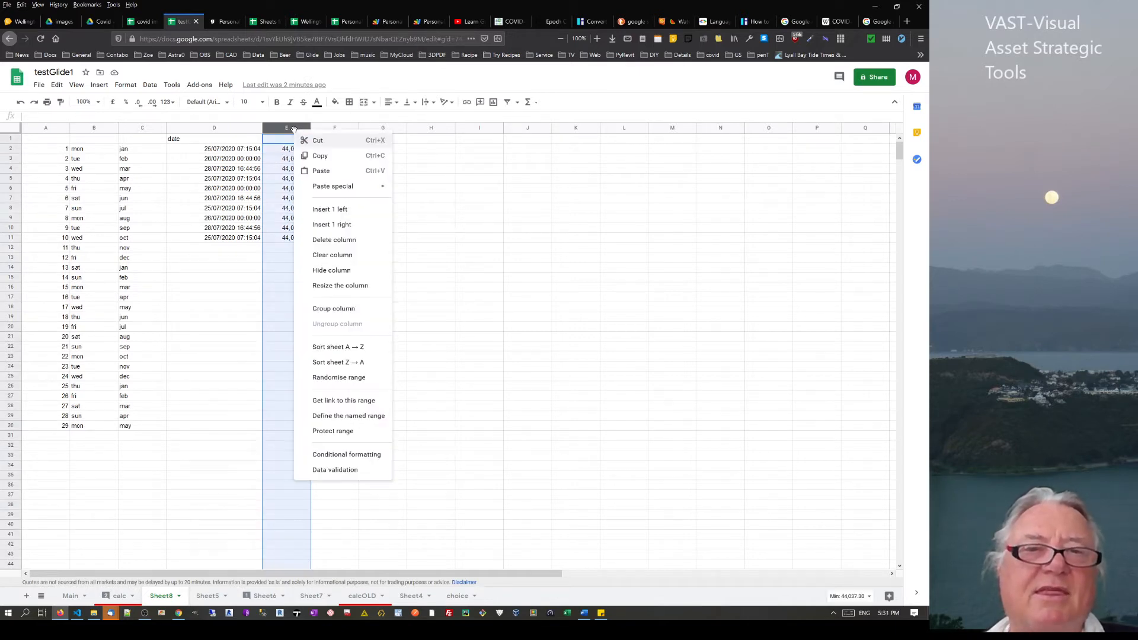
click(330, 156)
click(334, 141)
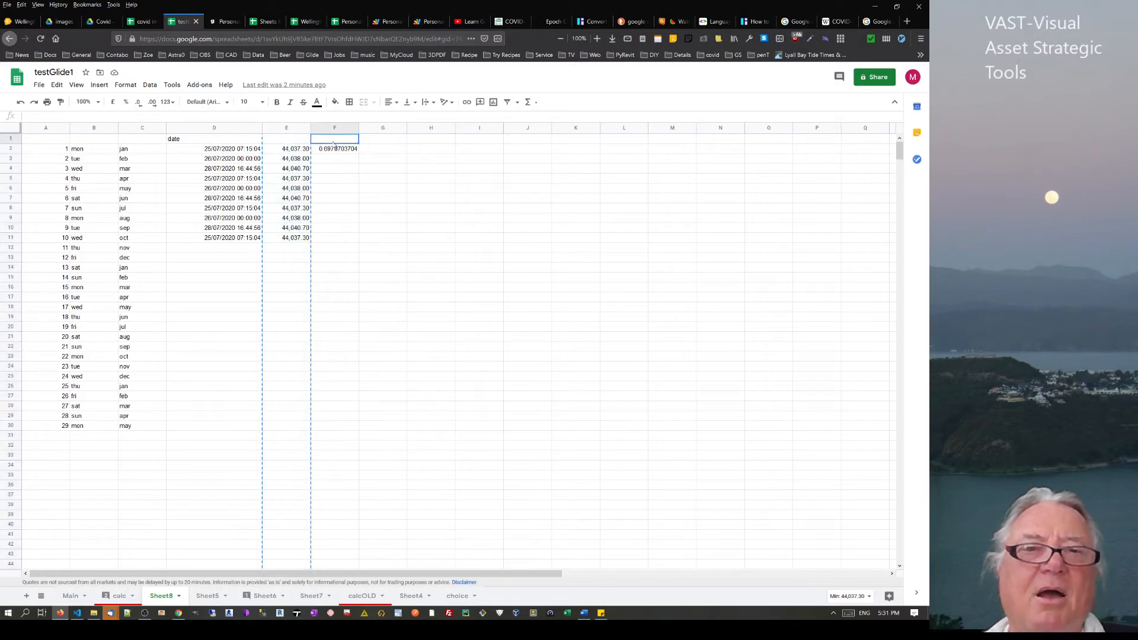
right_click(333, 142)
mouse_move(383, 199)
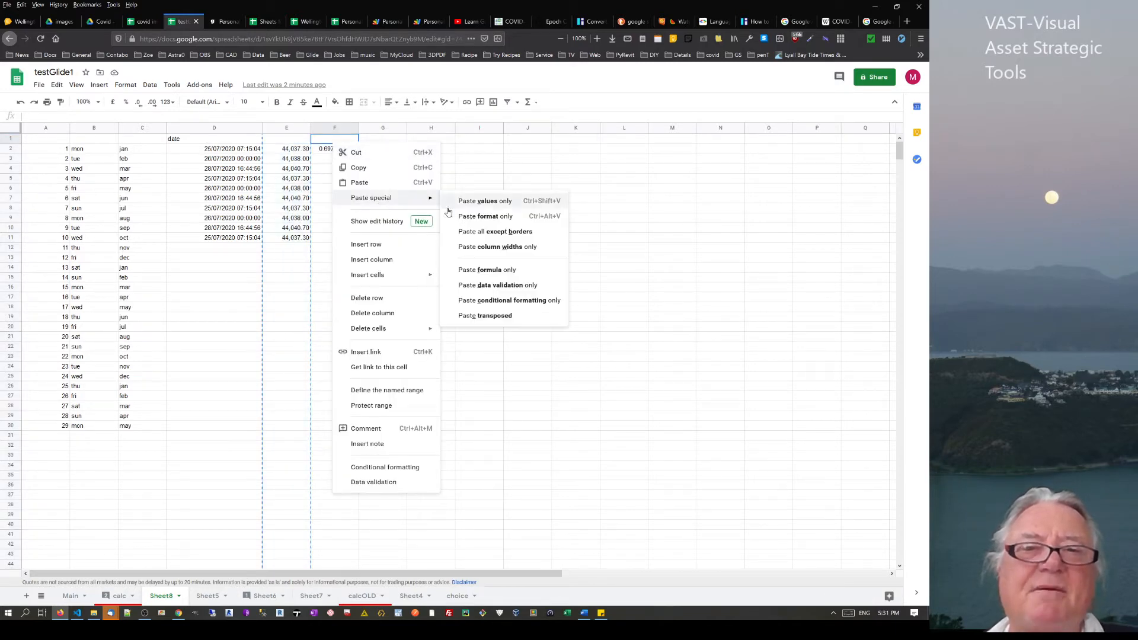
click(460, 203)
Copy F2's raw value 44037.3021296296 from the formula bar
click(295, 157)
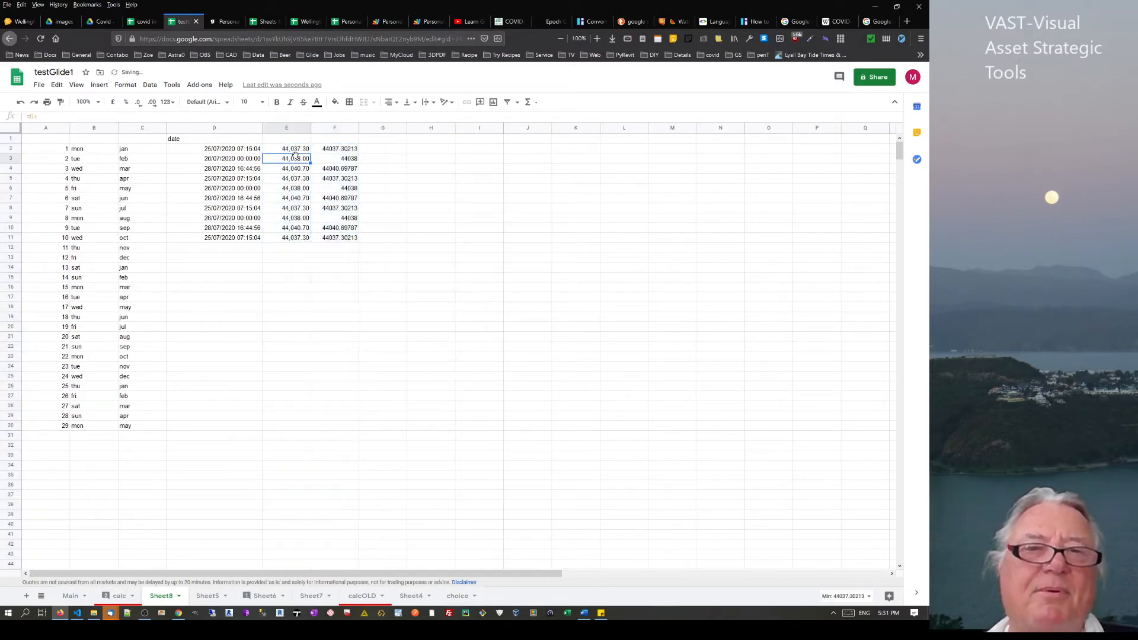
click(335, 150)
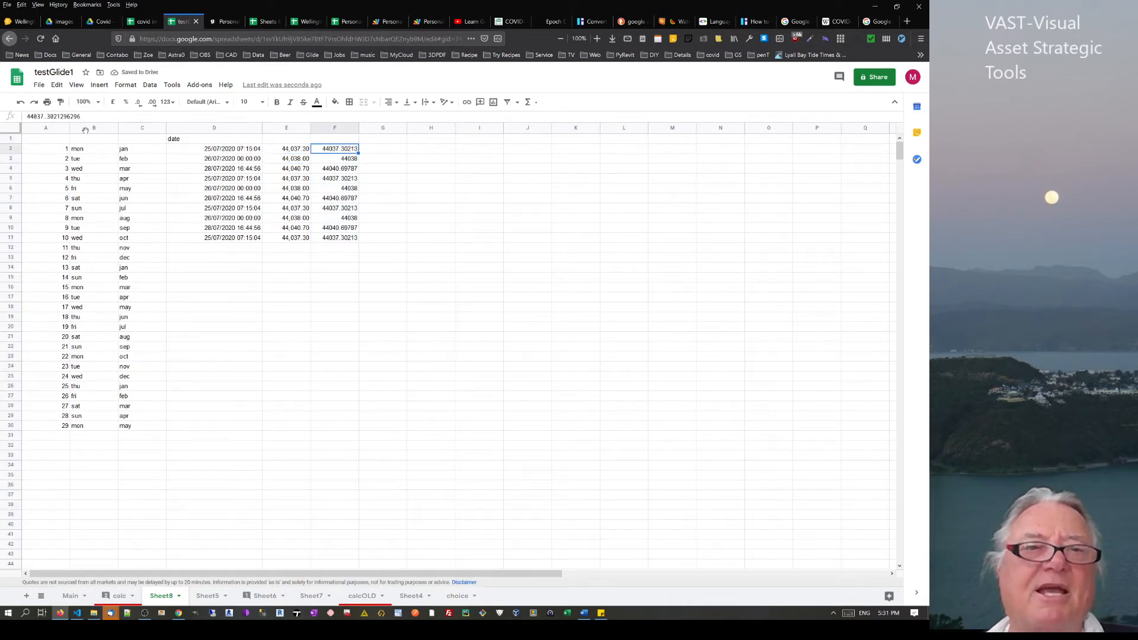
drag(101, 117, 3, 116)
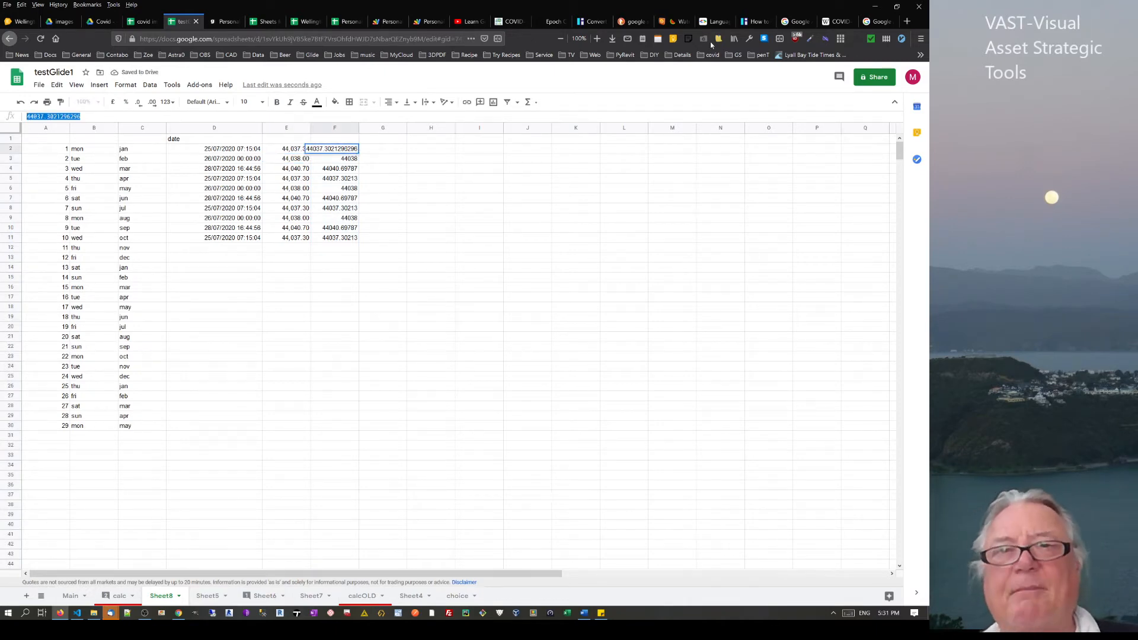
click(550, 21)
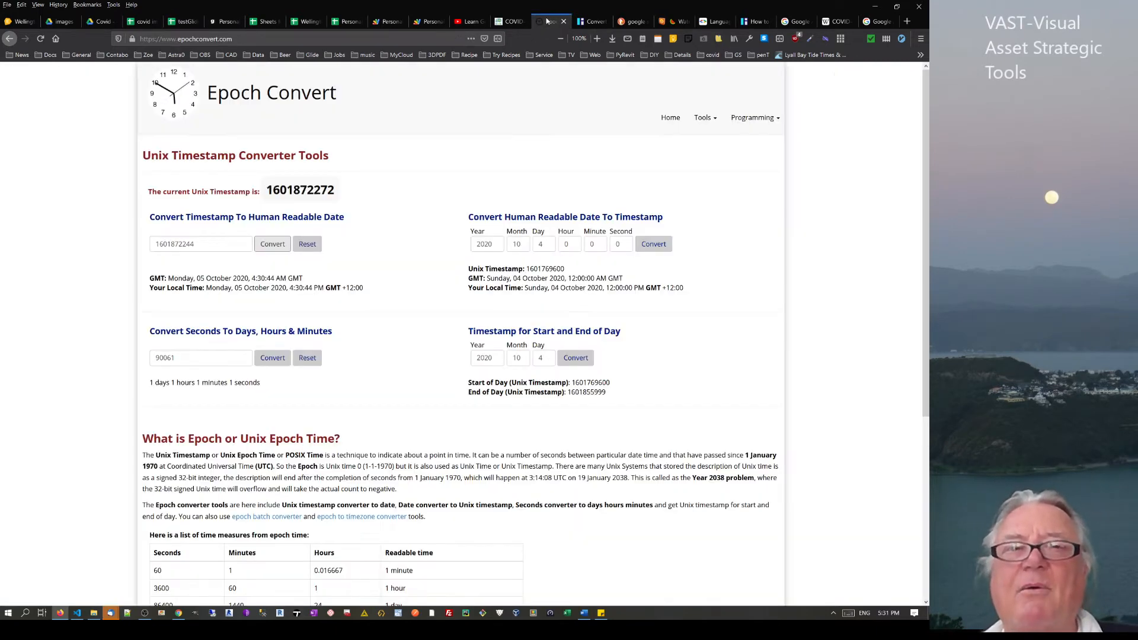
Convert the sheet value 44037.3021296296, then its trimmed form 440373021, in Epoch Convert
double_click(207, 242)
key(ctrl+v)
click(271, 247)
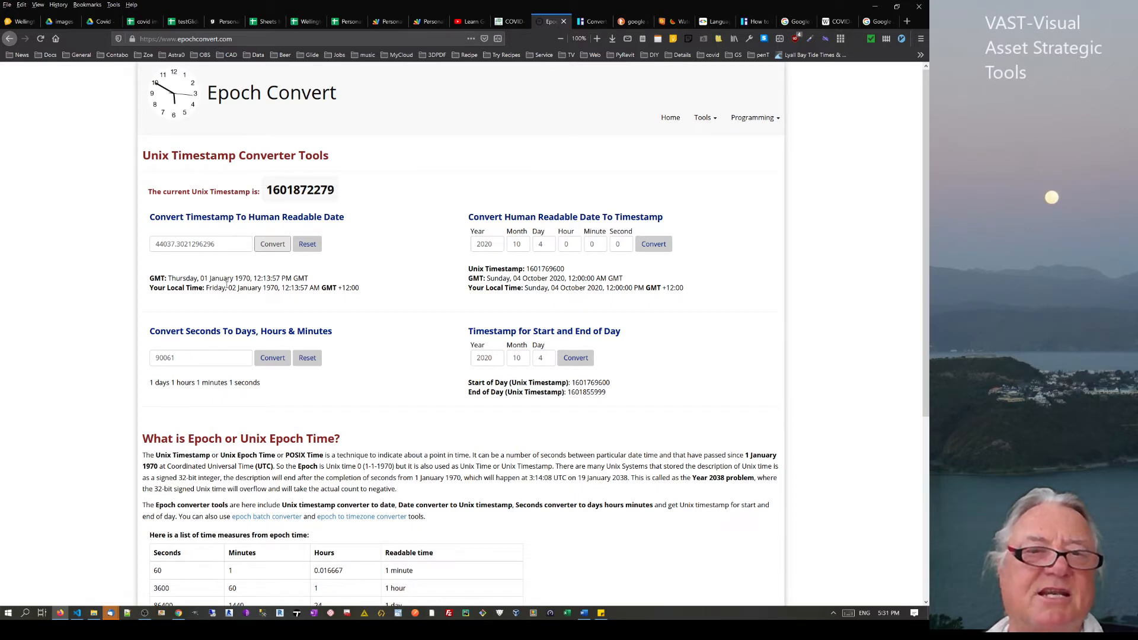
click(176, 244)
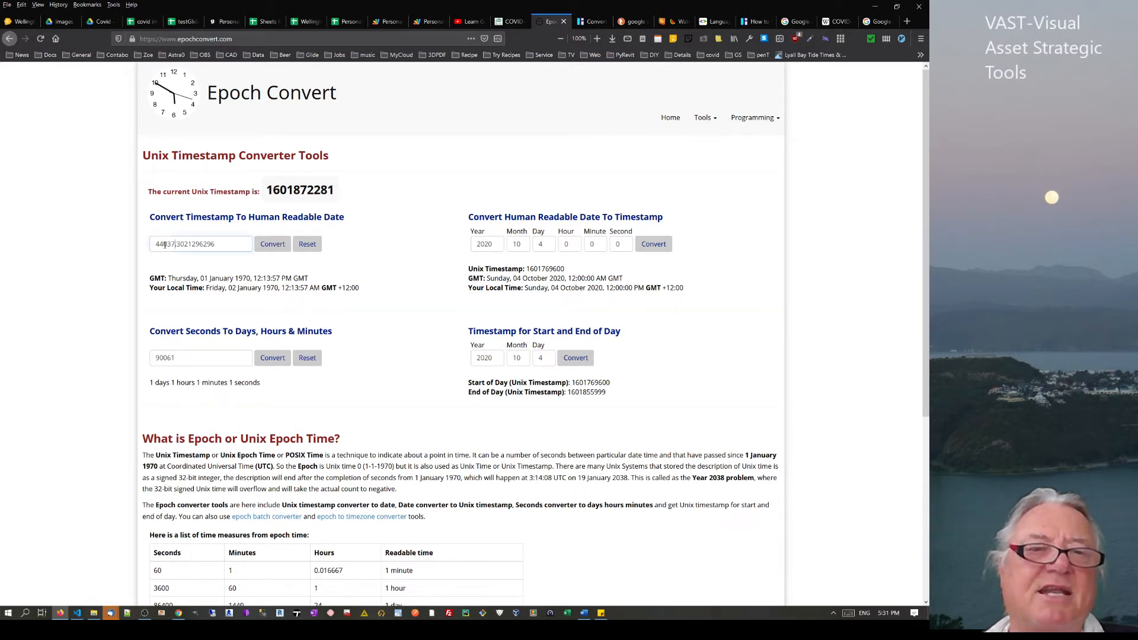
shift+click(152, 248)
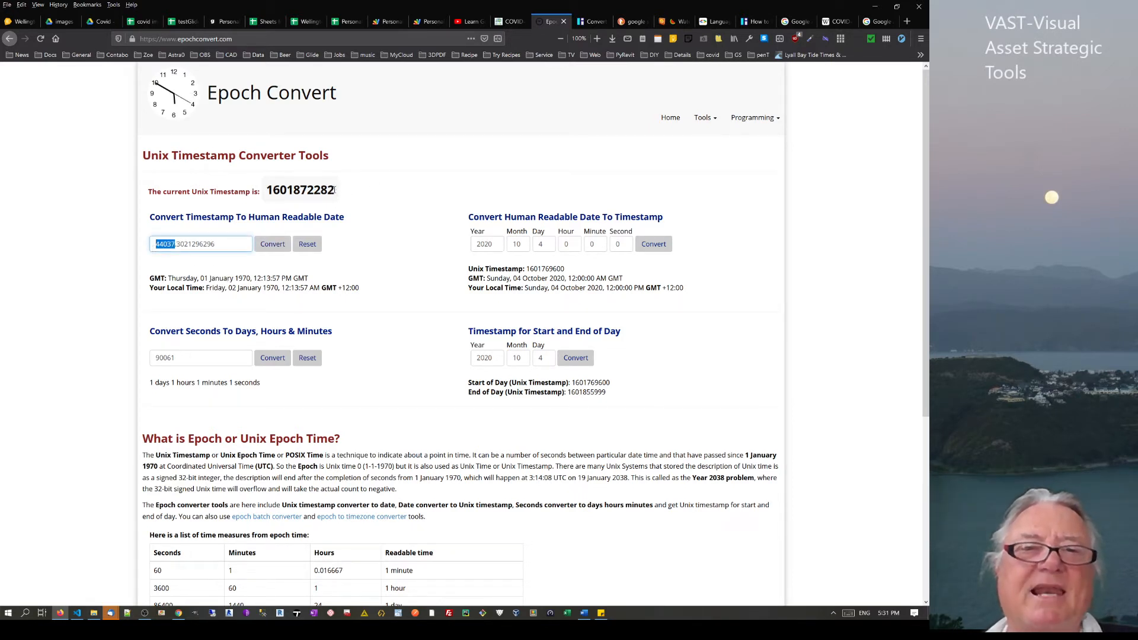
drag(214, 245, 193, 248)
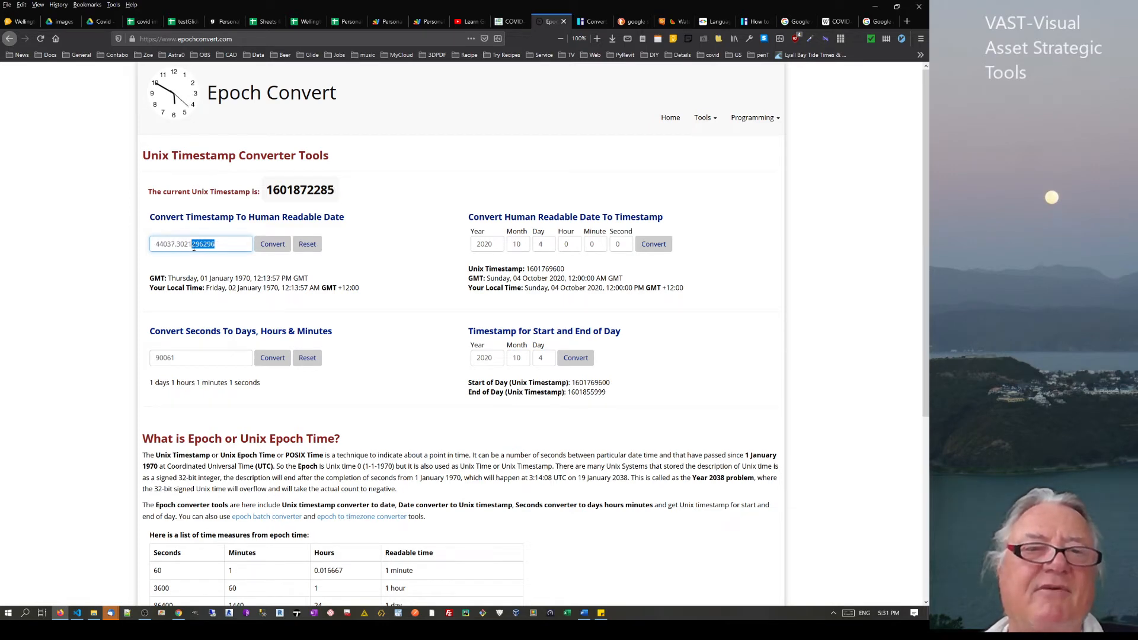
key(BackSpace)
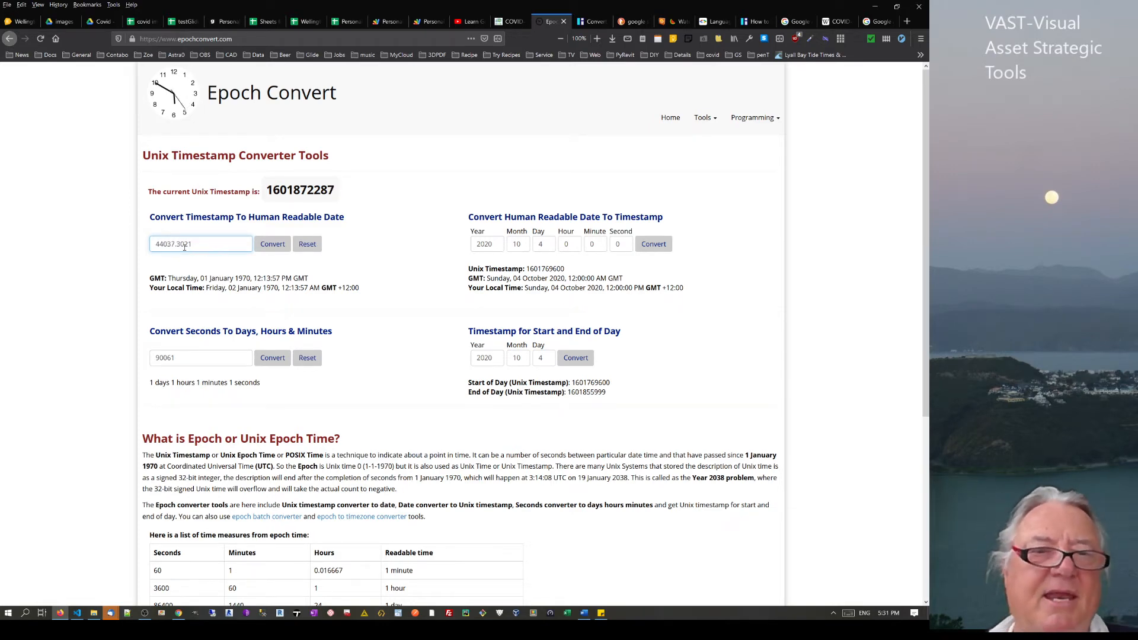
key(BackSpace)
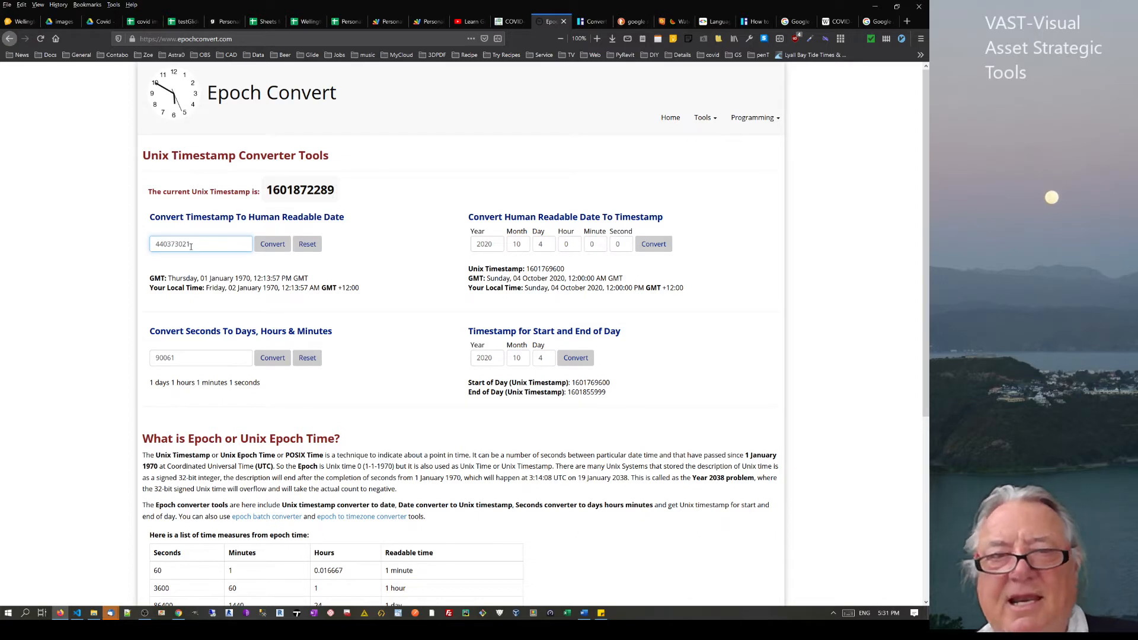
click(279, 252)
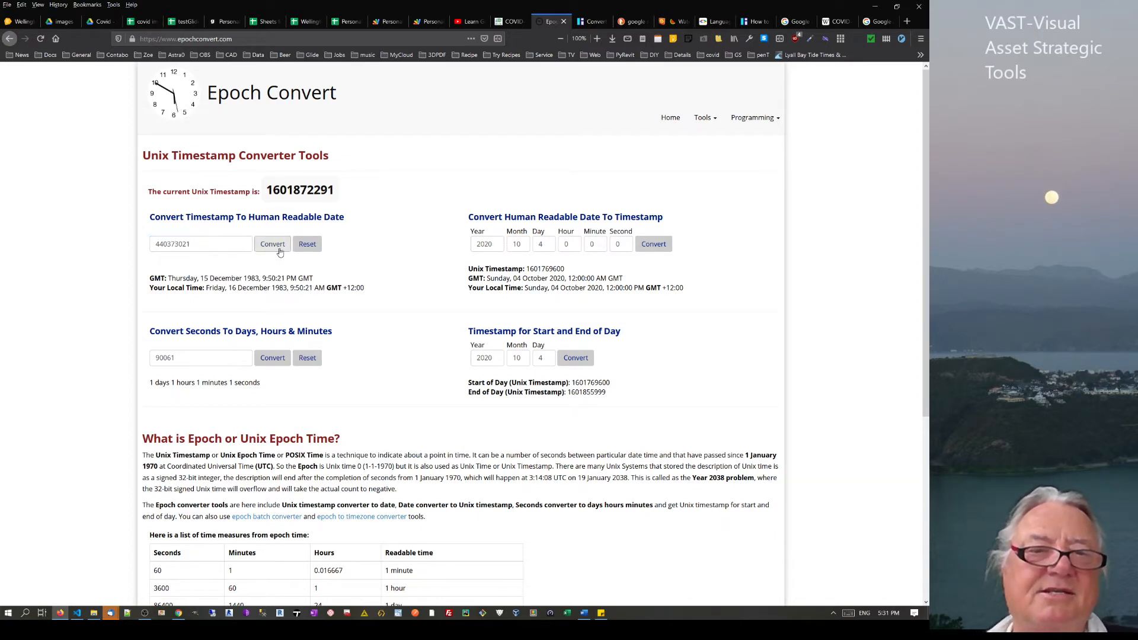
click(193, 242)
text(0)
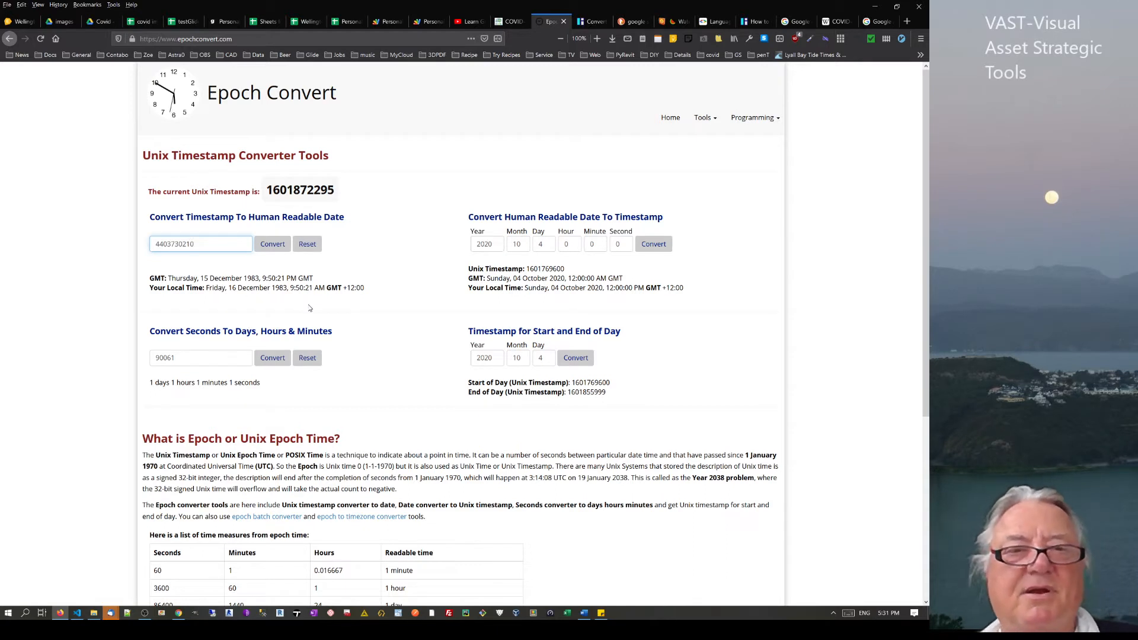
click(273, 246)
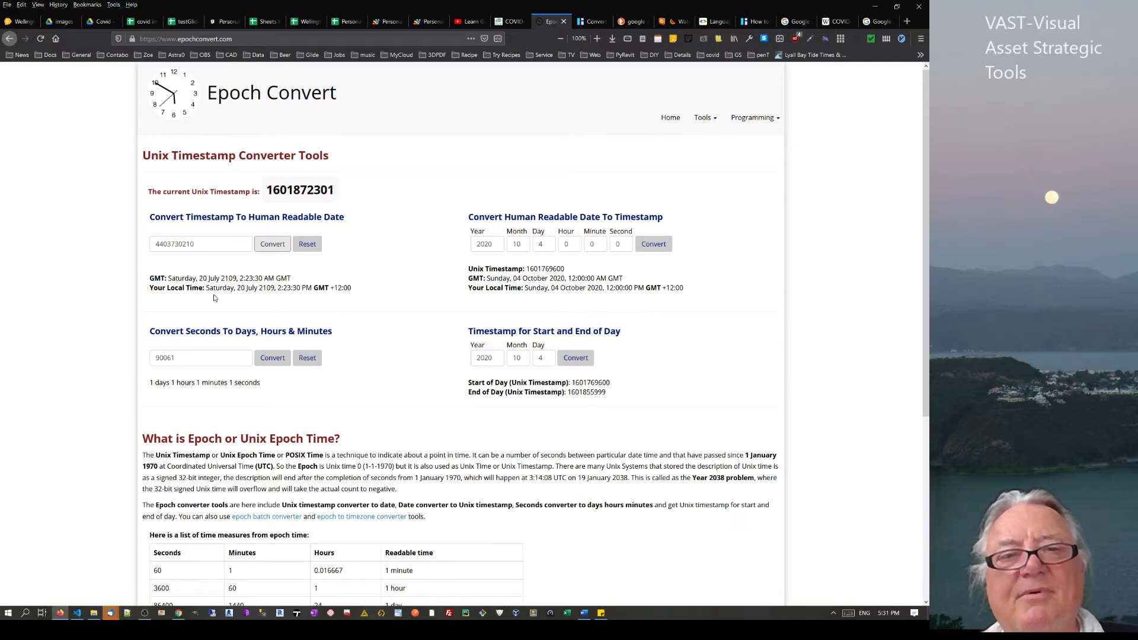
drag(198, 278, 241, 279)
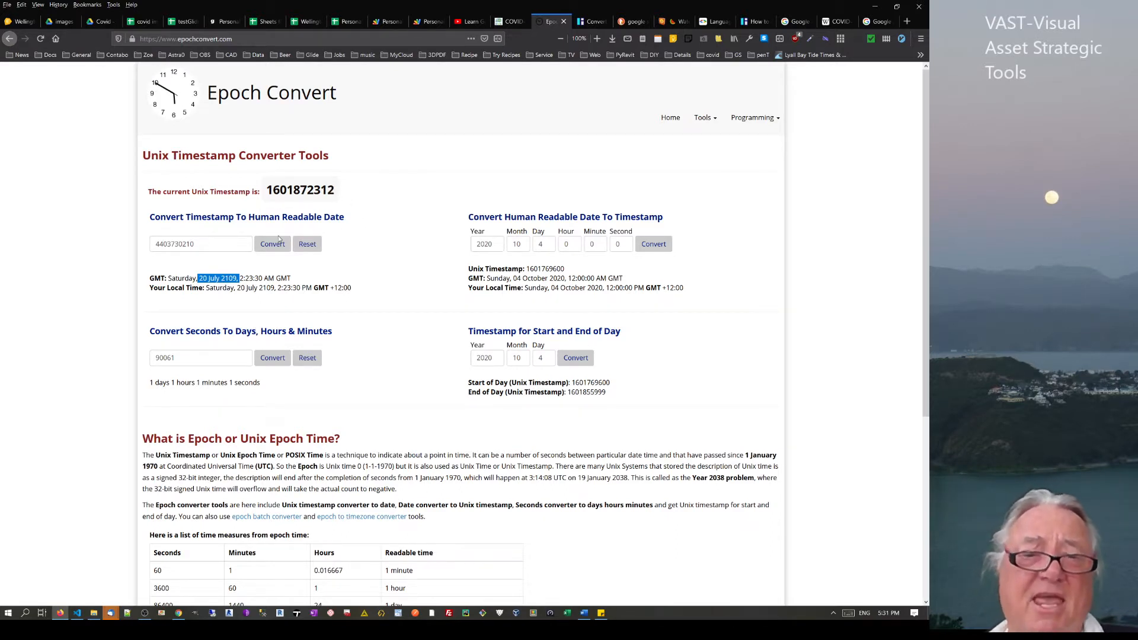
drag(265, 198, 335, 195)
scroll(183, 452, down, 3)
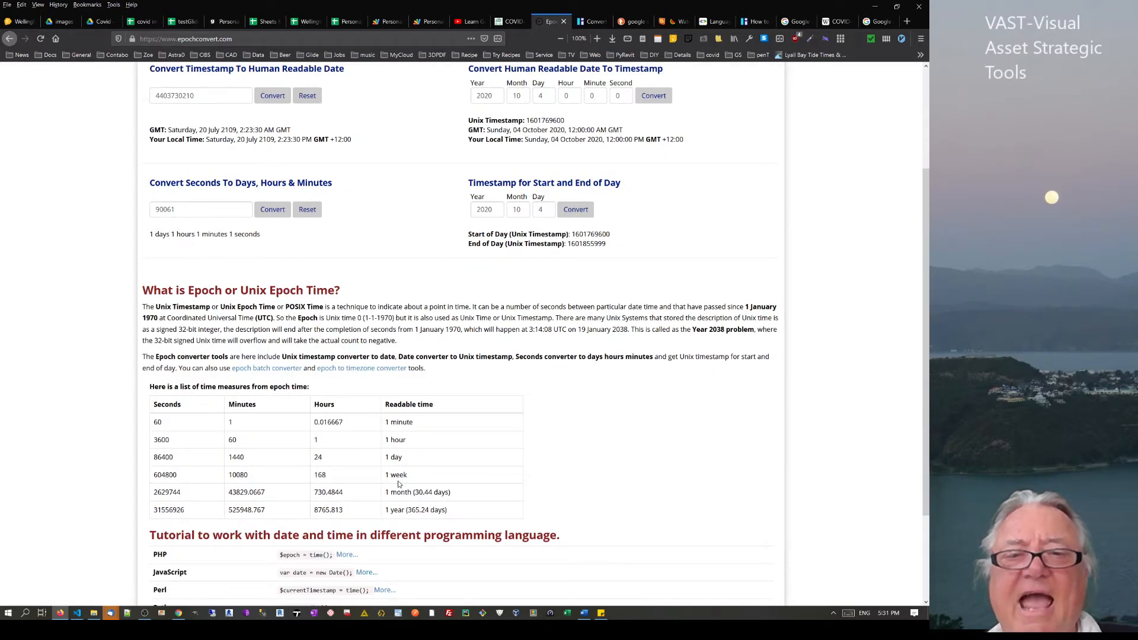
scroll(400, 513, up, 3)
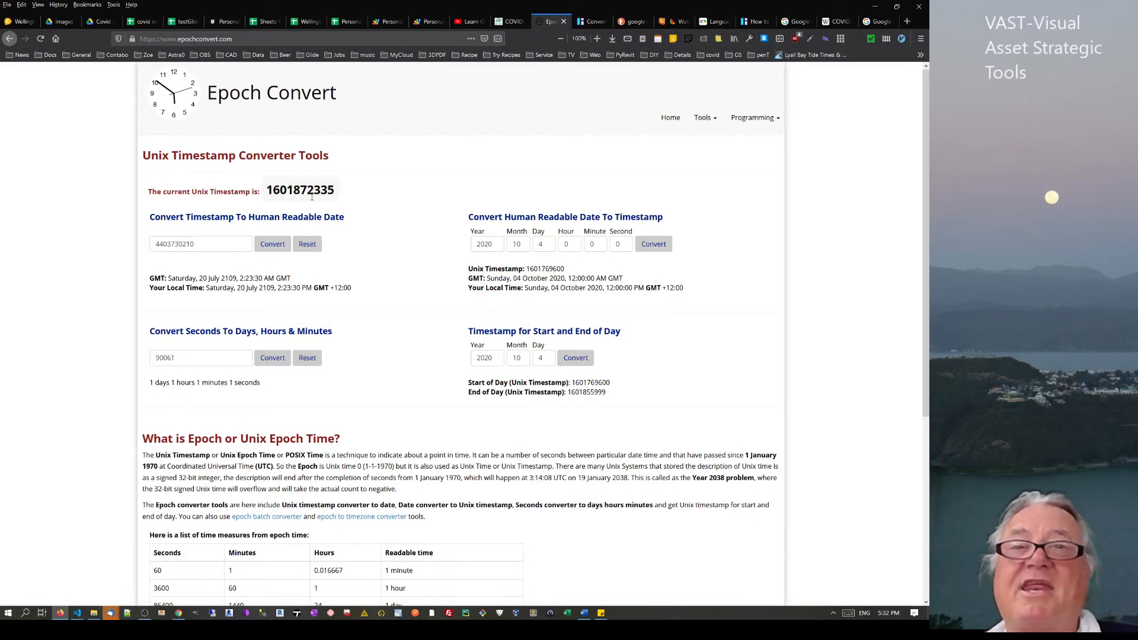
Open Infoinspired's DateTime-to-Unix article and highlight its =DATE(1970,1,1)*86400 formula
click(591, 22)
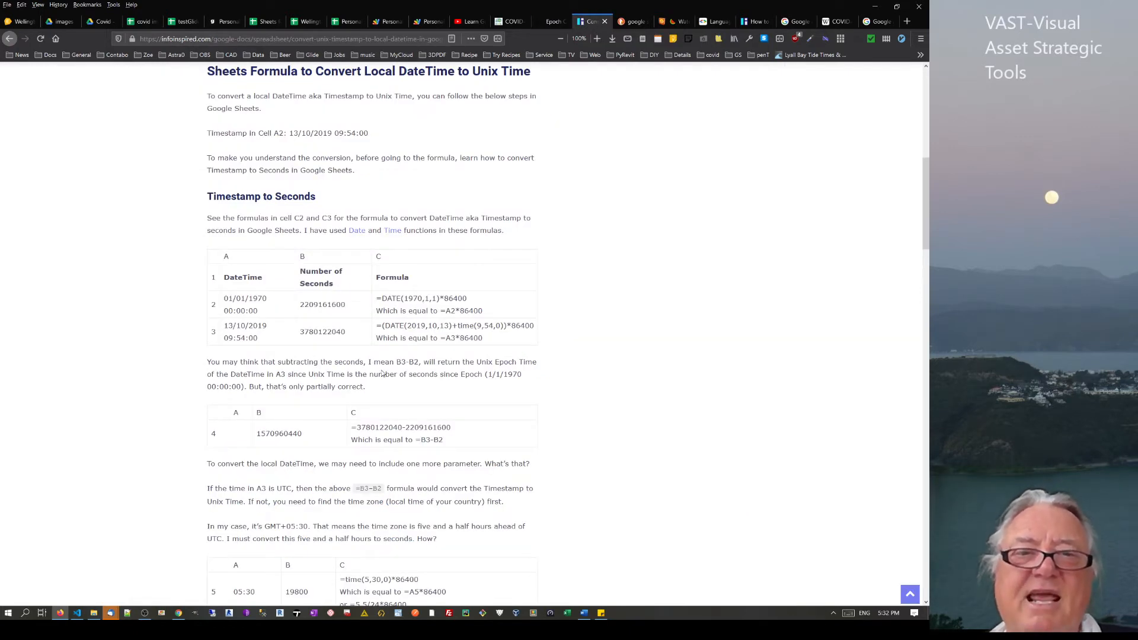
drag(229, 307, 439, 339)
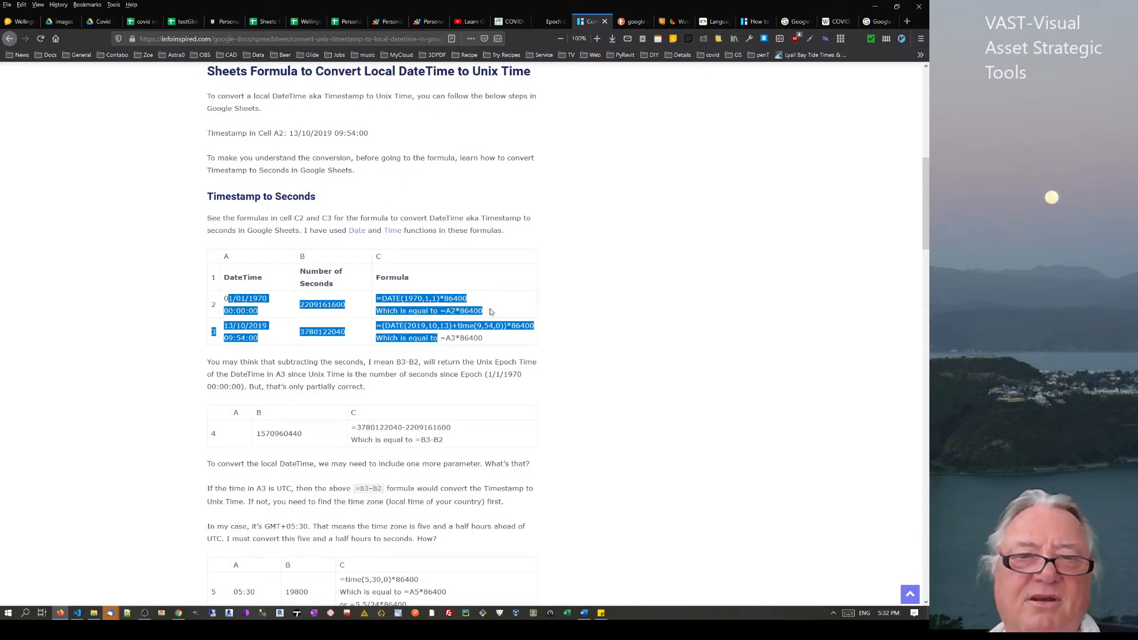
click(448, 299)
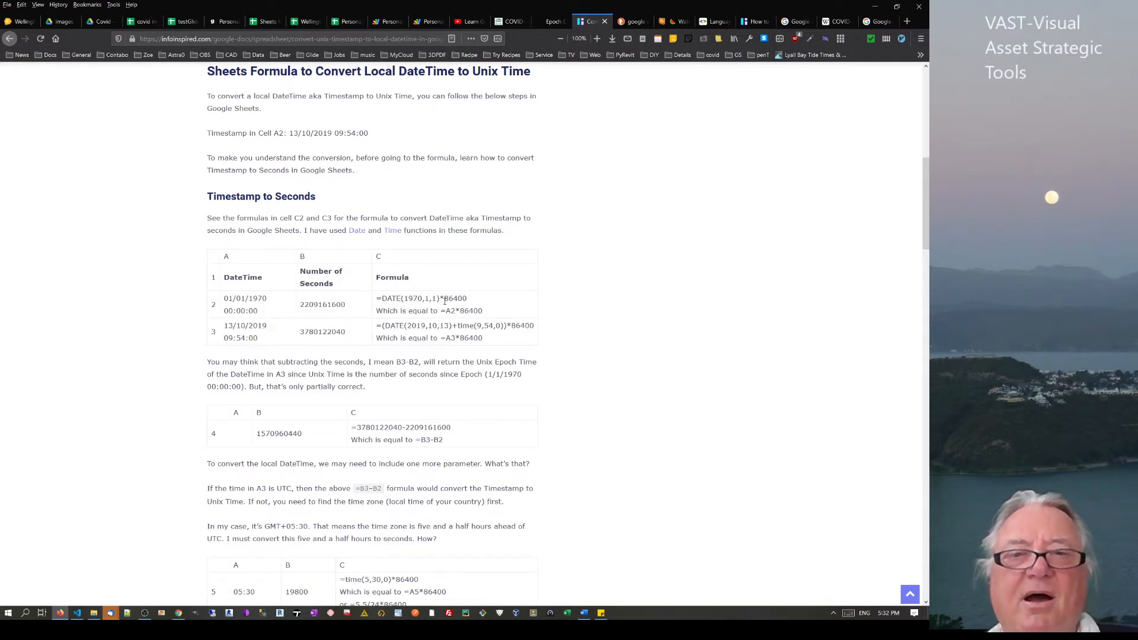
double_click(446, 300)
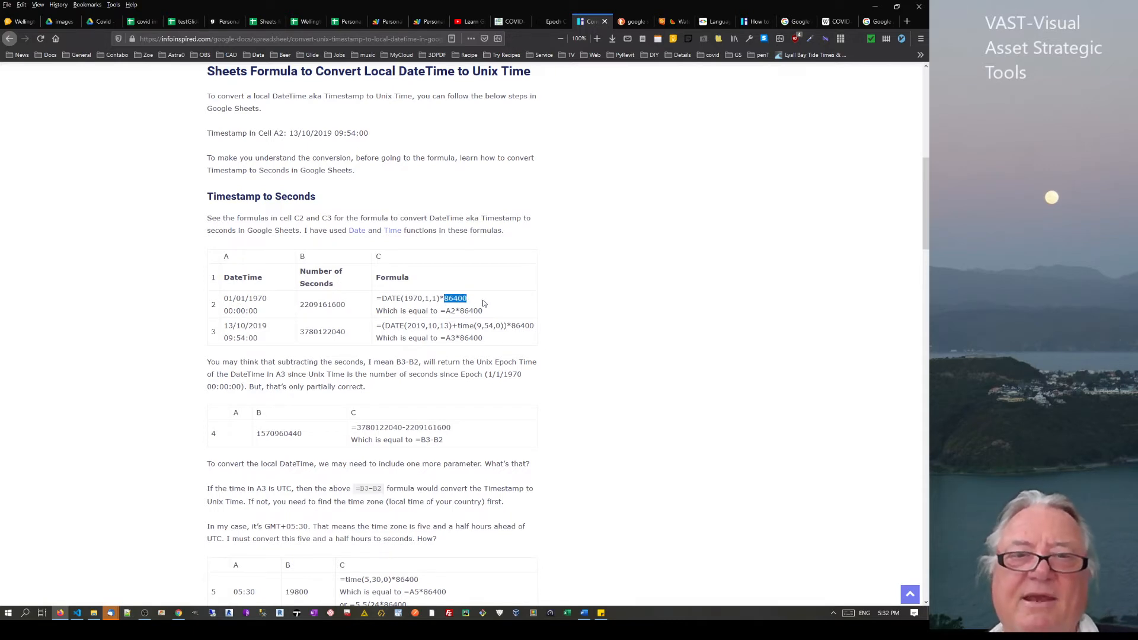
drag(481, 299, 383, 305)
key(ctrl+c)
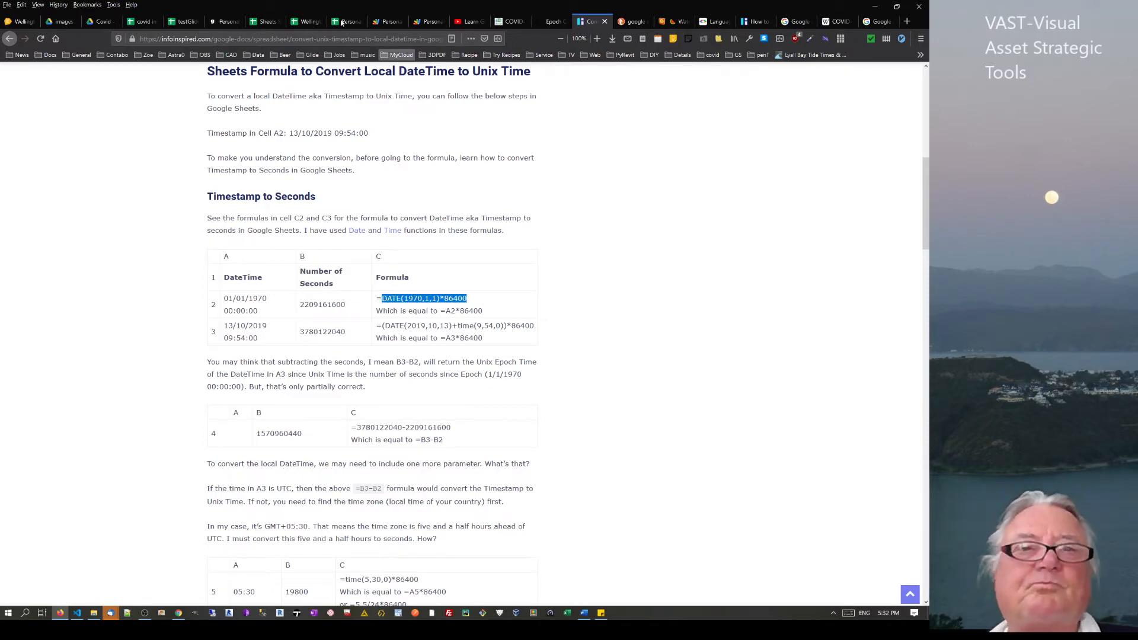
Enter =(E2-DATE(1970,1,1))*86400 in G2 to turn E2's date into a Unix timestamp
click(181, 21)
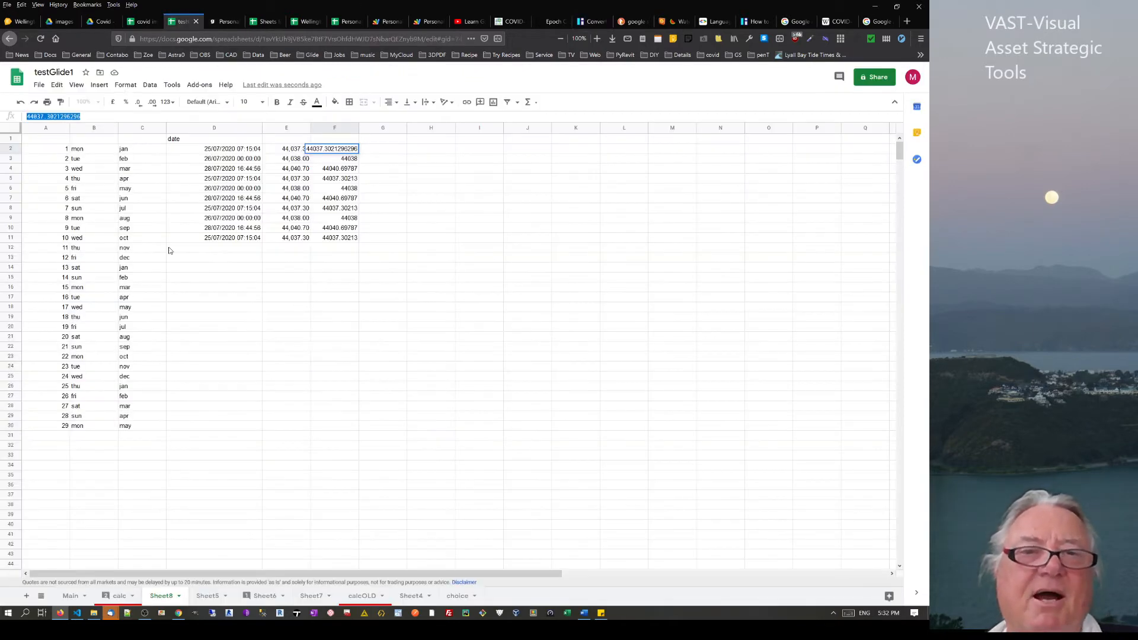
click(382, 152)
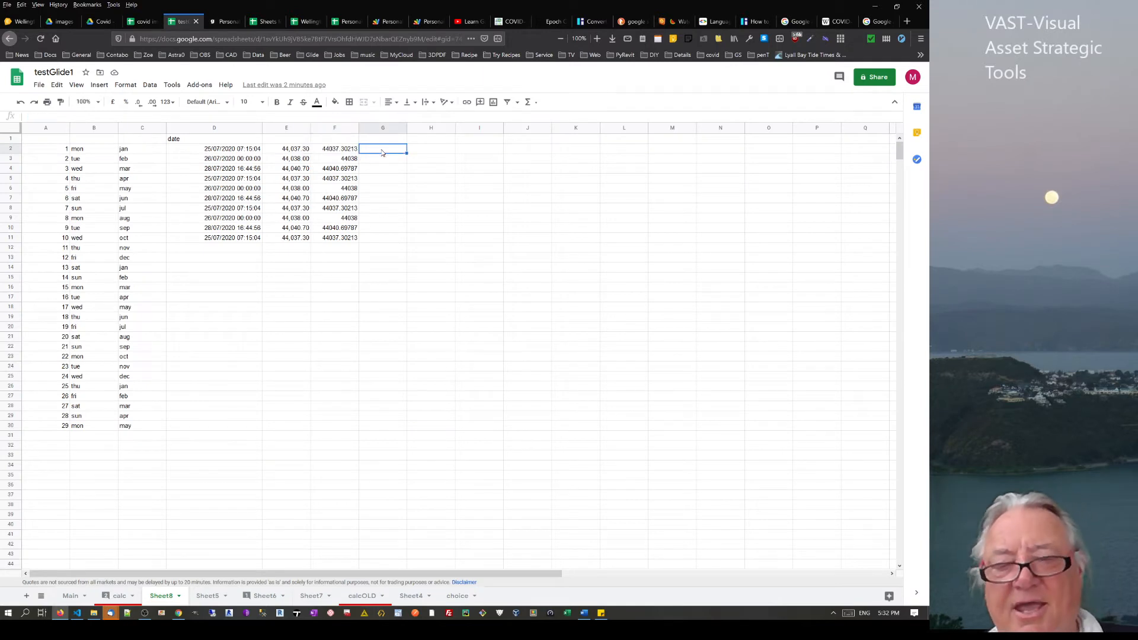
text(=)
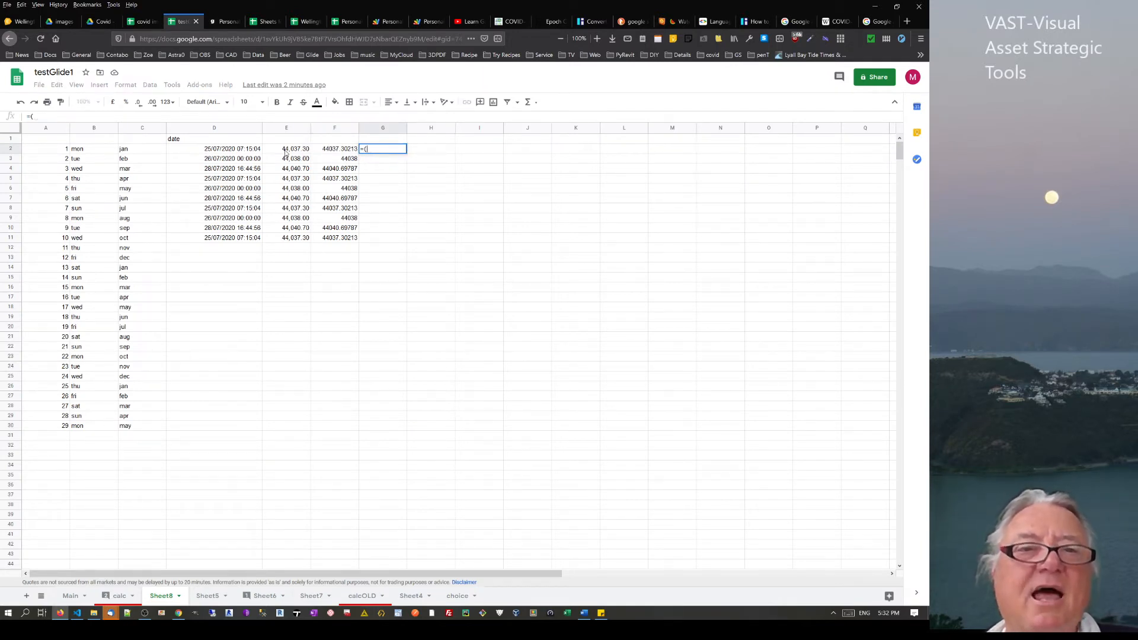
text(()
click(285, 149)
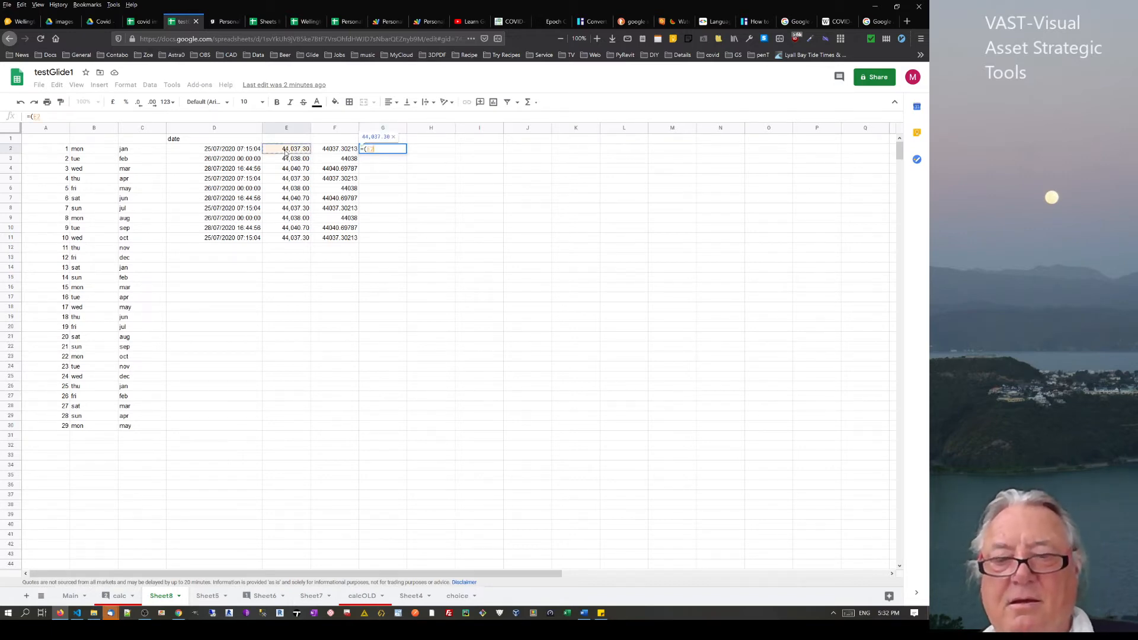
text(-)
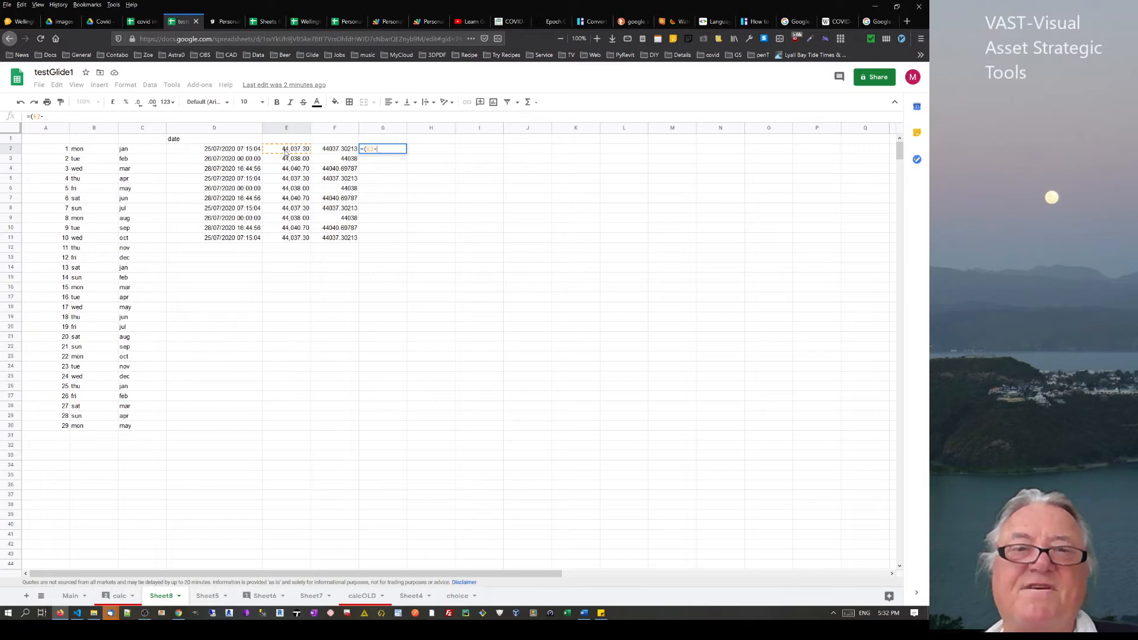
key(ctrl+v)
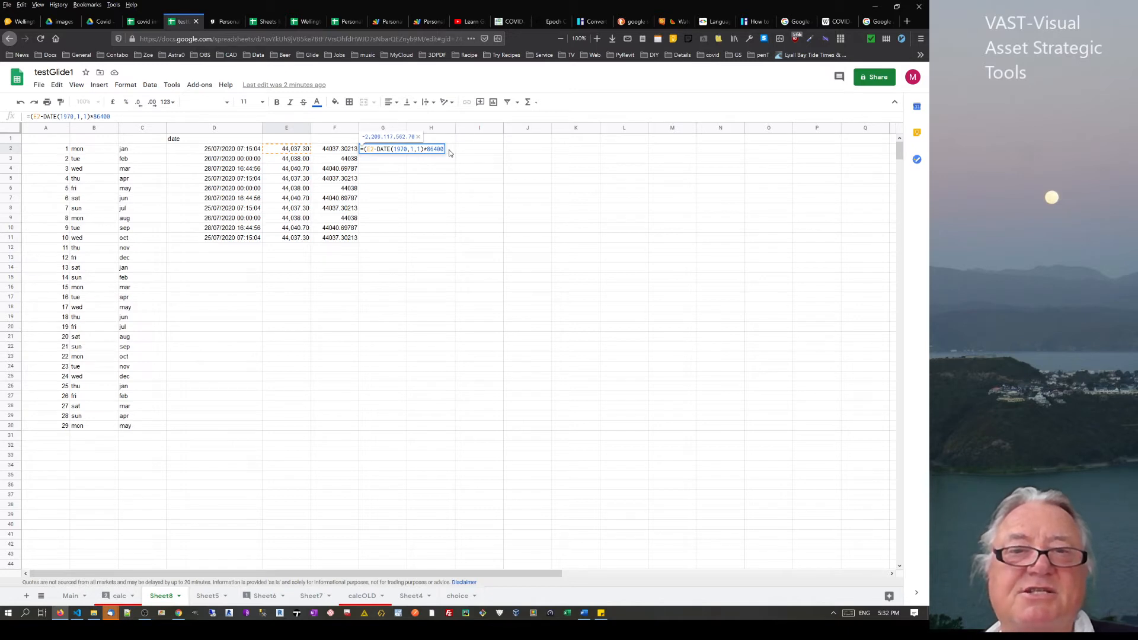
text())
key(BackSpace)
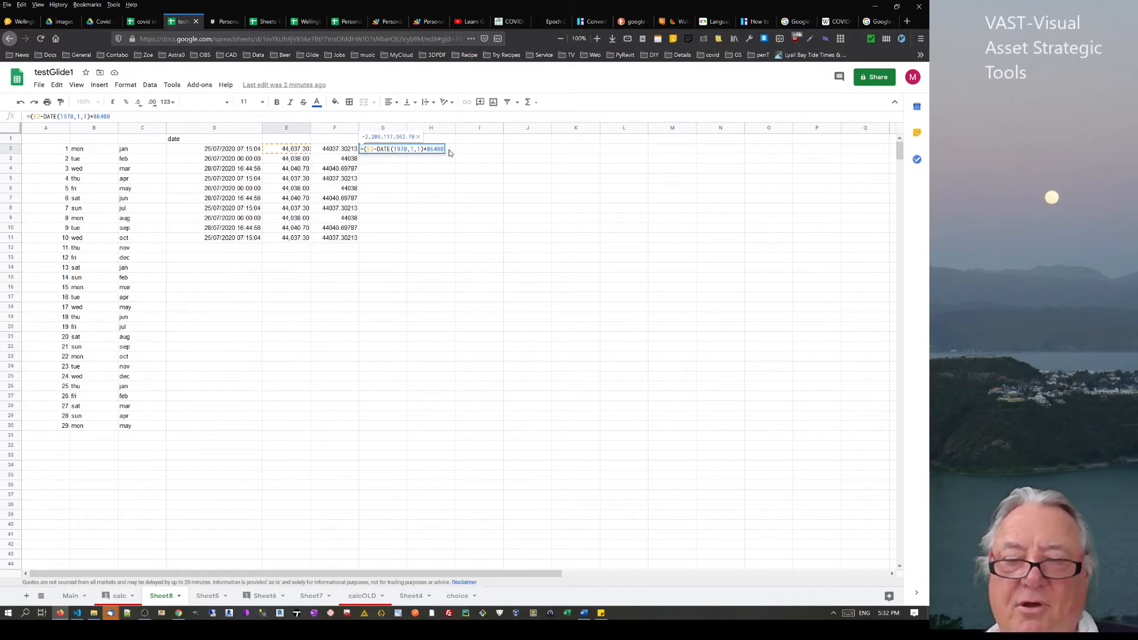
key(Left)
key(Left)
key(Left)
key(Left)
key(Left)
key(Left)
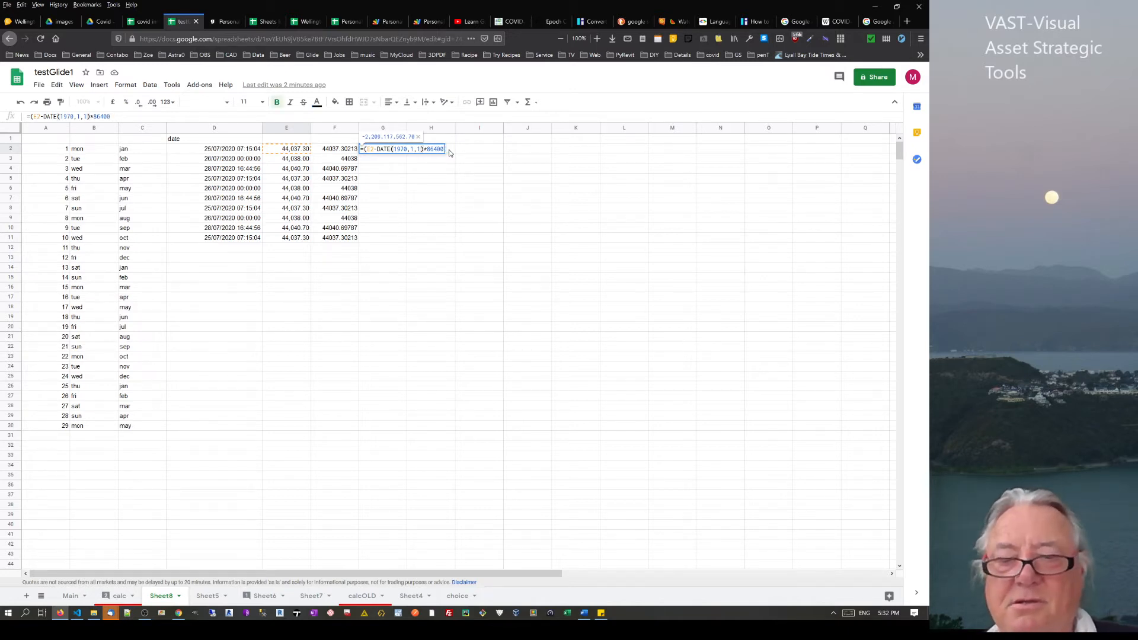
text())
key(Return)
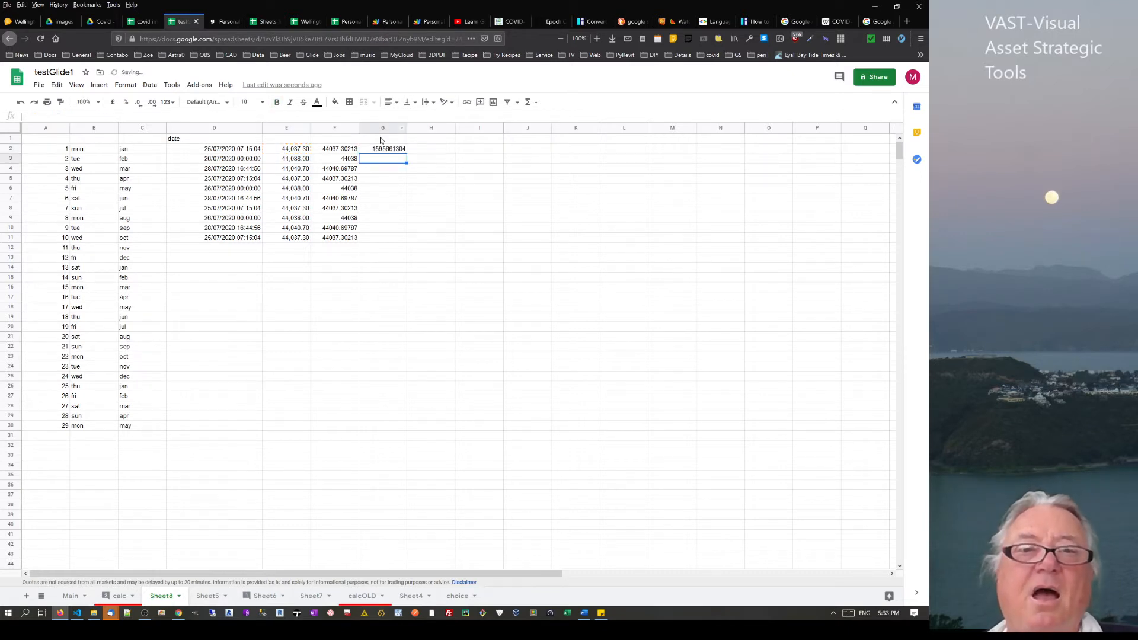
Fill G2's formula to G11, paste G2:G11 as values into H2:H11, and copy H2
click(383, 151)
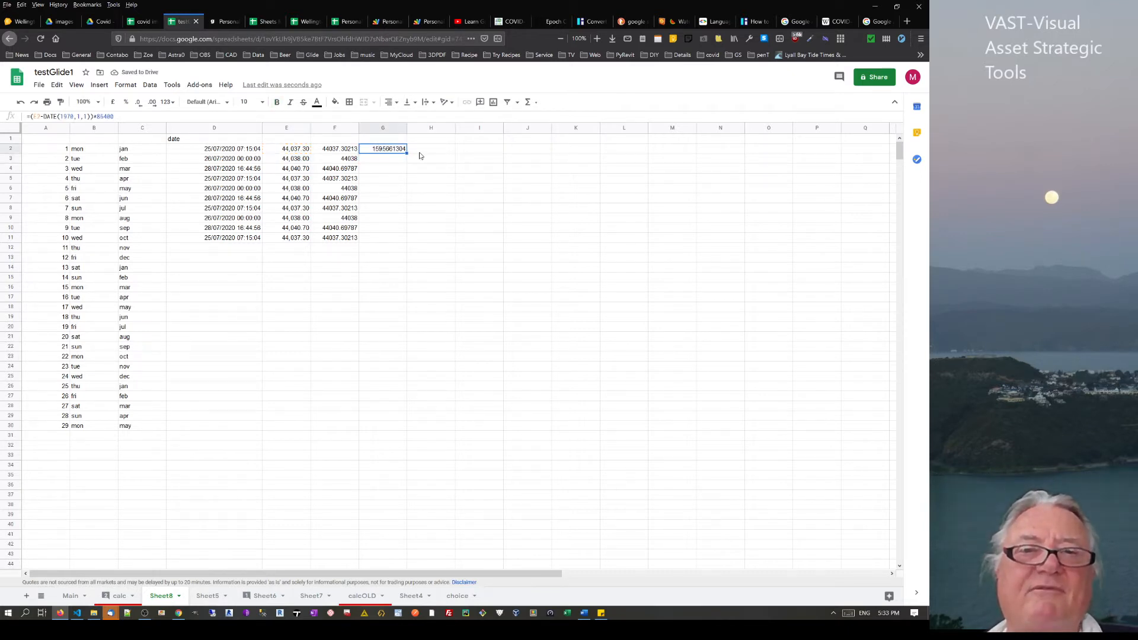
drag(407, 153, 404, 235)
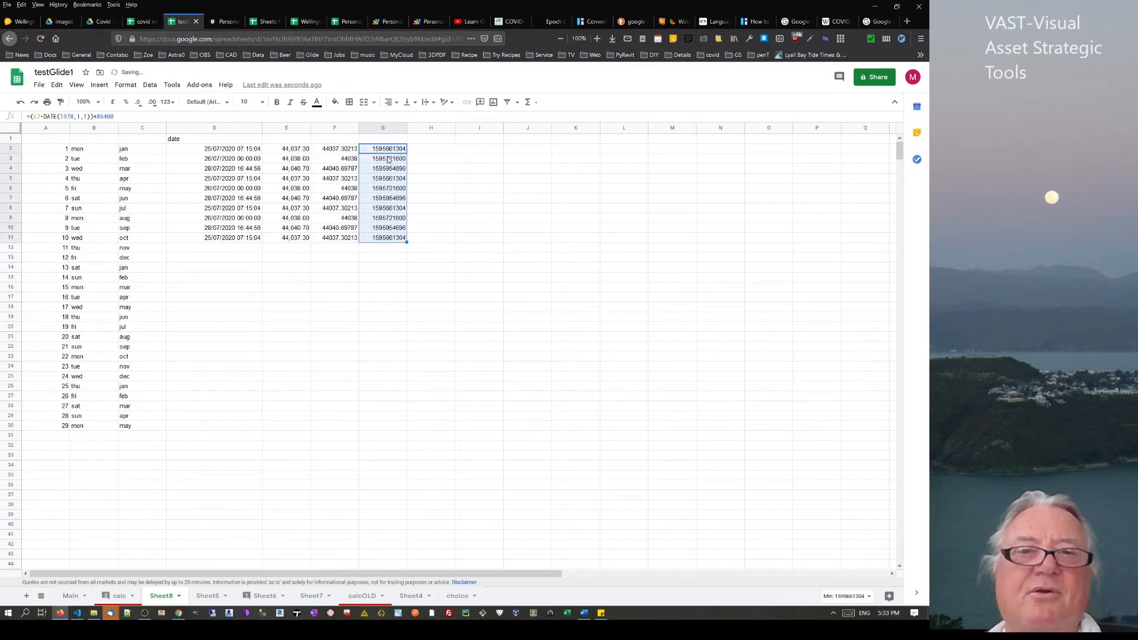
key(ctrl+c)
click(422, 153)
right_click(424, 152)
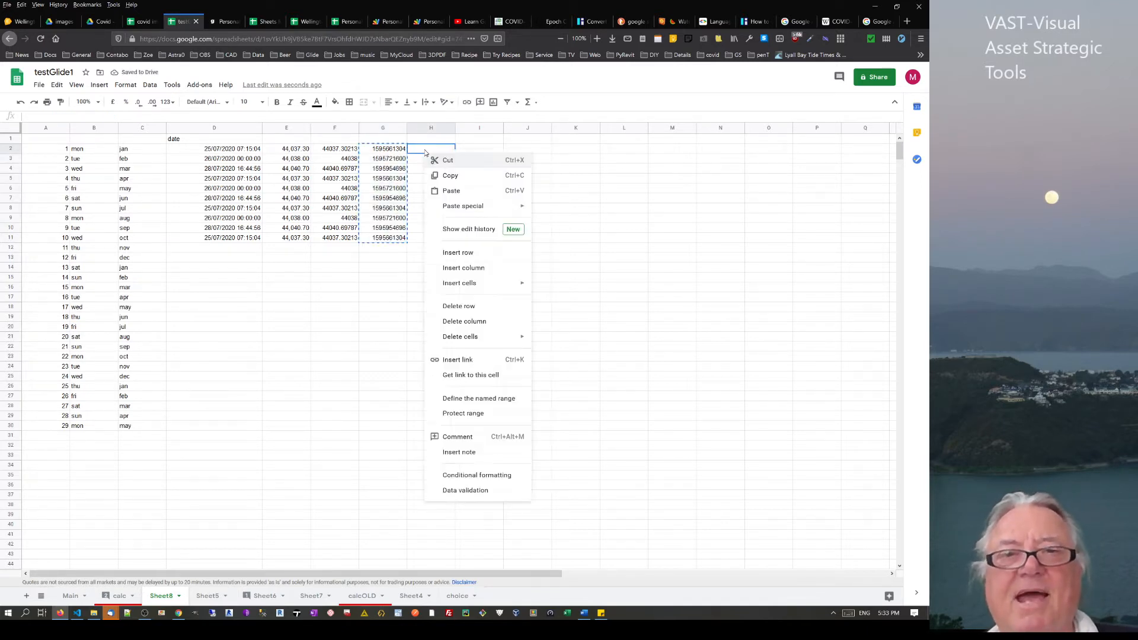
mouse_move(451, 205)
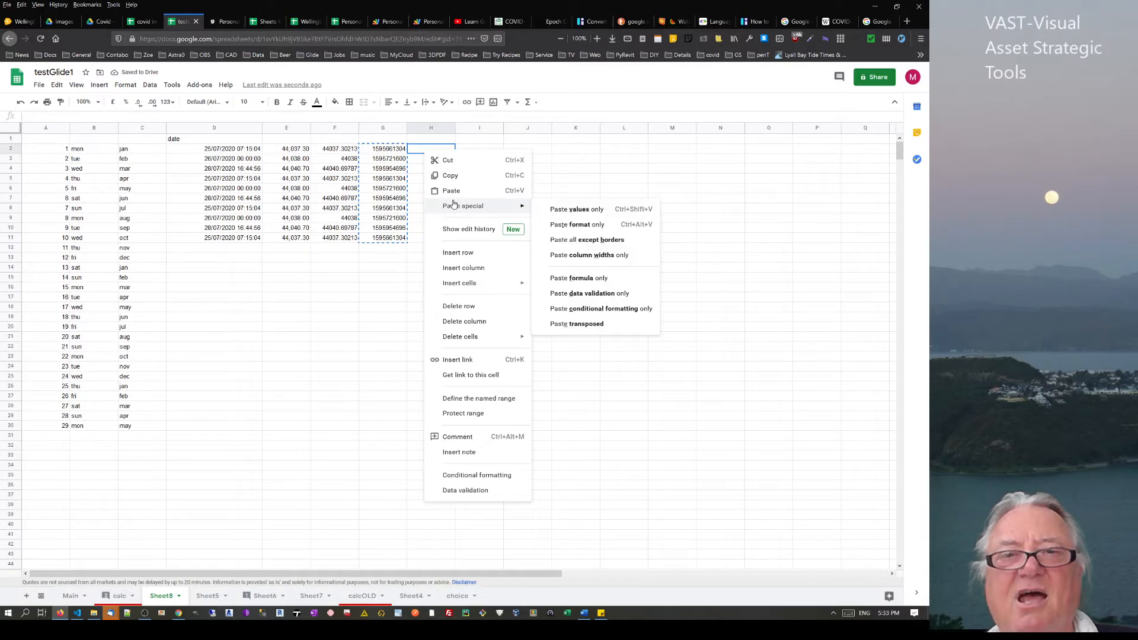
click(548, 212)
click(424, 151)
key(ctrl+c)
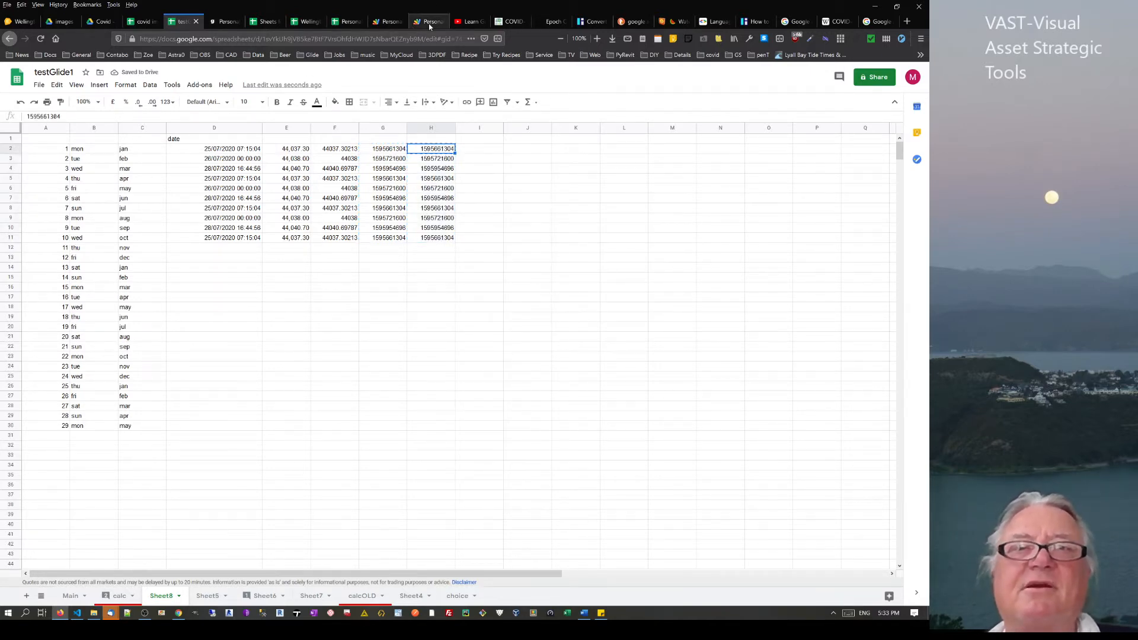
click(552, 22)
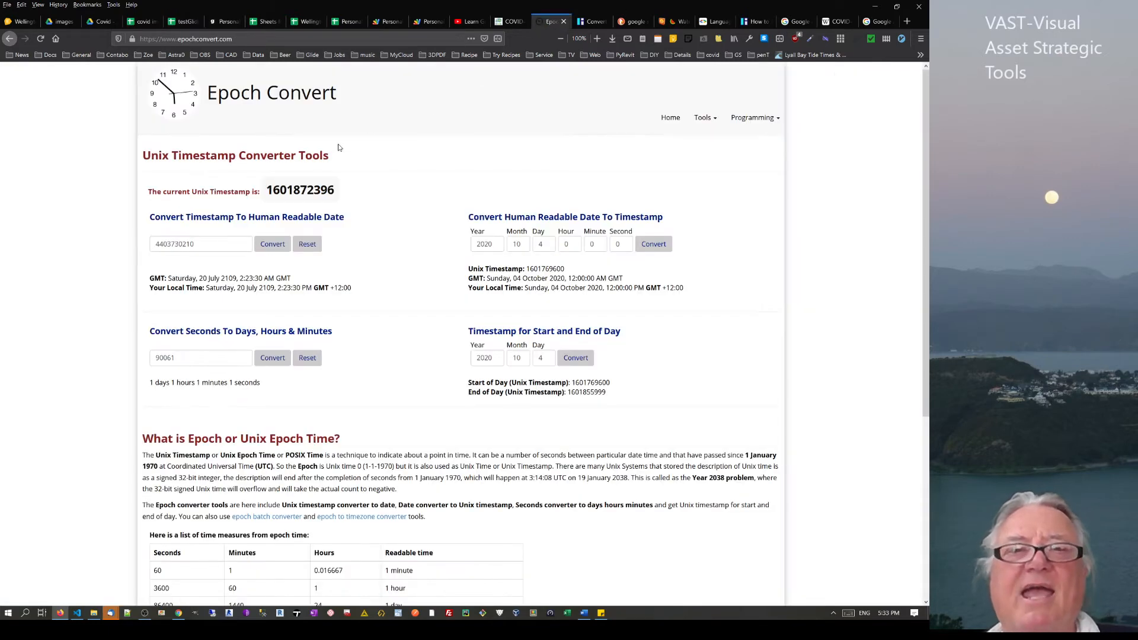
double_click(230, 241)
key(ctrl+v)
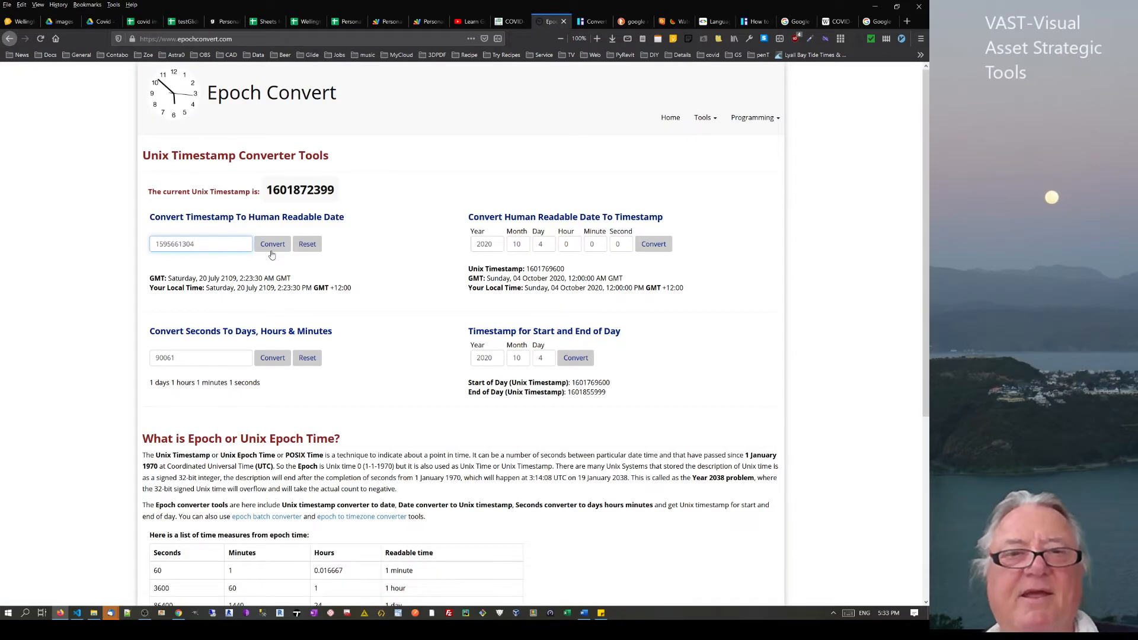
click(271, 244)
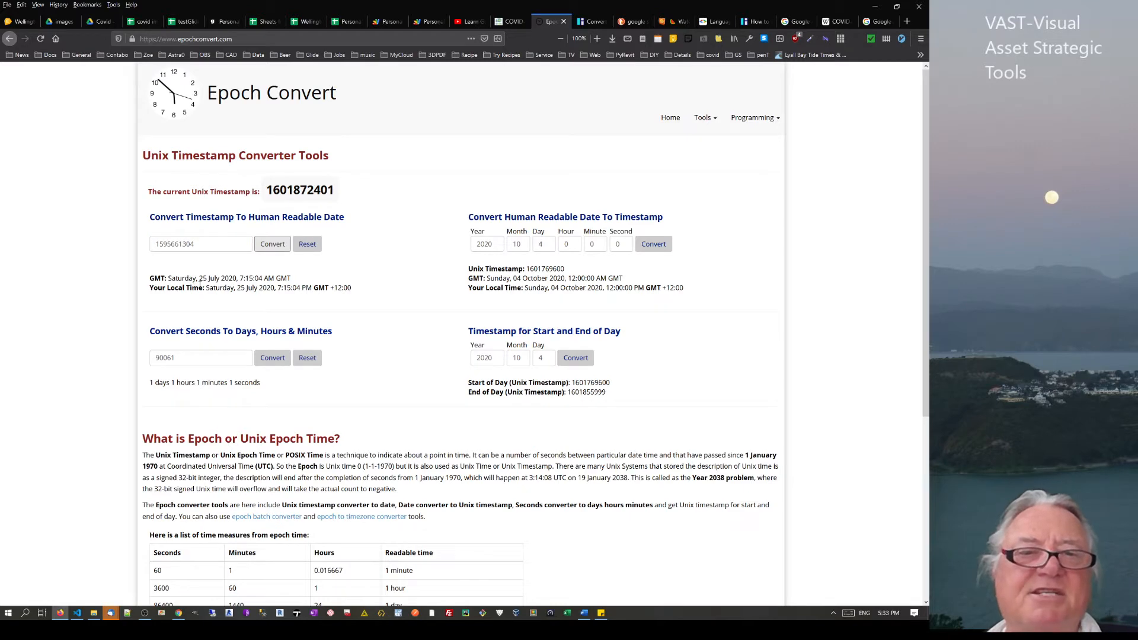
drag(200, 280, 230, 288)
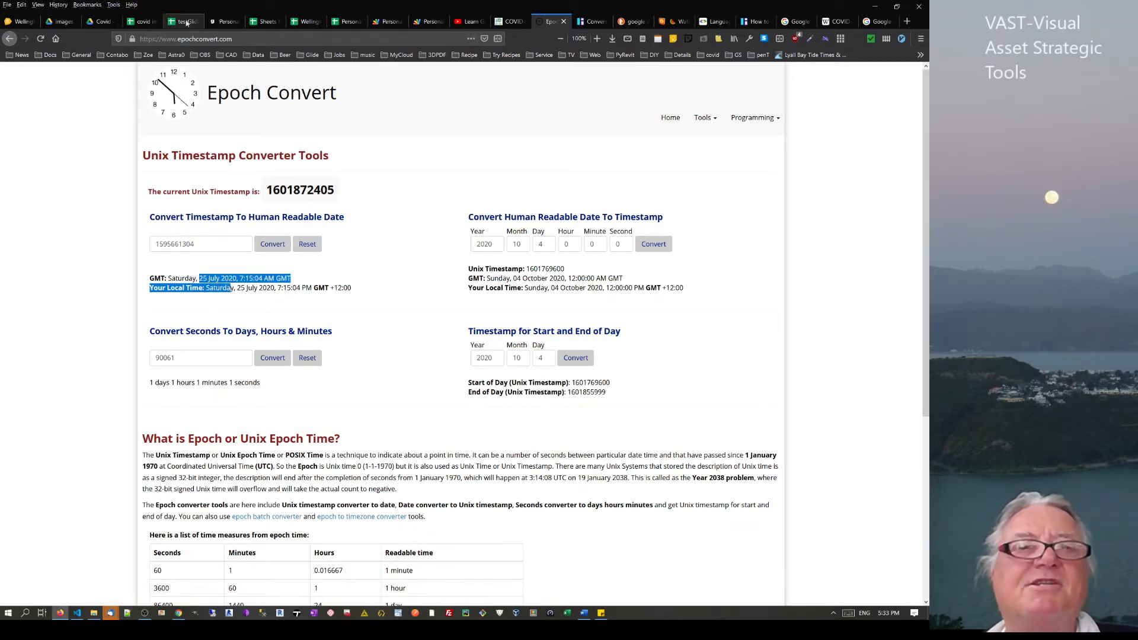
click(187, 23)
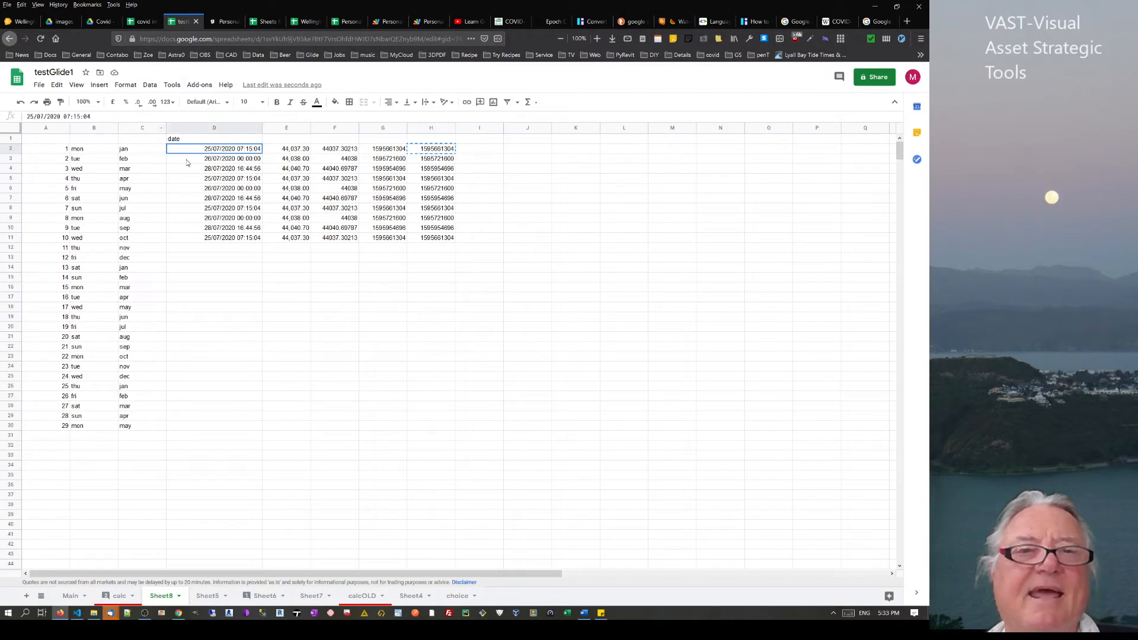
Enter a formula in J2 referencing D3's date
click(439, 142)
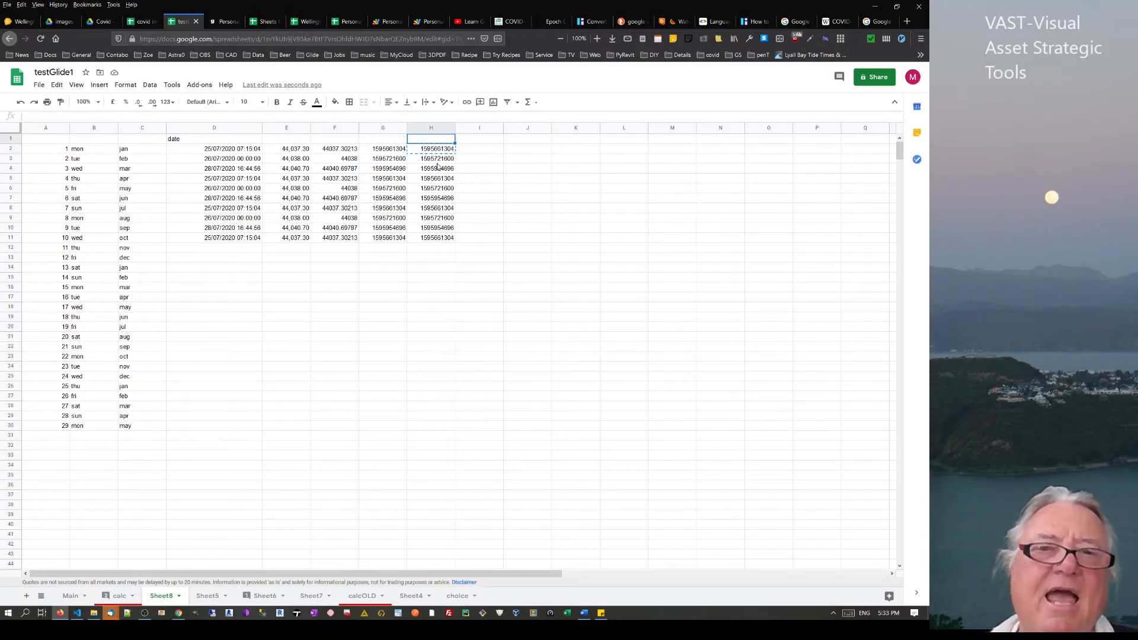
click(474, 152)
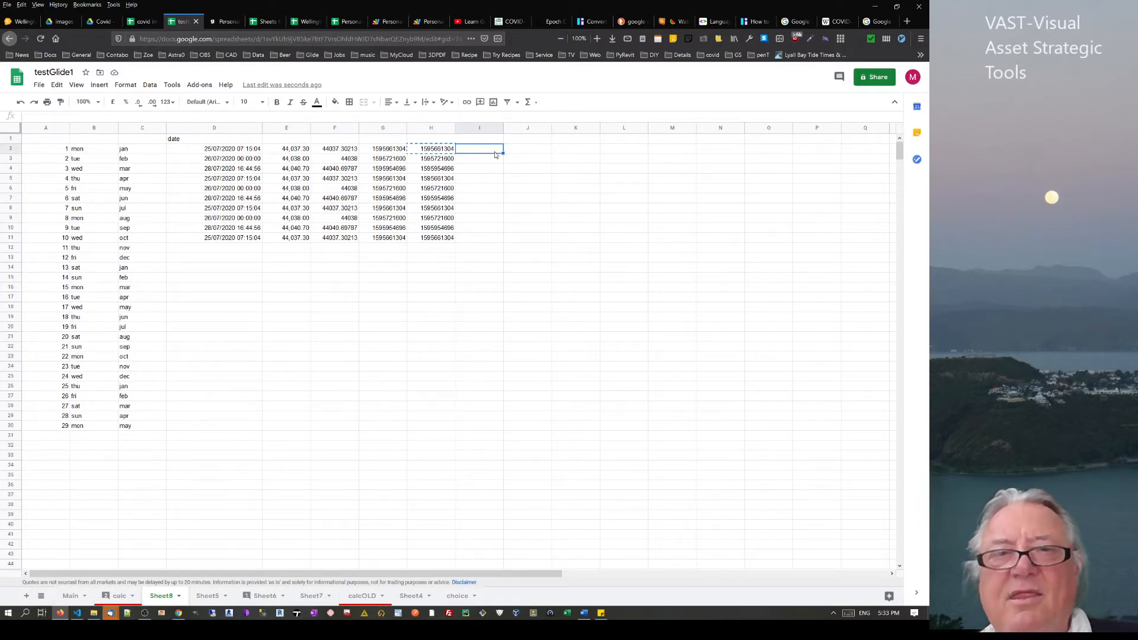
click(525, 153)
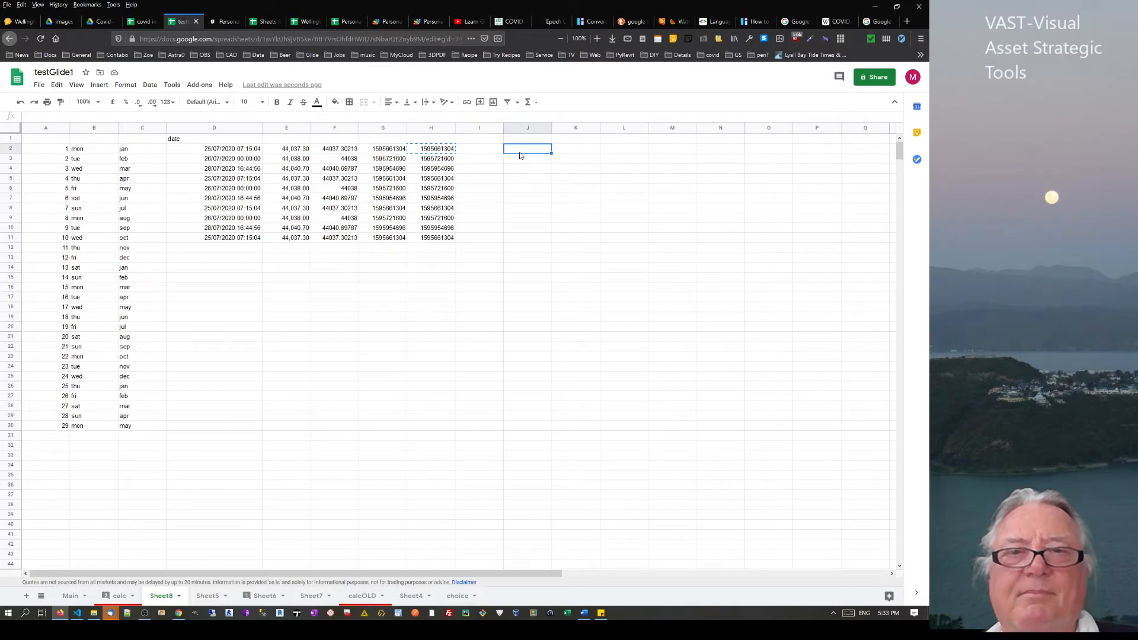
click(383, 180)
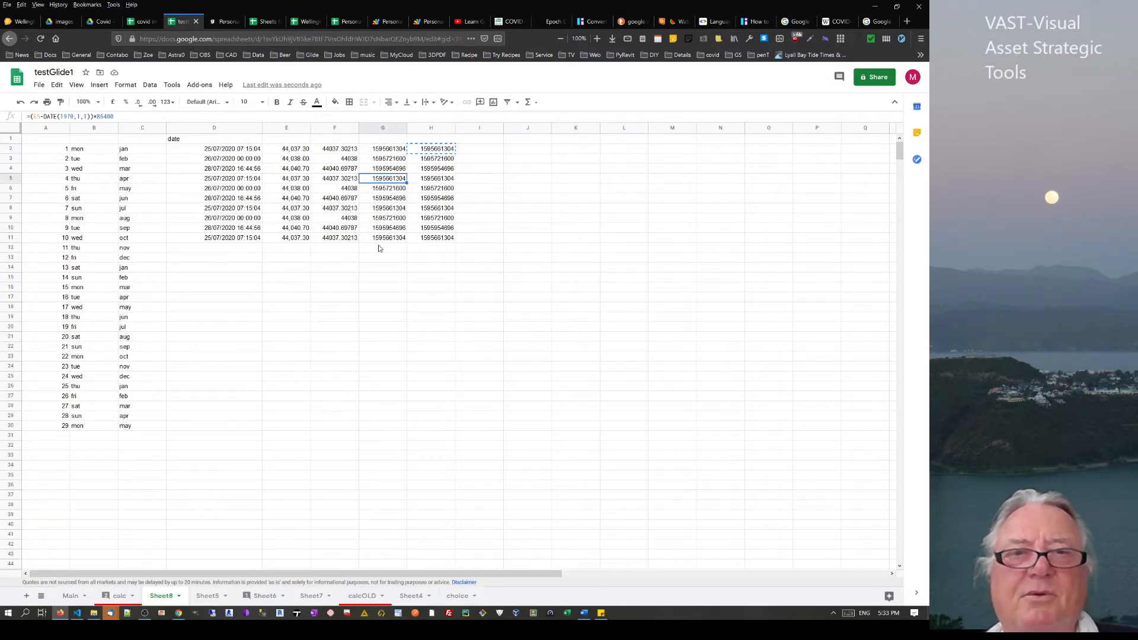
click(514, 153)
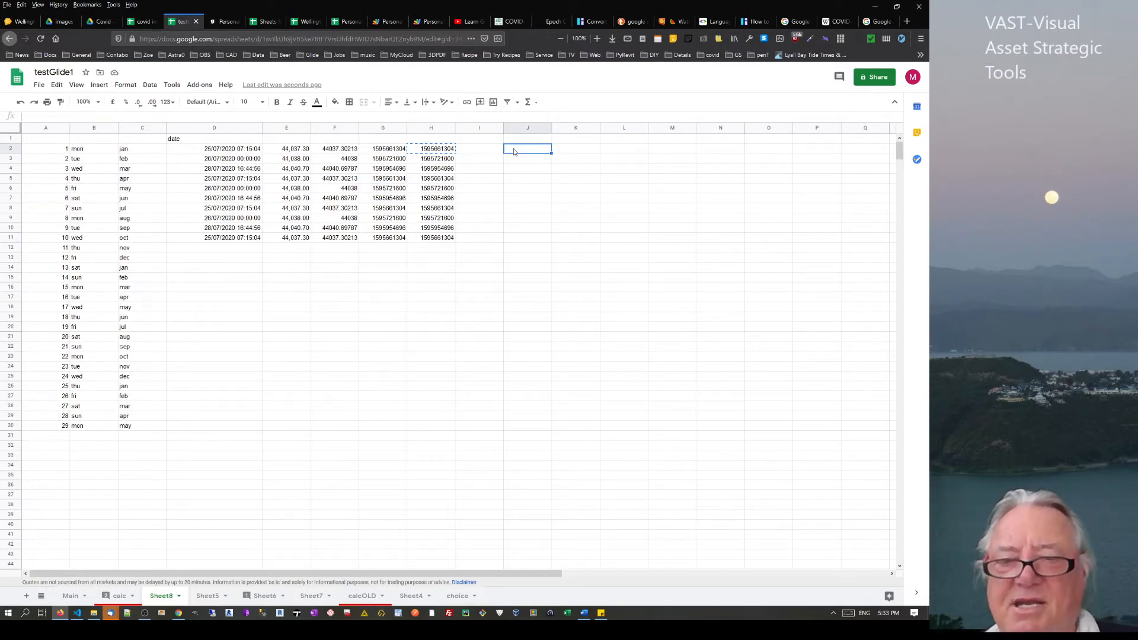
text(=)
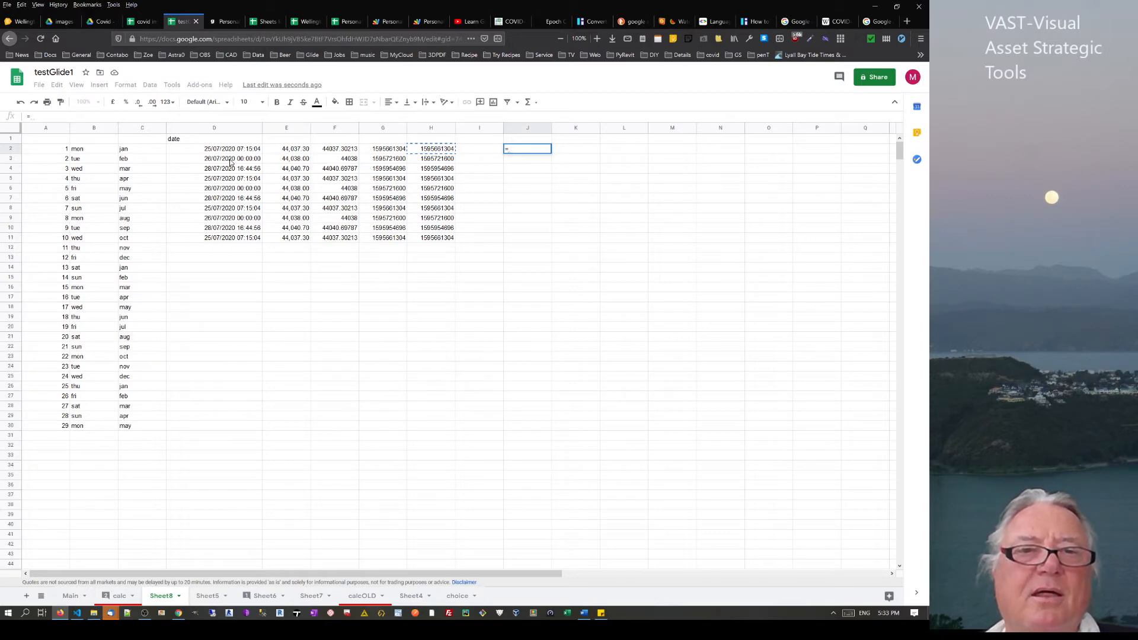
click(231, 161)
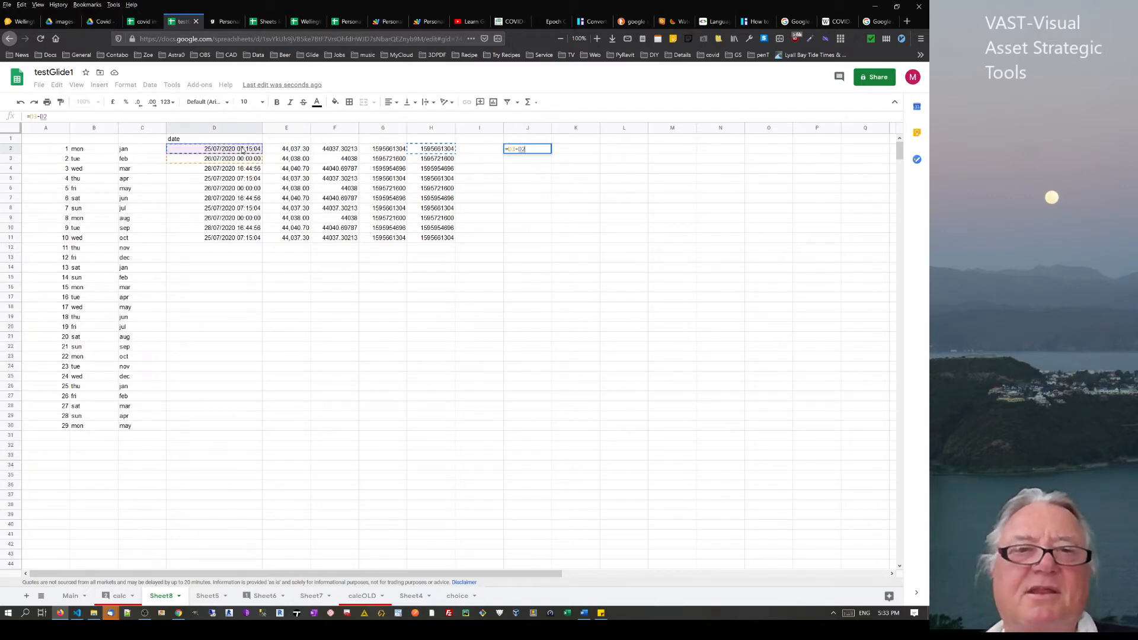
key(Return)
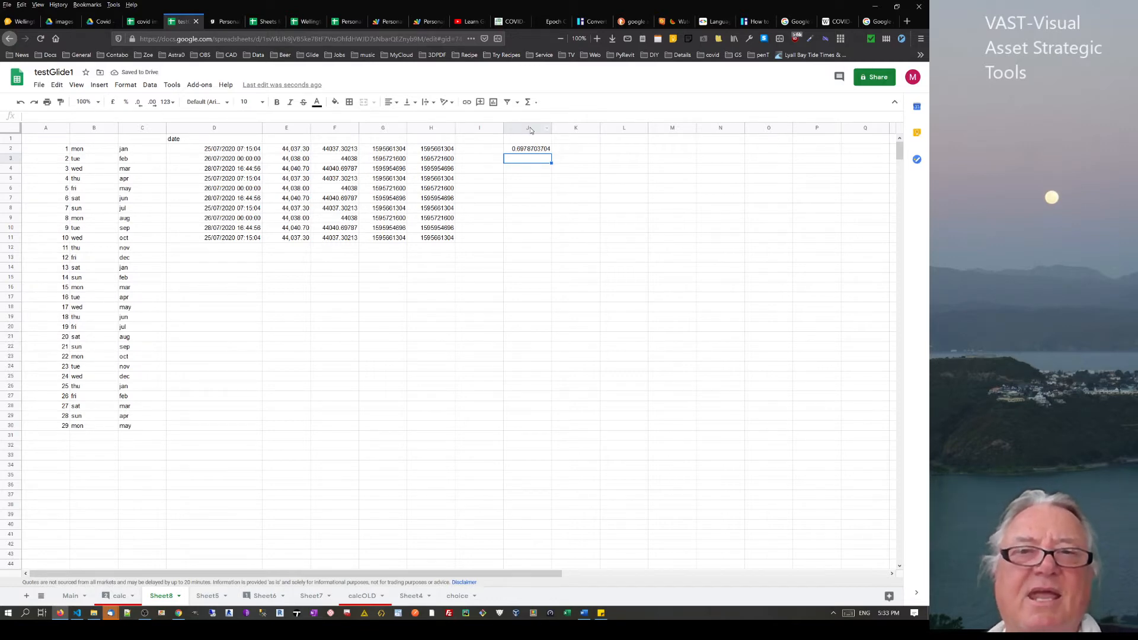
Format column J as Duration
click(530, 129)
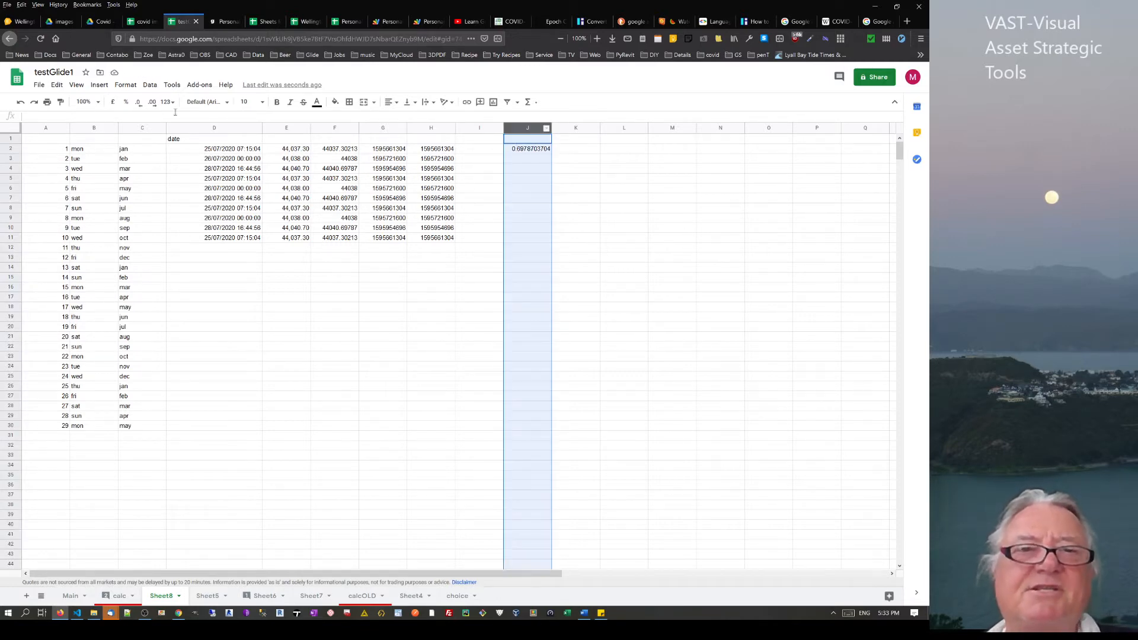
click(125, 85)
mouse_move(178, 125)
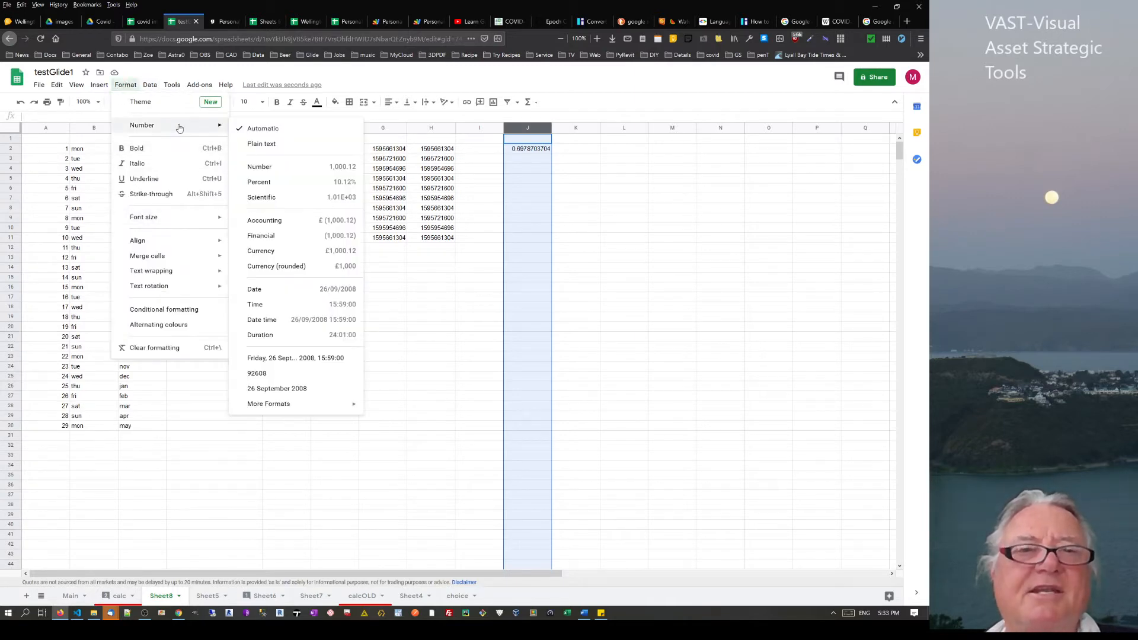
click(266, 336)
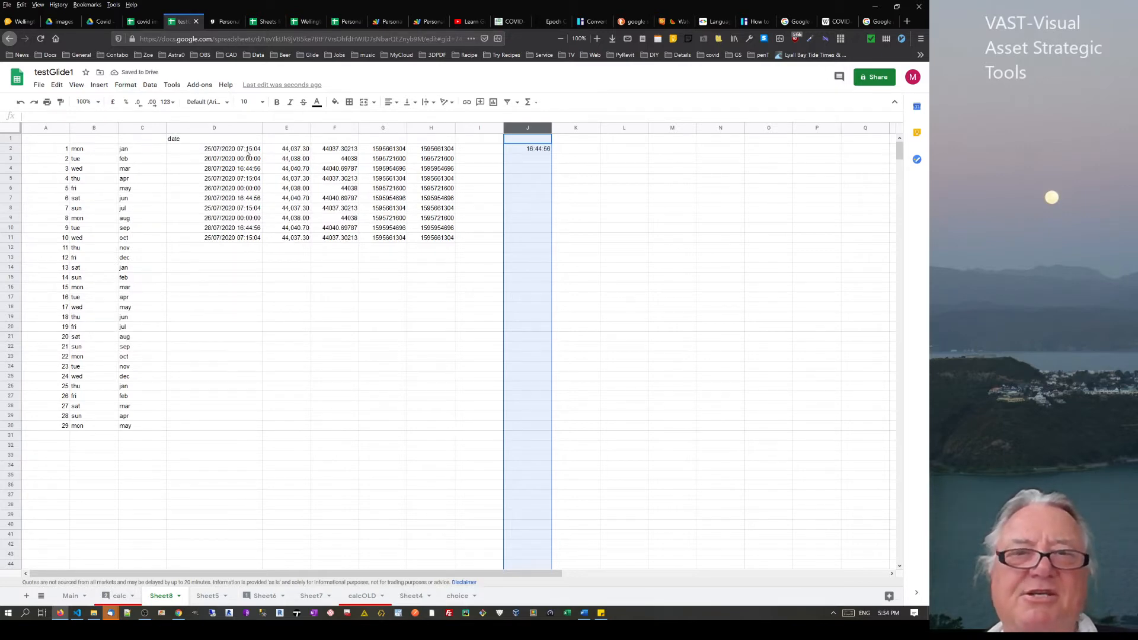
Start a formula in J4 referencing I6:I7, then erase it, leaving J4 empty
click(541, 171)
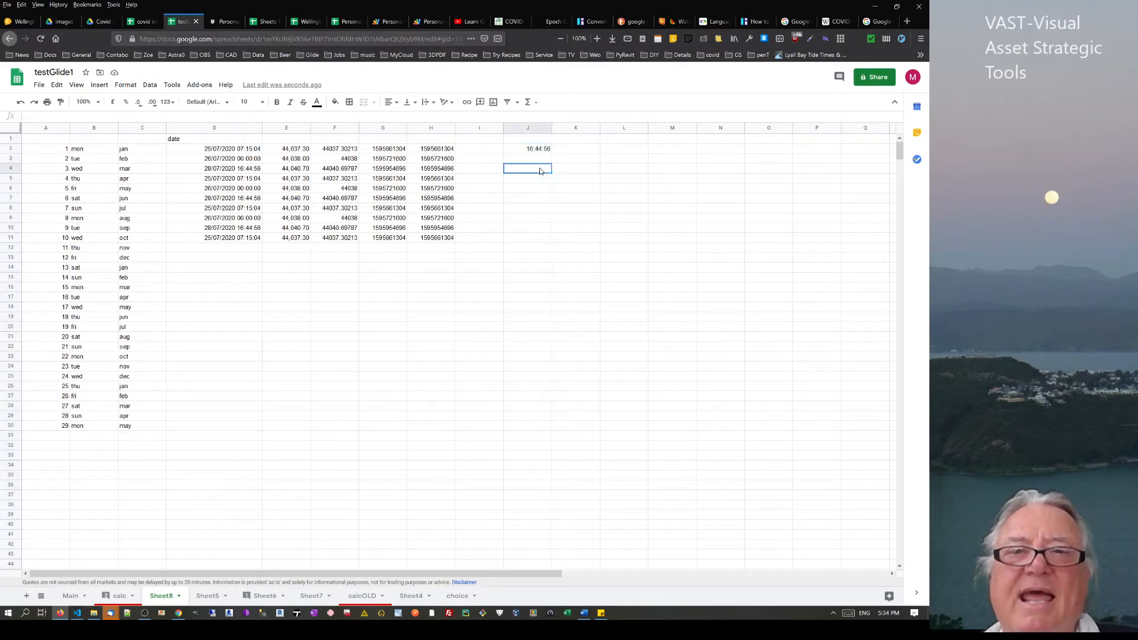
text(=)
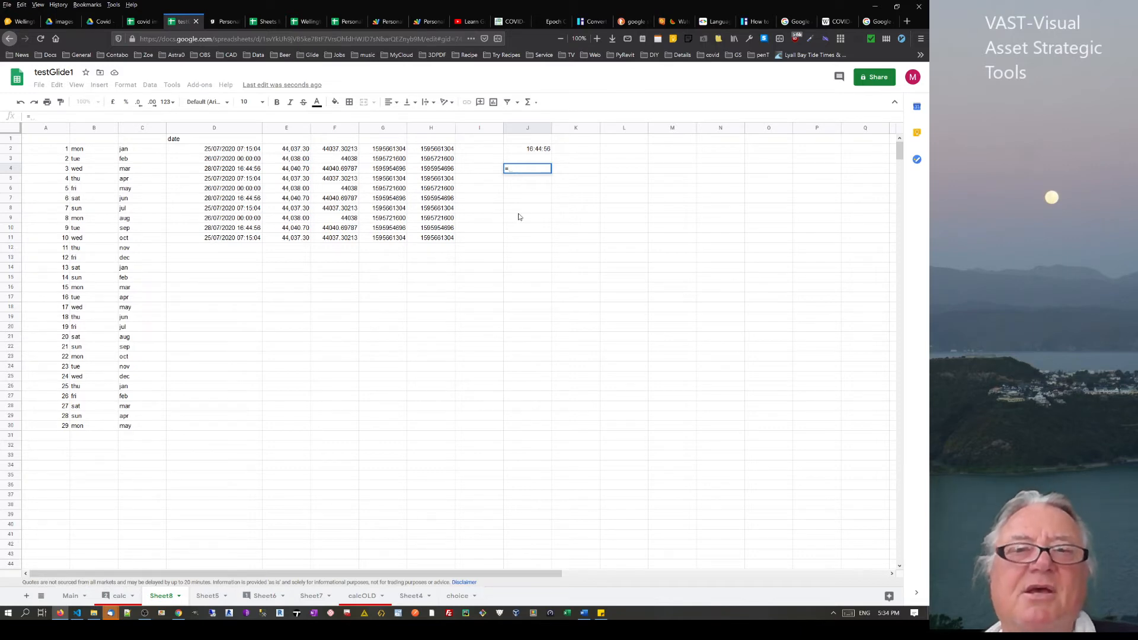
drag(495, 189, 496, 199)
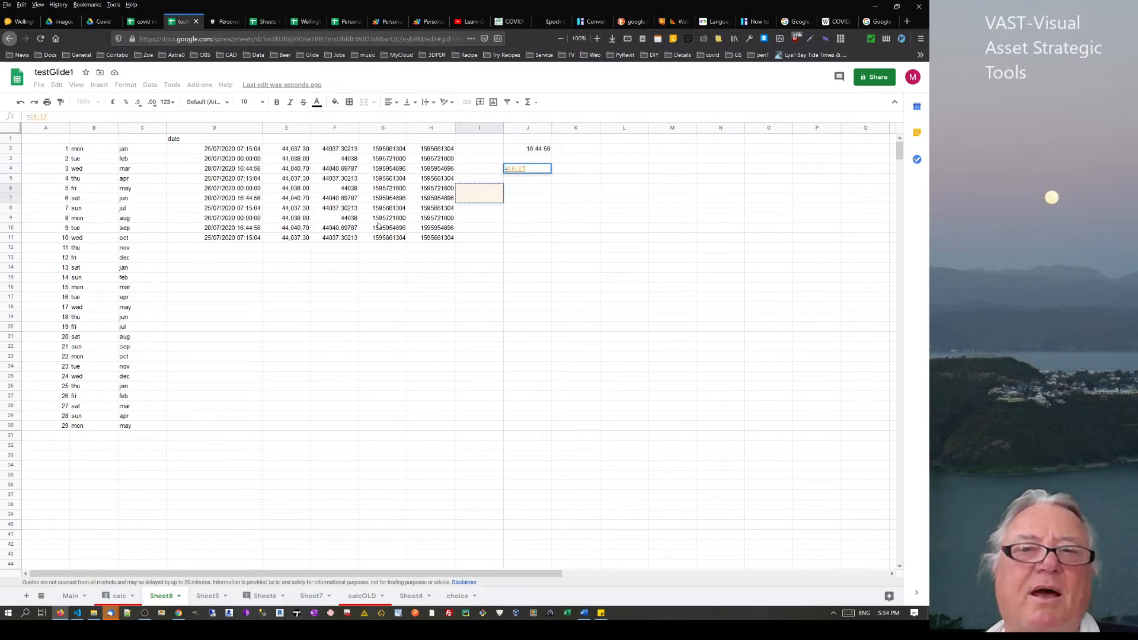
click(537, 168)
key(BackSpace)
key(BackSpace)
key(BackSpace)
key(BackSpace)
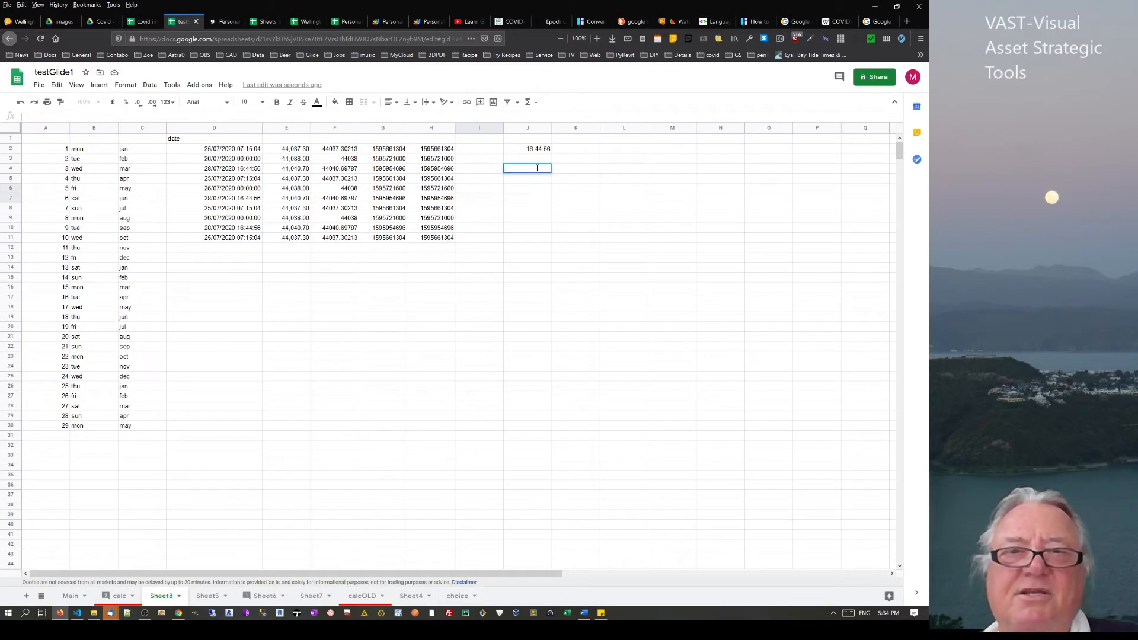
click(575, 248)
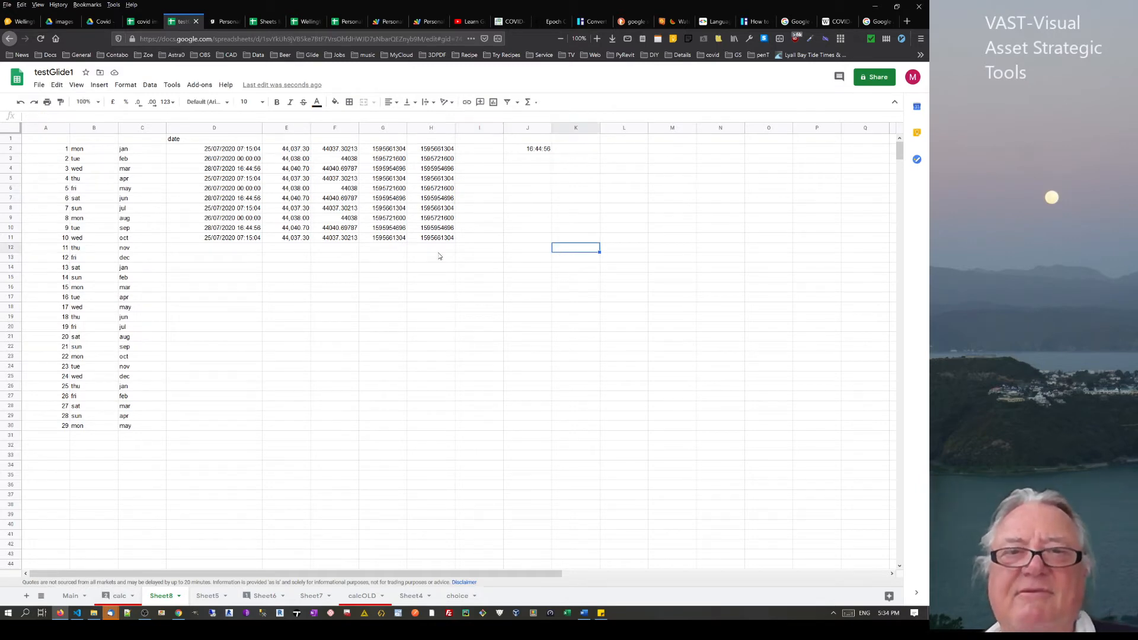
Change D6's date to 28/07/2020
click(219, 187)
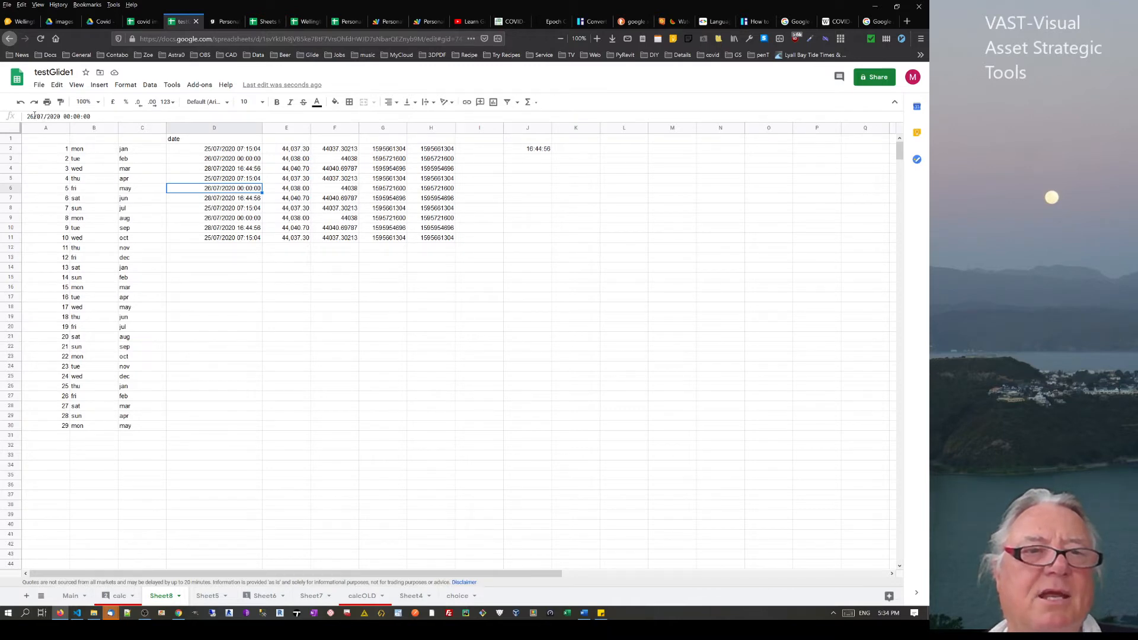
click(35, 116)
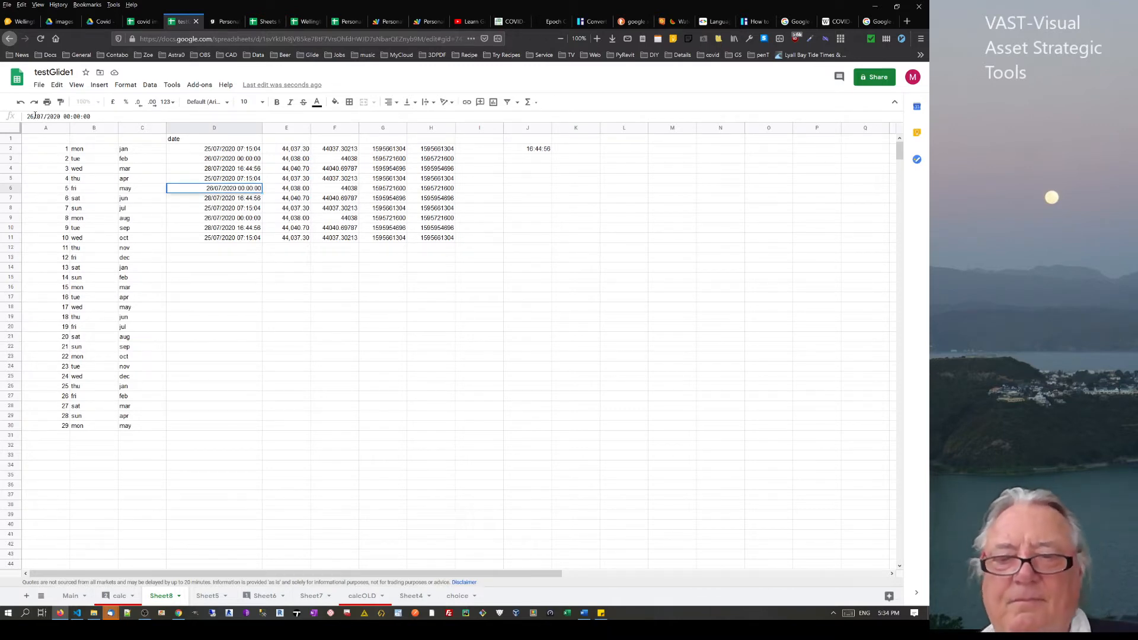
key(BackSpace)
text(8)
key(Return)
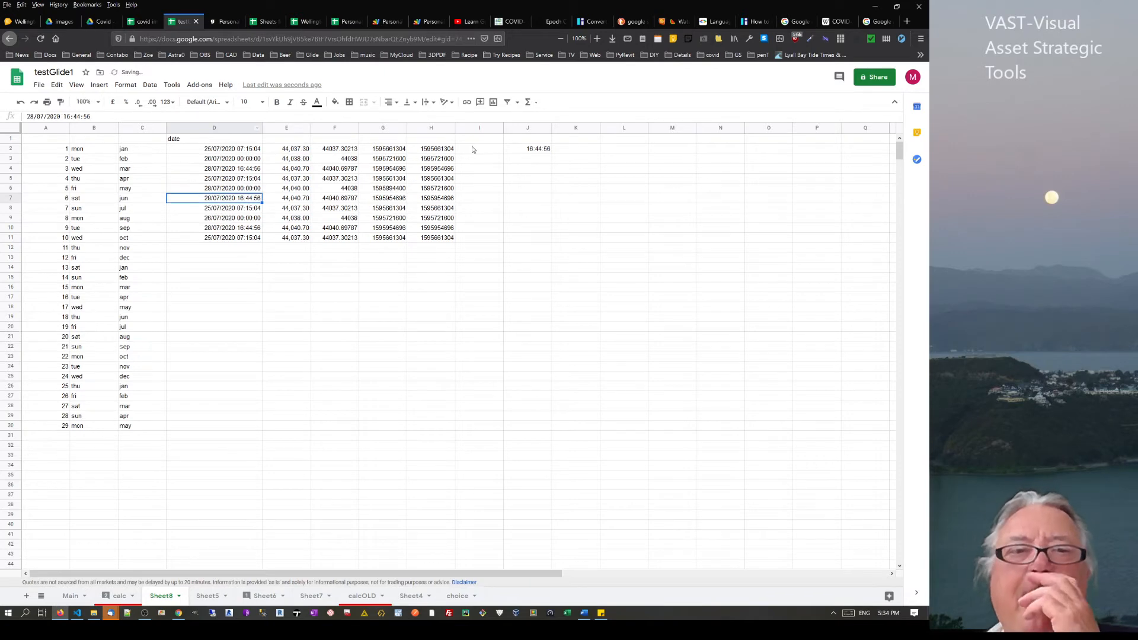
Enter =D6-D3 in J5, showing a 48:00:00 difference
click(528, 180)
text(=)
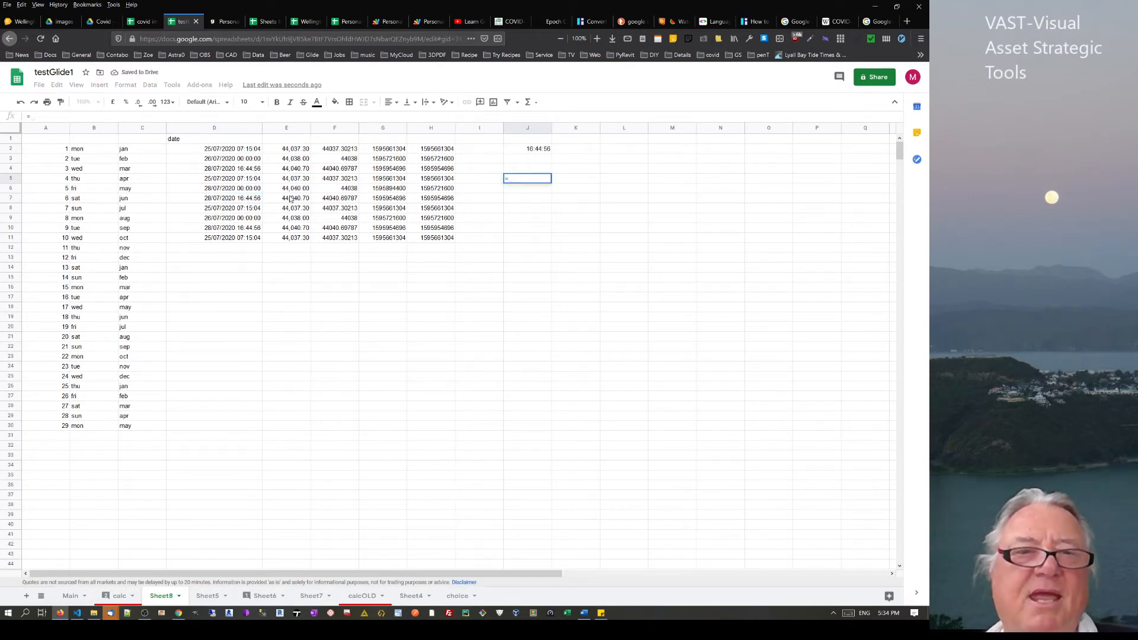
click(243, 201)
click(242, 188)
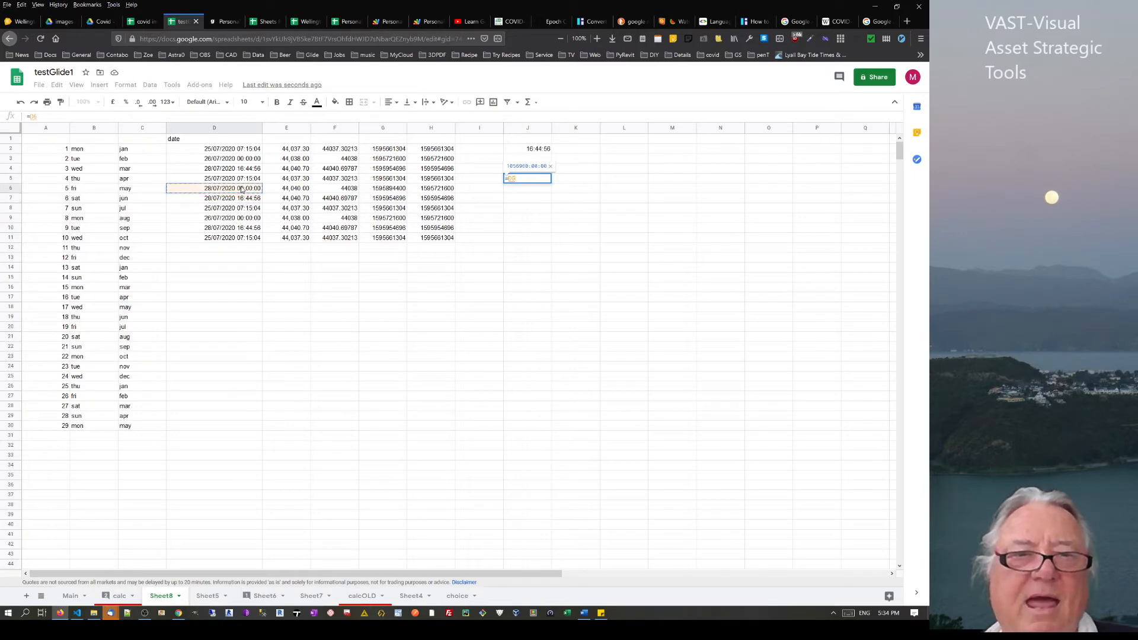
text(-)
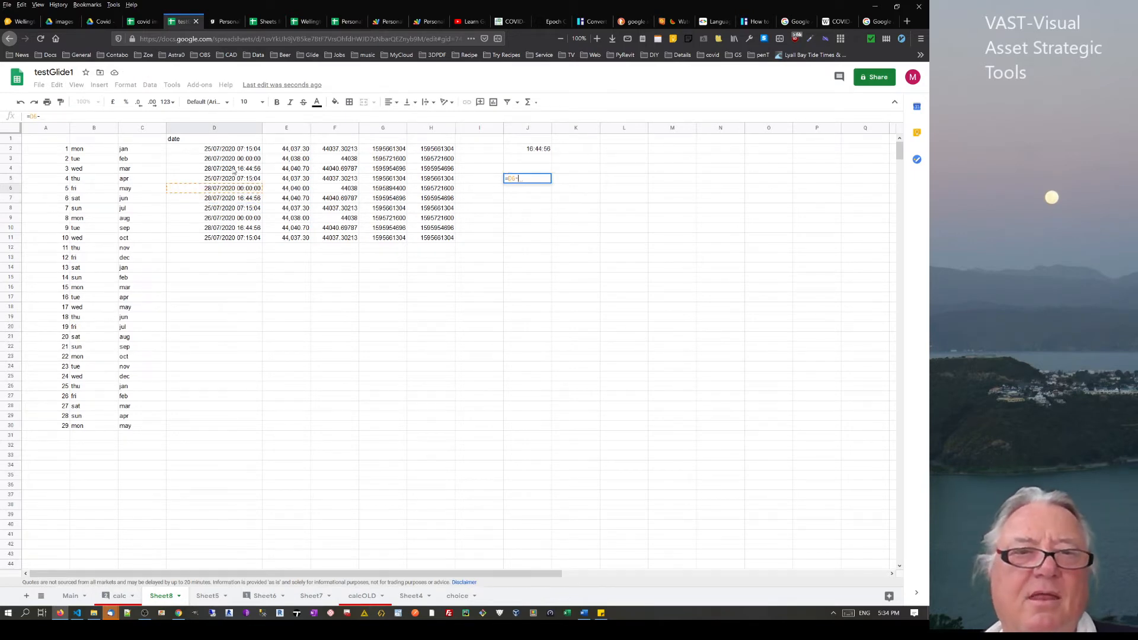
click(235, 162)
key(Return)
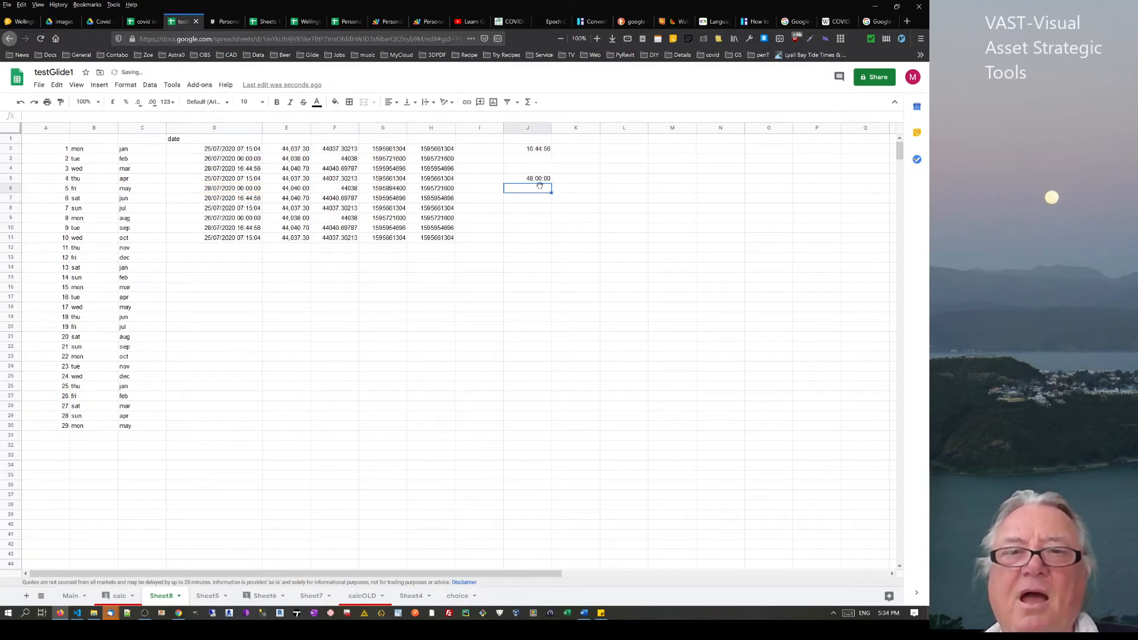
Inspect the formulas and values in J5, G6, D5, E6 and F7
click(532, 180)
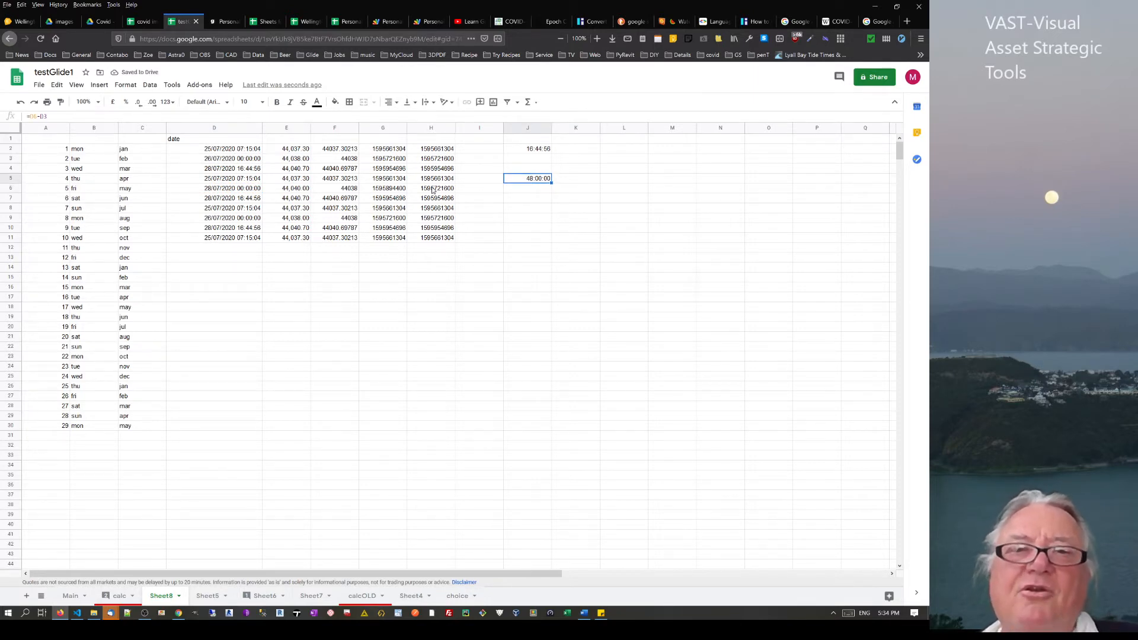
click(392, 191)
click(215, 181)
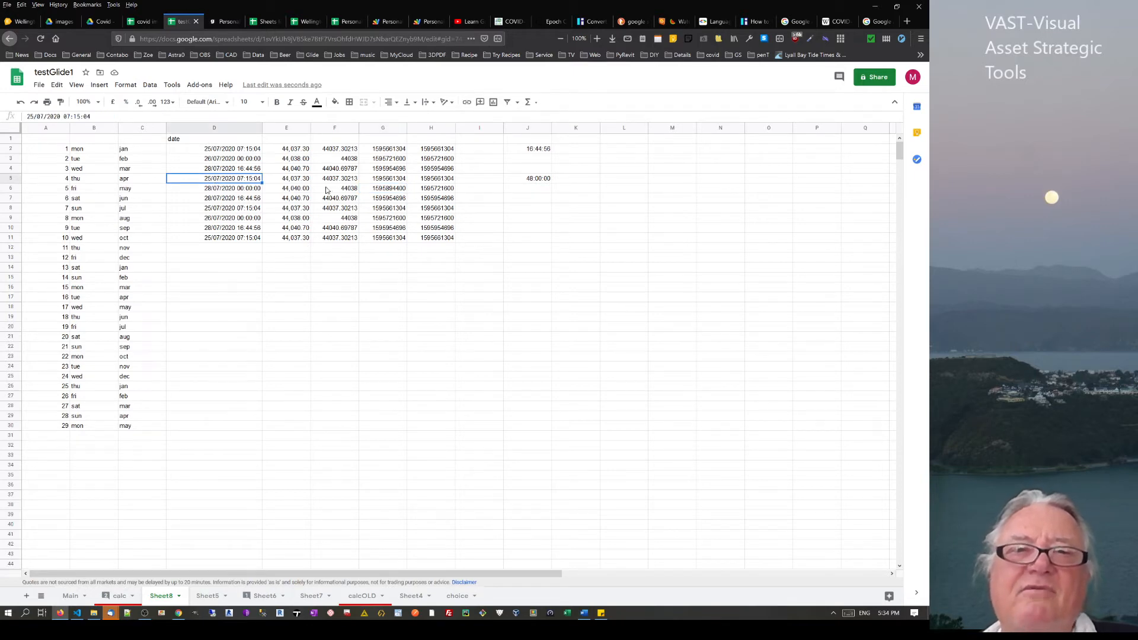
click(303, 191)
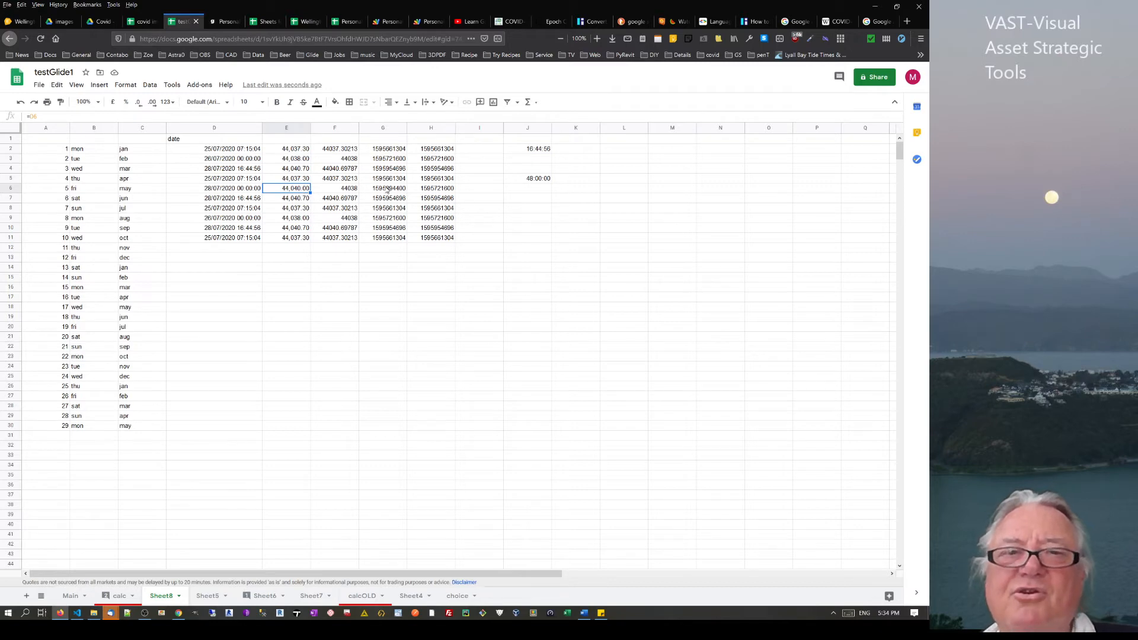
click(332, 201)
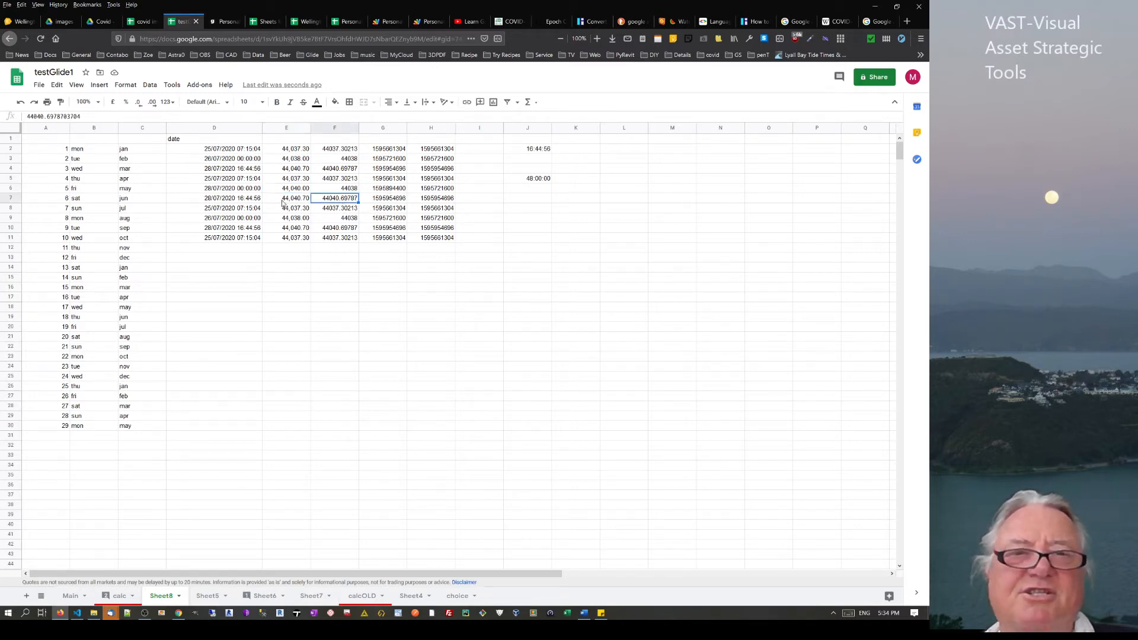
click(541, 206)
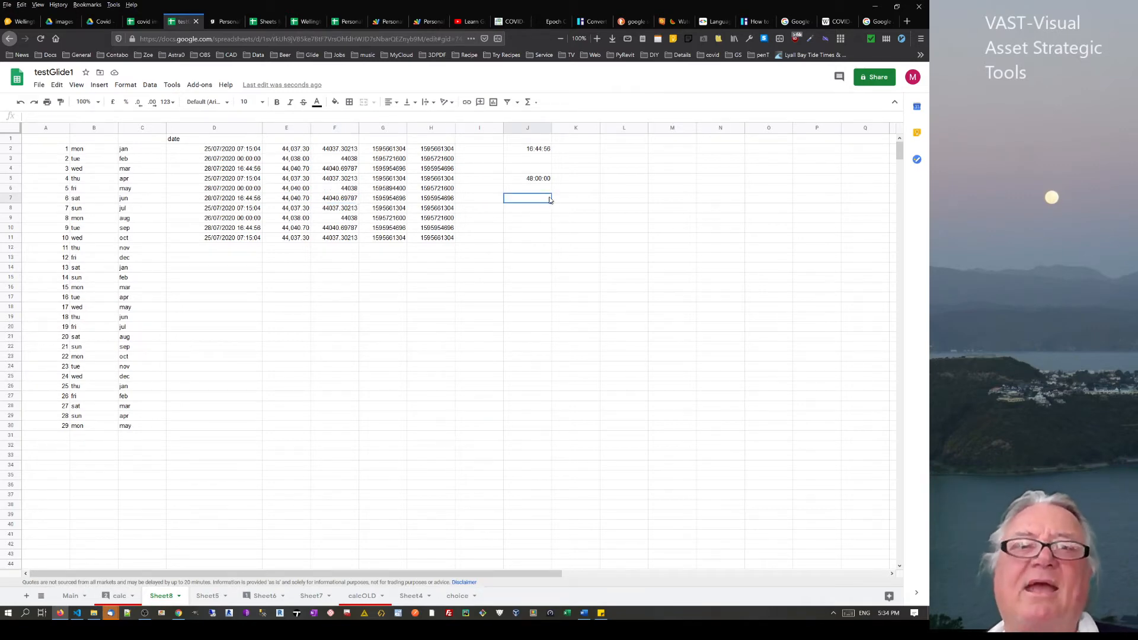
Apply the long weekday date-time format (Saturday, 25 July 2020, 07:15:04) to column F
click(211, 128)
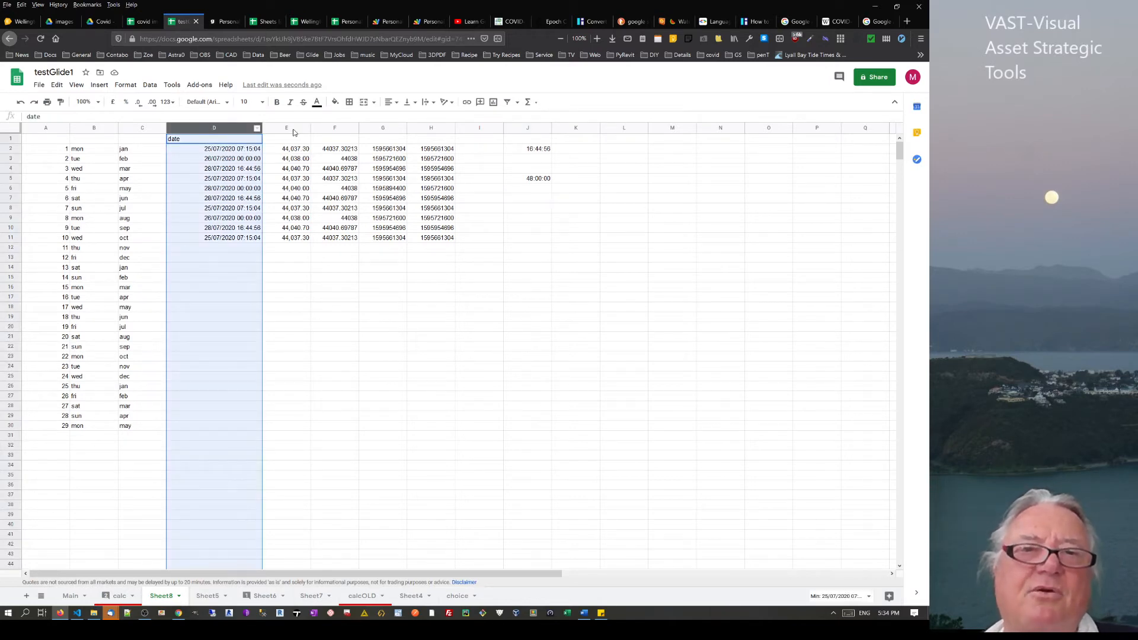
click(316, 130)
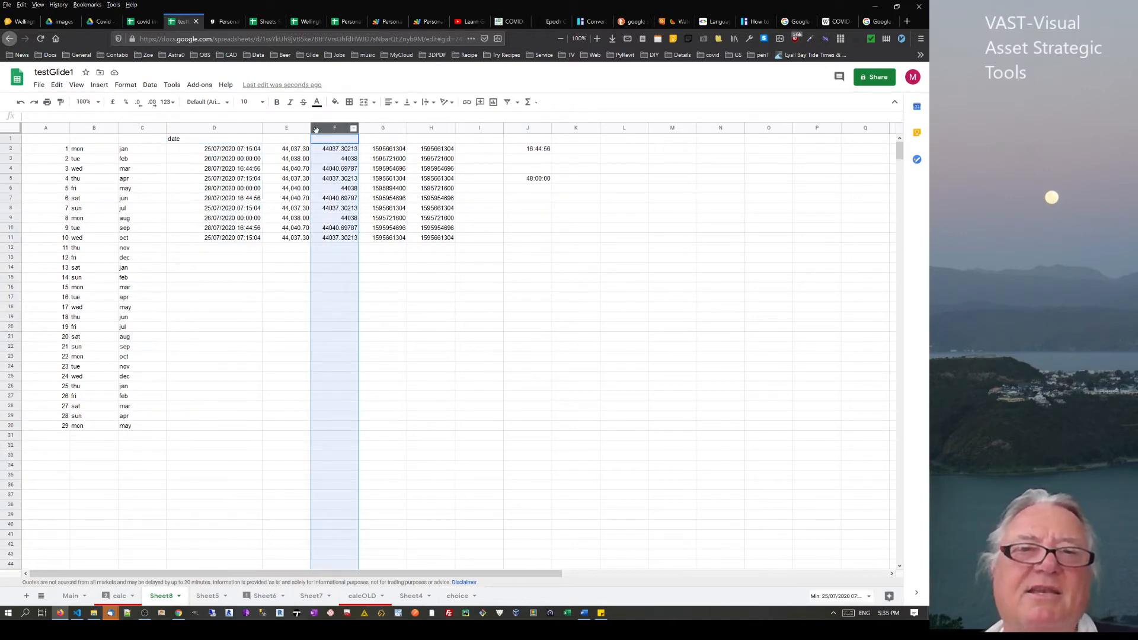
click(125, 84)
mouse_move(158, 132)
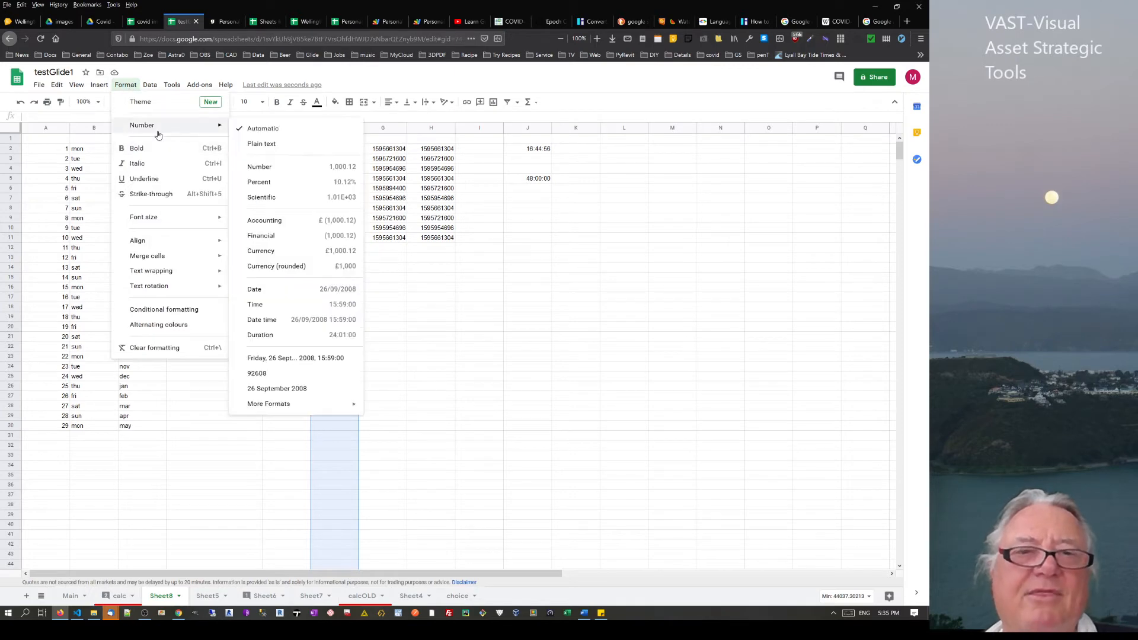
mouse_move(314, 403)
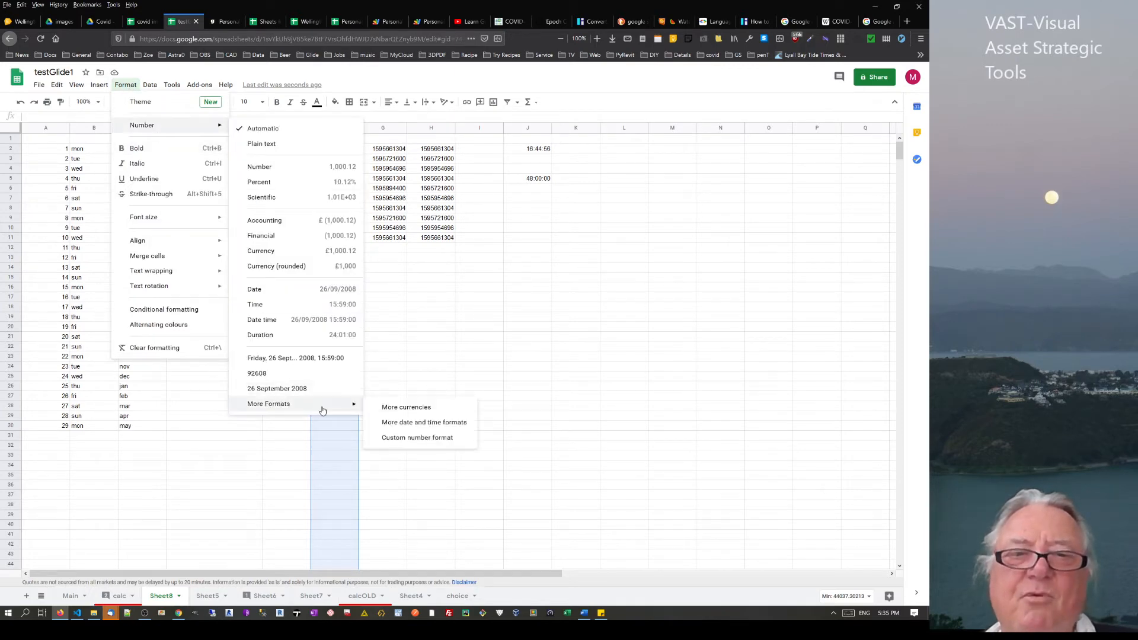
click(403, 423)
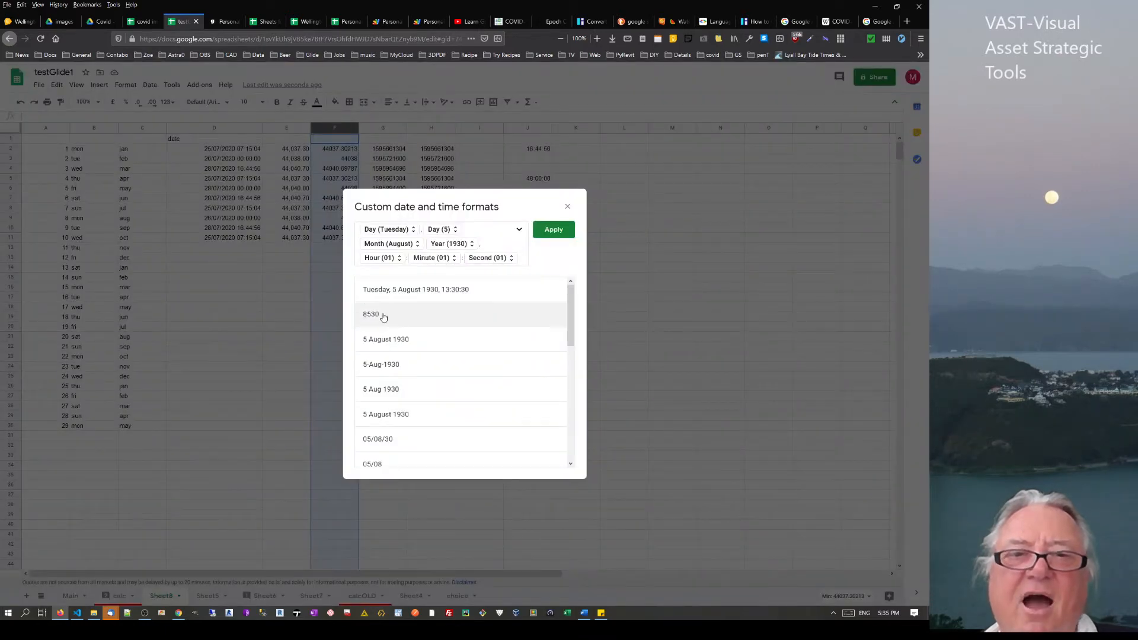
click(553, 230)
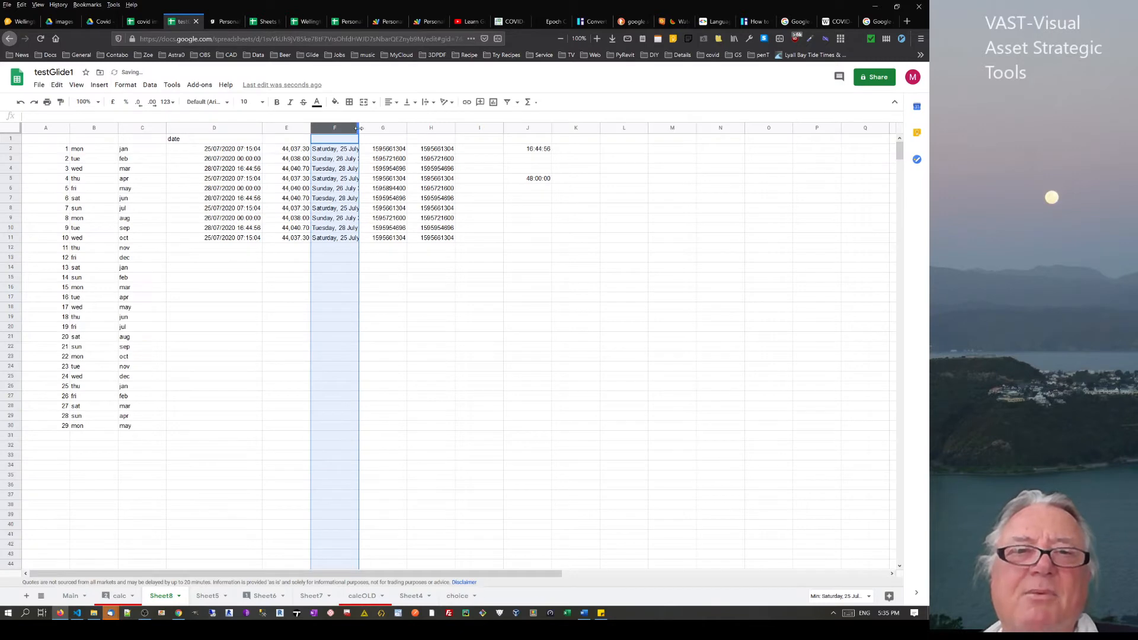
Widen column F so the full dates show, then check the formatted values in F2:F11
drag(358, 128, 595, 128)
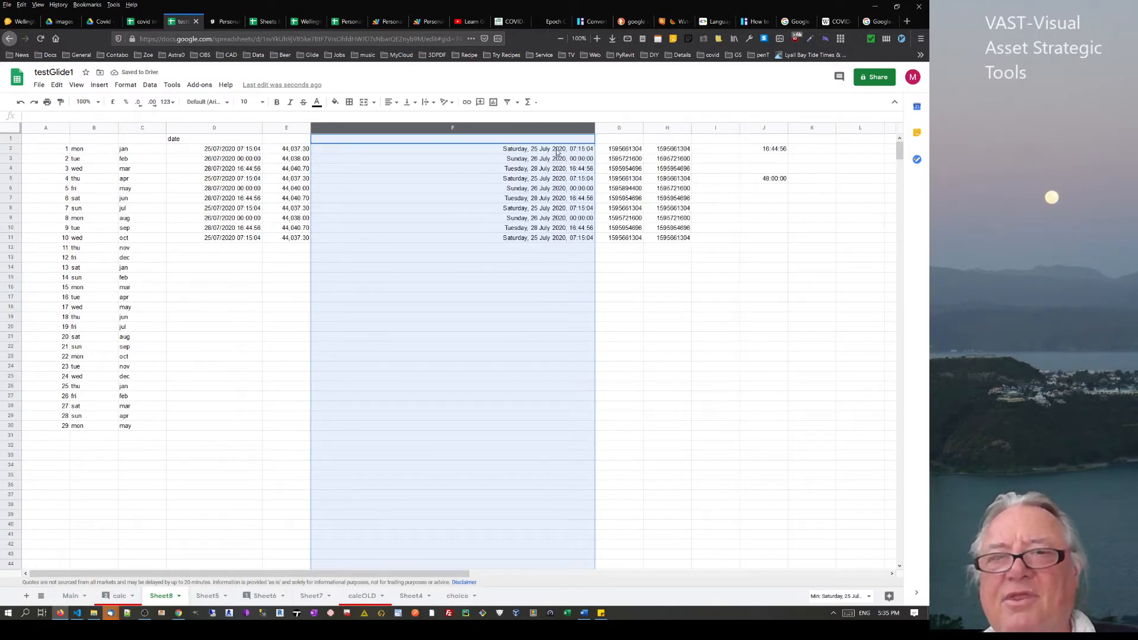
click(565, 200)
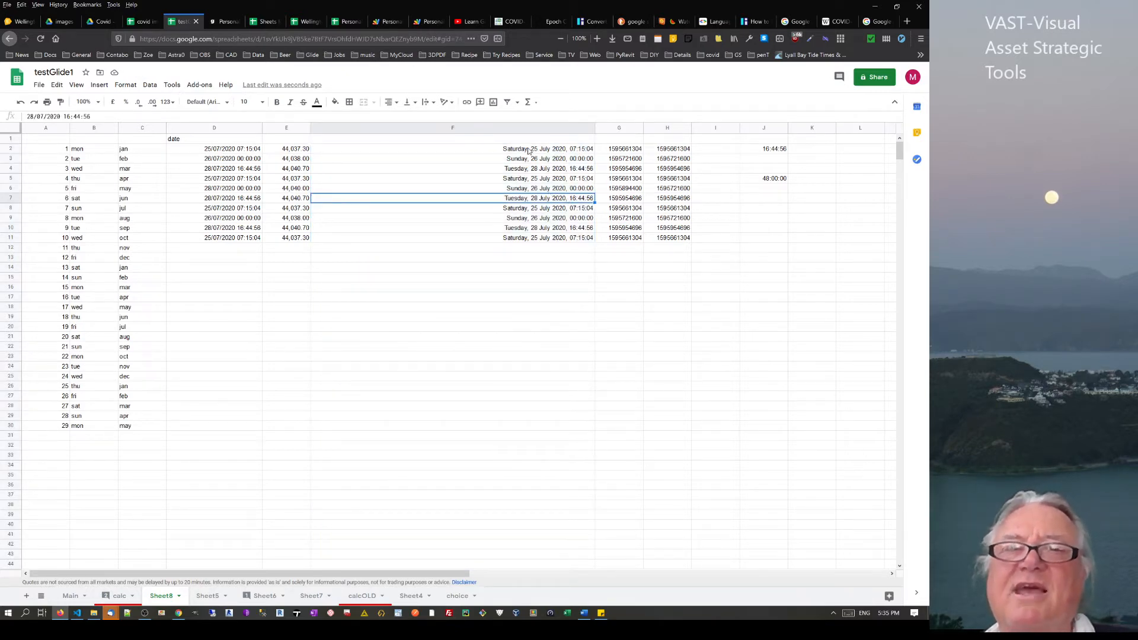
drag(529, 150, 481, 238)
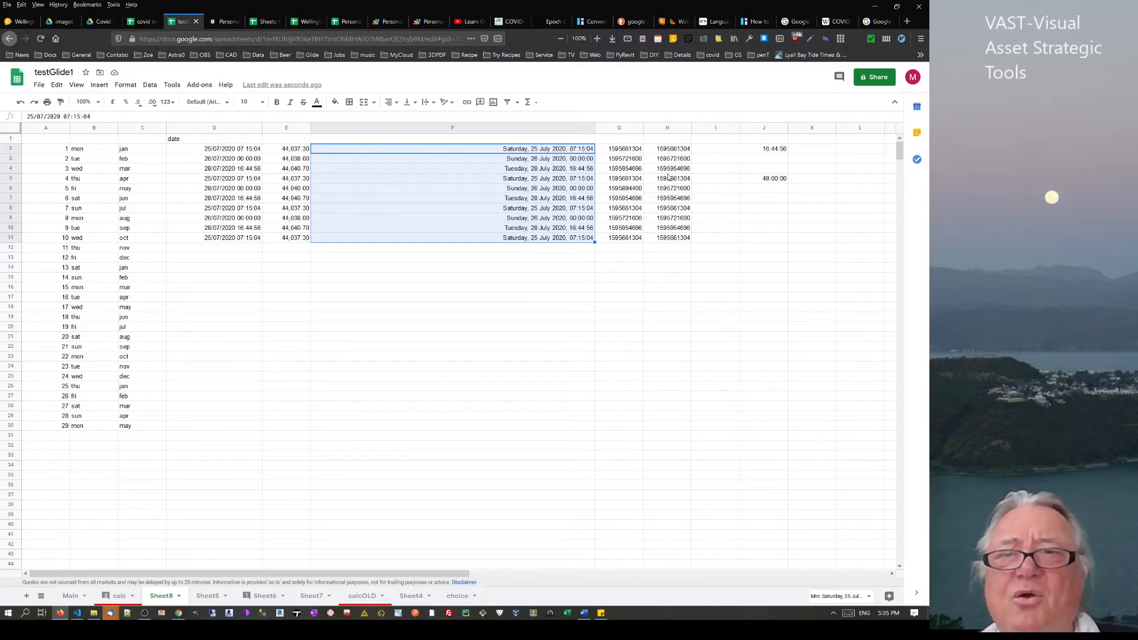
After checking the J2 and J5 difference formulas, enter 1 as text ('1) in D15
click(774, 152)
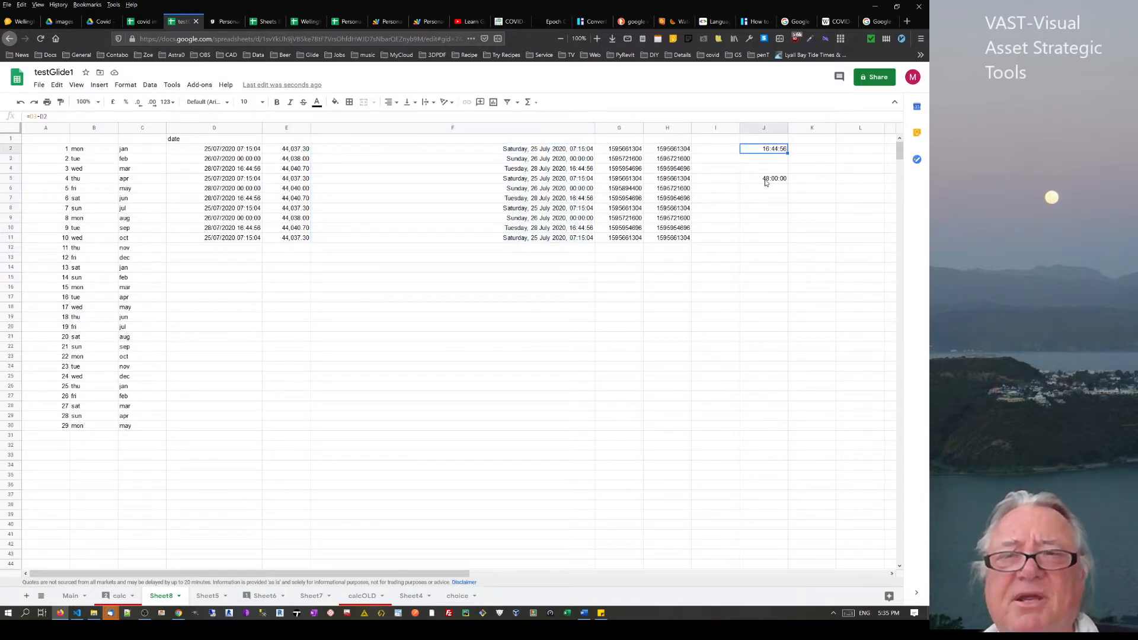
click(769, 182)
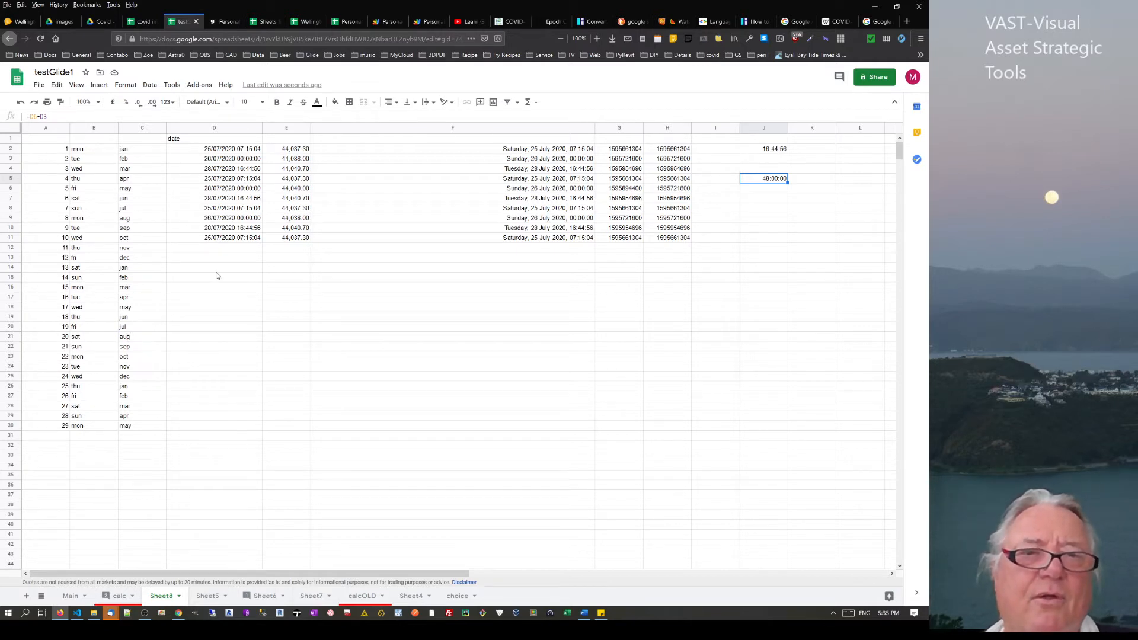
drag(217, 277, 214, 288)
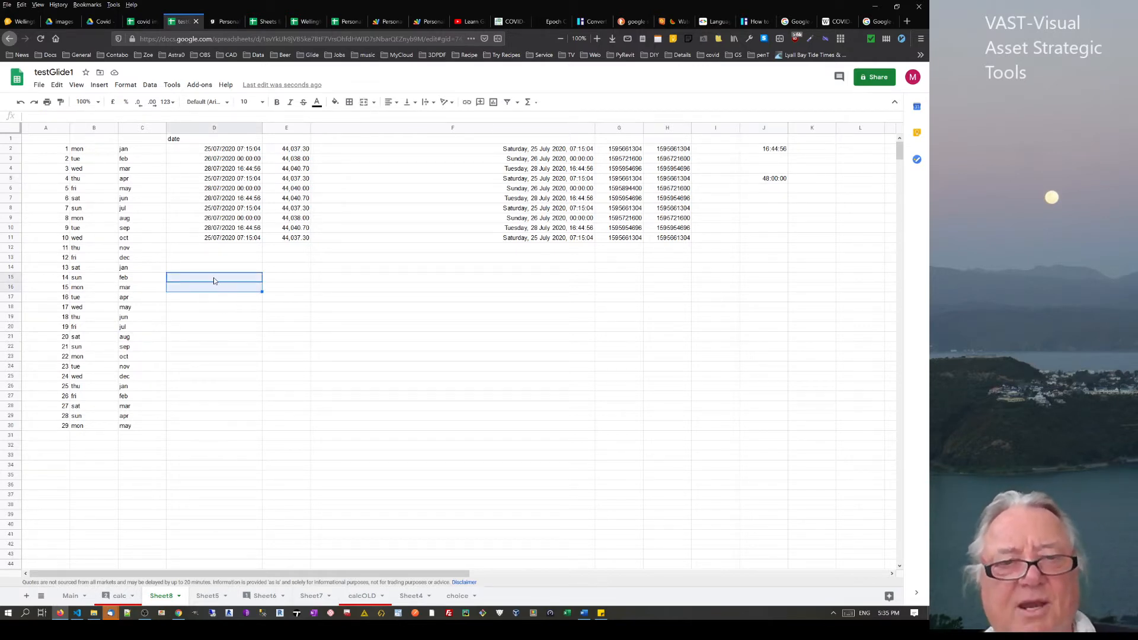
click(213, 277)
text(')
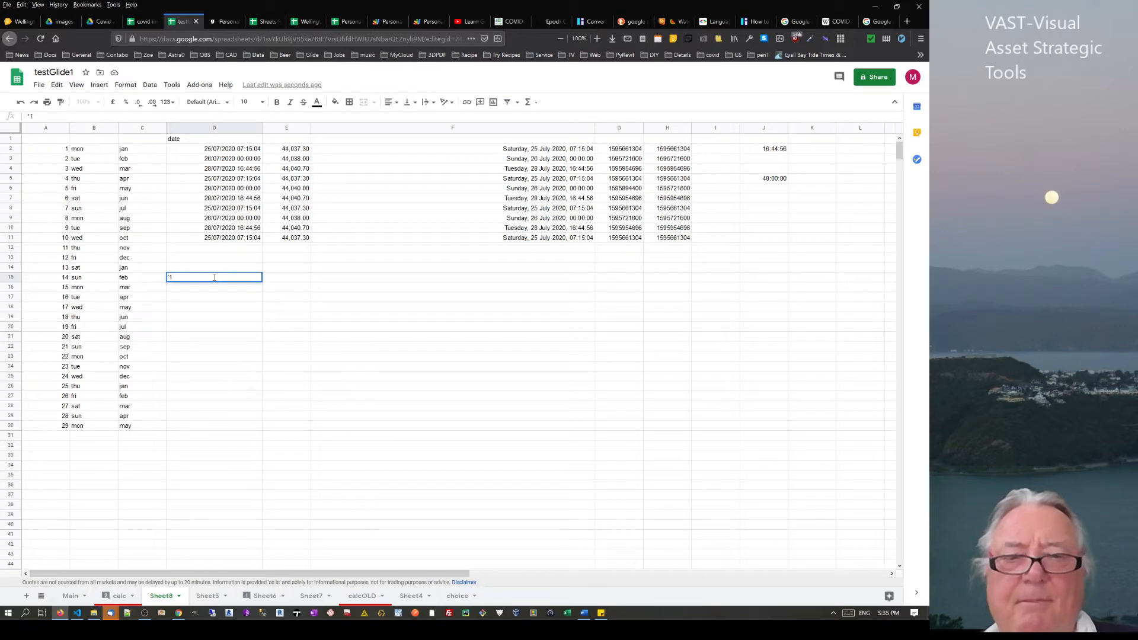
text(1)
key(Return)
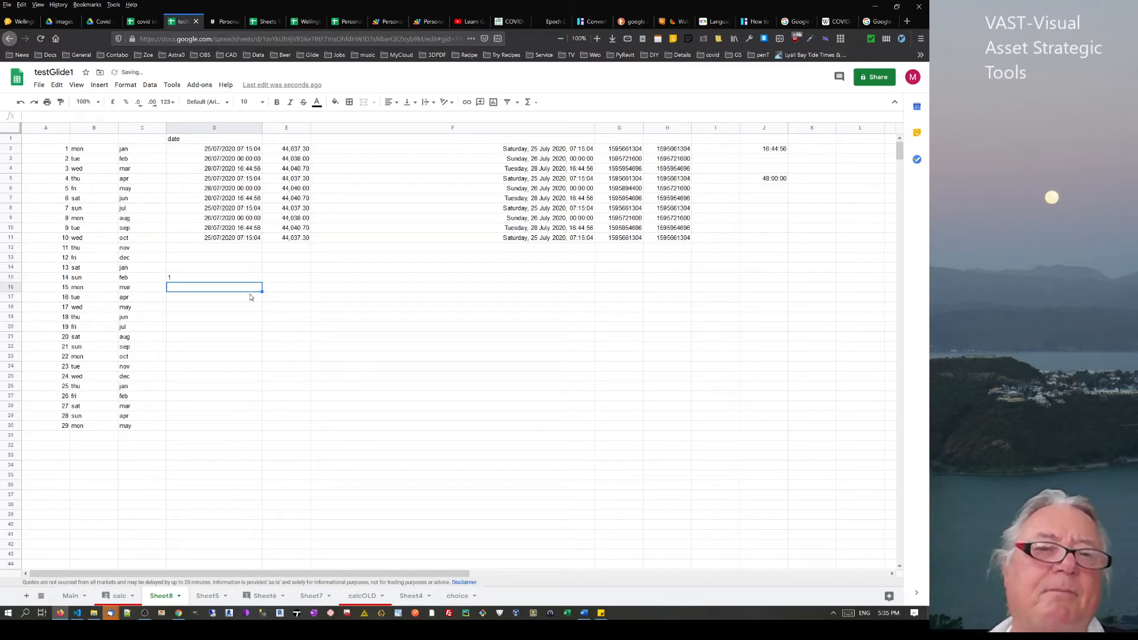
click(230, 278)
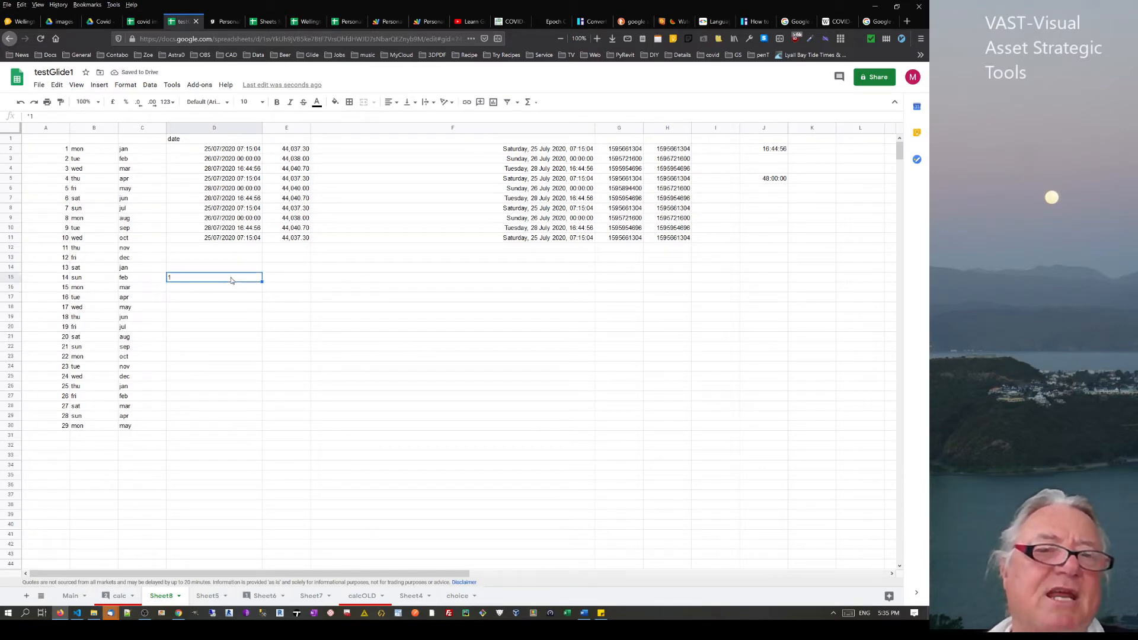
Enter =value(D15) in cell E15
click(289, 279)
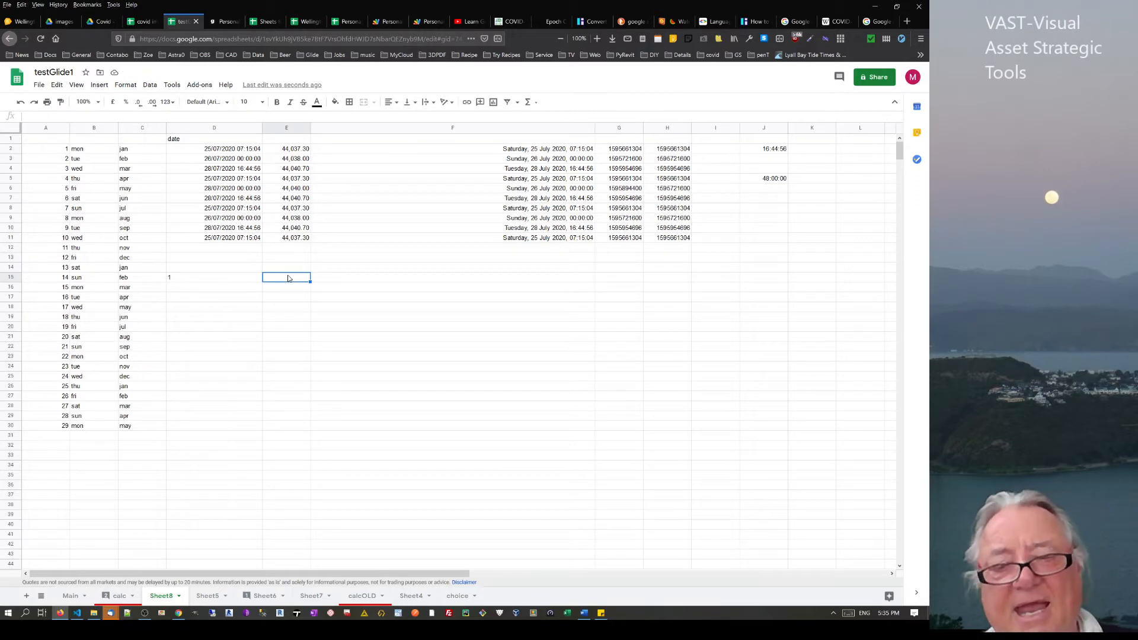
text(=)
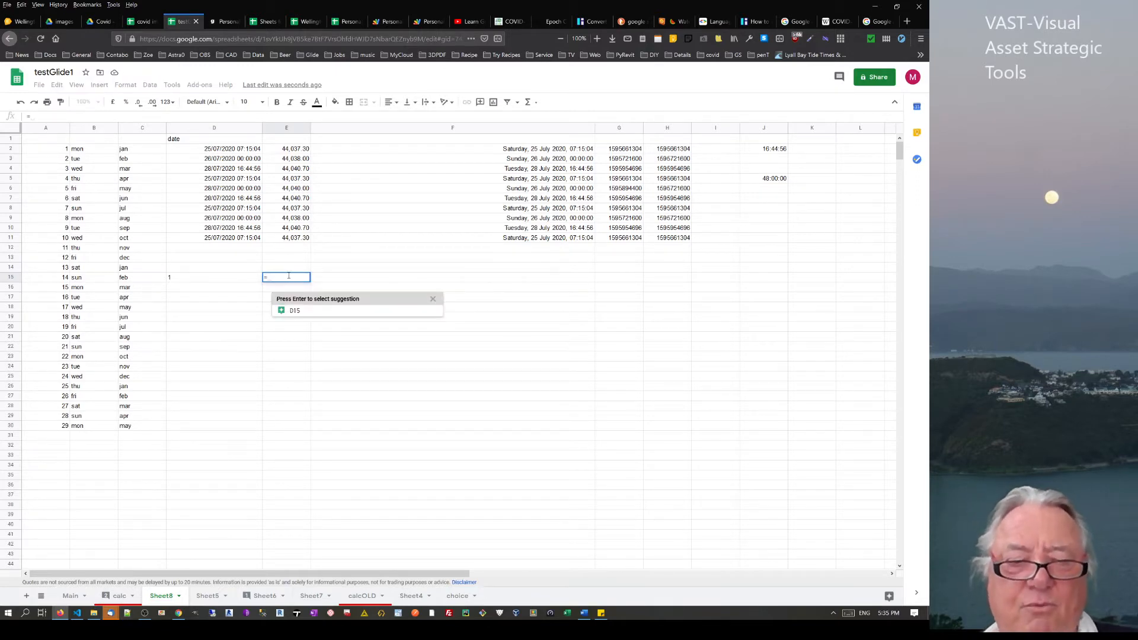
text(value()
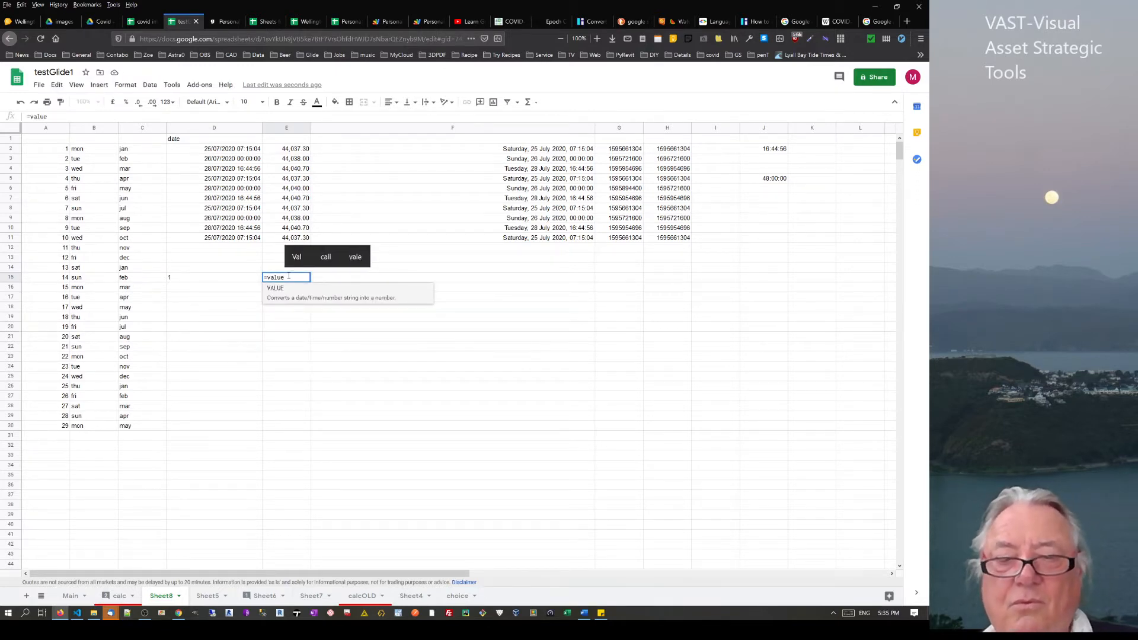
click(179, 282)
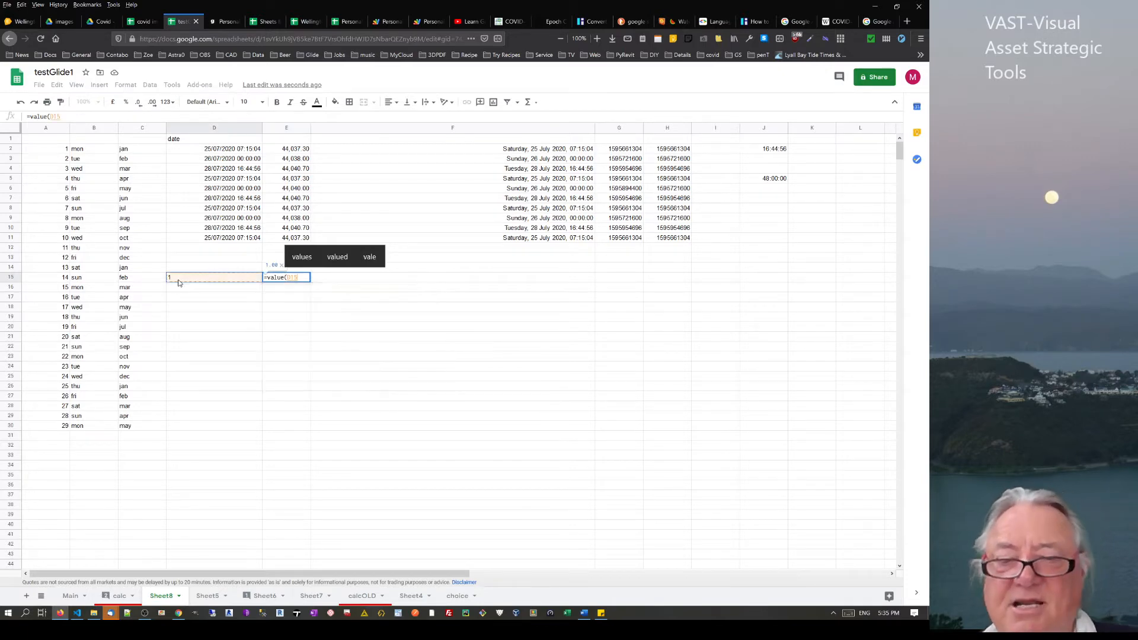
key(Return)
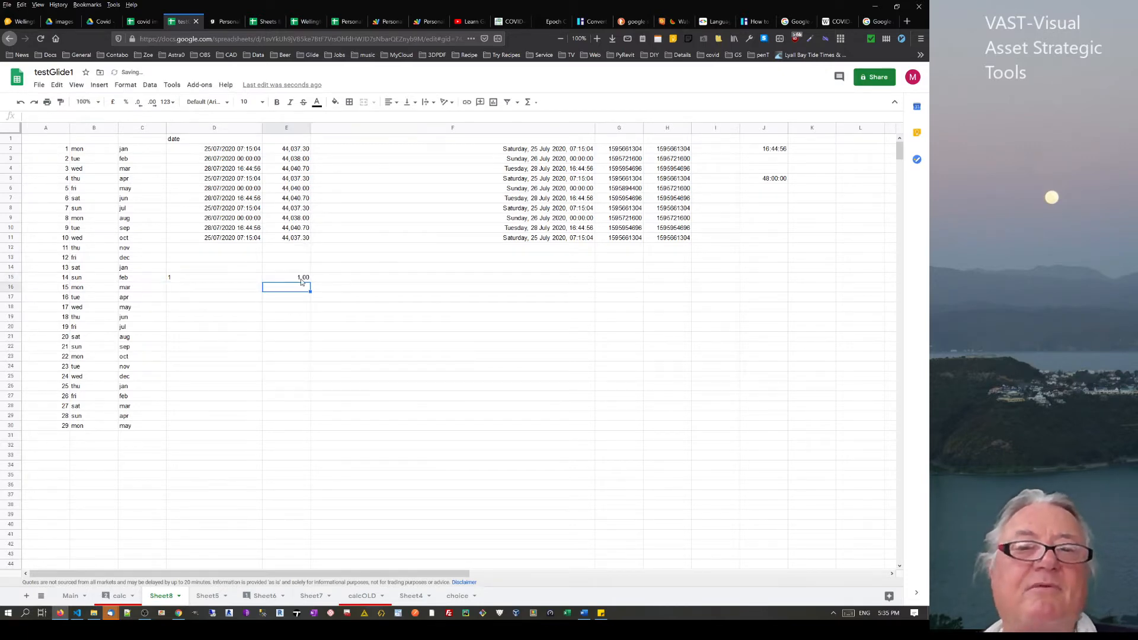
click(301, 279)
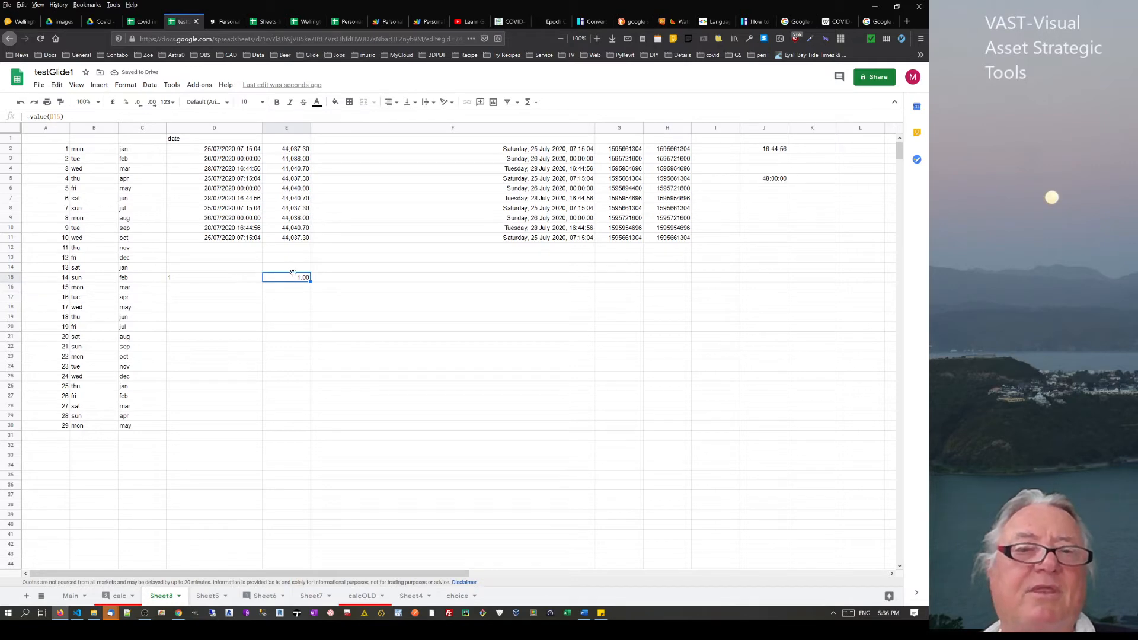
Add a second argument to E15's VALUE formula, then open the full VALUE help article
click(58, 116)
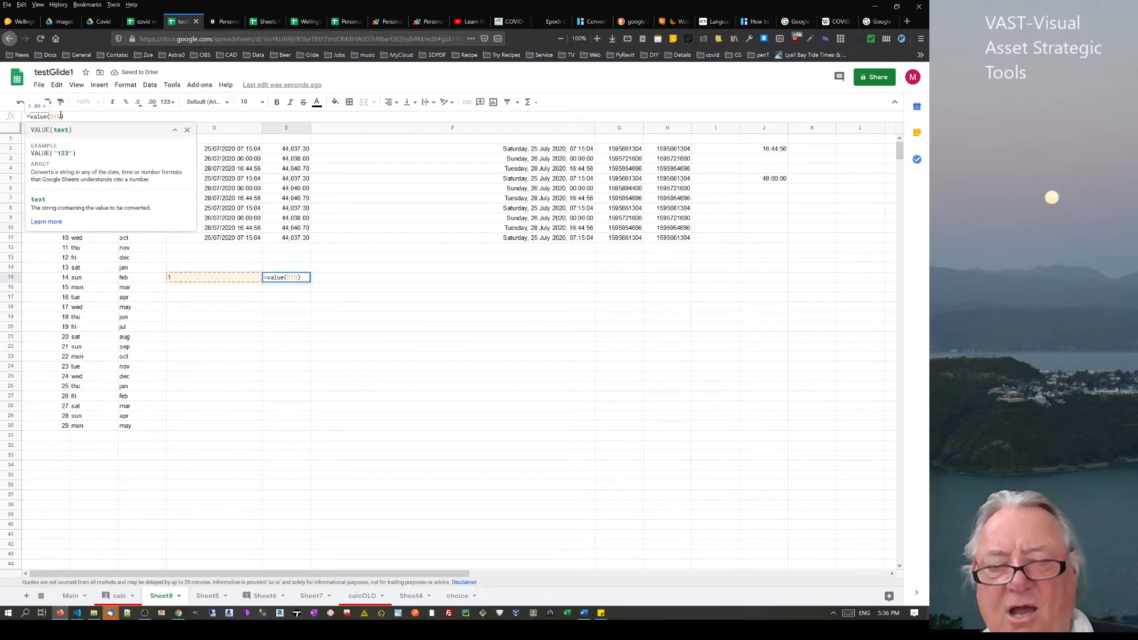
text(,)
key(Return)
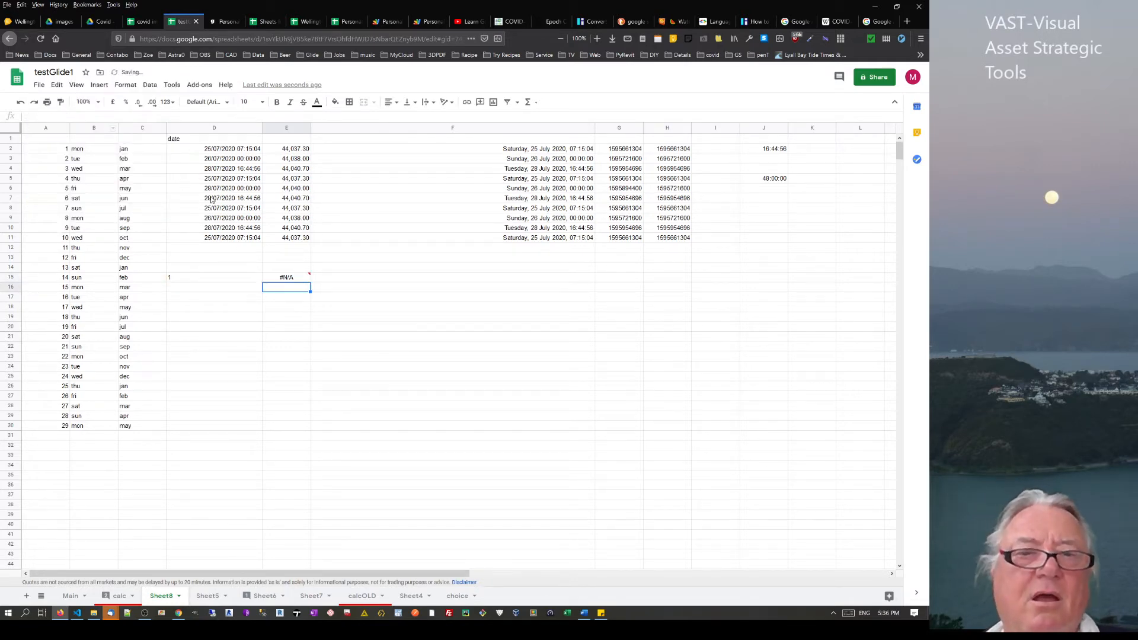
click(296, 279)
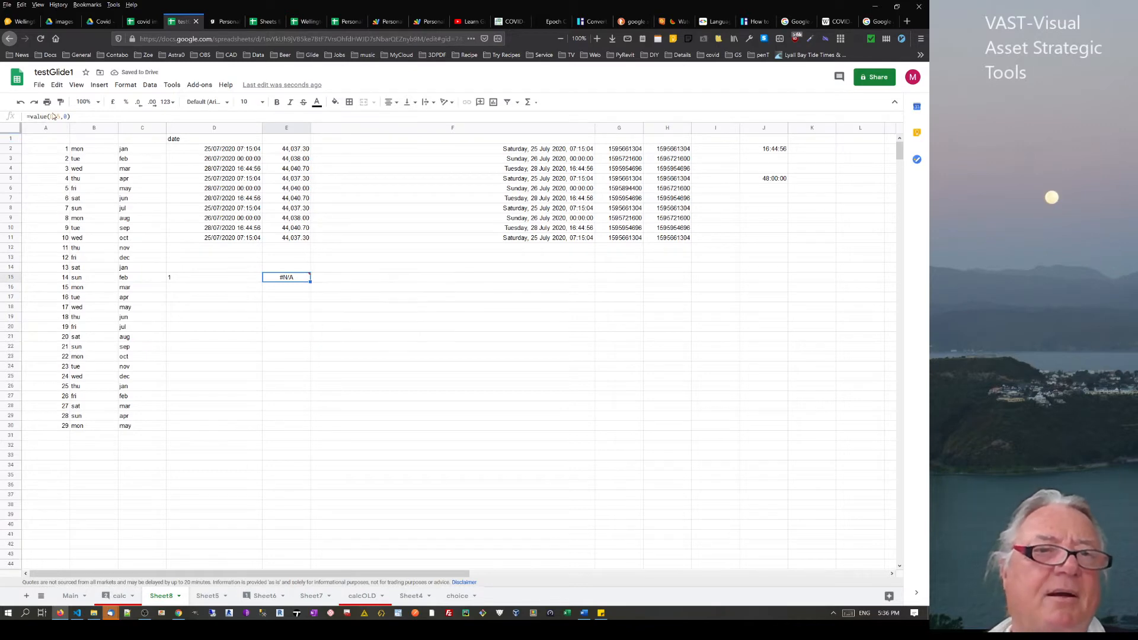
drag(48, 116, 31, 118)
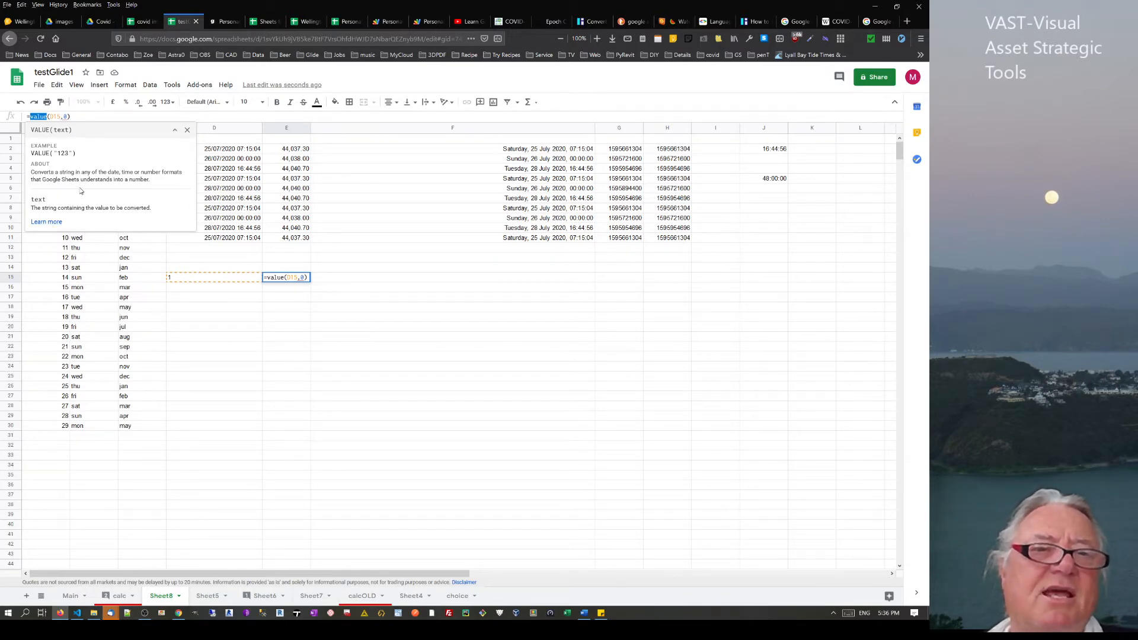
click(46, 222)
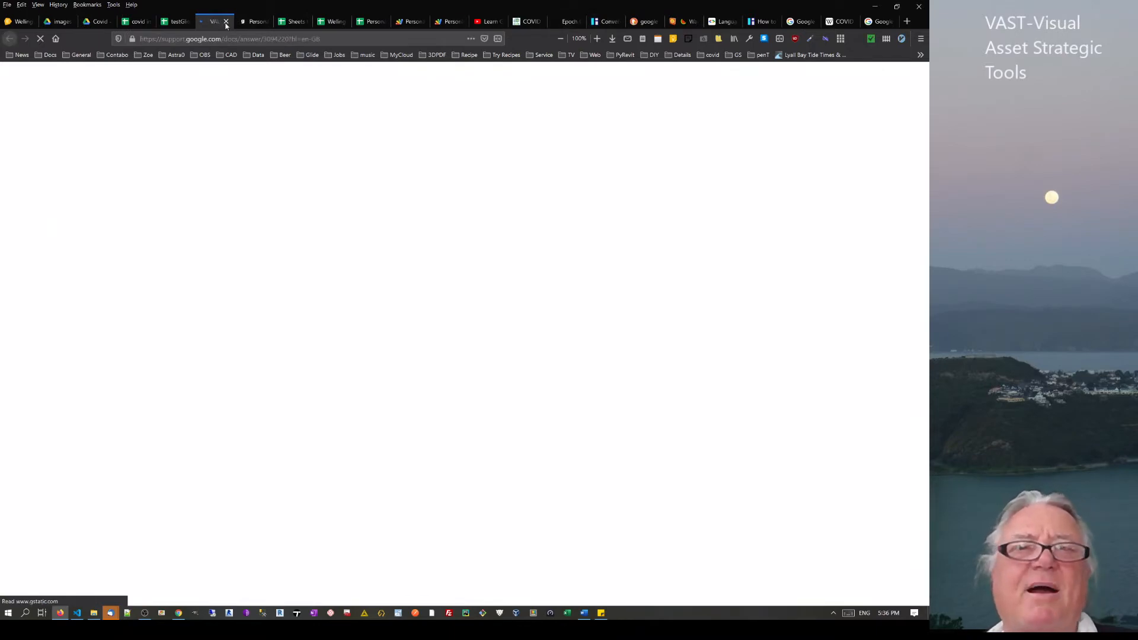
Read the VALUE article's date and time sample usages, then go back to testGlide1
scroll(532, 293, down, 10)
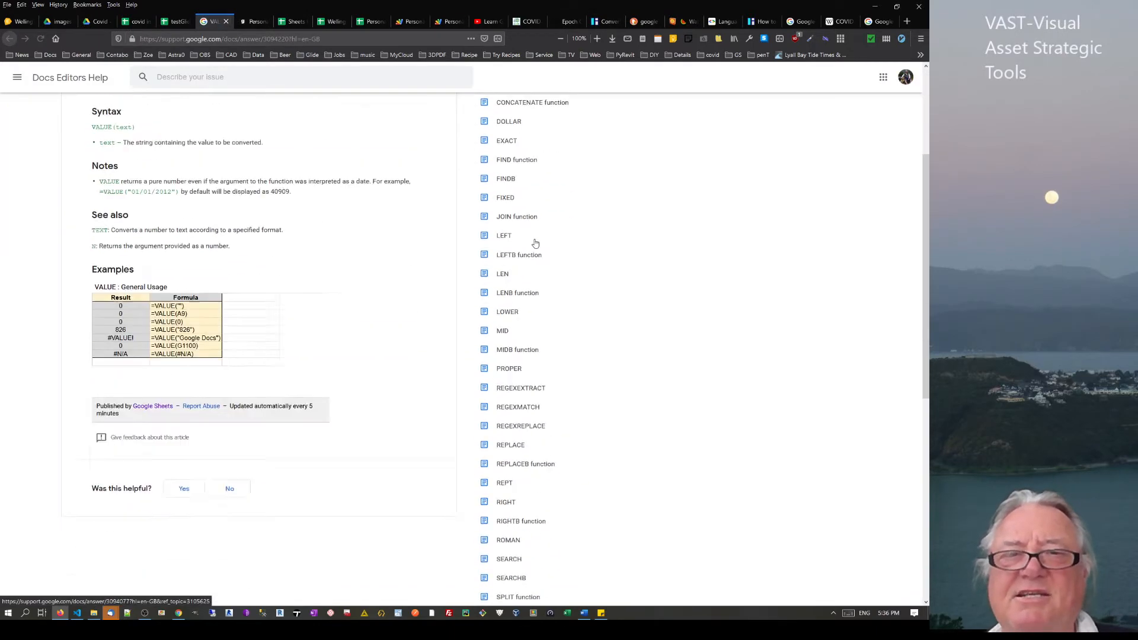
scroll(531, 293, up, 10)
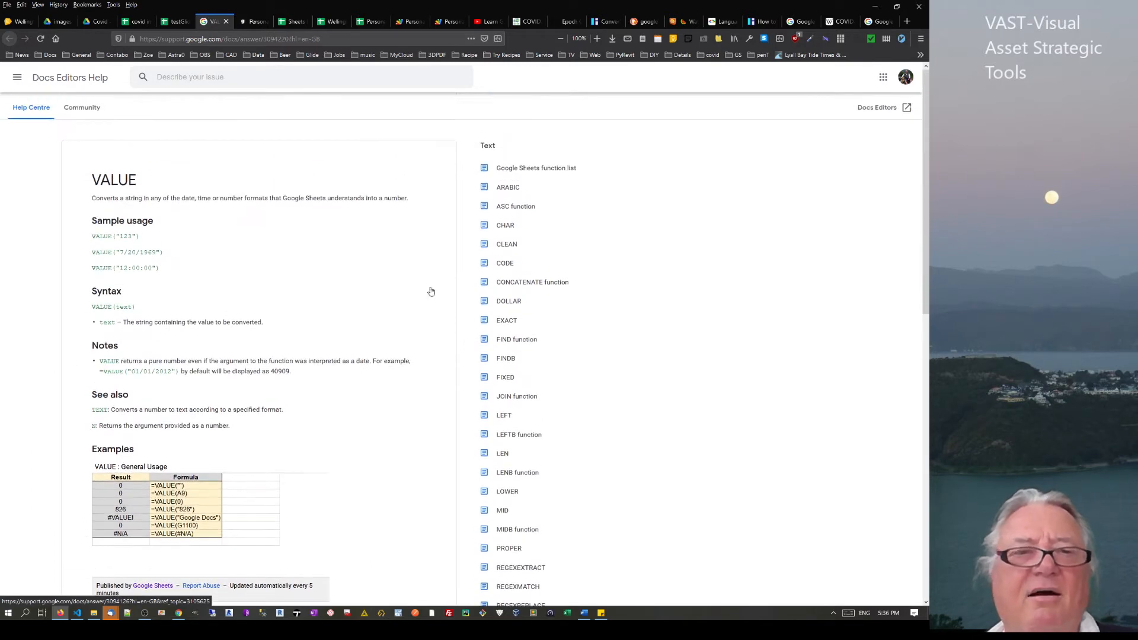
drag(104, 253, 160, 270)
click(153, 300)
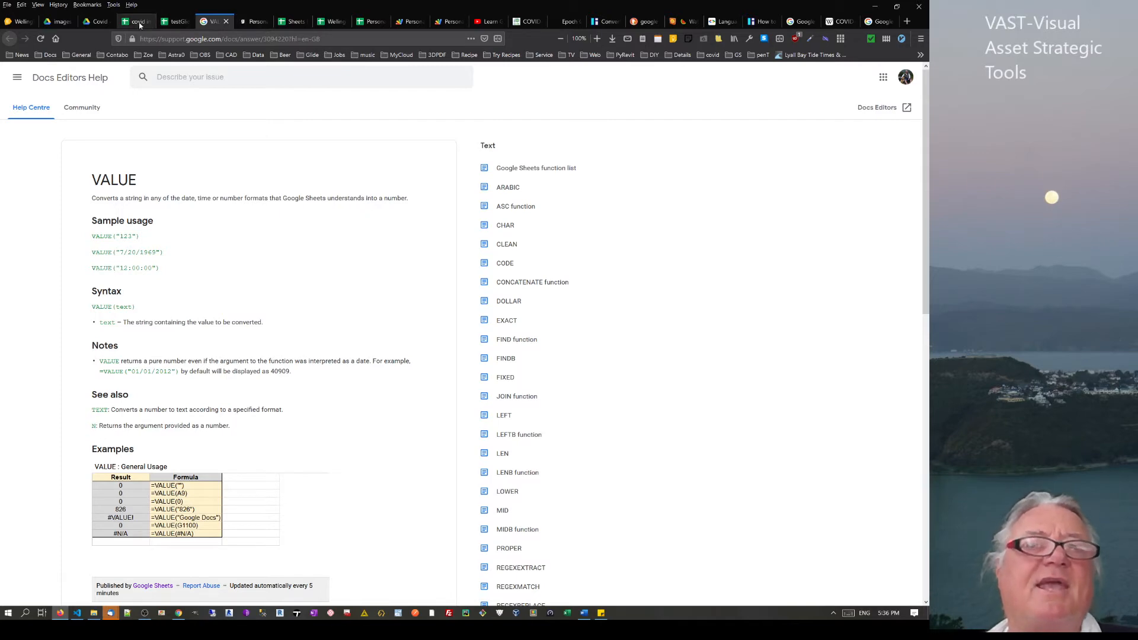
click(176, 21)
Enter =text(A21) in D21 and inspect the resulting error
click(217, 344)
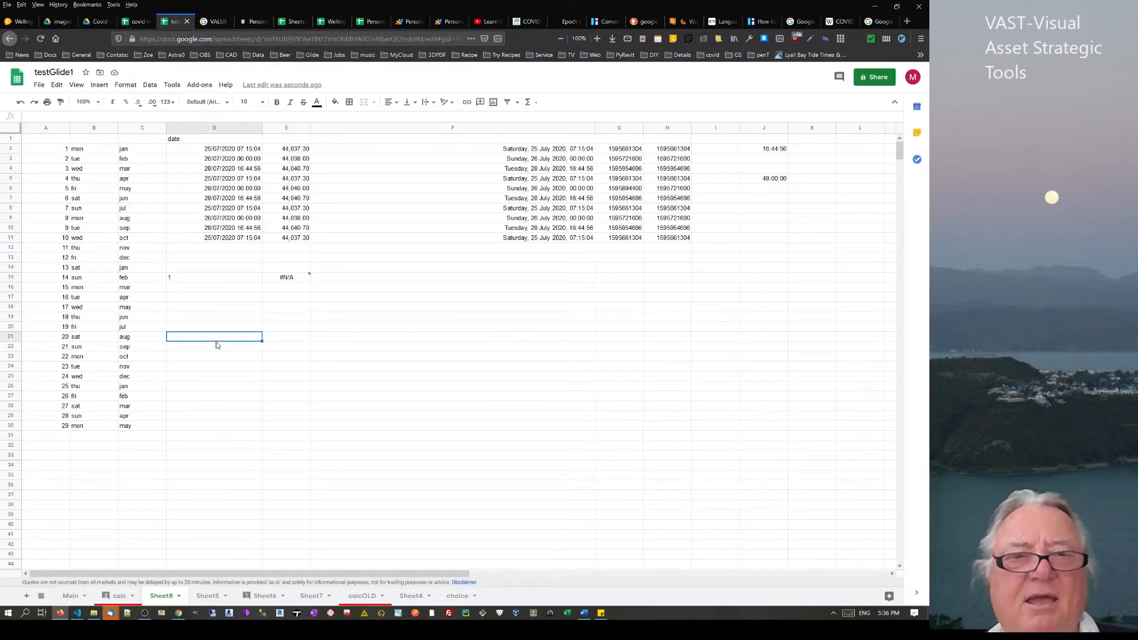
text(=)
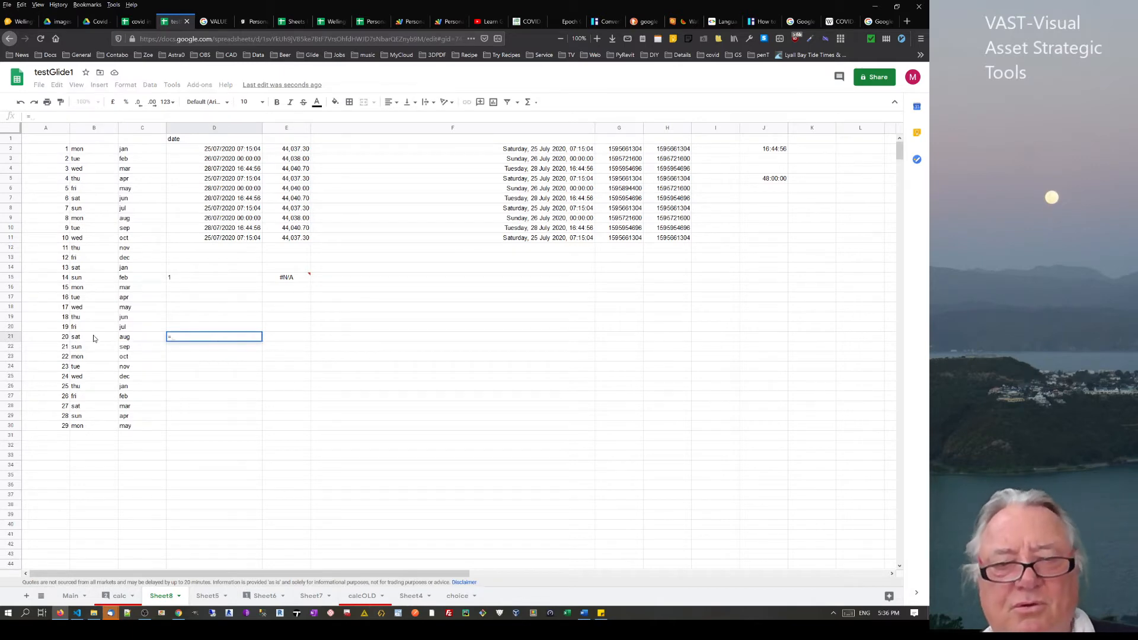
text(text()
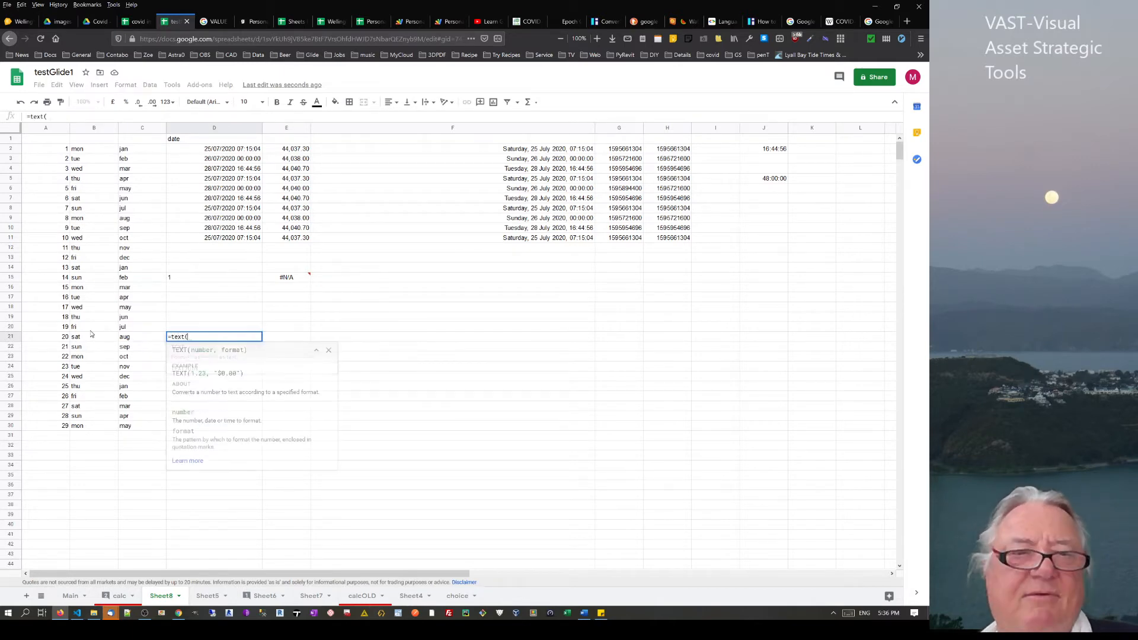
click(62, 341)
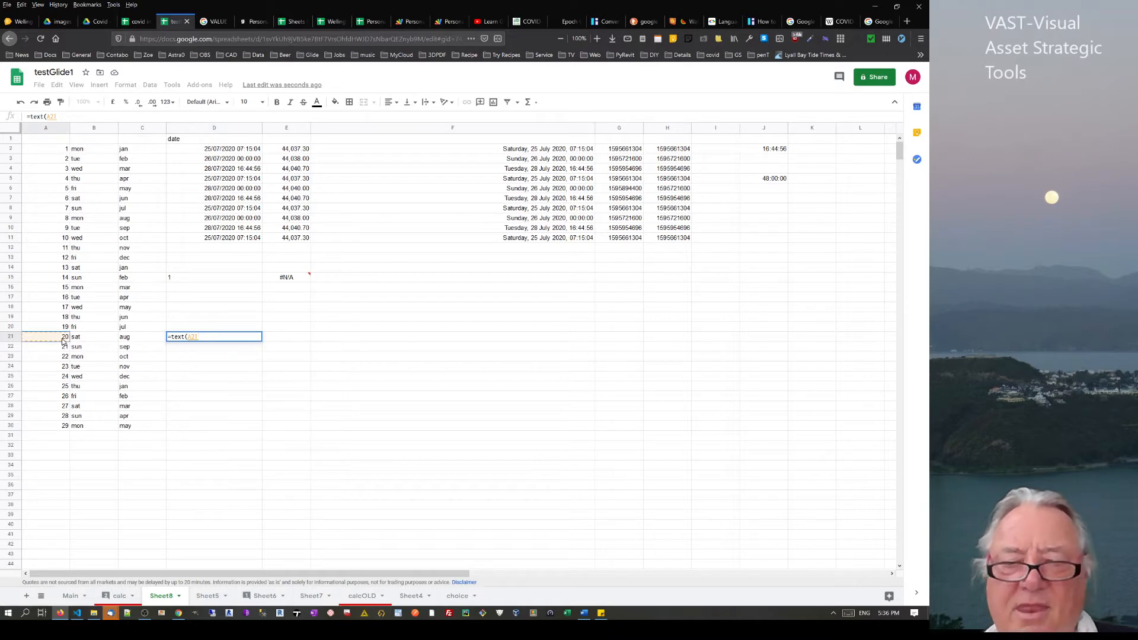
key(Return)
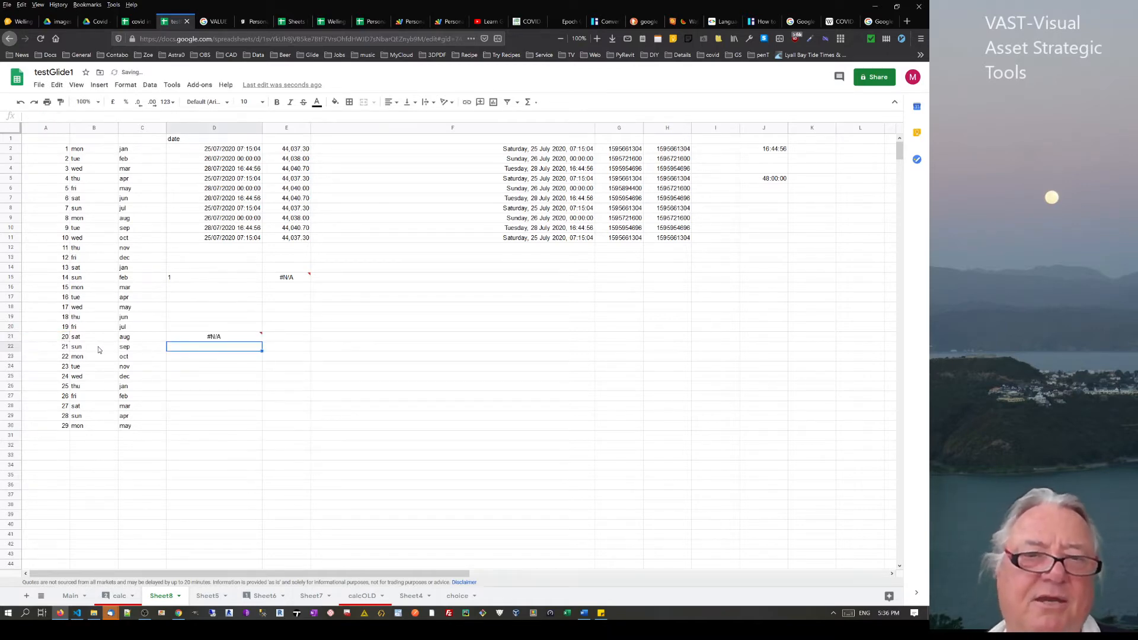
click(192, 334)
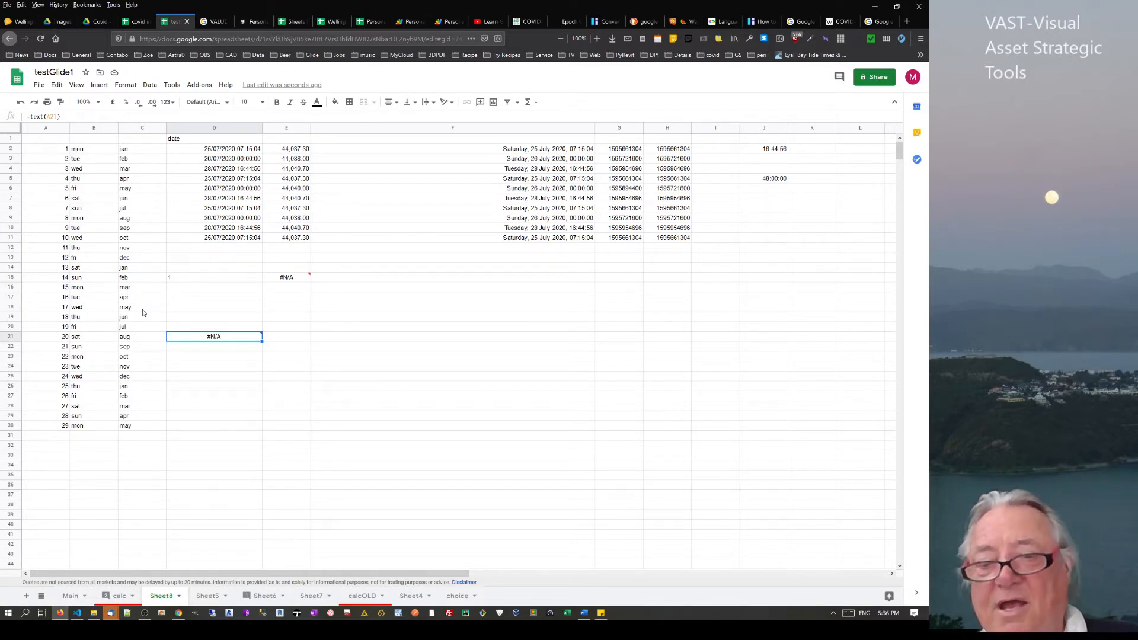
Replace D21's entry with a plain reference, =A21
text(=)
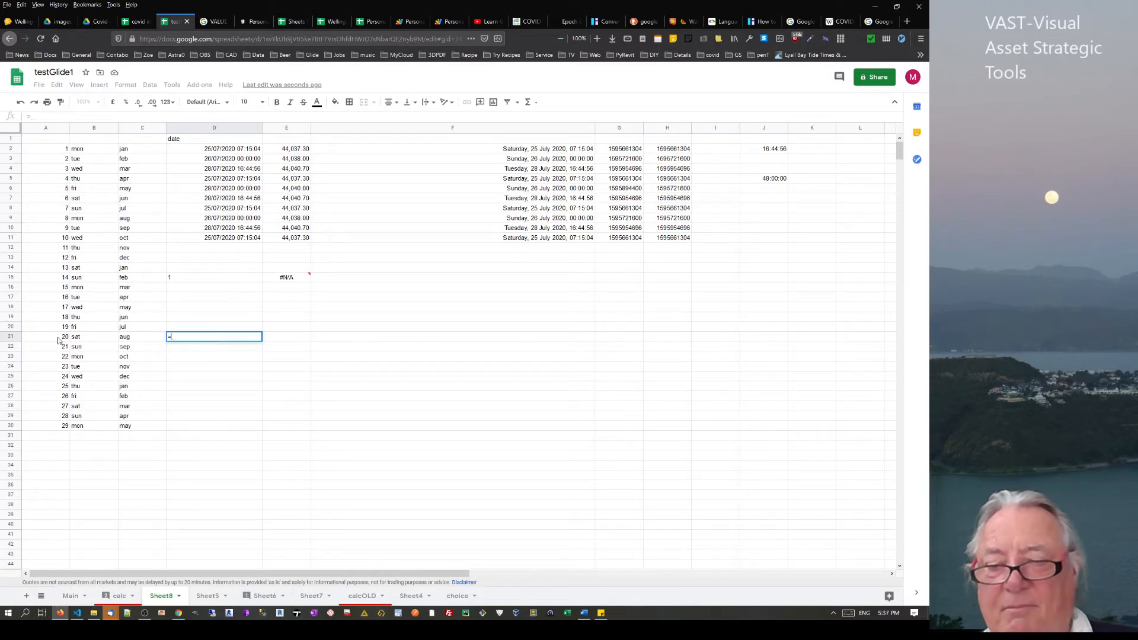
text(')
click(55, 338)
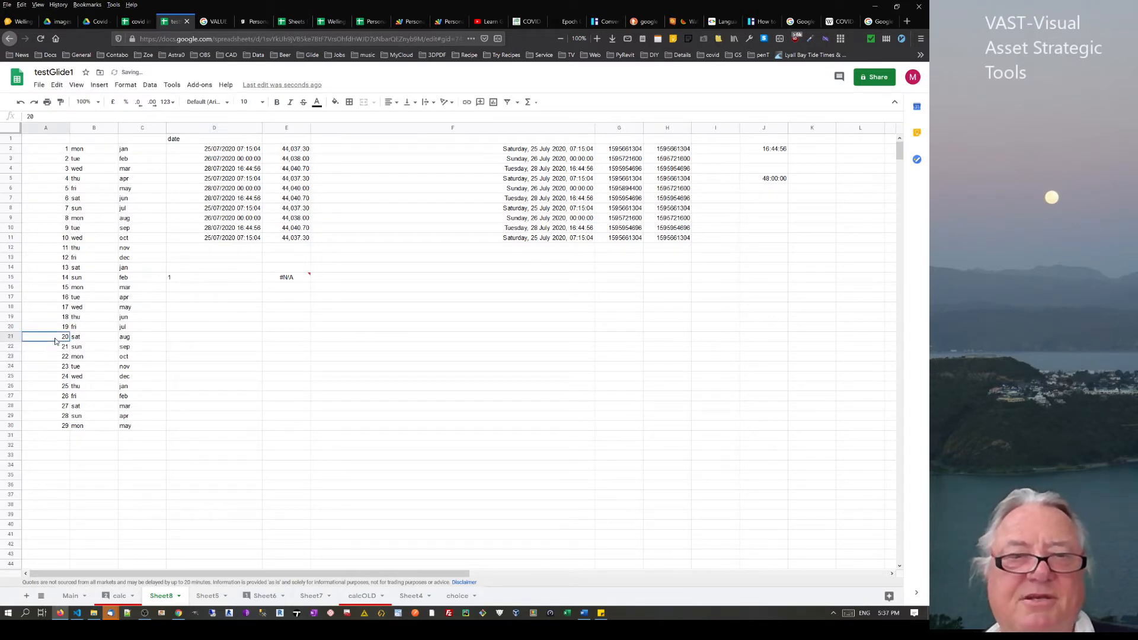
click(191, 339)
text(=)
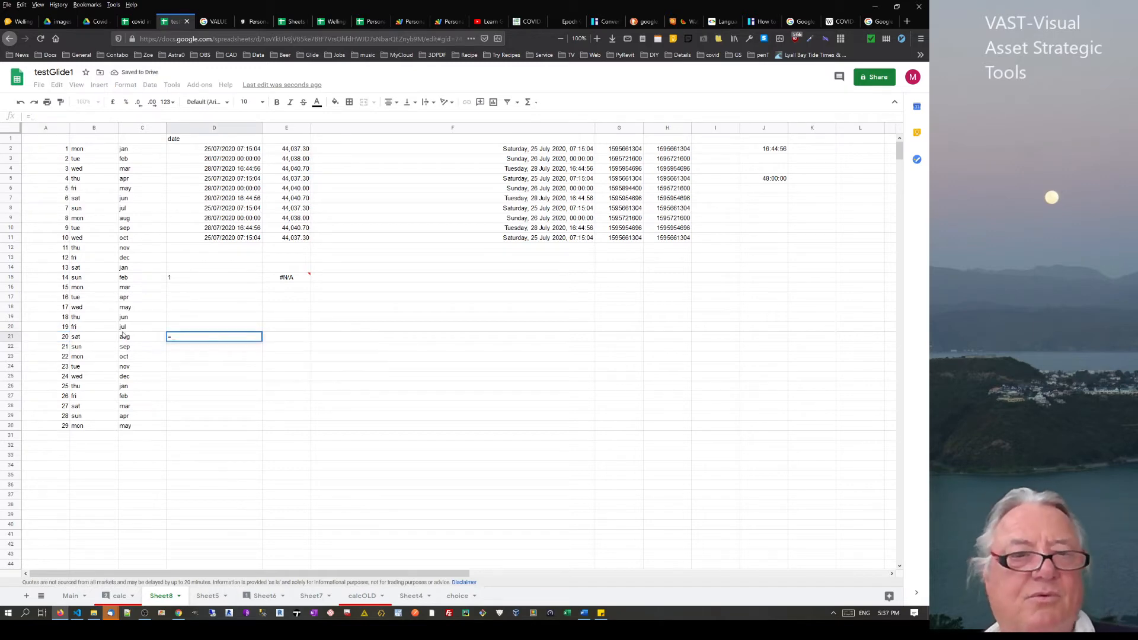
click(60, 342)
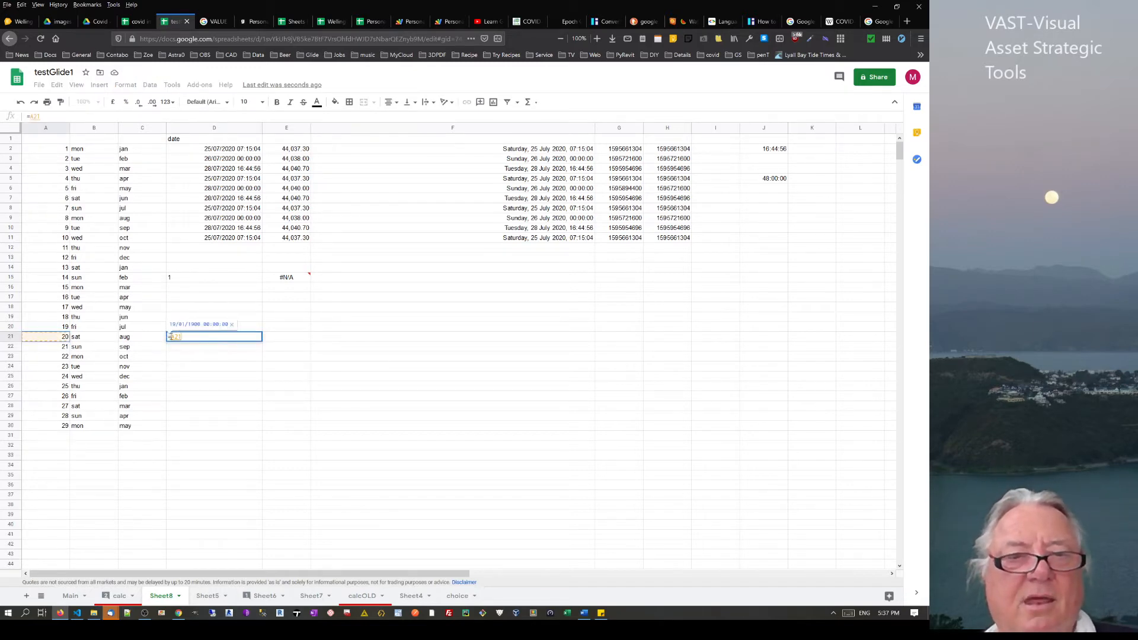
key(Return)
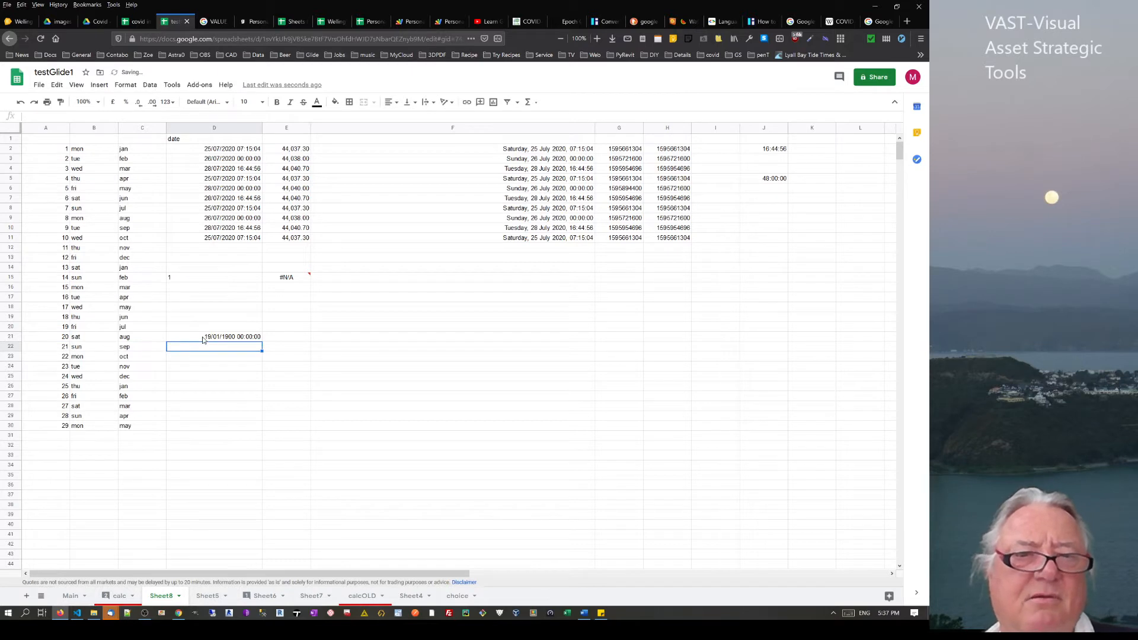
click(203, 340)
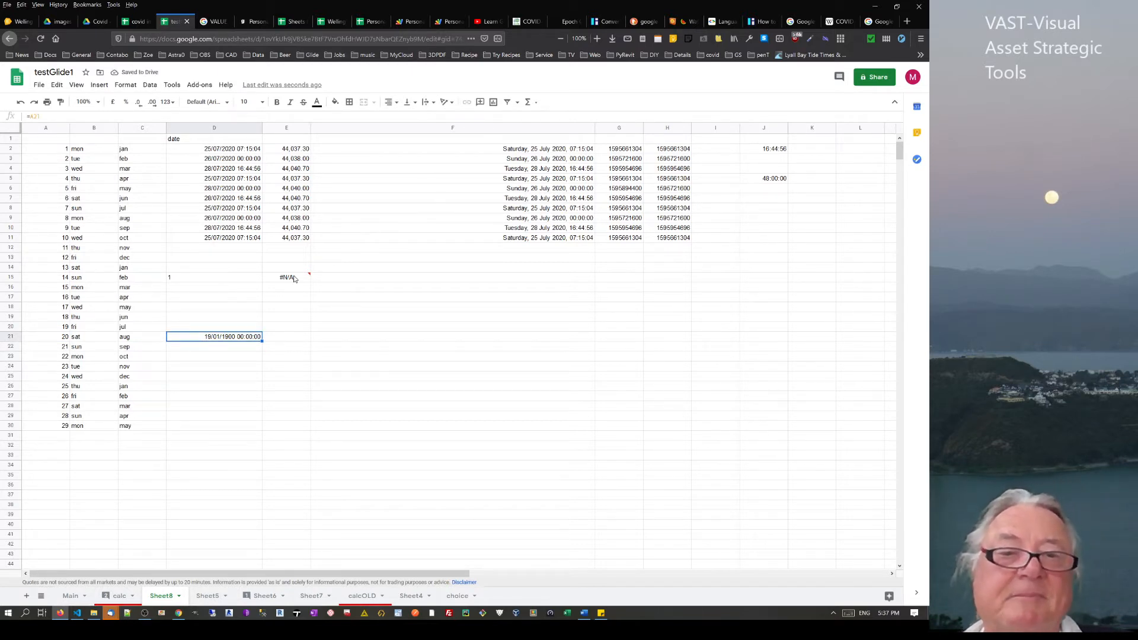
Clear all the test values from D12:F25
mouse_move(297, 277)
drag(323, 248, 182, 385)
key(Delete)
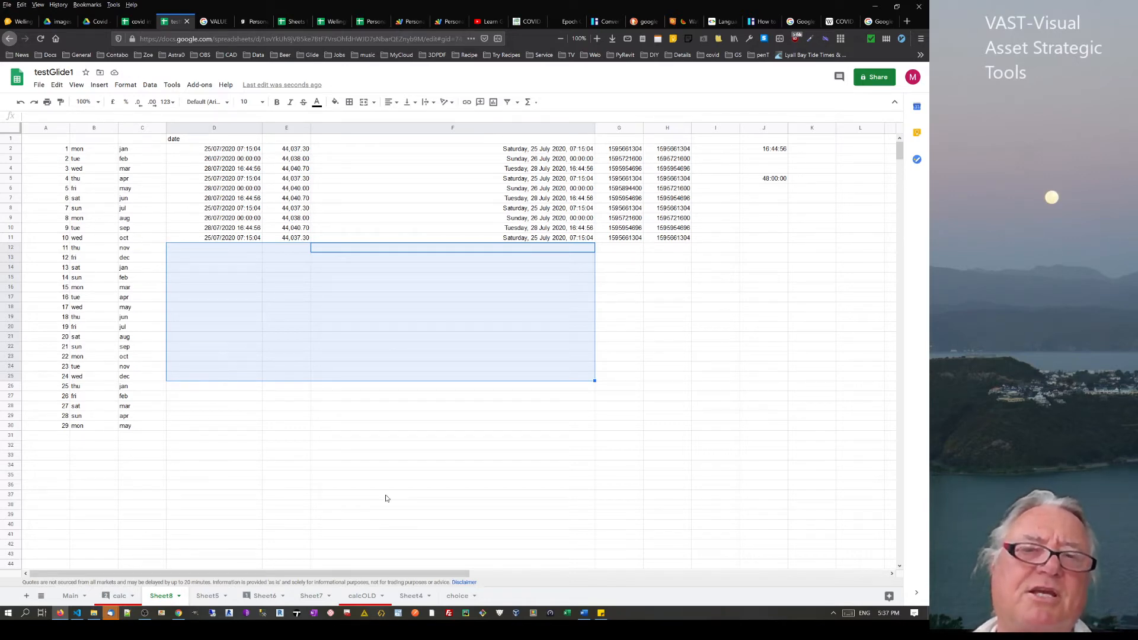
Start an =import formula in F19, then drop it and switch to the calc sheet
click(336, 320)
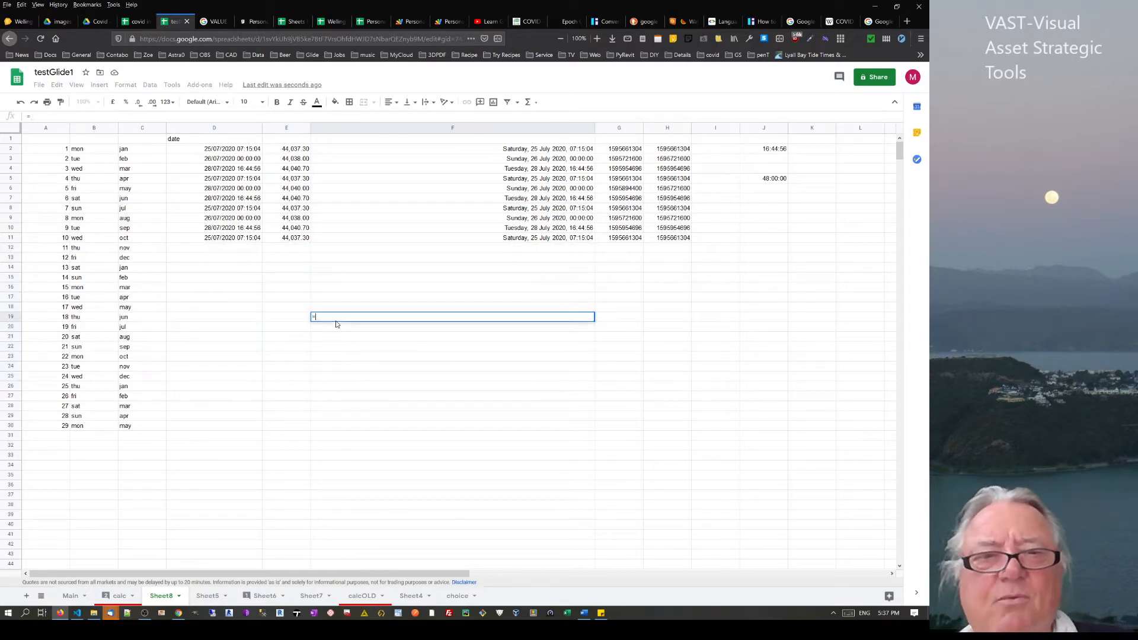
text(=import)
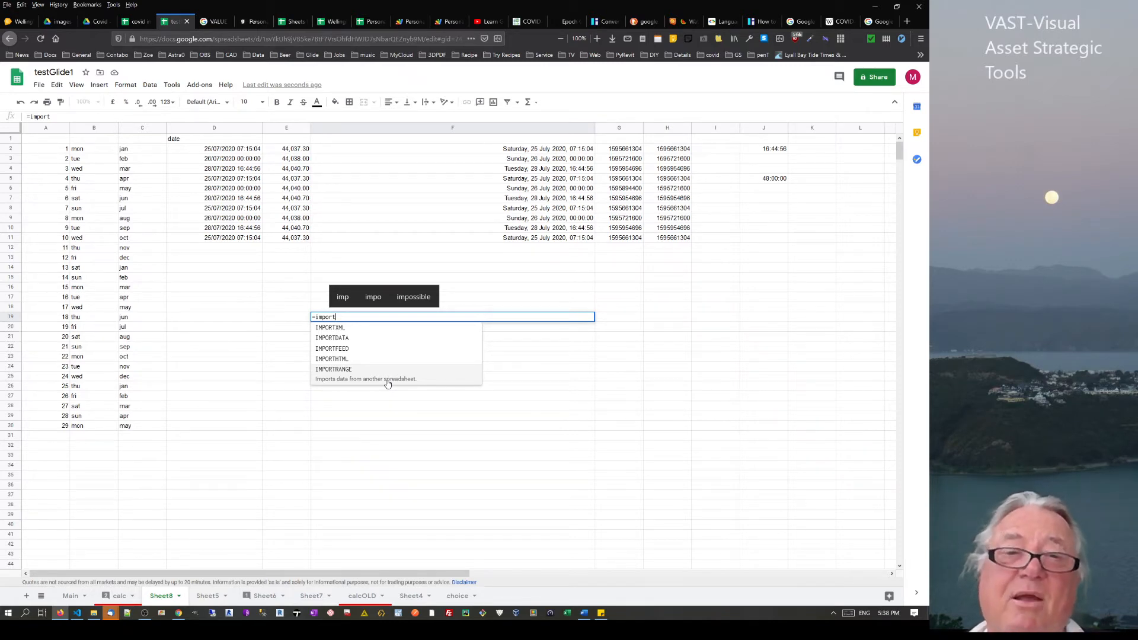
click(122, 600)
click(122, 600)
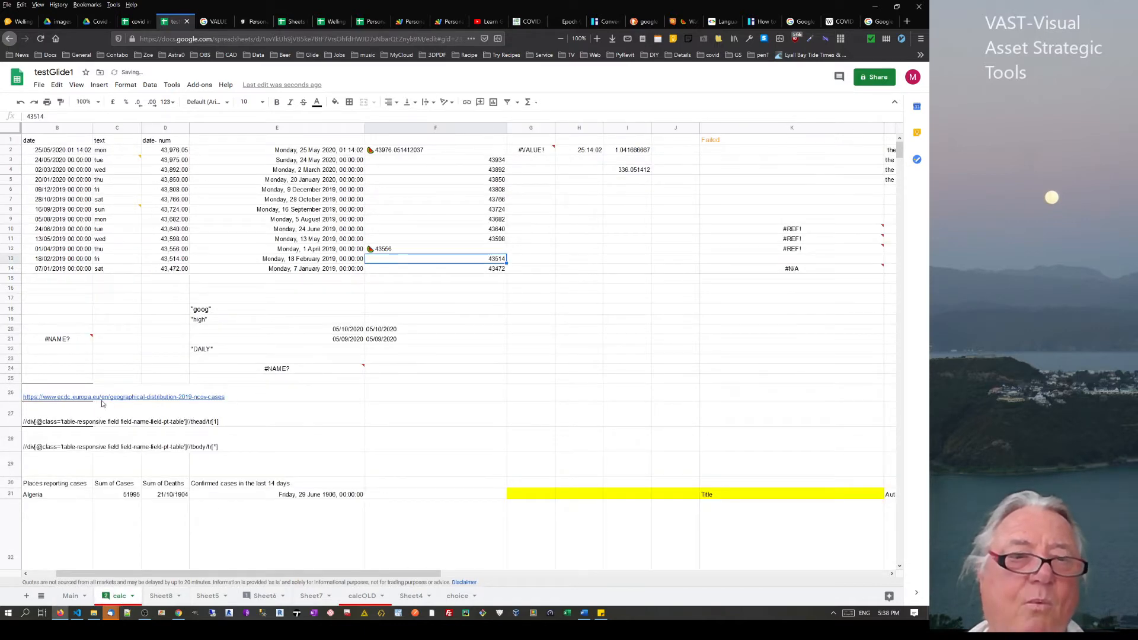
Review the IMPORTXML formula in A30 and the source URL in B26
drag(265, 573, 239, 574)
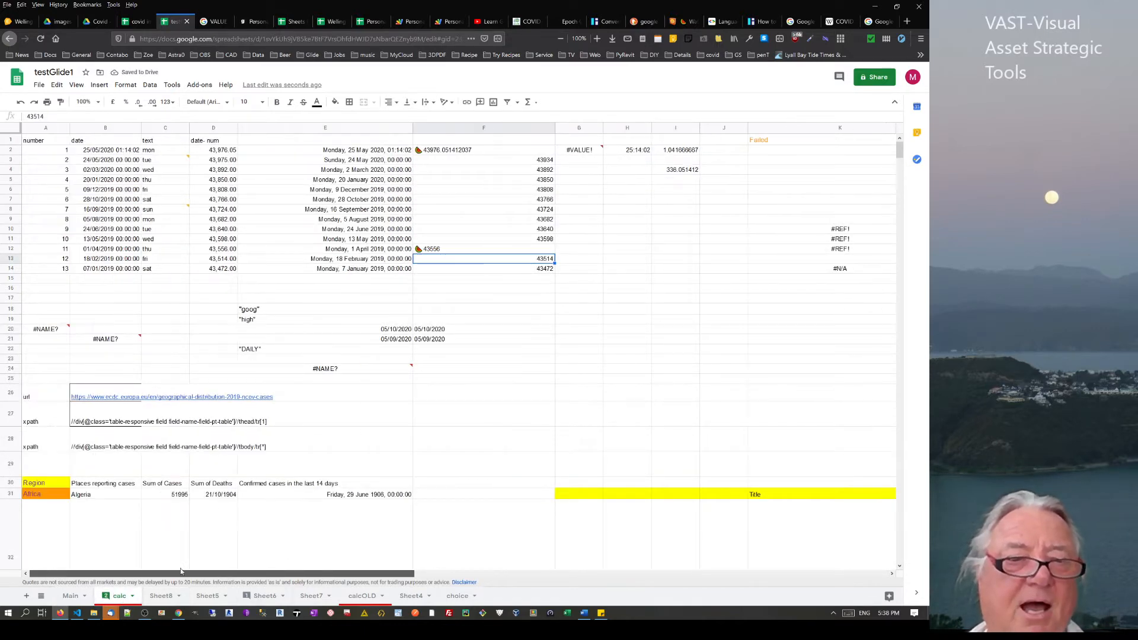
click(50, 483)
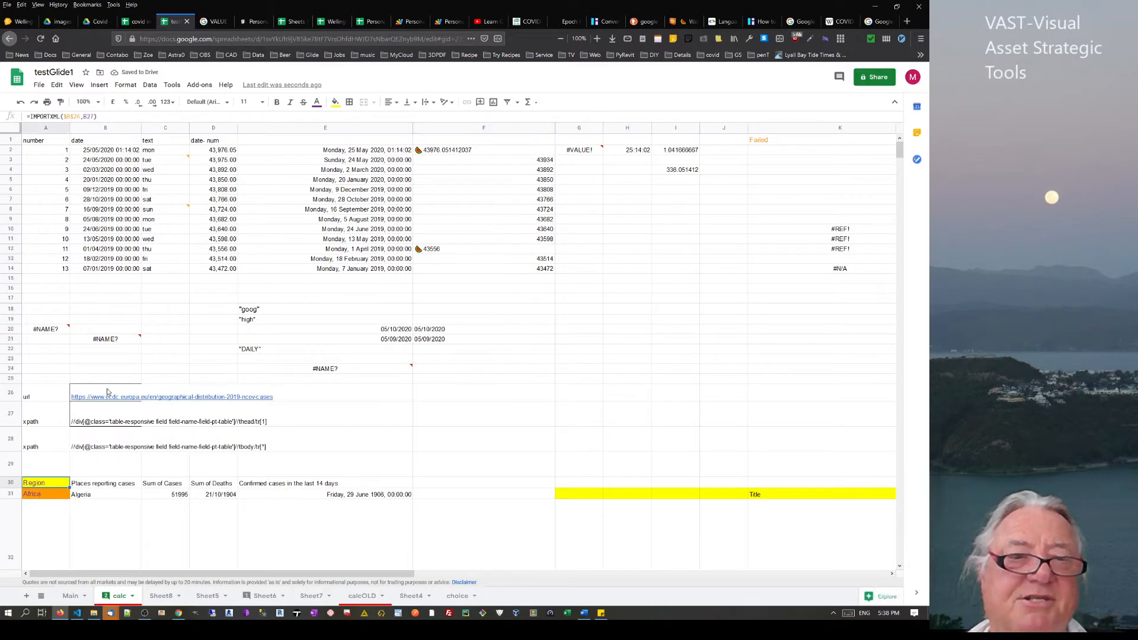
click(98, 399)
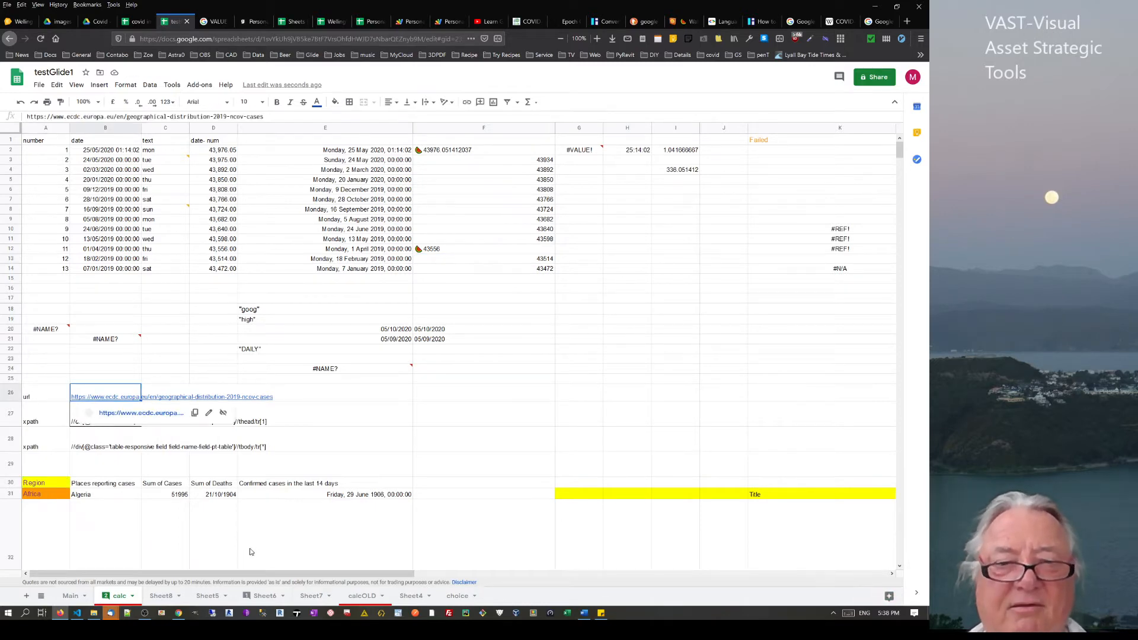
View Sheet6's imported DHB table, then switch to the Wikipedia New Zealand COVID-19 article
click(262, 596)
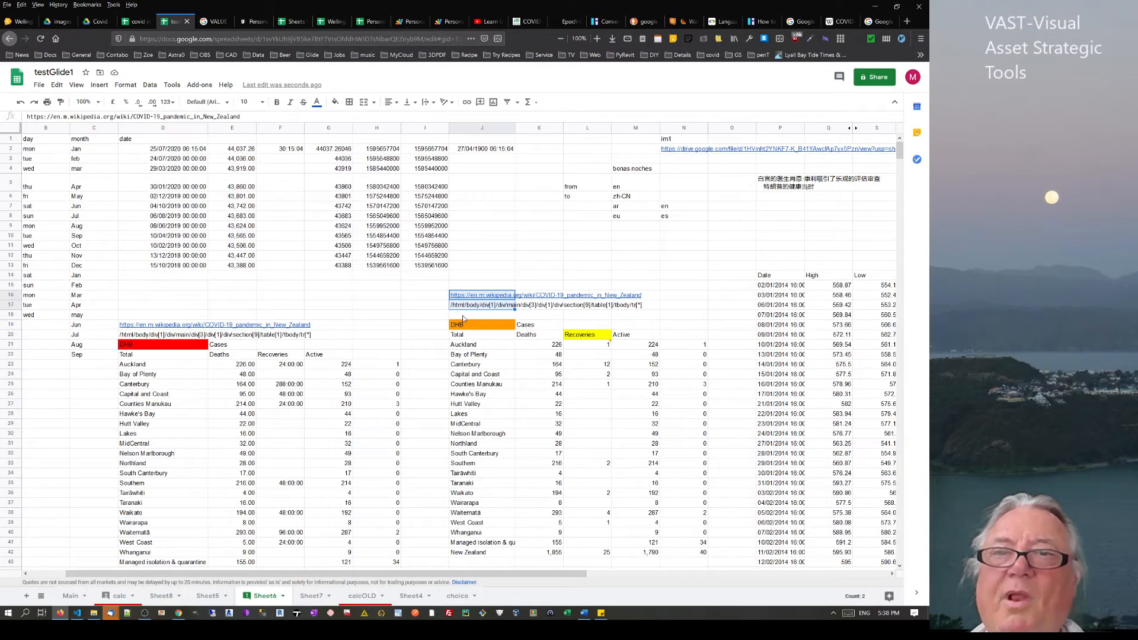
click(464, 317)
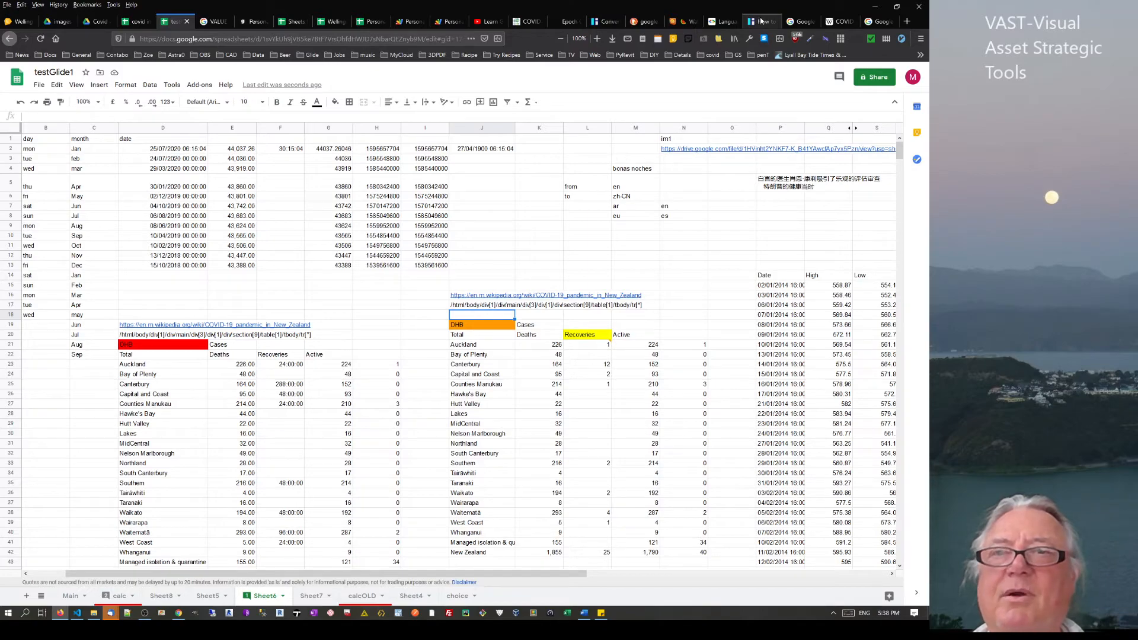
click(839, 22)
scroll(496, 259, up, 7)
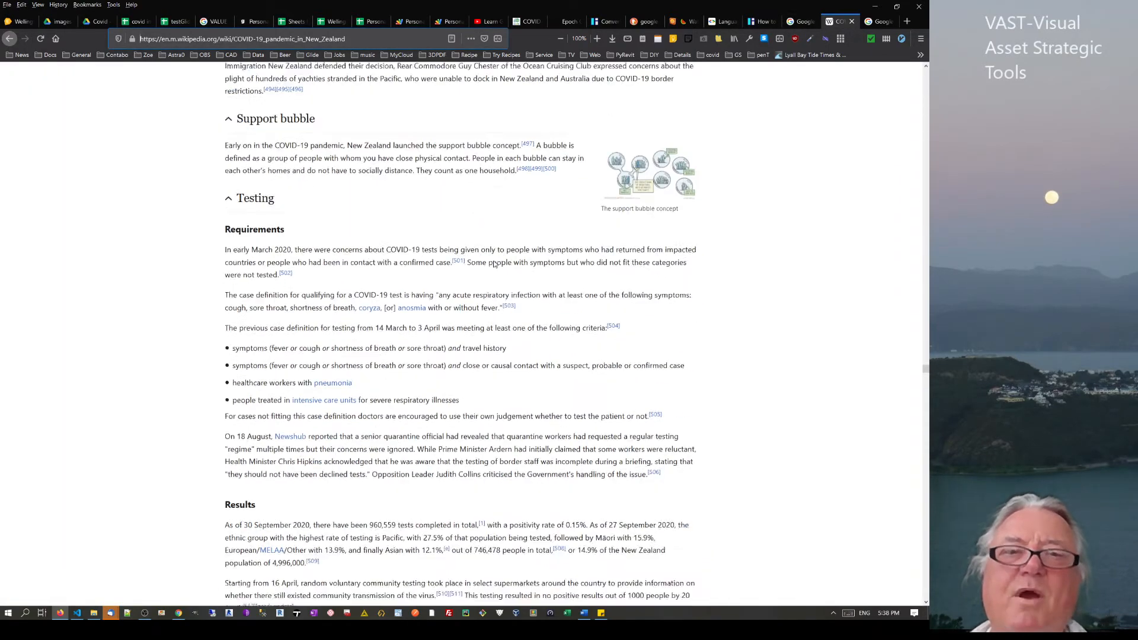
Scroll to the Statistics cases table, then bring the Chrome window to the front
scroll(559, 355, down, 10)
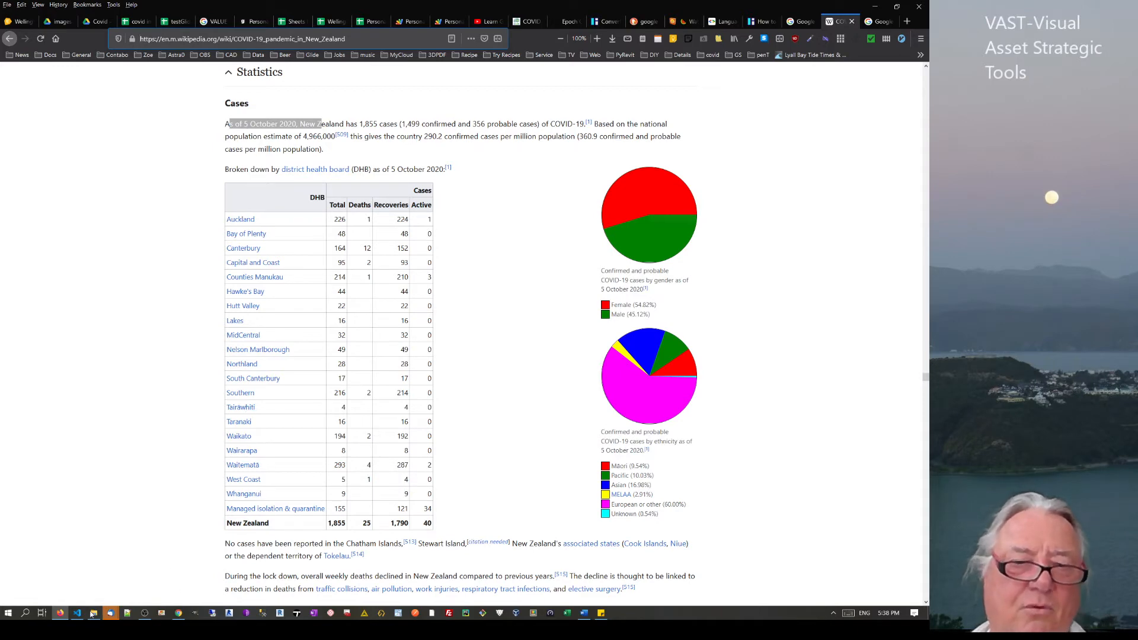
click(178, 615)
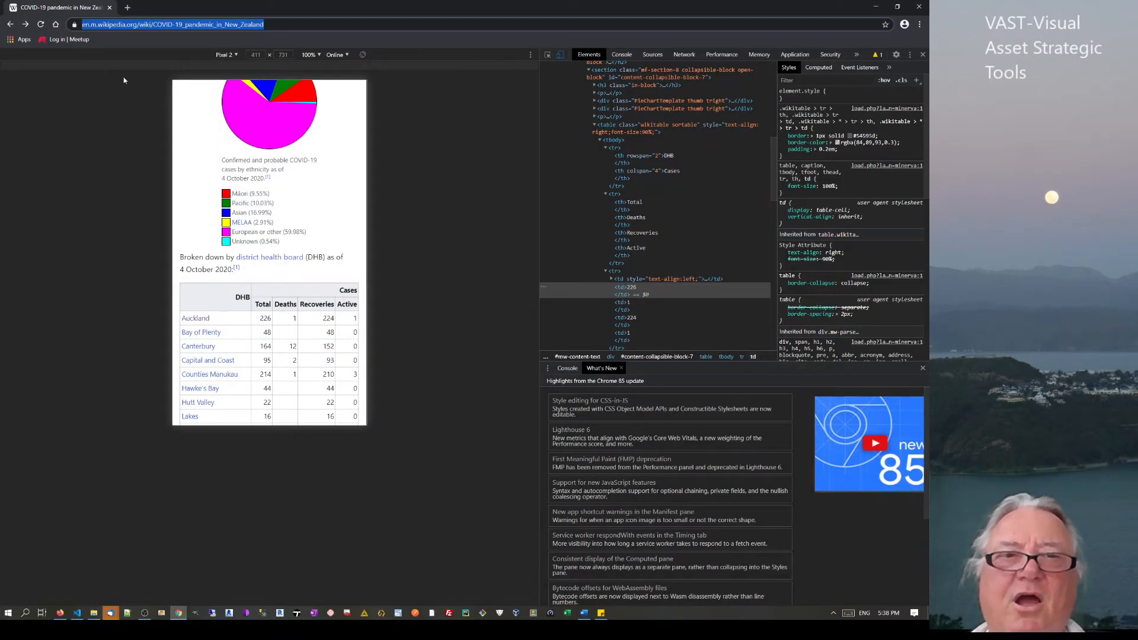
Close and reopen Chrome's developer tools from More tools, showing the article in Pixel 2 emulation
click(923, 54)
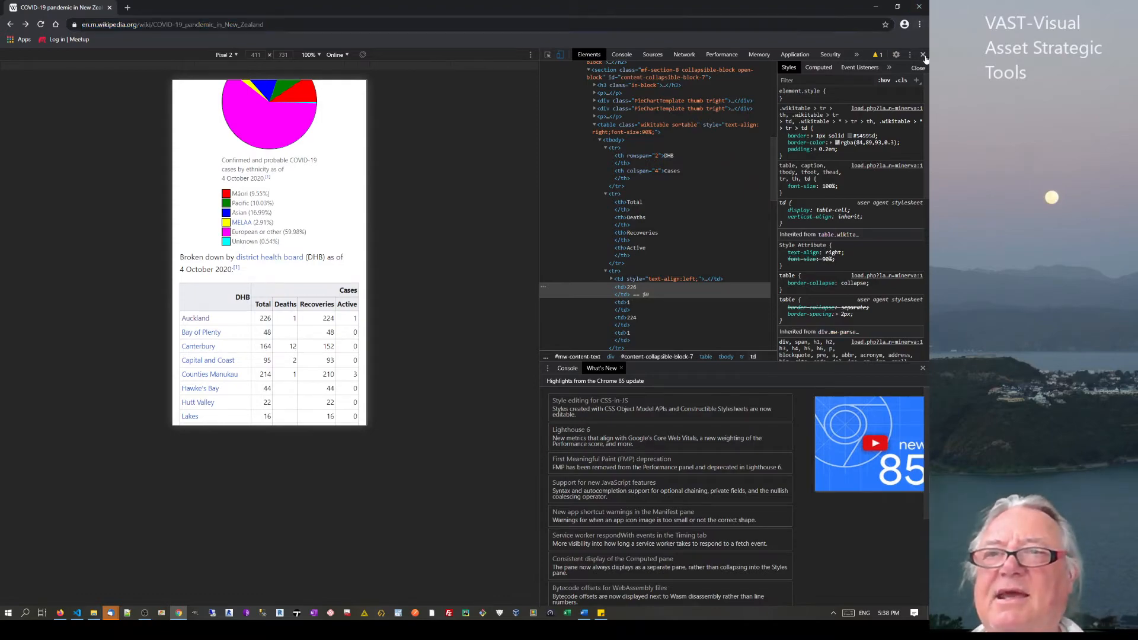
scroll(572, 186, up, 15)
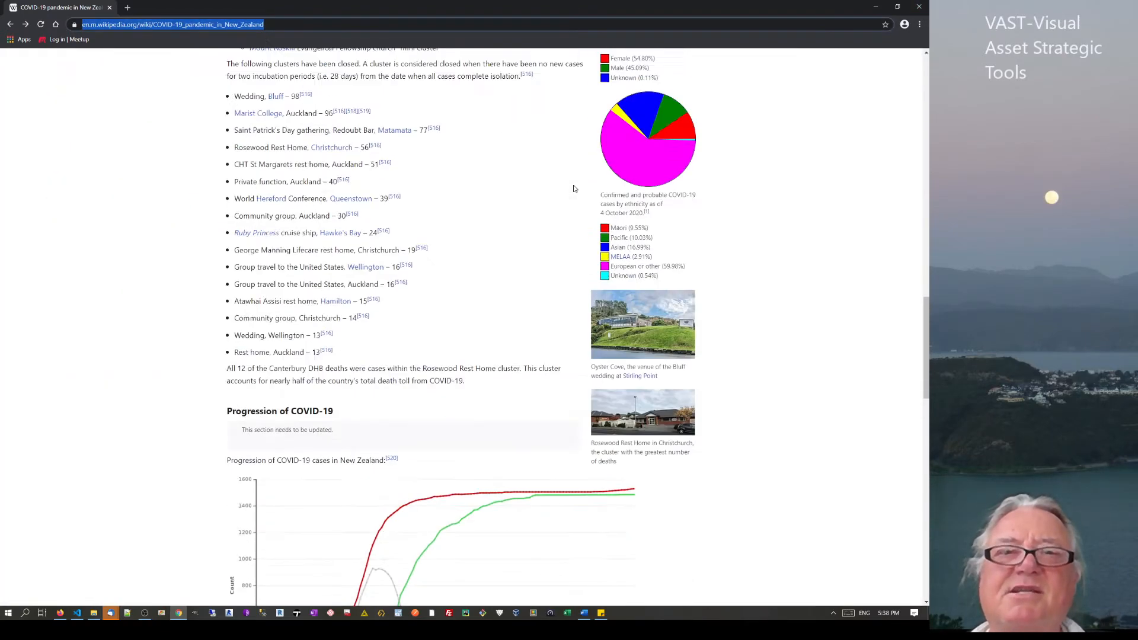
scroll(573, 188, up, 2)
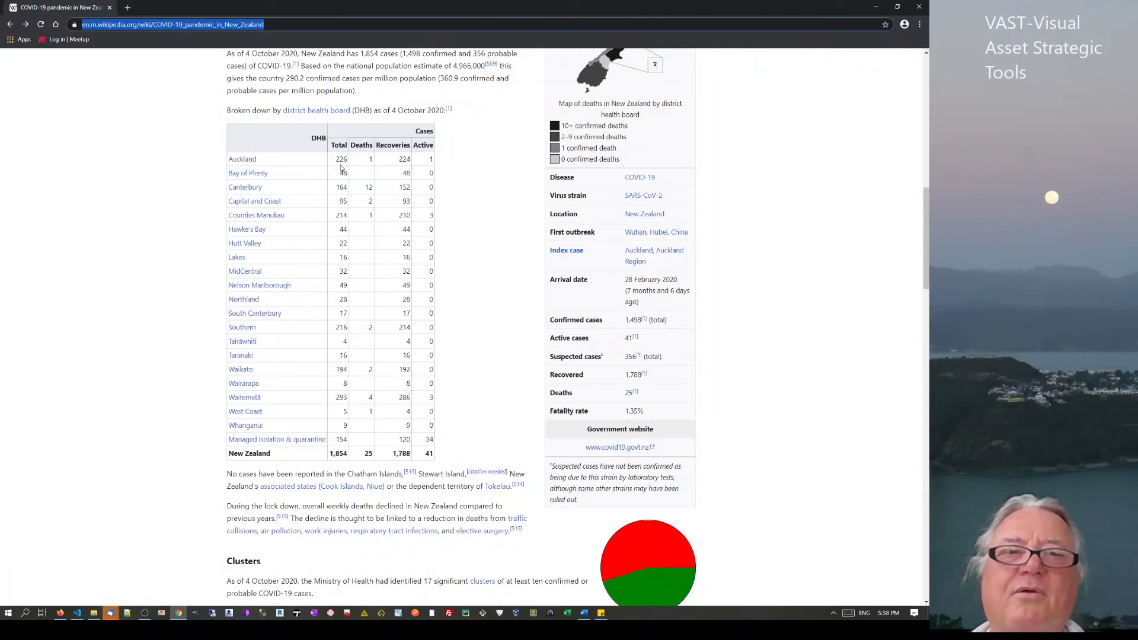
scroll(295, 231, up, 5)
scroll(244, 237, down, 2)
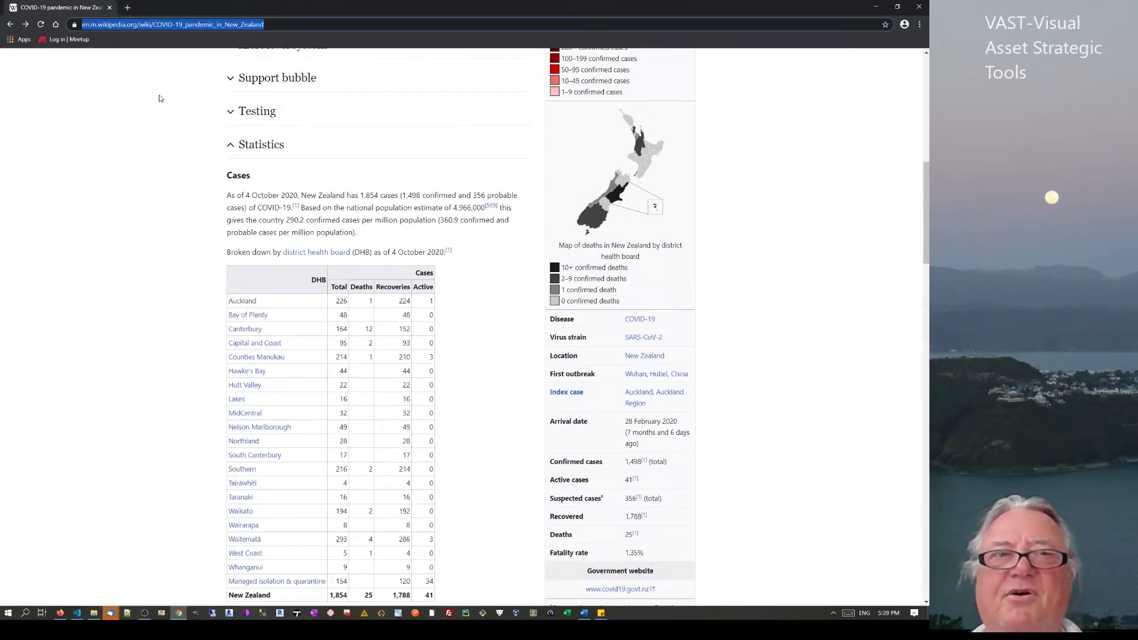
click(921, 25)
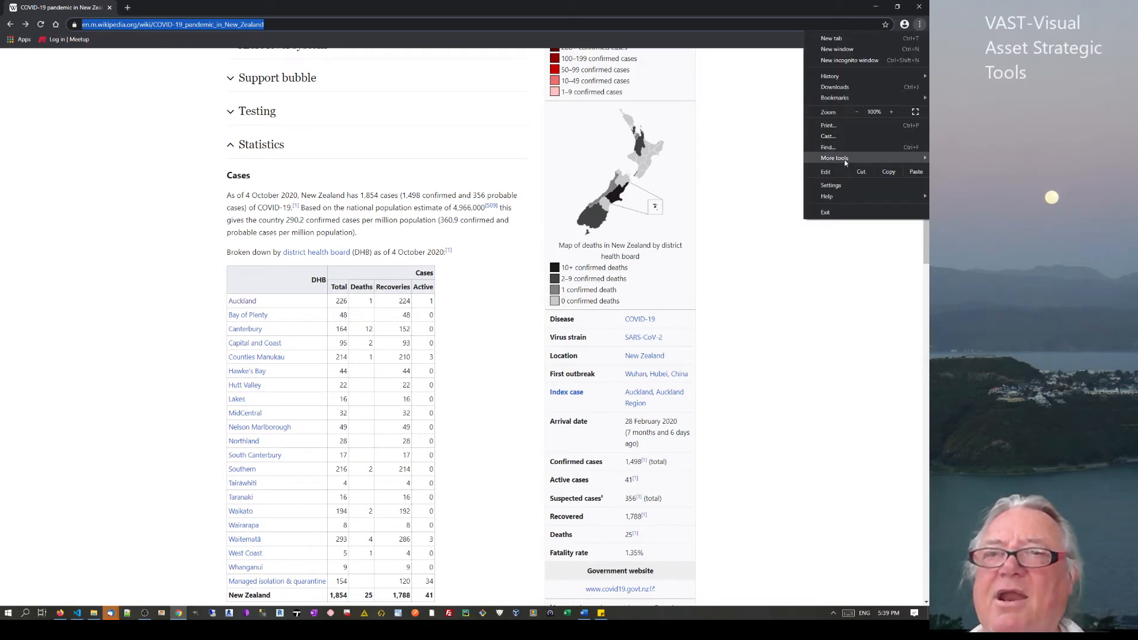
mouse_move(844, 159)
click(728, 227)
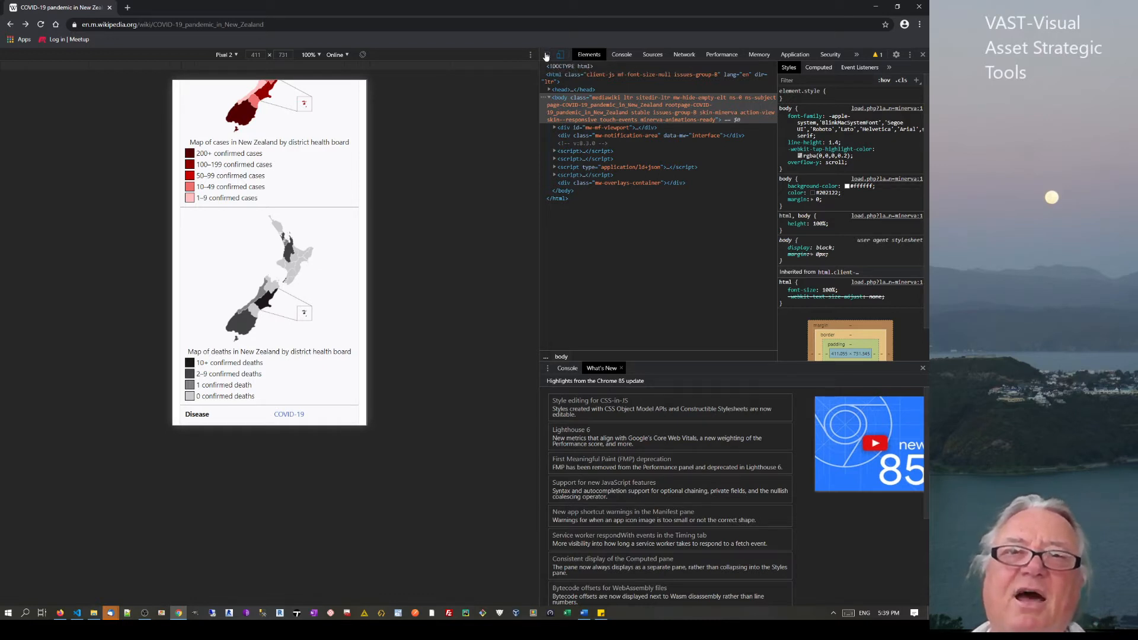
Use the element picker to inspect the DHB header cell of the cases table
click(547, 56)
scroll(229, 274, down, 2)
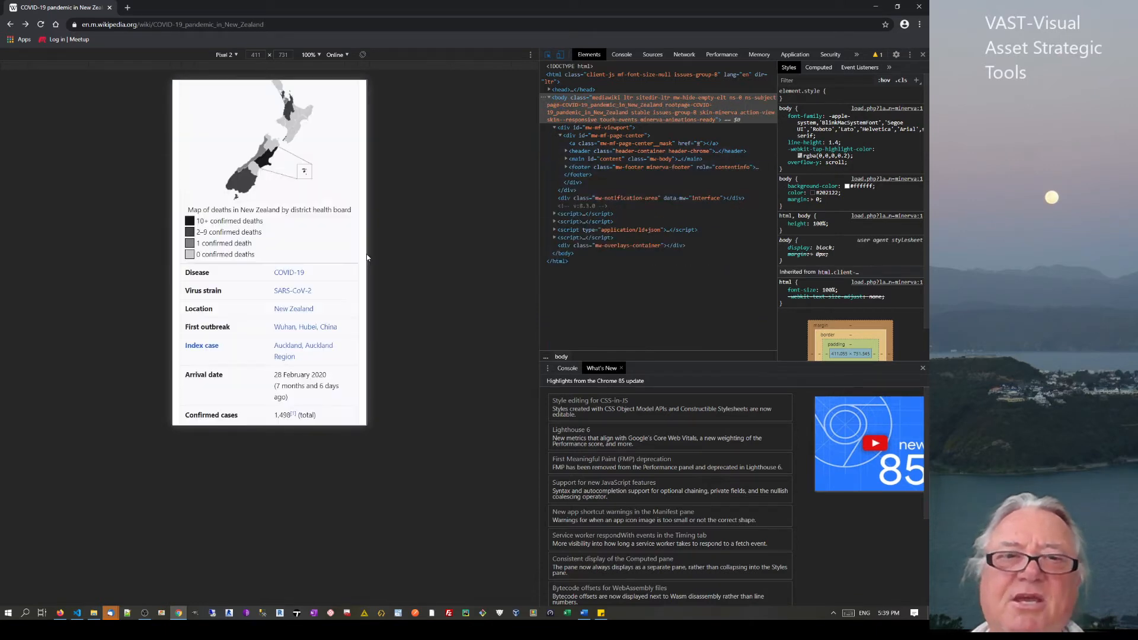
scroll(221, 290, down, 10)
scroll(220, 291, down, 10)
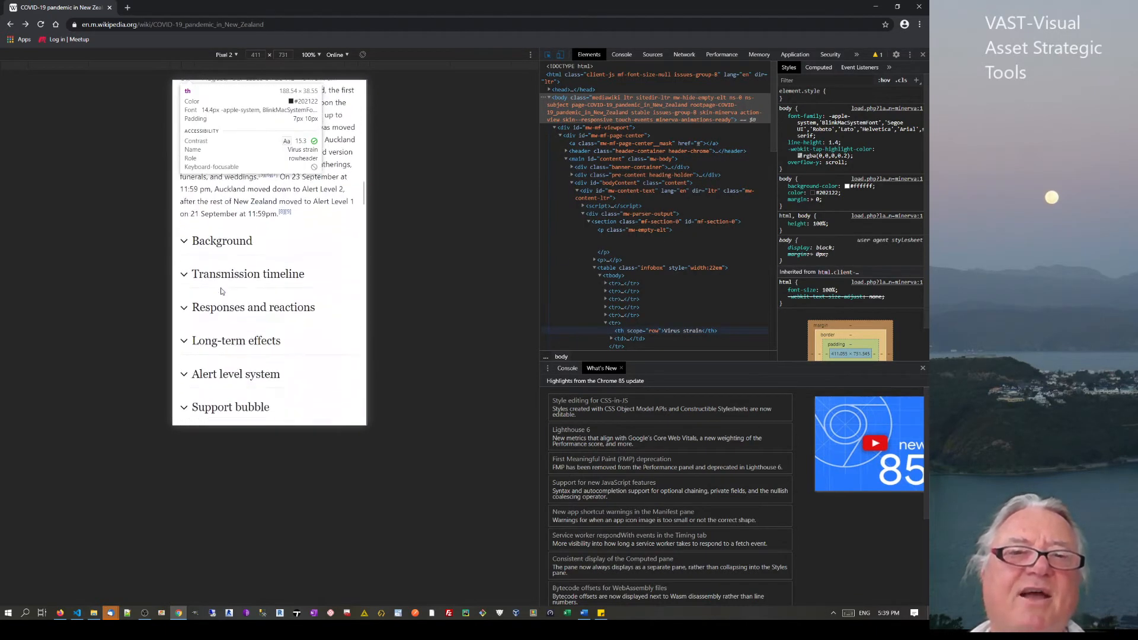
scroll(221, 291, down, 10)
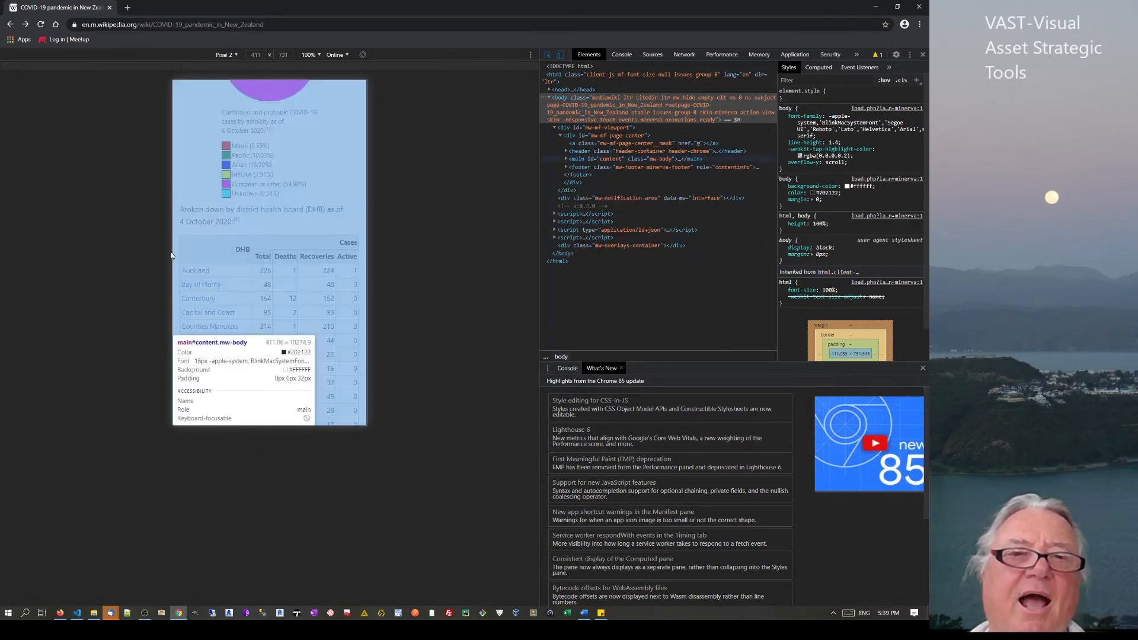
click(230, 259)
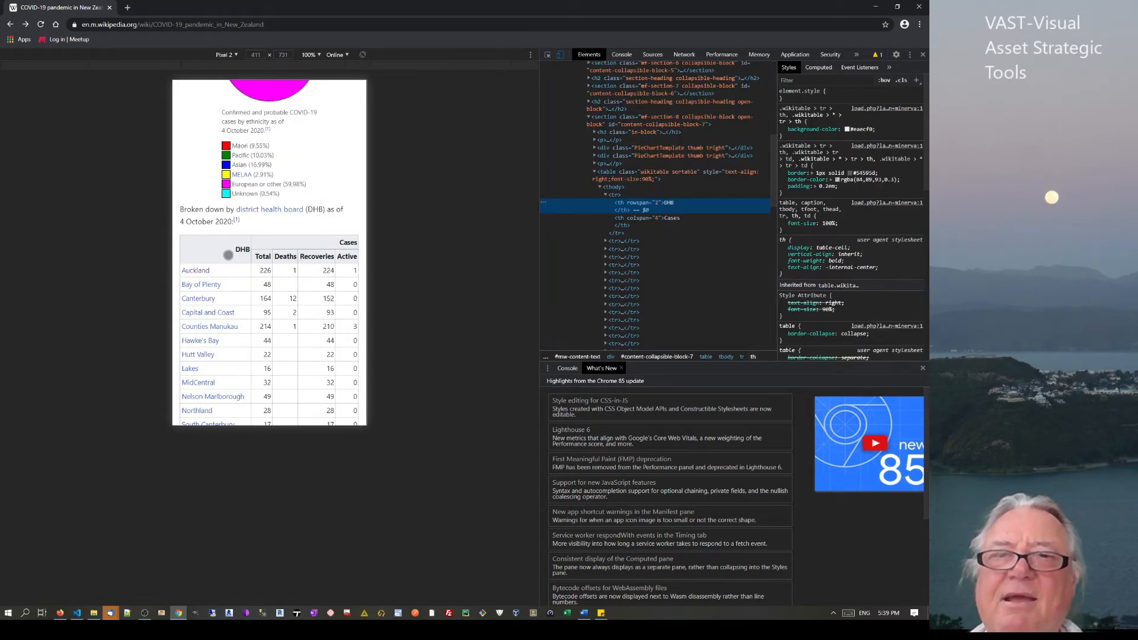
Expand the tbody, header row and Auckland row, then copy the page URL to Firefox
click(600, 188)
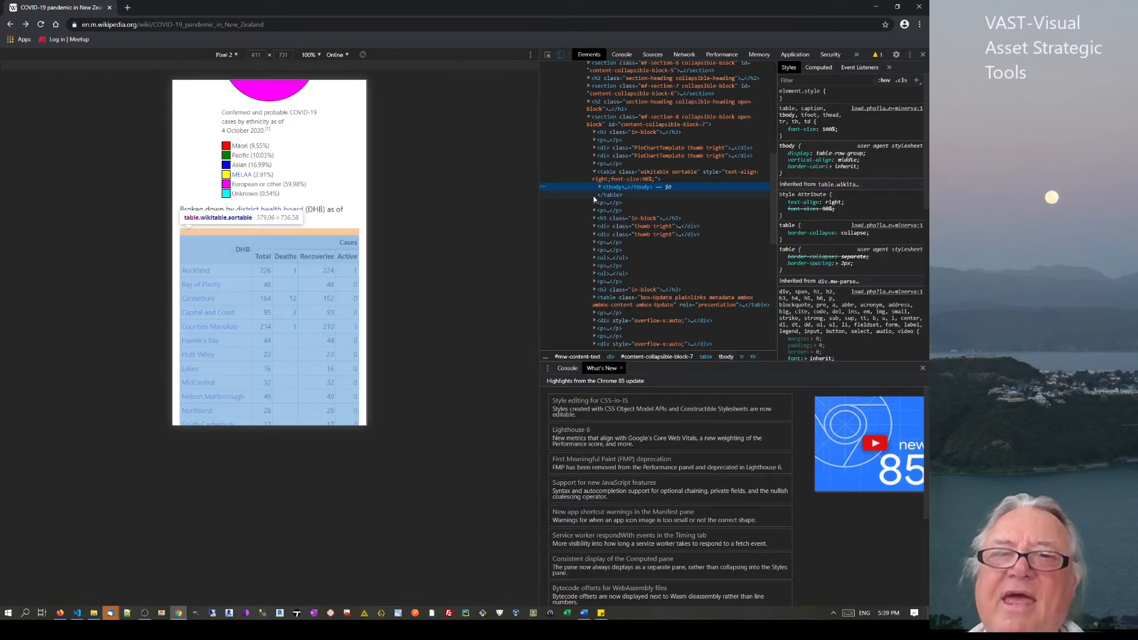
click(600, 186)
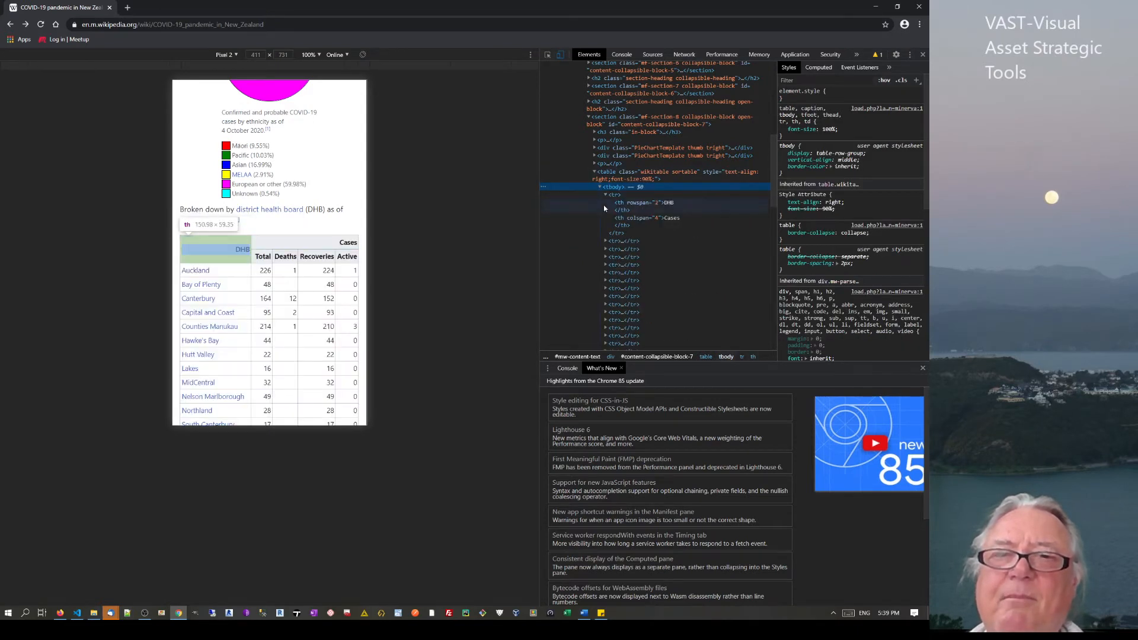
click(606, 242)
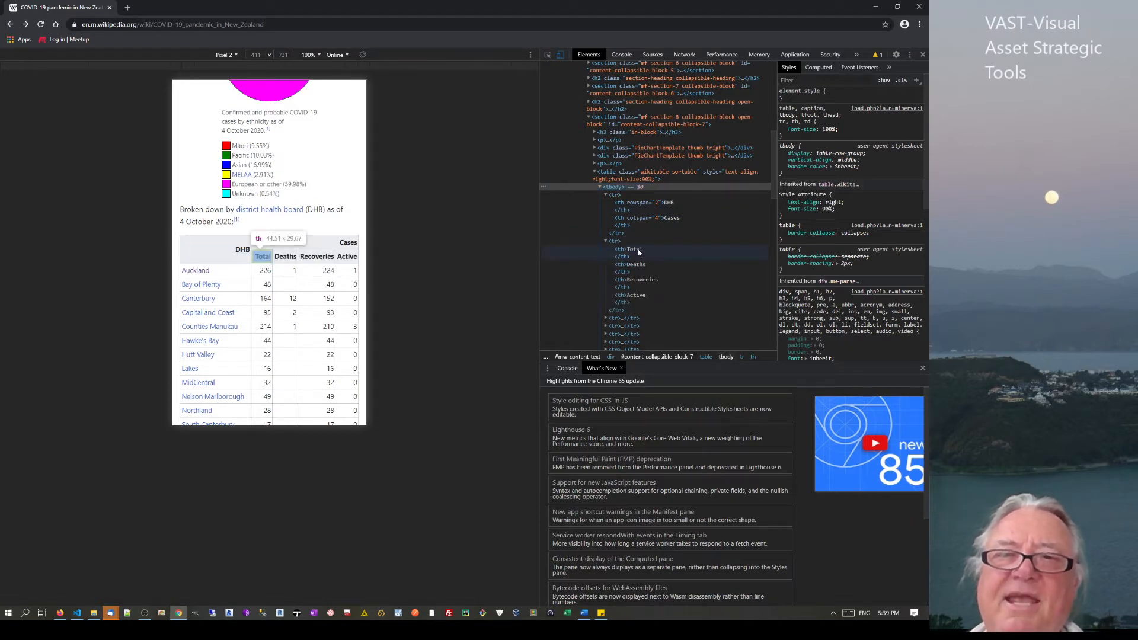
click(606, 318)
scroll(627, 314, down, 3)
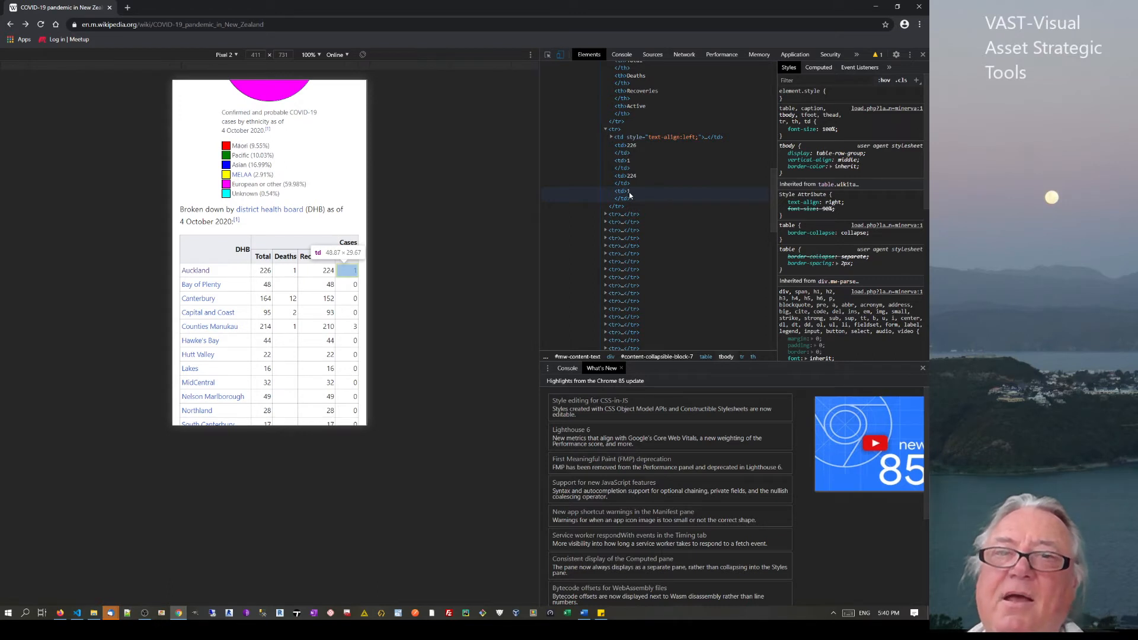
click(271, 26)
key(ctrl+c)
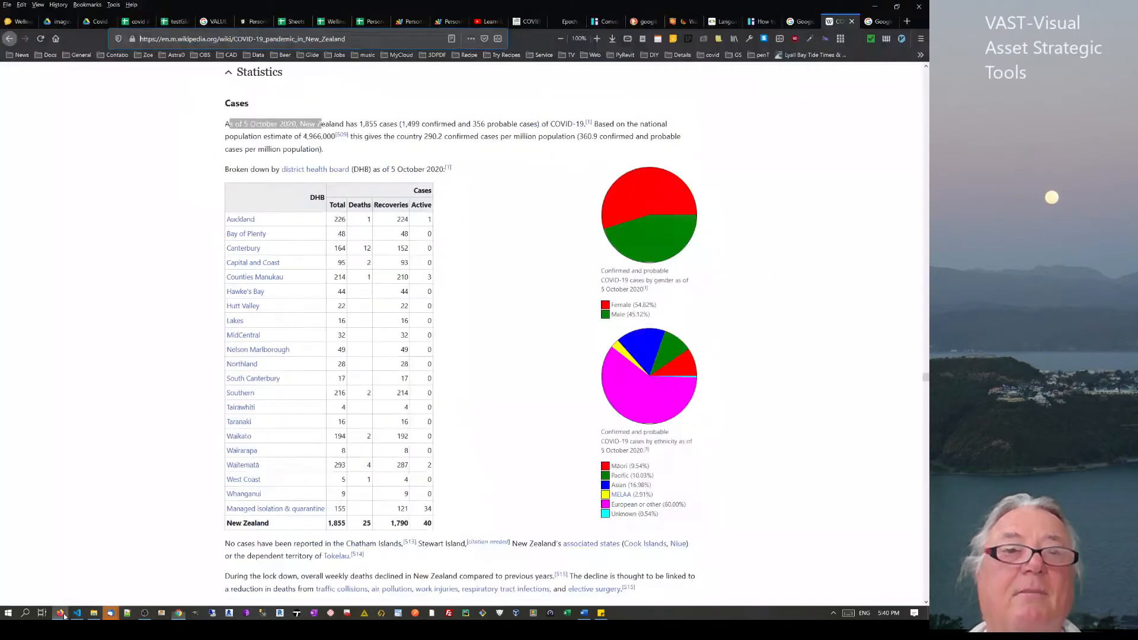
click(65, 572)
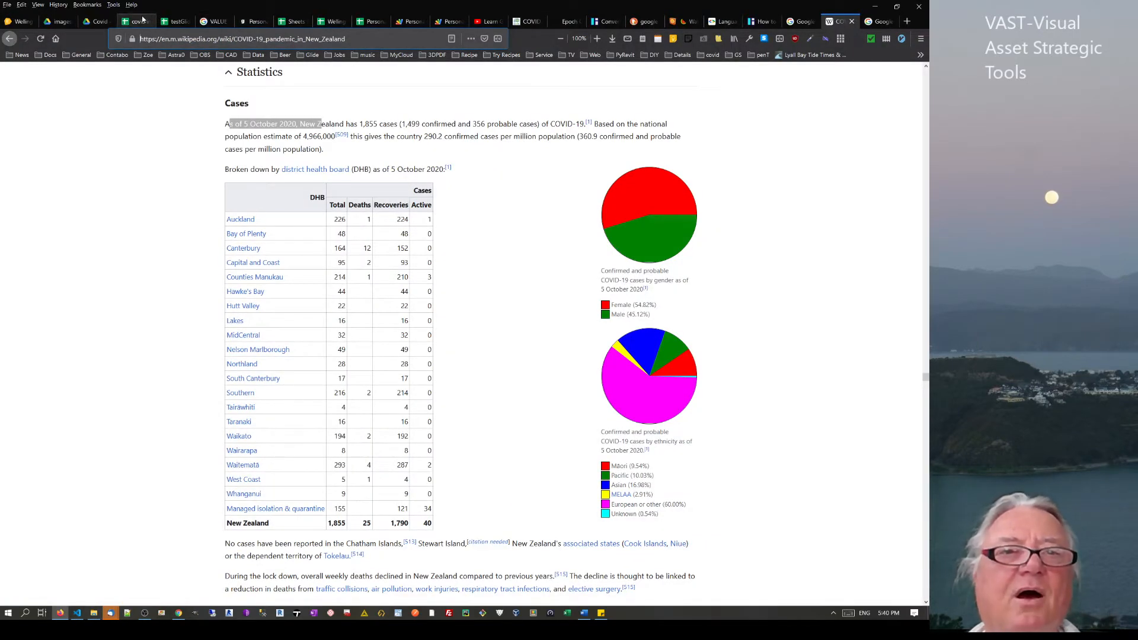
Paste the Wikipedia article URL into cell B86 of Sheet6
click(176, 21)
scroll(545, 350, down, 5)
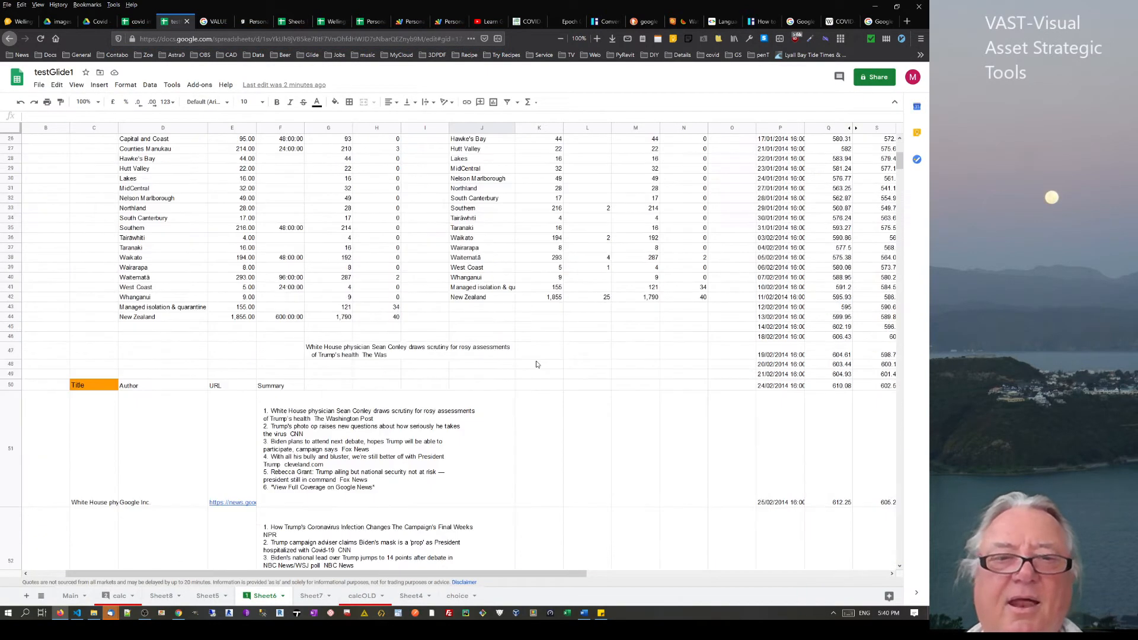
scroll(110, 510, down, 10)
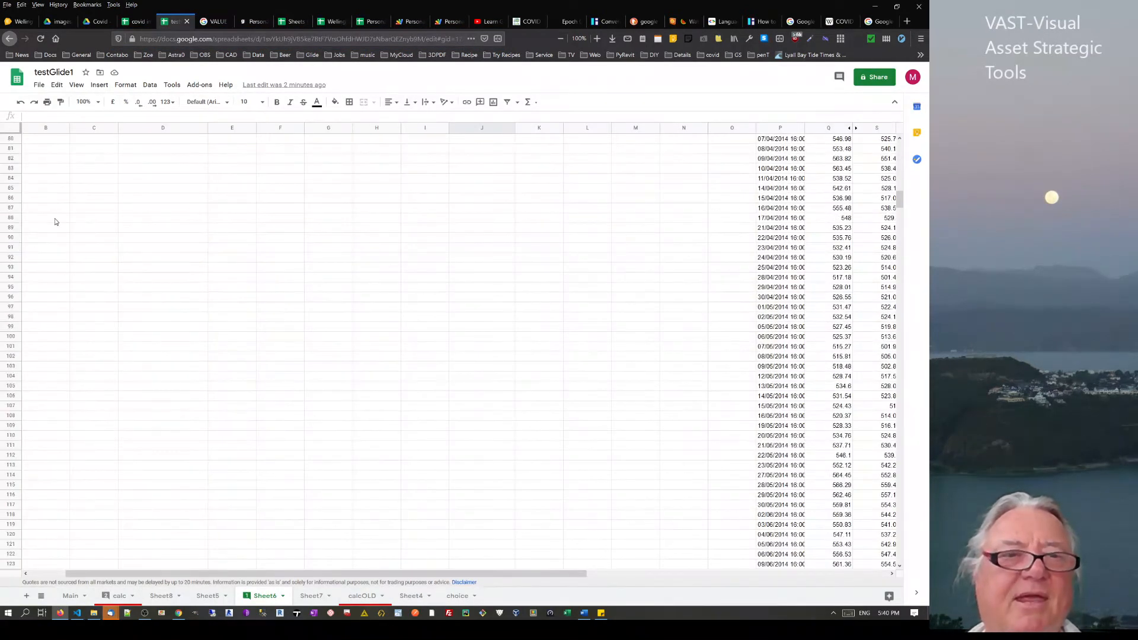
click(48, 202)
key(ctrl+v)
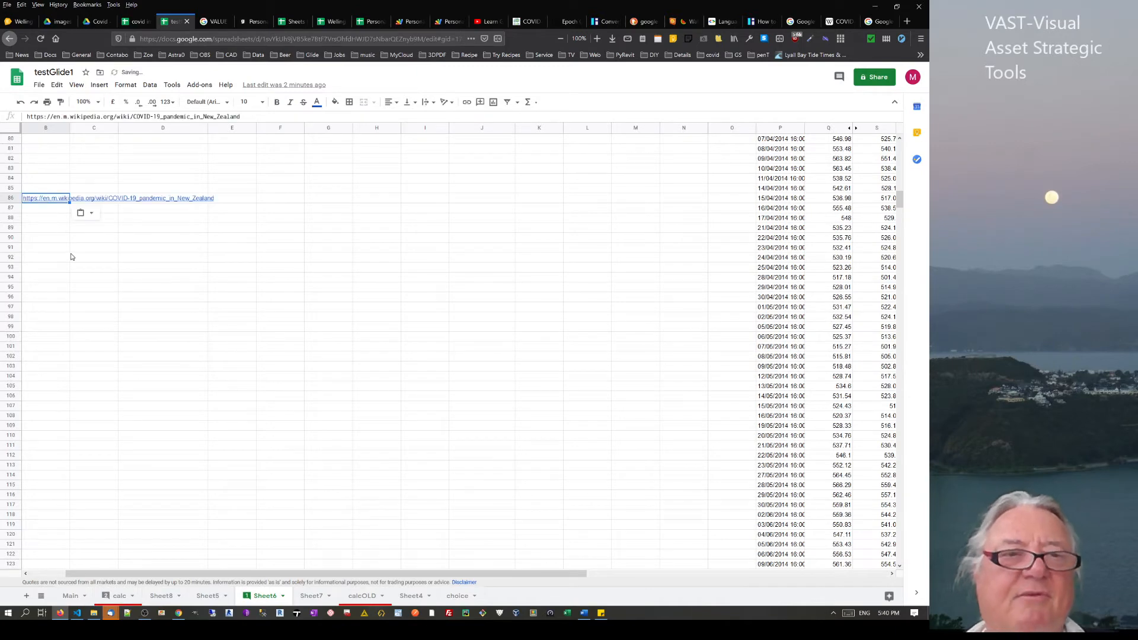
click(70, 255)
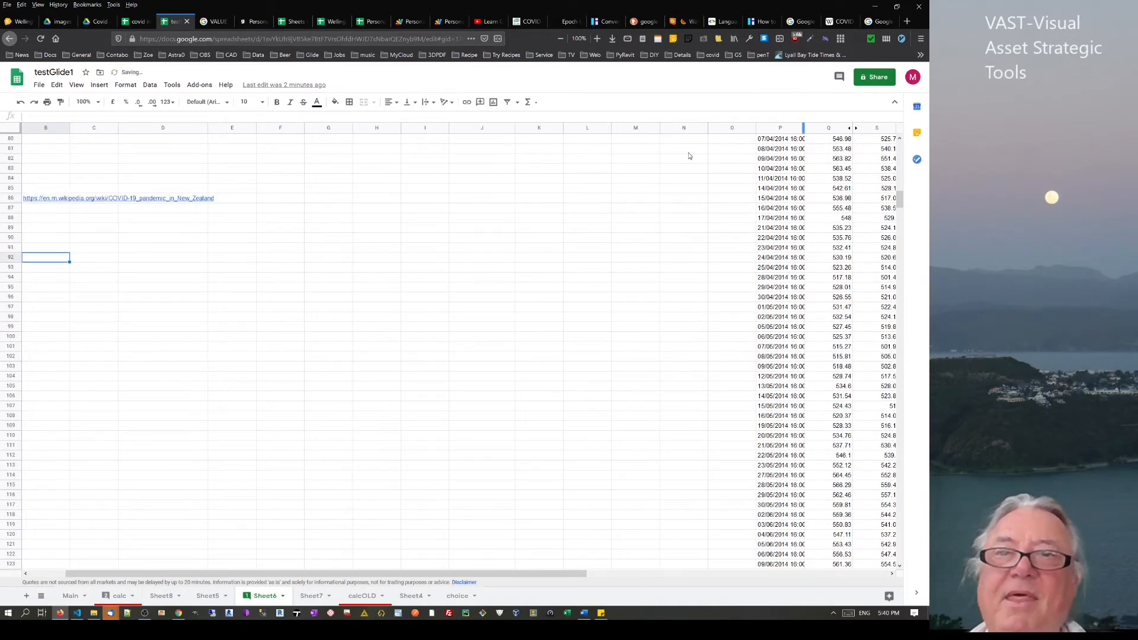
Start an IMPORTXML formula in B89 from the function suggestions
click(57, 221)
click(49, 229)
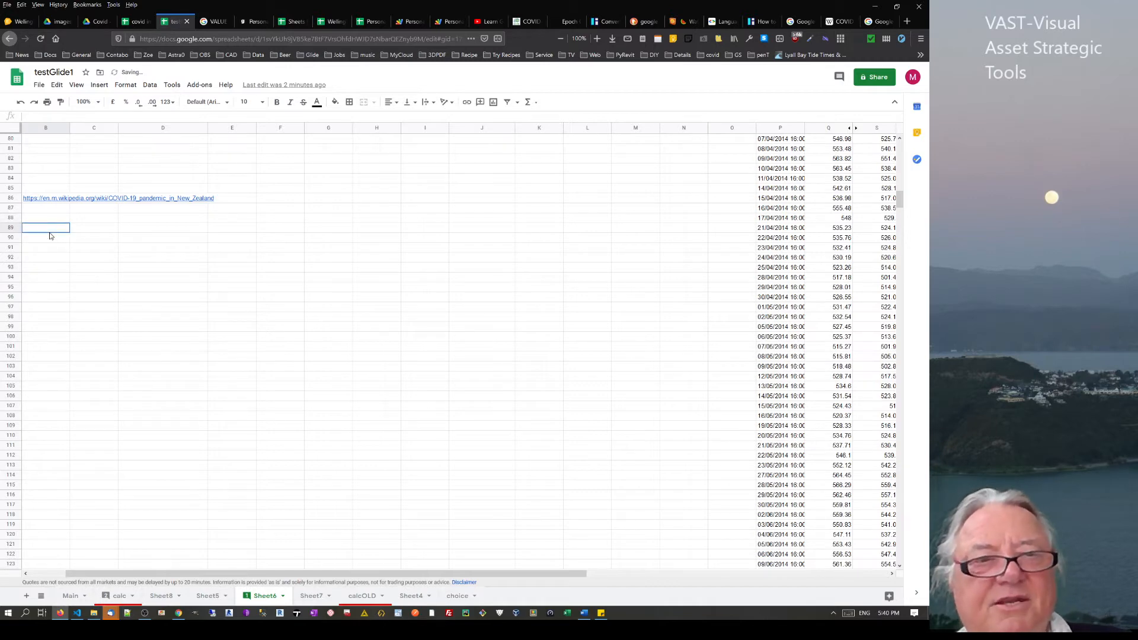
text(=in)
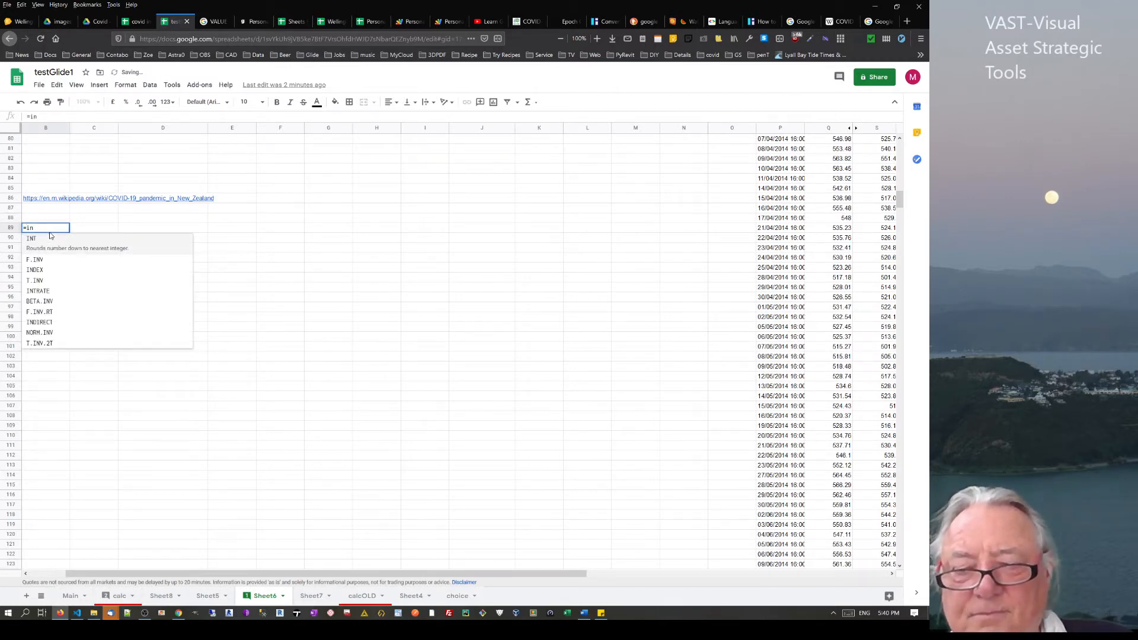
key(BackSpace)
text(mpo)
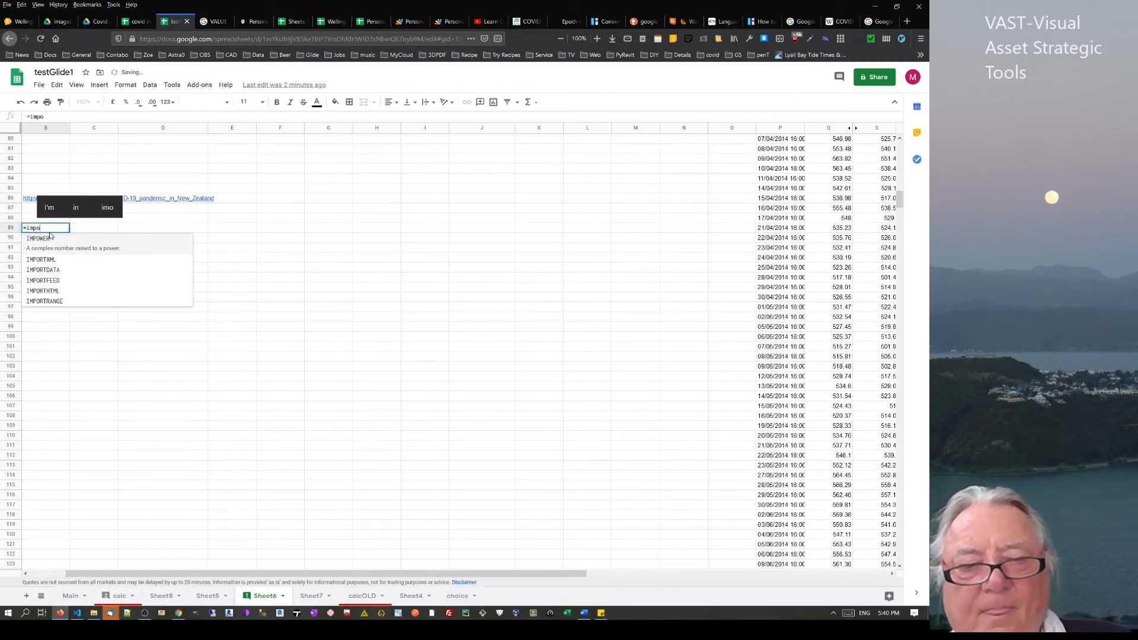
text(rt)
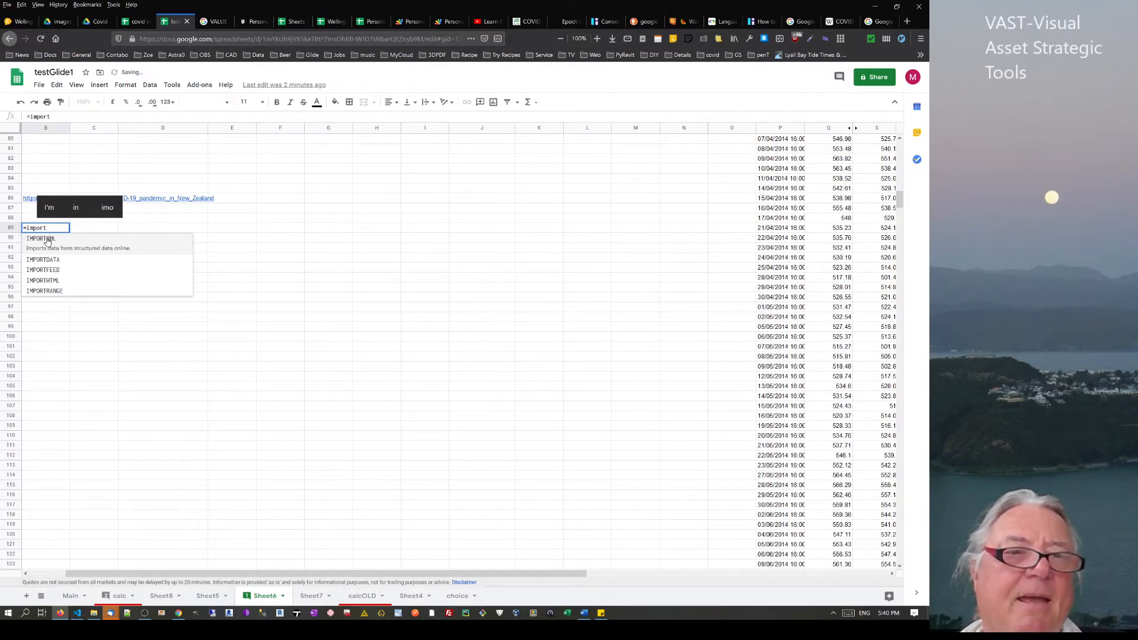
click(48, 238)
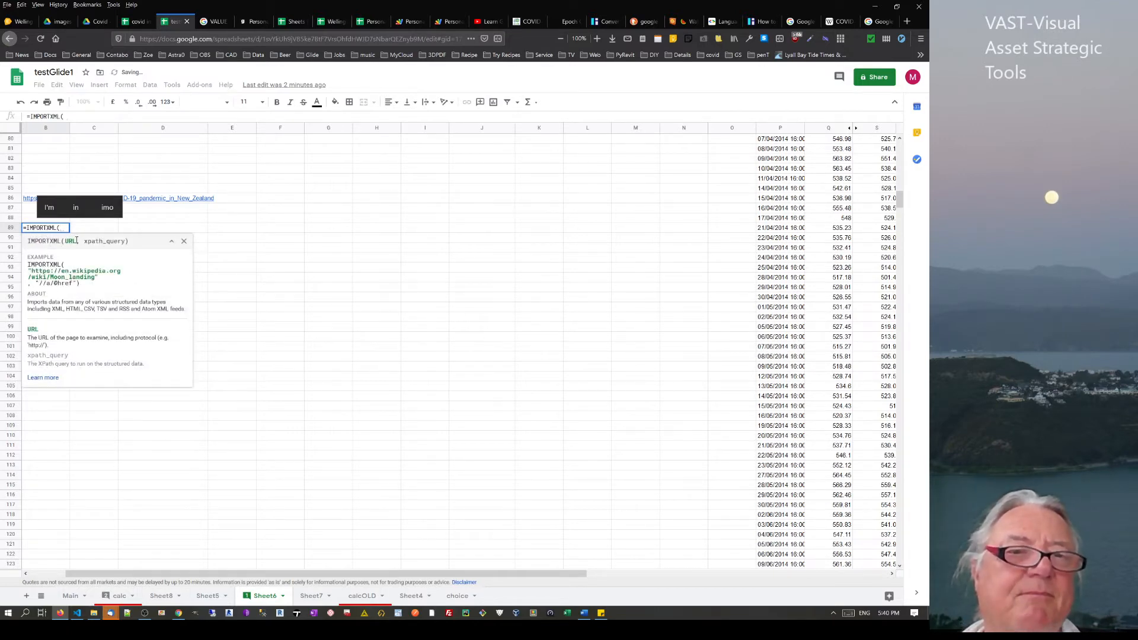
drag(86, 242, 126, 240)
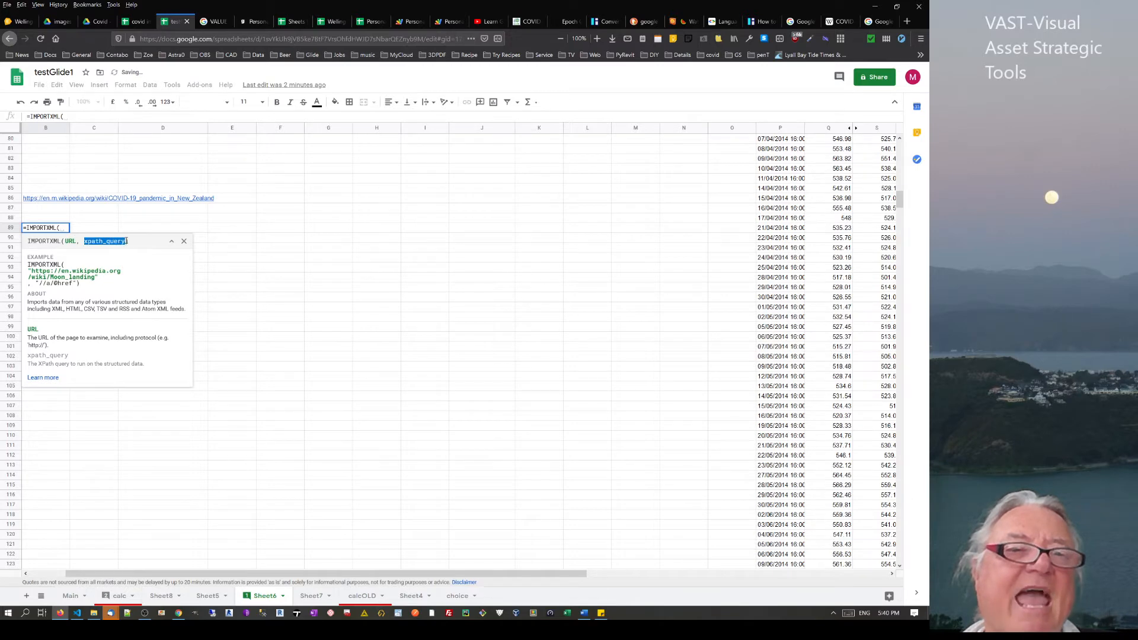
Complete =IMPORTXML(B86) in B89 and commit it, which returns #N/A
click(33, 201)
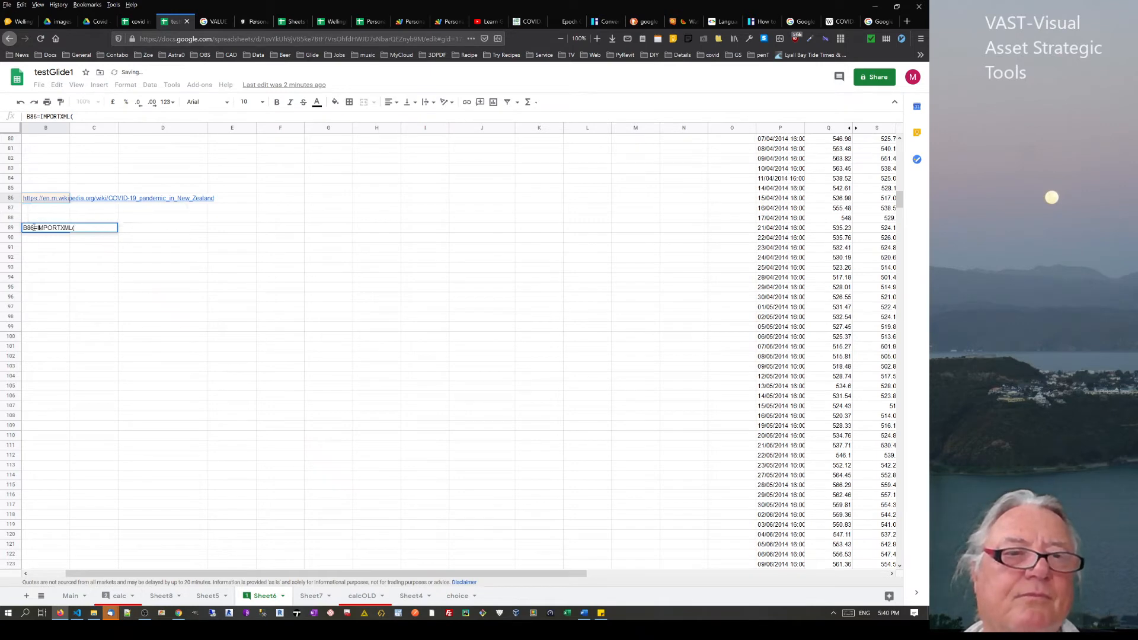
drag(34, 227, 23, 228)
key(BackSpace)
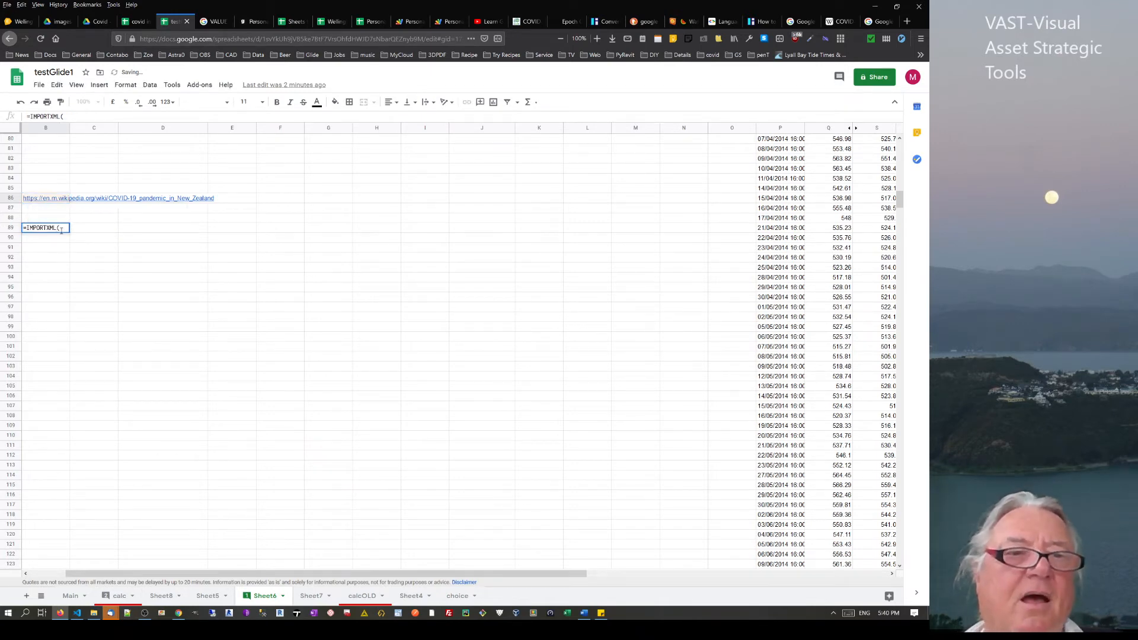
click(72, 116)
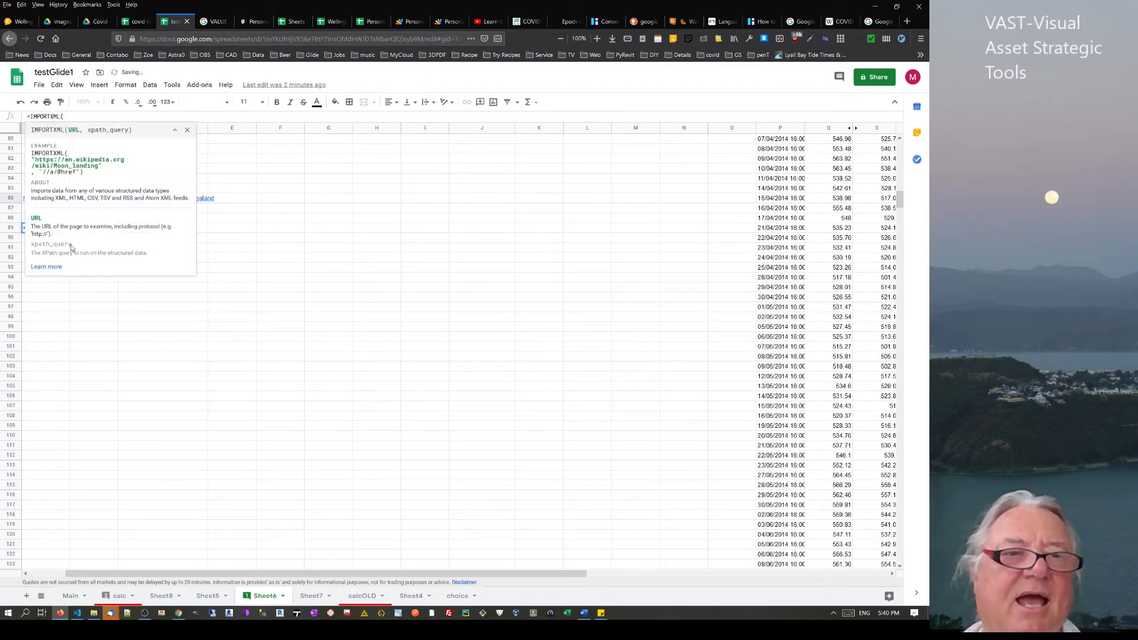
click(24, 200)
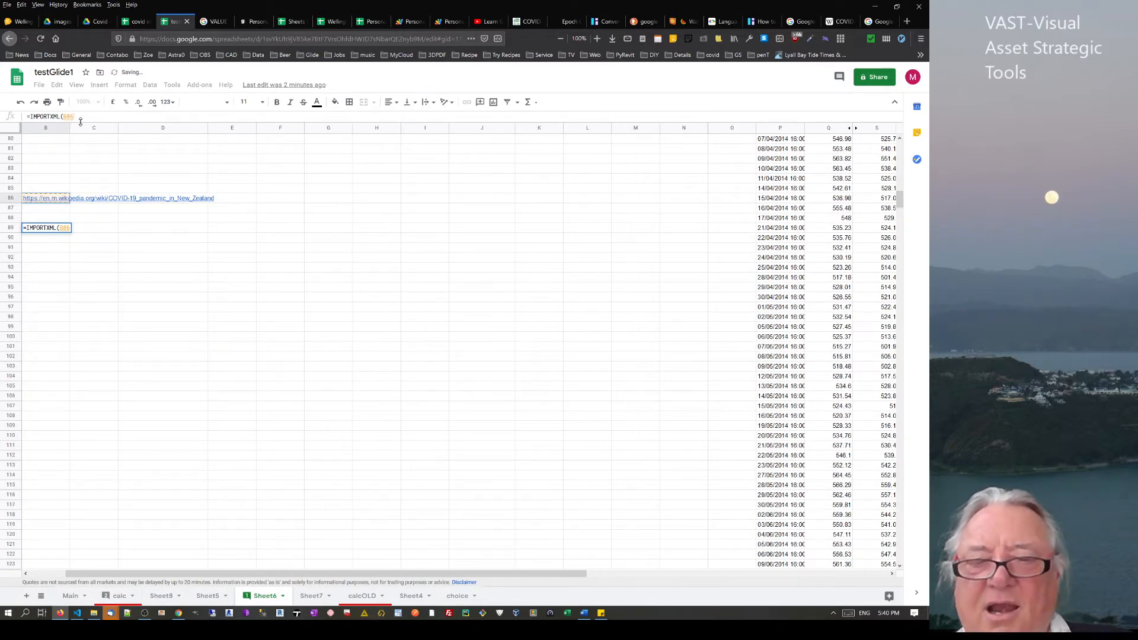
text())
key(Return)
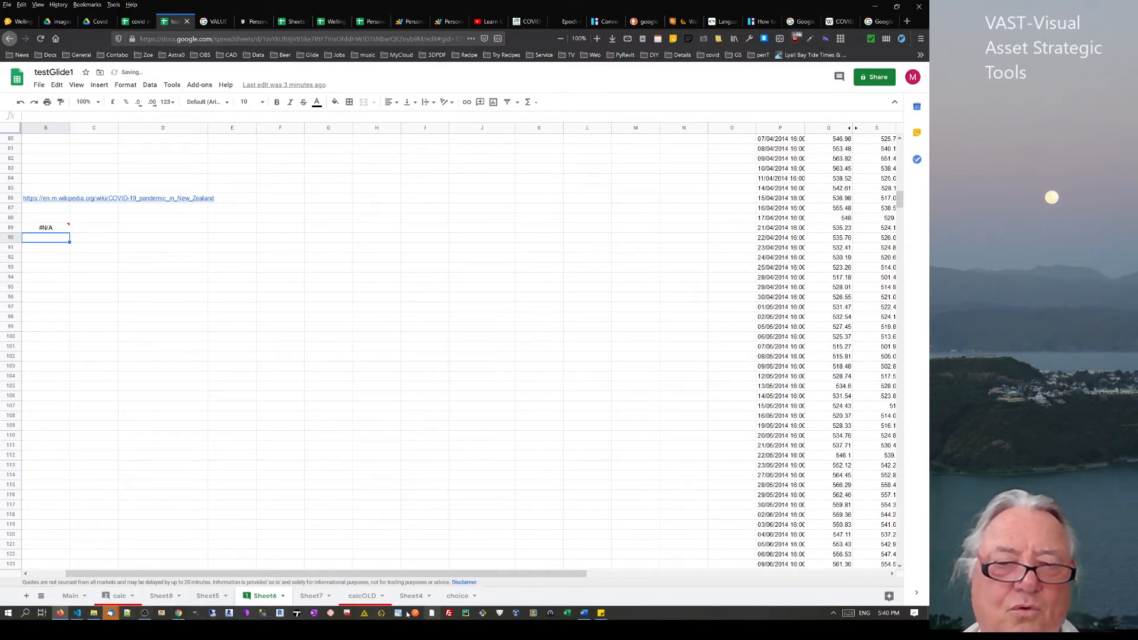
In Chrome DevTools, copy the full XPath of the Auckland table row element
click(184, 614)
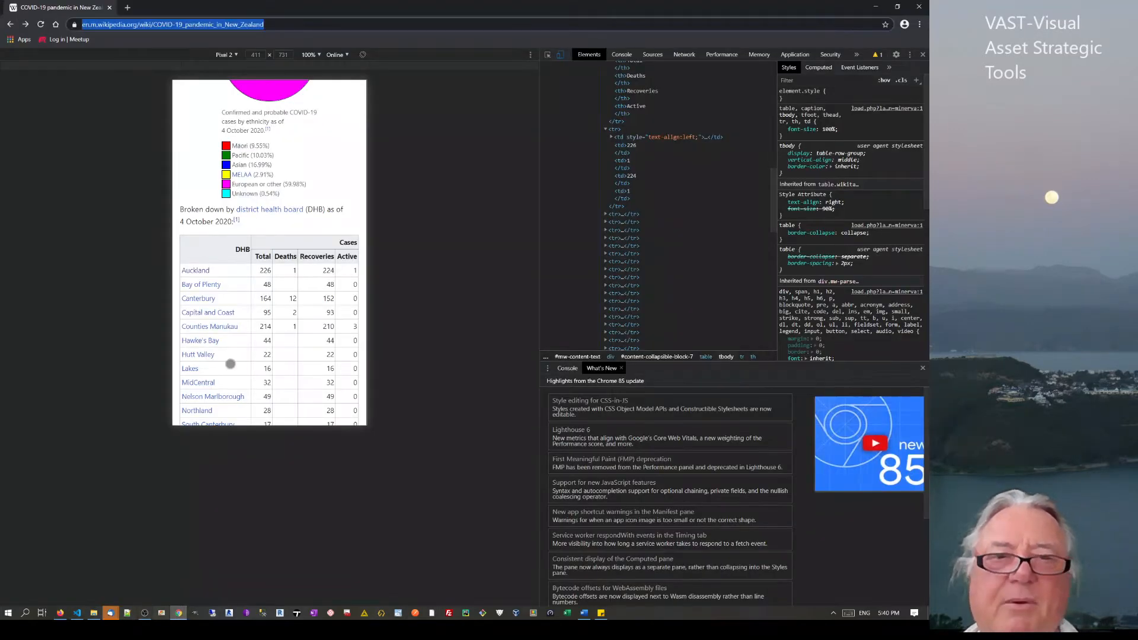
right_click(614, 130)
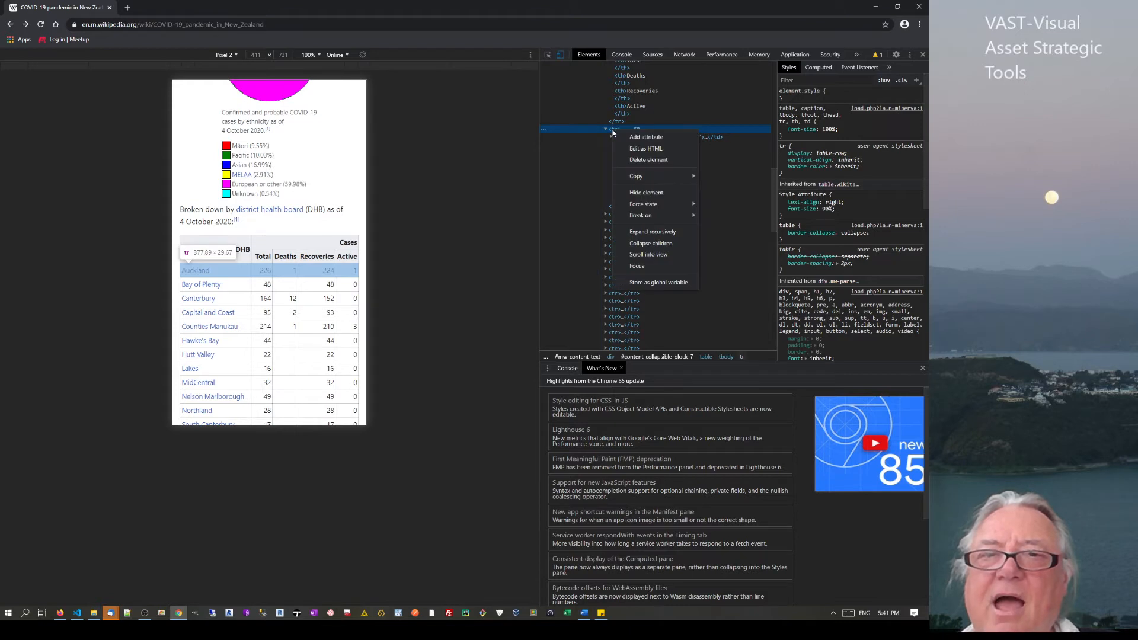
mouse_move(644, 179)
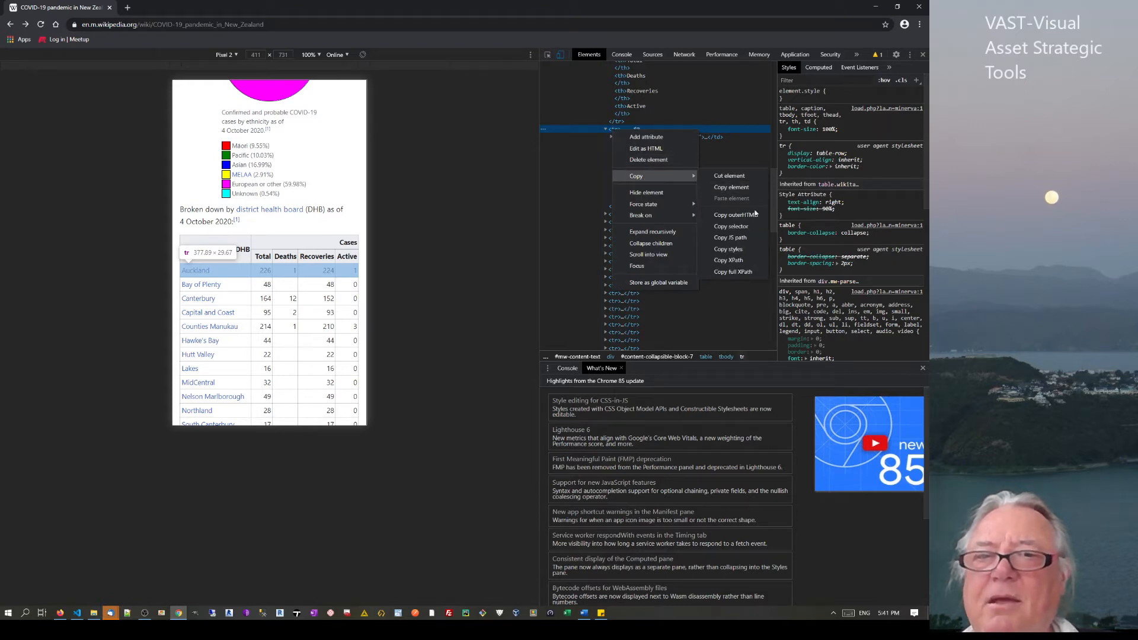
click(749, 272)
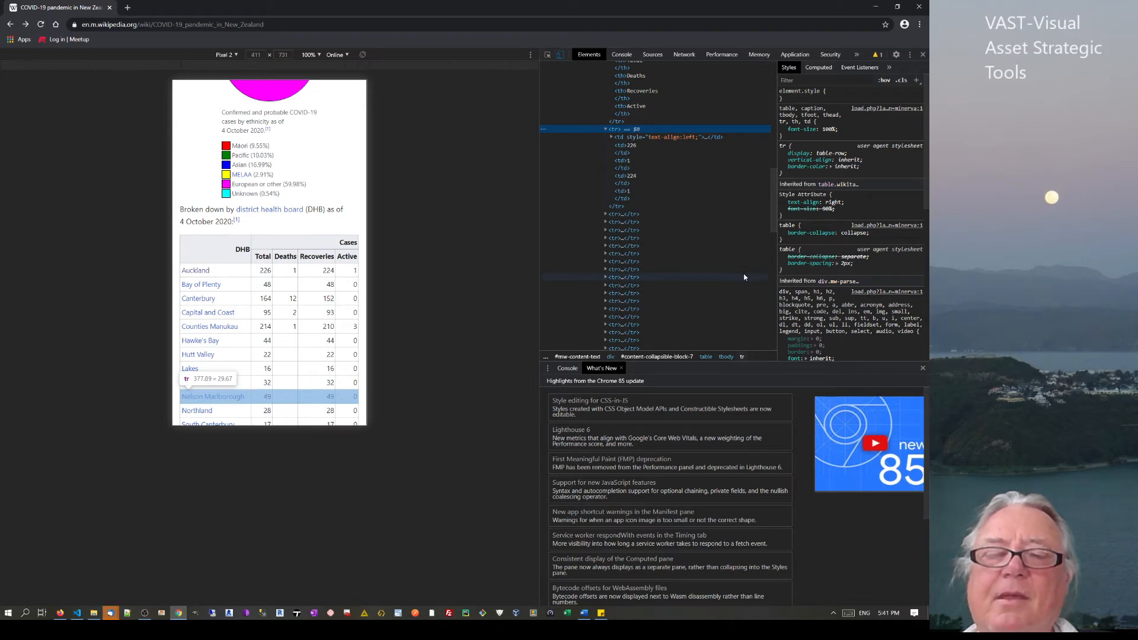
Paste the copied XPath into spreadsheet cell B87 as a value
click(60, 614)
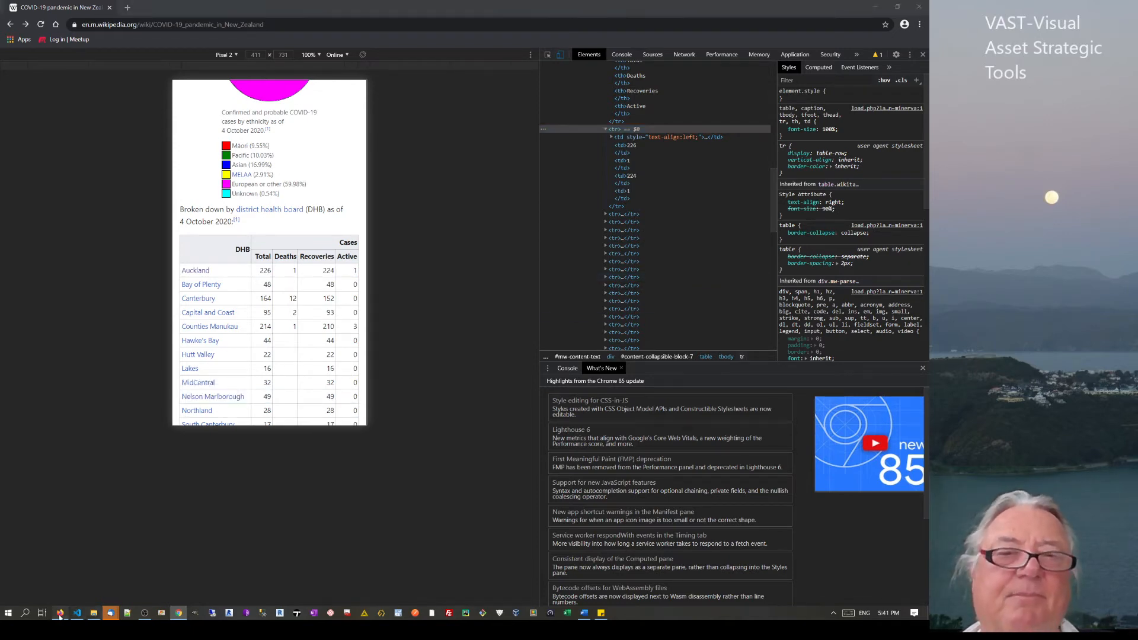
click(51, 211)
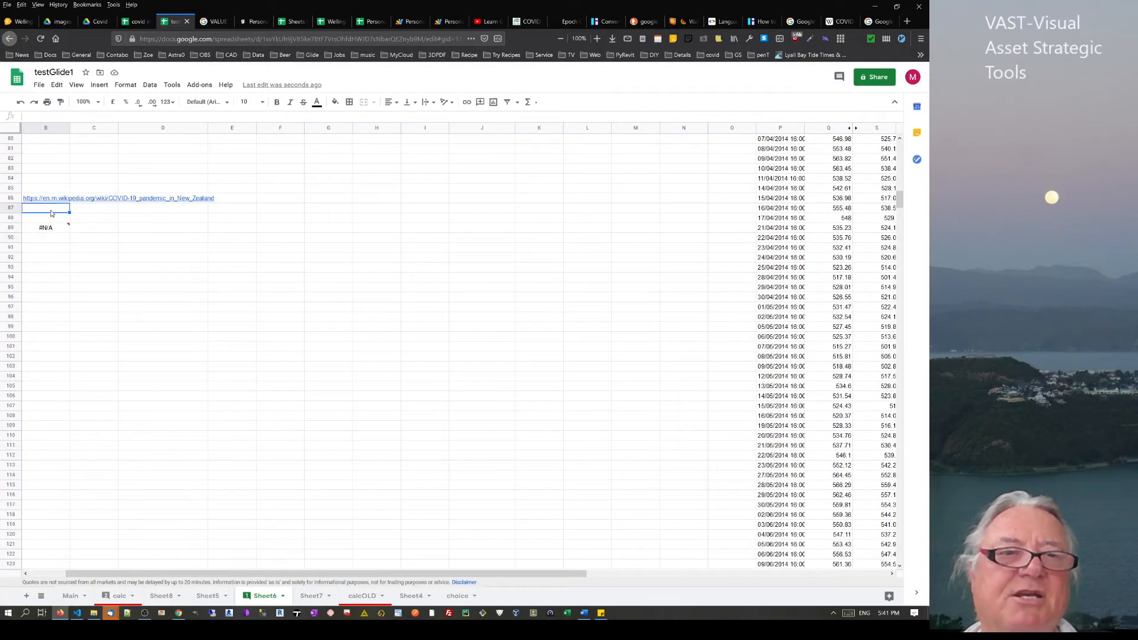
right_click(53, 211)
mouse_move(72, 268)
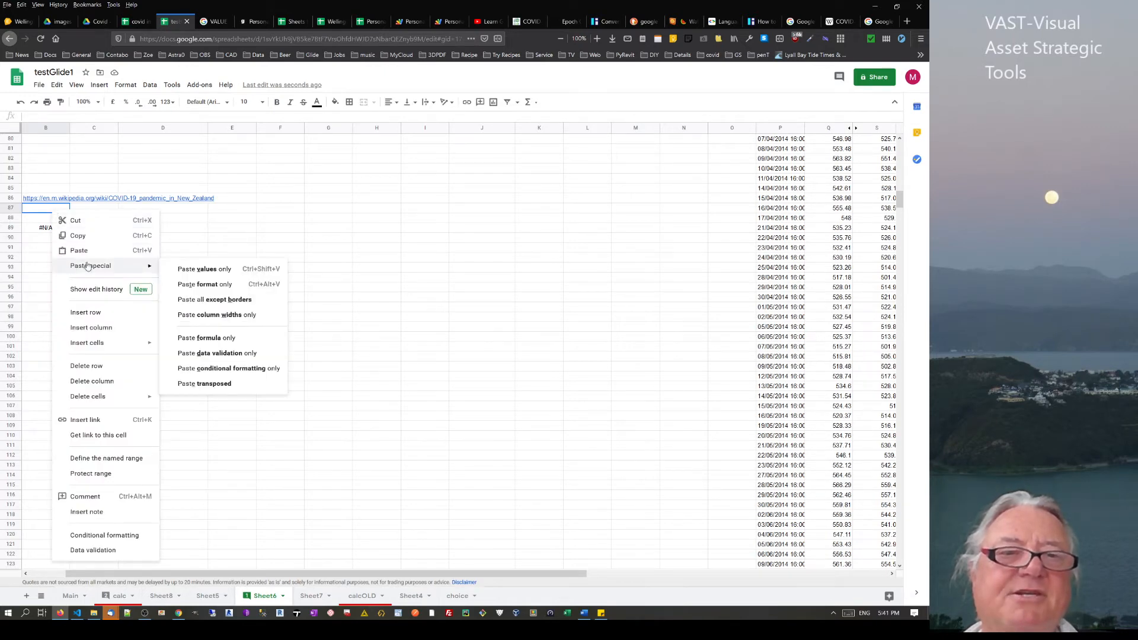
click(187, 273)
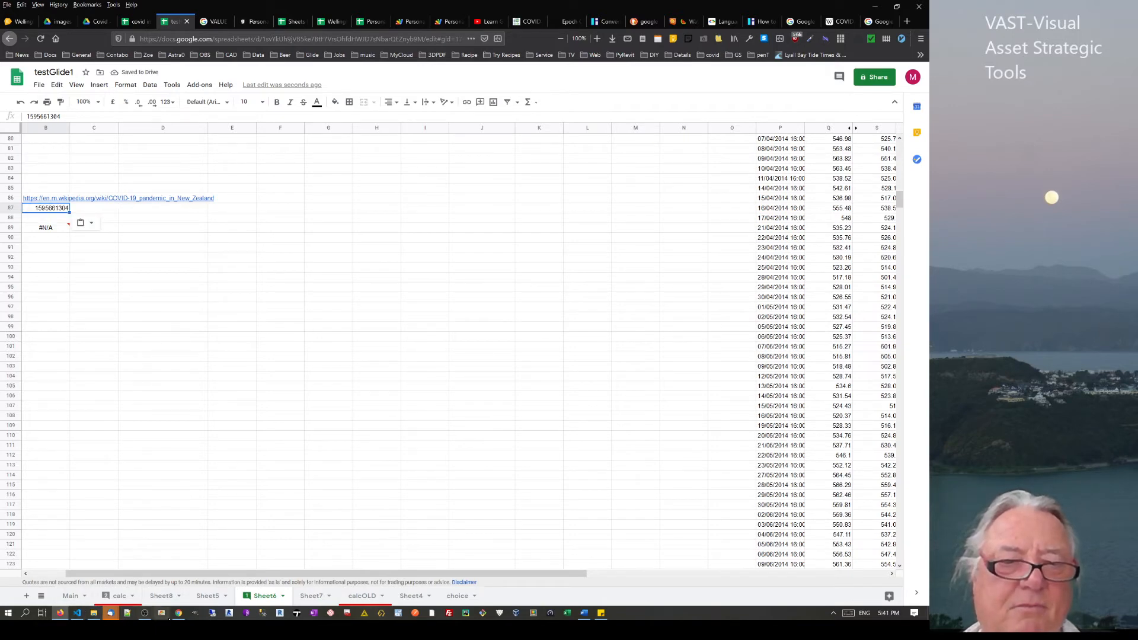
Copy the Auckland row's full XPath again from DevTools and return to the spreadsheet
click(179, 613)
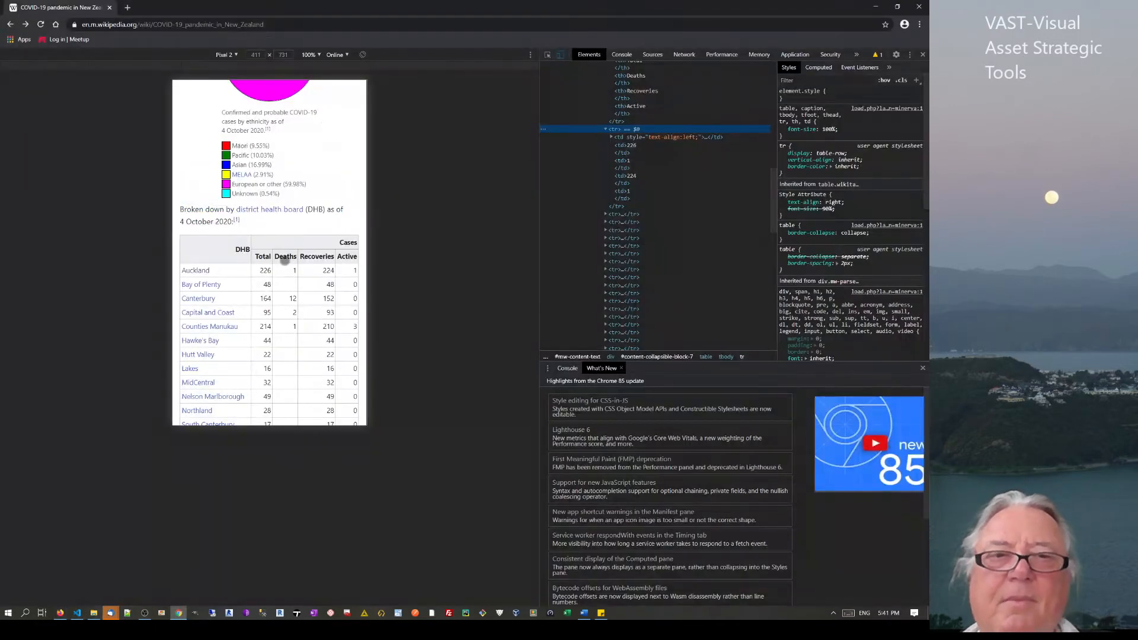
right_click(616, 133)
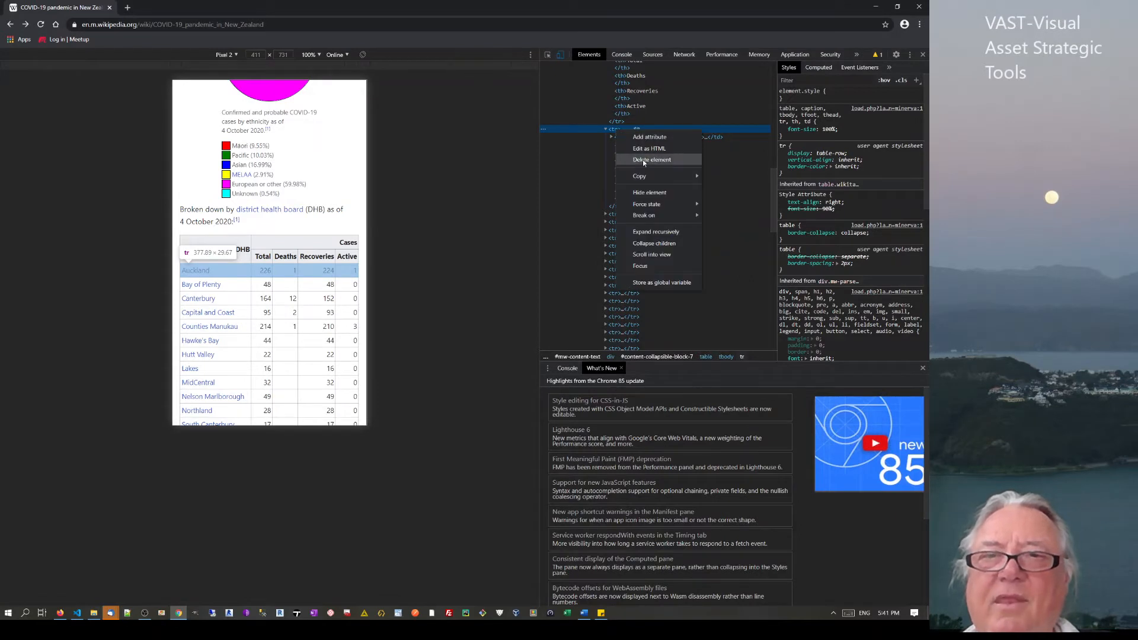
mouse_move(643, 178)
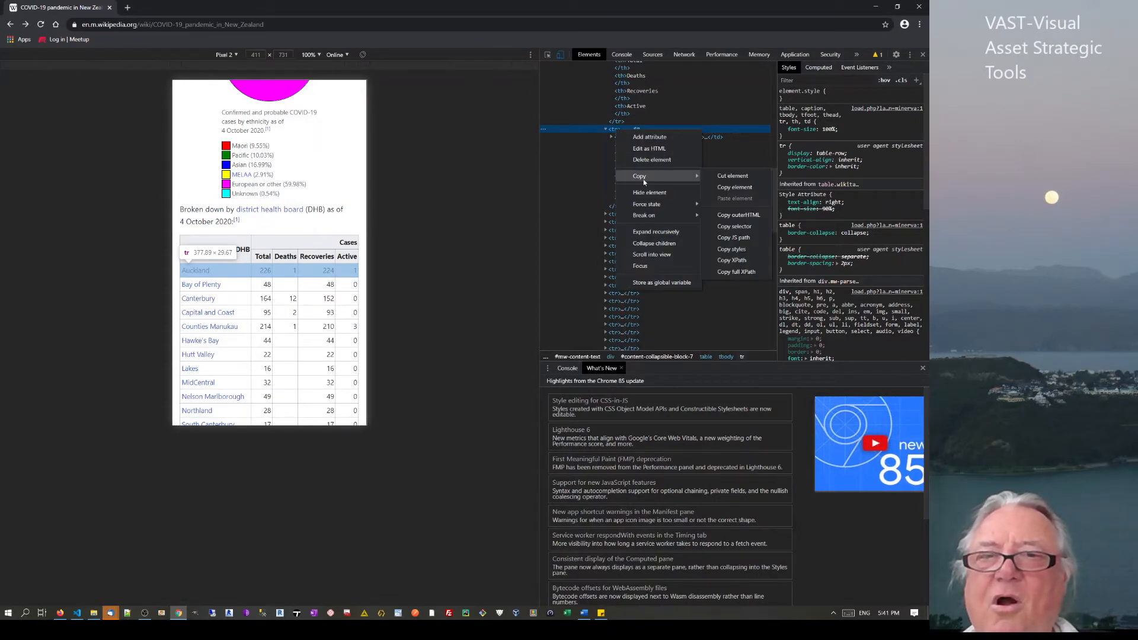
click(741, 271)
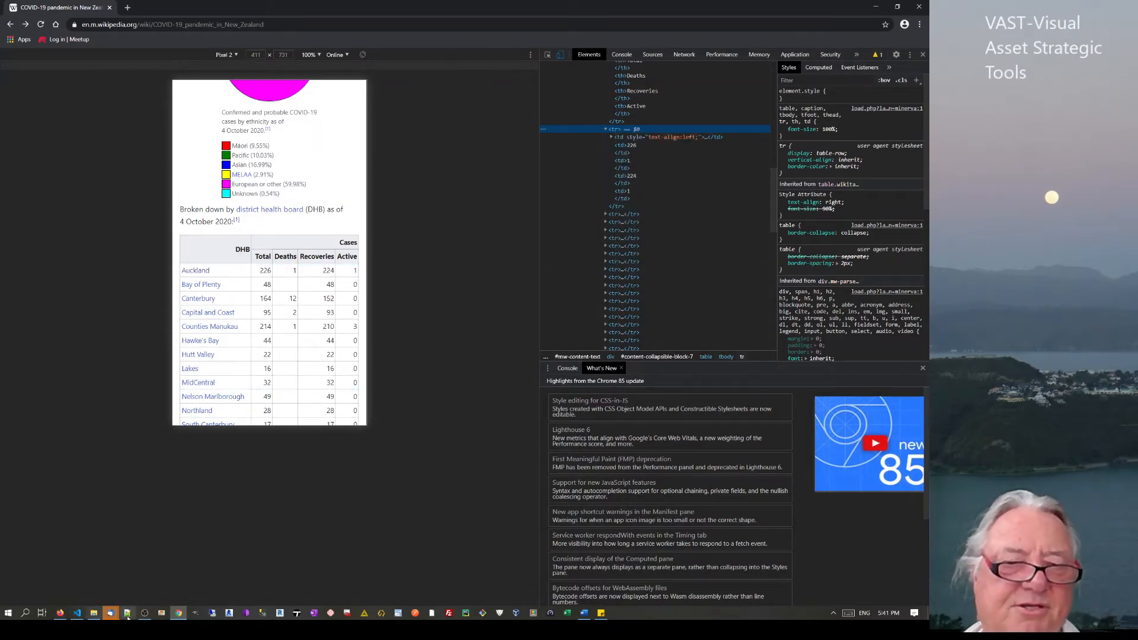
click(61, 614)
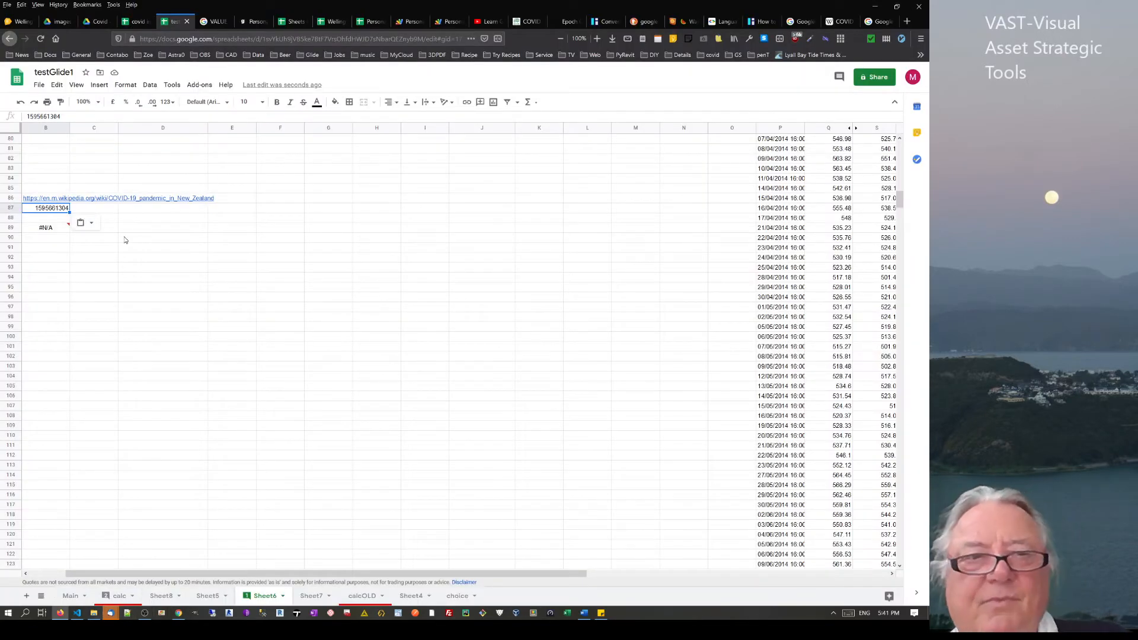
Replace the wrong number in B87 with the pasted Auckland row XPath
key(Delete)
key(ctrl+v)
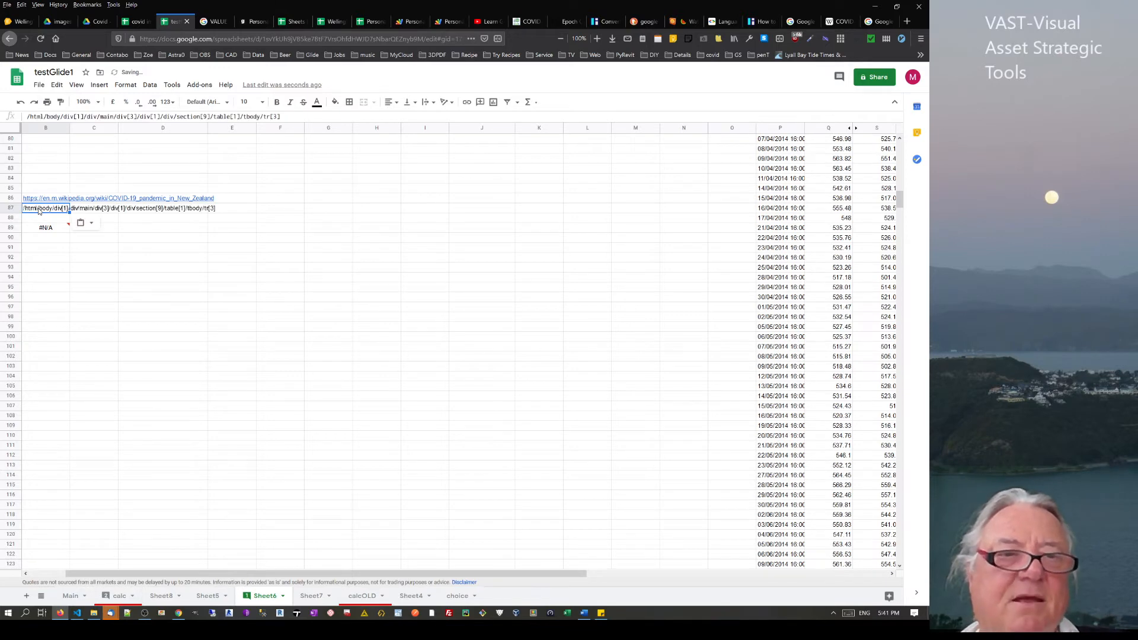
click(149, 297)
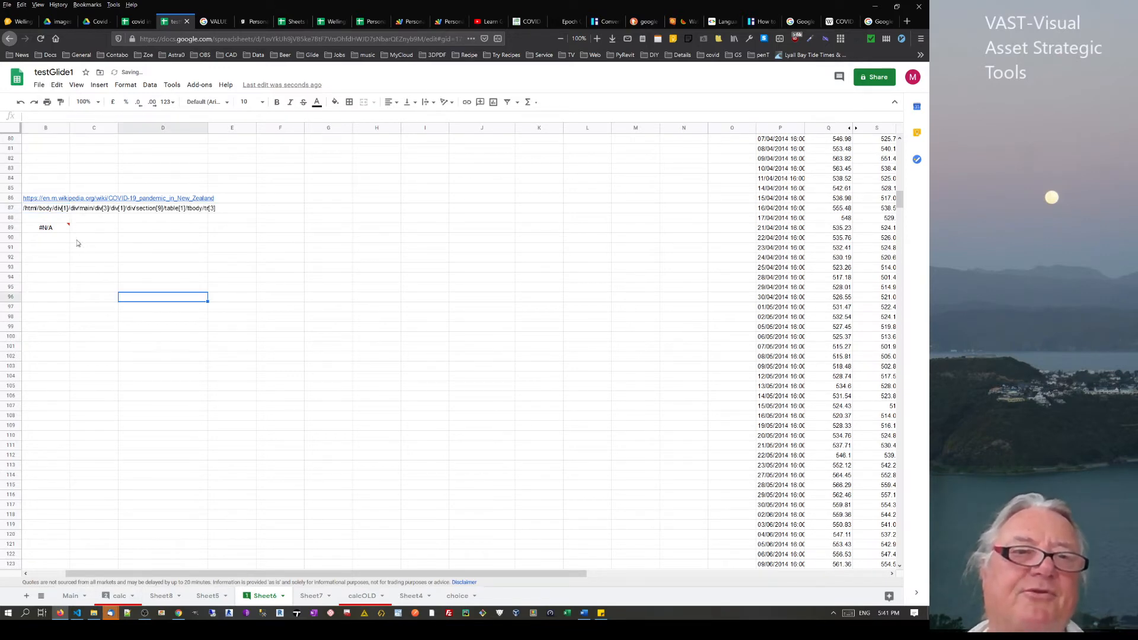
Change B89's formula to =IMPORTXML(B86,B87) so it imports the Auckland row
click(58, 231)
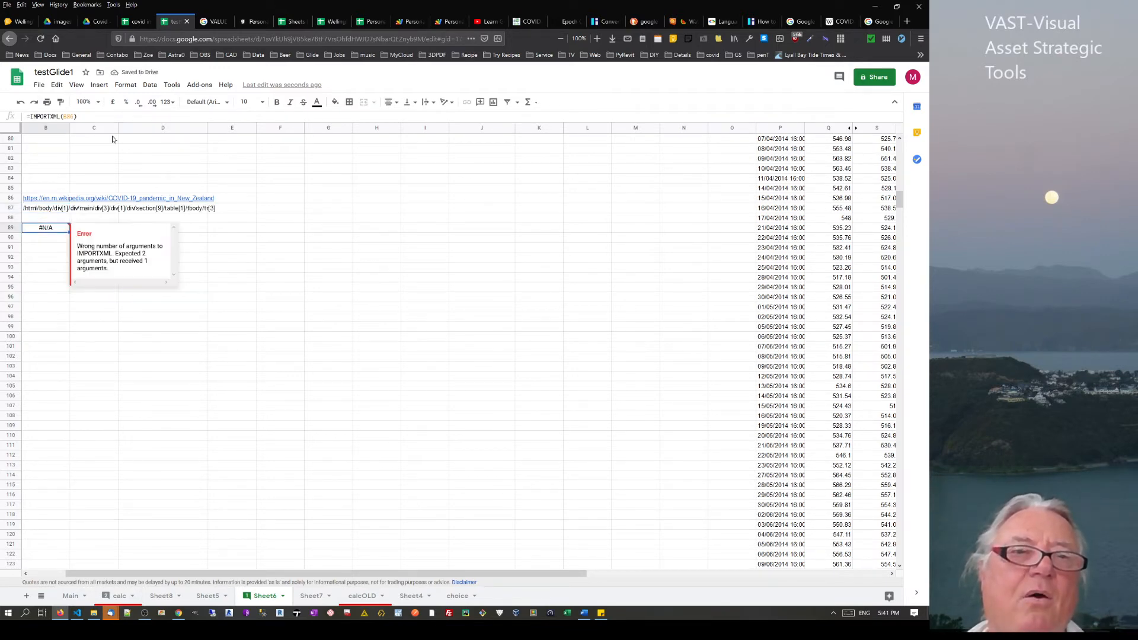
click(73, 118)
text(,)
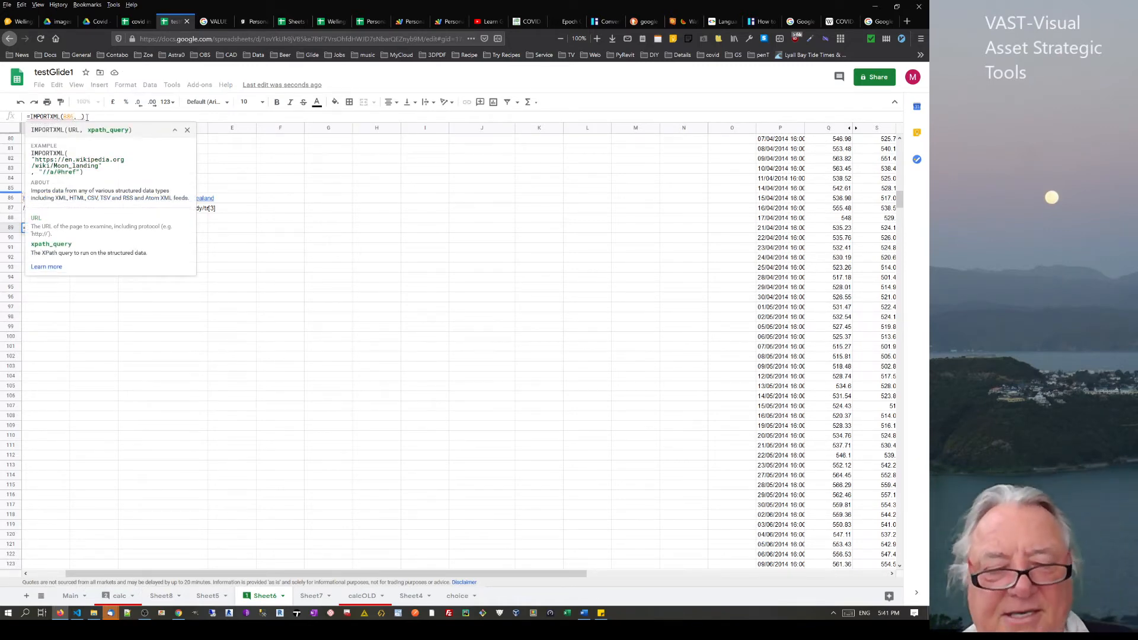
text(b87)
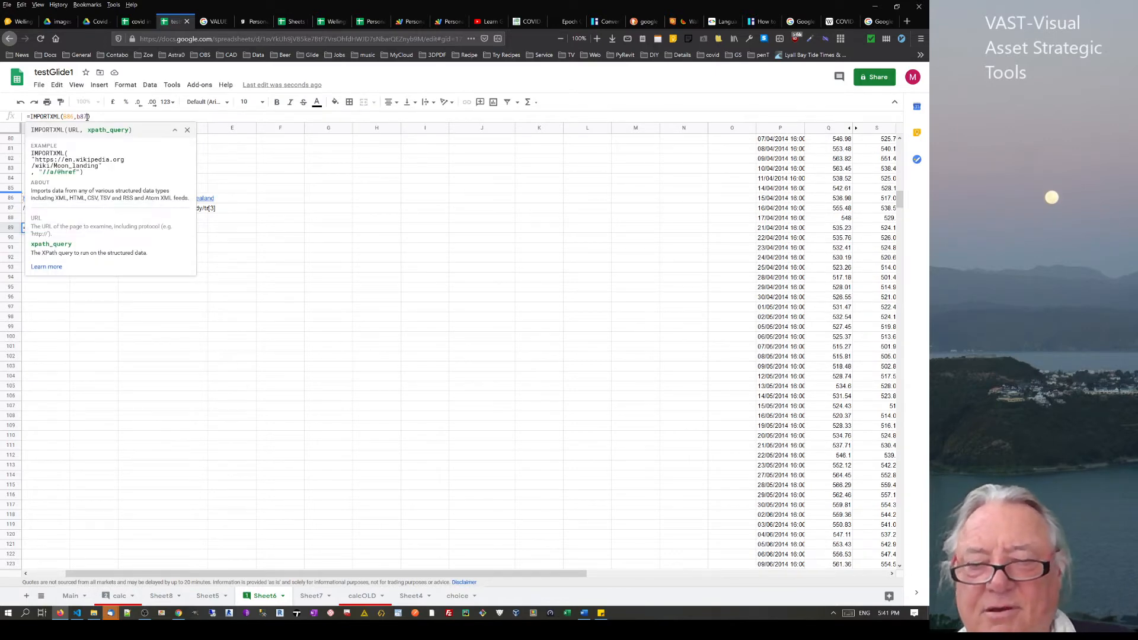
key(Return)
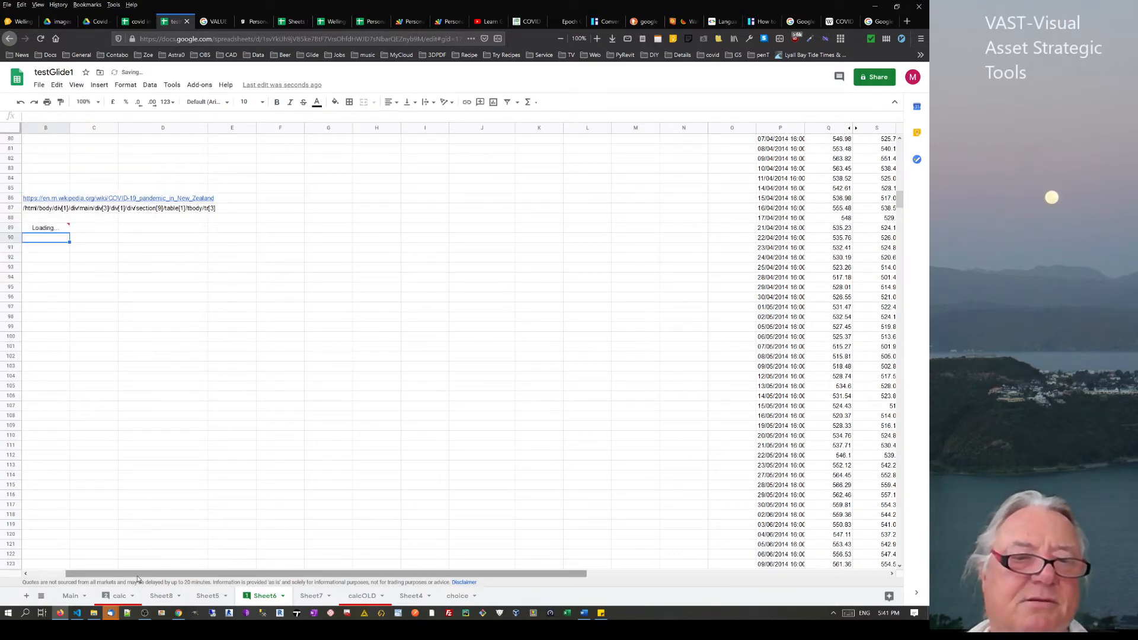
drag(137, 576, 74, 568)
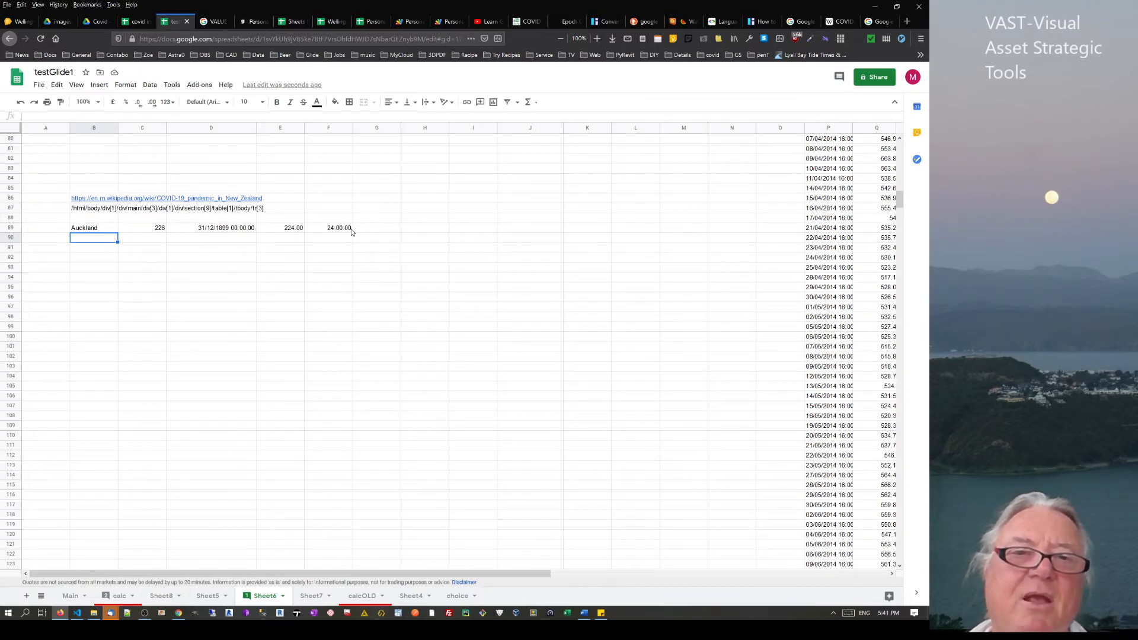
Edit B87's XPath to tr[*] so every DHB table row imports into rows 89–112
click(82, 209)
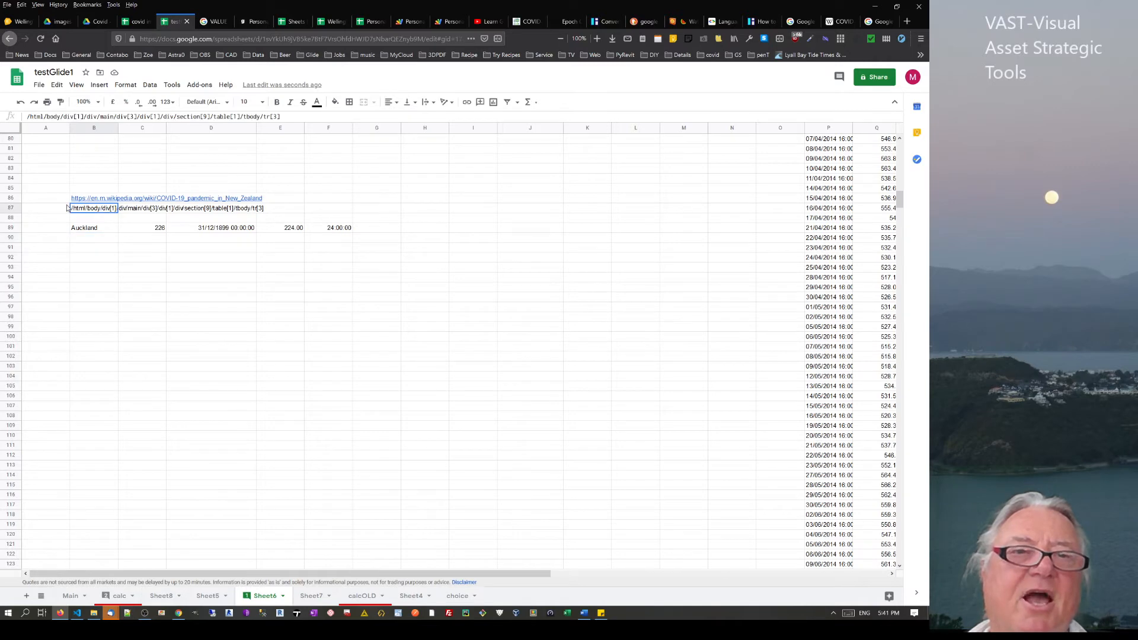
click(277, 116)
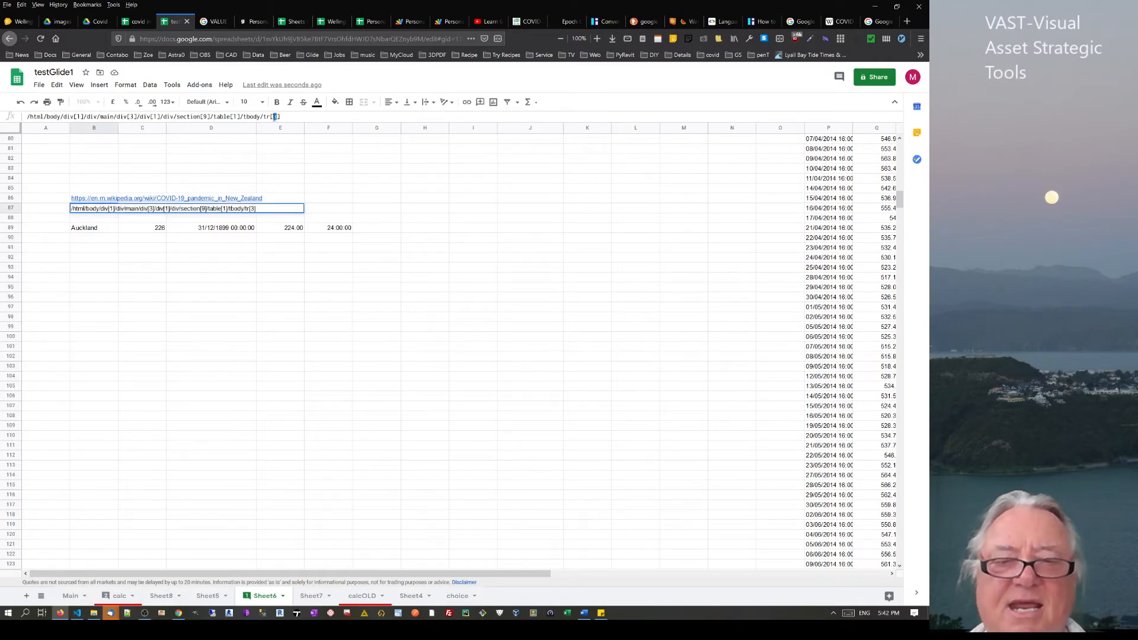
click(275, 118)
key(Return)
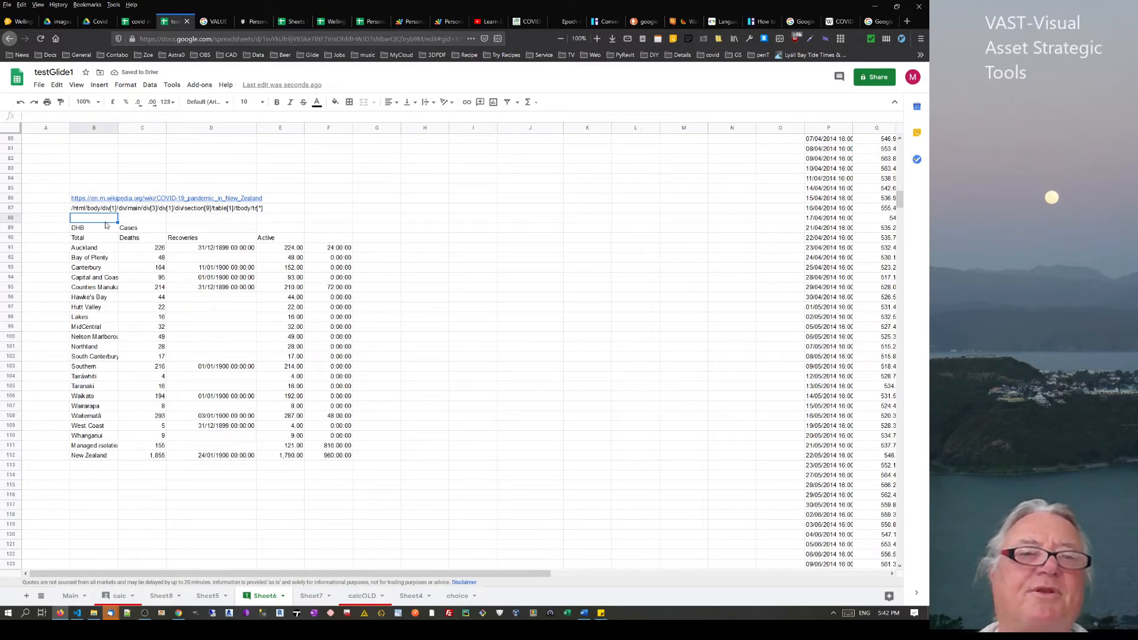
click(89, 237)
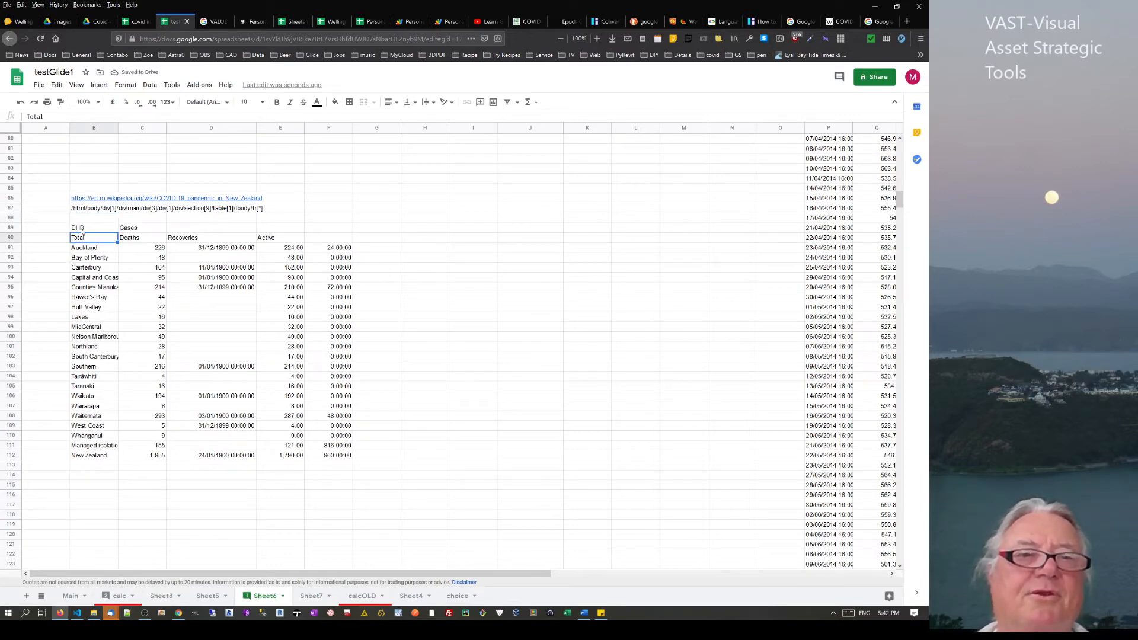
Fill the DHB header cell B89 yellow, then review the district names Auckland to New Zealand
click(81, 230)
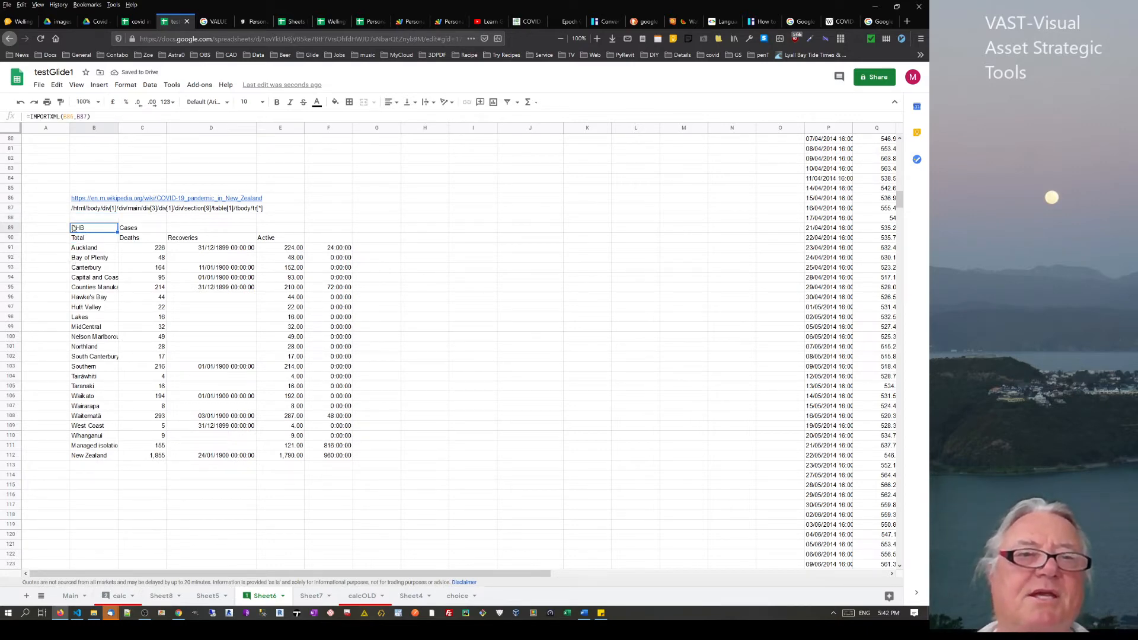
click(335, 102)
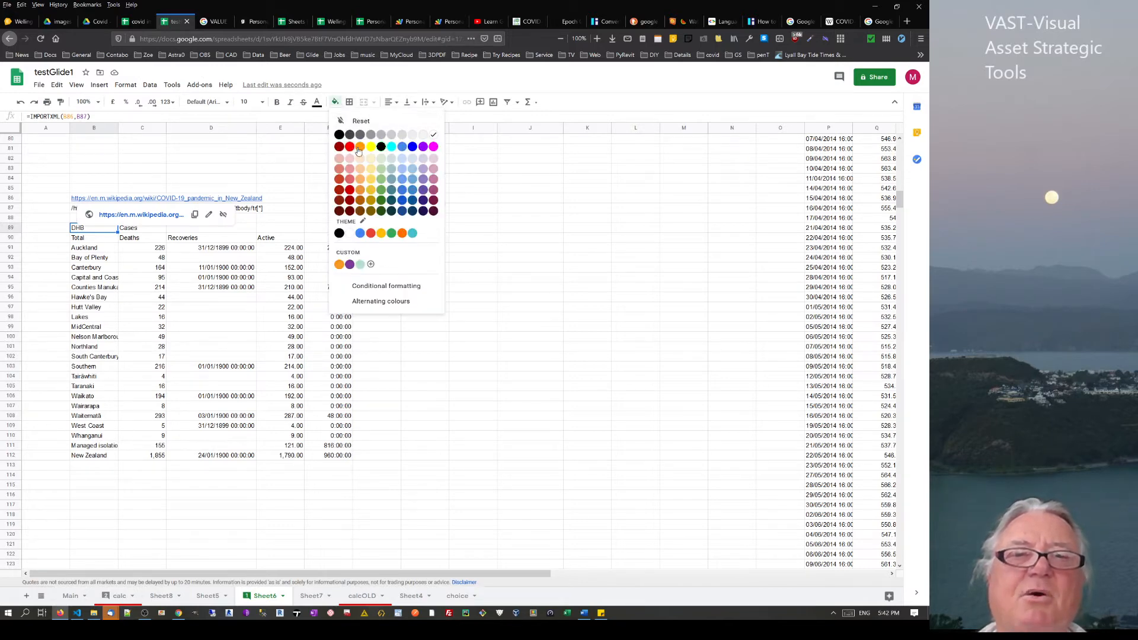
click(371, 148)
click(142, 356)
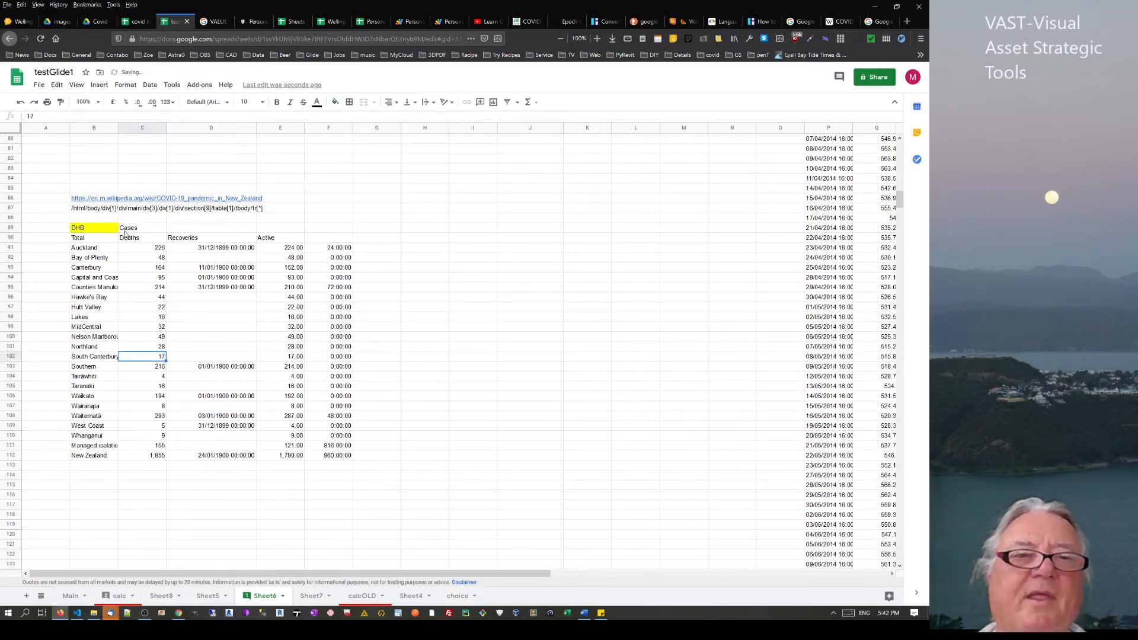
click(100, 230)
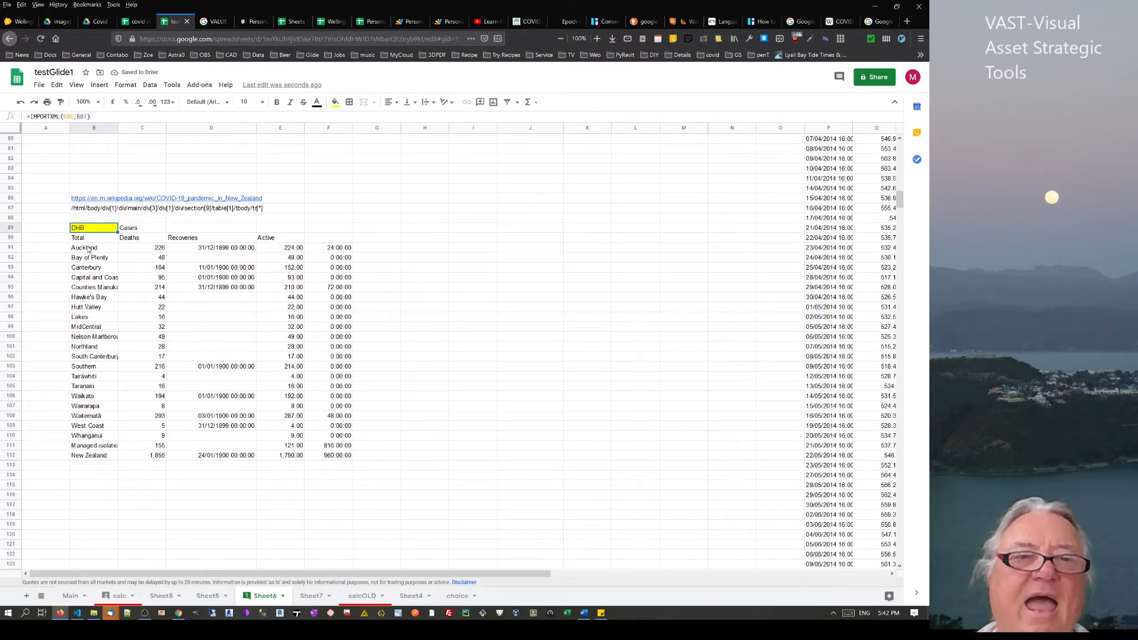
drag(88, 249, 101, 457)
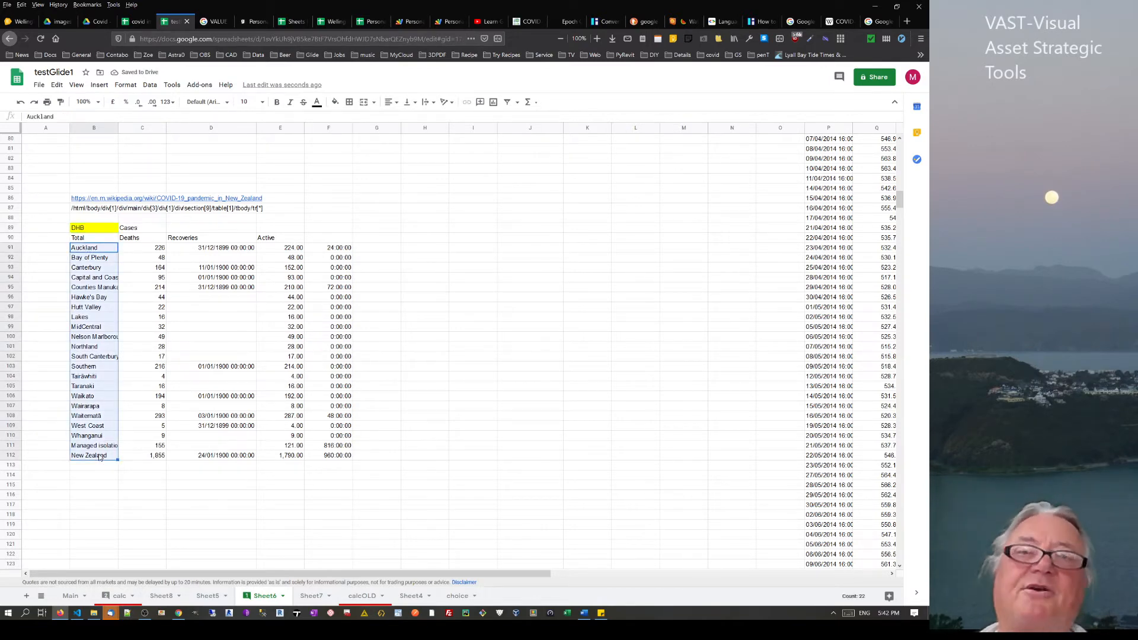
click(839, 21)
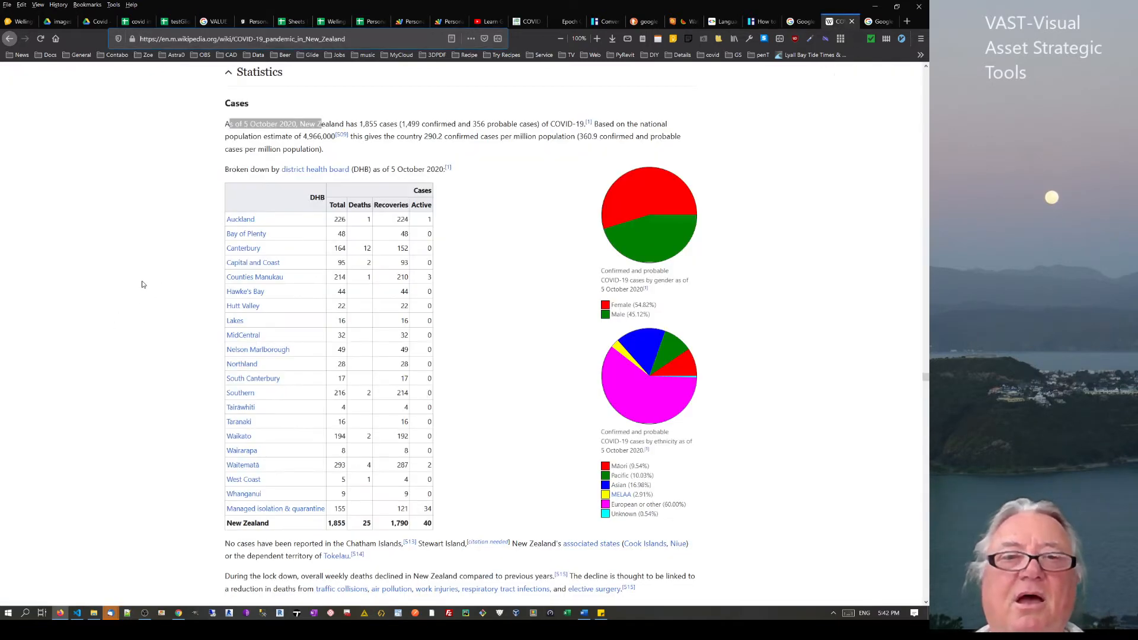
Clear the text selection on the Wikipedia DHB table and return to the testGlide1 spreadsheet
click(242, 124)
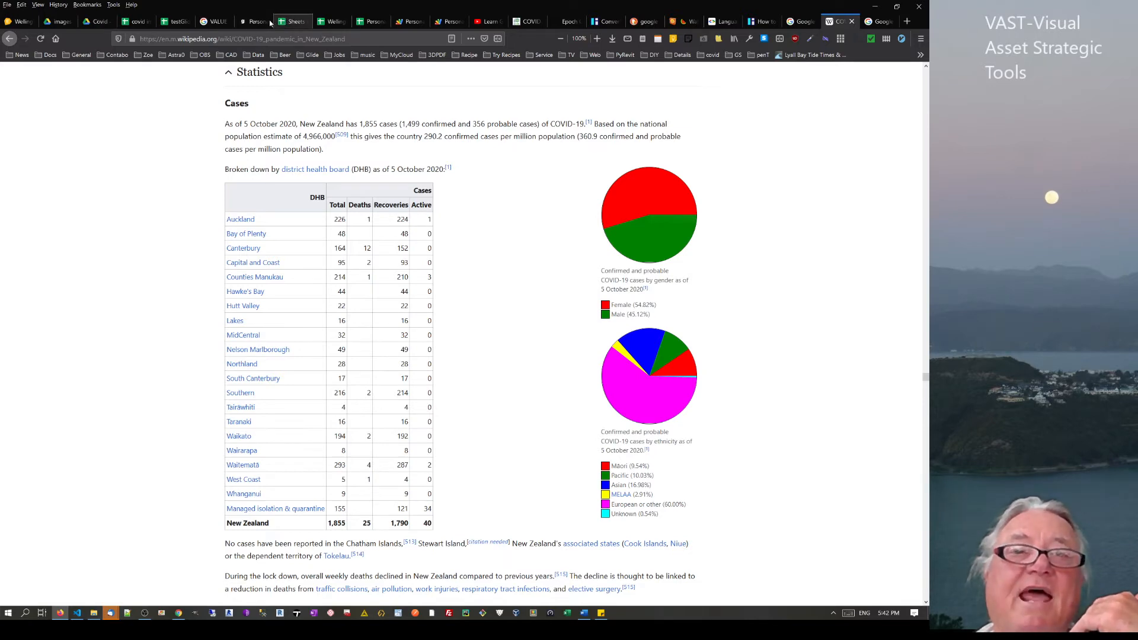
click(174, 21)
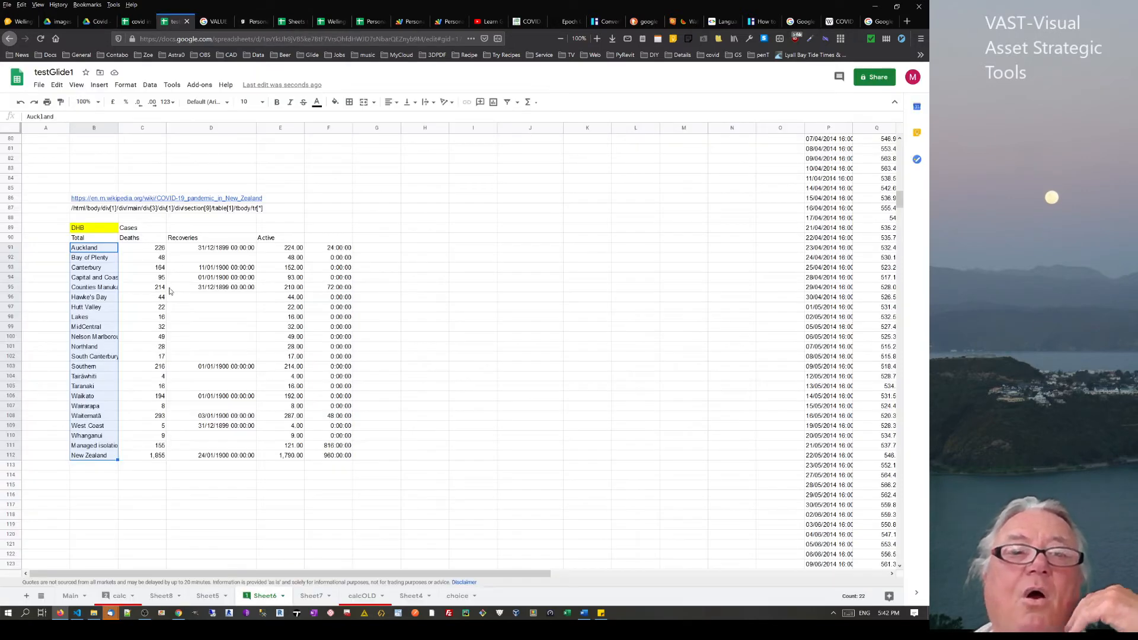
Format column D as Number so 1899/1900 date-times show as 1.00, 12.00, 25.00
click(174, 281)
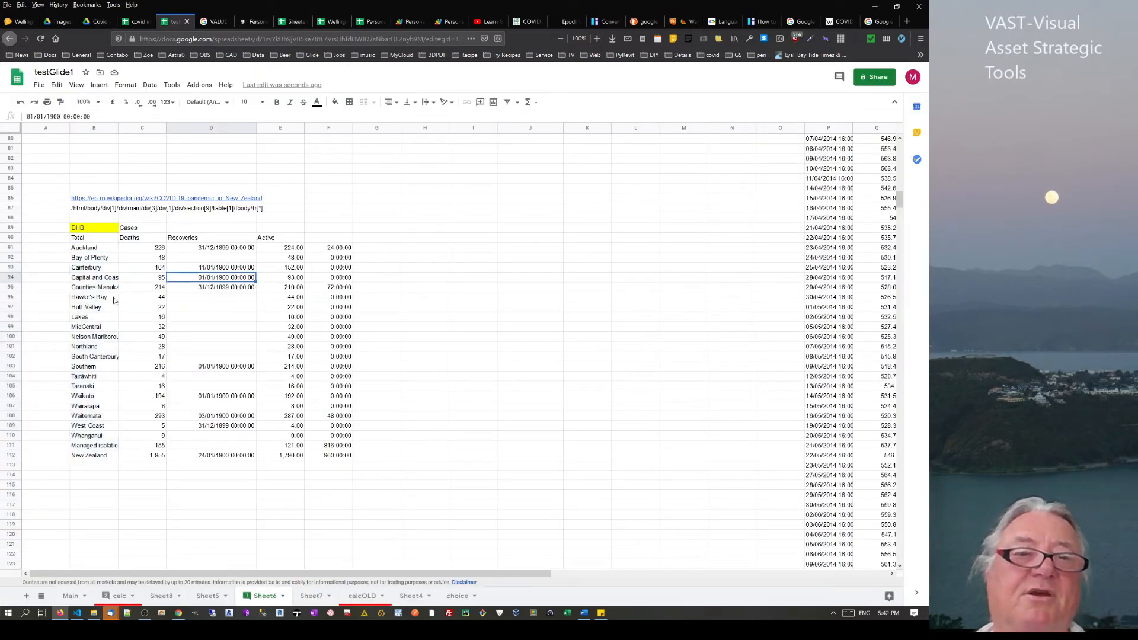
click(86, 270)
click(157, 269)
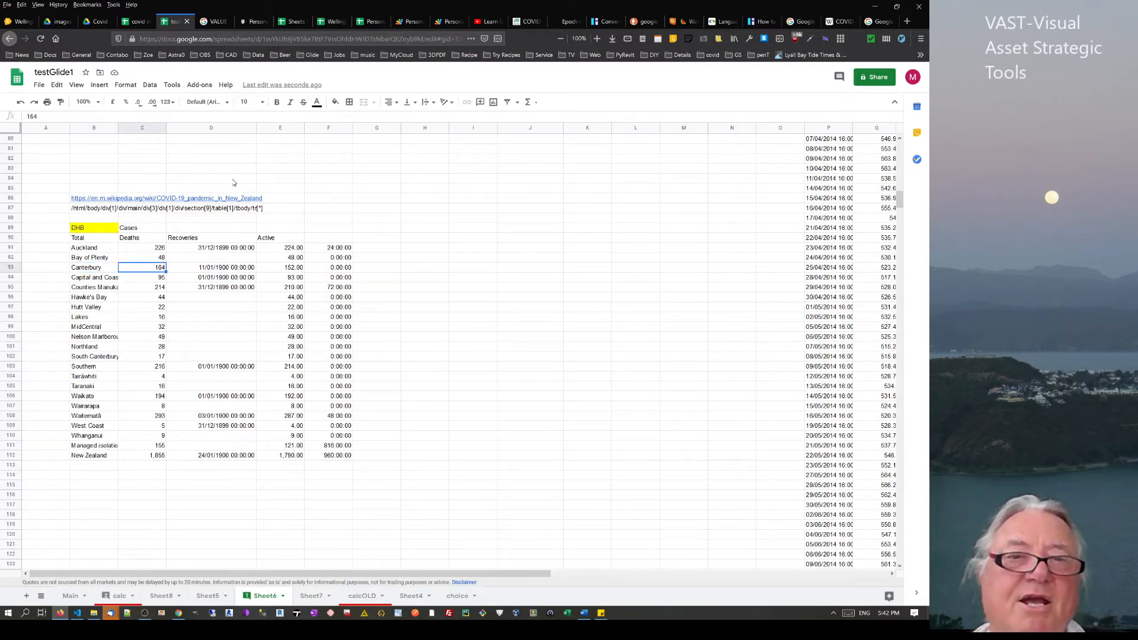
click(213, 128)
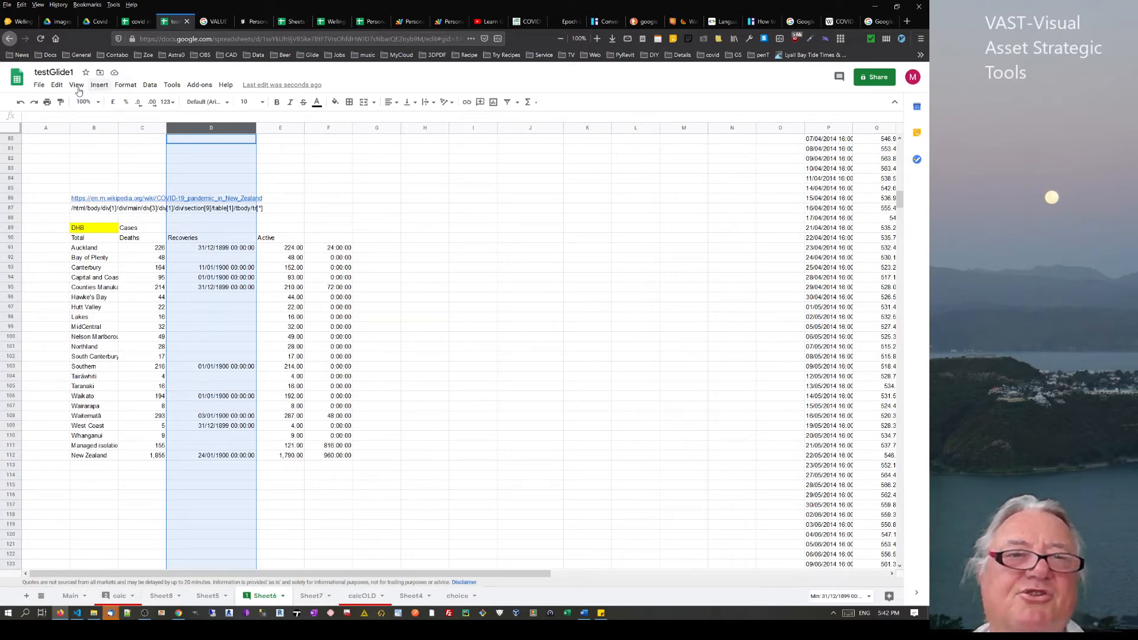
click(124, 86)
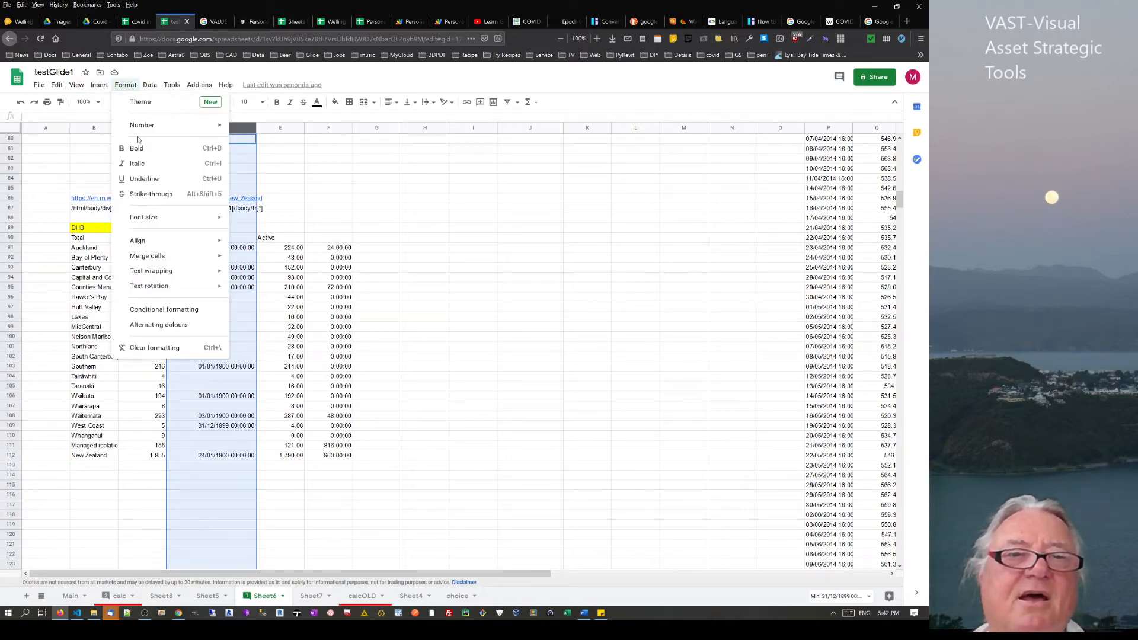
mouse_move(145, 134)
click(259, 169)
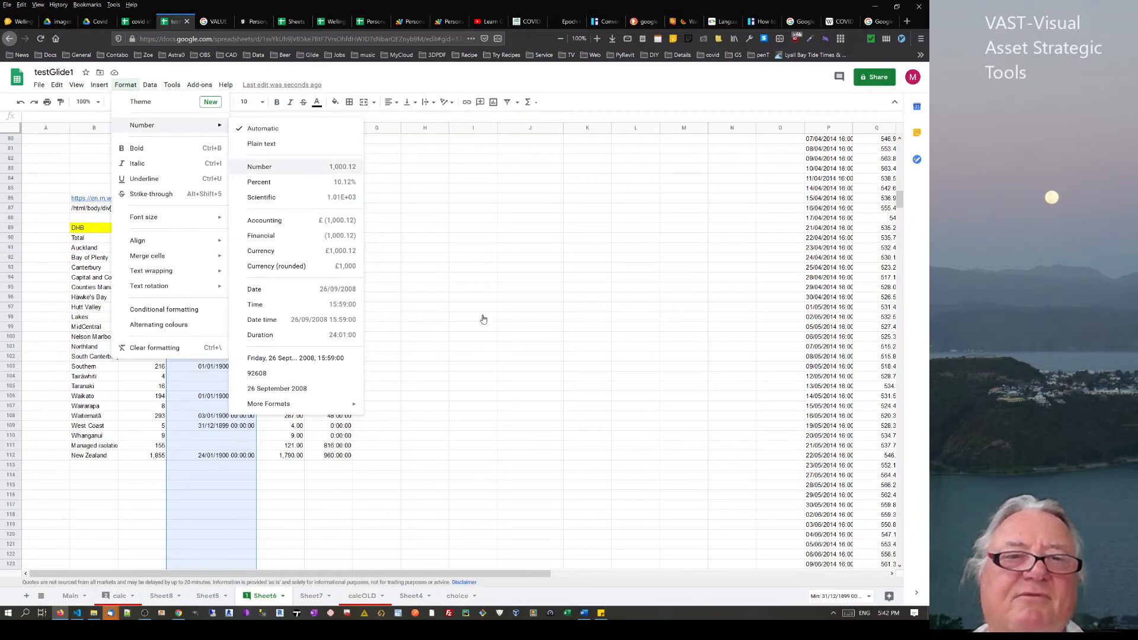
click(457, 297)
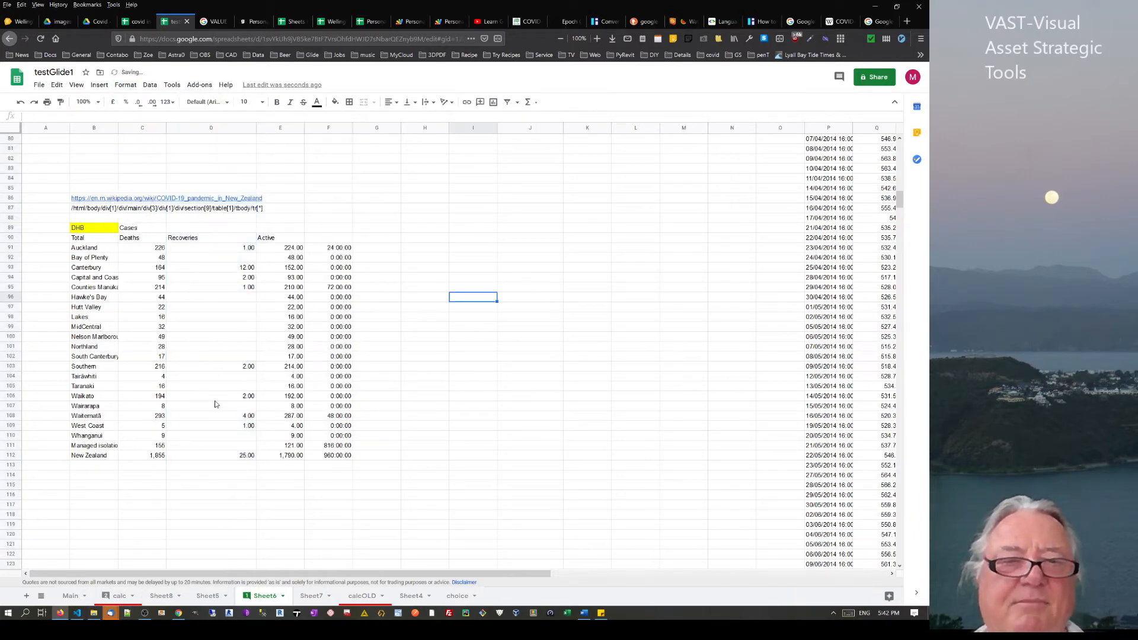
click(205, 238)
click(293, 238)
click(359, 250)
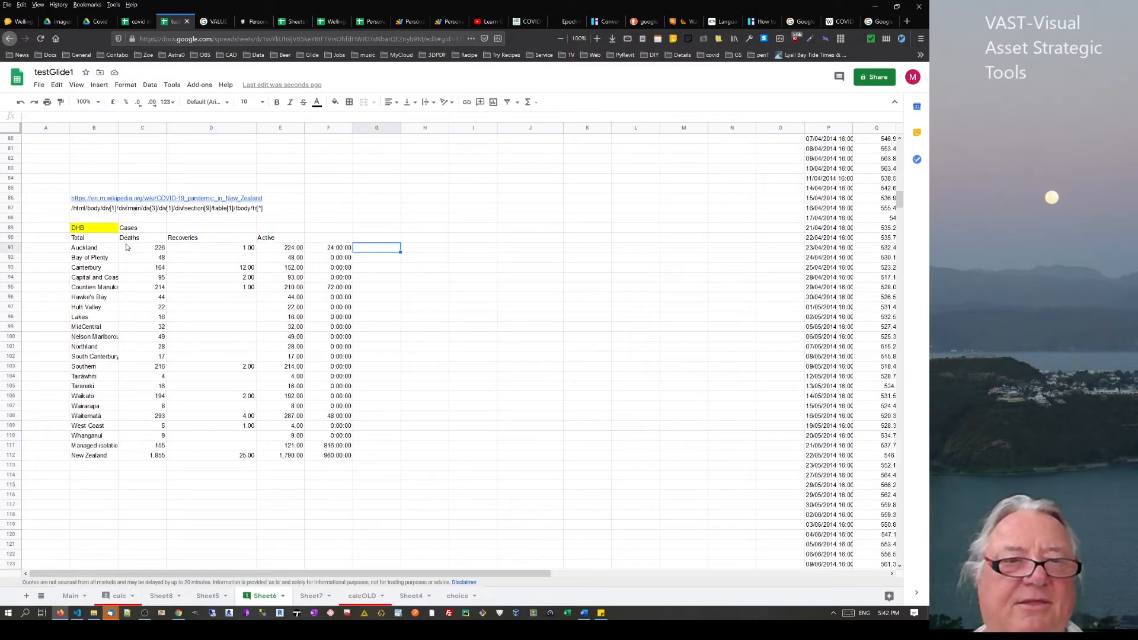
drag(132, 239, 270, 245)
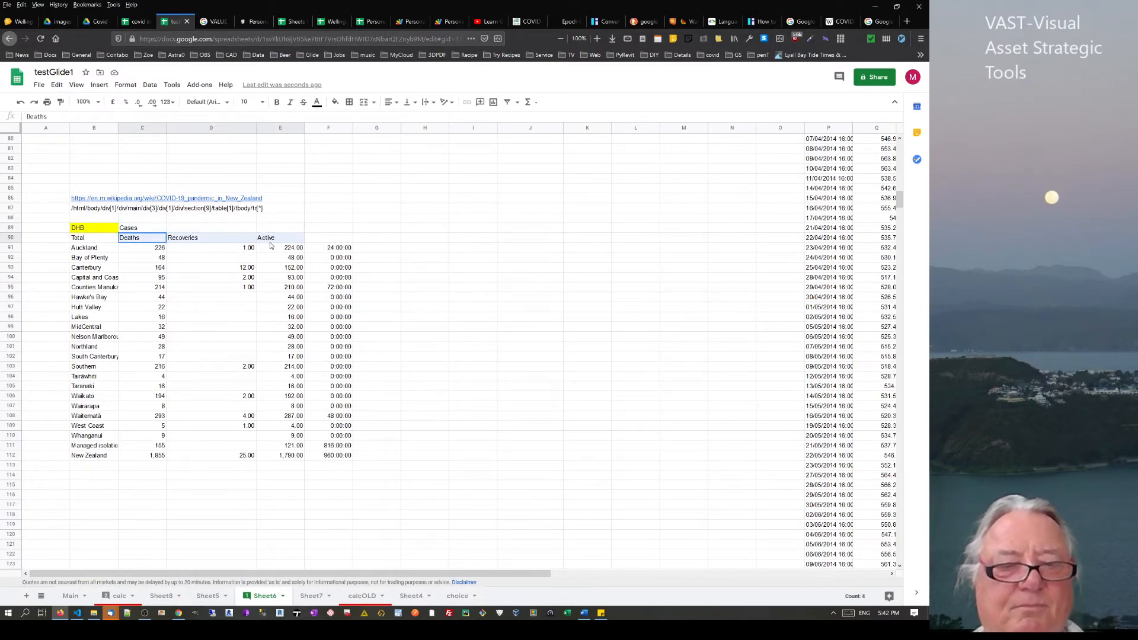
key(ctrl+c)
click(189, 230)
key(ctrl+v)
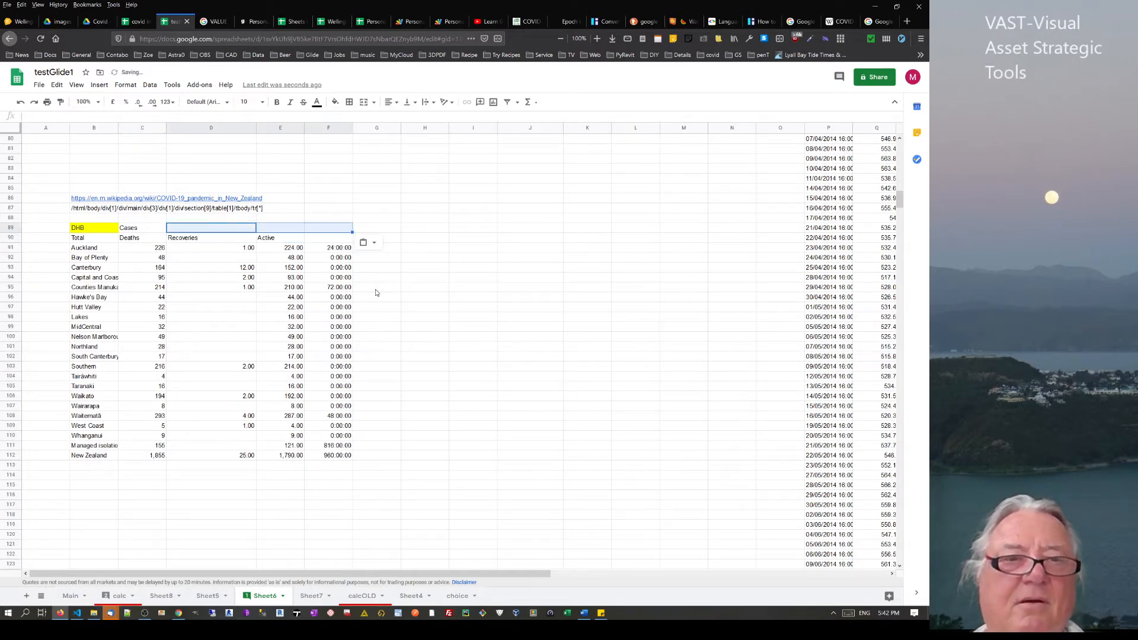
click(376, 292)
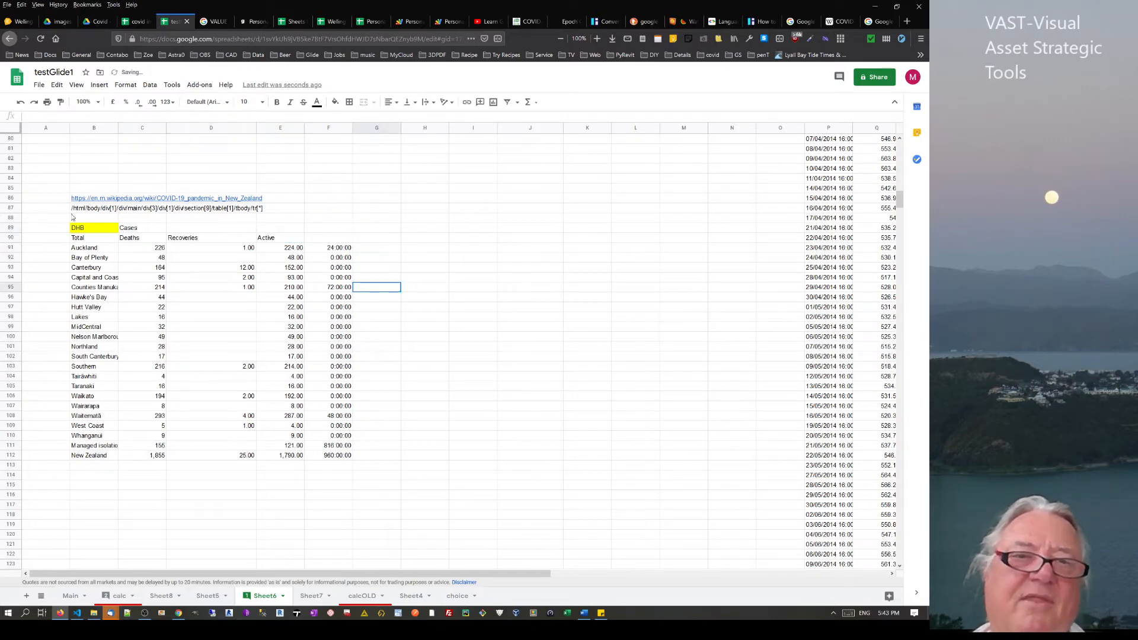
click(137, 252)
click(235, 251)
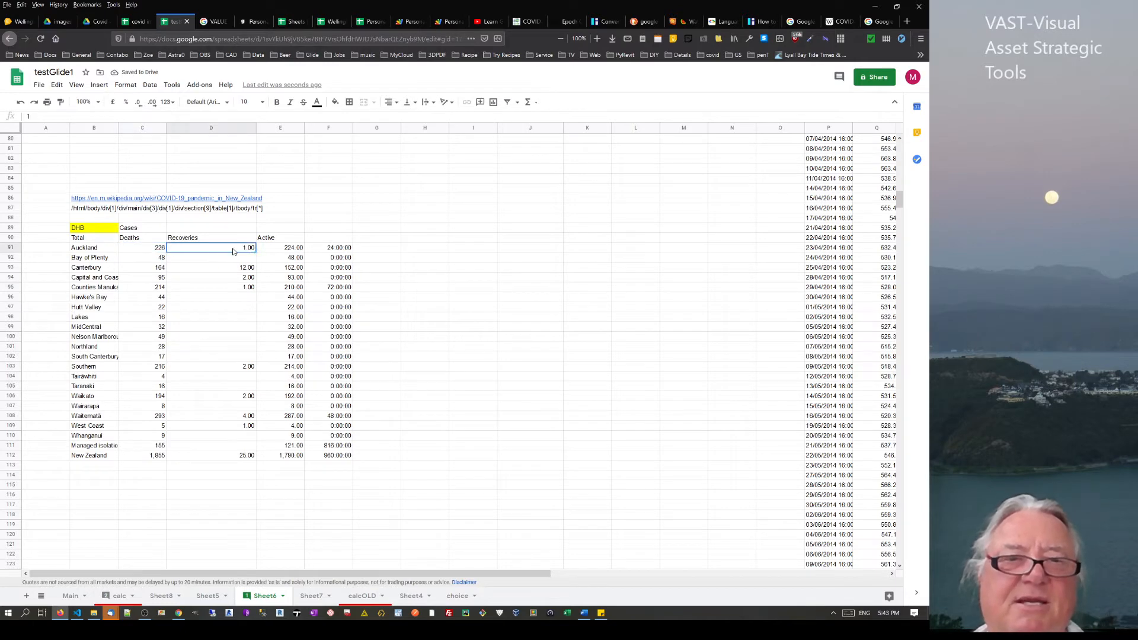
click(292, 241)
click(327, 238)
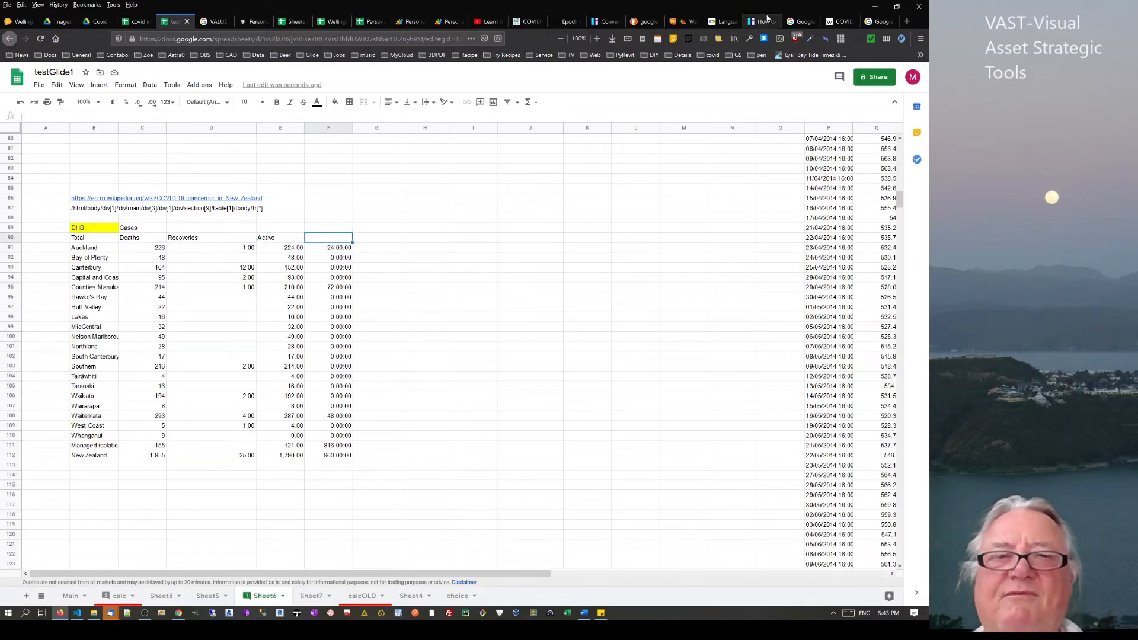
click(102, 239)
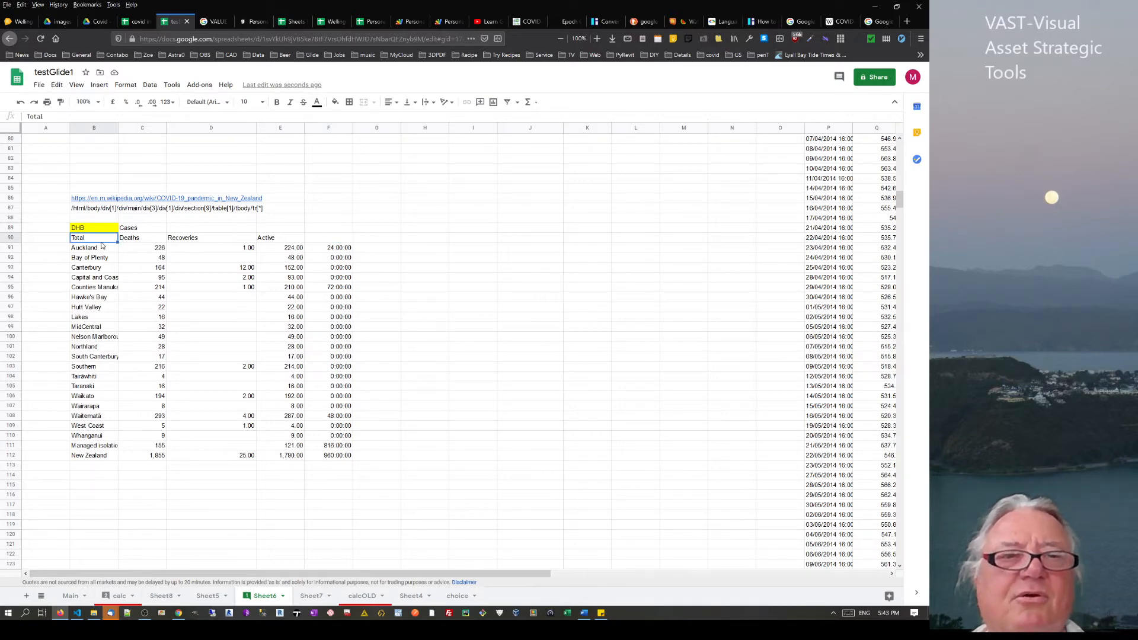
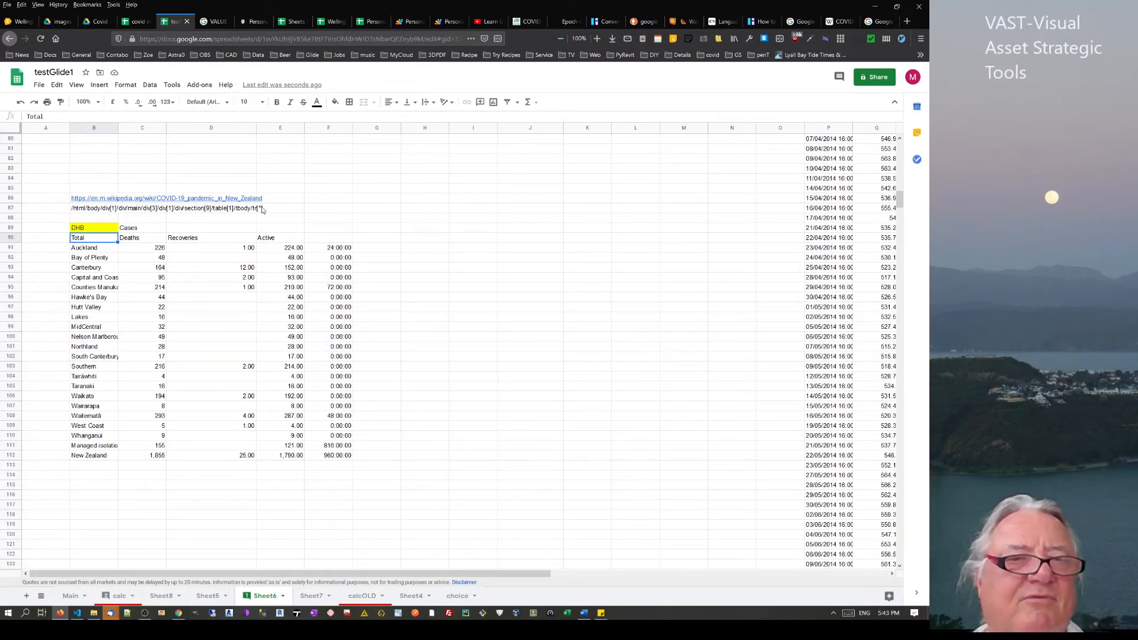
Hide the two header rows of the Sheet6 DHB table
click(126, 427)
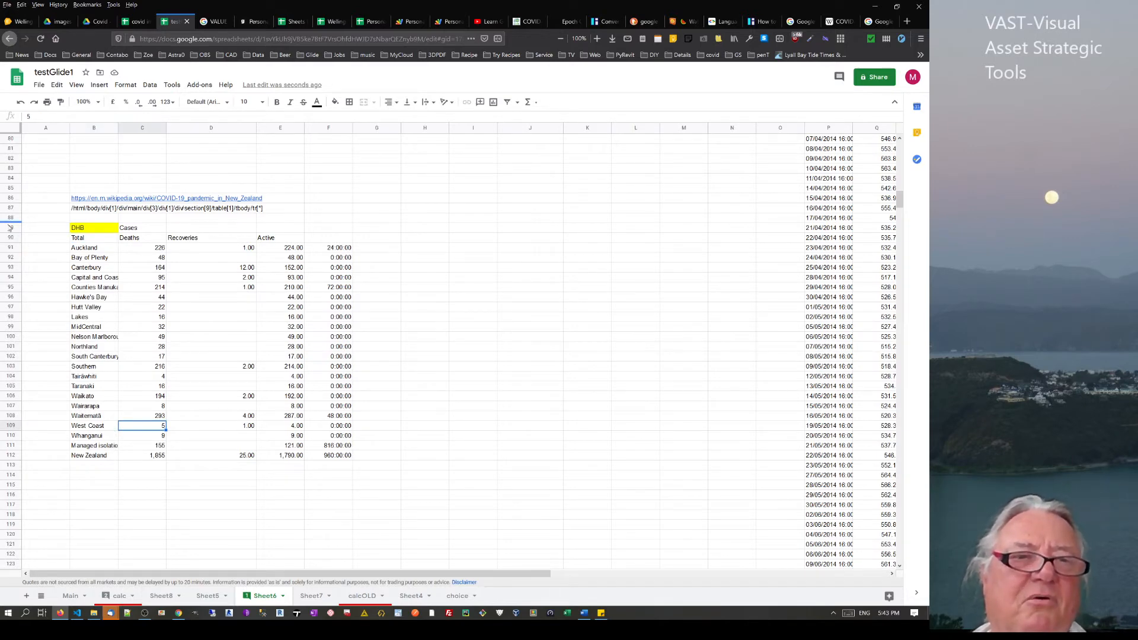
drag(12, 229, 11, 238)
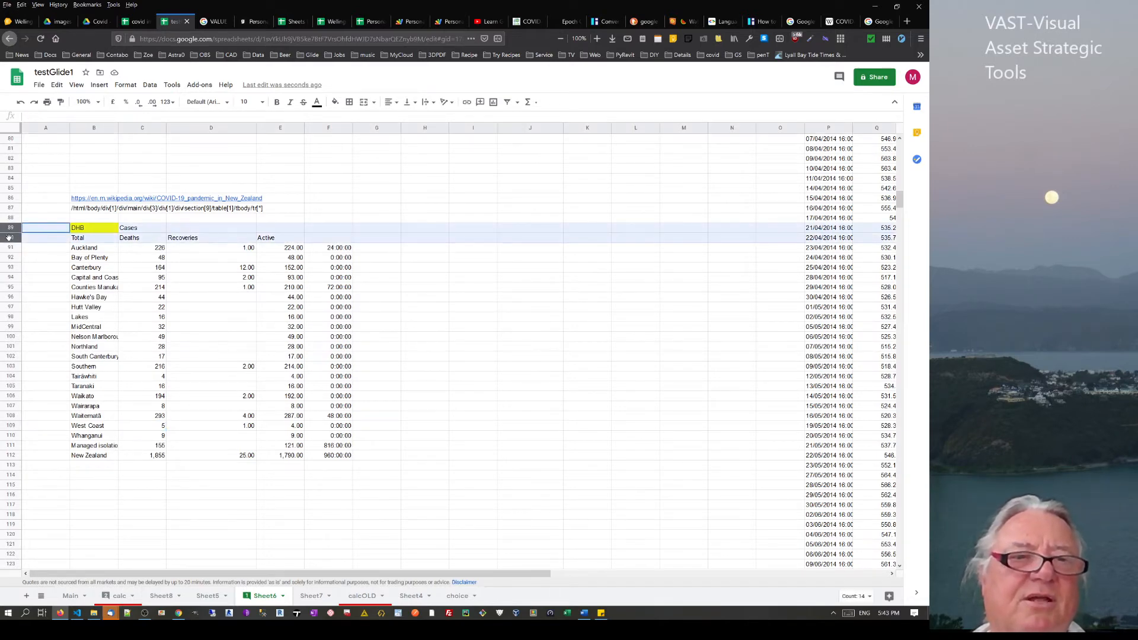
right_click(10, 239)
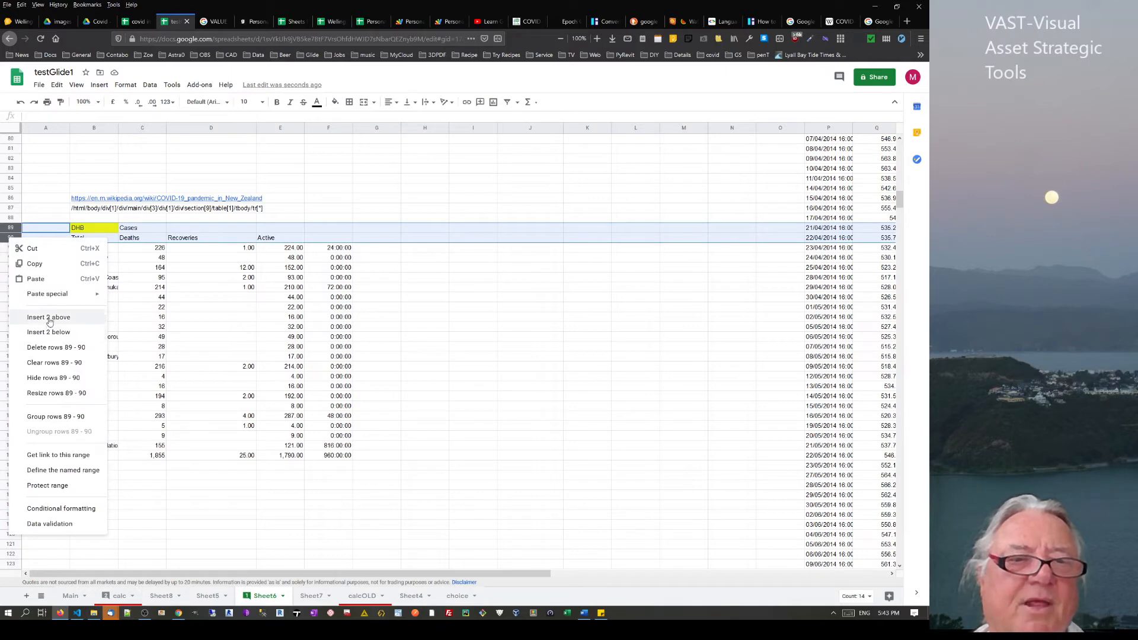
click(31, 383)
Remove a stray 'c' entry near B88 and unhide the table's header rows
click(91, 219)
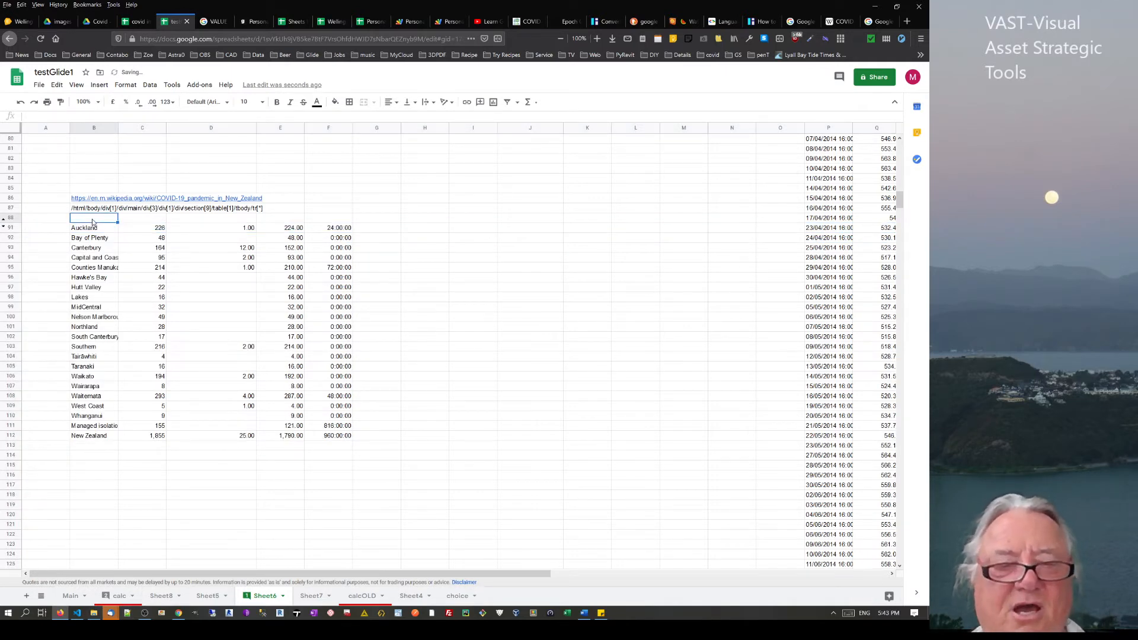
key(Right)
key(Right)
text(c)
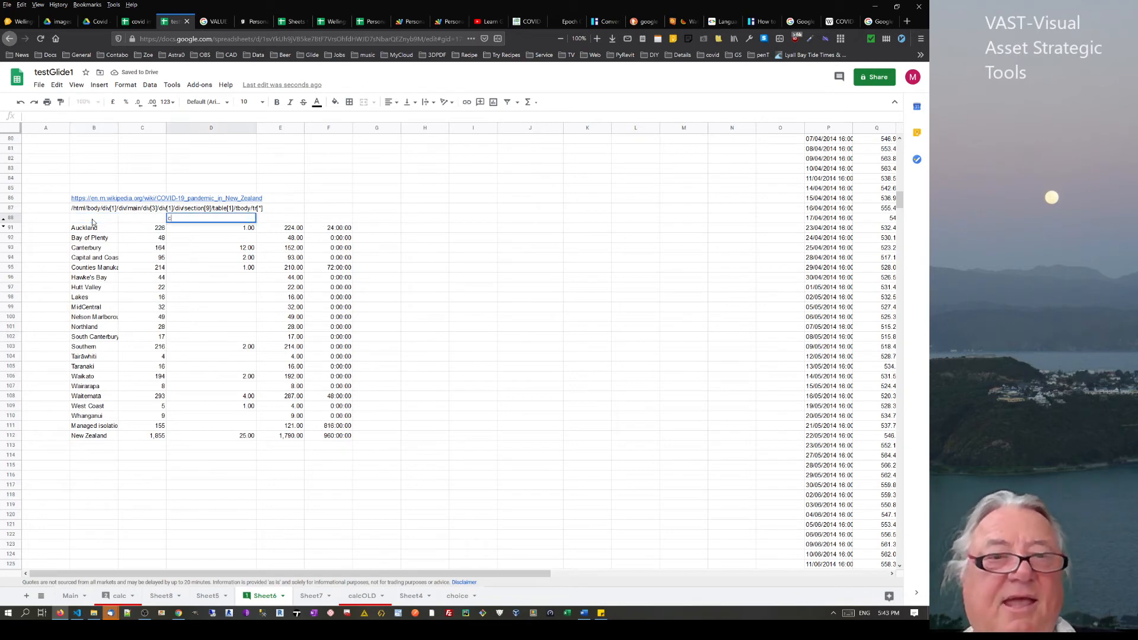
click(92, 221)
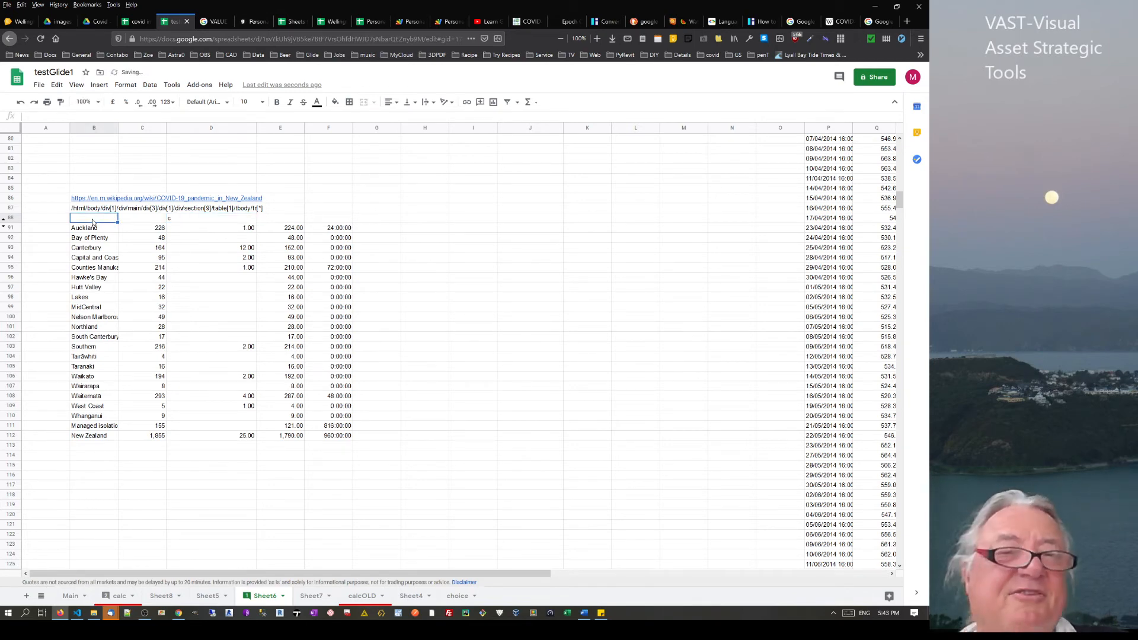
key(Right)
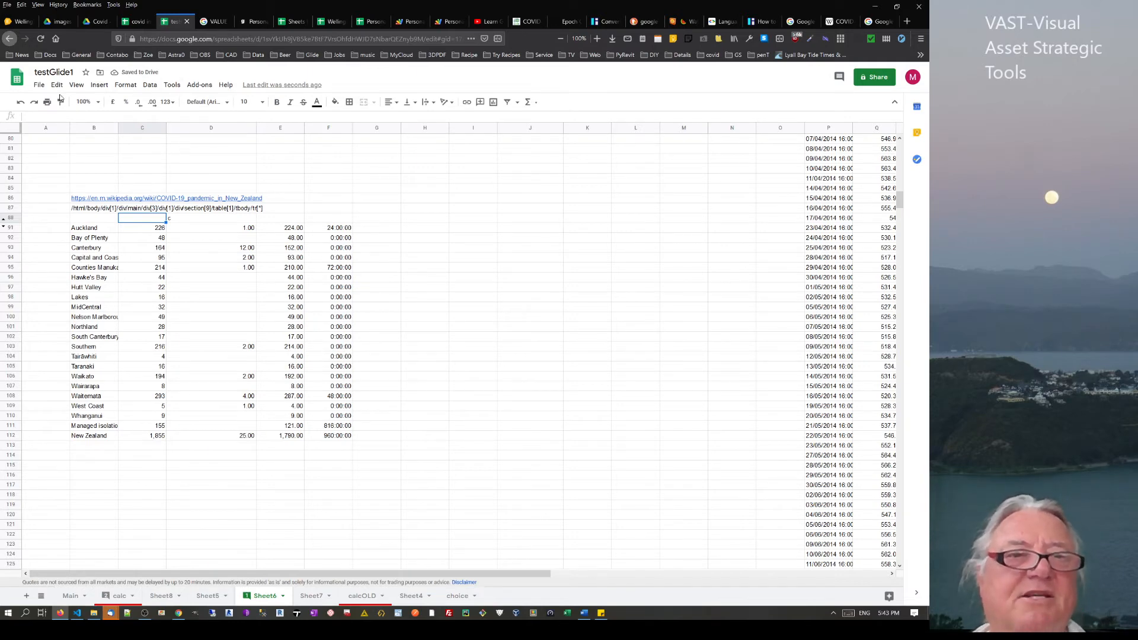
click(19, 104)
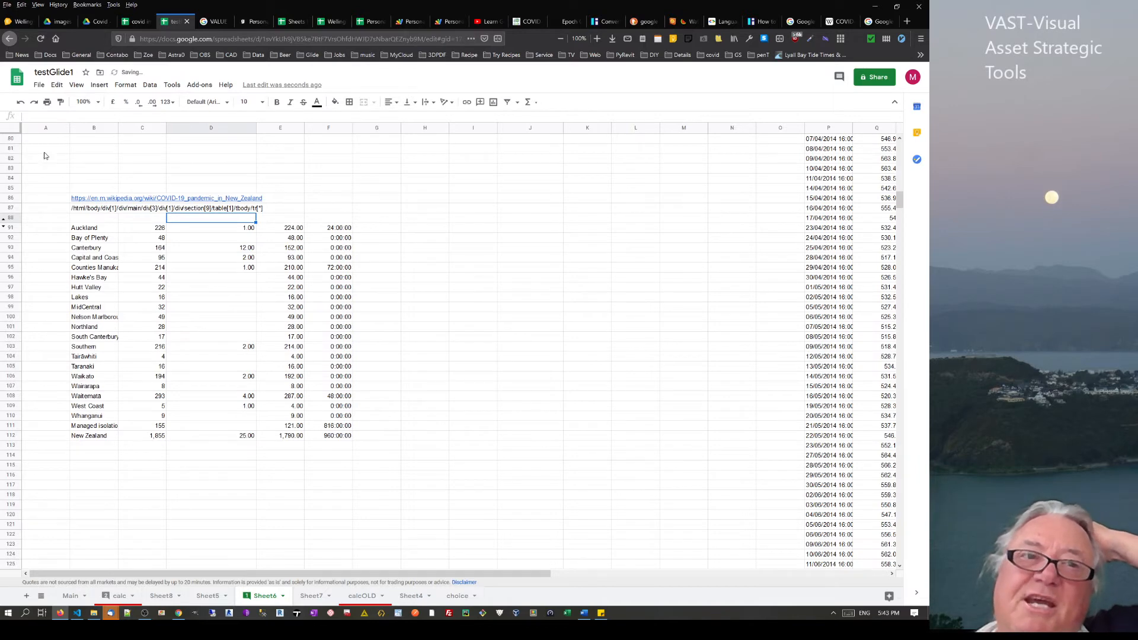
click(20, 102)
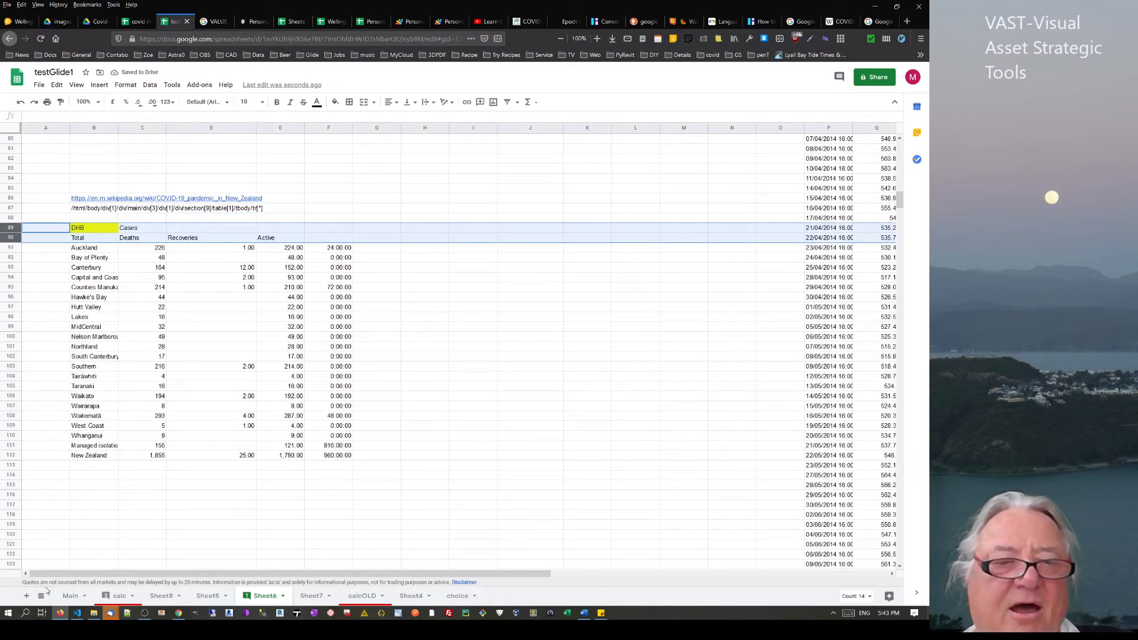
Add Sheet9, link B9 to Sheet6!B91, and fill the link across the whole DHB table
click(26, 596)
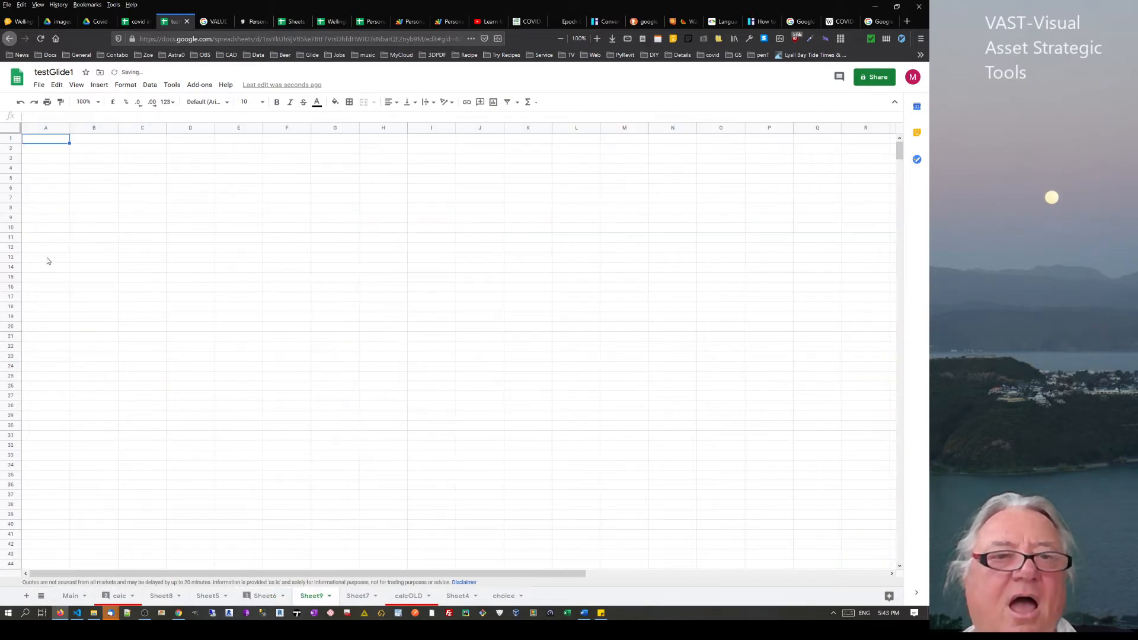
click(80, 221)
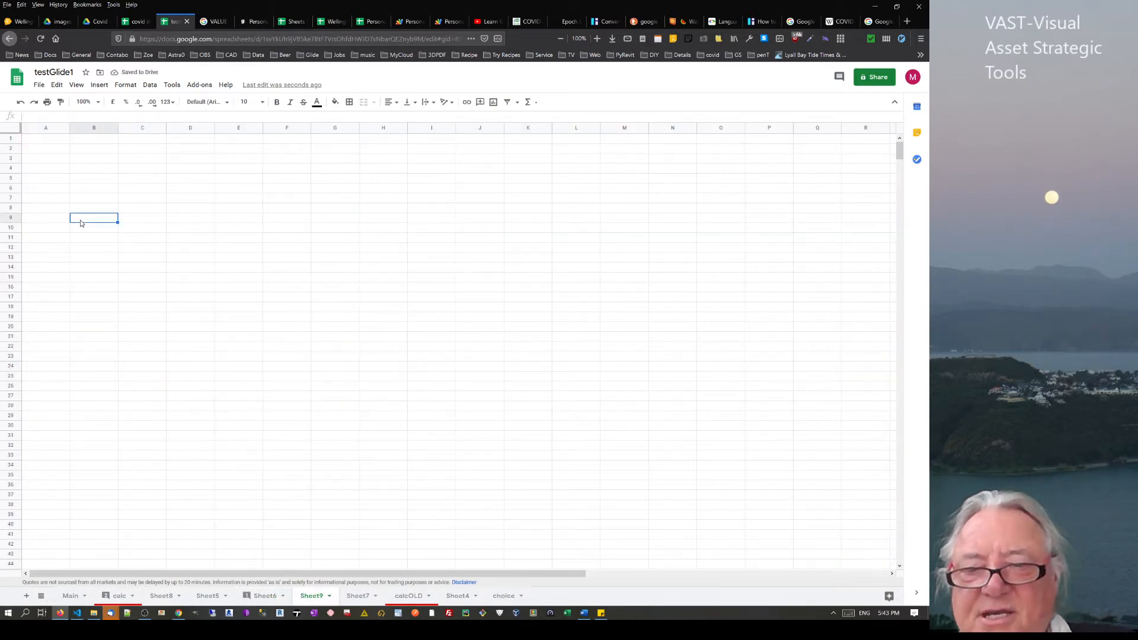
text(=)
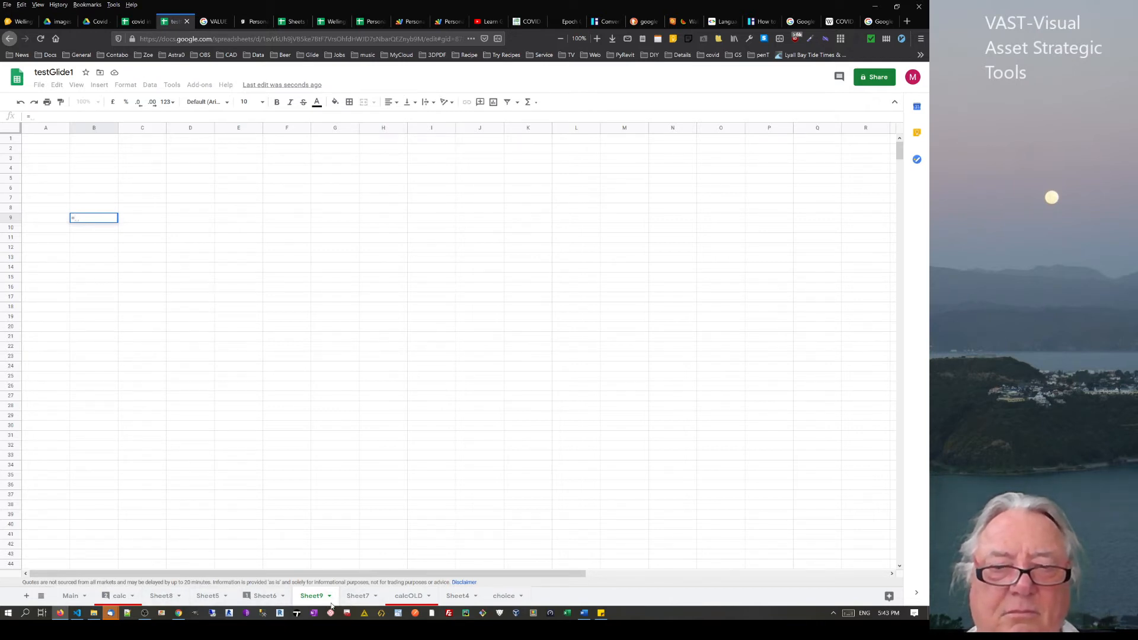
click(161, 596)
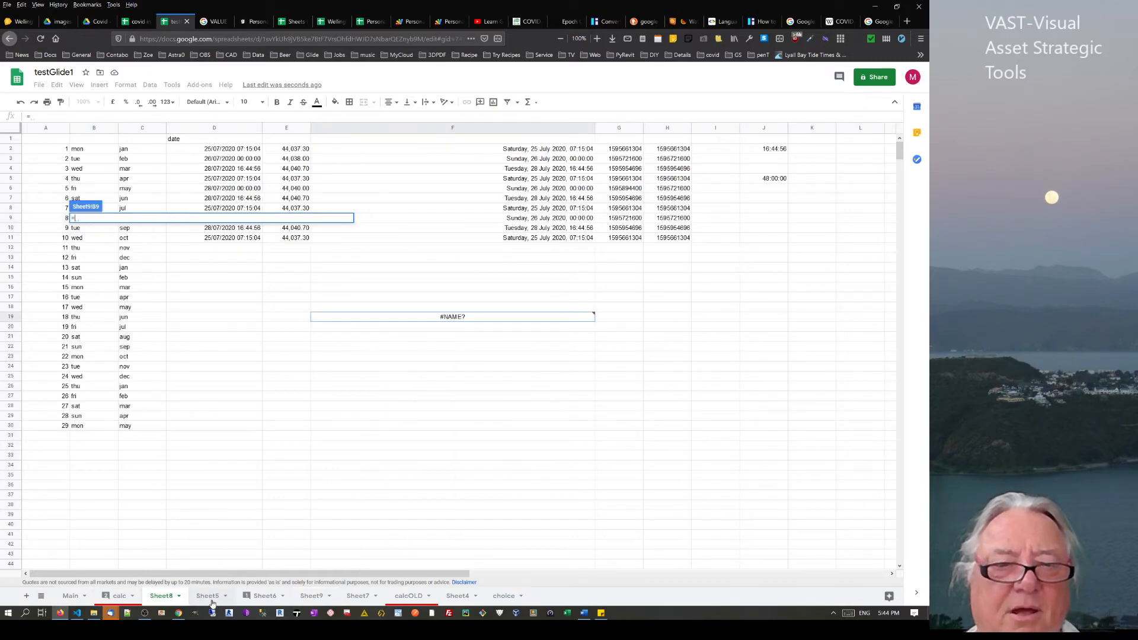
click(261, 599)
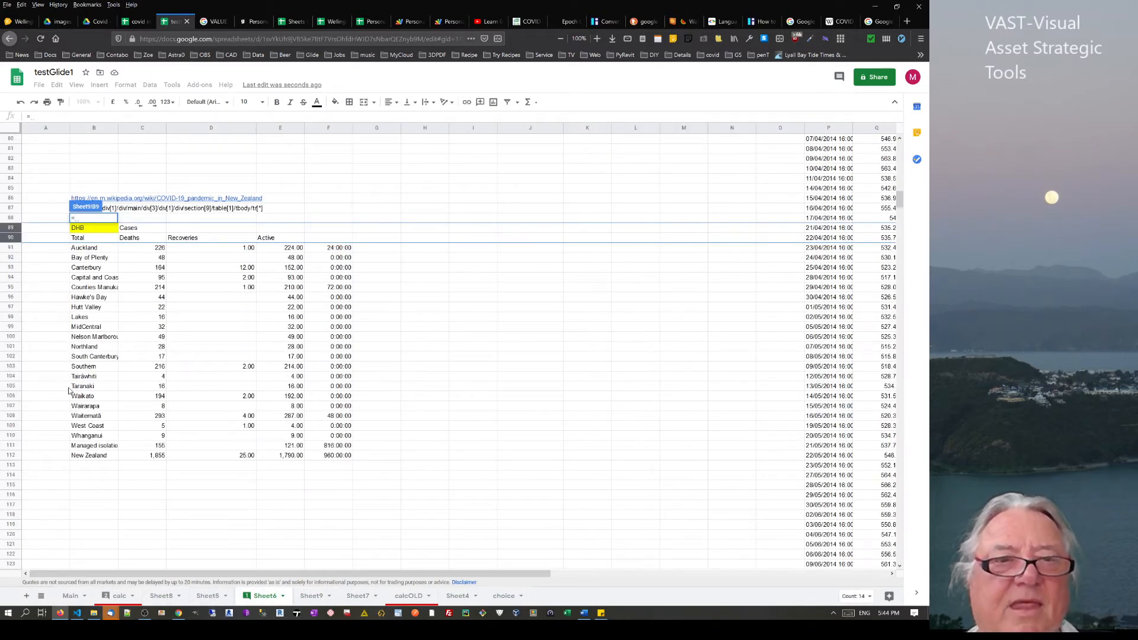
click(95, 250)
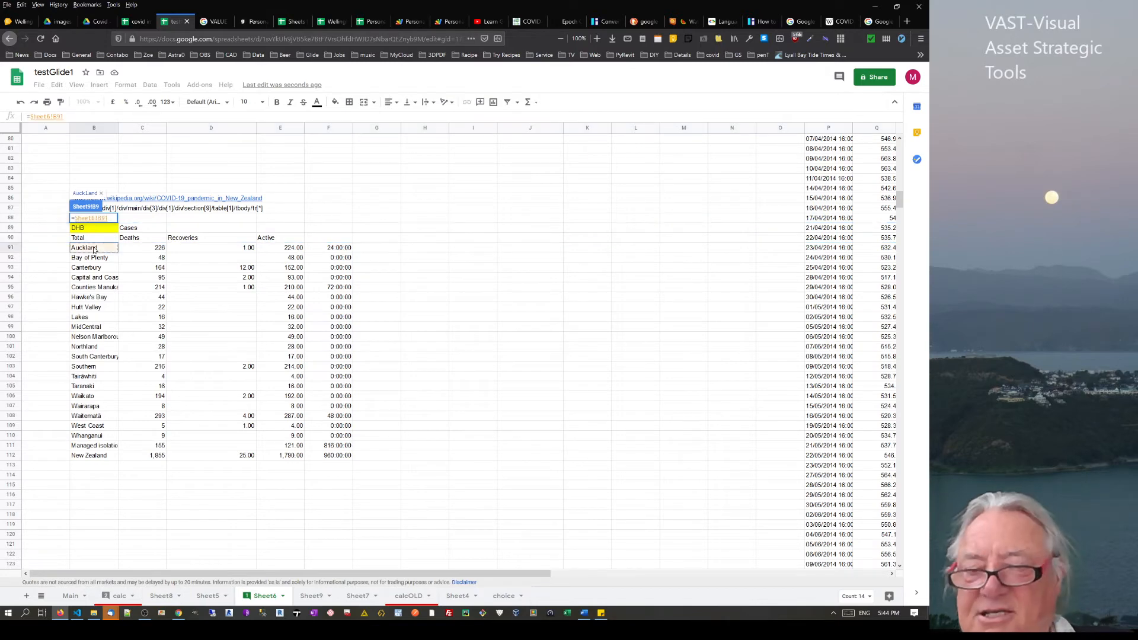
key(Return)
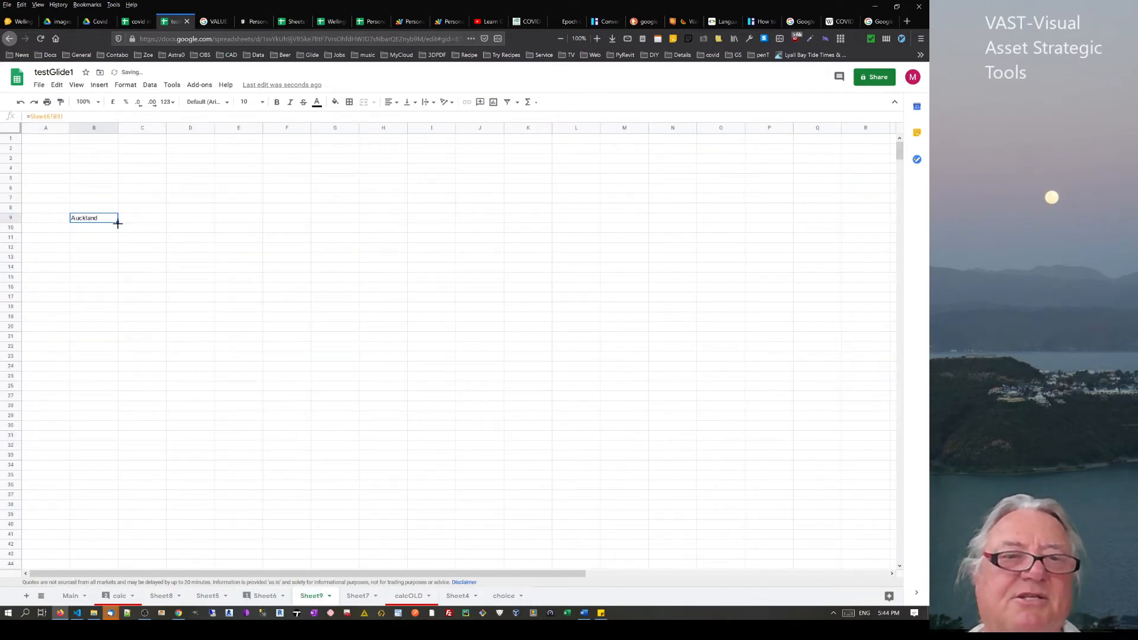
drag(118, 224, 495, 542)
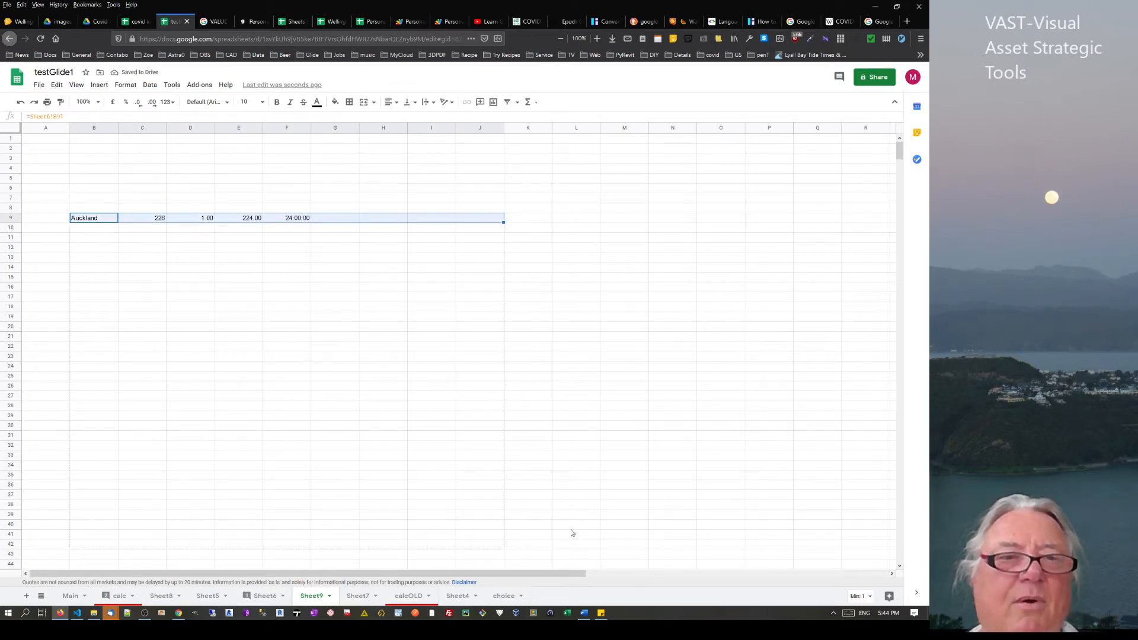
Enter the headings dhb, cases, deaths, r and a in cells B8 through F8
click(98, 210)
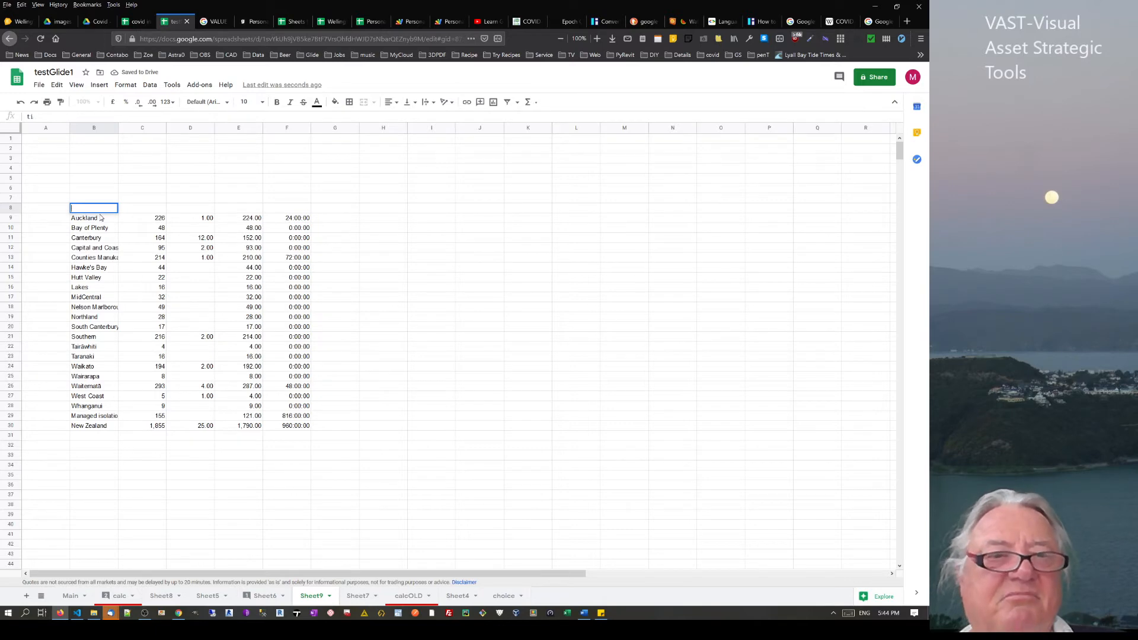
text(dhb)
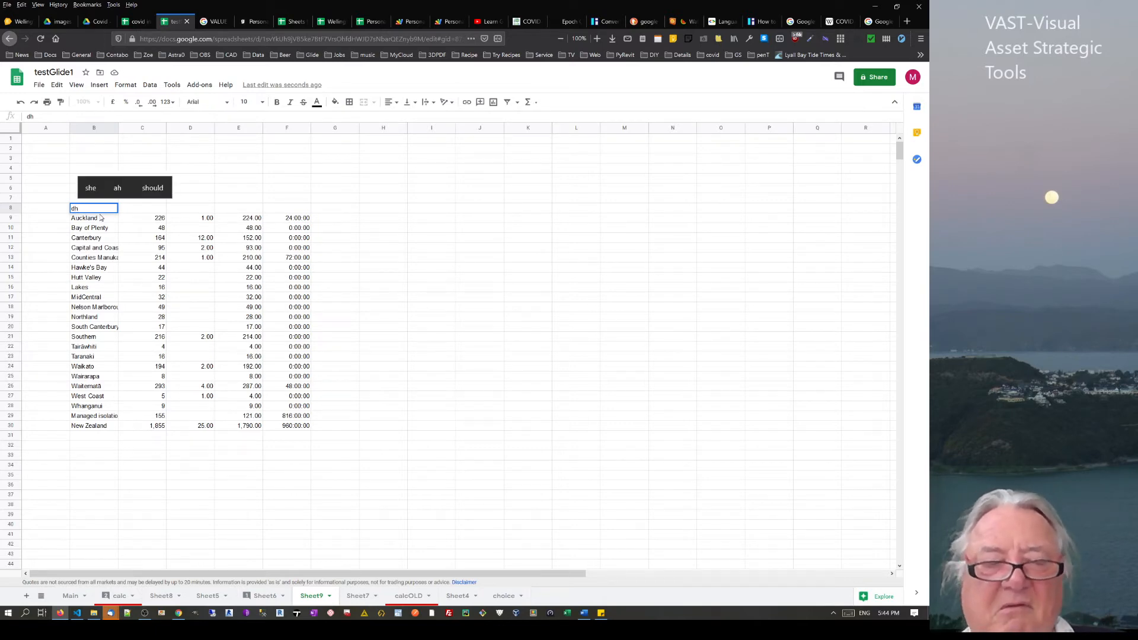
click(158, 211)
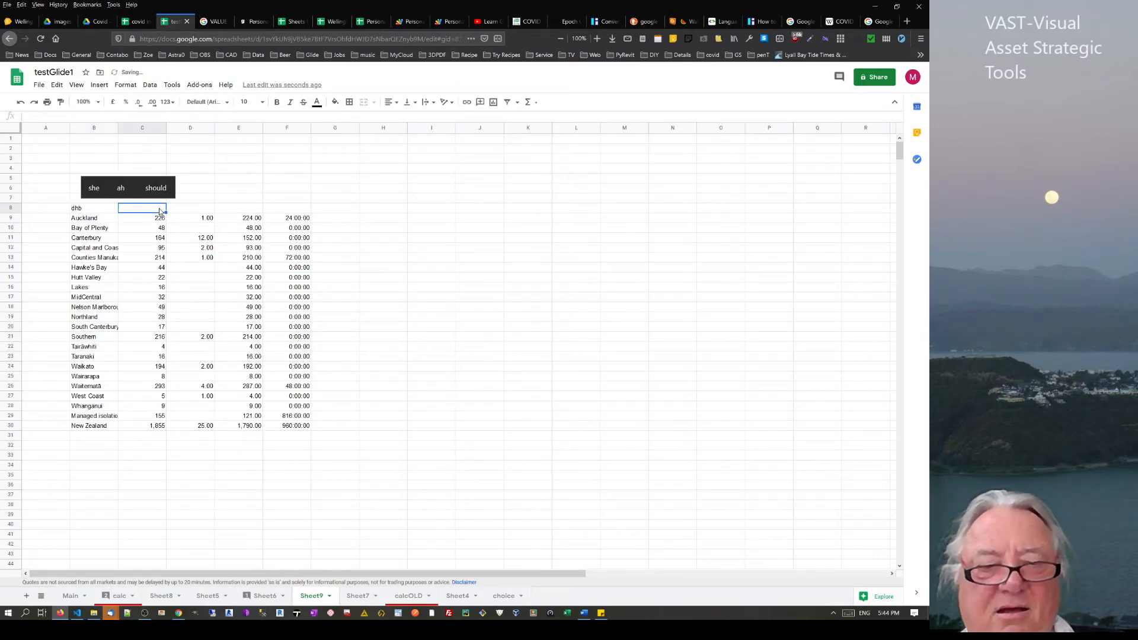
text(cases)
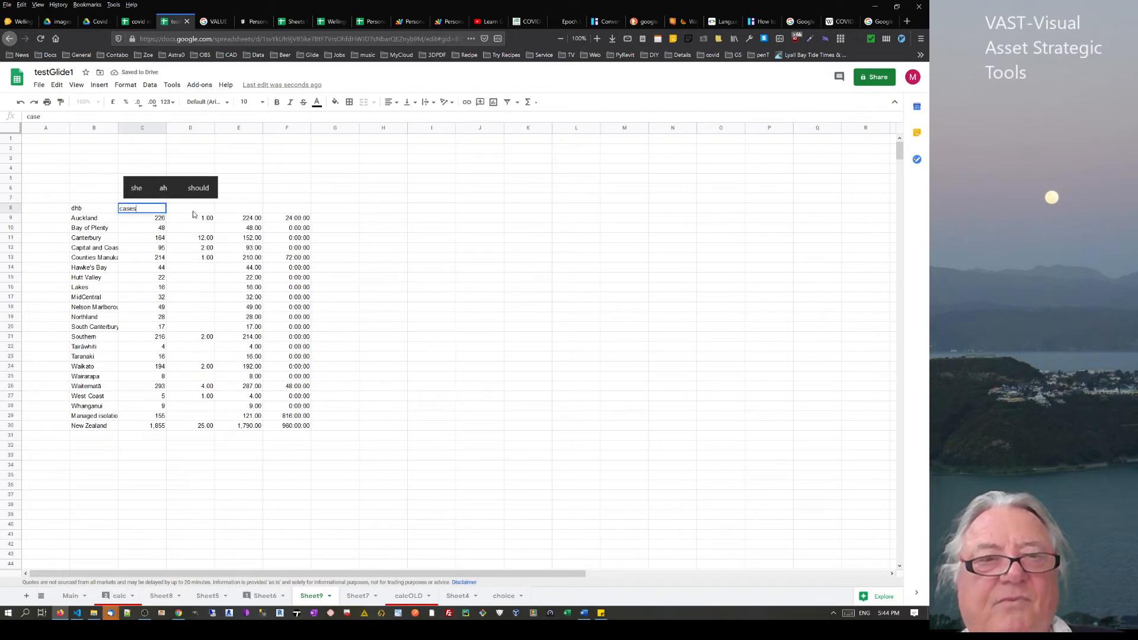
click(200, 214)
text(dea)
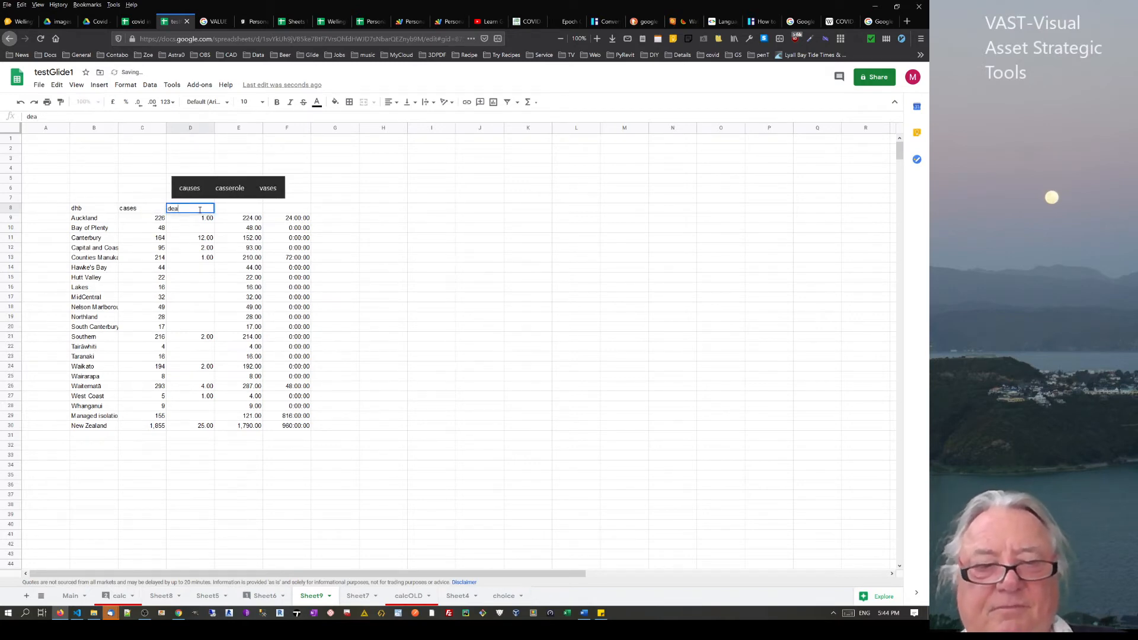
text(ths)
click(241, 215)
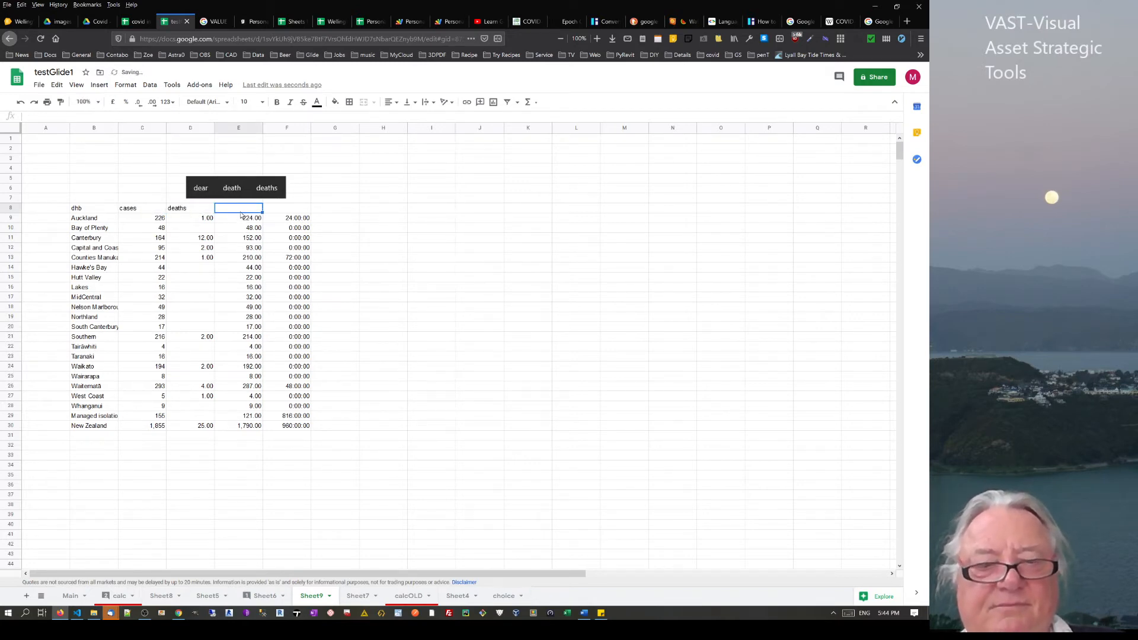
text(r)
click(287, 209)
text(a)
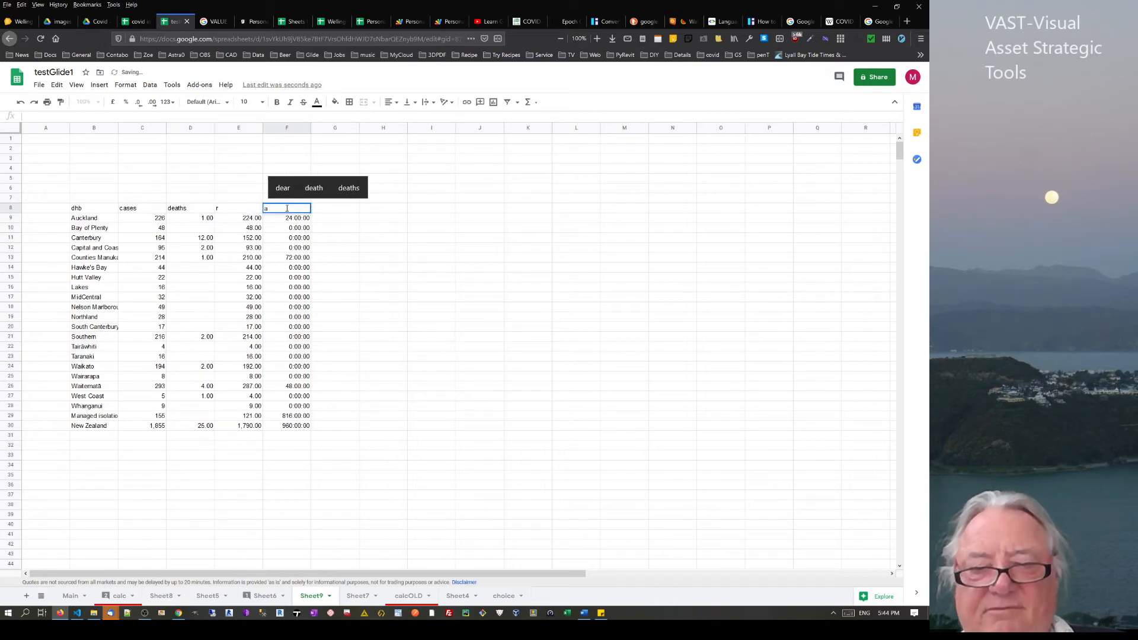
key(Return)
click(356, 230)
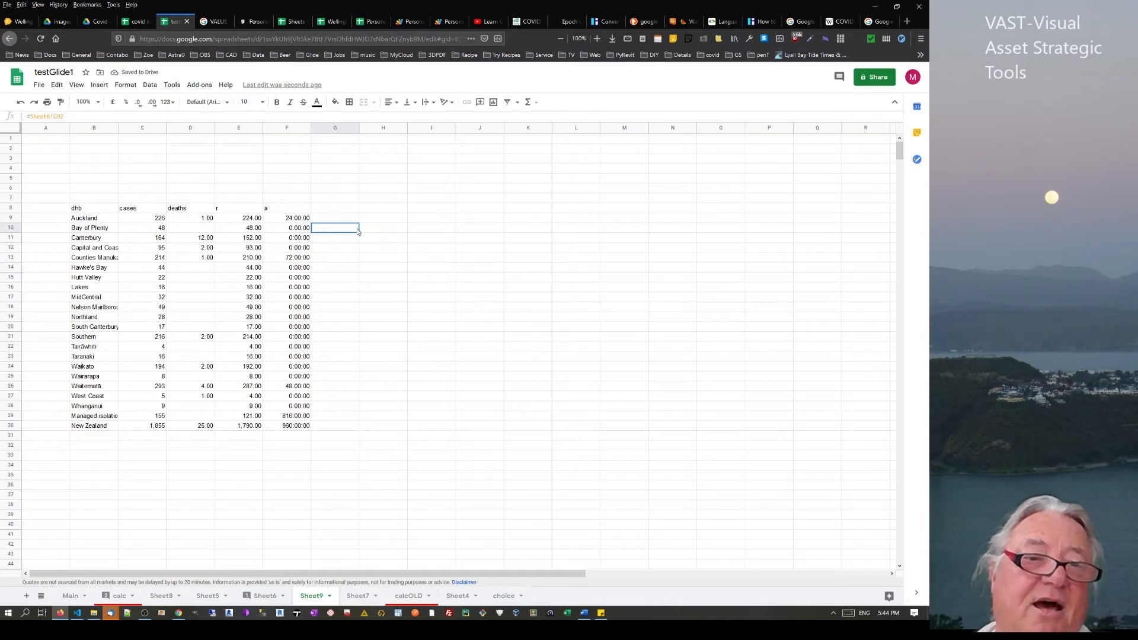
Resize column B until 'Managed isolation & quarantine' in B29 fits fully
drag(118, 128, 253, 132)
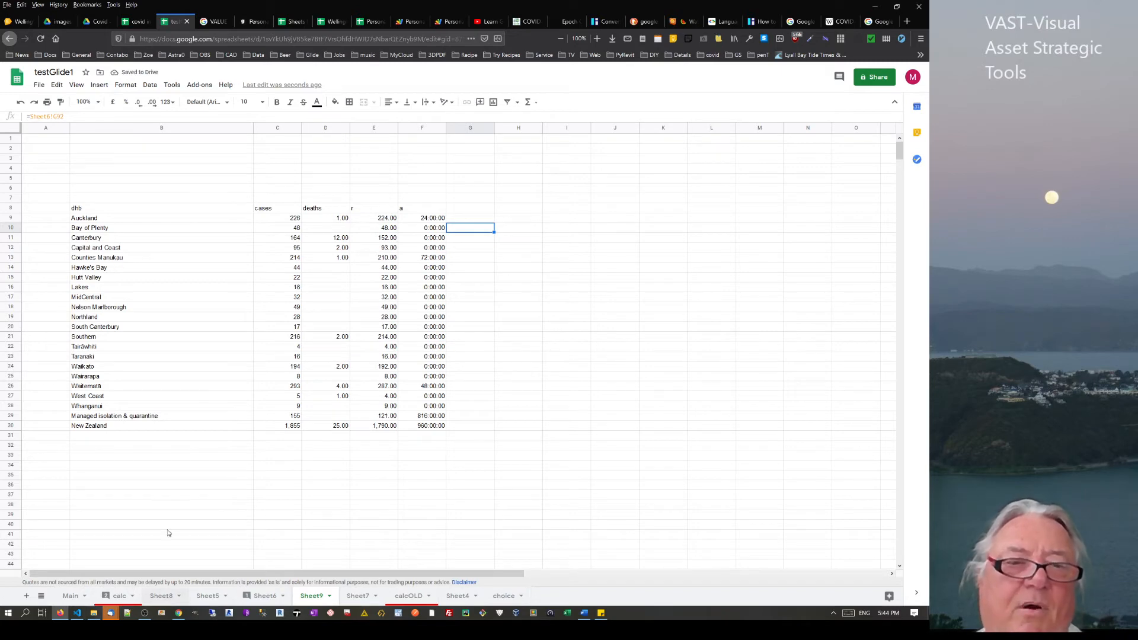
click(88, 417)
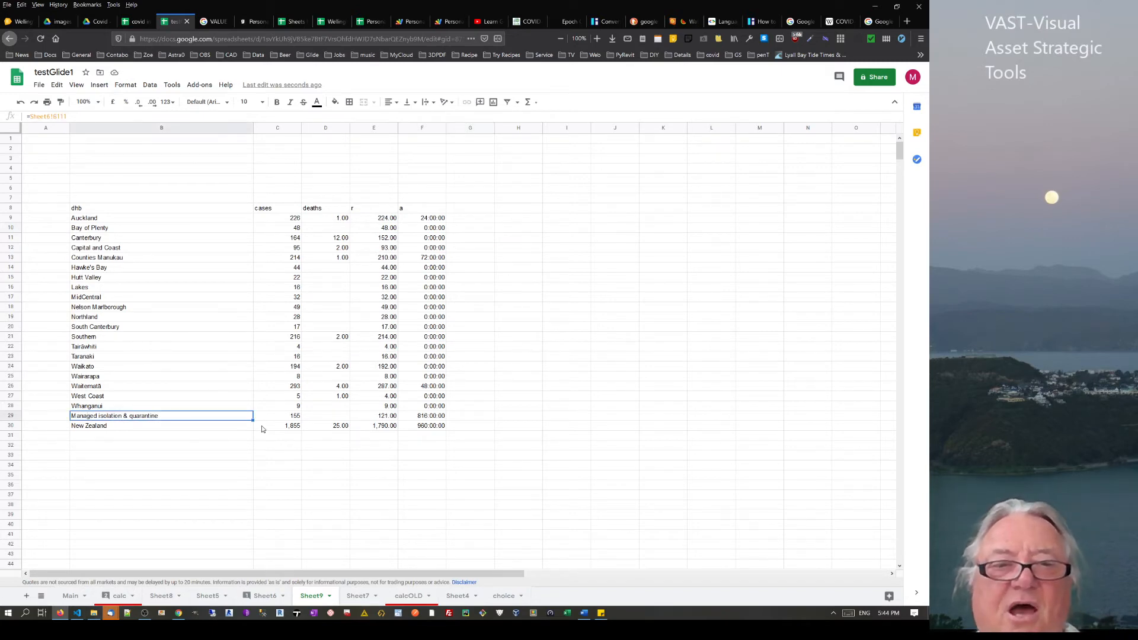
click(101, 428)
drag(220, 429, 452, 433)
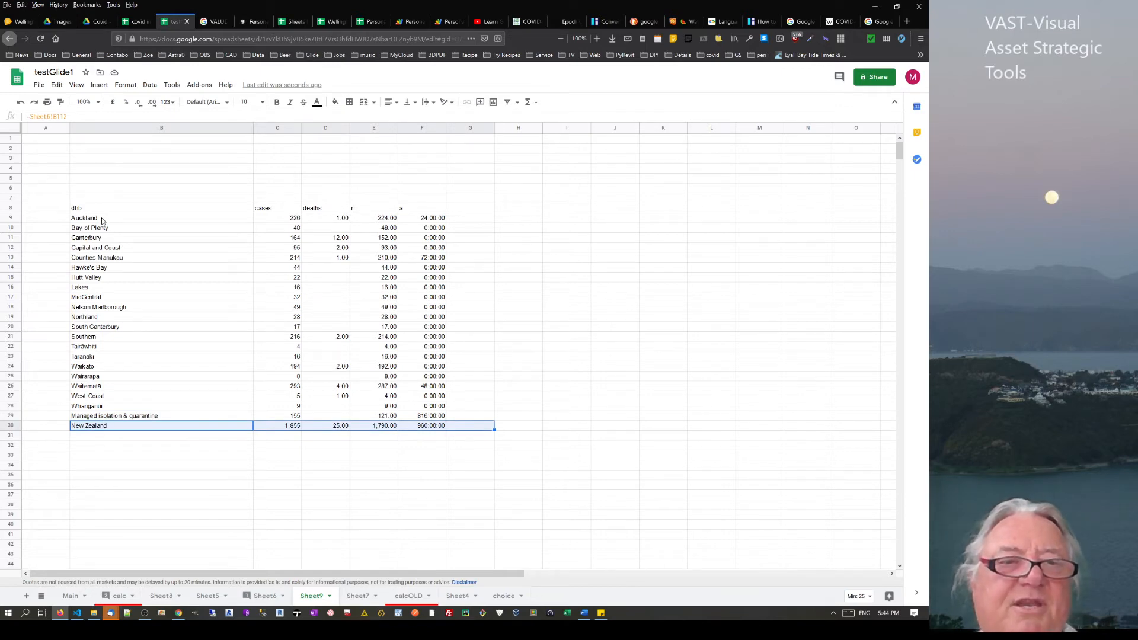
drag(108, 218, 112, 411)
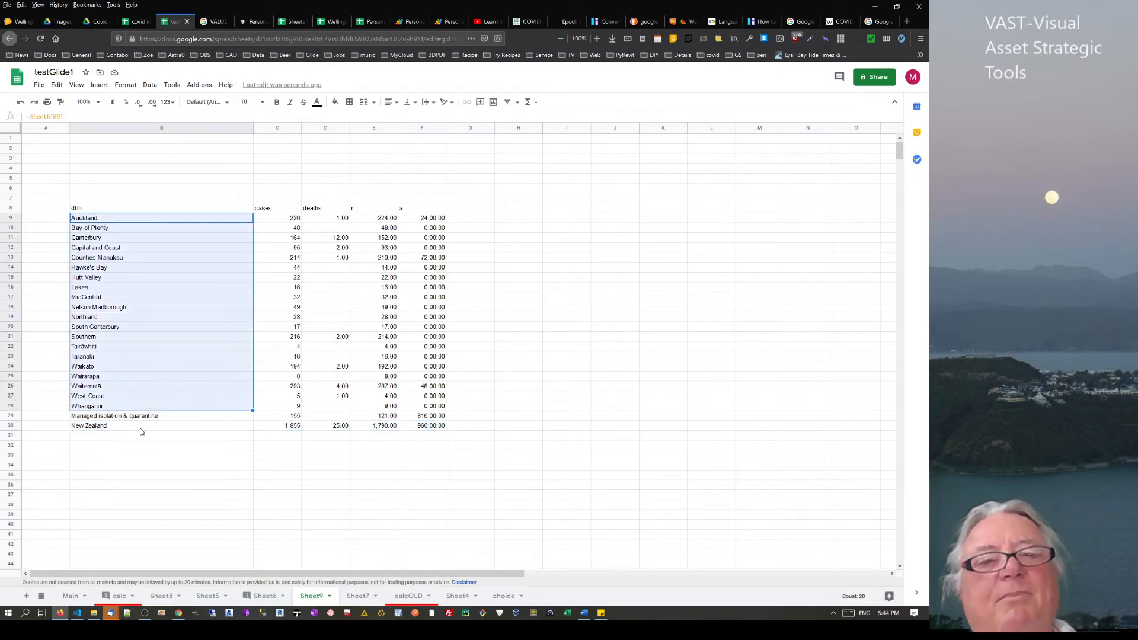
click(131, 418)
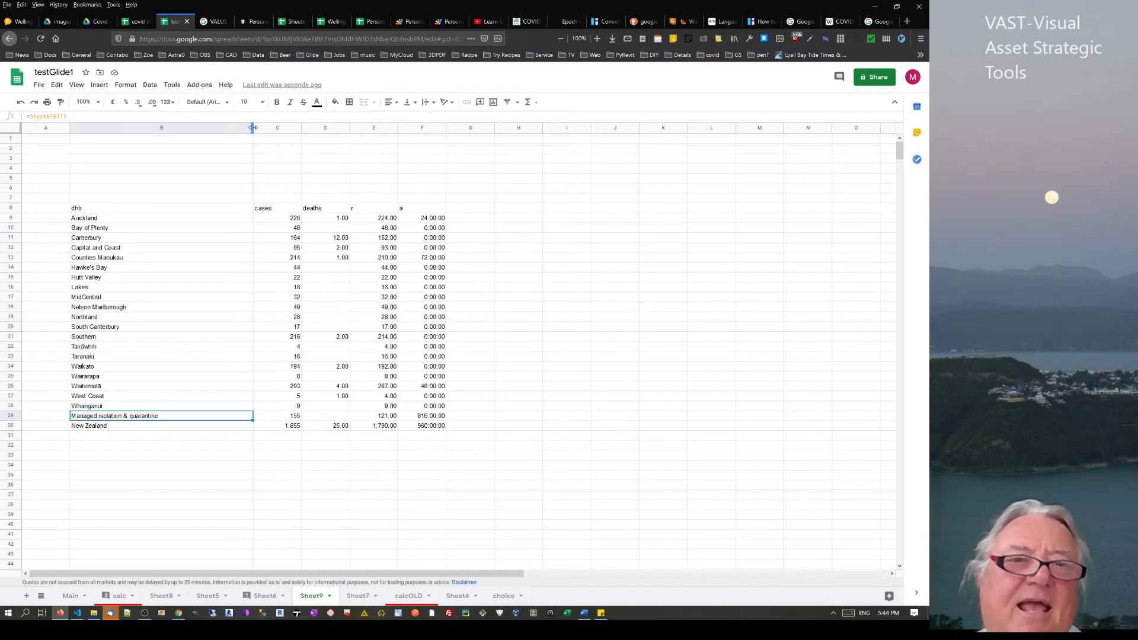
drag(253, 127, 124, 132)
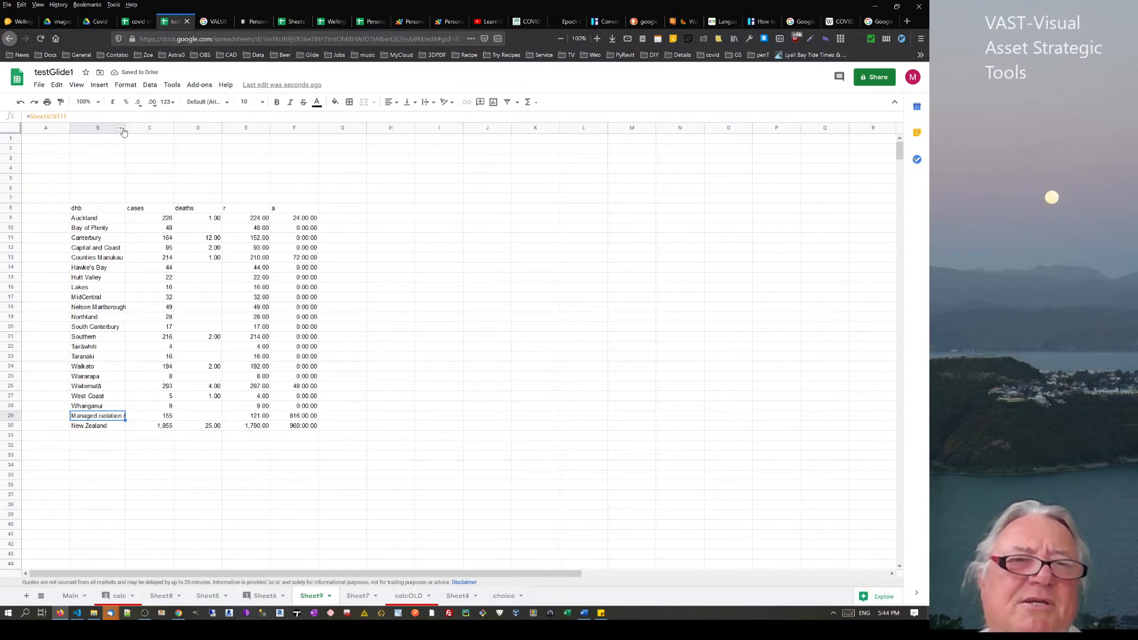
drag(175, 128, 197, 129)
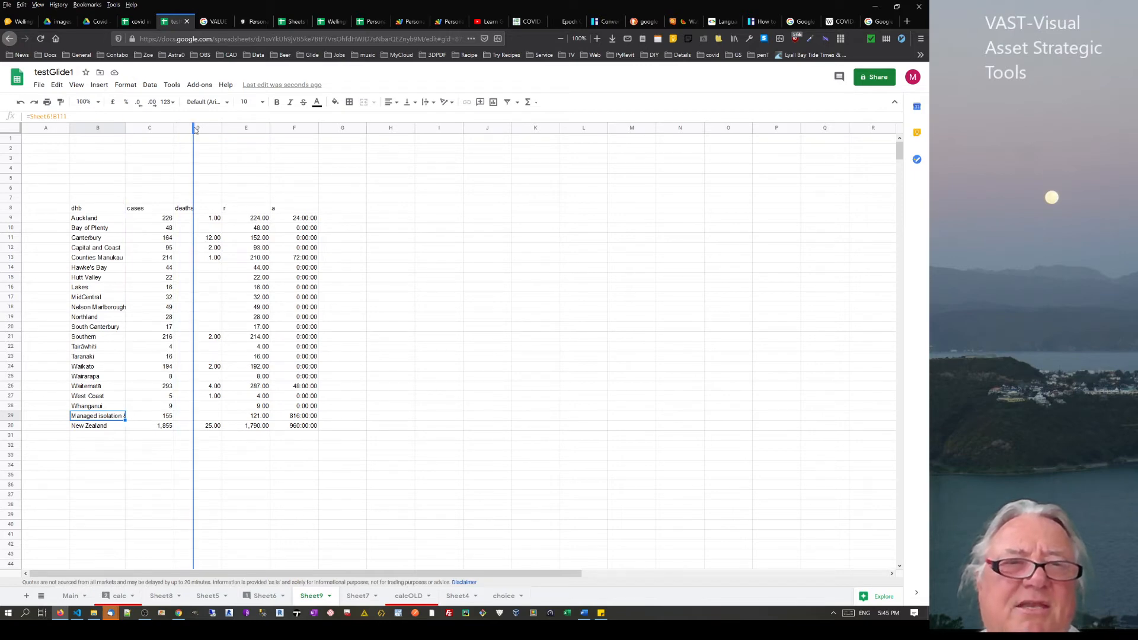
drag(234, 225, 234, 225)
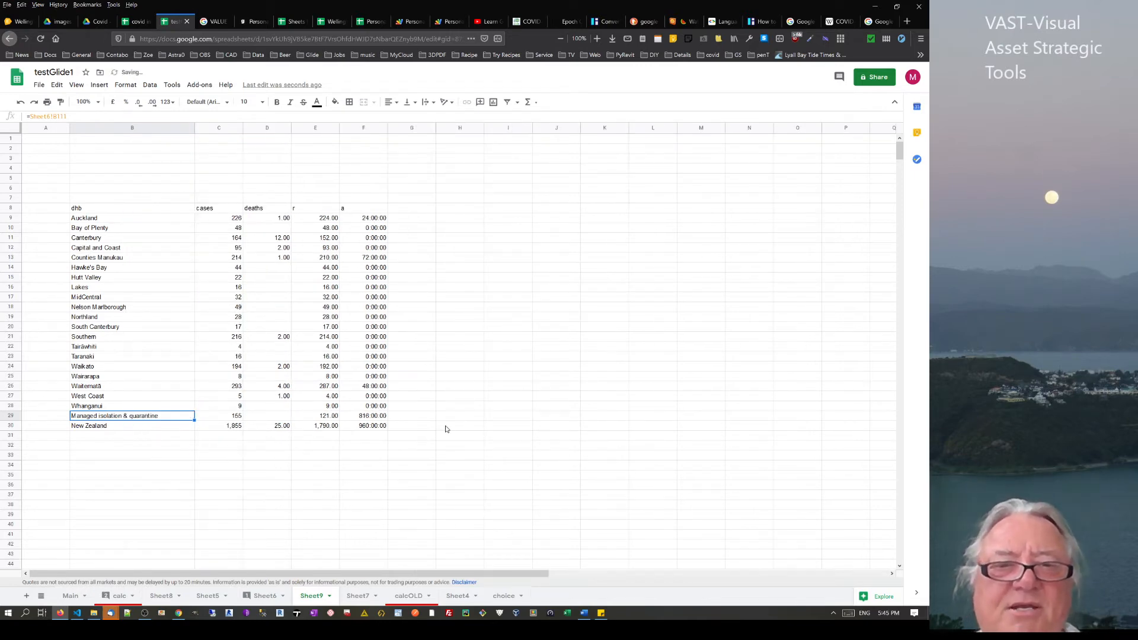
click(418, 417)
Enter =split(B29," ") in G29 to split the label at spaces
text(=)
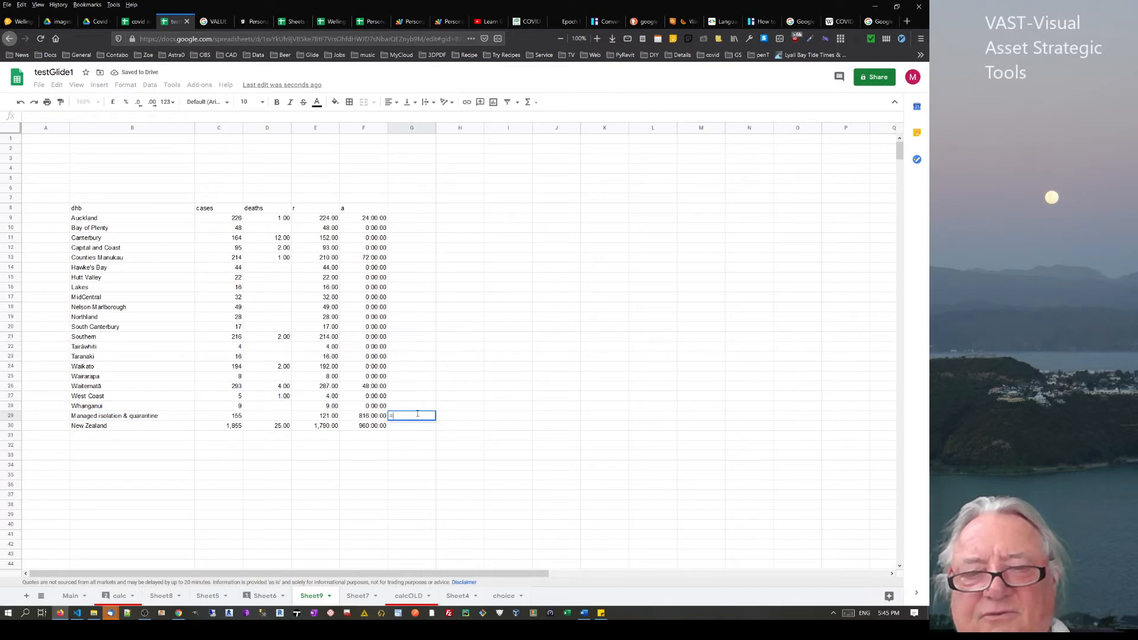
text(split()
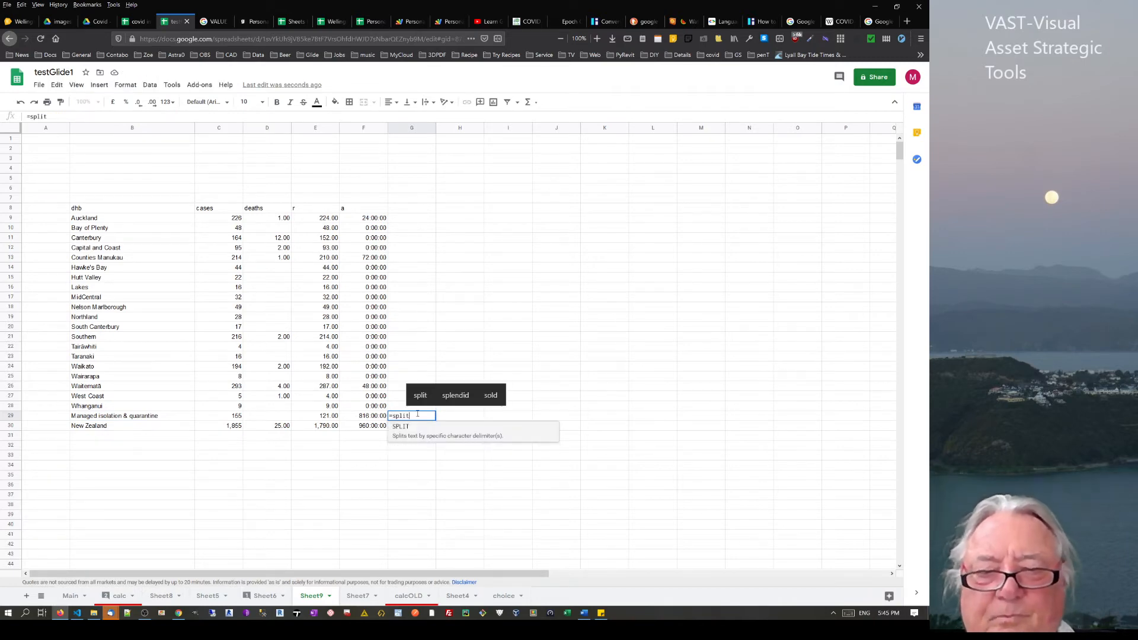
click(126, 417)
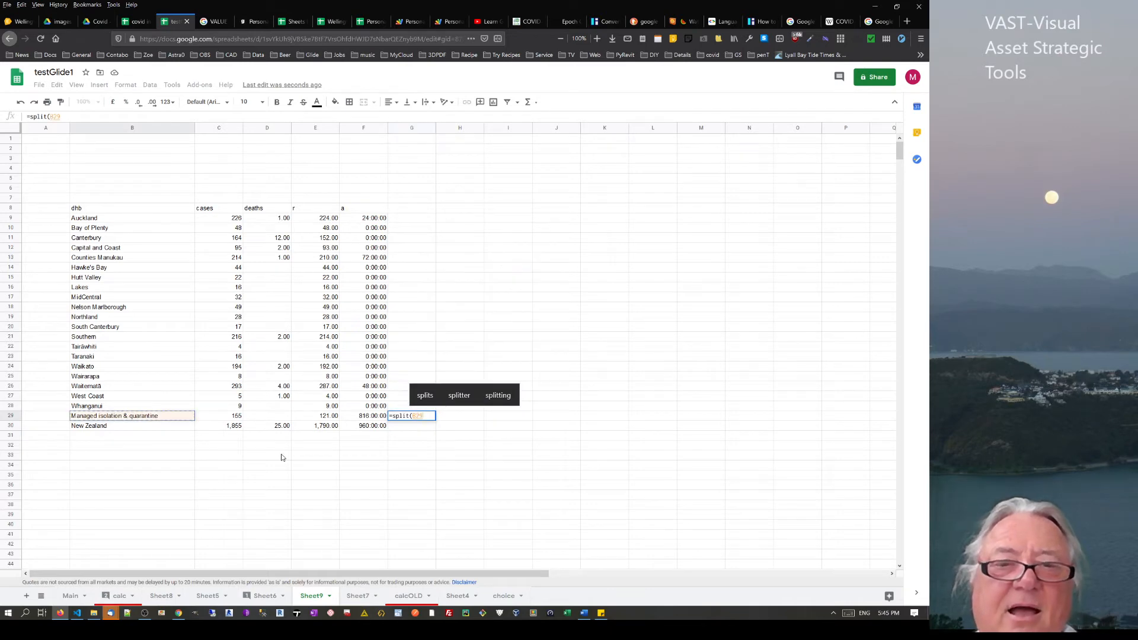
double_click(410, 417)
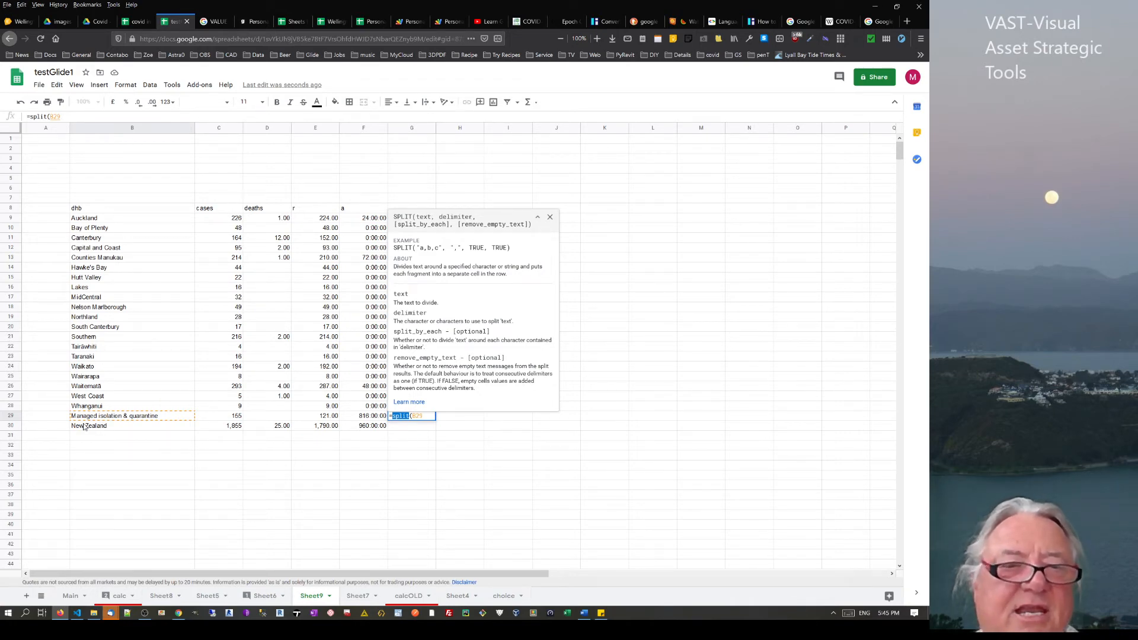
click(427, 417)
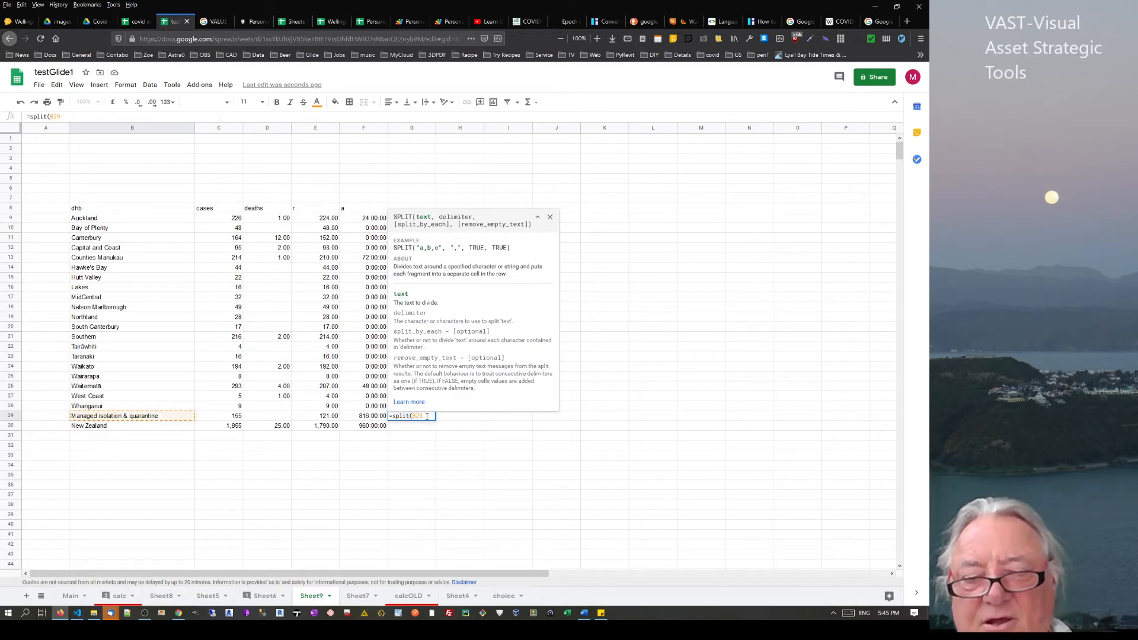
text(,")
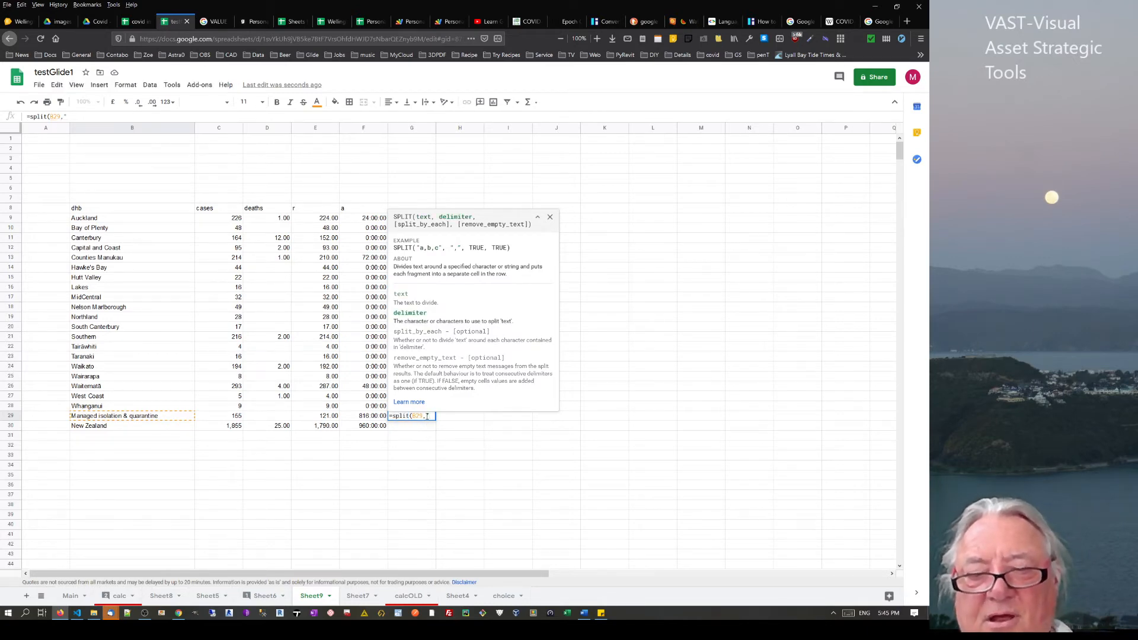
text( ")
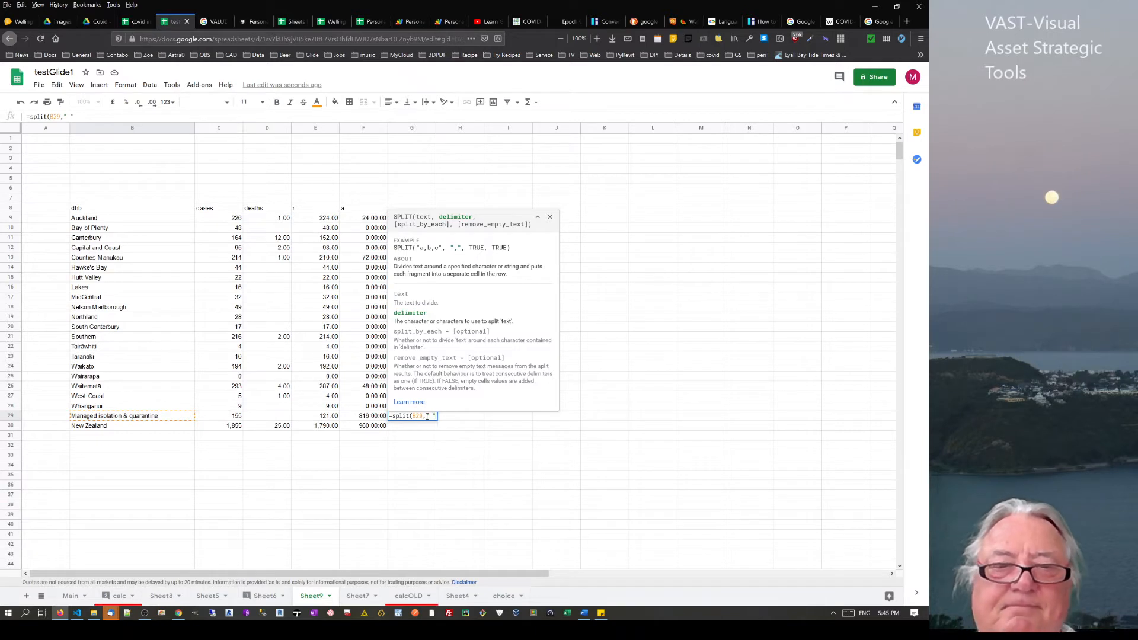
text())
key(Return)
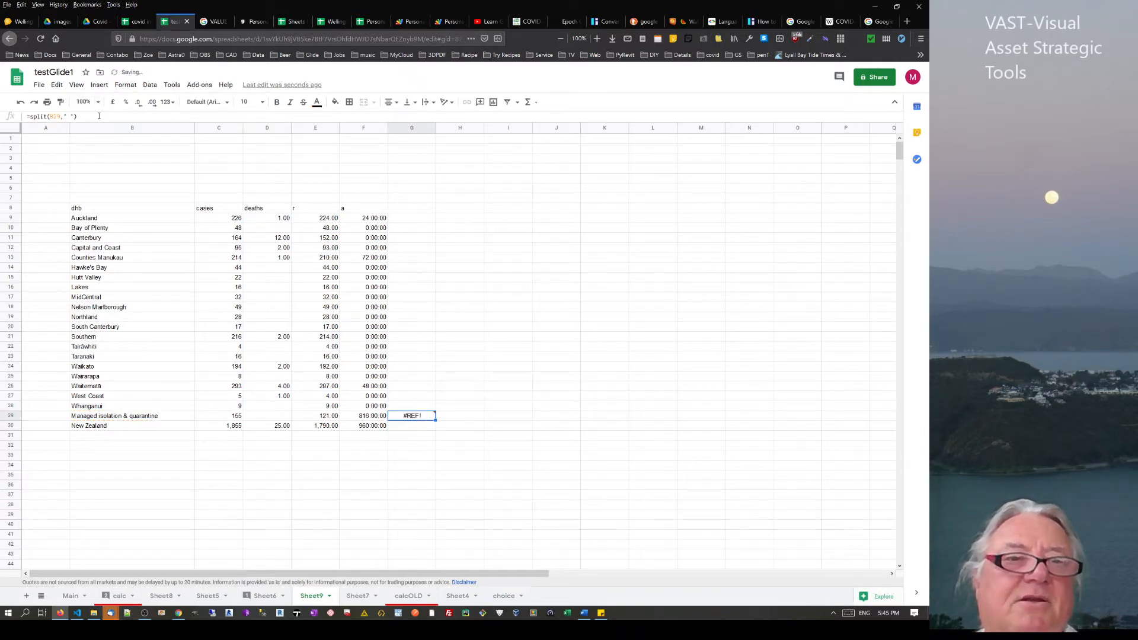
Try the split with an empty delimiter, then restore the space delimiter and dismiss the error
click(94, 116)
click(70, 116)
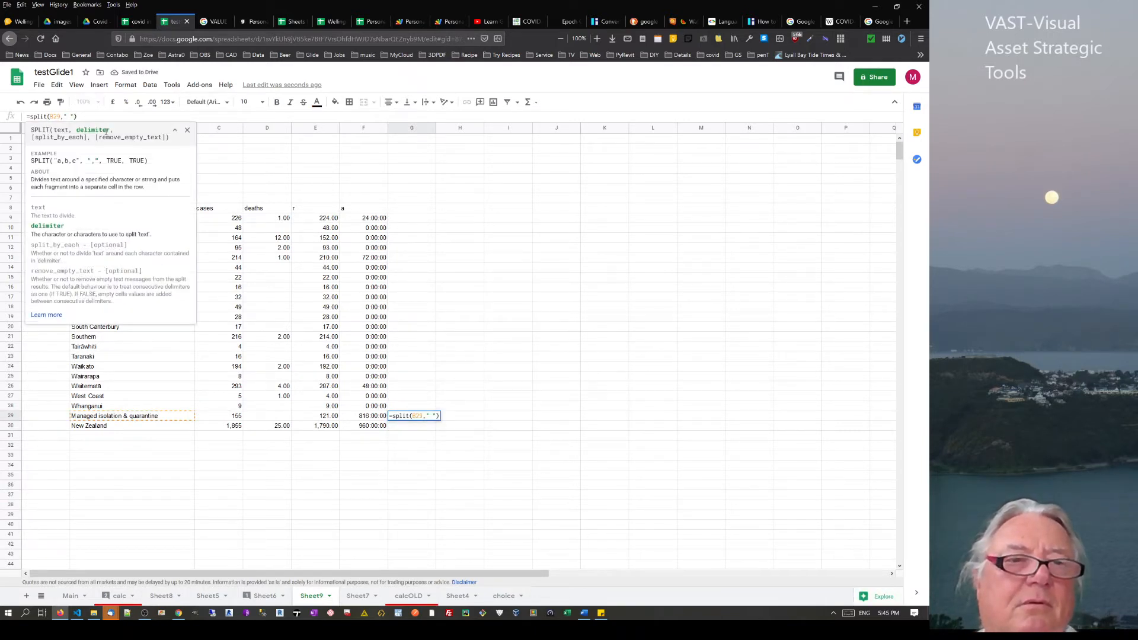
key(BackSpace)
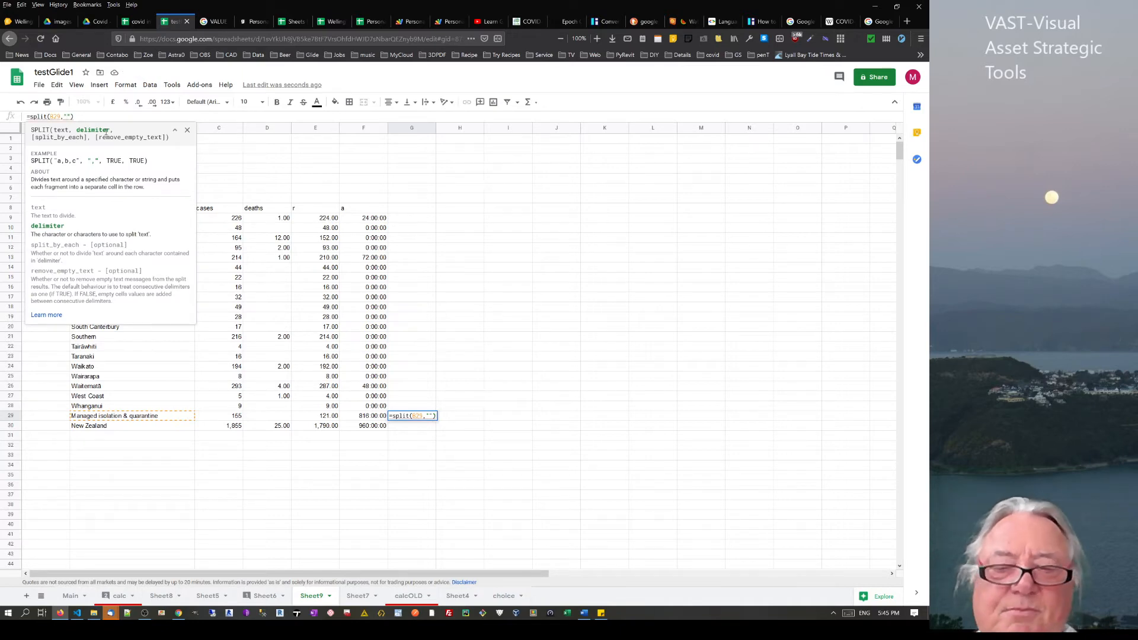
key(Return)
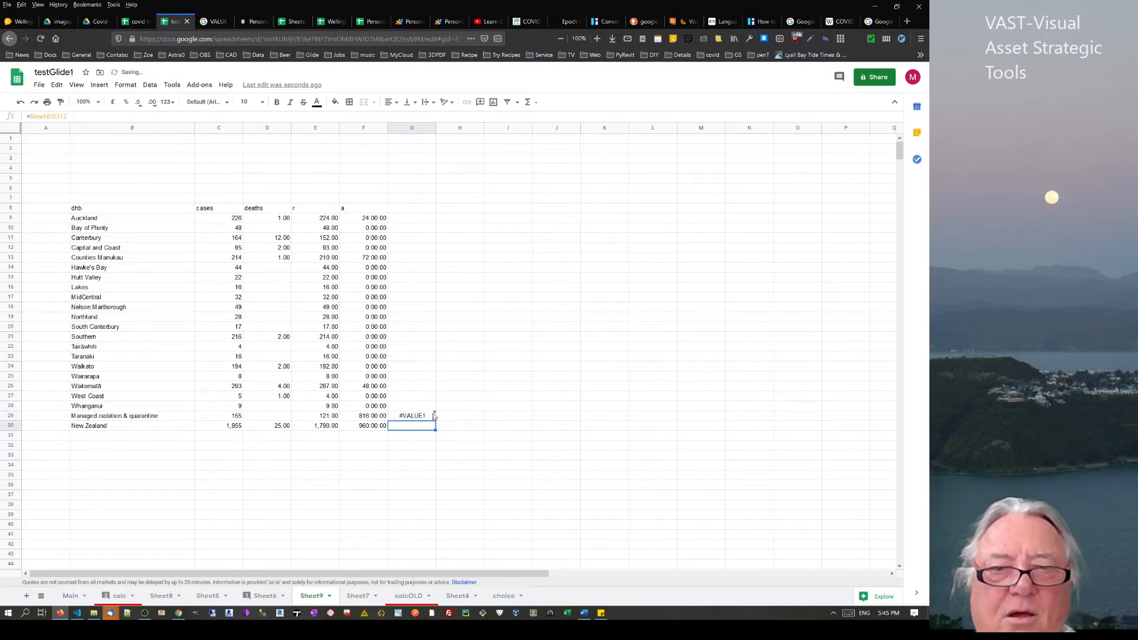
click(420, 417)
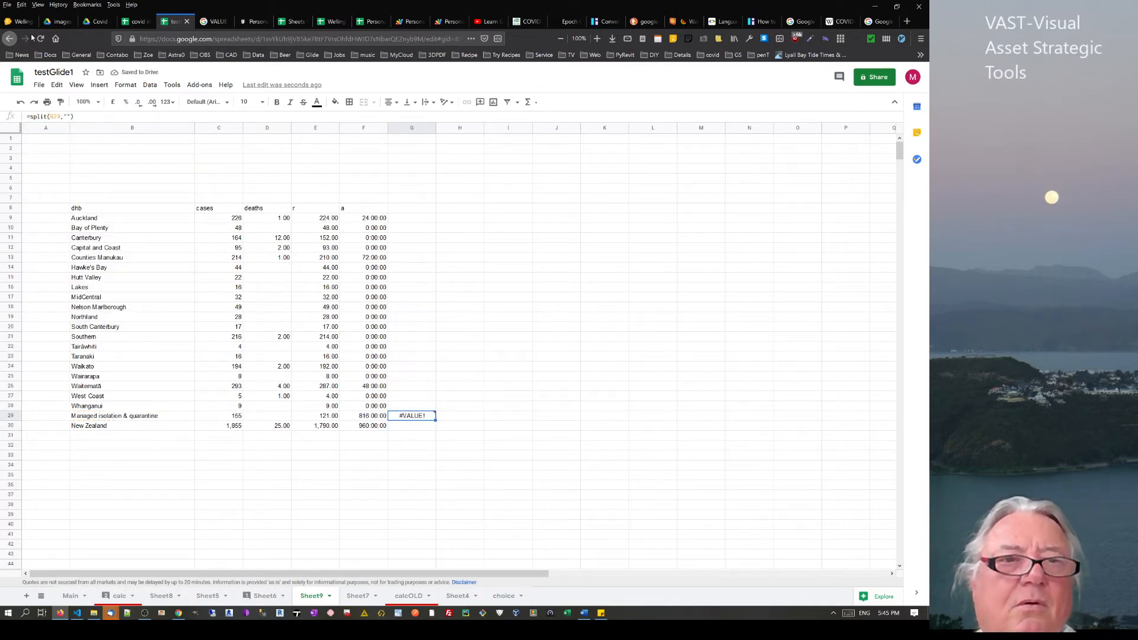
click(66, 117)
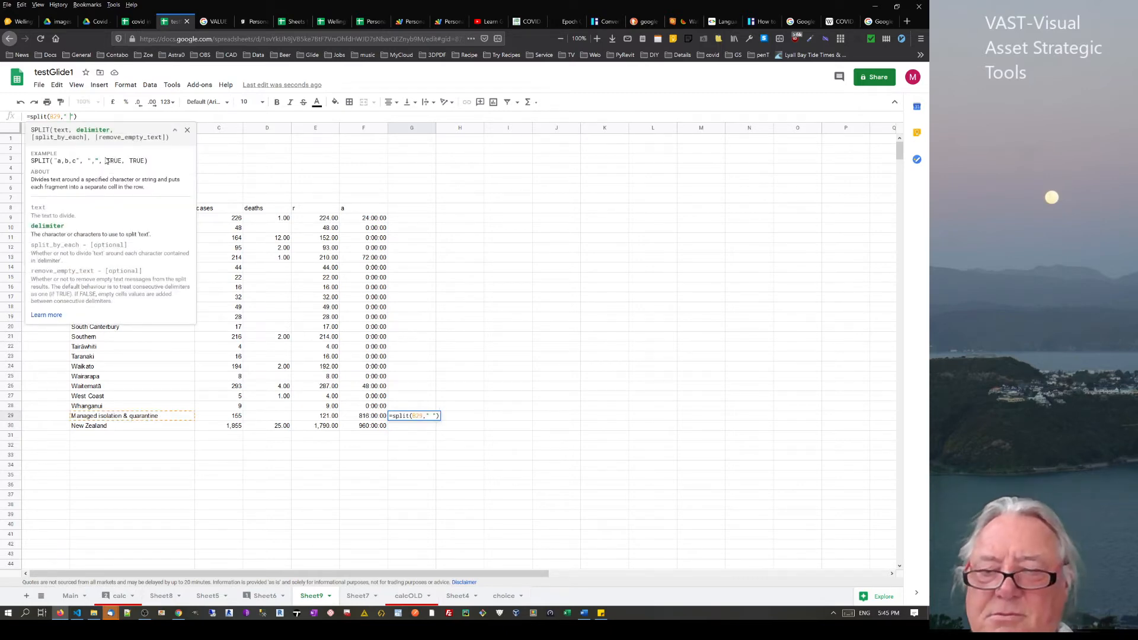
key(Return)
click(405, 414)
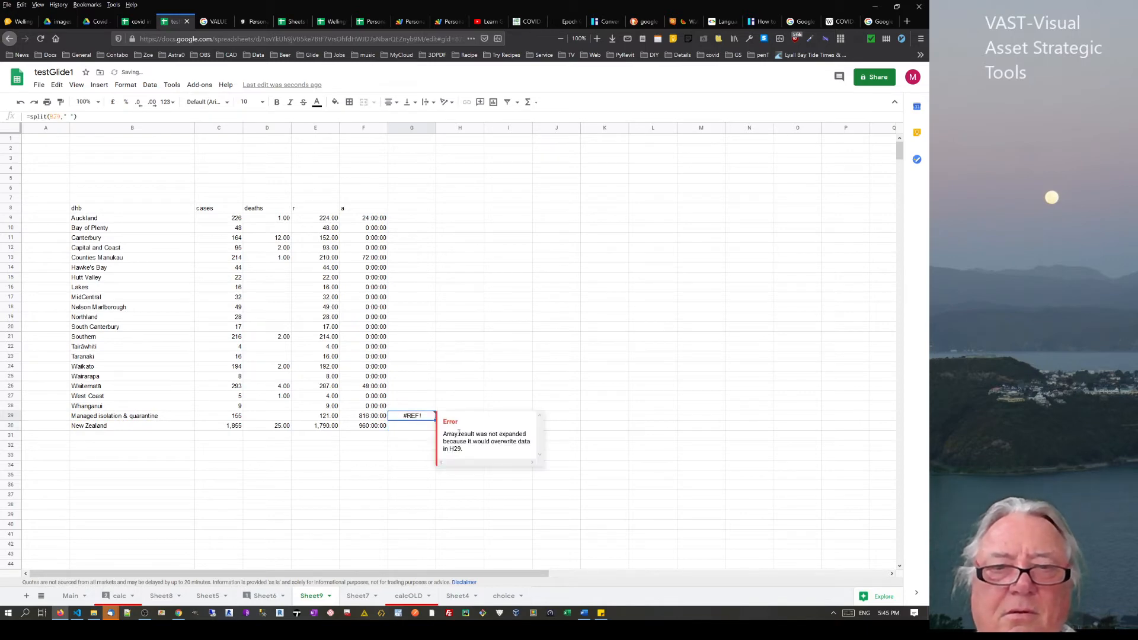
click(614, 426)
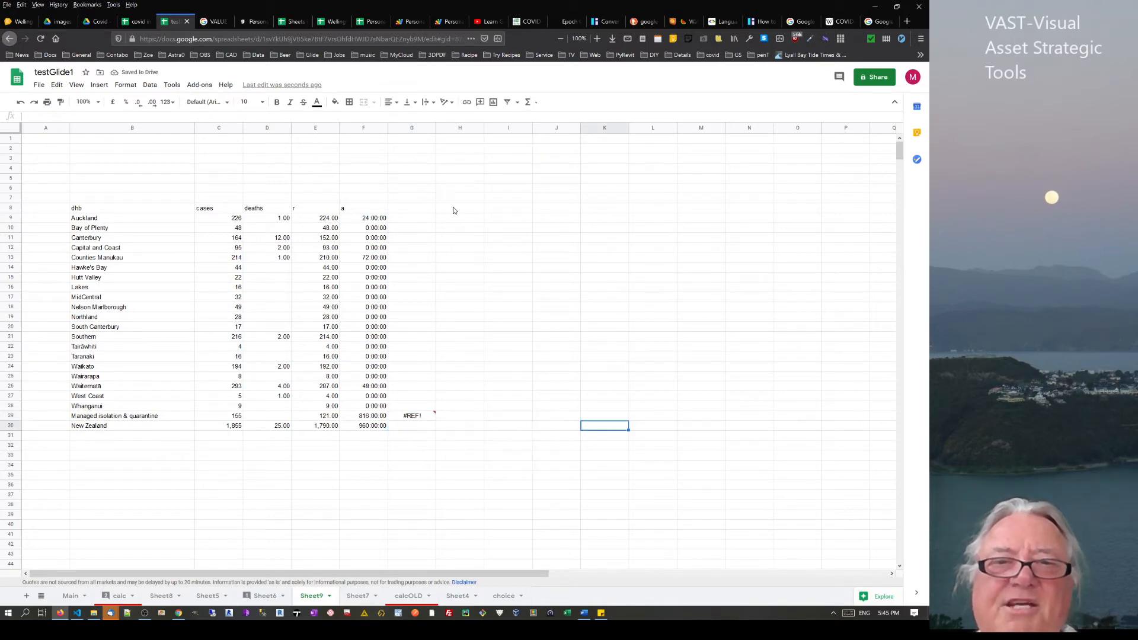
Clear the range H8:P35 that blocks the split output
mouse_move(460, 208)
mouse_down()
mouse_move(593, 425)
mouse_move(851, 484)
mouse_up()
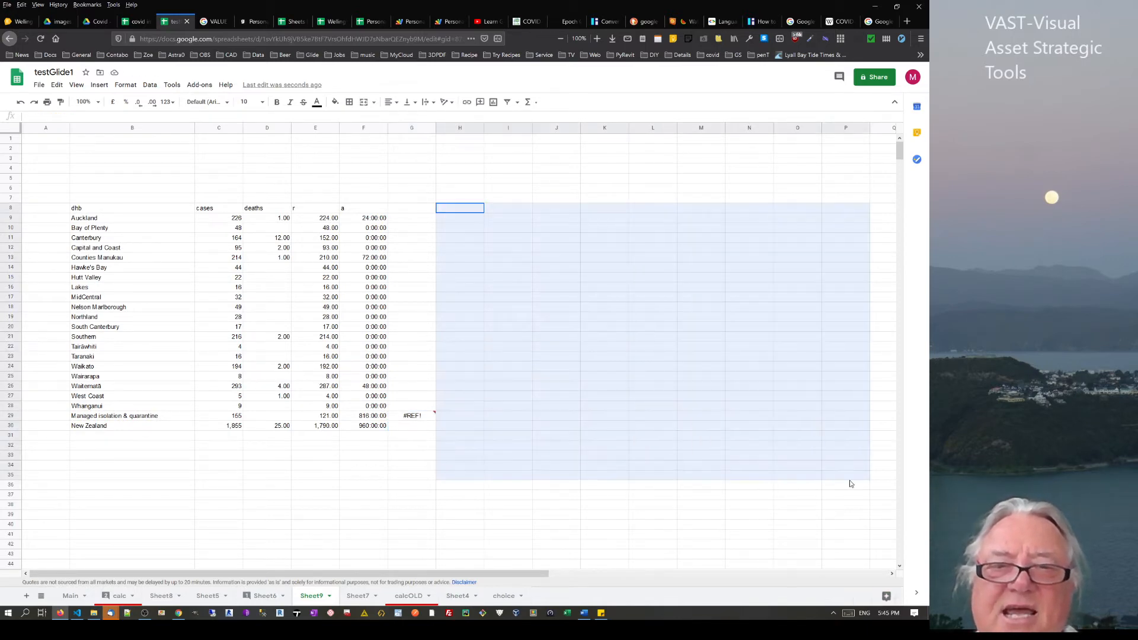
key(Delete)
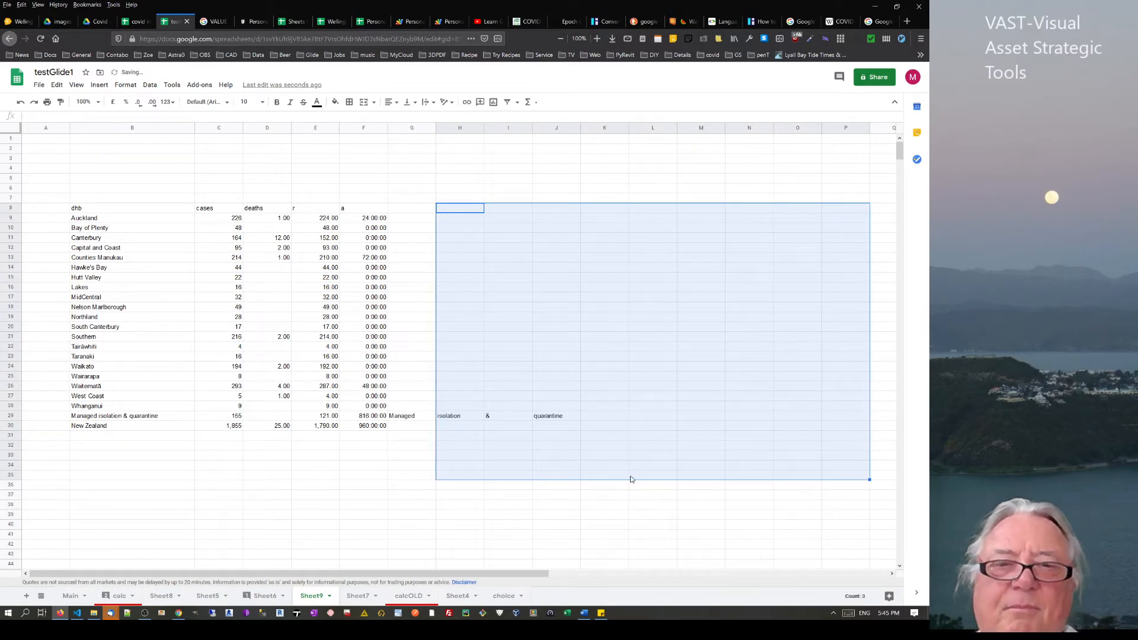
click(626, 478)
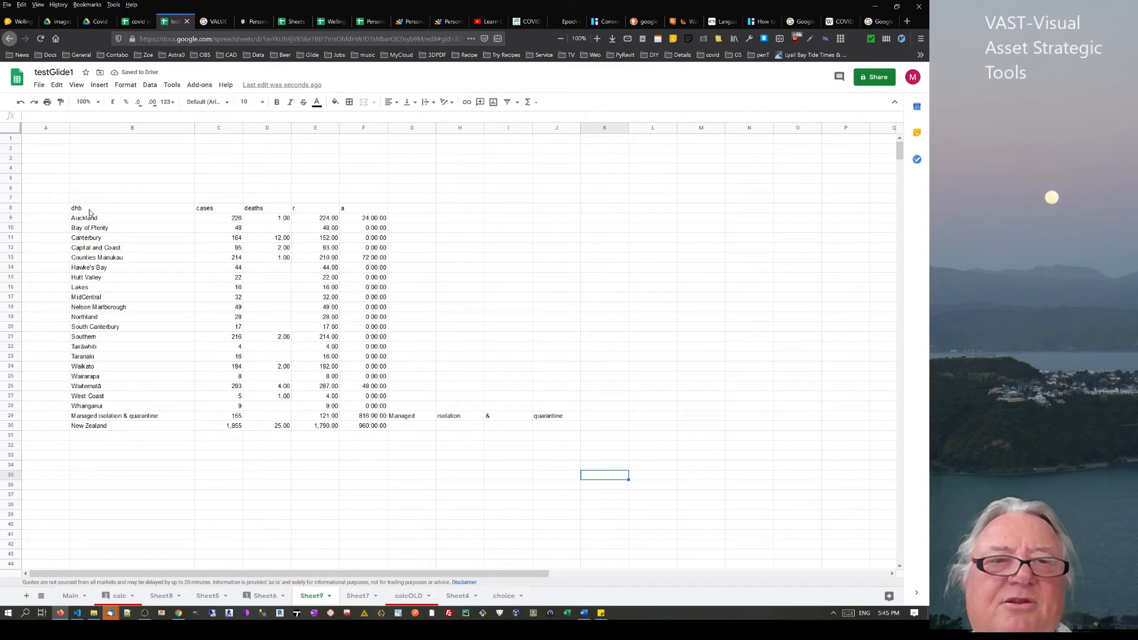
drag(89, 222, 676, 248)
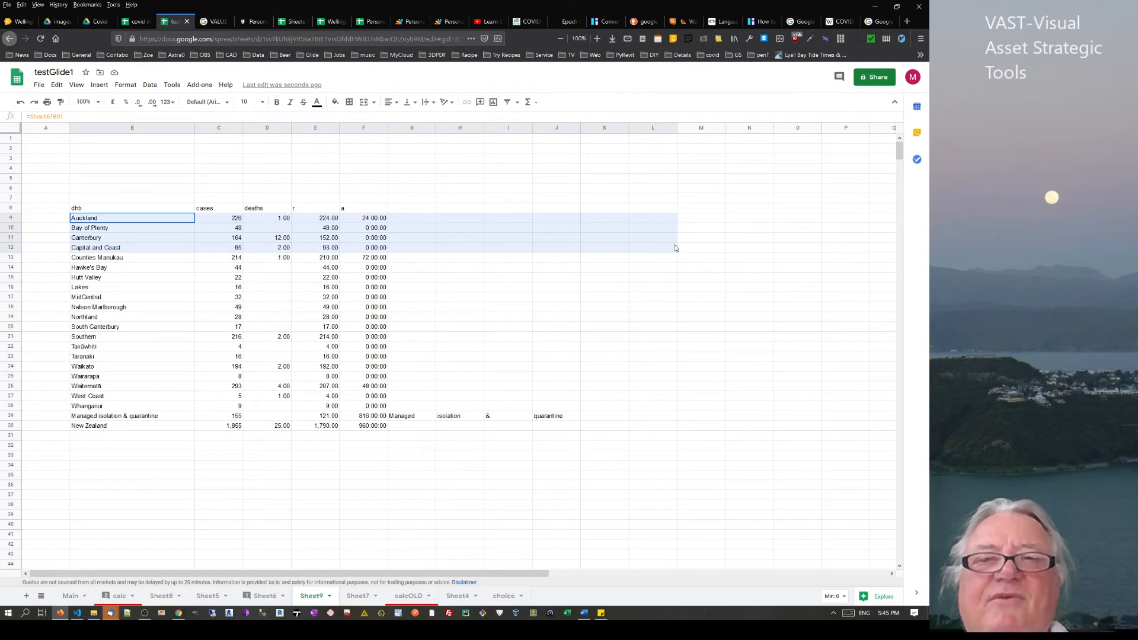
drag(676, 248, 593, 243)
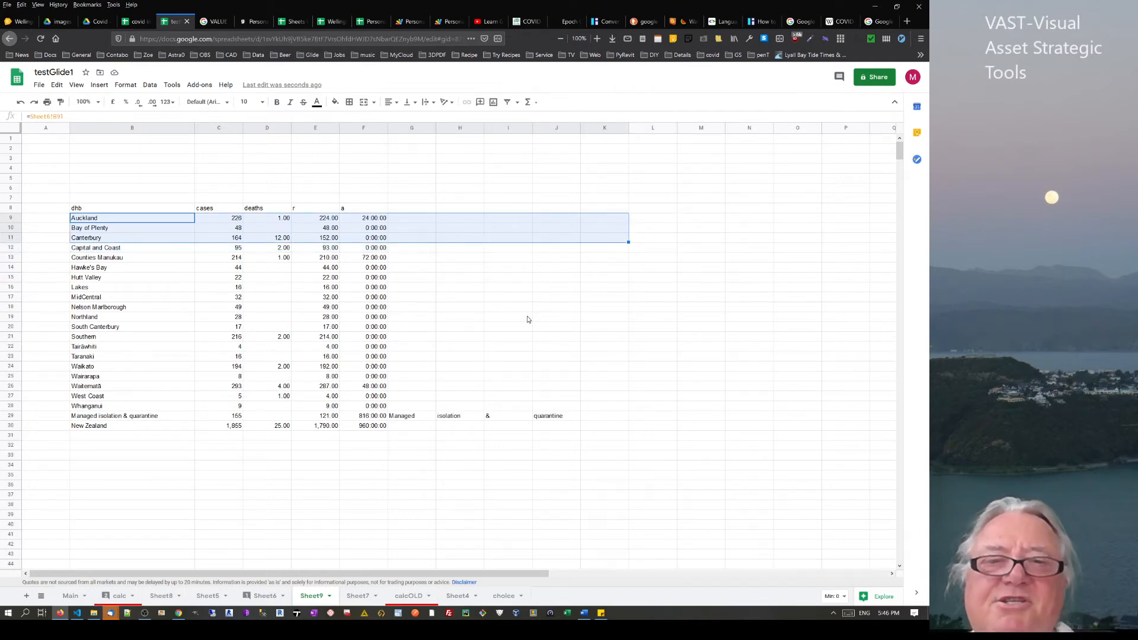
Copy the split formula, clear the results area, and paste it back into G29
click(412, 417)
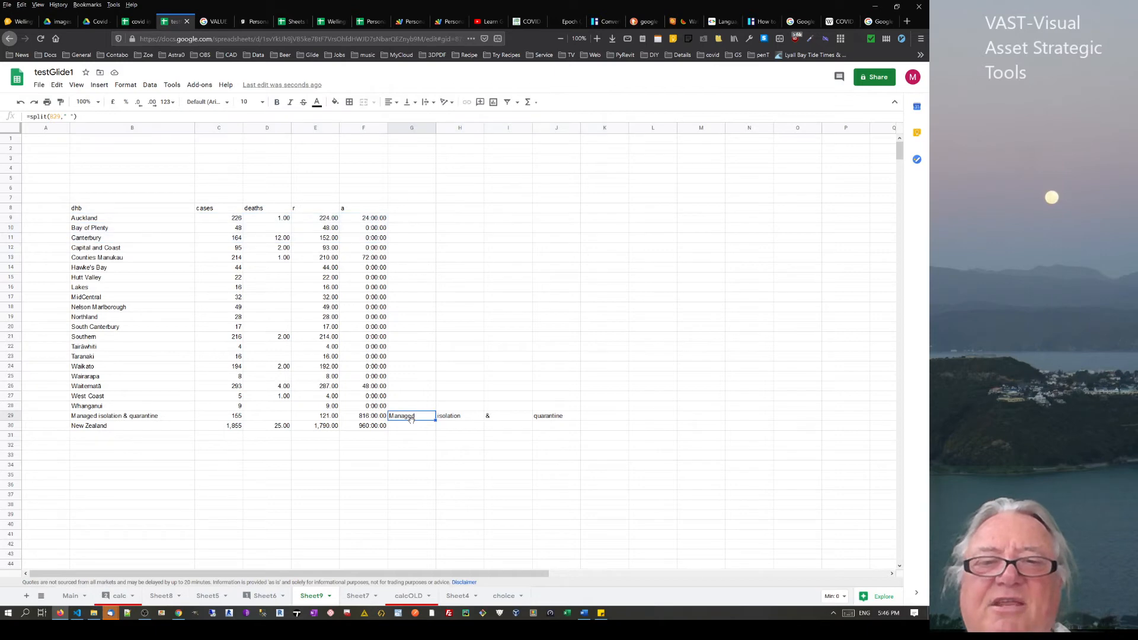
click(415, 219)
click(412, 417)
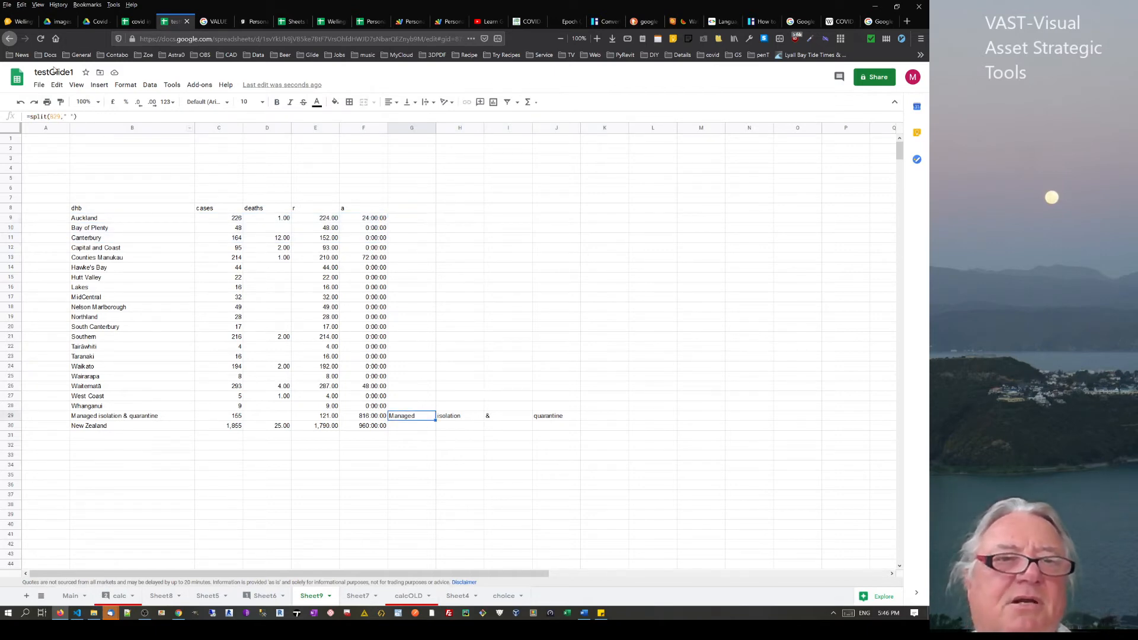
drag(88, 117, 1, 111)
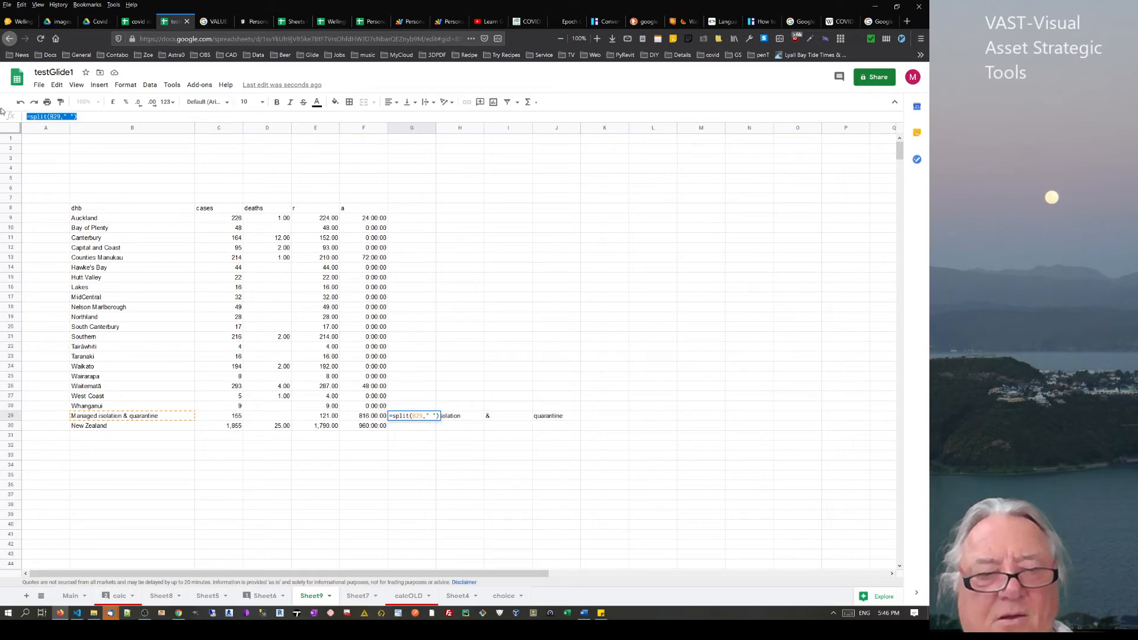
drag(399, 220, 625, 467)
key(Delete)
click(360, 418)
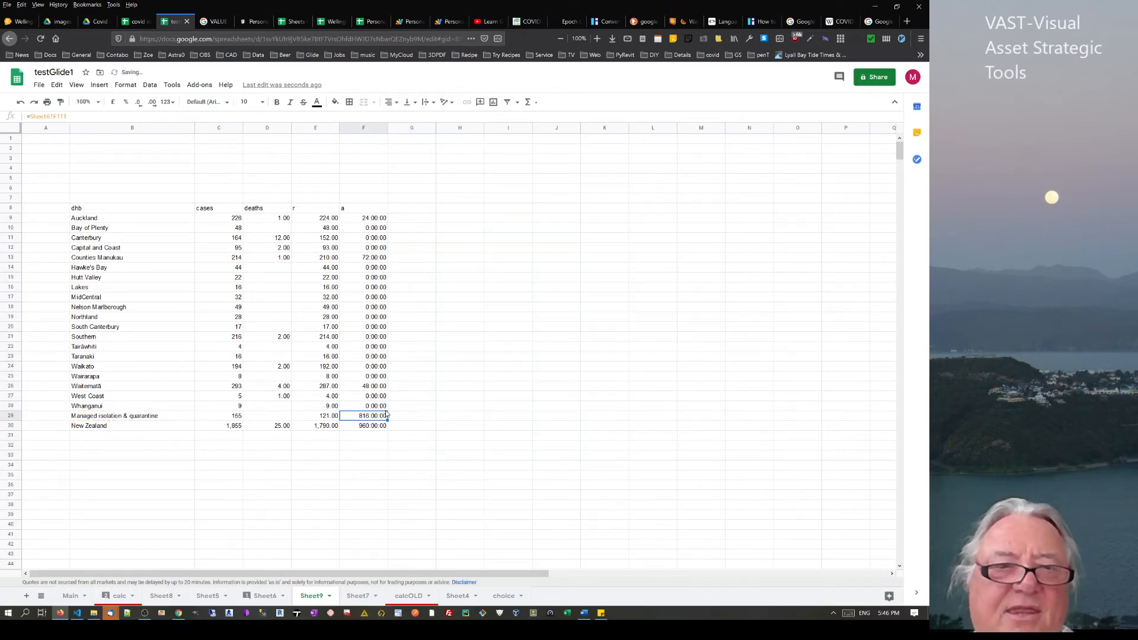
click(400, 420)
key(ctrl+v)
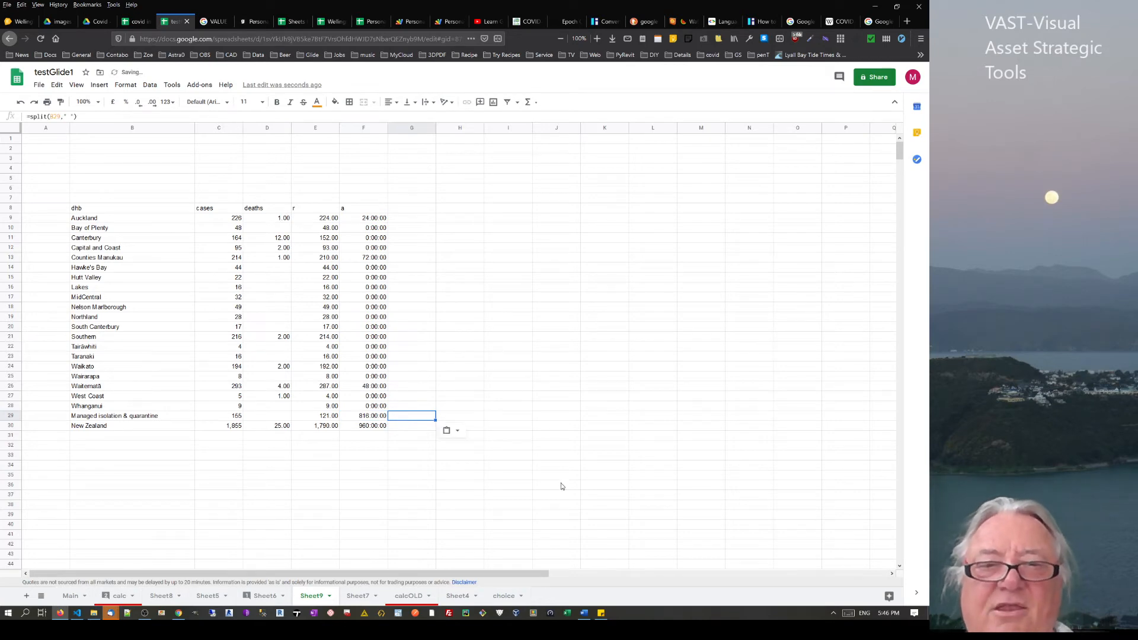
click(543, 478)
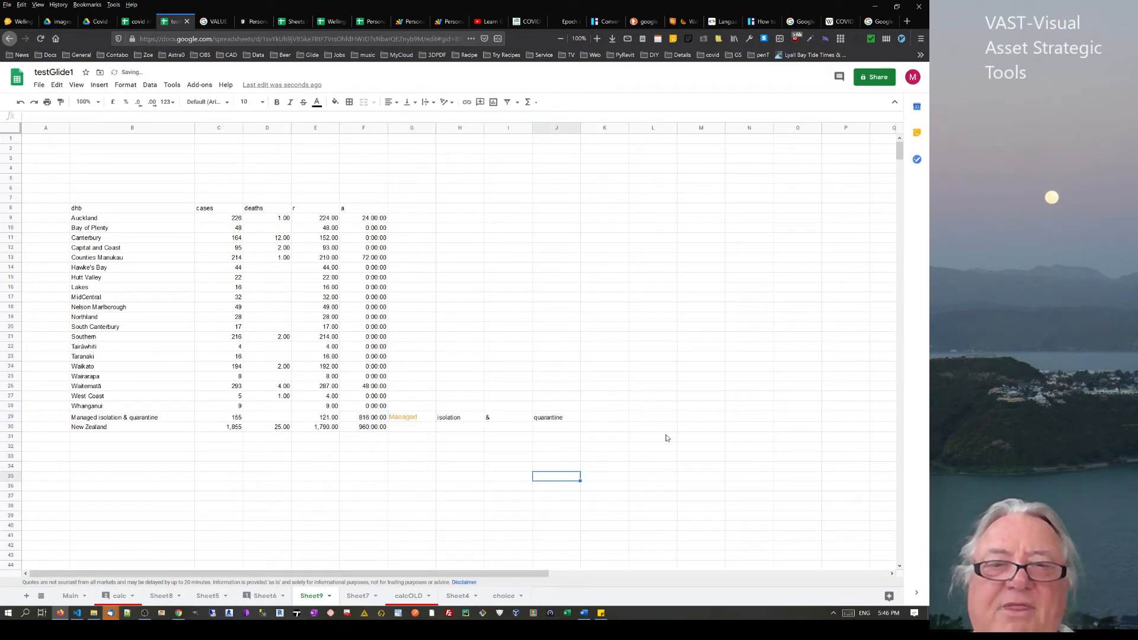
Enter =CONCATENATE(G29," ",H29) in K29 so it shows 'Managed isolation'
click(606, 417)
text(=)
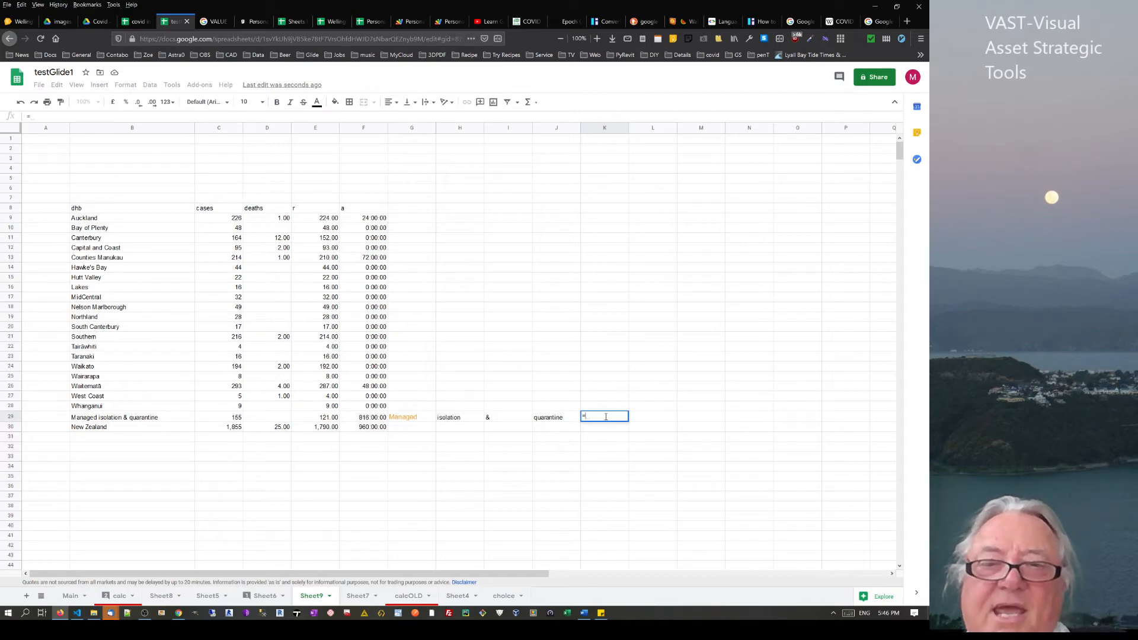
text(con)
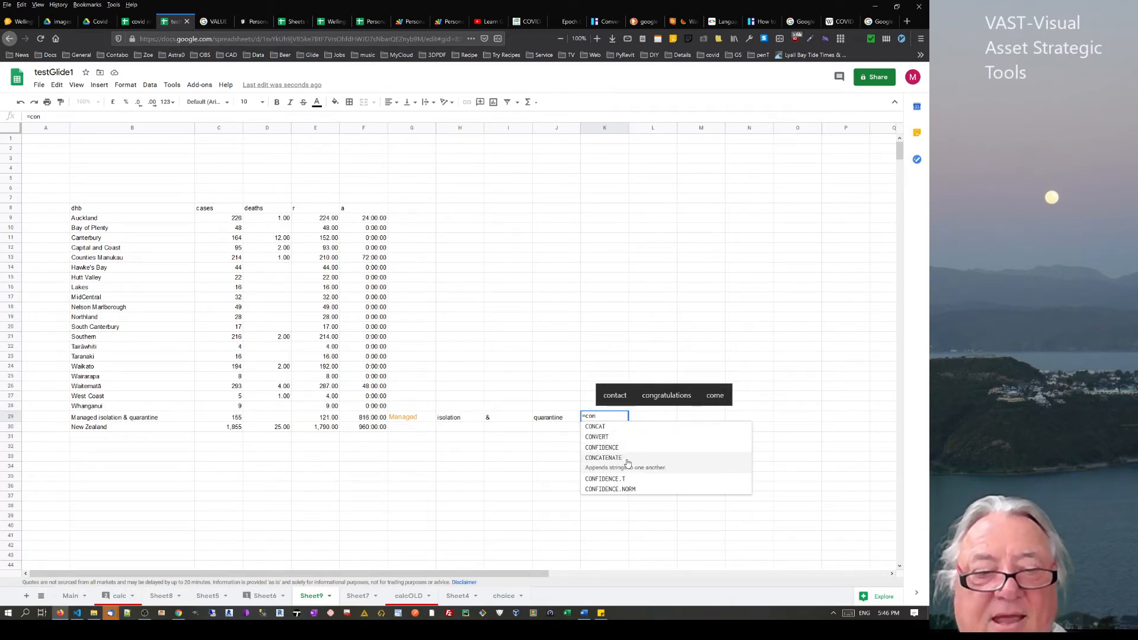
text(cat)
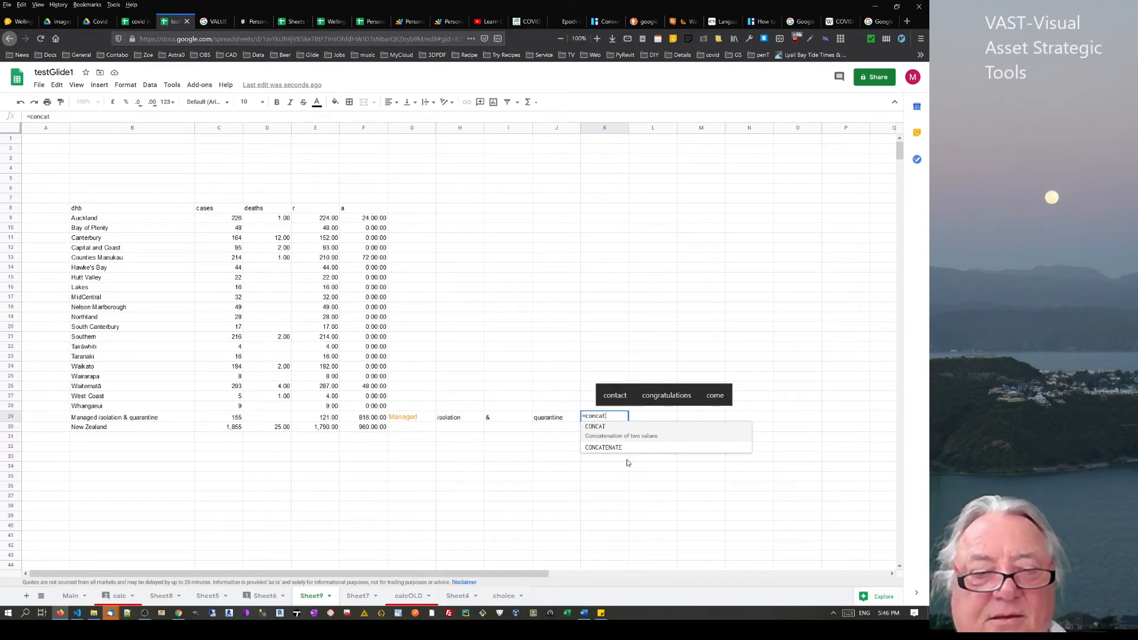
text(e)
key(Tab)
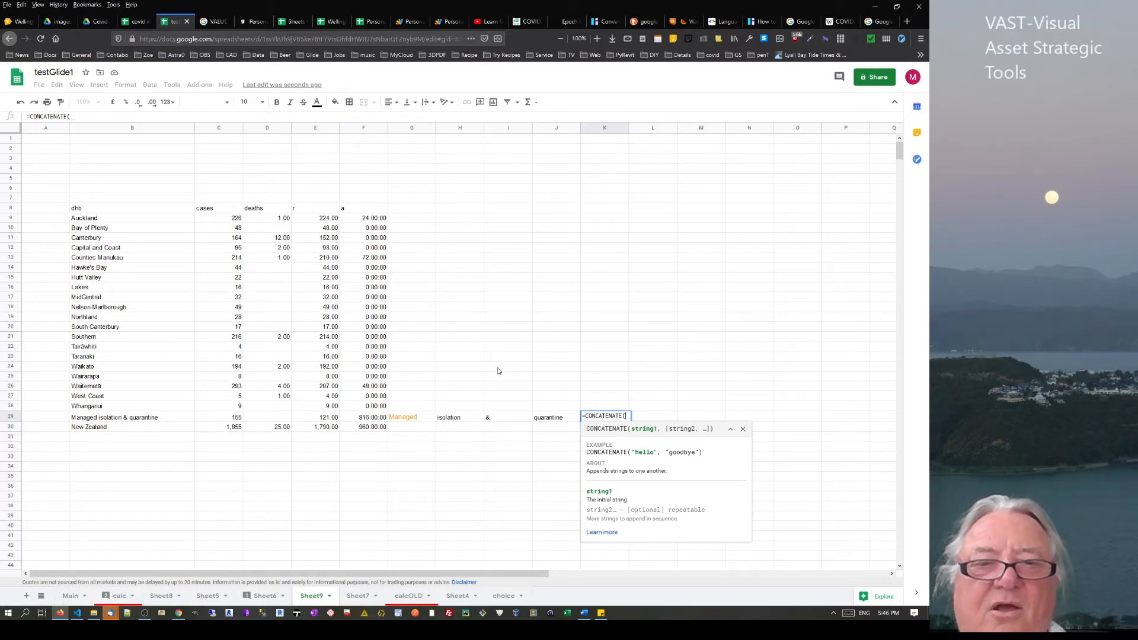
click(413, 417)
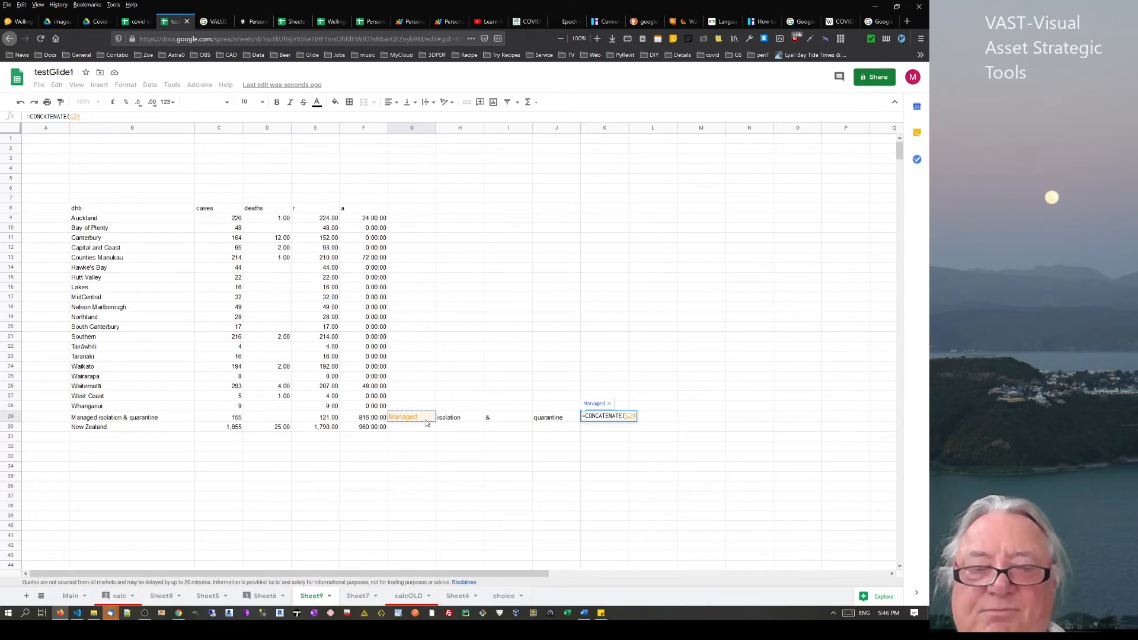
text(,)
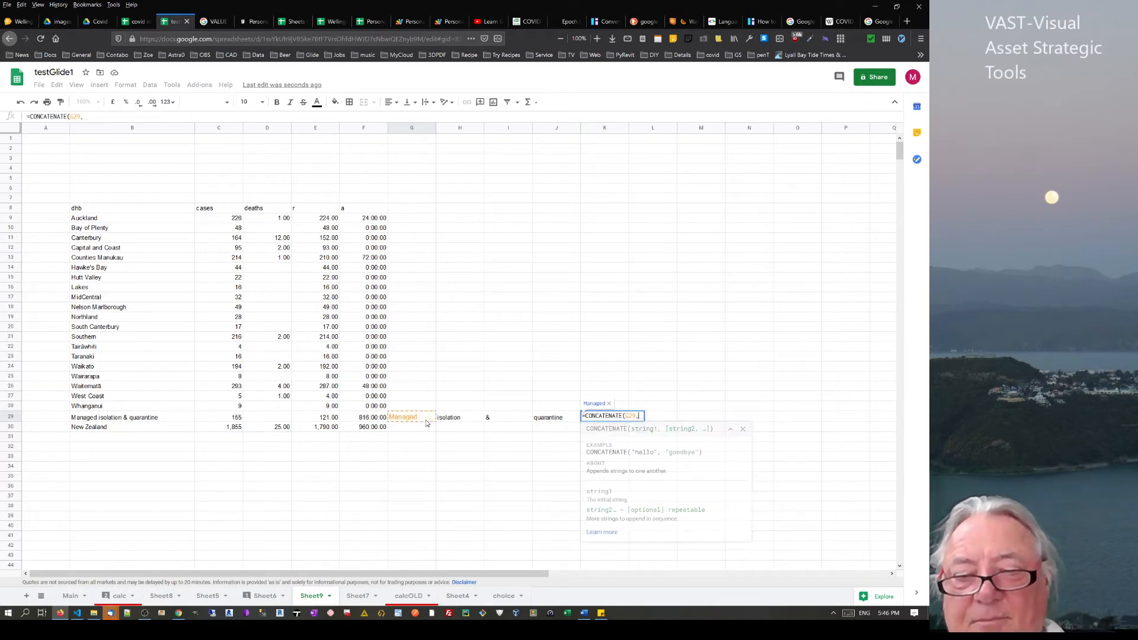
text(" ")
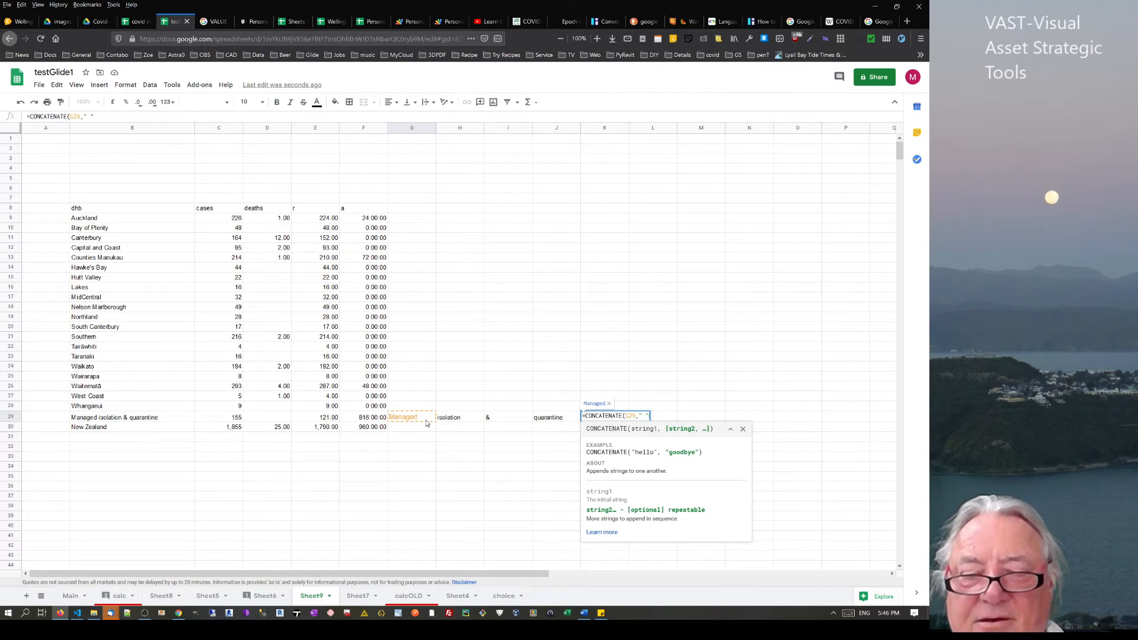
text(,)
click(460, 419)
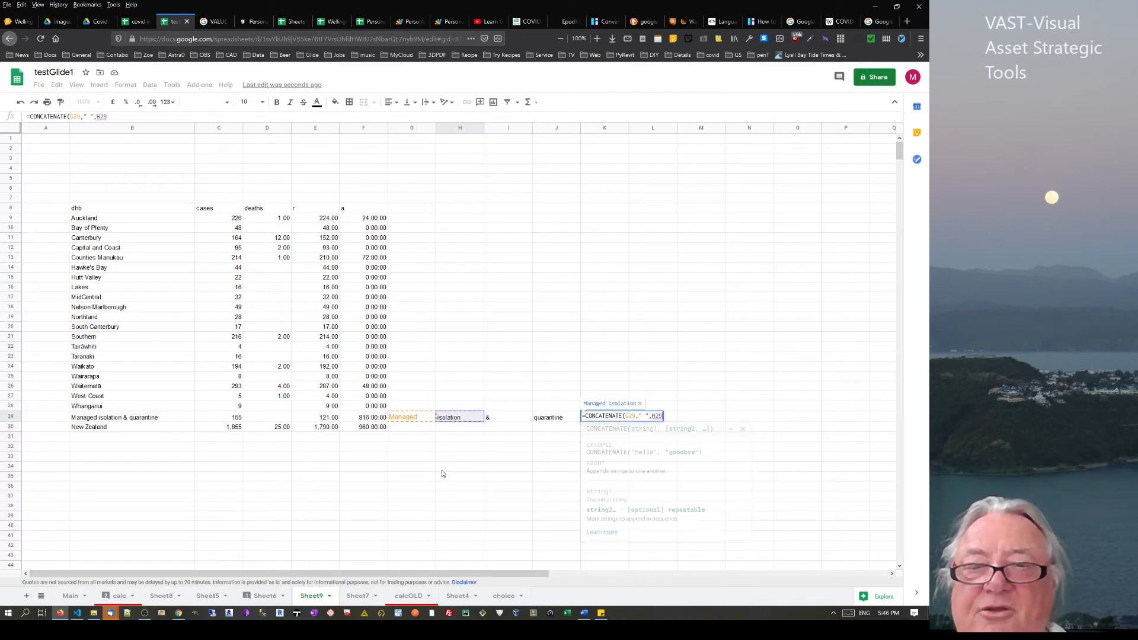
key(Return)
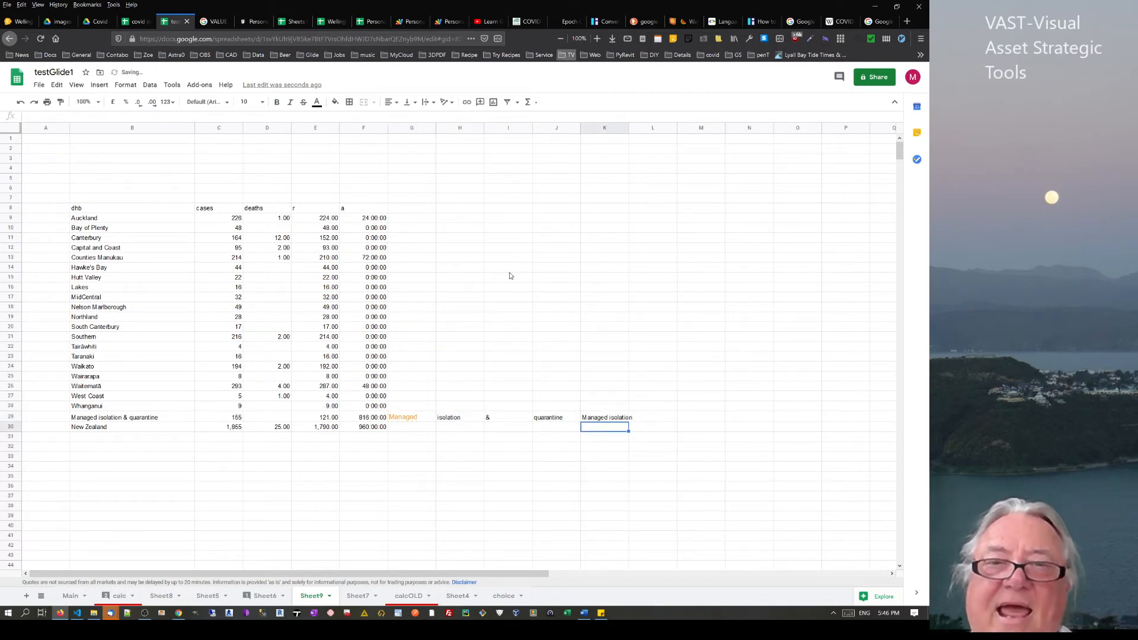
click(605, 219)
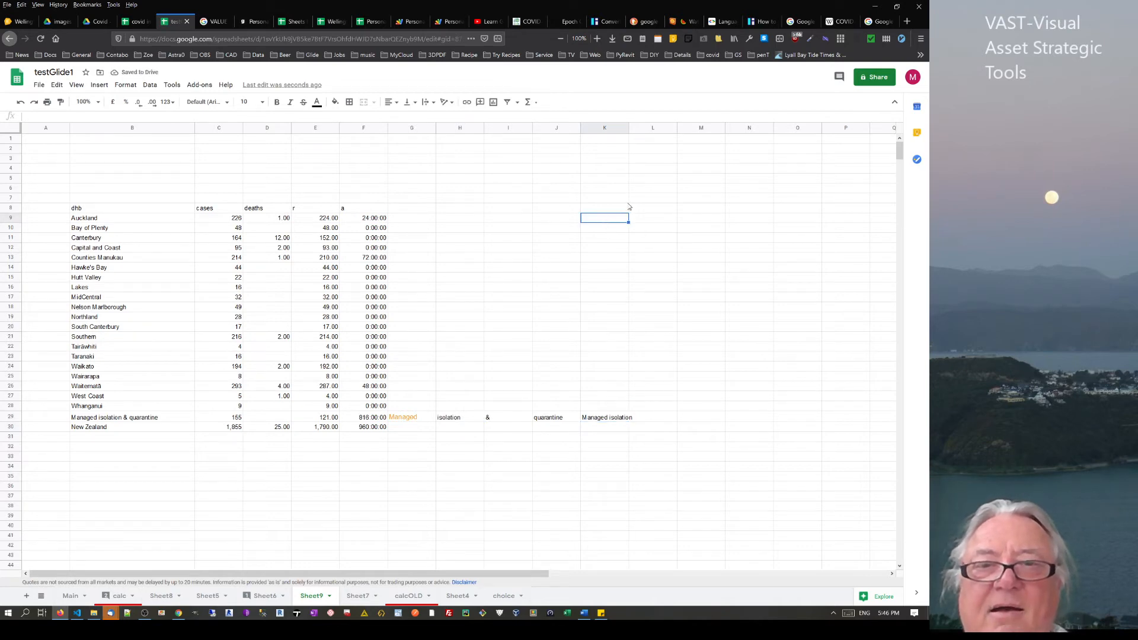
Enter =B9 in L9 and fill it down column L to row 30
click(665, 222)
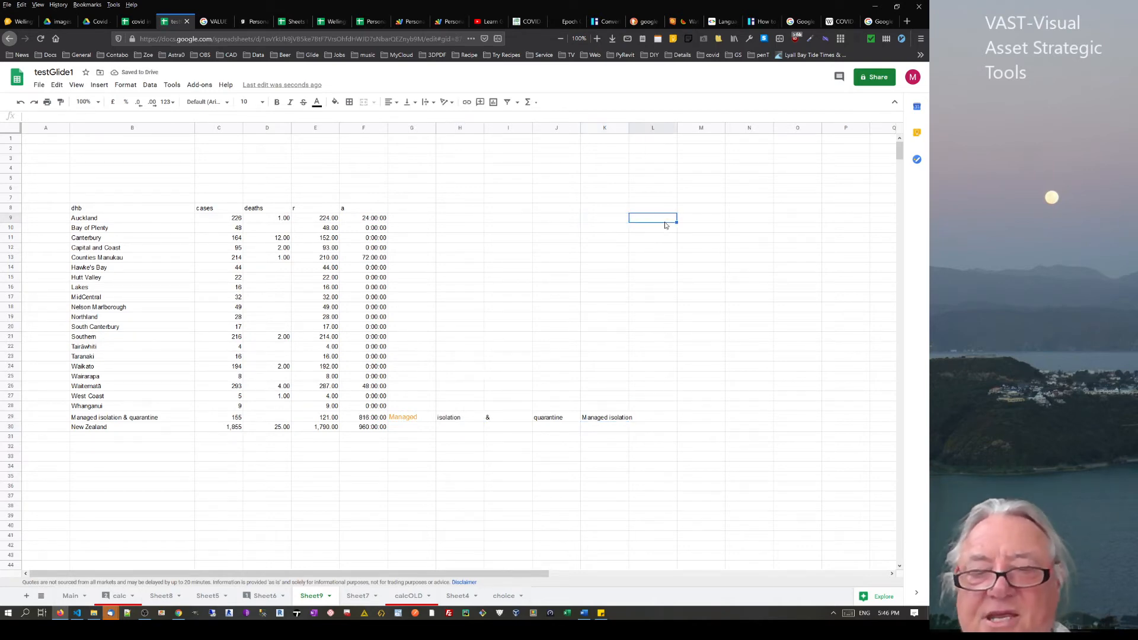
text(=)
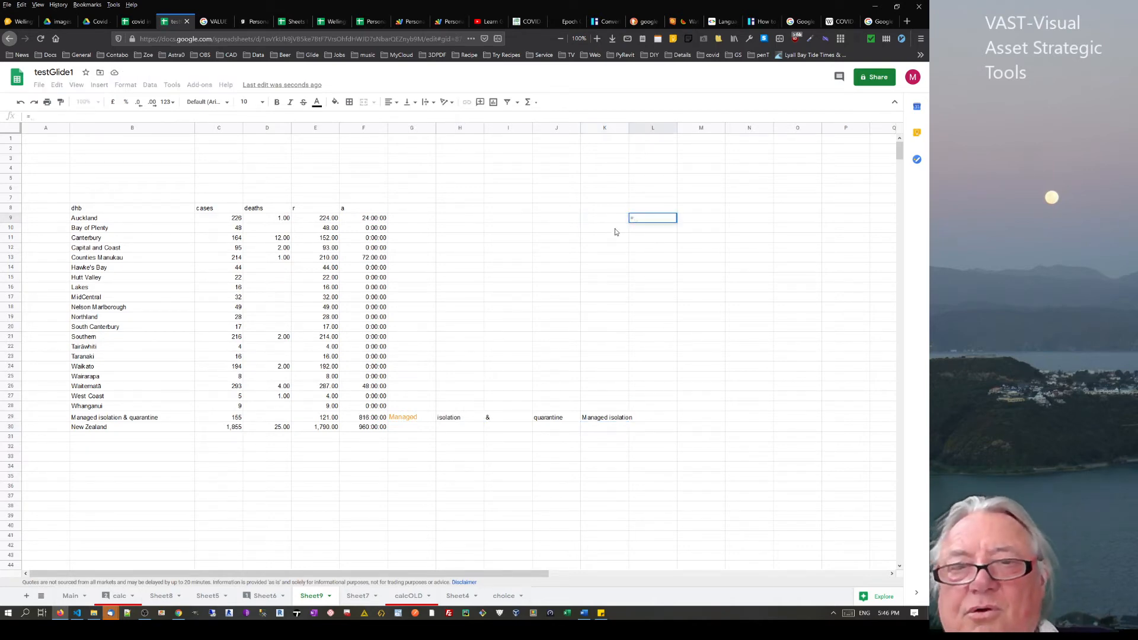
click(109, 221)
key(Return)
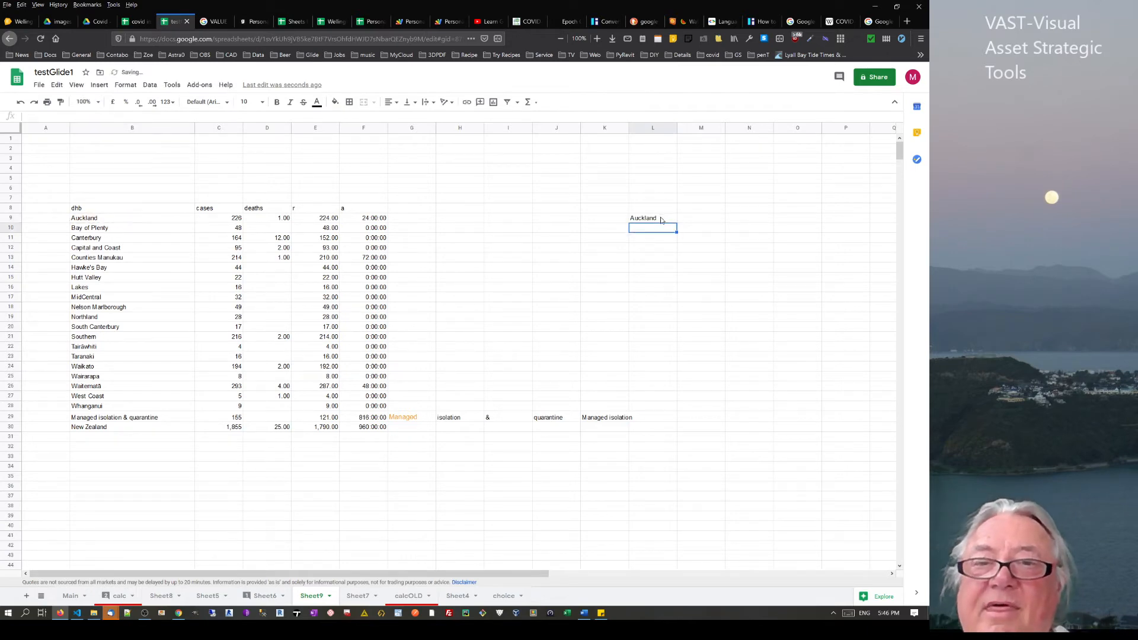
click(662, 220)
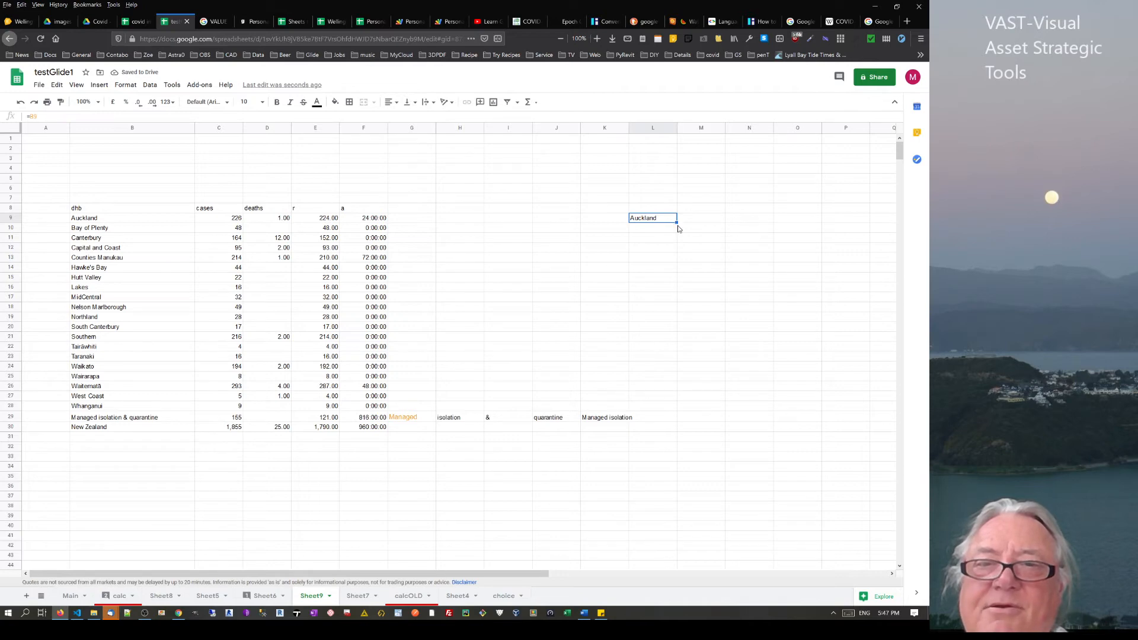
drag(677, 222, 674, 431)
Set L29 to =K29 so it reads 'Managed isolation', and widen column L
click(650, 421)
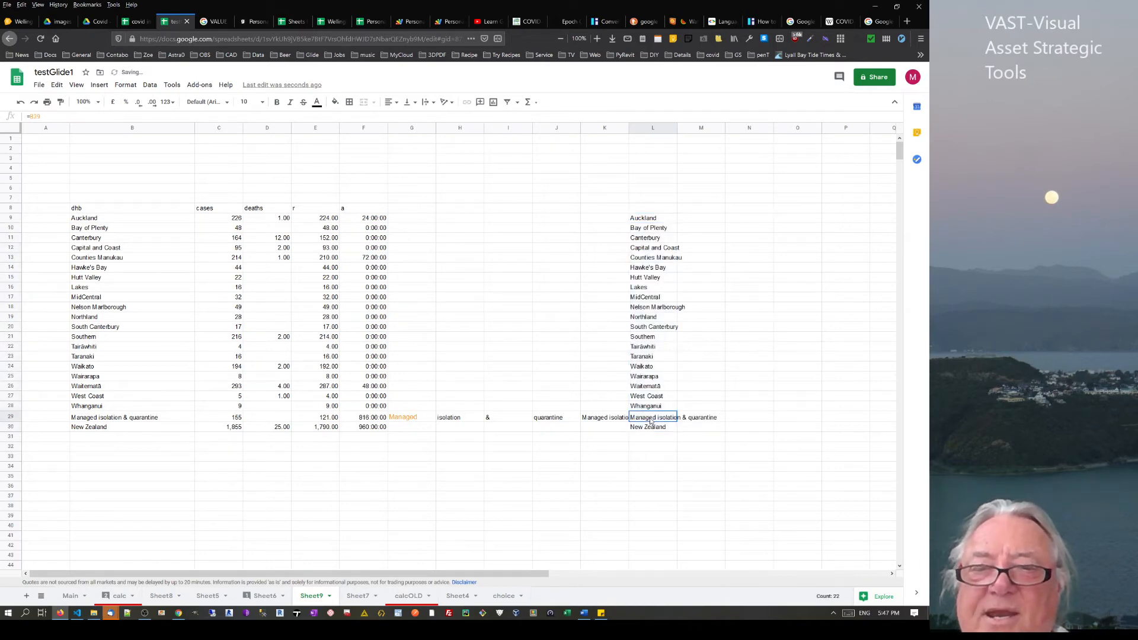
text(=)
click(608, 419)
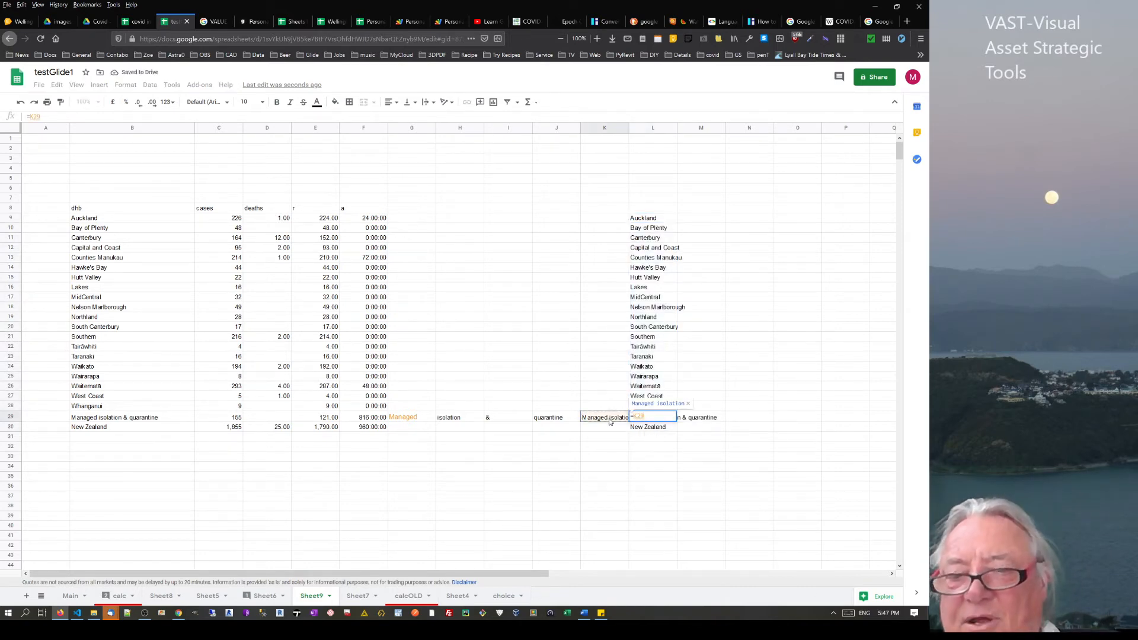
key(Return)
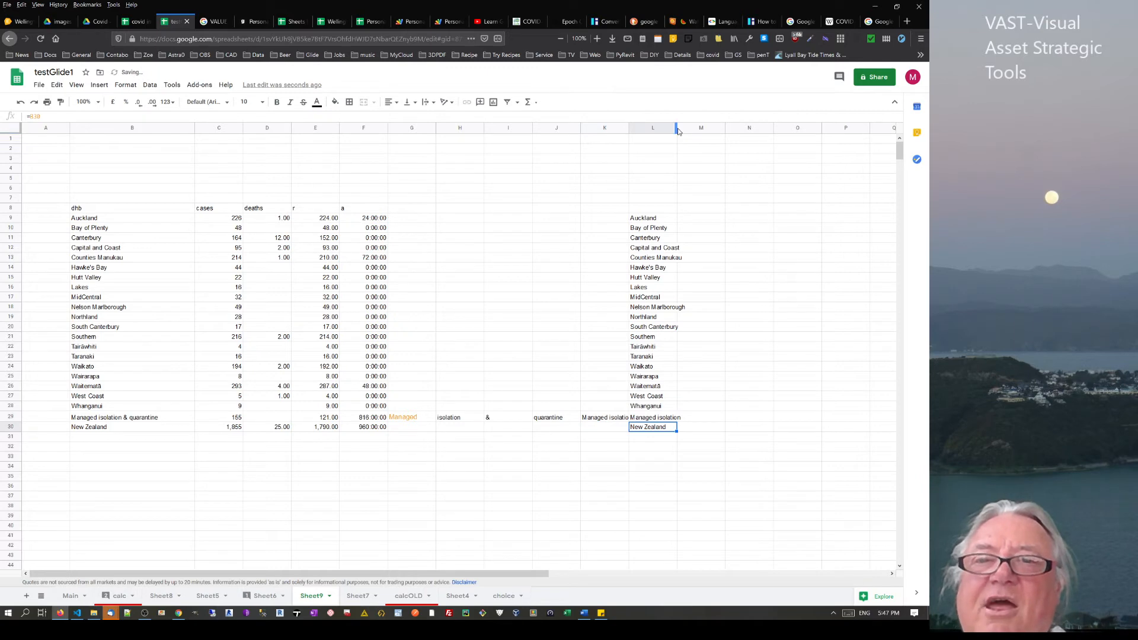
drag(677, 132, 694, 132)
click(711, 222)
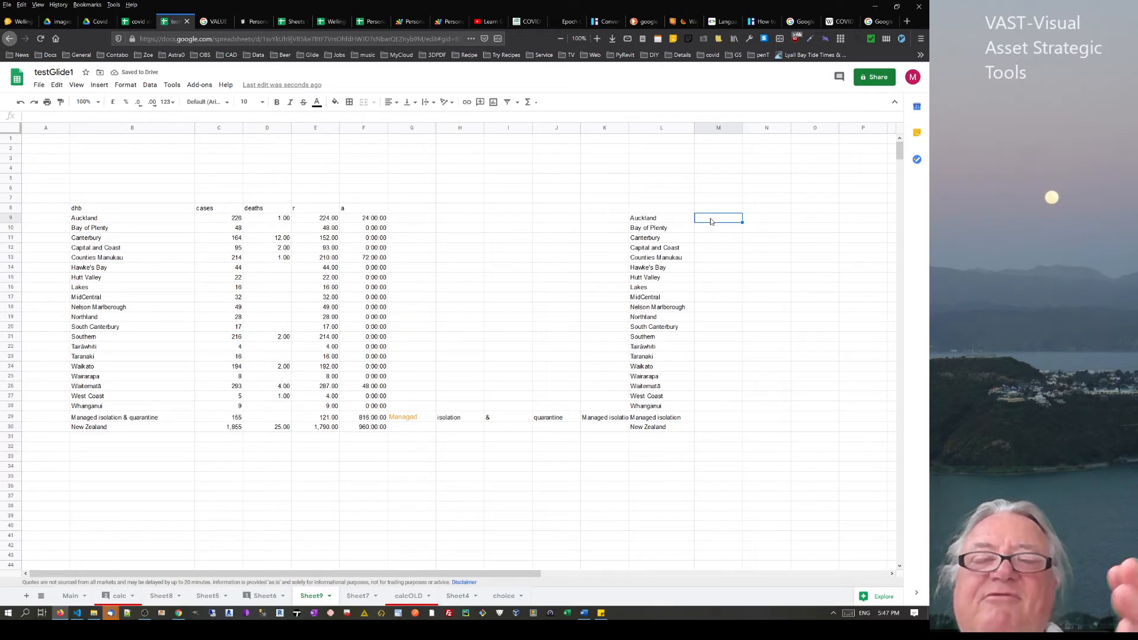
click(255, 21)
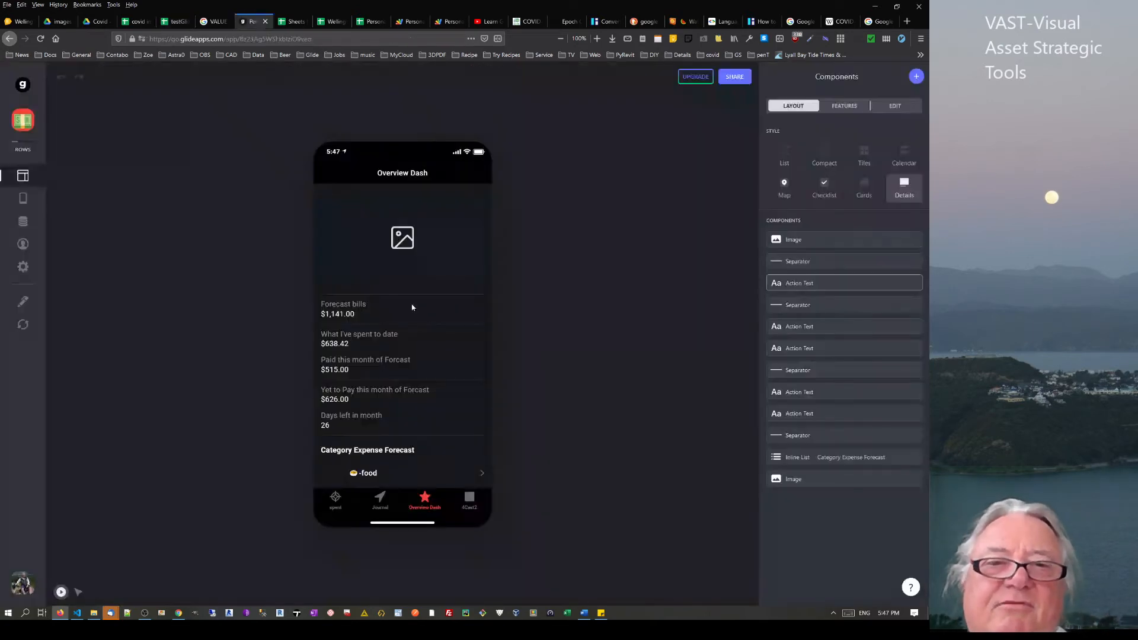
View the spent list in the Glide preview, then return to the testGlide1 sheet
click(333, 501)
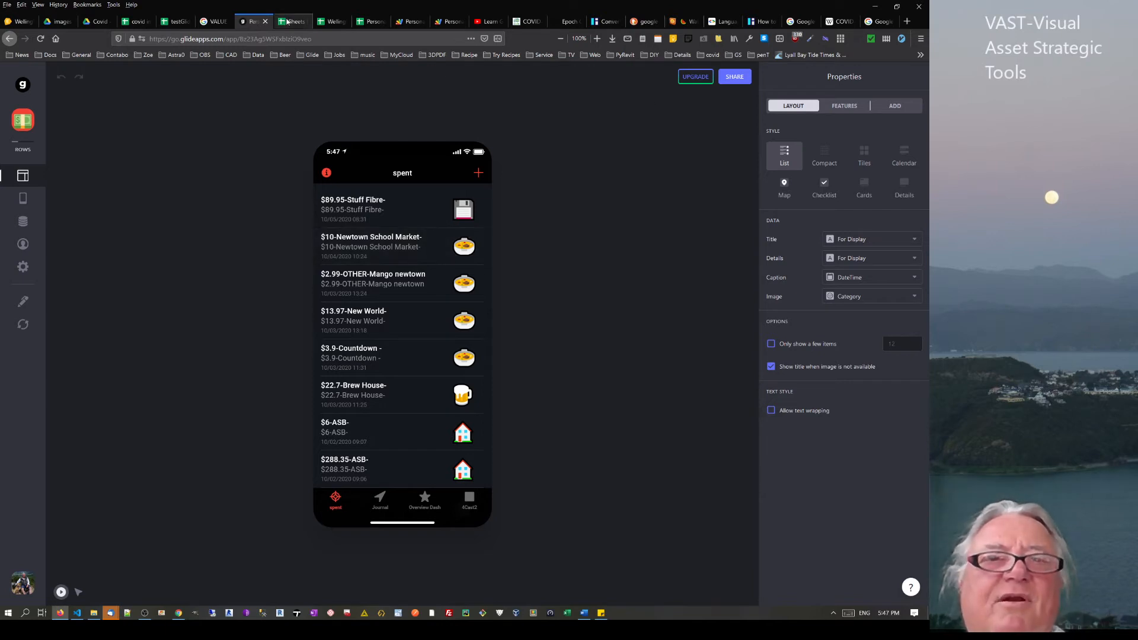
click(173, 22)
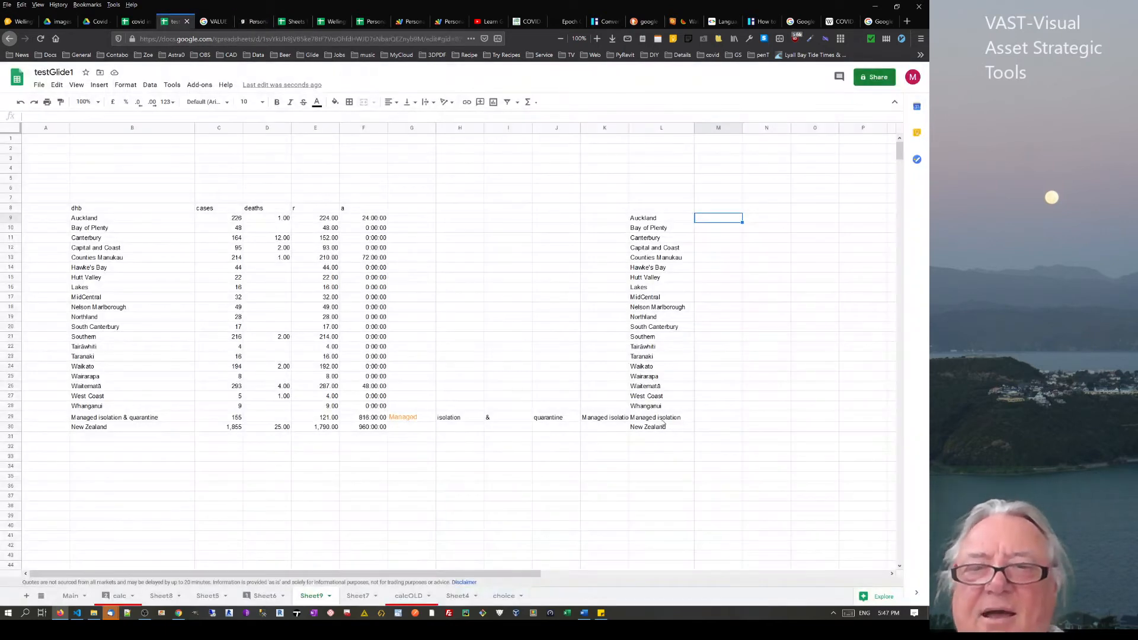
Check L29's formula, then abandon a first M9 formula attempt, leaving the text 'concate'
click(648, 417)
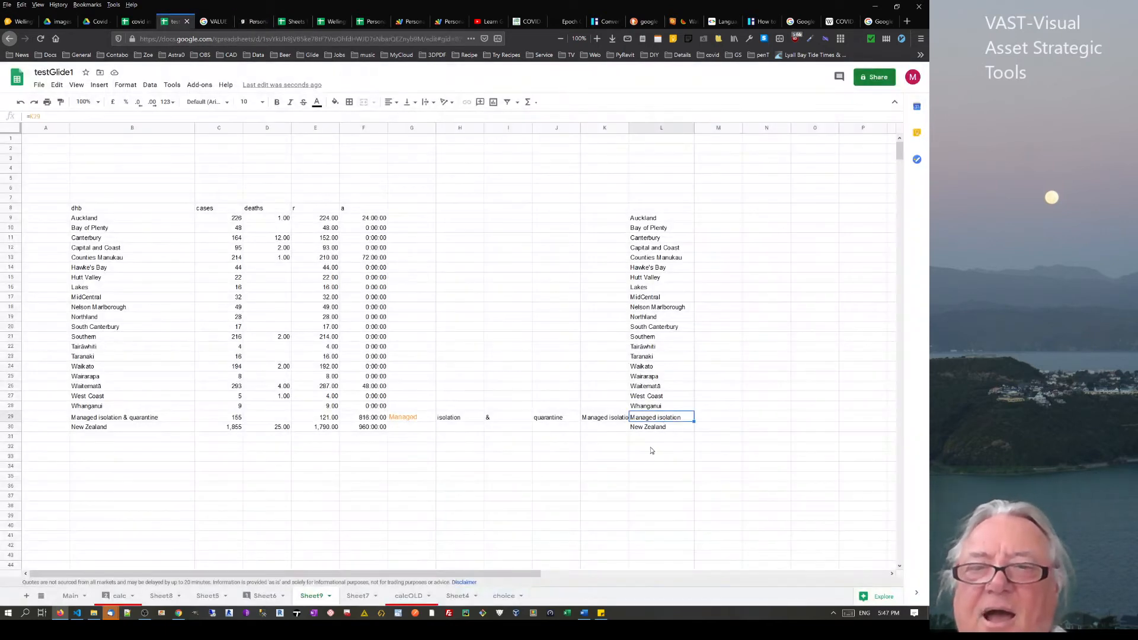
click(713, 222)
text(=)
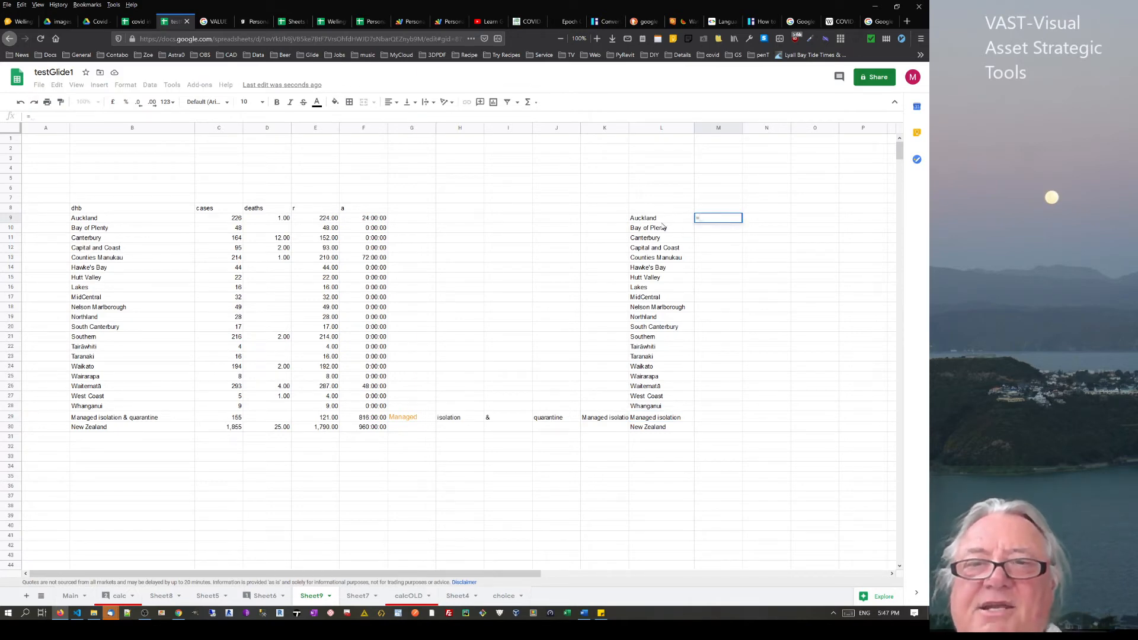
click(654, 222)
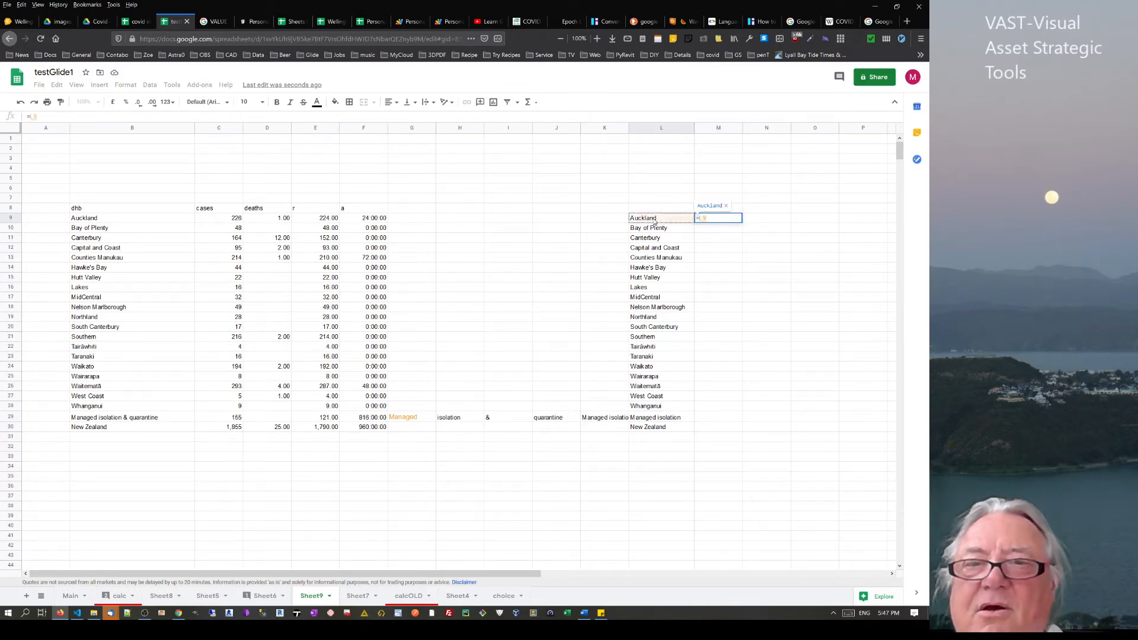
key(Escape)
text(co)
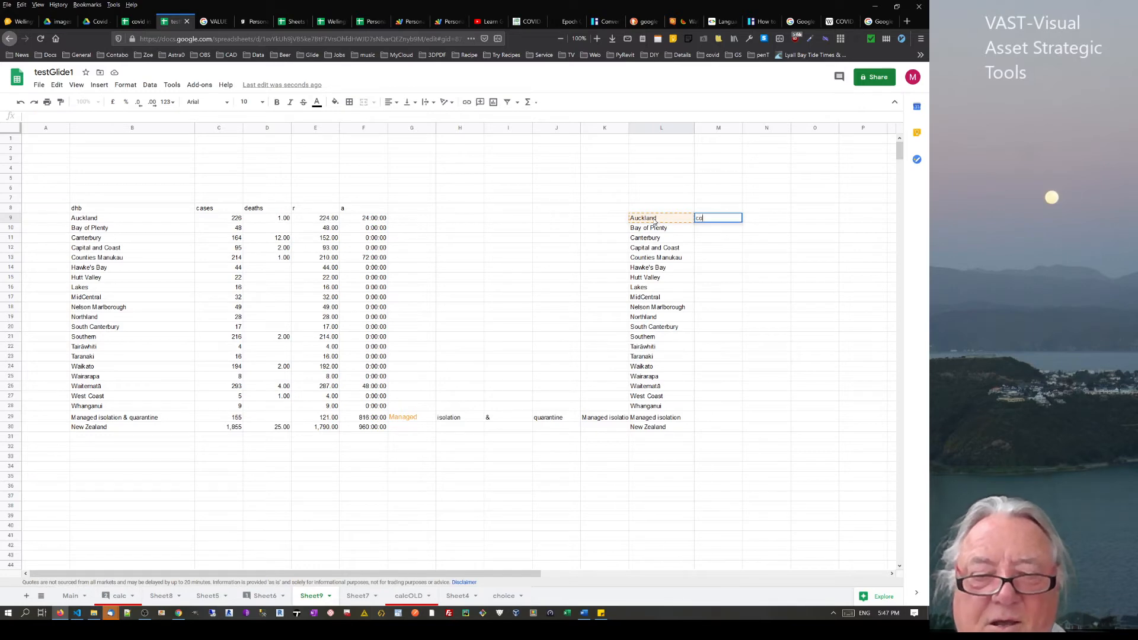
text(ncat)
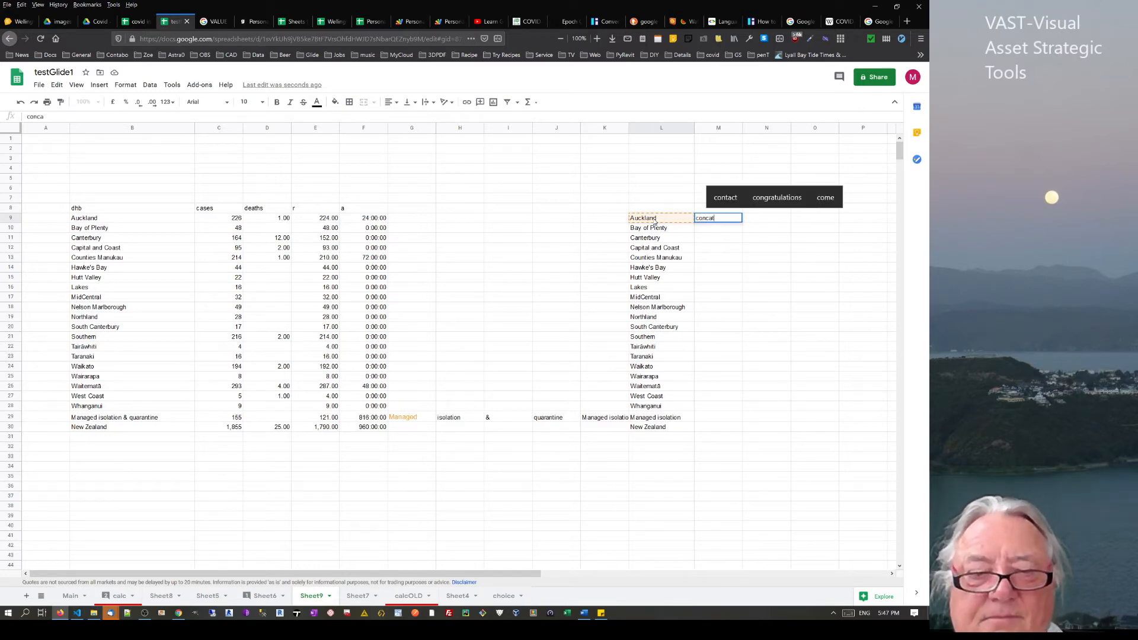
text(e)
key(Return)
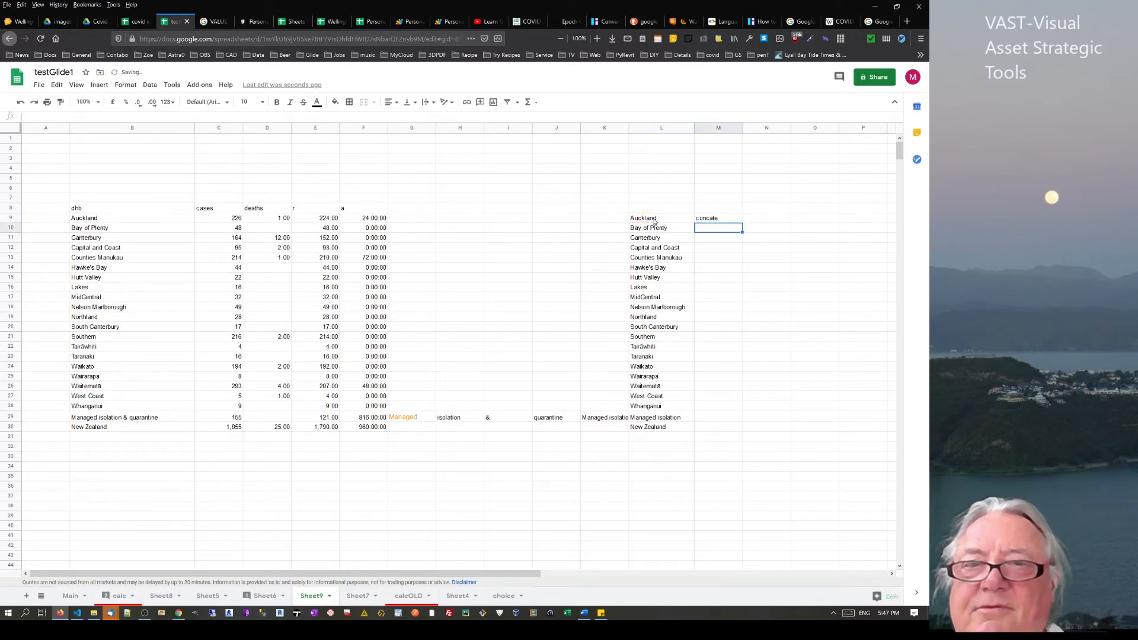
Start a CONCATENATE in M9 using L9 and Auckland's case count C9, dropping a stray M9 reference
click(715, 219)
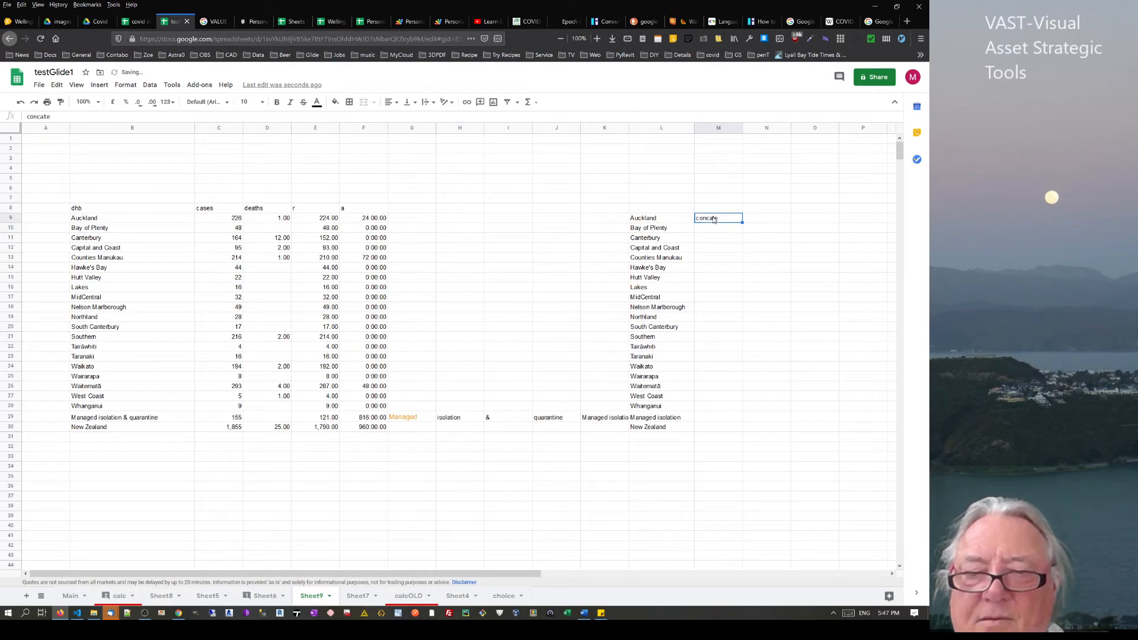
text(=con)
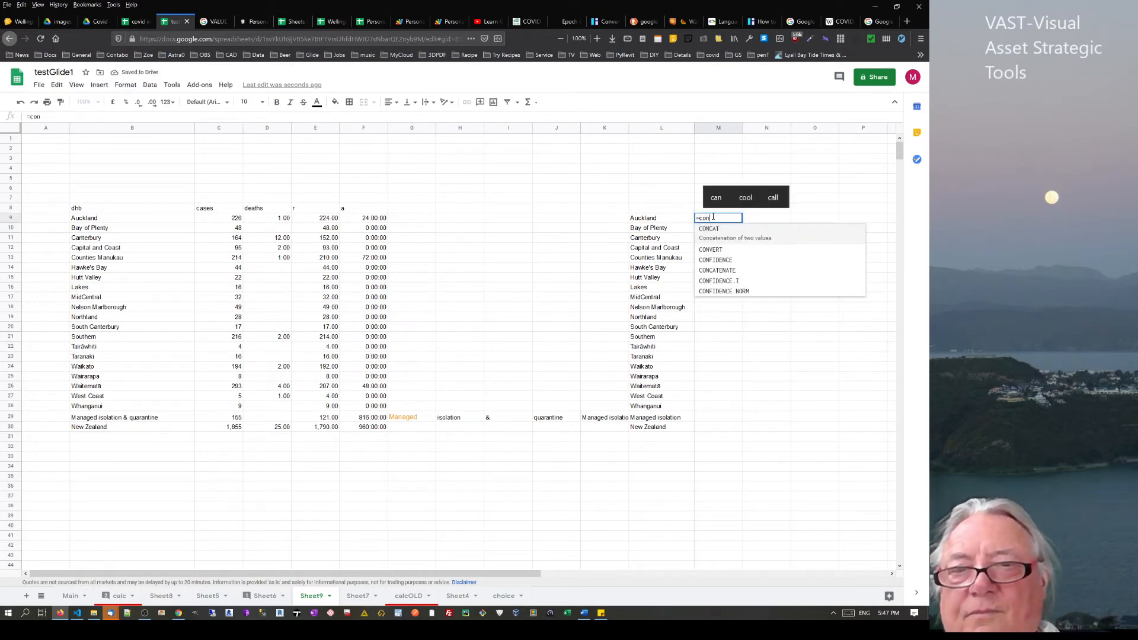
key(Down)
key(Down)
key(Down)
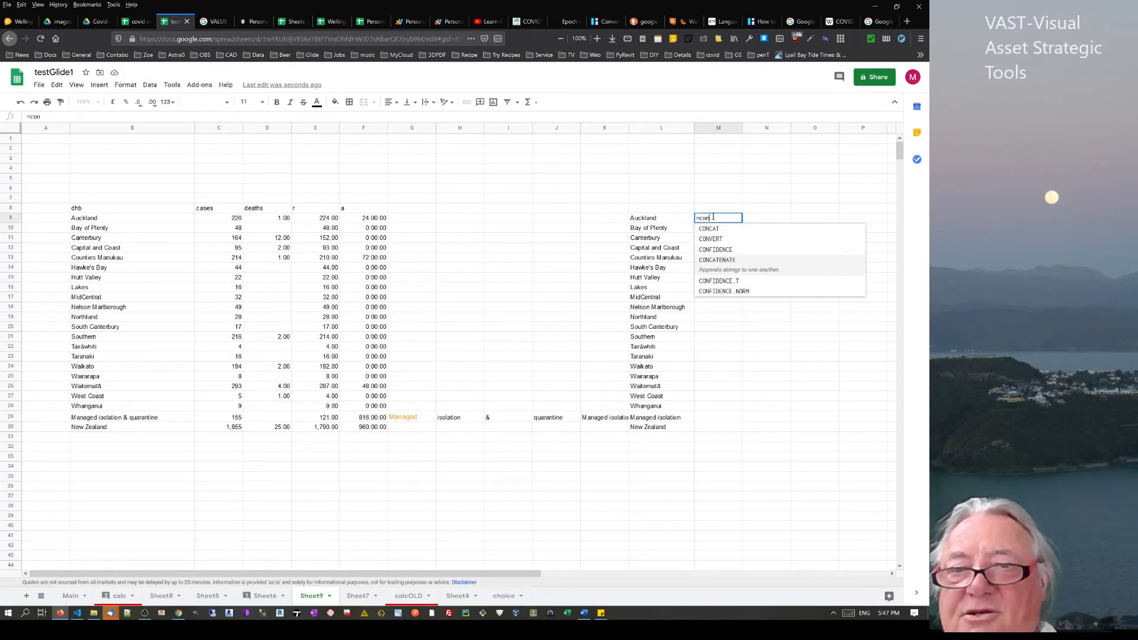
key(Tab)
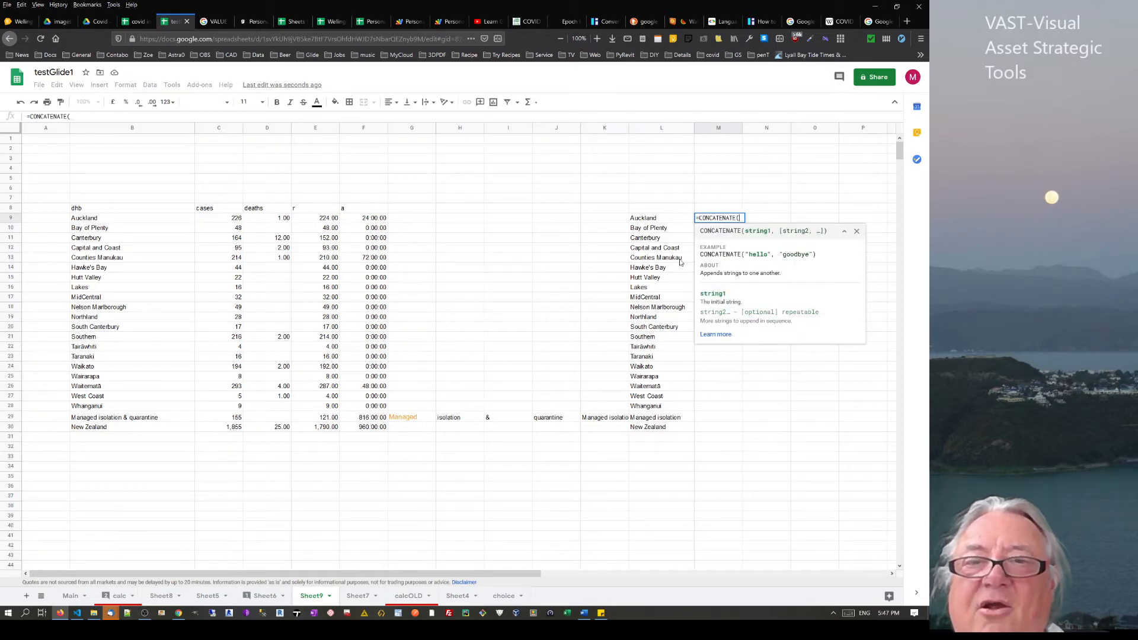
click(645, 219)
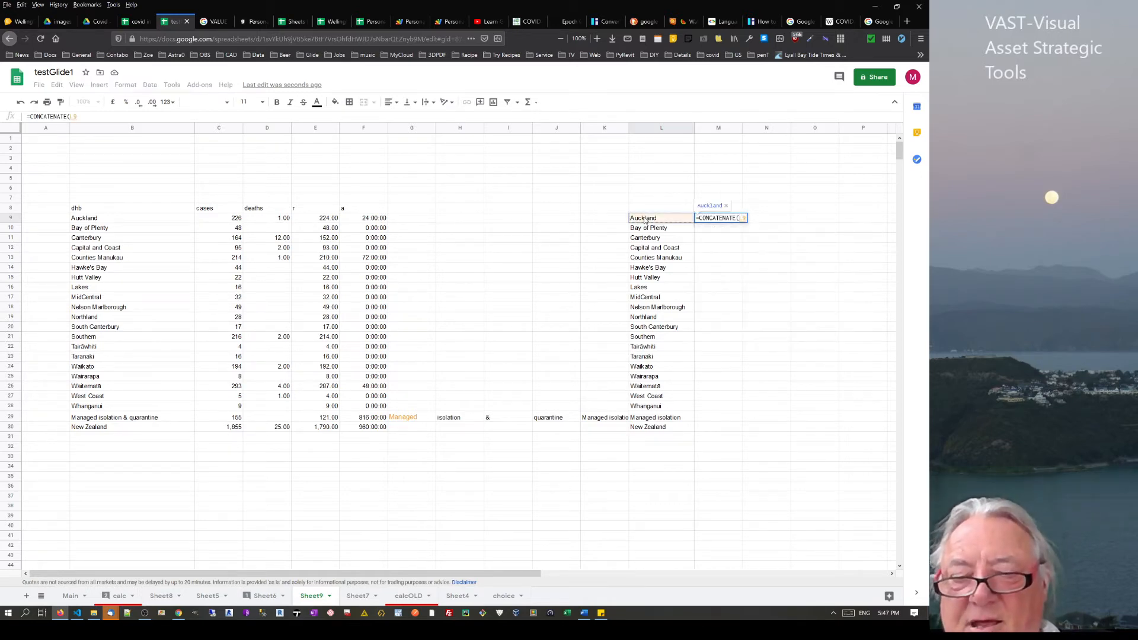
text(,)
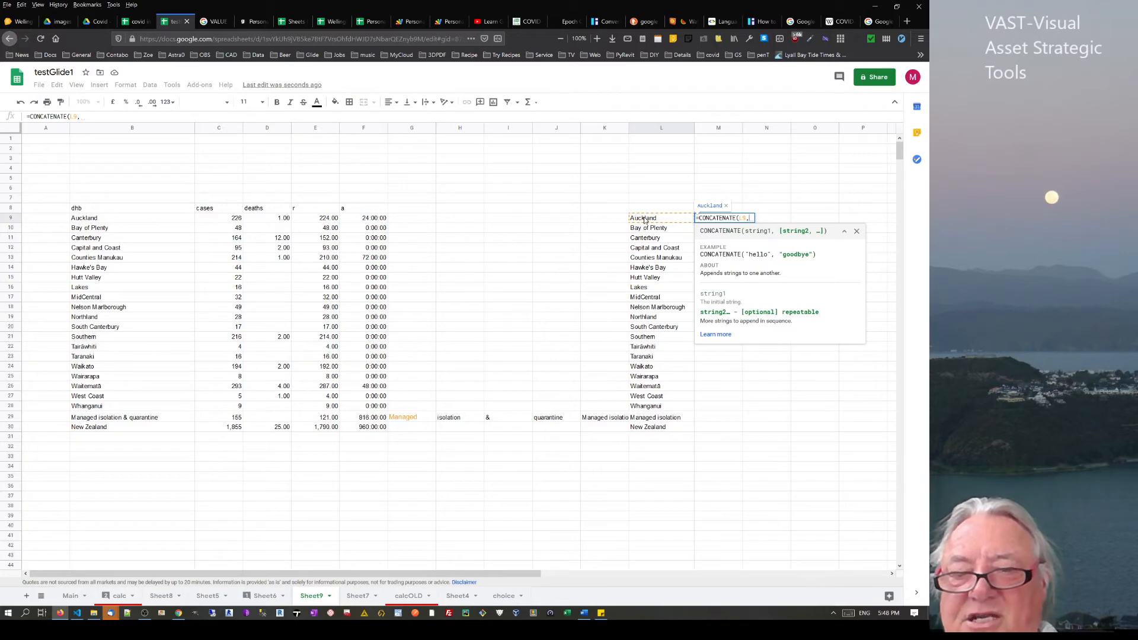
text(")
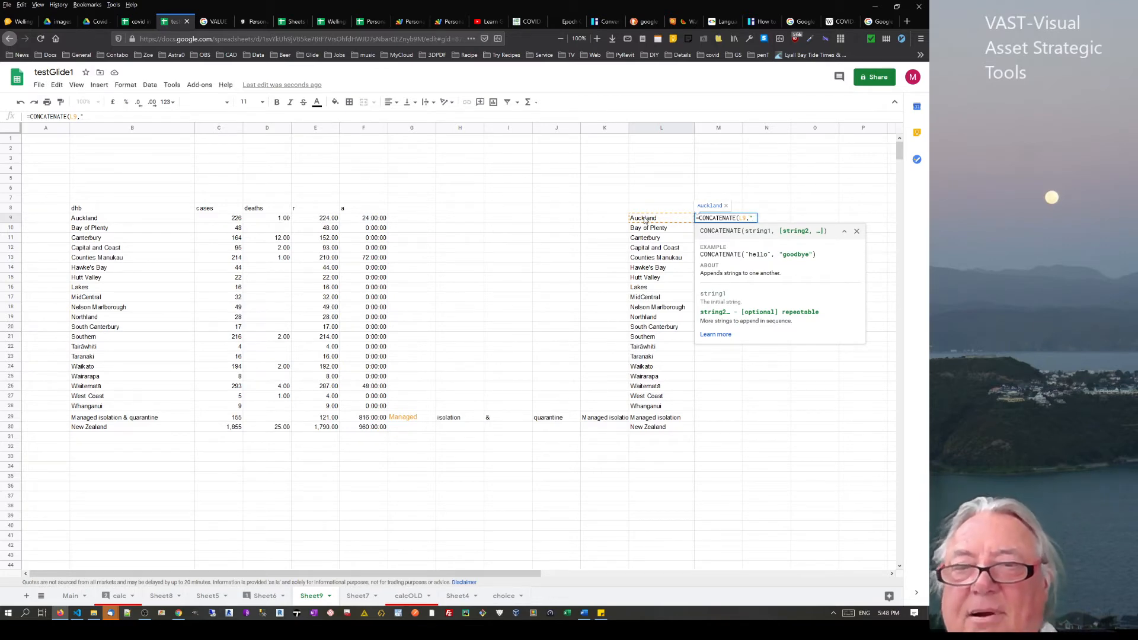
text( "-)
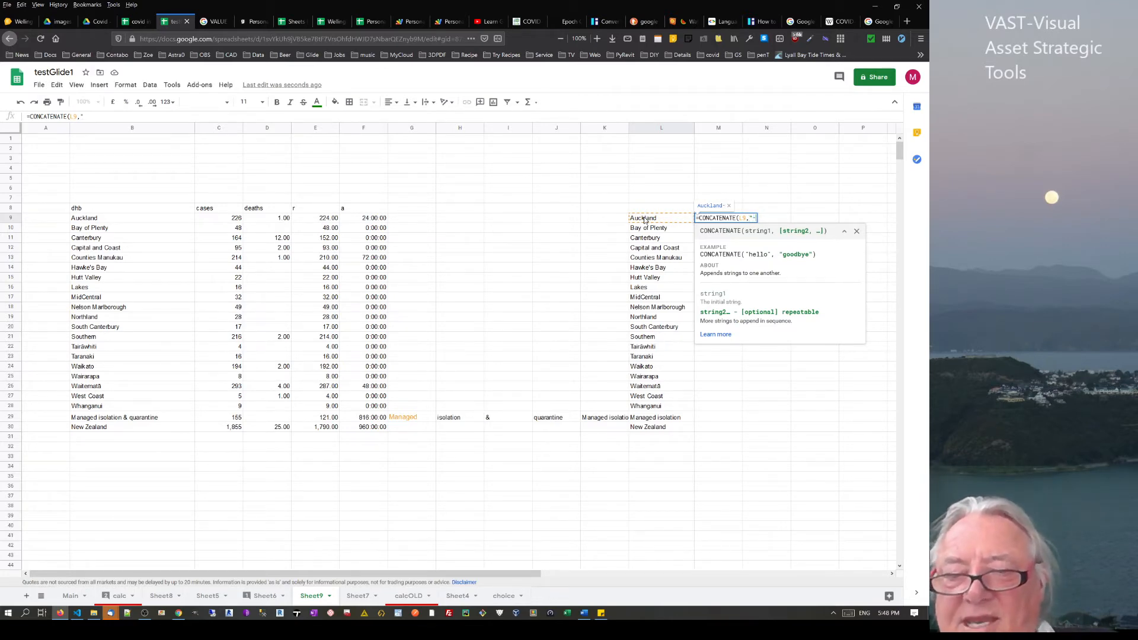
text(")
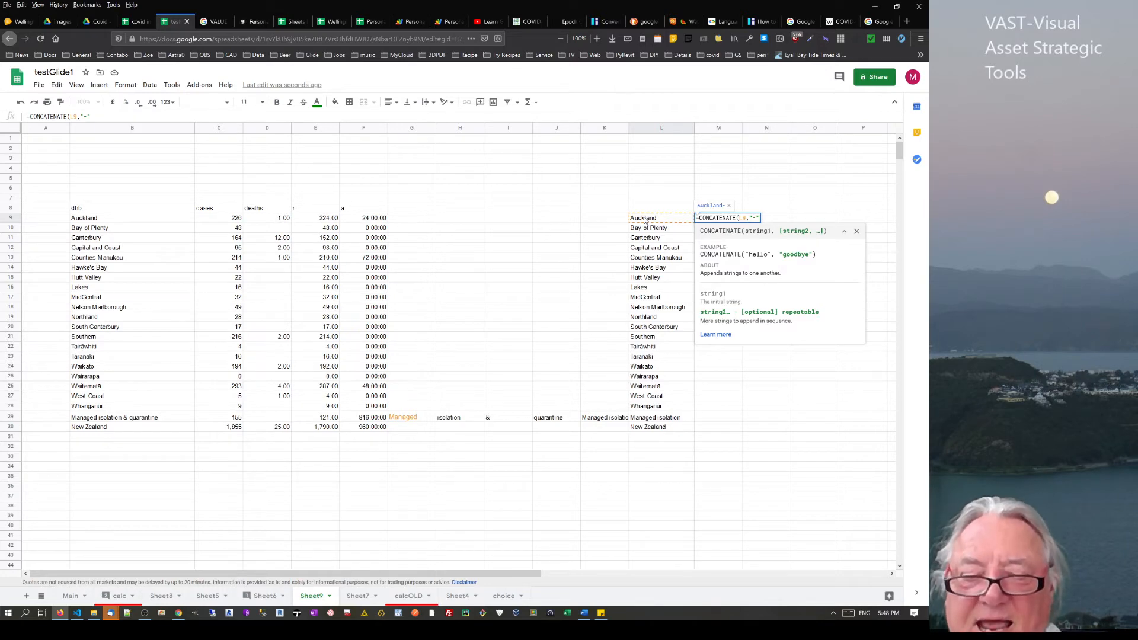
text(,)
click(219, 222)
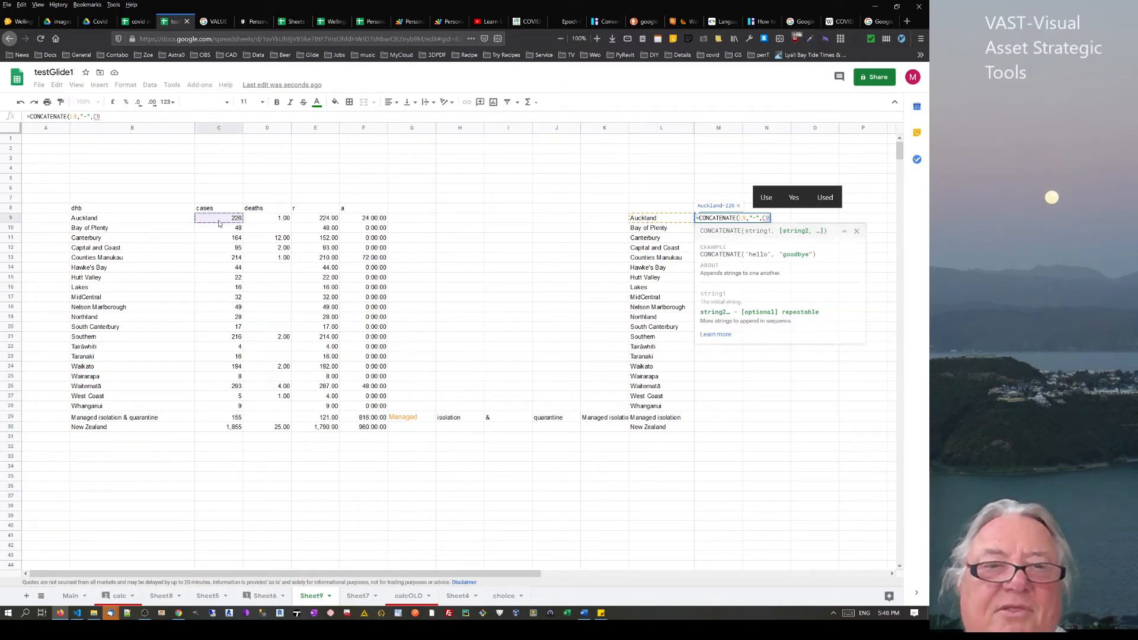
text(,)
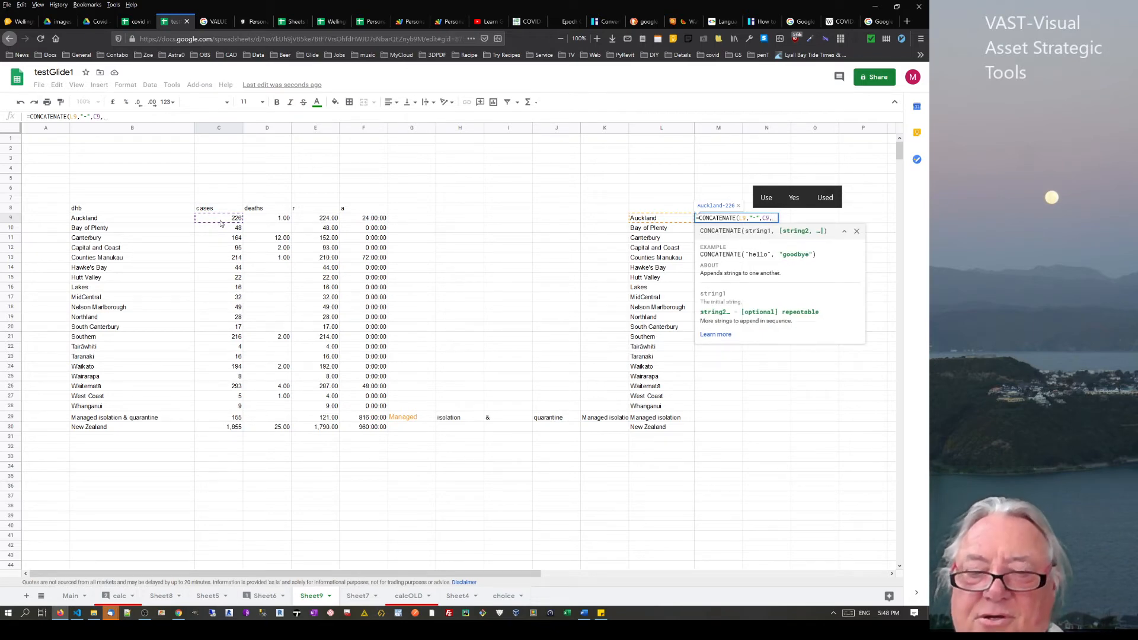
key(Left)
key(Left)
key(Left)
key(Left)
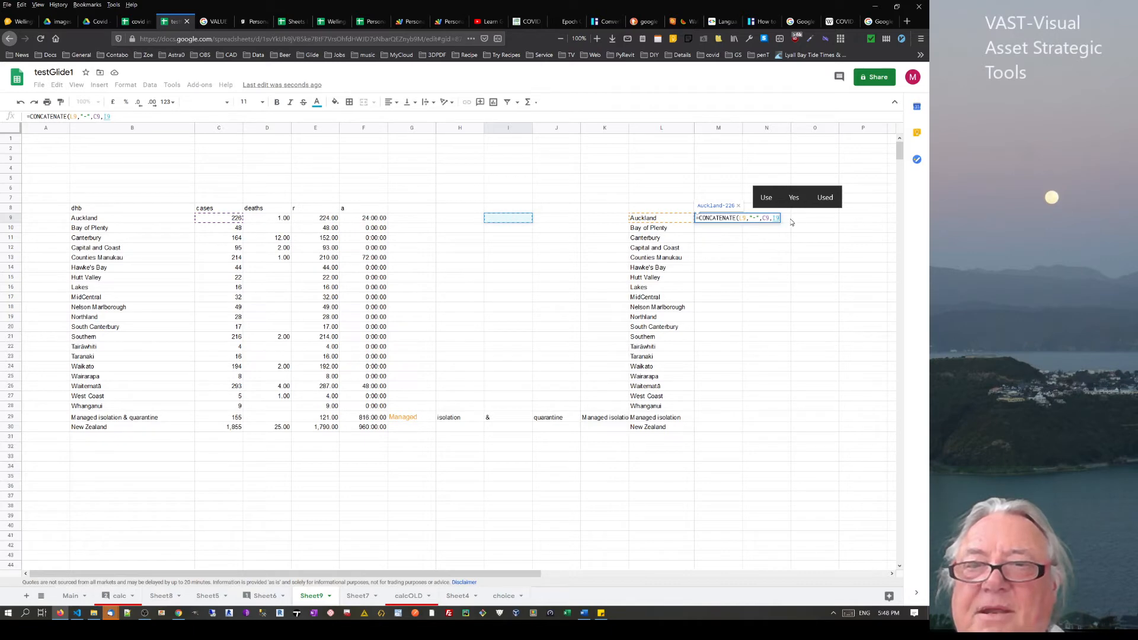
key(Right)
key(Right)
key(Right)
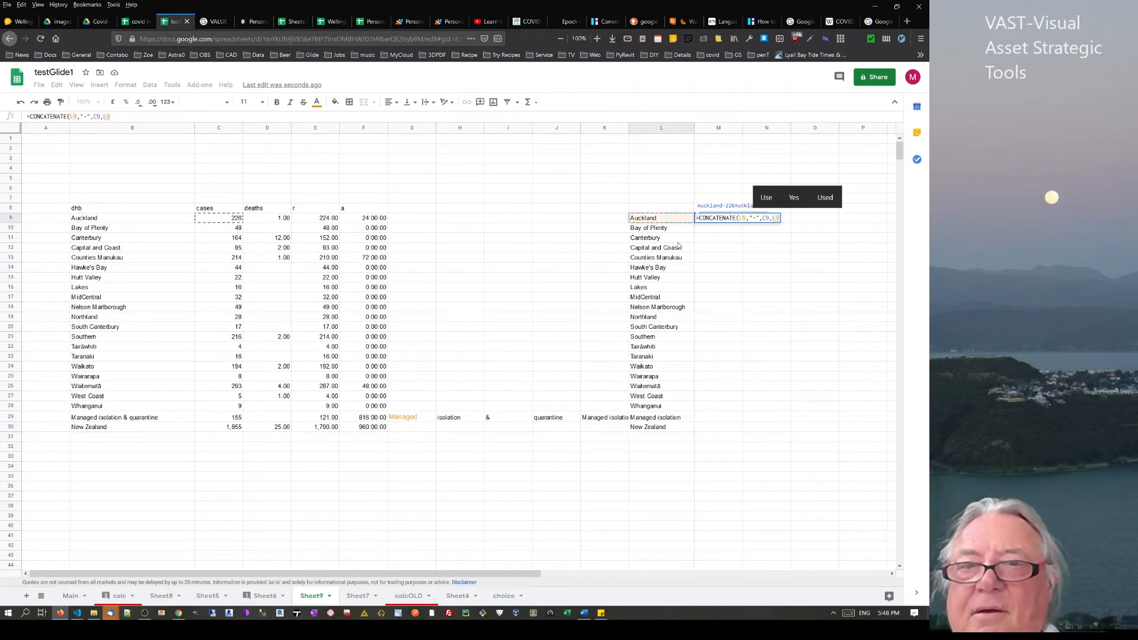
key(Right)
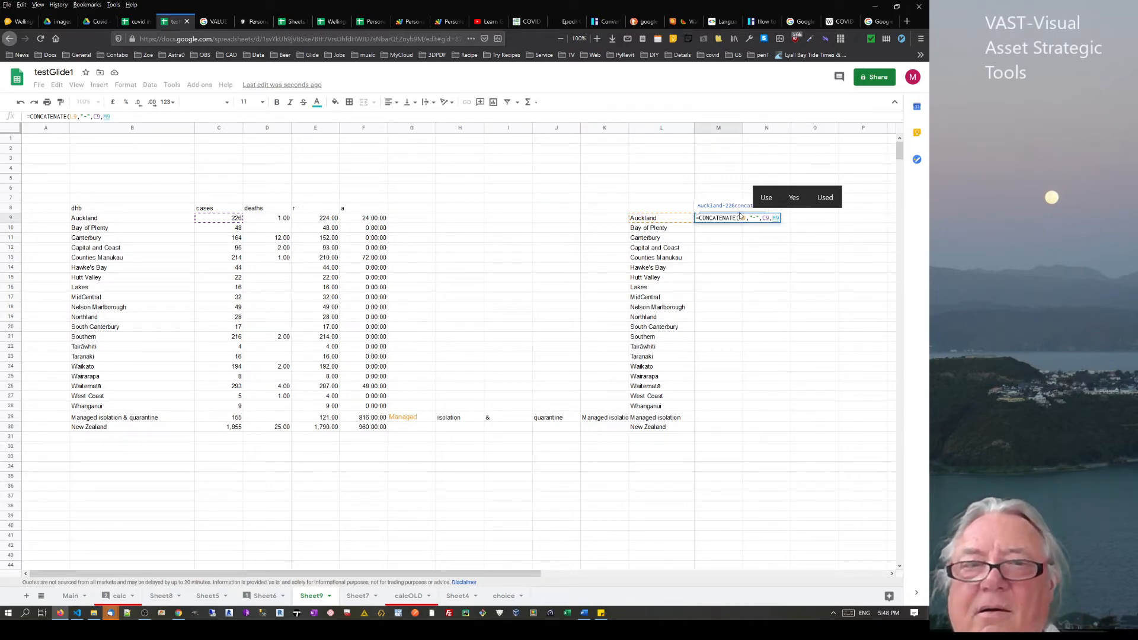
click(123, 117)
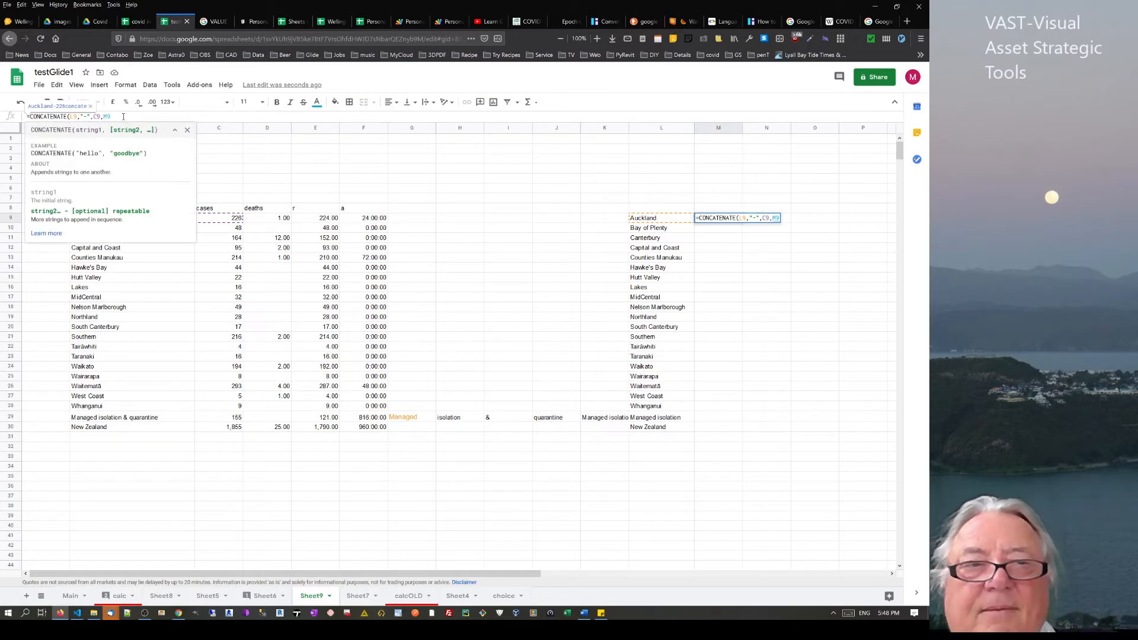
key(BackSpace)
key(BackSpace)
key(BackSpace)
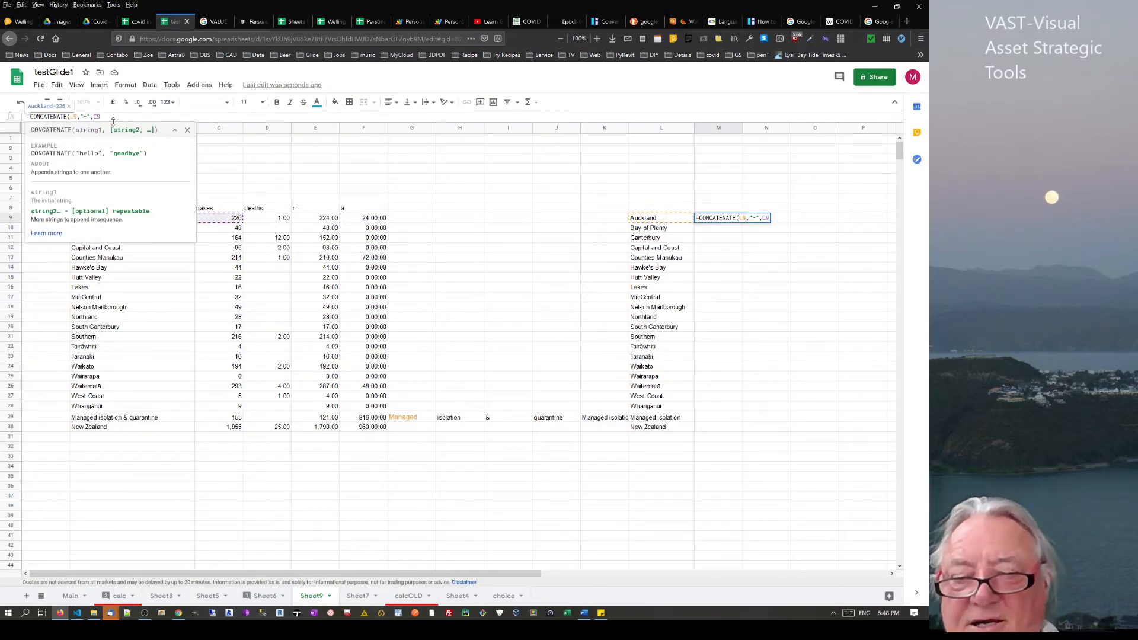
Add the '-c-' and '-r-' separators and E9, completing =CONCATENATE(L9,"-c-",C9,"-r-",E9)
text(,"-)
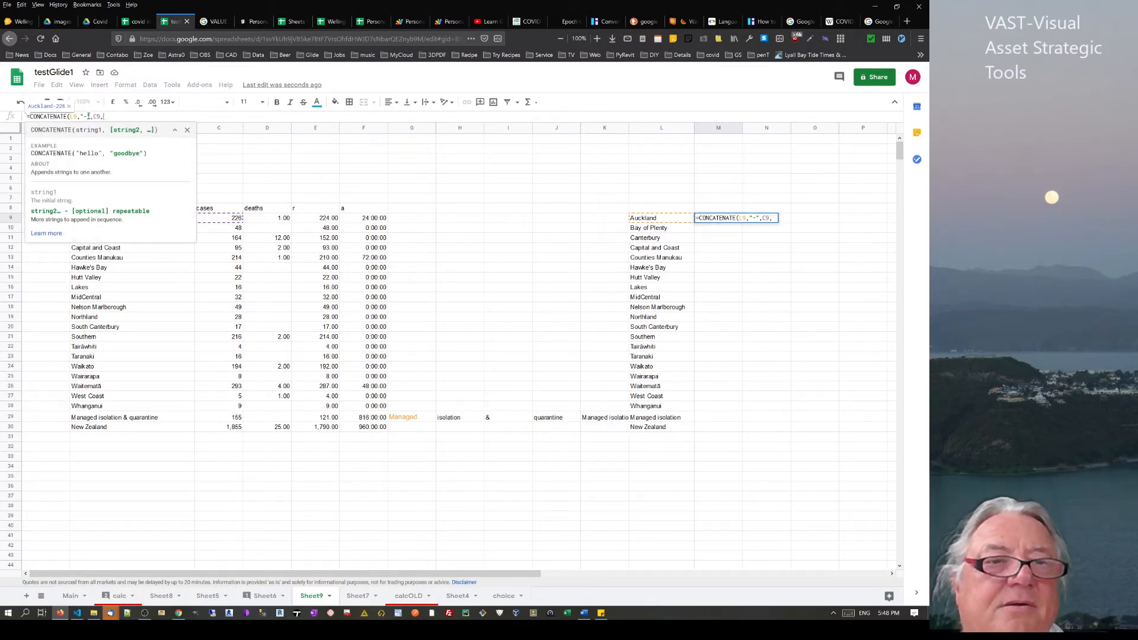
text(c-)
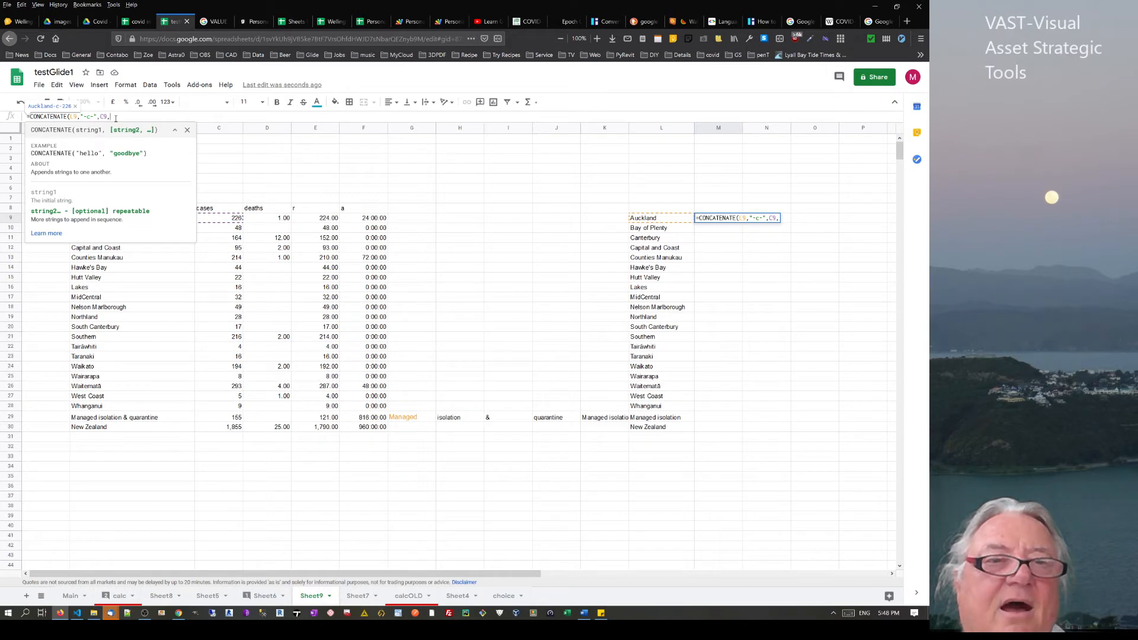
drag(97, 117, 80, 118)
key(ctrl+c)
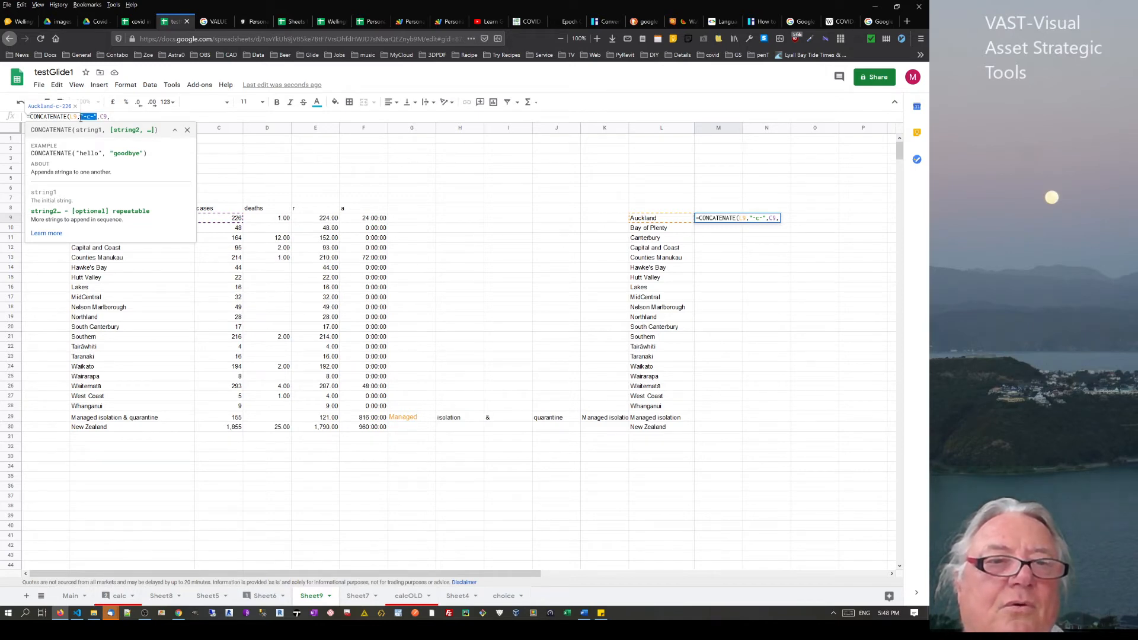
click(140, 116)
key(ctrl+v)
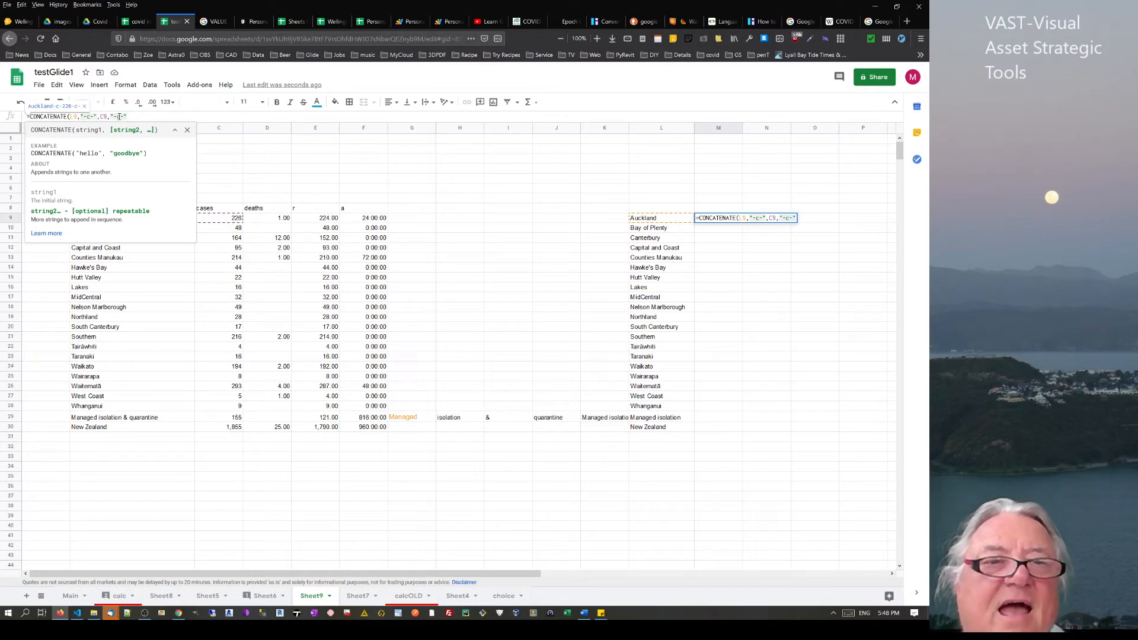
click(121, 116)
key(BackSpace)
text(r-")
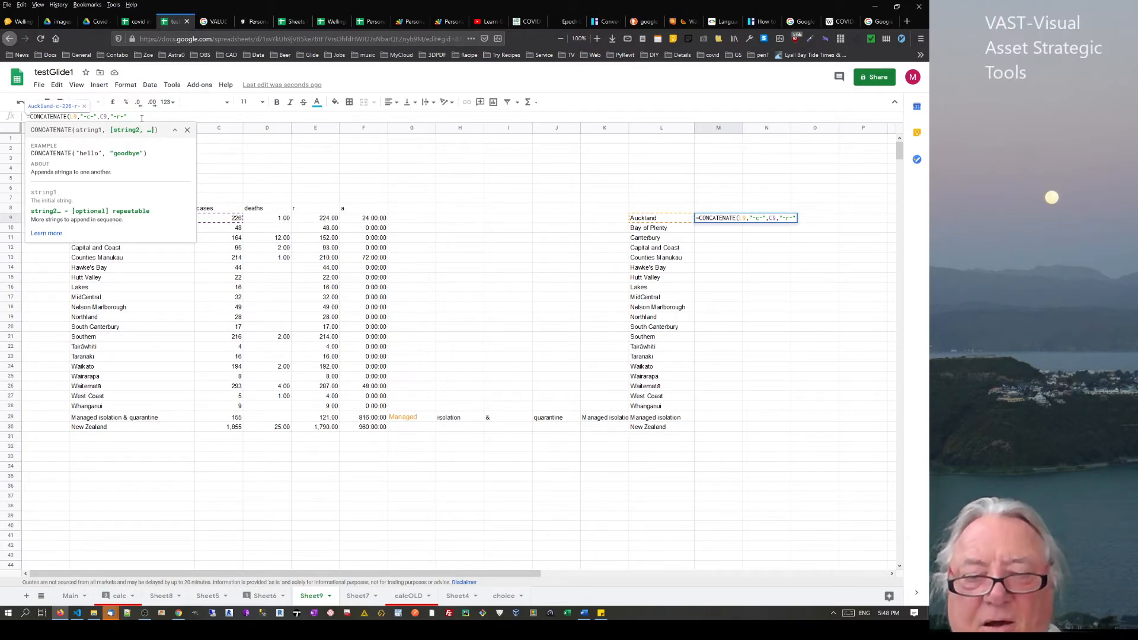
text(,)
click(324, 222)
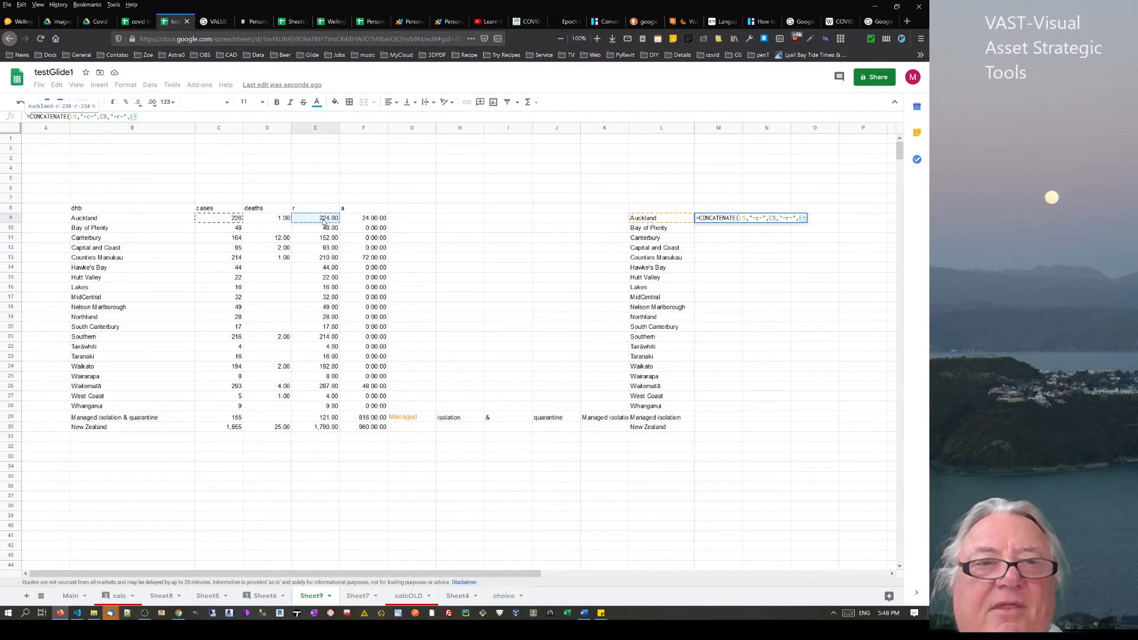
key(Return)
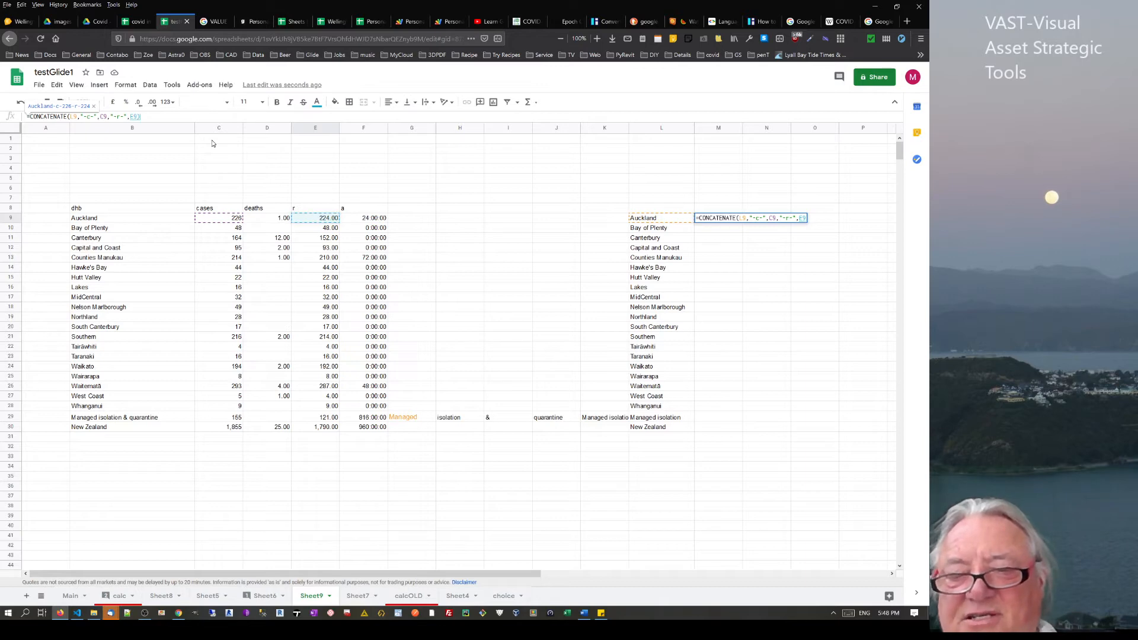
click(734, 218)
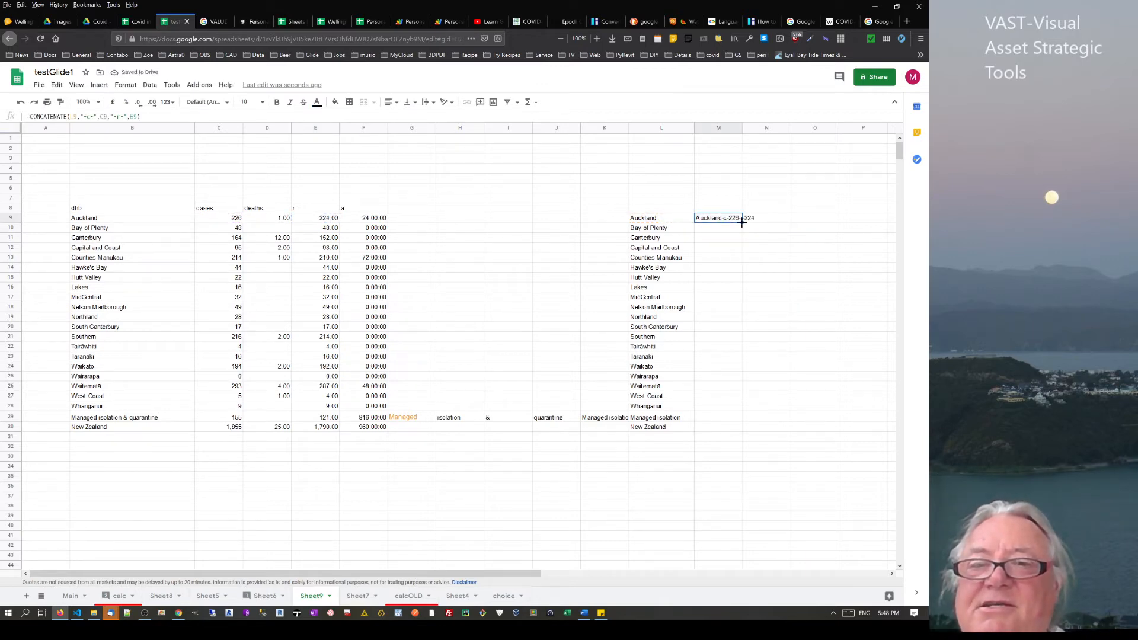
Fill the label formula down column M, then clear M11:M30 so only M9 and M10 remain
double_click(742, 222)
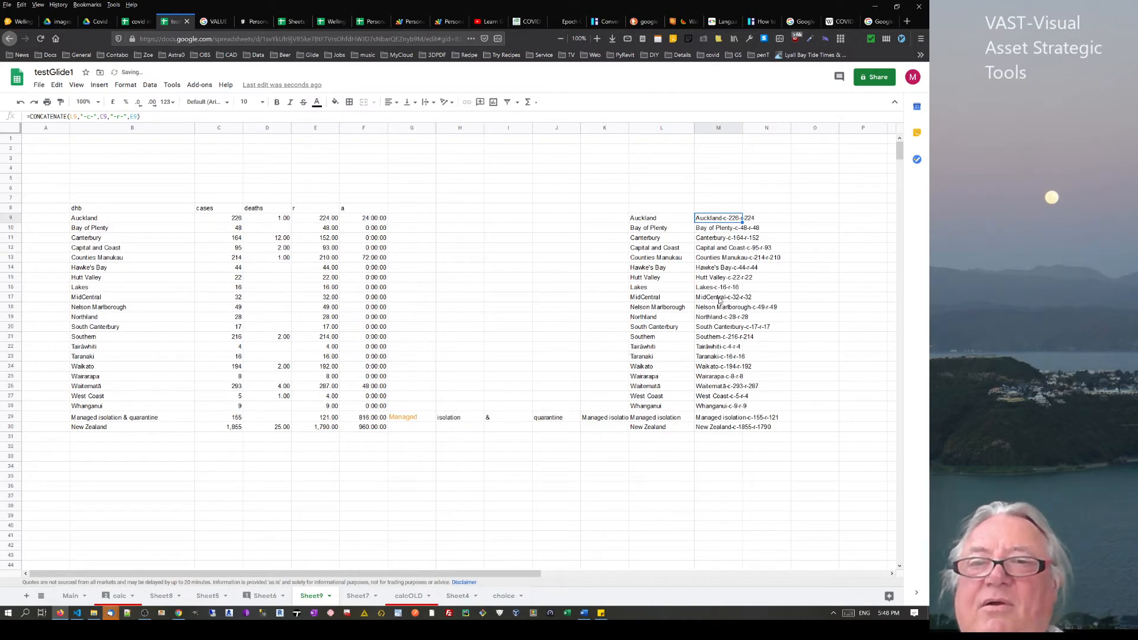
click(710, 231)
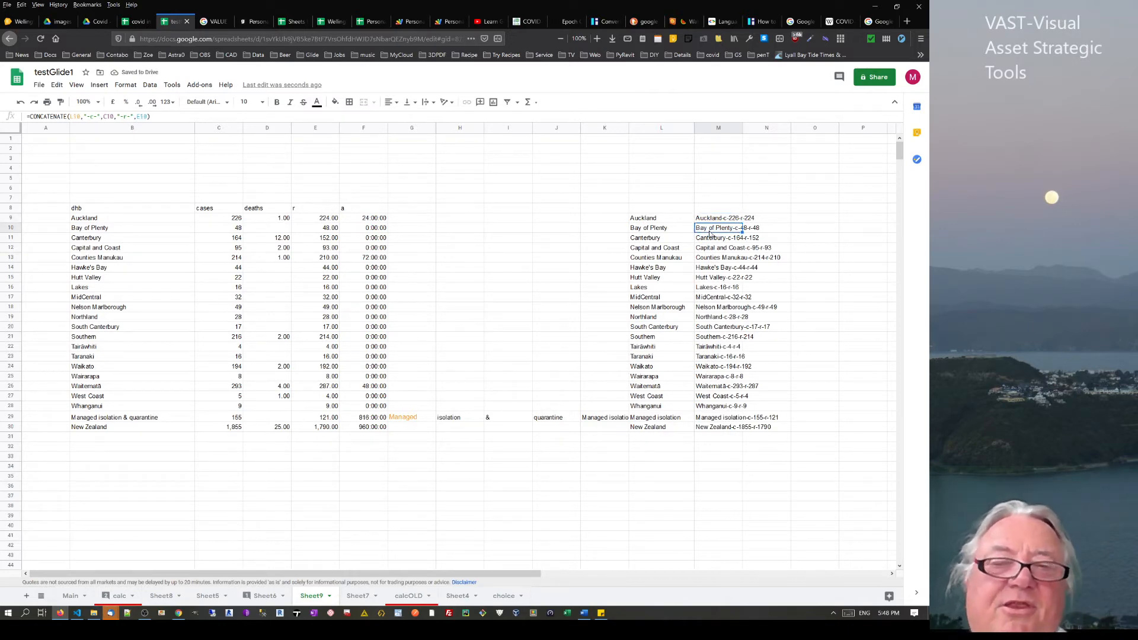
drag(712, 240, 724, 435)
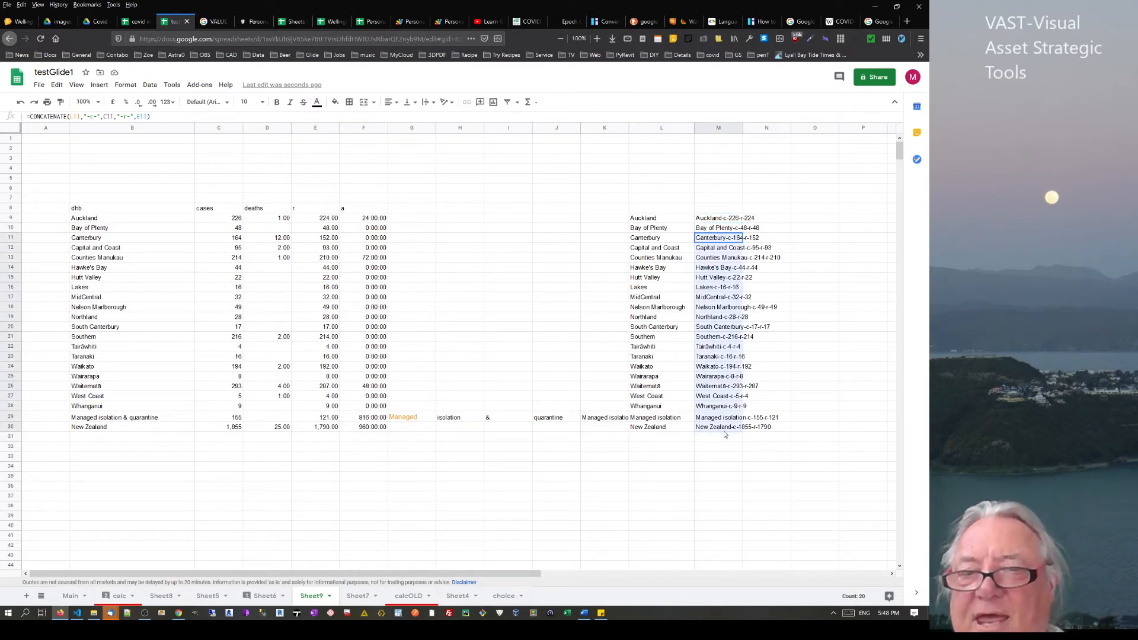
key(Delete)
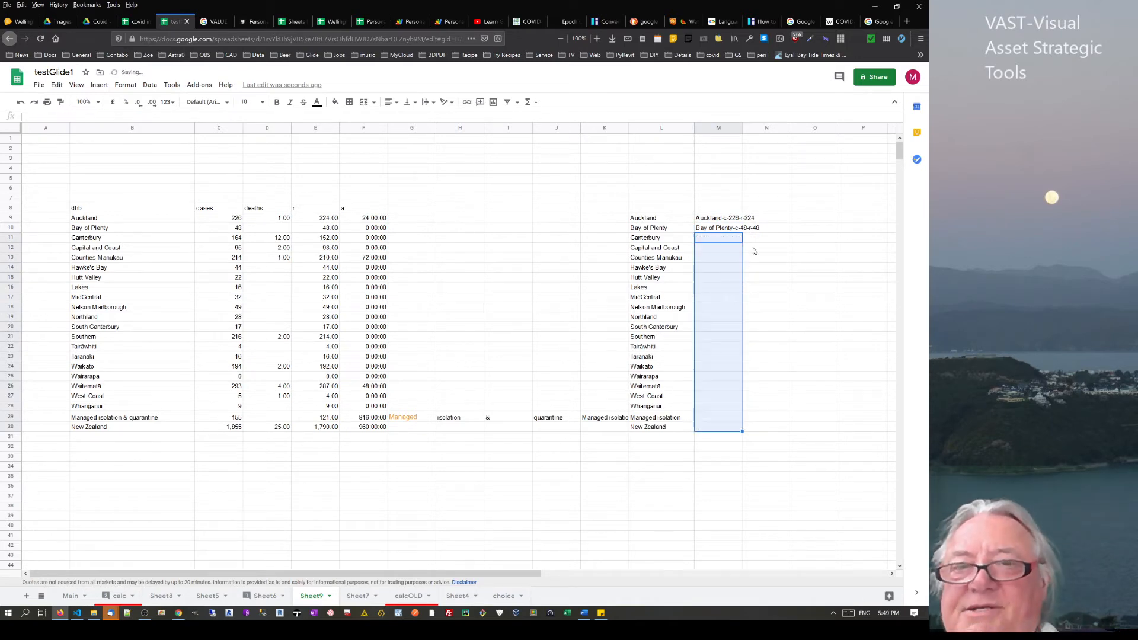
click(721, 231)
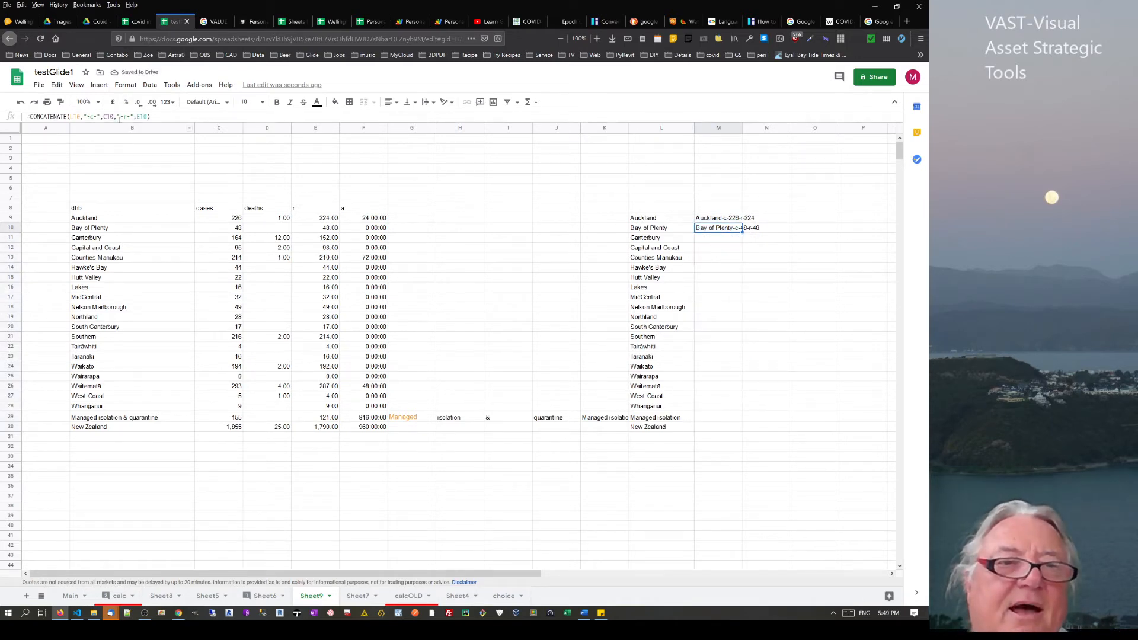
Replace the four commas in M10's CONCATENATE formula with & operators
click(83, 117)
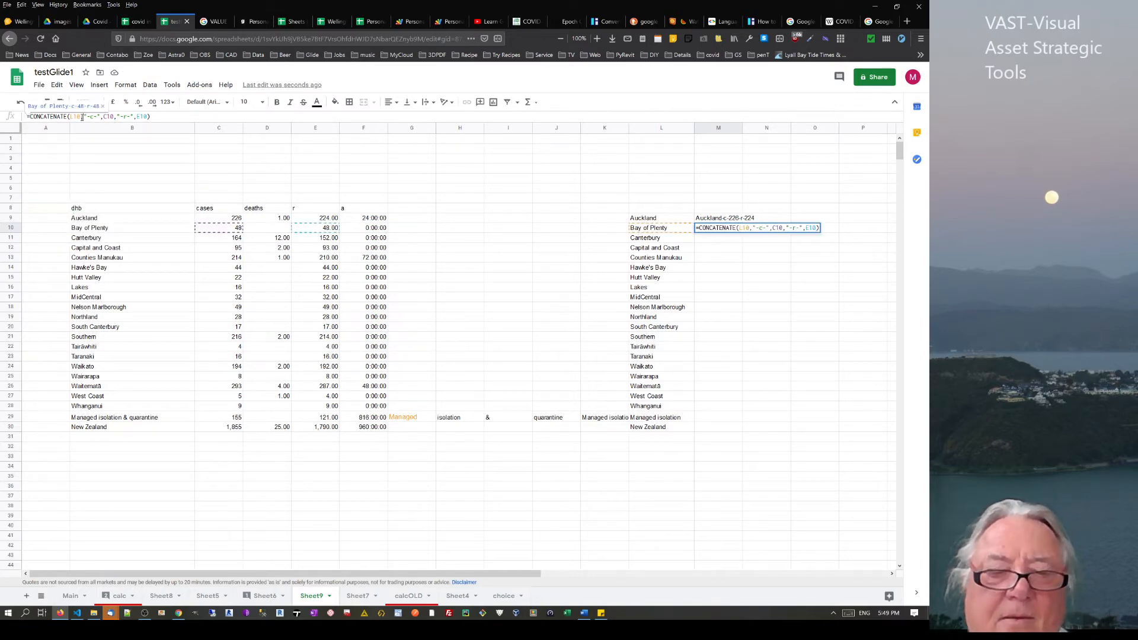
double_click(83, 117)
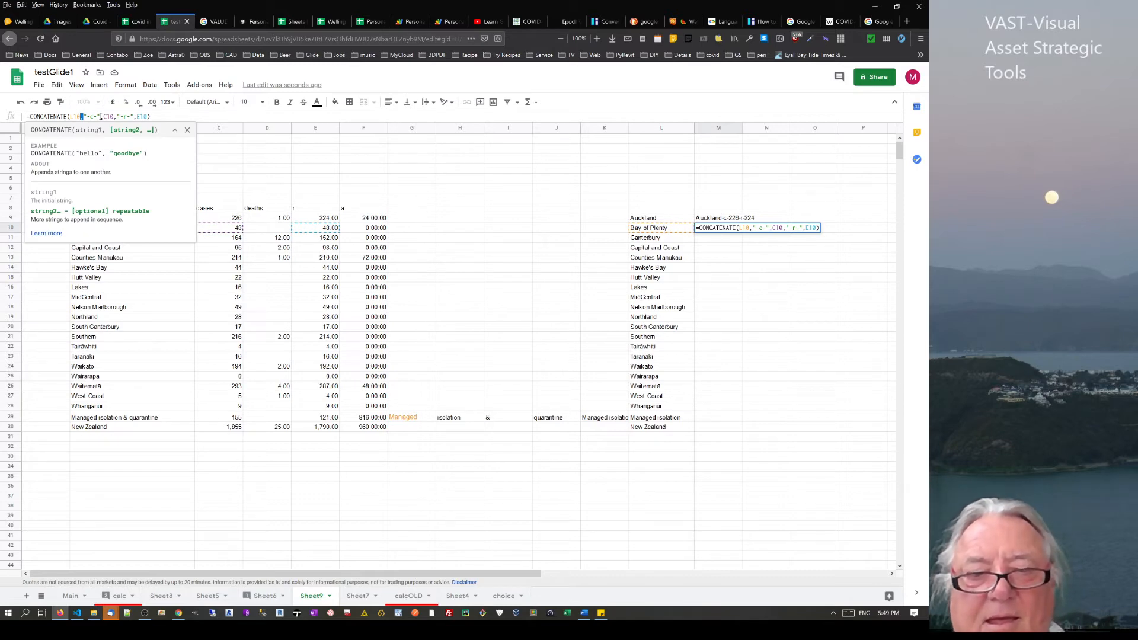
text(&)
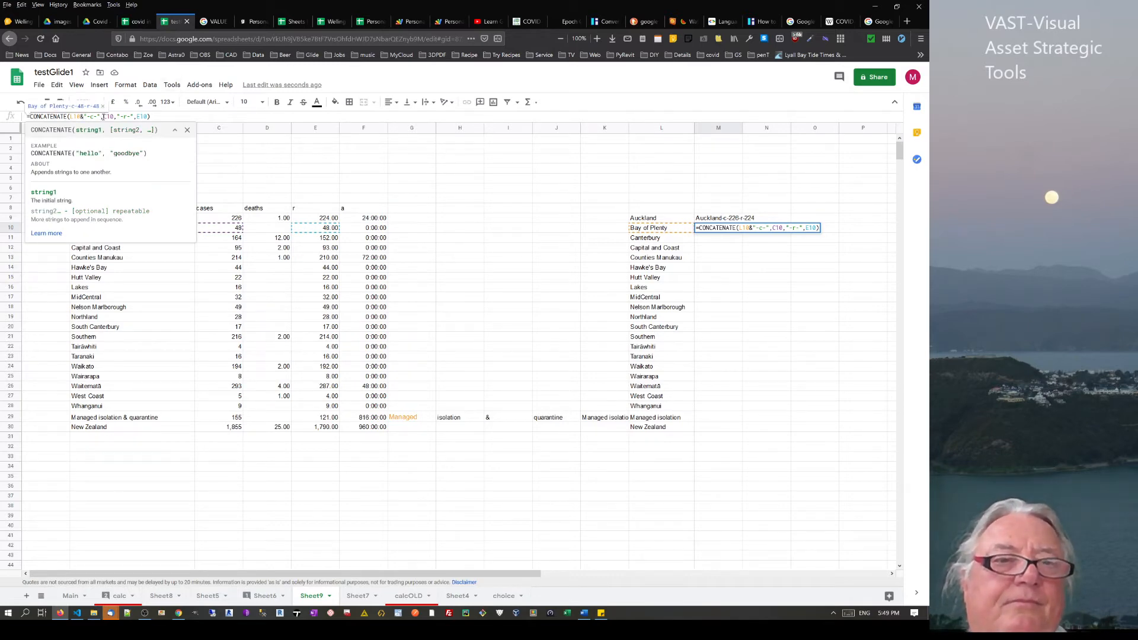
double_click(104, 117)
text(&)
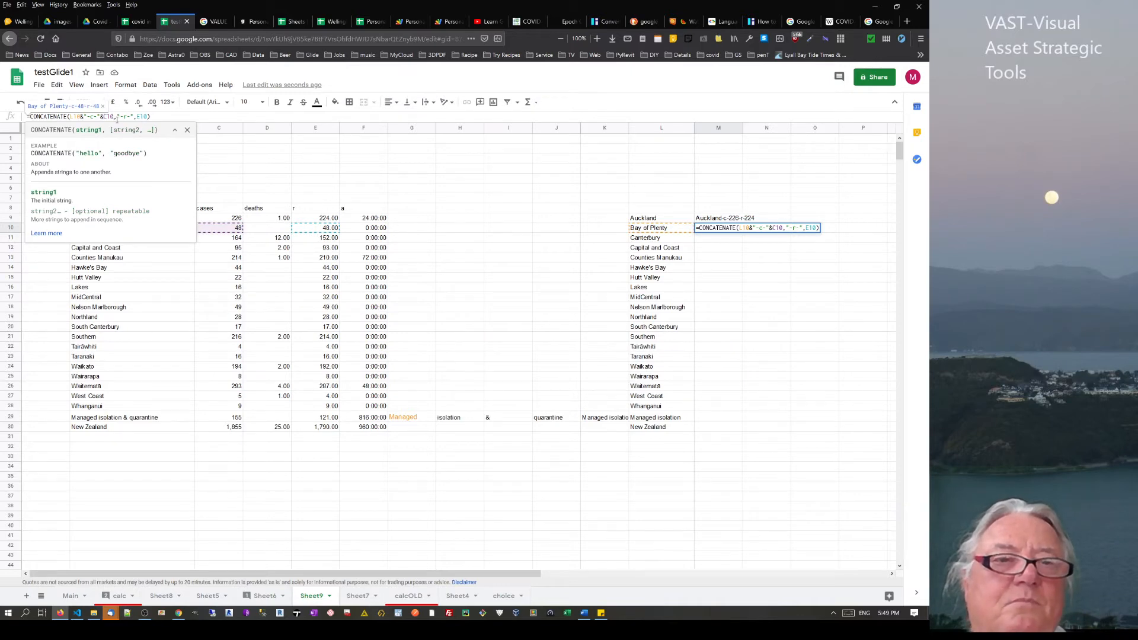
double_click(117, 117)
text(&)
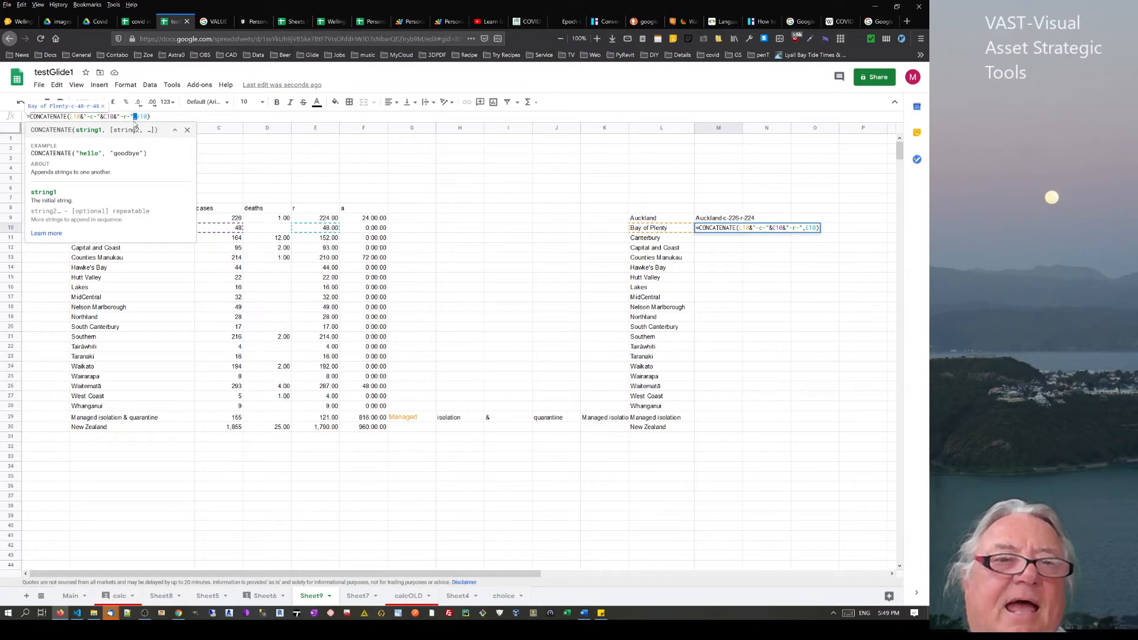
double_click(135, 117)
text(&)
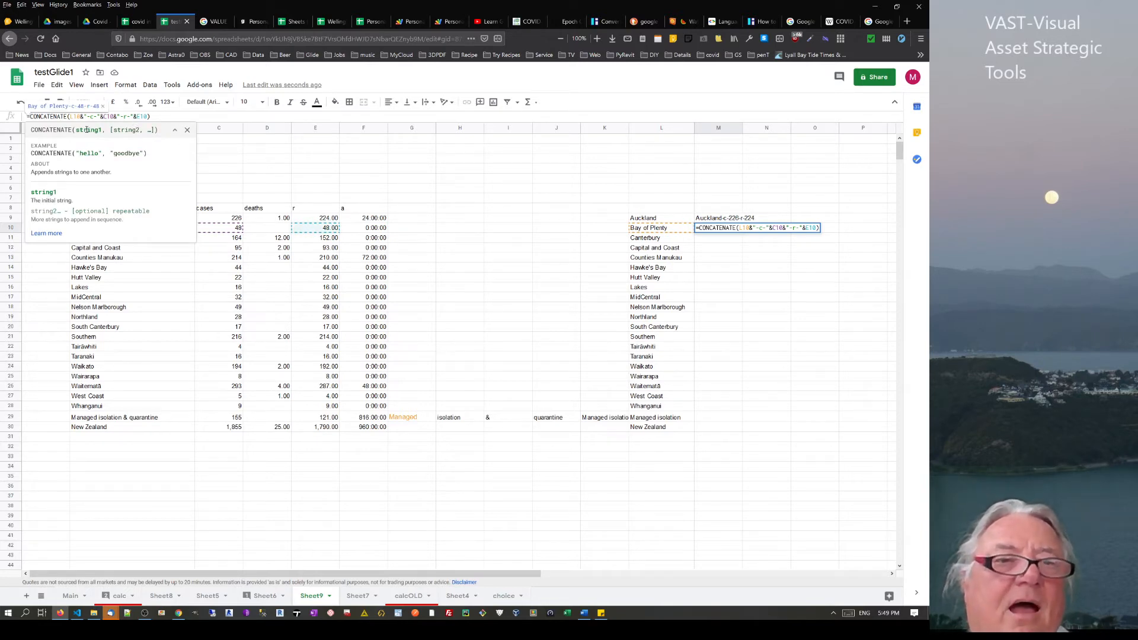
Strip the CONCATENATE wrapper so M10 is a plain = ampersand formula, then go to the Learn Google Spreadsheets tab
drag(70, 116, 6, 113)
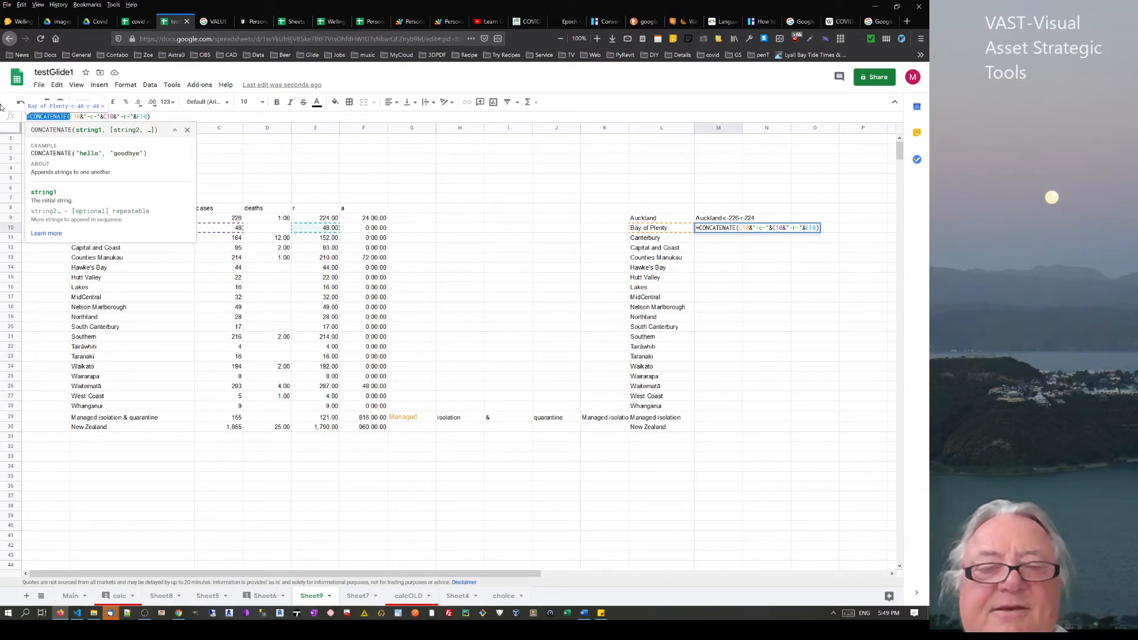
key(BackSpace)
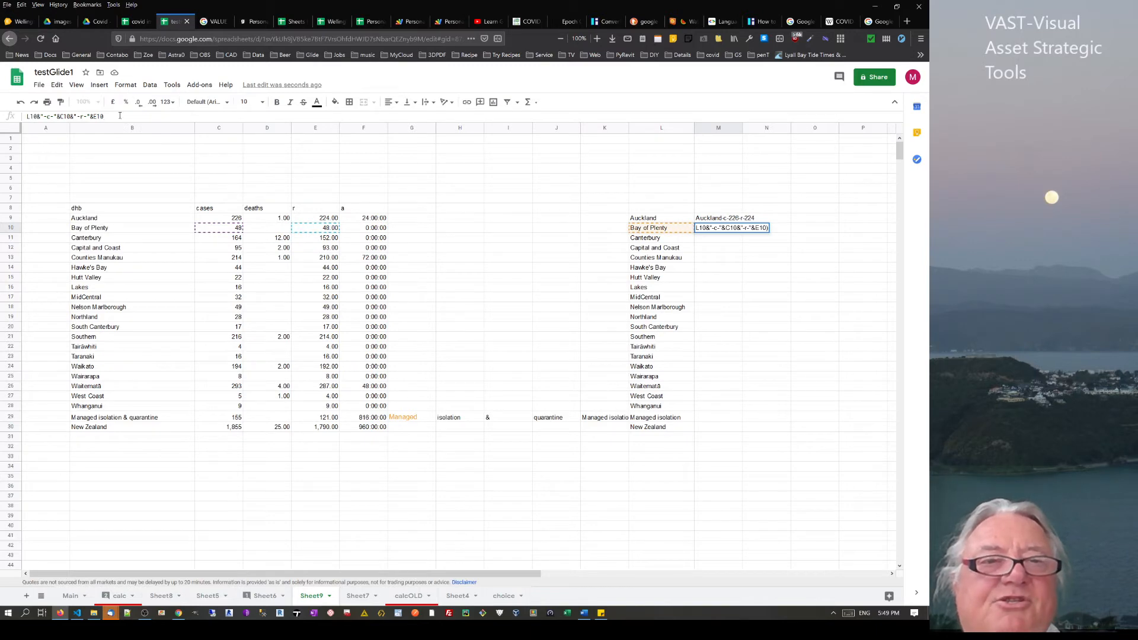
key(Return)
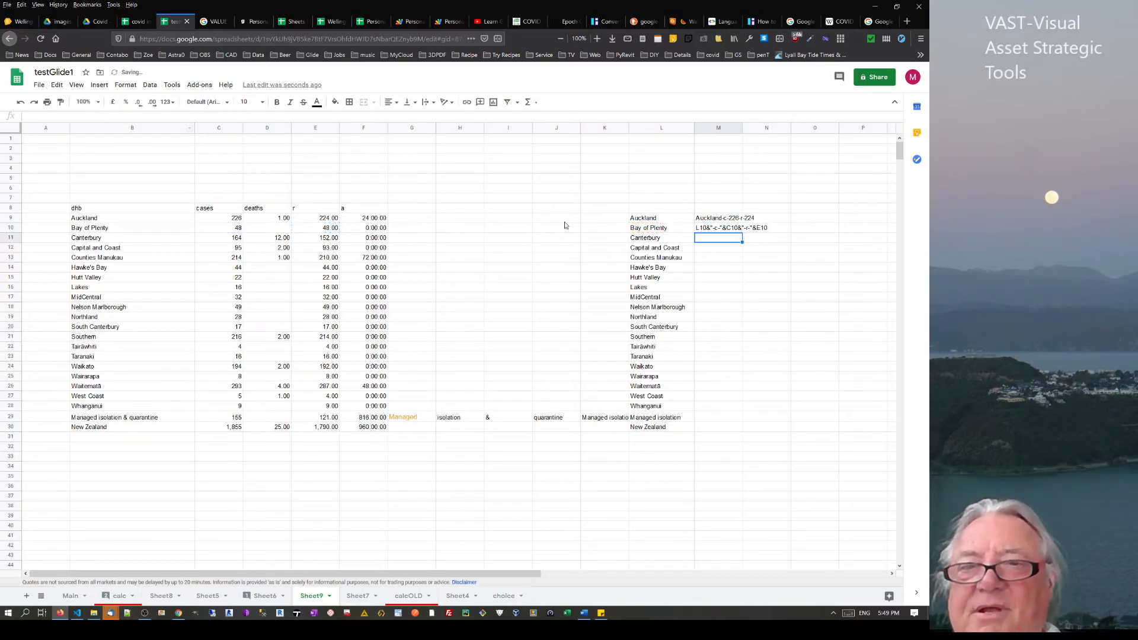
click(703, 230)
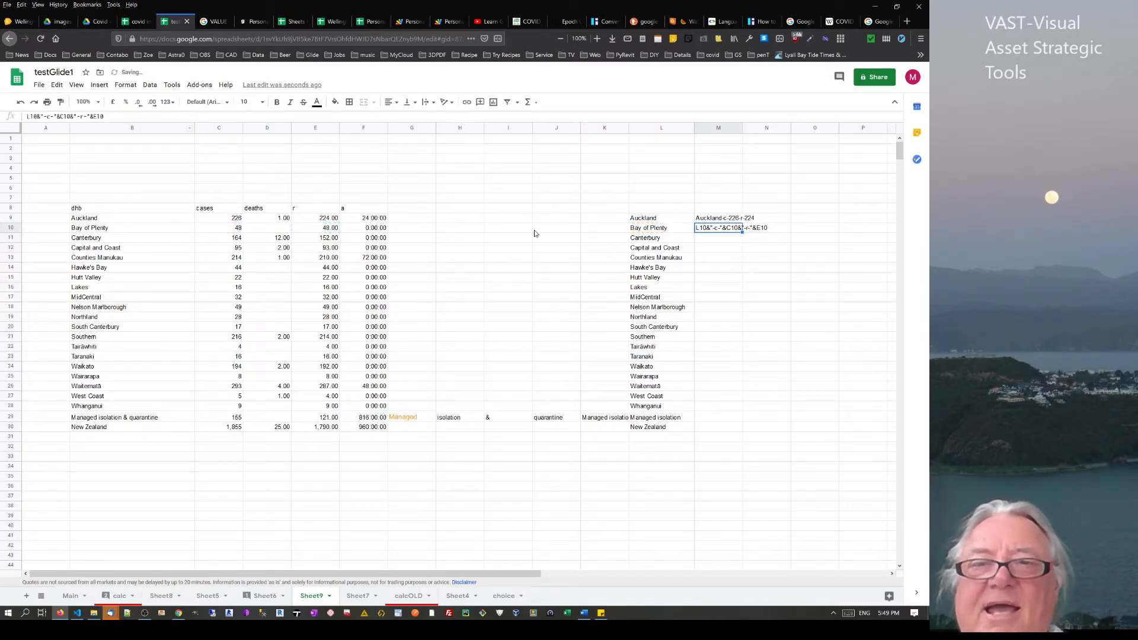
click(29, 117)
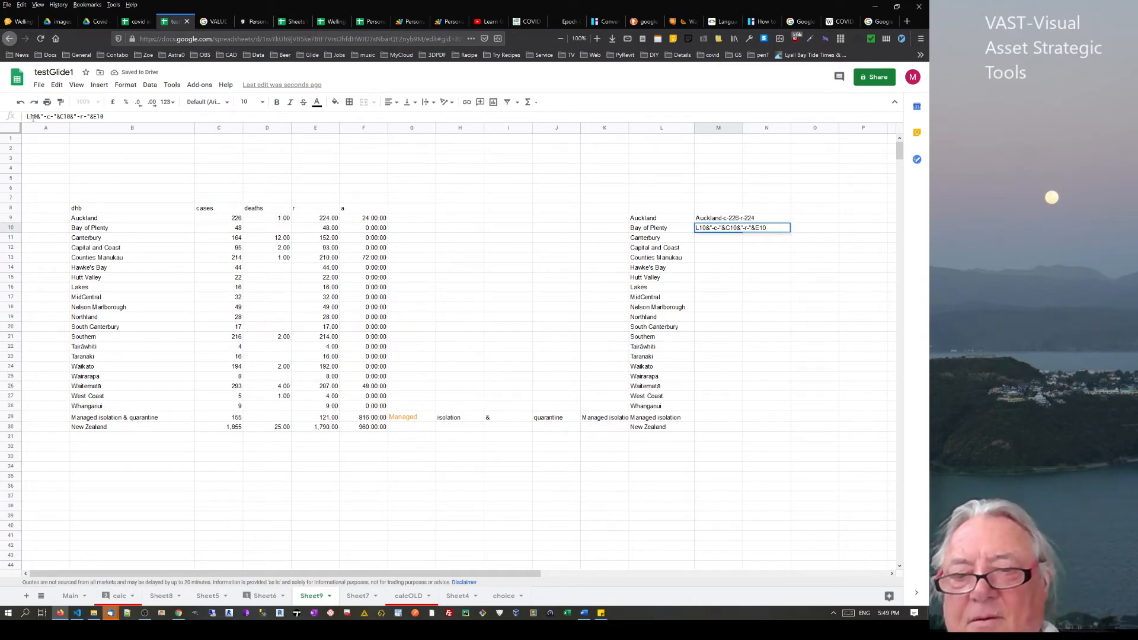
text(=)
key(Return)
click(732, 231)
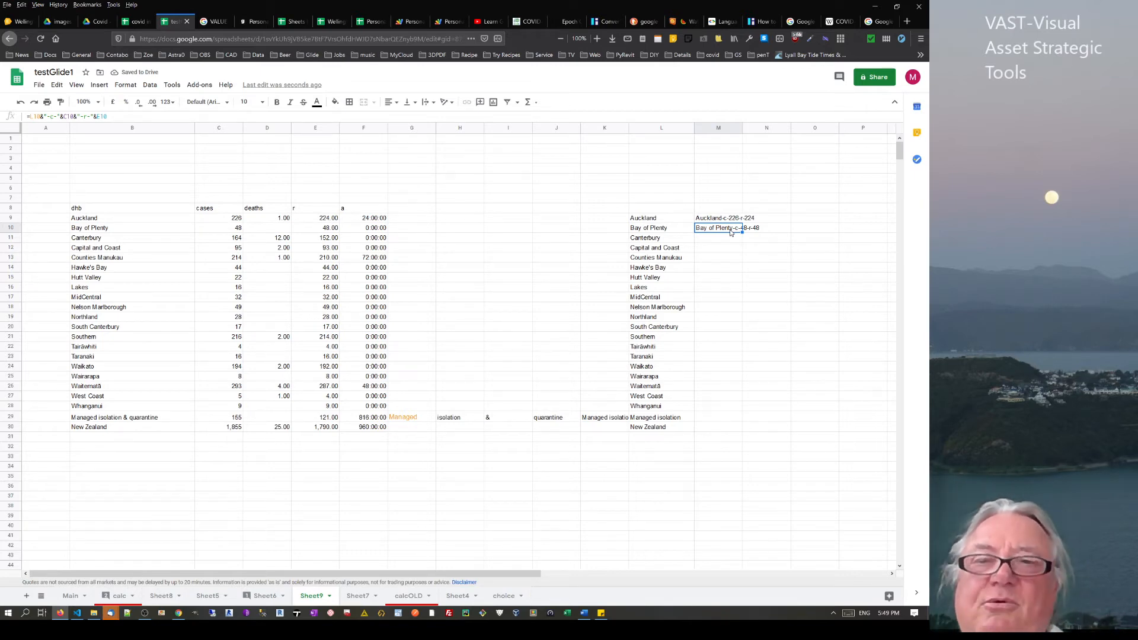
click(711, 242)
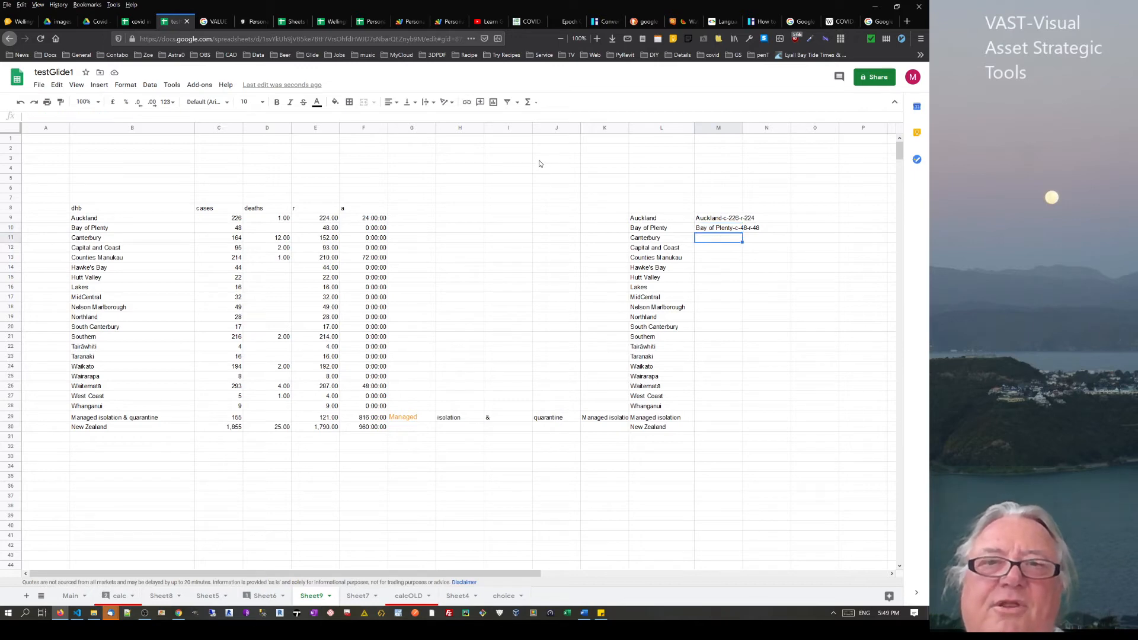
click(490, 22)
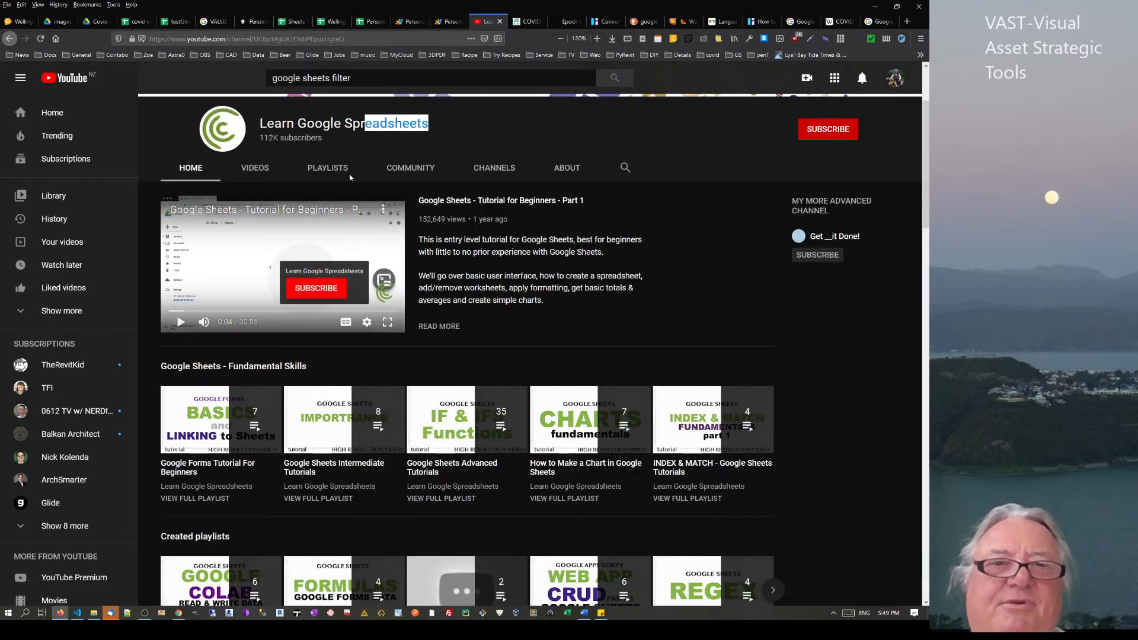
click(275, 115)
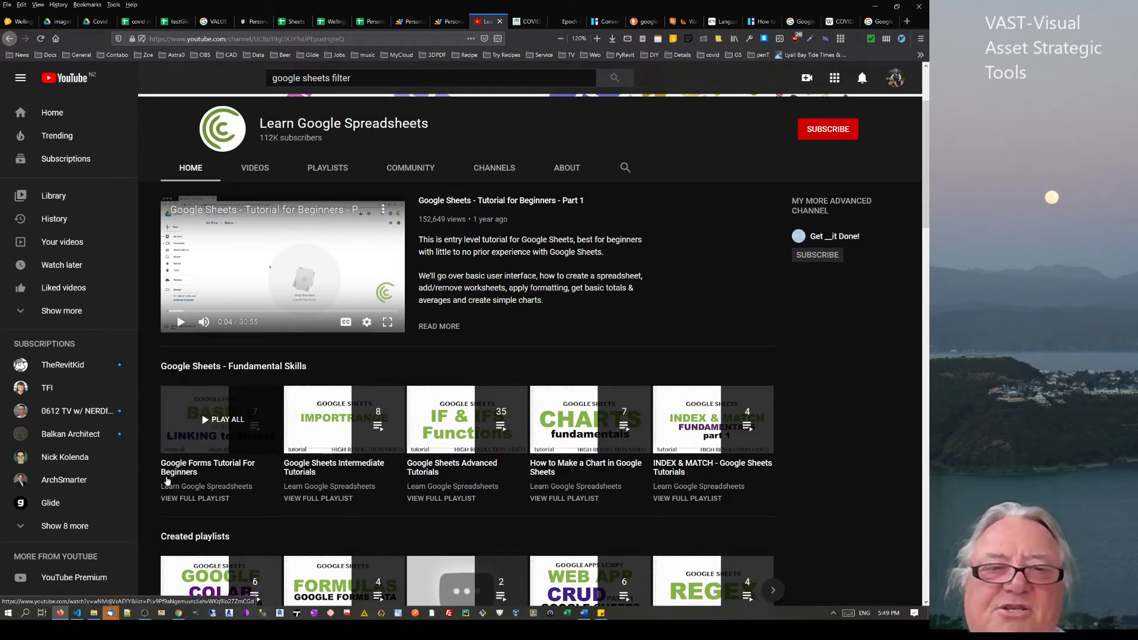
scroll(265, 440, down, 2)
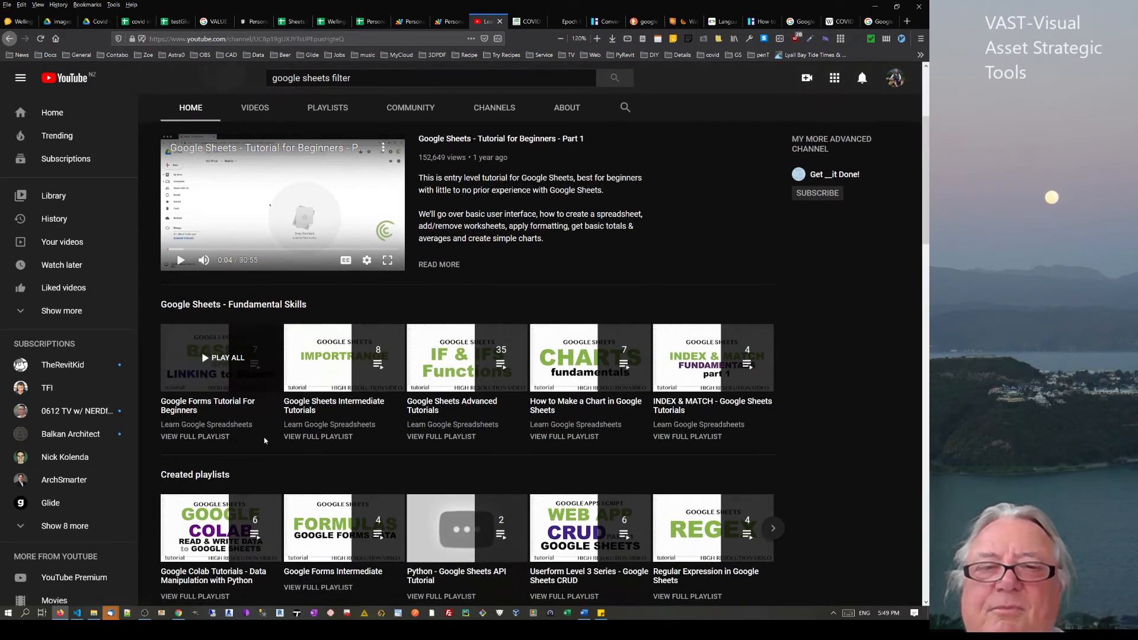
scroll(265, 436, down, 2)
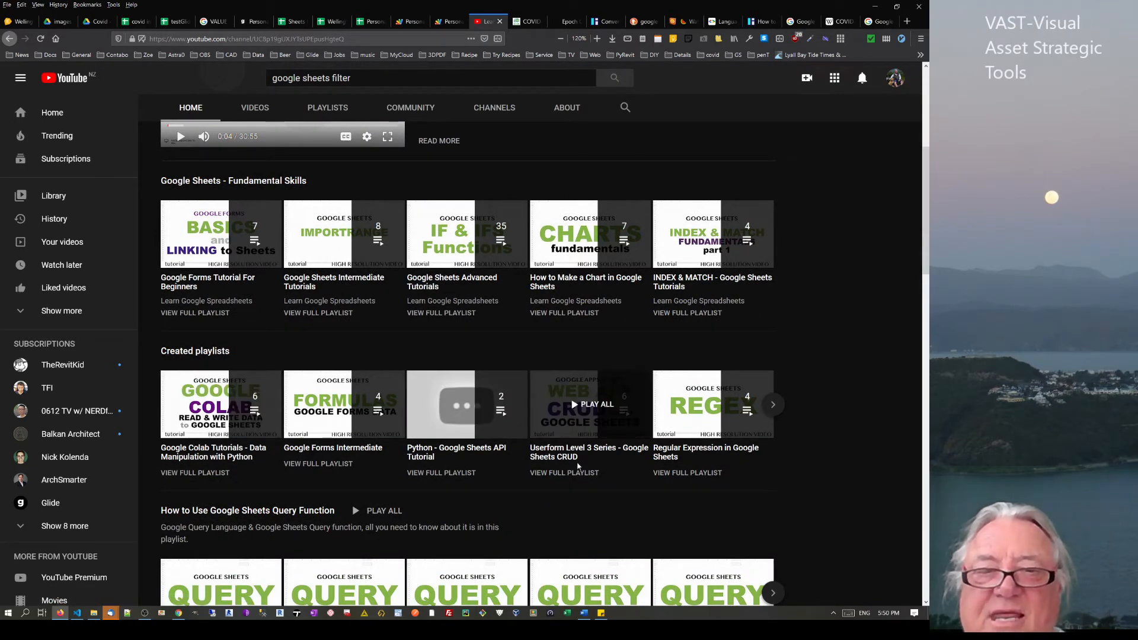
scroll(337, 360, down, 5)
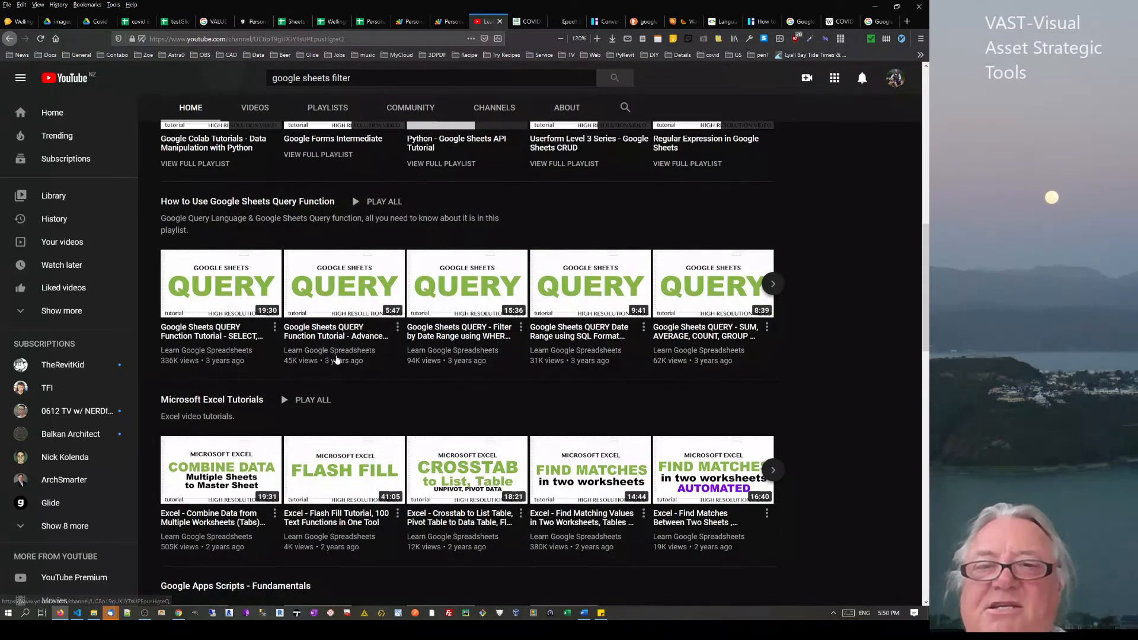
scroll(337, 359, down, 5)
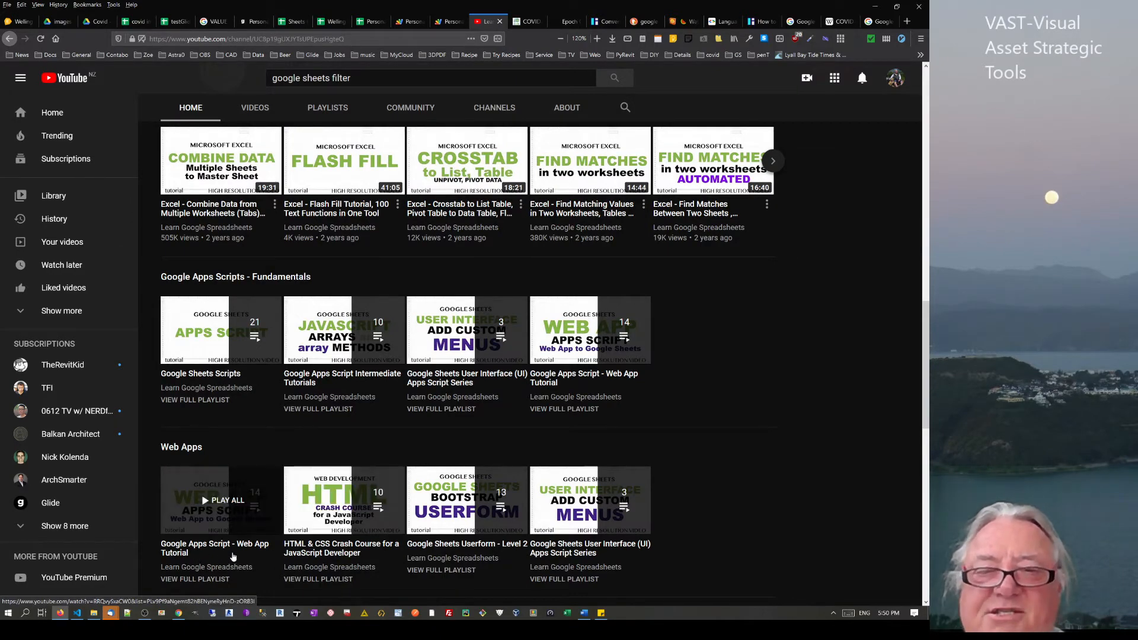
scroll(463, 332, up, 7)
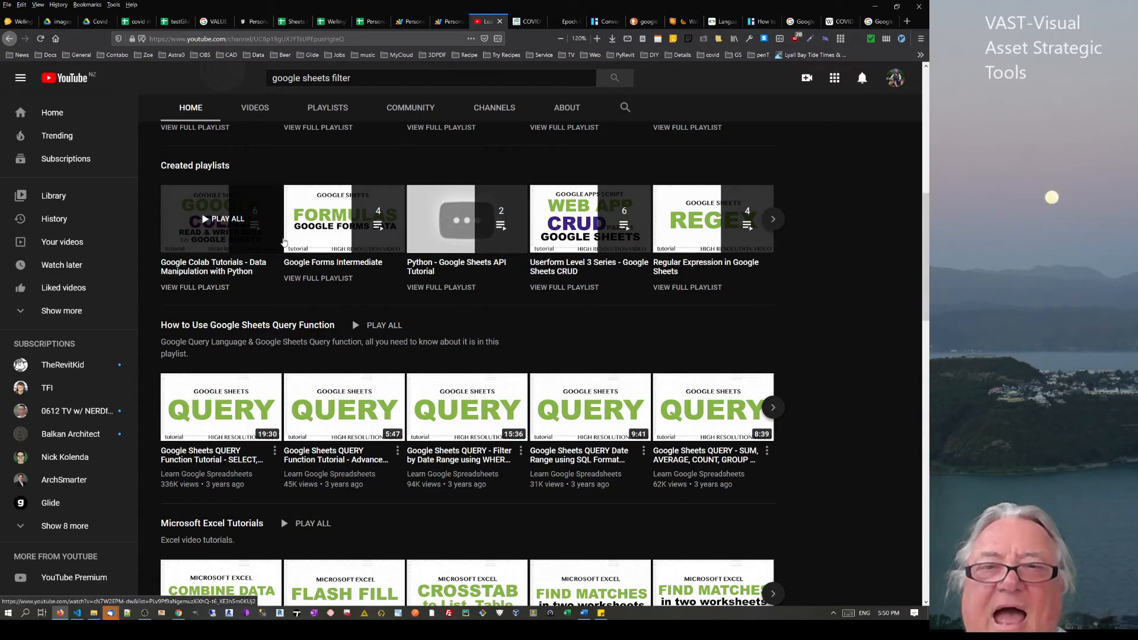
scroll(589, 352, down, 4)
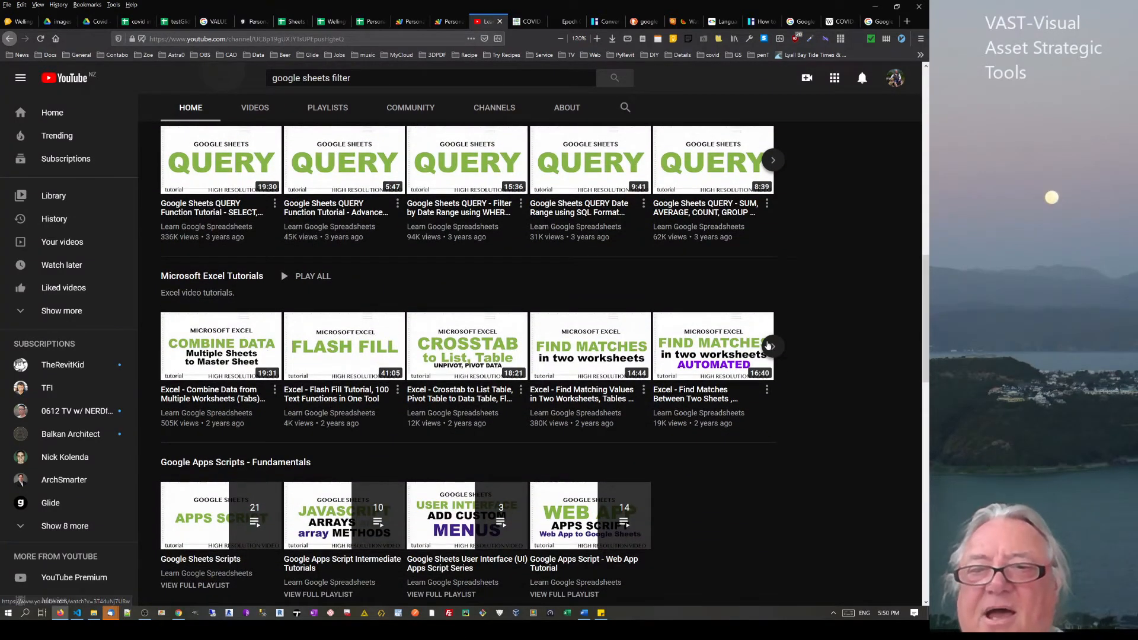
scroll(593, 344, down, 3)
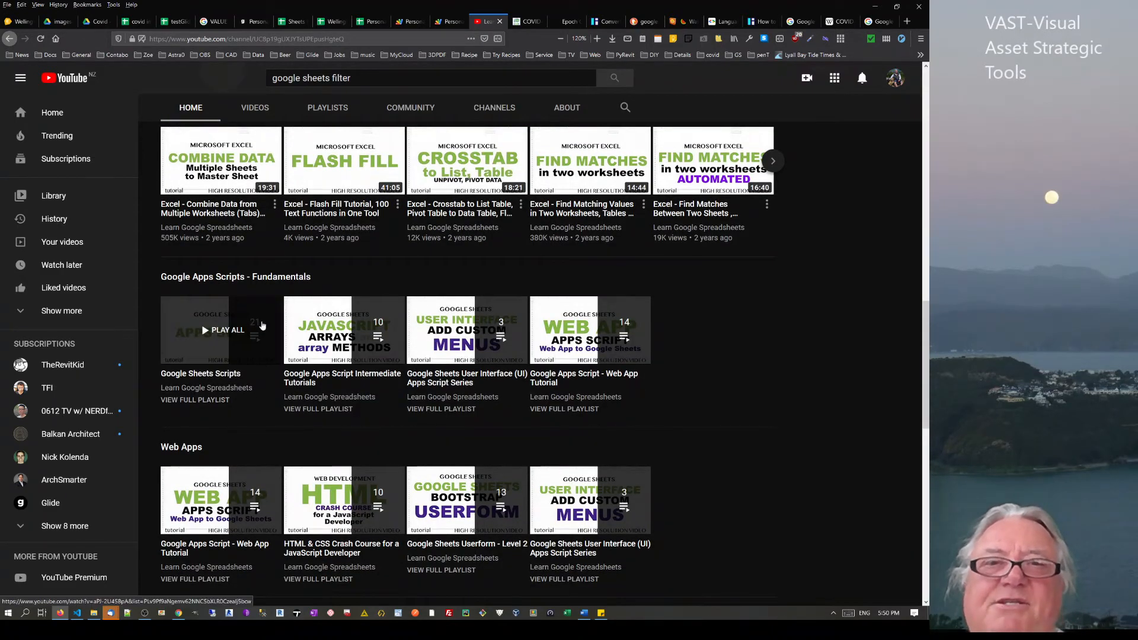
scroll(262, 326, up, 15)
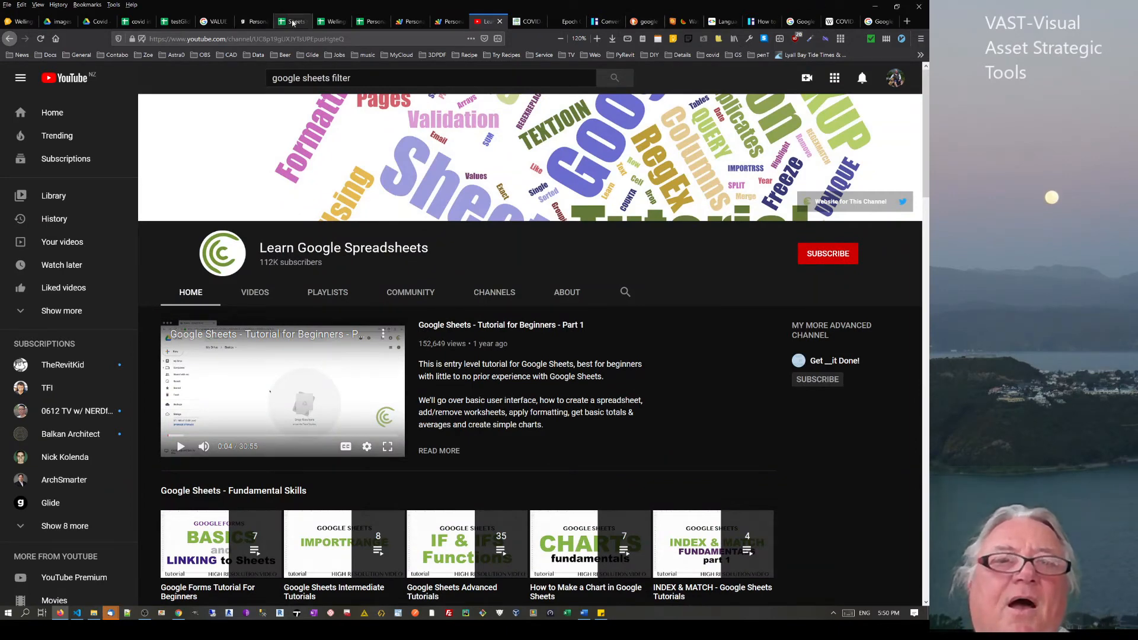
Back in testGlide1 Sheet9, review G21, L29 and G29, then begin =left( in G31
click(176, 22)
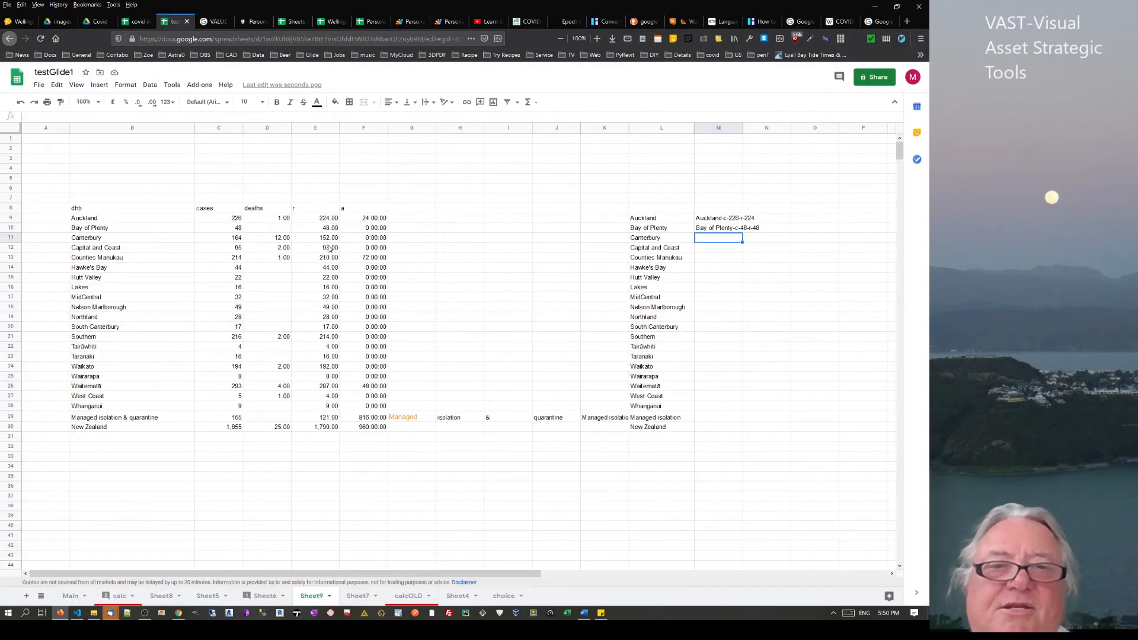
click(421, 341)
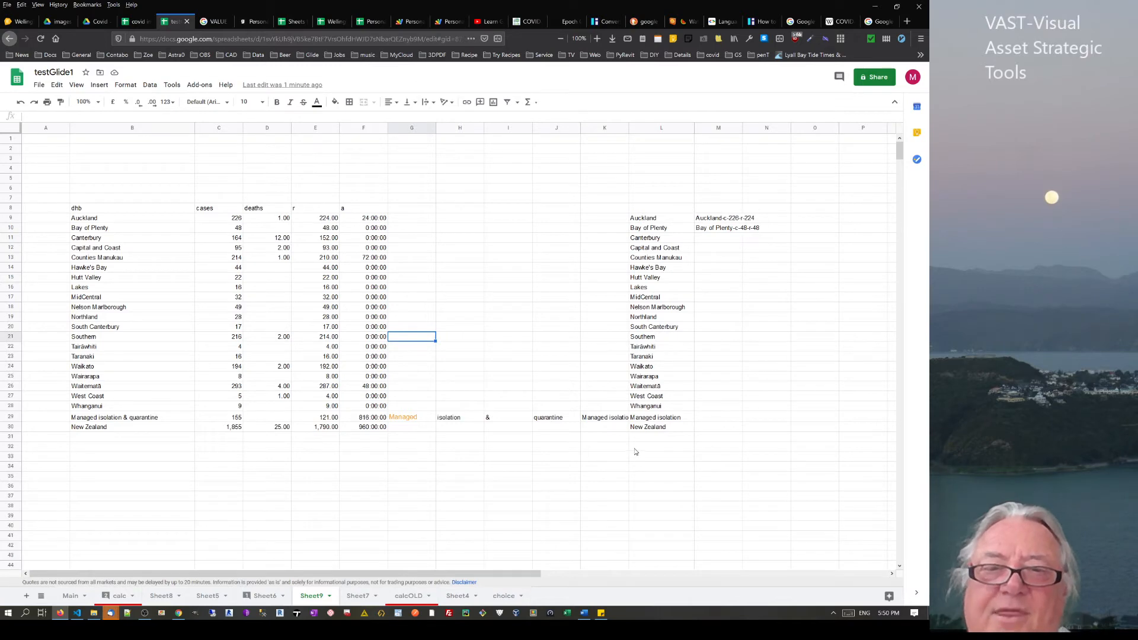
click(641, 419)
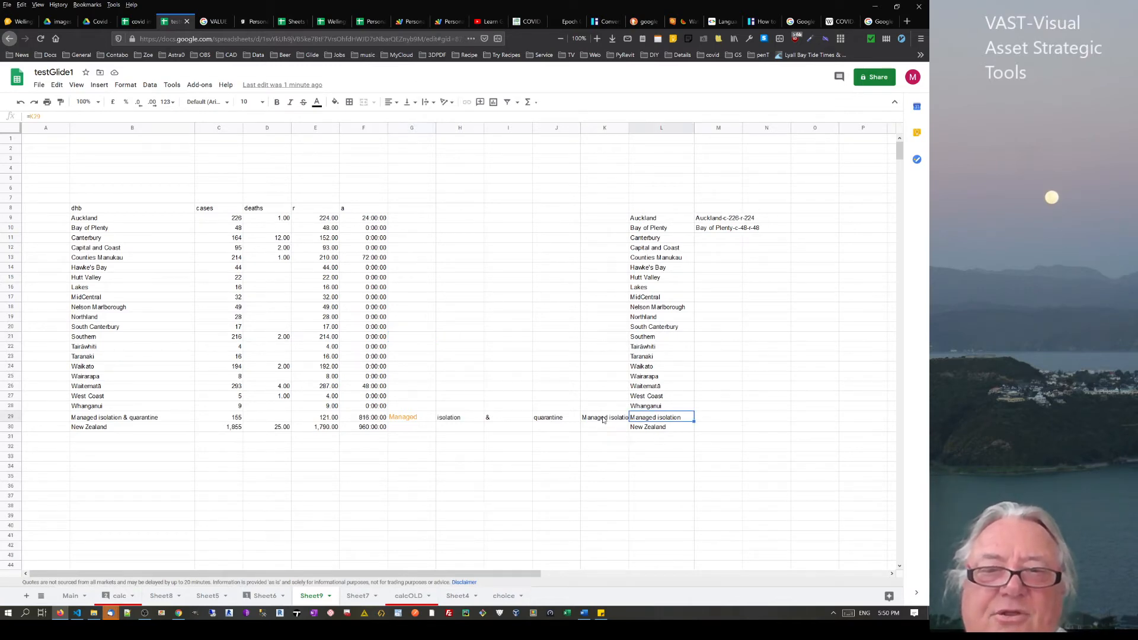
click(407, 420)
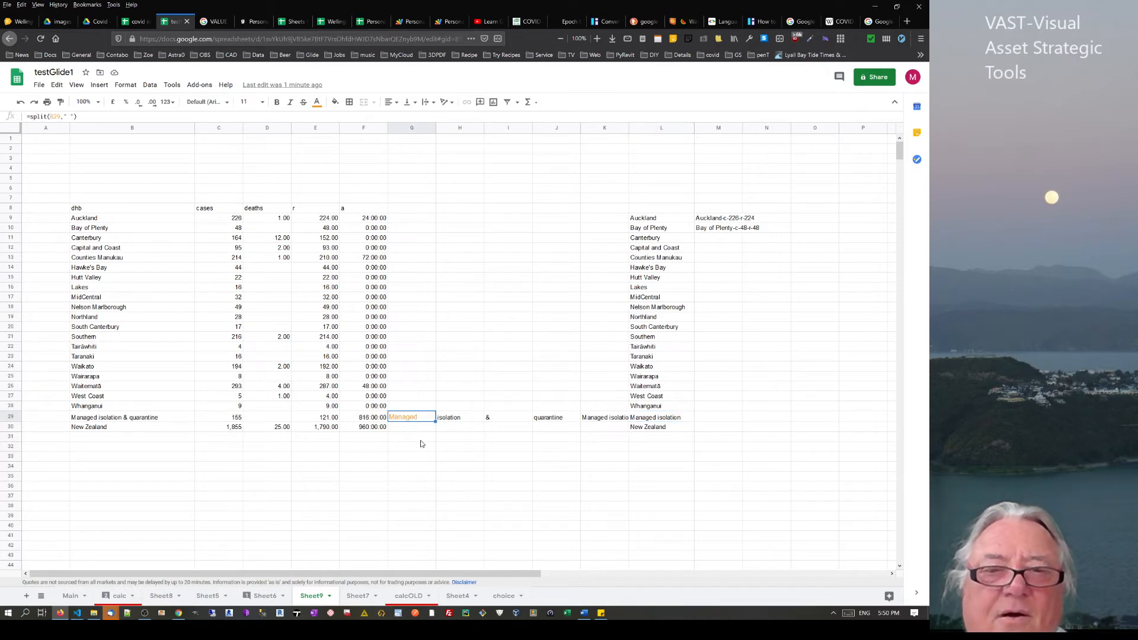
click(419, 440)
text(=)
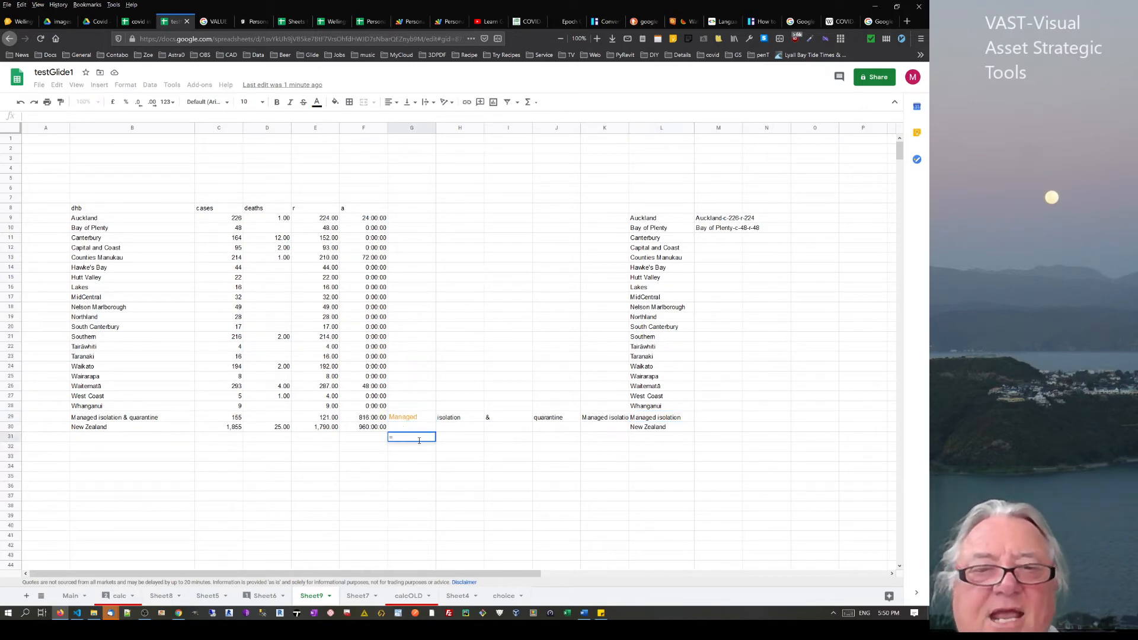
text(lef)
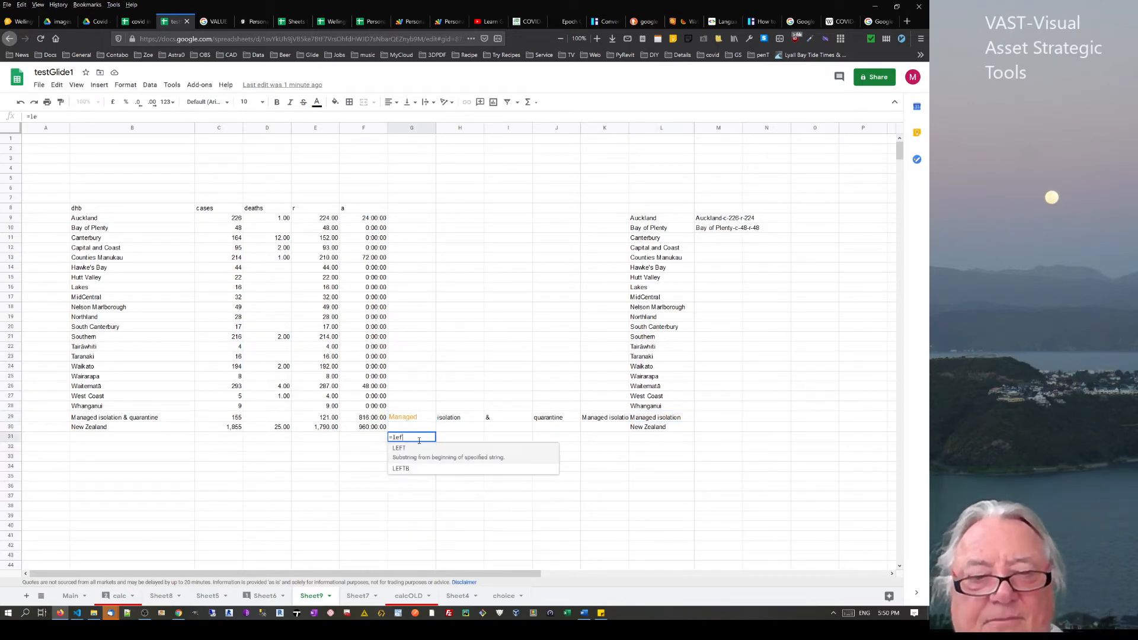
text(t()
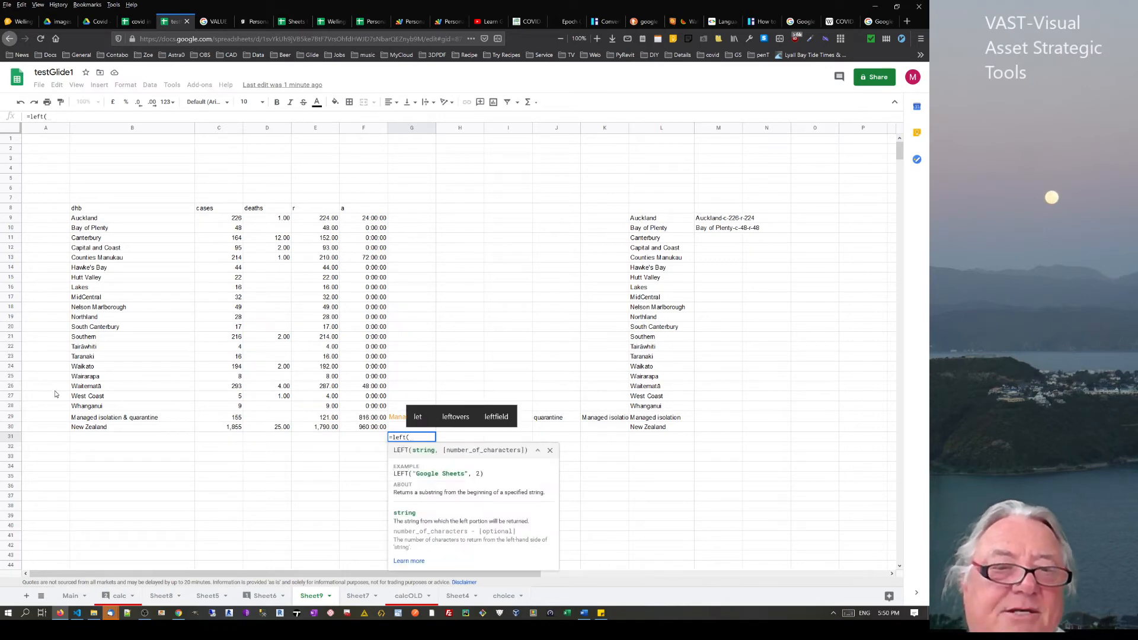
Enter a LEFT formula on B29 in G31 and set its character count to 18
click(84, 417)
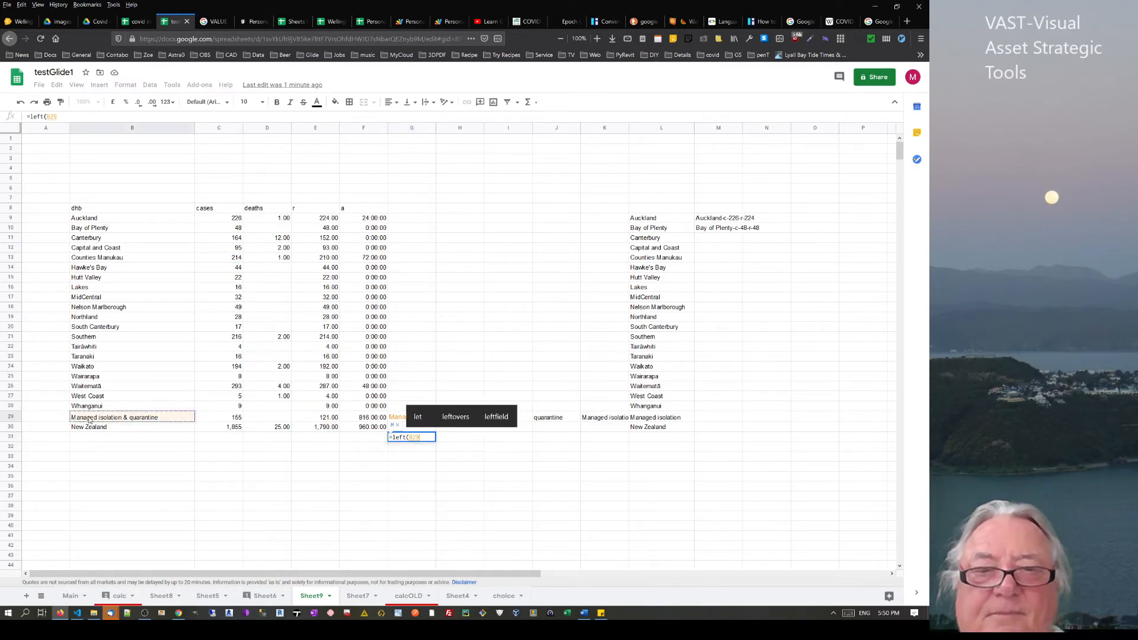
text(,2)
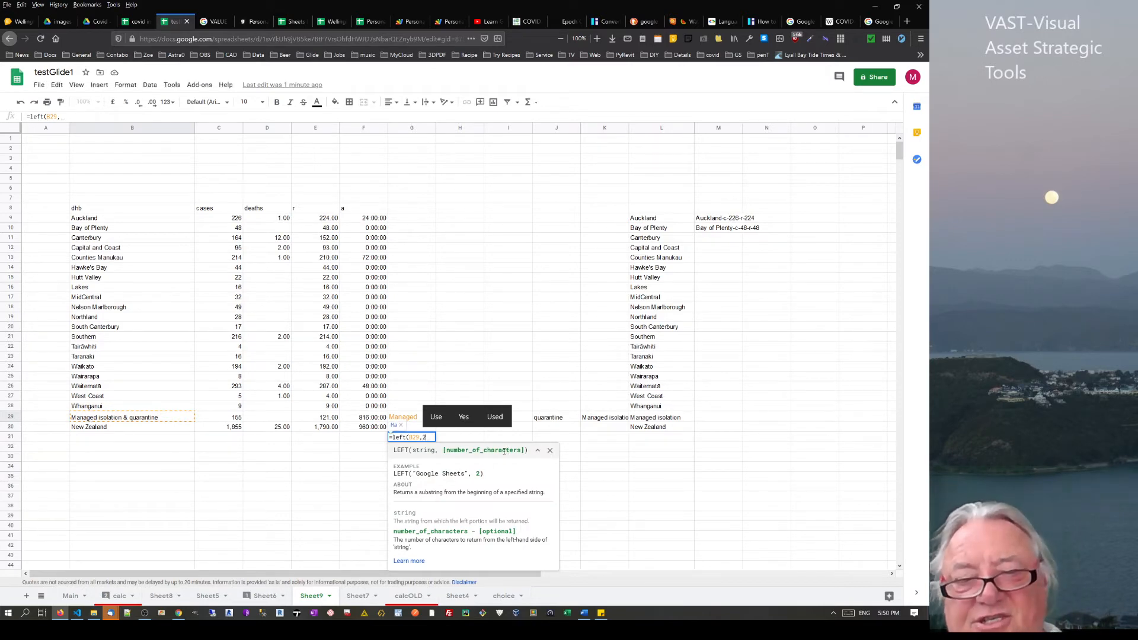
text(19)
key(Return)
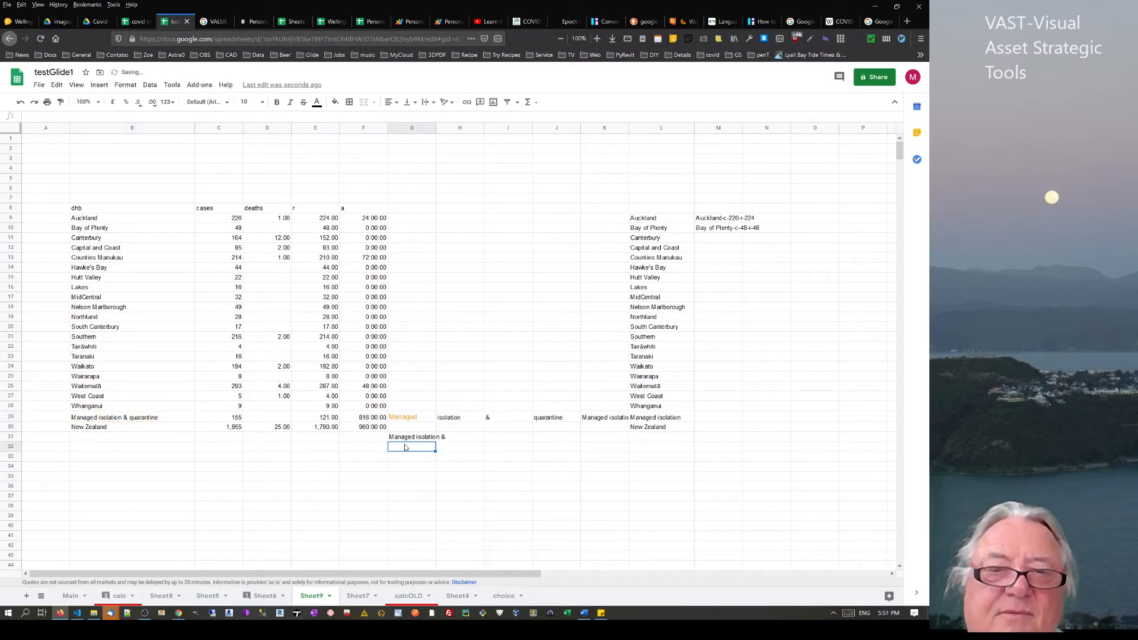
key(Up)
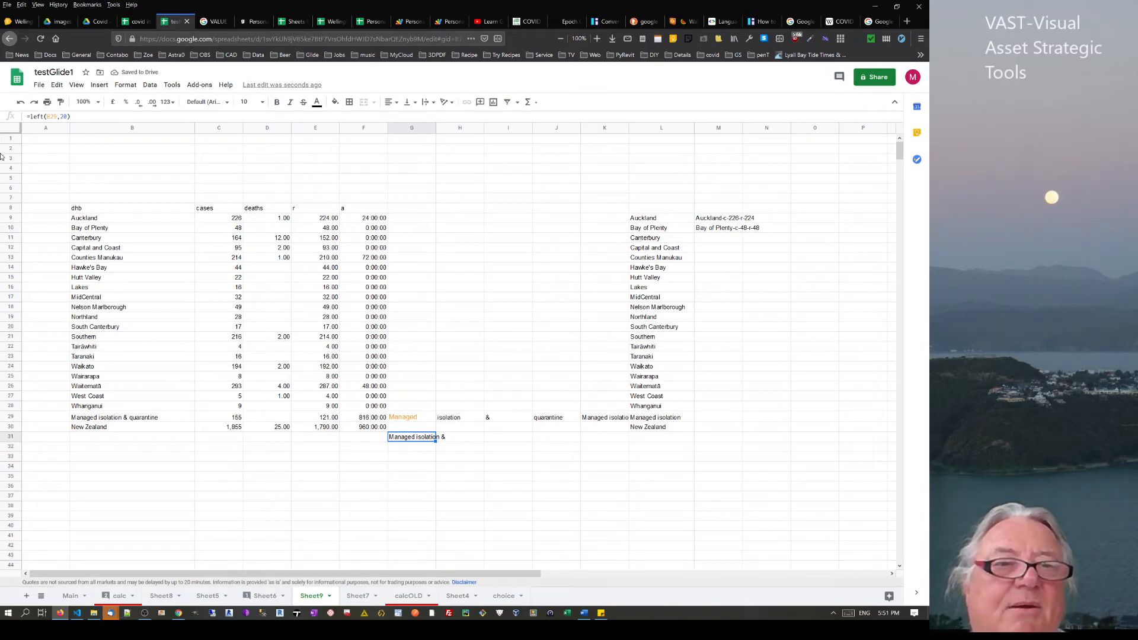
click(67, 117)
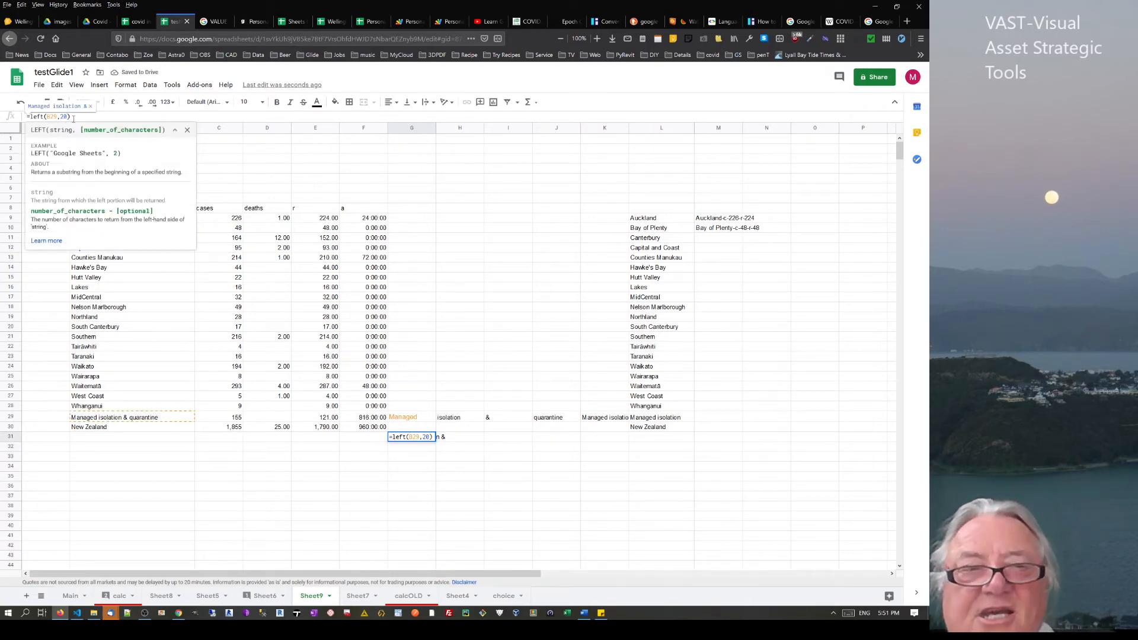
key(BackSpace)
key(BackSpace)
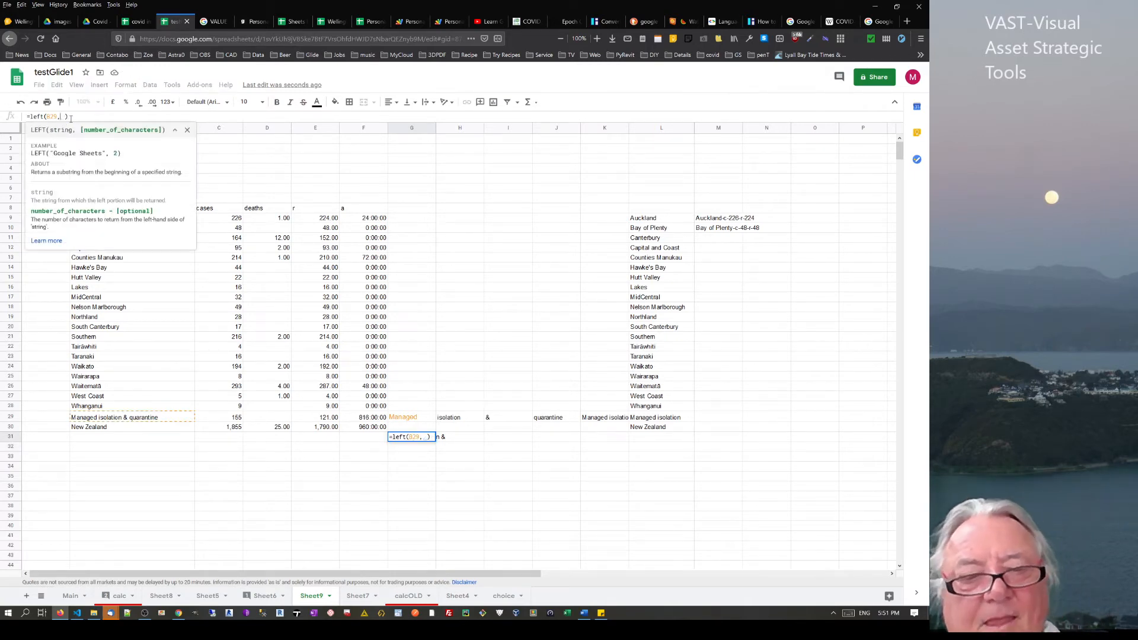
text(18)
key(Return)
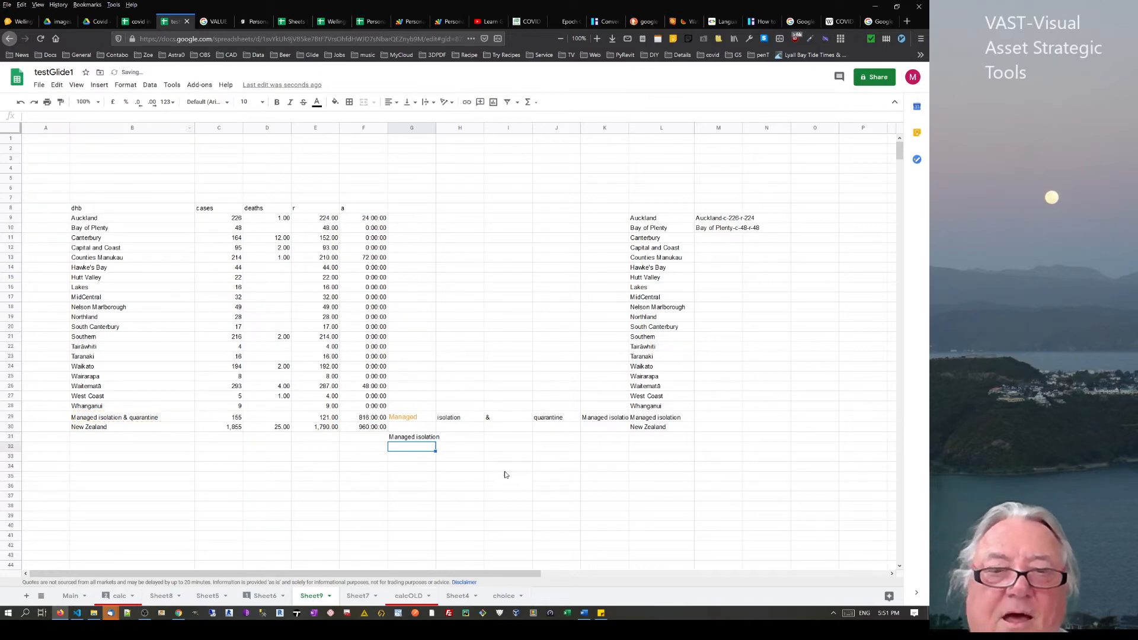
click(408, 440)
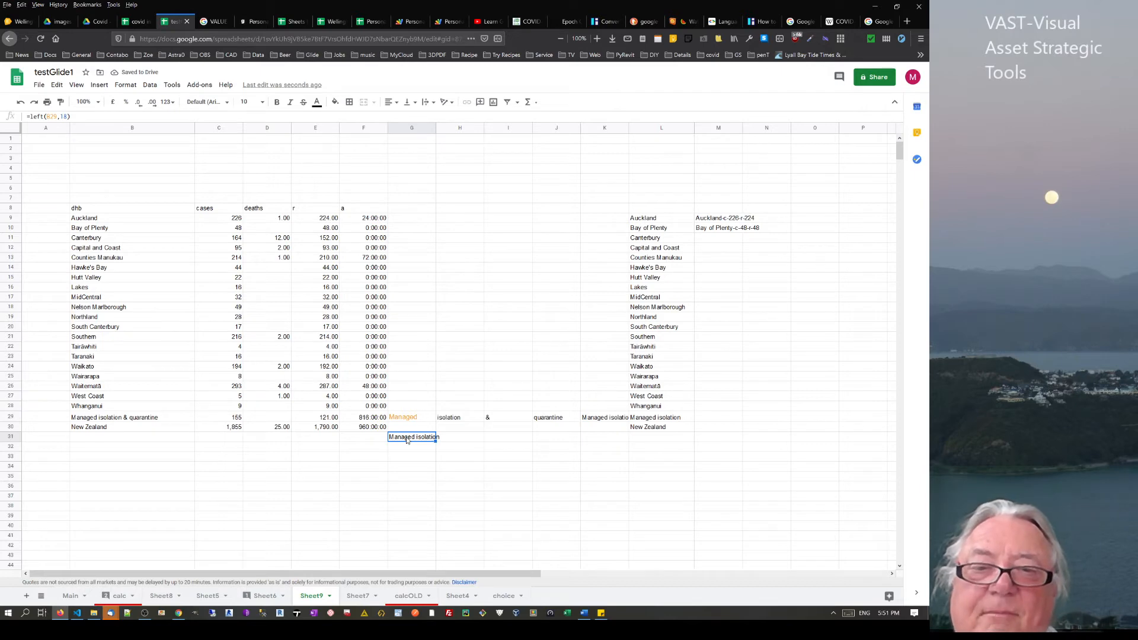
Inspect G35, the combined entries in M9:M13 and the Hutt Valley formula in L15
click(418, 477)
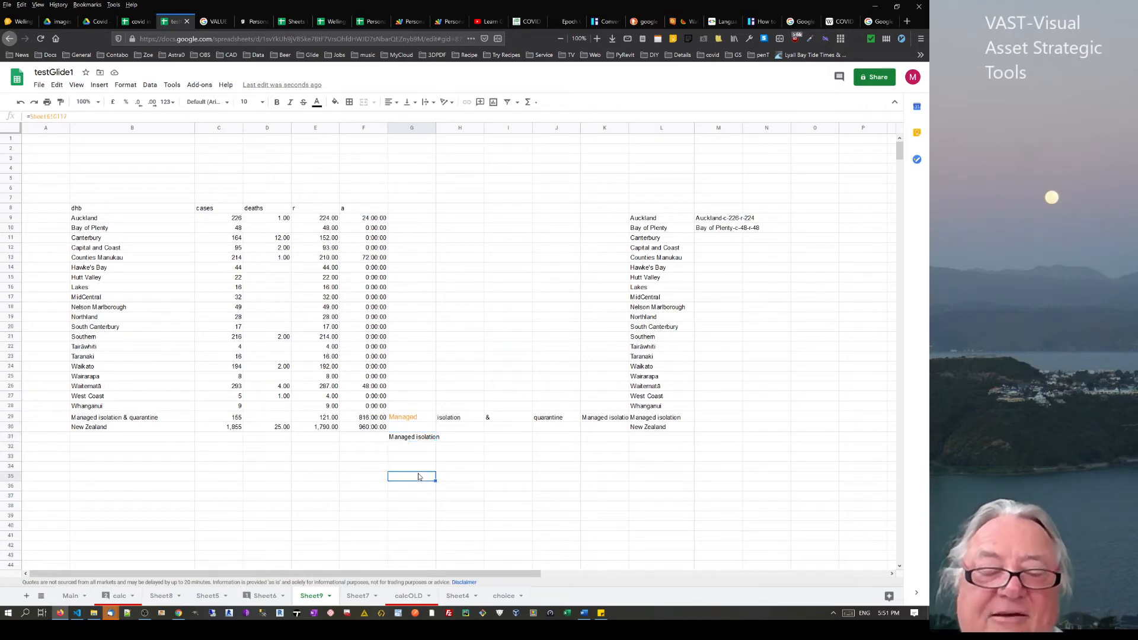
click(415, 442)
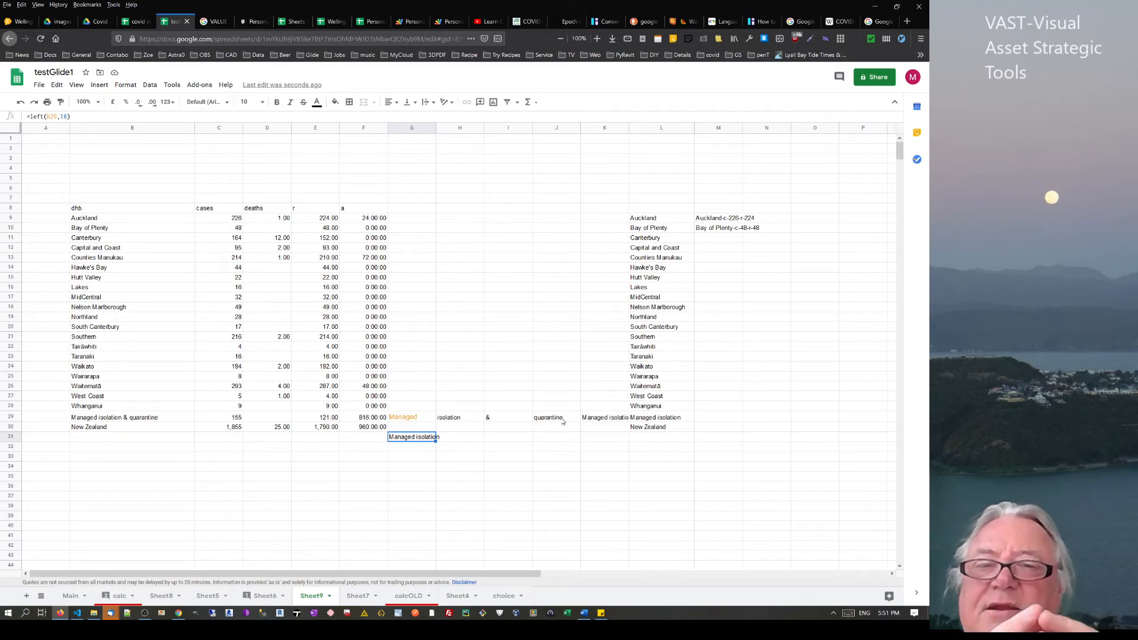
drag(719, 219, 718, 259)
click(645, 277)
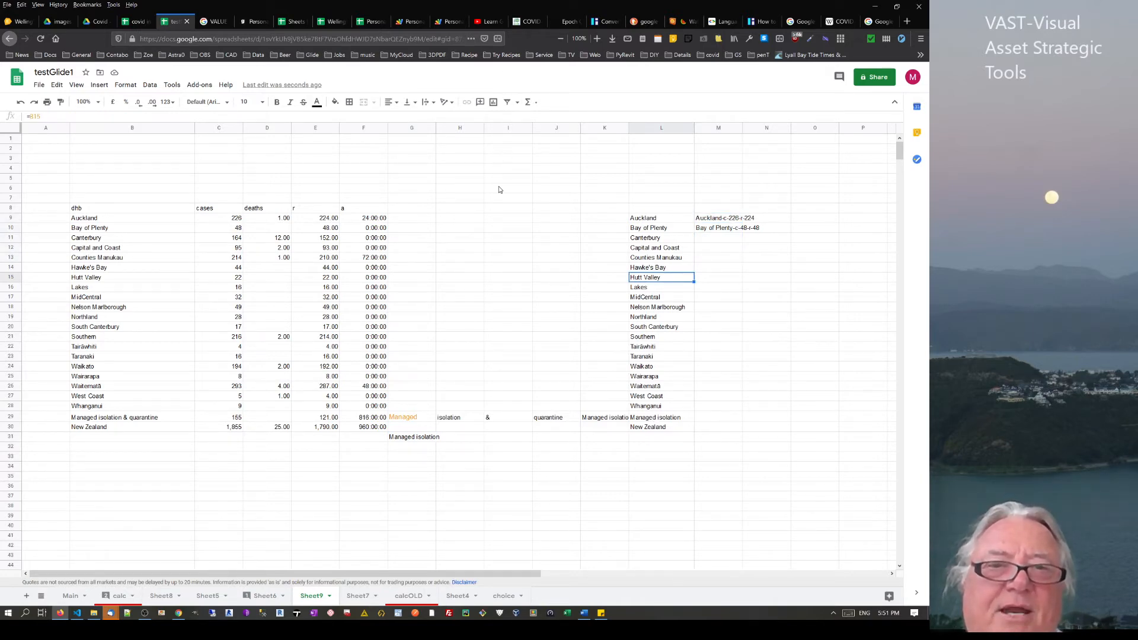
Try a =goo formula in B34, which ends up showing #NAME?
click(393, 219)
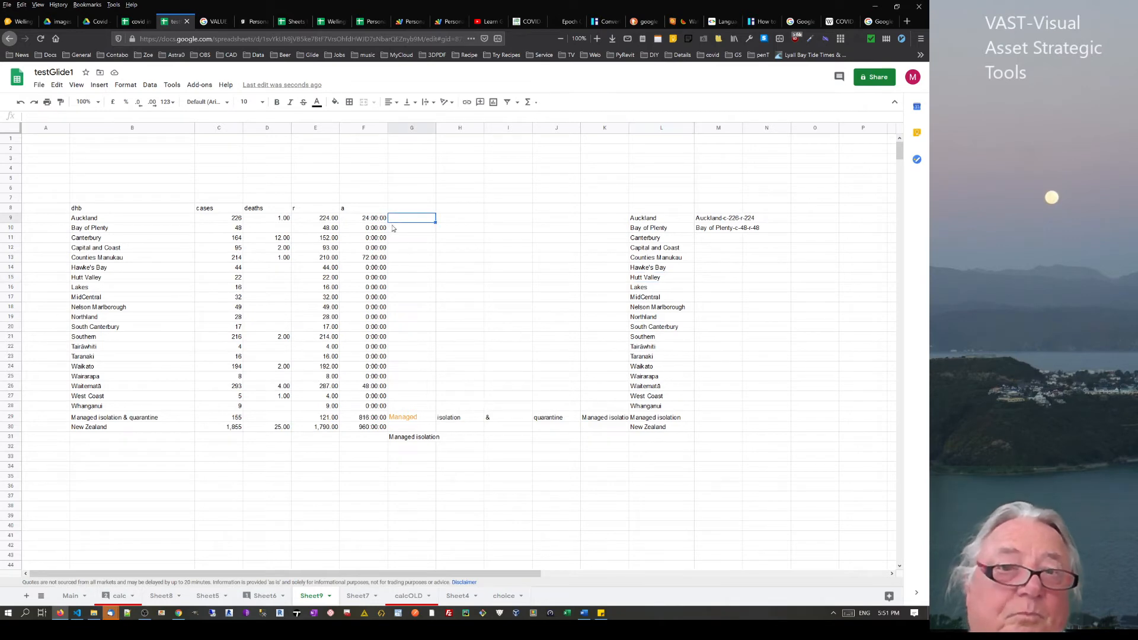
click(151, 468)
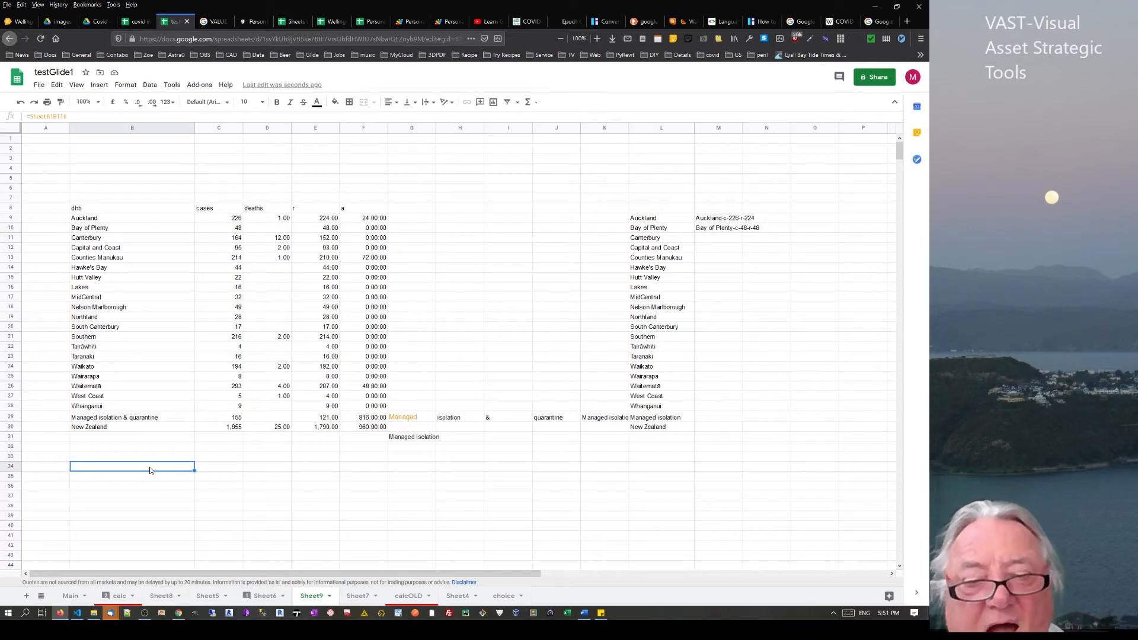
text(=impo)
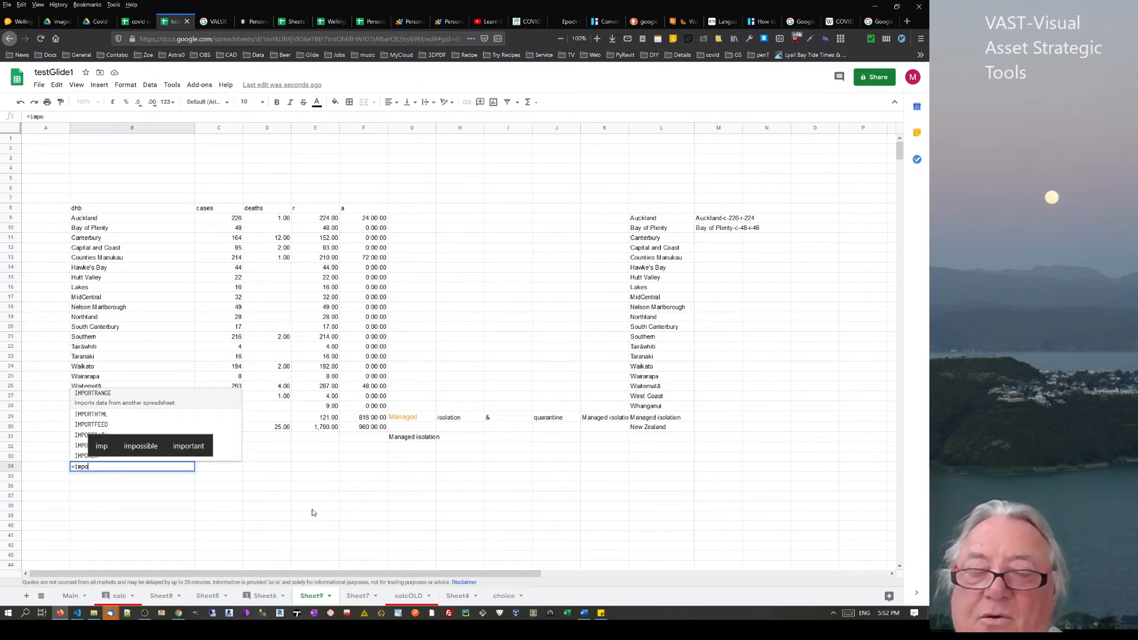
key(BackSpace)
key(BackSpace)
key(BackSpace)
key(BackSpace)
key(BackSpace)
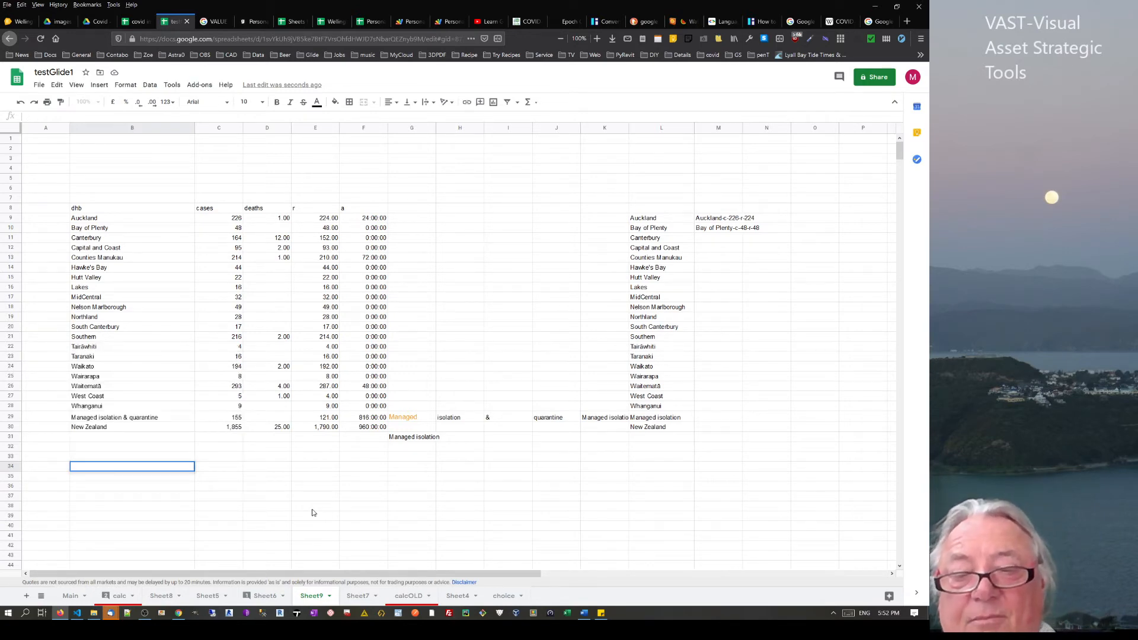
text(=)
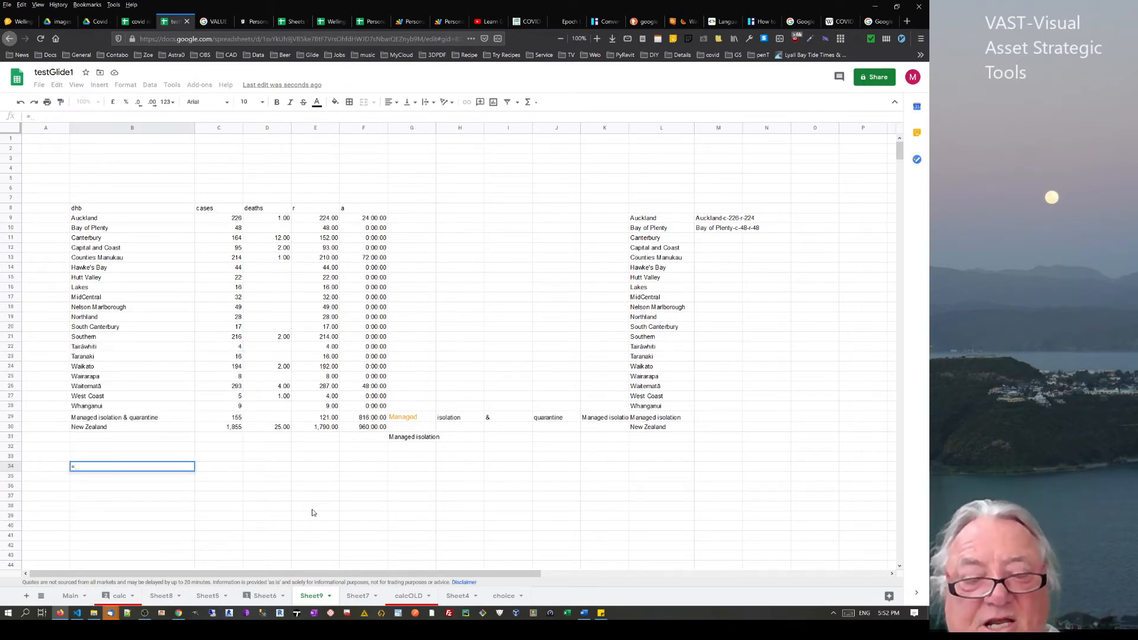
text(goog)
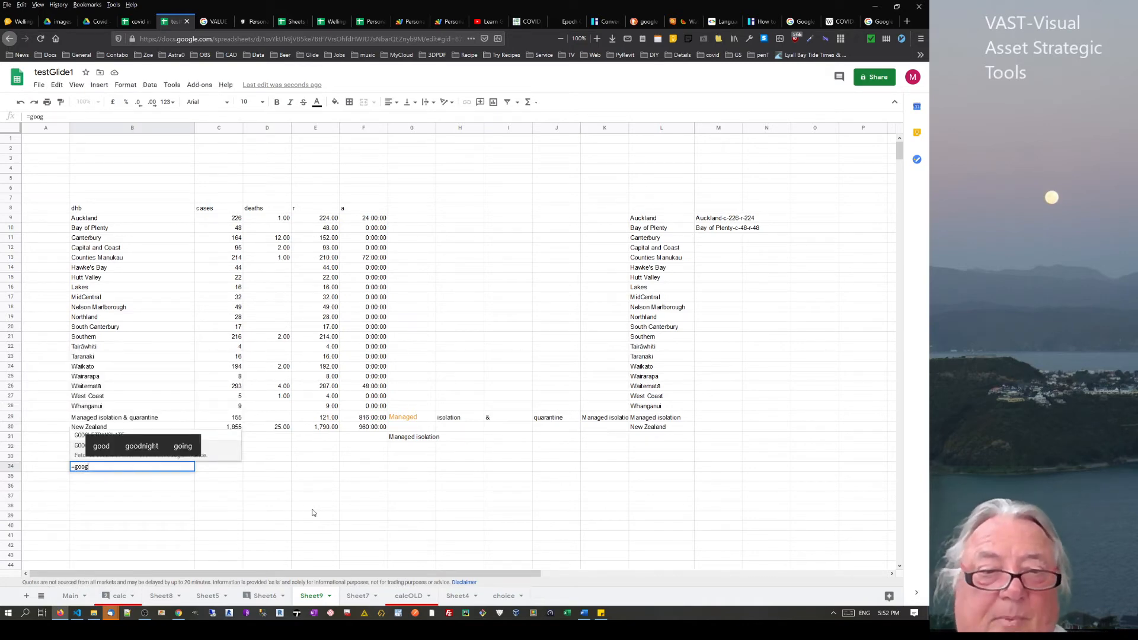
click(267, 476)
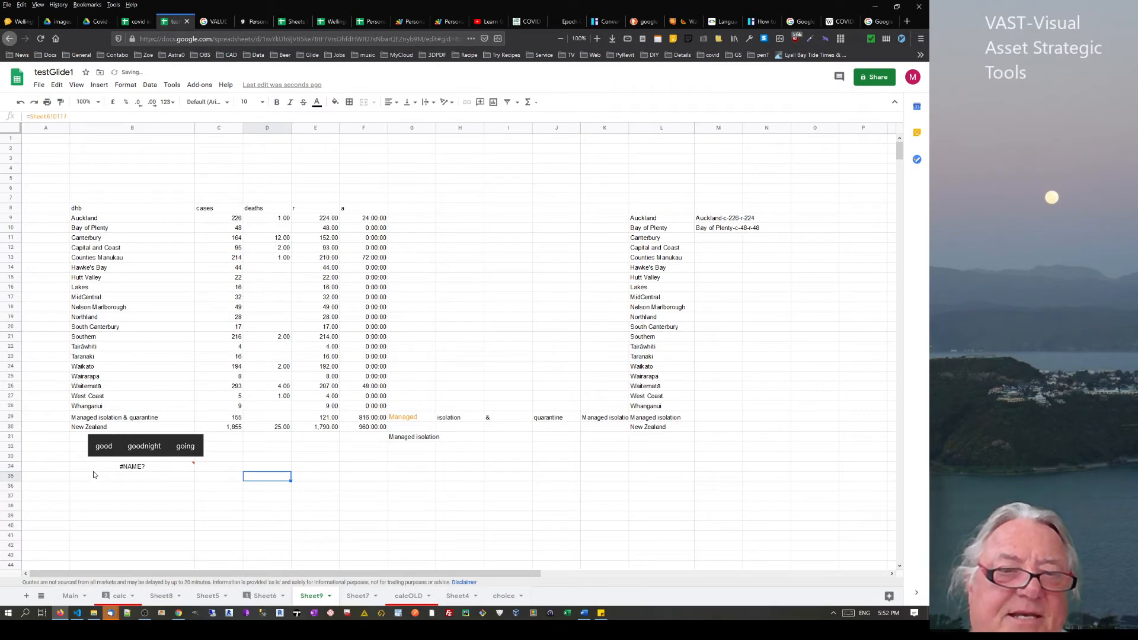
click(95, 467)
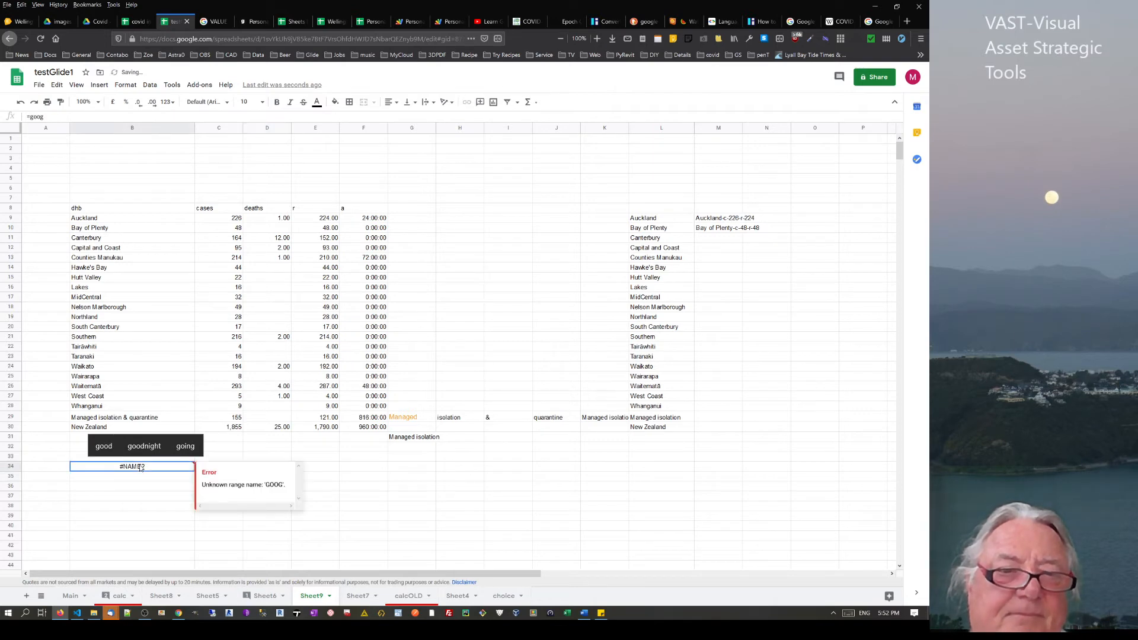
Start a GOOGLEFINANCE formula in G40 from autocomplete, then delete it, leaving G40 empty
click(427, 531)
text(=goo)
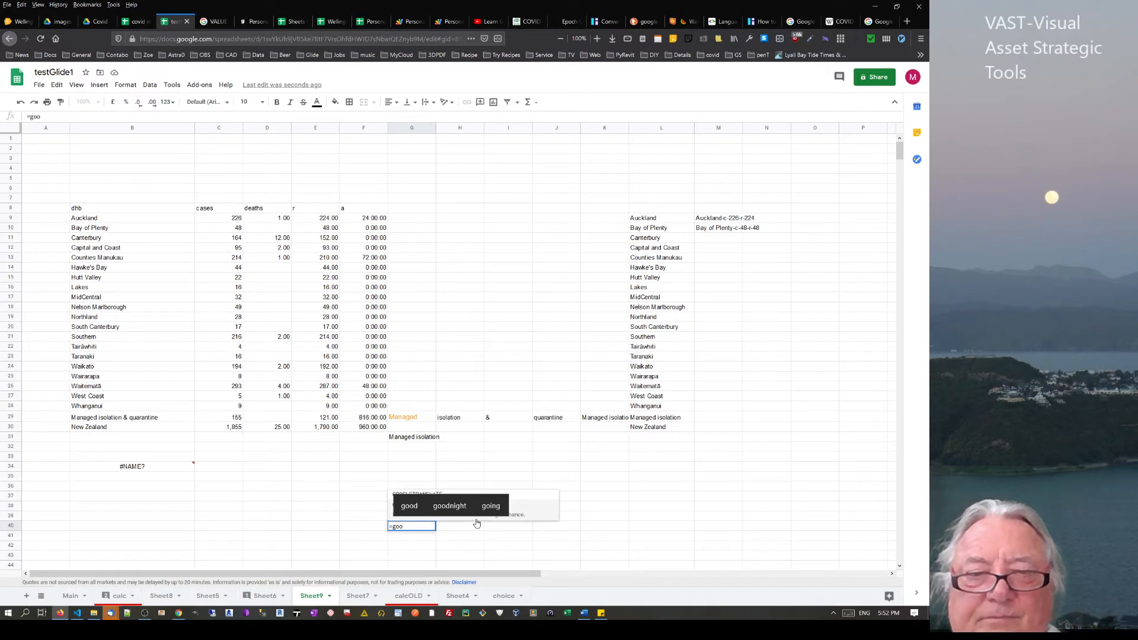
click(410, 507)
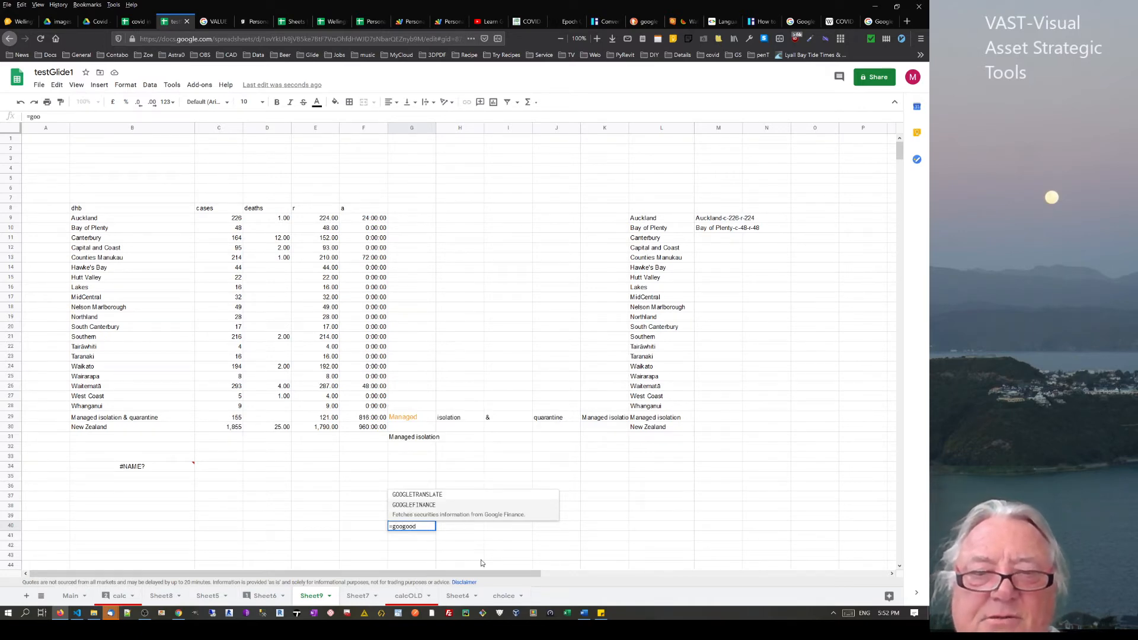
click(430, 505)
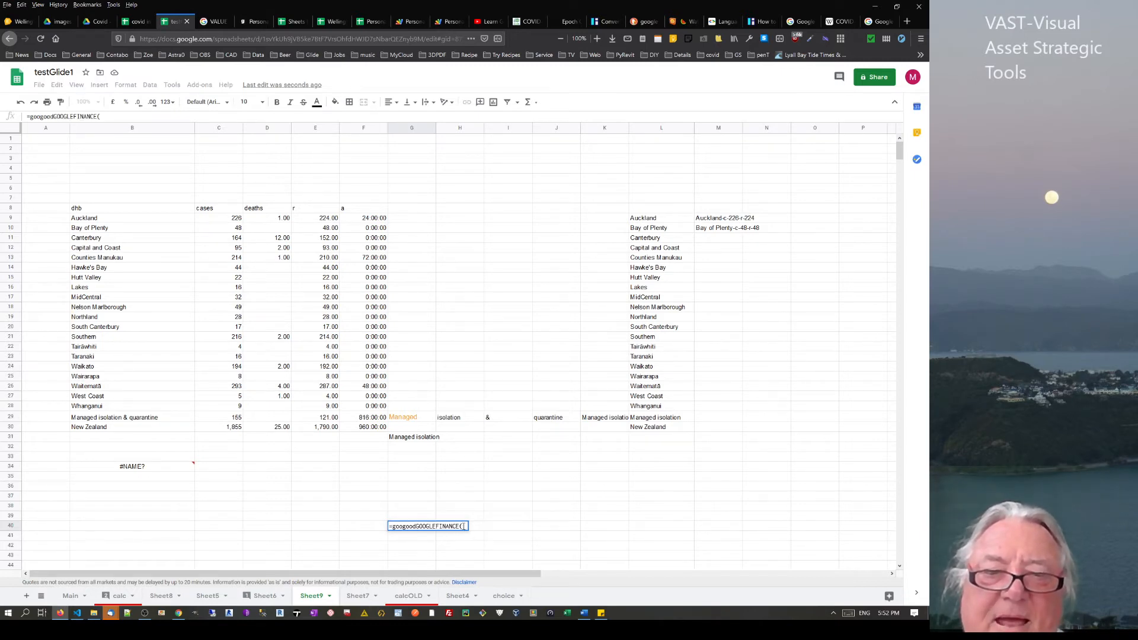
drag(464, 527, 369, 530)
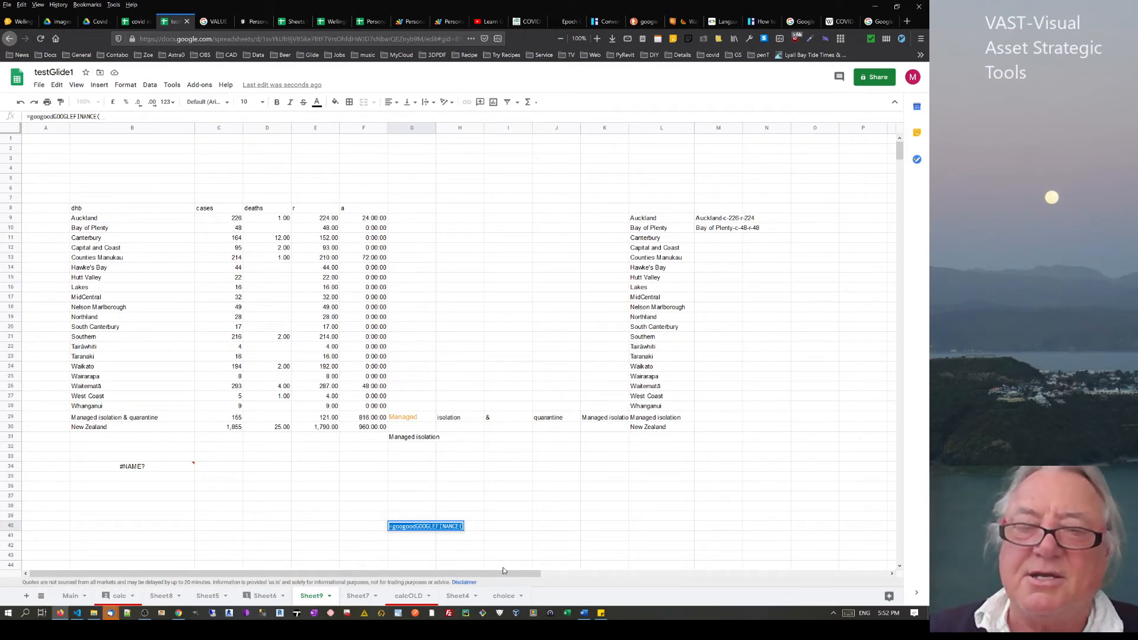
key(BackSpace)
click(460, 497)
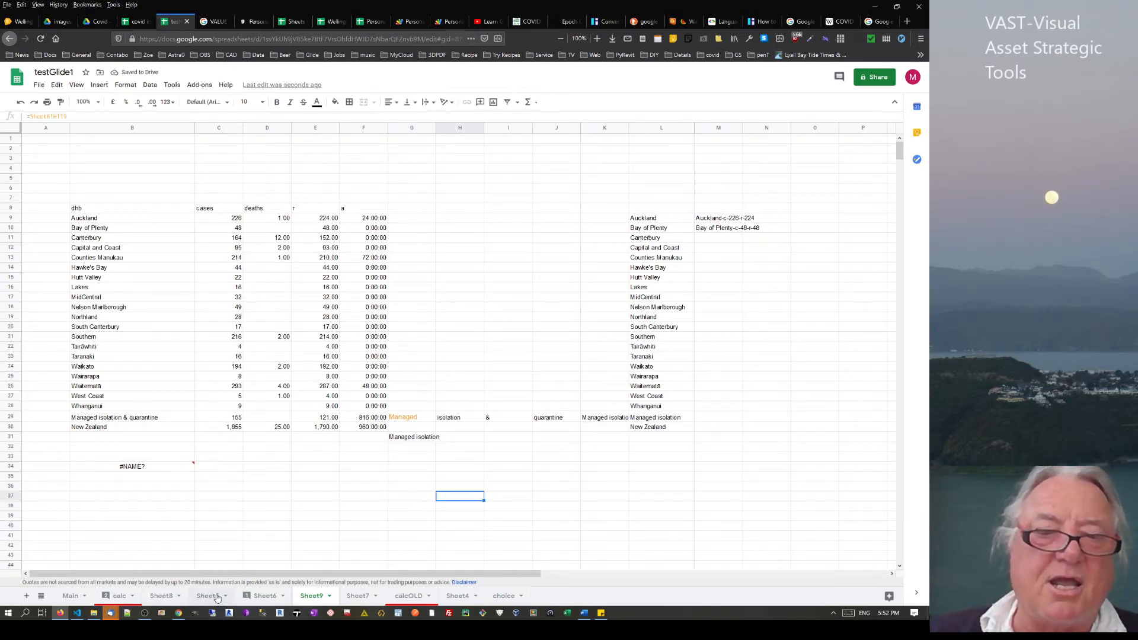
On Sheet6, check the IMPORTFEED in C50 and start an IMPORTFEED formula in C48
click(265, 597)
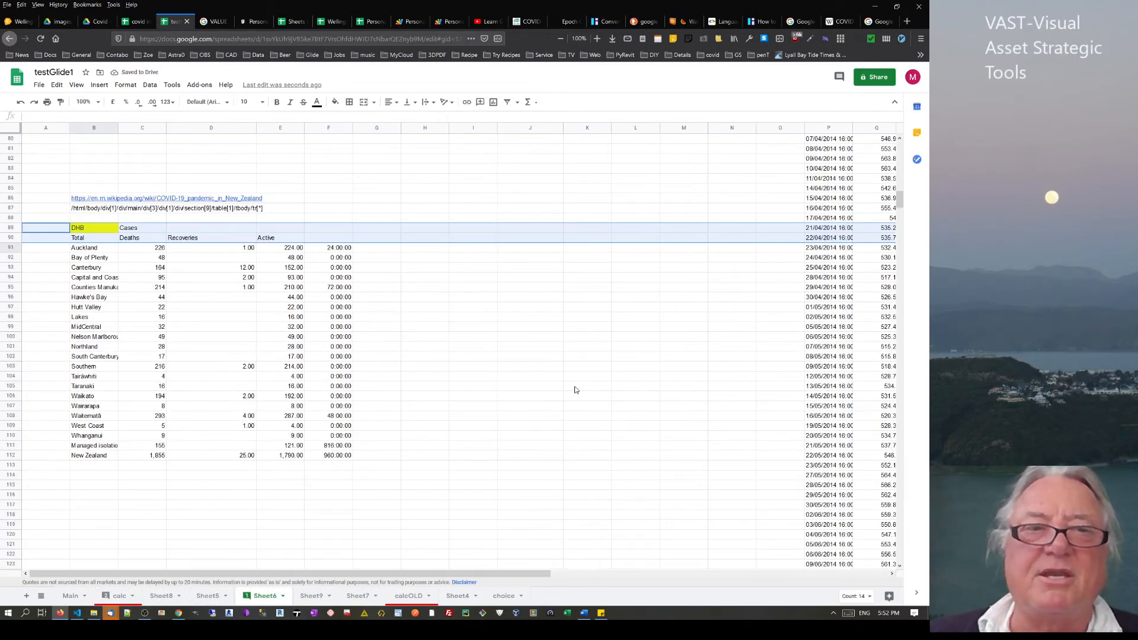
scroll(570, 389, up, 5)
scroll(425, 299, up, 5)
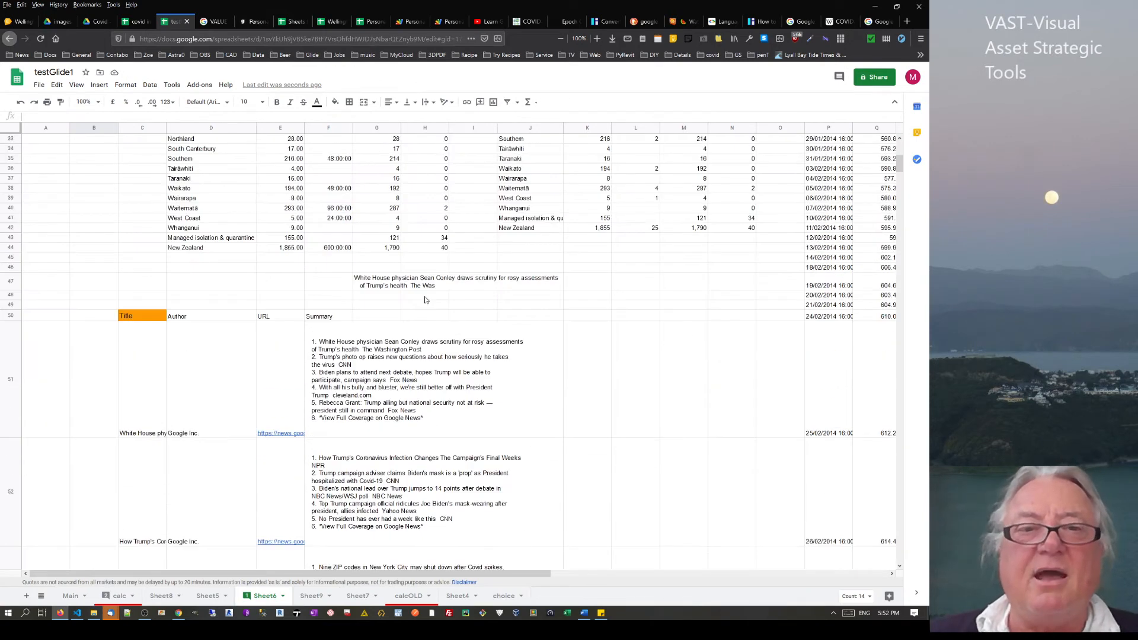
click(138, 317)
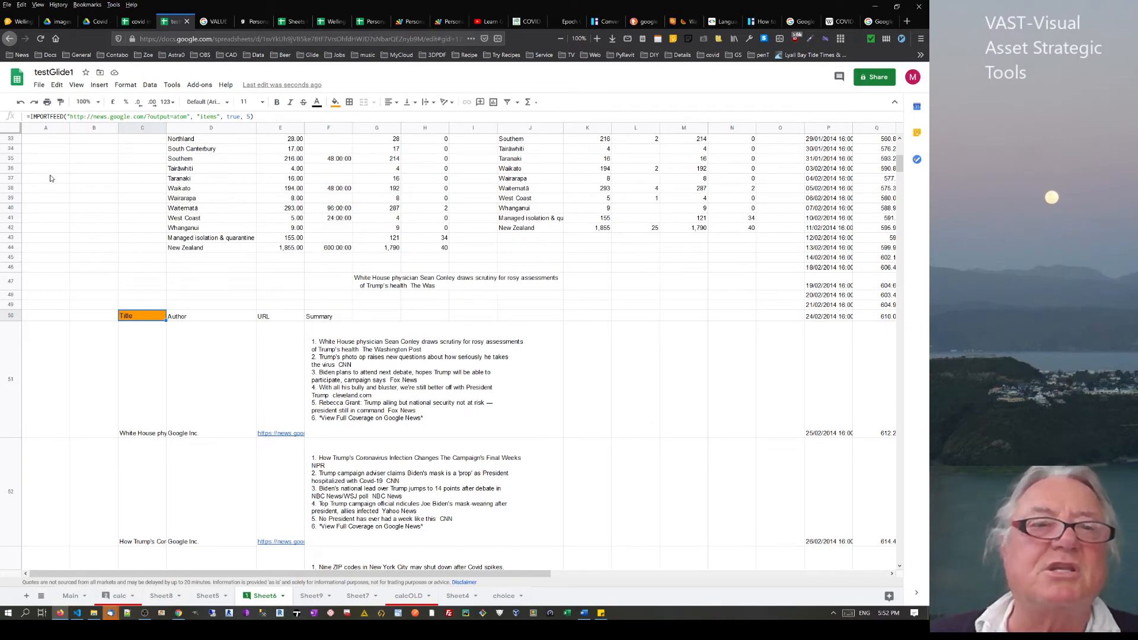
click(141, 295)
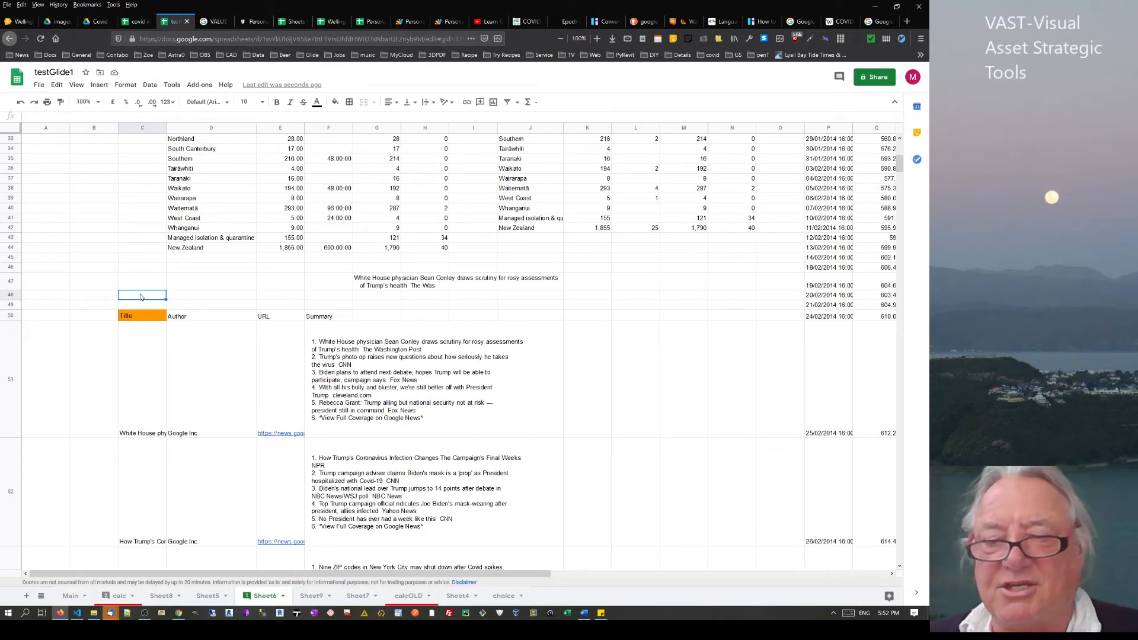
text(=impo)
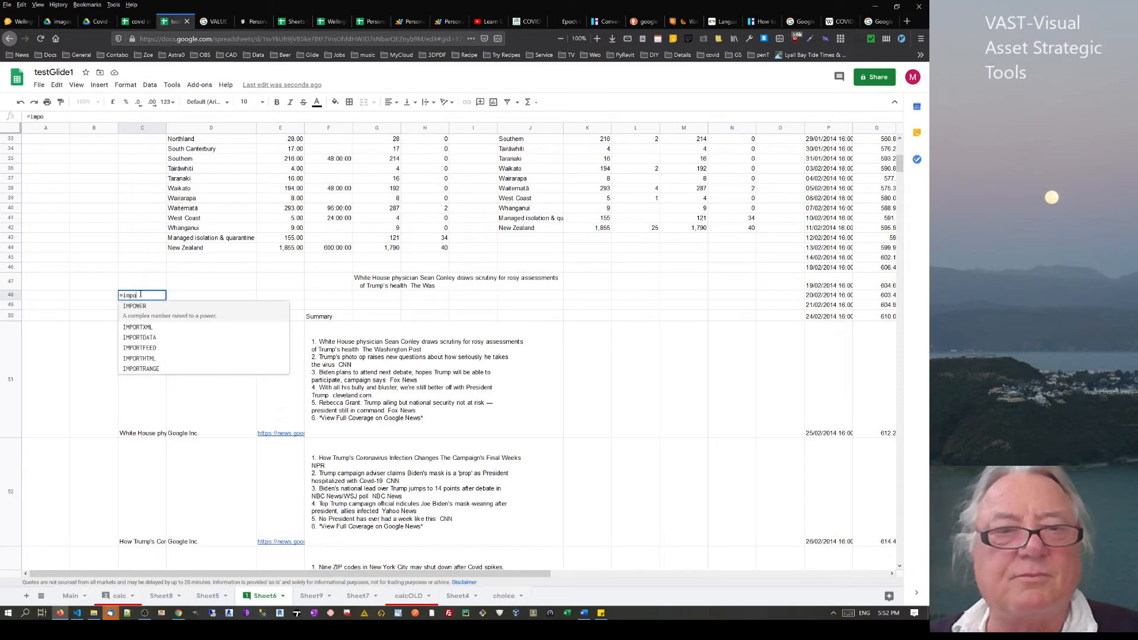
click(142, 348)
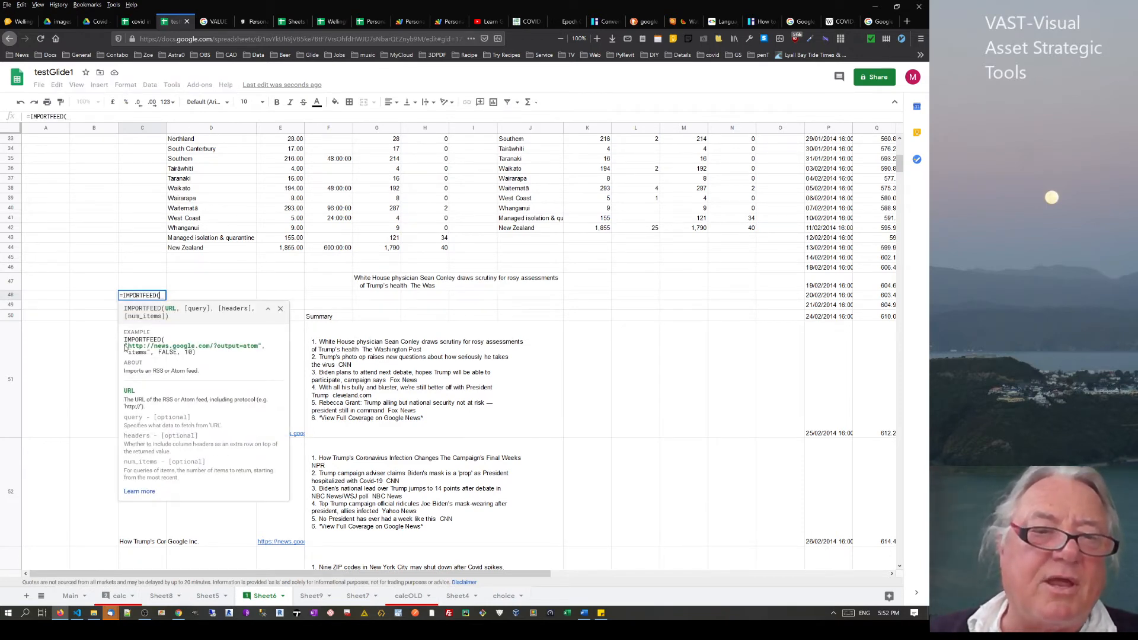
Complete C48 with the help example's Google News atom feed arguments, copy it, and return to Sheet9
drag(125, 347, 206, 356)
key(ctrl+c)
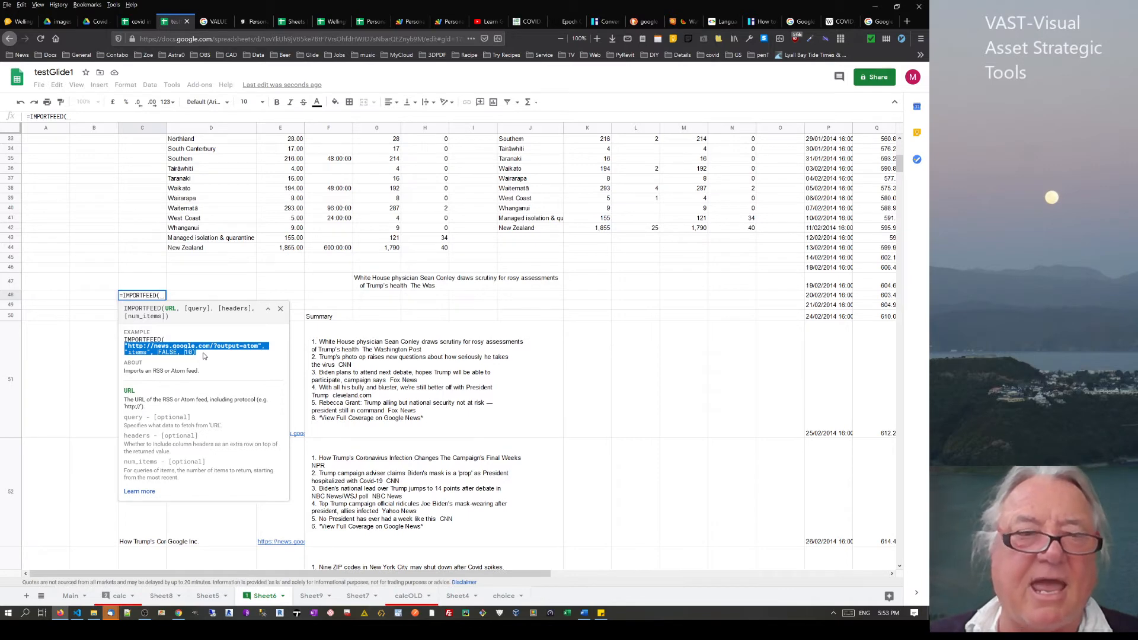
click(162, 296)
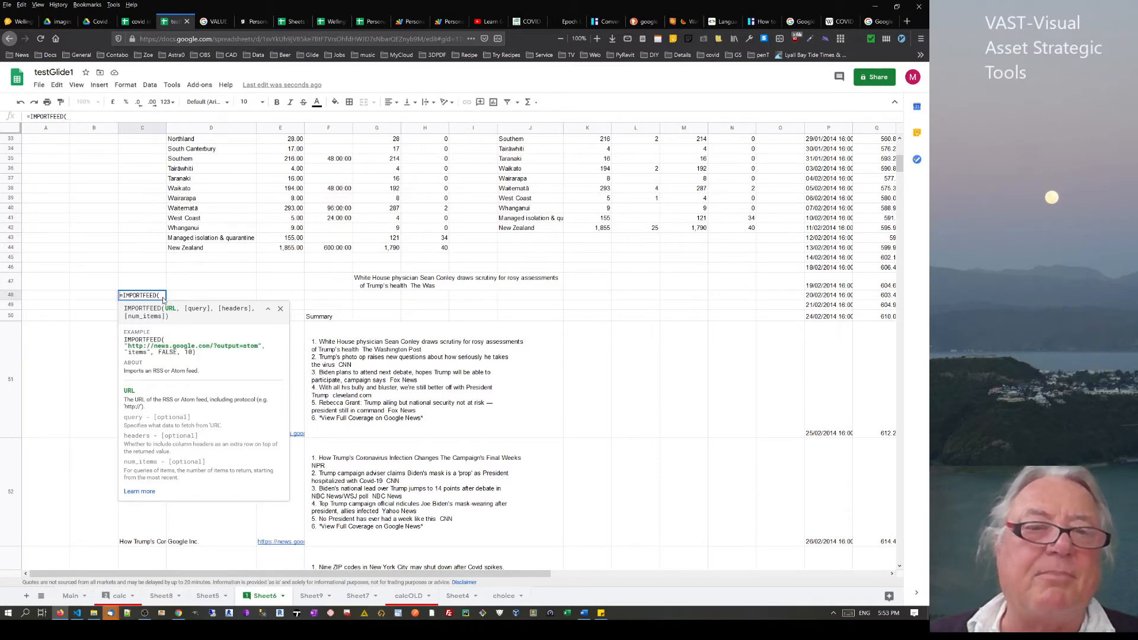
key(ctrl+v)
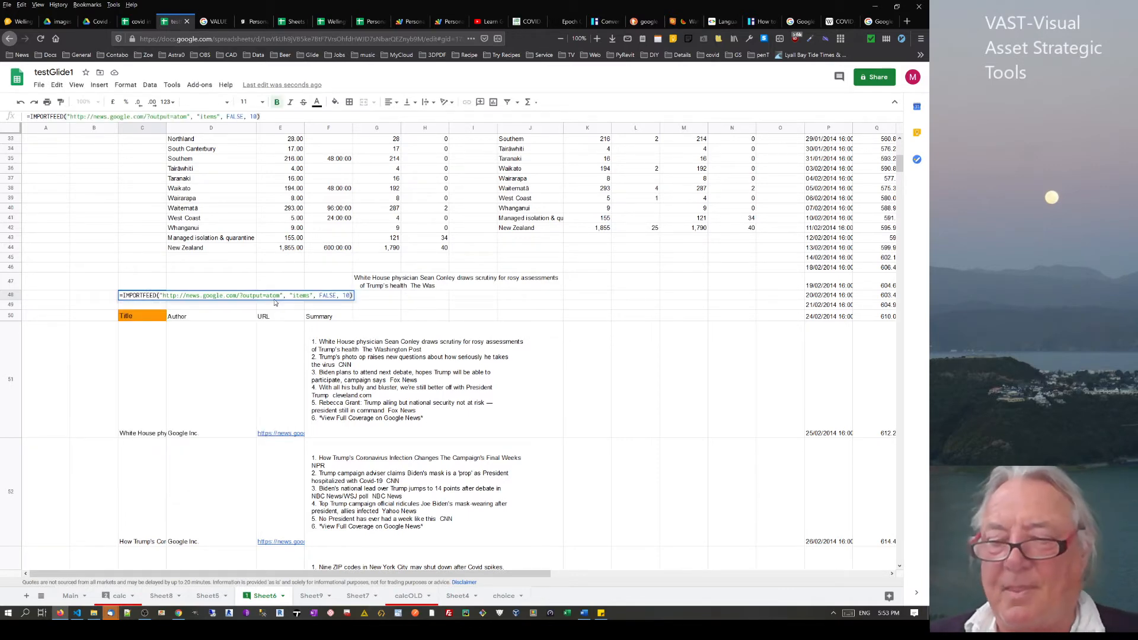
key(Return)
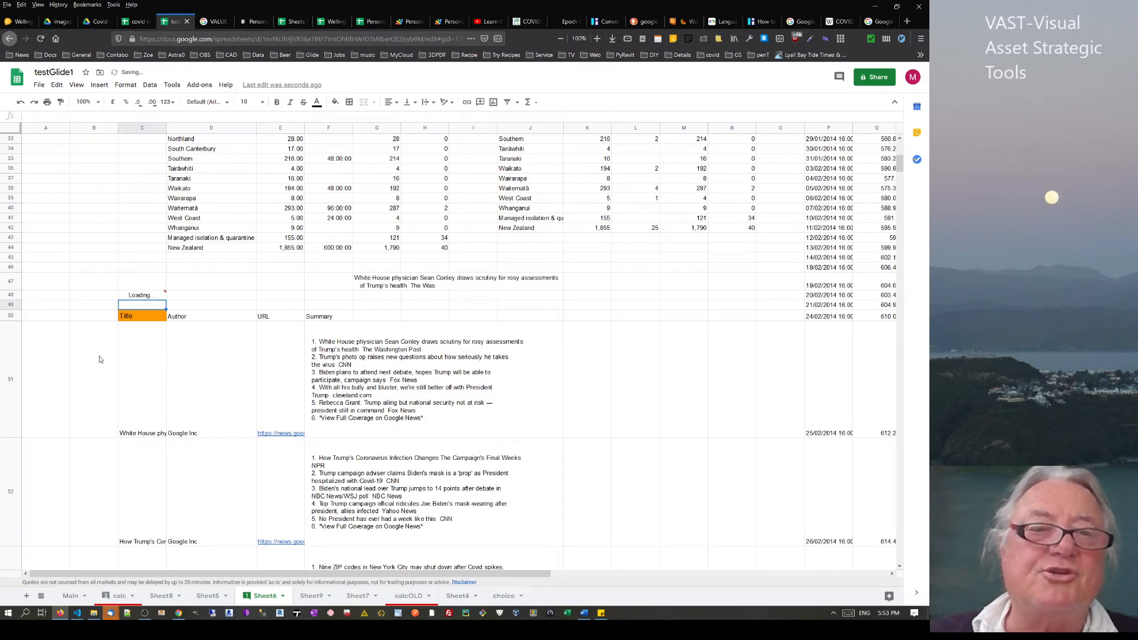
mouse_move(162, 294)
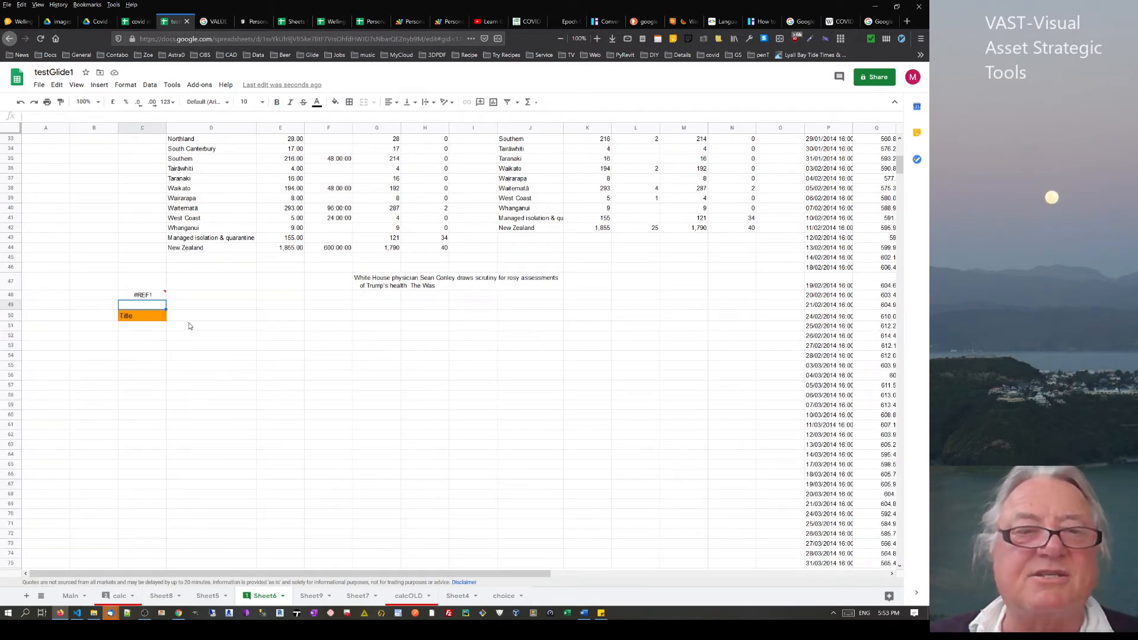
click(152, 300)
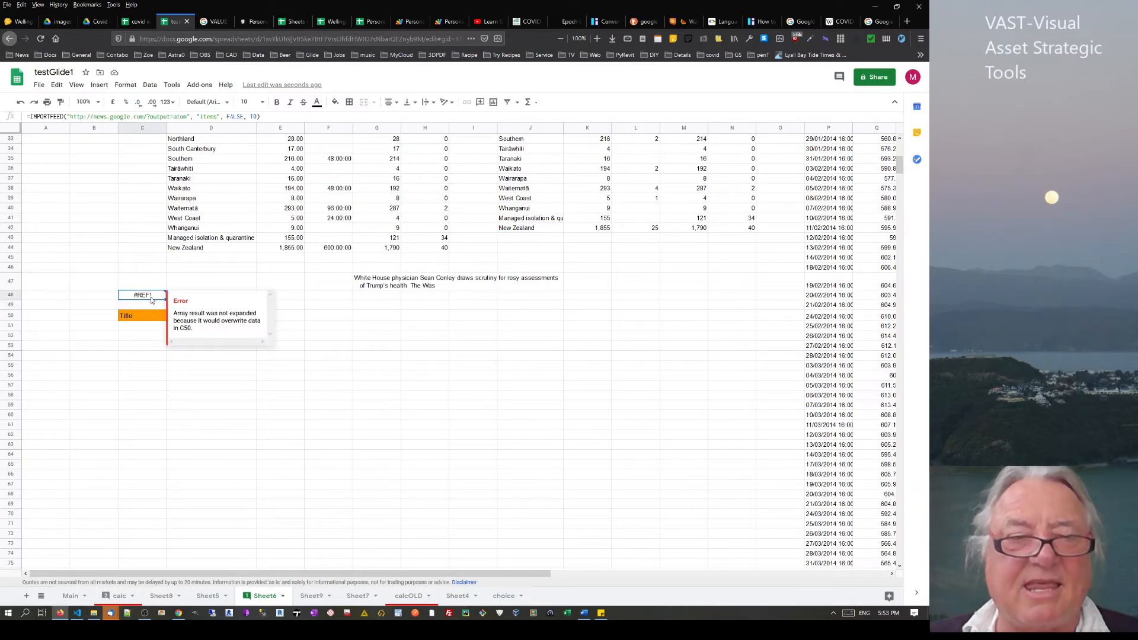
key(ctrl+c)
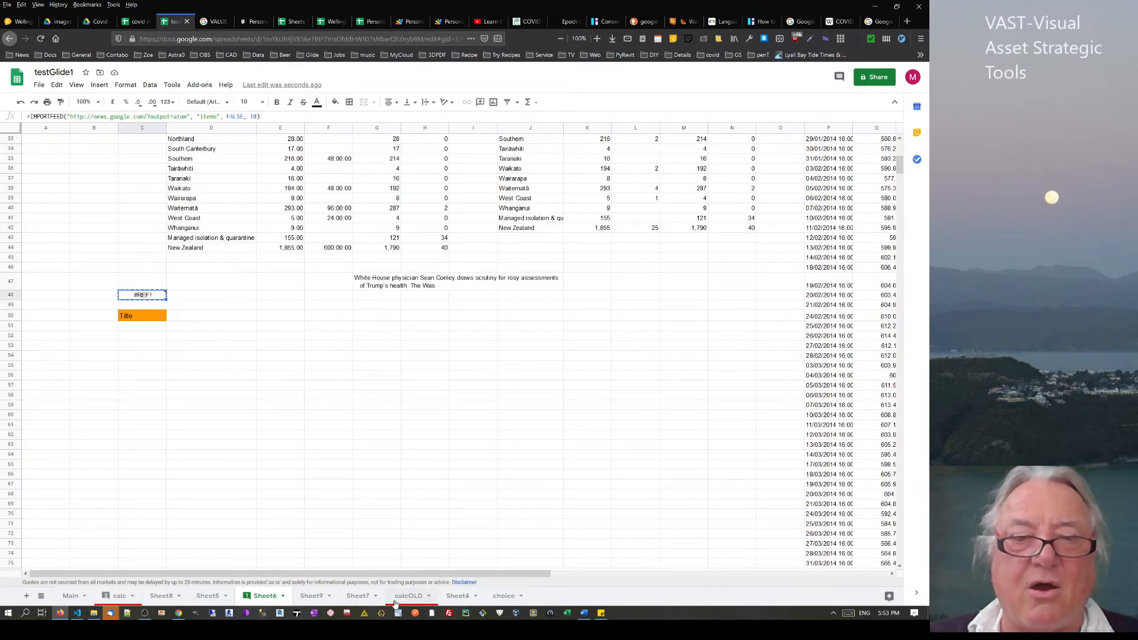
click(312, 598)
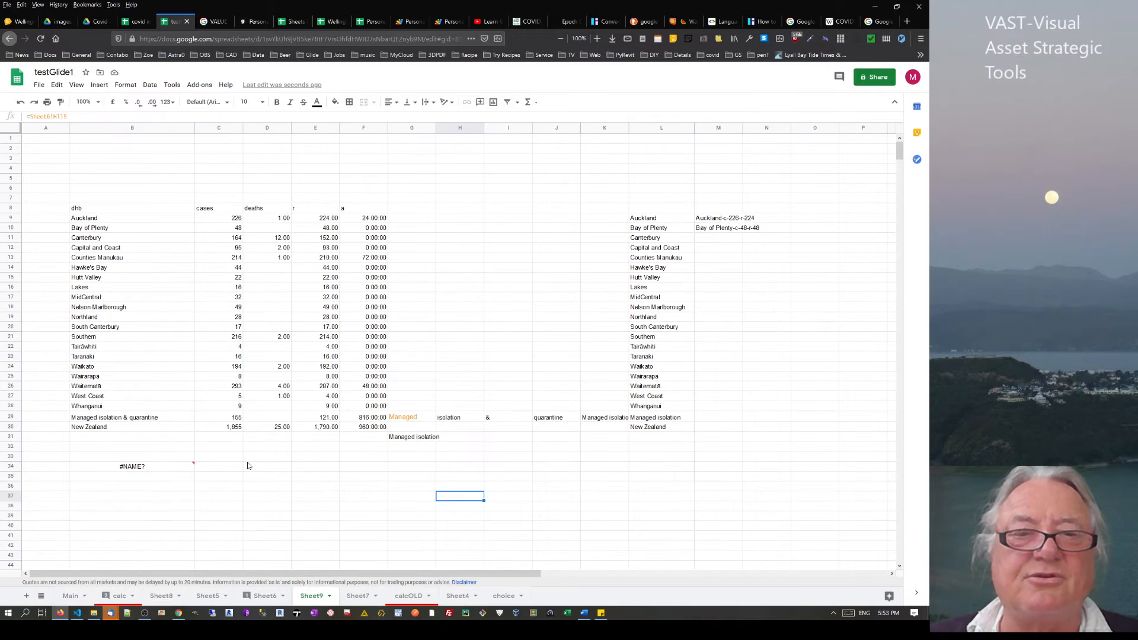
Paste the IMPORTFEED formula into Sheet9 cell D38
click(251, 510)
key(ctrl+v)
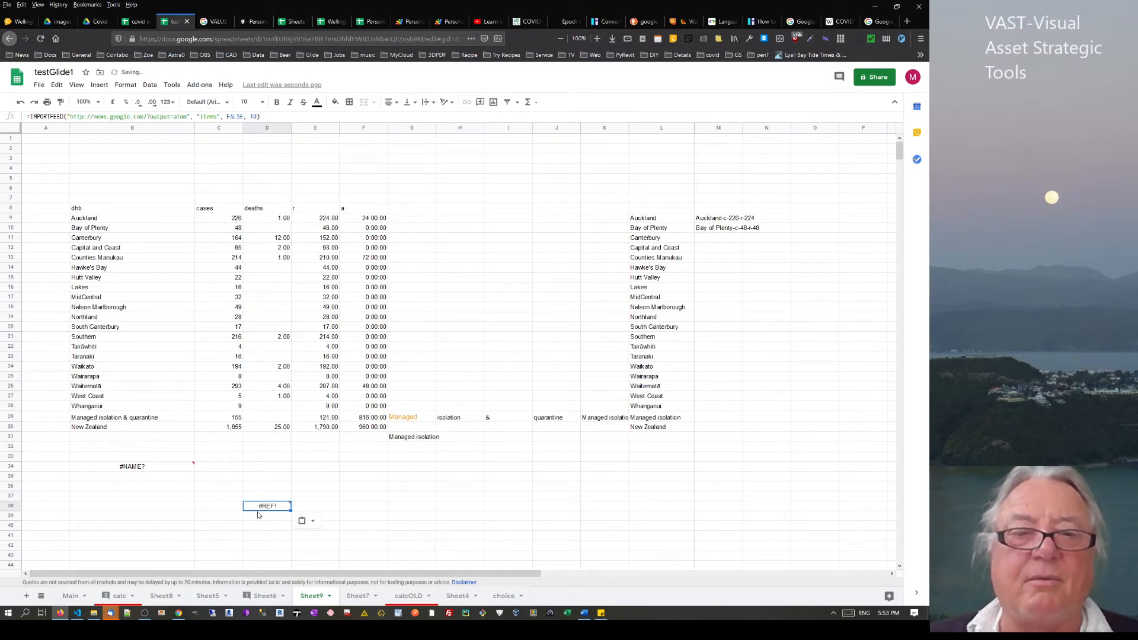
mouse_move(273, 512)
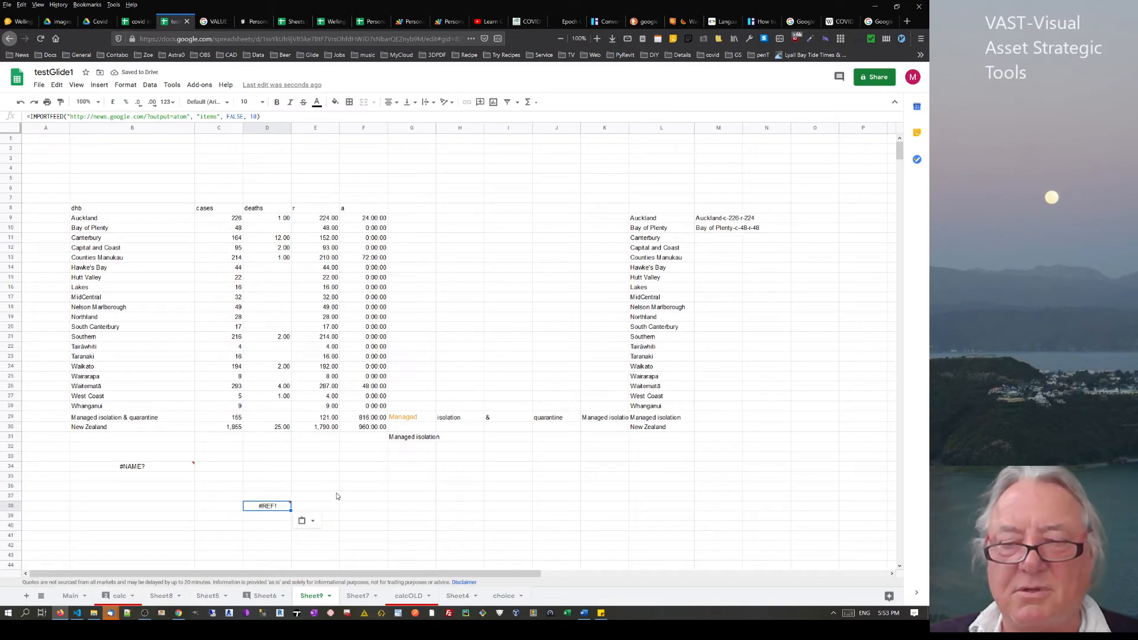
key(Return)
scroll(343, 550, down, 2)
click(412, 516)
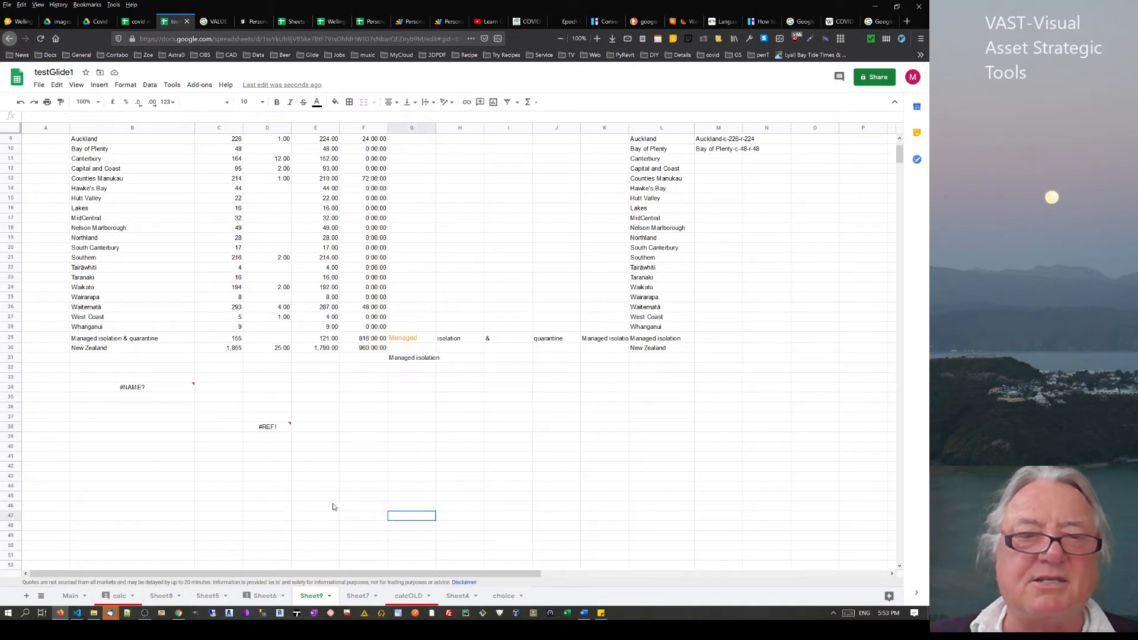
Select the cells blocking the feed so the array can expand, then check D38 and row 38
drag(270, 438, 867, 580)
scroll(432, 394, up, 5)
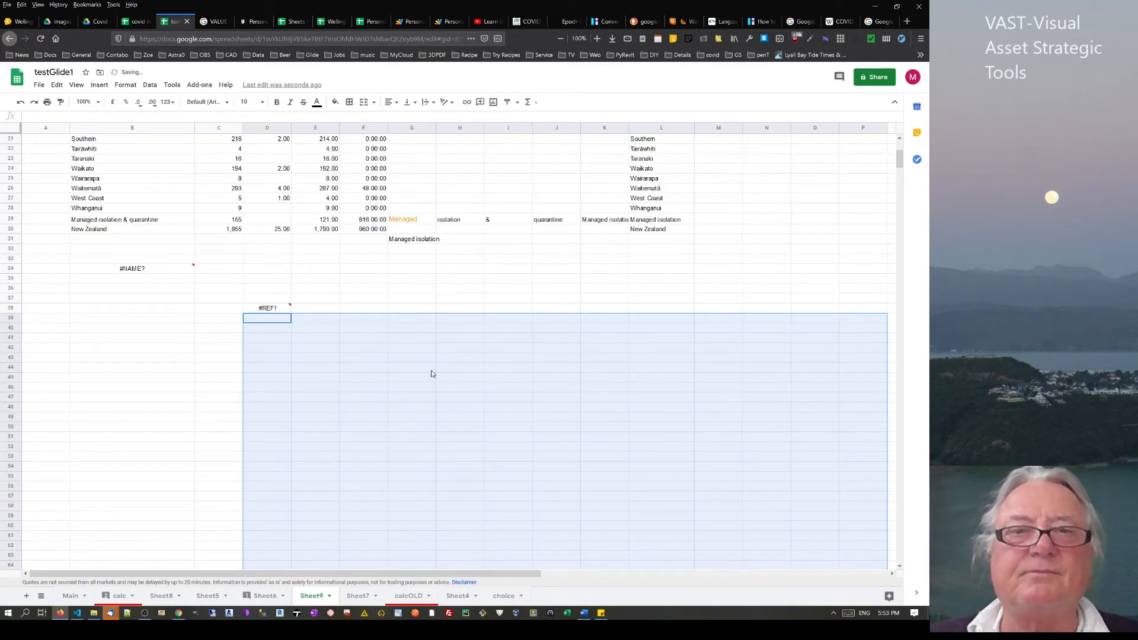
drag(307, 311, 859, 352)
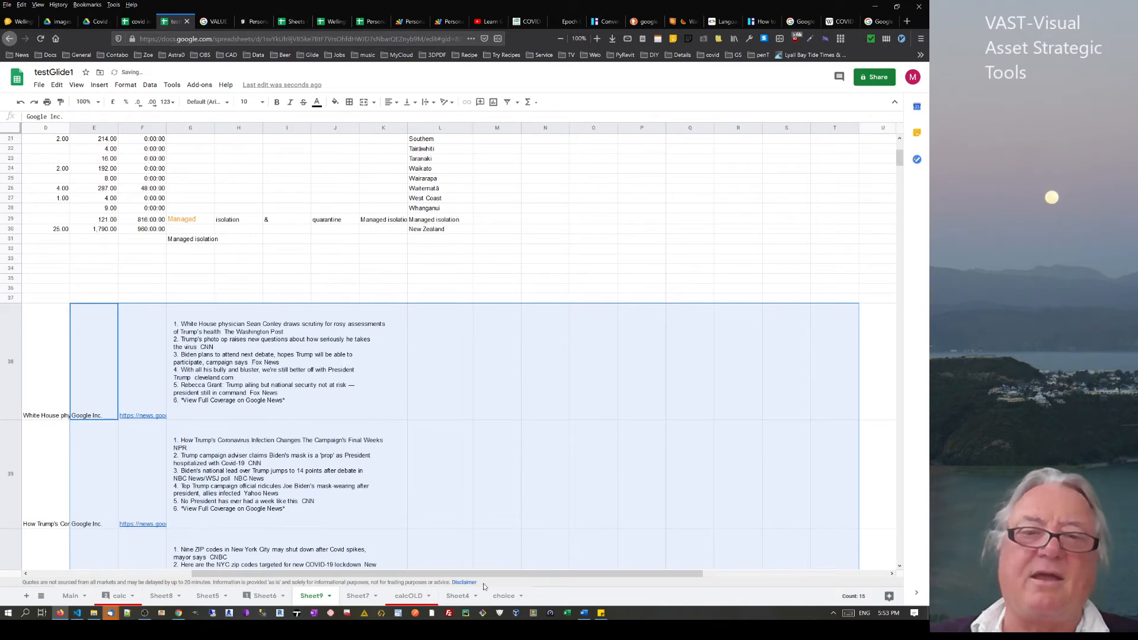
drag(580, 573, 417, 572)
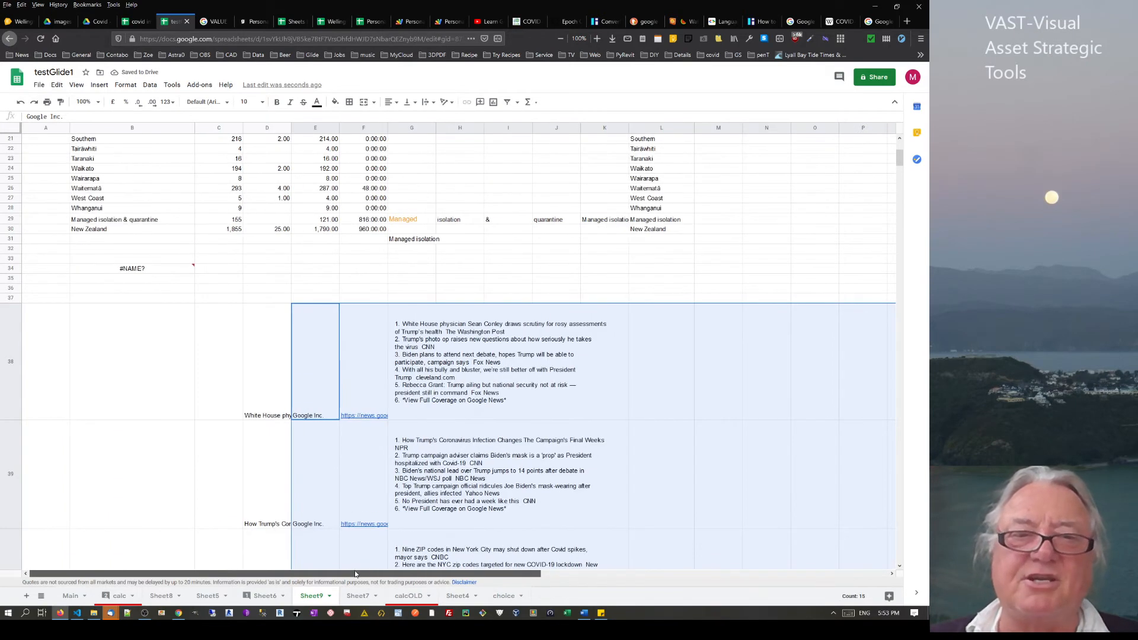
click(266, 381)
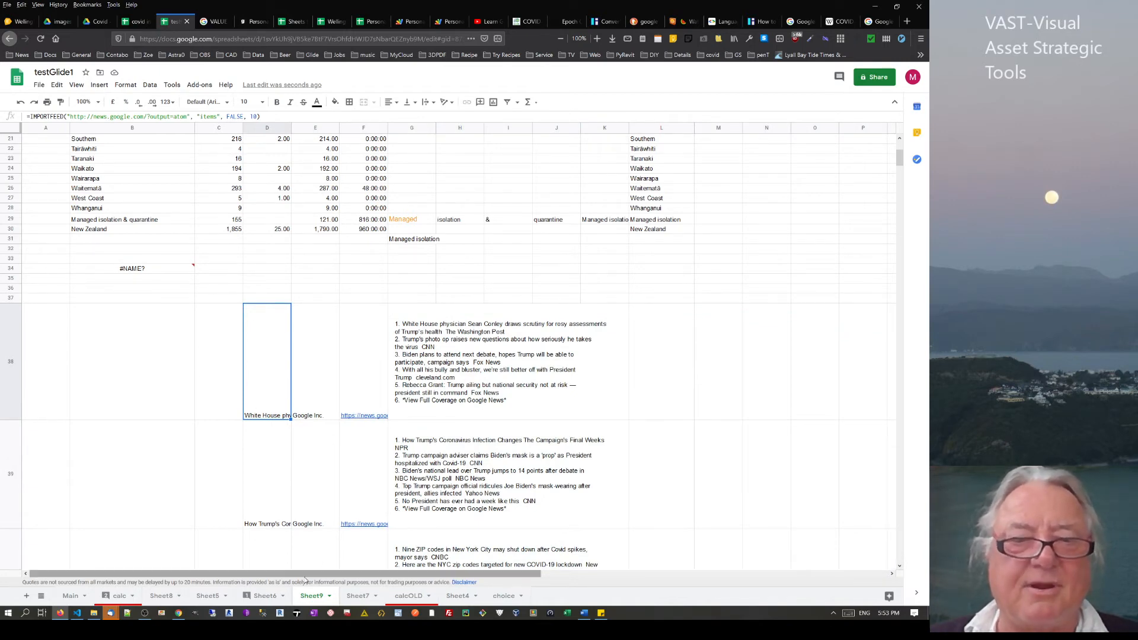
click(40, 319)
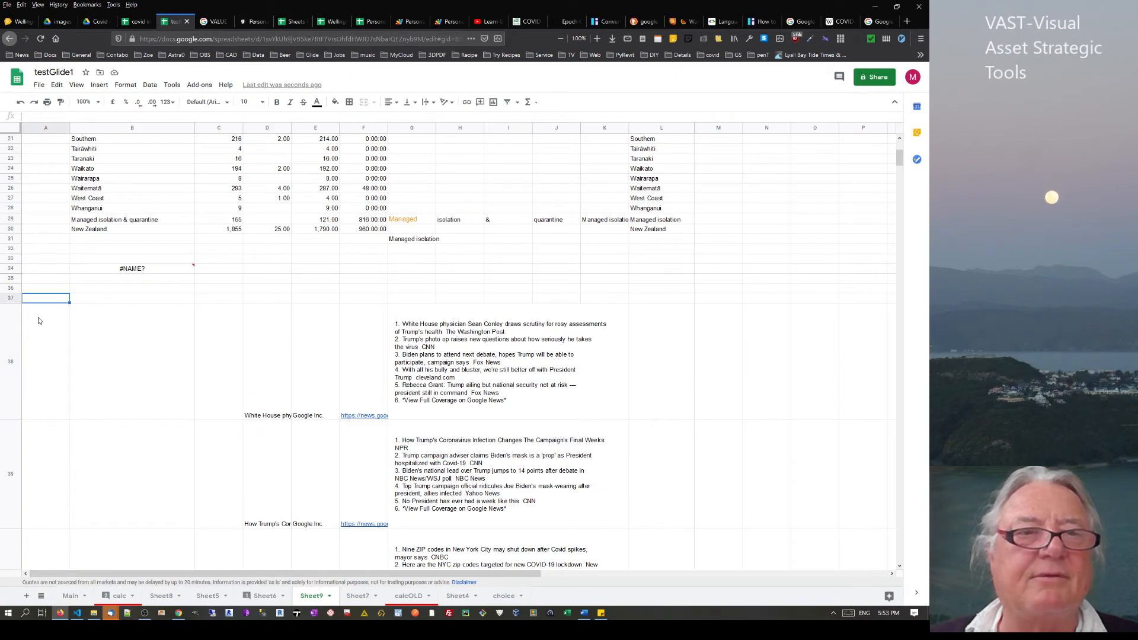
click(98, 338)
click(225, 354)
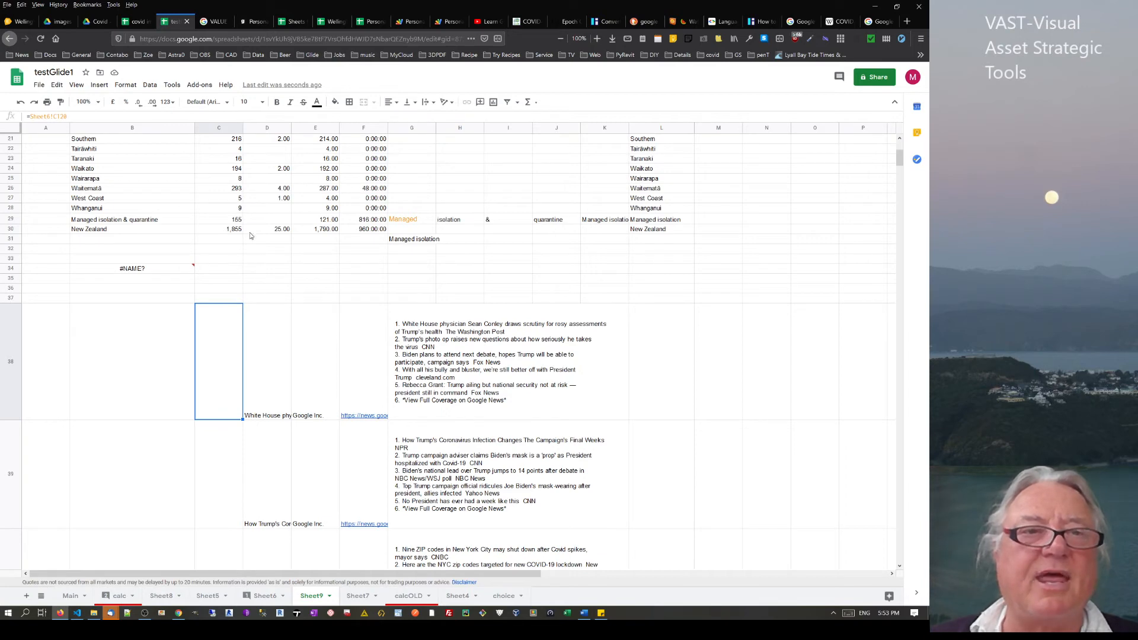
Fill D38 yellow to highlight the first Google News headline
click(263, 355)
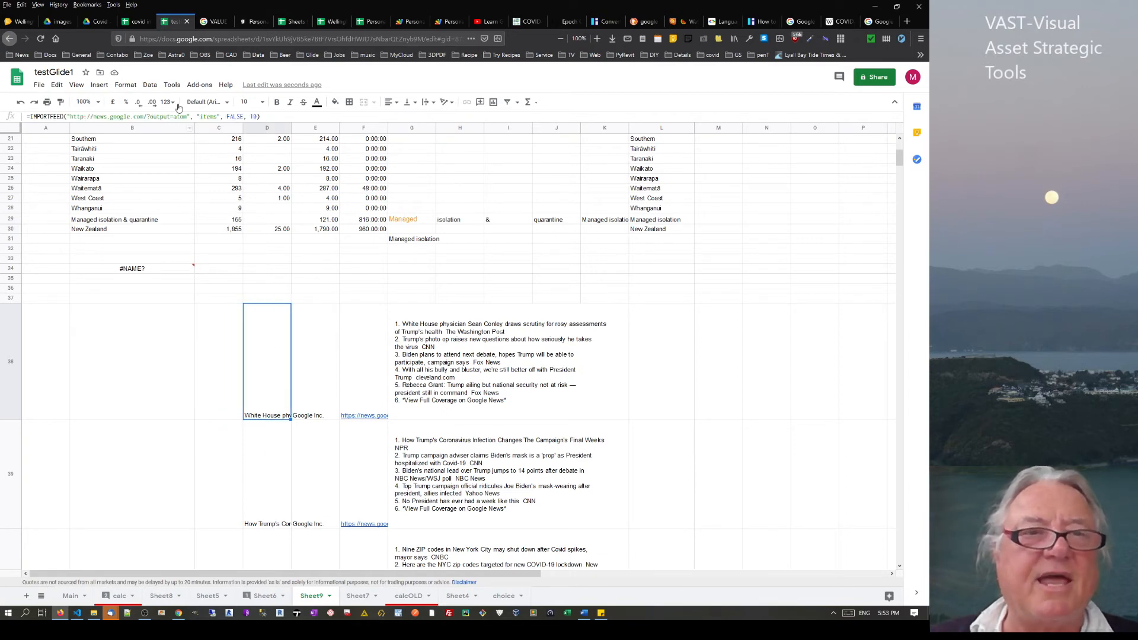
click(336, 103)
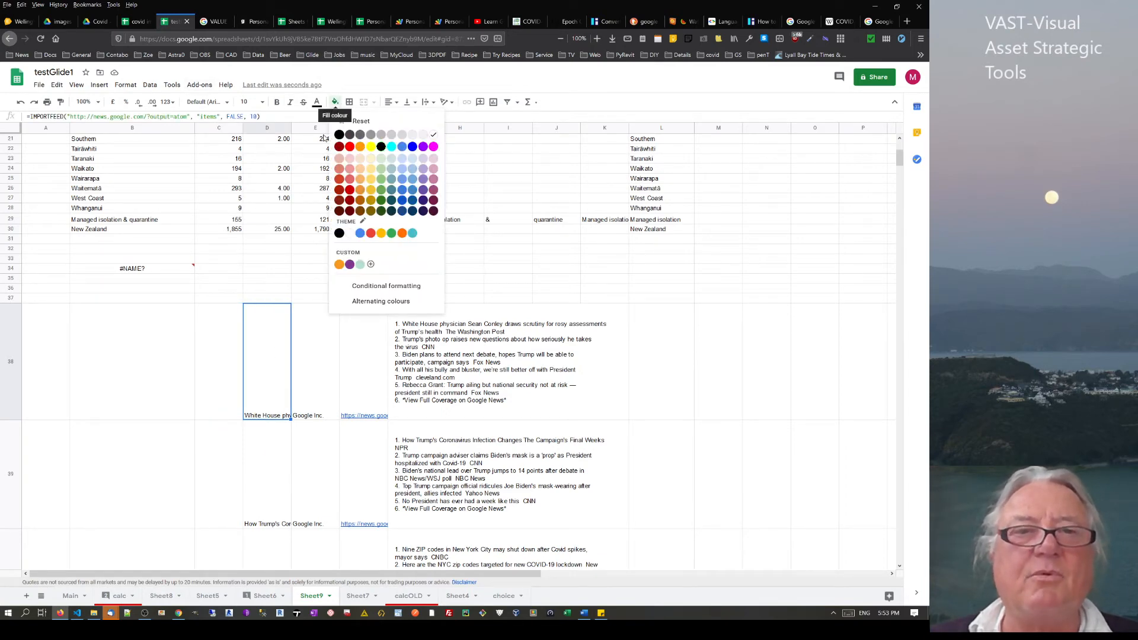
click(370, 147)
click(310, 377)
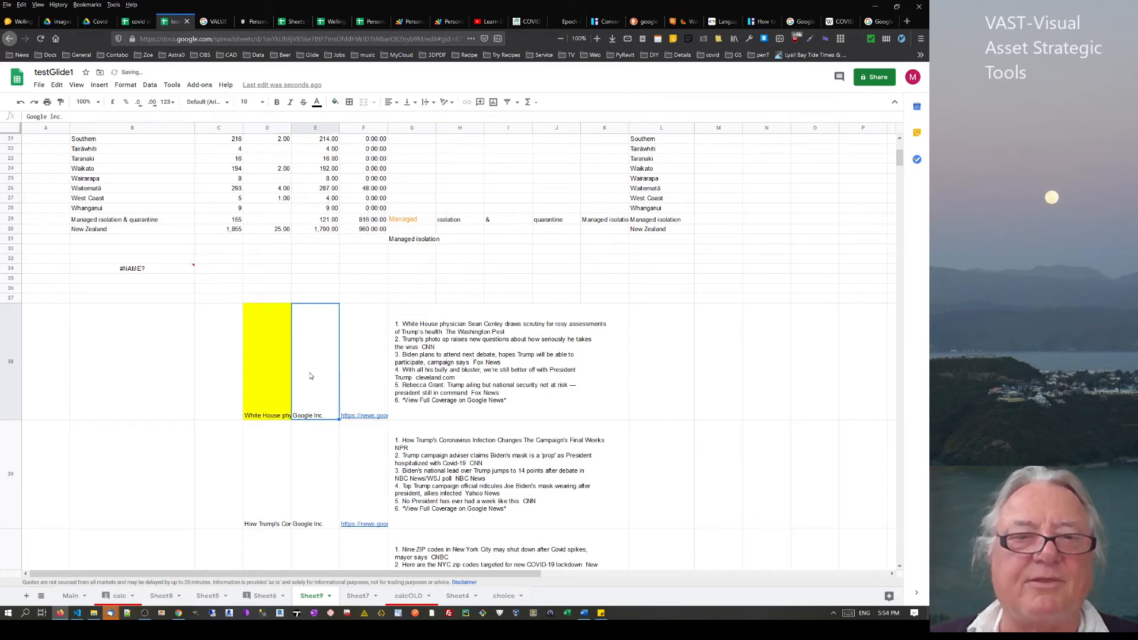
click(279, 390)
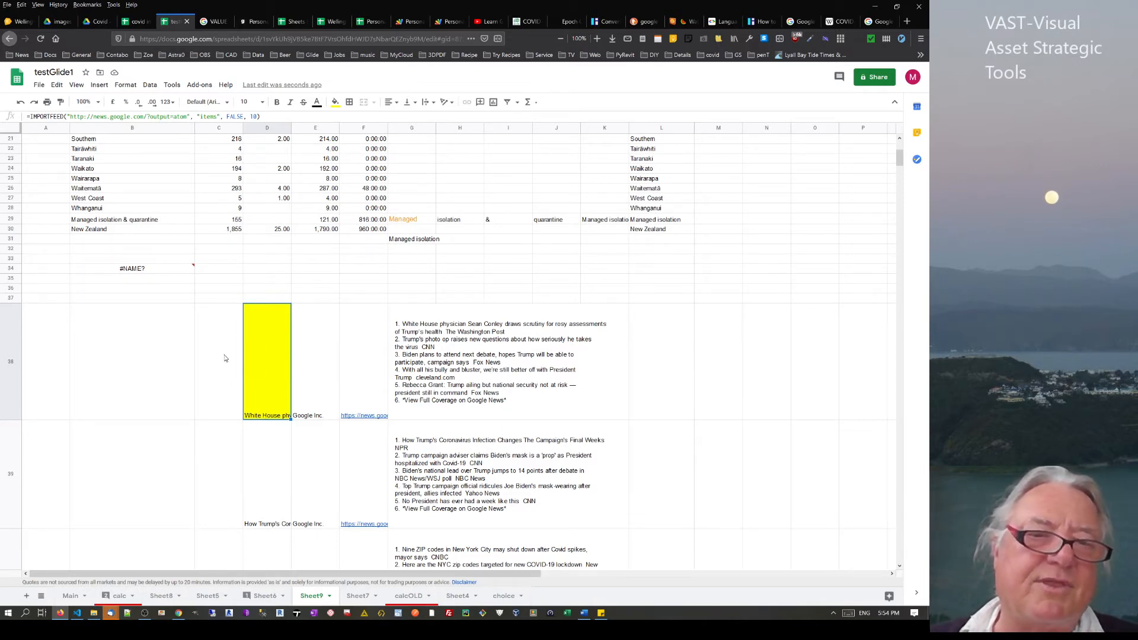
Paste the yellow feed formula into D45
scroll(325, 337, down, 10)
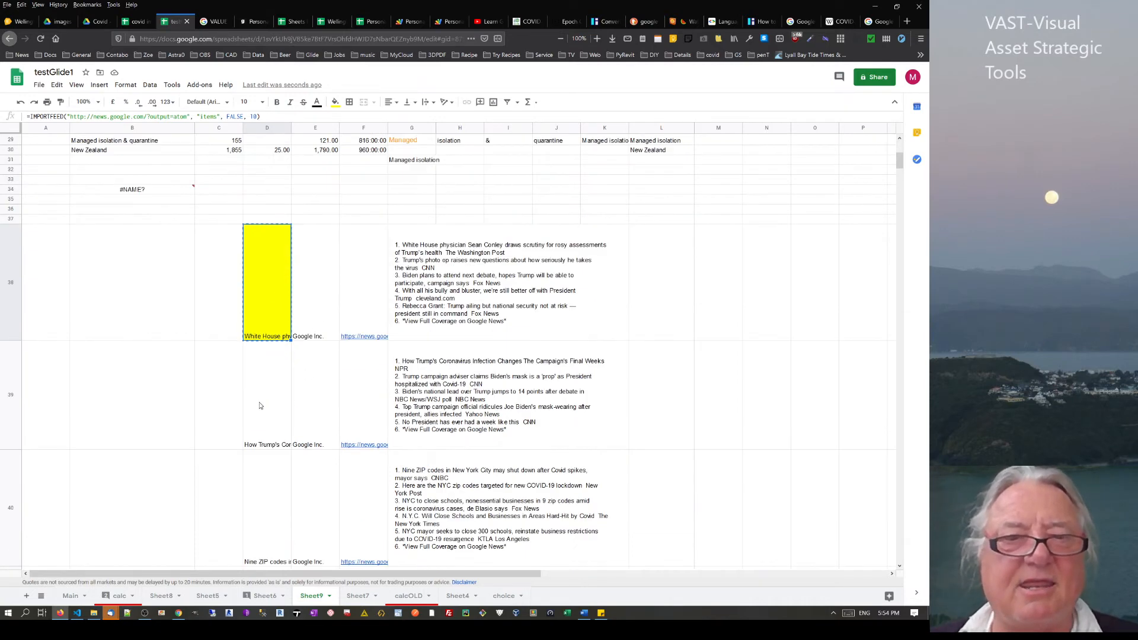
click(254, 501)
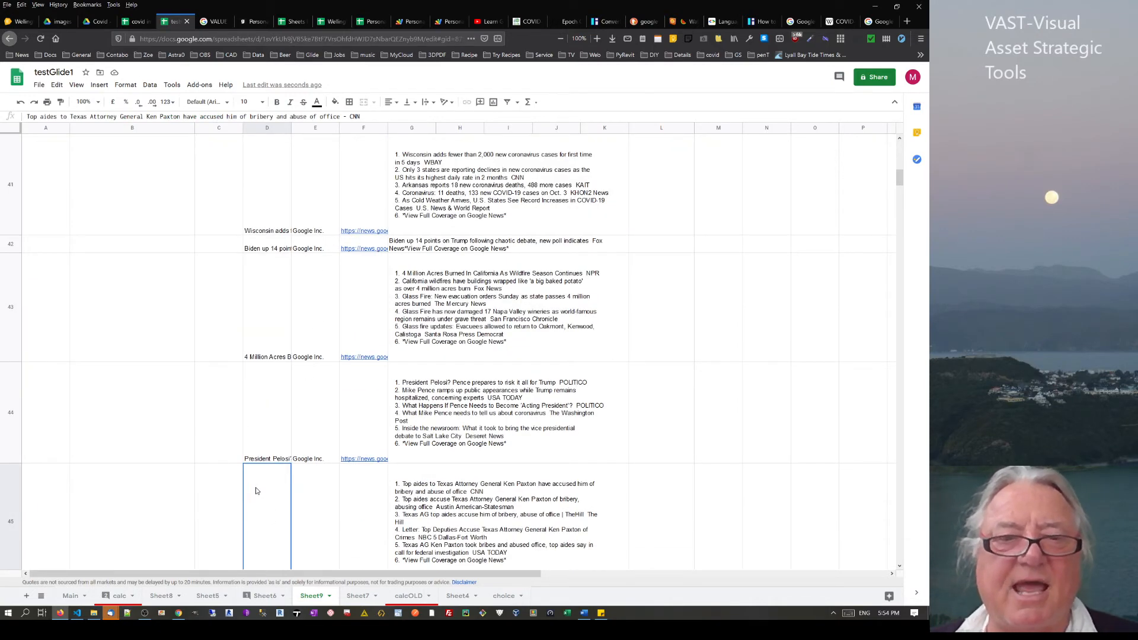
key(ctrl+v)
scroll(329, 346, up, 5)
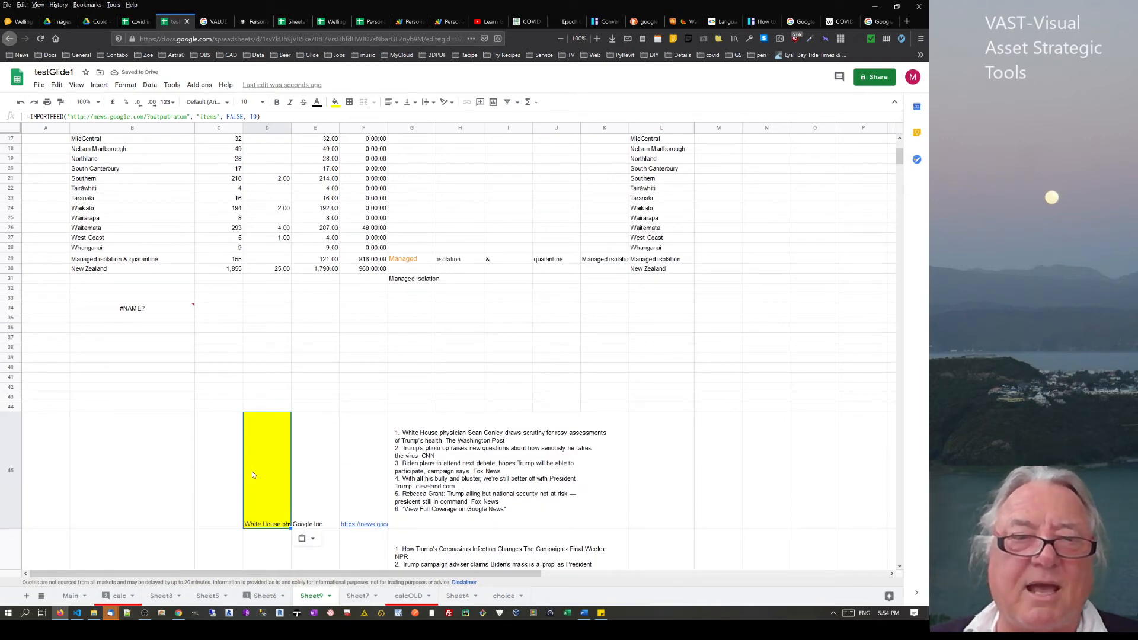
click(418, 432)
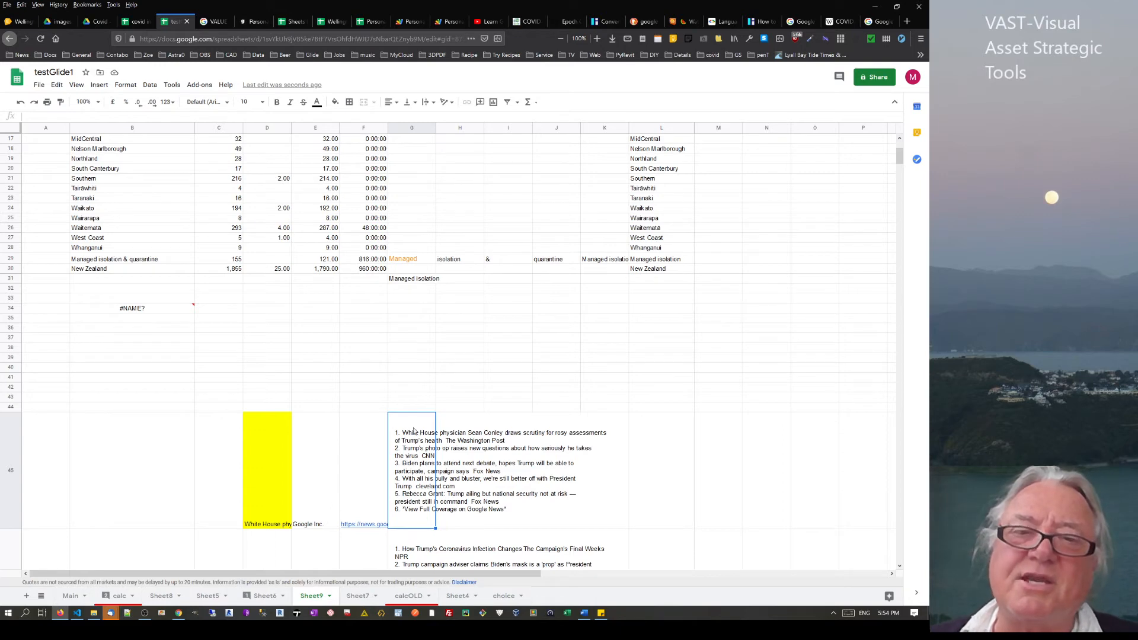
Change the IMPORTFEED headers argument from FALSE to true so Title, Author, URL and Summary labels appear
click(270, 460)
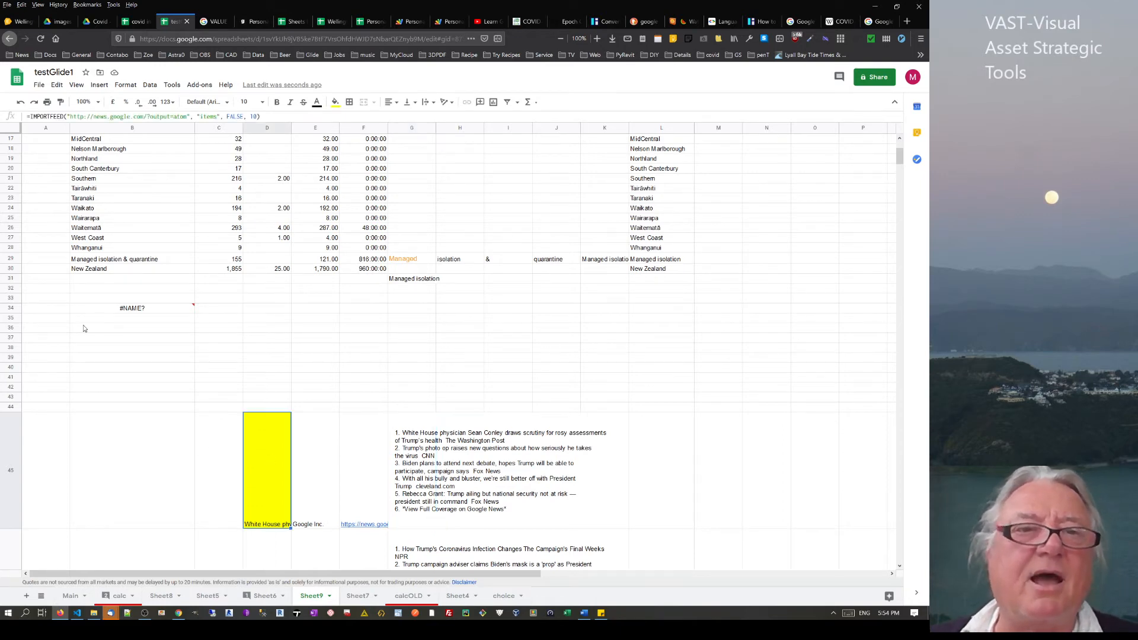
click(244, 116)
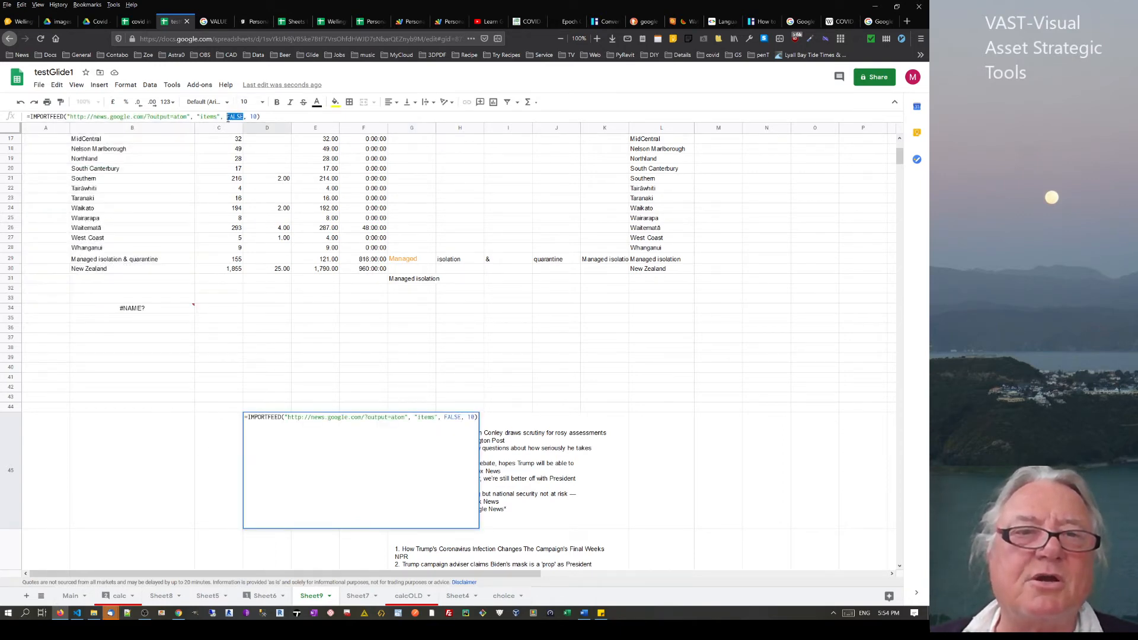
double_click(231, 116)
text(true)
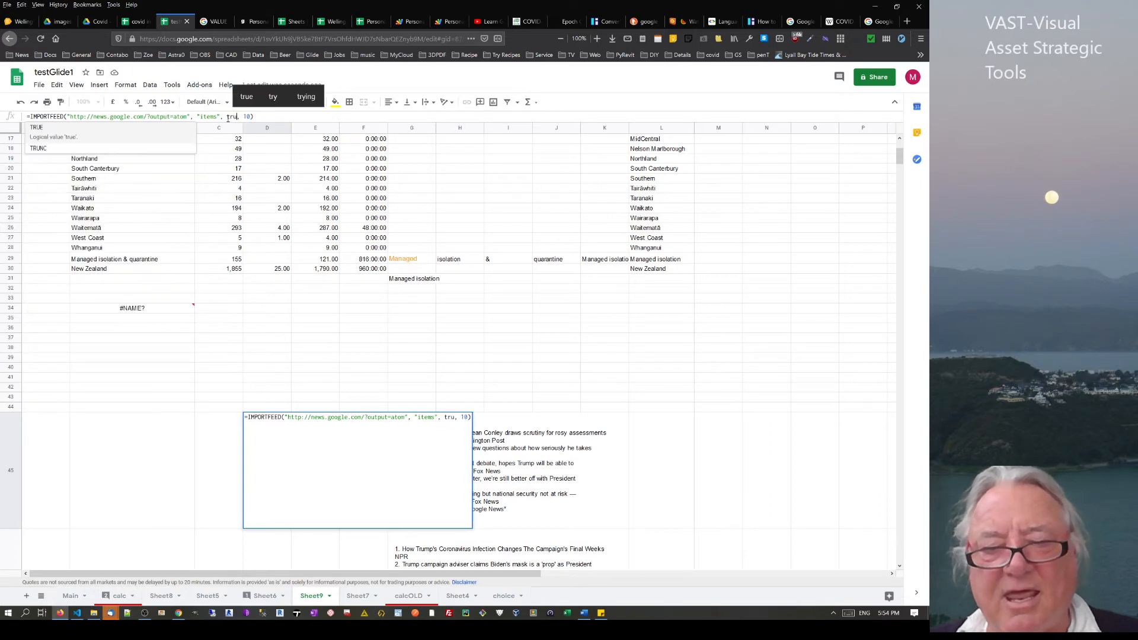
key(Return)
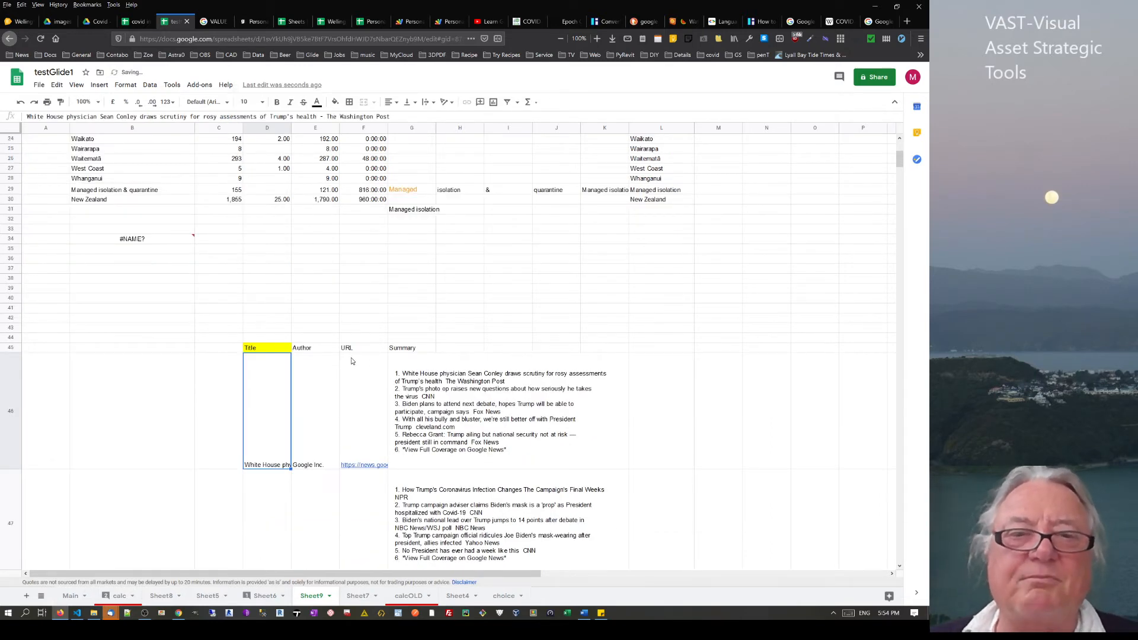
Enter =left(G46,100) in G35 to show the first 100 characters of the news summary
click(415, 350)
click(415, 253)
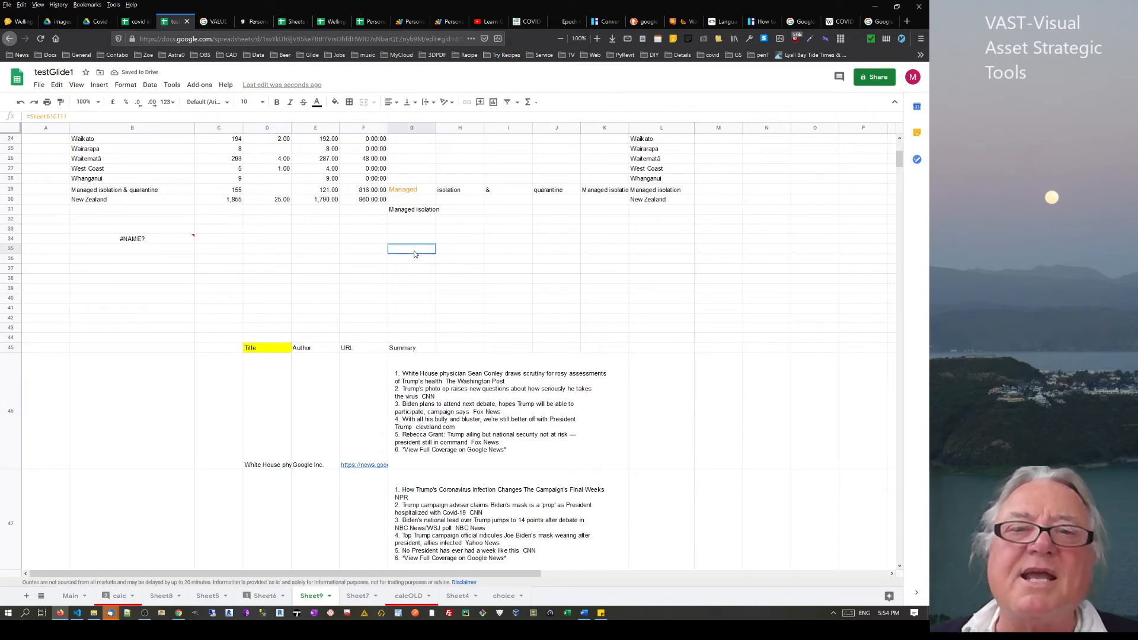
text(=)
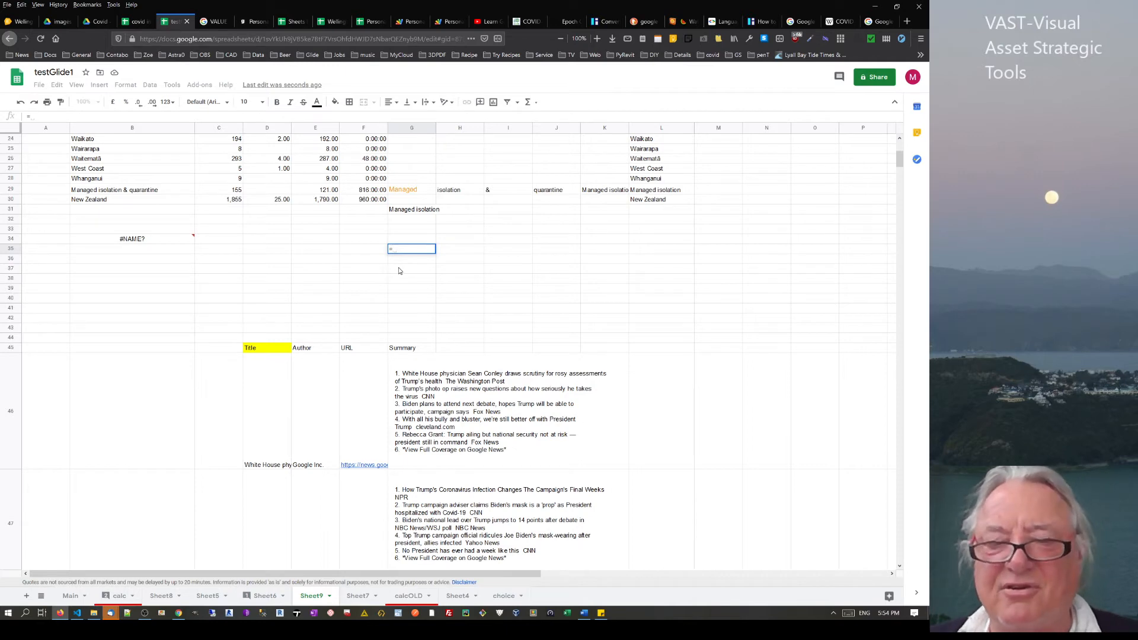
text(left)
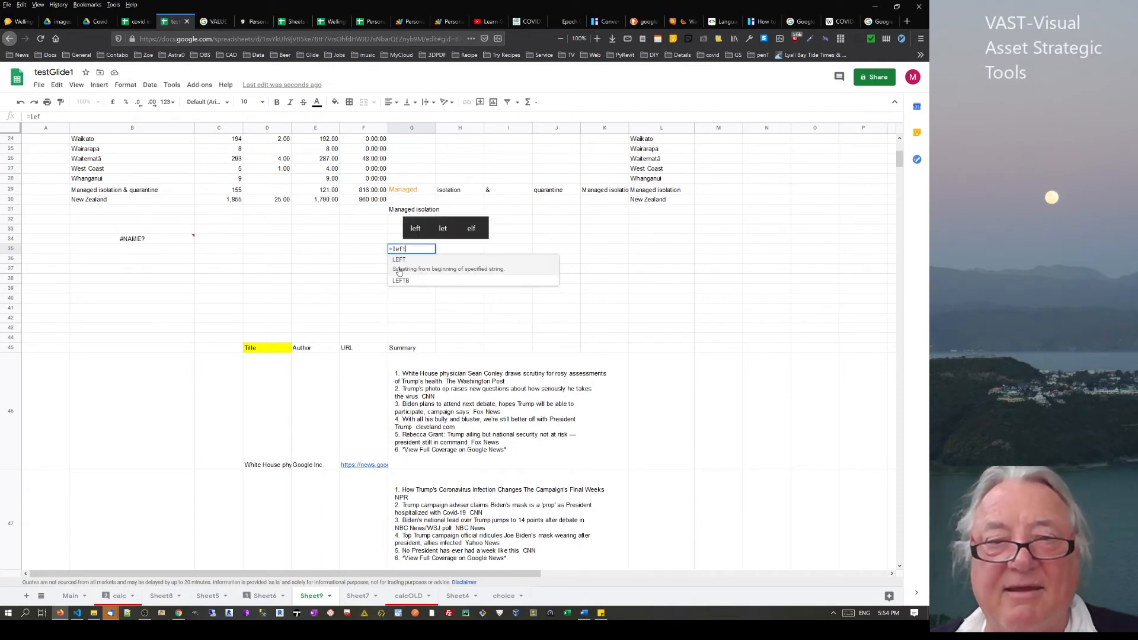
text(()
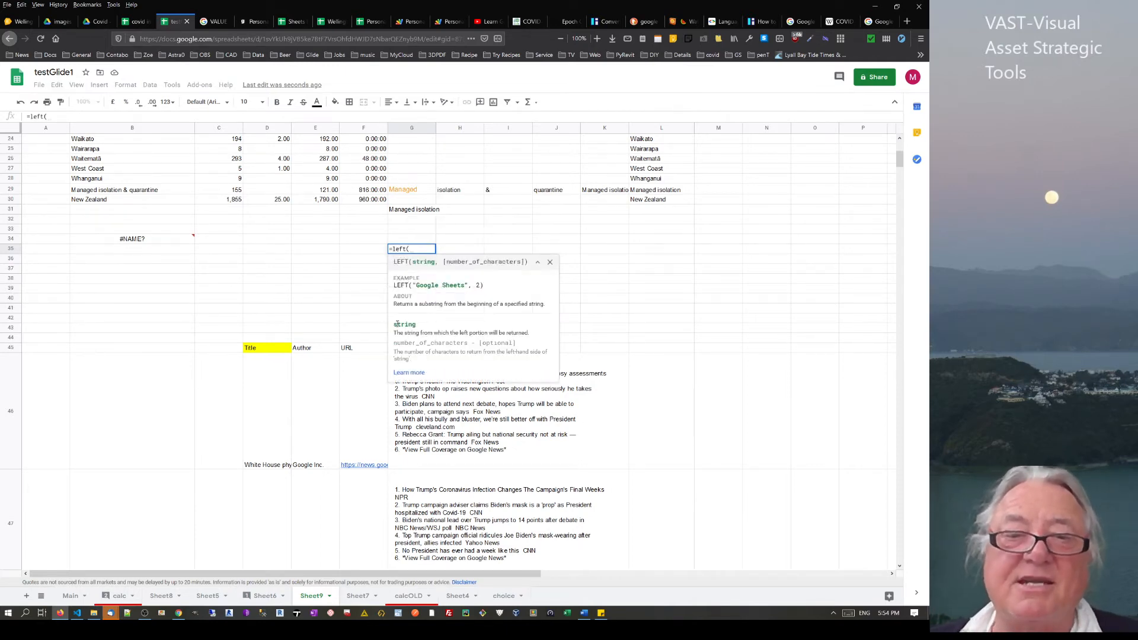
click(420, 412)
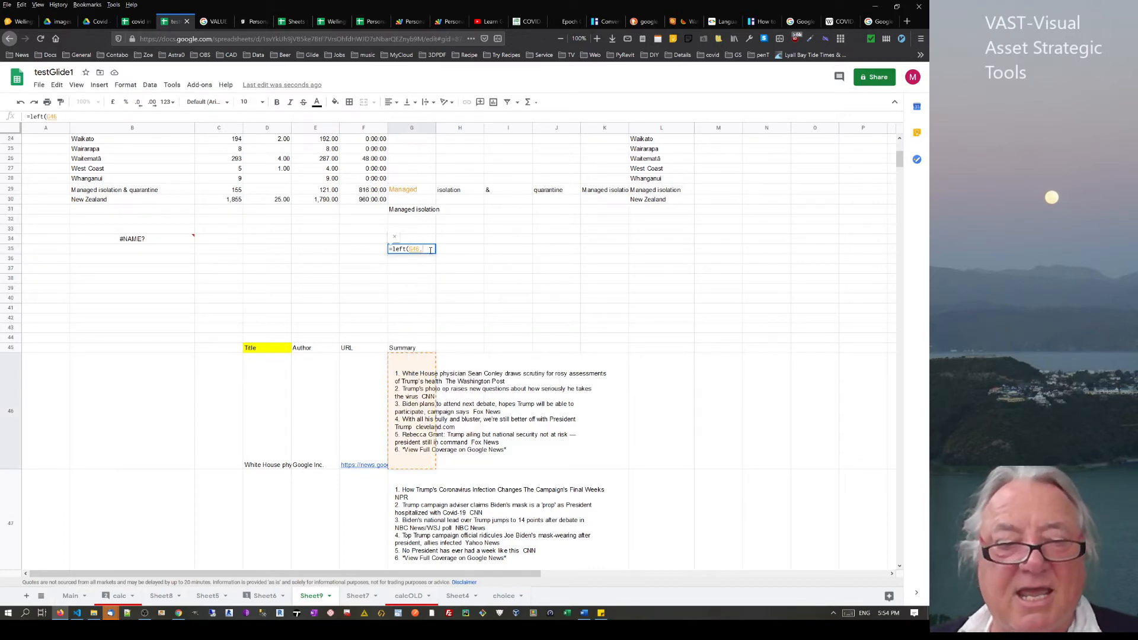
text(,100)
key(Return)
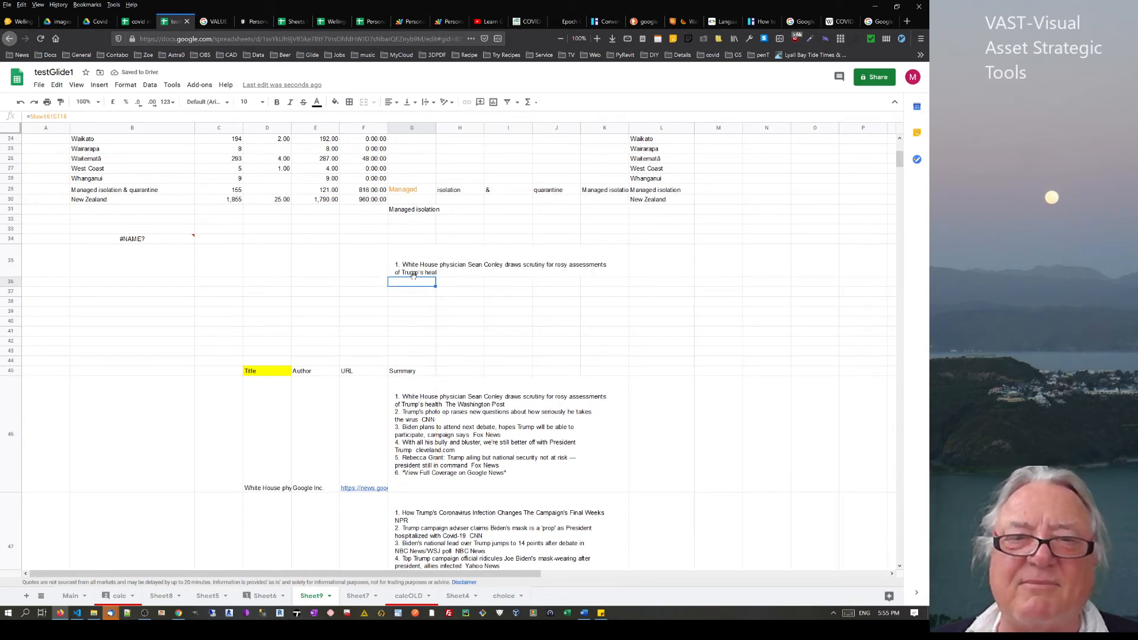
click(413, 270)
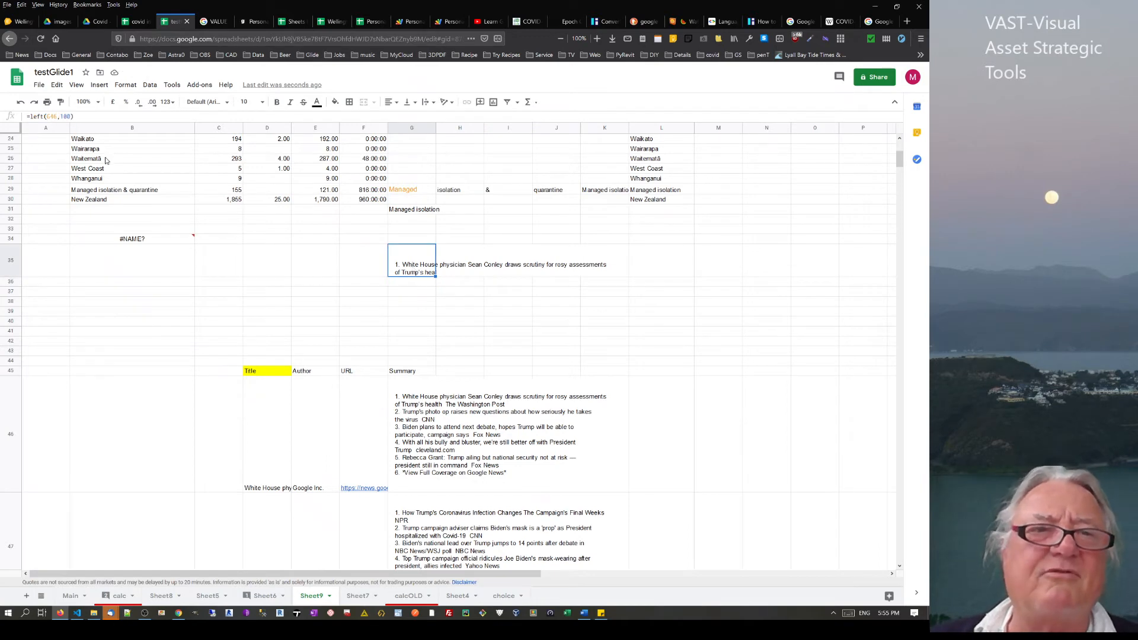
click(44, 116)
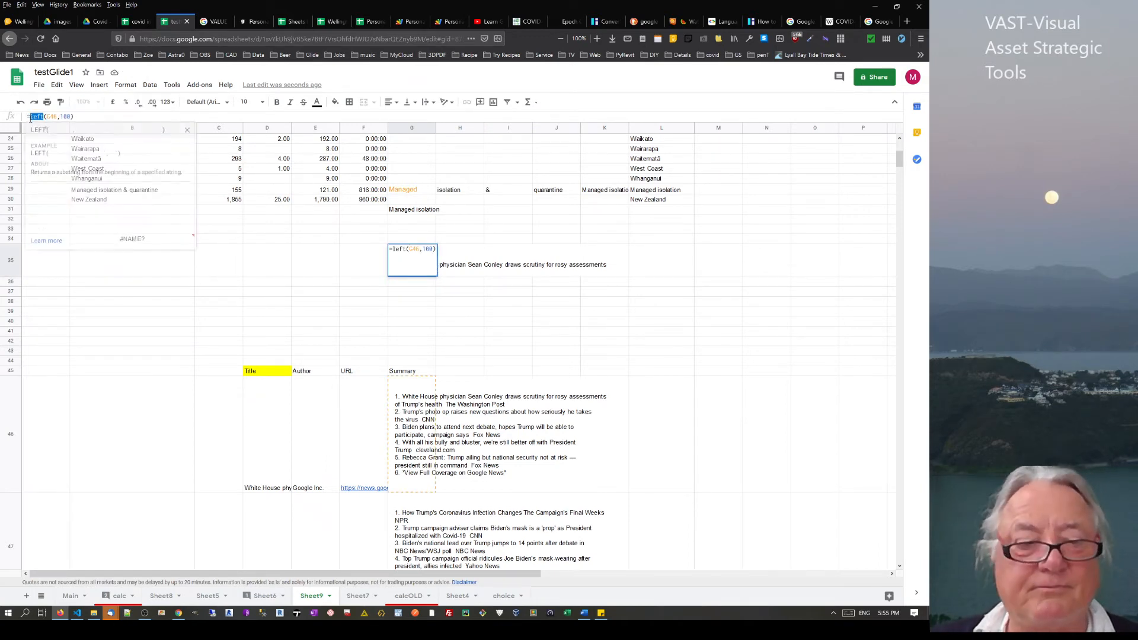
Change G35's LEFT to RIGHT for the summary's last 100 characters, briefly widening column G
double_click(33, 116)
text(RIGHT)
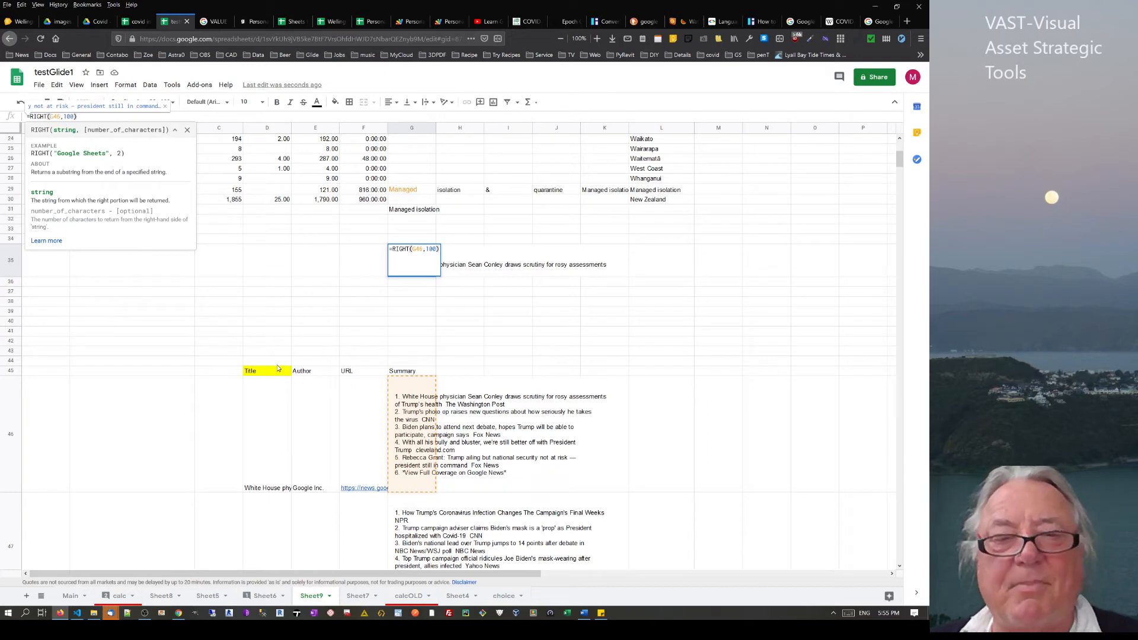
key(Return)
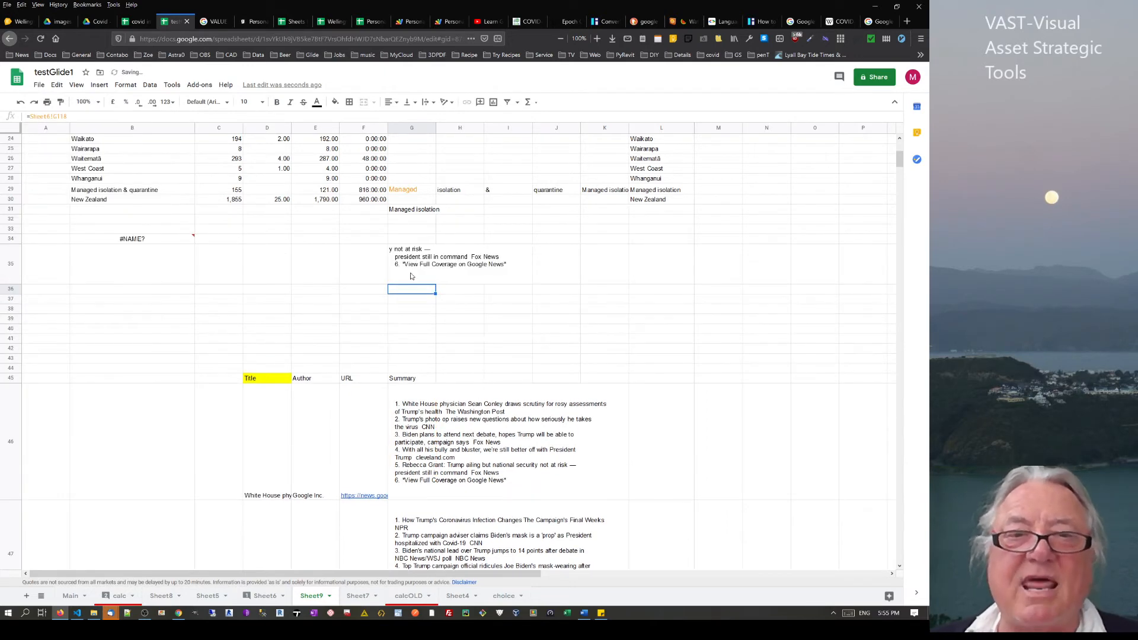
click(409, 278)
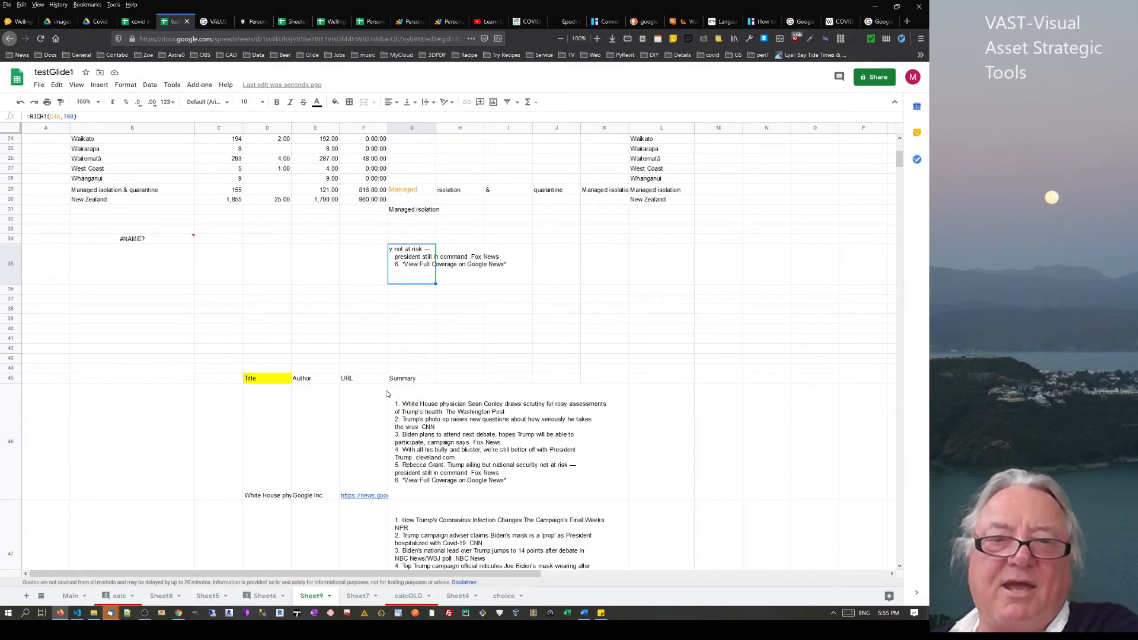
drag(402, 395, 794, 396)
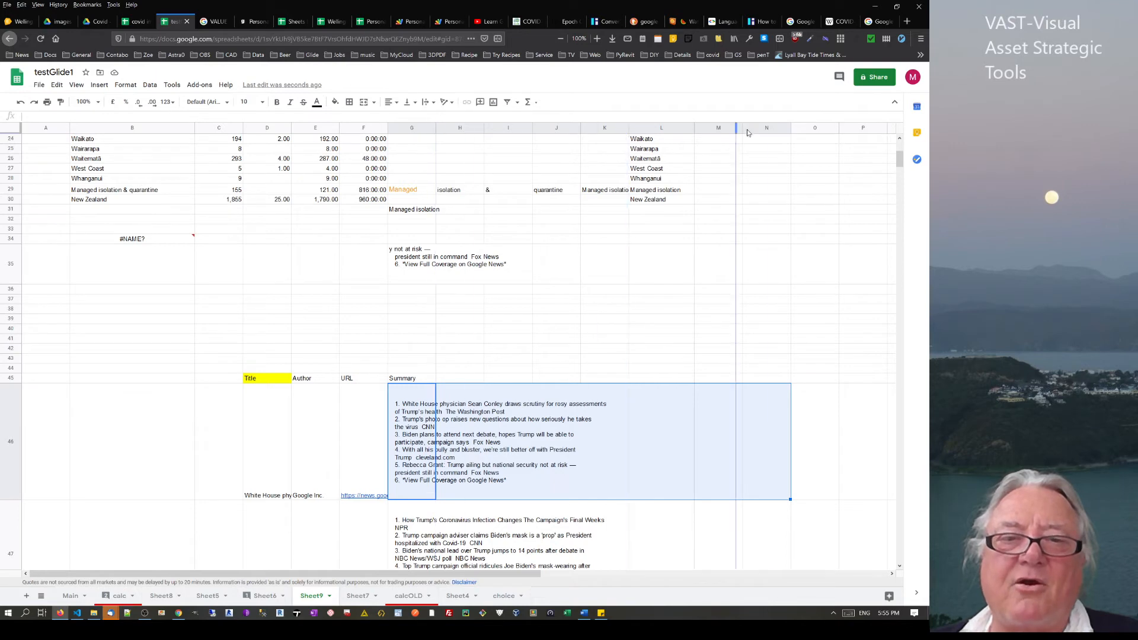
drag(747, 129, 803, 129)
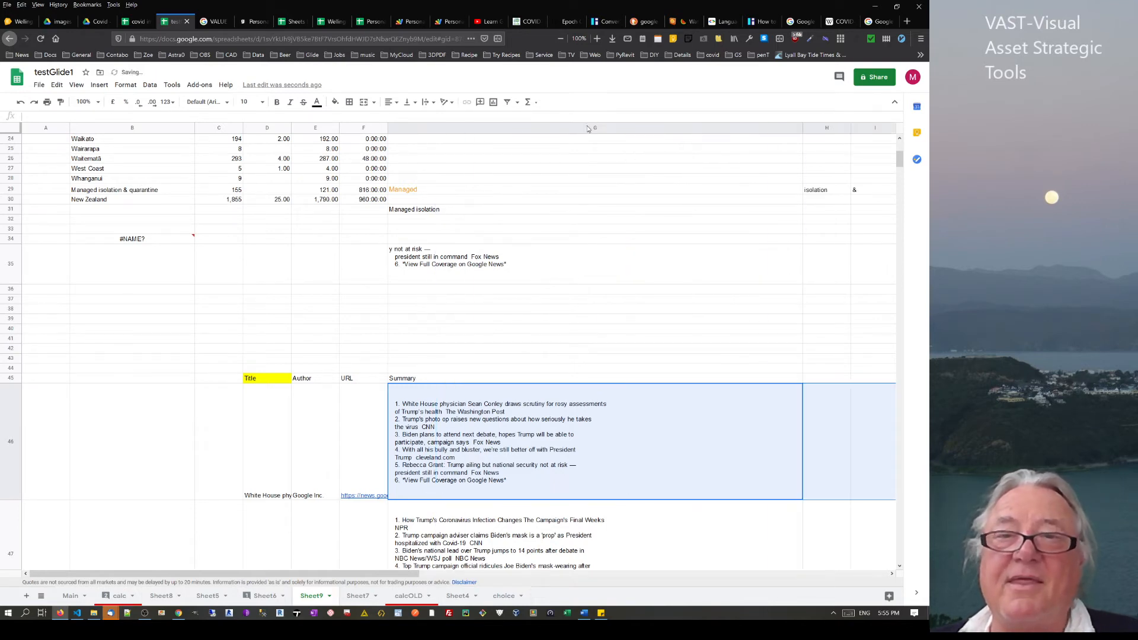
drag(803, 129, 440, 121)
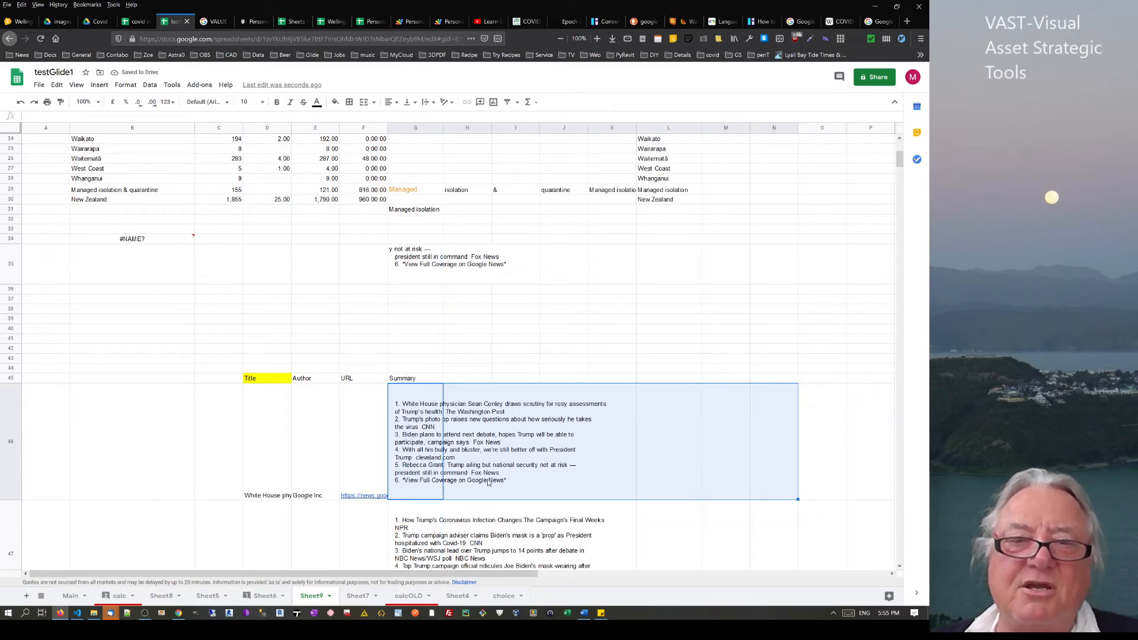
click(412, 265)
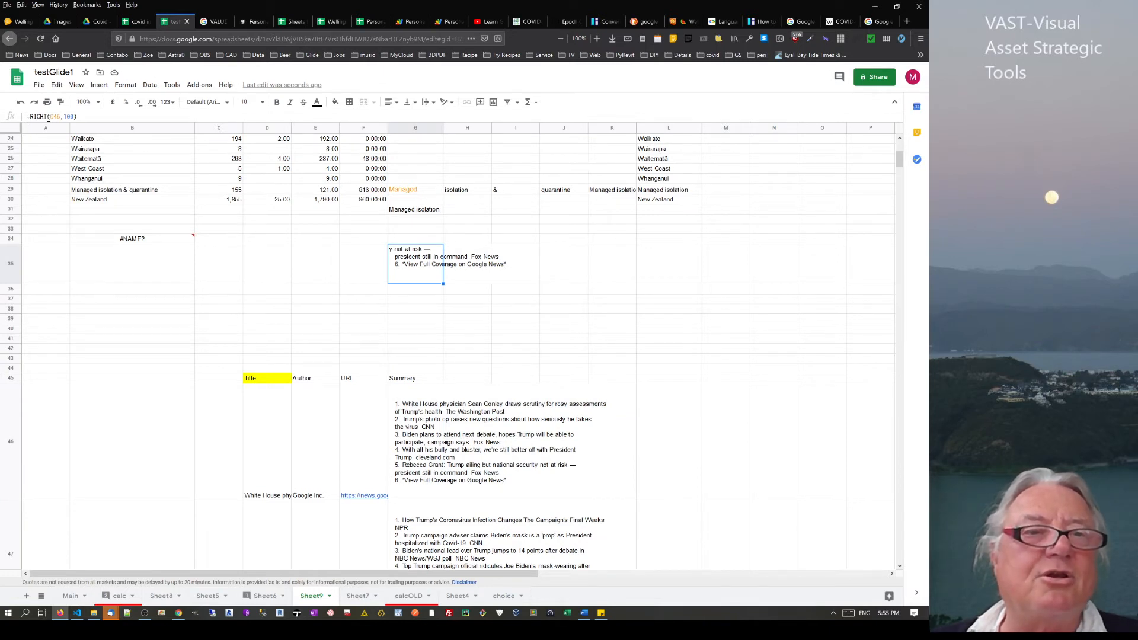
Replace RIGHT with MID in G35's formula on G46, with a start position of 4
drag(48, 118, 31, 118)
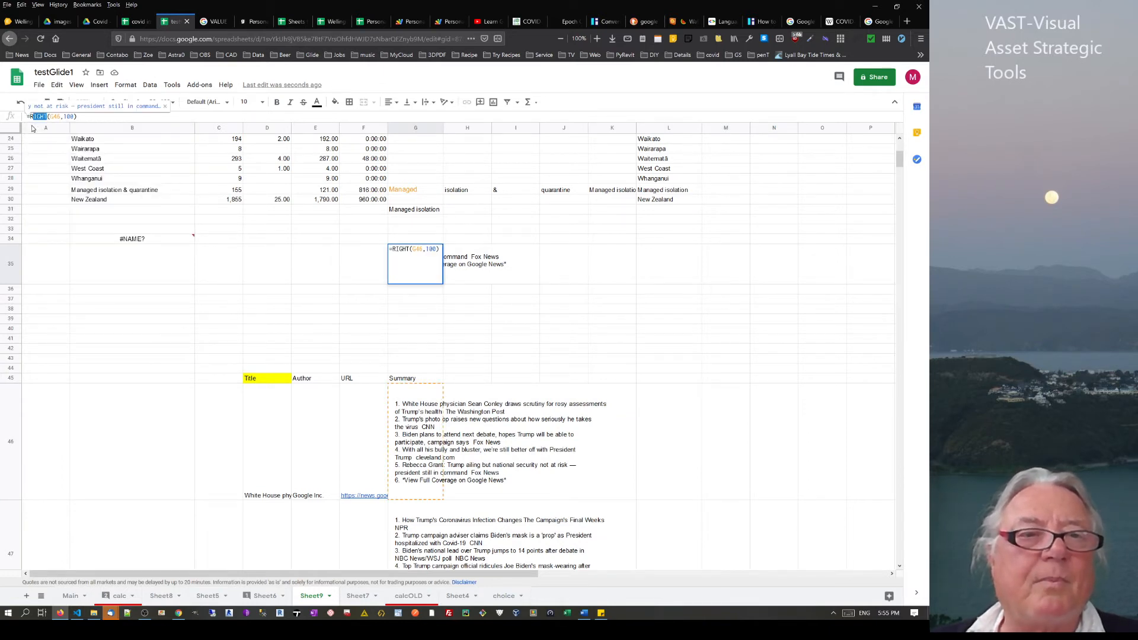
text(mid)
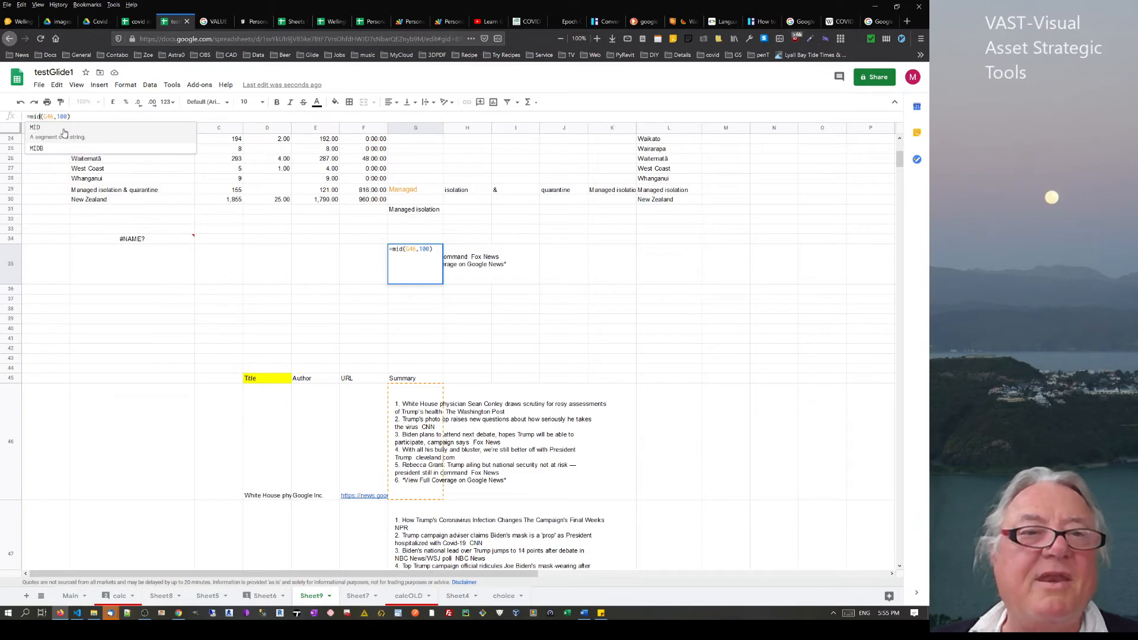
click(37, 127)
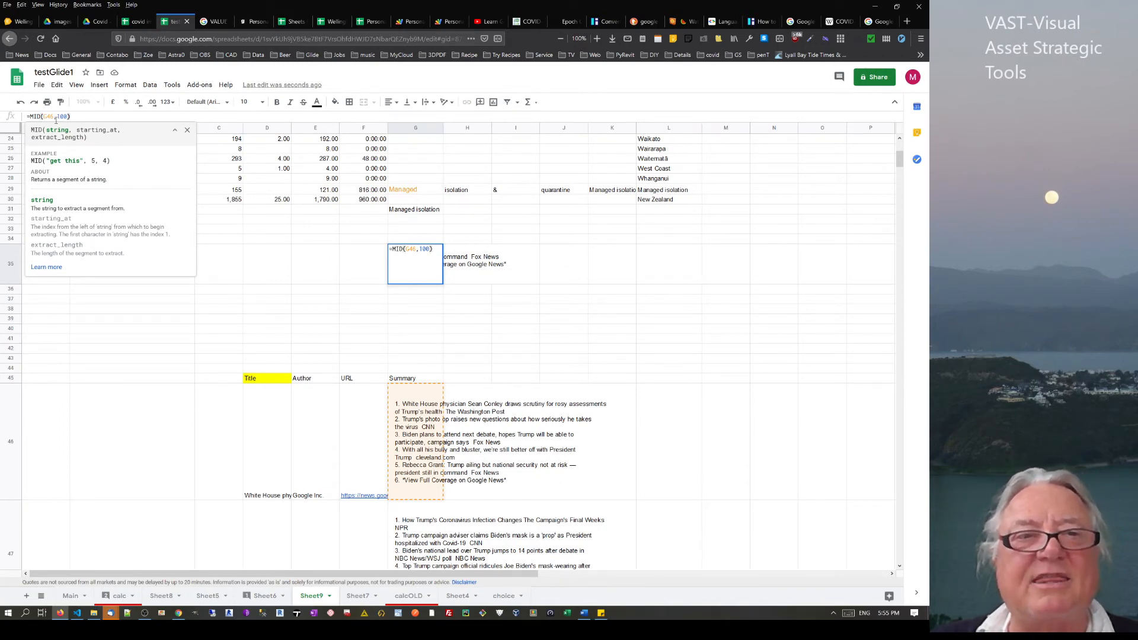
click(60, 117)
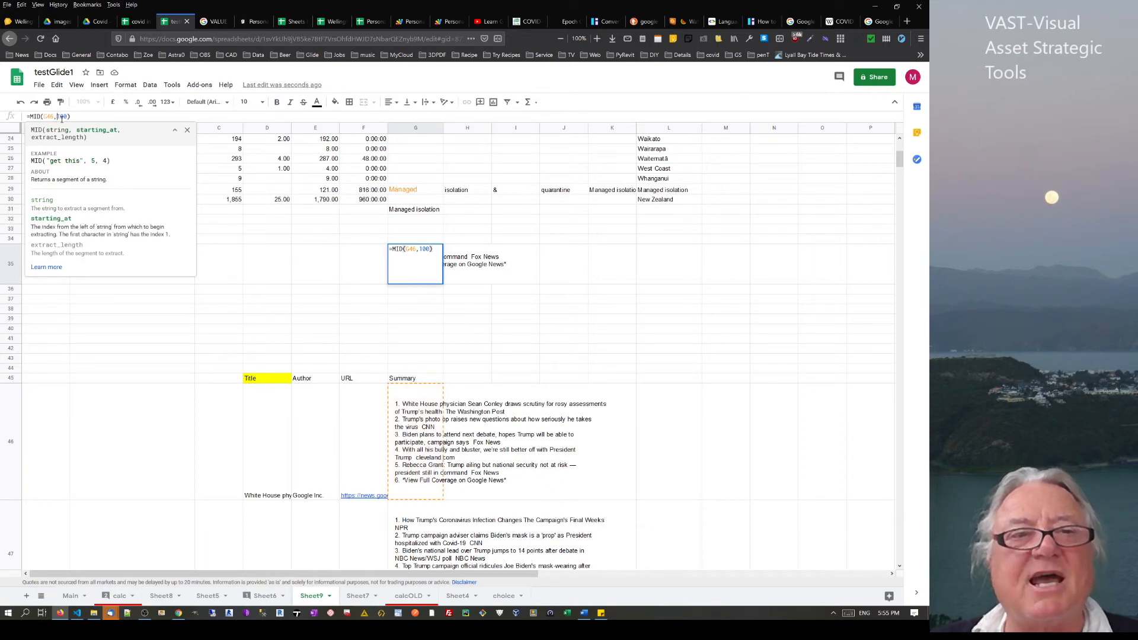
text(,)
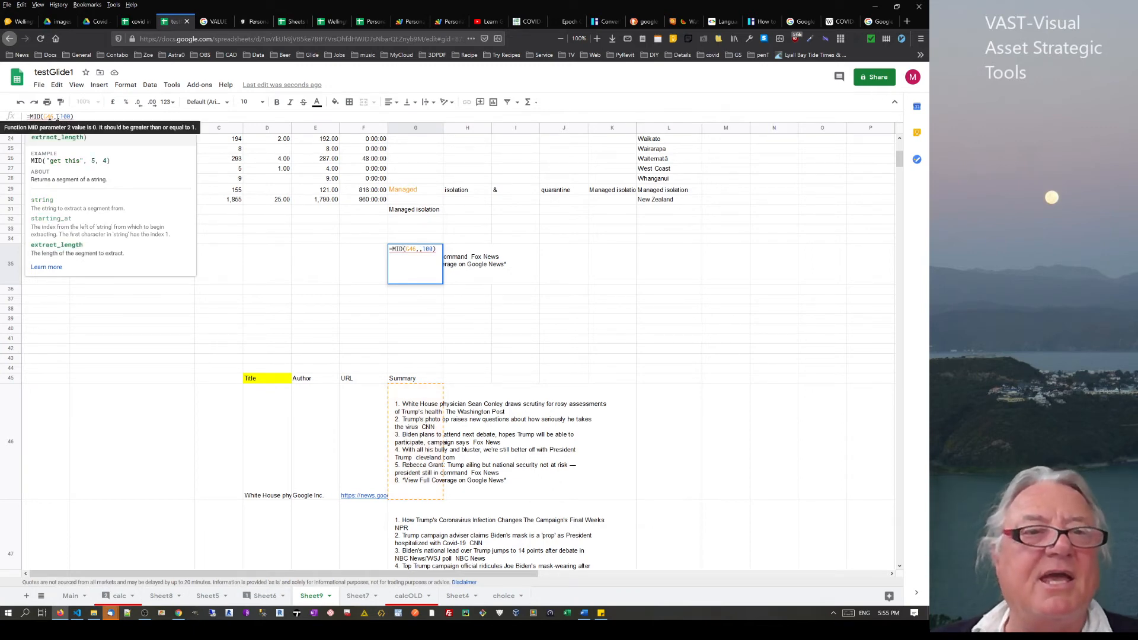
text(4)
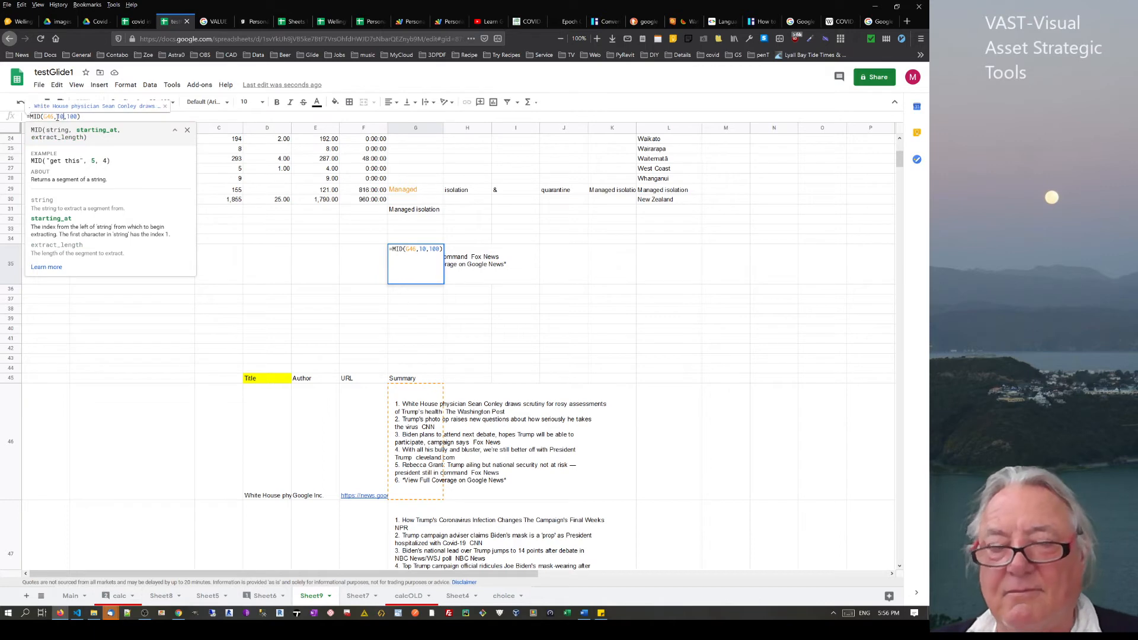
key(Return)
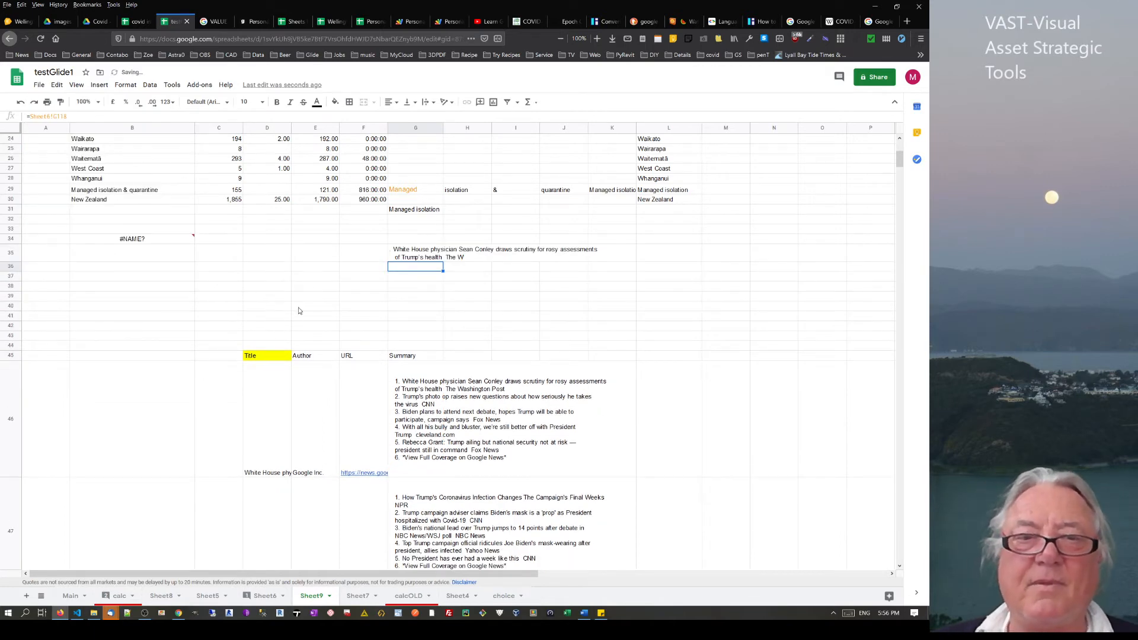
Try other start positions until G35 reads =MID(G46,12,100)
click(397, 256)
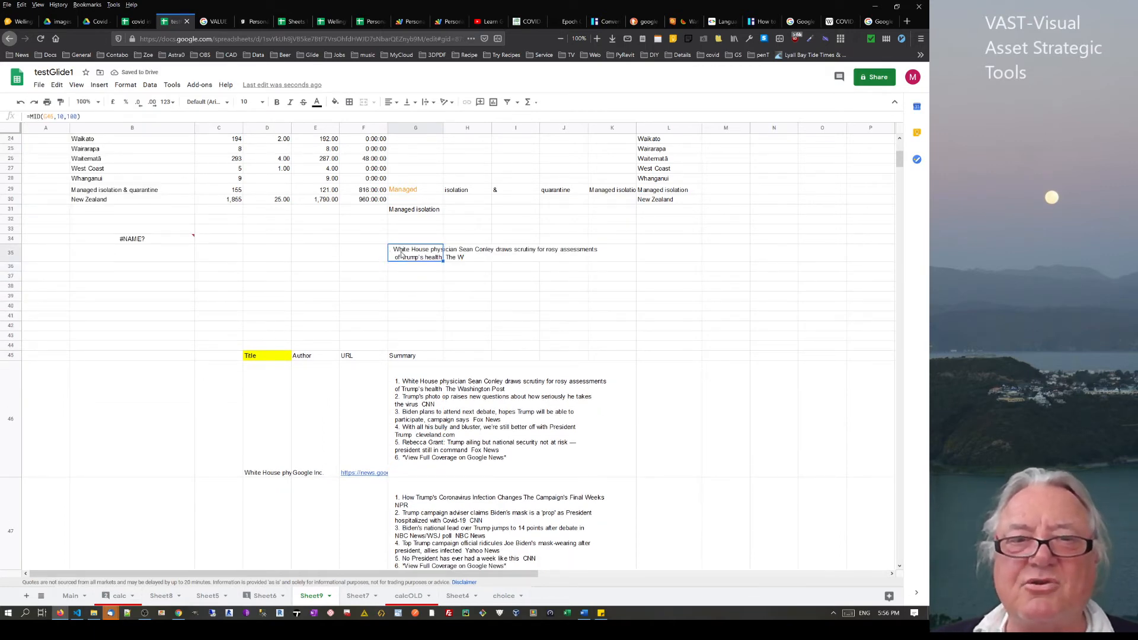
double_click(61, 116)
text(1)
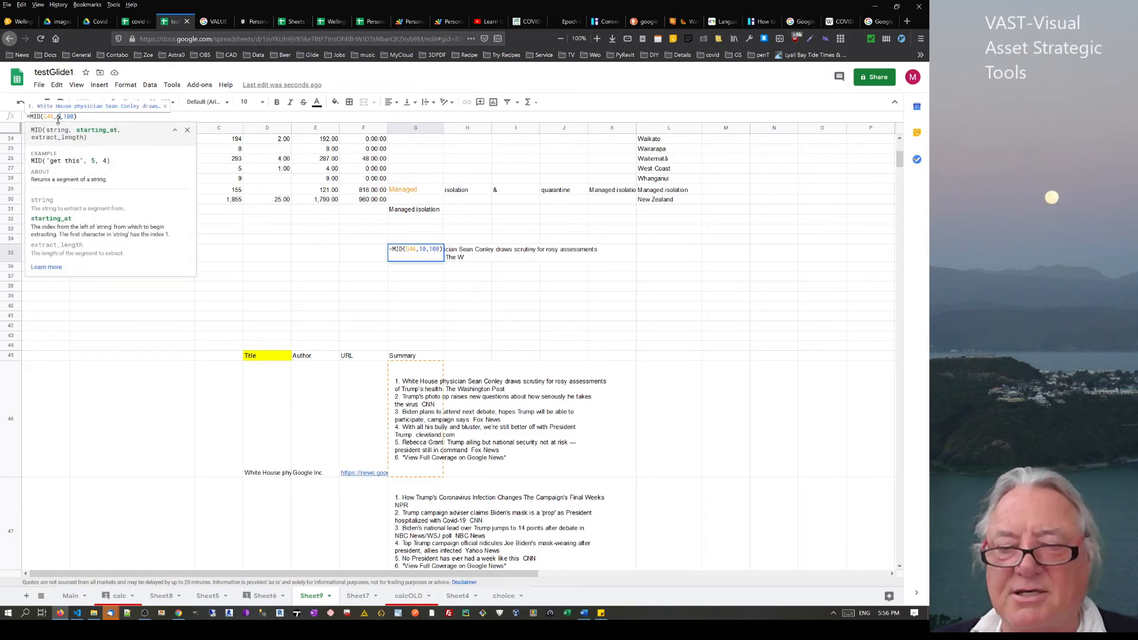
key(Return)
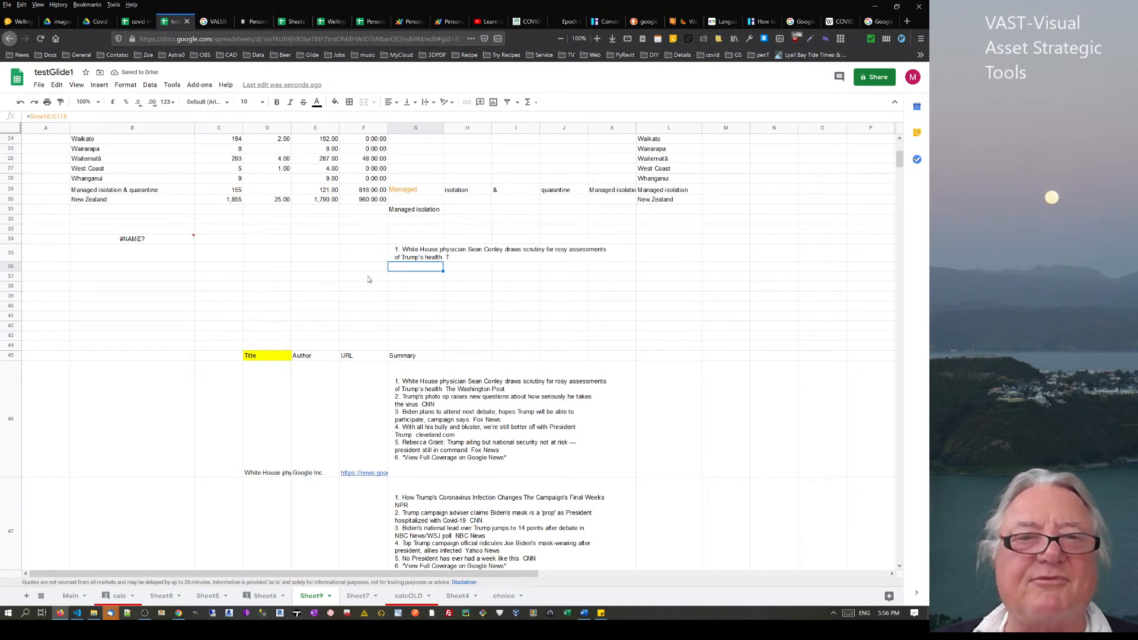
click(414, 254)
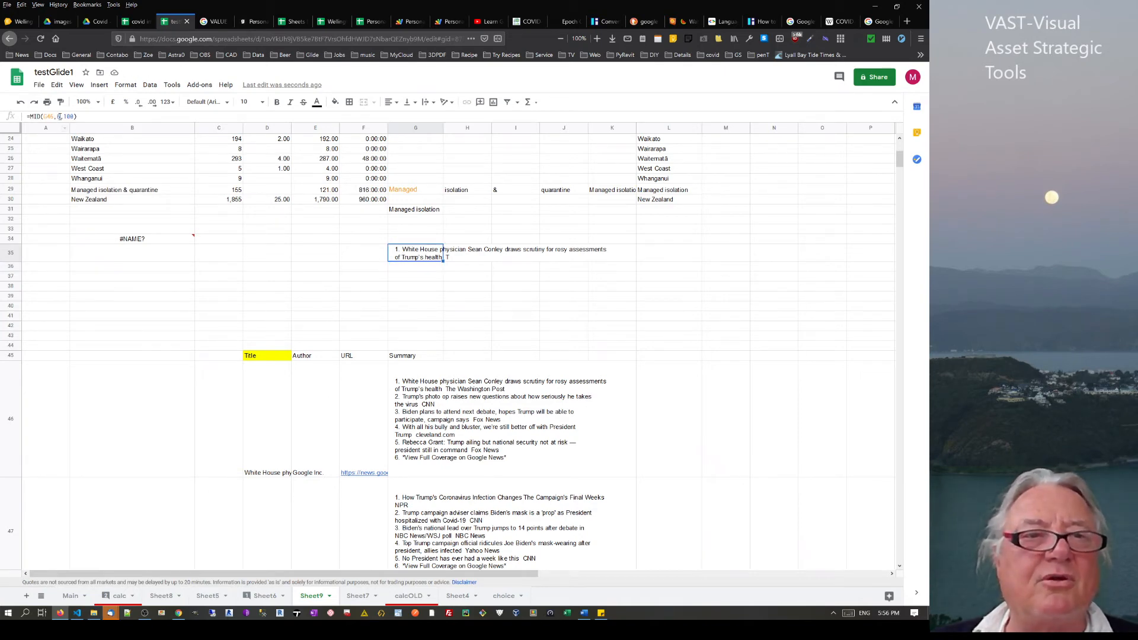
double_click(58, 116)
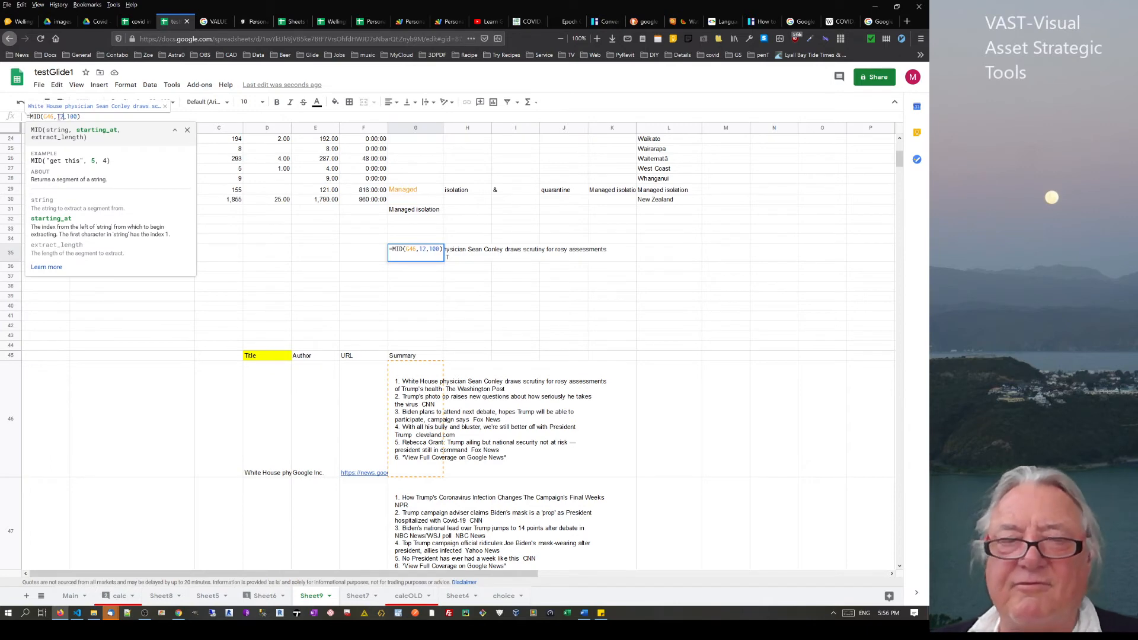
key(Return)
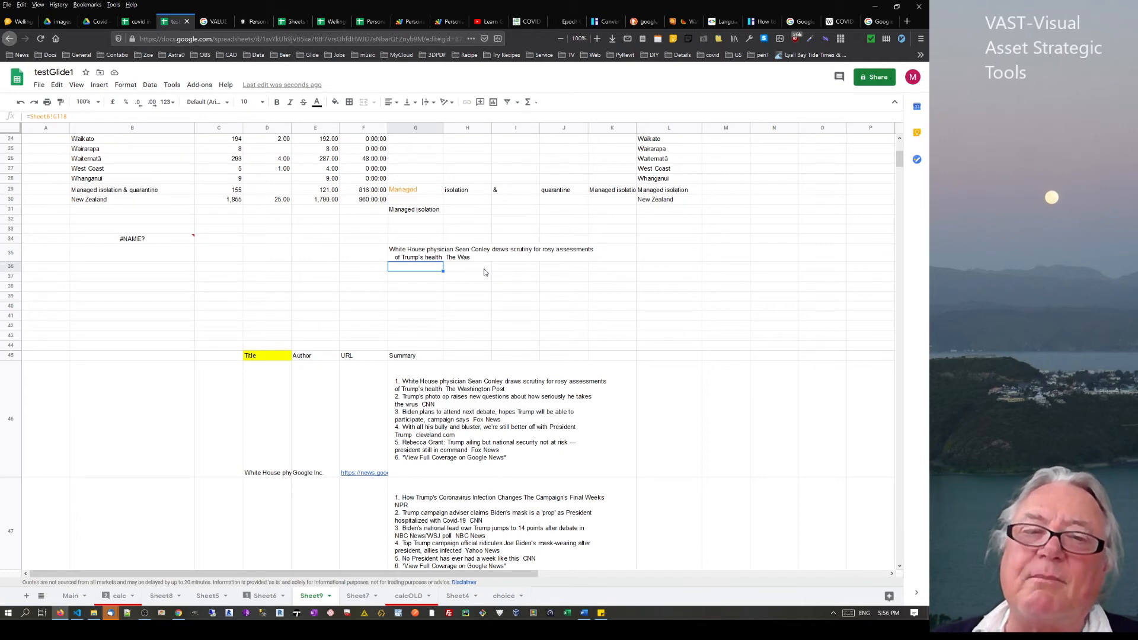
Check the headline cells, then set H35 to =F46 to show the first article's link
click(255, 458)
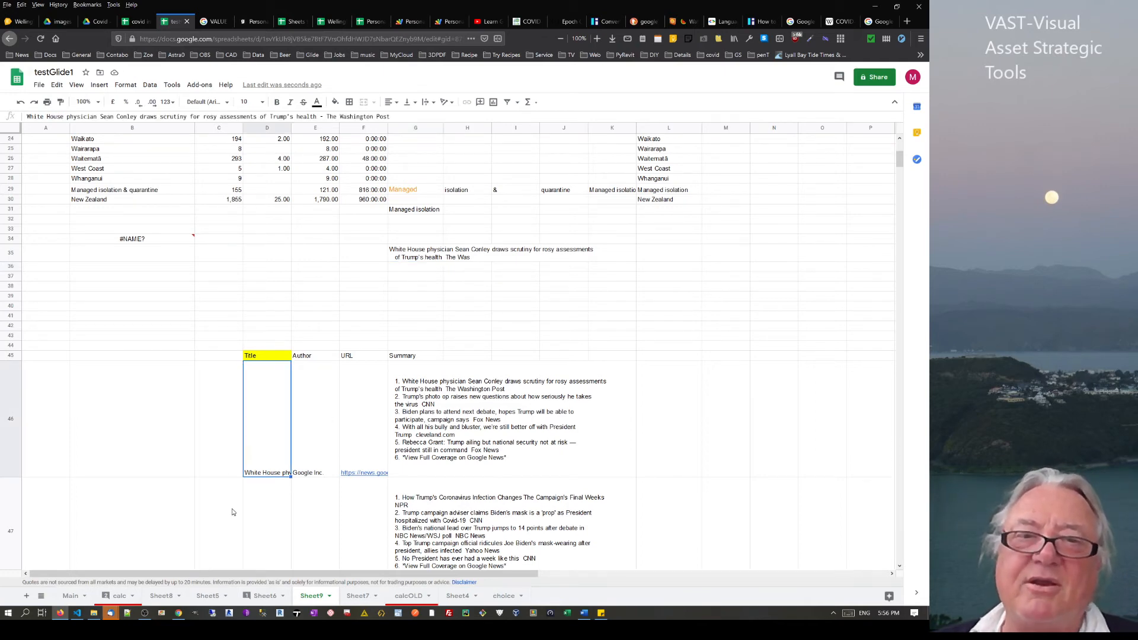
click(418, 254)
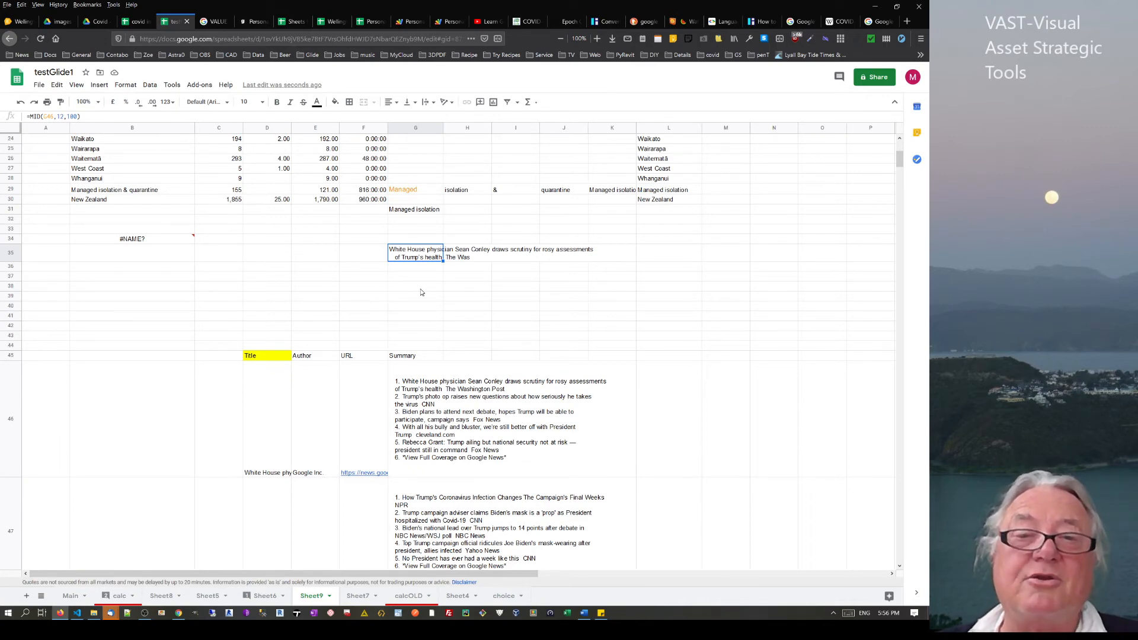
click(412, 281)
click(415, 248)
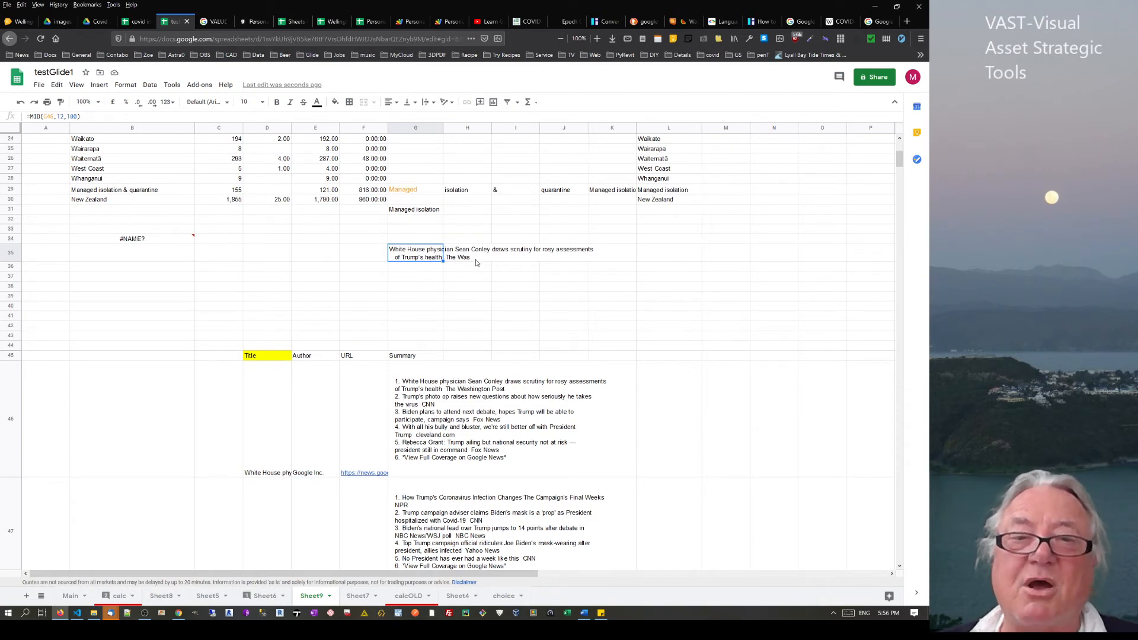
click(472, 259)
text(=)
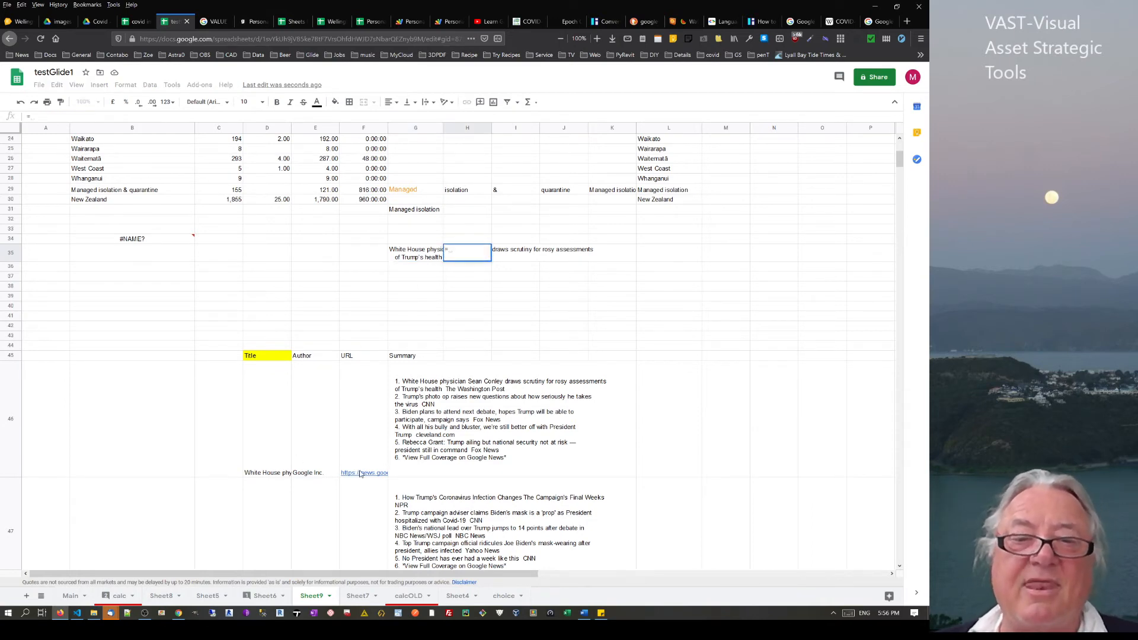
click(362, 474)
key(Return)
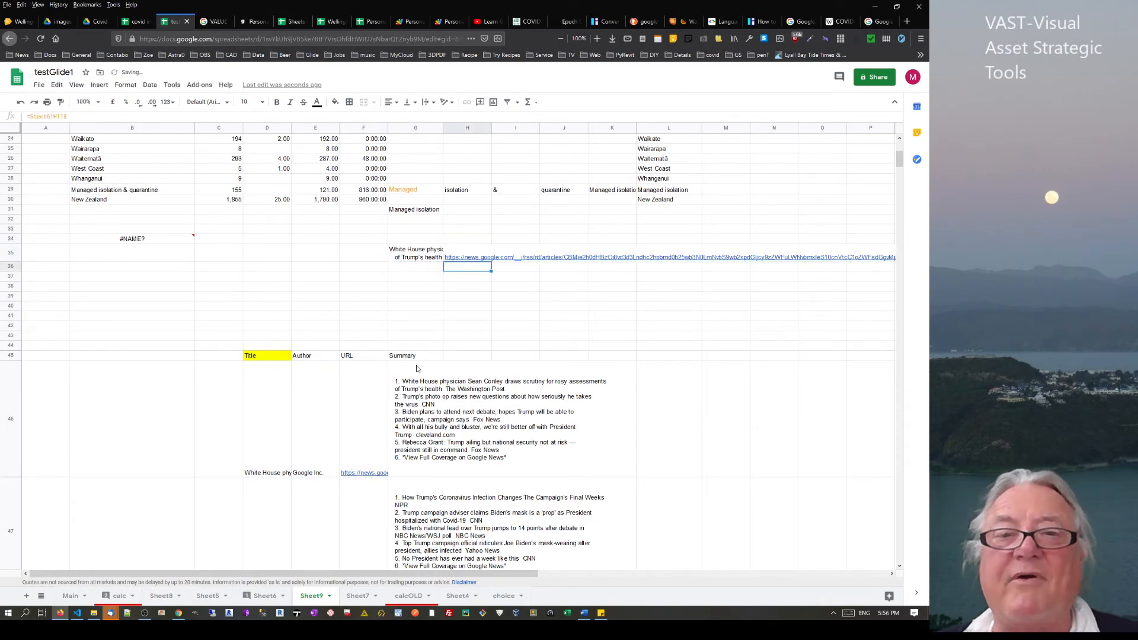
Widen column G so the extracted headline fits
click(414, 253)
drag(443, 128, 559, 128)
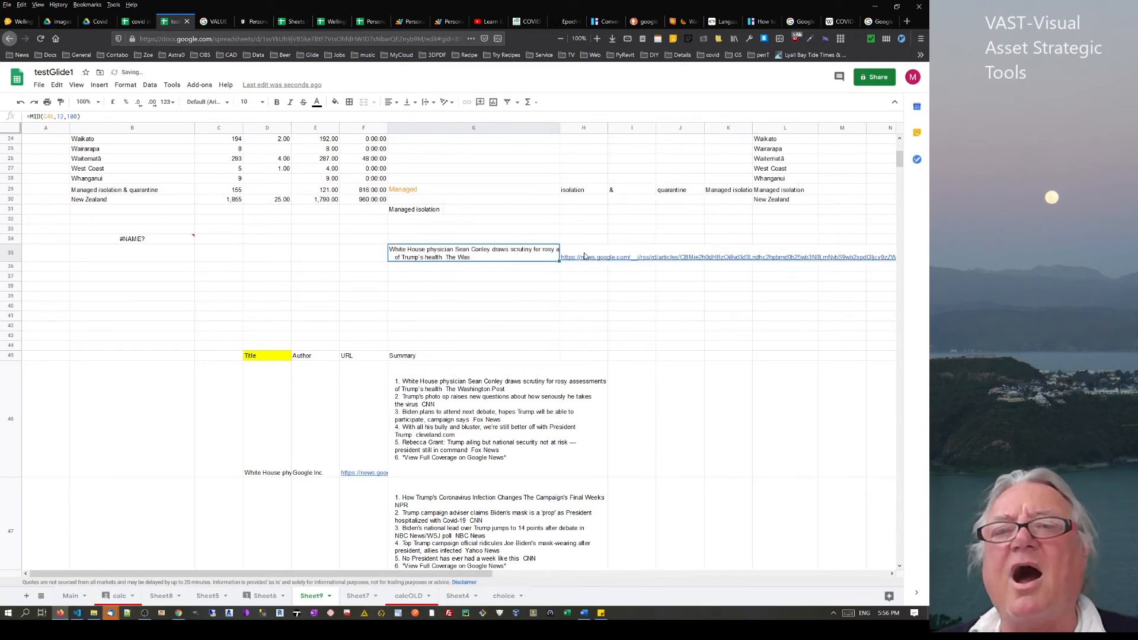
mouse_move(581, 259)
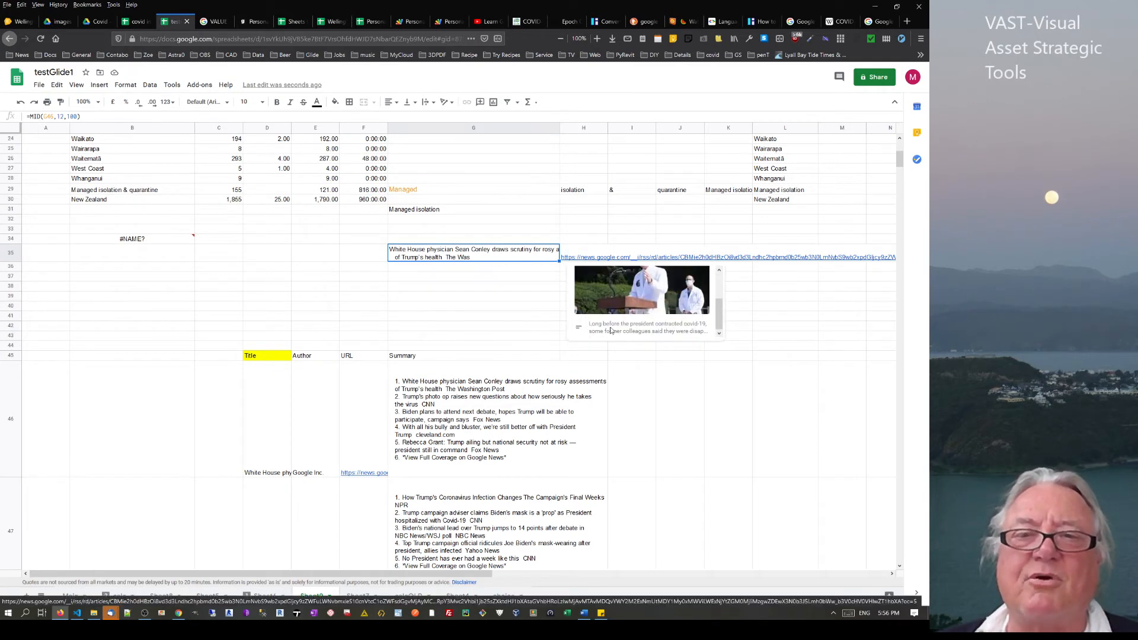
click(441, 293)
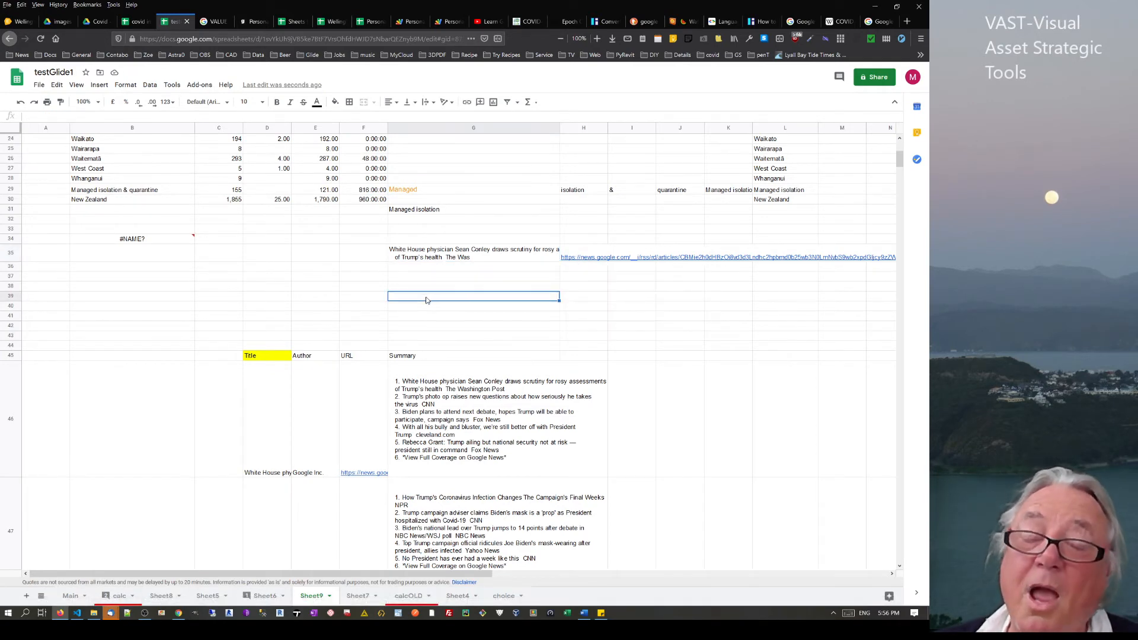
Start a GOOGLETRANSLATE formula in B36 and select its example arguments "hola", "es", "en"
click(478, 289)
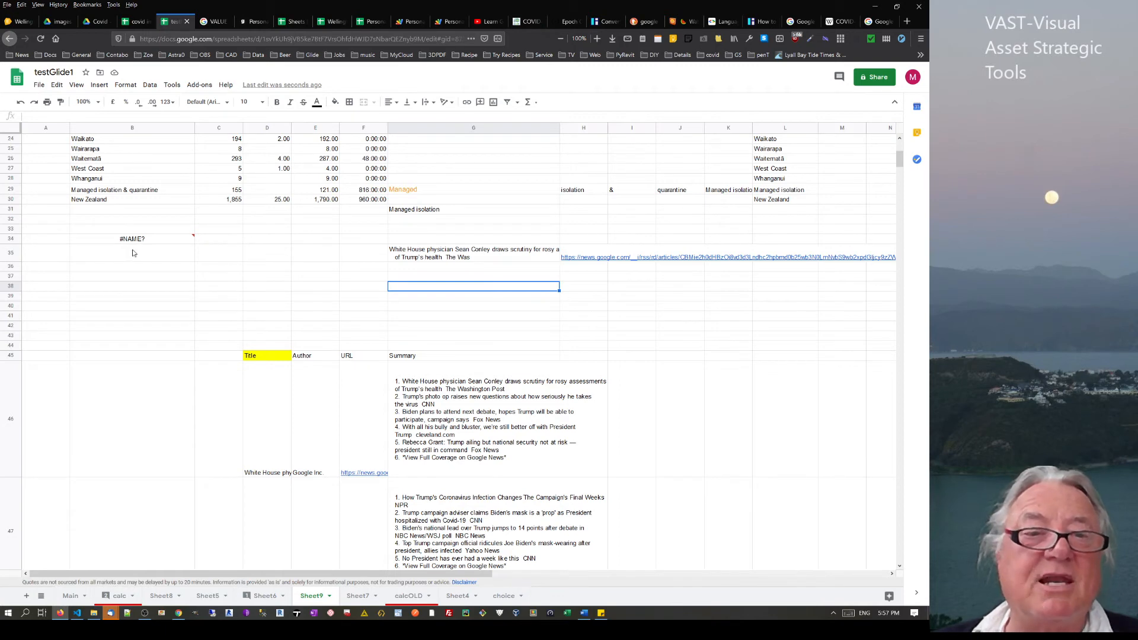
click(121, 270)
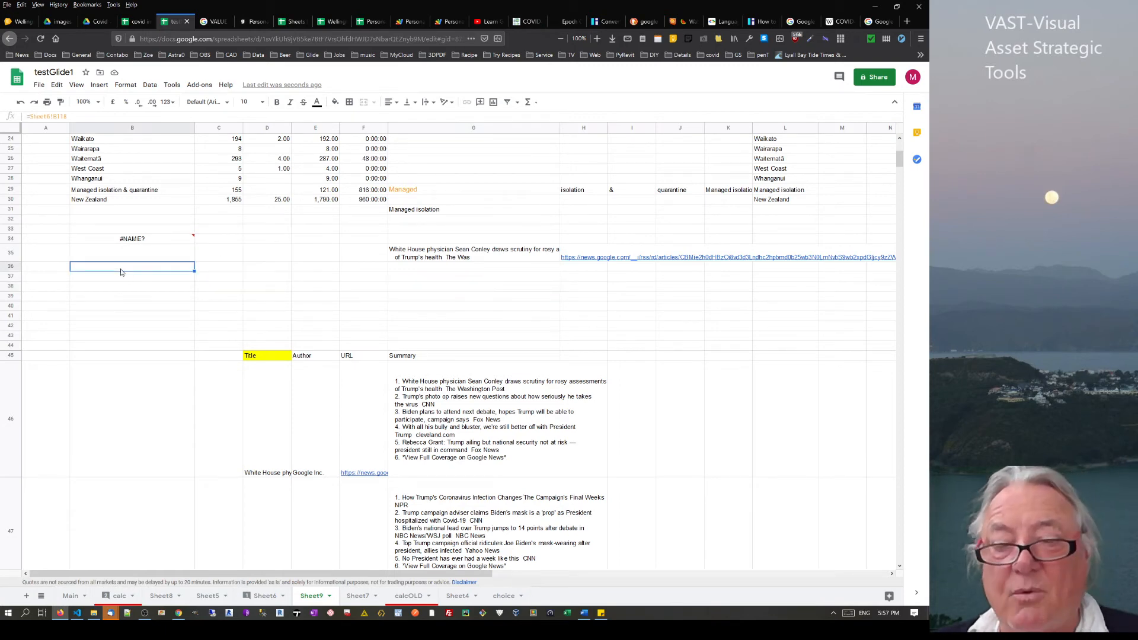
text(=goo)
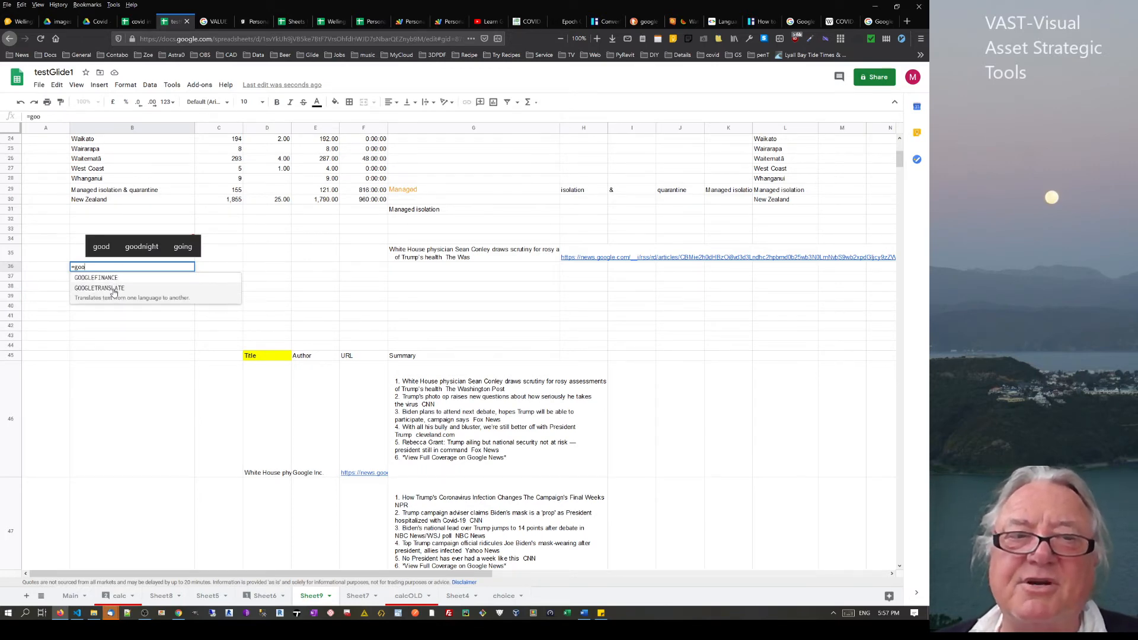
click(115, 291)
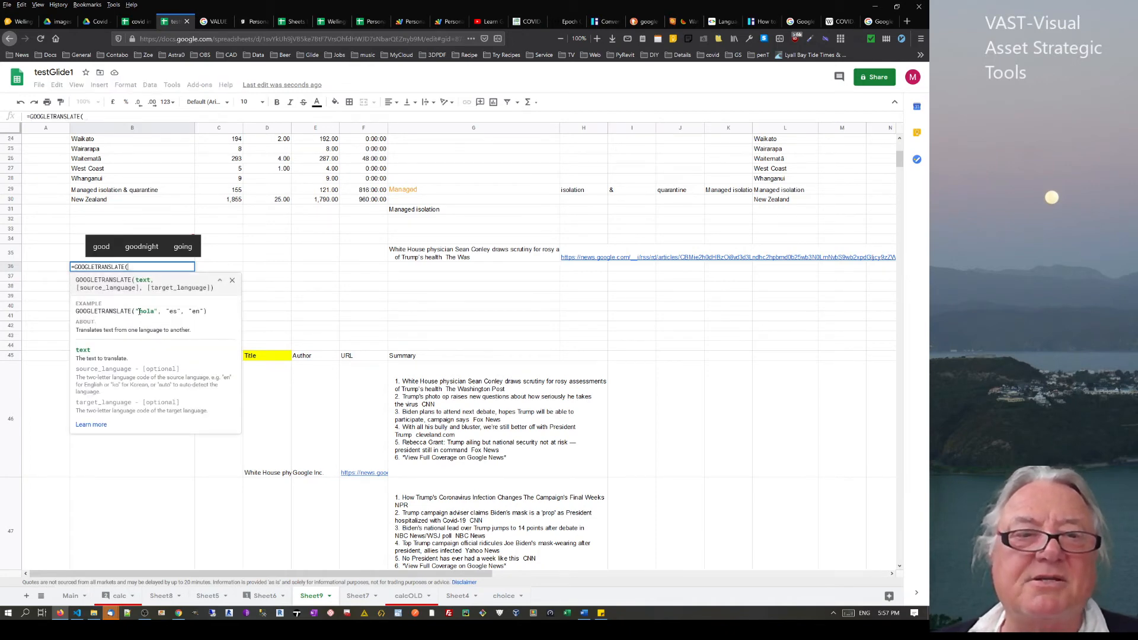
drag(137, 311, 204, 310)
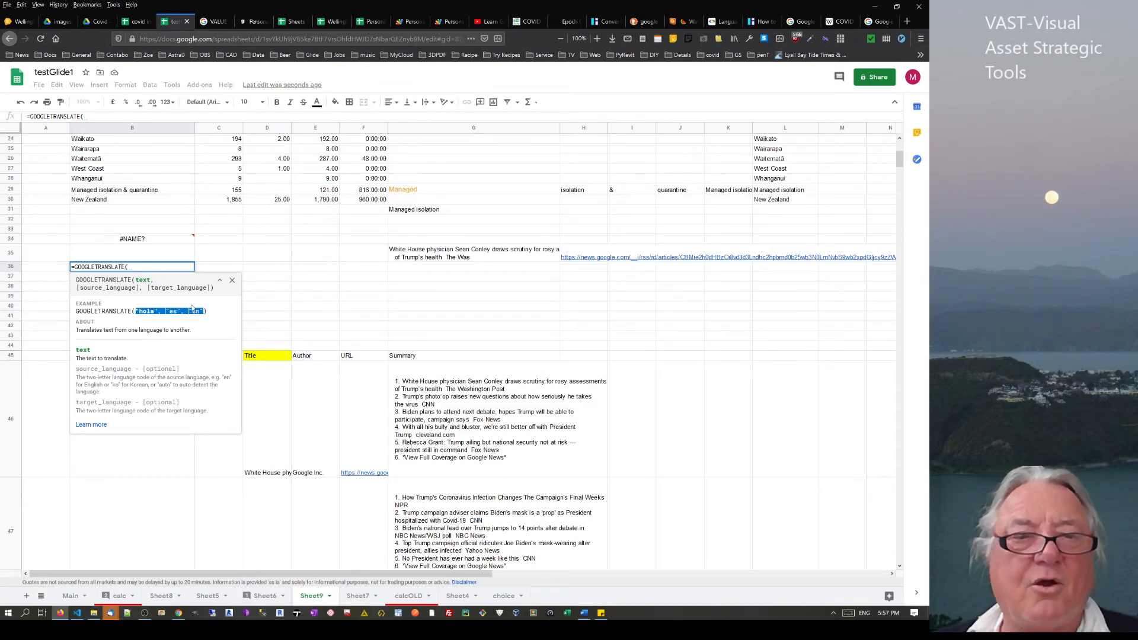
Clear the formula from B36 and paste the example arguments into B38
click(222, 258)
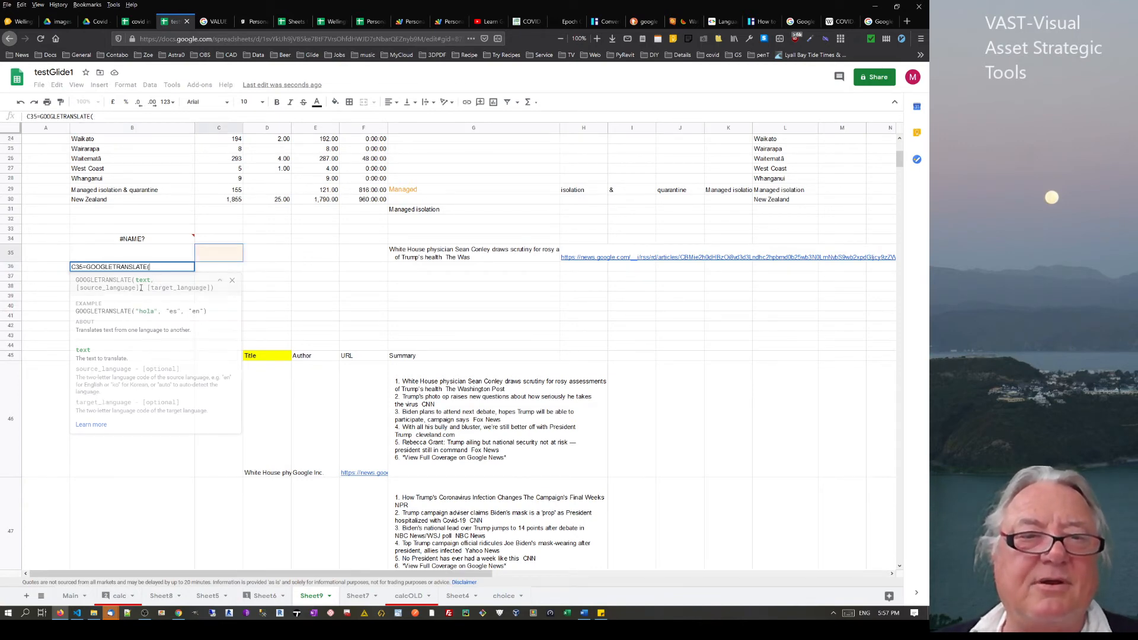
drag(169, 266, 71, 267)
key(BackSpace)
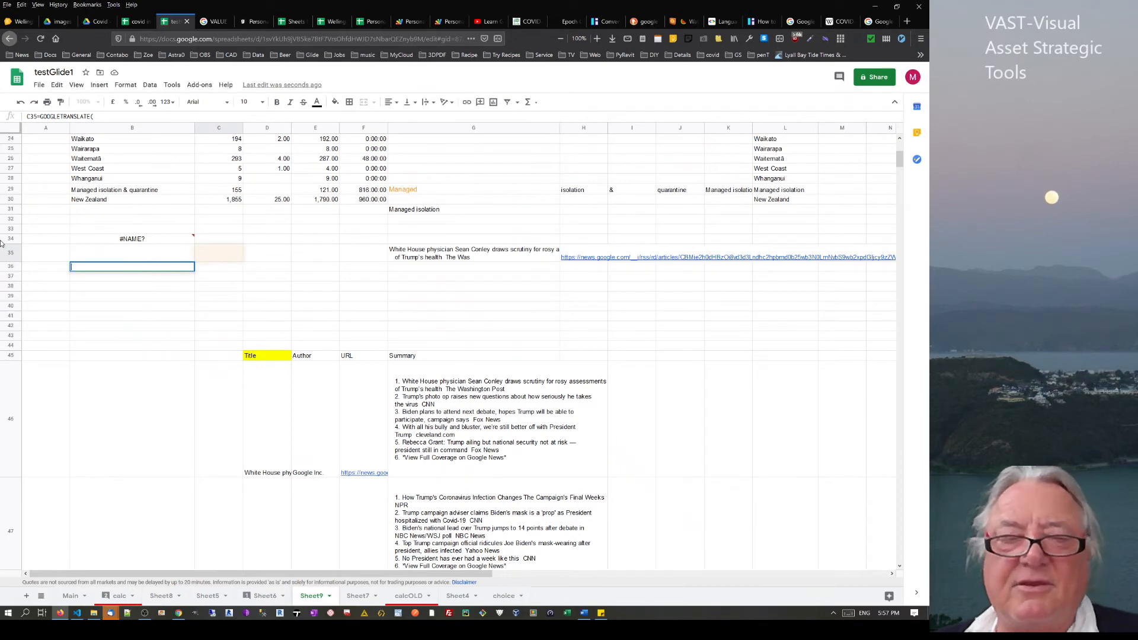
key(Return)
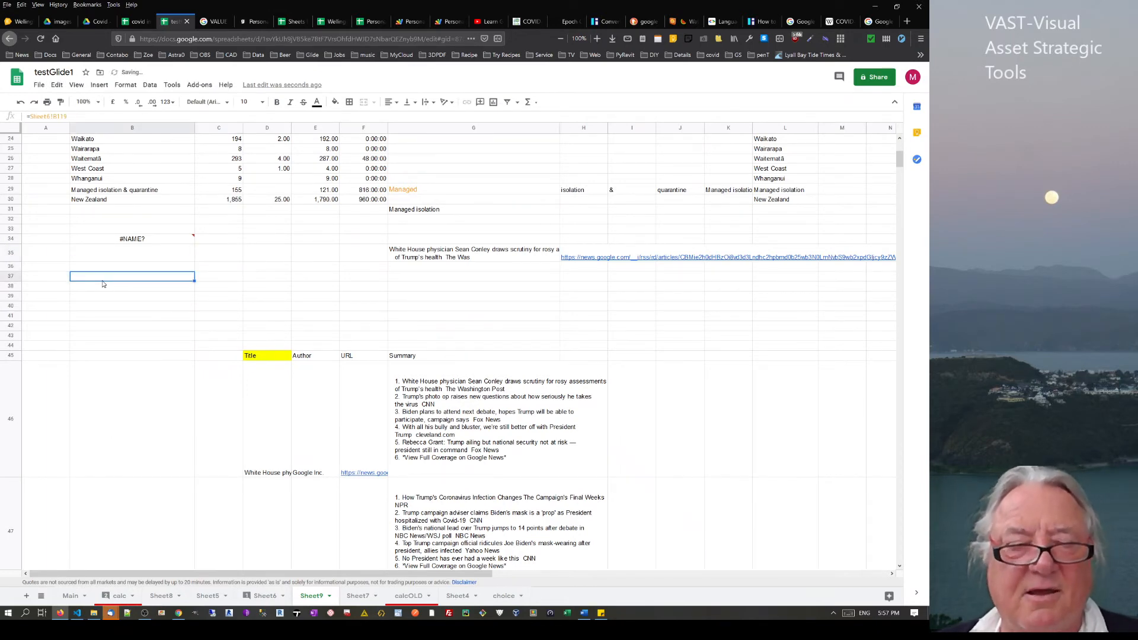
click(106, 289)
text(=Sheet6!B121)
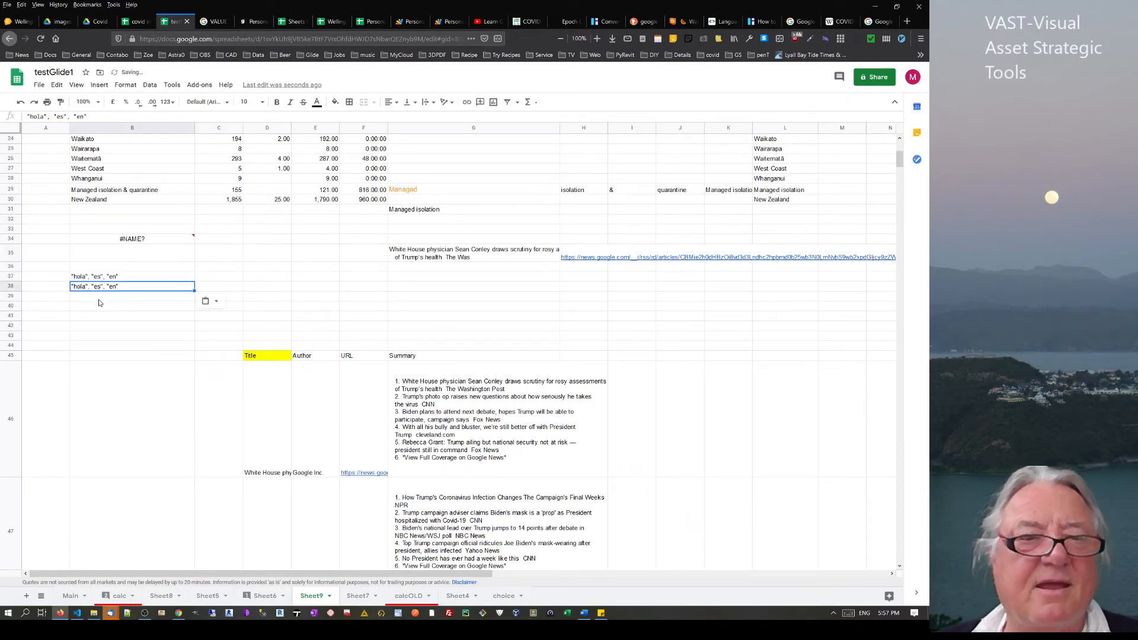
Fill B37, B38 and B39 with hola, es and en
click(101, 297)
click(143, 277)
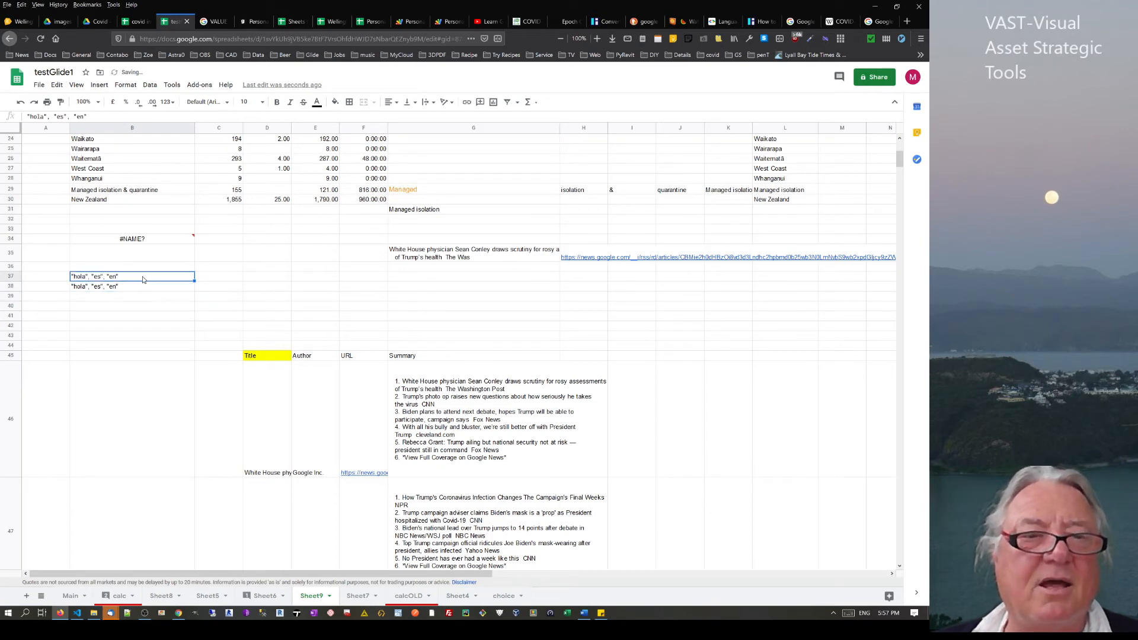
text(hole)
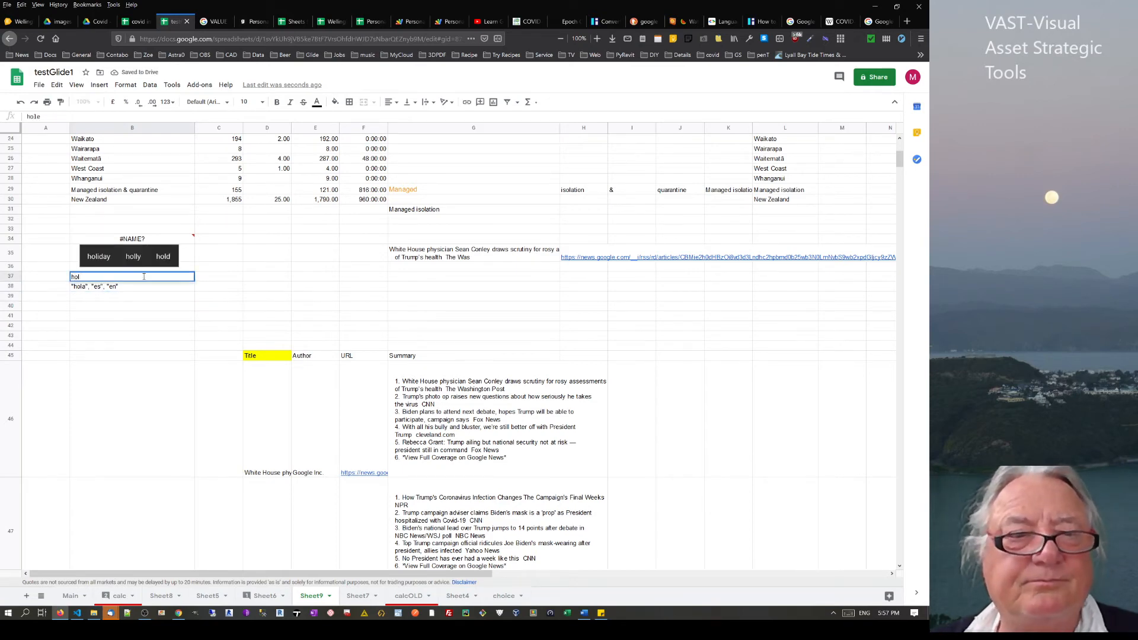
text(a)
key(Return)
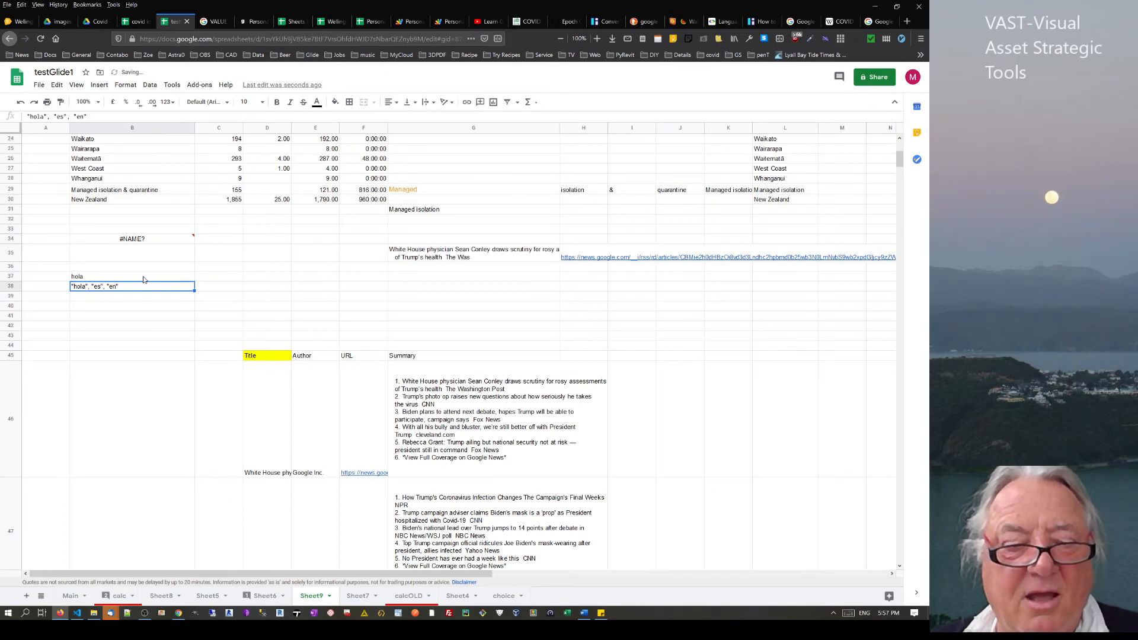
key(Return)
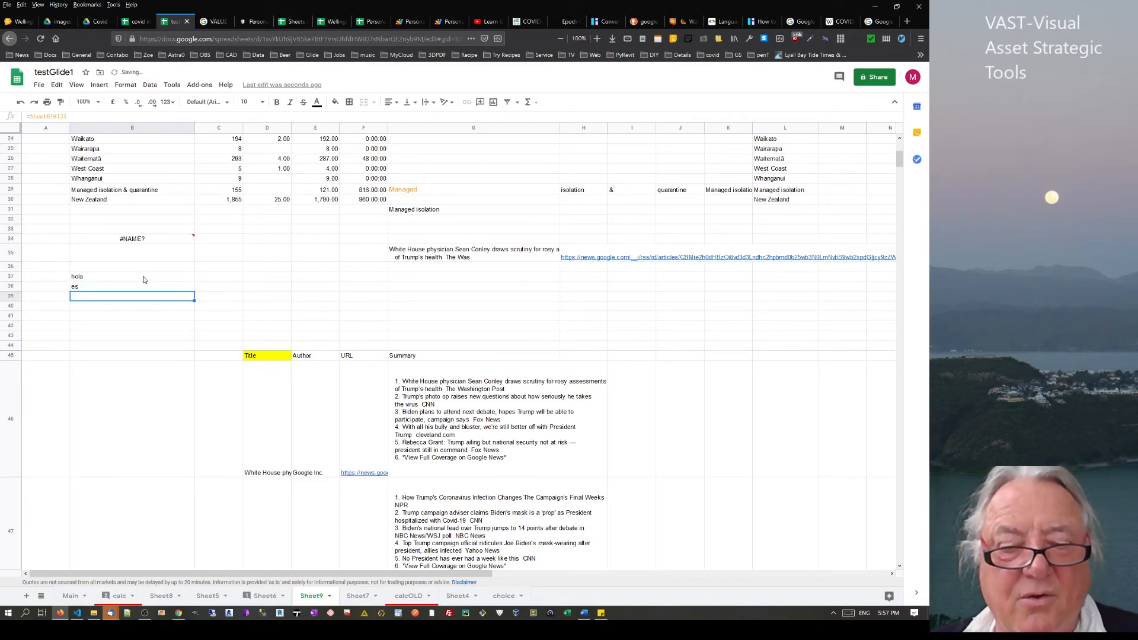
text(en)
key(Return)
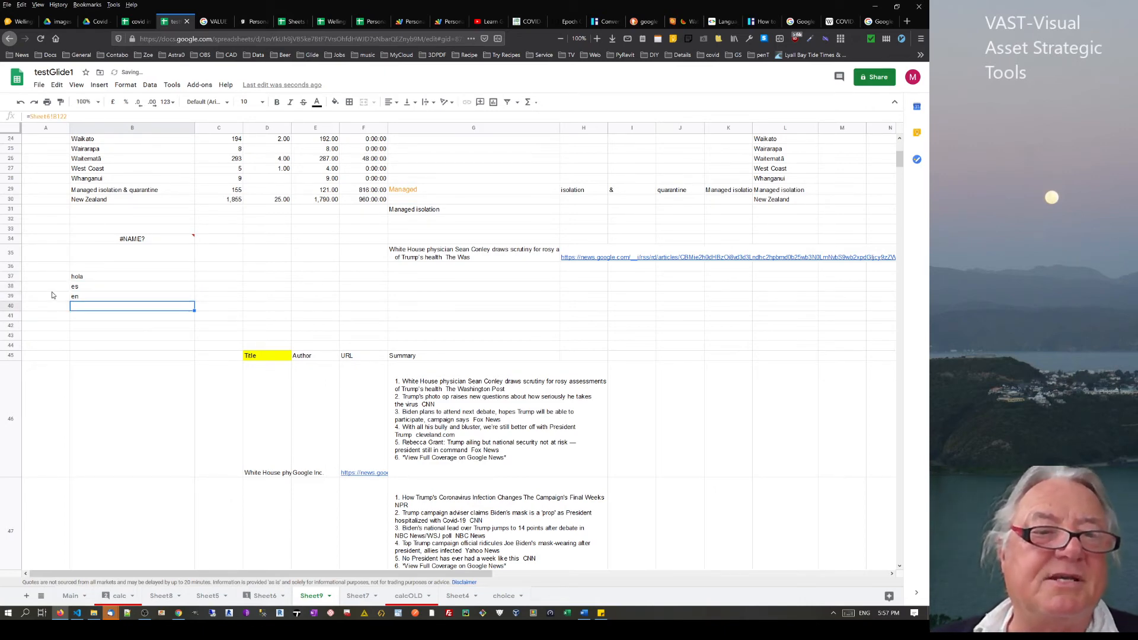
Label A38 'from' and A39 'to' beside the language codes
click(52, 290)
text(fronm)
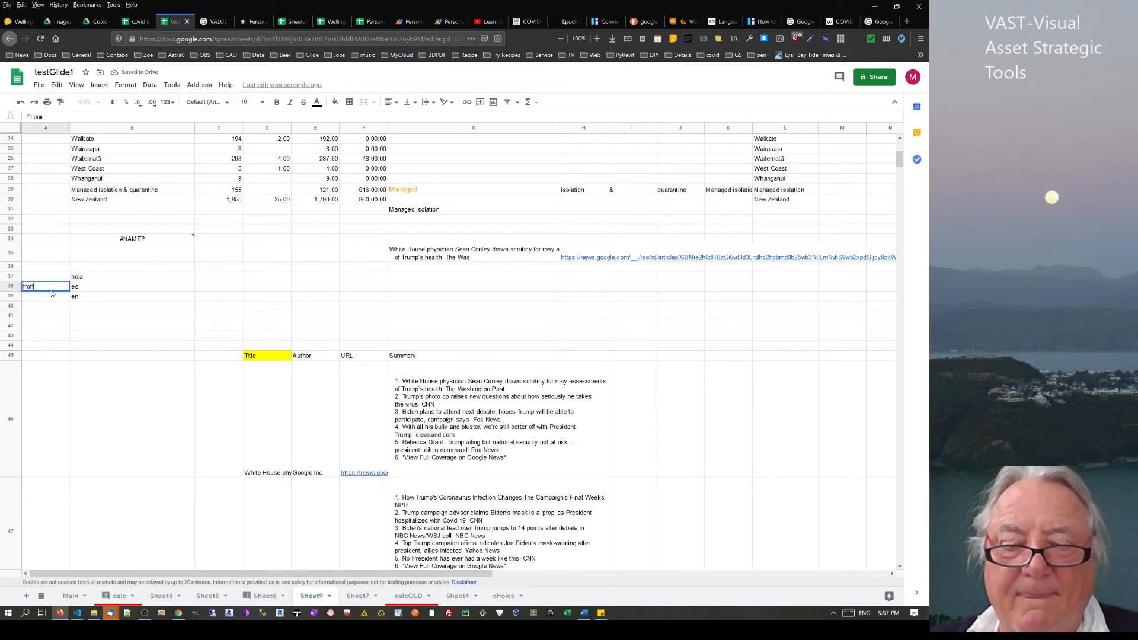
key(Return)
text(to)
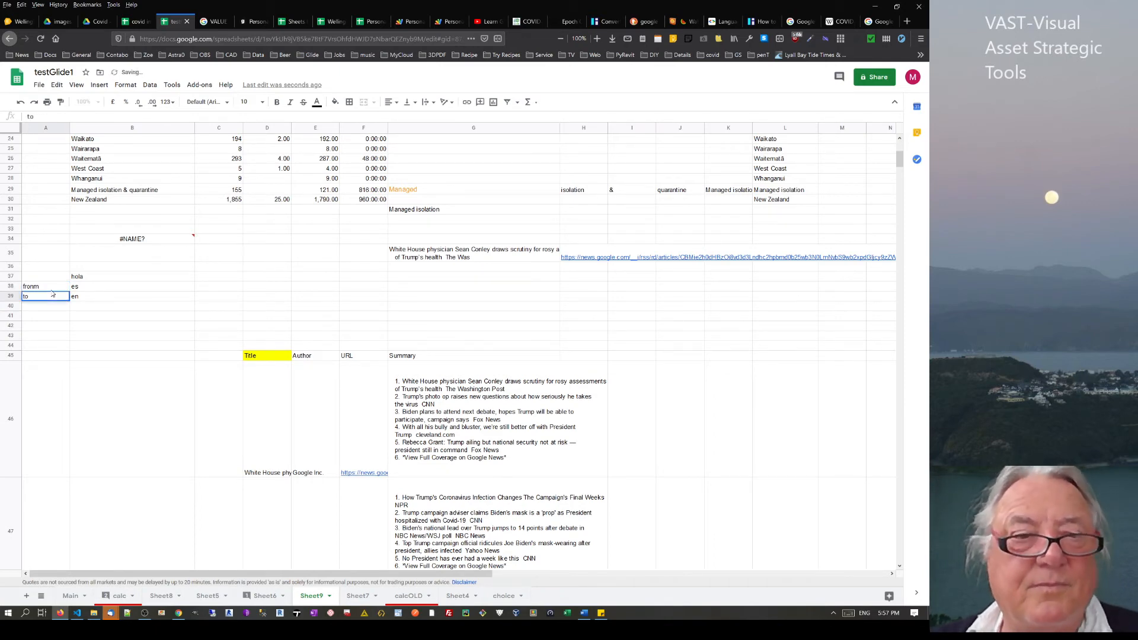
Enter =GOOGLETRANSLATE(B37,B38,B39) in B40
click(164, 277)
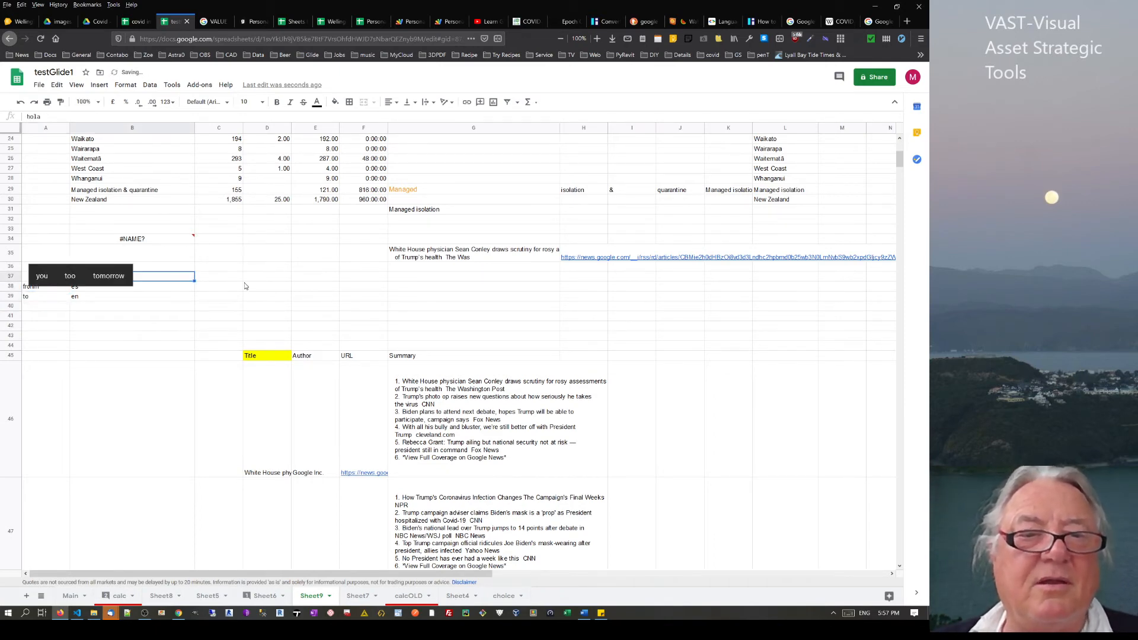
click(147, 307)
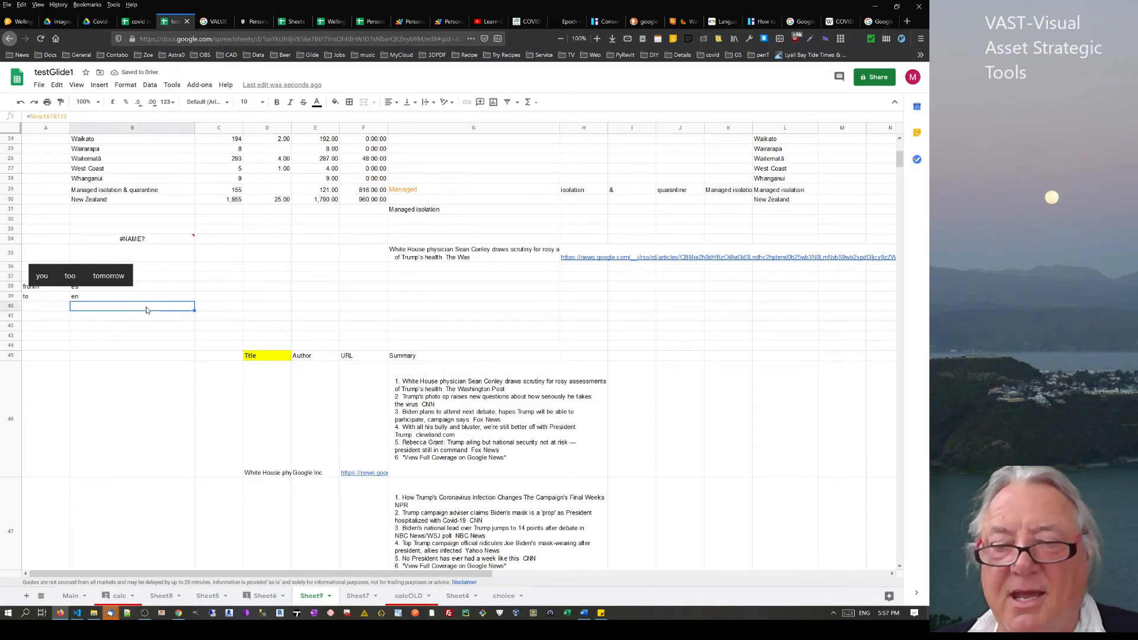
text(=googl)
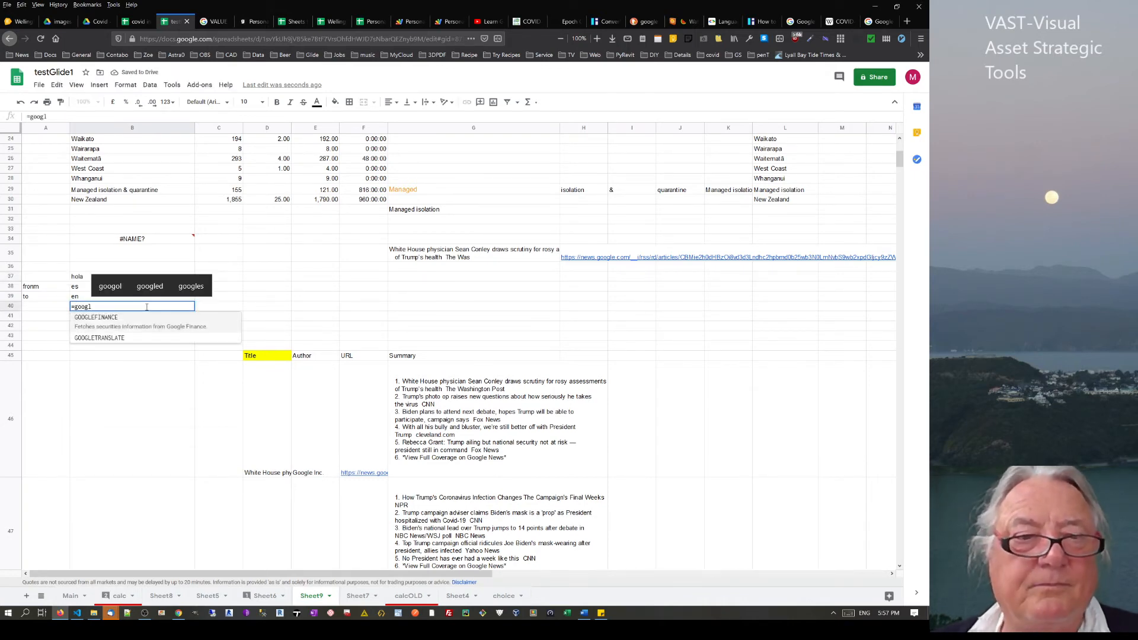
click(101, 334)
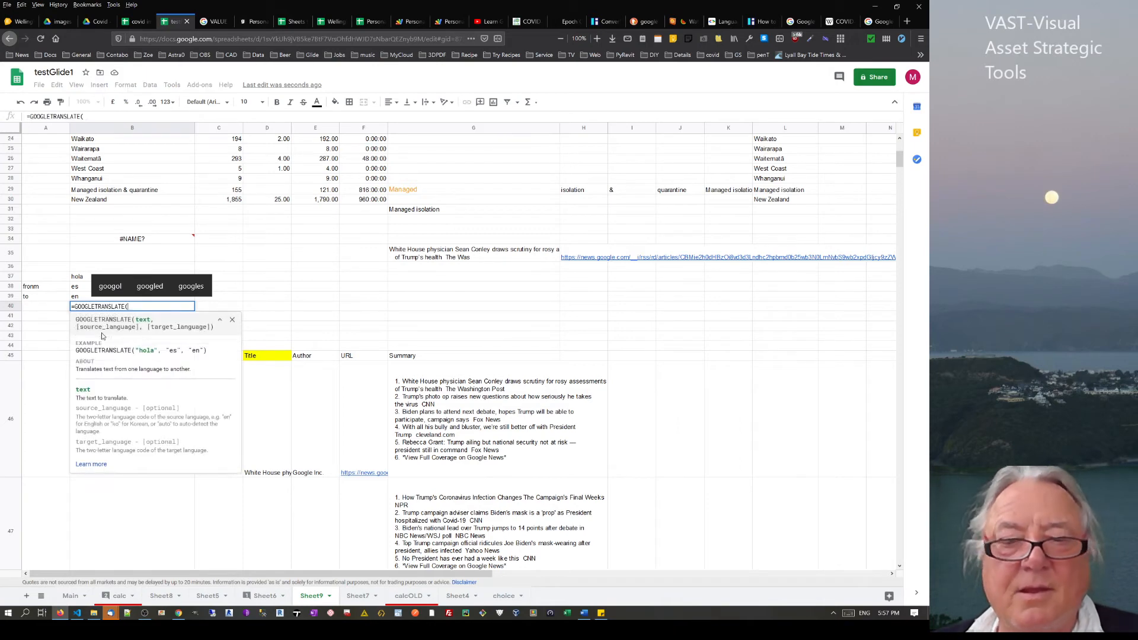
click(83, 280)
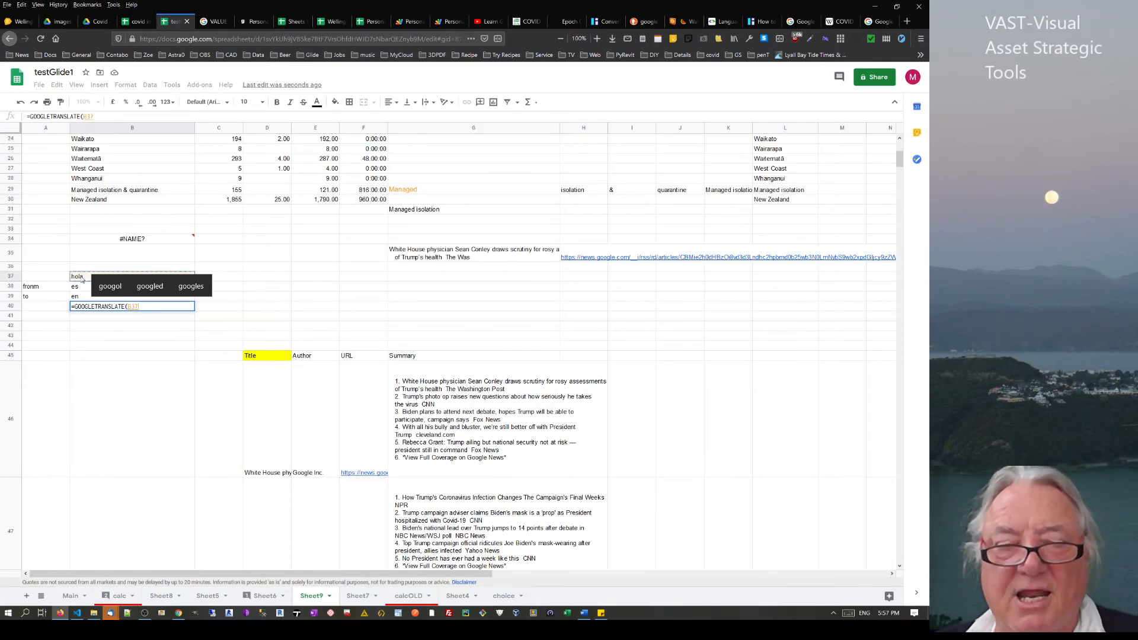
text(,)
click(80, 287)
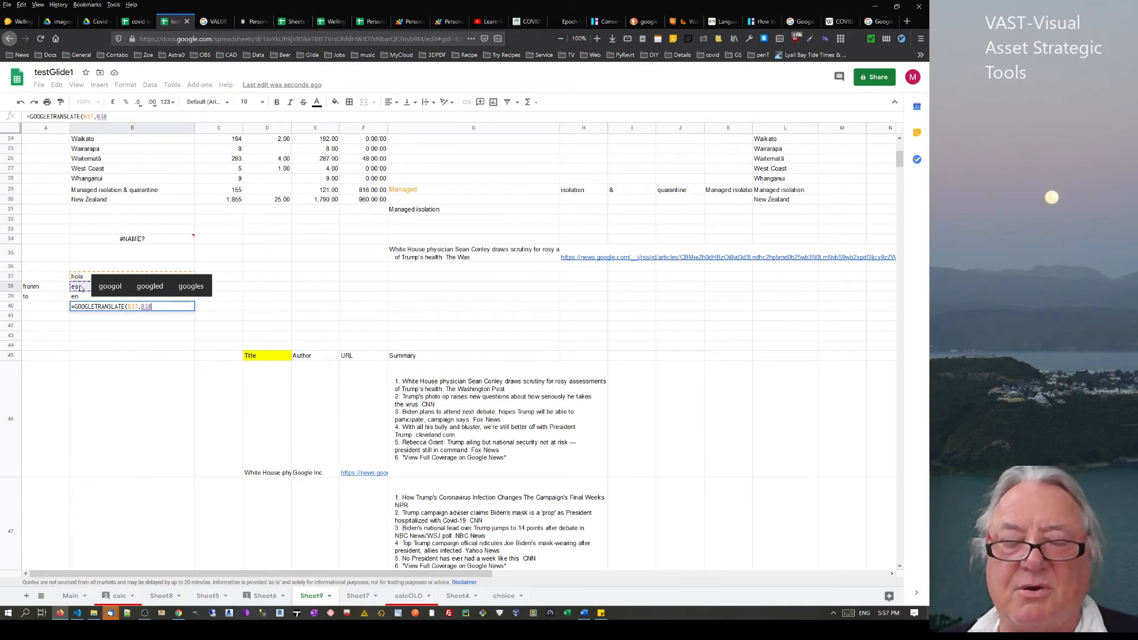
text(,)
click(78, 298)
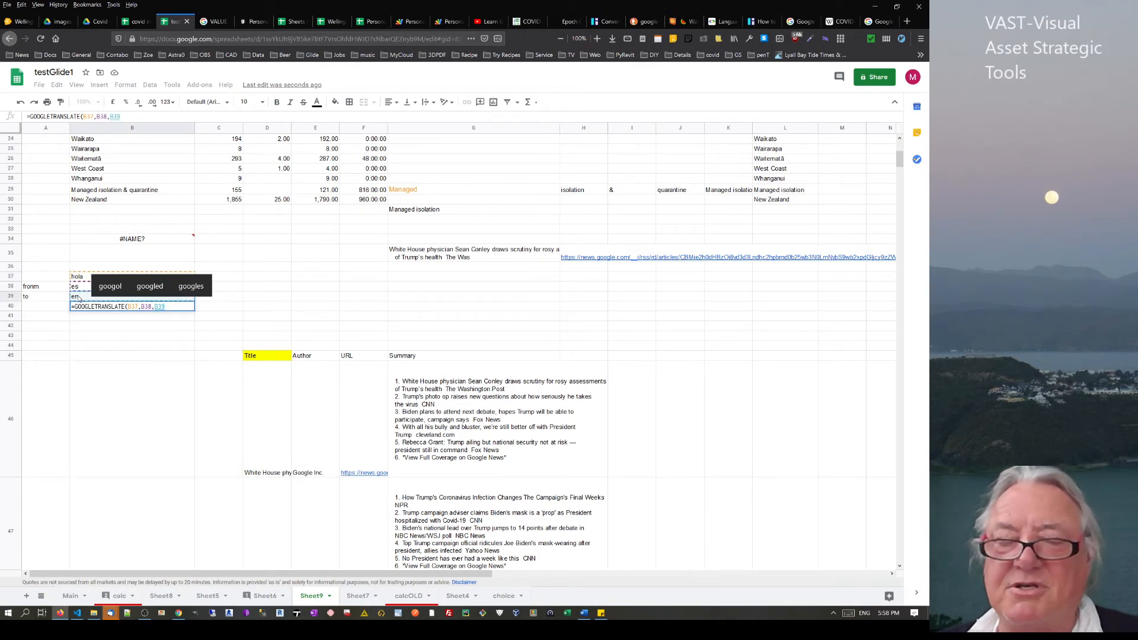
key(Return)
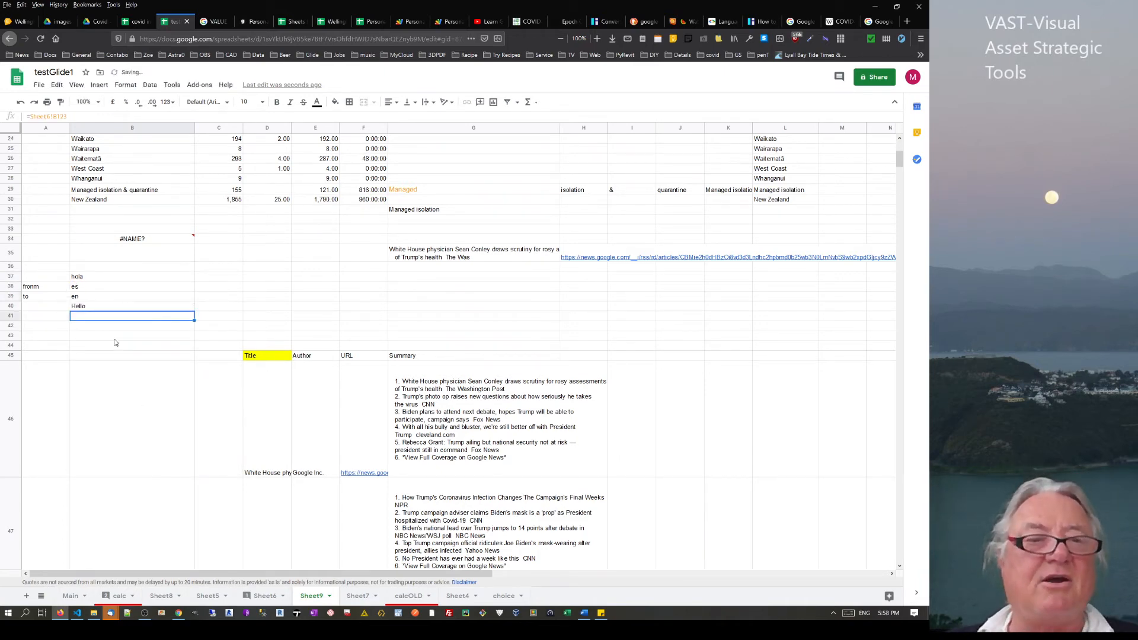
Change B37 to adios and the target language in B39 to ar
click(85, 307)
click(98, 277)
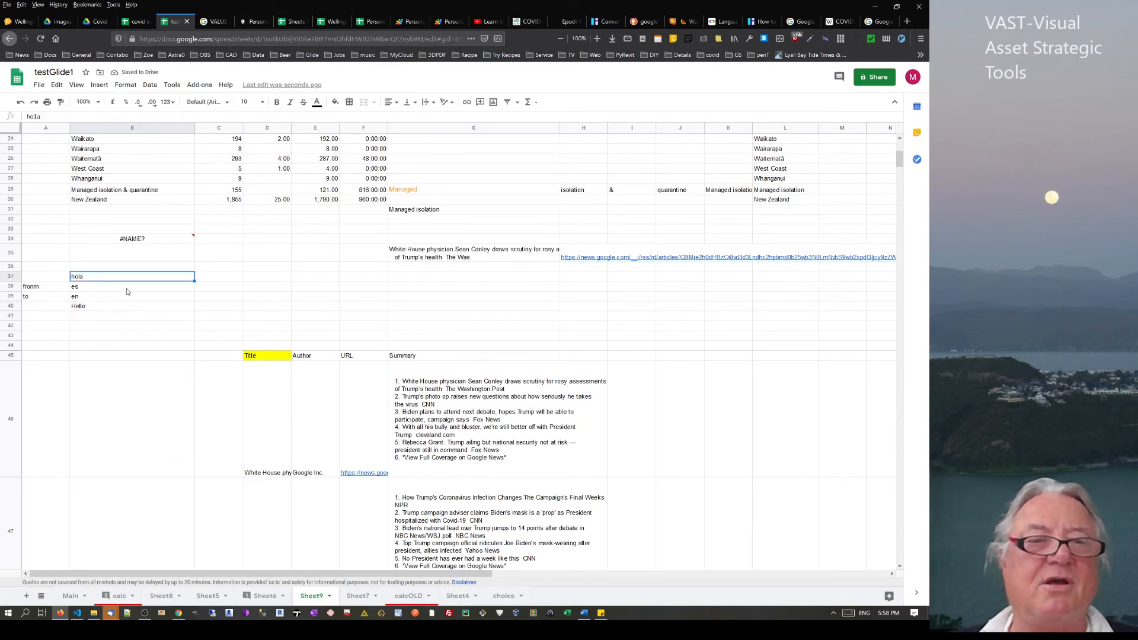
text(adios)
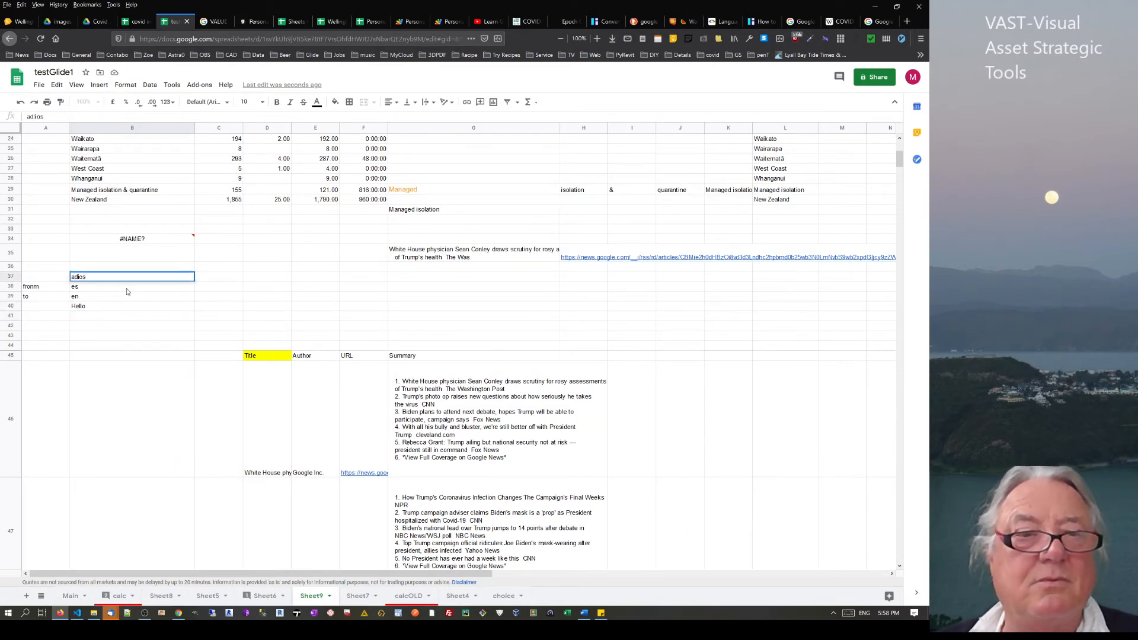
key(Return)
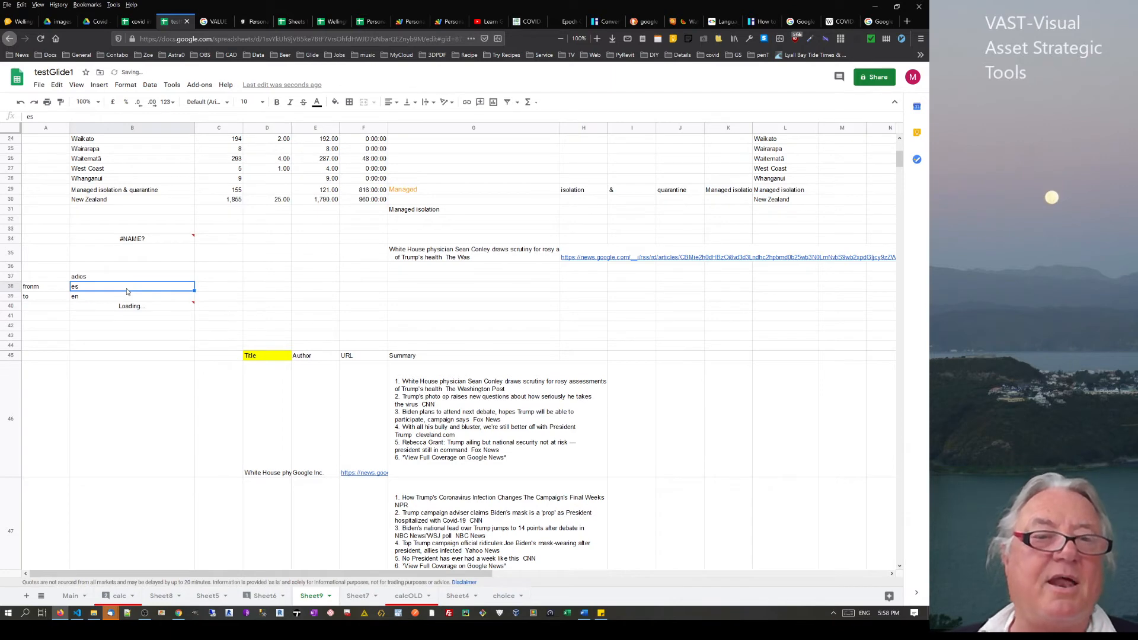
click(107, 301)
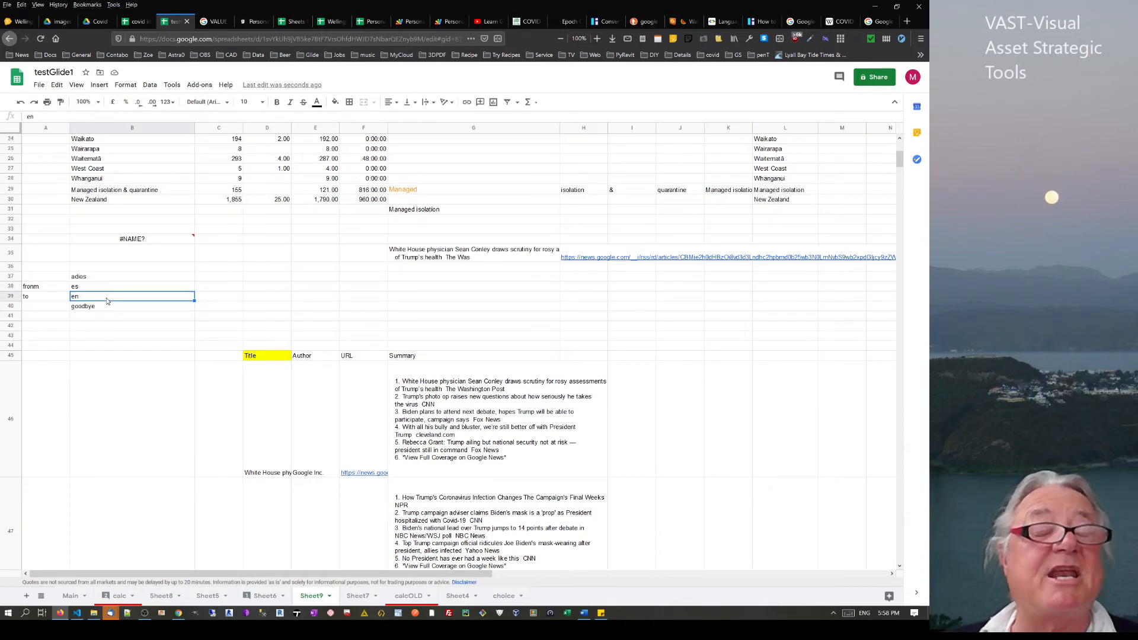
text(ar)
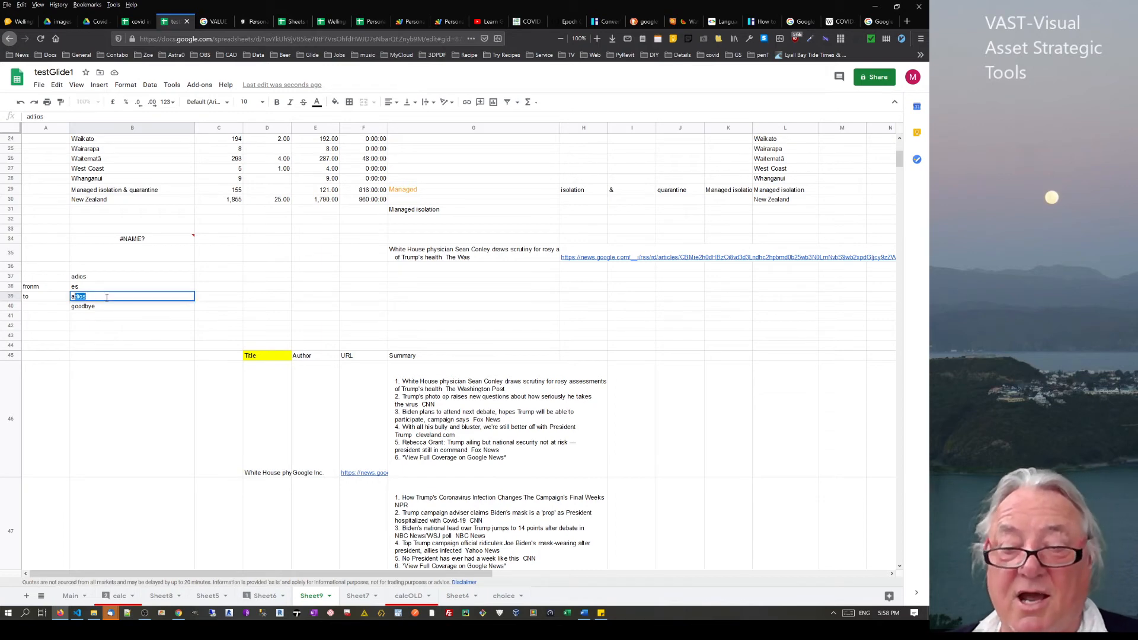
key(Return)
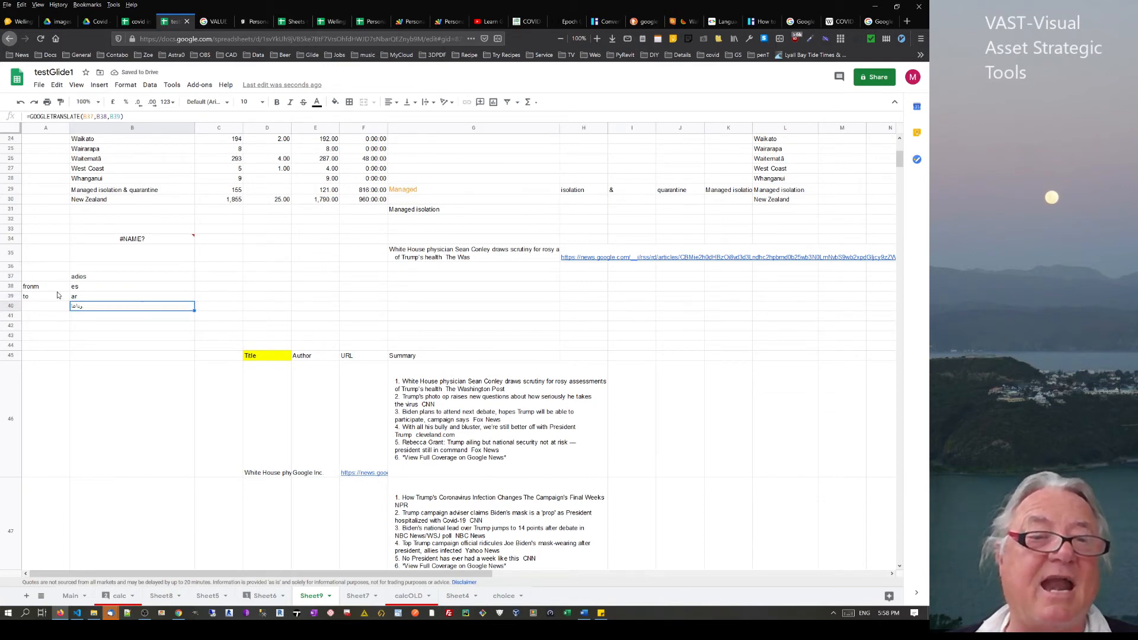
click(81, 298)
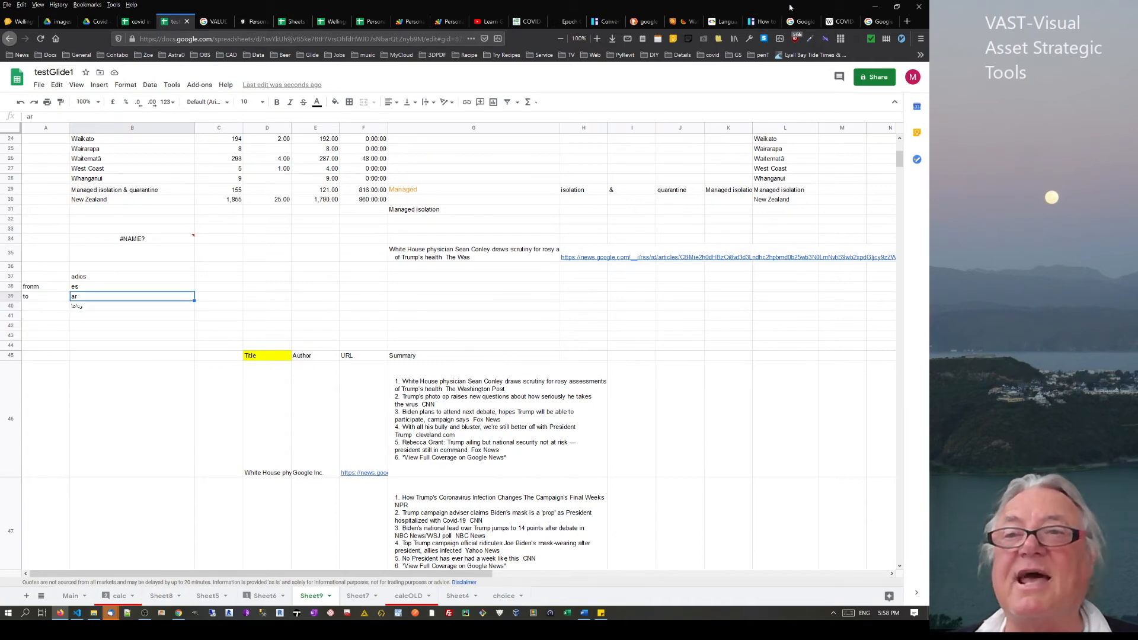
click(734, 25)
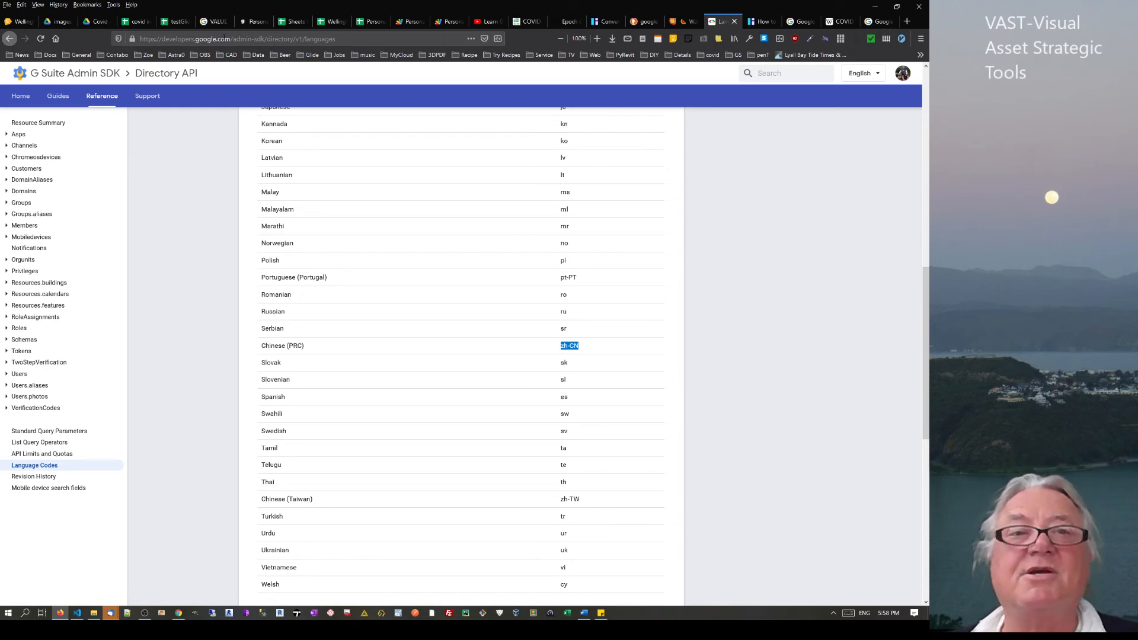
click(171, 25)
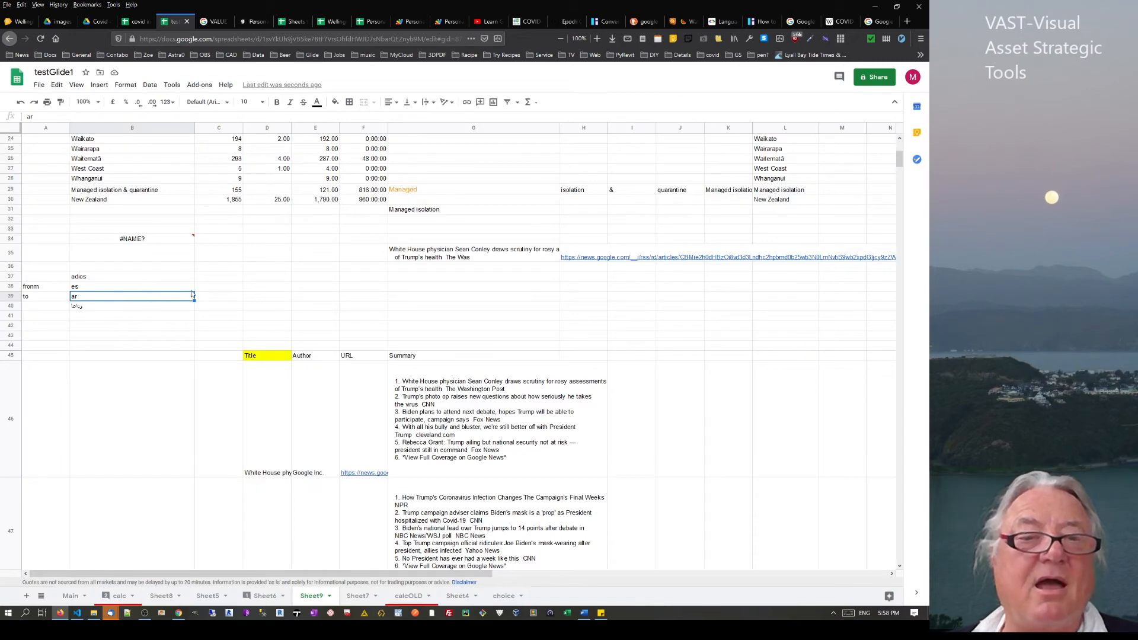
Set the target language in B39 to ko and the source language in B38 to en
click(234, 301)
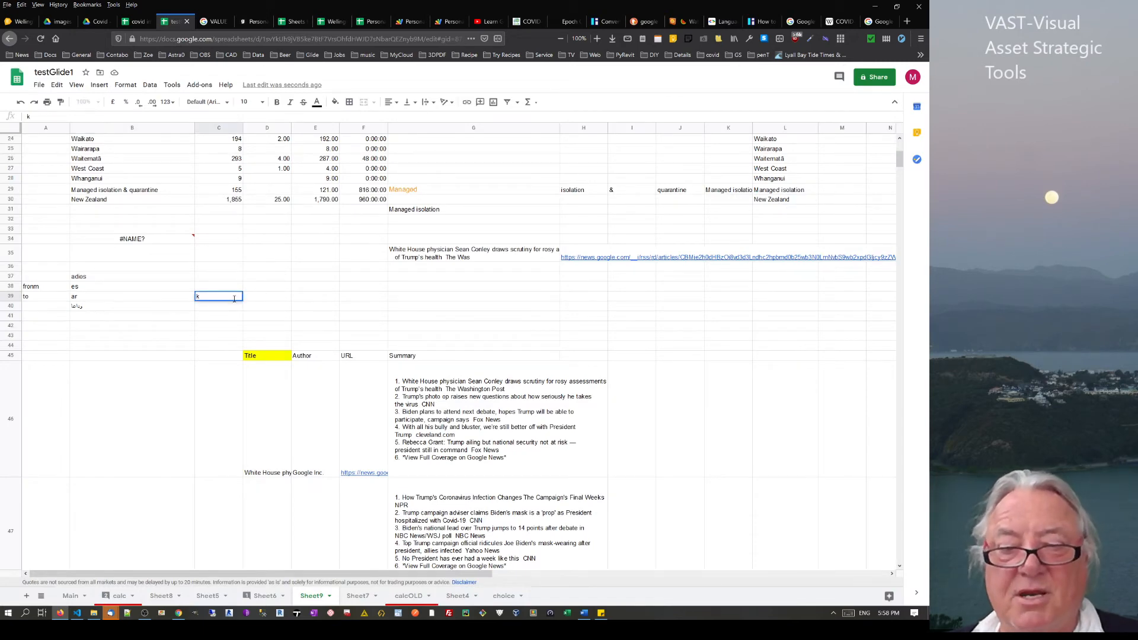
click(130, 300)
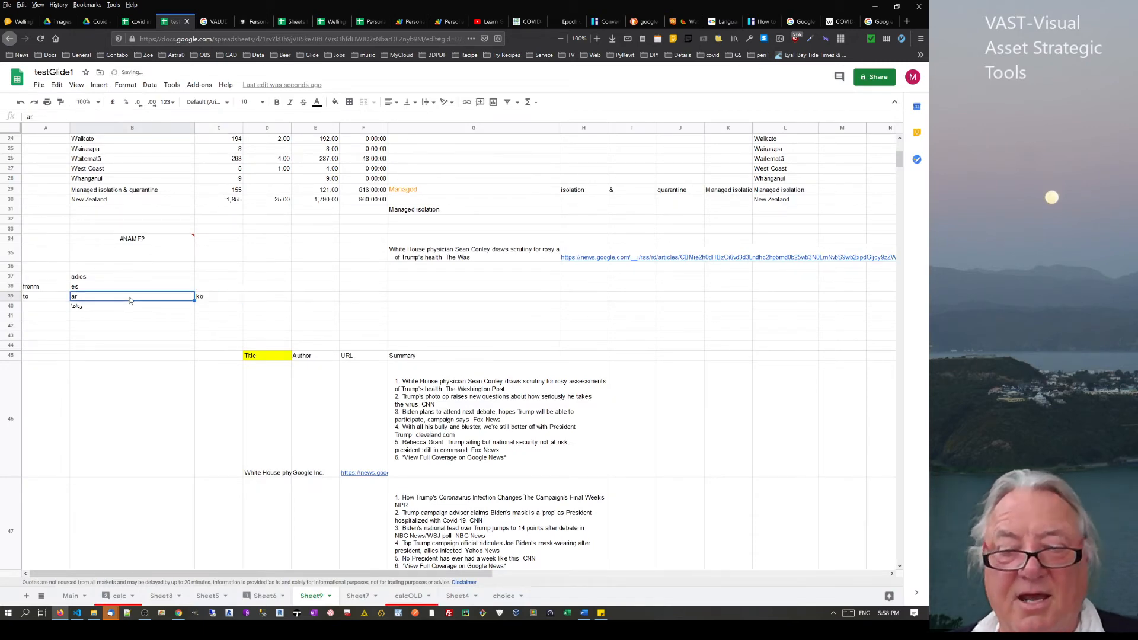
text(ko)
key(Return)
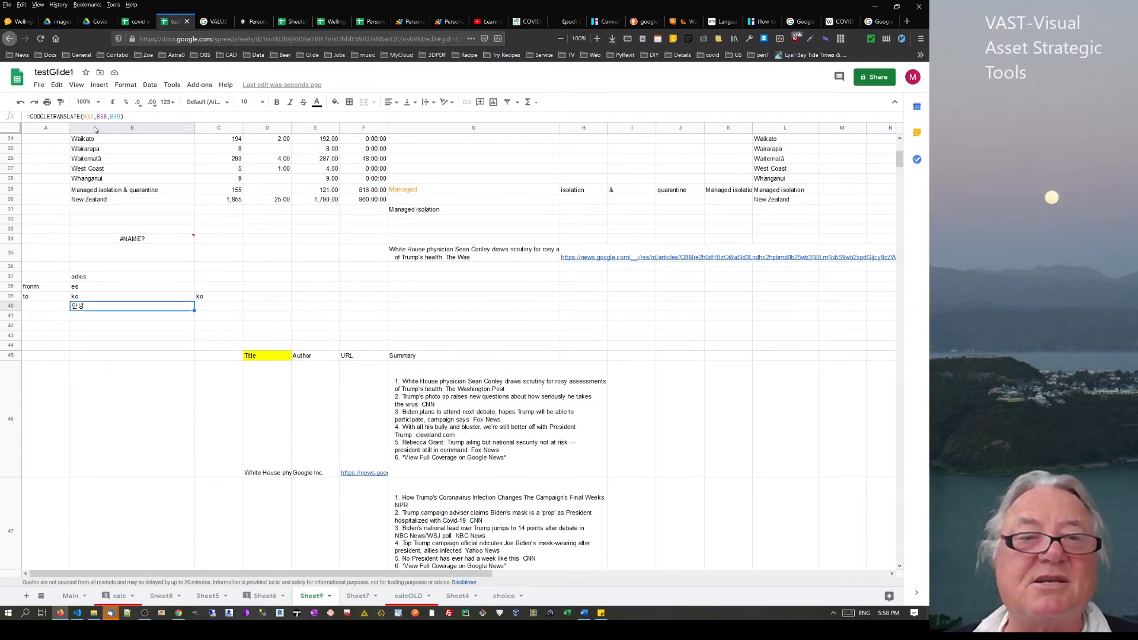
click(92, 287)
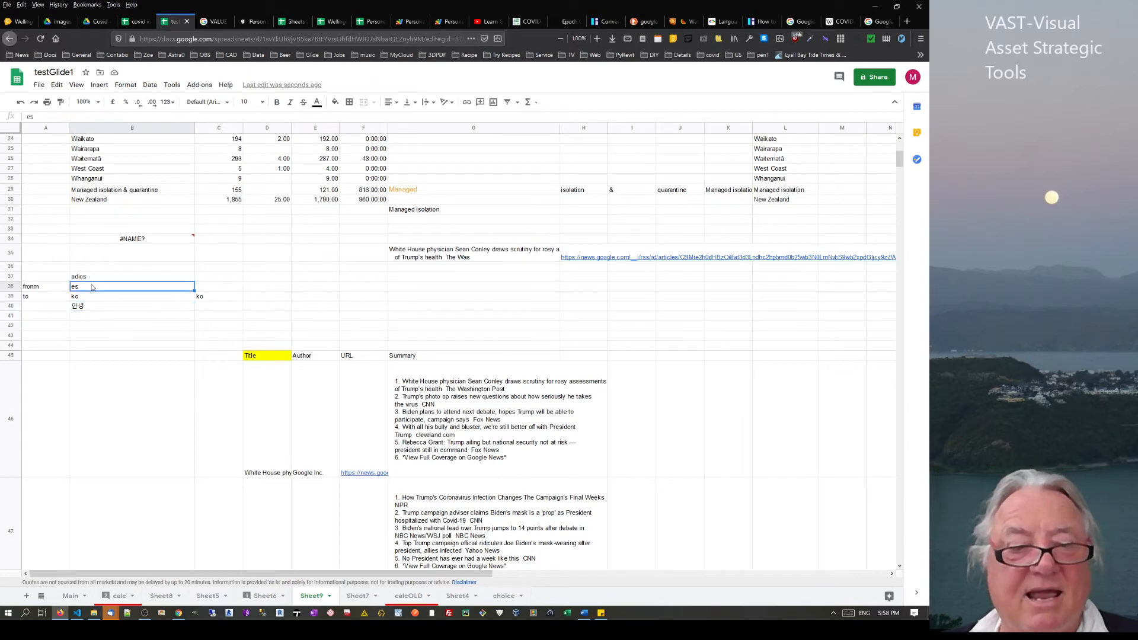
text(en)
key(Return)
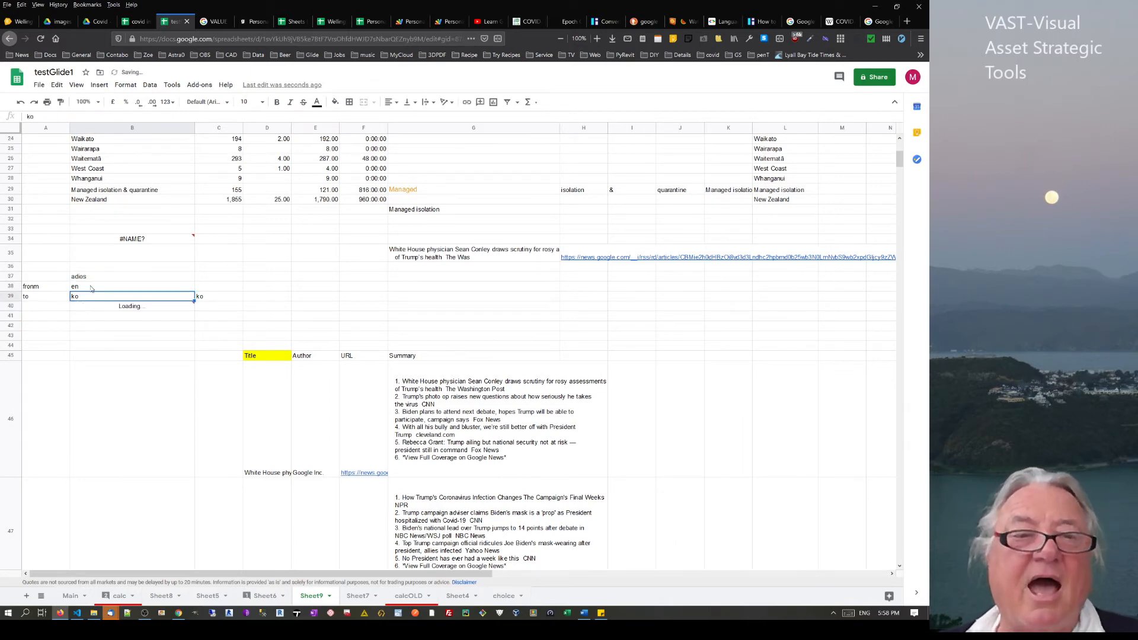
Change B40's formula to =GOOGLETRANSLATE(G35,B38,B39) to translate the headline
click(116, 308)
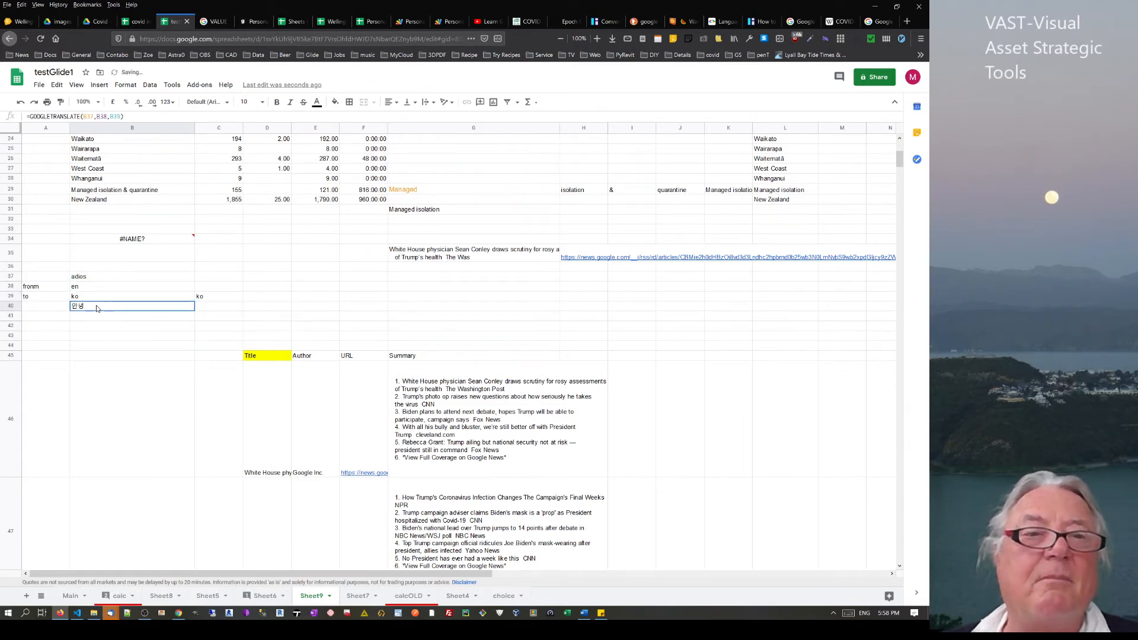
click(85, 116)
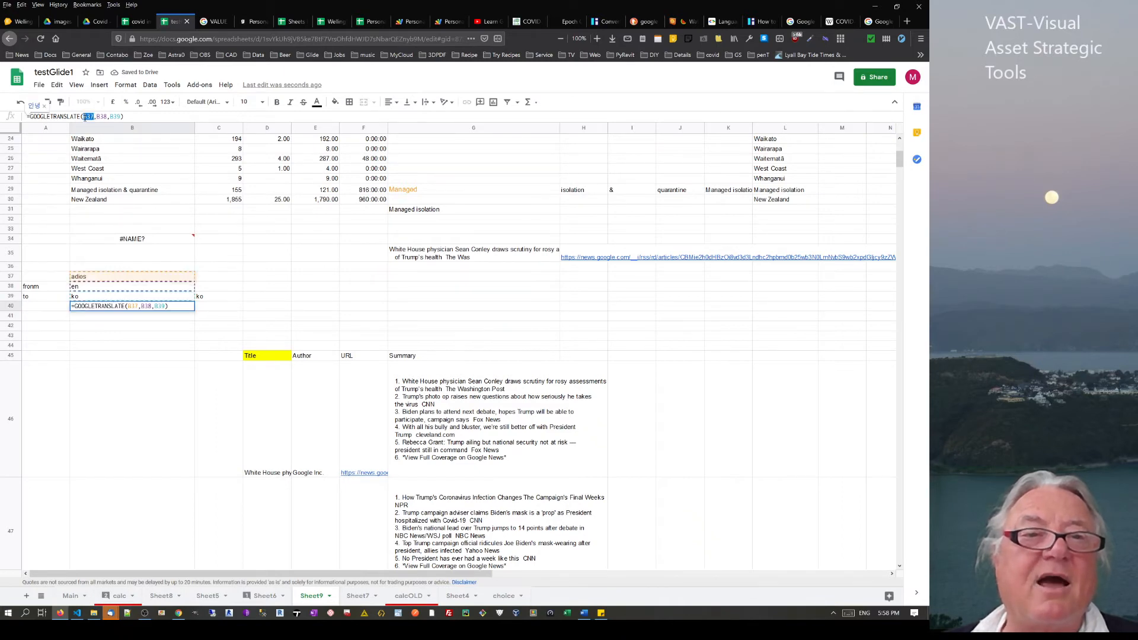
double_click(88, 116)
key(BackSpace)
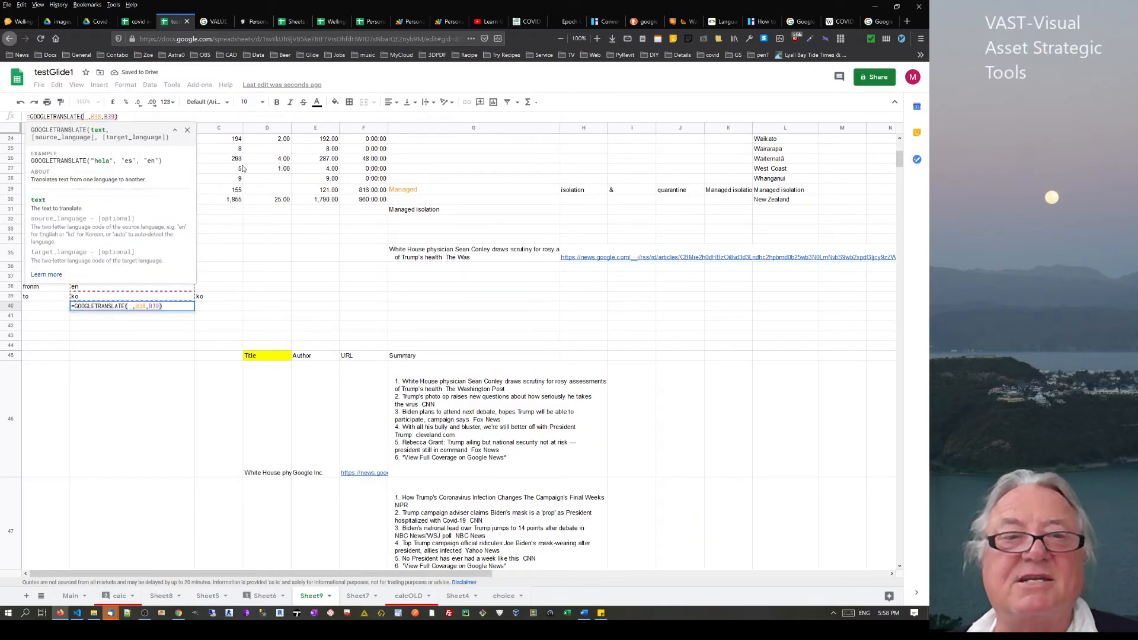
click(423, 259)
key(Return)
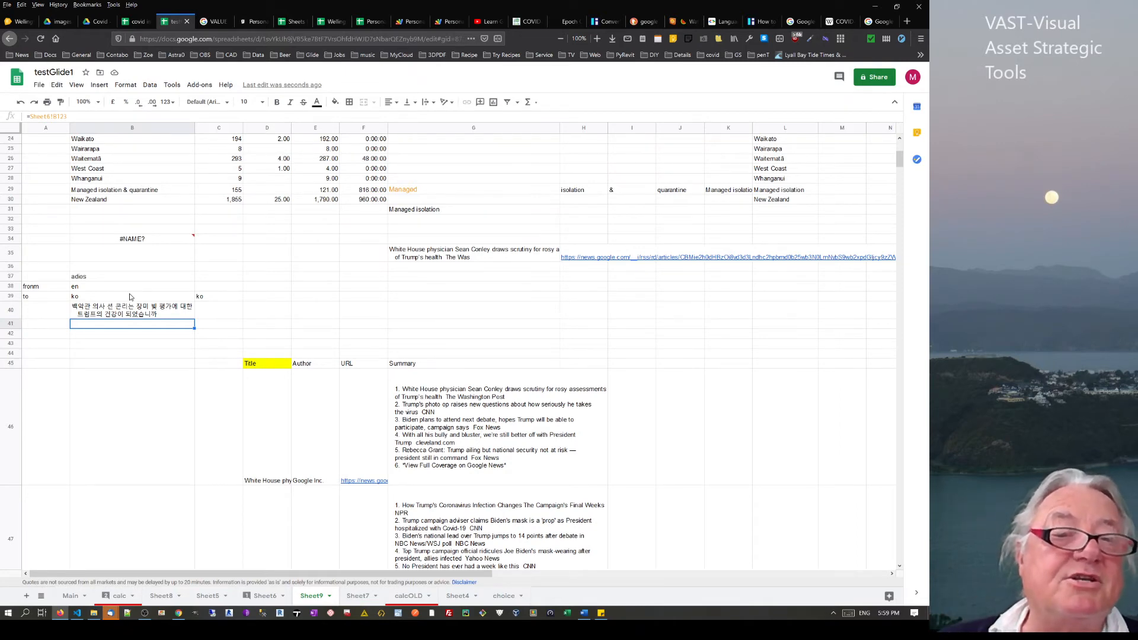
click(106, 299)
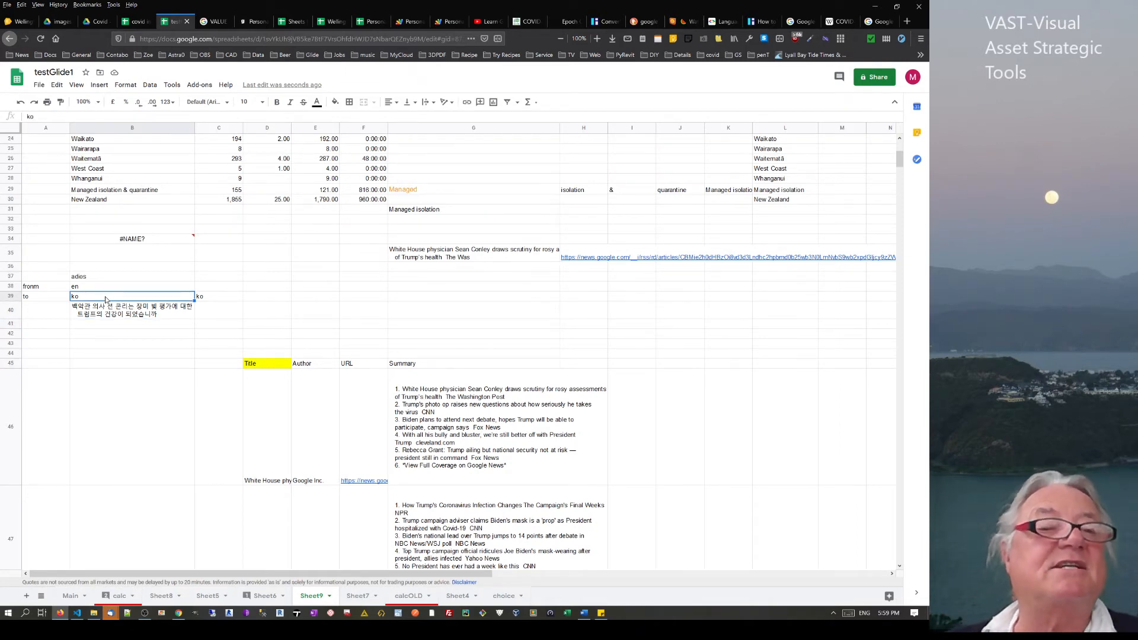
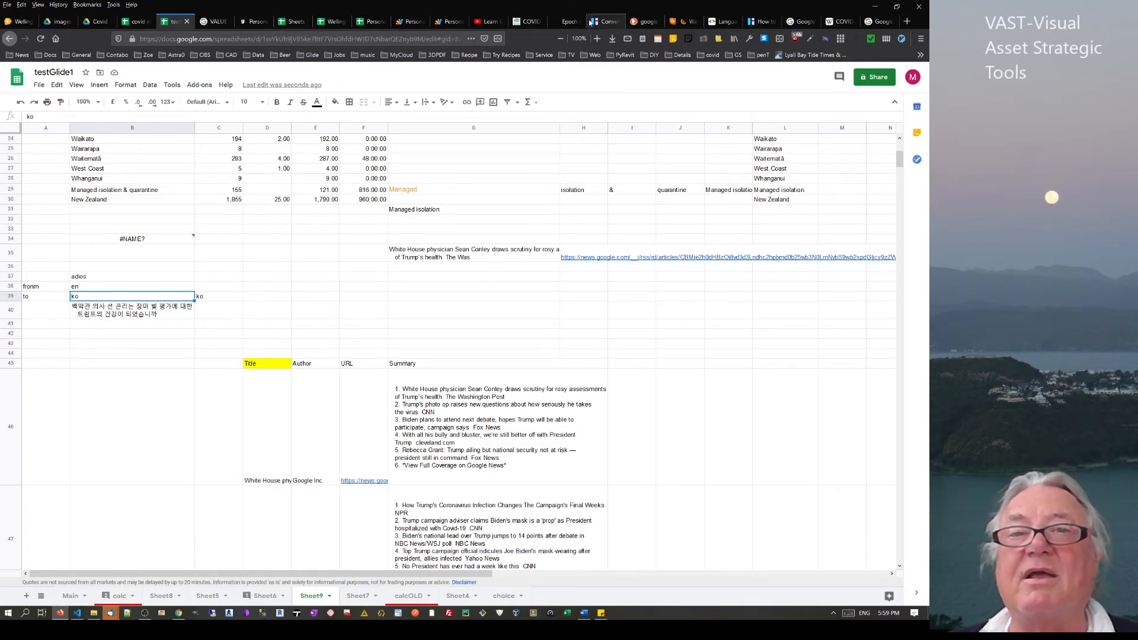
Look up the language codes reference, then return to the testGlide1 spreadsheet
click(721, 21)
scroll(357, 206, down, 3)
scroll(359, 208, up, 6)
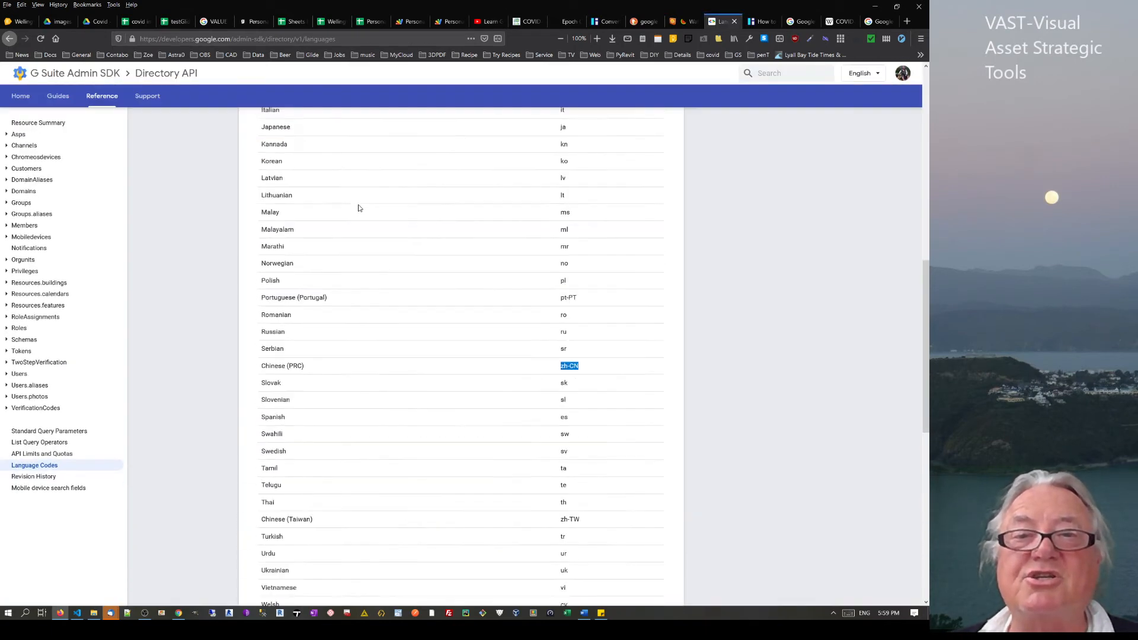
scroll(563, 234, up, 3)
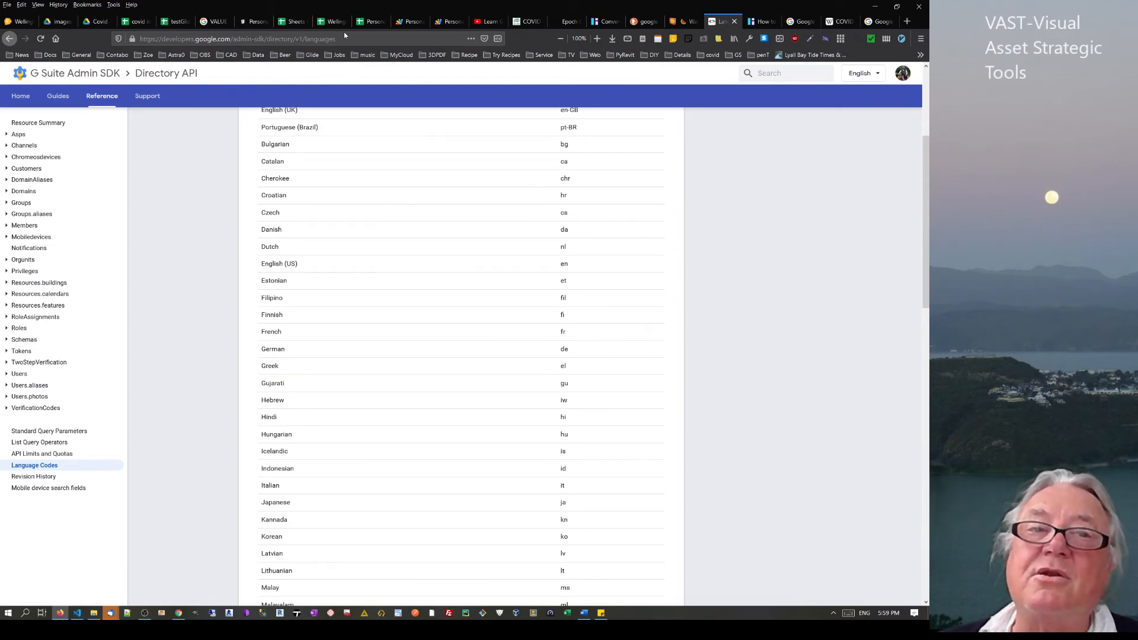
click(176, 21)
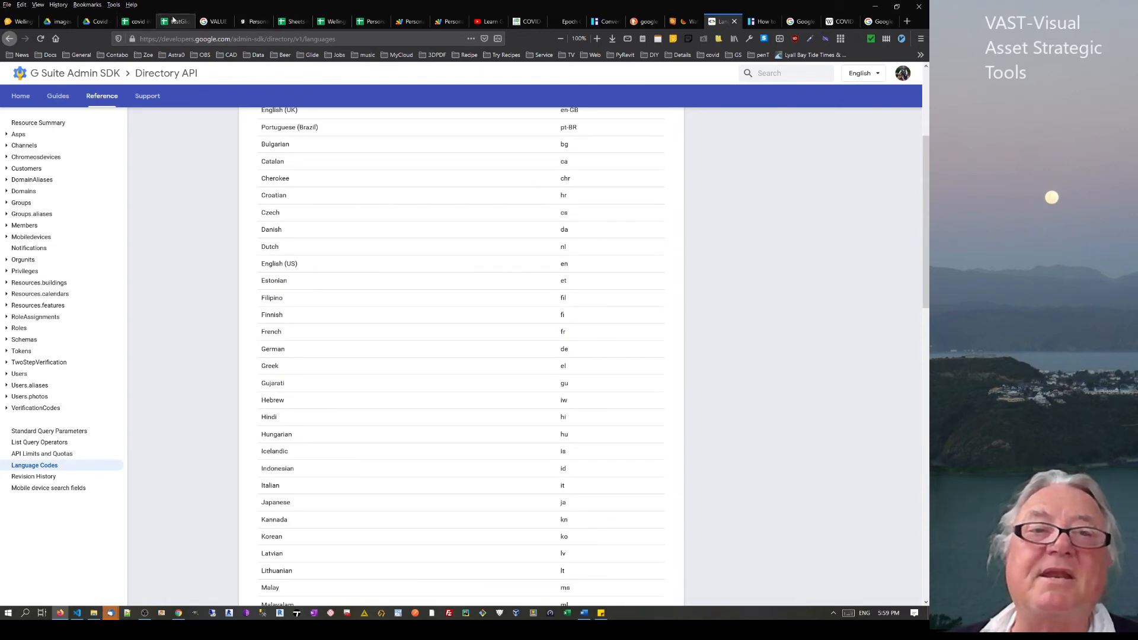
scroll(470, 355, down, 2)
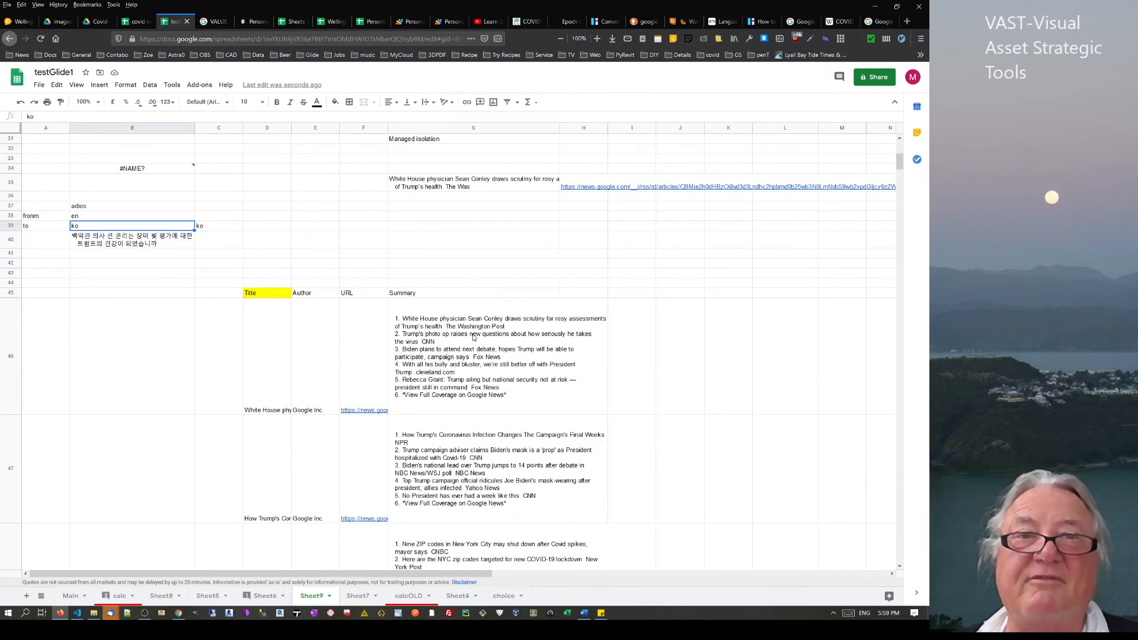
Check the English, Spanish, Arabic and Chinese translations in H2–H5 of the Wellington Museum sheet
click(329, 21)
scroll(418, 252, up, 4)
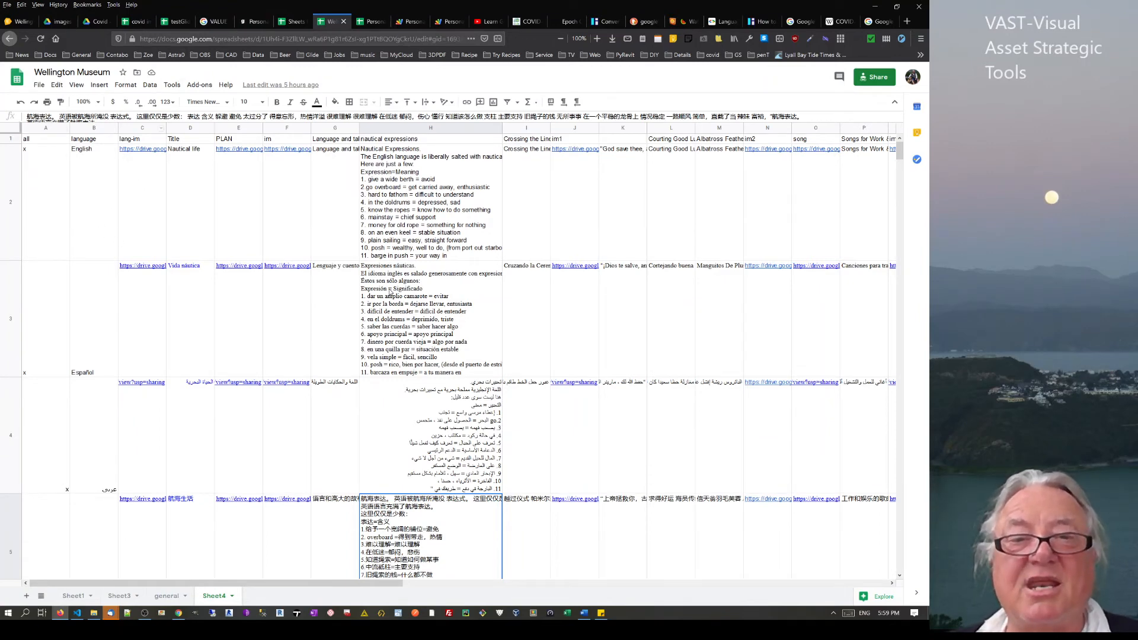
click(391, 292)
click(408, 188)
click(458, 396)
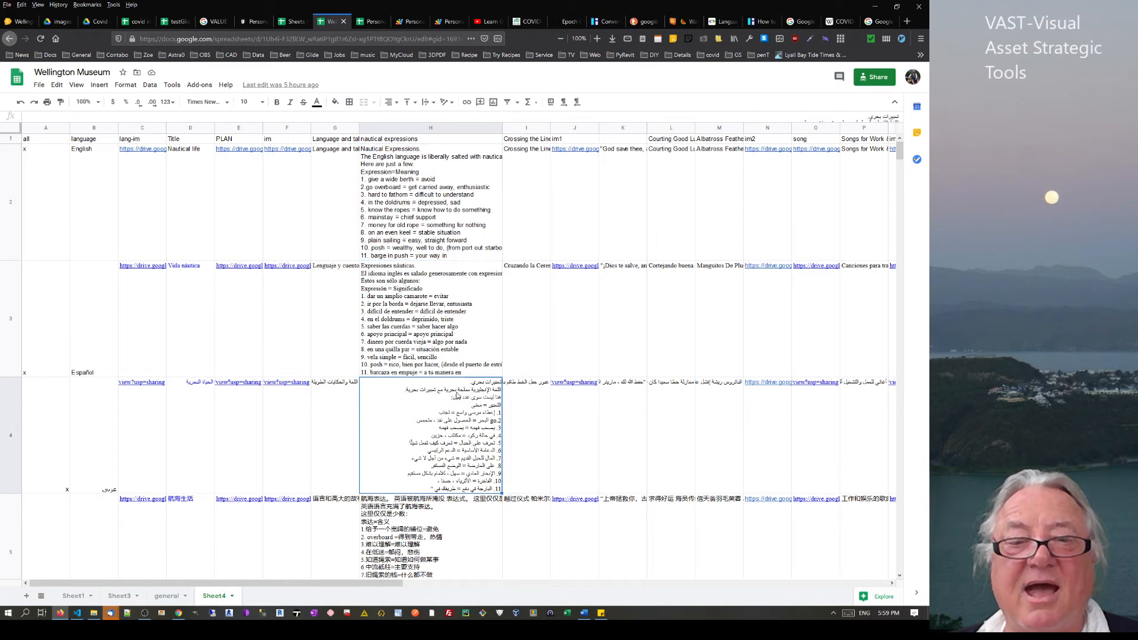
right_click(456, 394)
click(436, 561)
scroll(405, 532, down, 5)
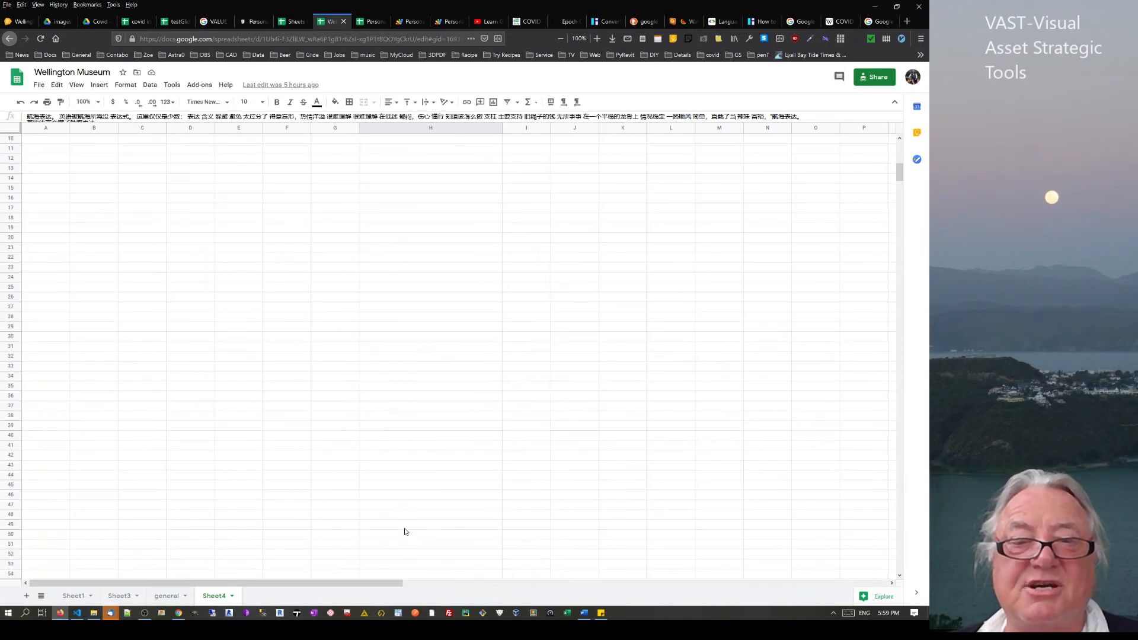
scroll(414, 385, up, 5)
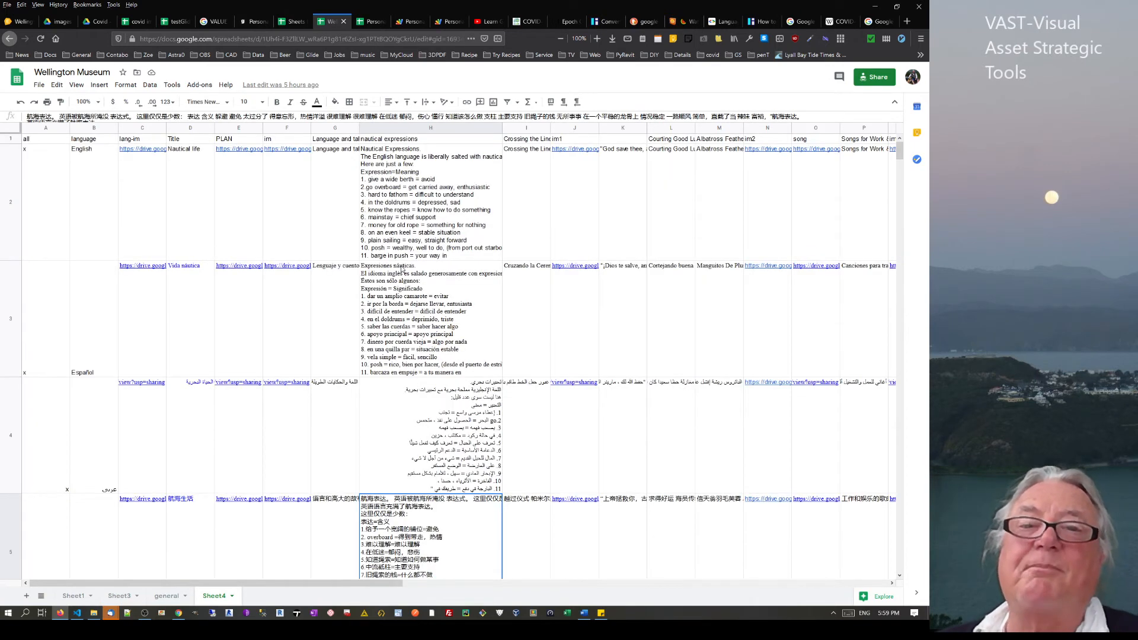
click(389, 169)
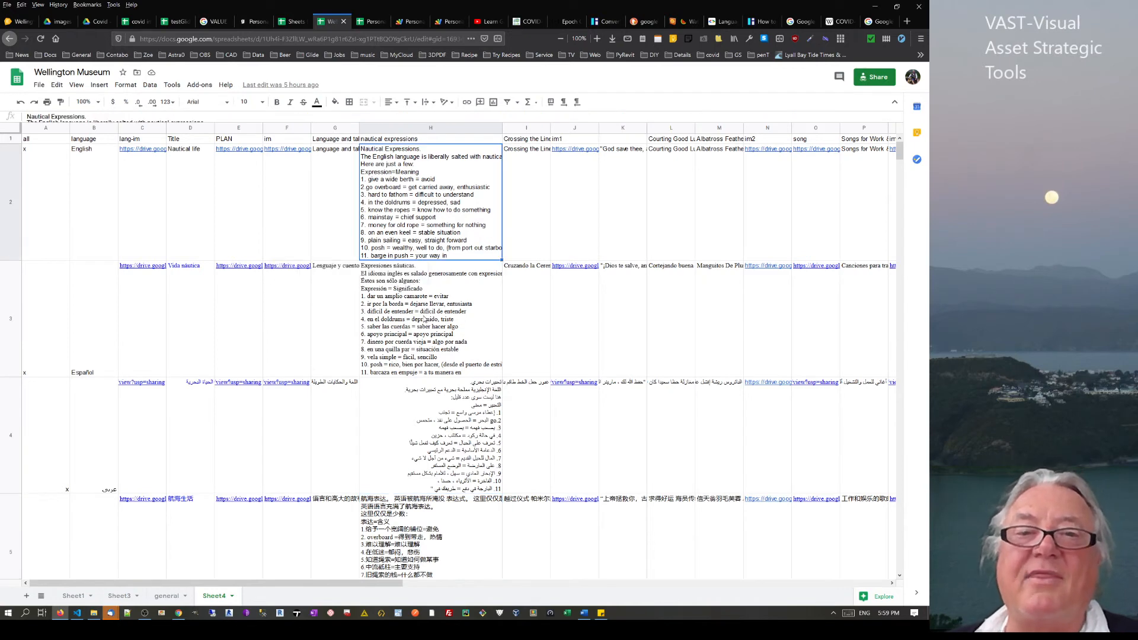
click(424, 319)
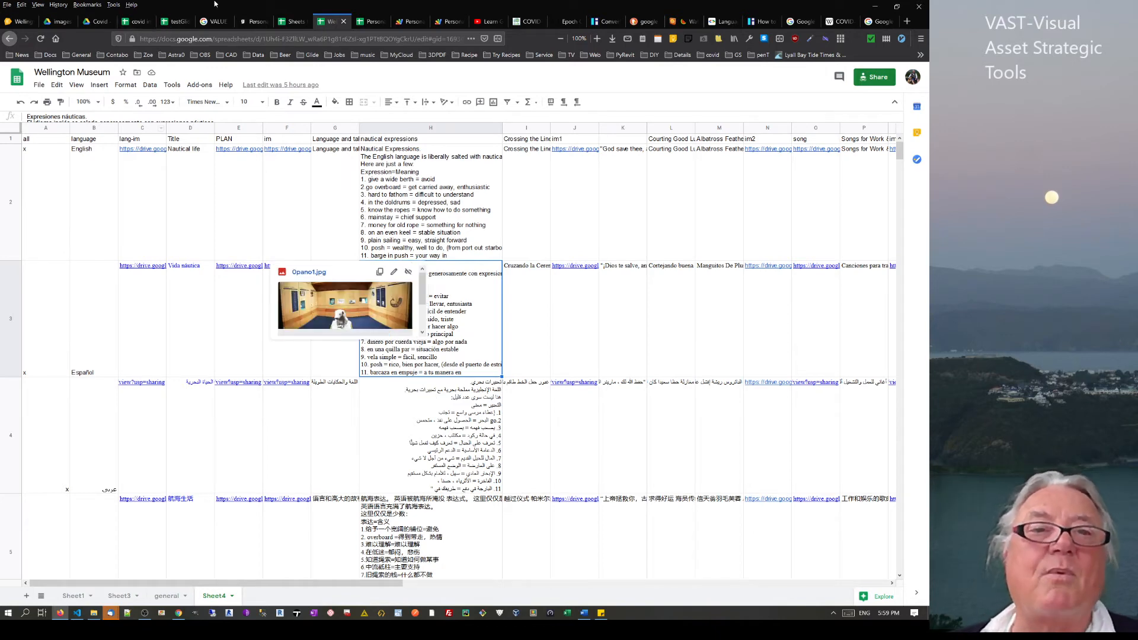
click(249, 22)
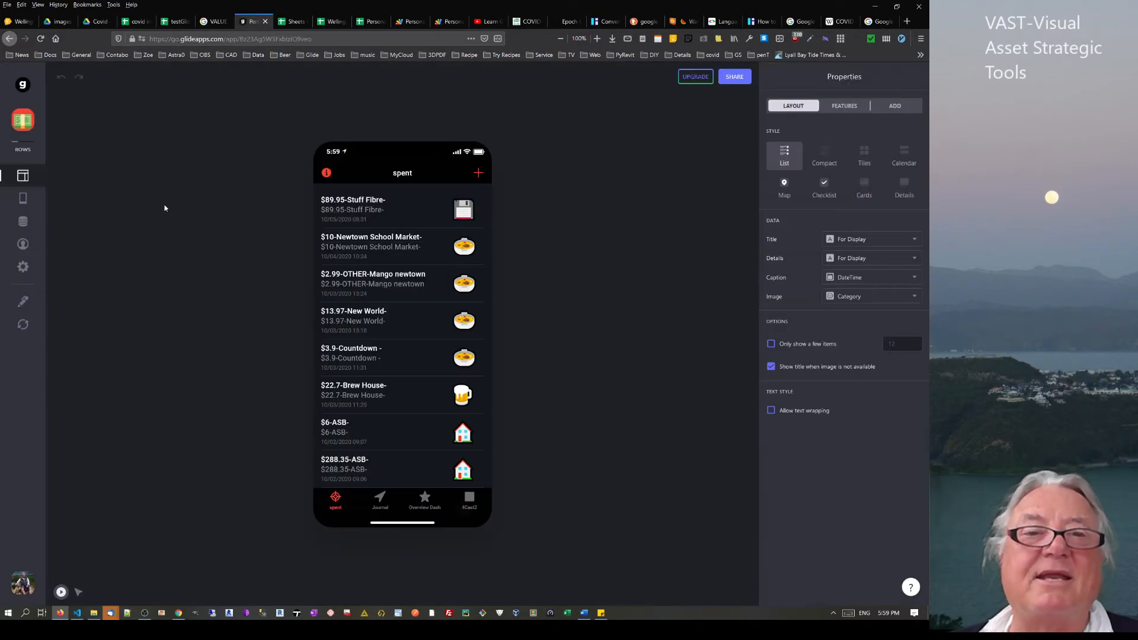
Open the Wellington Museum App editor and preview its English language page
click(23, 84)
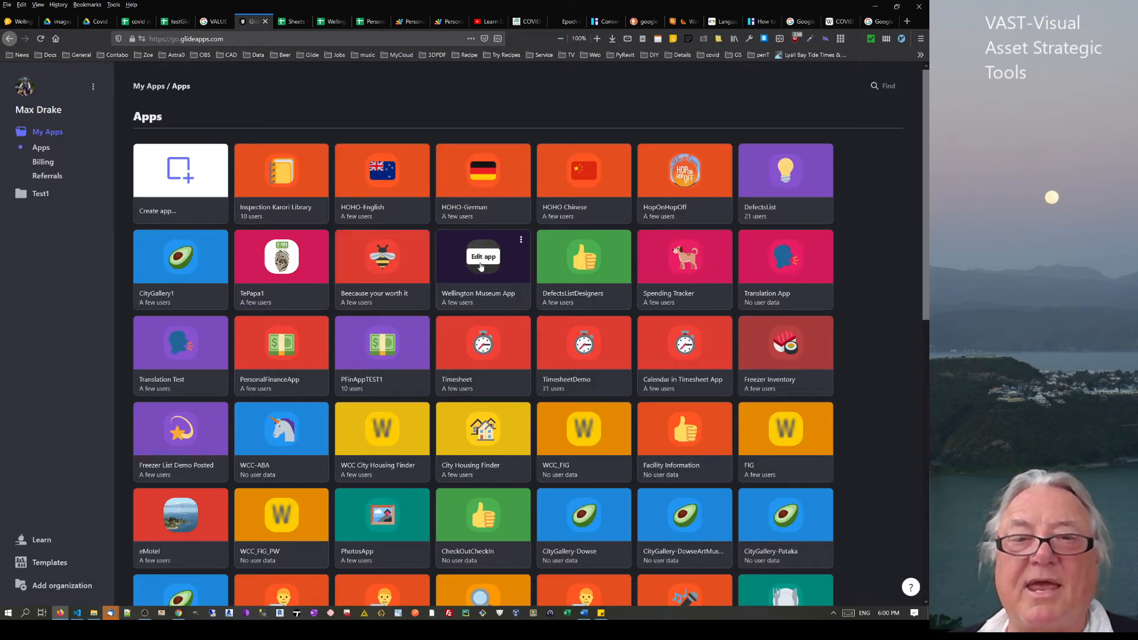
click(483, 257)
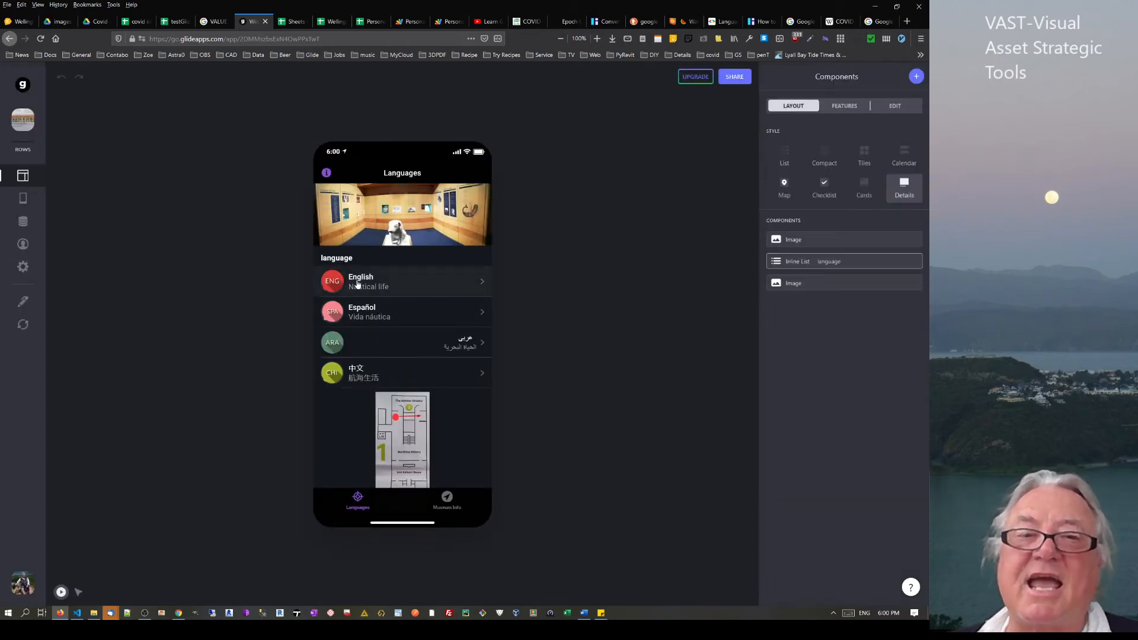
click(359, 284)
scroll(380, 270, down, 10)
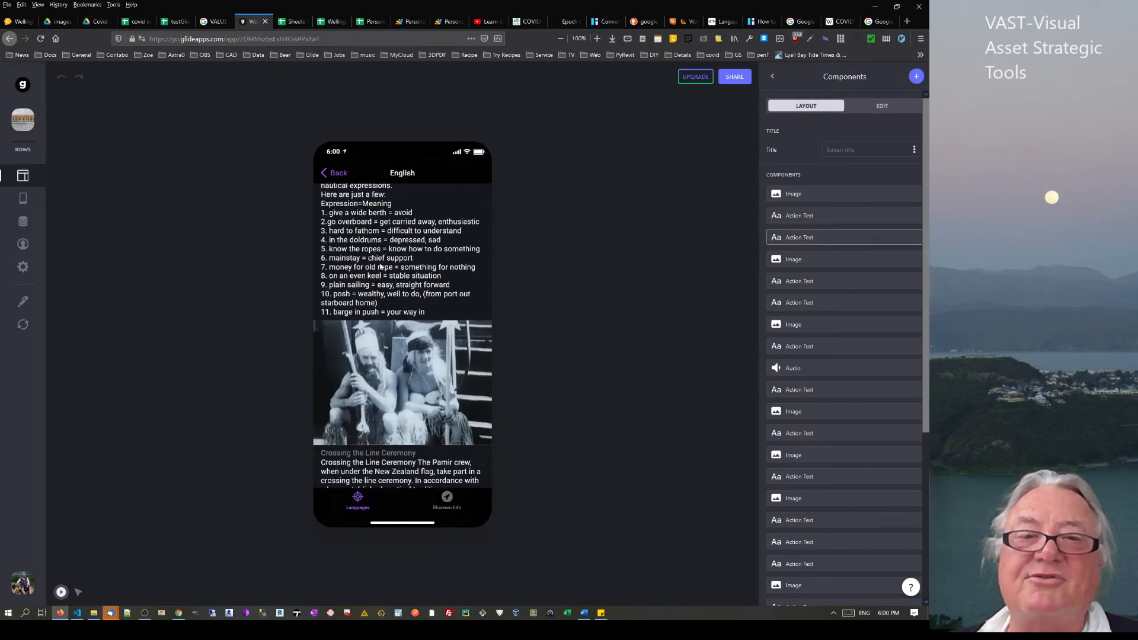
scroll(382, 266, down, 15)
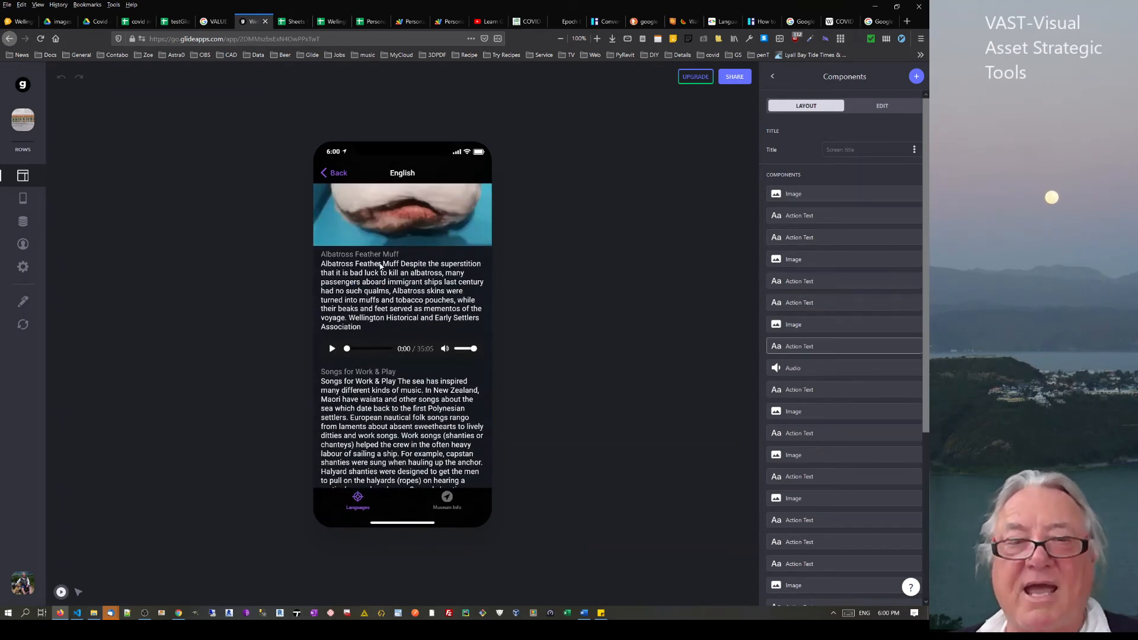
scroll(382, 267, down, 15)
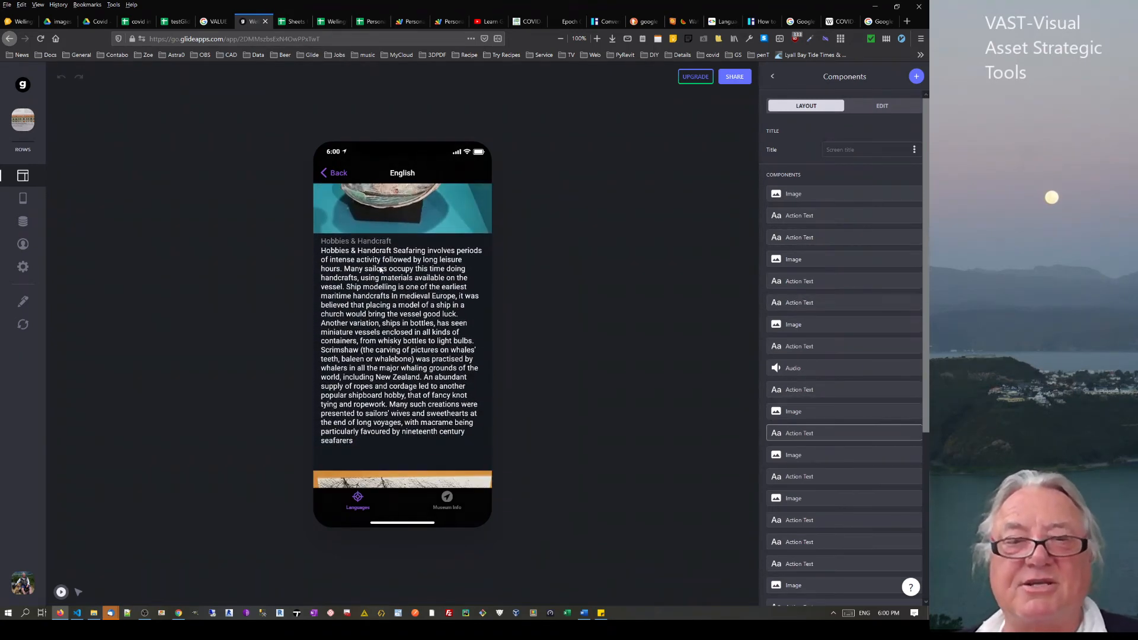
scroll(382, 269, down, 5)
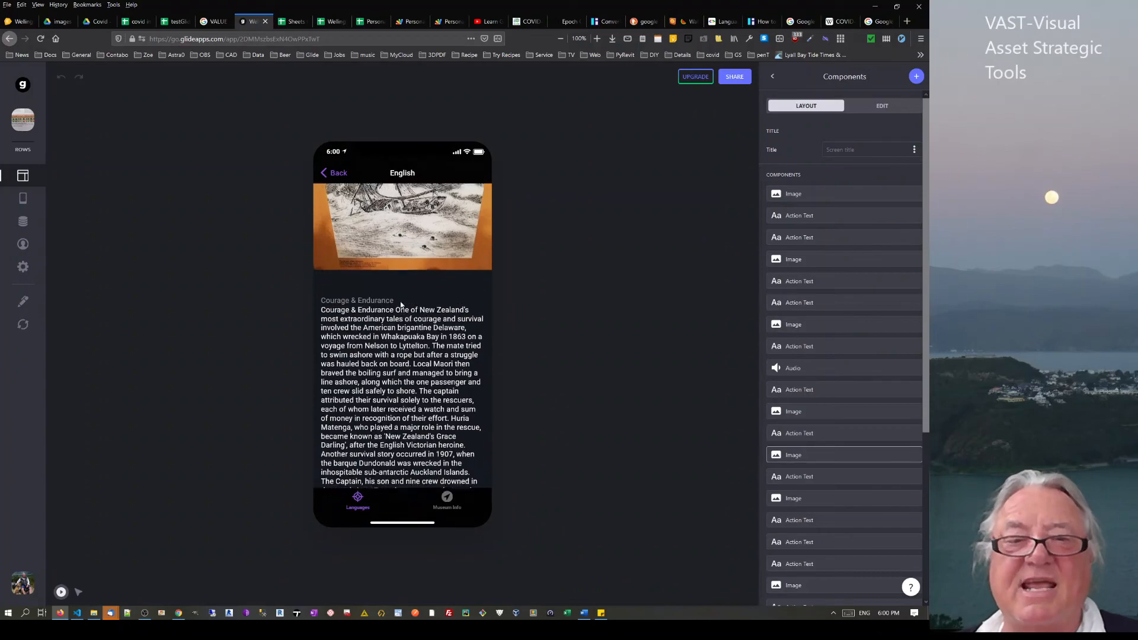
scroll(409, 268, up, 7)
scroll(409, 268, up, 15)
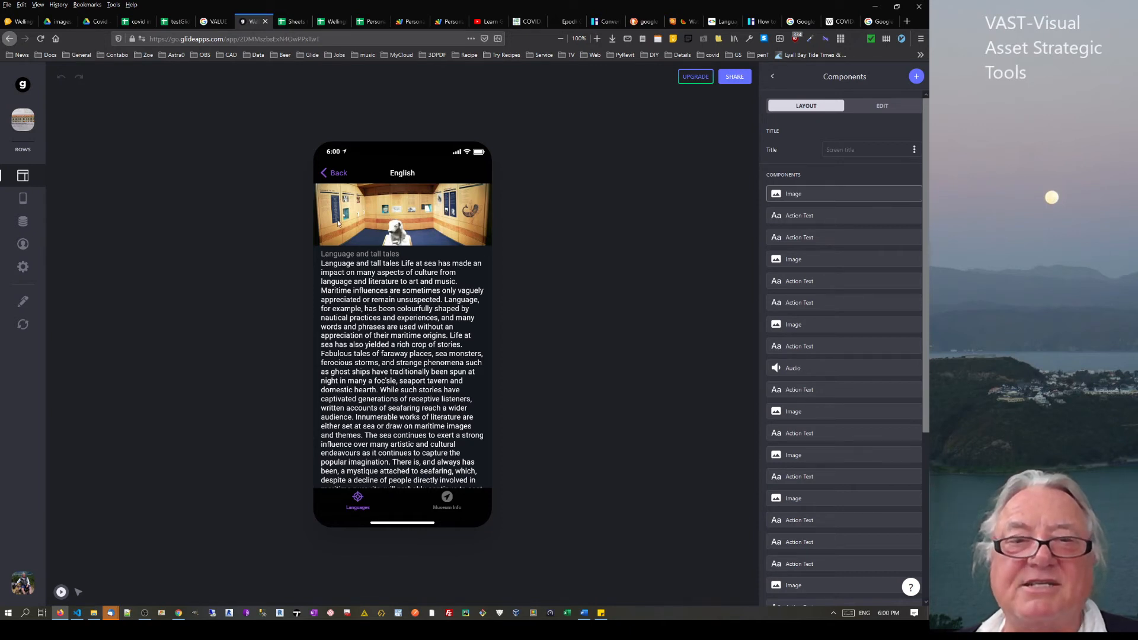
click(325, 173)
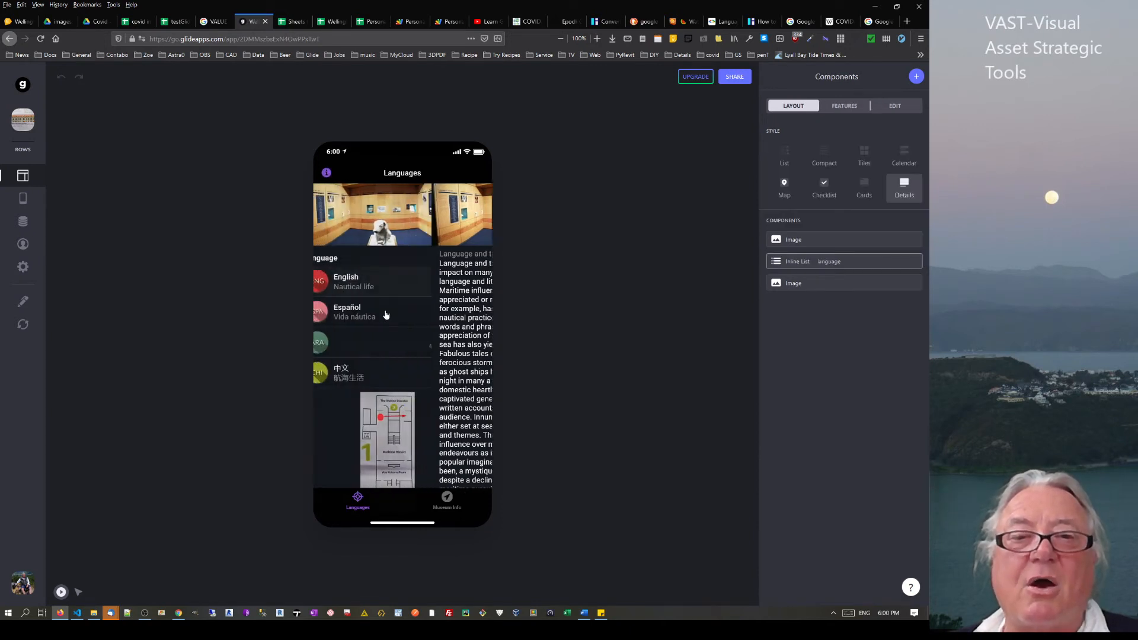
Preview the Arabic and 中文 language pages, returning to the Languages list each time
click(366, 344)
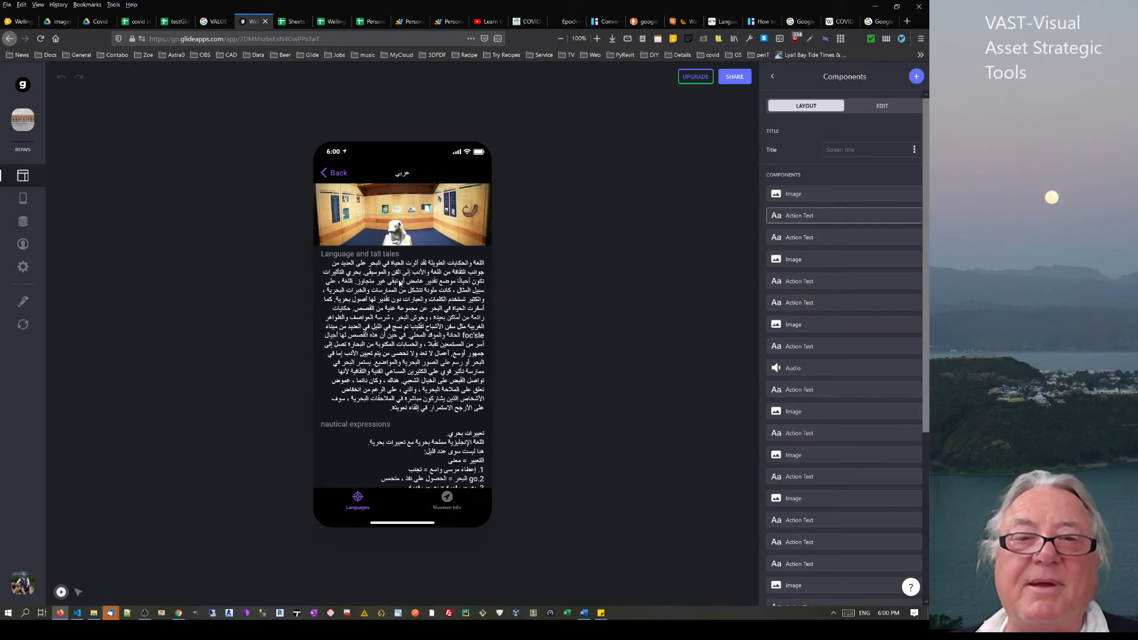
scroll(394, 318, down, 15)
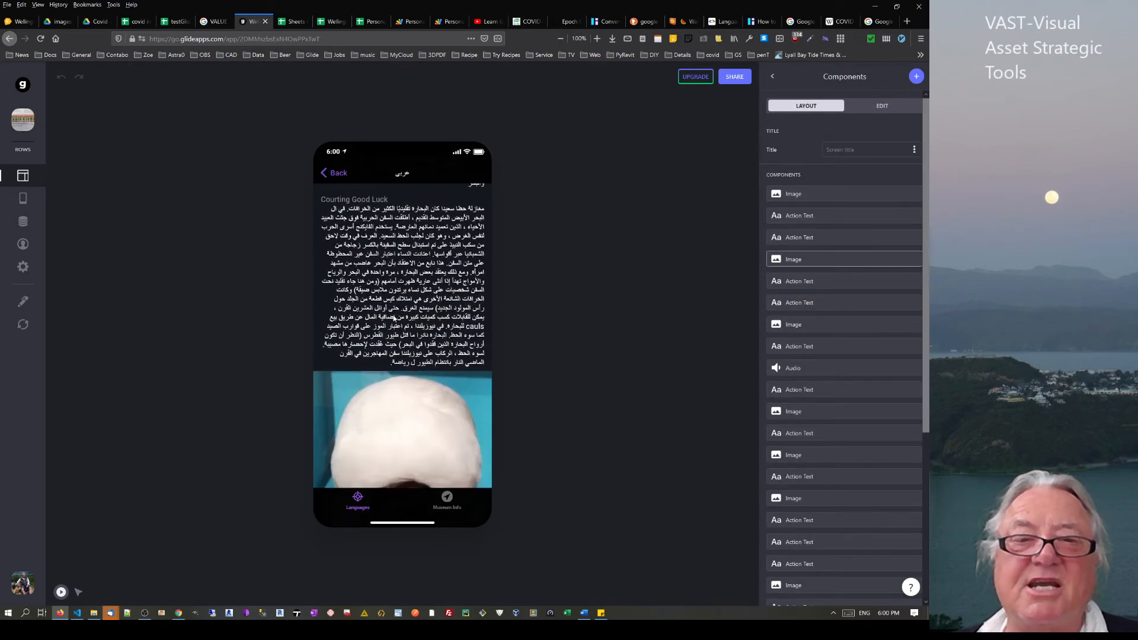
scroll(393, 317, down, 4)
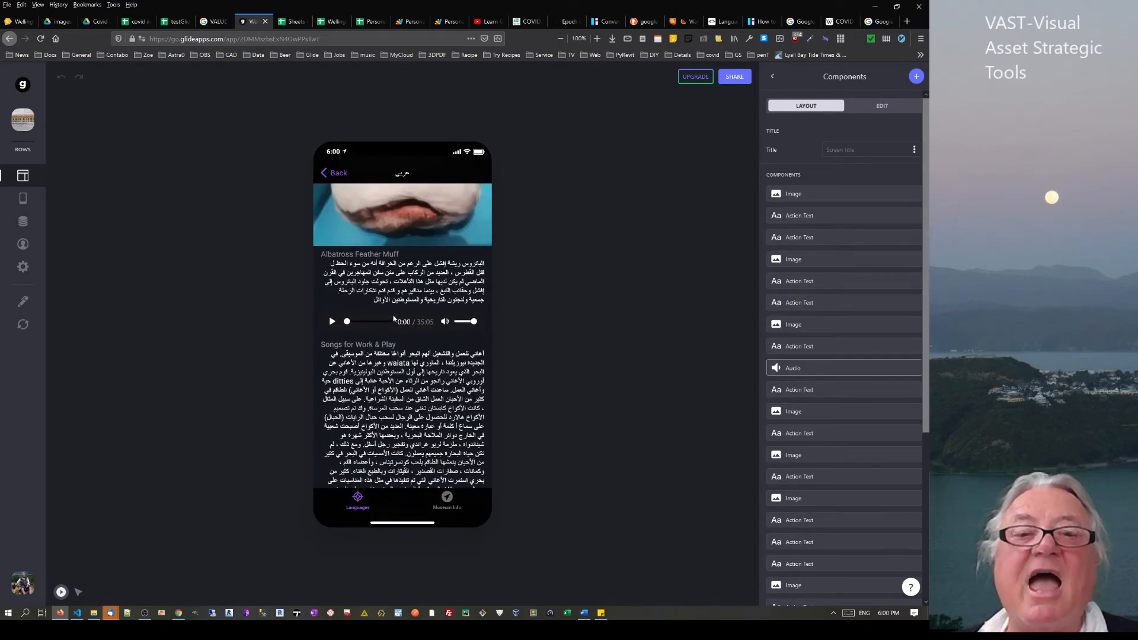
click(325, 175)
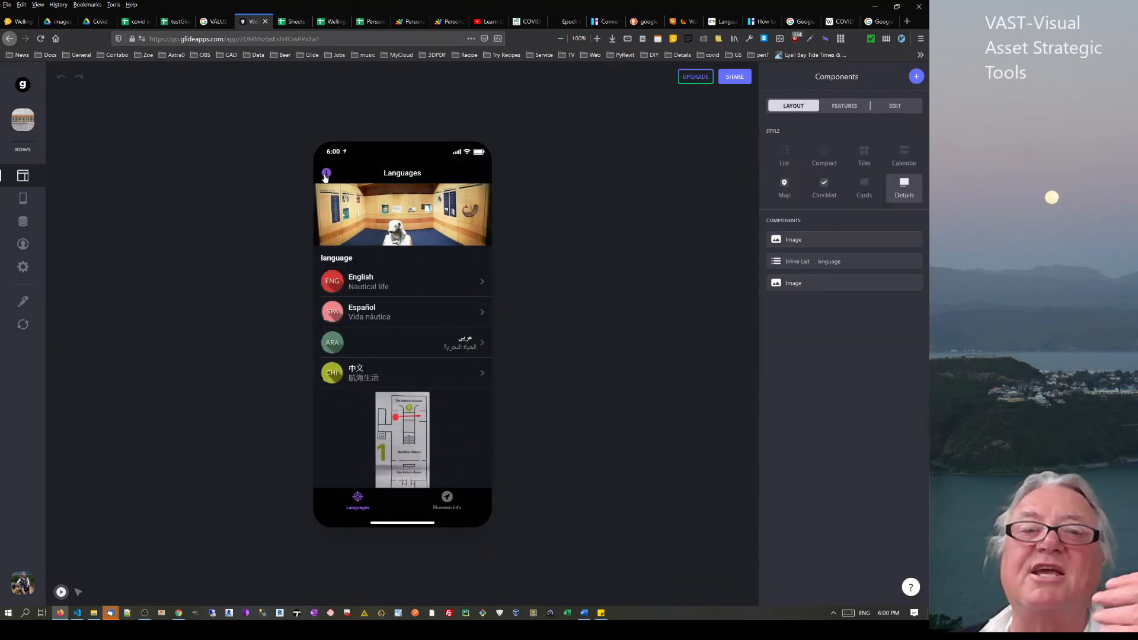
click(365, 374)
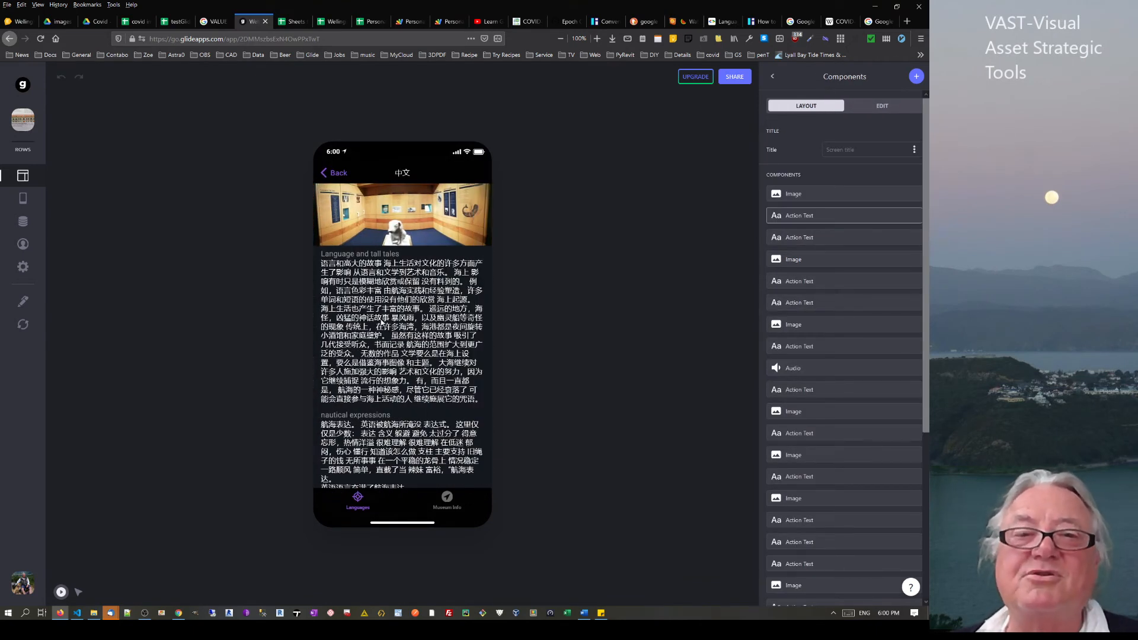
click(332, 173)
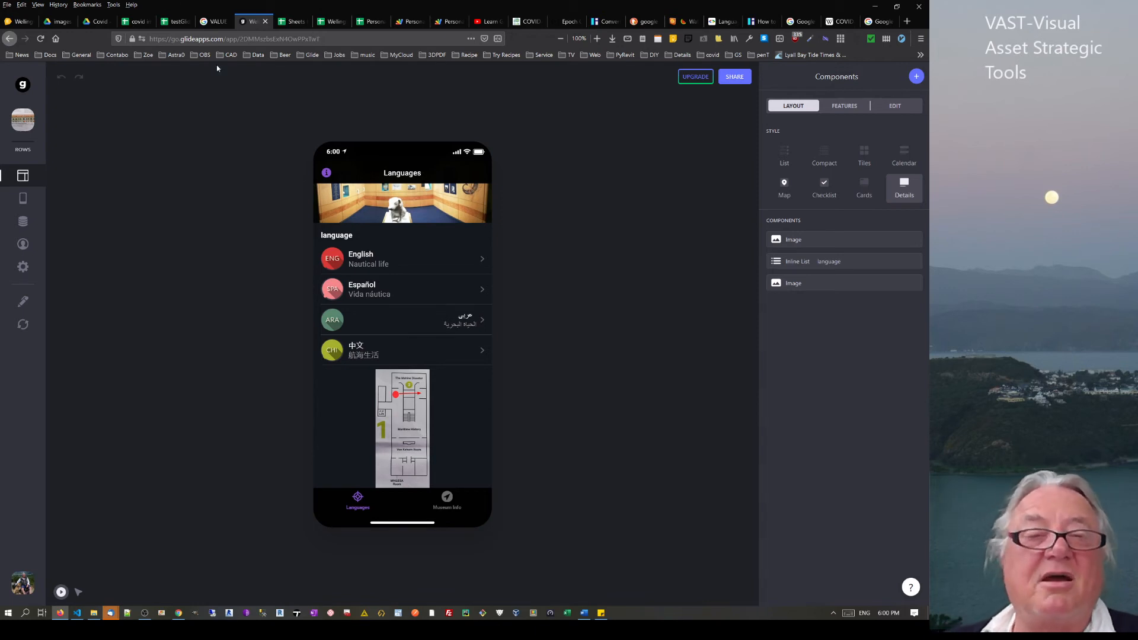
Show the top rows of testGlide1's Sheet9 through column G, with P10 selected
click(175, 21)
click(420, 389)
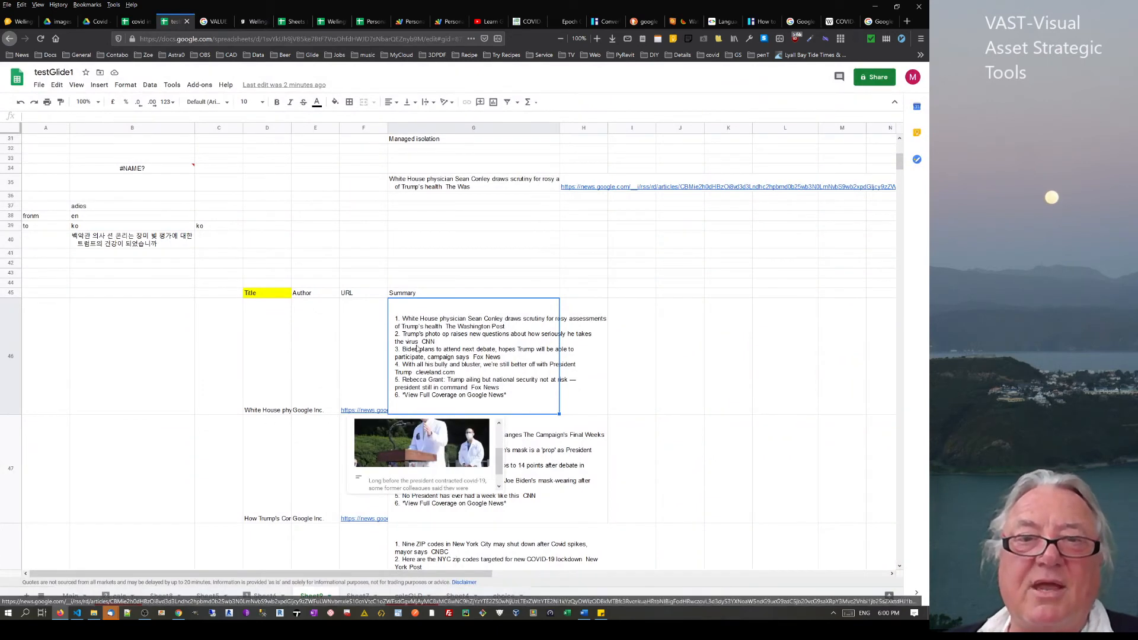
scroll(434, 249, up, 6)
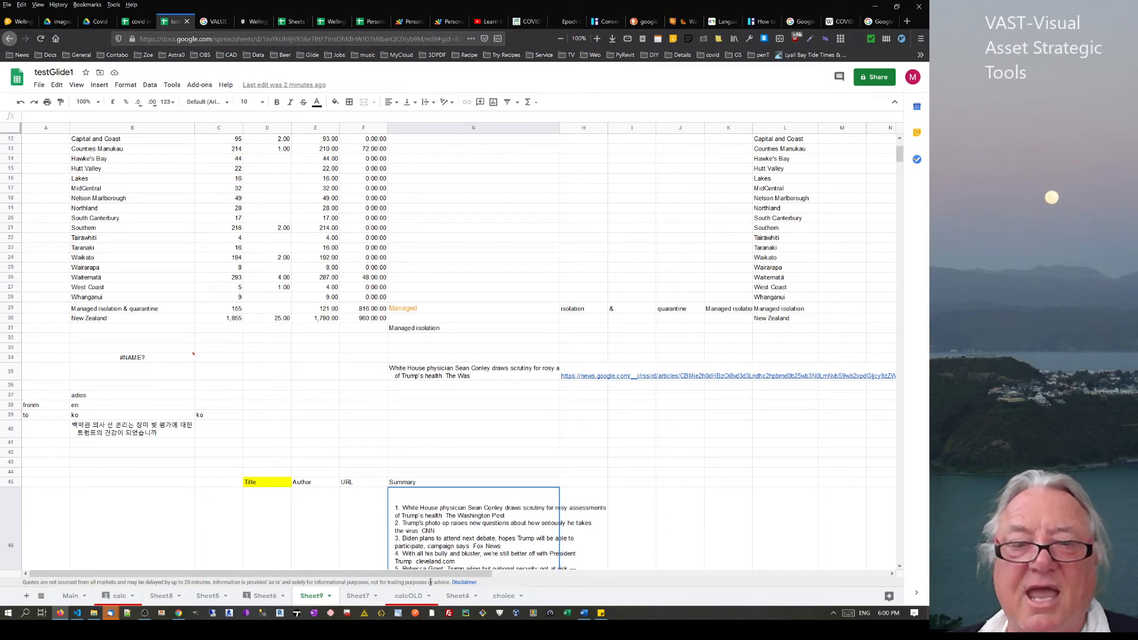
drag(430, 574, 705, 575)
scroll(596, 252, up, 4)
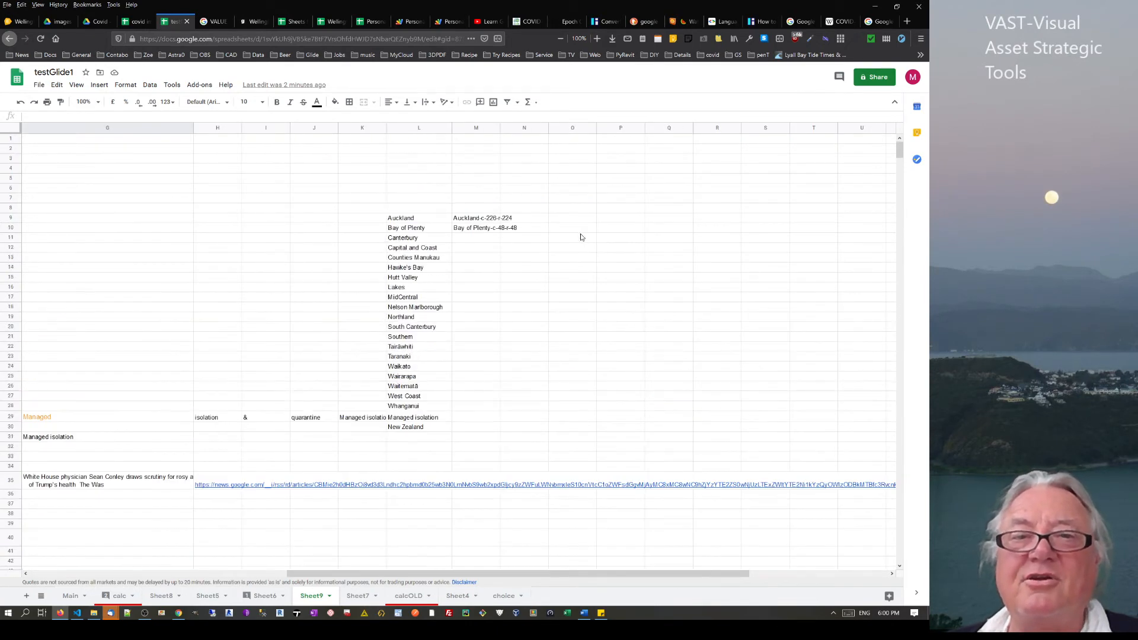
click(633, 232)
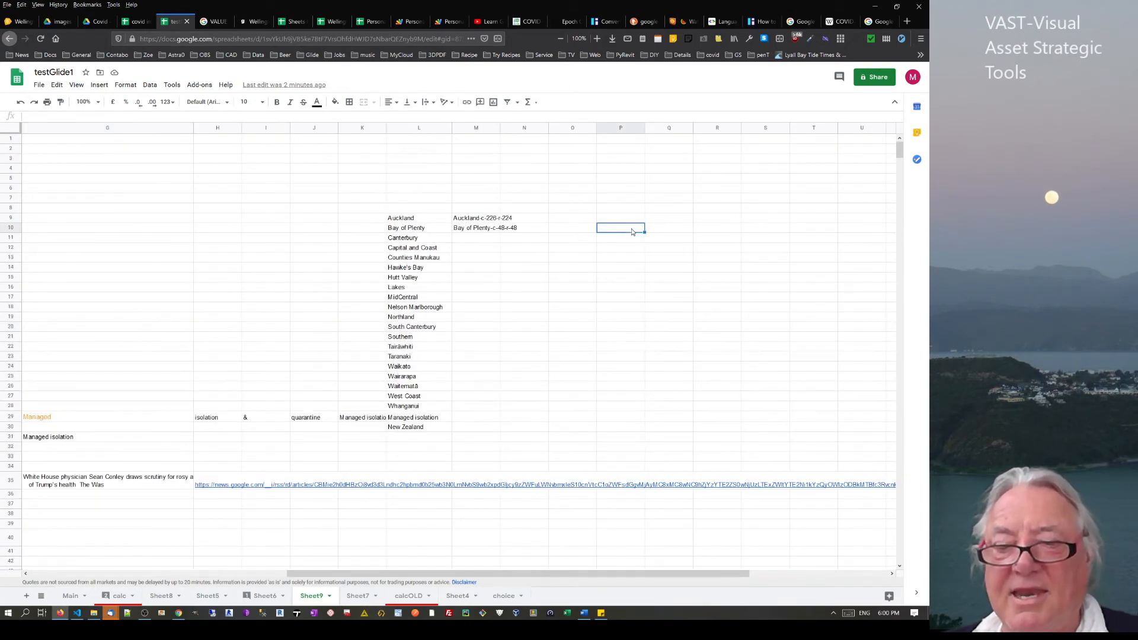
Enter a GOOGLEFINANCE formula in P10 using the help example's GOOG 2014 arguments
text(=goo)
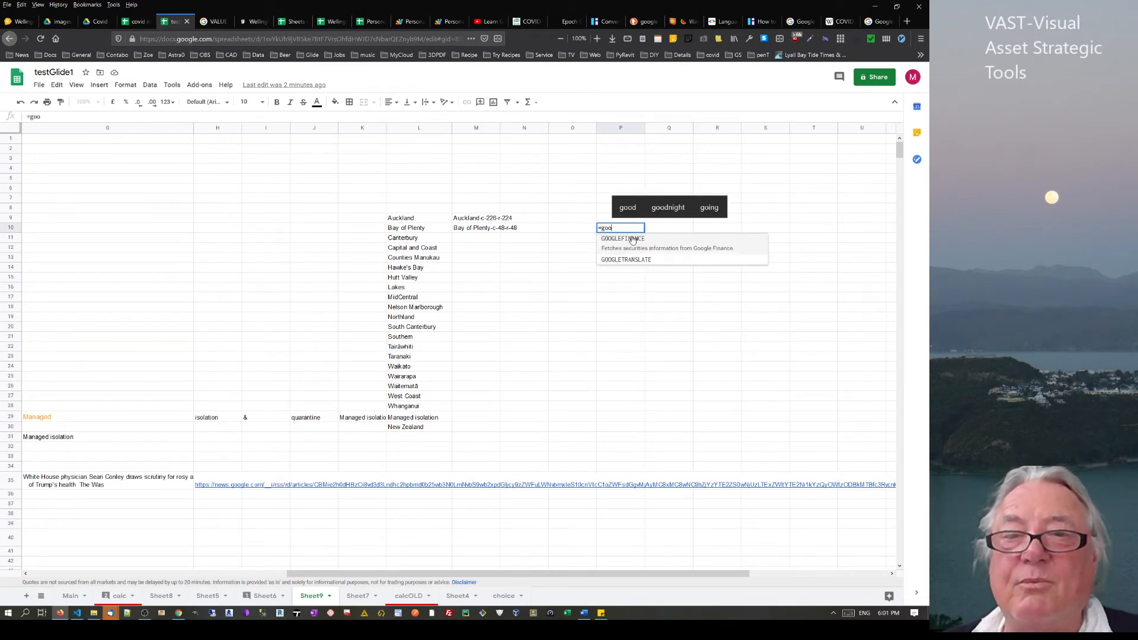
click(633, 239)
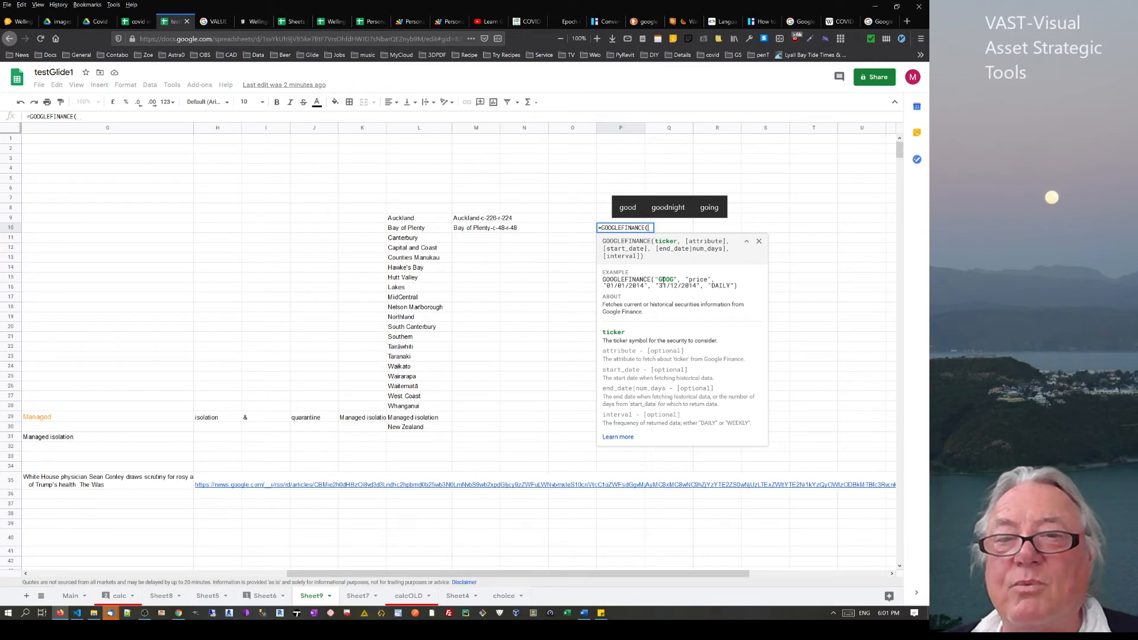
drag(655, 280, 733, 285)
key(ctrl+c)
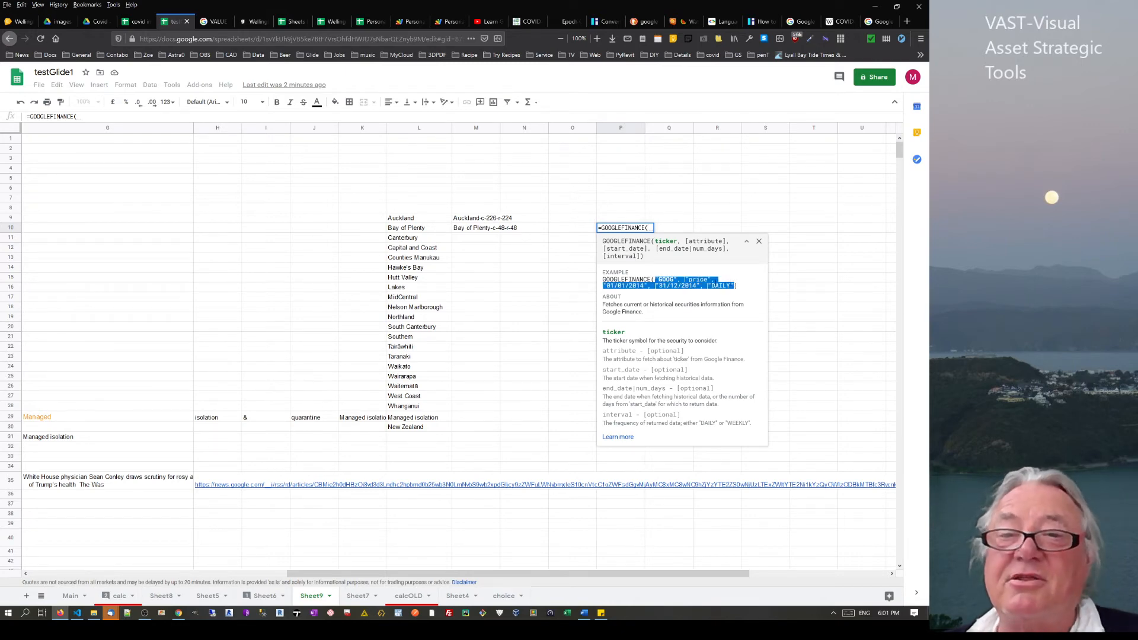
click(651, 229)
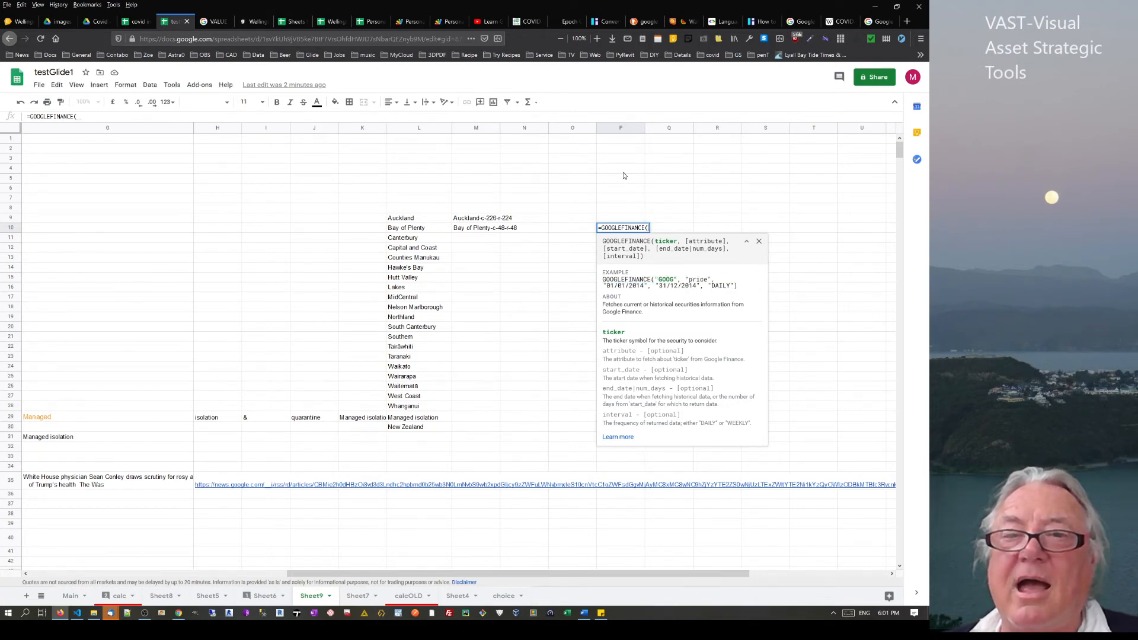
key(ctrl+v)
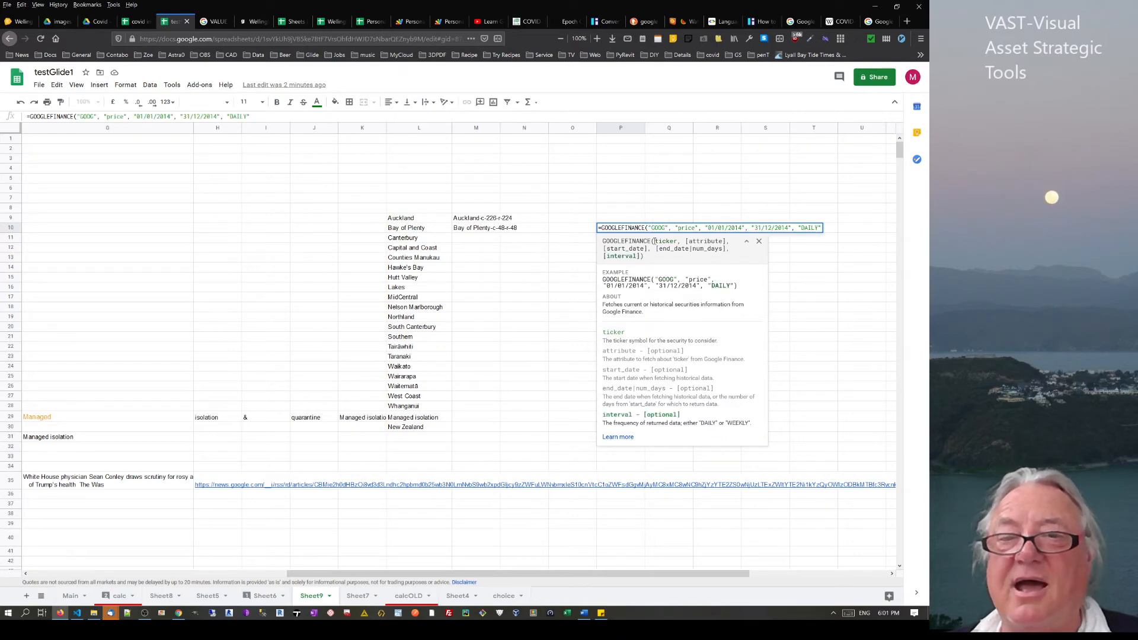
key(Return)
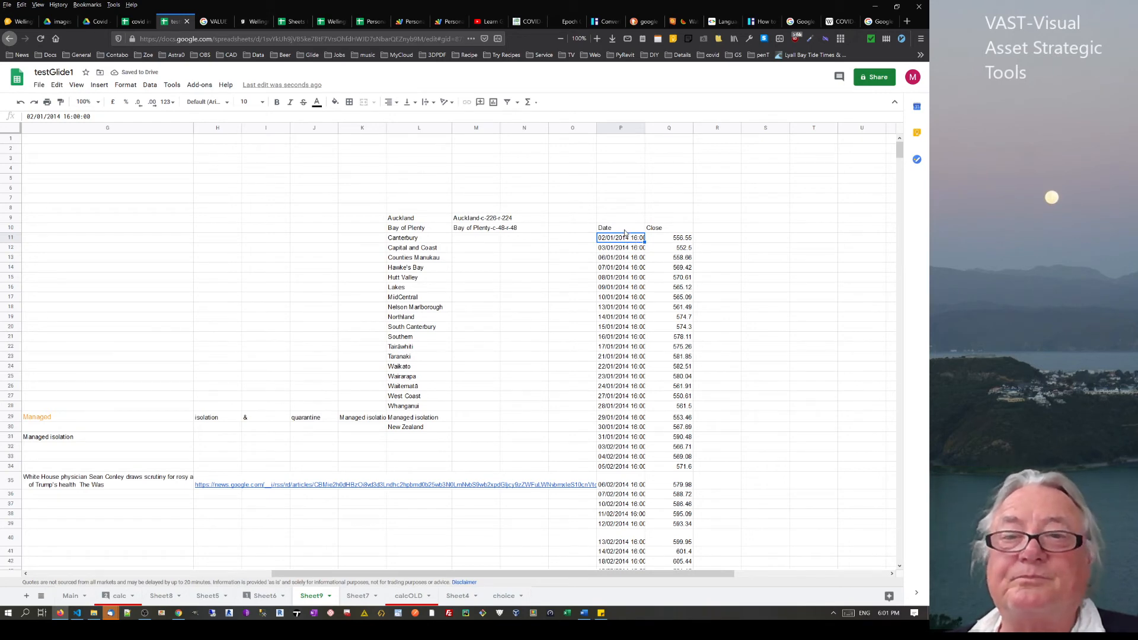
Change the formula's "price" attribute to "high" to list daily highs
click(626, 232)
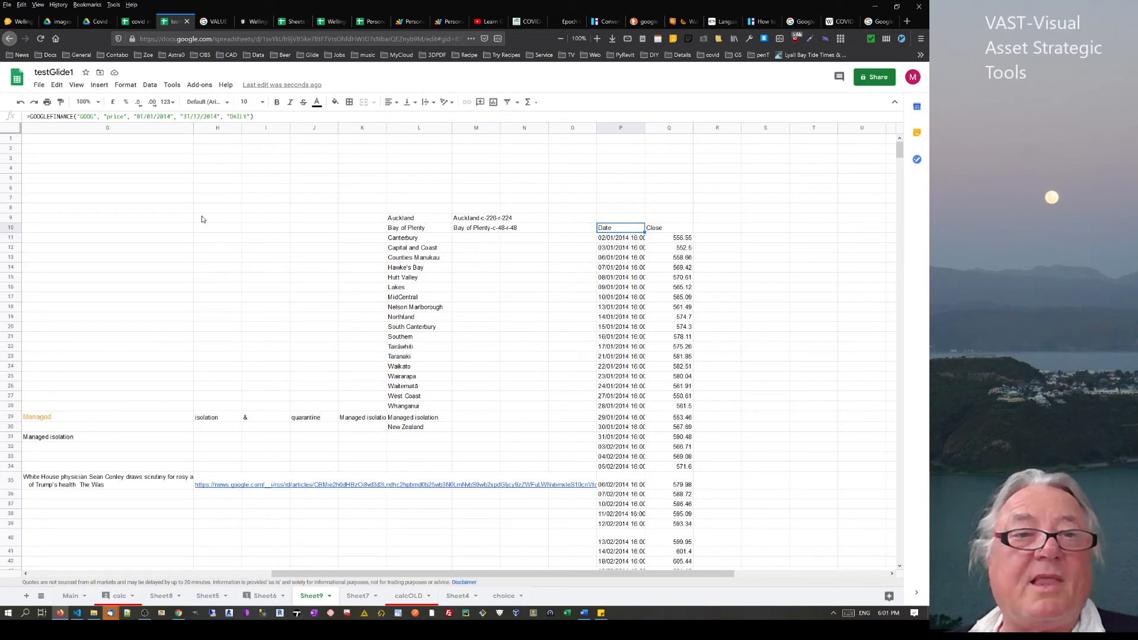
double_click(115, 117)
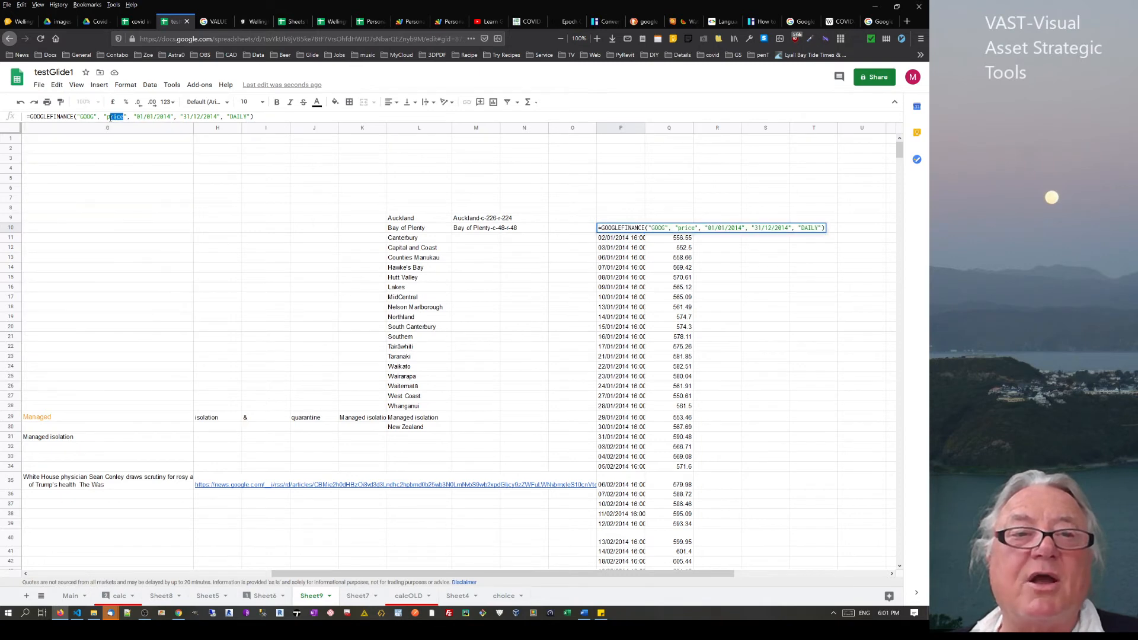
text(high)
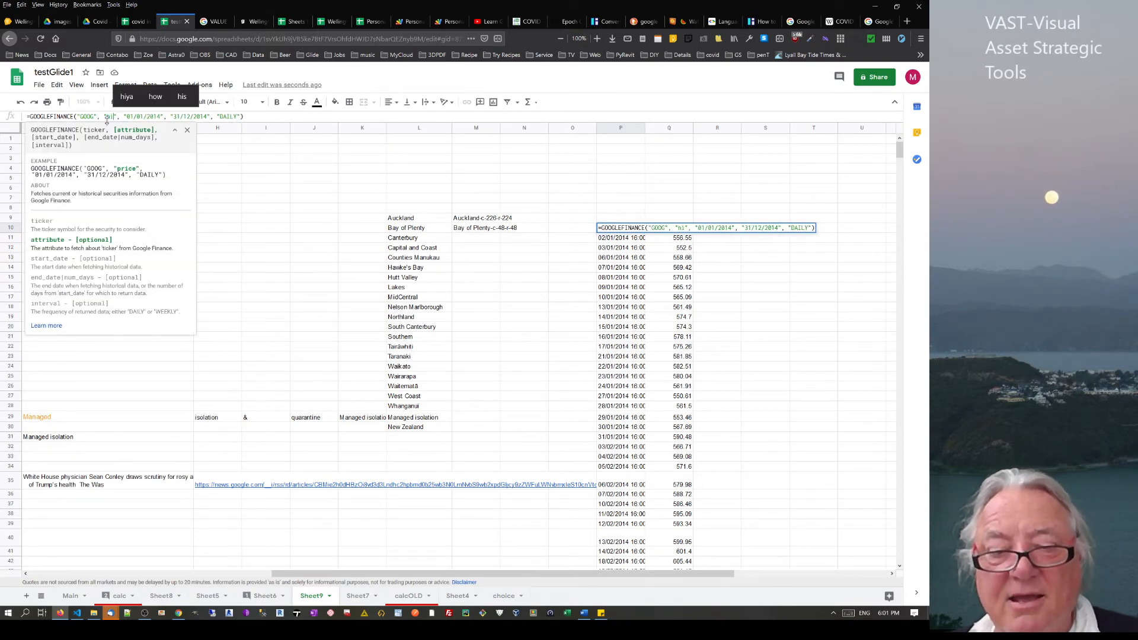
key(Return)
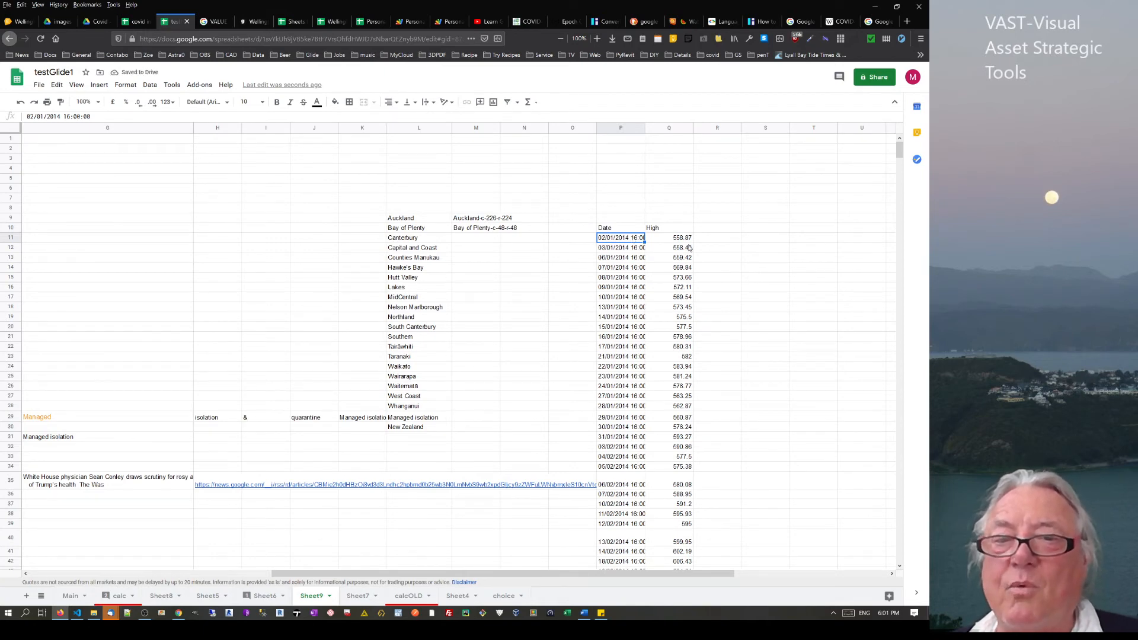
click(617, 228)
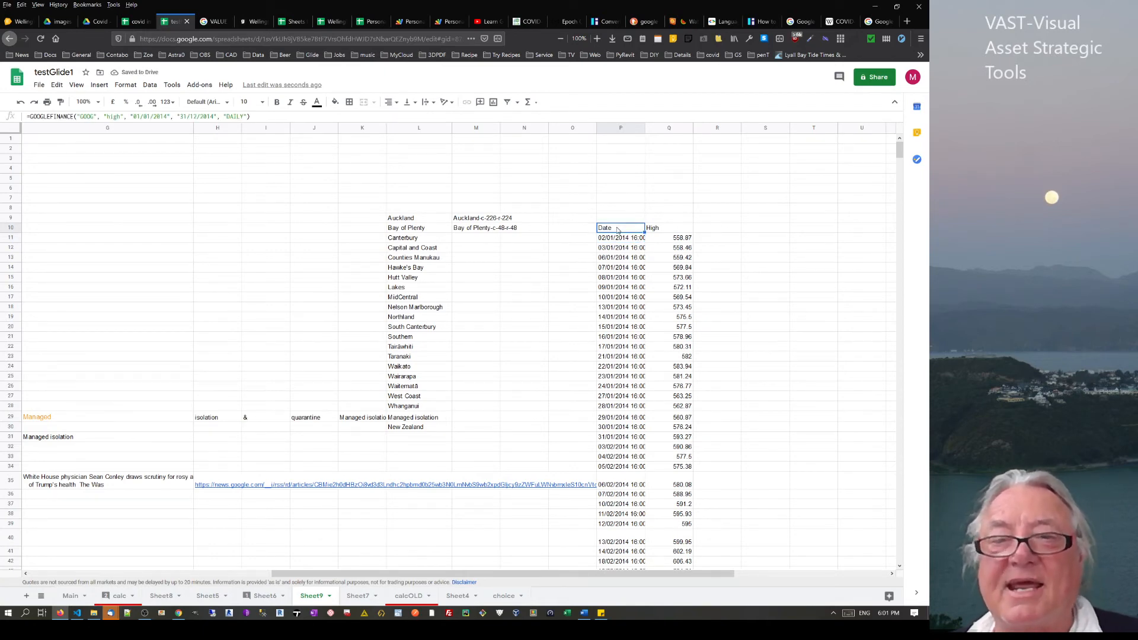
Paste the P10 formula into R10 and change "high" to "low" for daily lows
click(708, 228)
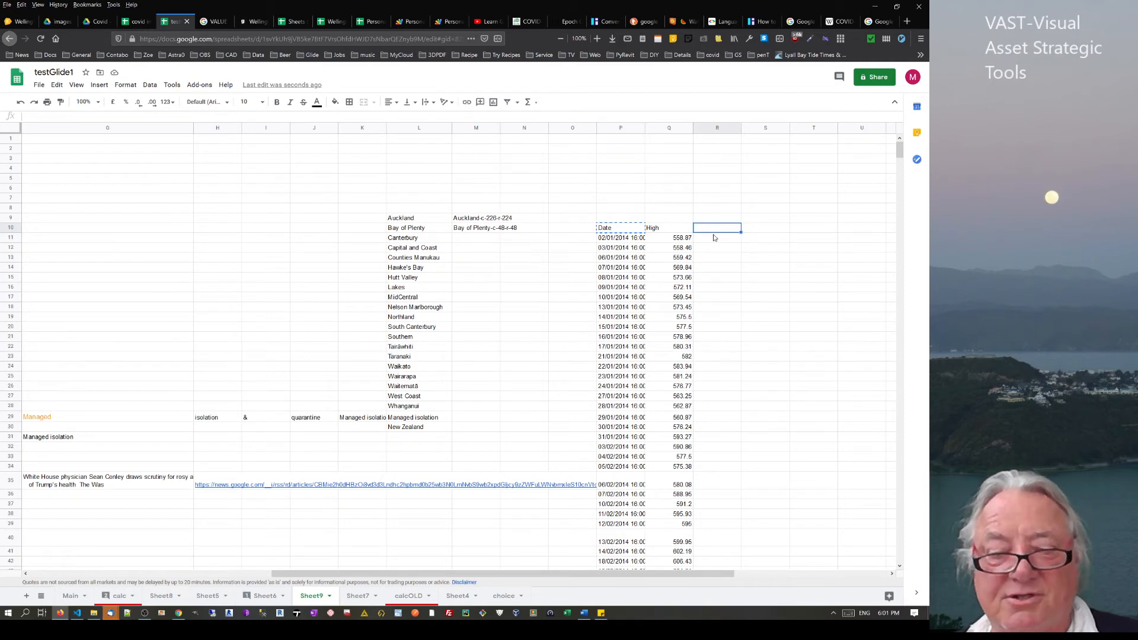
text(=GOOGLEFINANCE("GOOG", "high", "01/01/2014", "31/12/2014", "DAILY"))
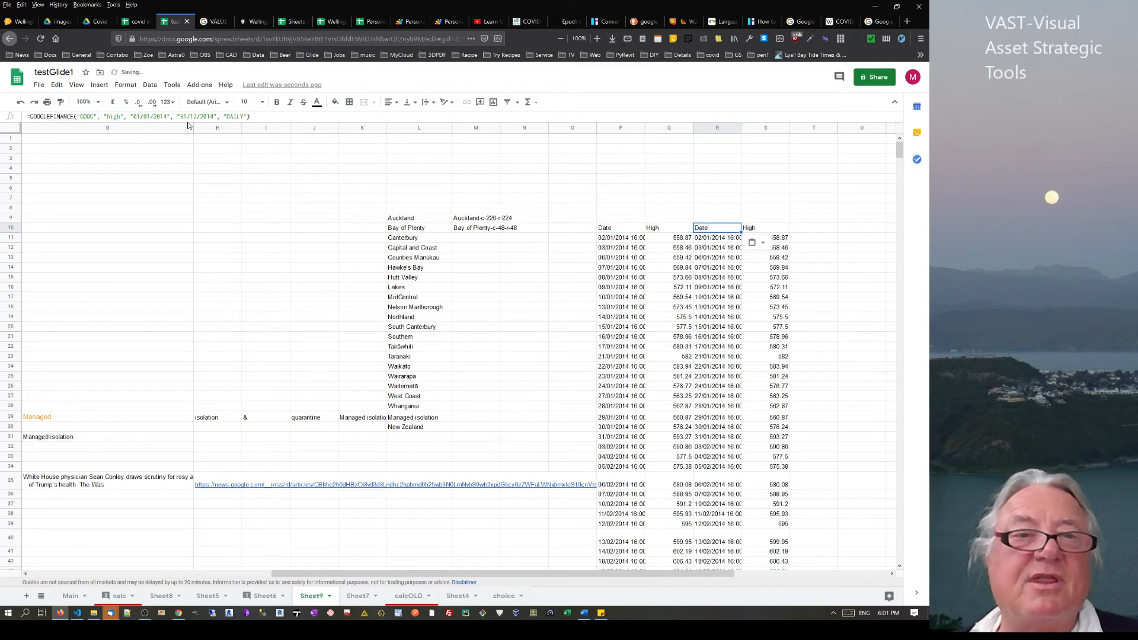
double_click(112, 117)
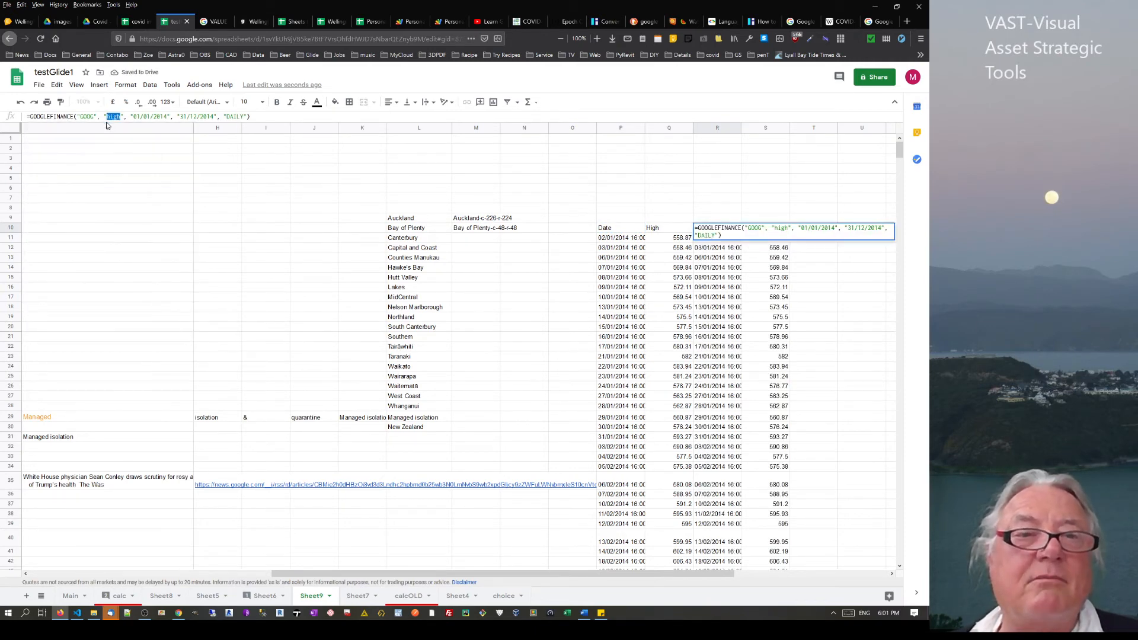
text(low)
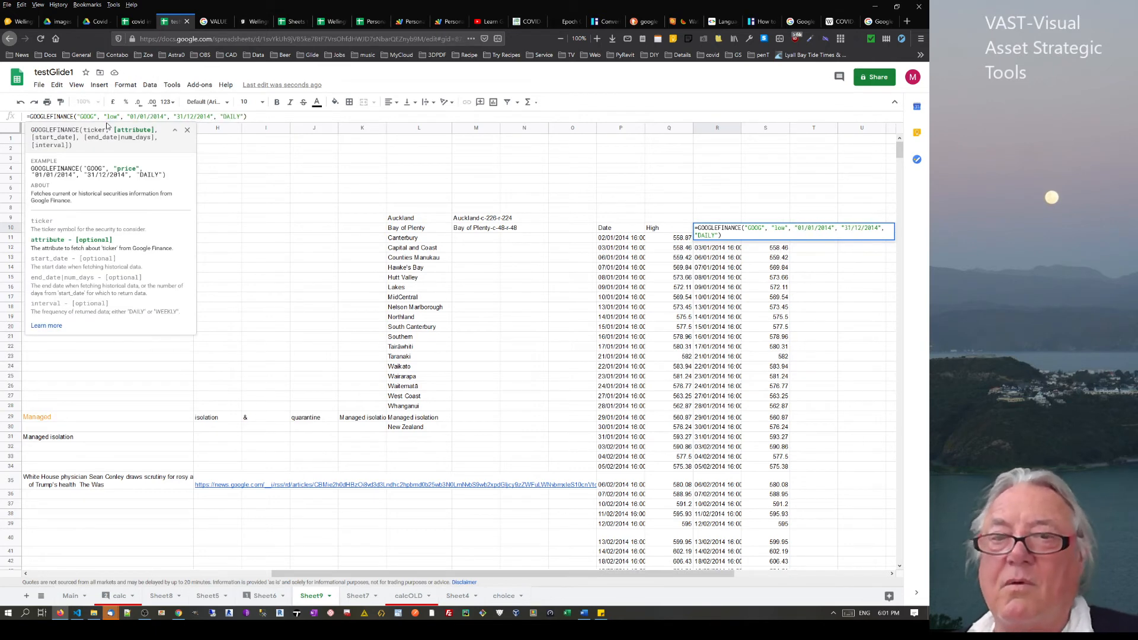
key(Return)
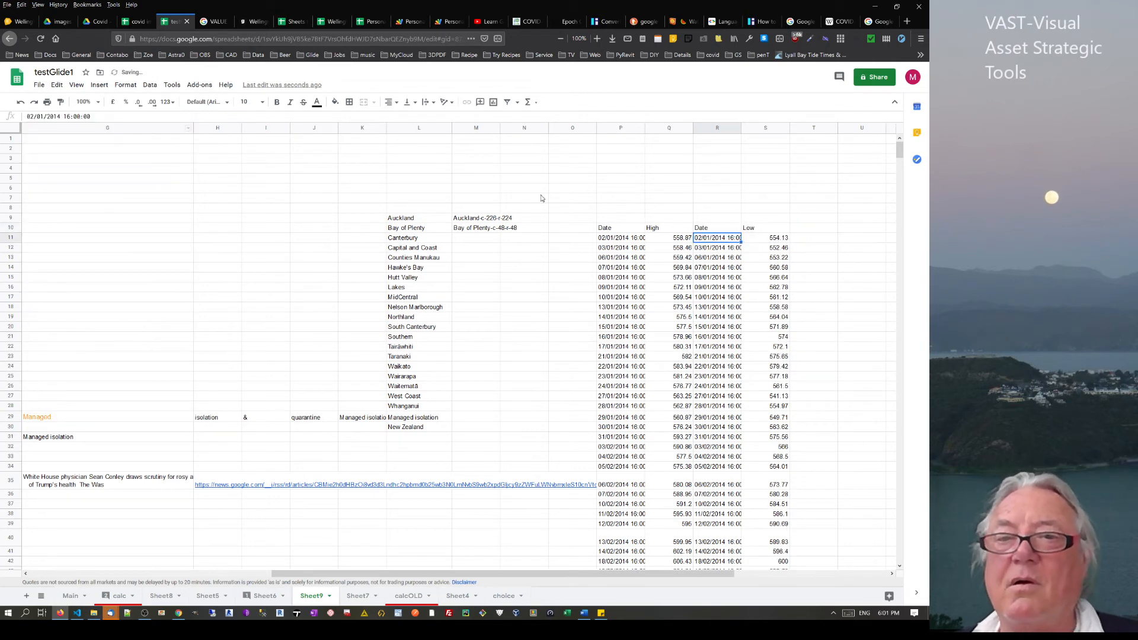
right_click(713, 129)
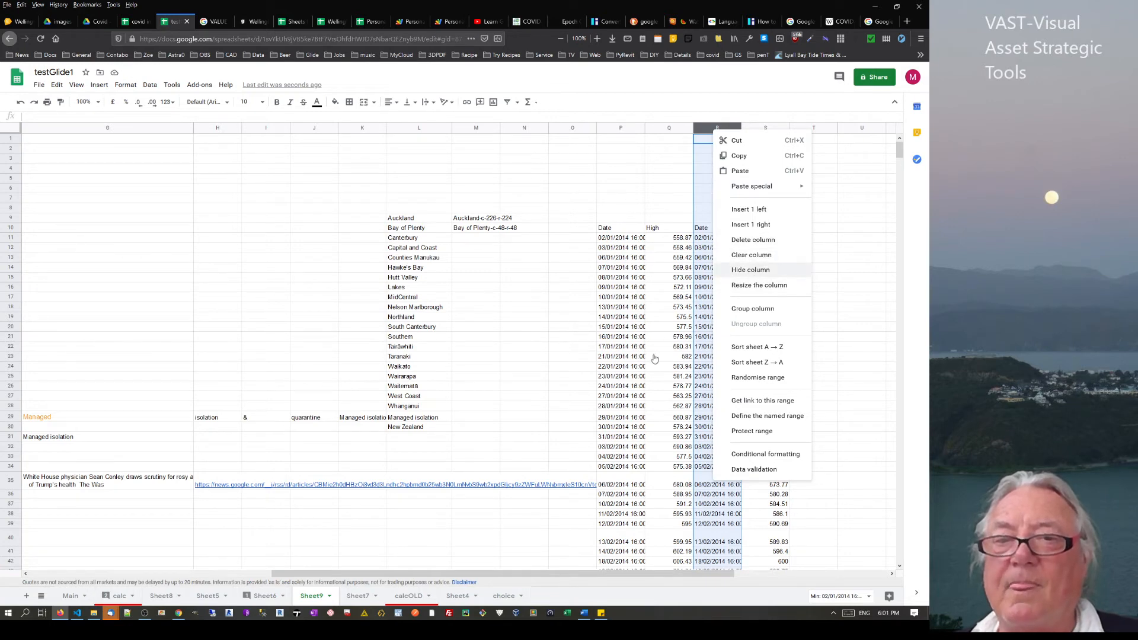
Hide duplicate date column R and enter =Q11-S11 in T11
click(751, 271)
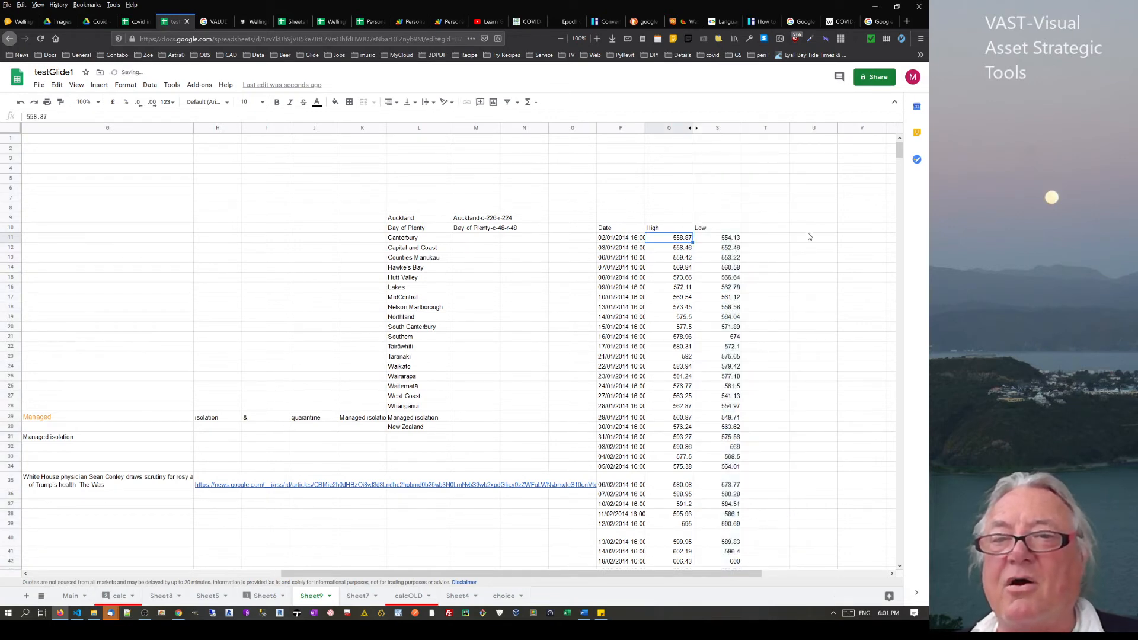
click(765, 237)
text(=)
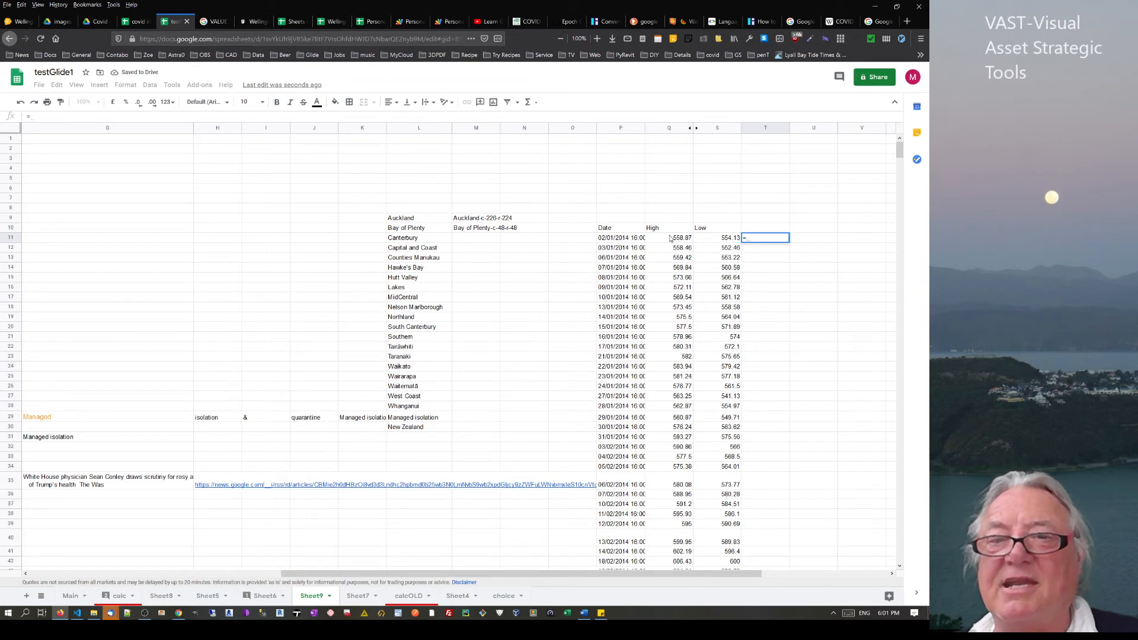
click(671, 238)
text(-)
click(725, 239)
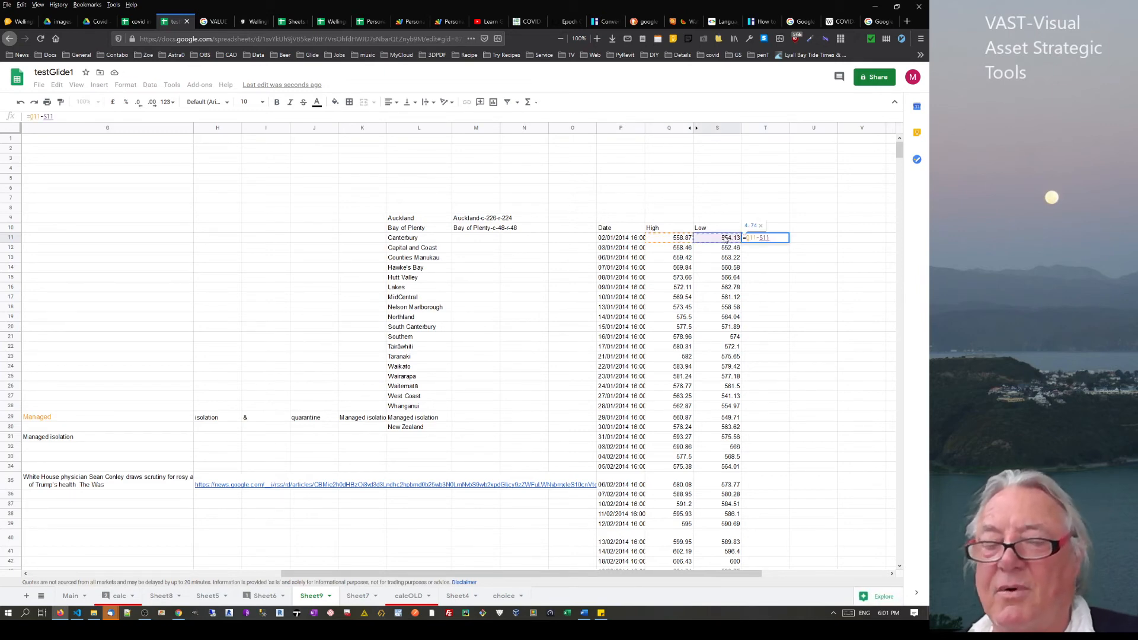
key(Return)
Fill the high-minus-low formula down column T, starting at 4.74
click(786, 240)
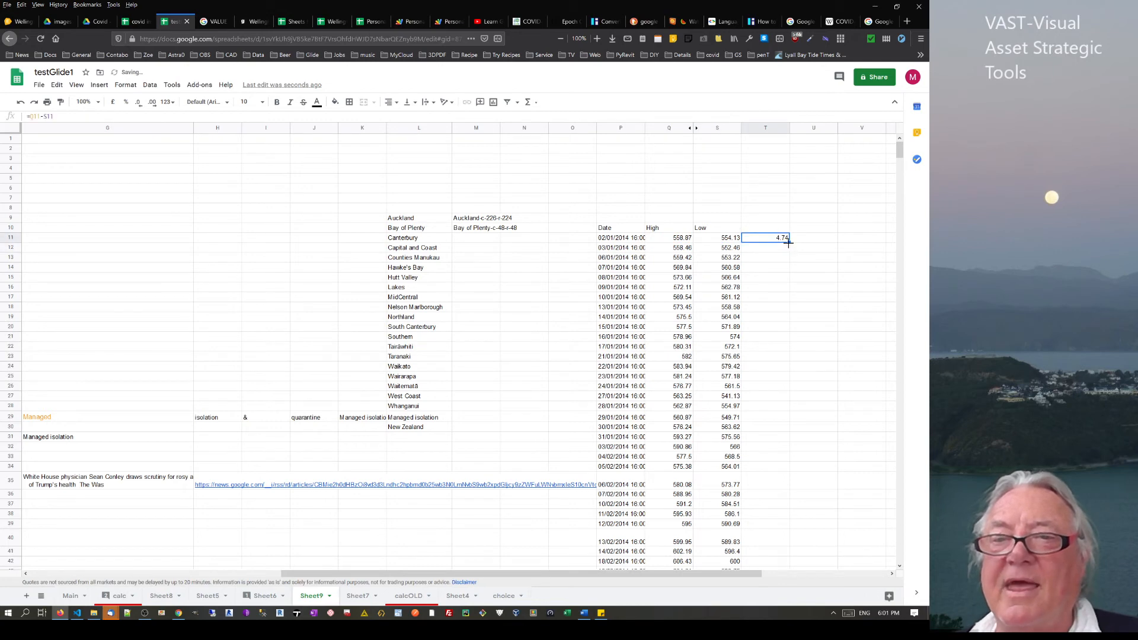
double_click(789, 241)
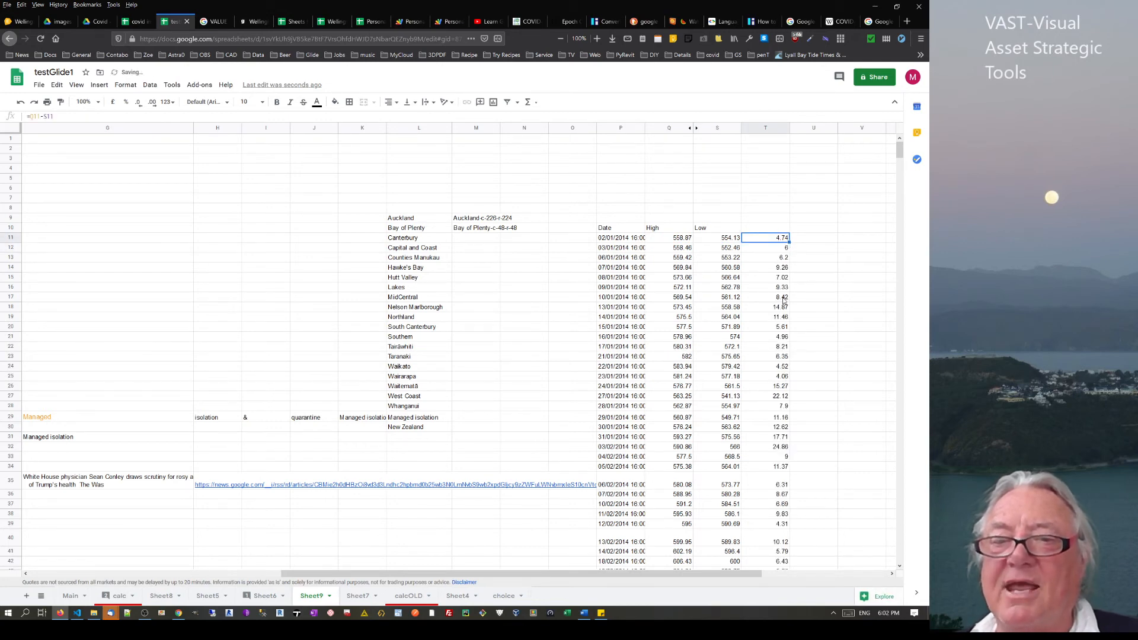
scroll(783, 301, down, 4)
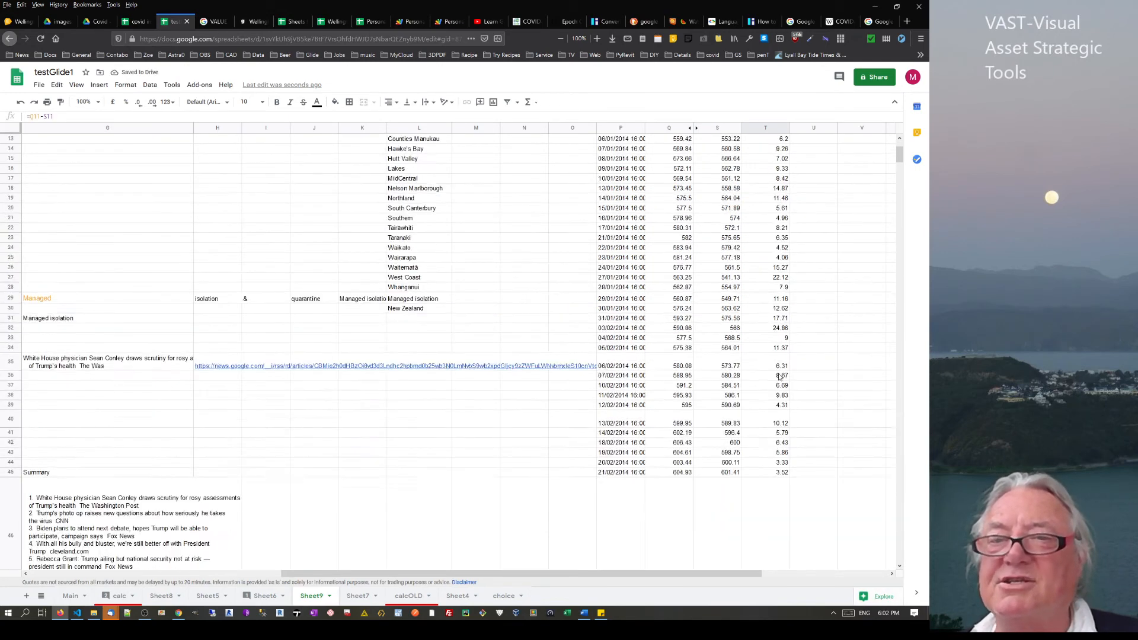
scroll(780, 374, up, 4)
click(821, 240)
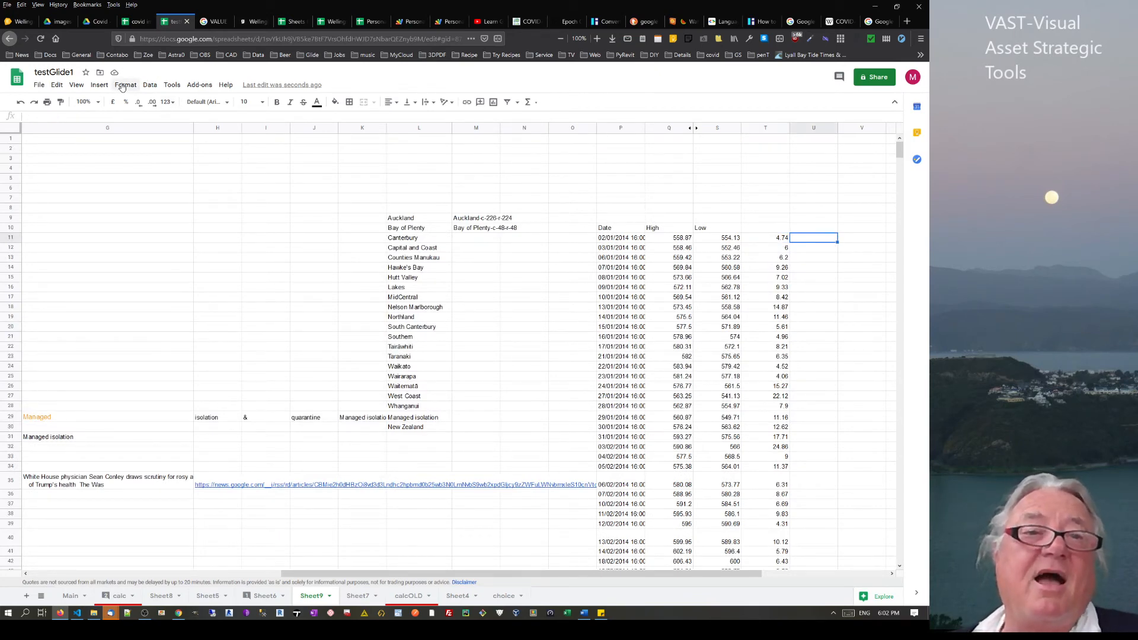
click(99, 85)
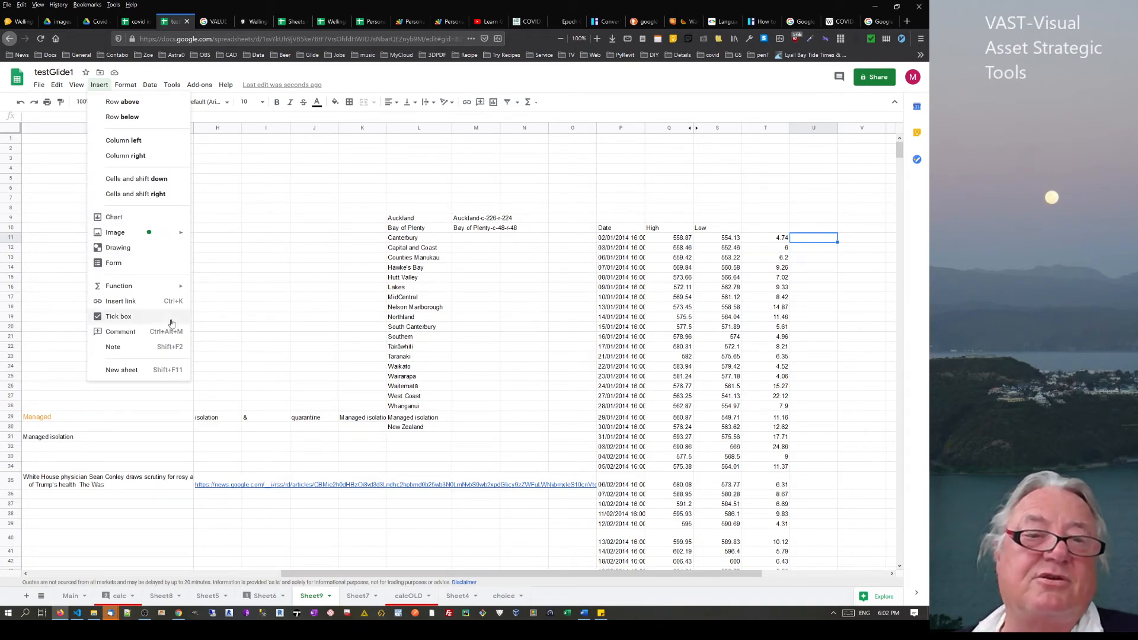
click(768, 259)
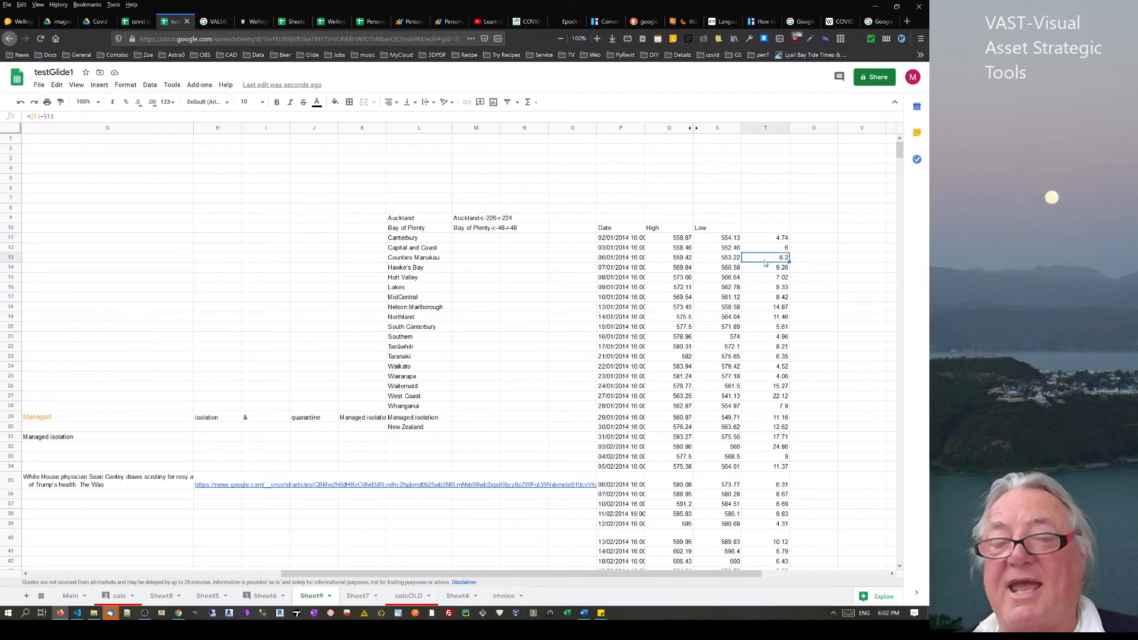
click(611, 240)
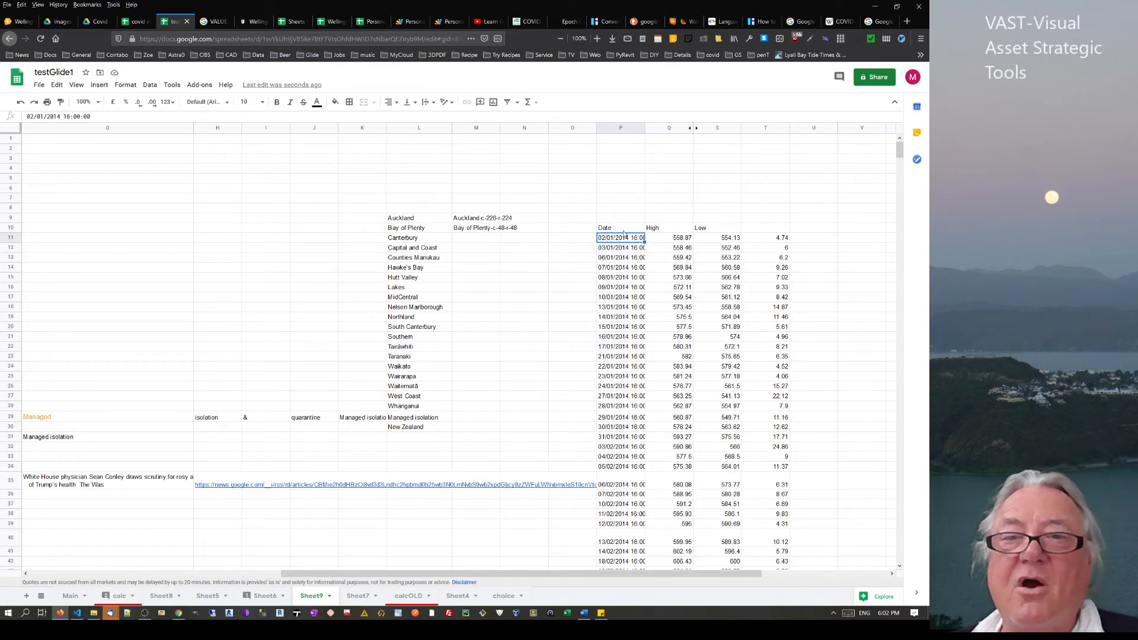
click(613, 231)
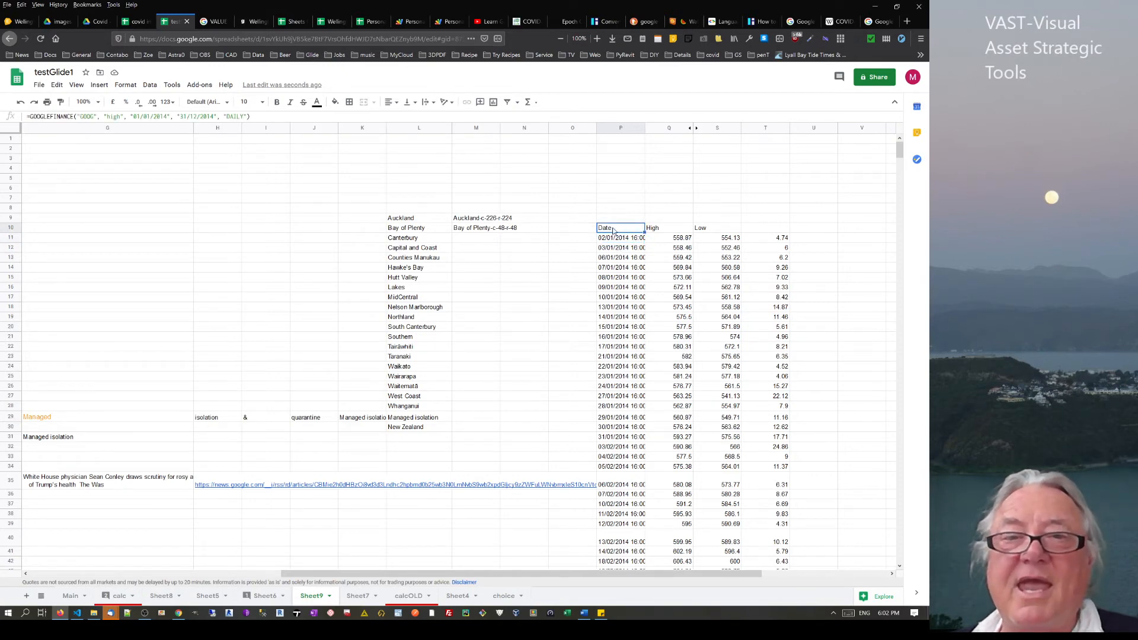
Enter the ticker goog in cell P5
click(615, 181)
text(goog)
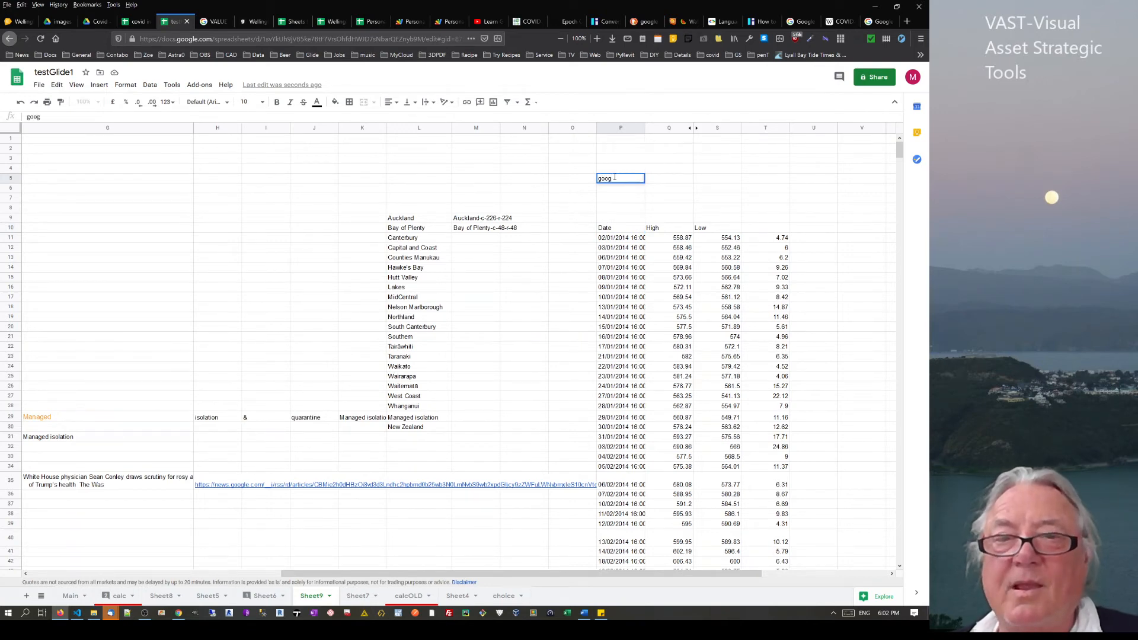
key(Return)
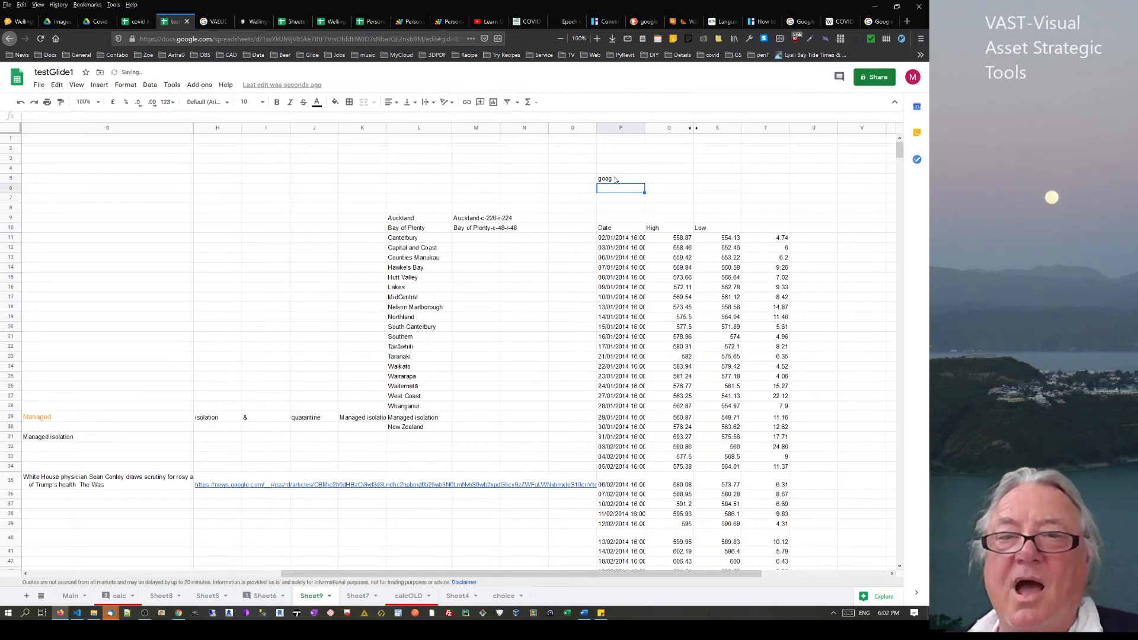
Replace the fixed GOOG ticker in P10's formula with a reference to P5
click(624, 229)
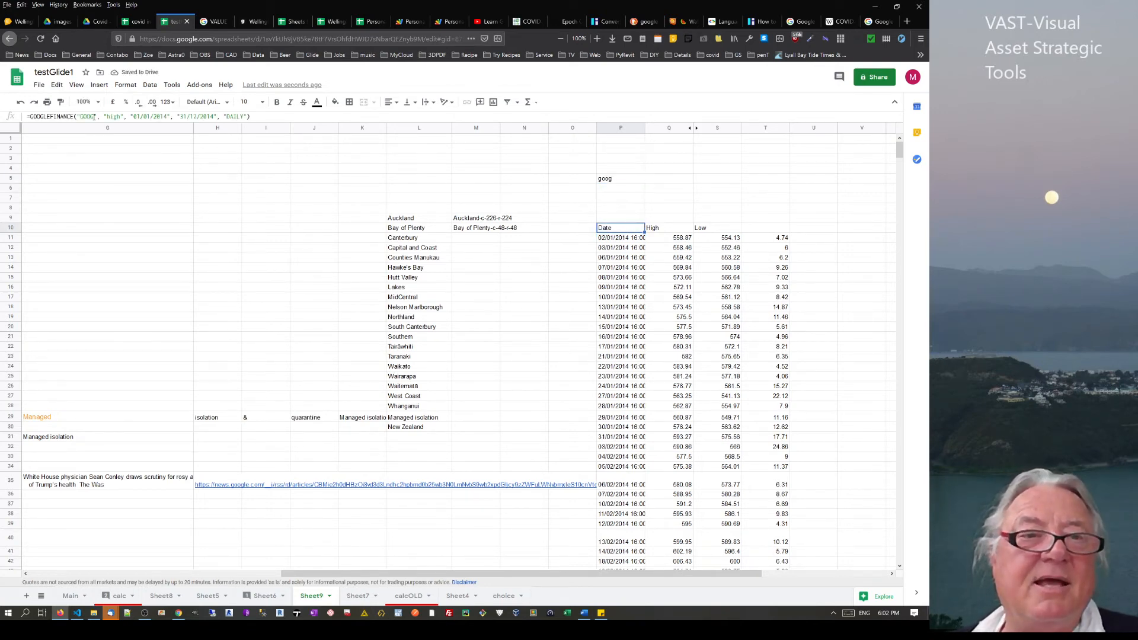
drag(97, 118, 77, 118)
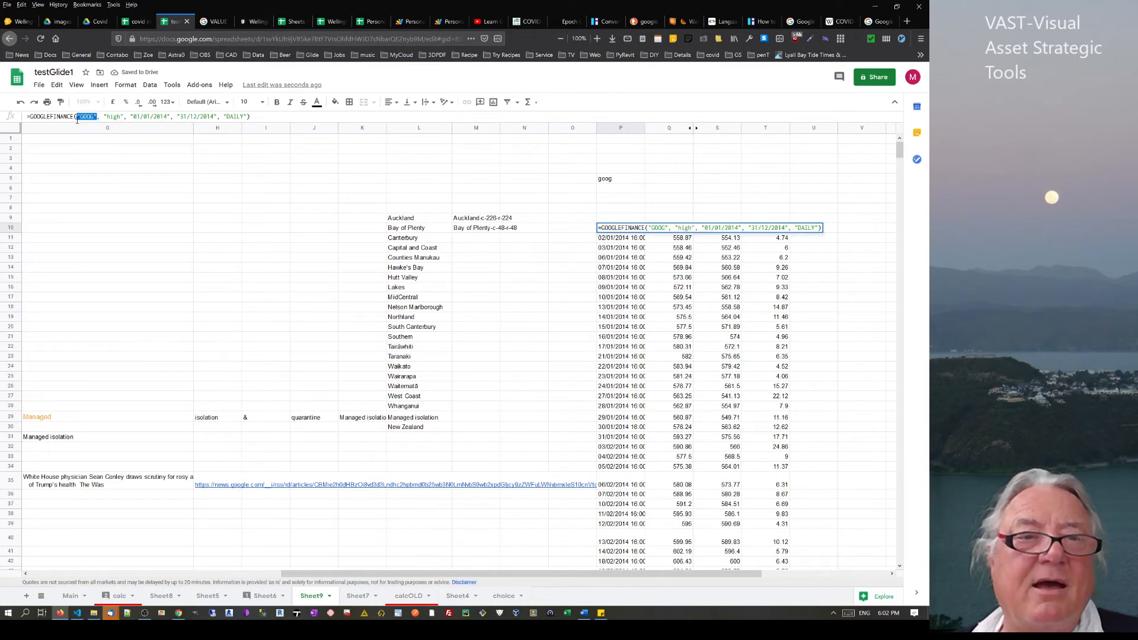
key(BackSpace)
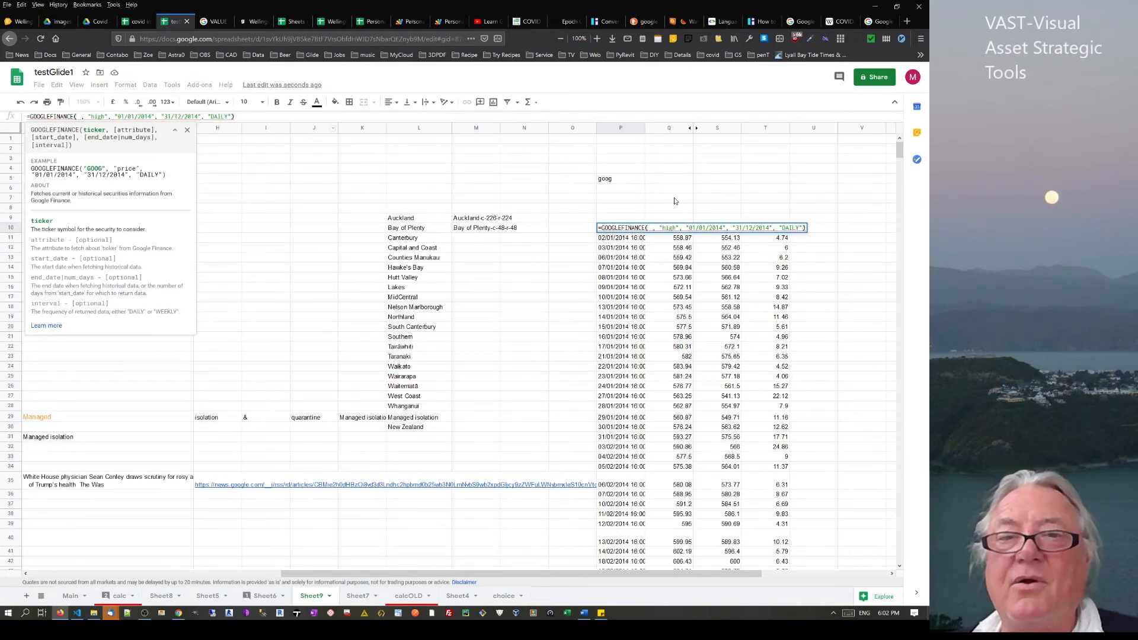
click(629, 179)
key(Return)
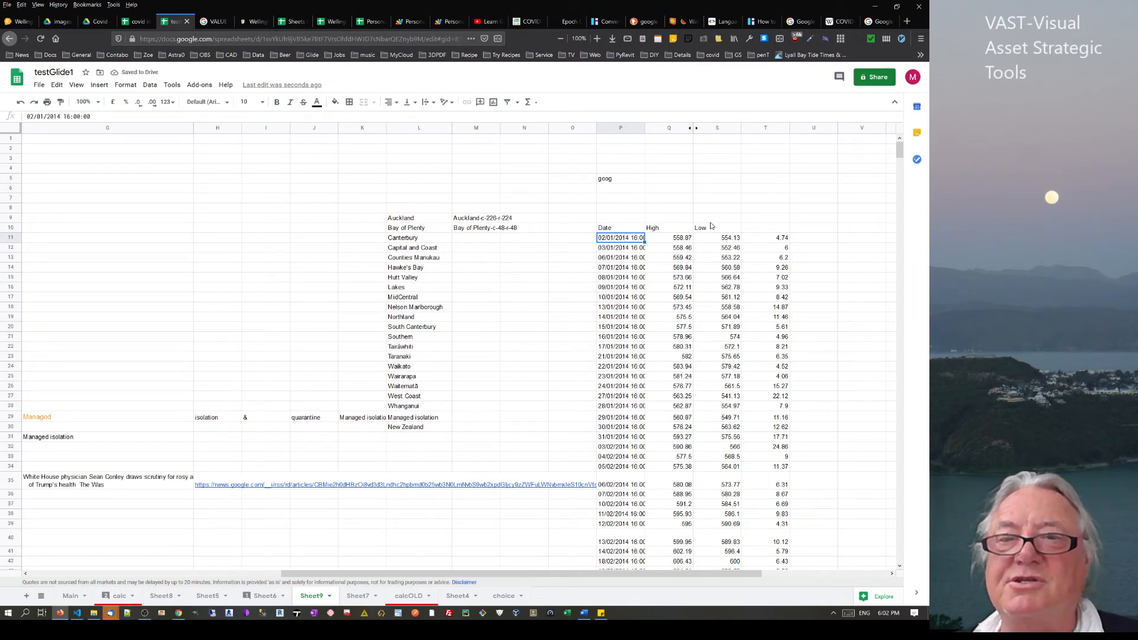
click(616, 181)
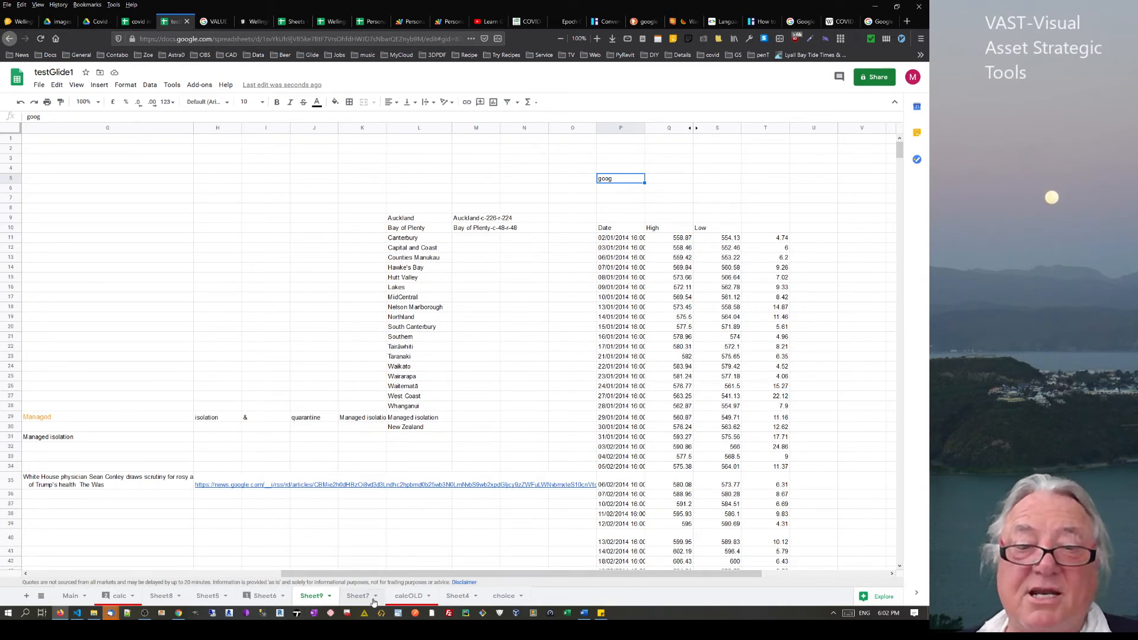
Step through the finance list entries on the choice sheet, then view Sheet4's COVID table
click(505, 597)
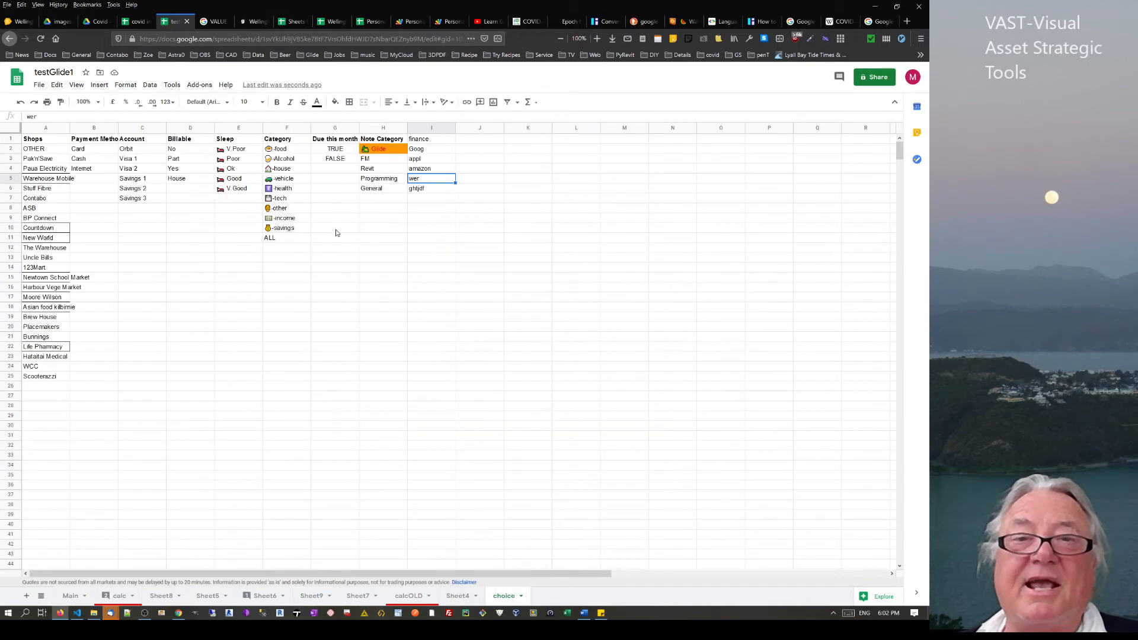
click(430, 151)
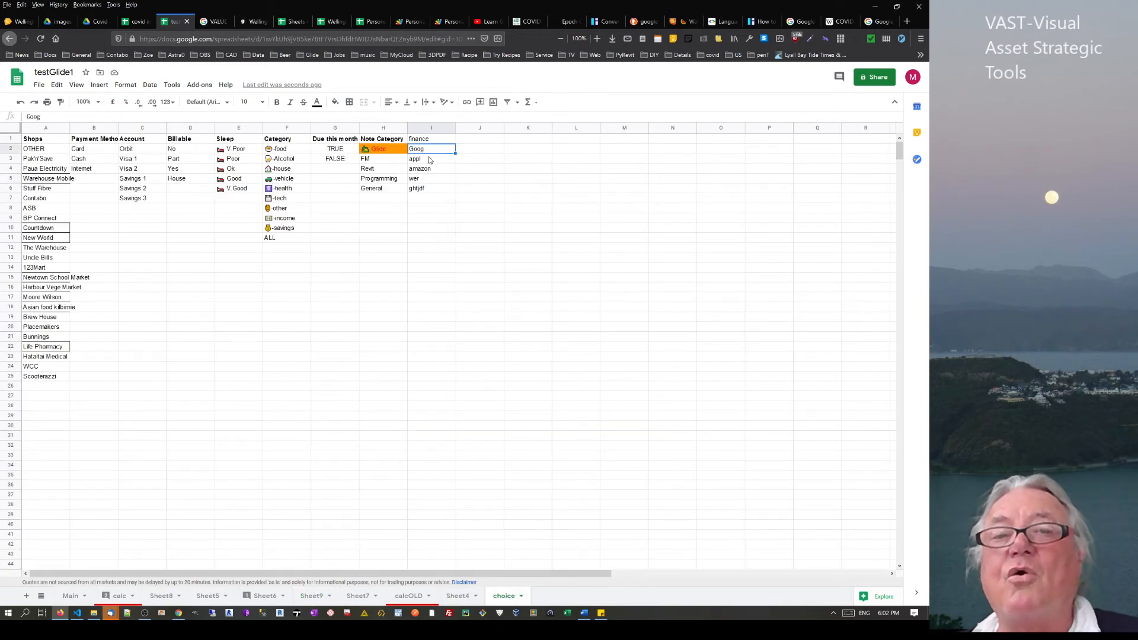
click(430, 161)
click(431, 170)
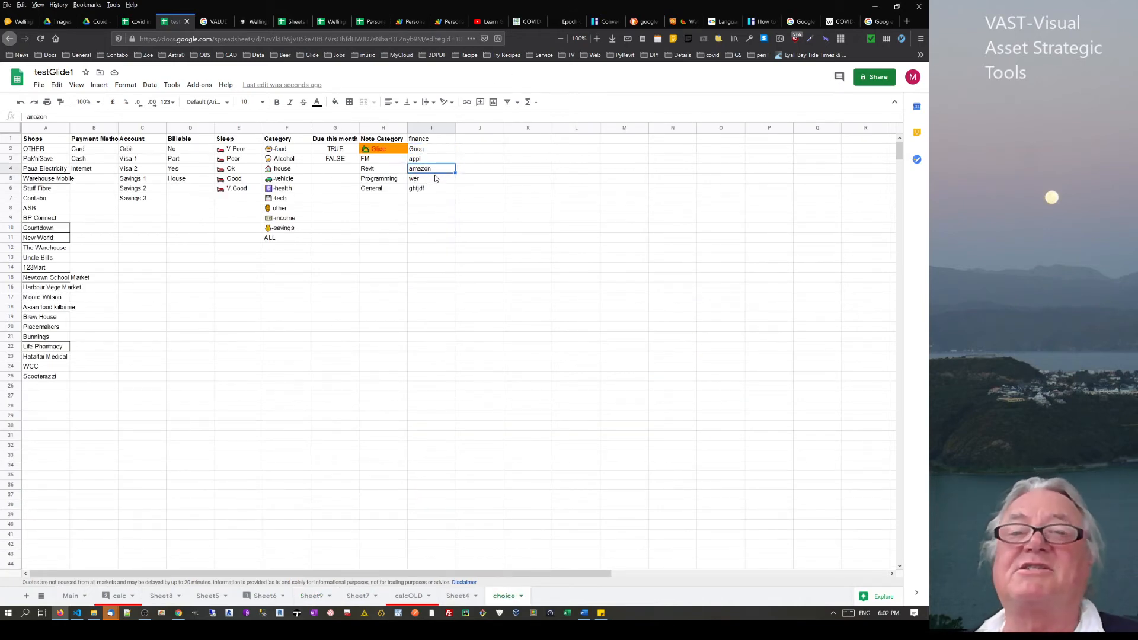
click(444, 152)
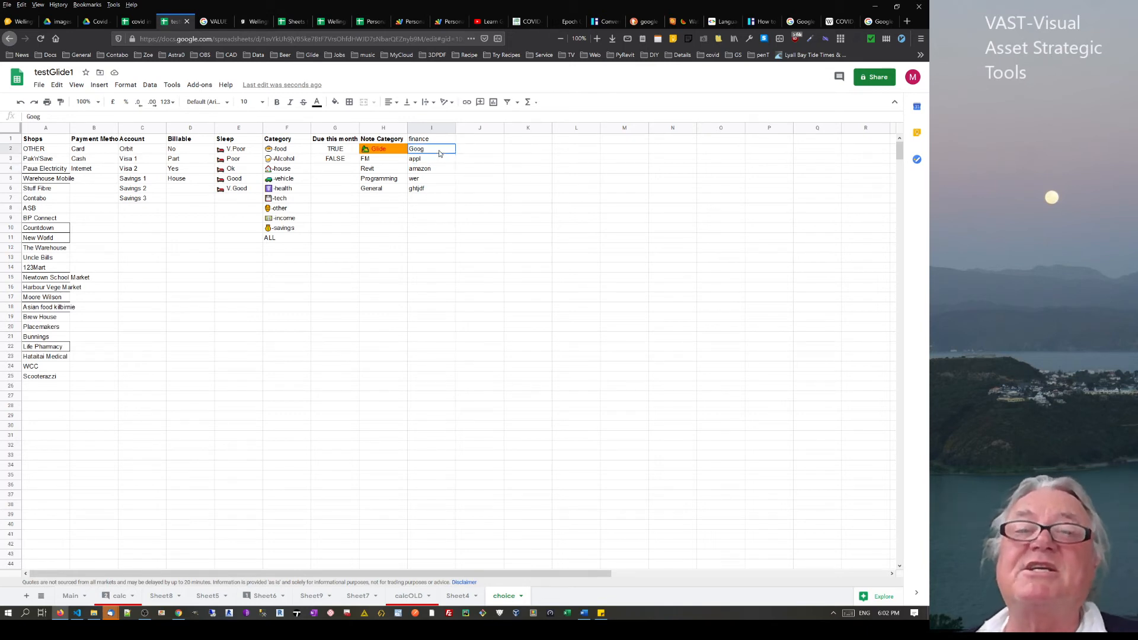
click(430, 192)
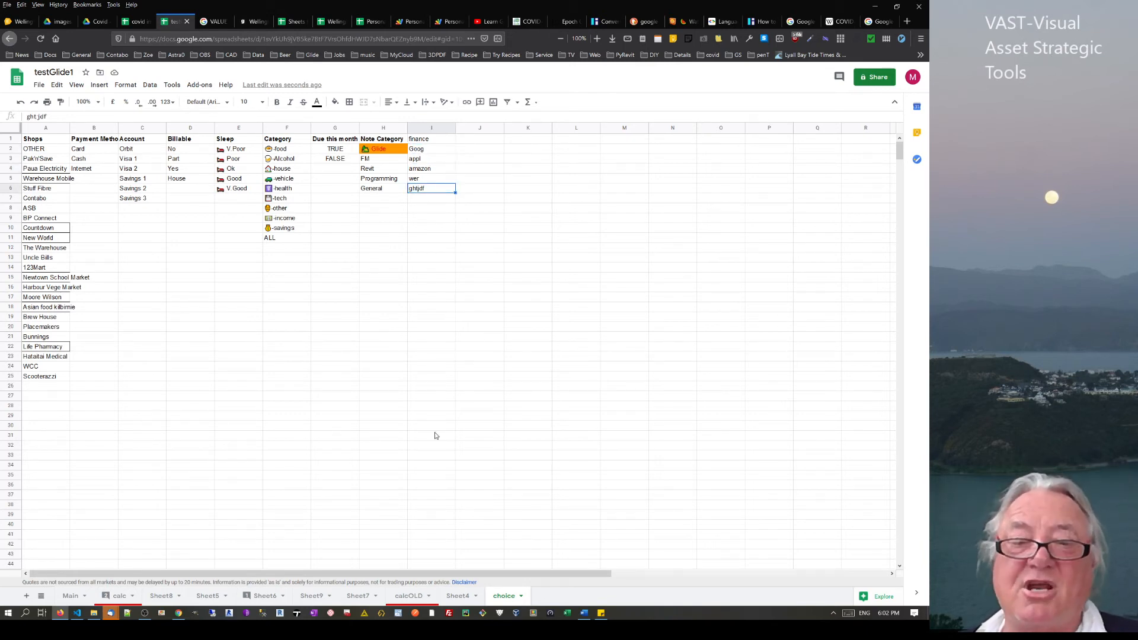
click(457, 596)
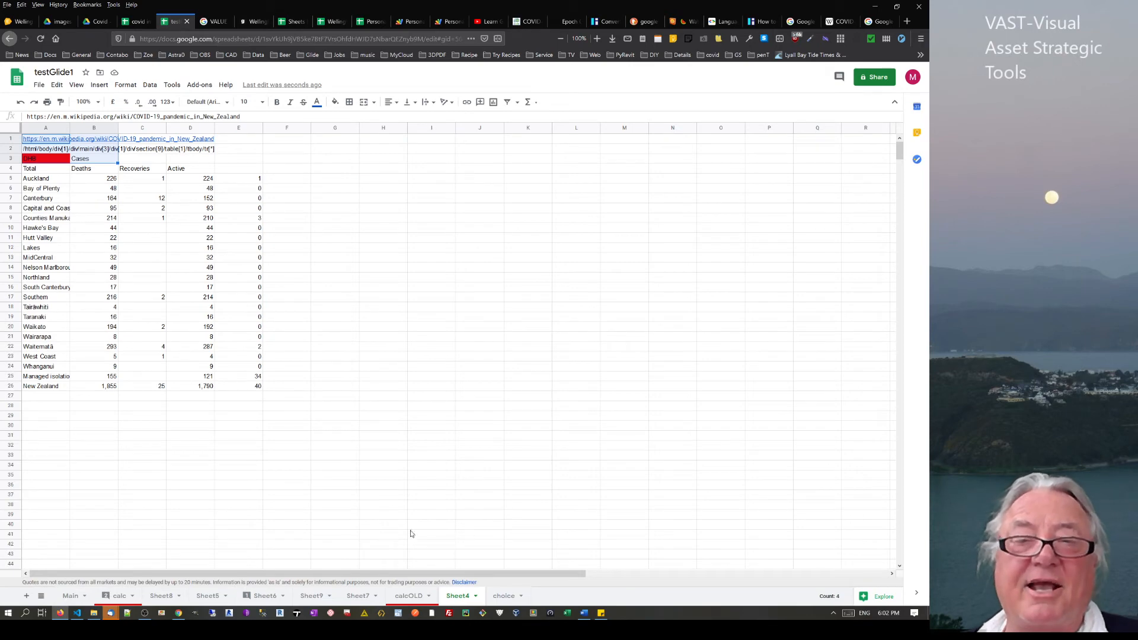
click(578, 285)
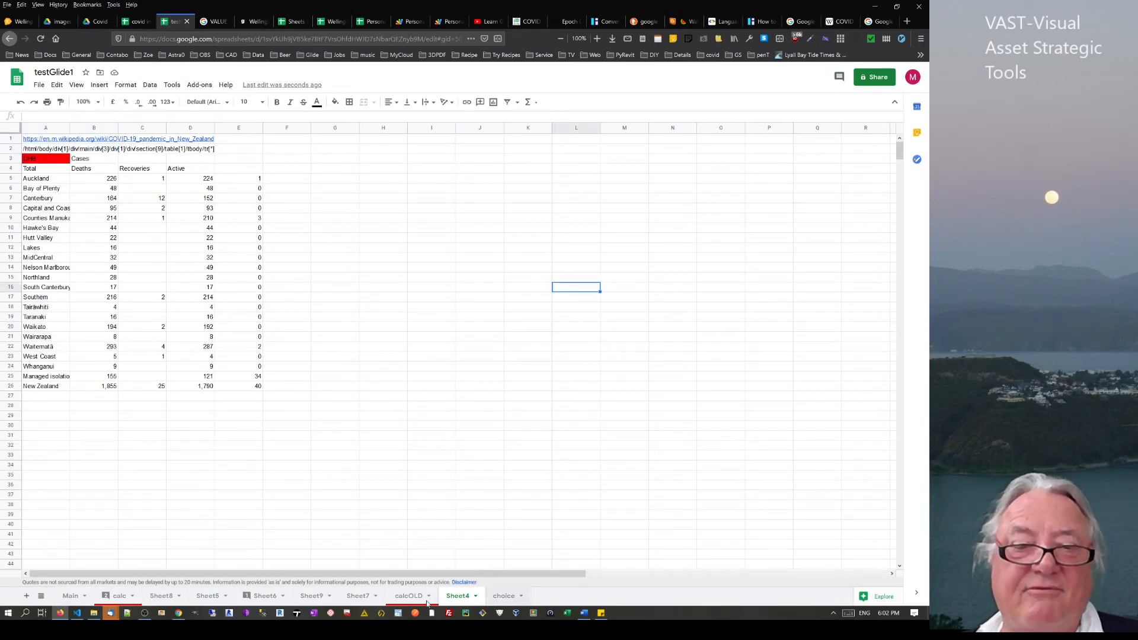
On Sheet9, enter the attribute high in cell P6
click(307, 600)
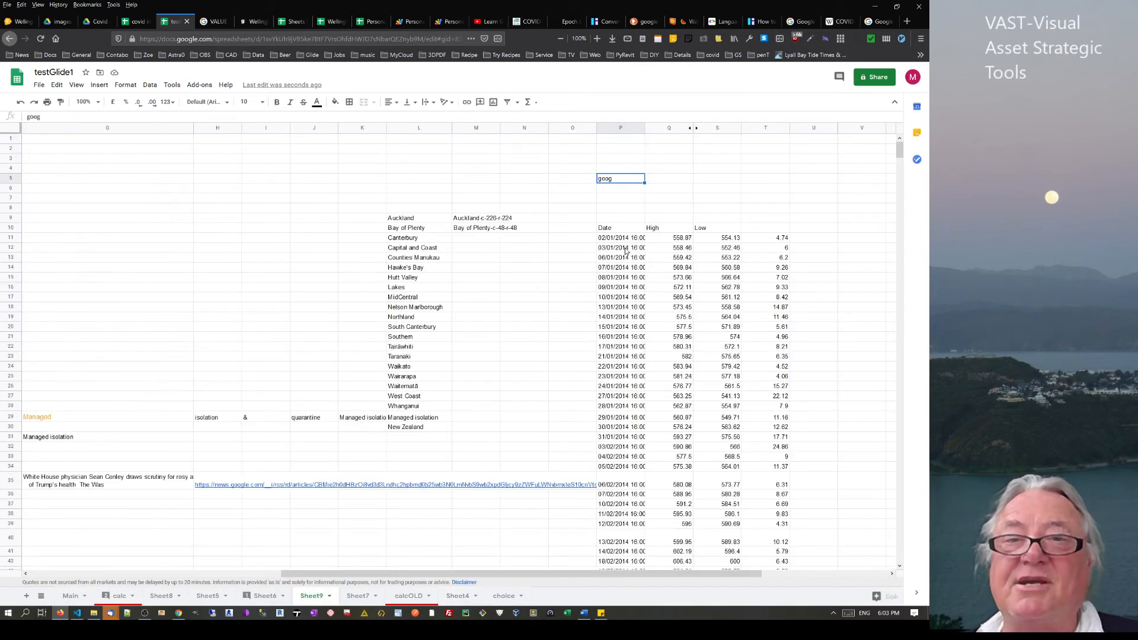
click(636, 239)
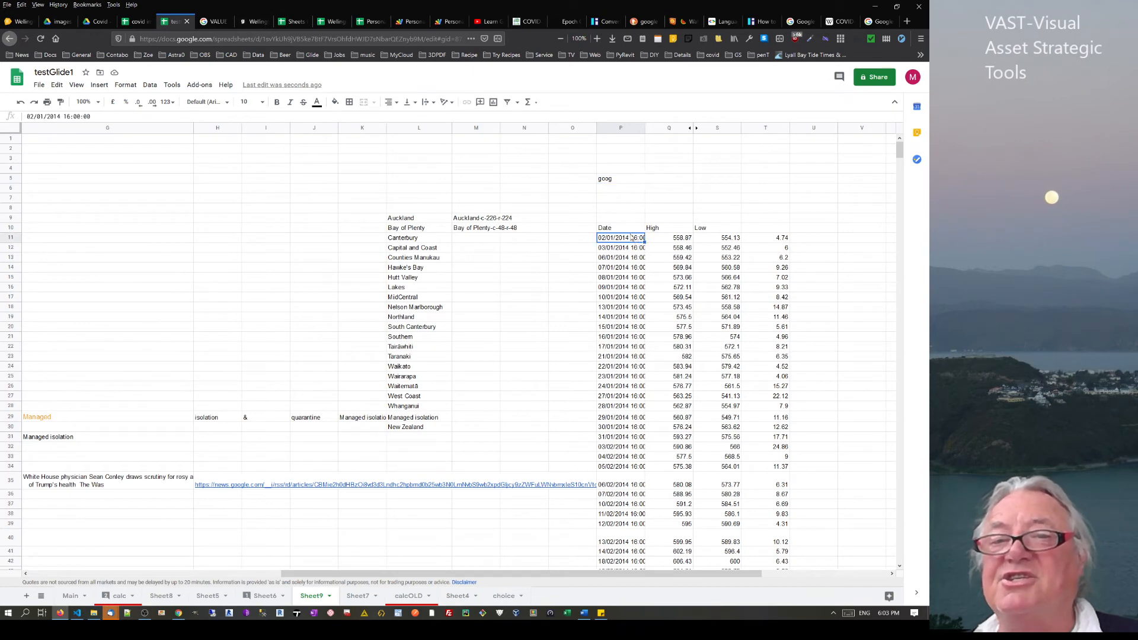
click(628, 230)
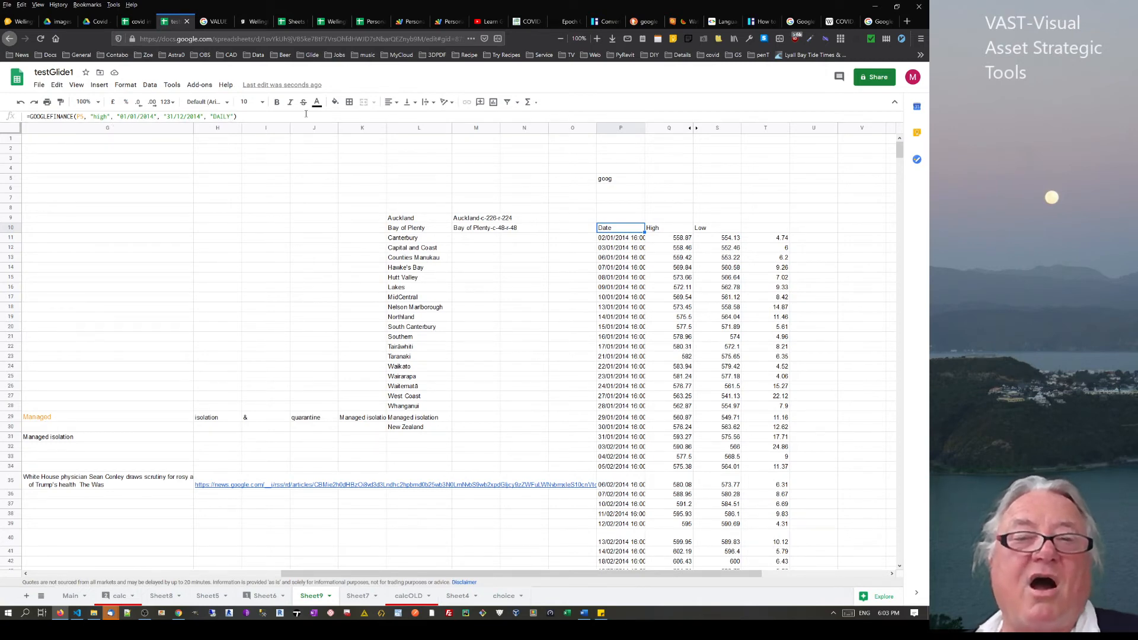
click(619, 178)
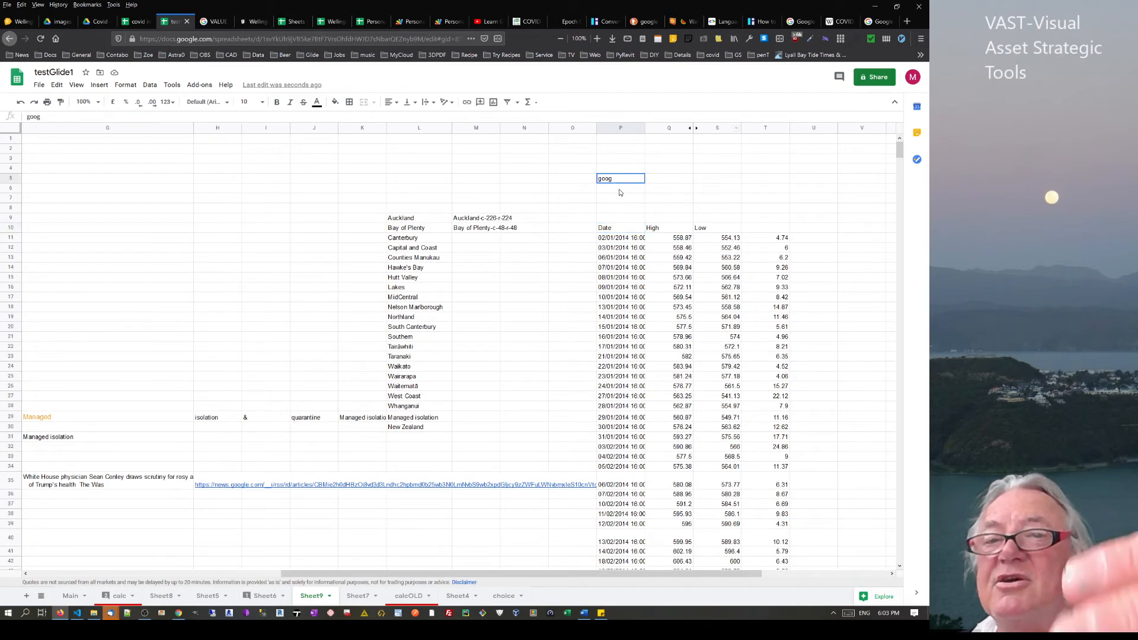
click(623, 189)
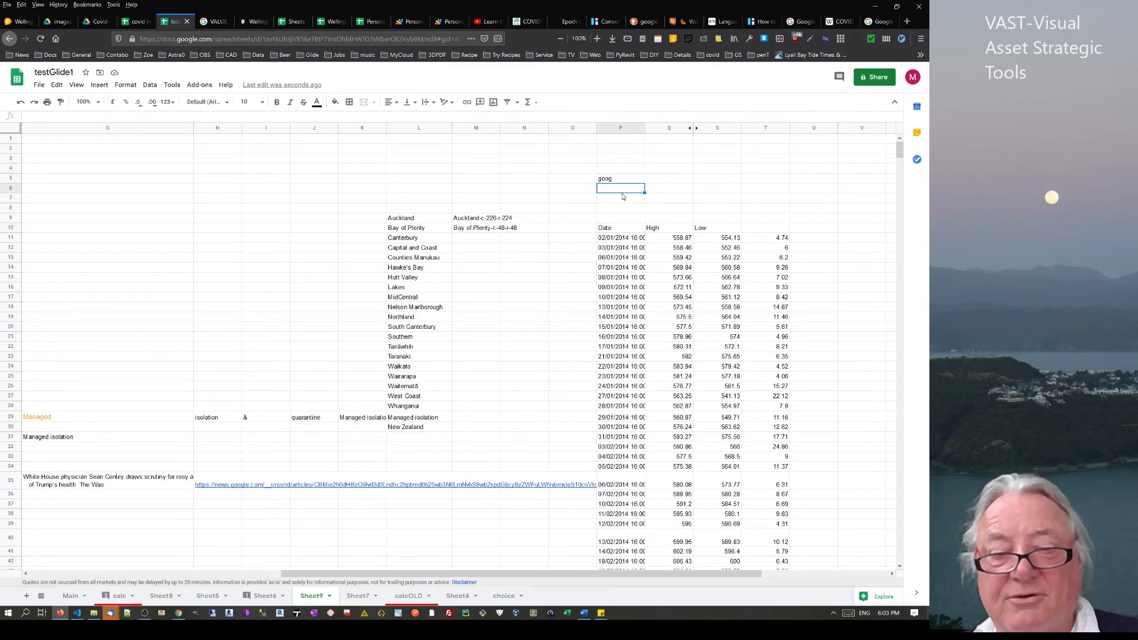
text(high)
key(Return)
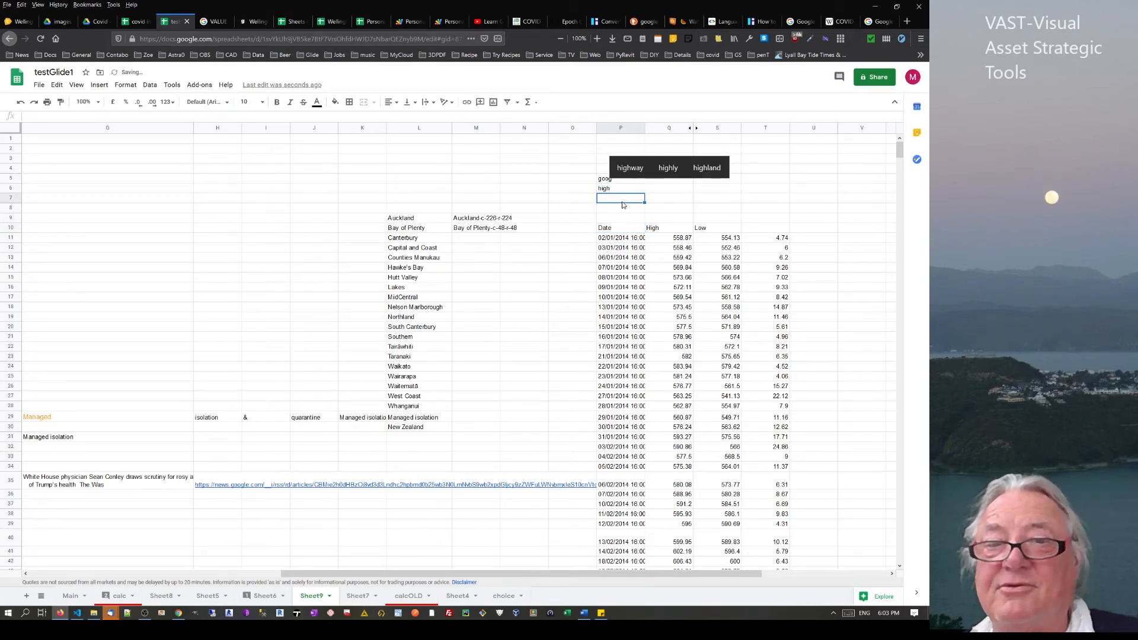
Replace the fixed "high" attribute in P10's formula with a reference to P6
click(635, 233)
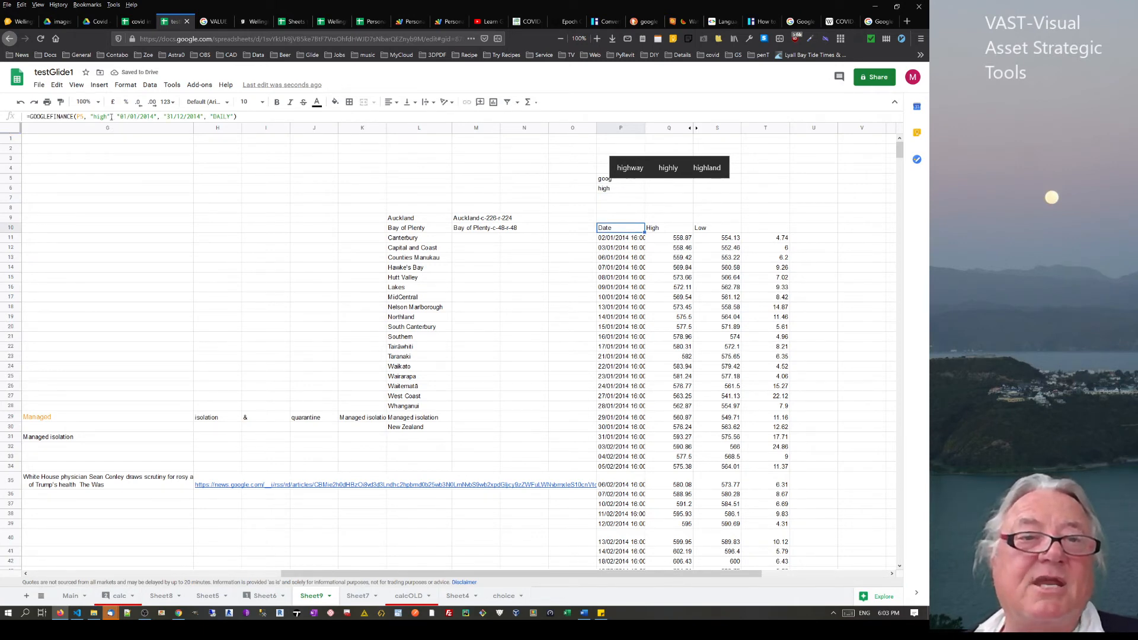
drag(111, 117, 90, 117)
key(Delete)
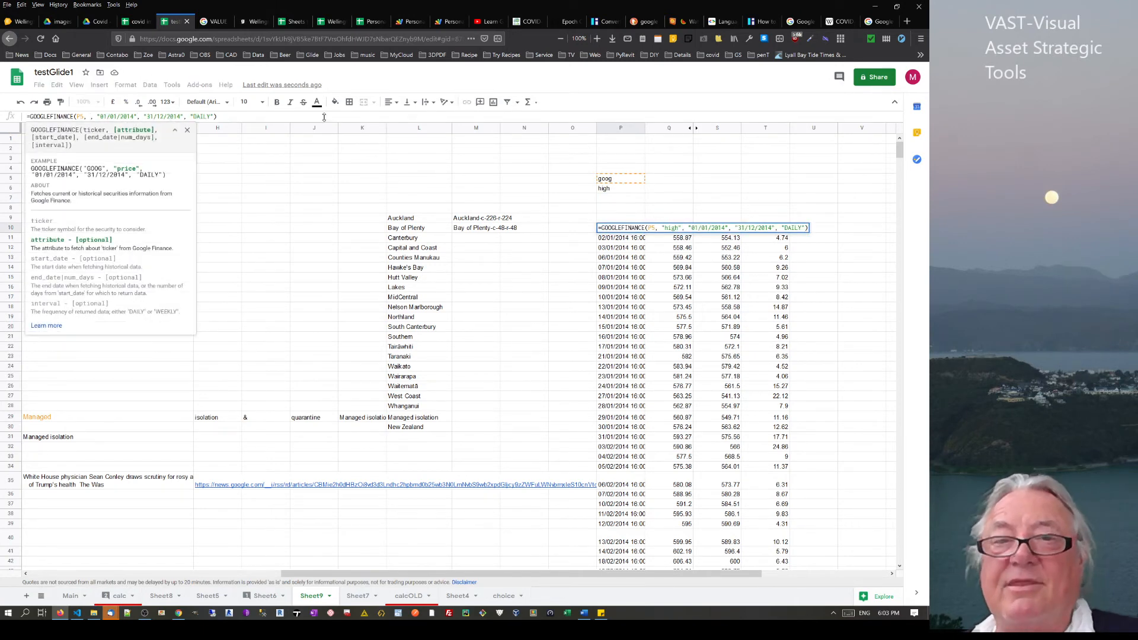
click(612, 190)
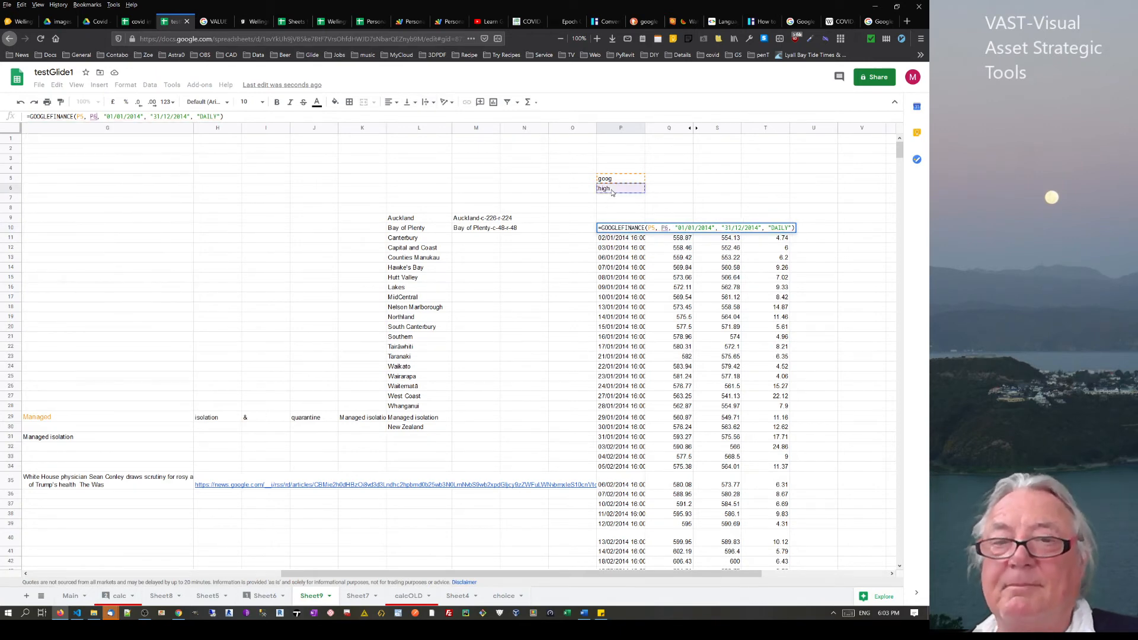
key(Return)
Change P6 to low so the formula lists daily Low prices
click(616, 189)
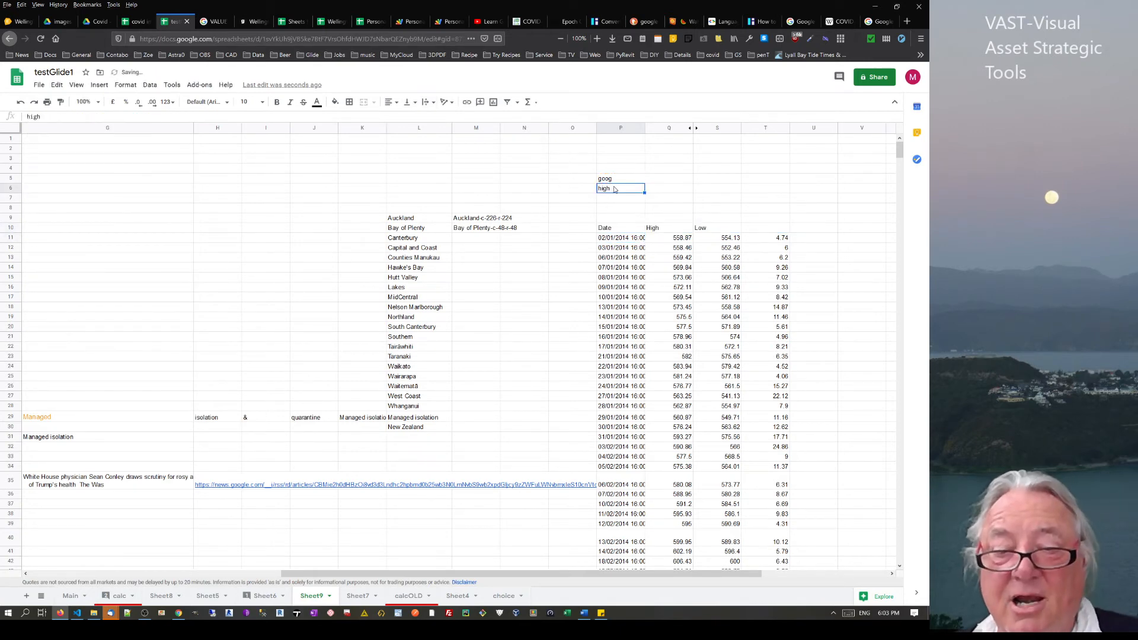
text(low)
key(Return)
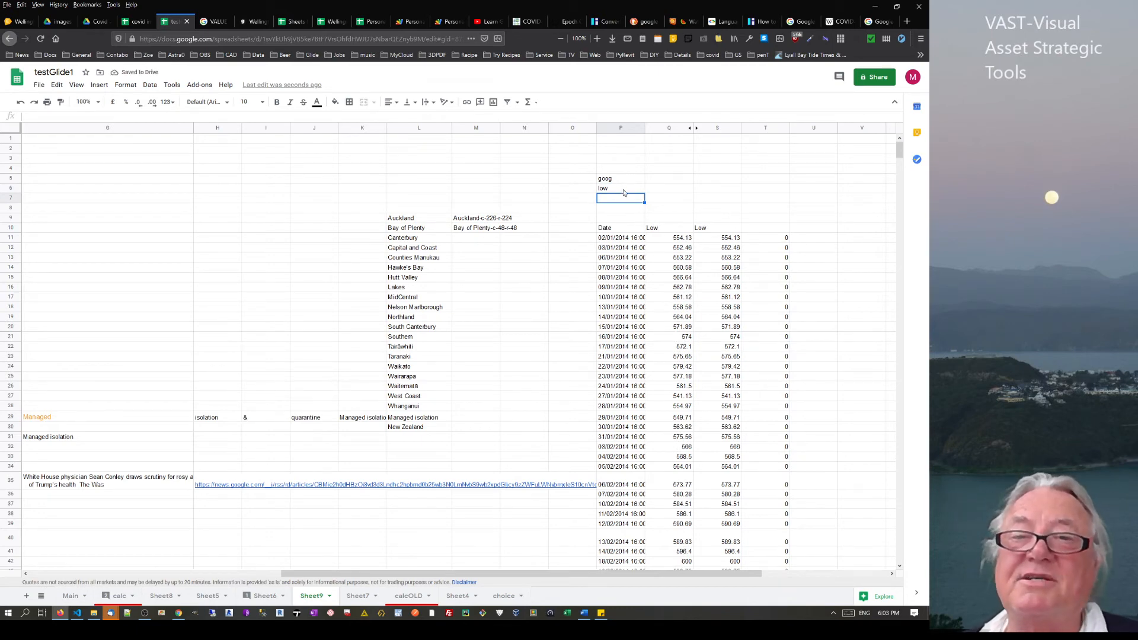
click(623, 192)
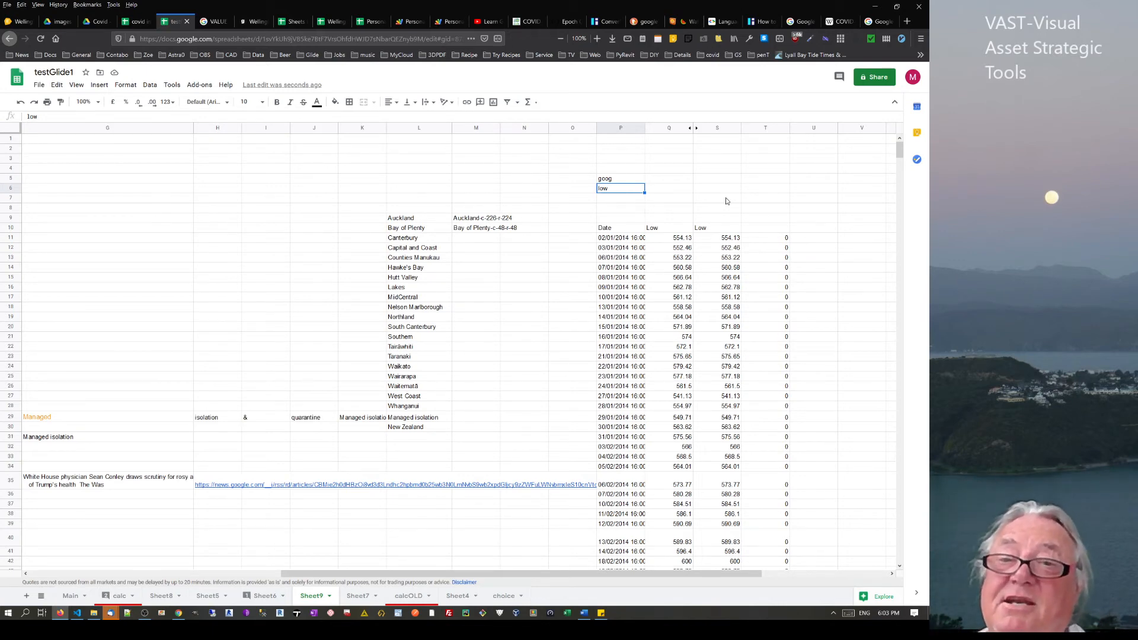
scroll(725, 201, down, 5)
scroll(682, 225, up, 5)
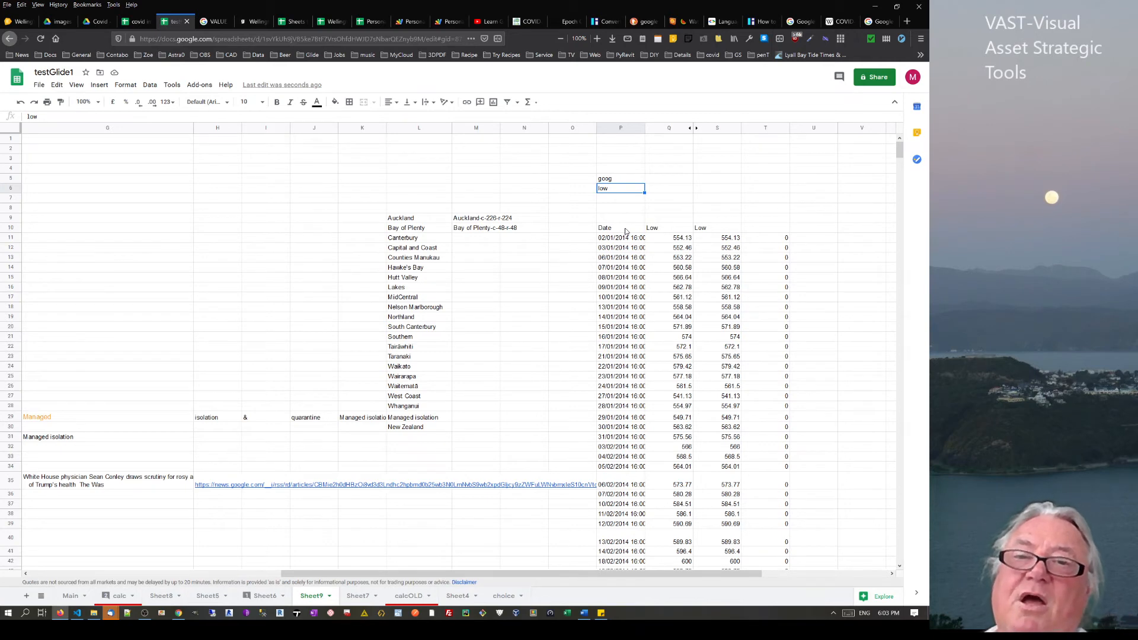
click(503, 597)
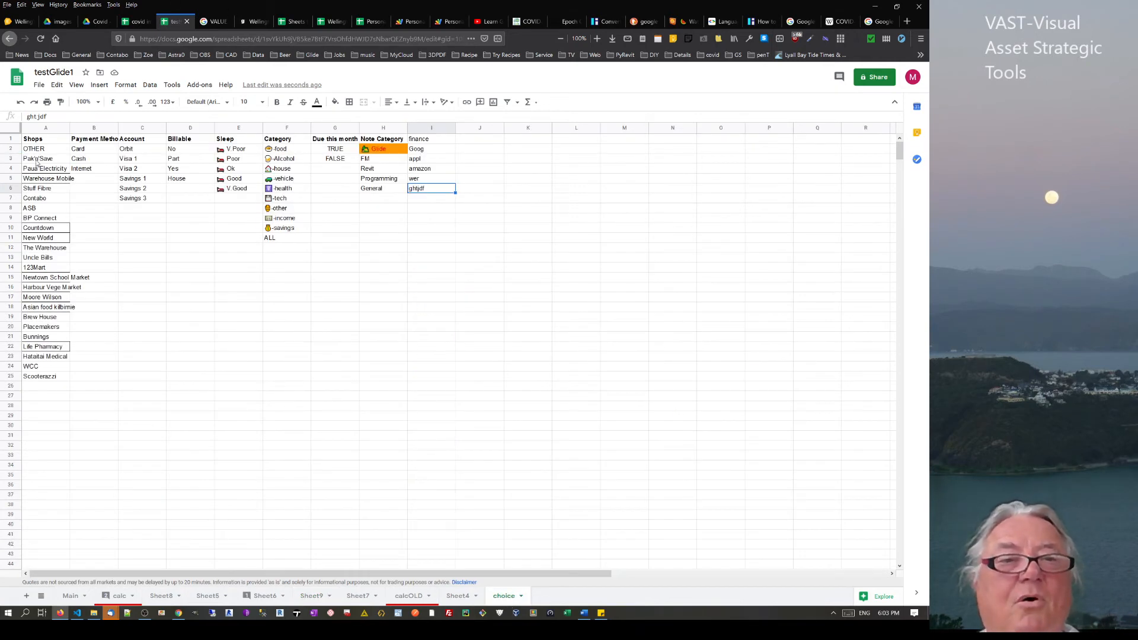
Select the A1:I7 list block and the Shops names in A3:A25 on the choice sheet
drag(36, 139, 451, 200)
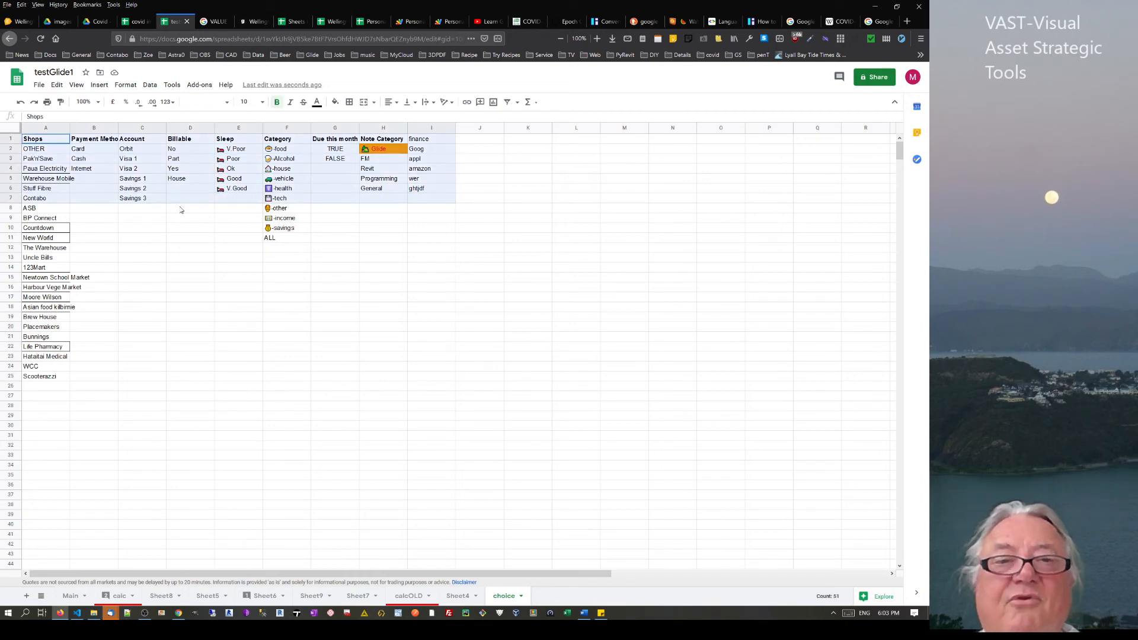
click(219, 151)
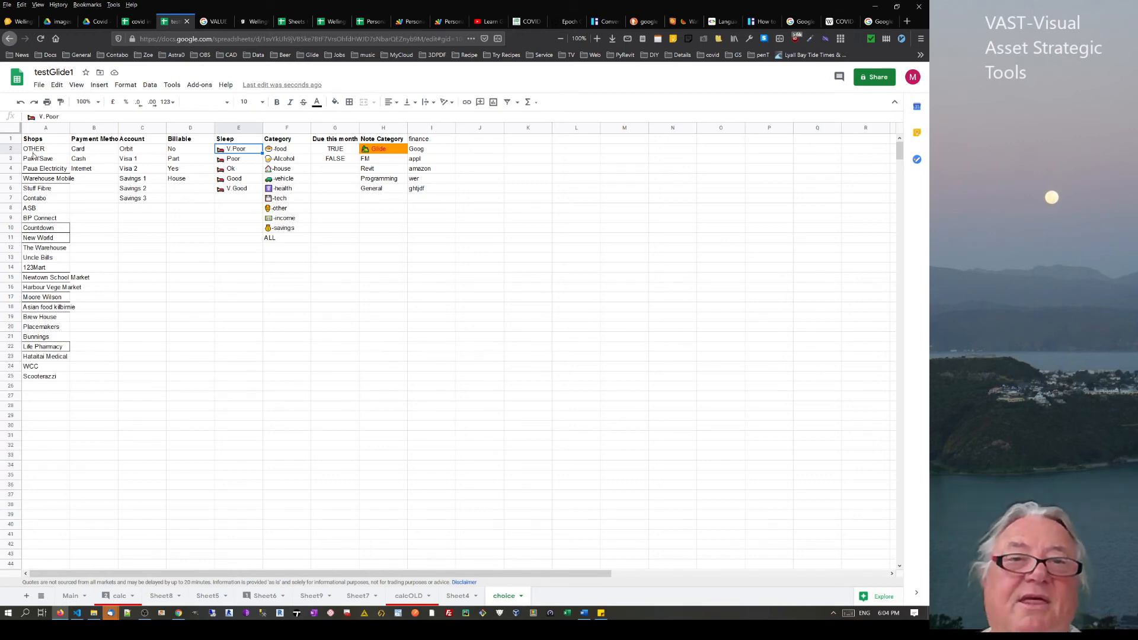
drag(46, 158, 53, 377)
click(112, 354)
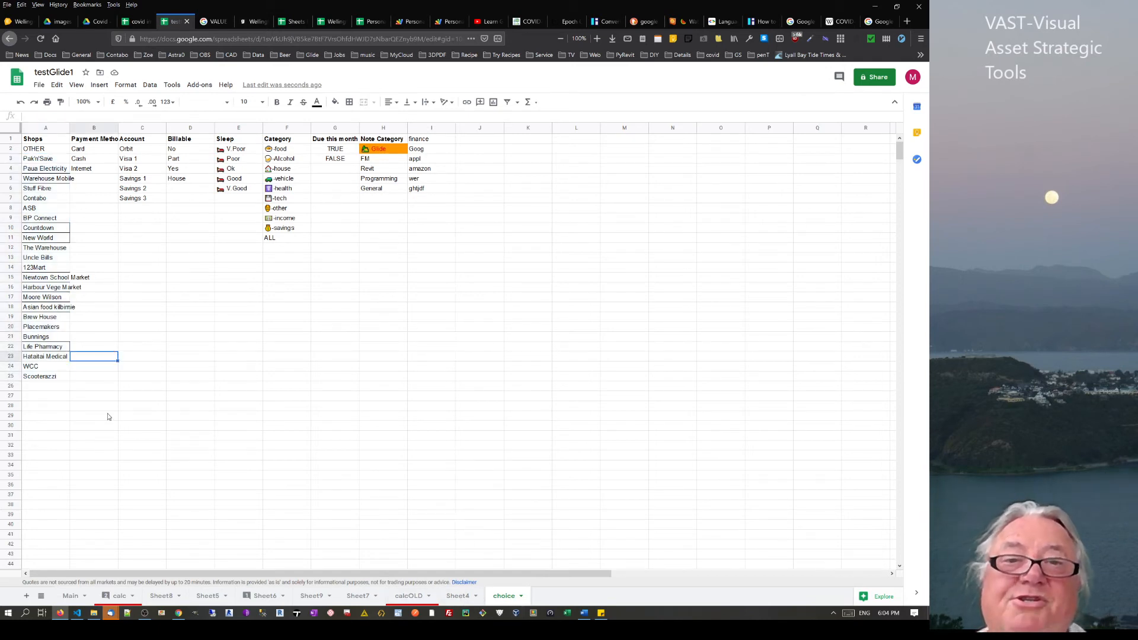
click(265, 596)
scroll(627, 355, up, 5)
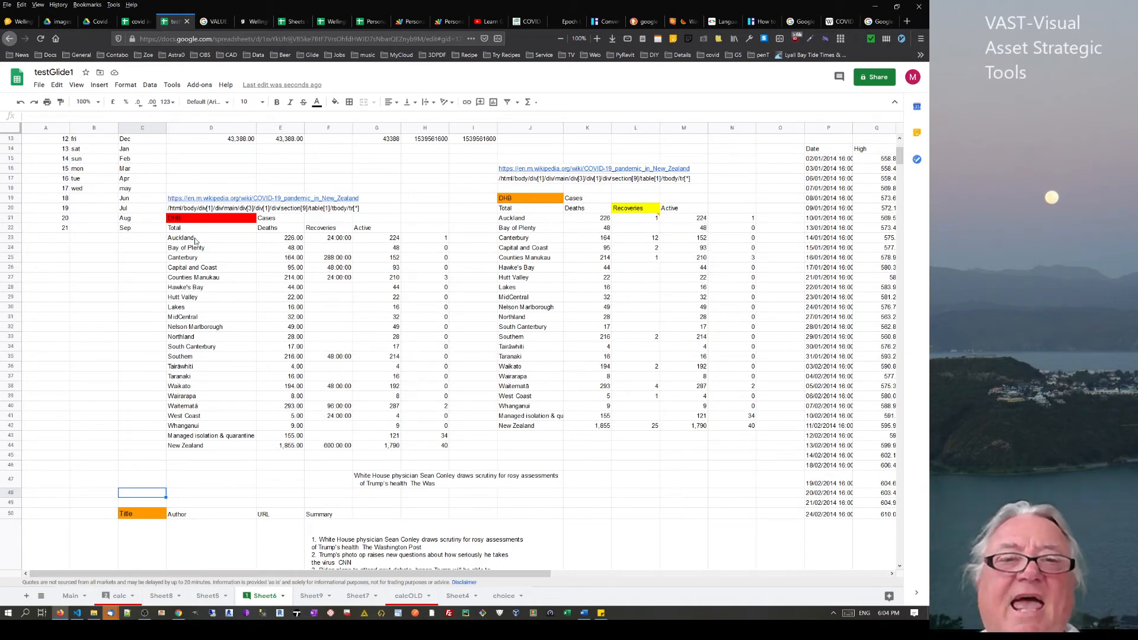
drag(195, 240, 439, 240)
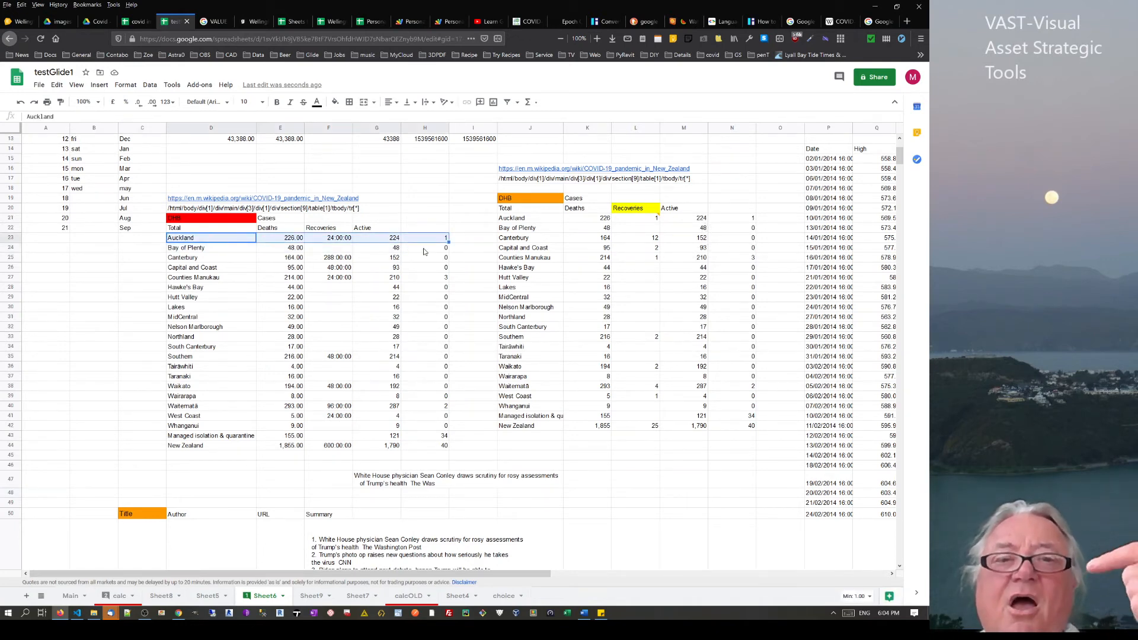
click(358, 320)
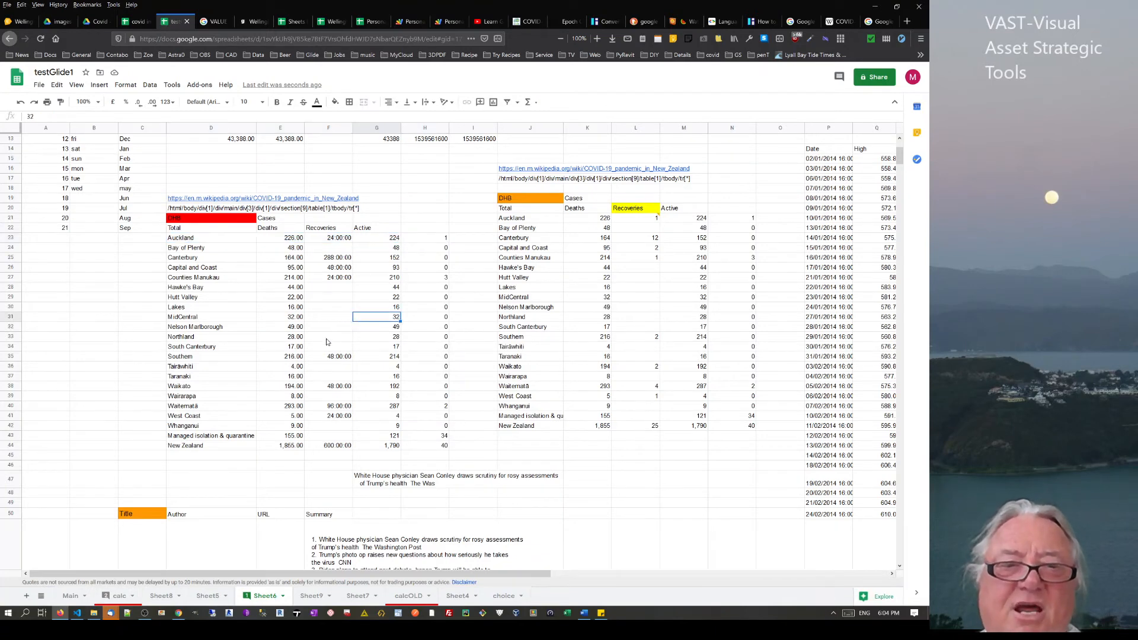
scroll(95, 402, down, 5)
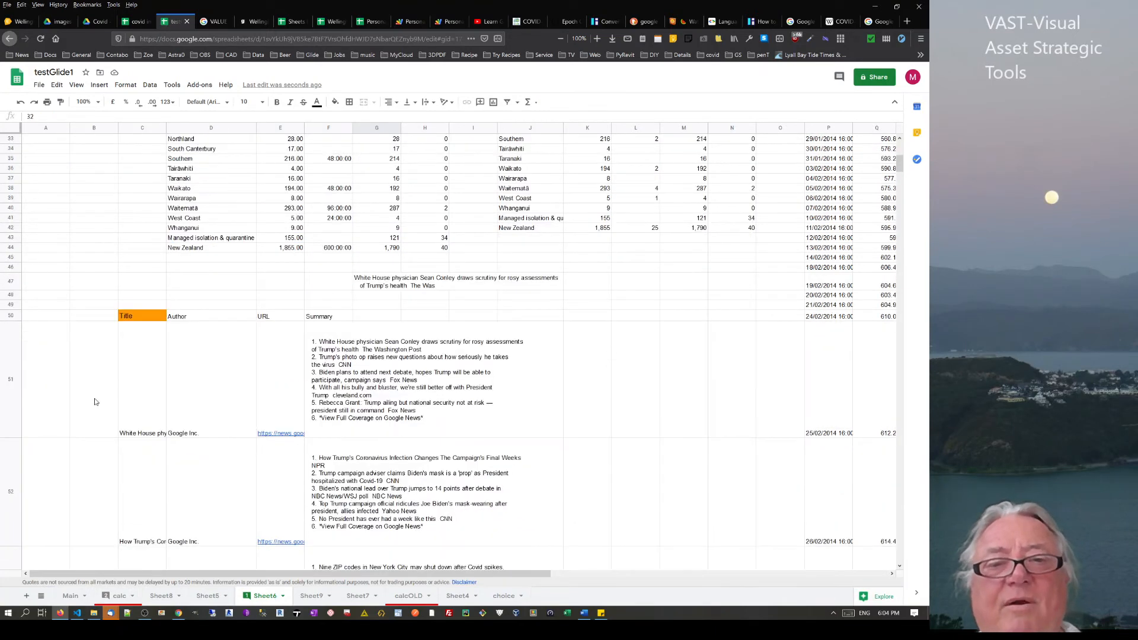
click(138, 319)
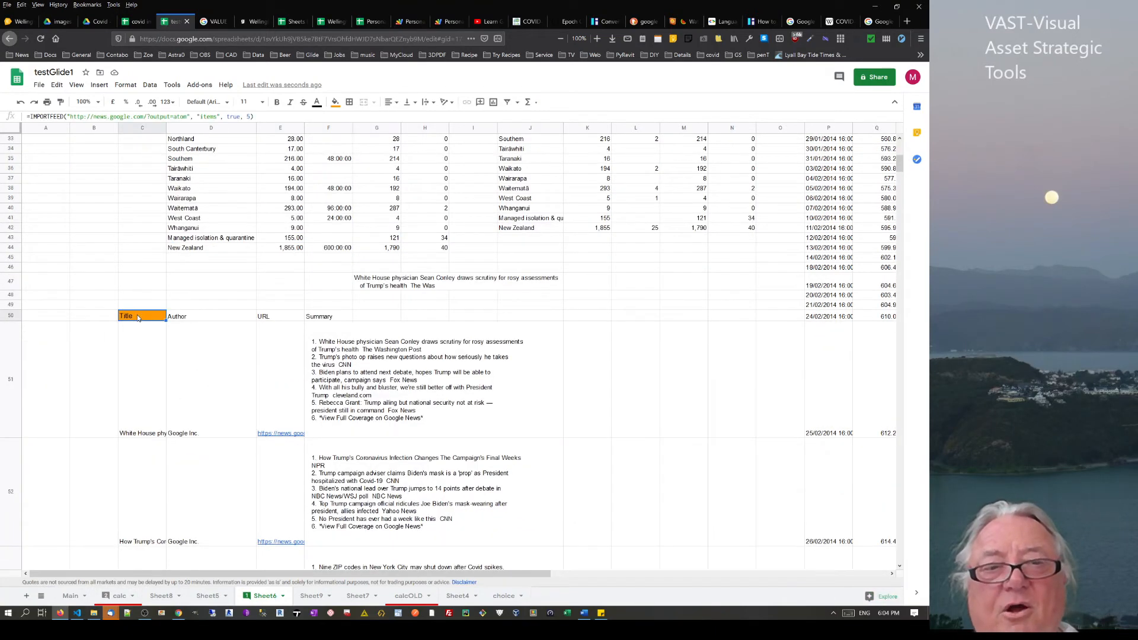
click(386, 280)
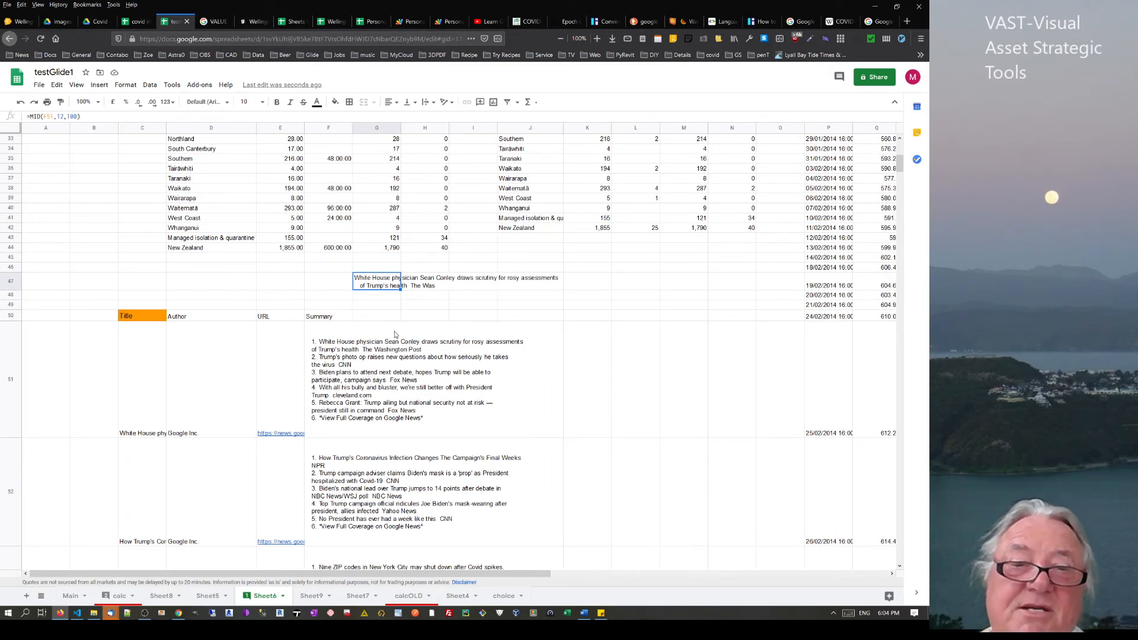
click(375, 301)
Enter =TRIM(F51) in G48 to trim the summary text
text(=)
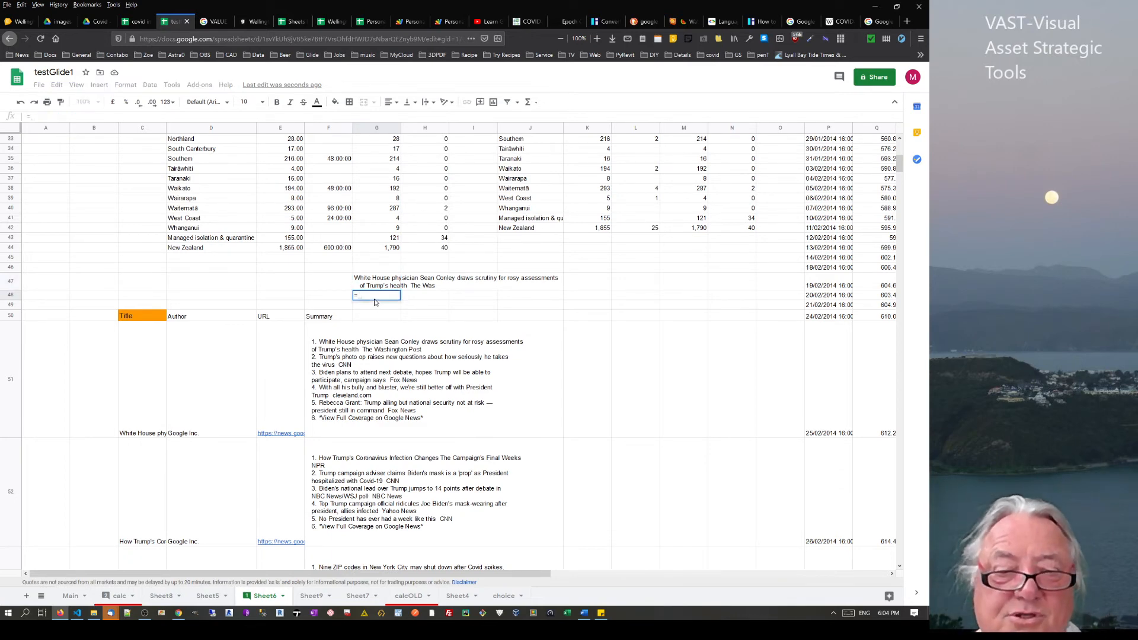
text(trim()
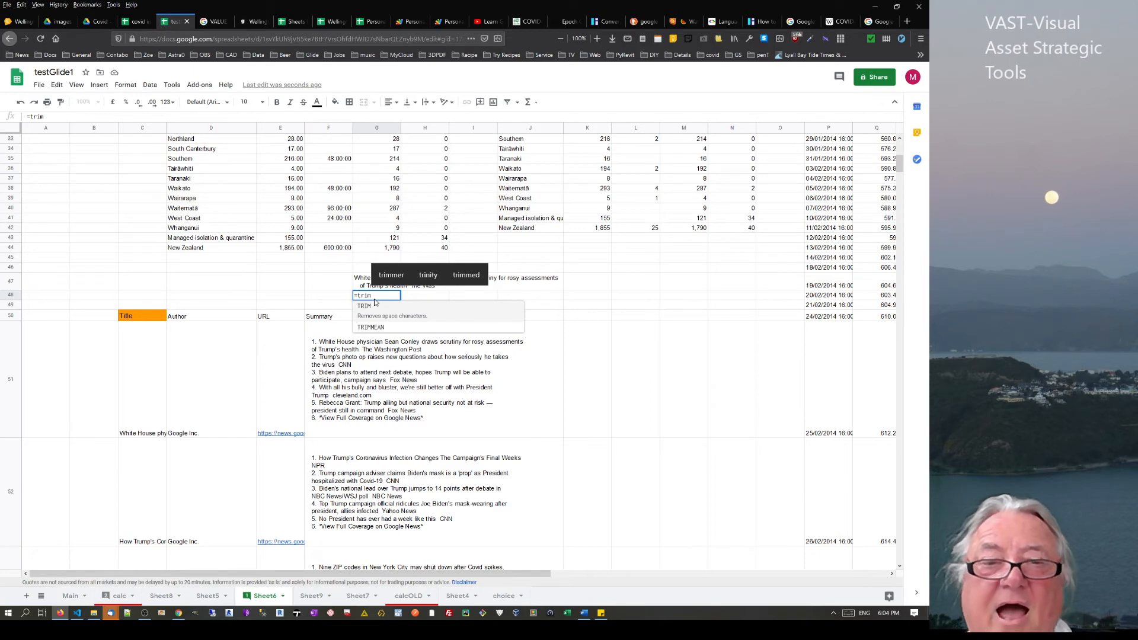
click(324, 354)
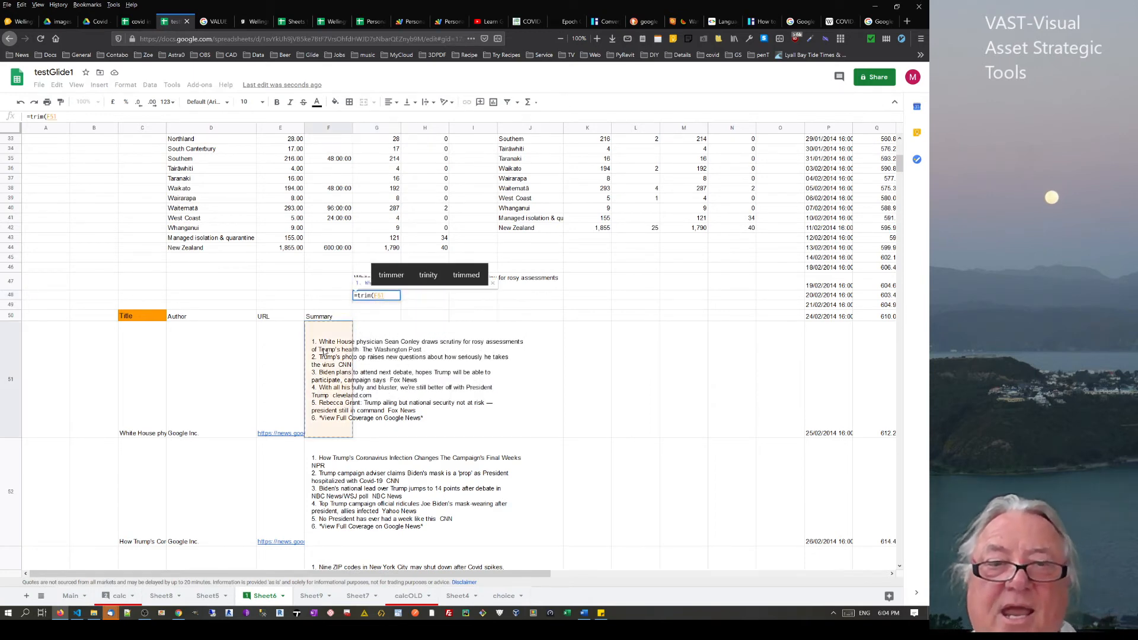
key(Return)
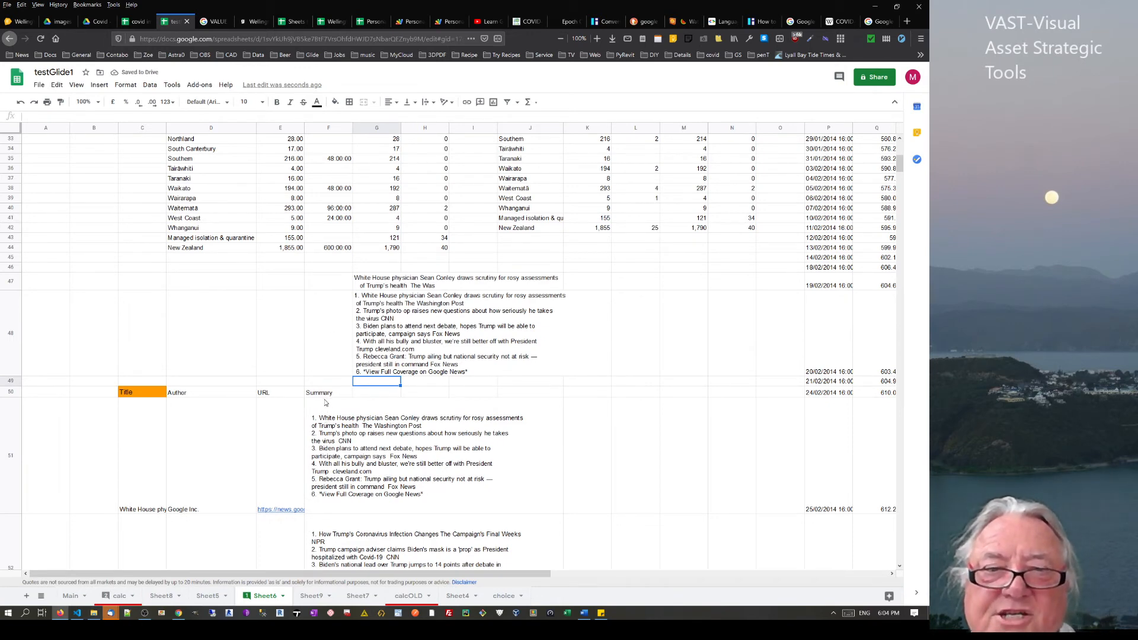
click(376, 315)
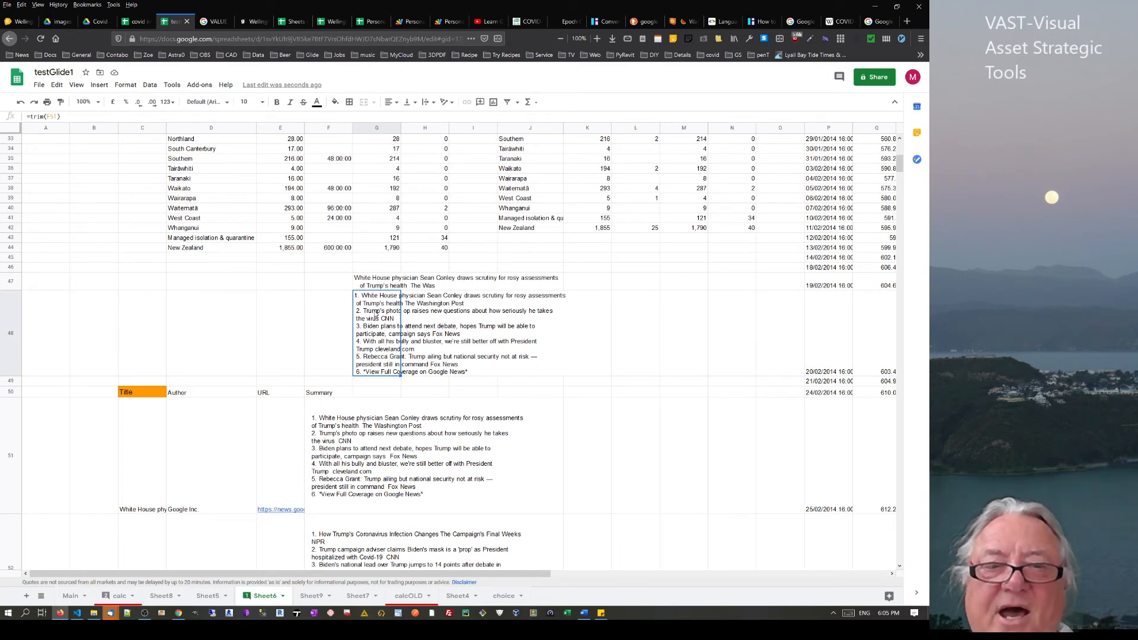
Review the MID formula in G47 and recommit it
click(375, 282)
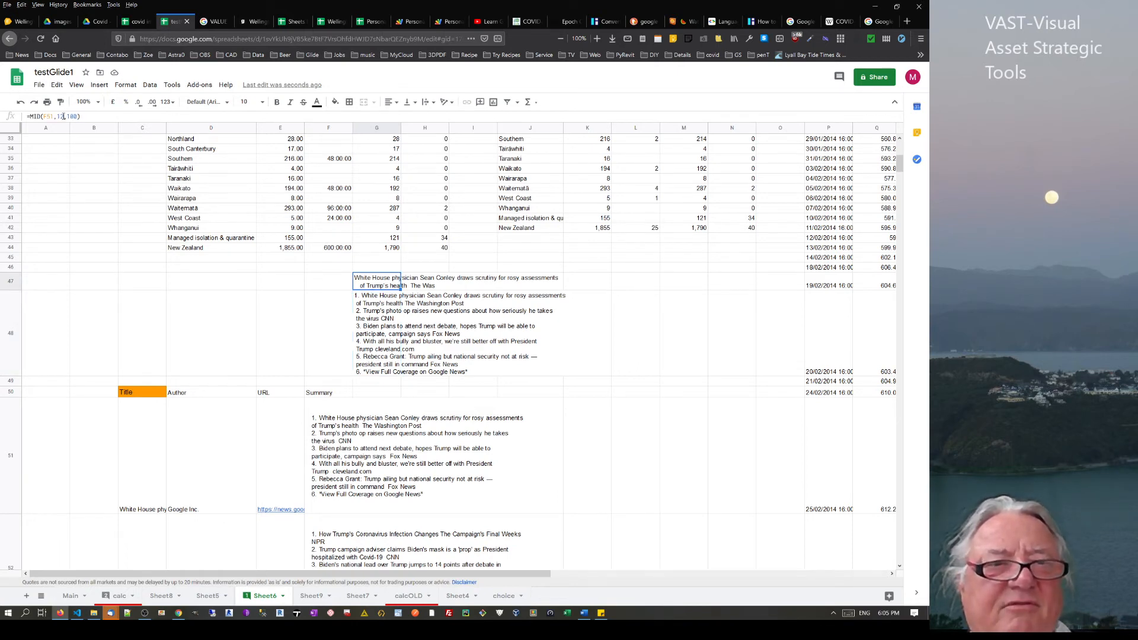
click(63, 117)
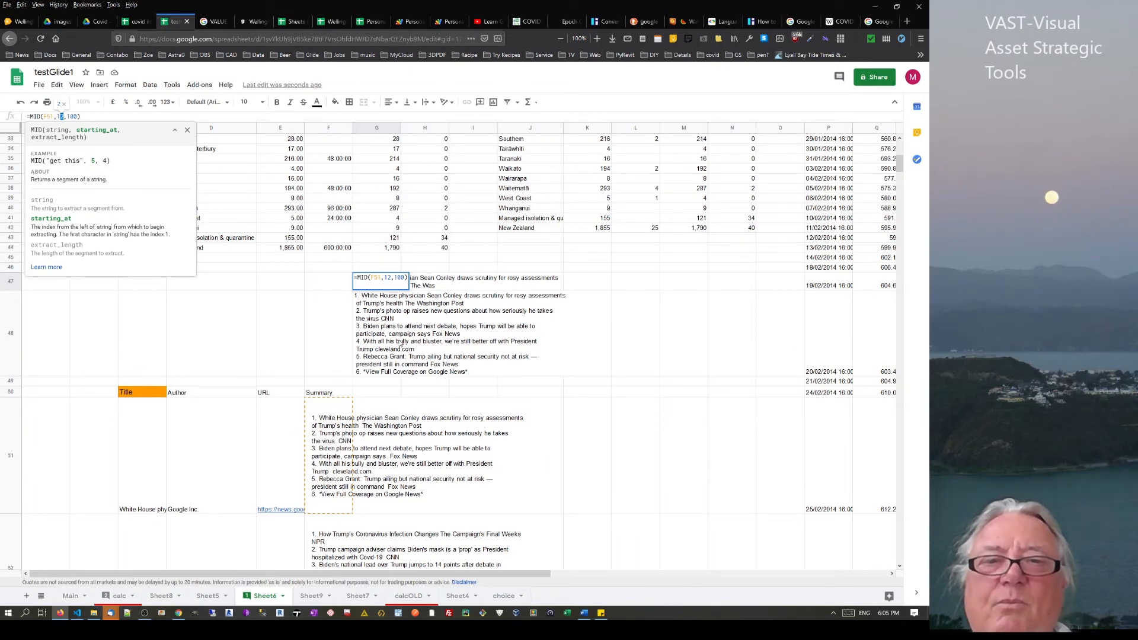
key(Return)
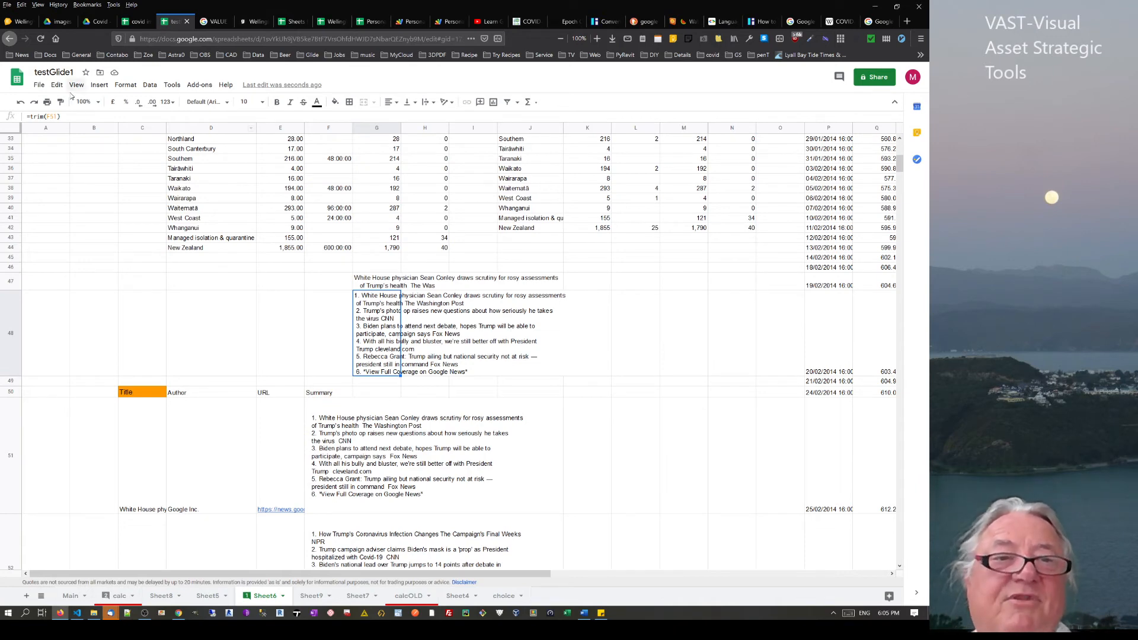
Change G48 to =LEFT(TRIM(F51),4) so it returns "1. W"
click(46, 116)
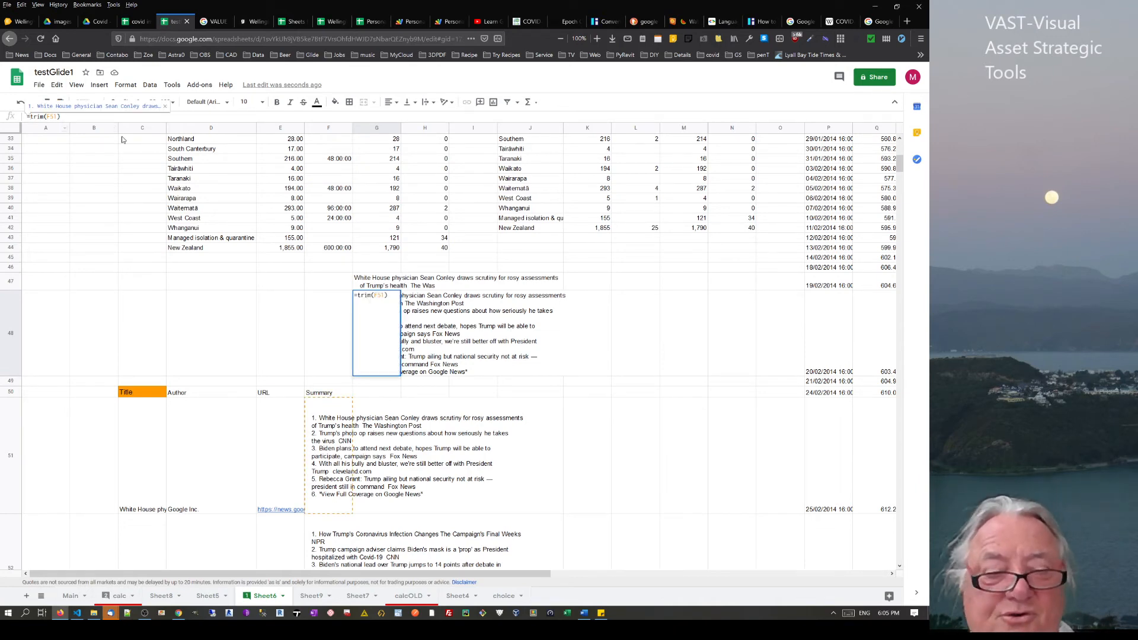
text(left()
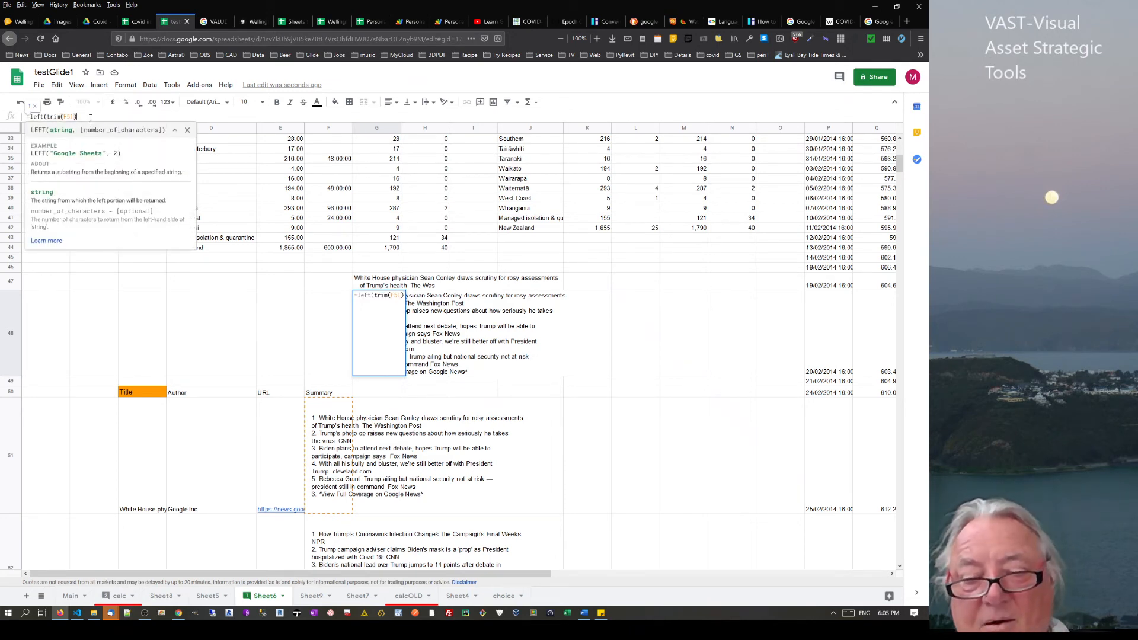
text(,)
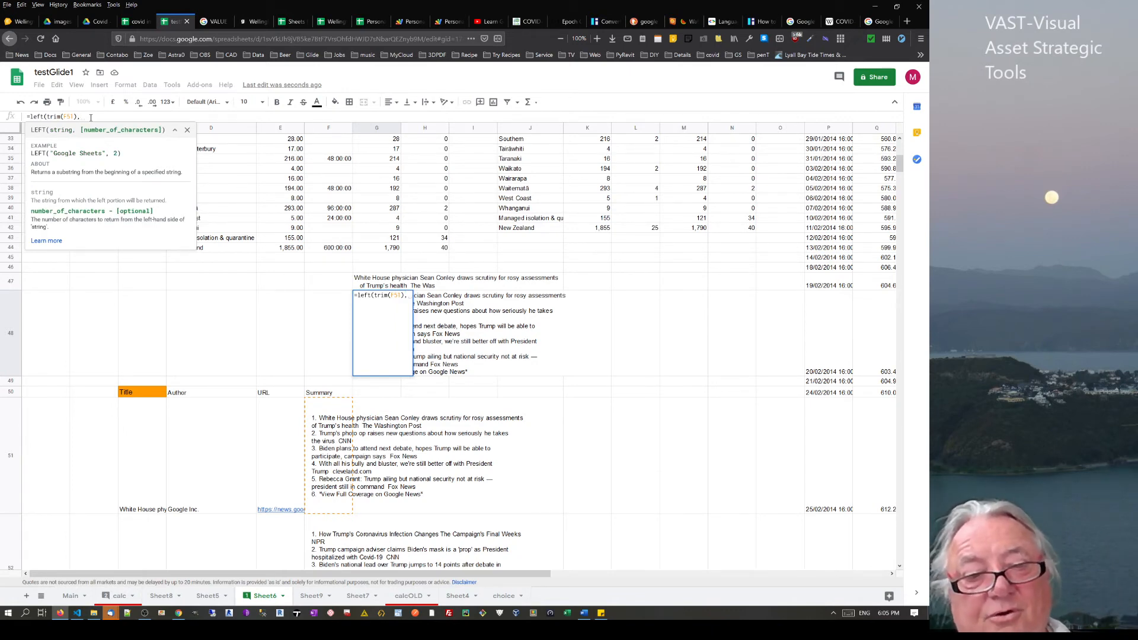
text(4))
key(Return)
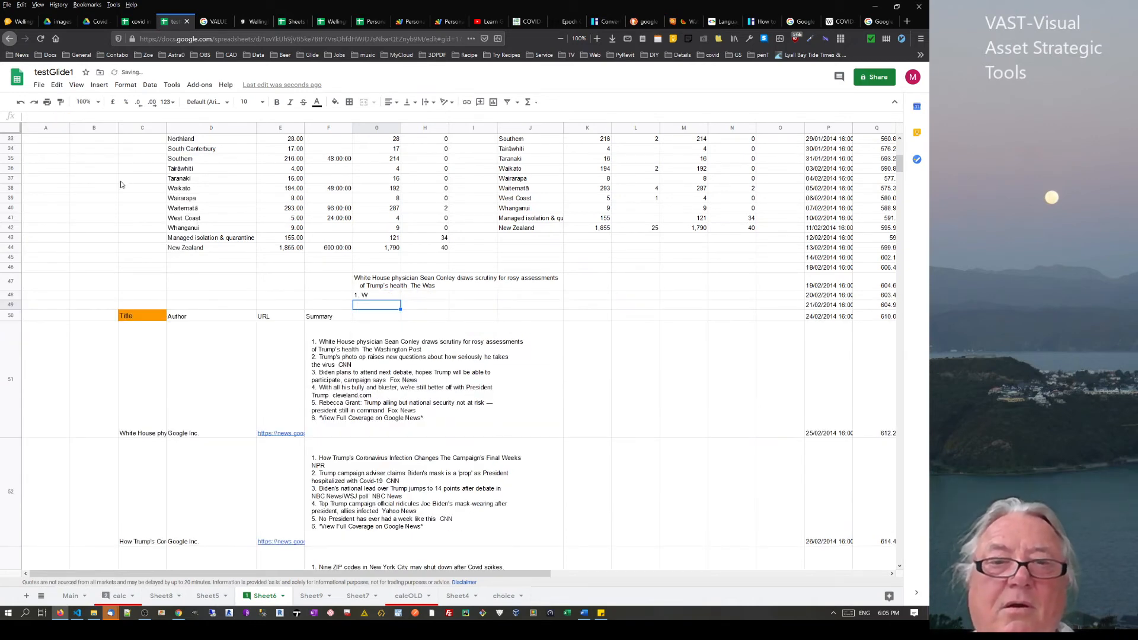
Change G48's formula to =MID(TRIM(F51),4,100) to extract the headline text
key(Up)
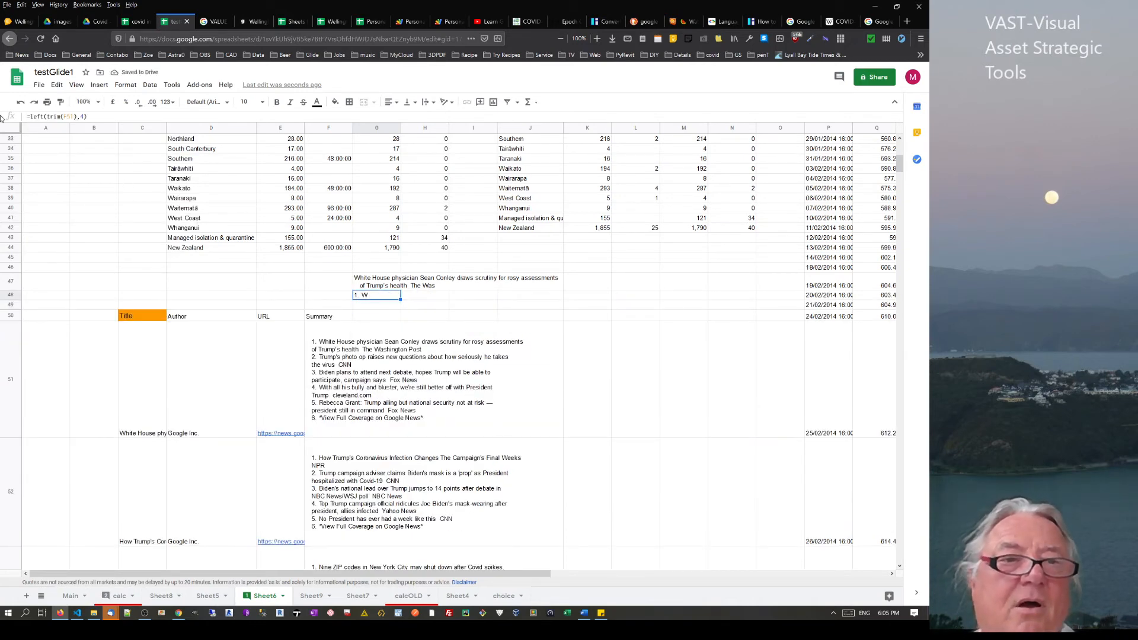
click(45, 116)
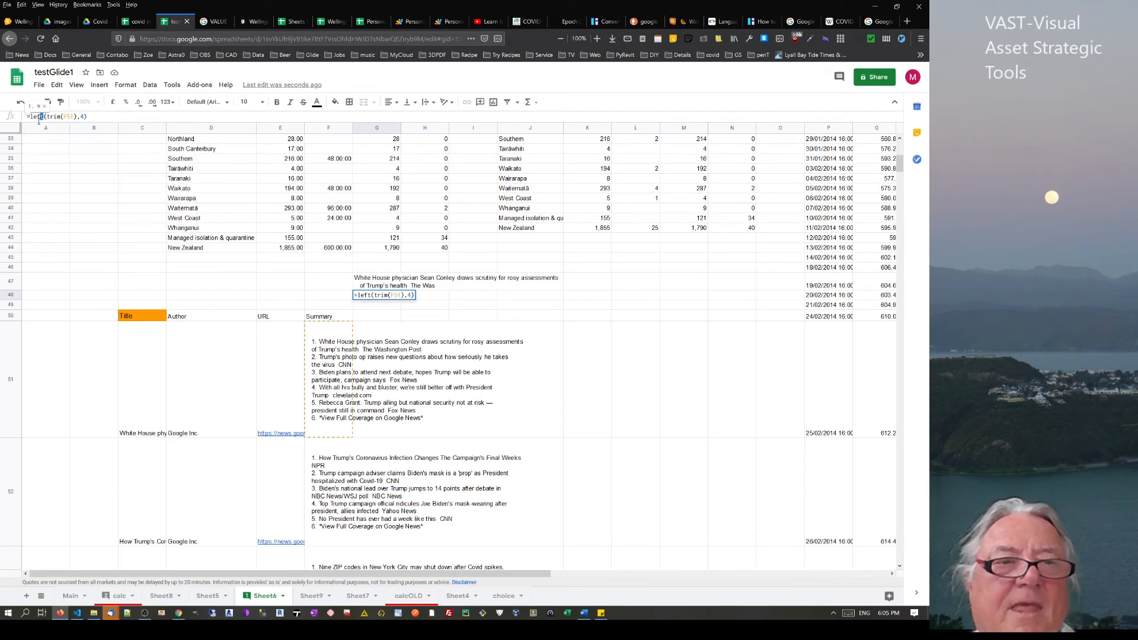
drag(45, 117, 33, 122)
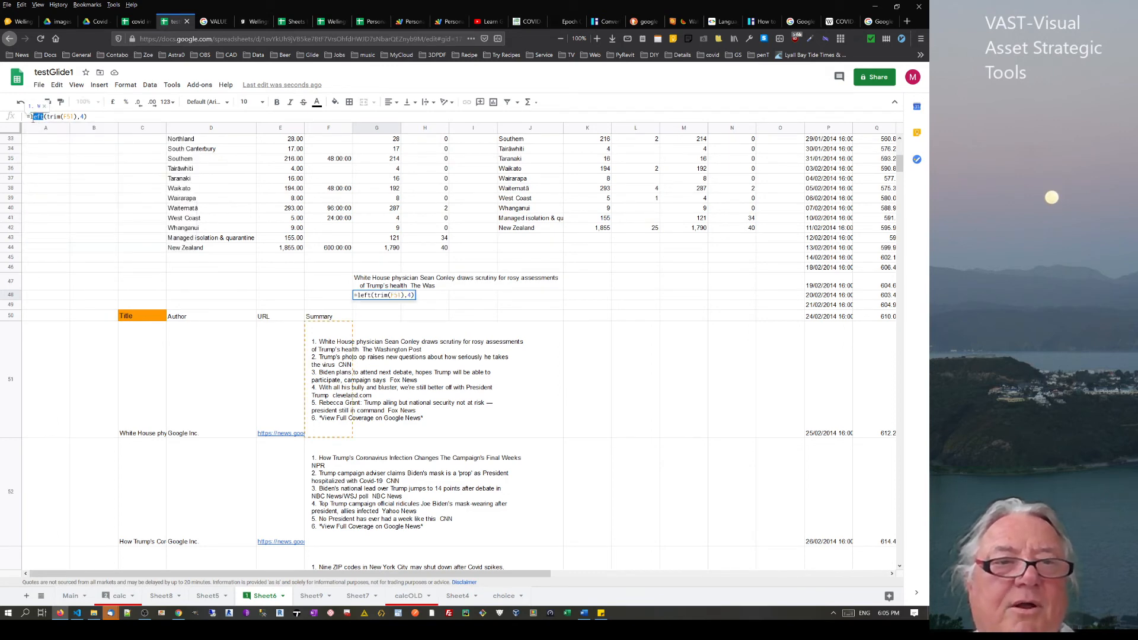
text(mid)
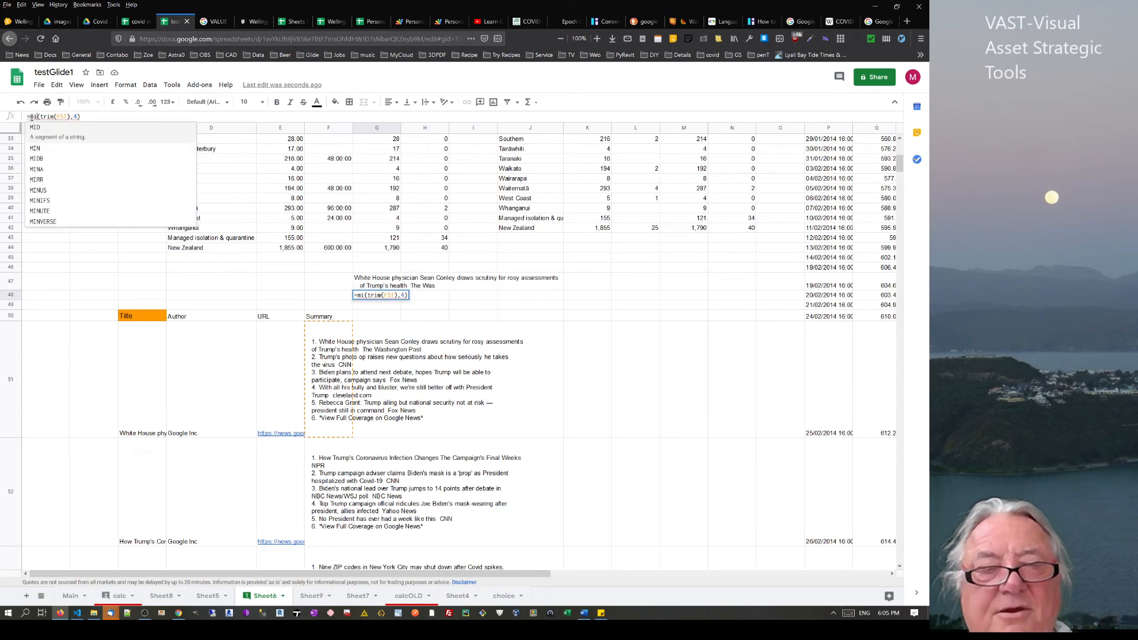
click(81, 116)
text(,100)
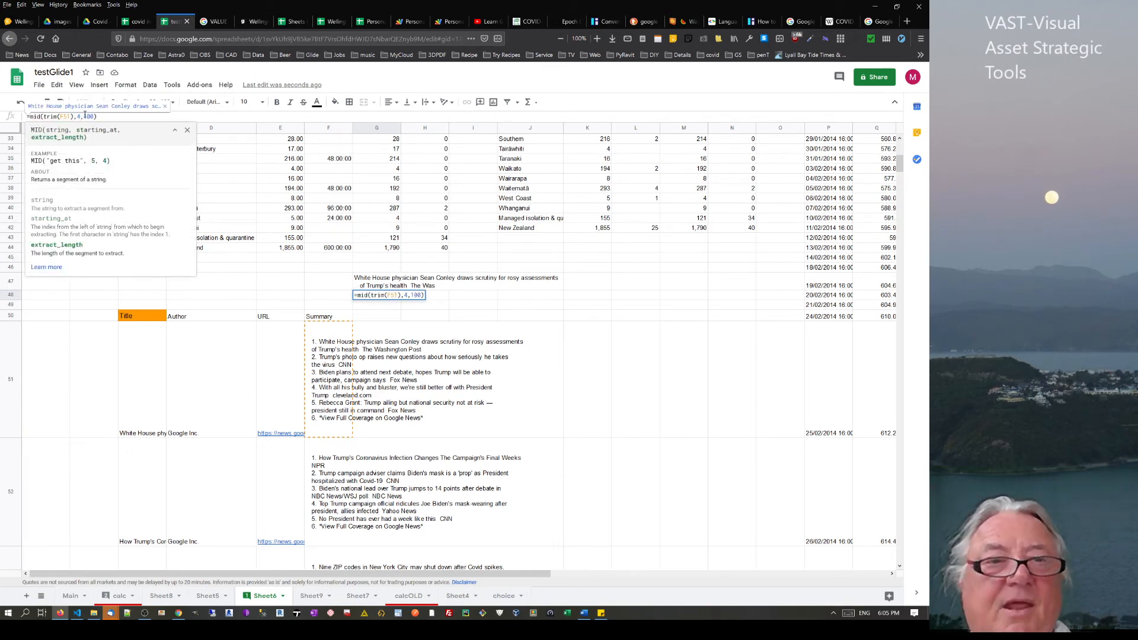
key(Return)
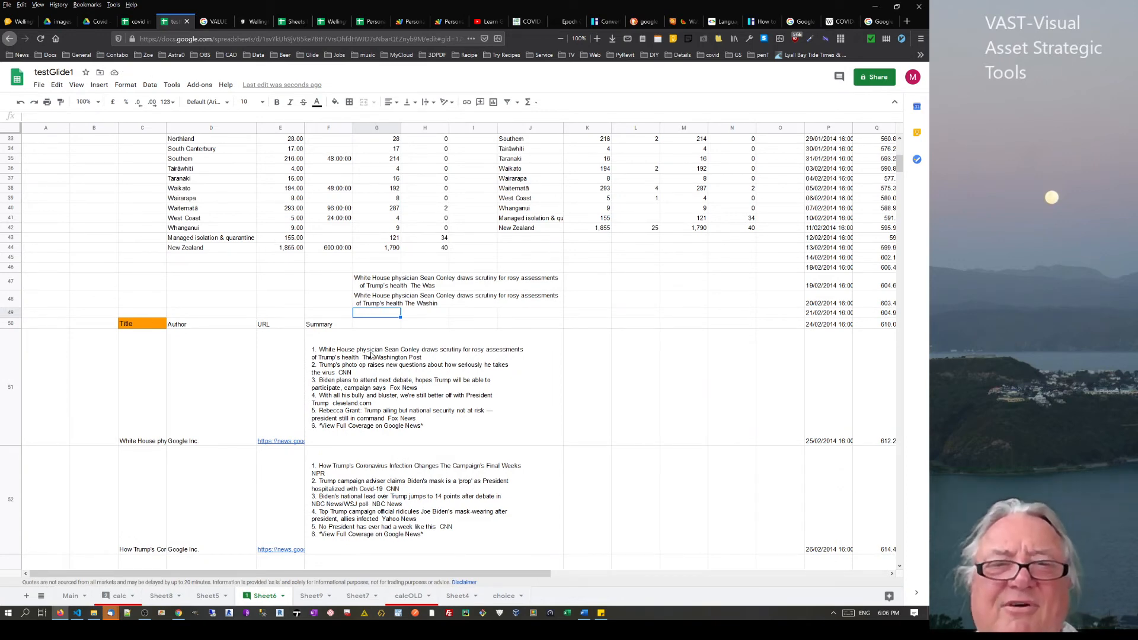
Compare the new G48 formula with G47's, then switch to Sheet9
click(370, 285)
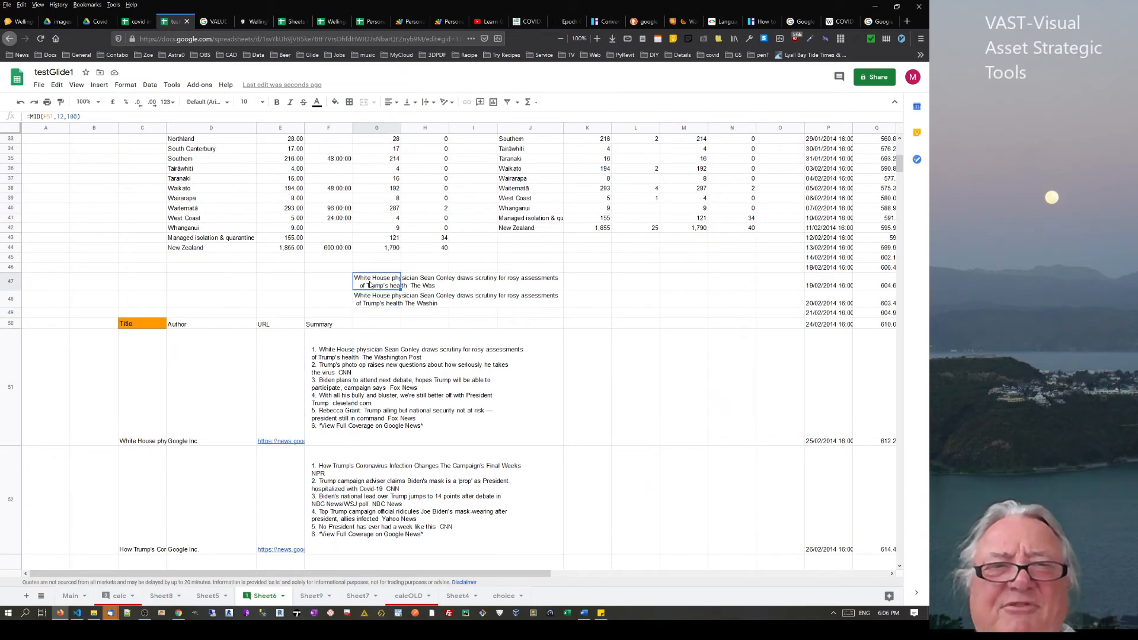
click(380, 301)
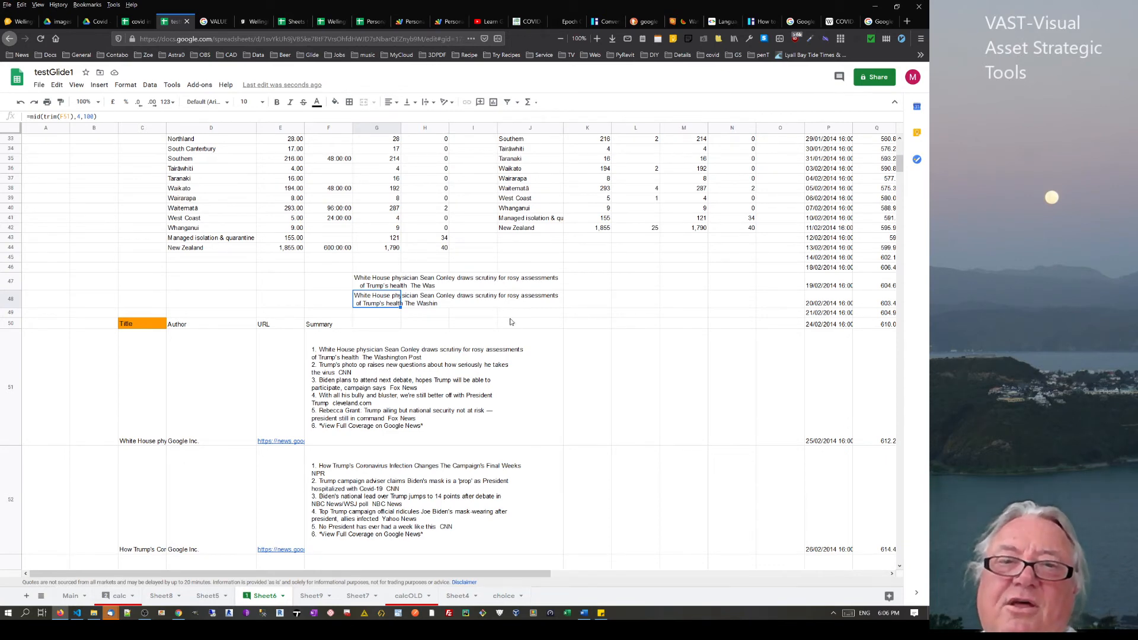
scroll(465, 309, up, 5)
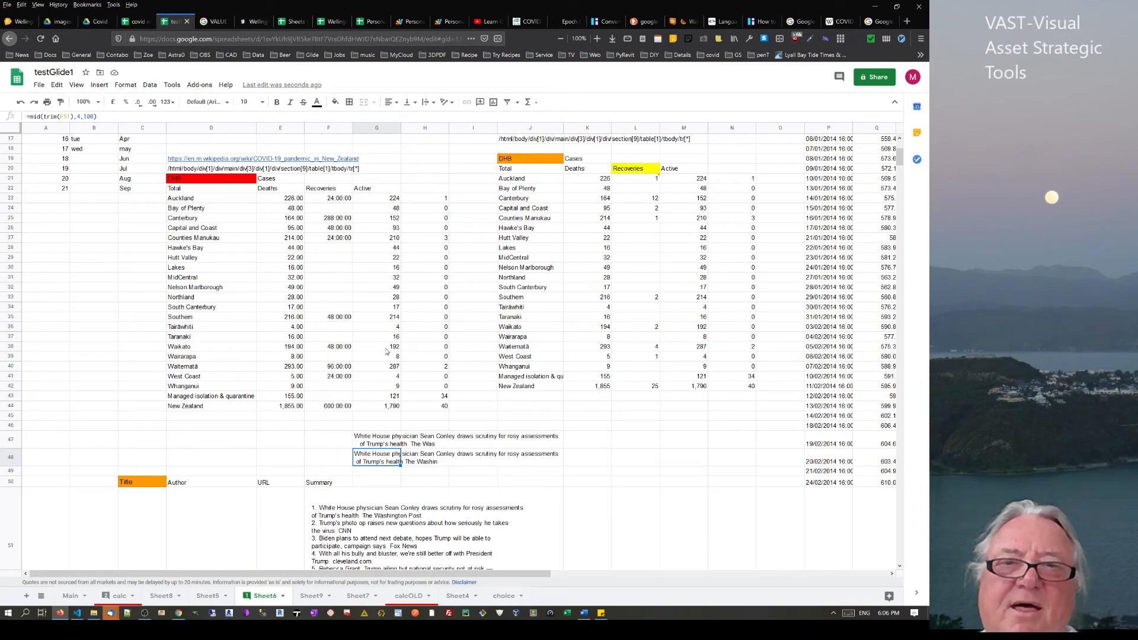
click(364, 339)
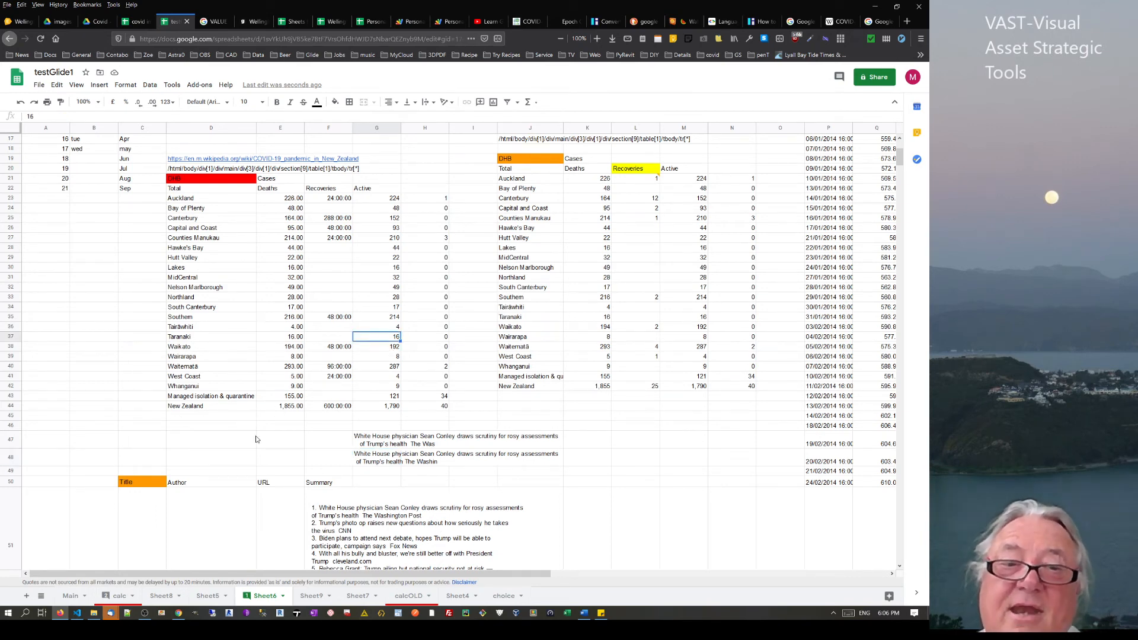
click(230, 446)
scroll(296, 504, down, 5)
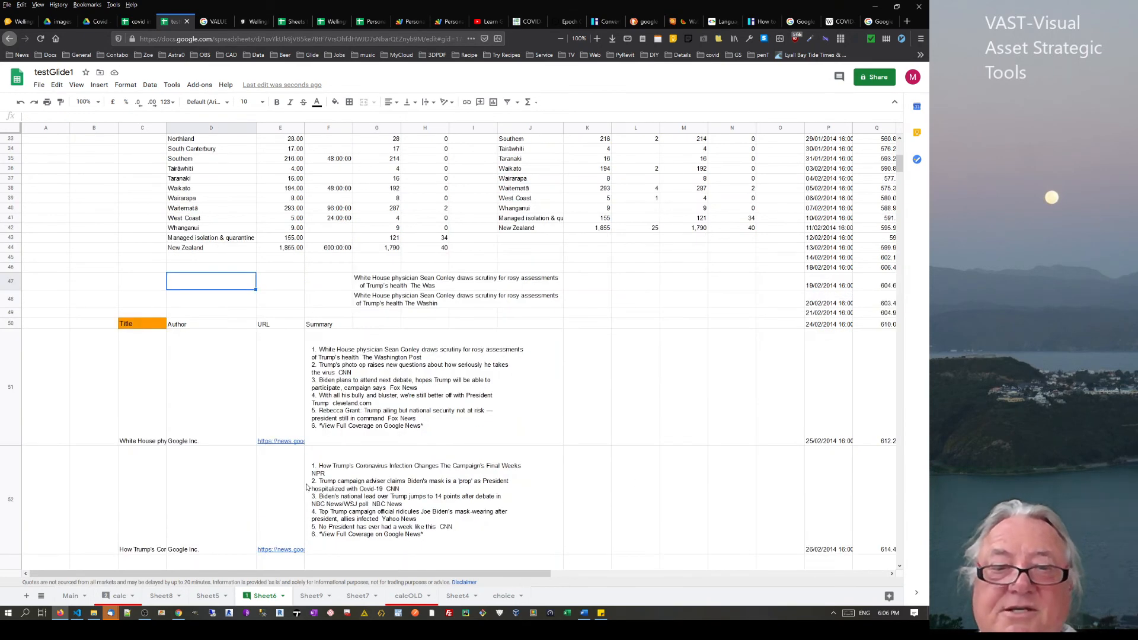
click(308, 595)
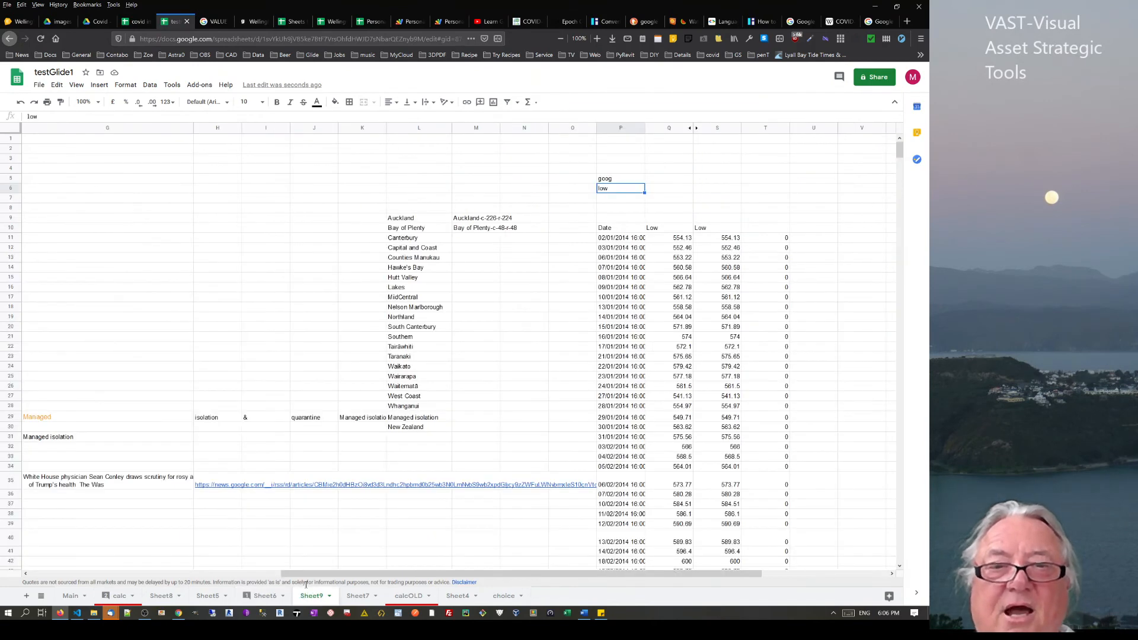
Enter a formula in W4 referencing the Low values Q11:Q27, producing #VALUE!
click(605, 249)
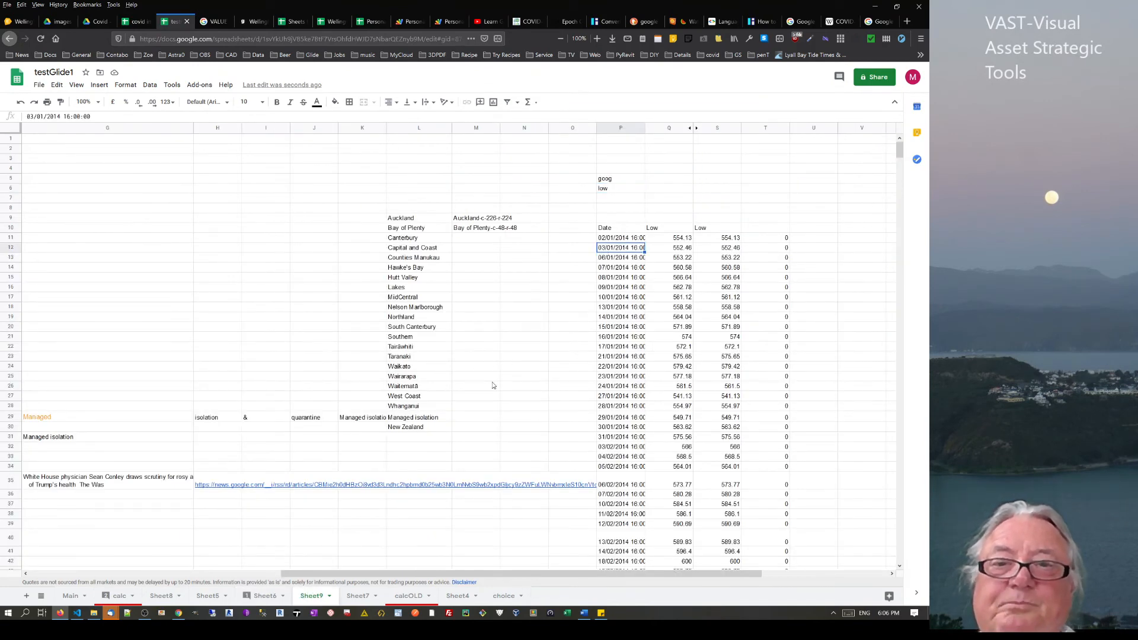
drag(415, 574, 541, 574)
click(687, 172)
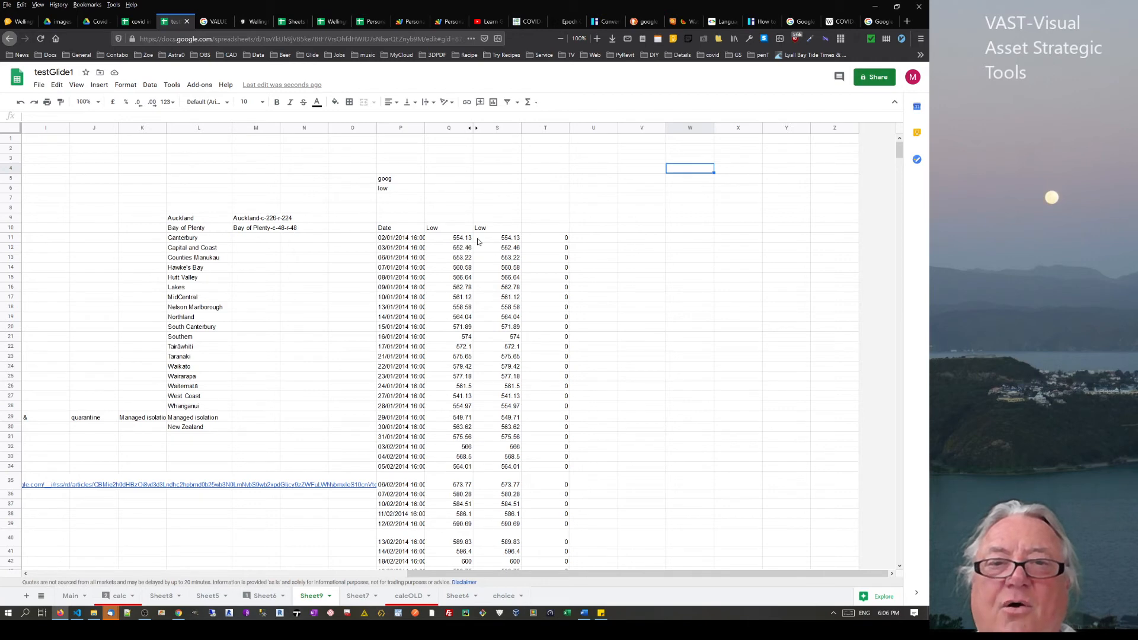
text(=)
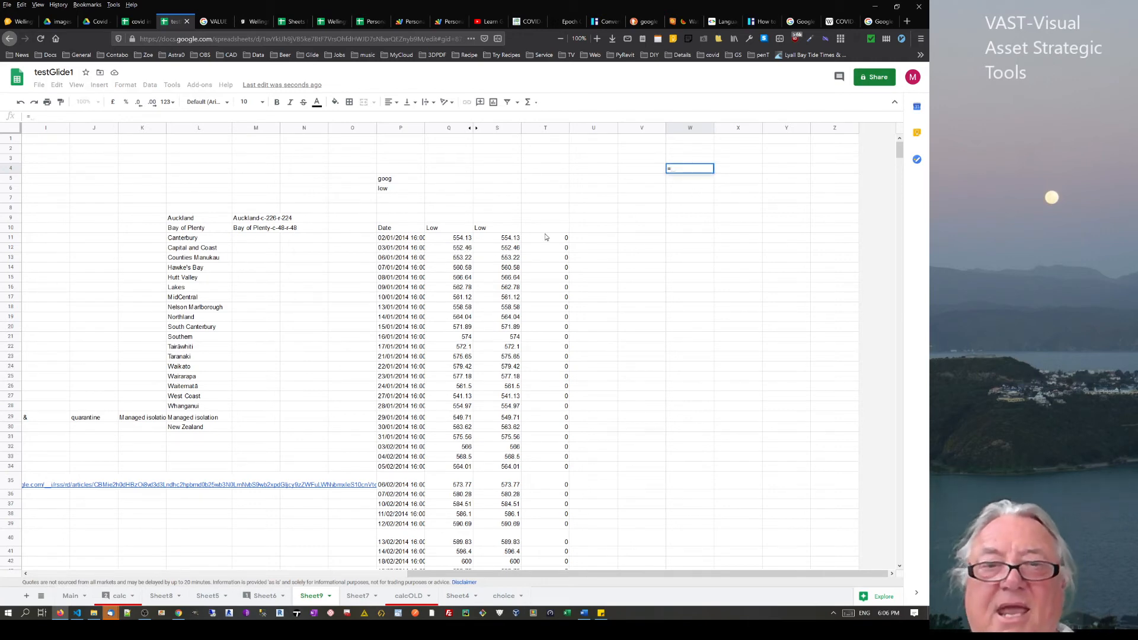
drag(459, 240, 457, 398)
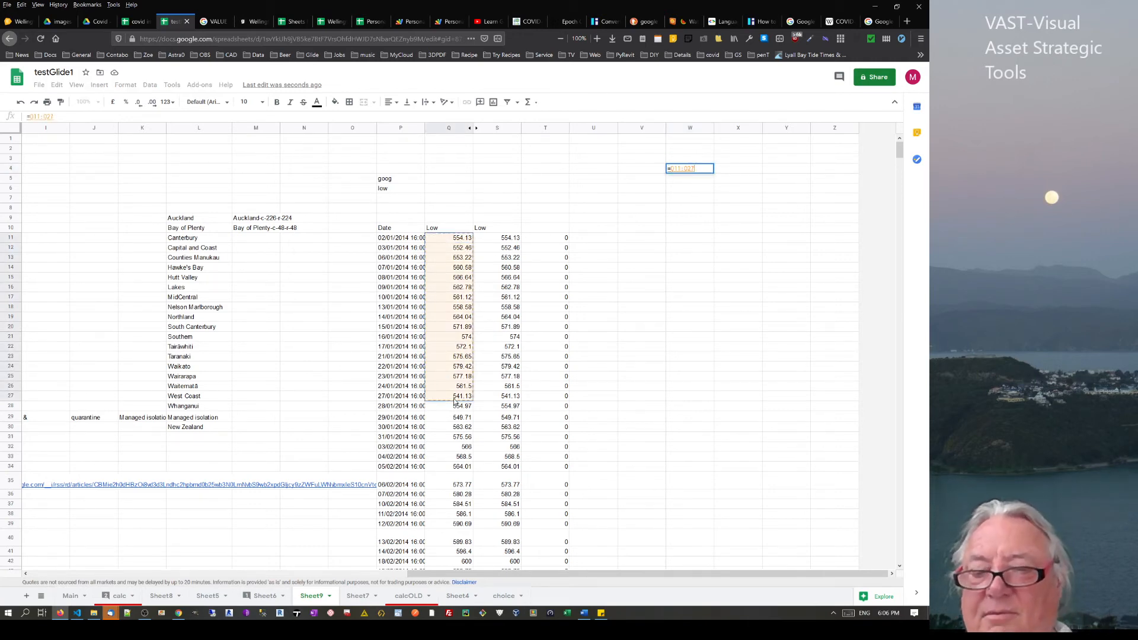
key(Return)
Clear W4's error, then copy the Low prices Q11:Q22 into V4:V15
click(697, 169)
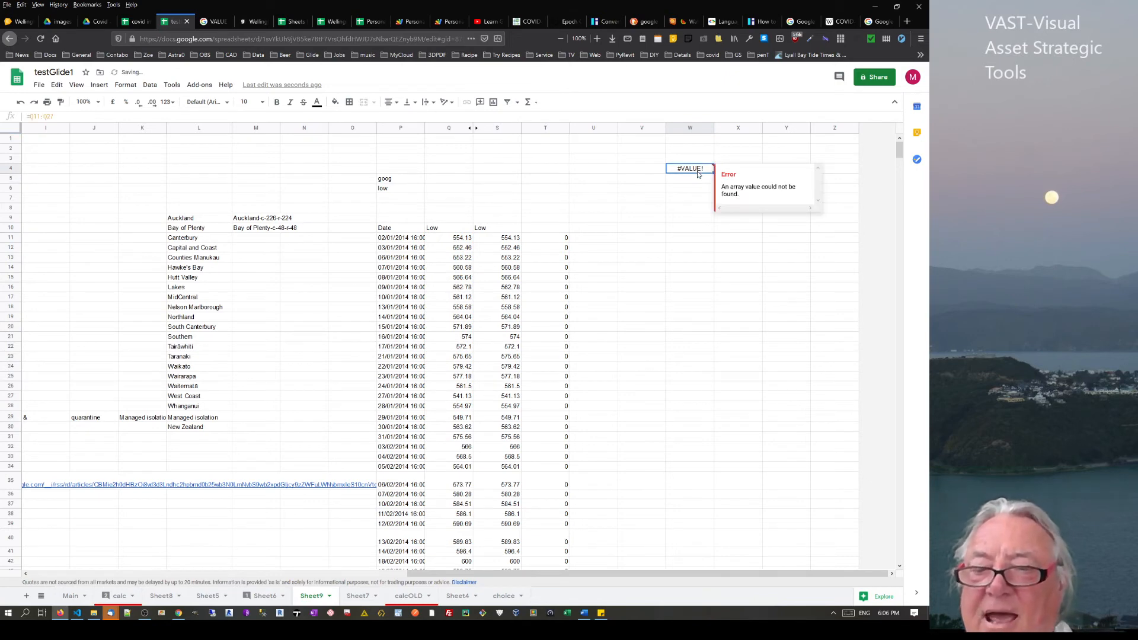
key(Delete)
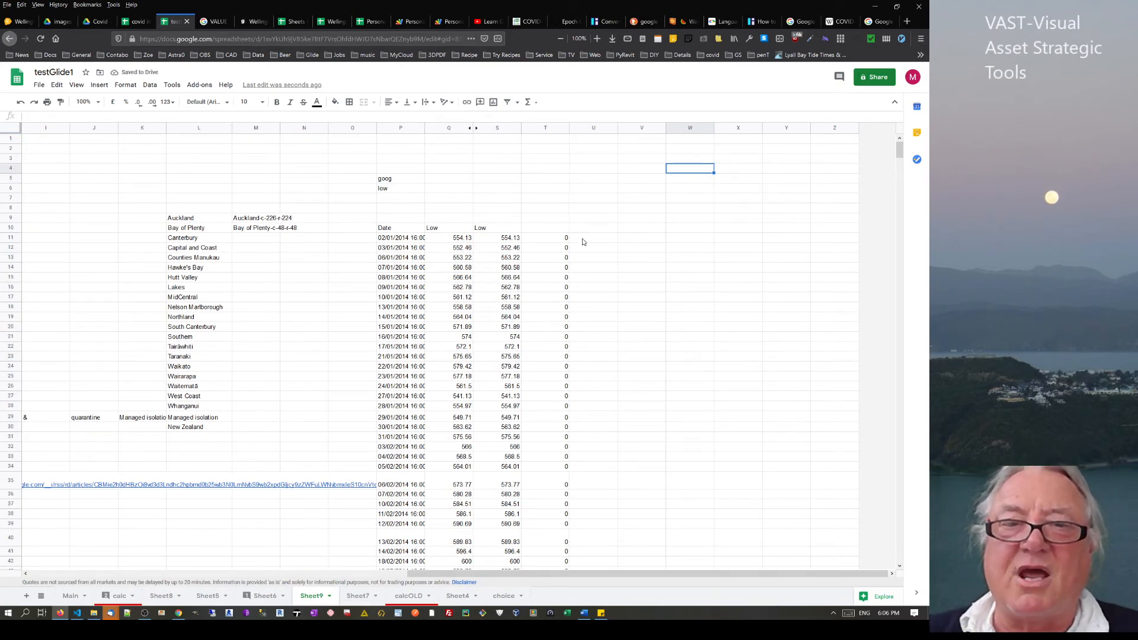
drag(456, 238, 459, 354)
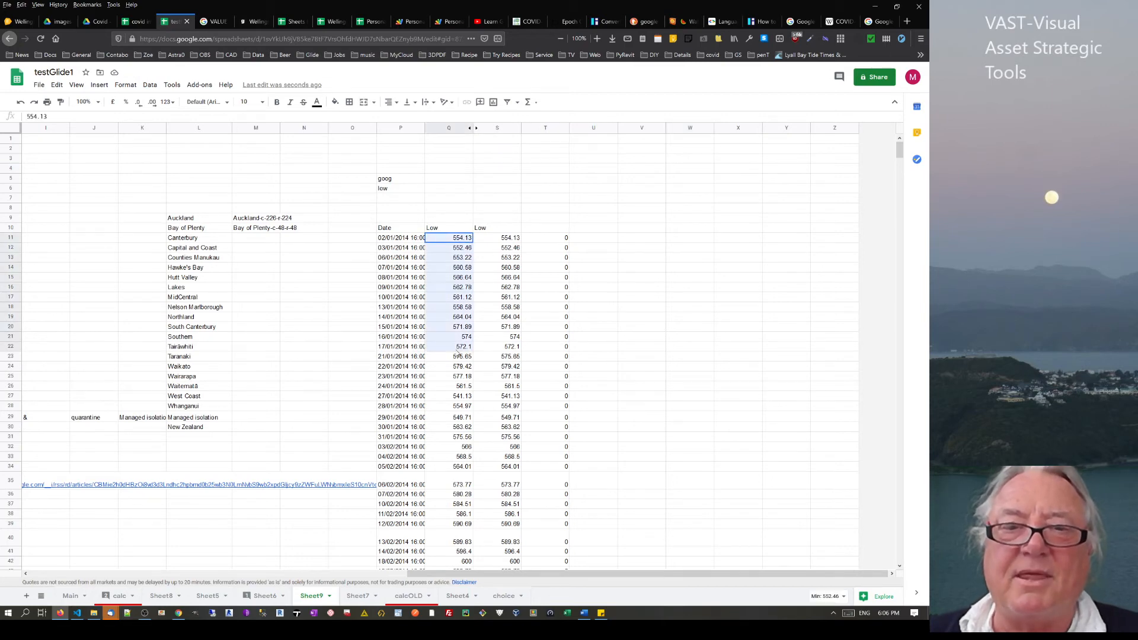
key(ctrl+c)
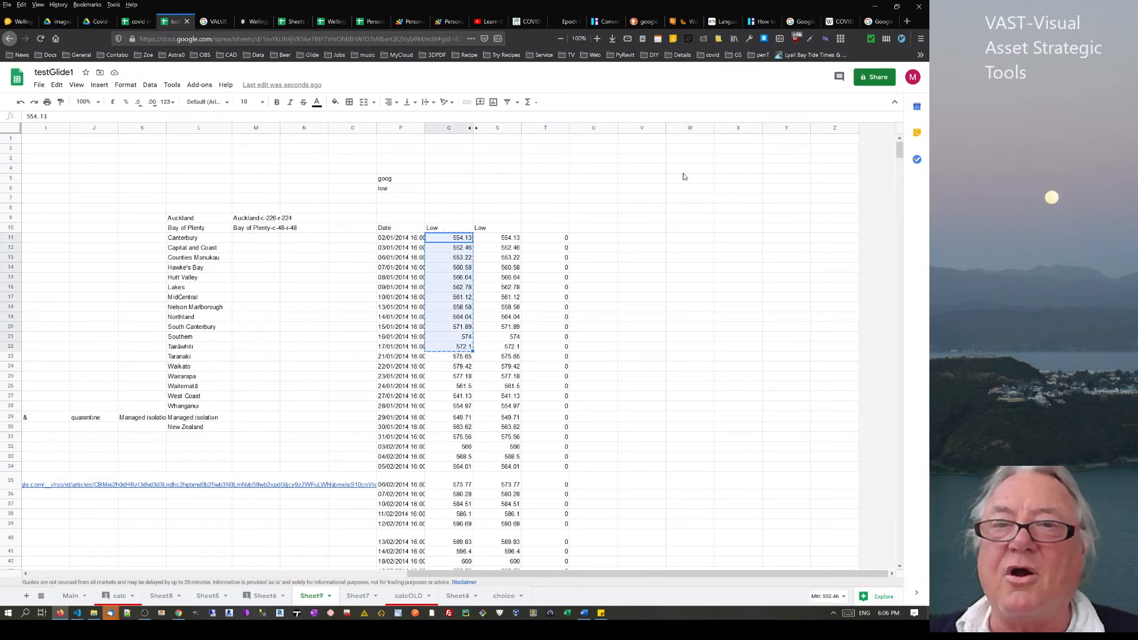
right_click(655, 170)
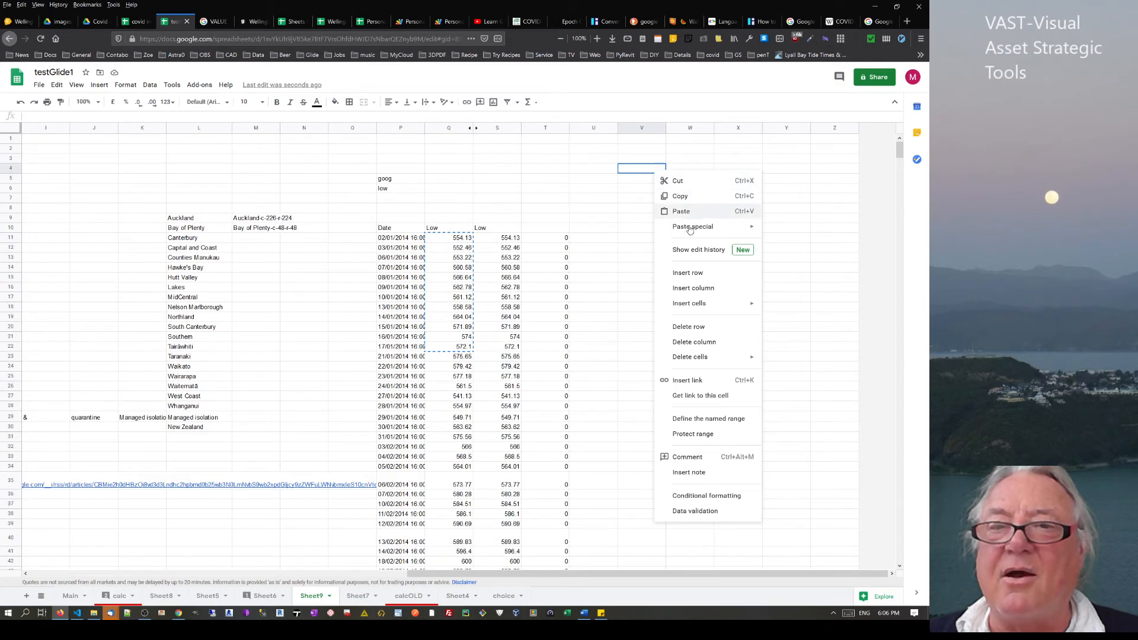
mouse_move(722, 226)
click(798, 231)
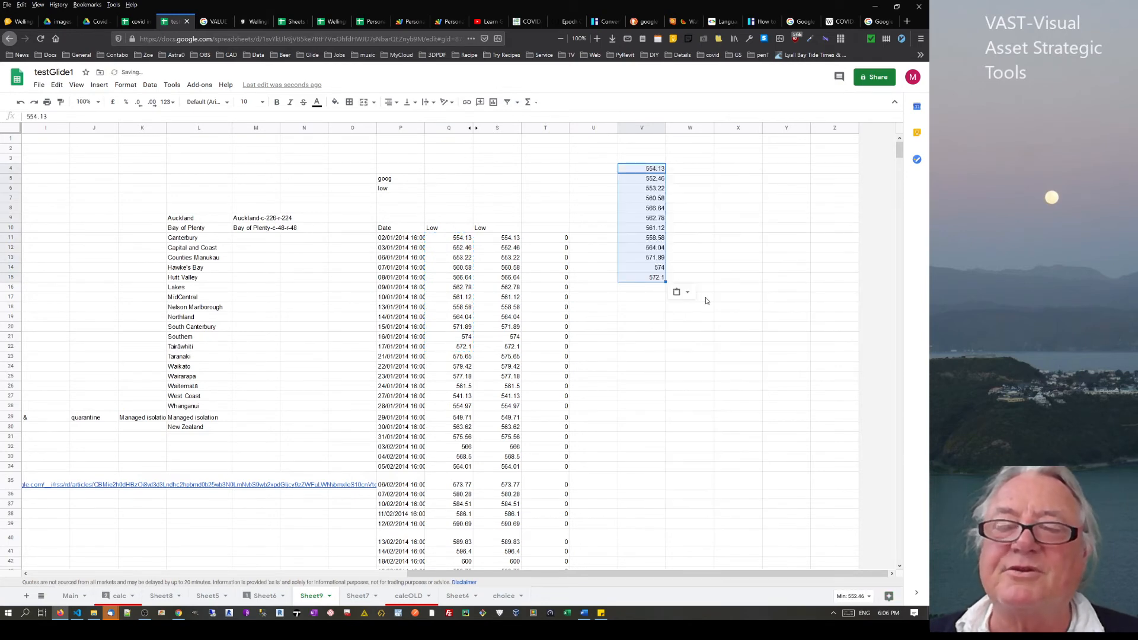
click(682, 294)
click(681, 149)
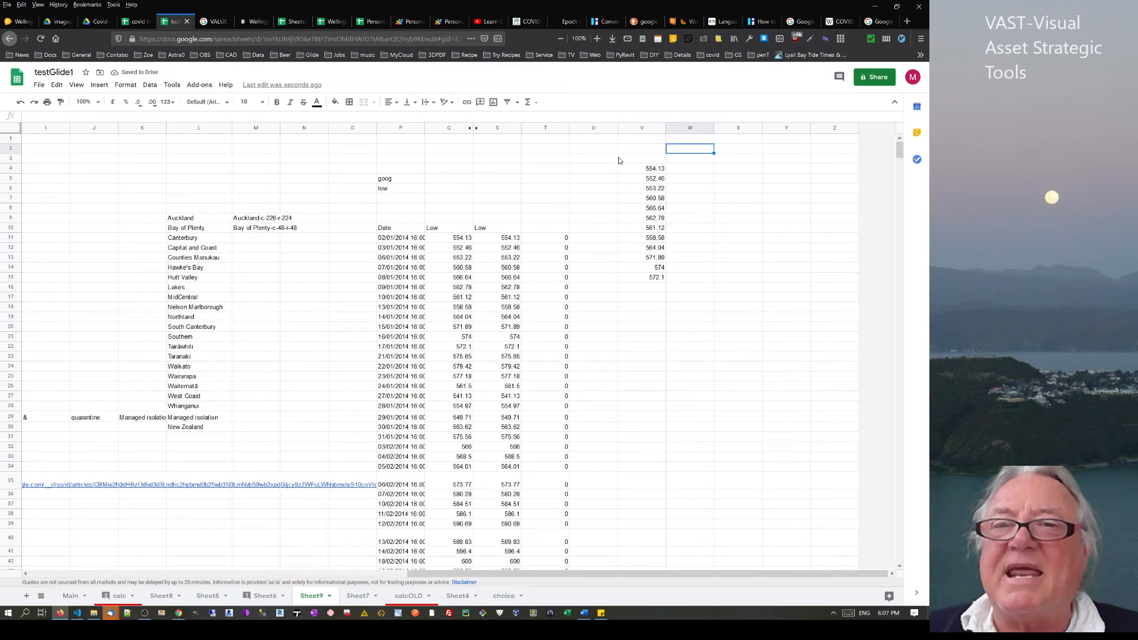
Head column V with US$ and column W with NZ$
click(650, 153)
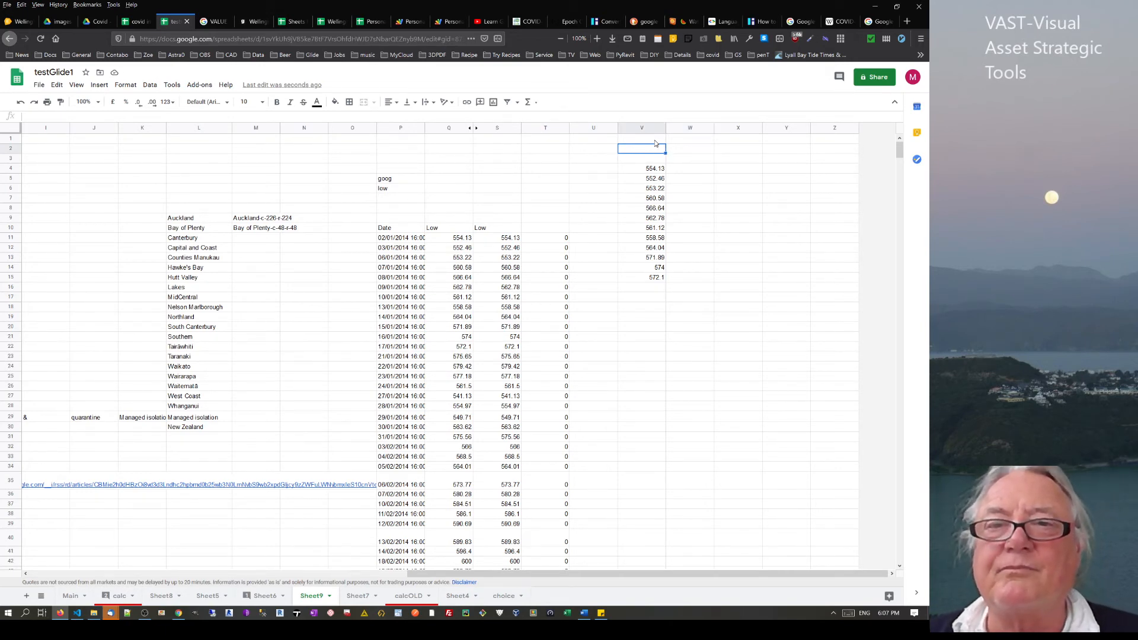
click(655, 140)
text(UU)
key(BackSpace)
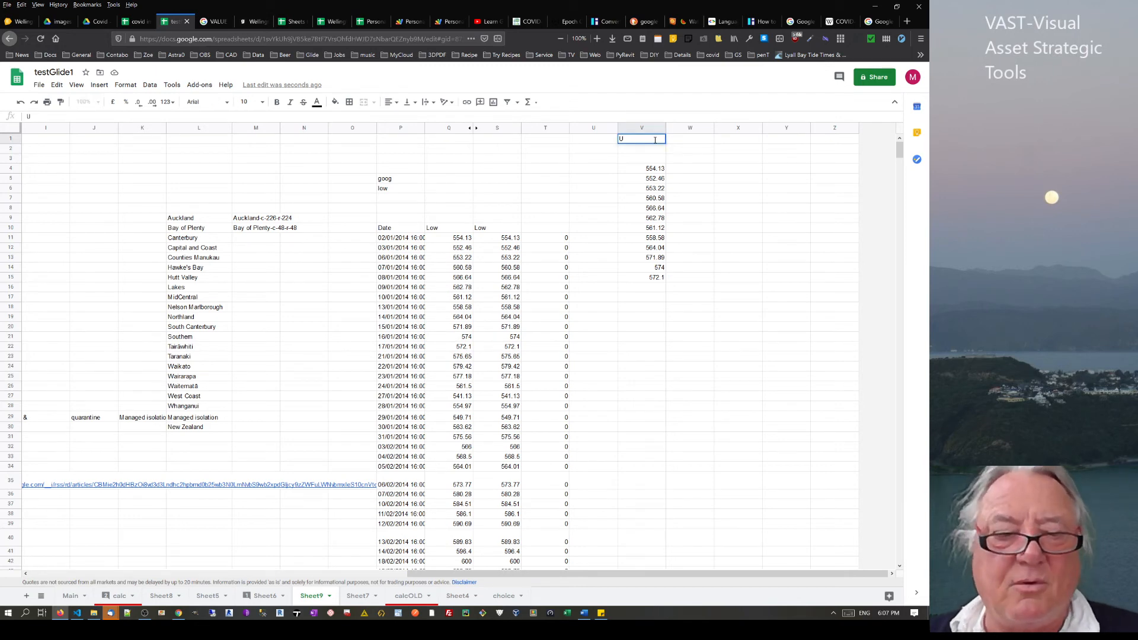
text(S)
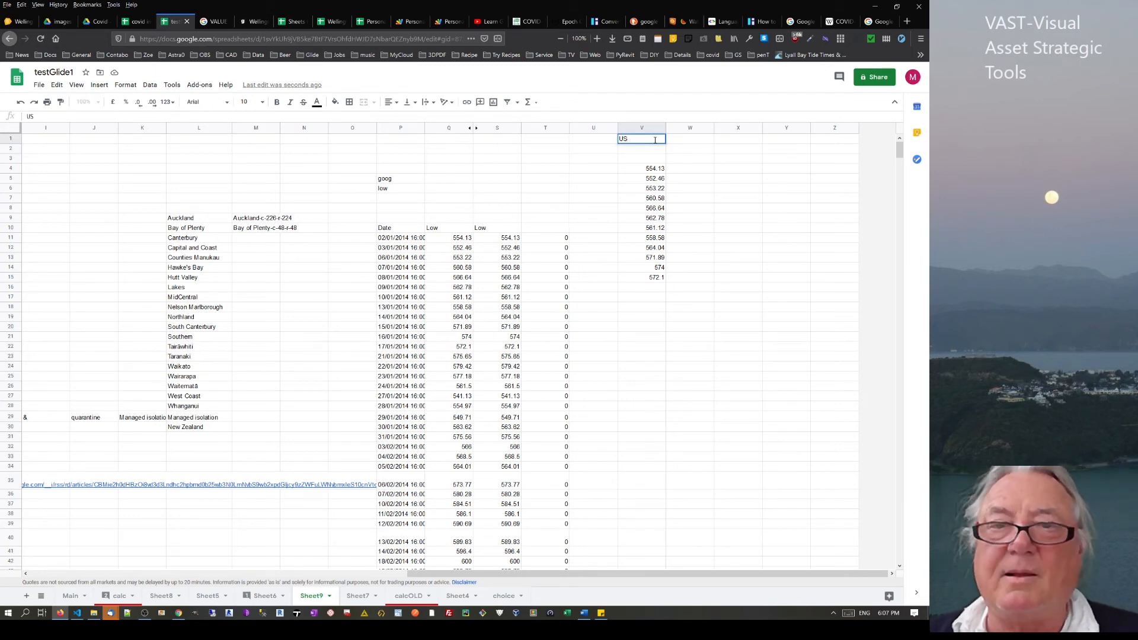
text($)
key(Return)
click(693, 138)
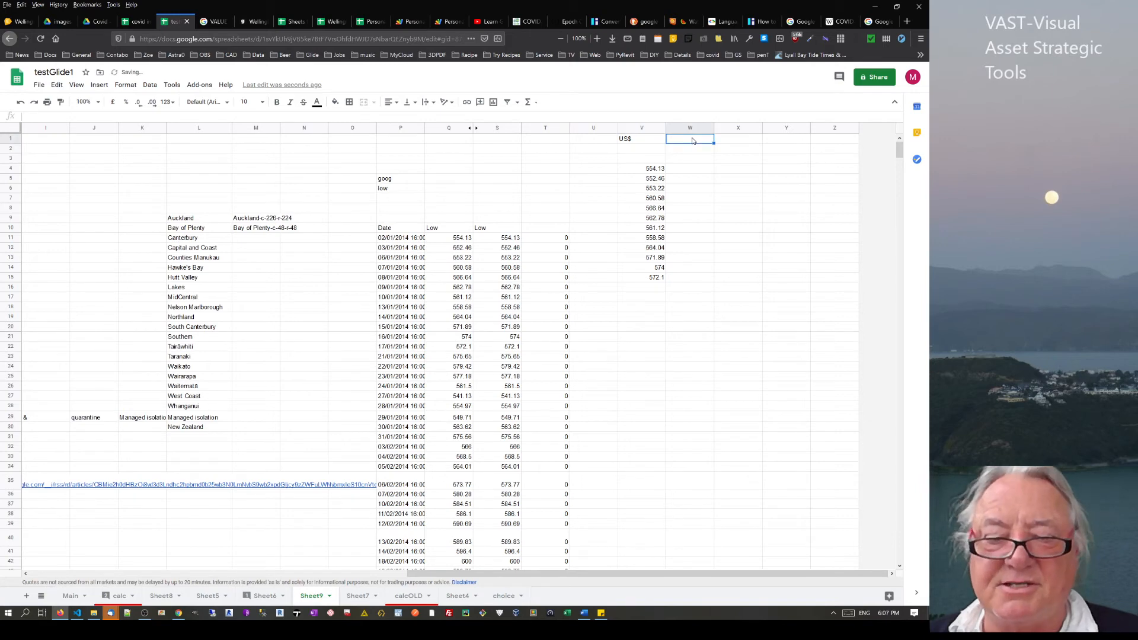
text(NZ$)
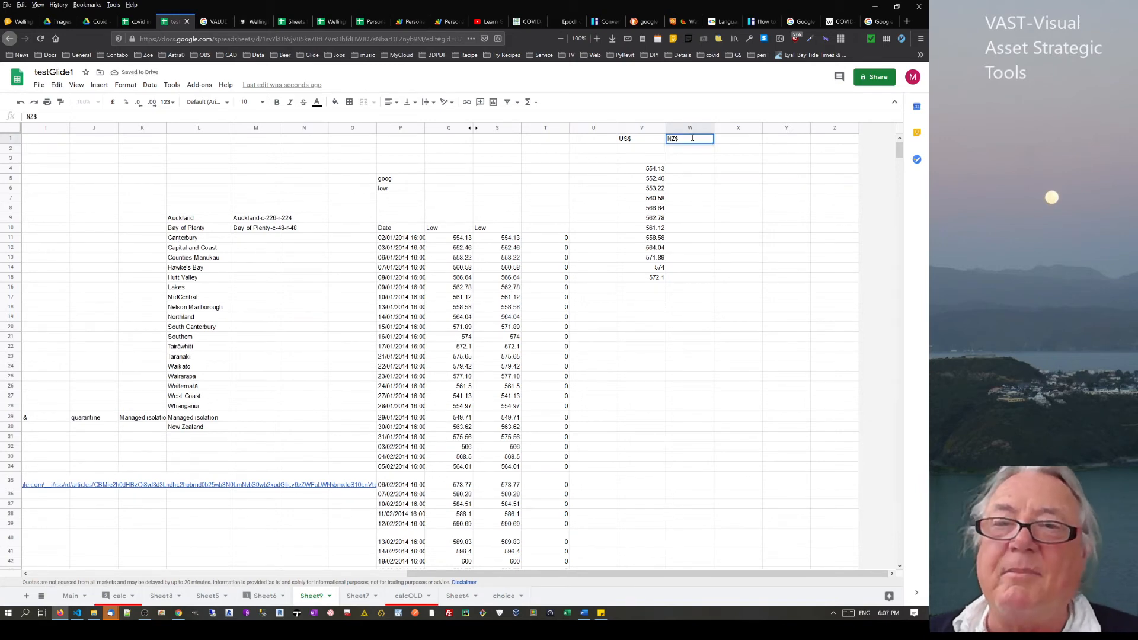
key(Return)
Enter the exchange rate: 1 in V2 and 2.34 in W2
click(644, 149)
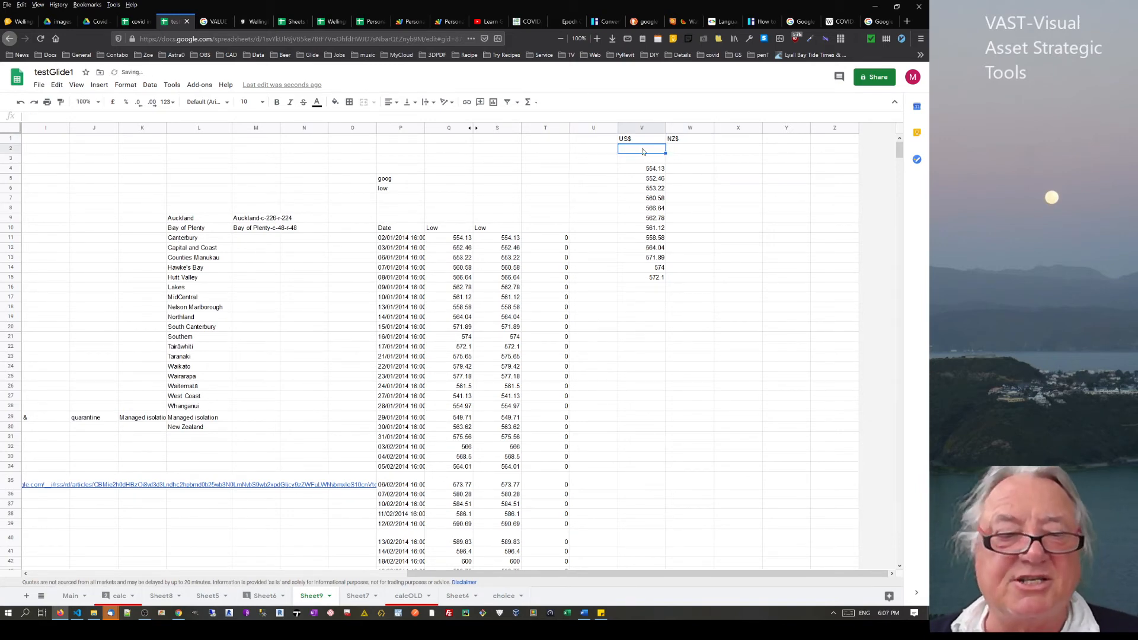
text(1)
click(700, 151)
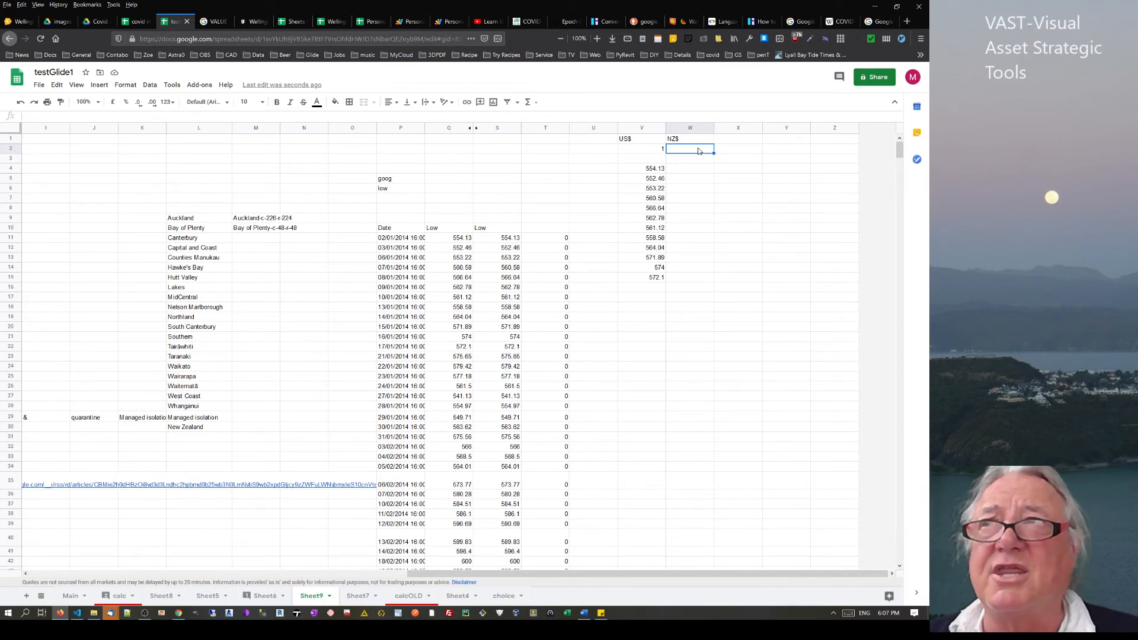
text(2.34)
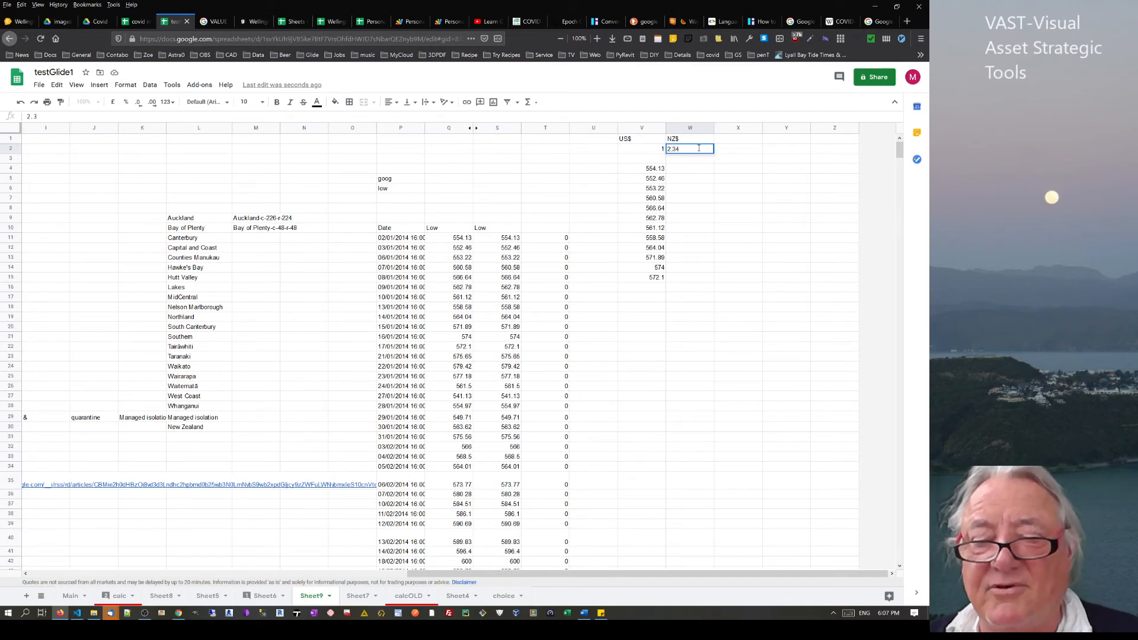
key(Return)
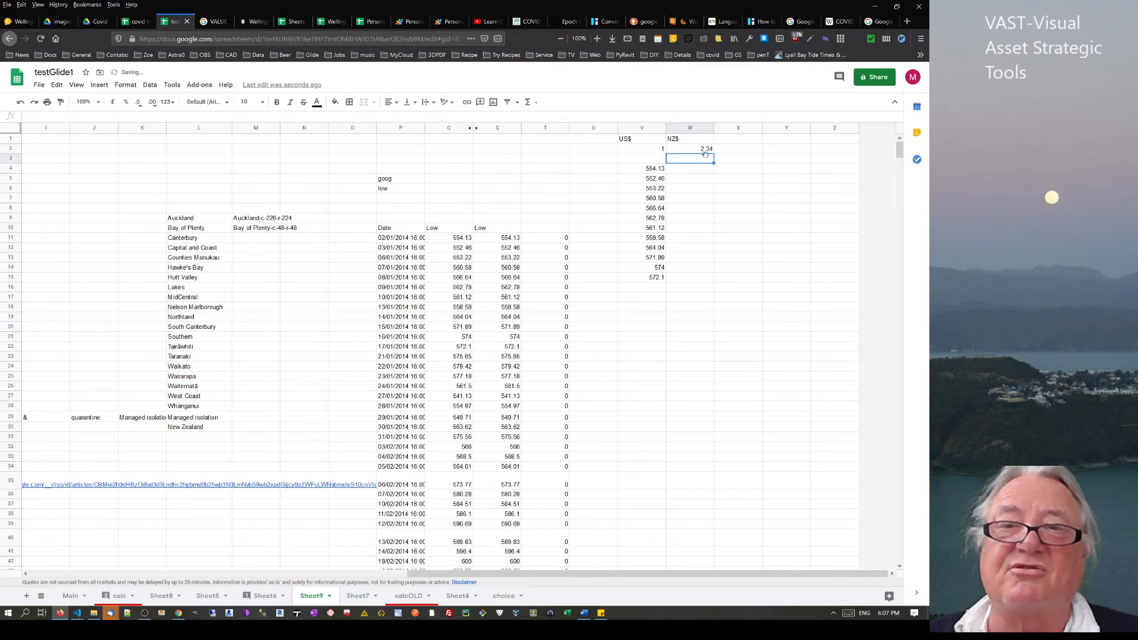
click(703, 151)
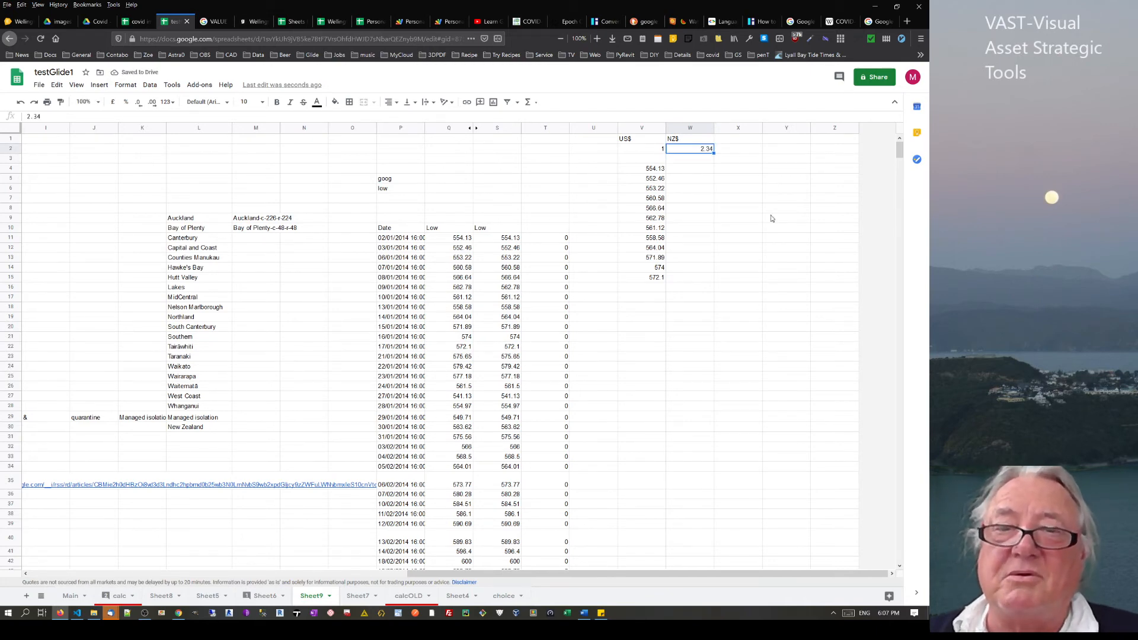
Enter =V4*W2 in W4 to convert the first US$ price to NZ$
click(699, 170)
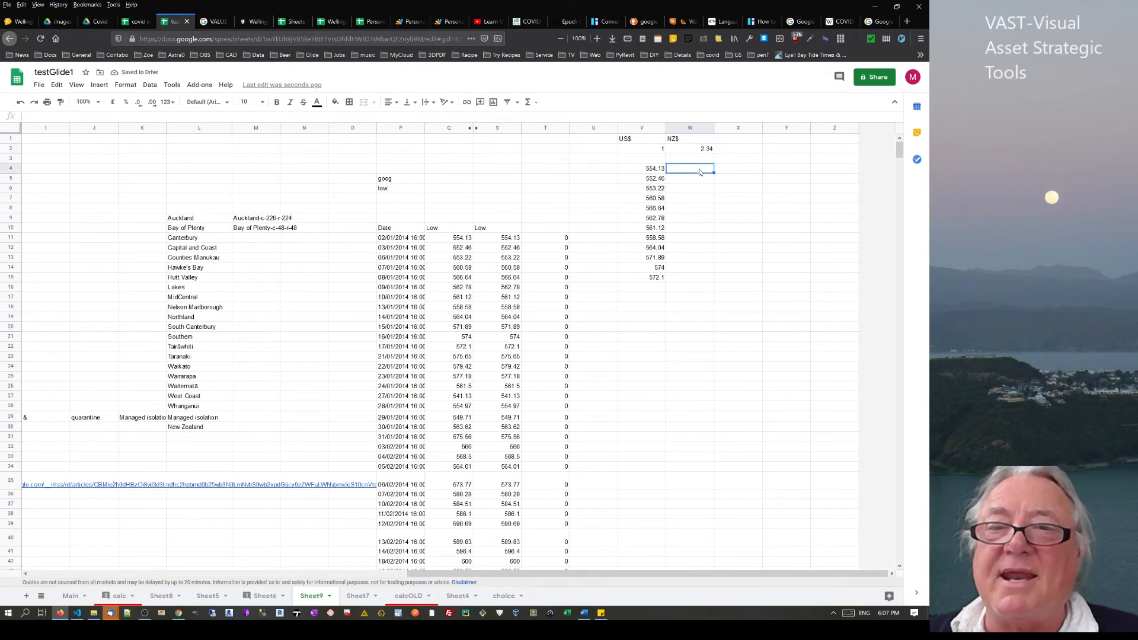
text(=)
click(648, 169)
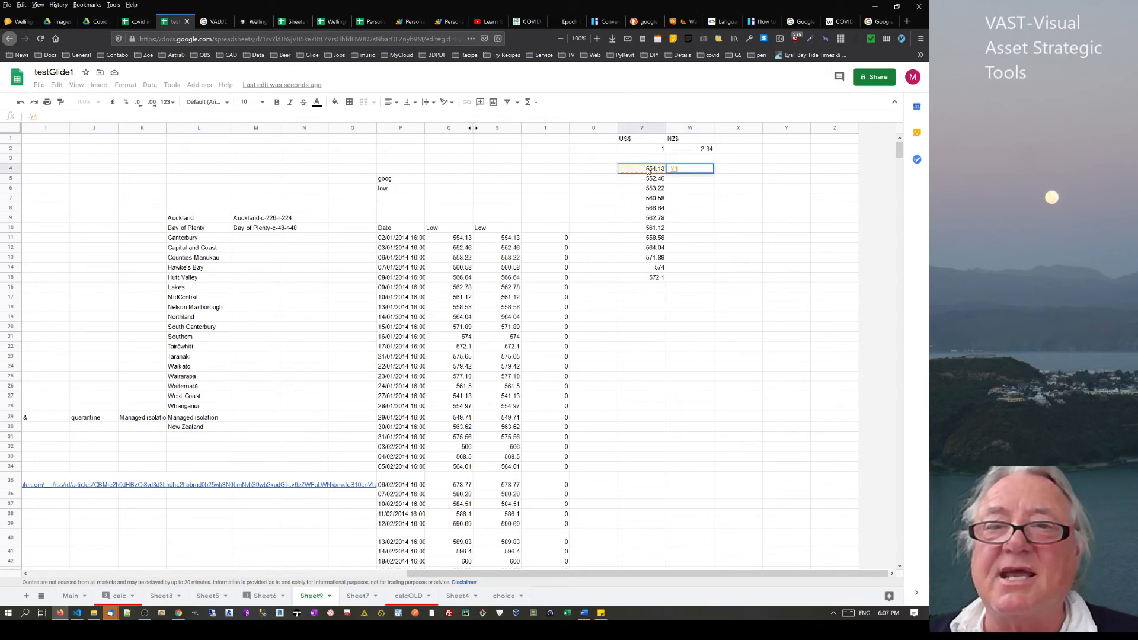
text(*)
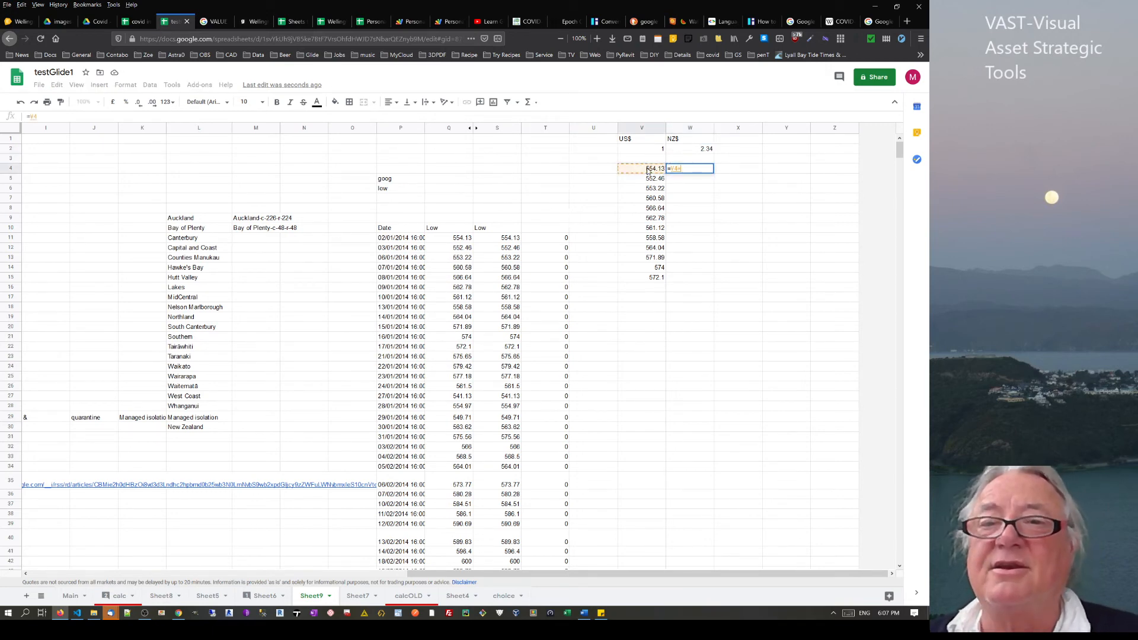
click(704, 150)
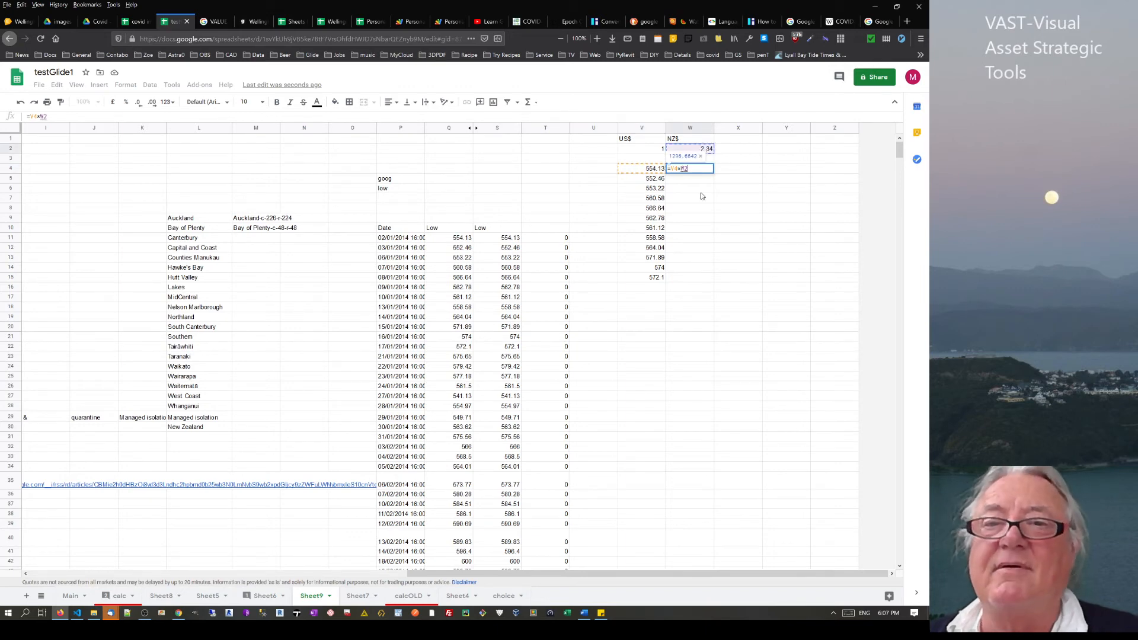
key(Return)
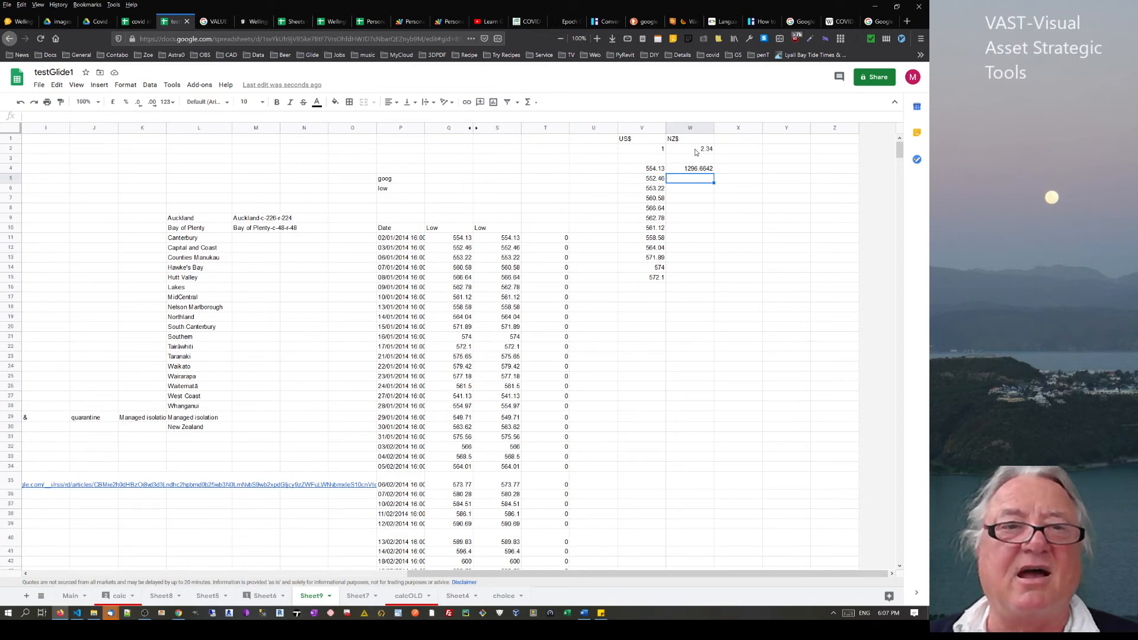
Apply currency format to column W and the US$ prices V4:V15
drag(706, 151, 694, 339)
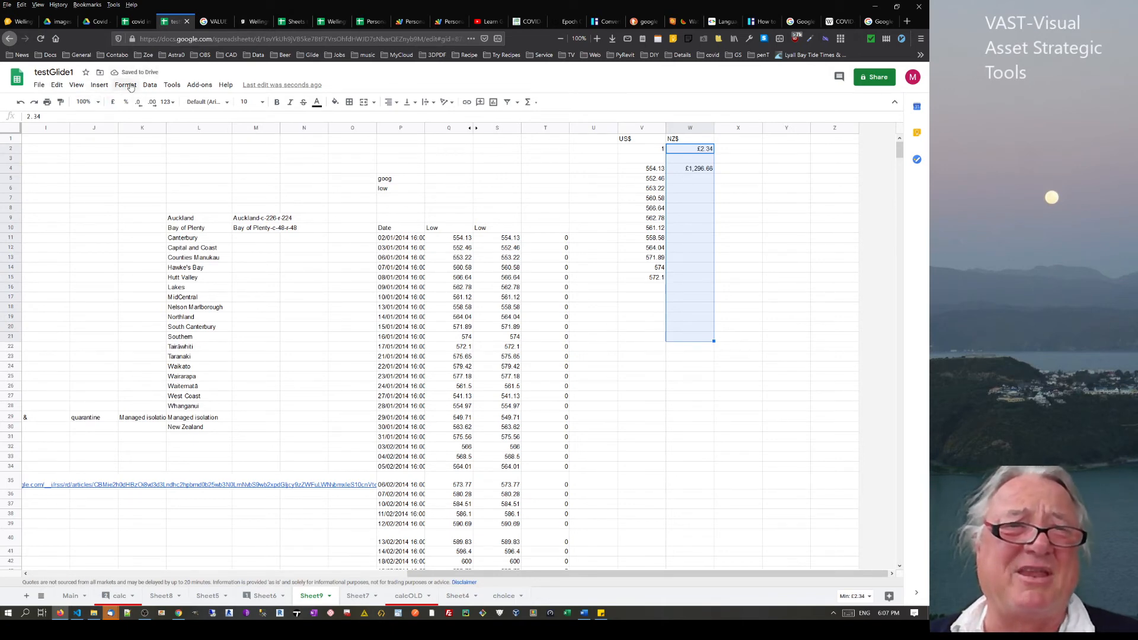
click(695, 178)
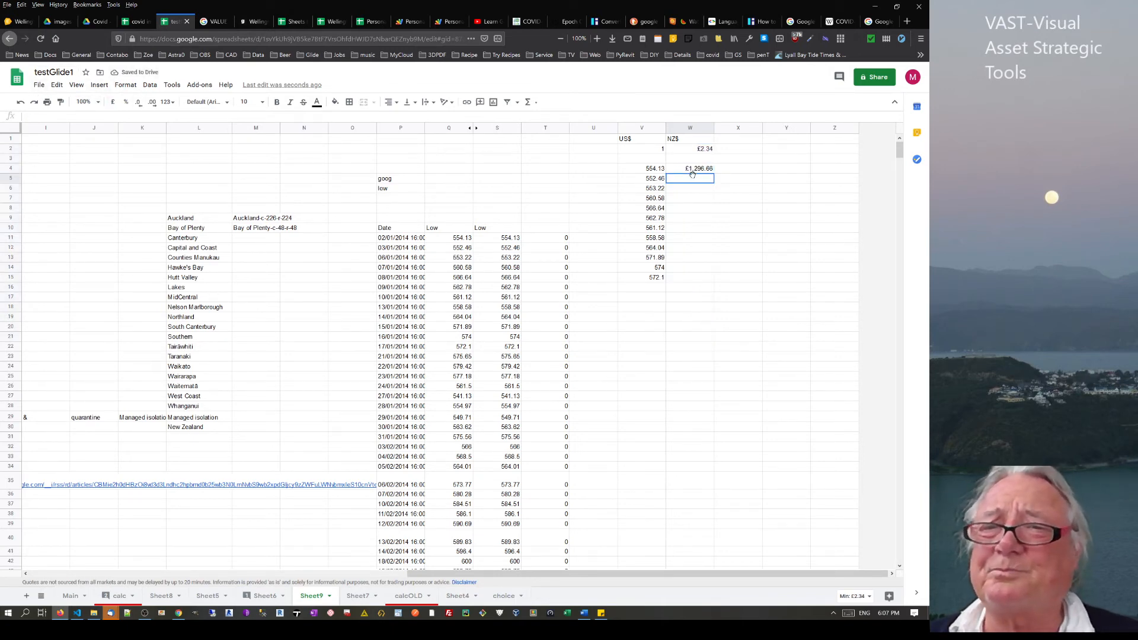
drag(654, 171, 652, 277)
click(112, 102)
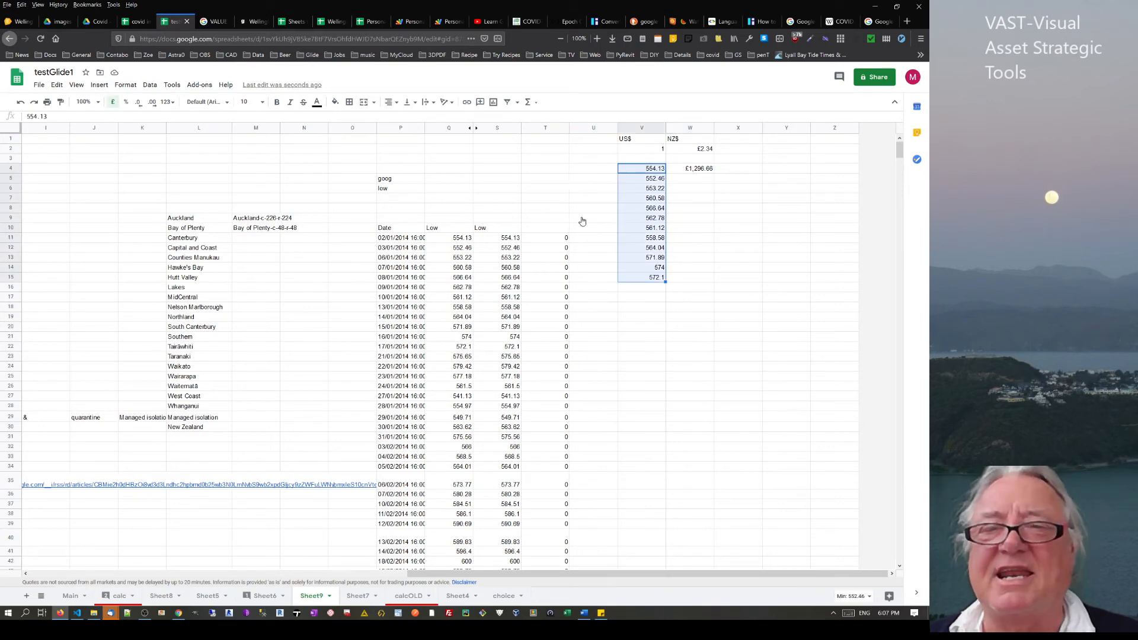
click(690, 183)
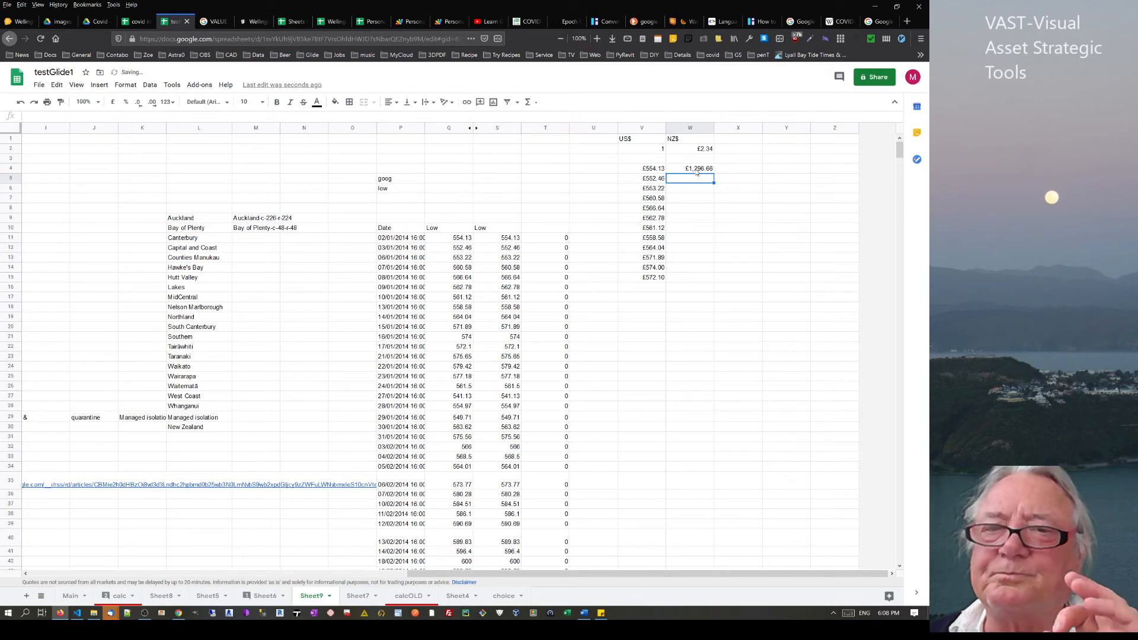
click(698, 172)
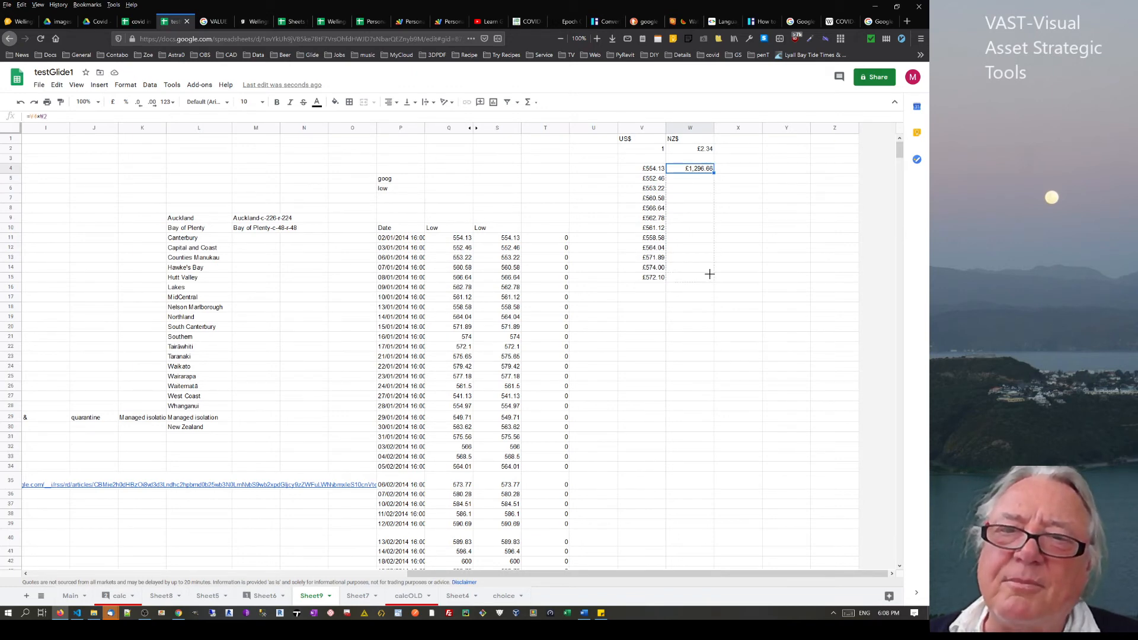
drag(710, 274, 709, 275)
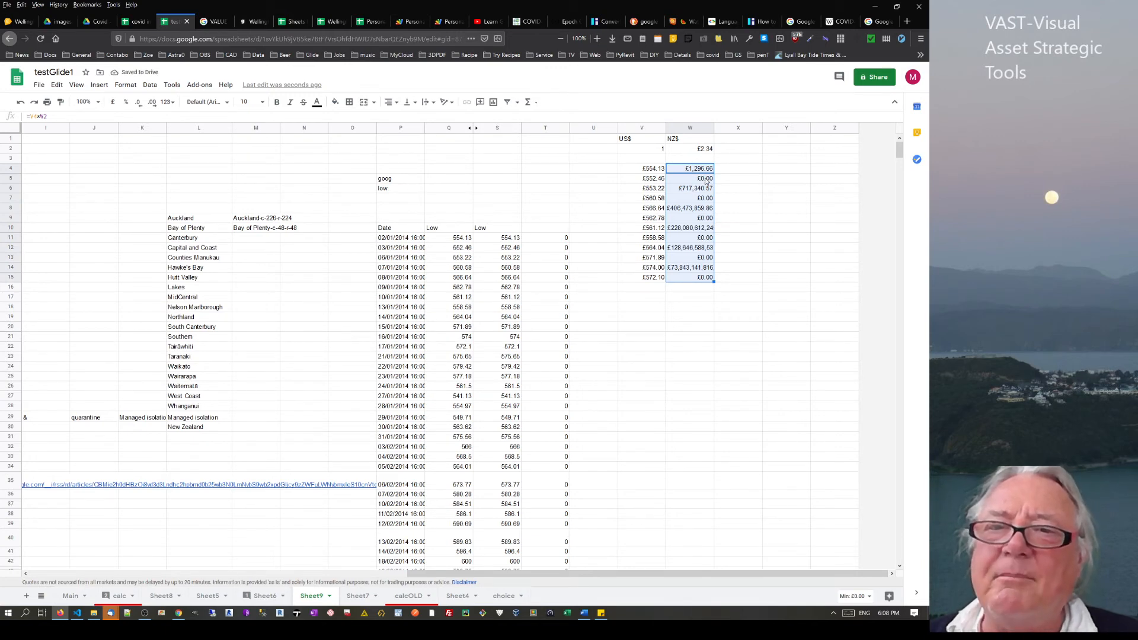
click(706, 180)
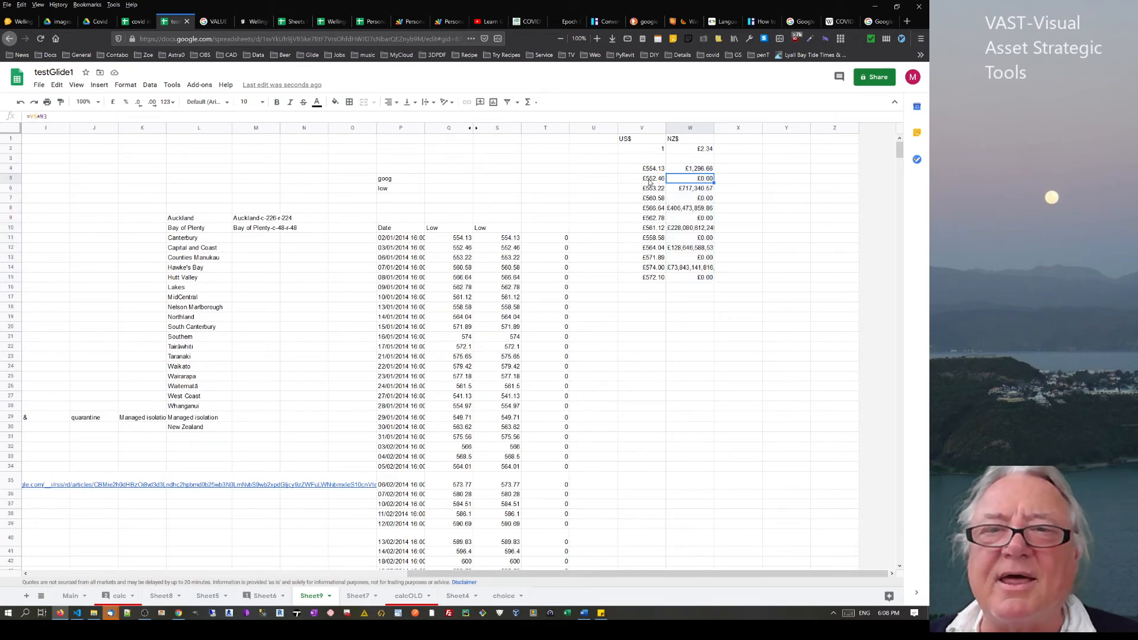
click(707, 160)
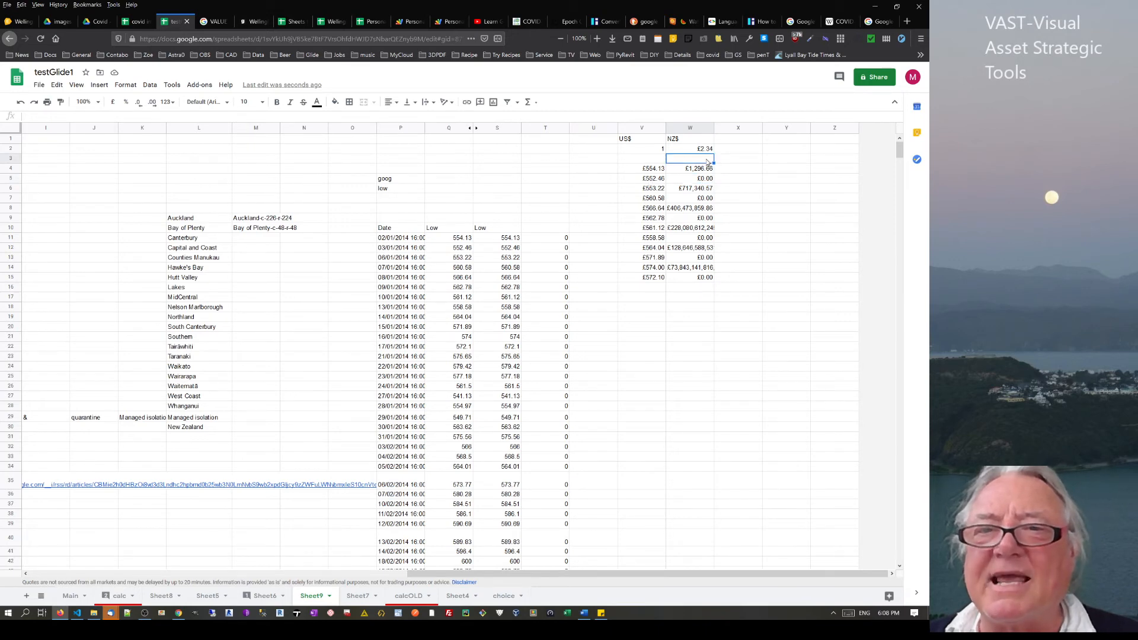
click(704, 179)
click(646, 189)
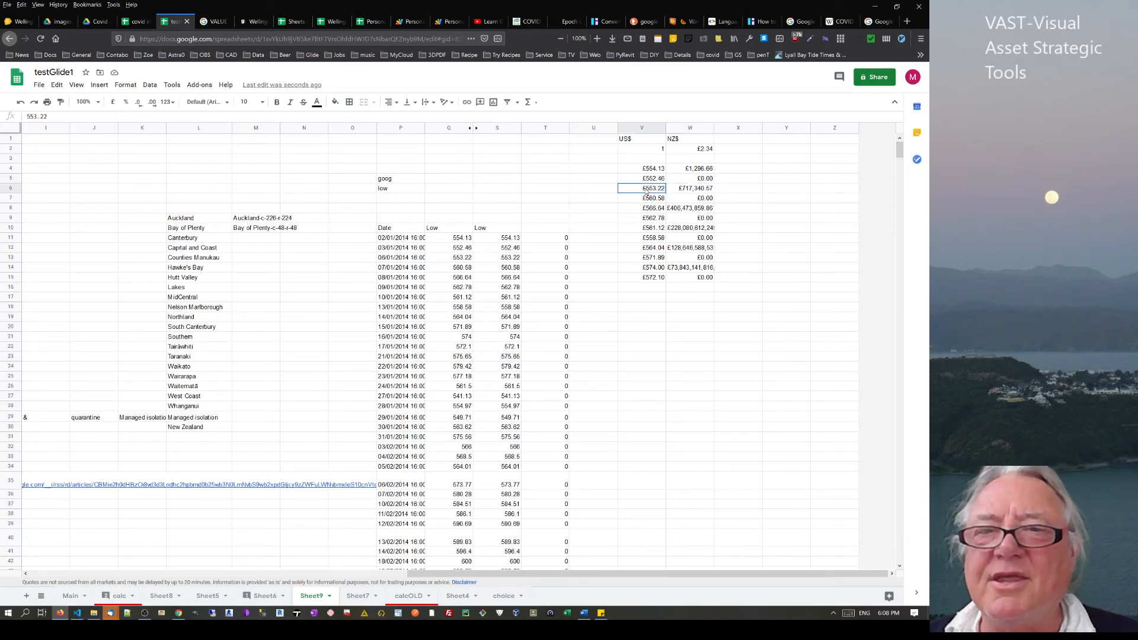
click(695, 191)
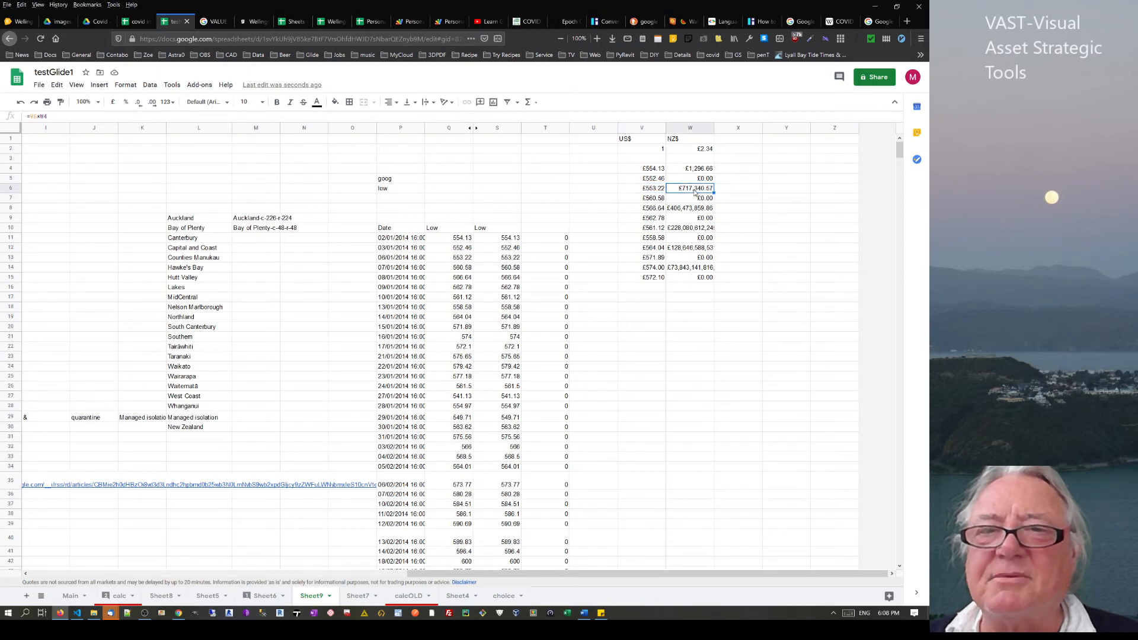
click(651, 191)
click(706, 170)
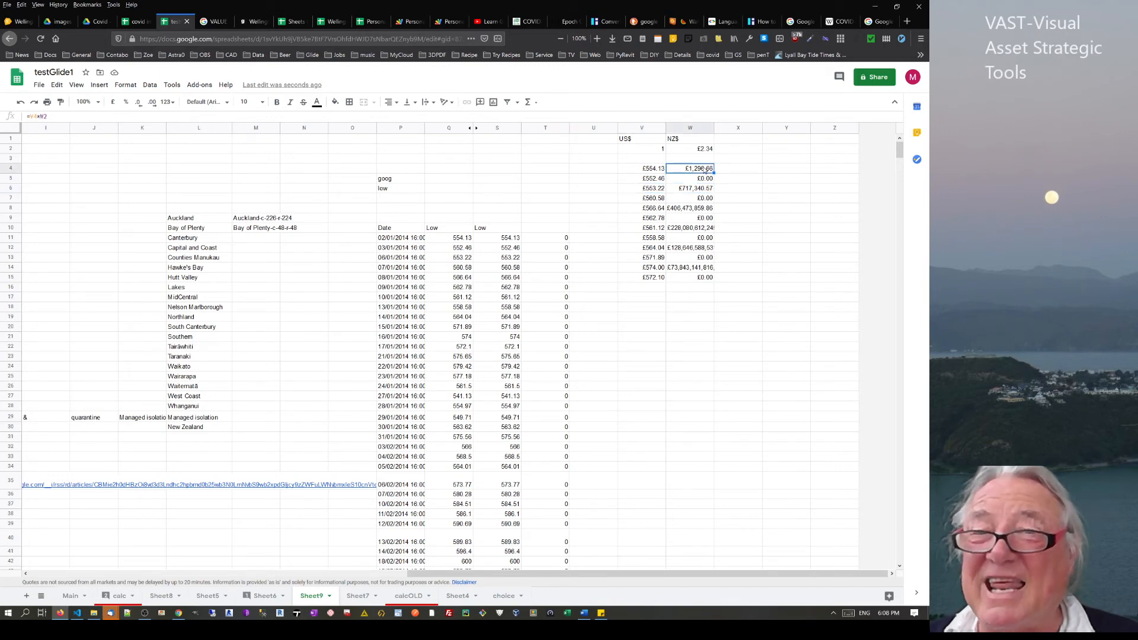
click(651, 191)
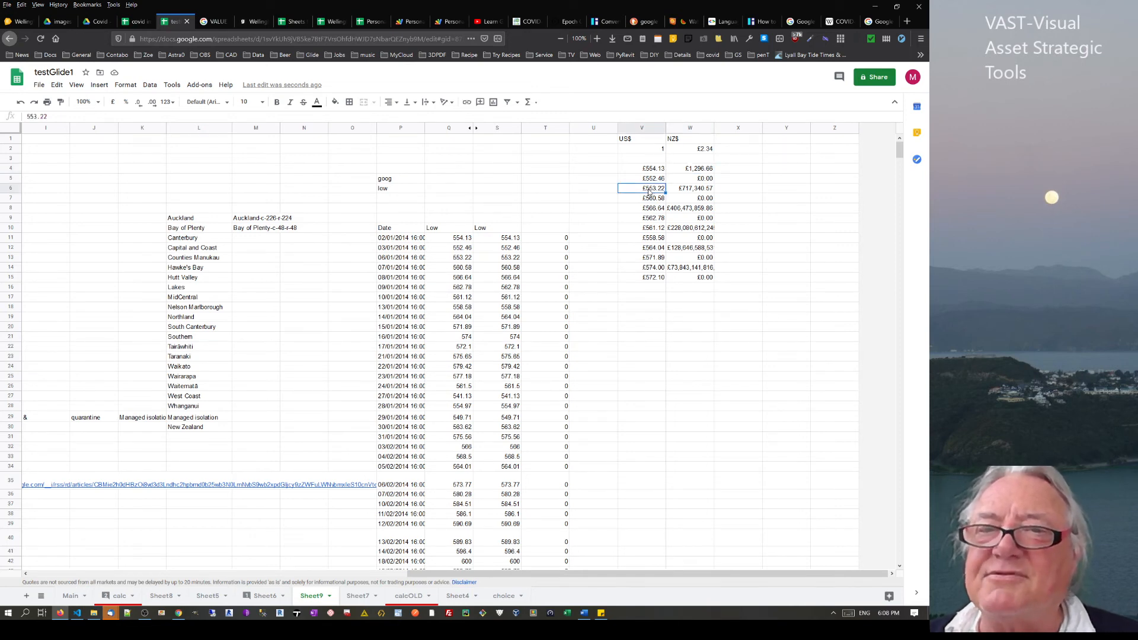
click(704, 150)
click(700, 171)
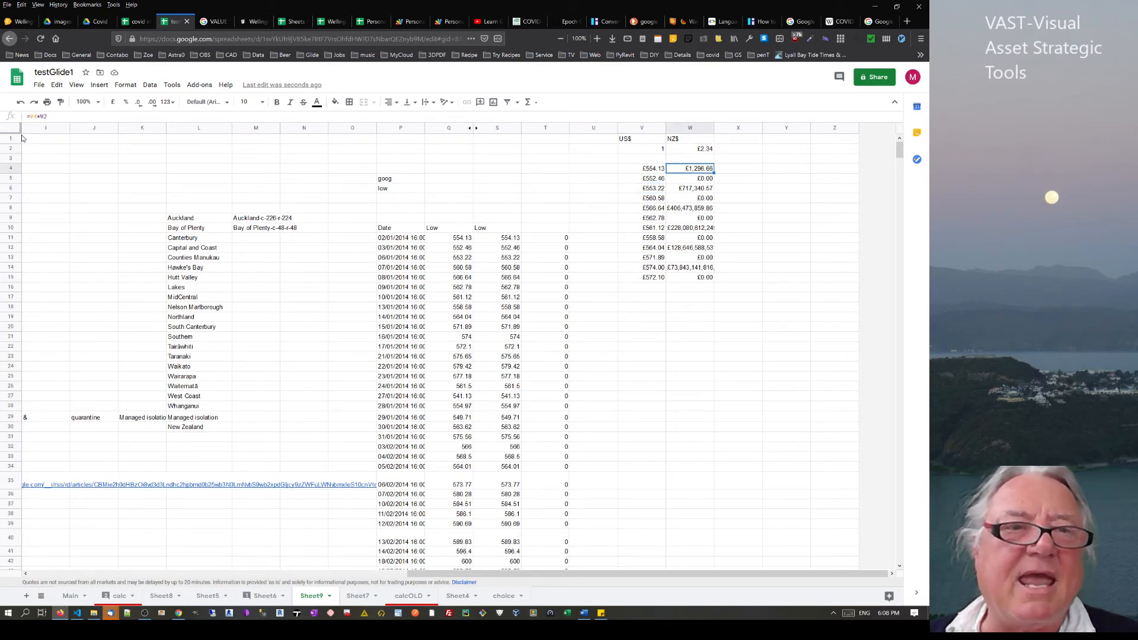
Make W4's rate reference absolute ($W$2) and fill the formula down to W15
drag(49, 117, 39, 118)
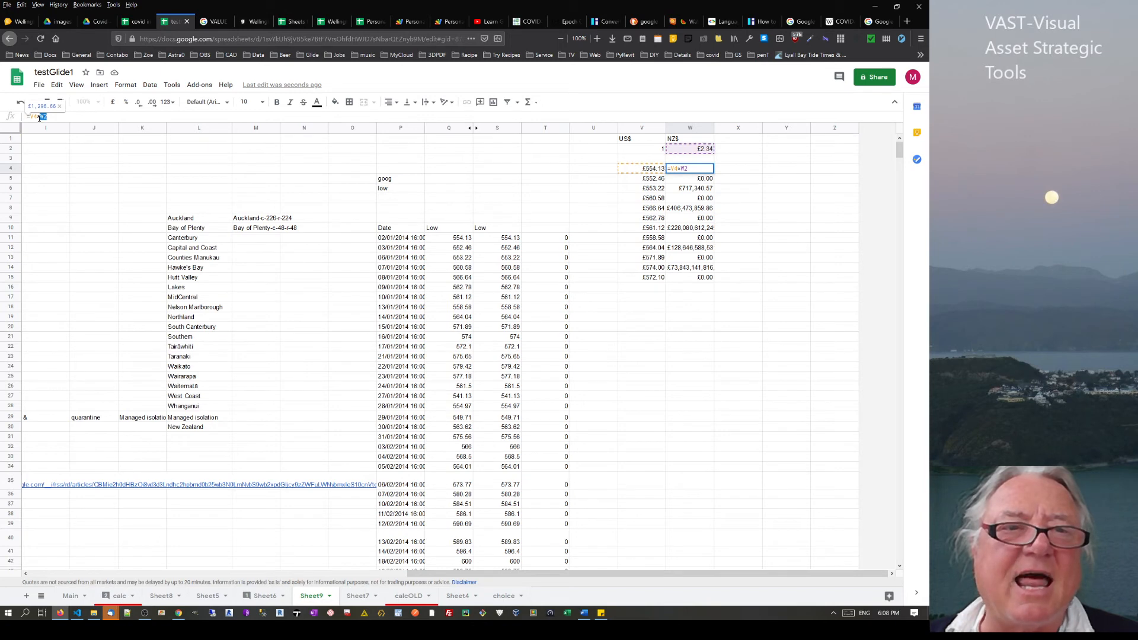
key(F4)
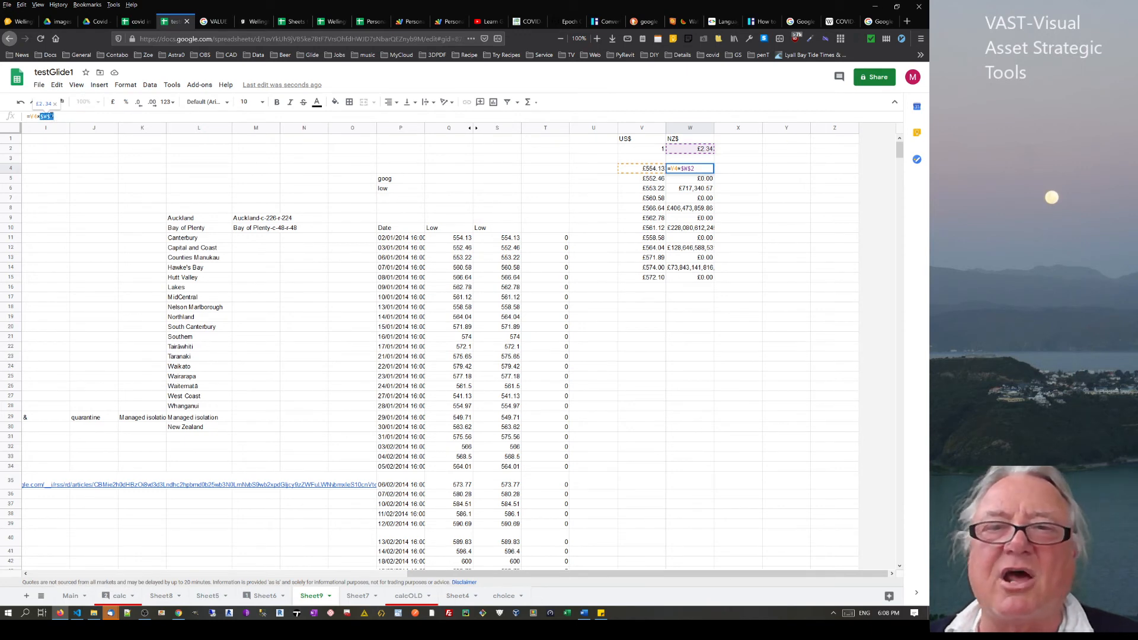
key(Return)
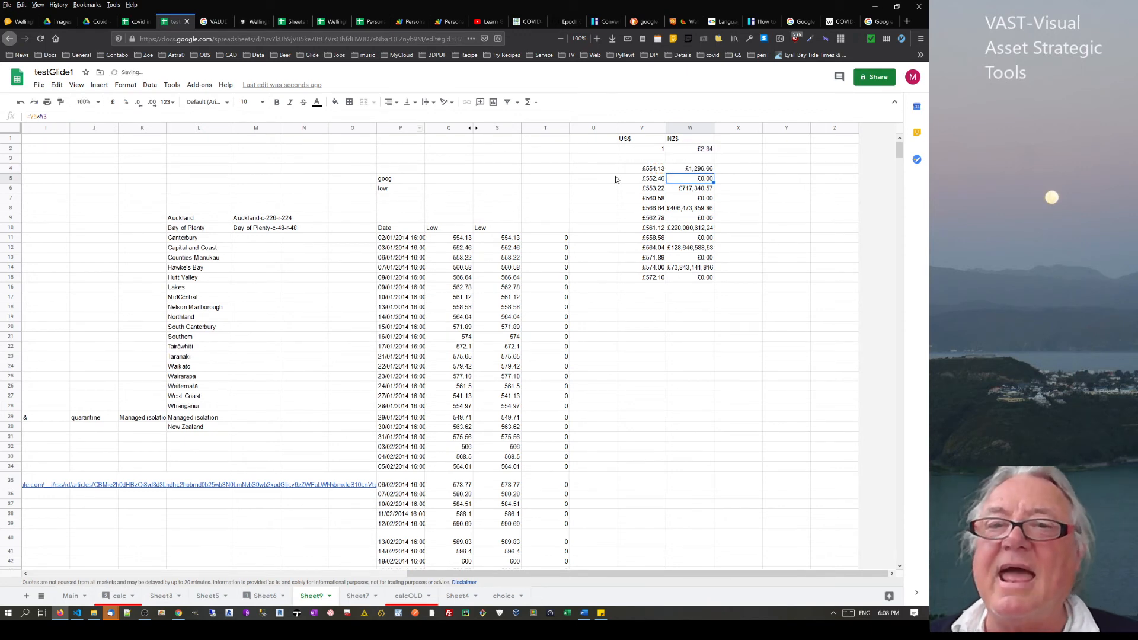
click(705, 171)
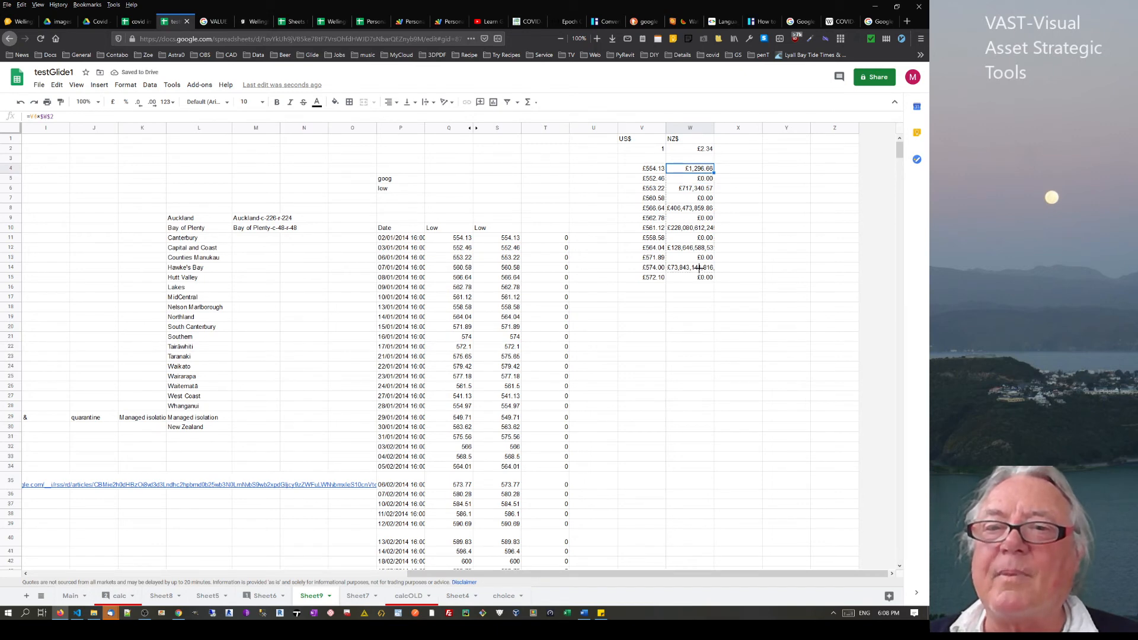
drag(699, 277, 698, 275)
click(707, 150)
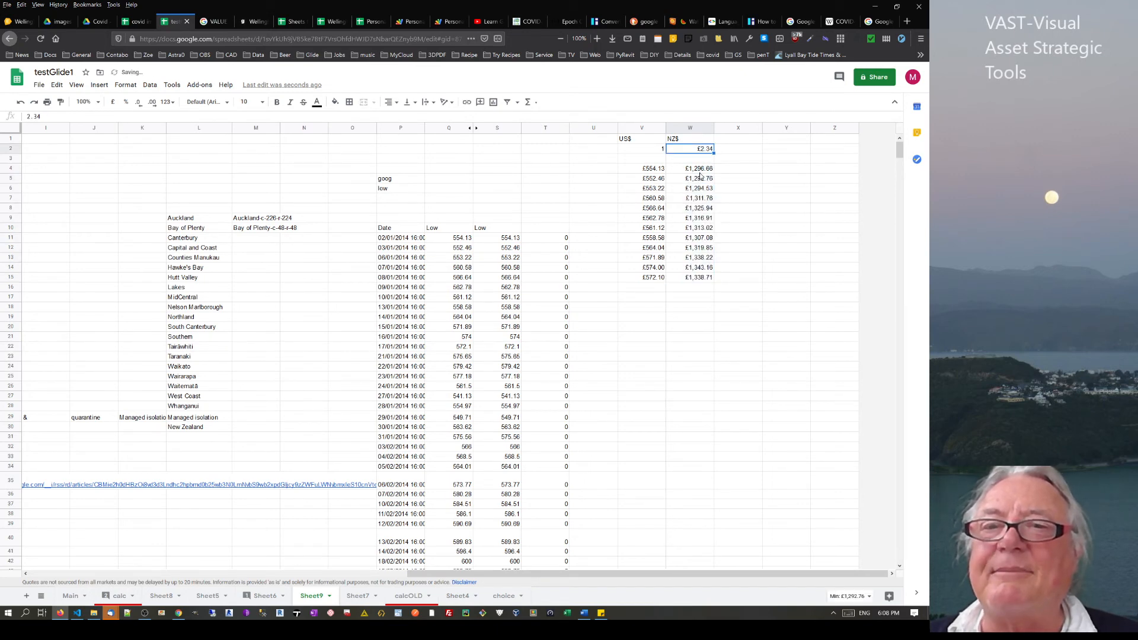
click(700, 171)
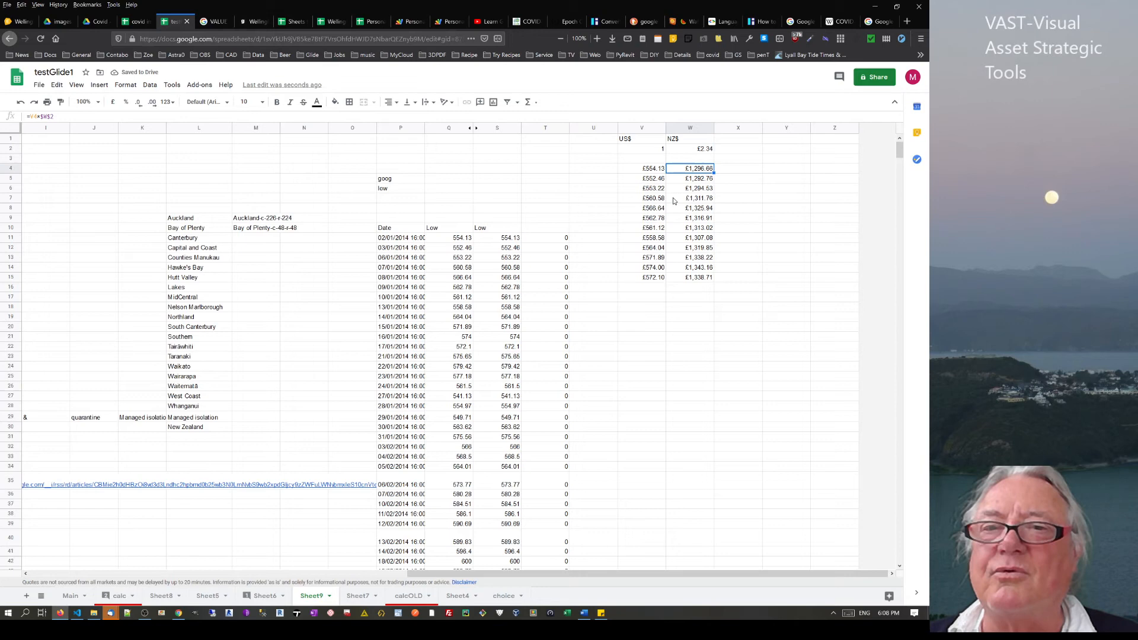
click(696, 151)
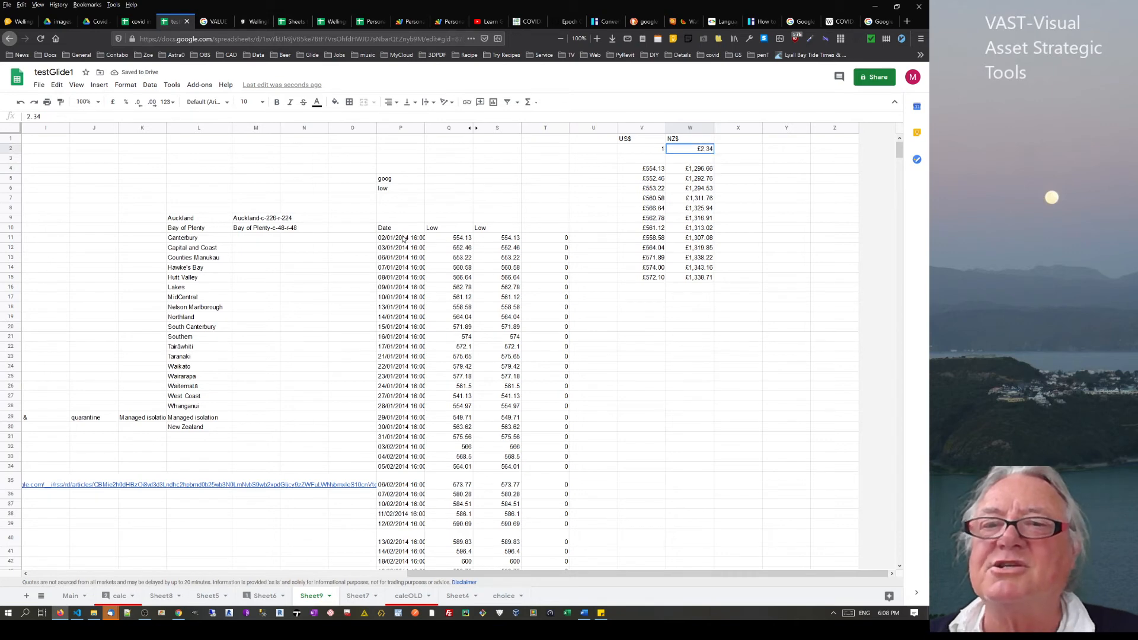
Change the exchange rate in W2 to 2.12 and check the recalculated NZ$ values
click(51, 117)
key(BackSpace)
key(BackSpace)
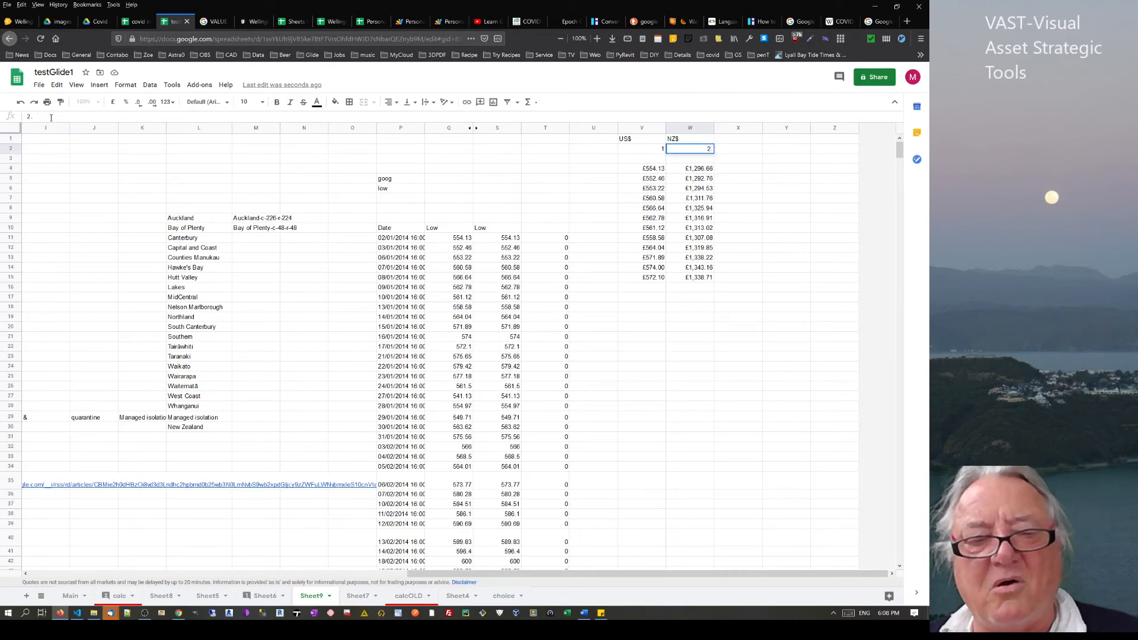
text(12)
key(Return)
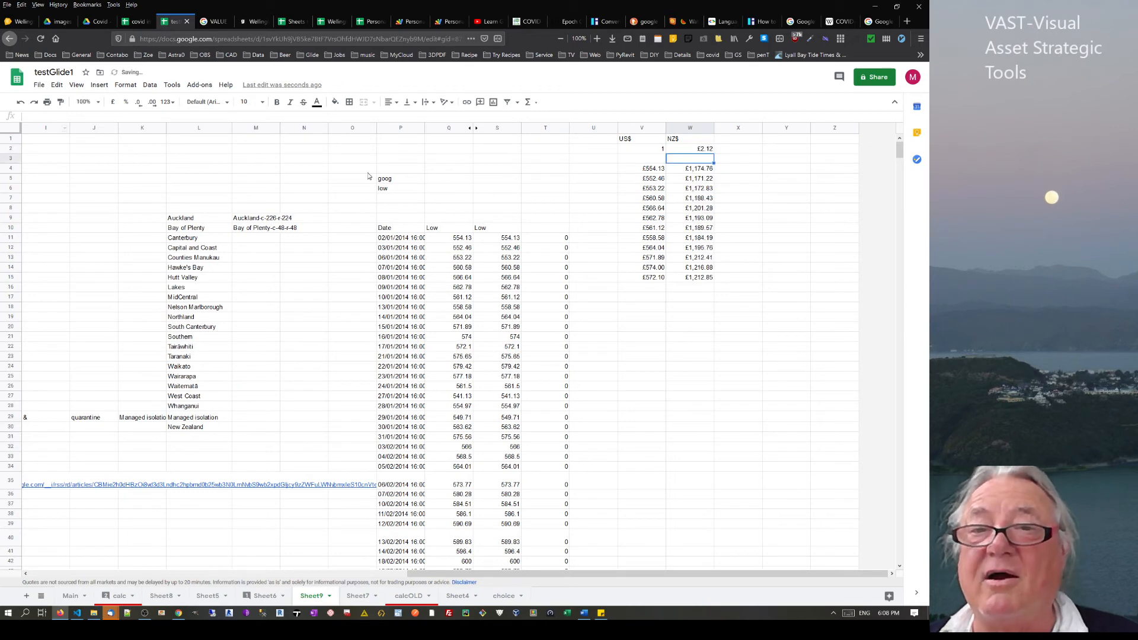
drag(701, 170, 709, 279)
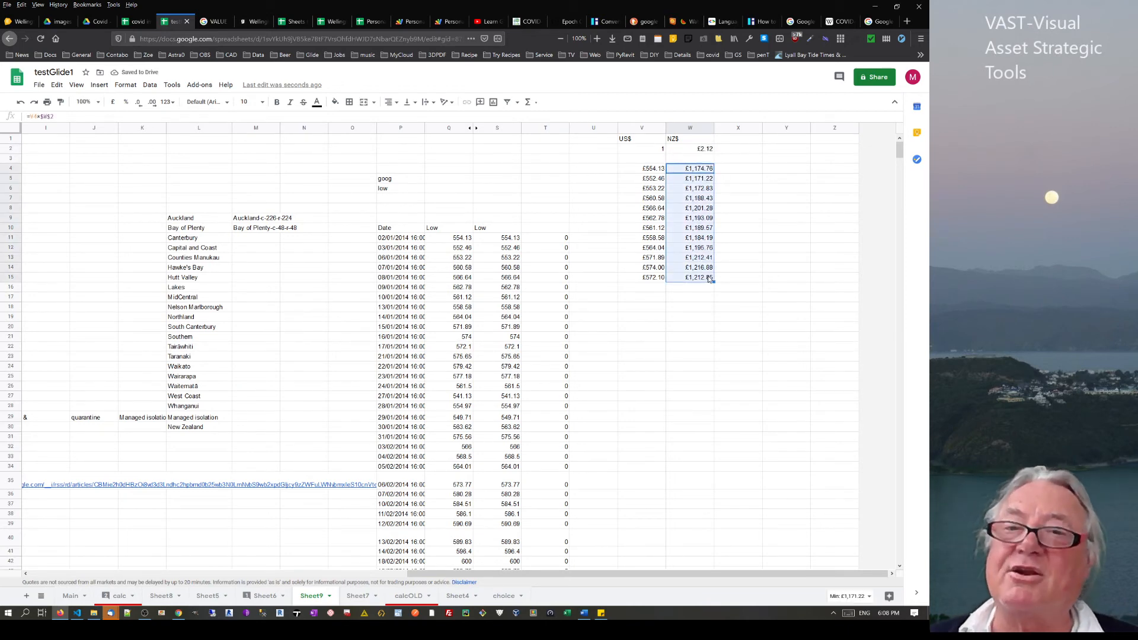
click(708, 149)
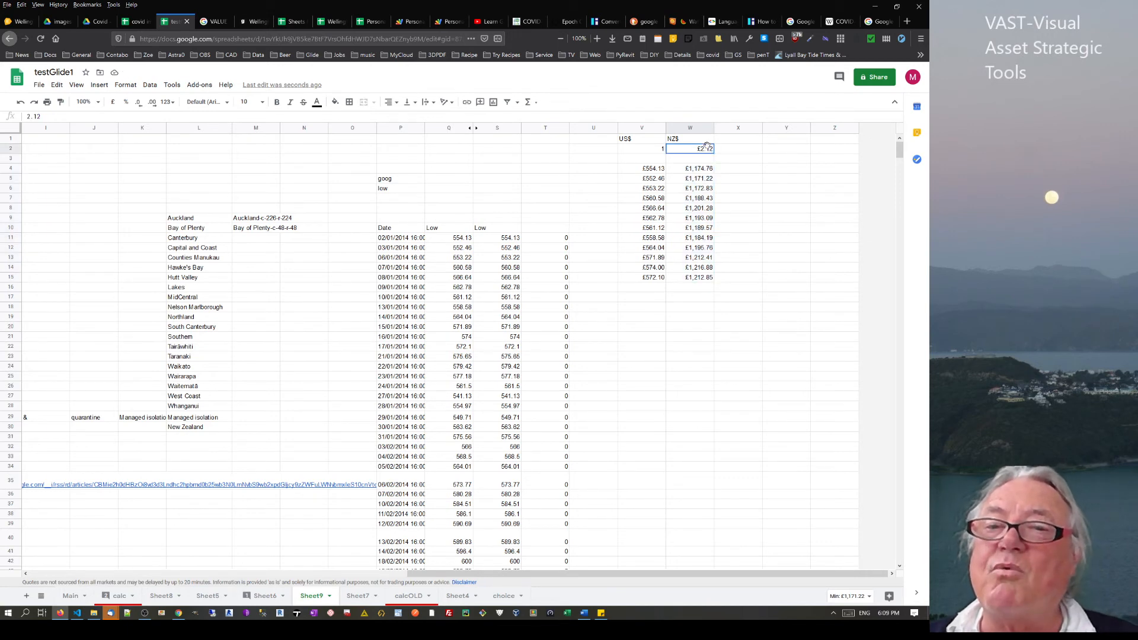
drag(692, 170, 705, 279)
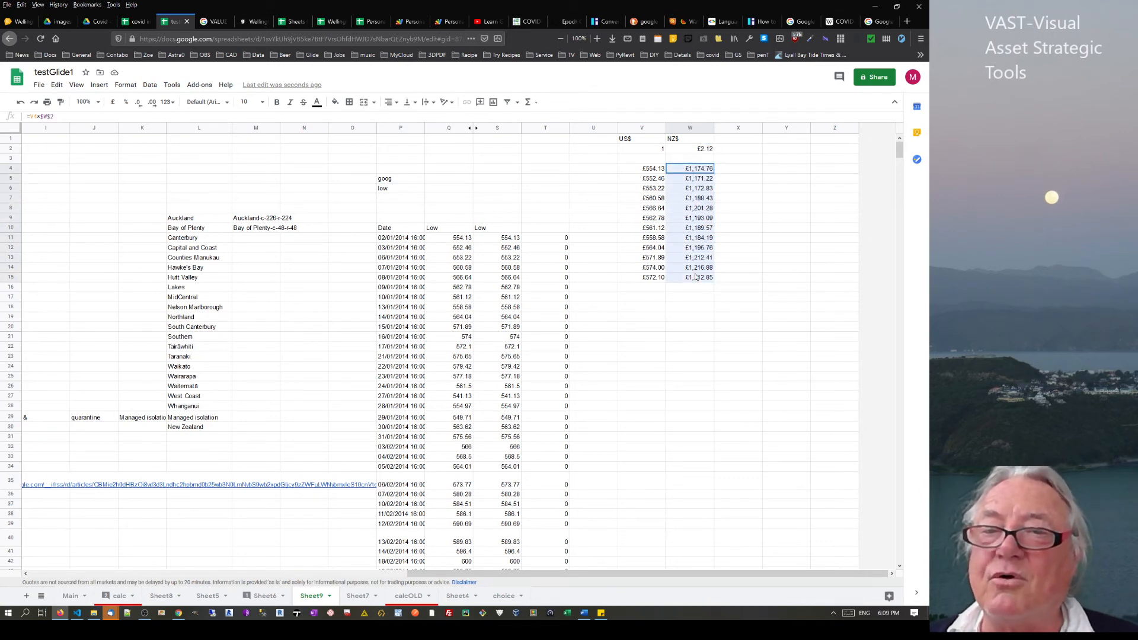
Enter 45 in V16 below the US$ prices
click(650, 289)
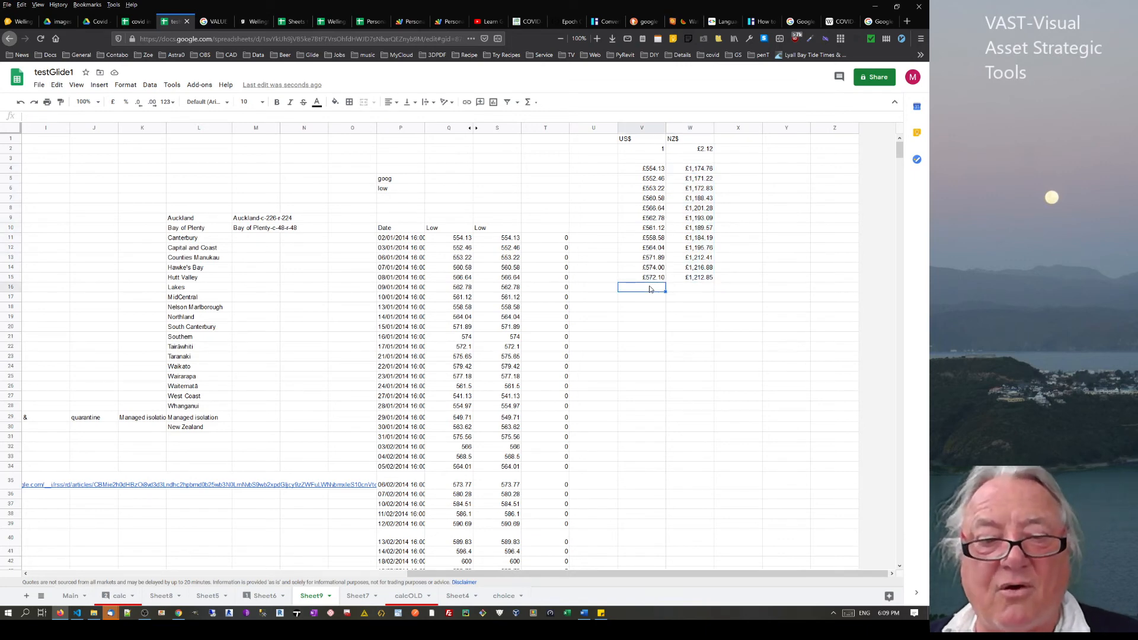
text(45)
key(Return)
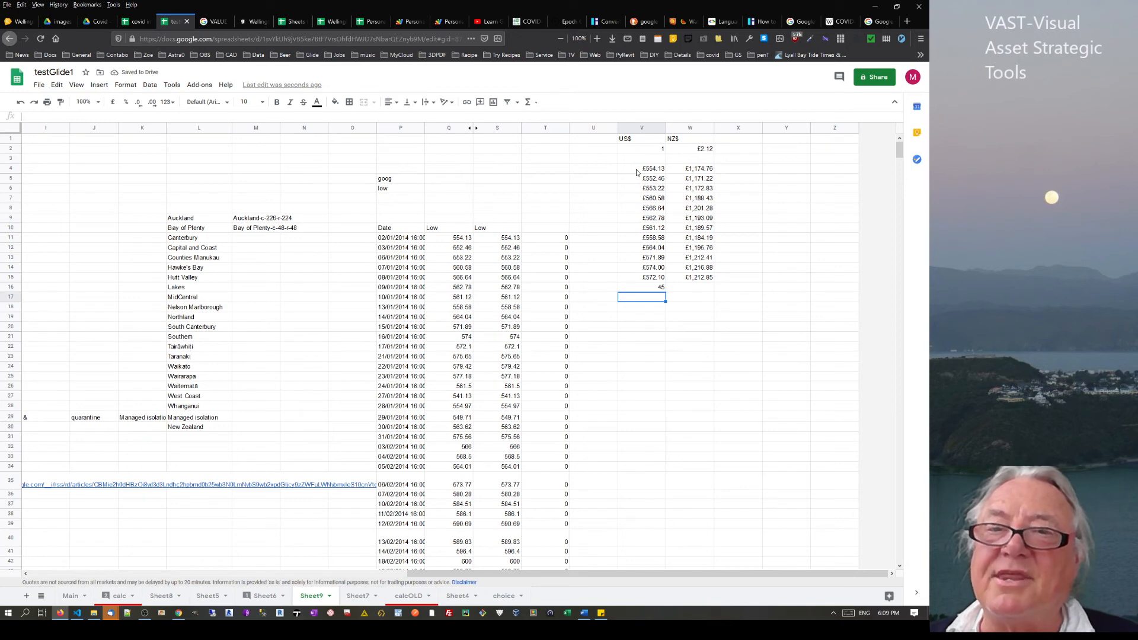
Move the US$ and NZ$ block V4:W16 down to start at V8
drag(635, 169, 711, 290)
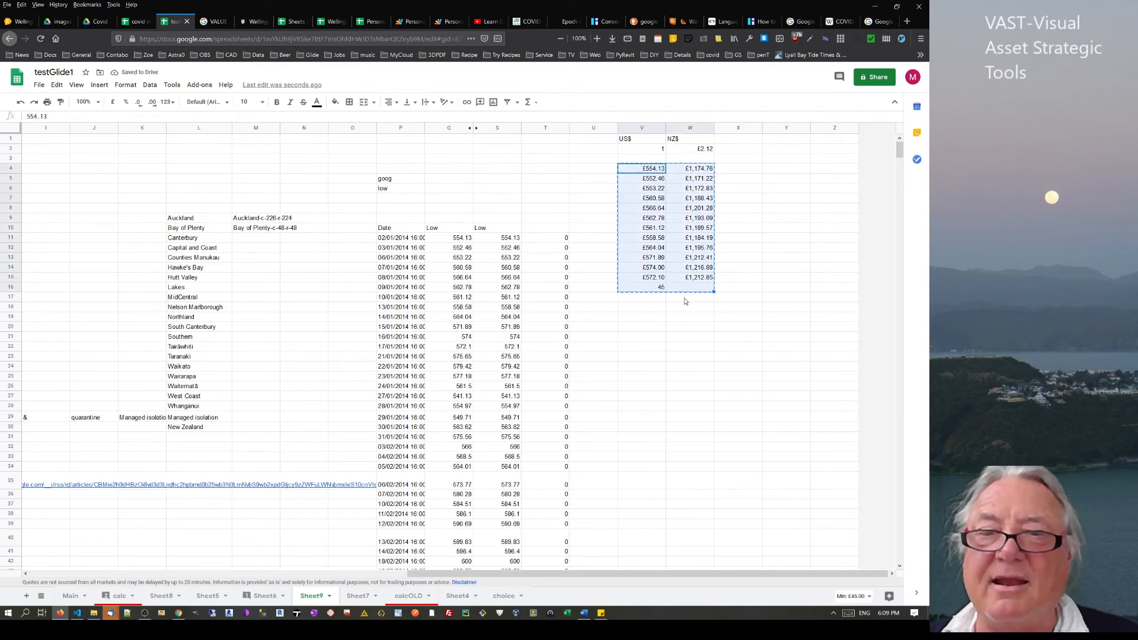
key(ctrl+c)
click(657, 261)
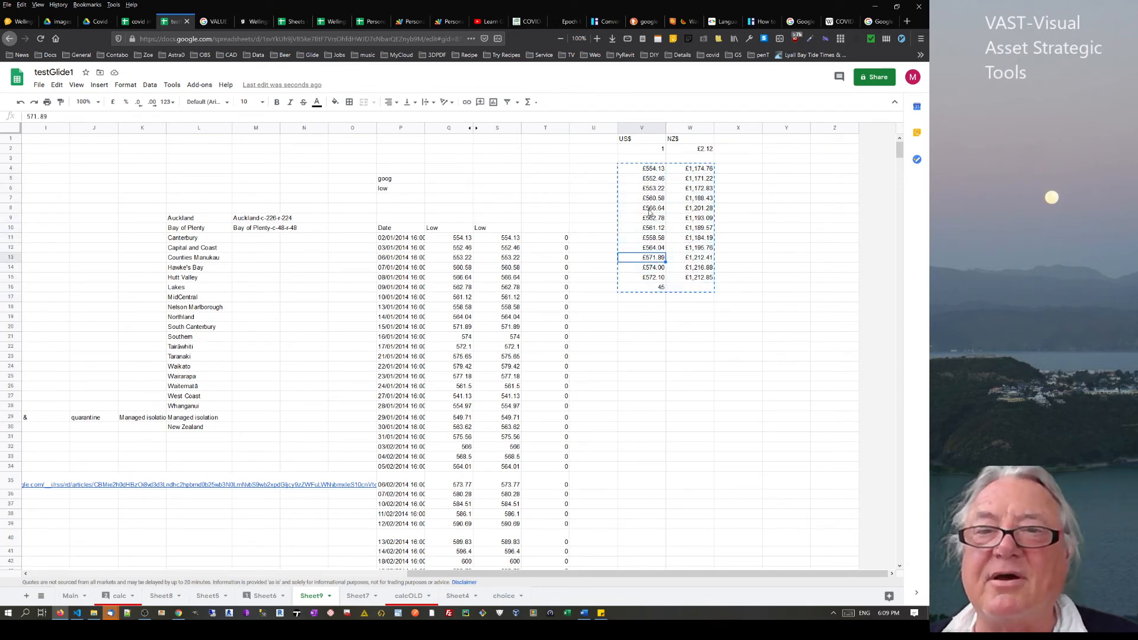
click(651, 209)
key(ctrl+v)
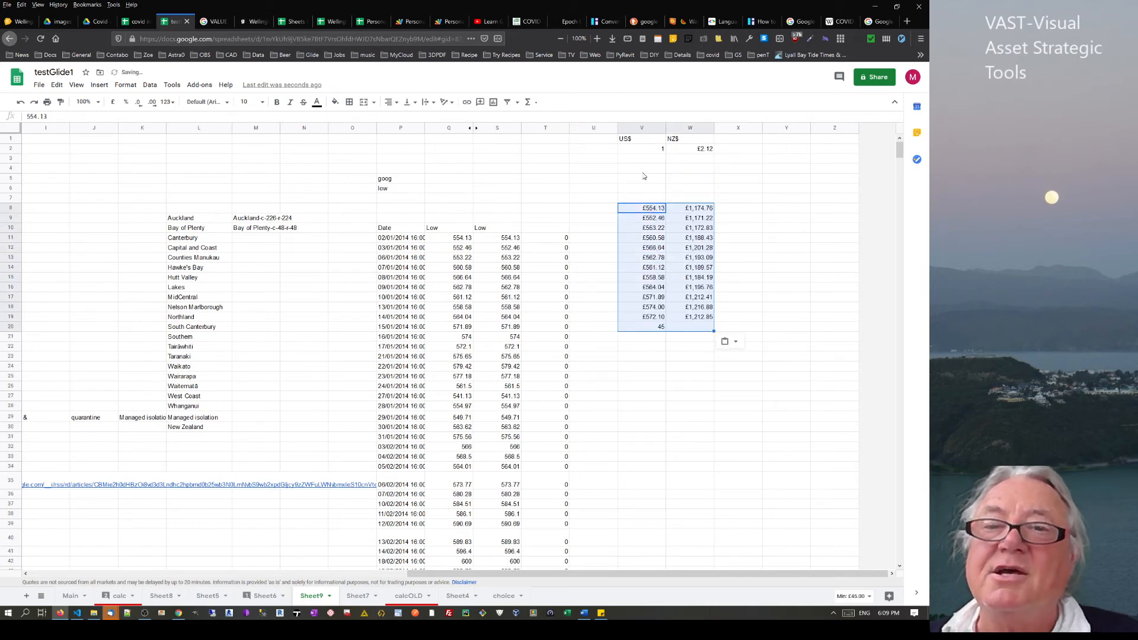
Enter =SUM(V8:V19) in V5 to total the US$ prices (£6,751.54)
click(643, 181)
text(=)
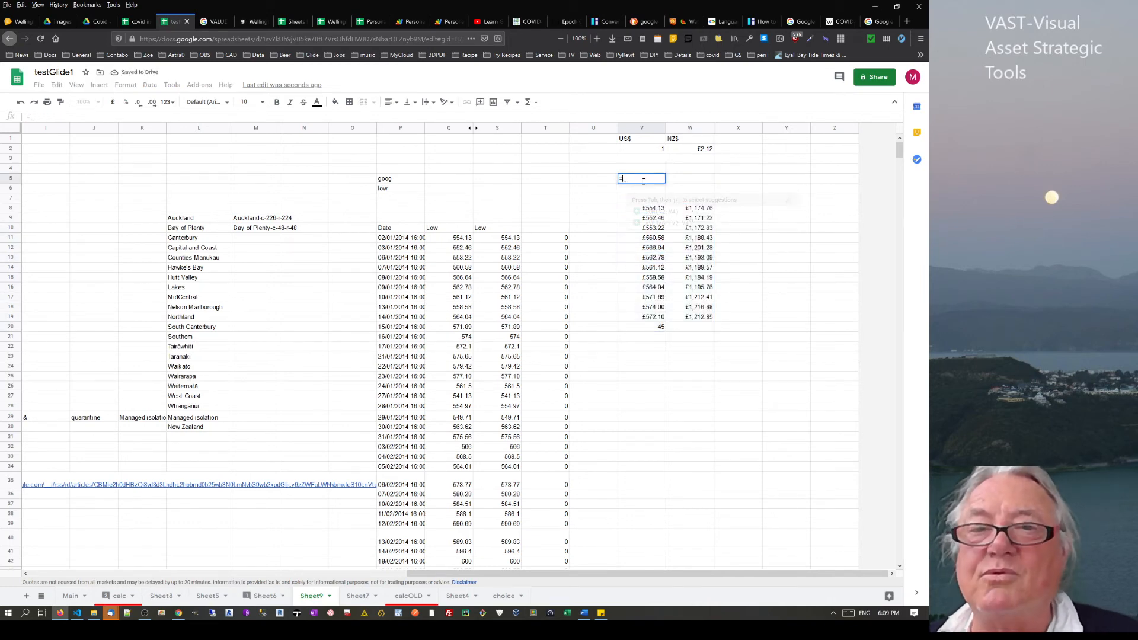
text(sum)
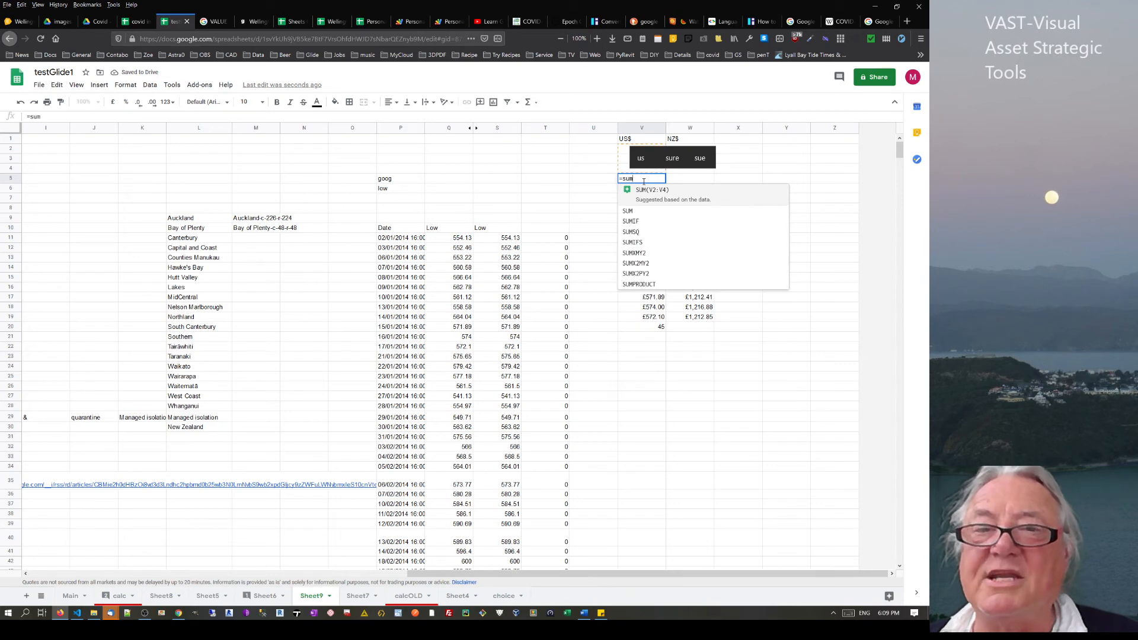
text(()
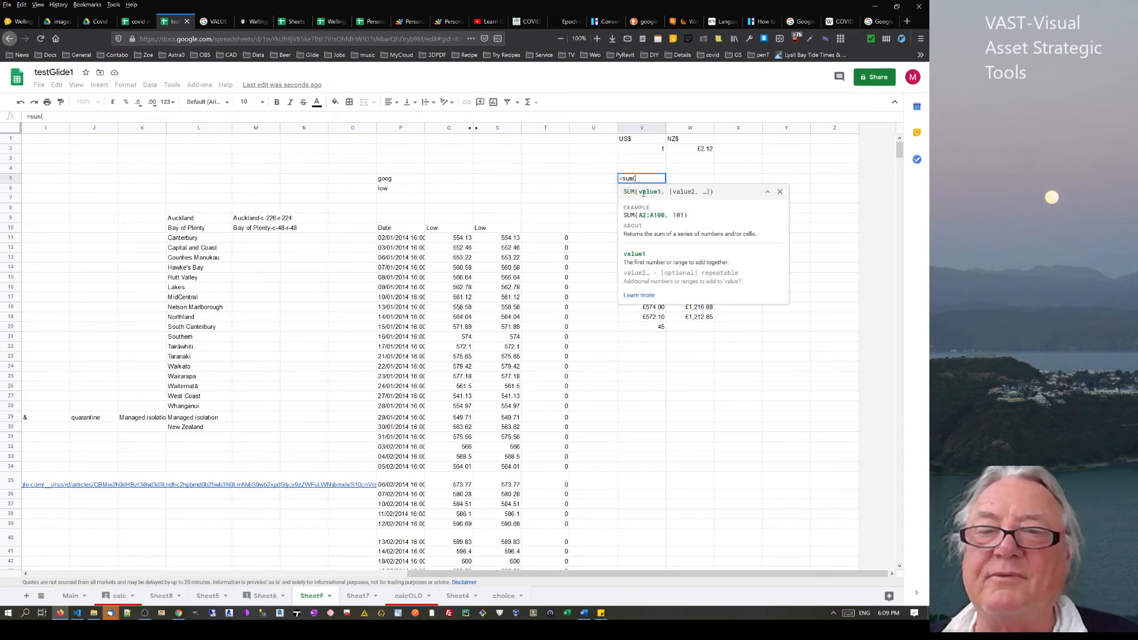
click(781, 192)
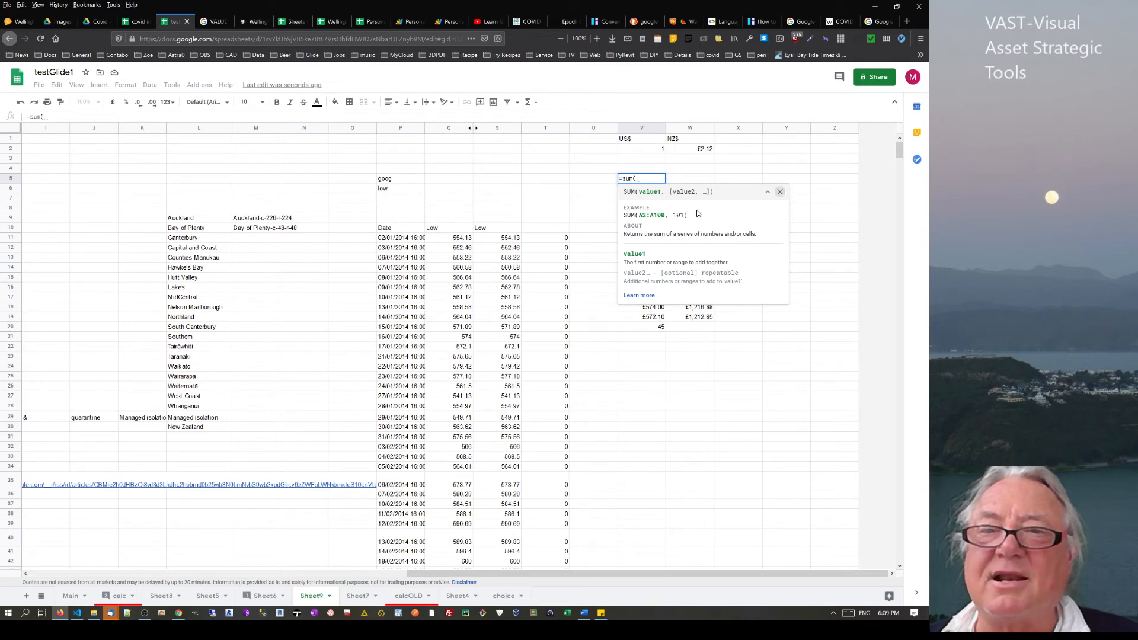
drag(652, 210, 651, 319)
key(Return)
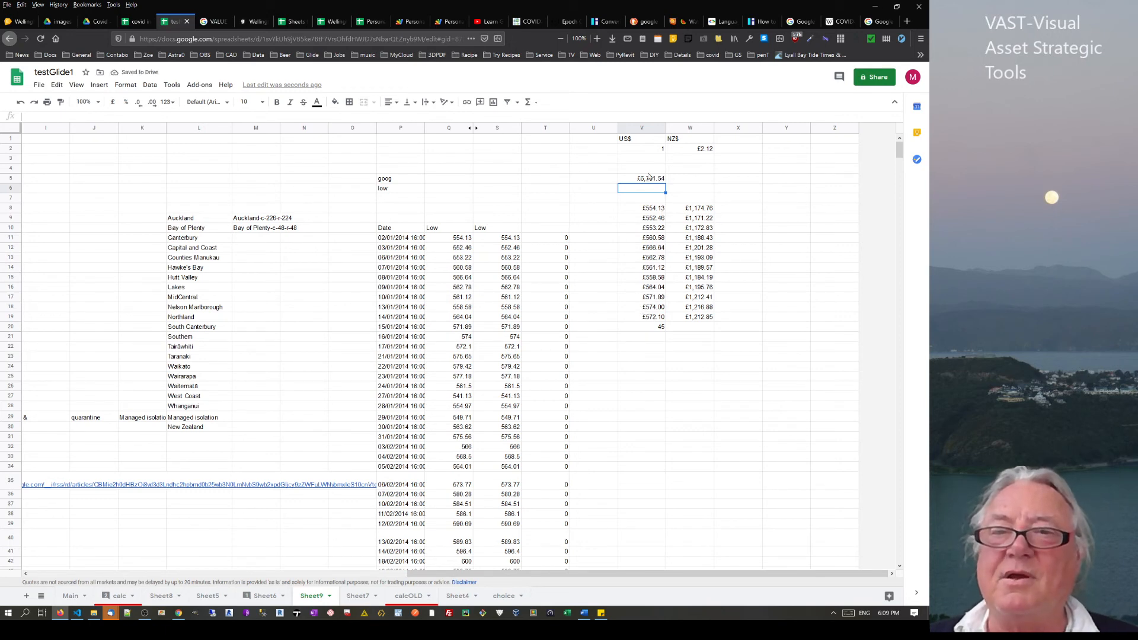
Copy the V5 total across to W5, giving an NZ$ total of £14,313.26
click(653, 179)
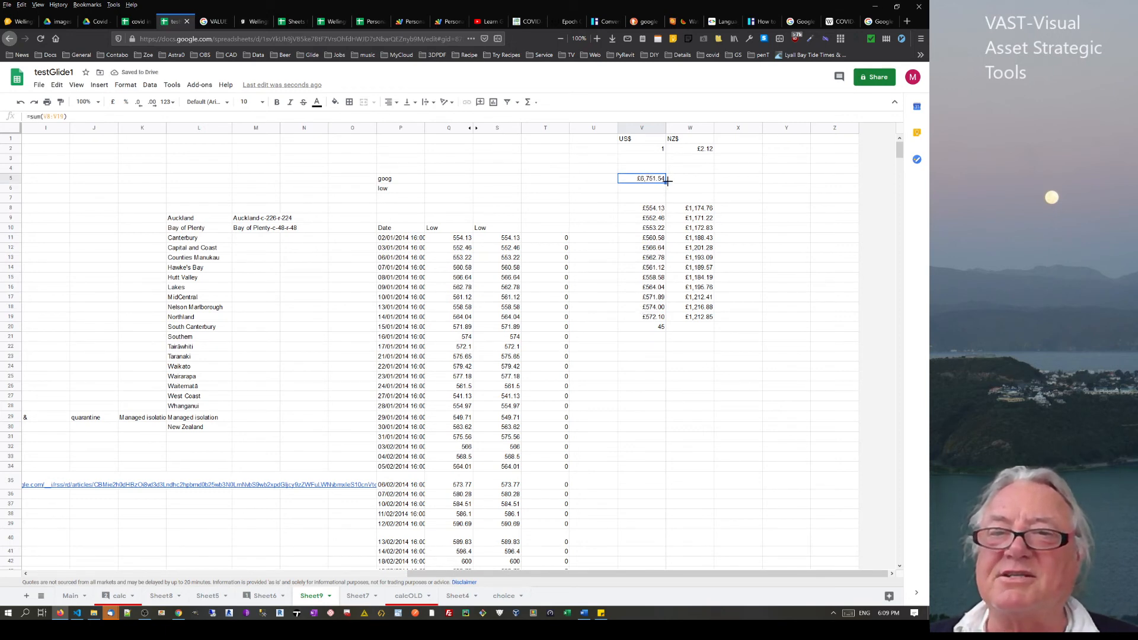
drag(666, 182, 694, 180)
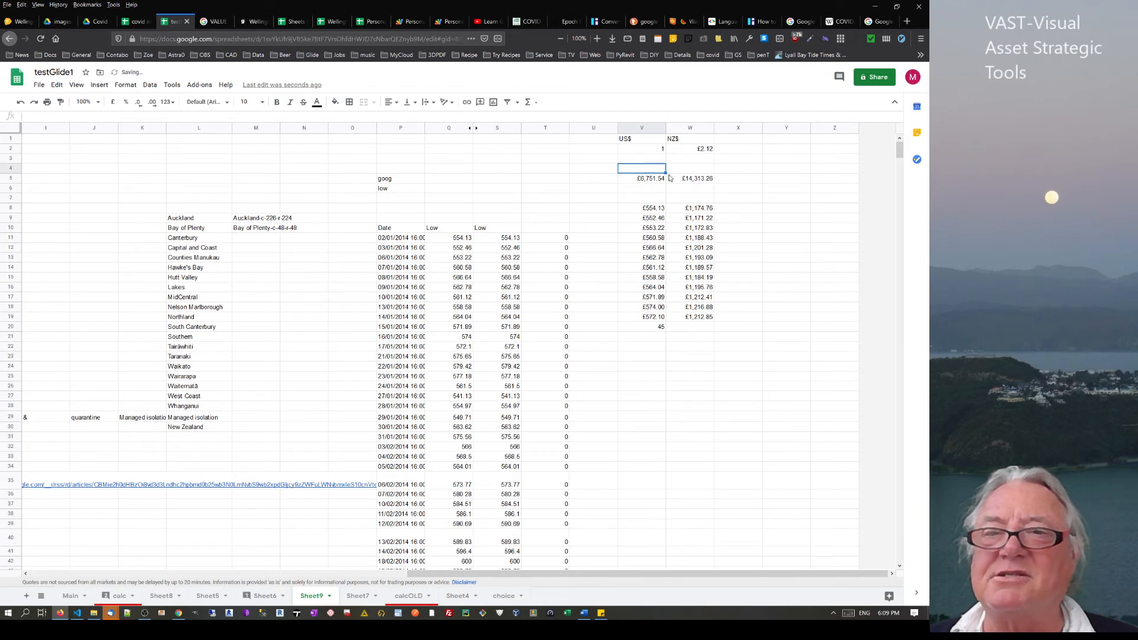
click(703, 181)
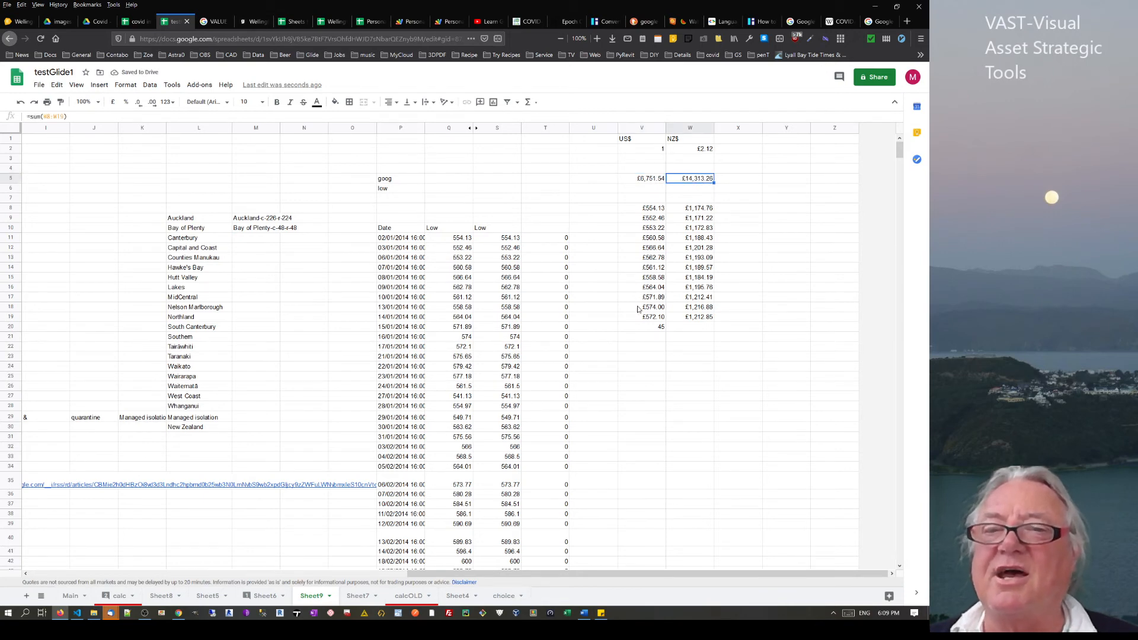
Extend the NZ$ formula down to W20 so the extra 45 converts to £95.40
click(651, 329)
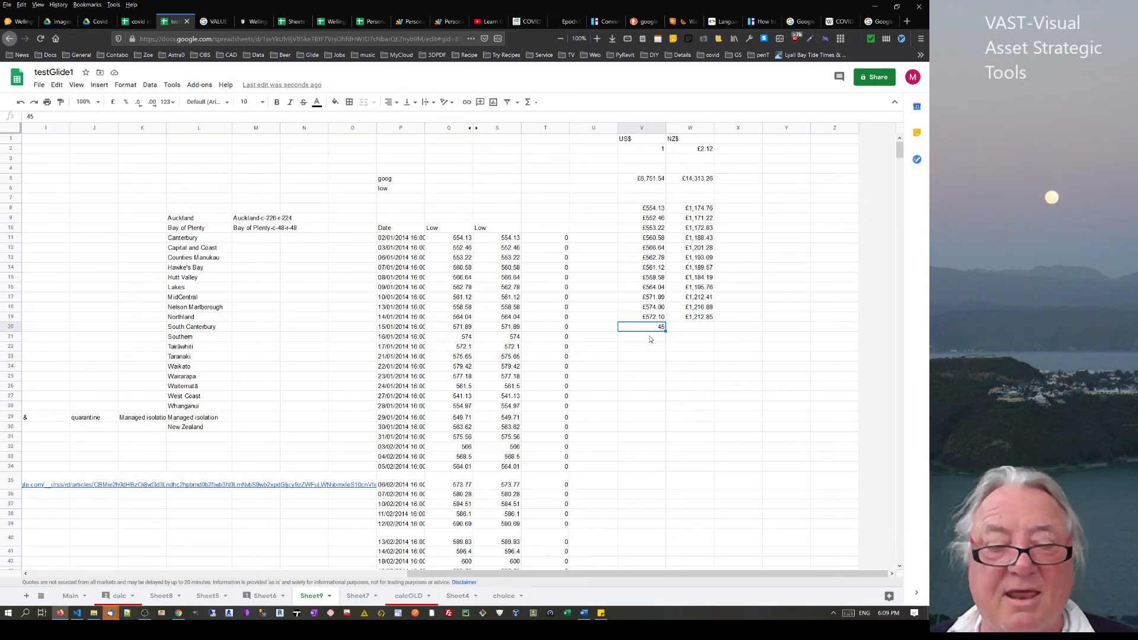
click(711, 320)
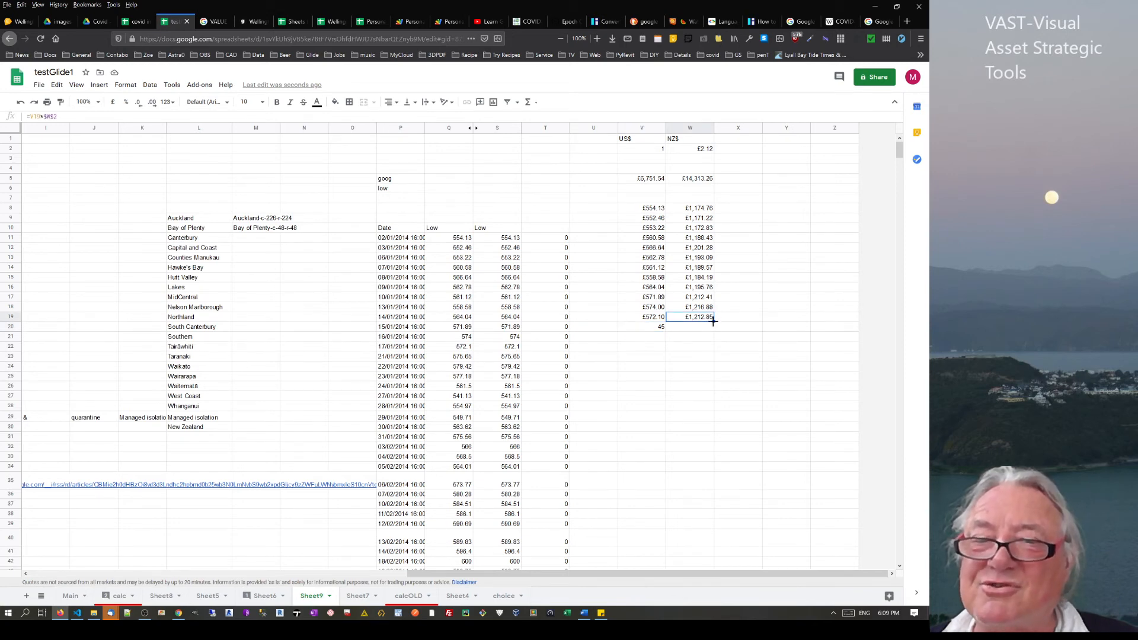
drag(713, 321, 705, 330)
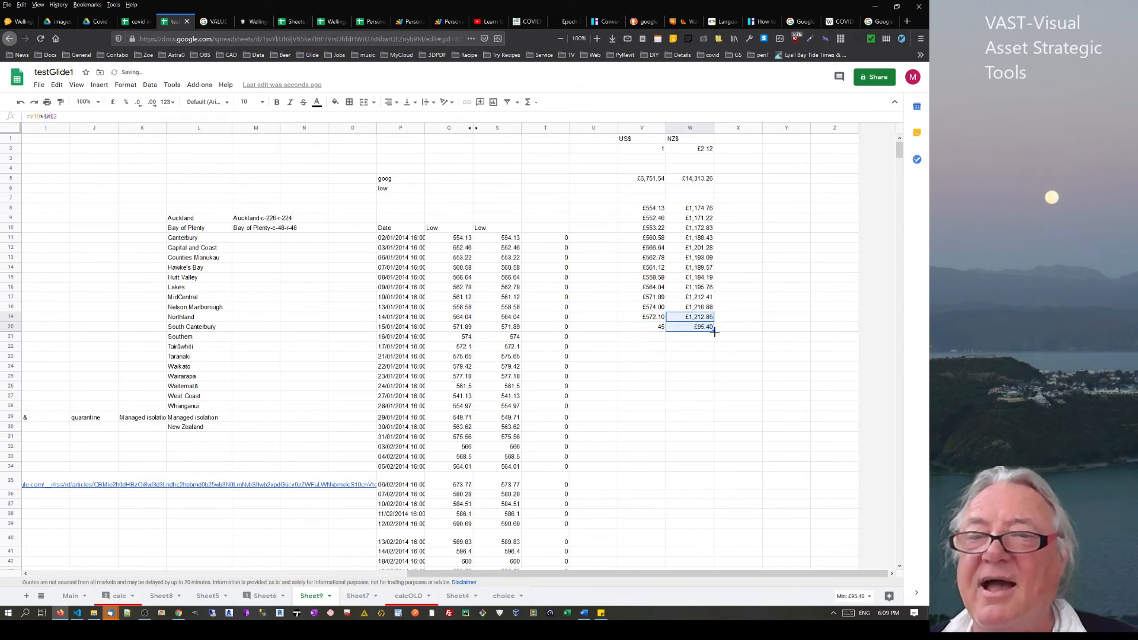
click(699, 180)
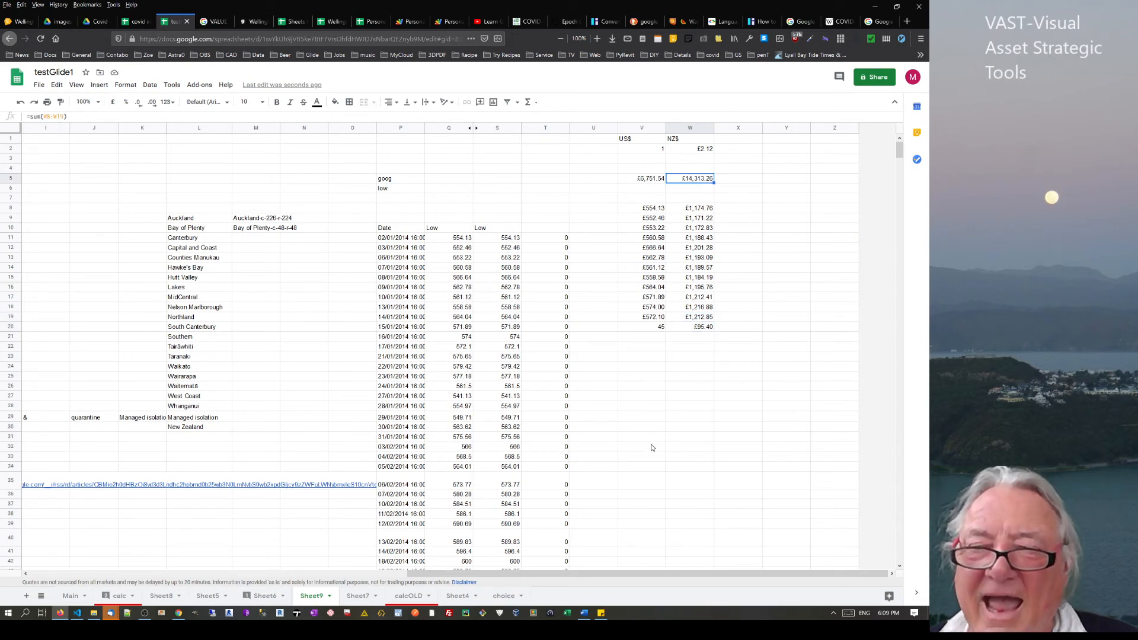
Change the US$ total in V5 to =sum(V8:V) so it covers the whole column
click(652, 181)
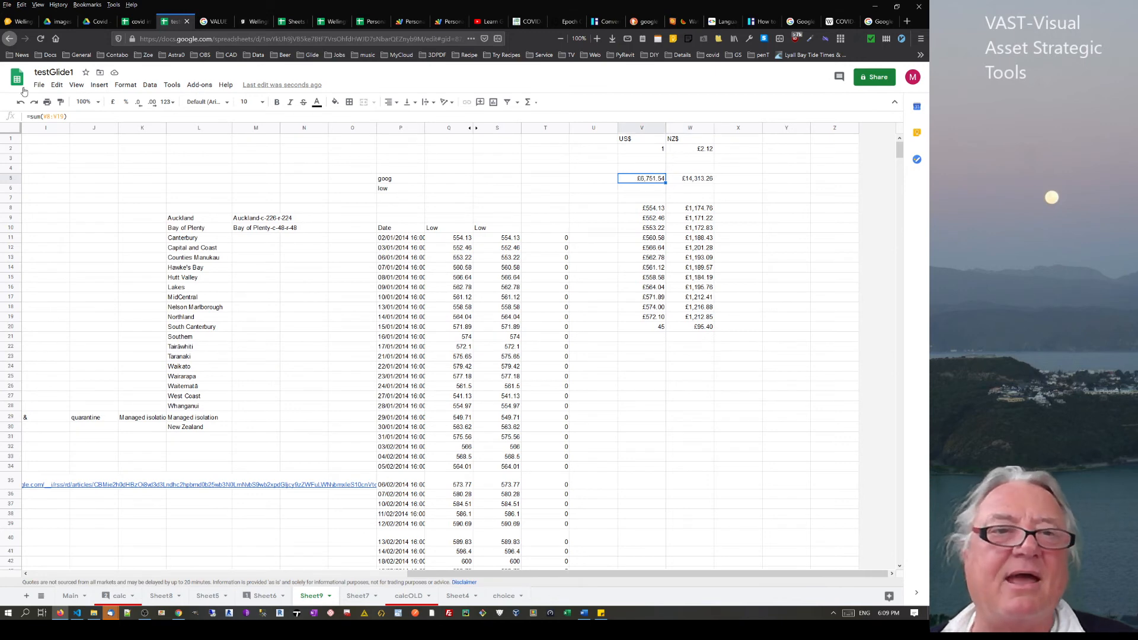
click(64, 117)
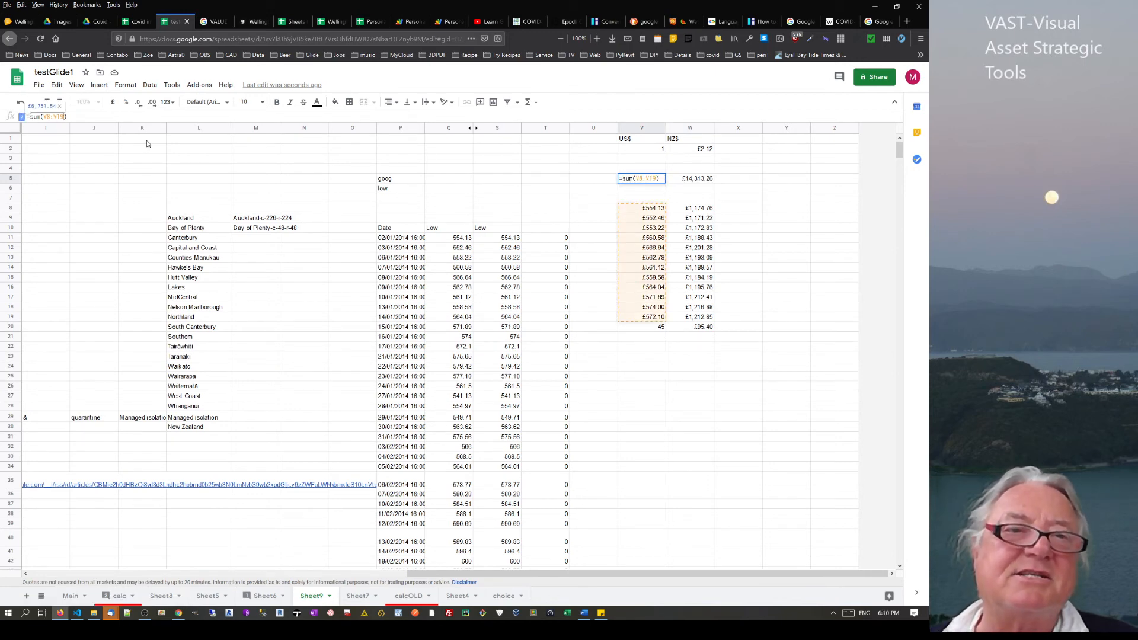
key(BackSpace)
key(BackSpace)
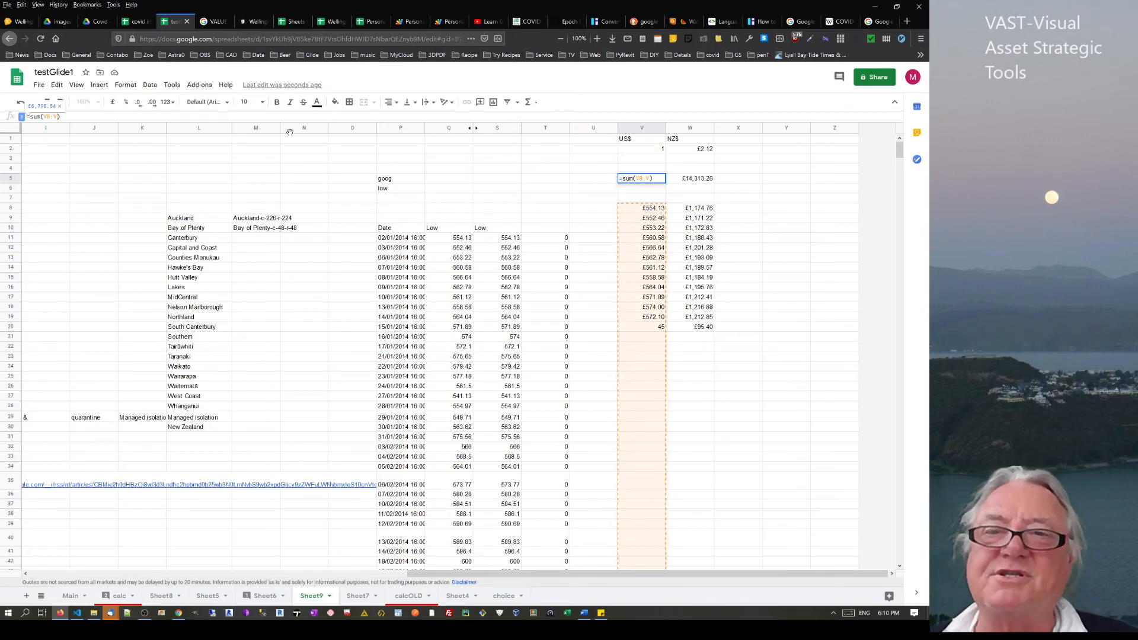
key(Return)
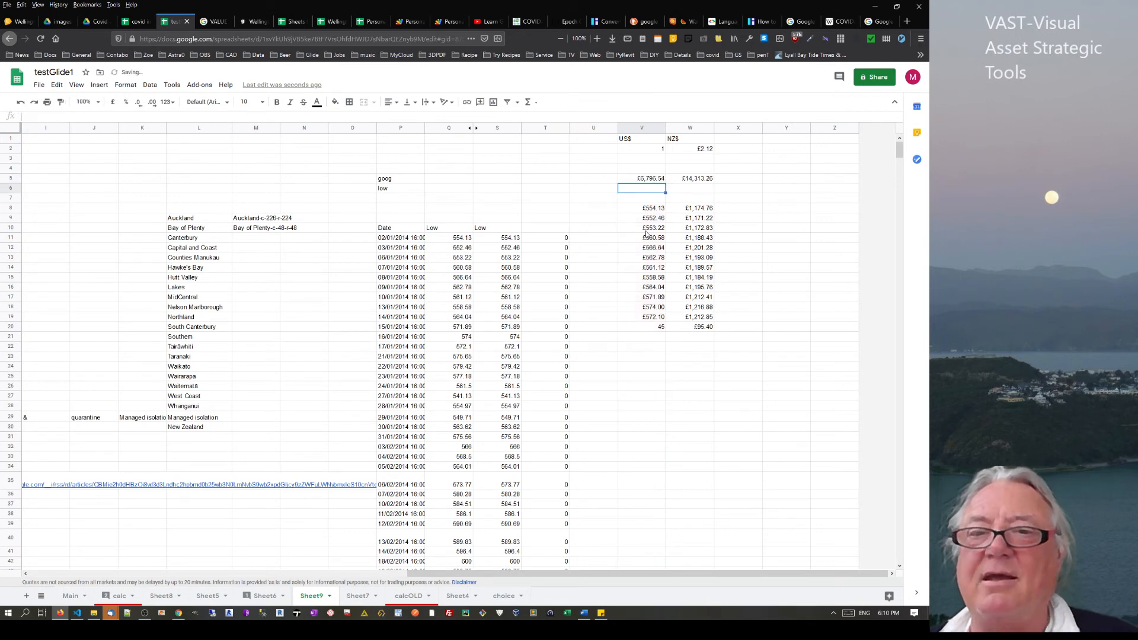
Add US$ test amounts: 45 copied into V21 and 12 entered in V22
click(657, 330)
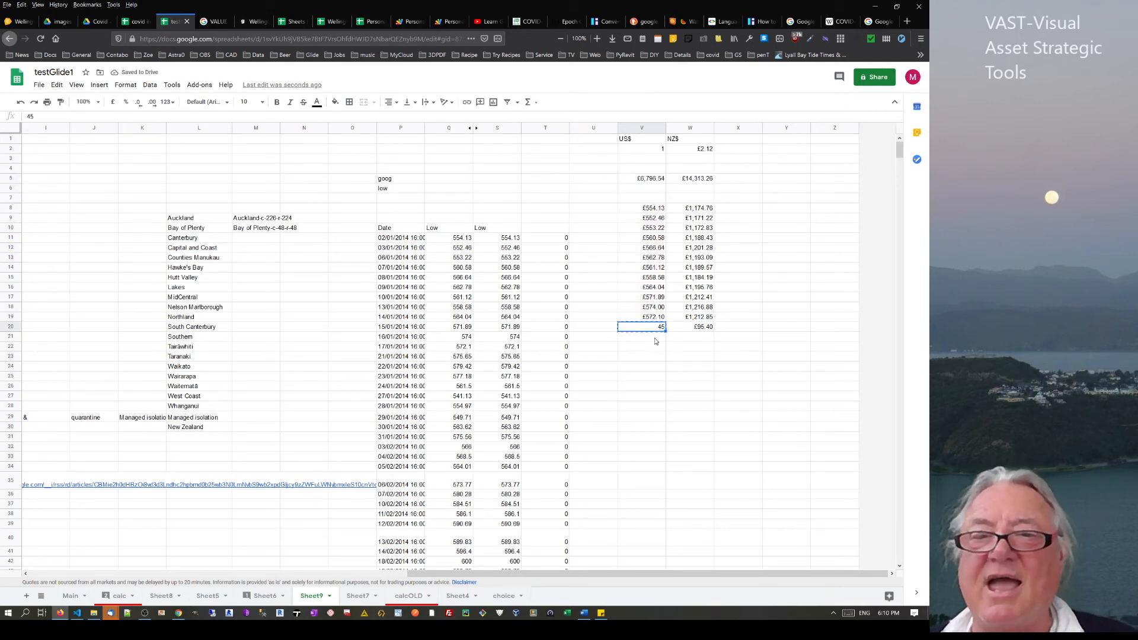
key(ctrl+c)
click(656, 339)
key(ctrl+v)
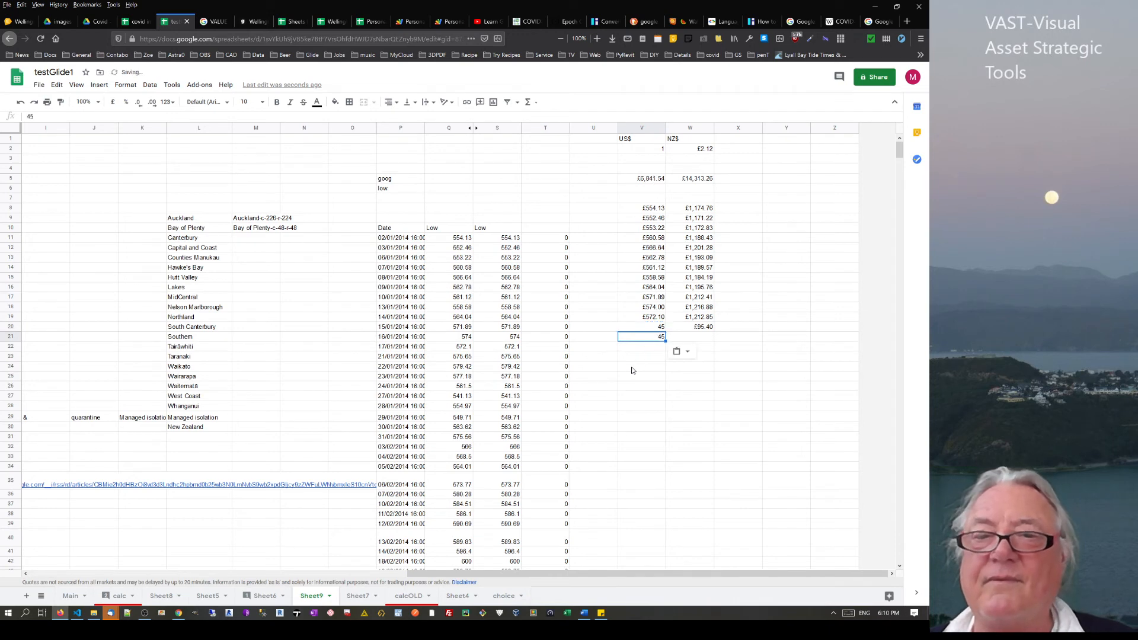
click(655, 180)
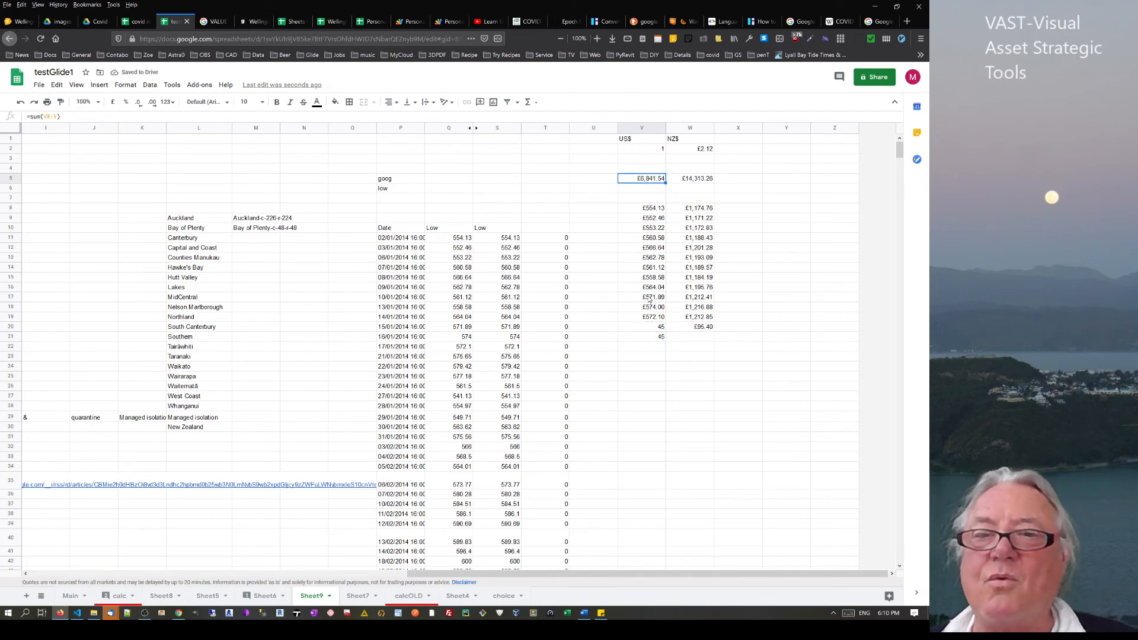
click(655, 349)
text(12)
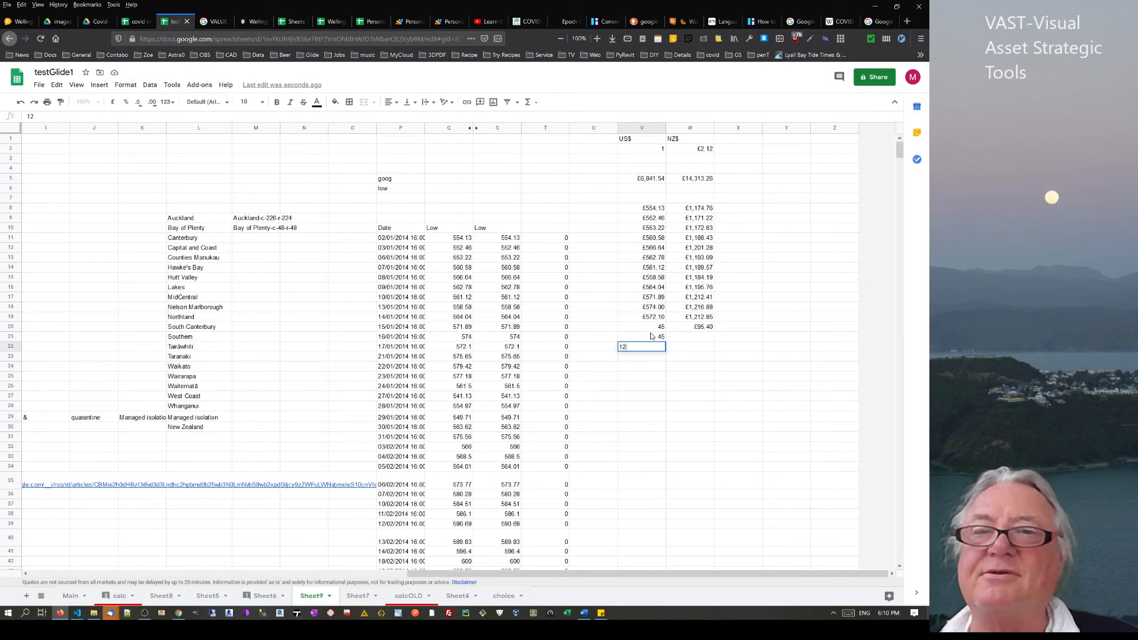
key(Return)
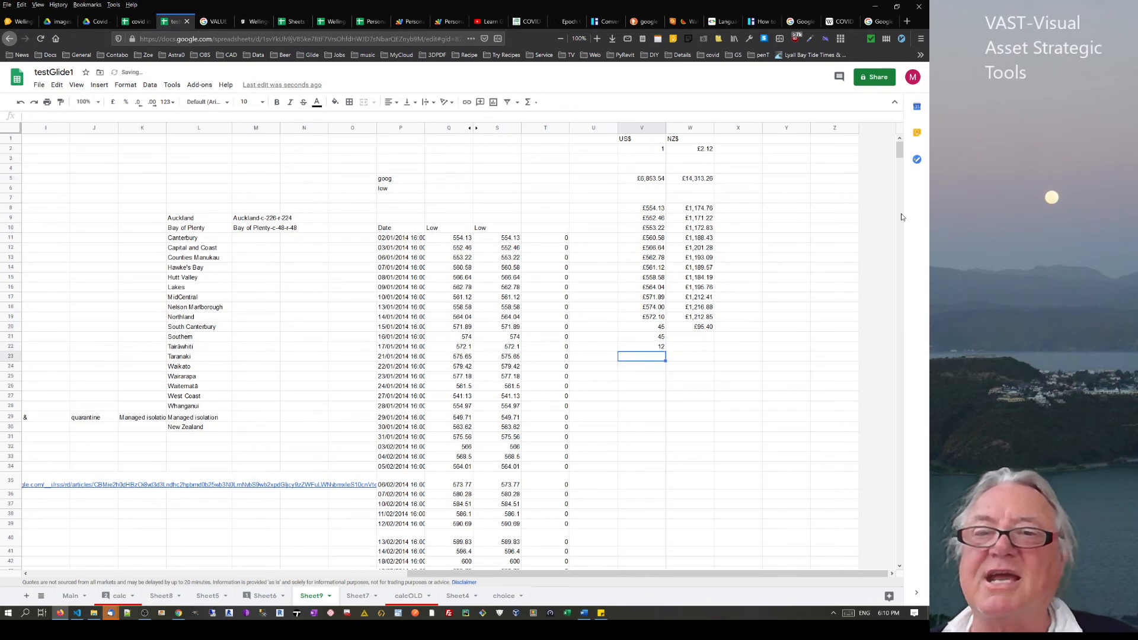
Copy the V21:V22 test amounts into W21:W22
click(688, 326)
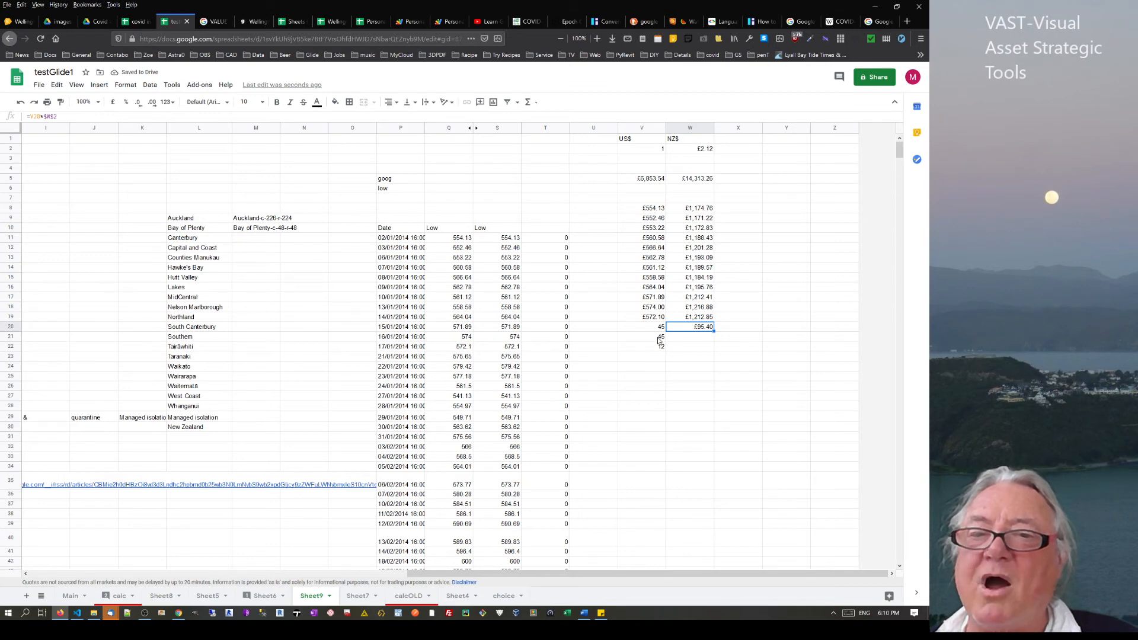
drag(660, 339, 658, 349)
key(ctrl+c)
click(701, 341)
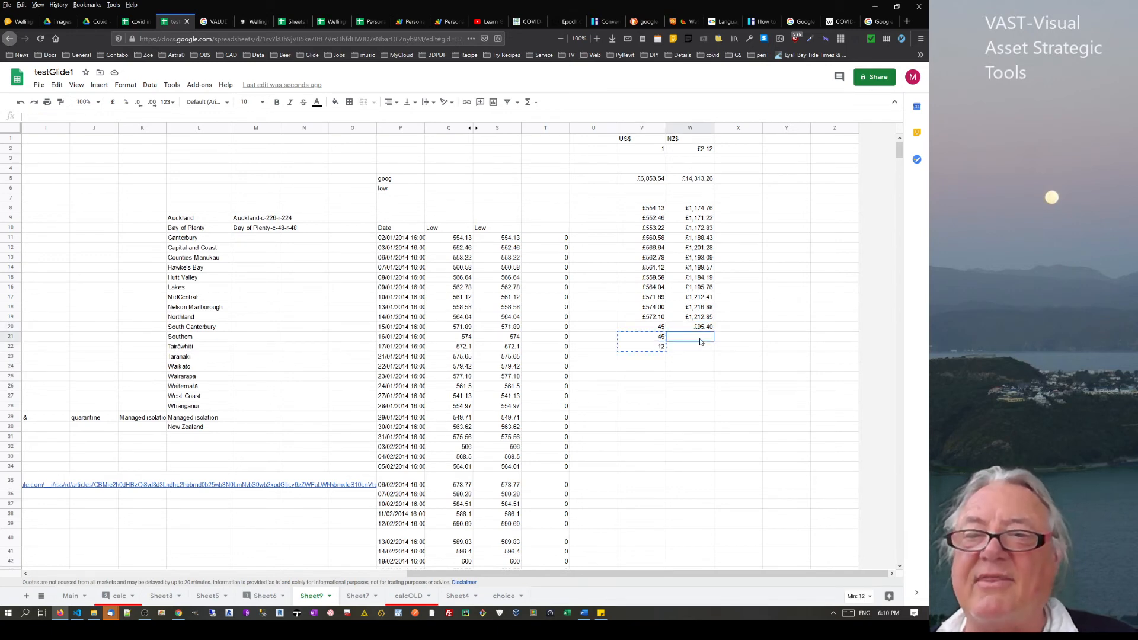
key(ctrl+v)
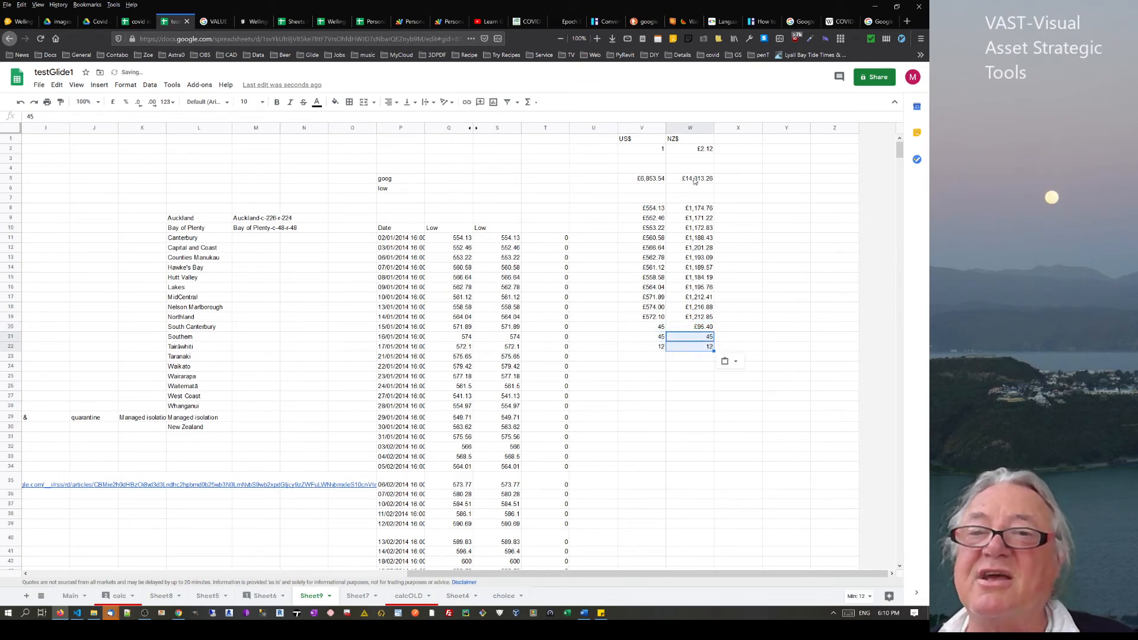
Change the NZ$ total in W5 to =sum(W8:W) so it covers the whole column
click(695, 181)
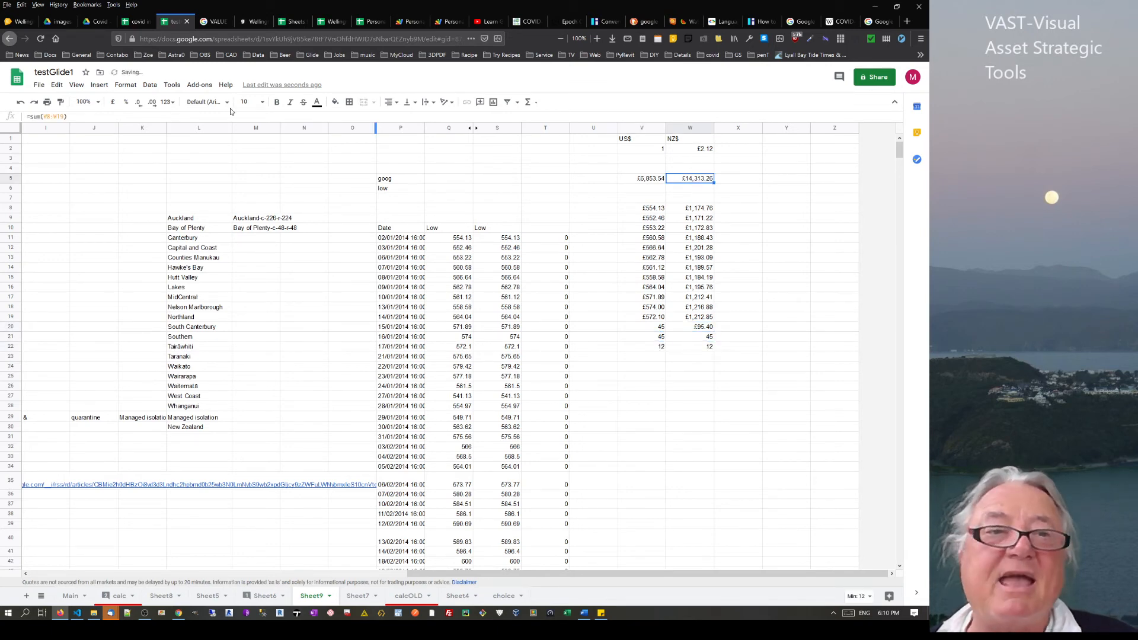
click(62, 117)
key(BackSpace)
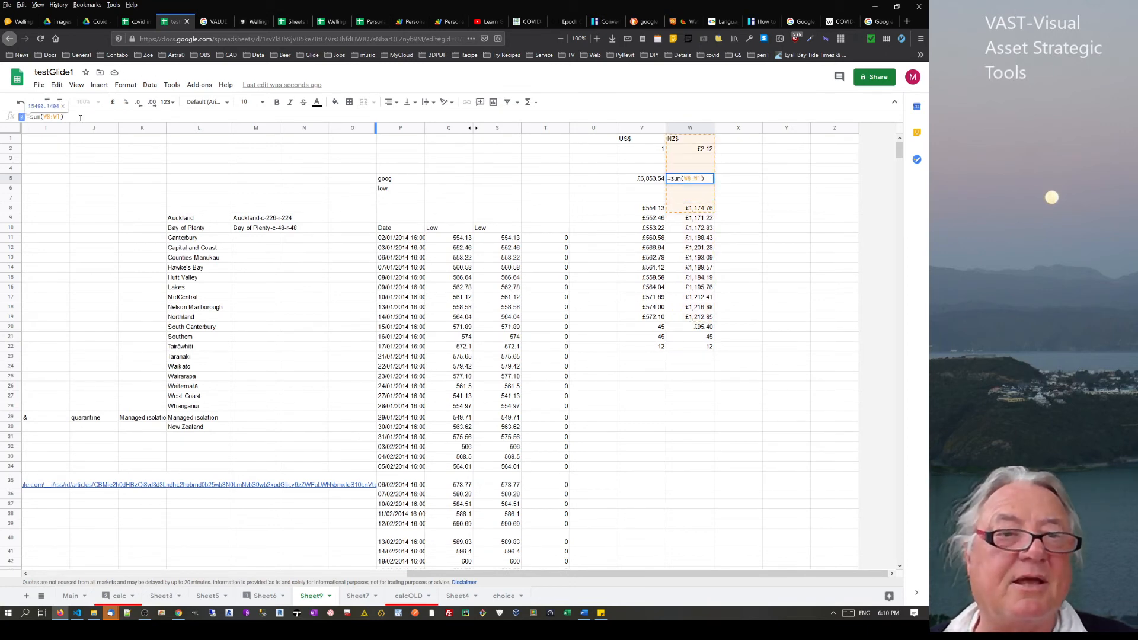
key(BackSpace)
key(Return)
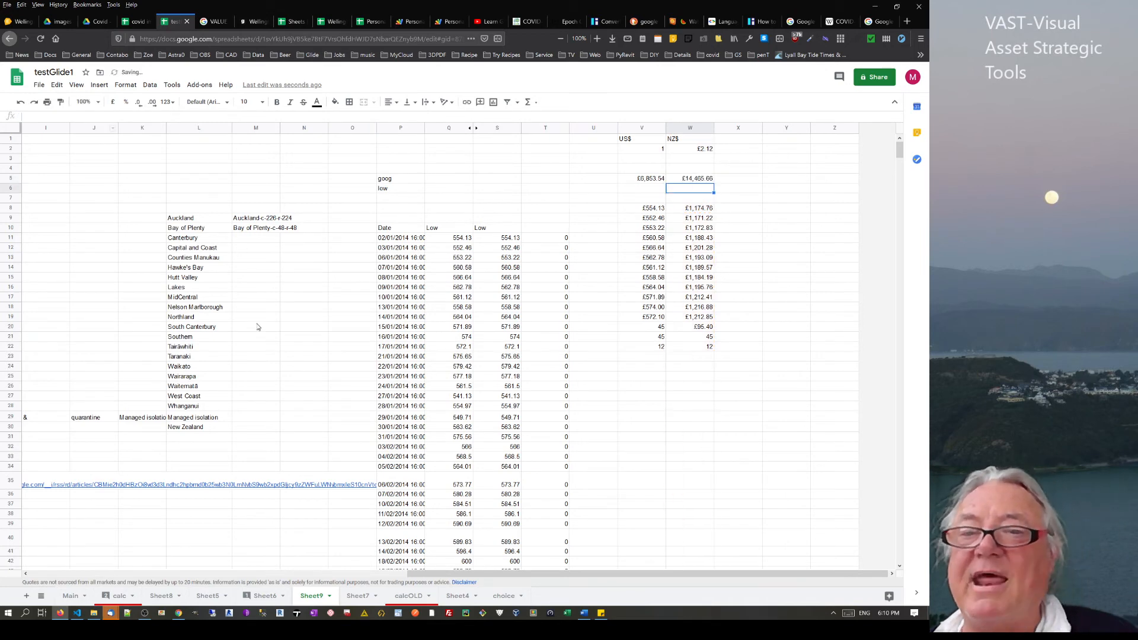
click(698, 179)
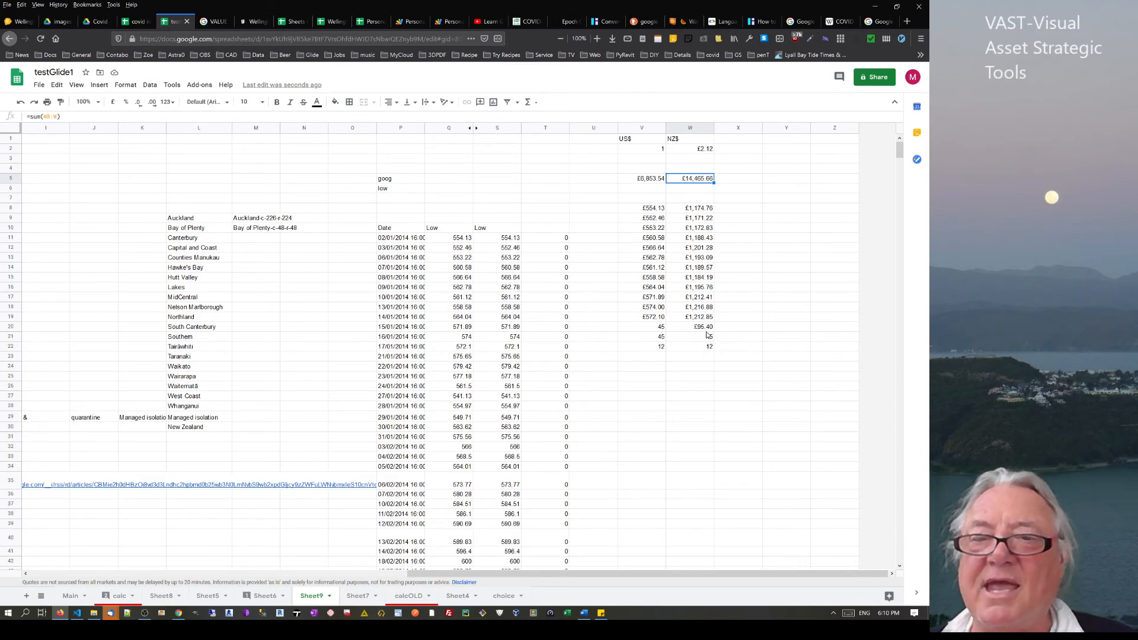
Fill the NZ$ cells down to row 25, then clear the stray values in W23:W25
drag(706, 327, 710, 381)
click(721, 430)
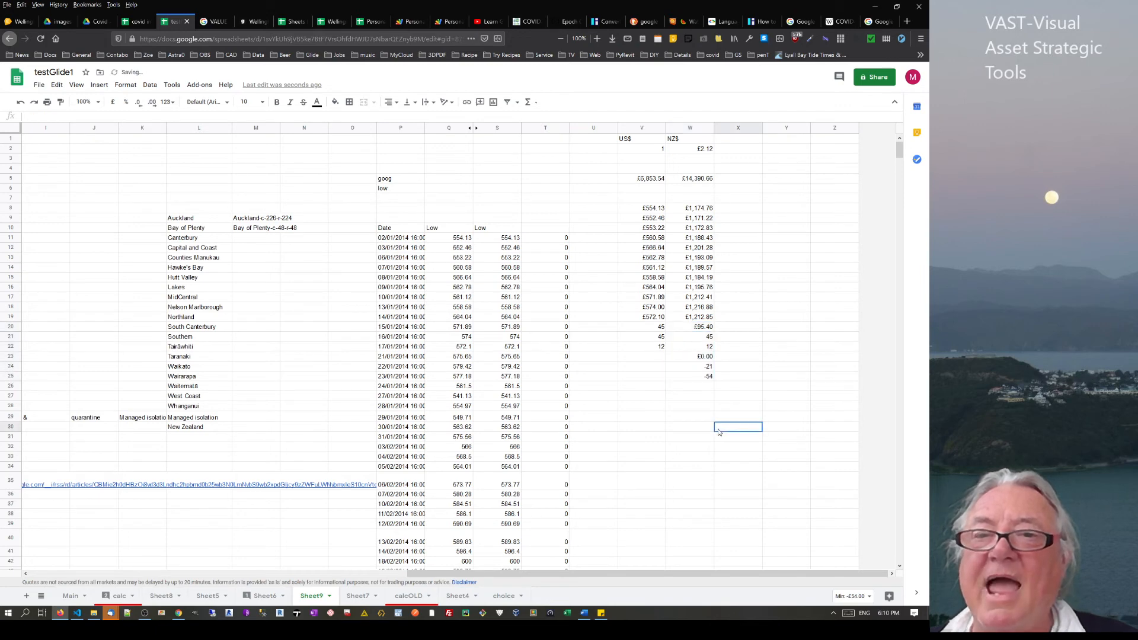
click(701, 368)
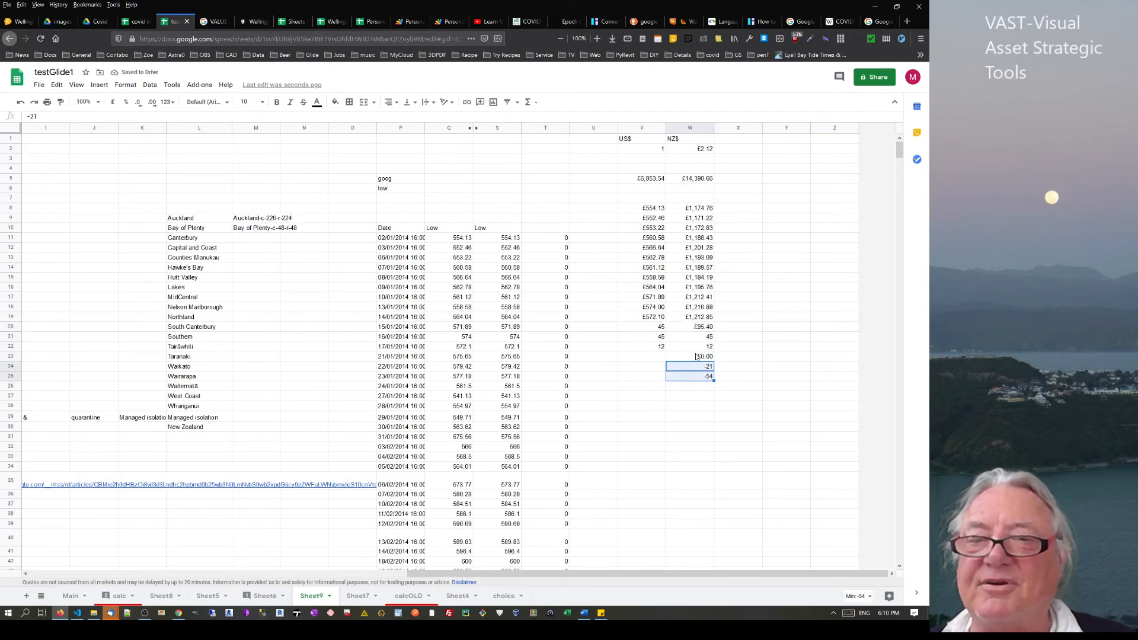
drag(699, 357, 697, 378)
key(Delete)
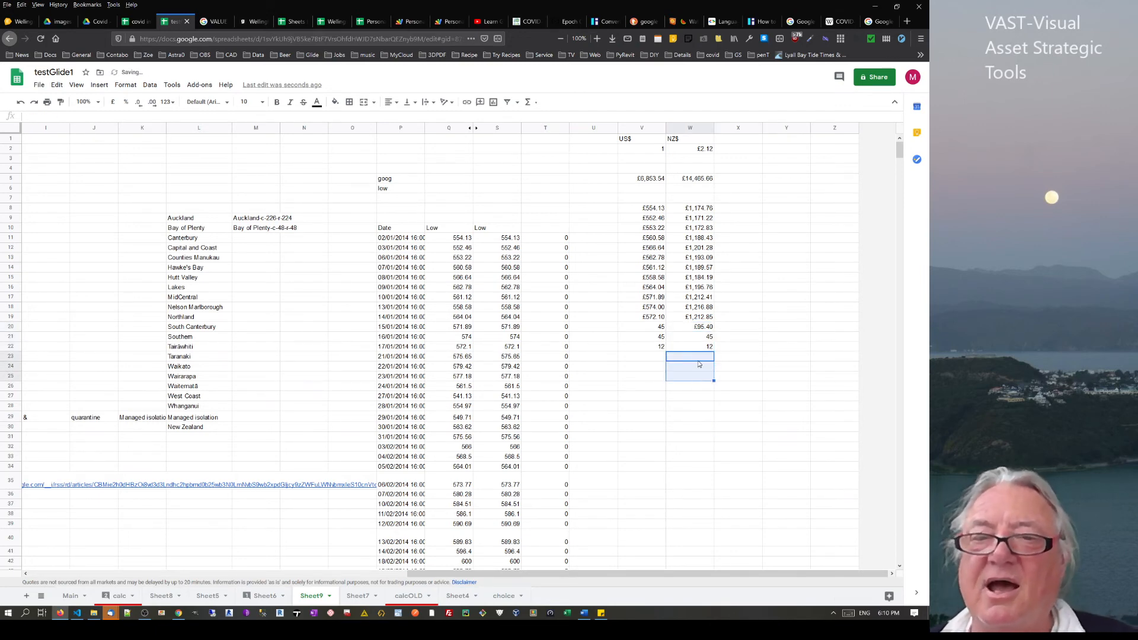
Copy the US$/NZ$ amount pairs from rows 20–21 into rows 23–24 and recheck V5
drag(658, 327, 701, 339)
key(ctrl+c)
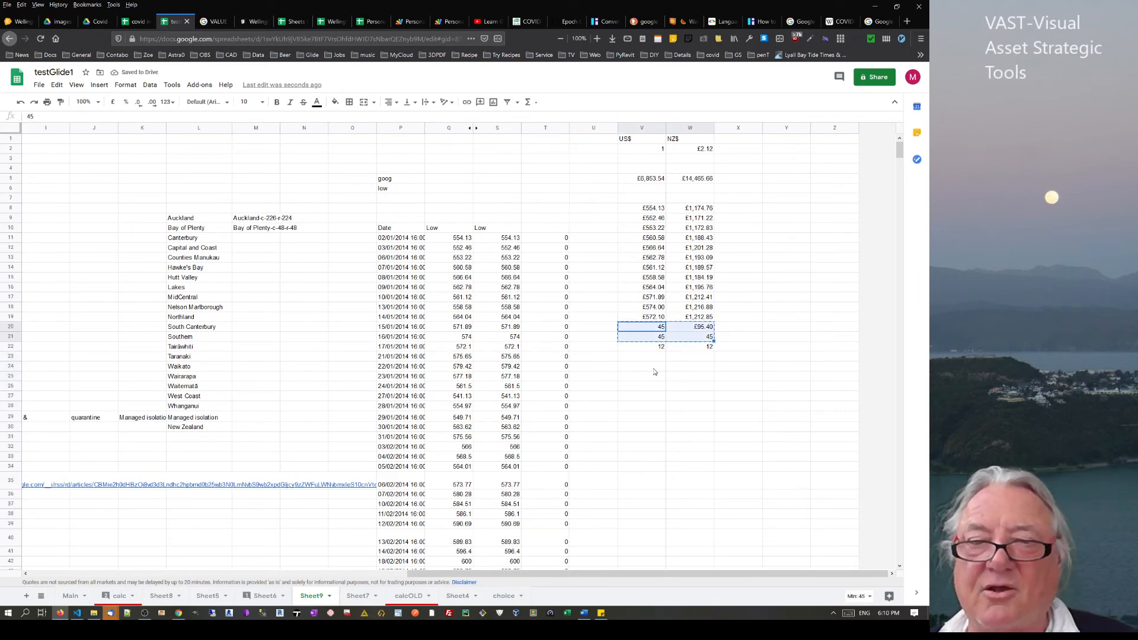
click(654, 358)
key(ctrl+v)
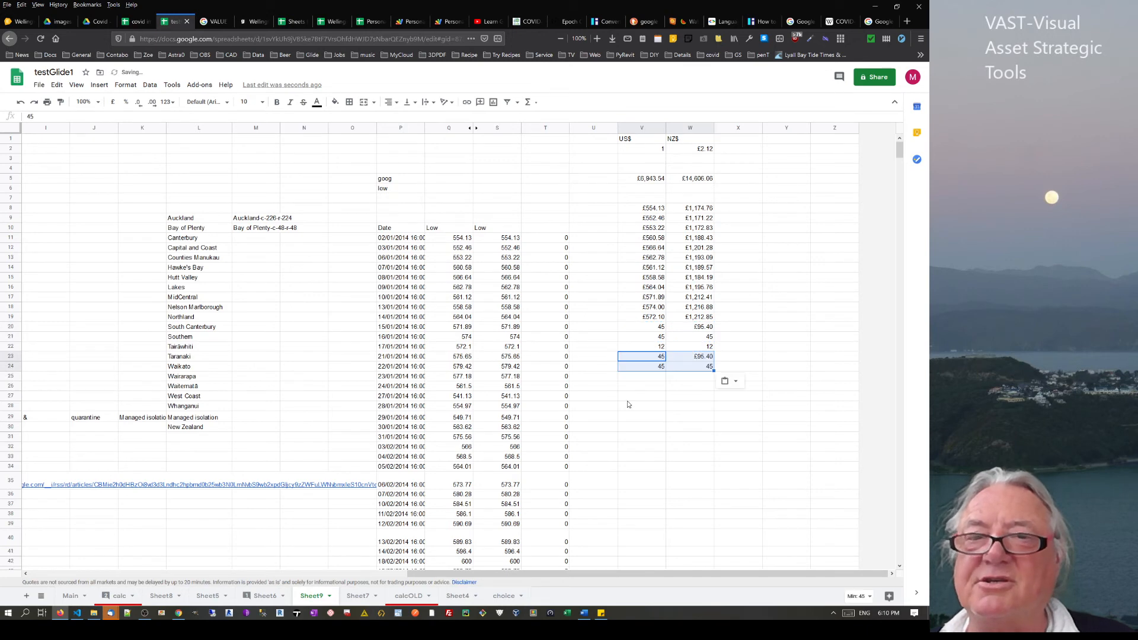
click(644, 181)
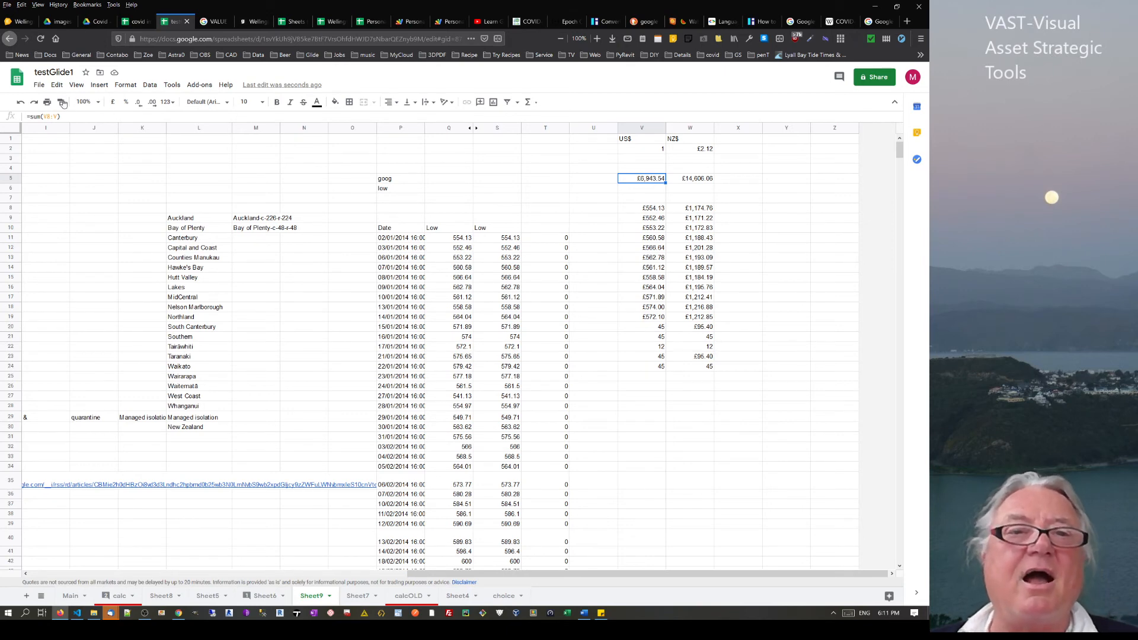
Add a conditional format rule filling V5 red when ≥7000, then select and copy V22:V24
click(100, 86)
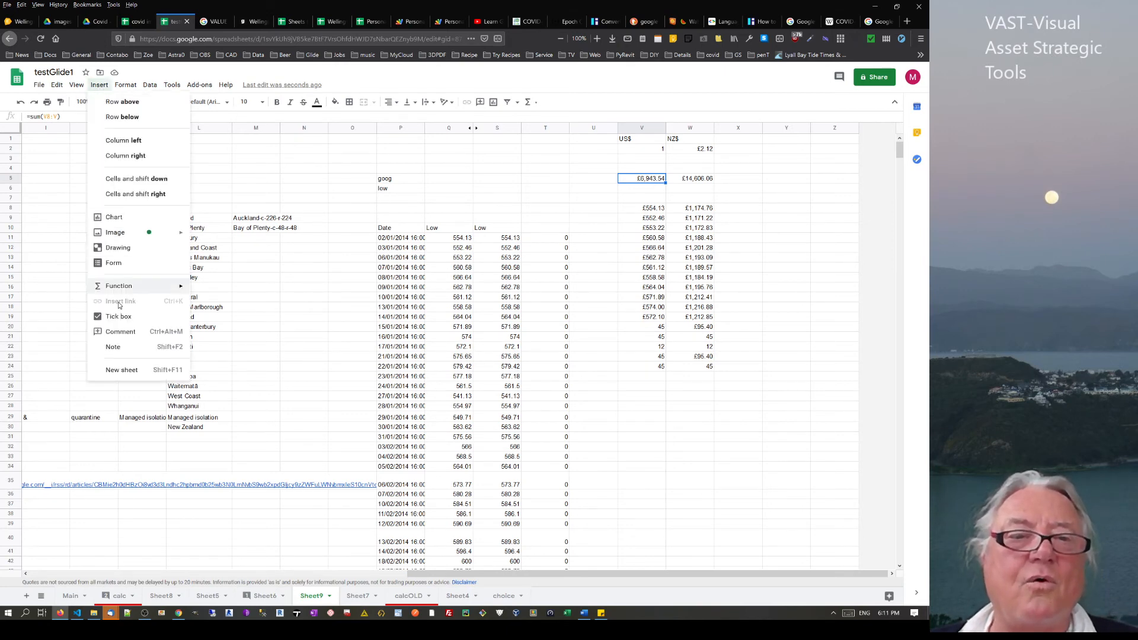
mouse_move(130, 89)
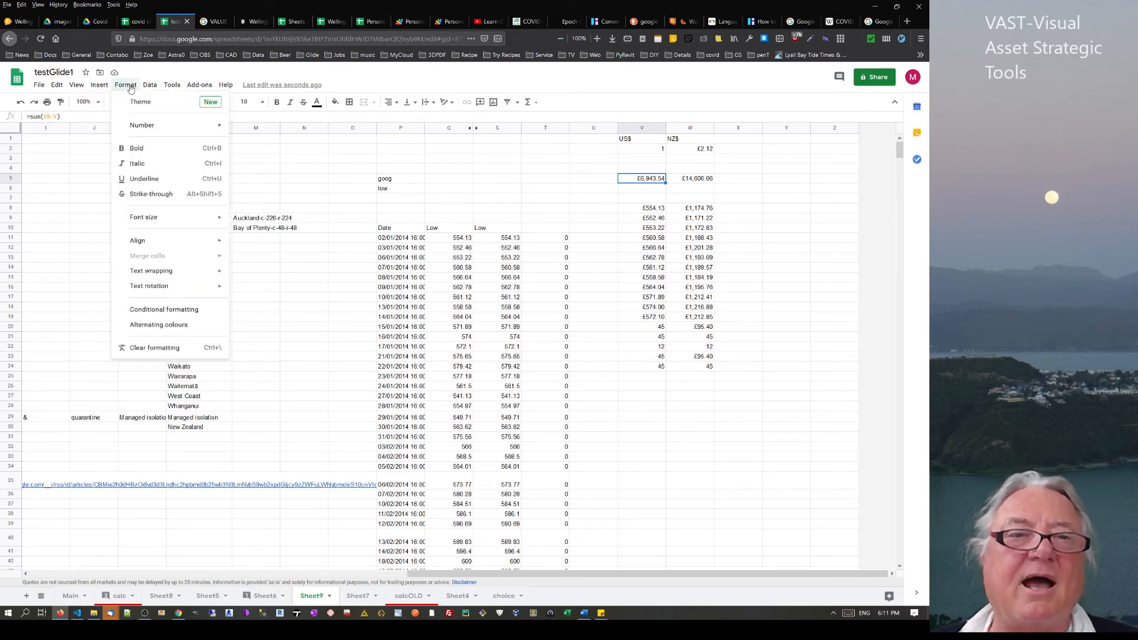
click(144, 312)
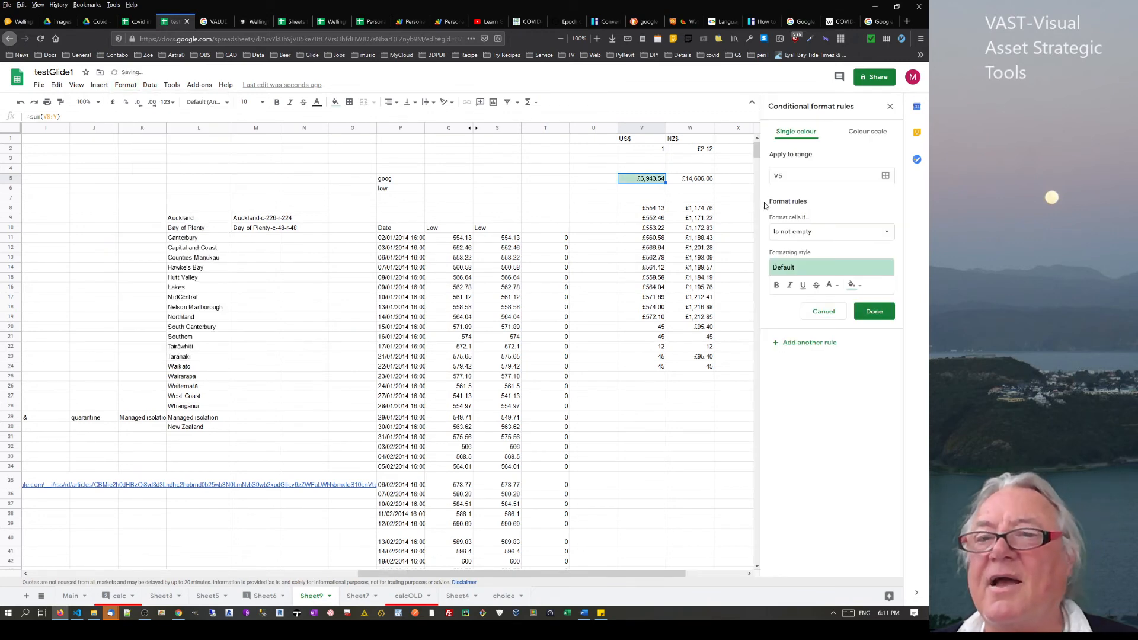
click(853, 285)
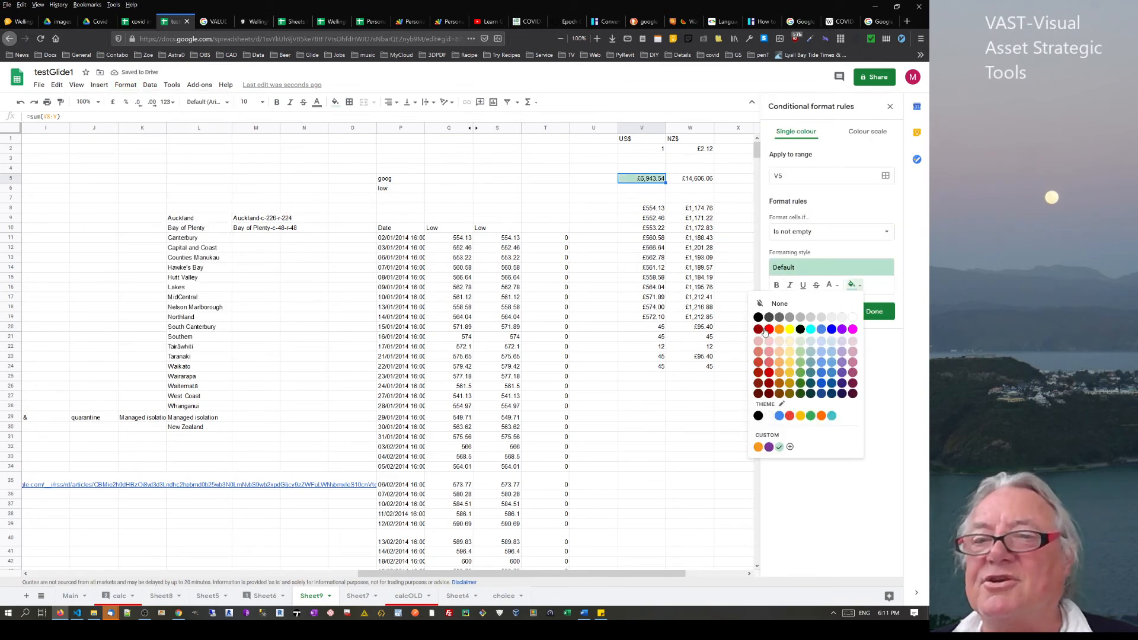
click(766, 330)
click(876, 233)
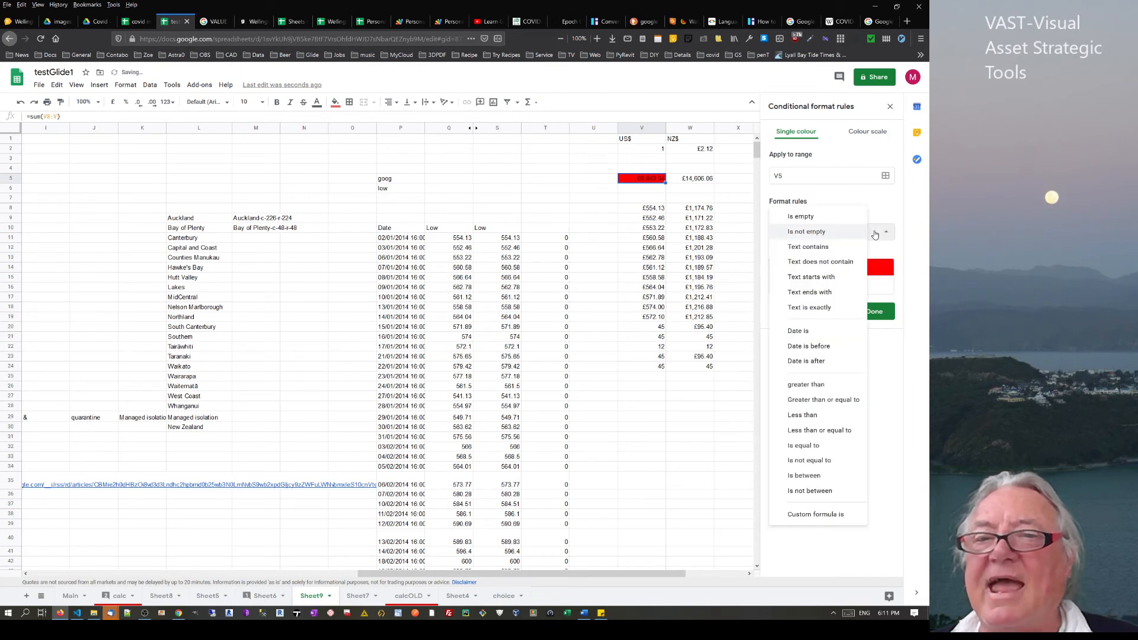
click(825, 402)
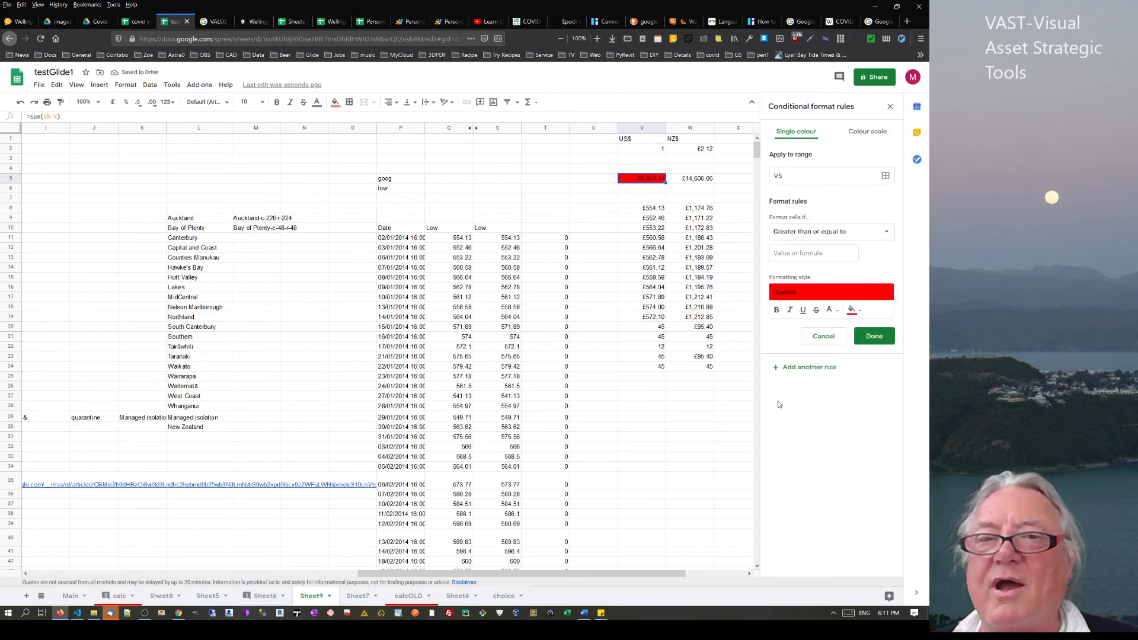
click(828, 253)
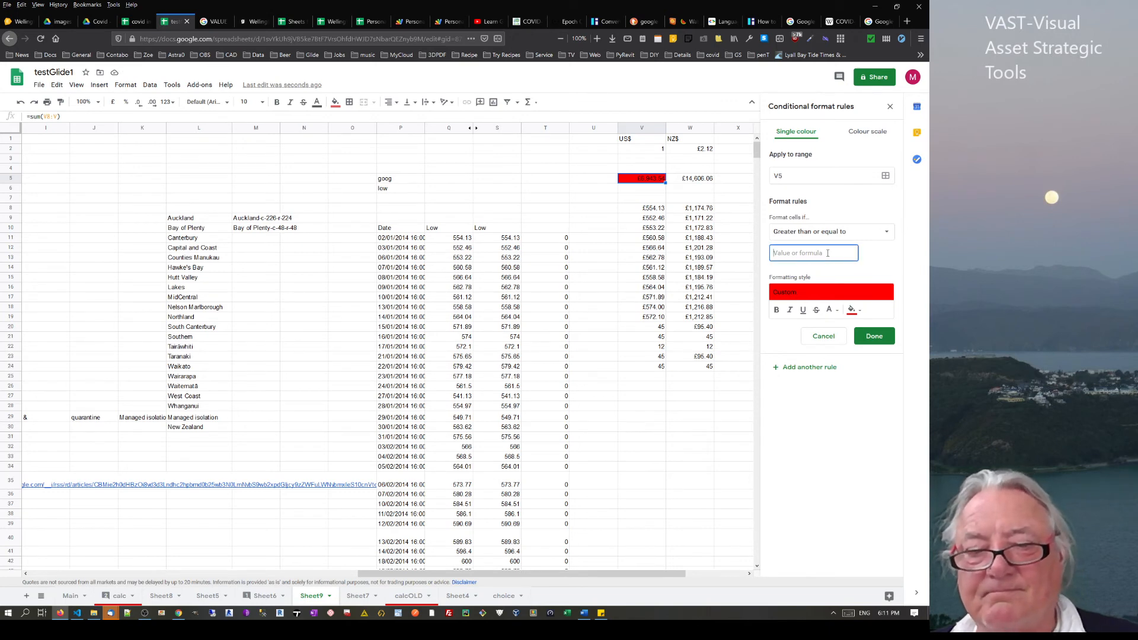
text(7000)
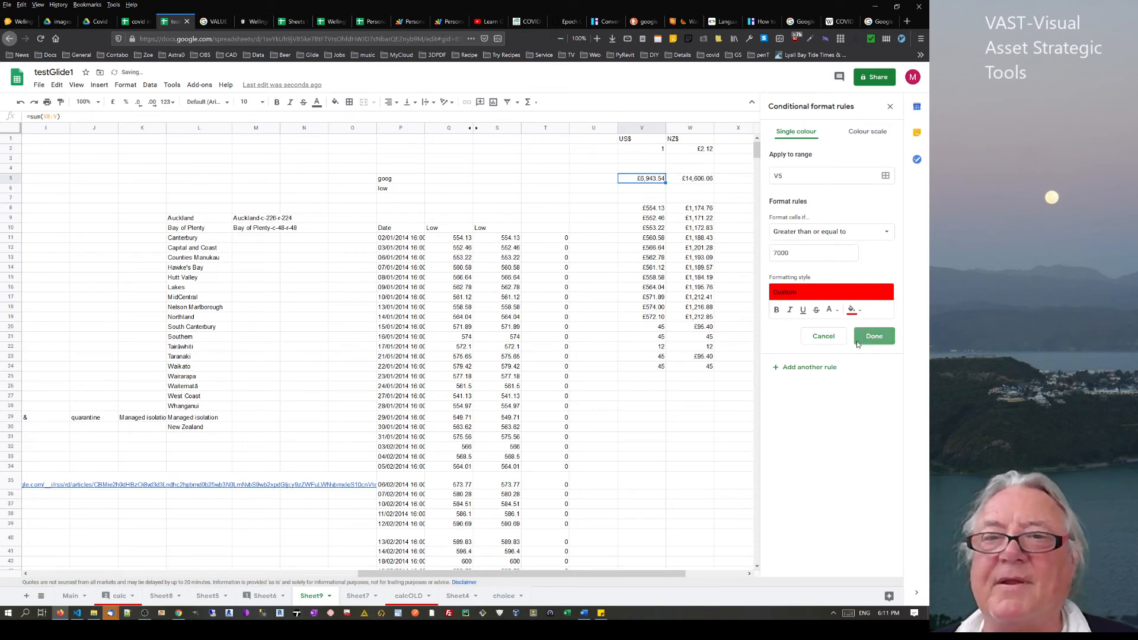
click(873, 336)
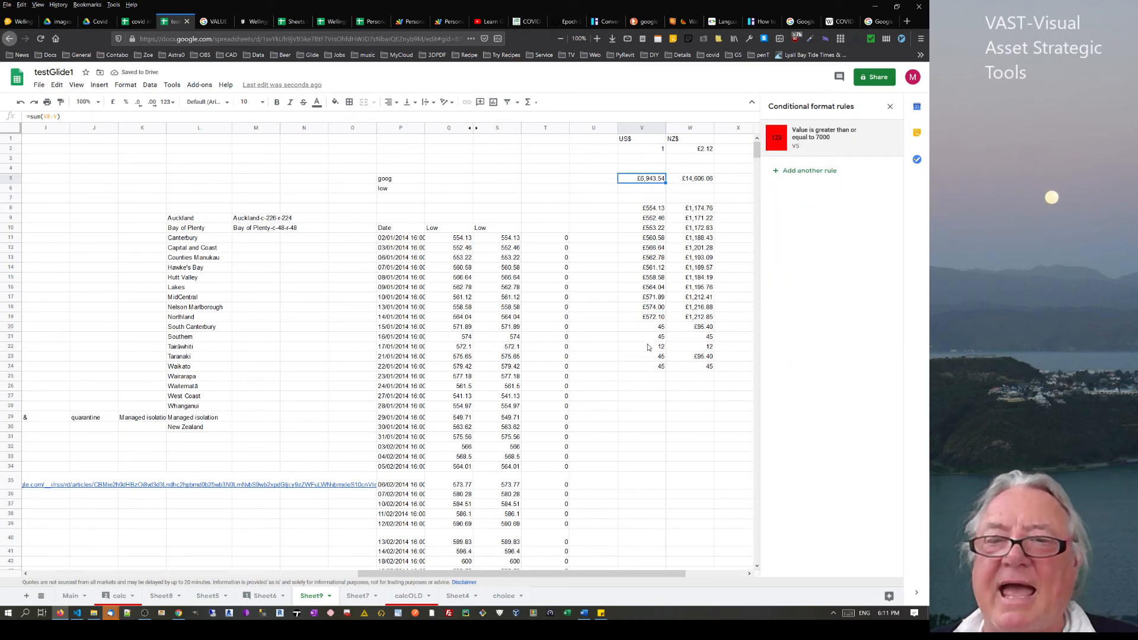
drag(647, 350, 649, 371)
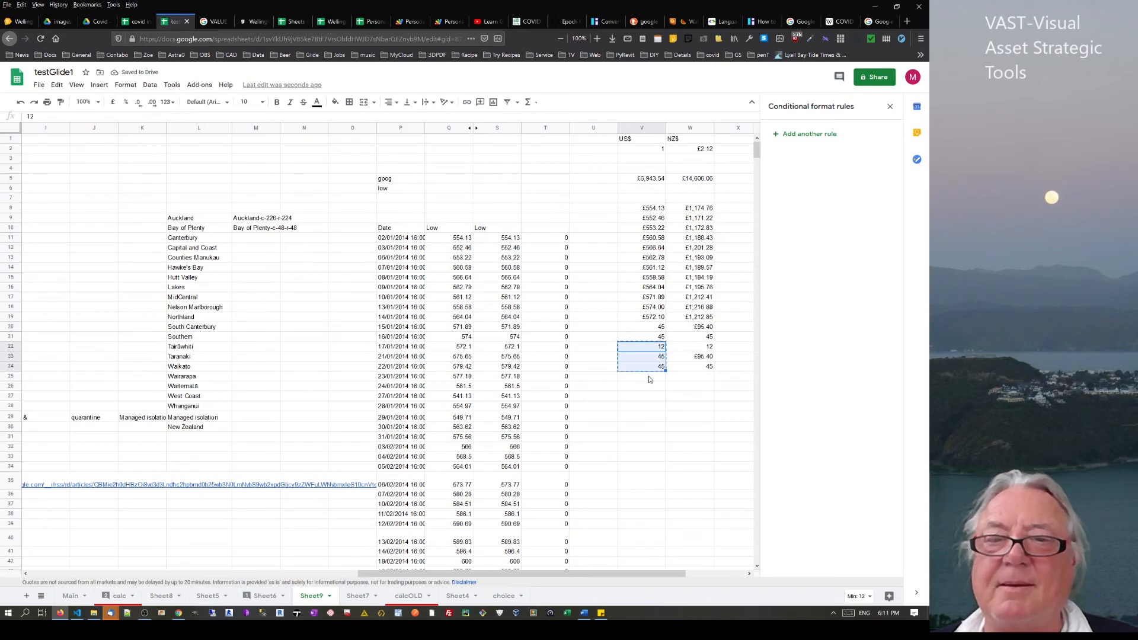
Paste 12, 45, 45 into V25:V27 and confirm V5's red-total rule
click(649, 377)
key(ctrl+v)
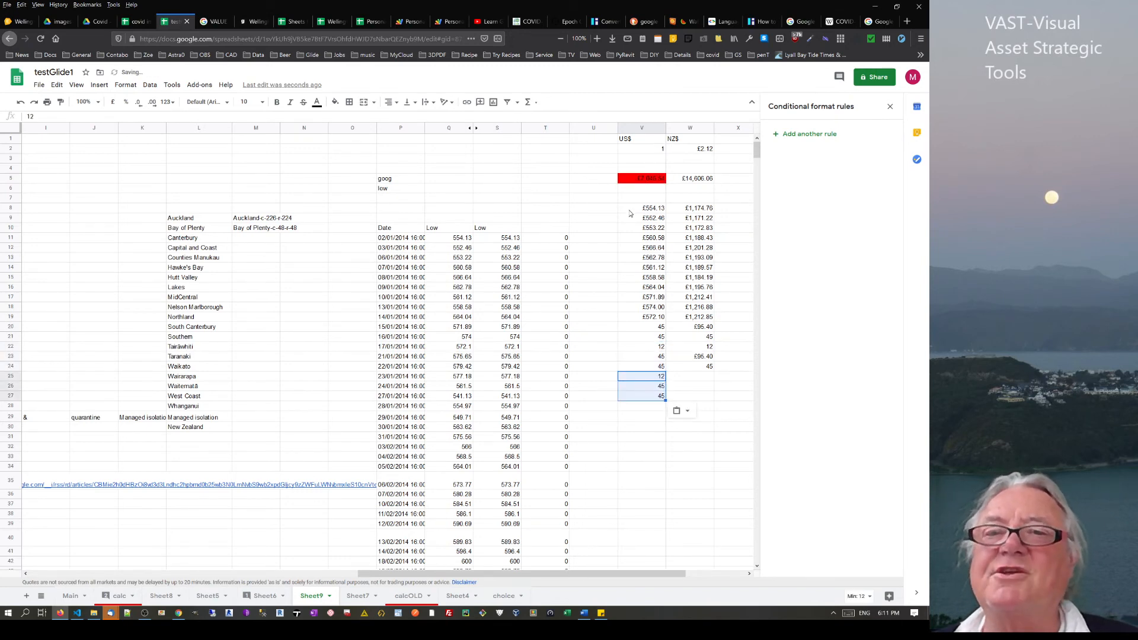
click(653, 181)
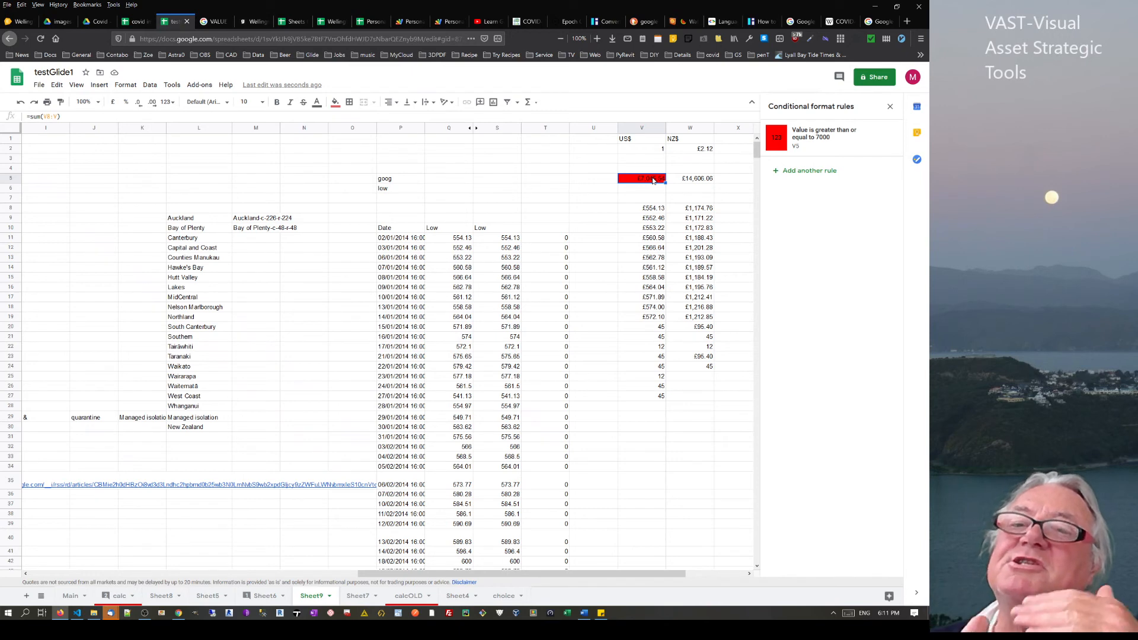
click(655, 211)
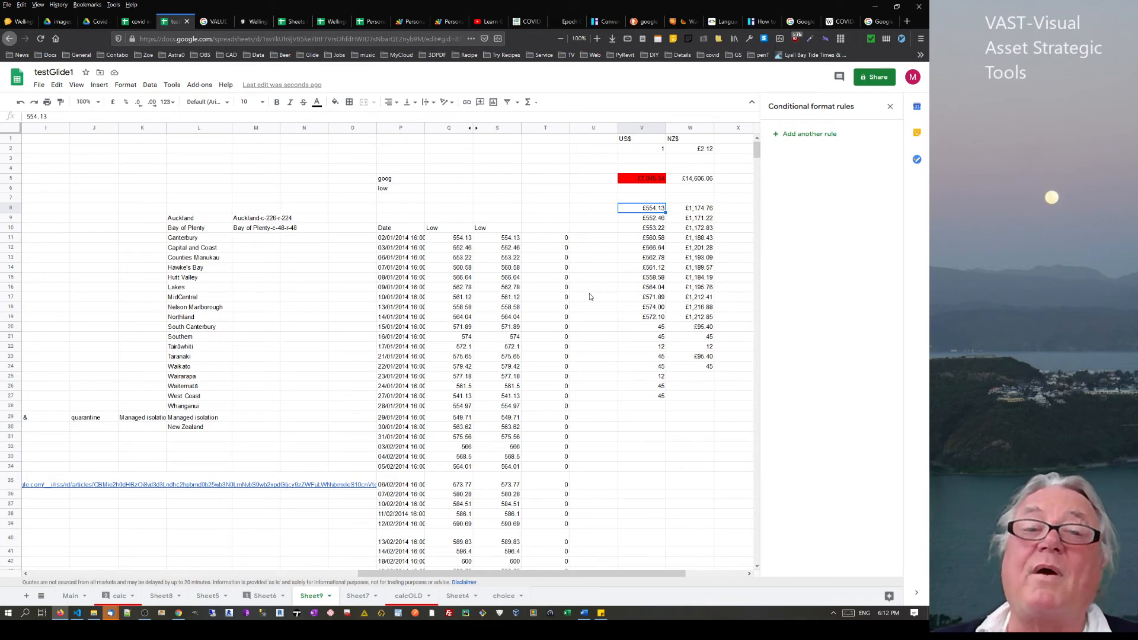
Fill W16's NZ$ conversion formula down to W24
click(658, 397)
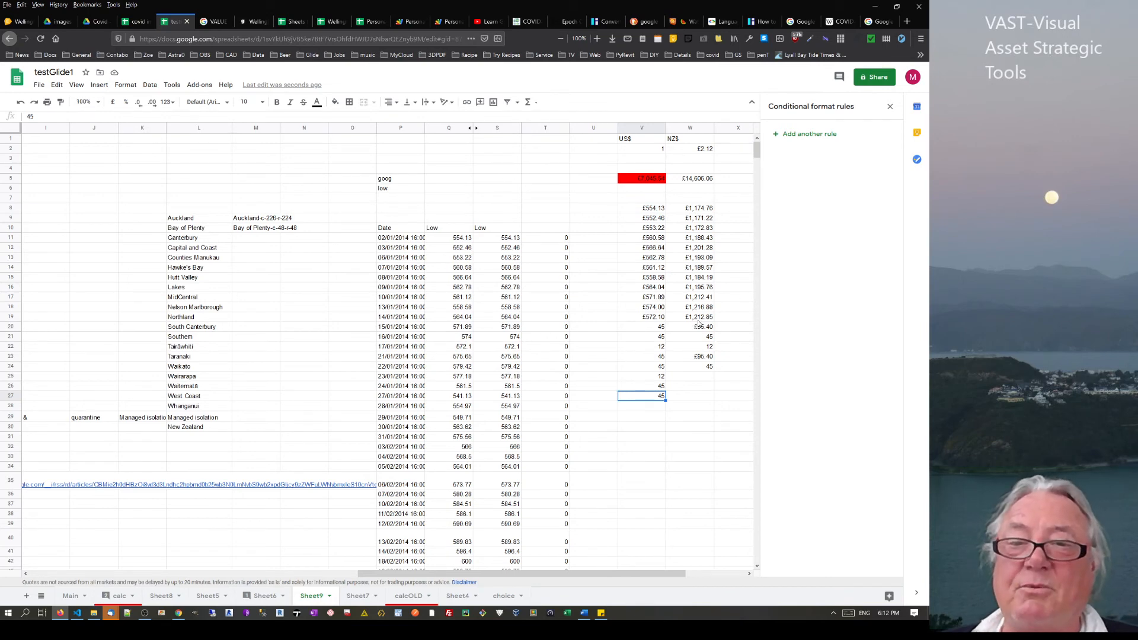
click(709, 358)
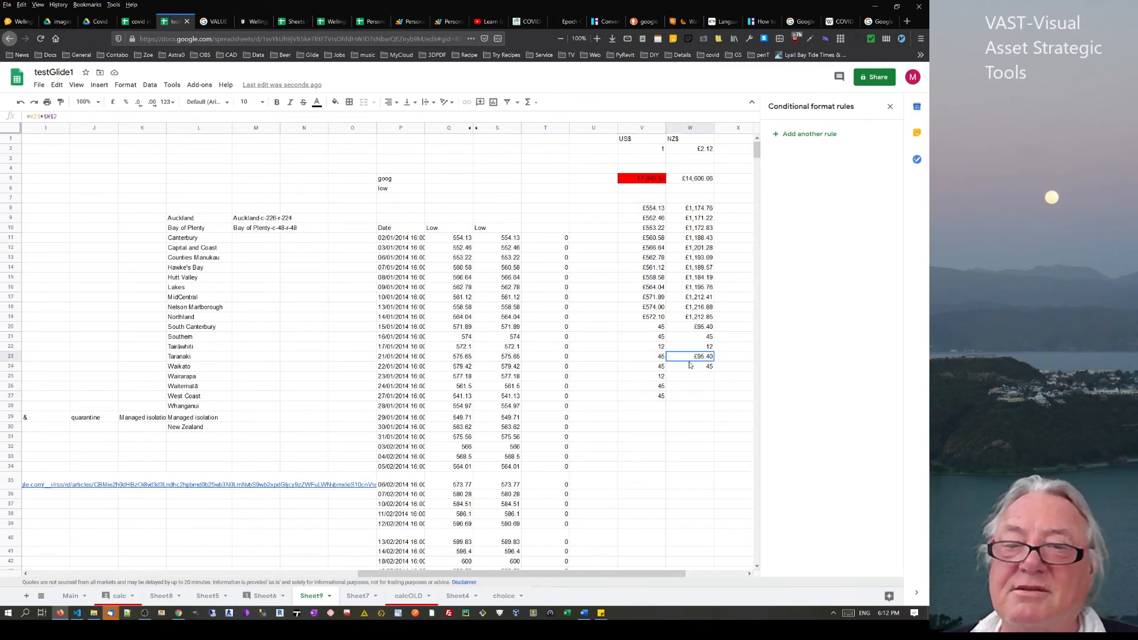
drag(685, 379, 687, 398)
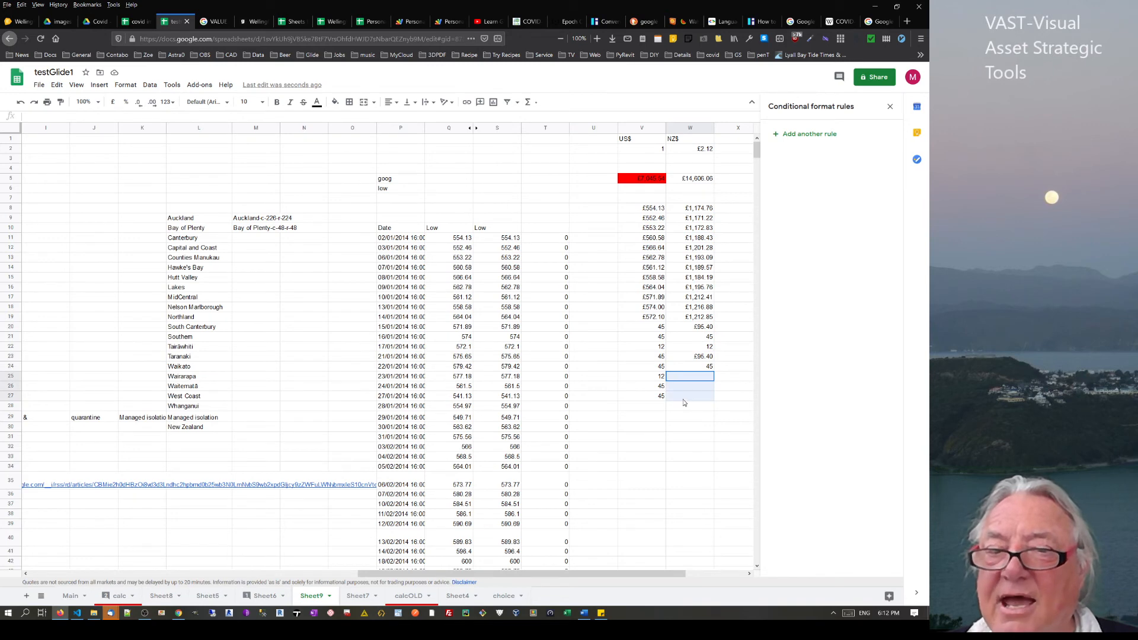
click(711, 368)
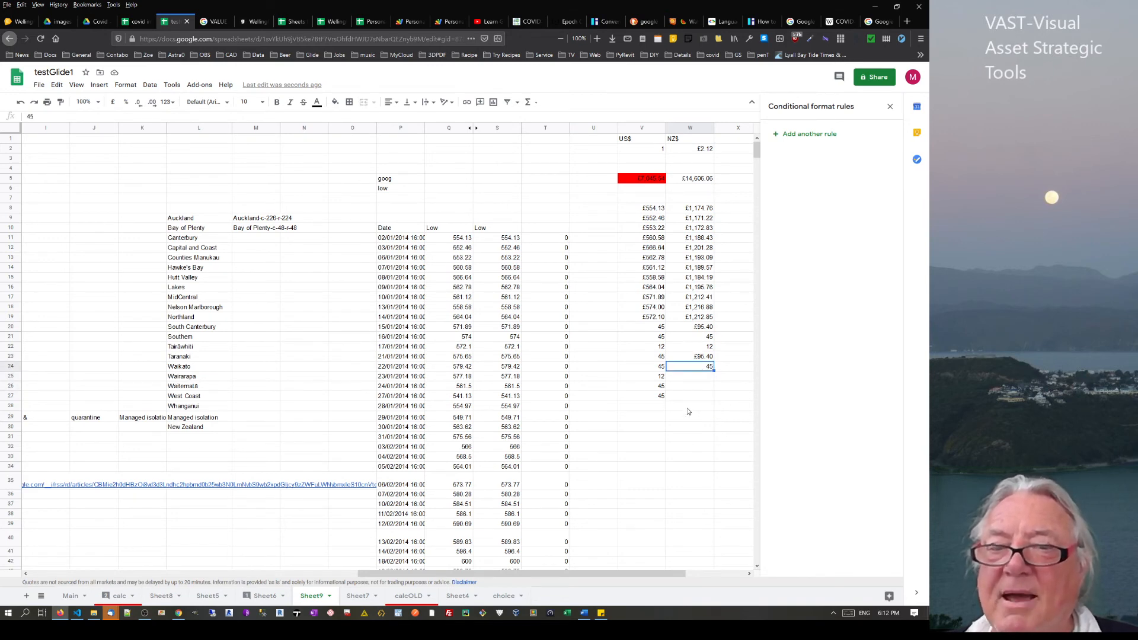
click(710, 288)
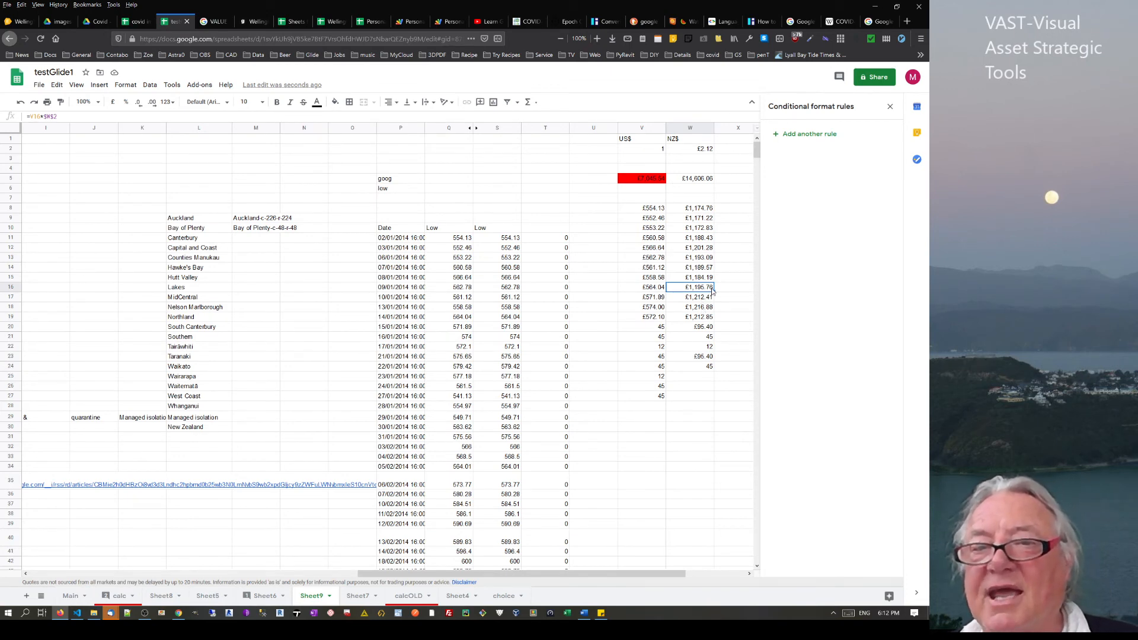
drag(716, 291, 713, 368)
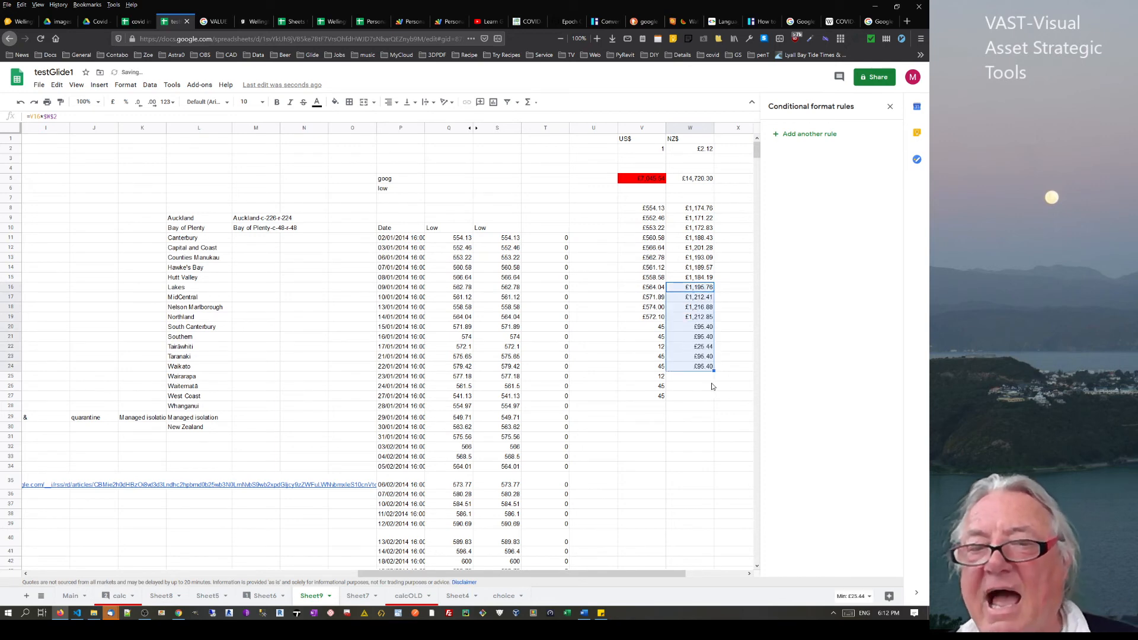
Change the exchange rate in W2 to 2.16
click(704, 153)
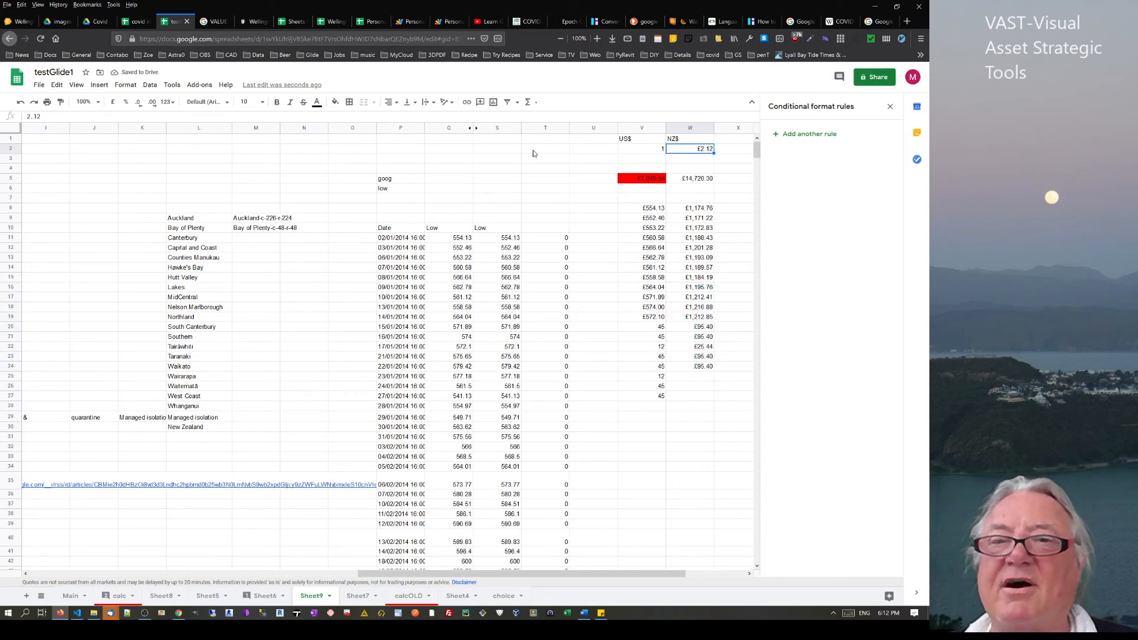
click(82, 116)
key(BackSpace)
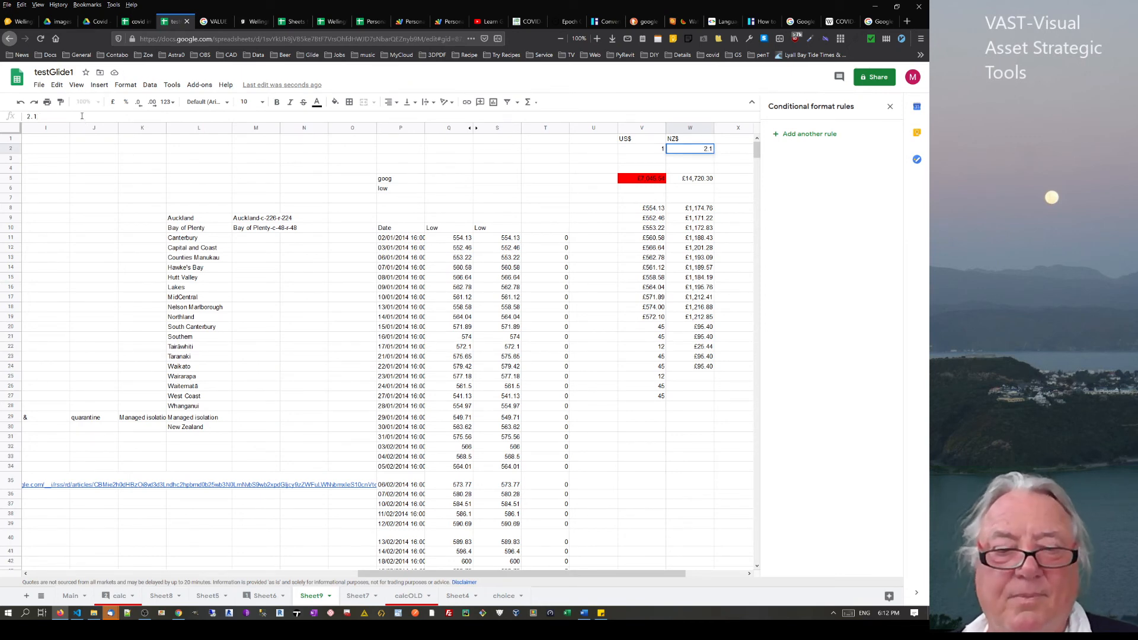
text(6)
key(Return)
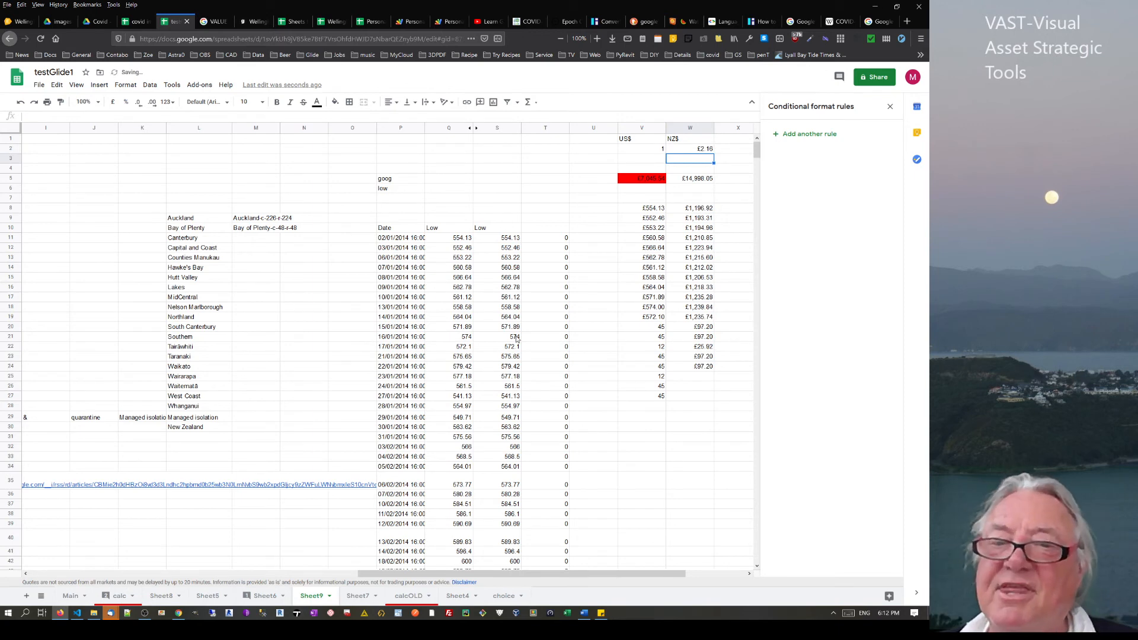
Check the empty cells in rows 25–28, then select the NZ$ formulas in W9:W24
drag(694, 377, 694, 397)
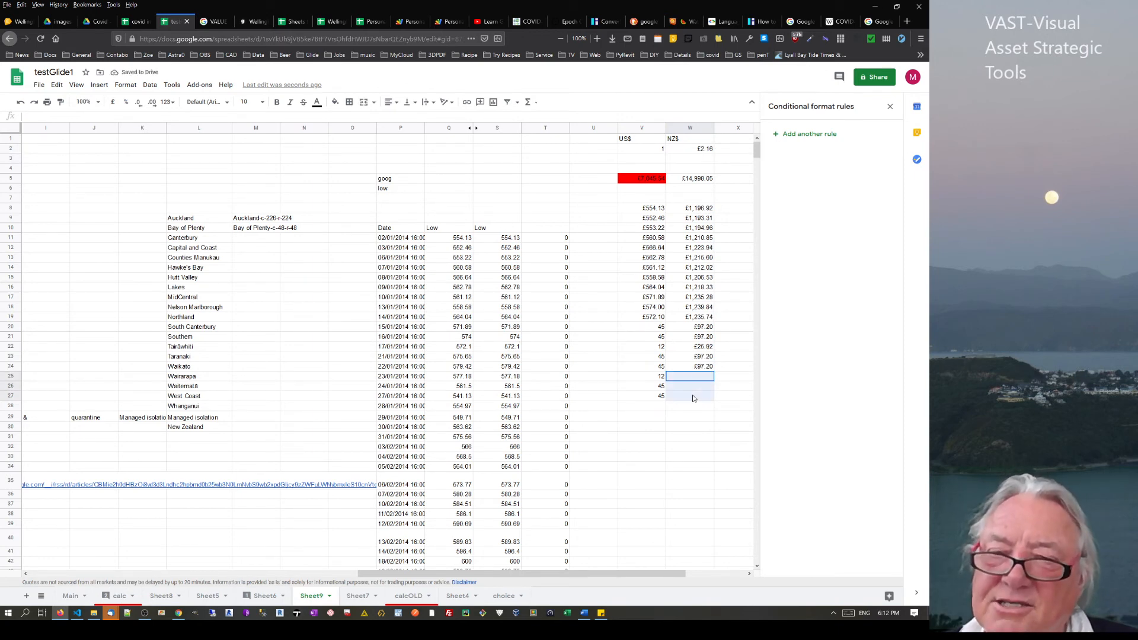
click(644, 396)
click(637, 408)
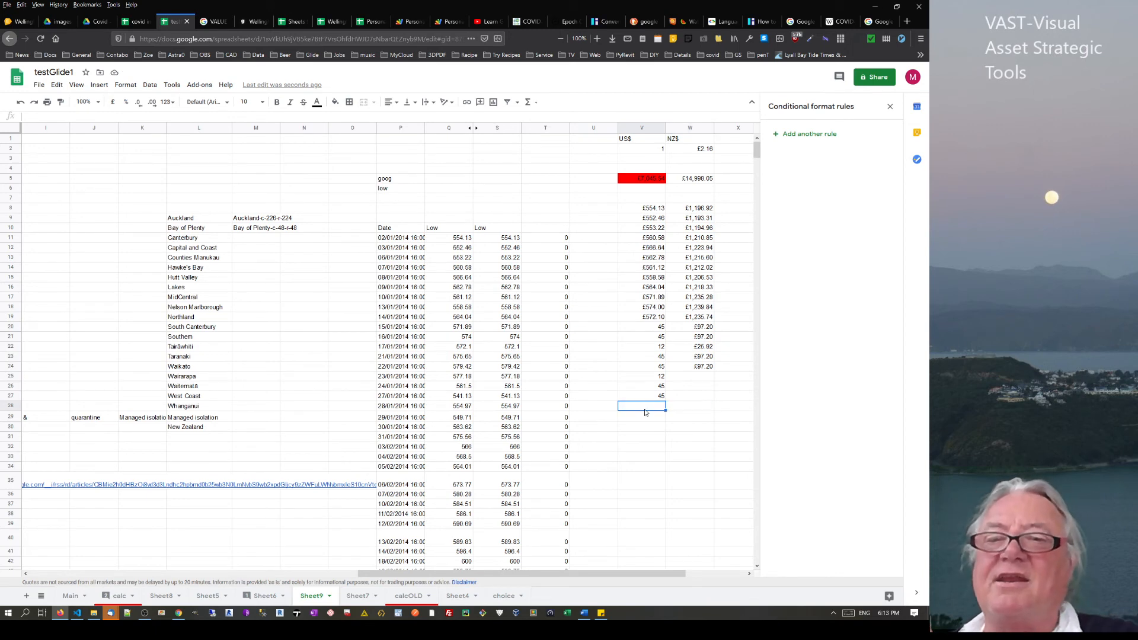
click(679, 408)
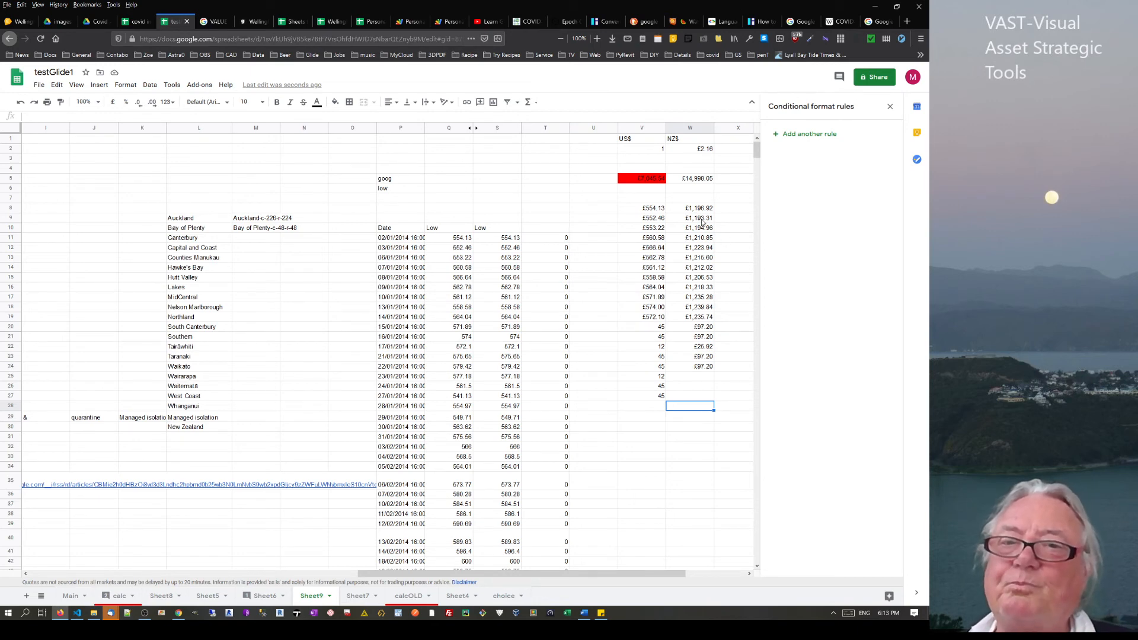
drag(702, 221, 688, 368)
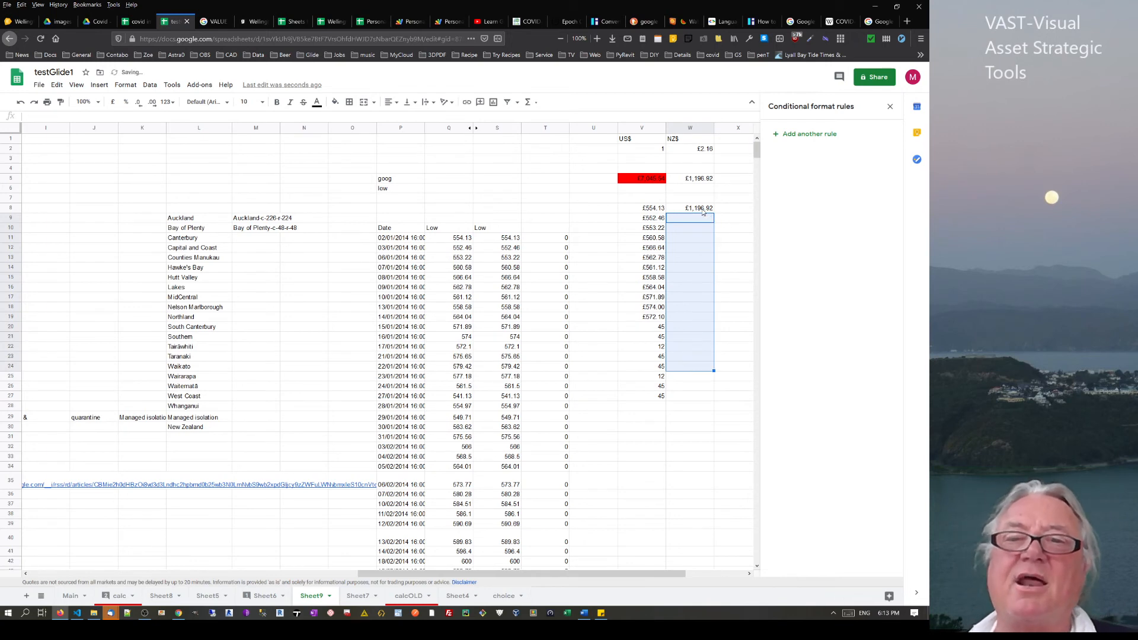
Rewrite W8 as =arrayformula(V8:V*$W$2) and scroll the column to verify the conversions
key(ctrl+z)
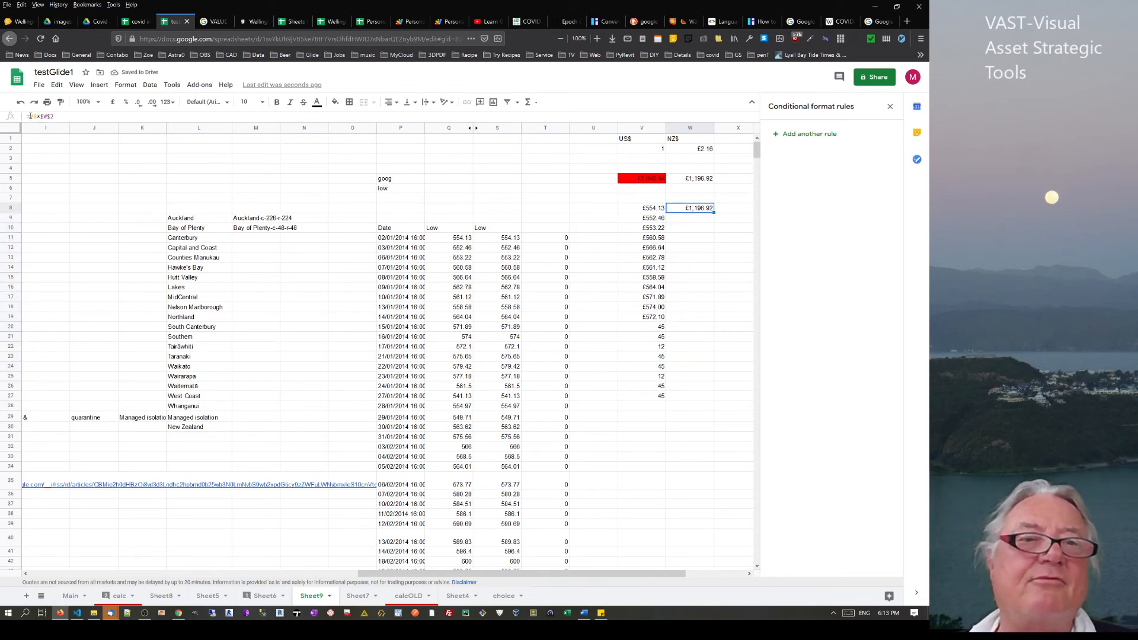
click(30, 116)
text(arra)
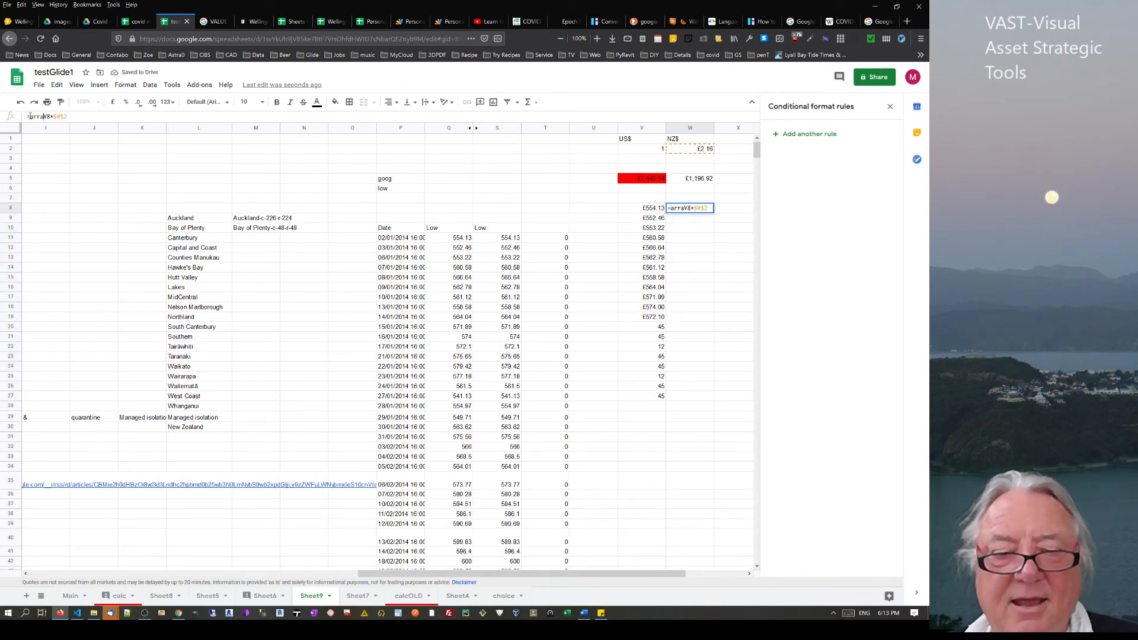
text(yformi)
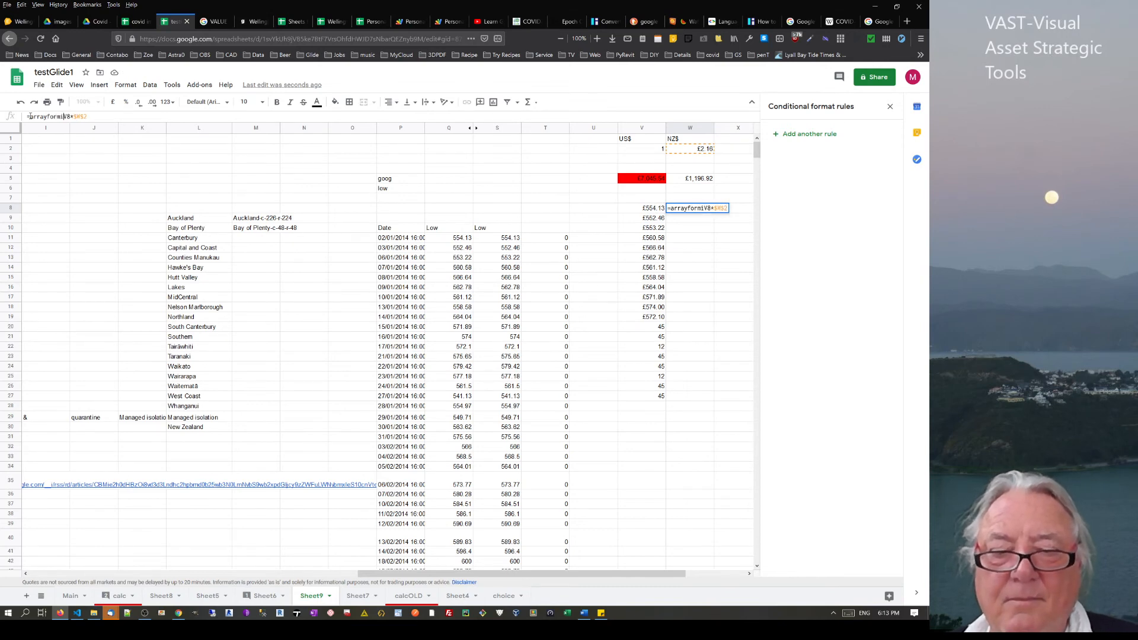
text(la()
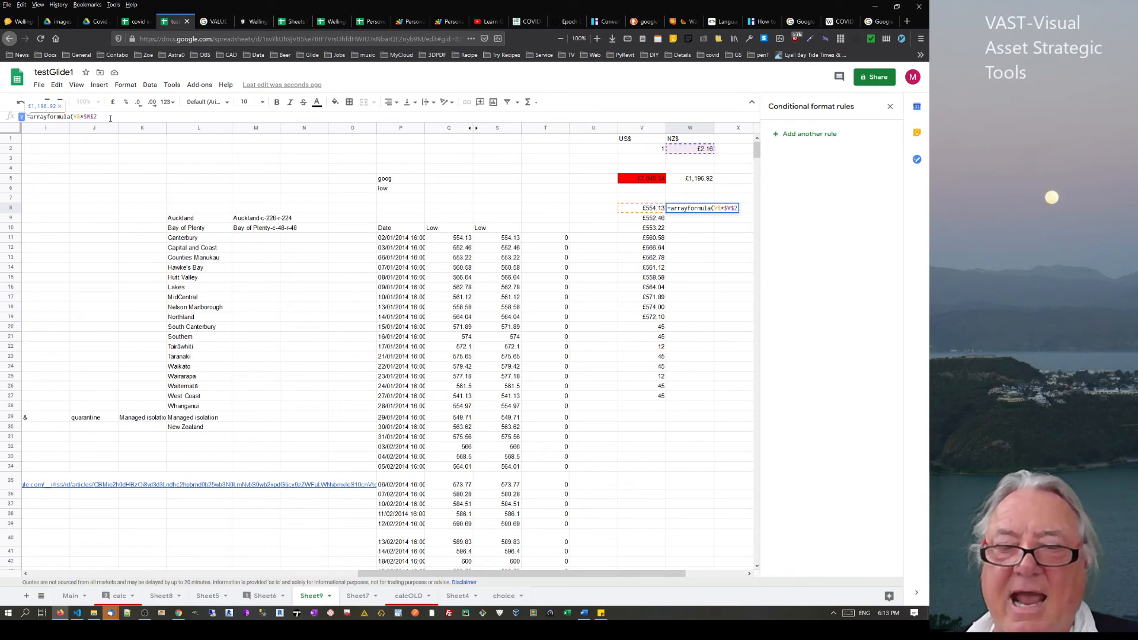
text())
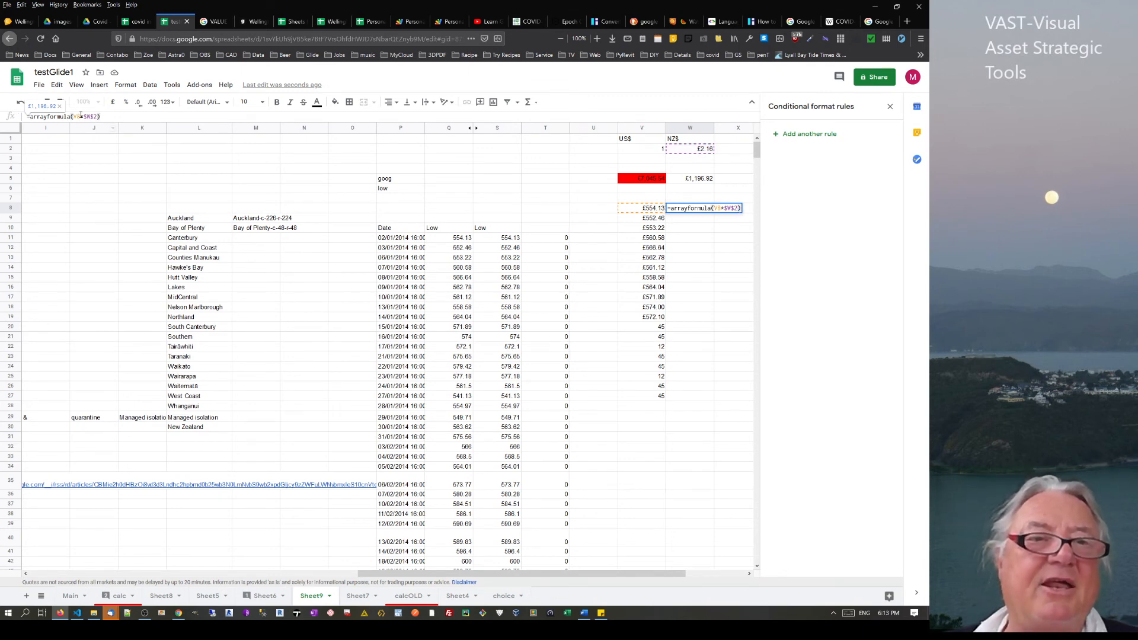
click(82, 117)
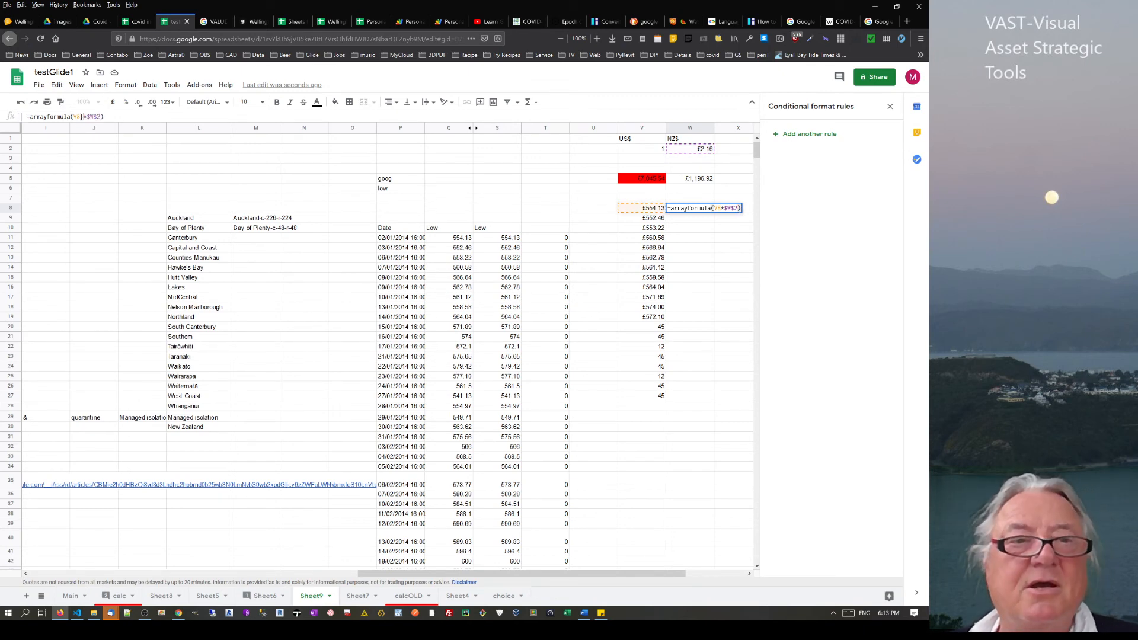
text(:v)
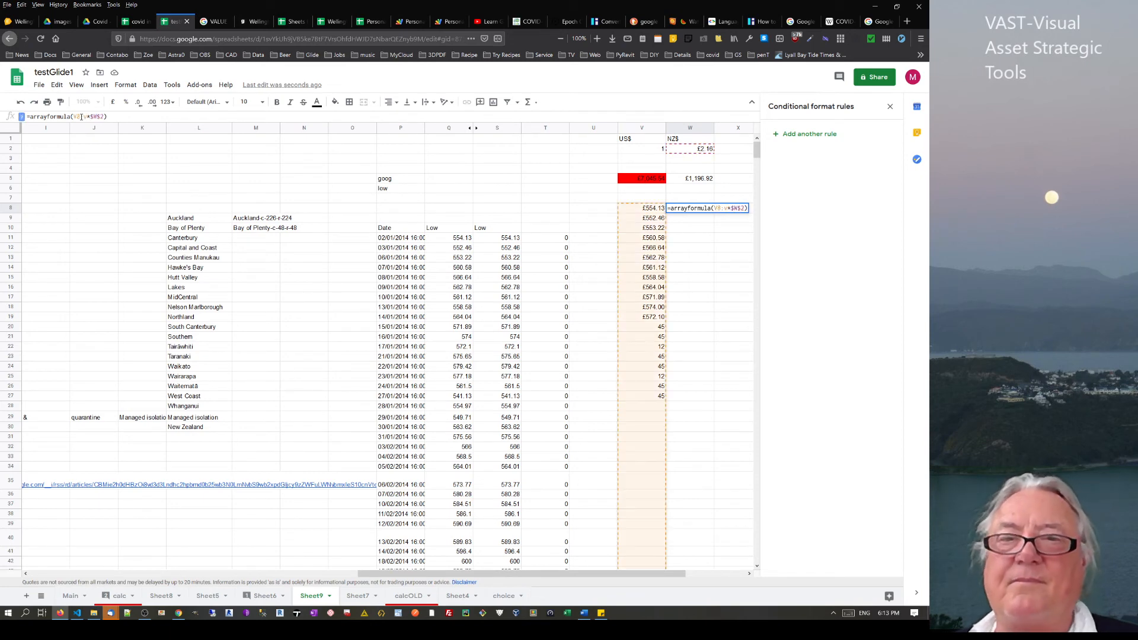
key(Return)
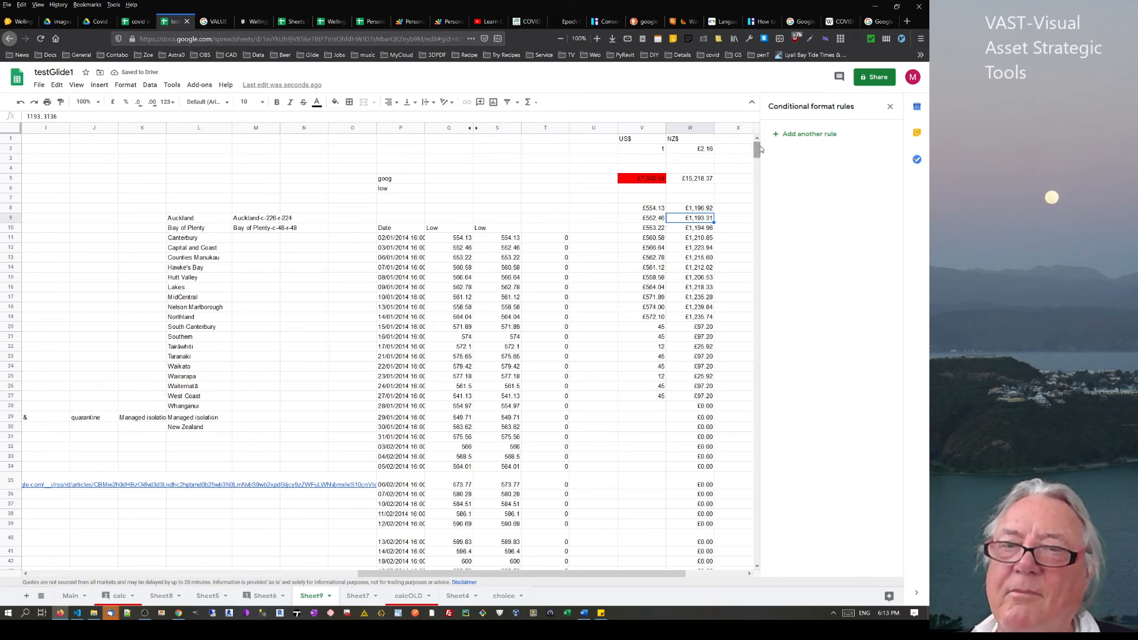
drag(758, 150, 755, 548)
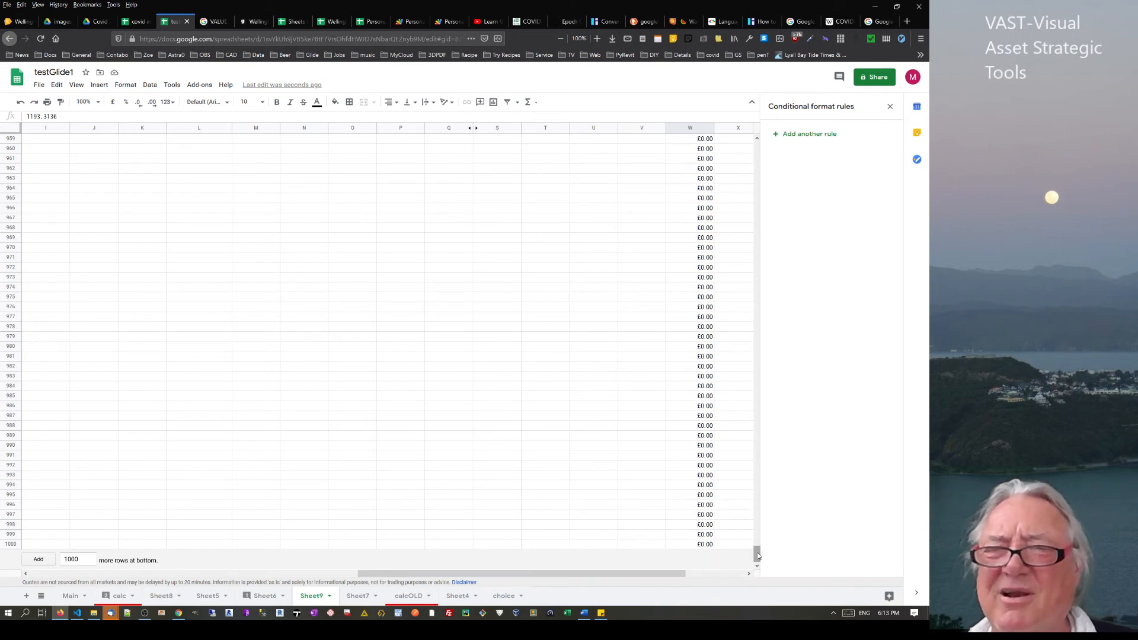
drag(757, 554, 780, 100)
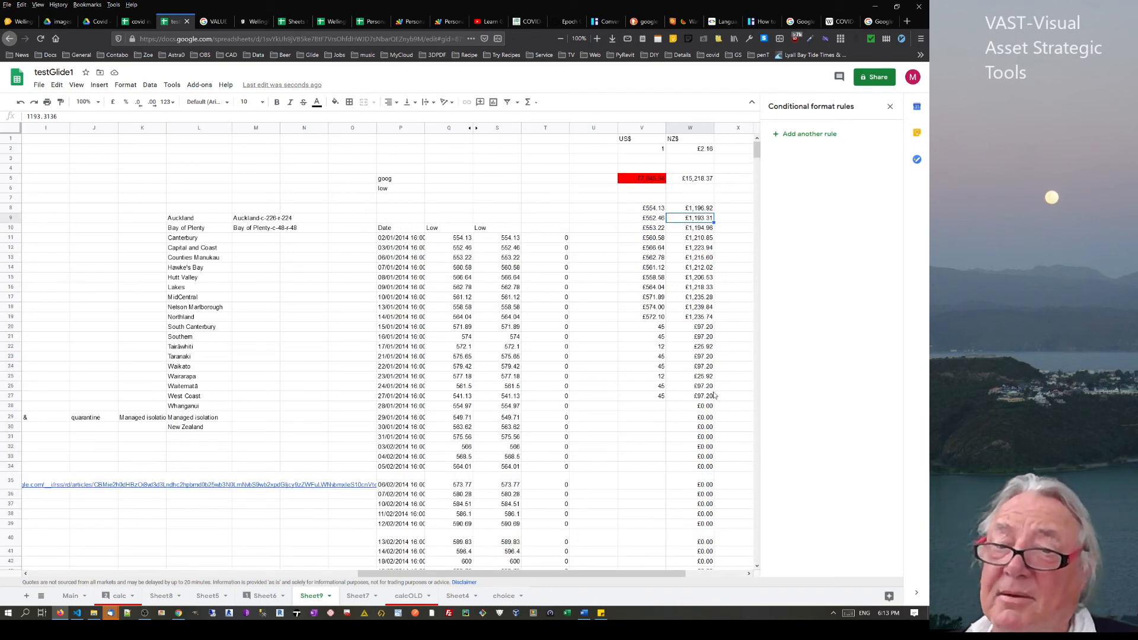
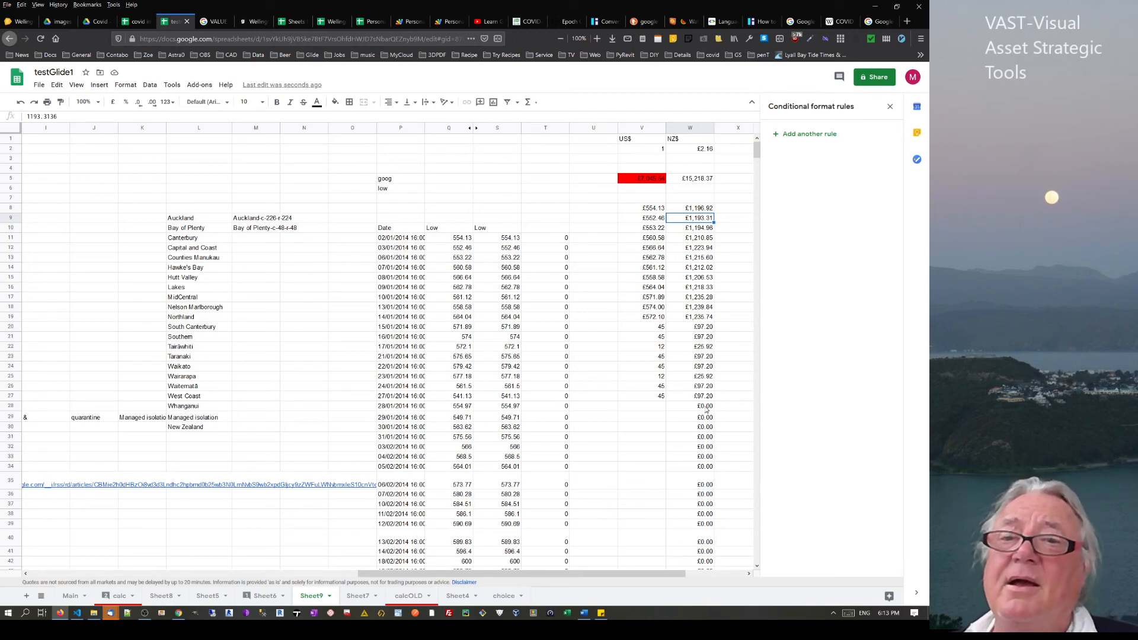
Enter =if(isblank(V8:V),"hi","bye") in X8 to test whether the US$ cells are blank
click(735, 209)
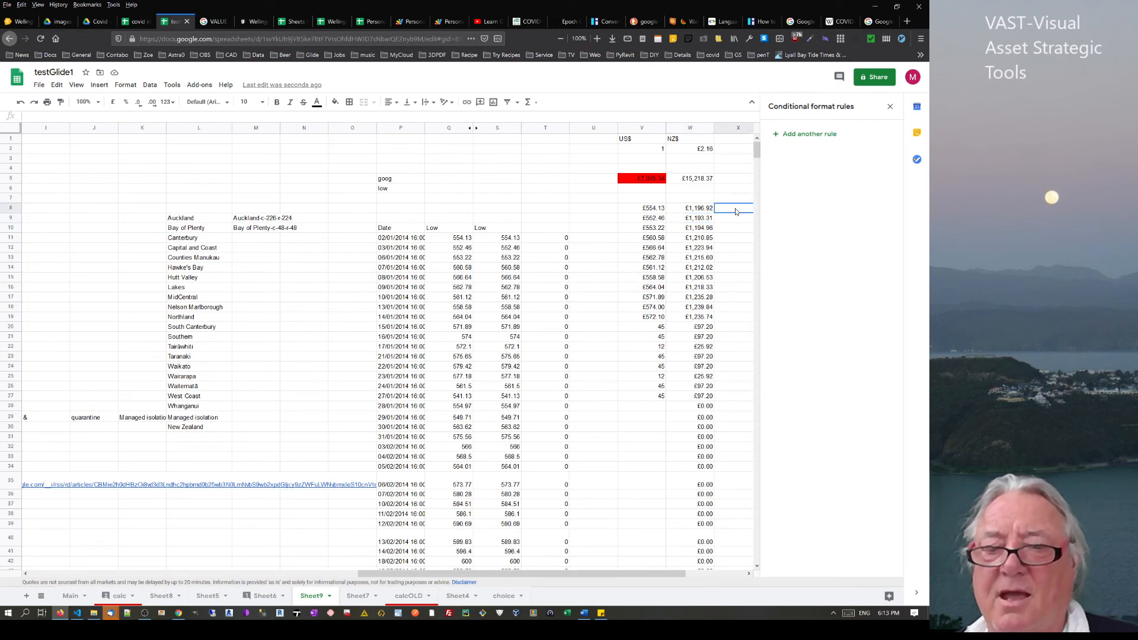
text(=)
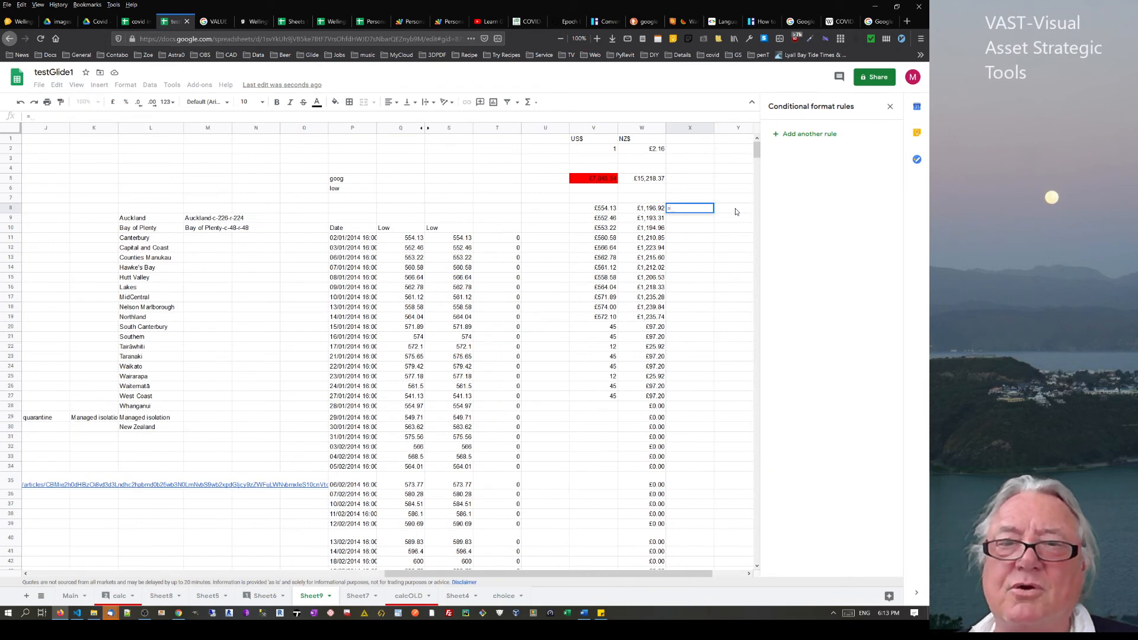
click(605, 208)
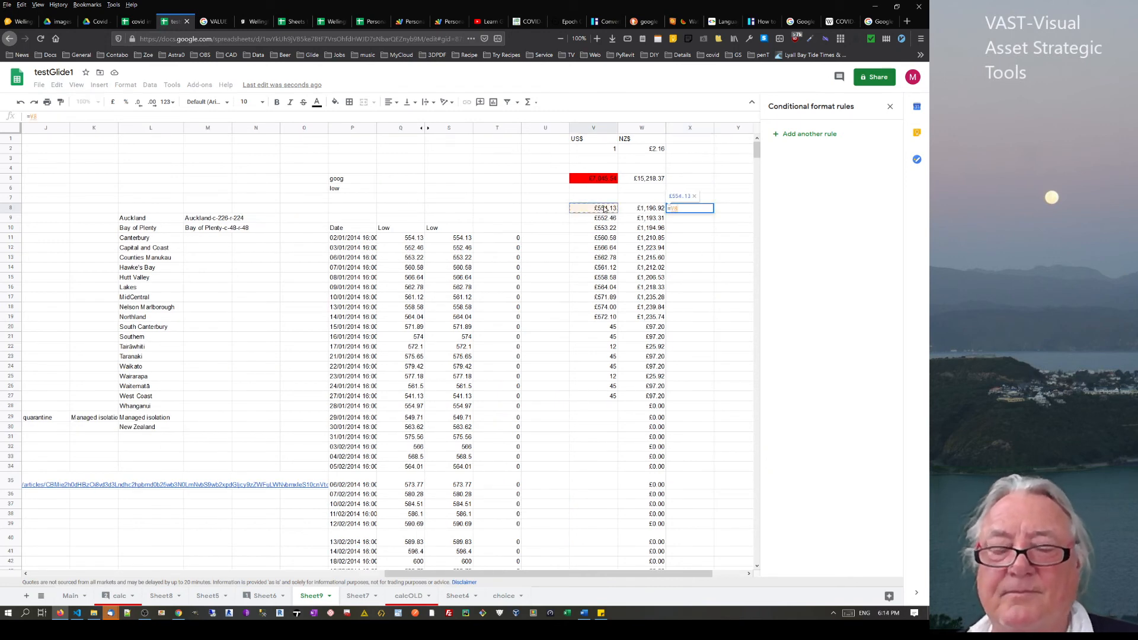
key(BackSpace)
key(BackSpace)
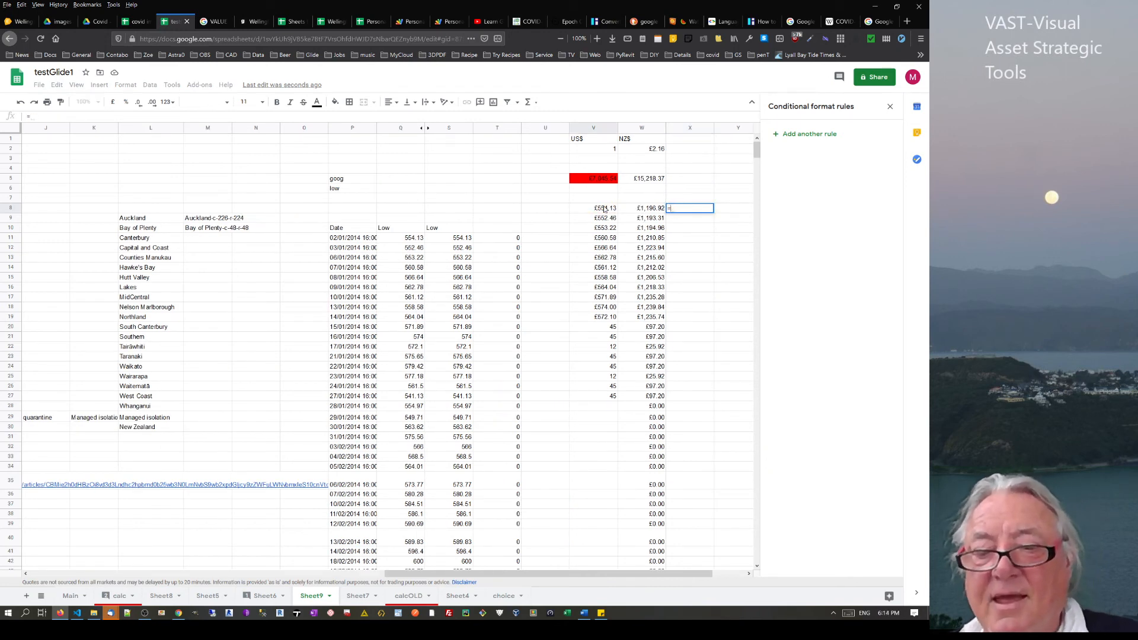
text(if)
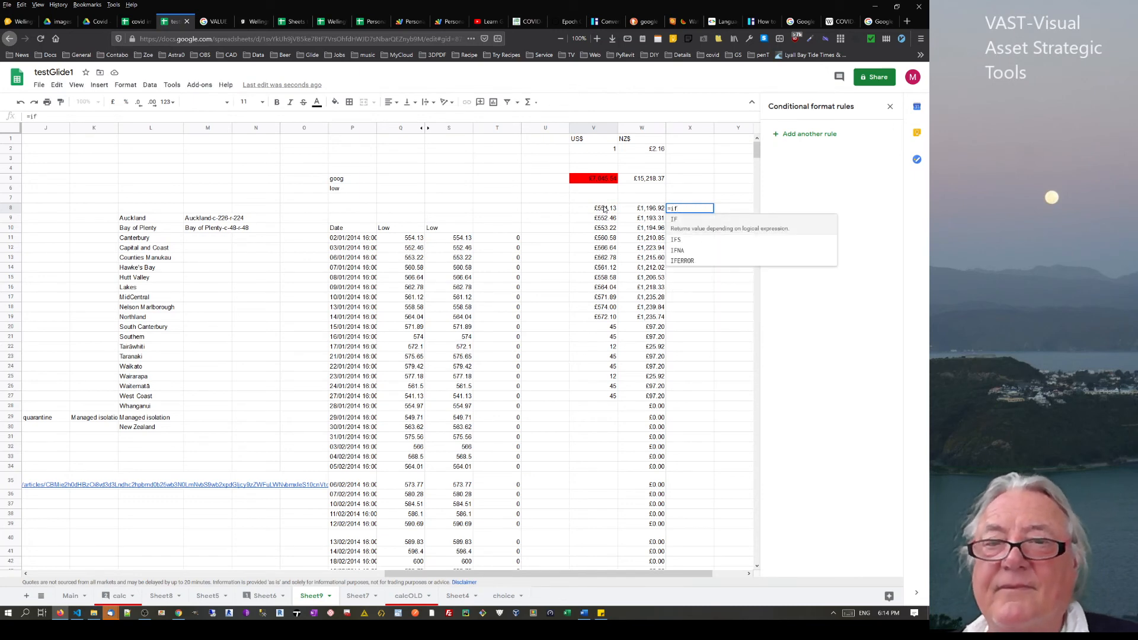
text(()
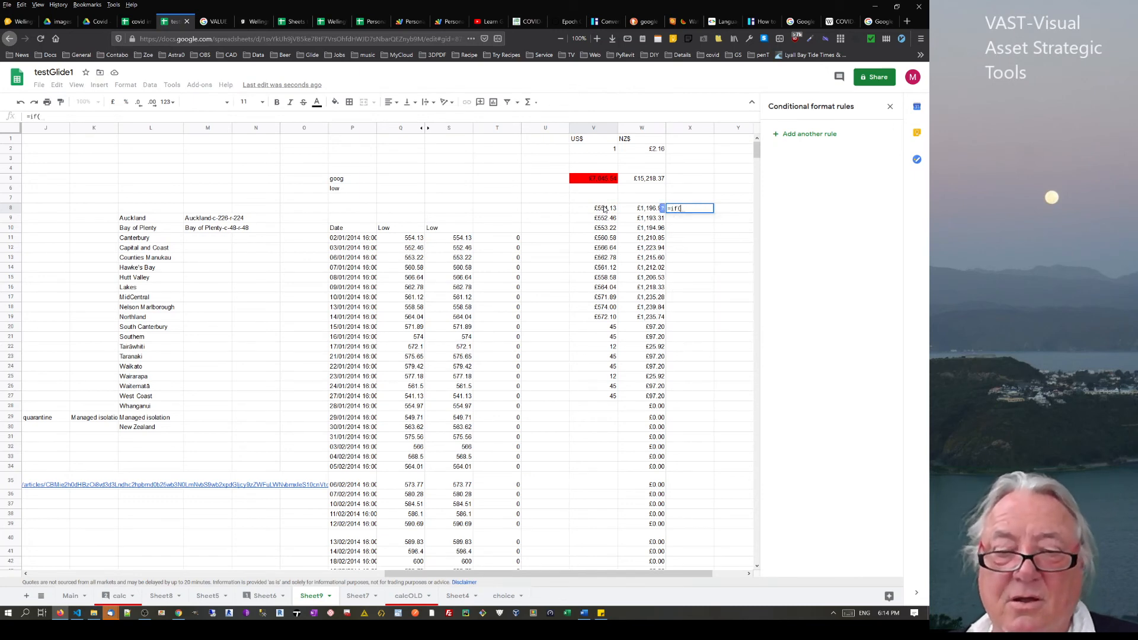
text(is)
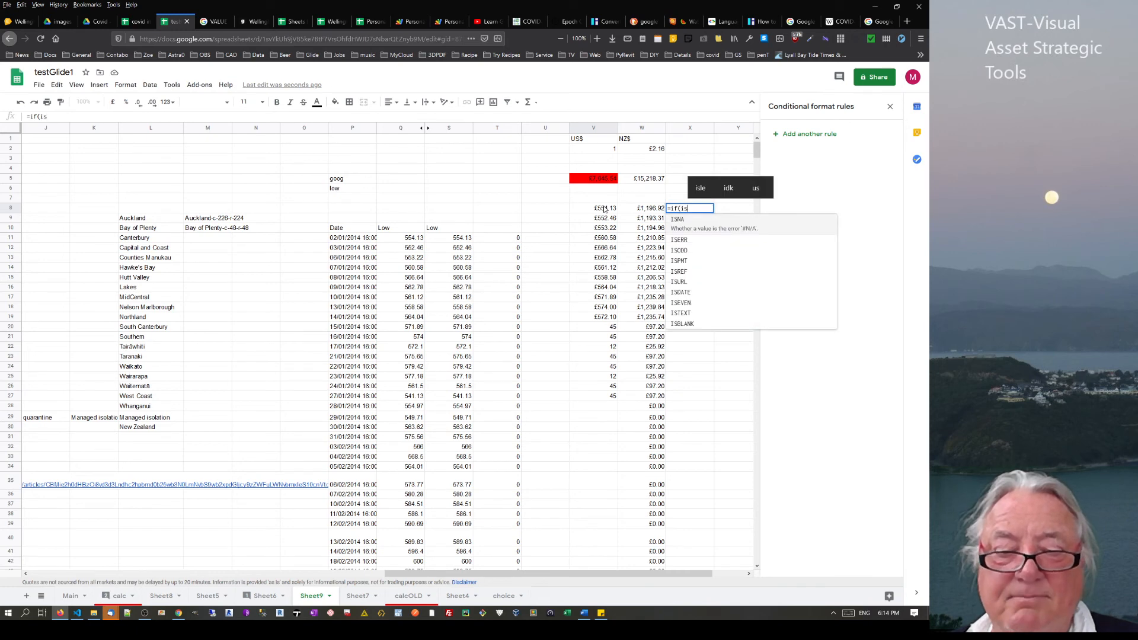
text(blank)
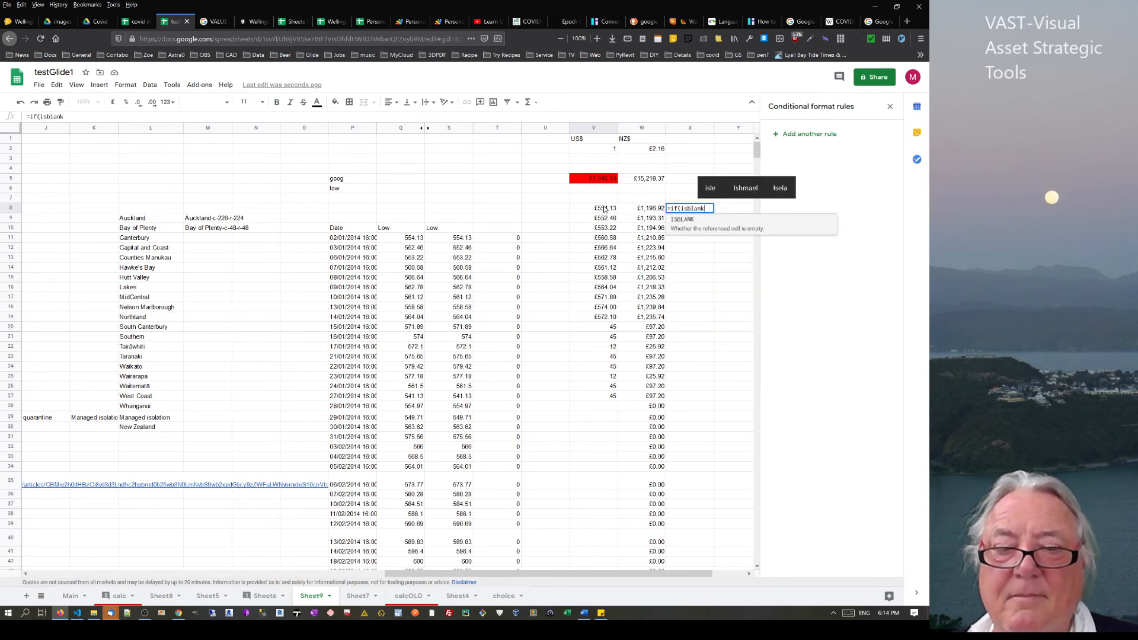
text(,)
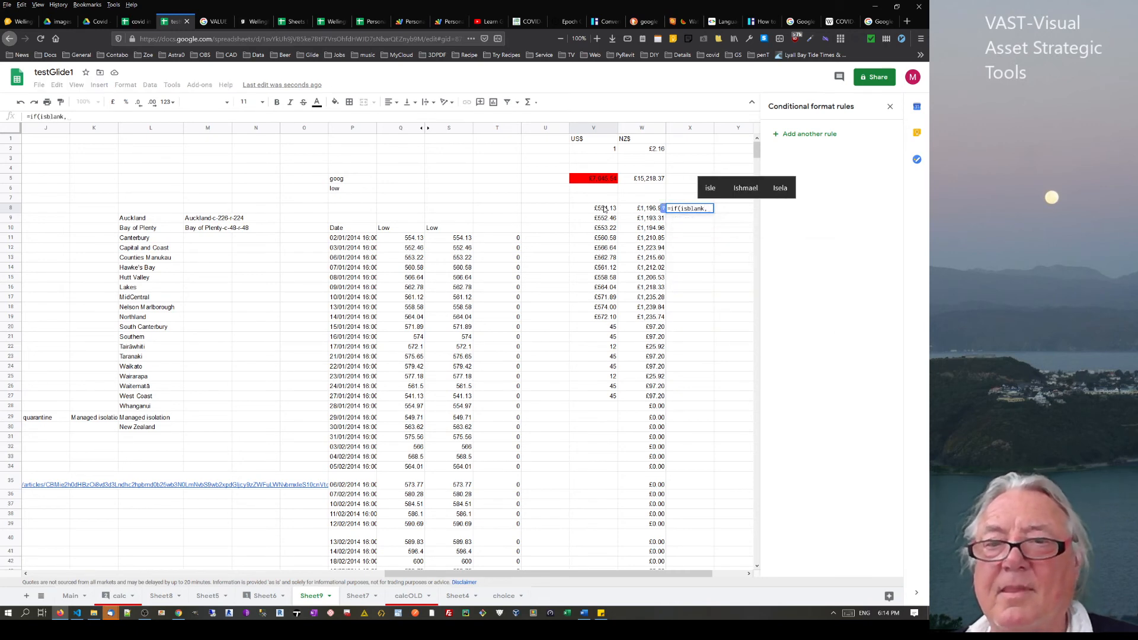
text(")
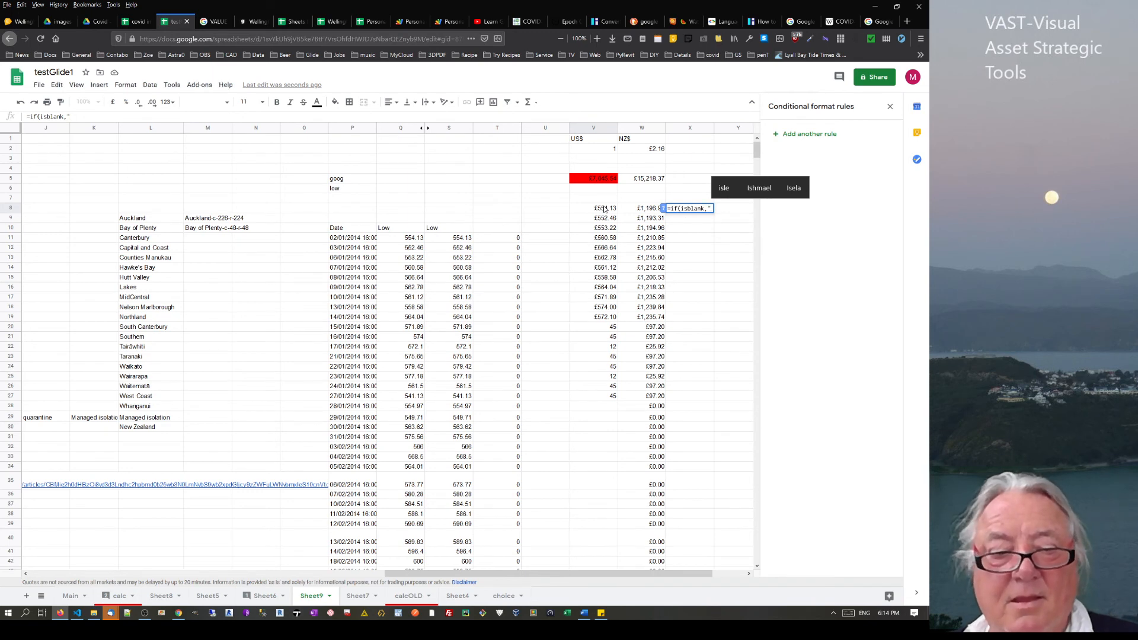
text(hi",)
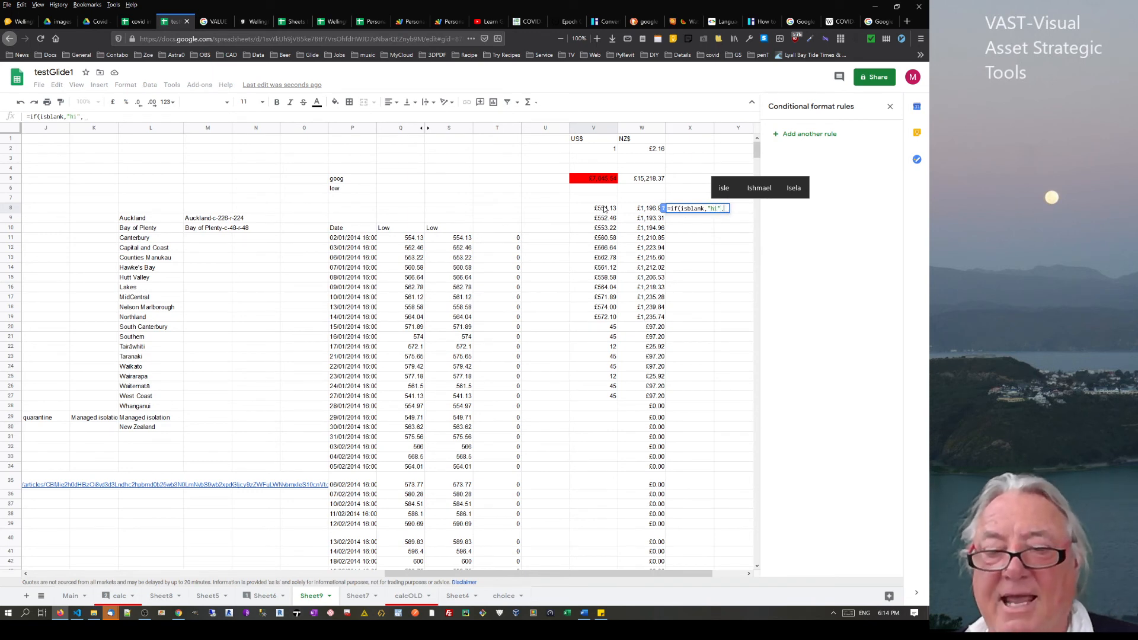
text(")
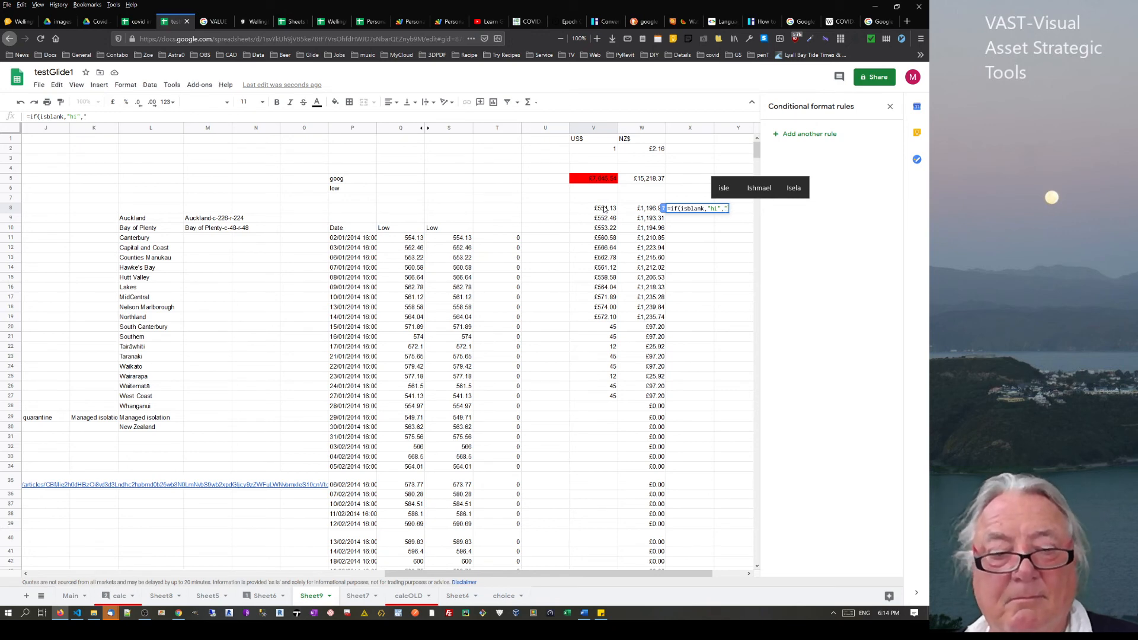
text(bye)
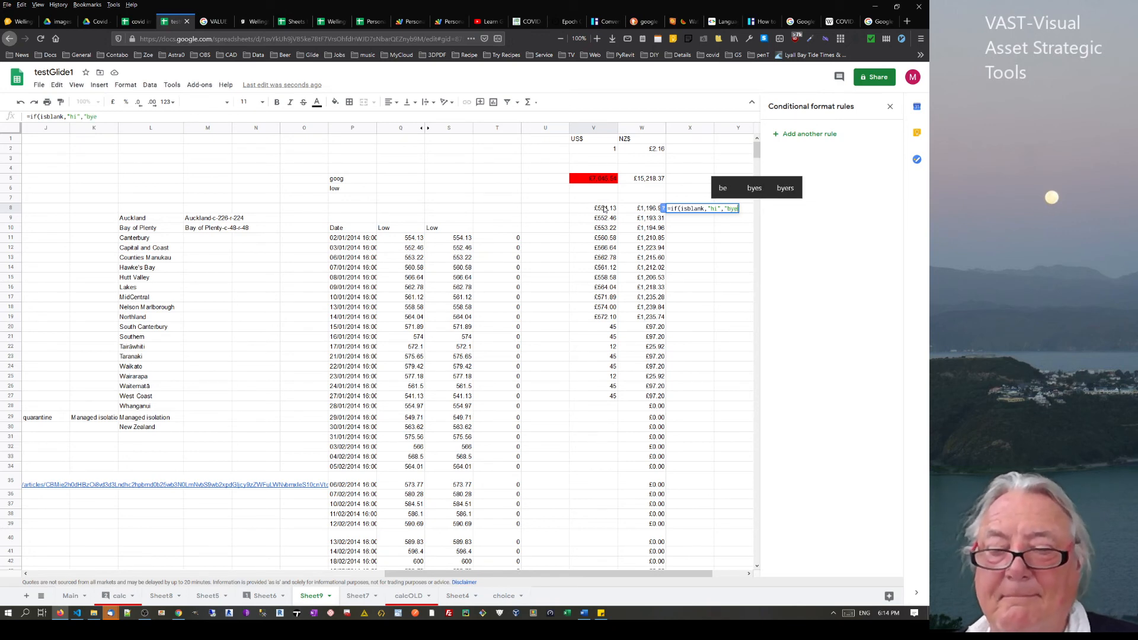
text("))
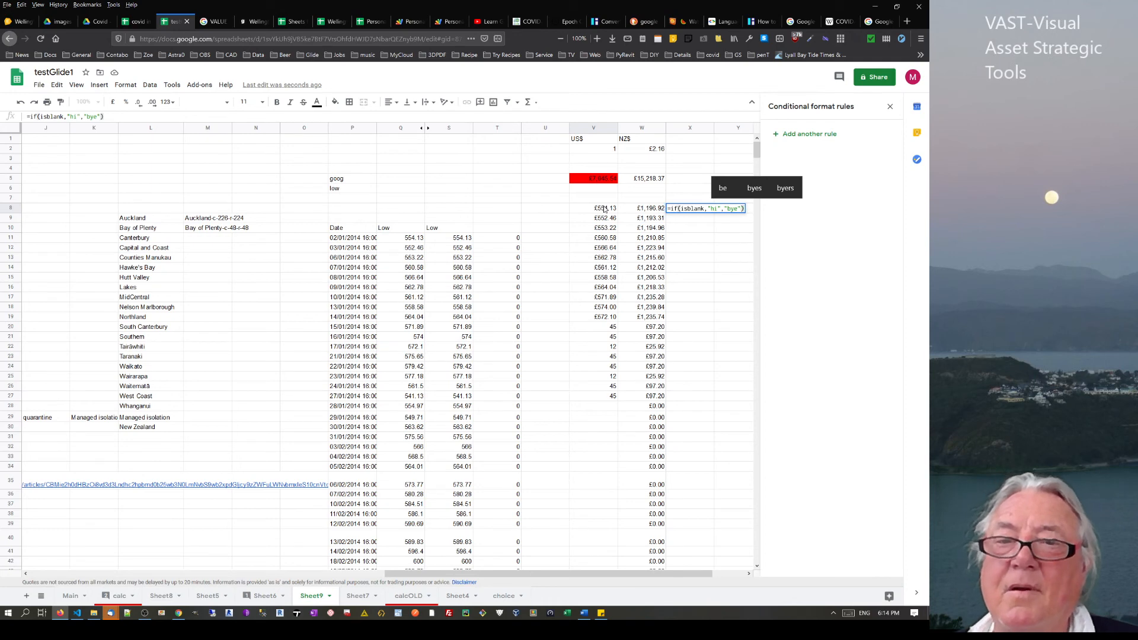
click(705, 209)
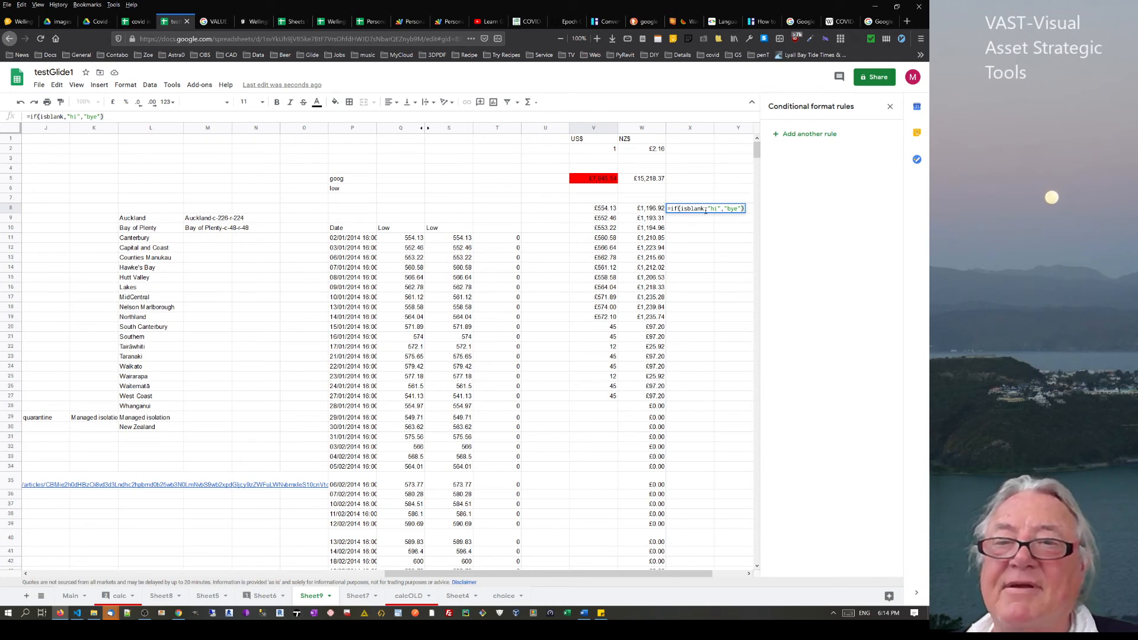
text(()
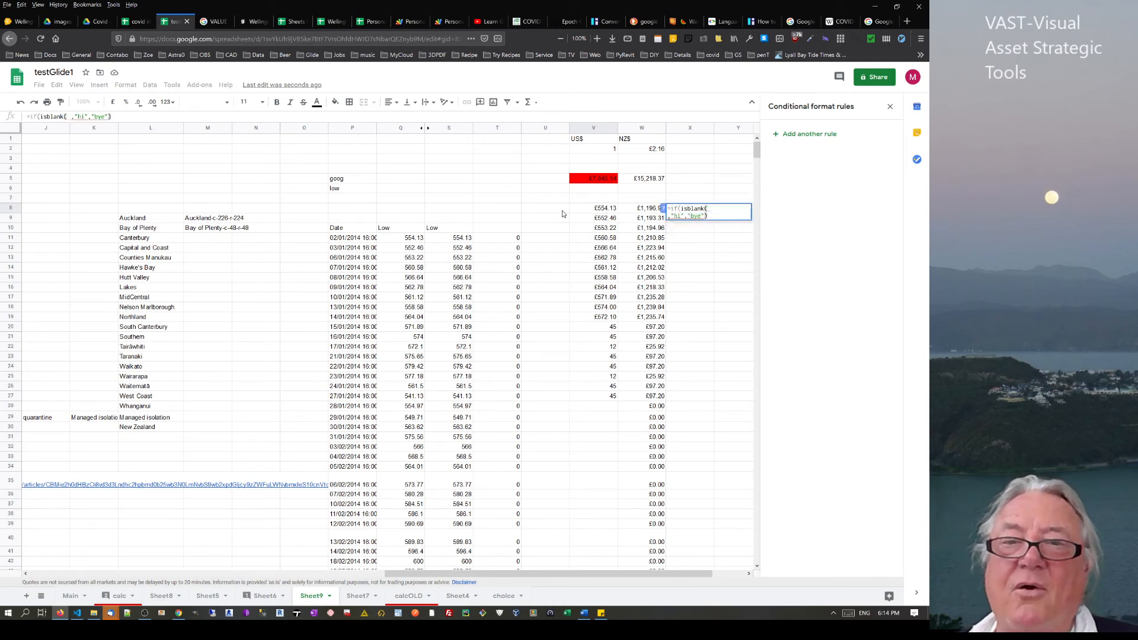
click(605, 209)
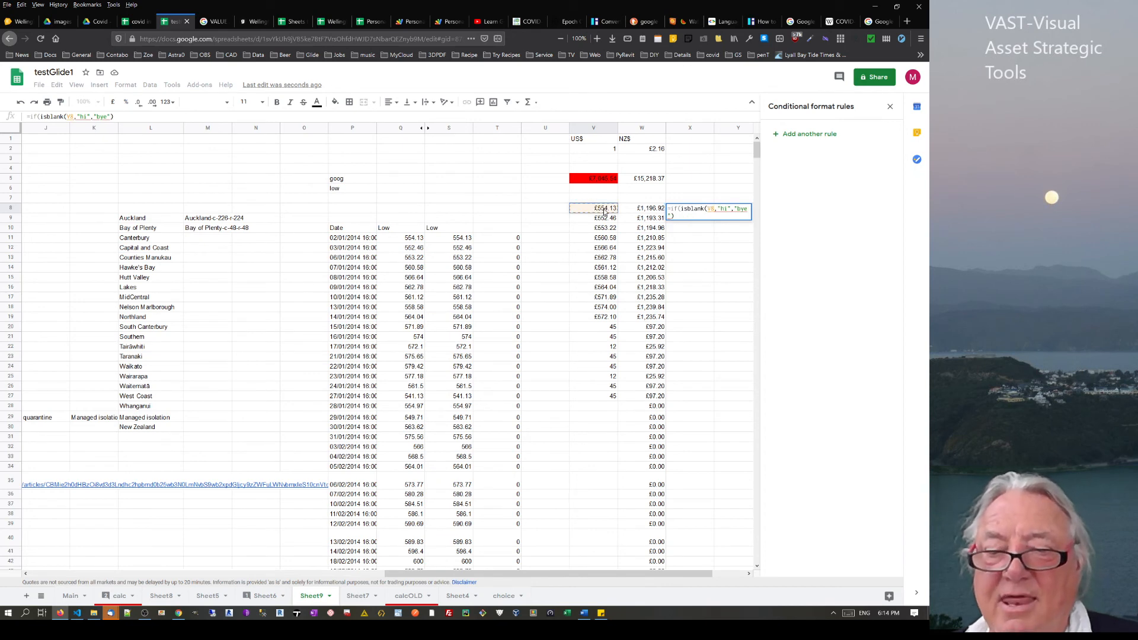
click(714, 209)
text())
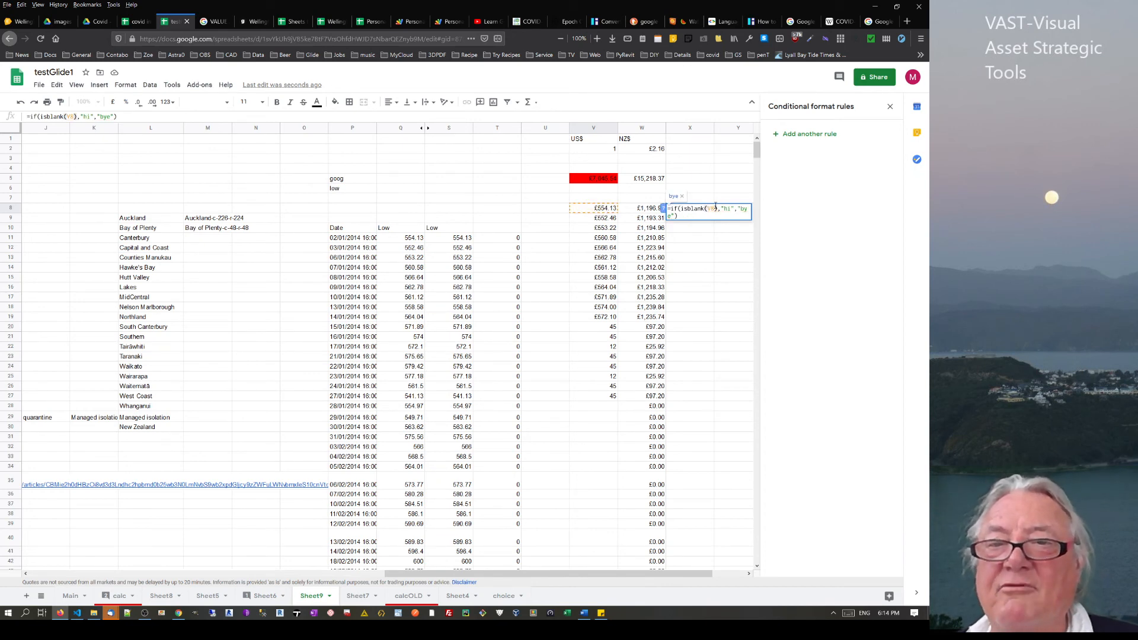
click(716, 209)
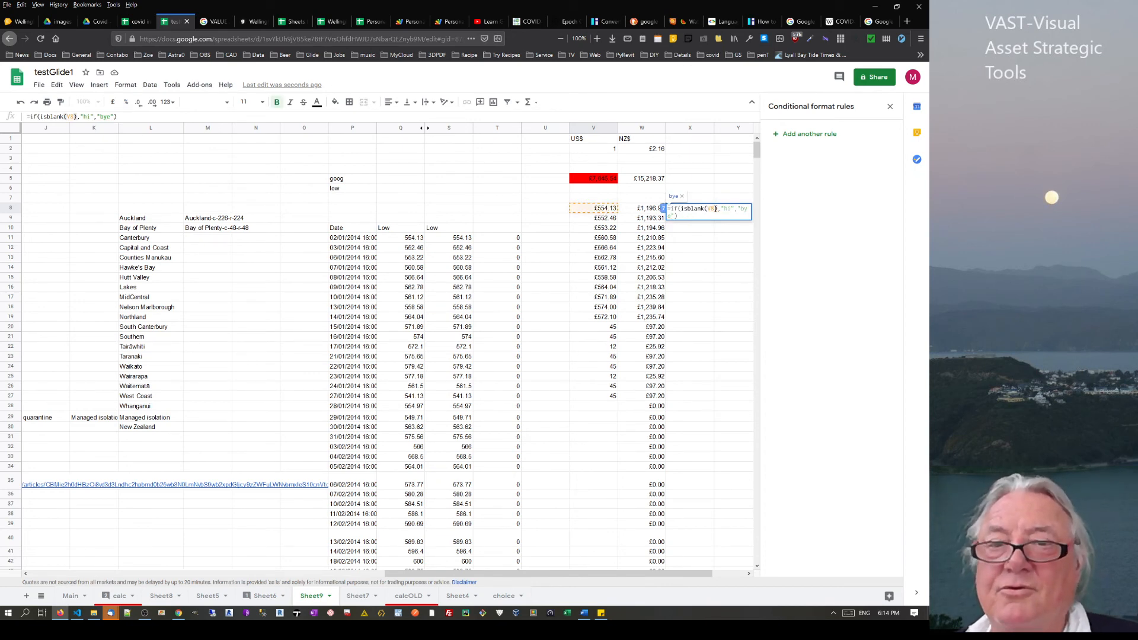
text(:v)
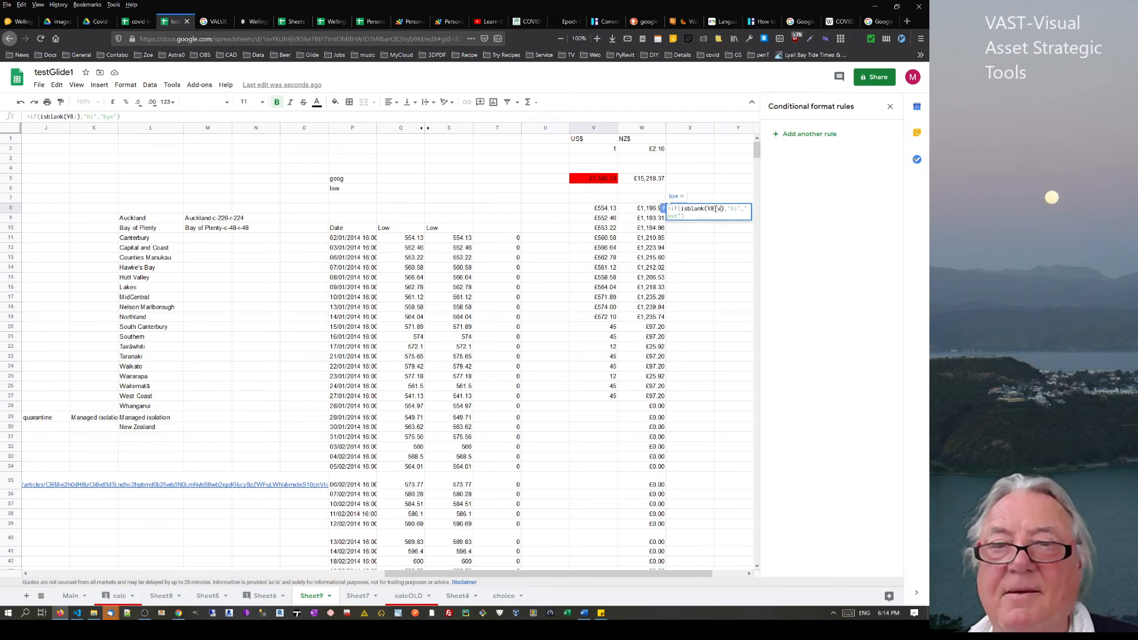
key(Return)
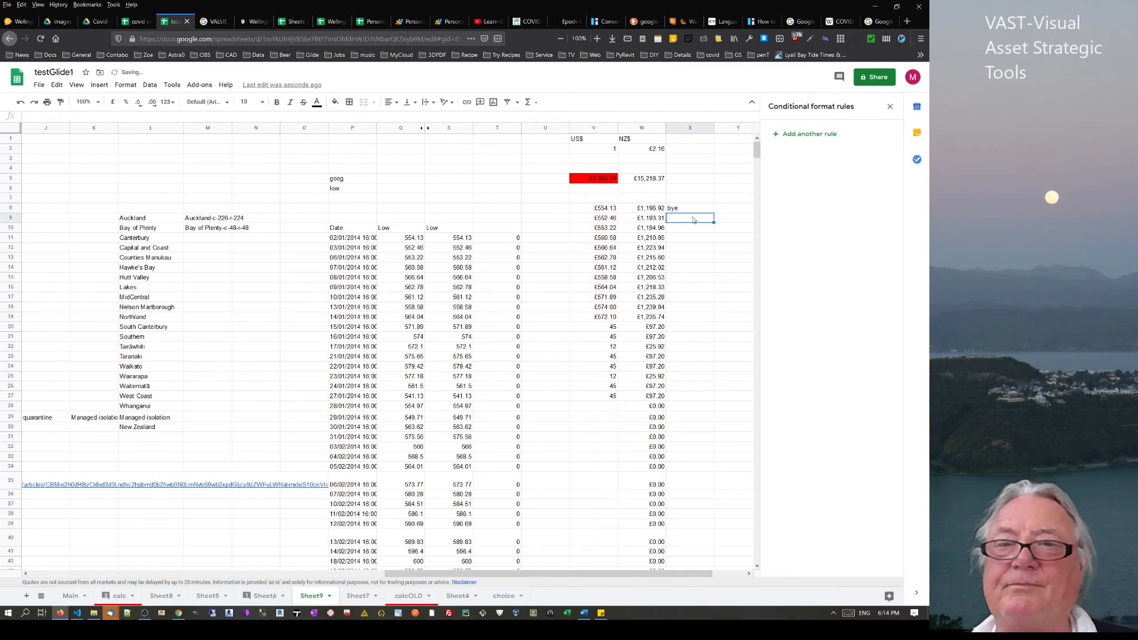
Fill the X8 formula down to X35 and check X8 gives bye against the V8 value
click(703, 211)
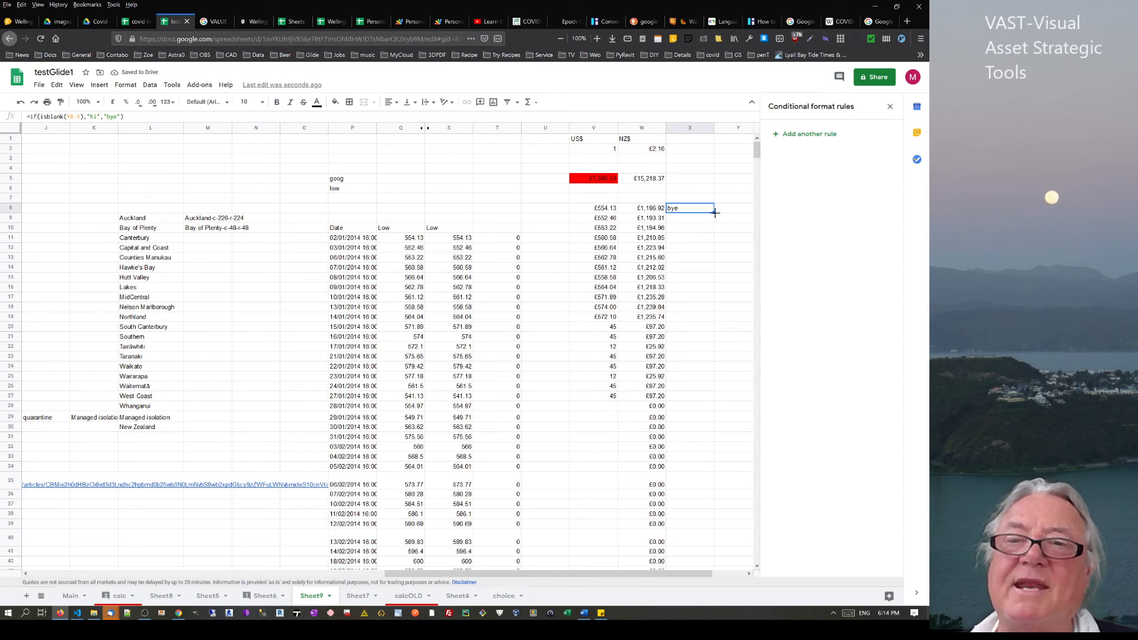
drag(715, 212, 715, 489)
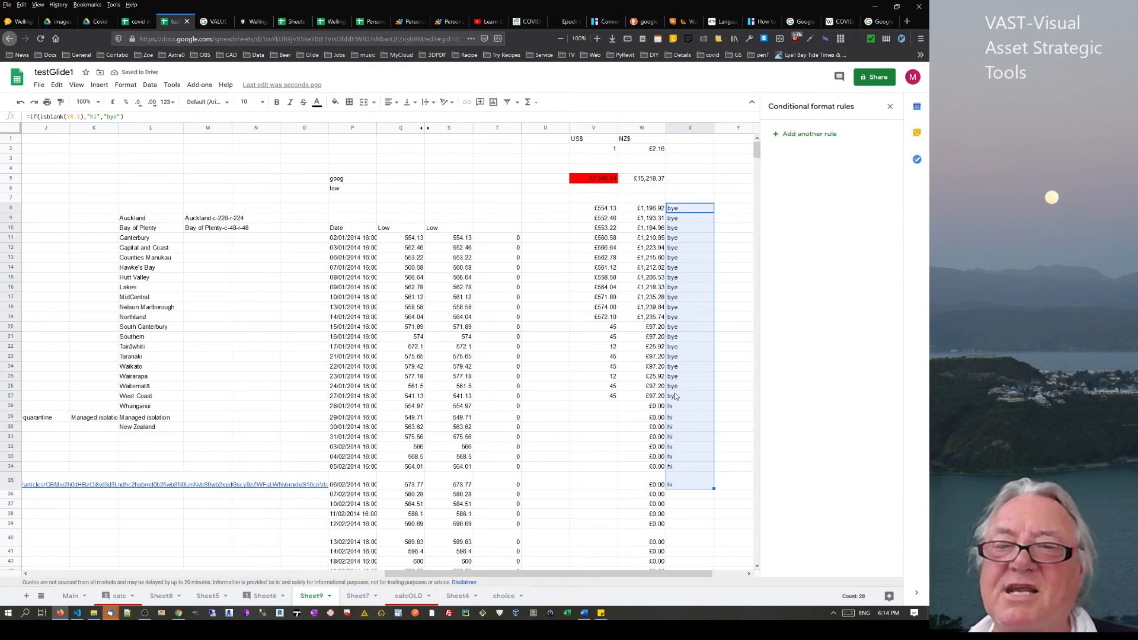
click(688, 212)
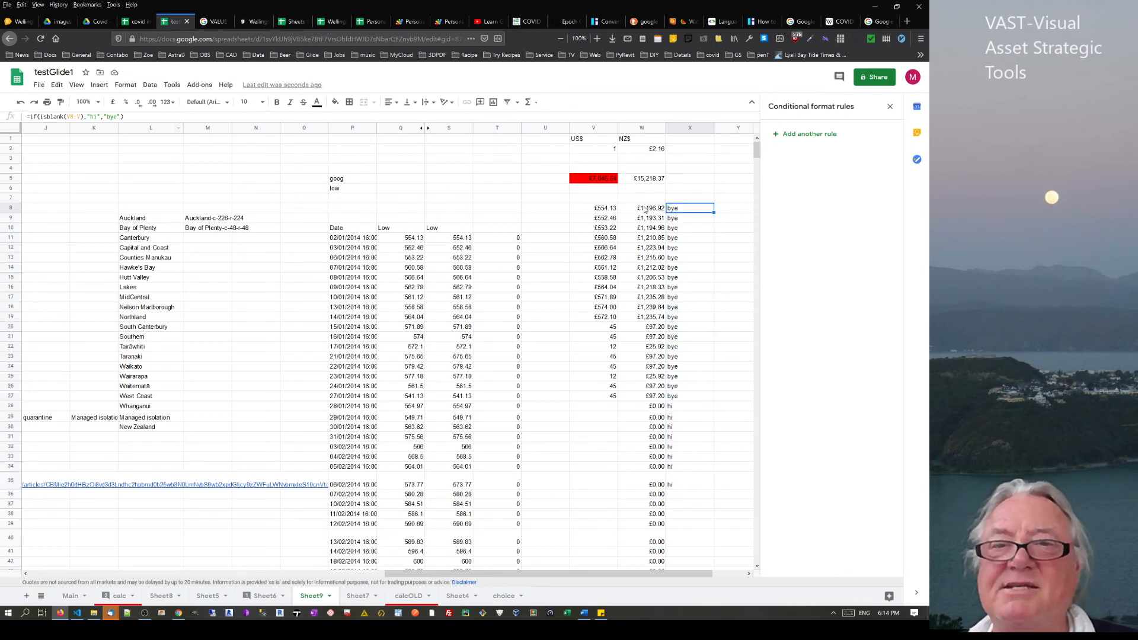
click(601, 211)
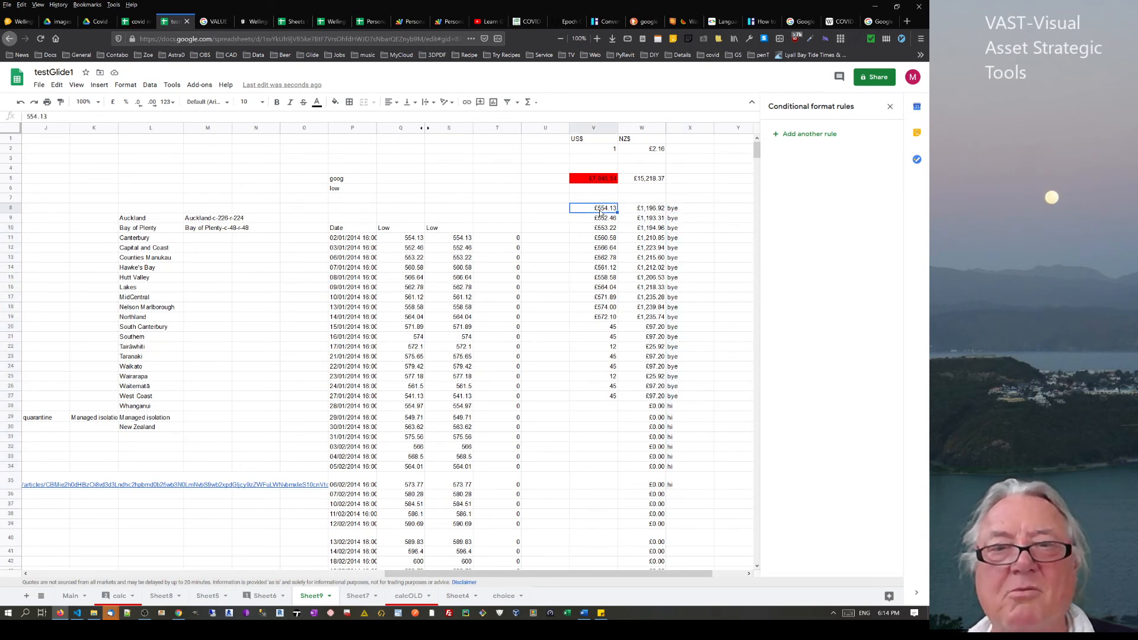
click(691, 211)
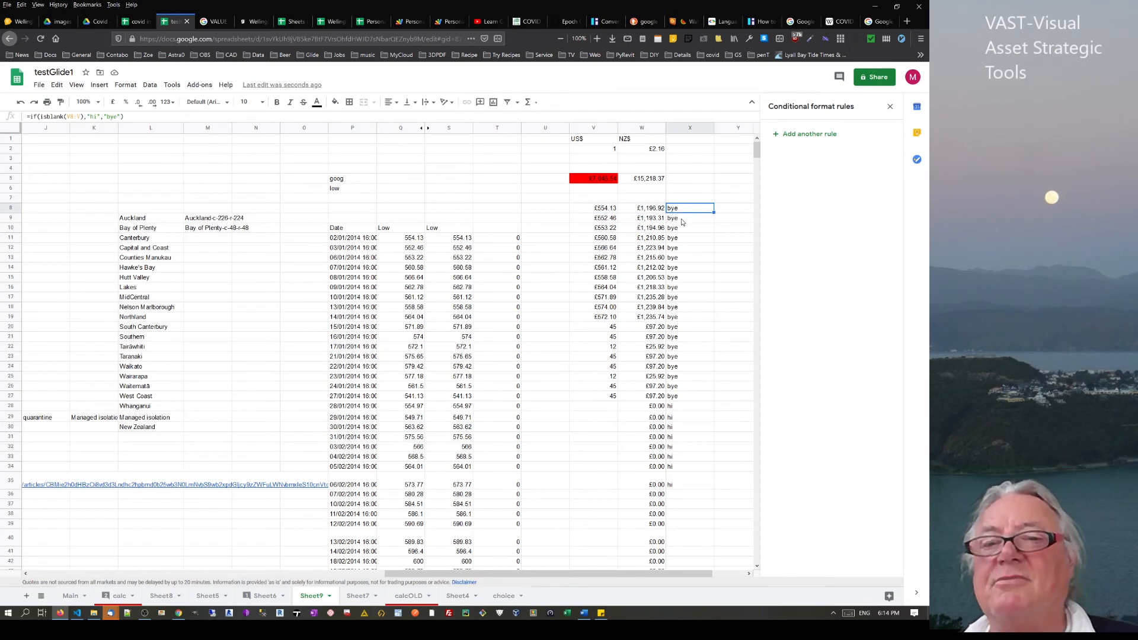
Confirm X28 shows hi because V28 is empty
click(680, 407)
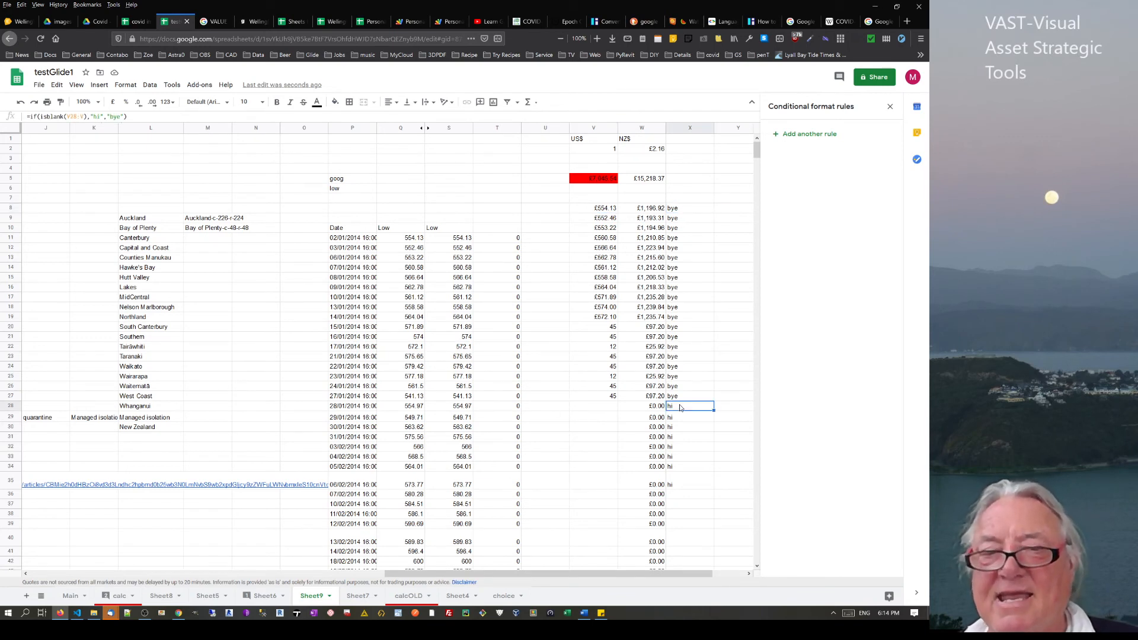
click(605, 408)
click(679, 408)
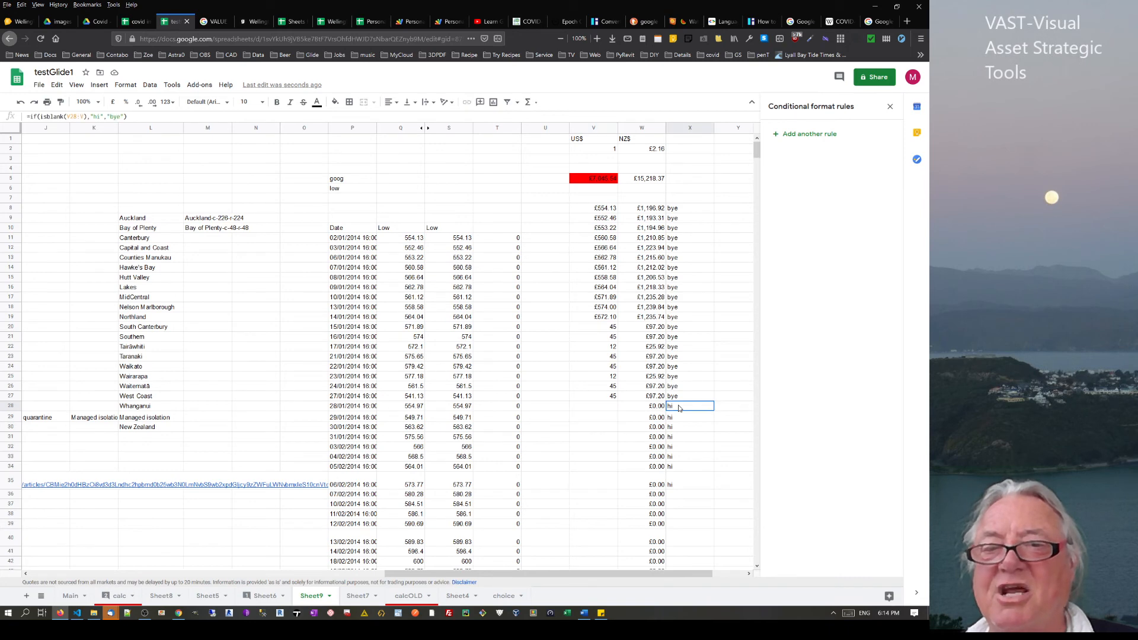
click(679, 210)
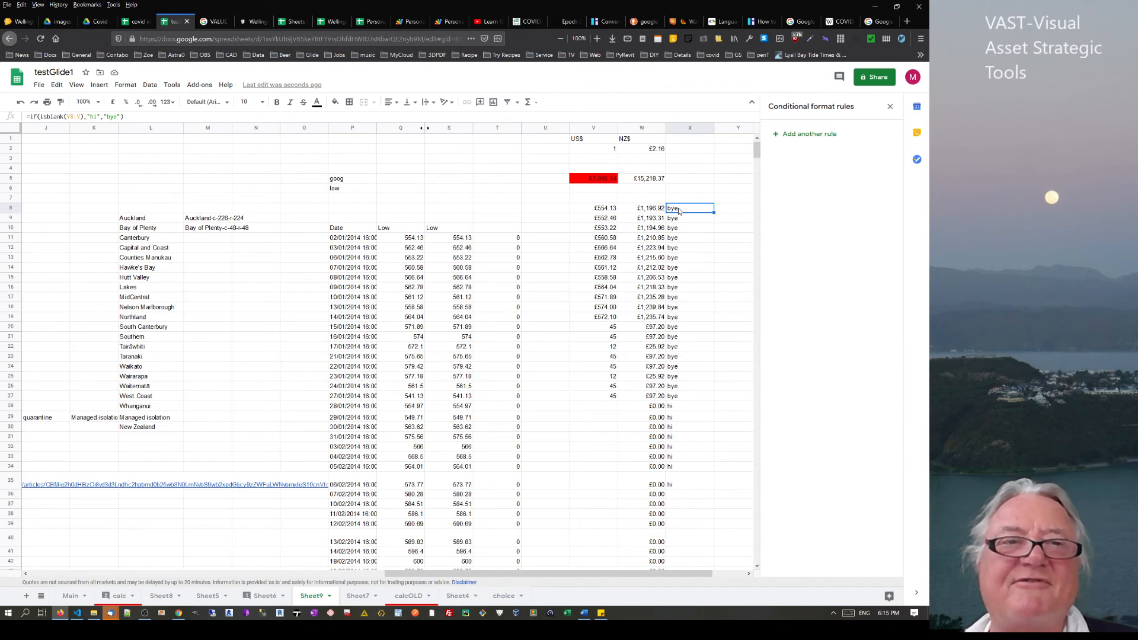
click(598, 407)
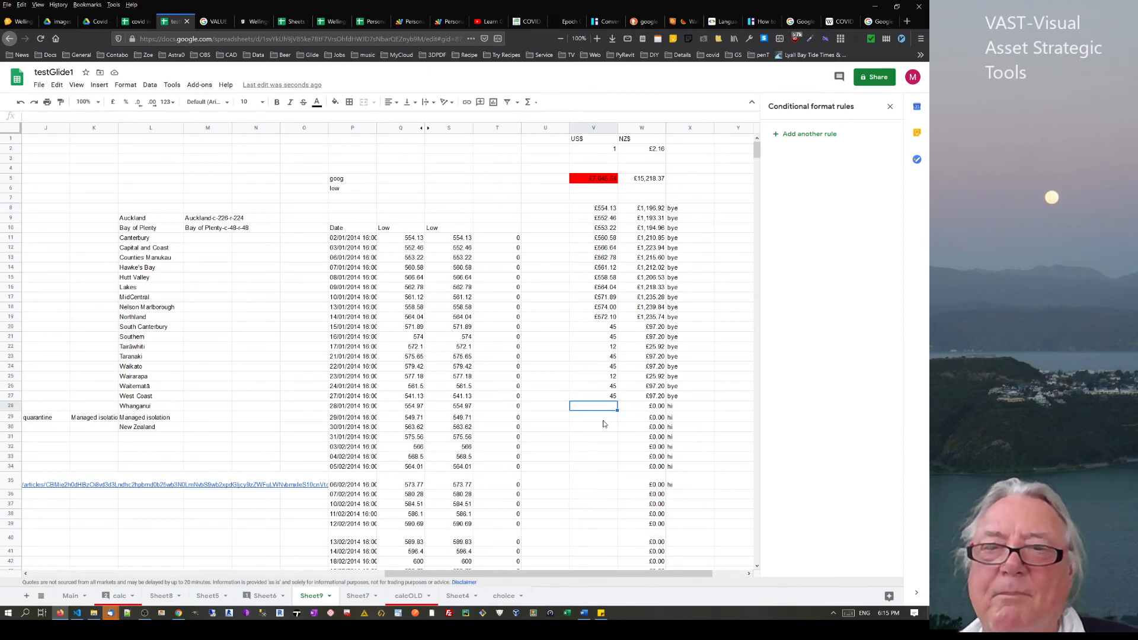
click(730, 210)
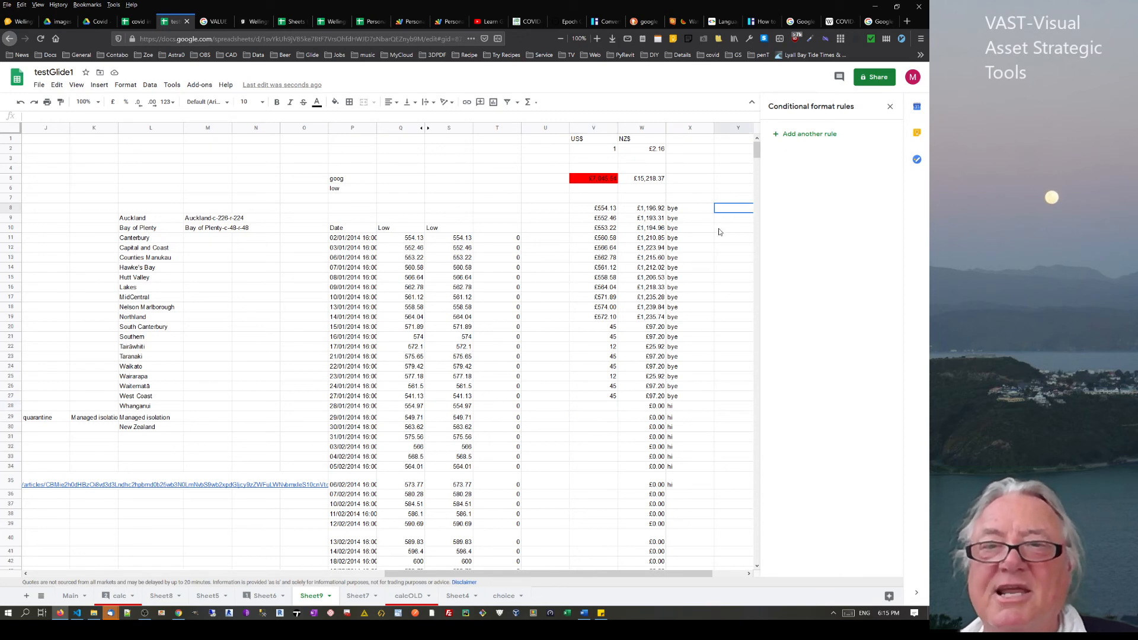
Start Y8 as =arrayformula(if(isblank(V8:V),"",V8:V* to skip blank US$ cells
drag(682, 572, 714, 572)
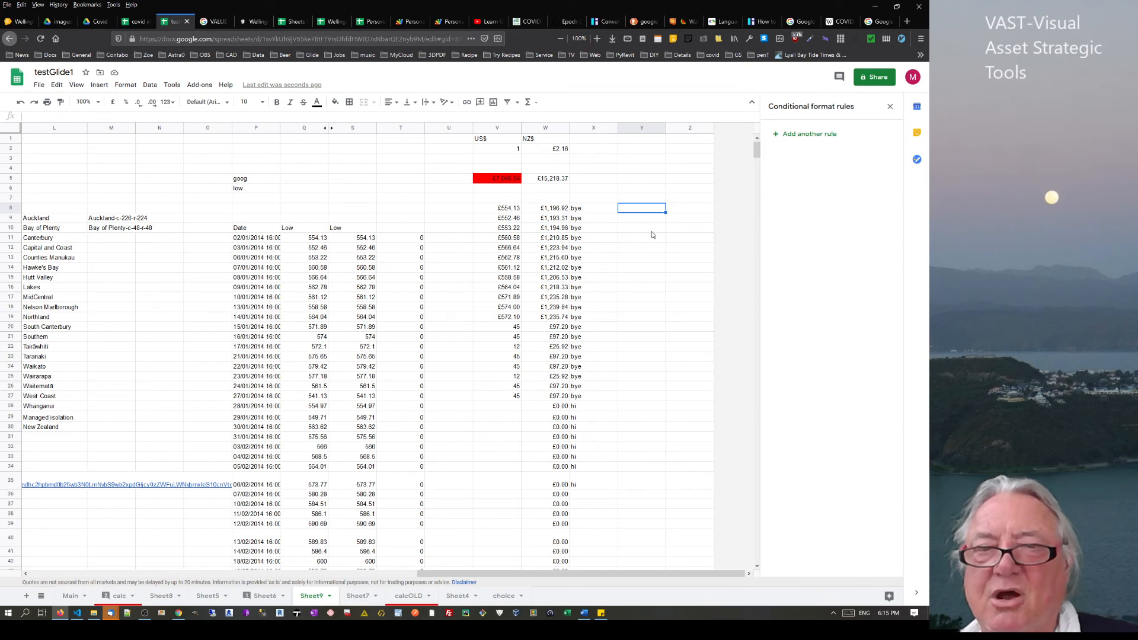
text(=)
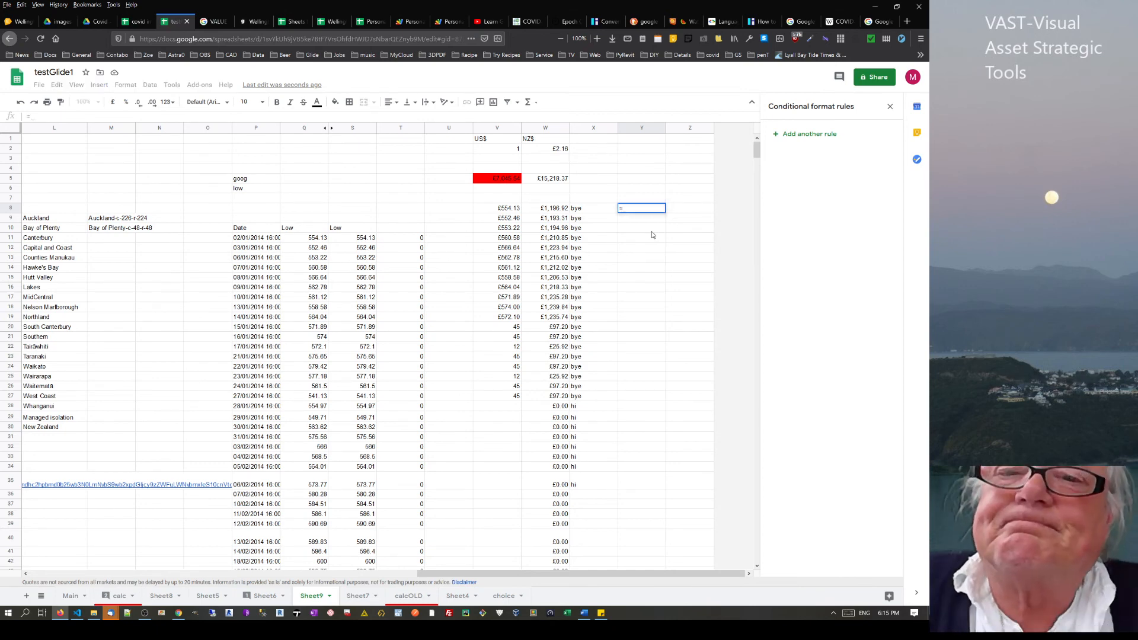
text(arr)
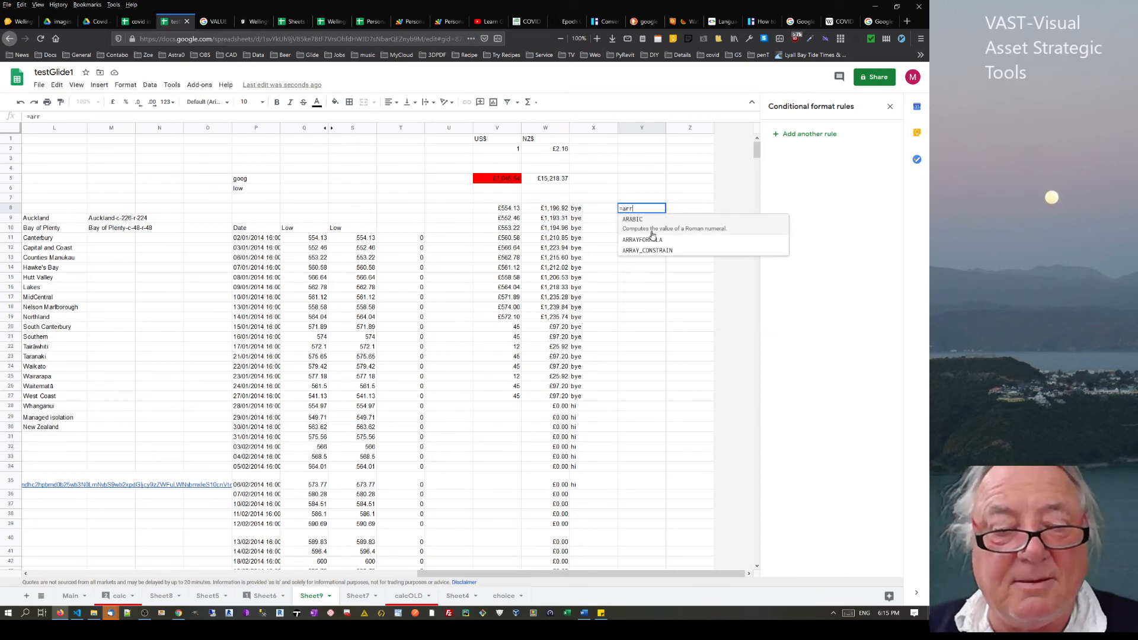
text(ayformu)
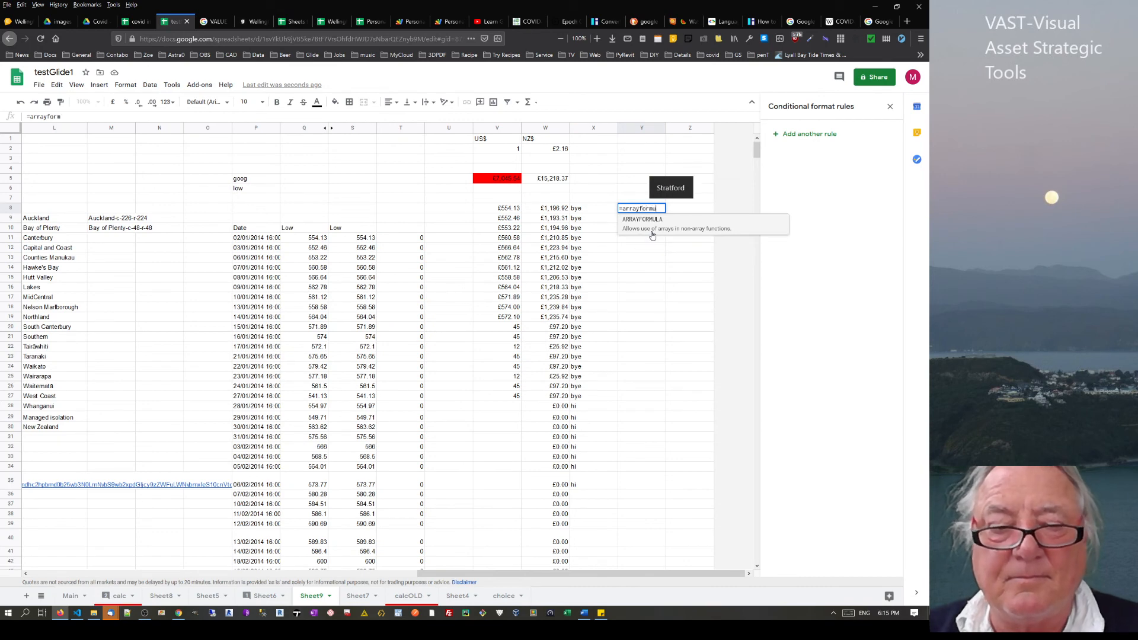
text(la()
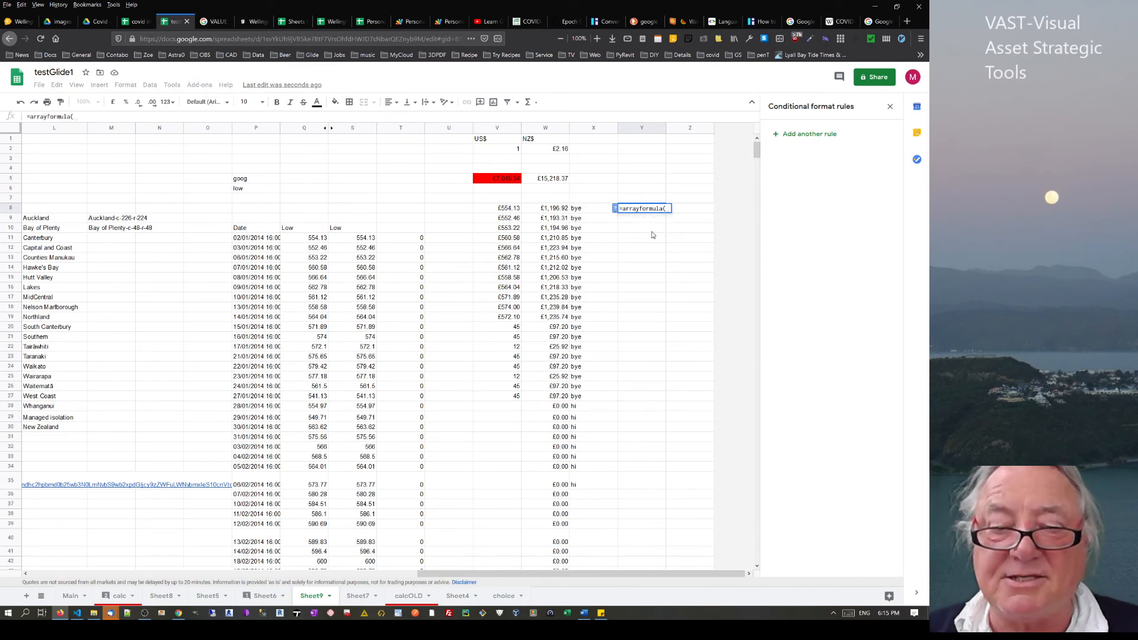
text(if()
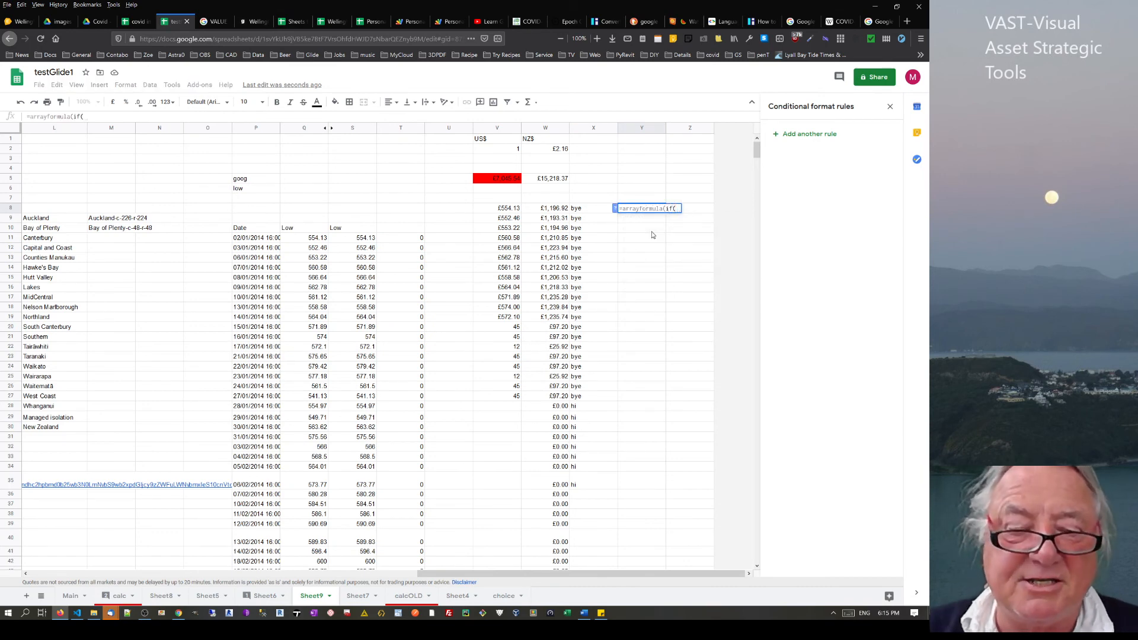
text(isblank)
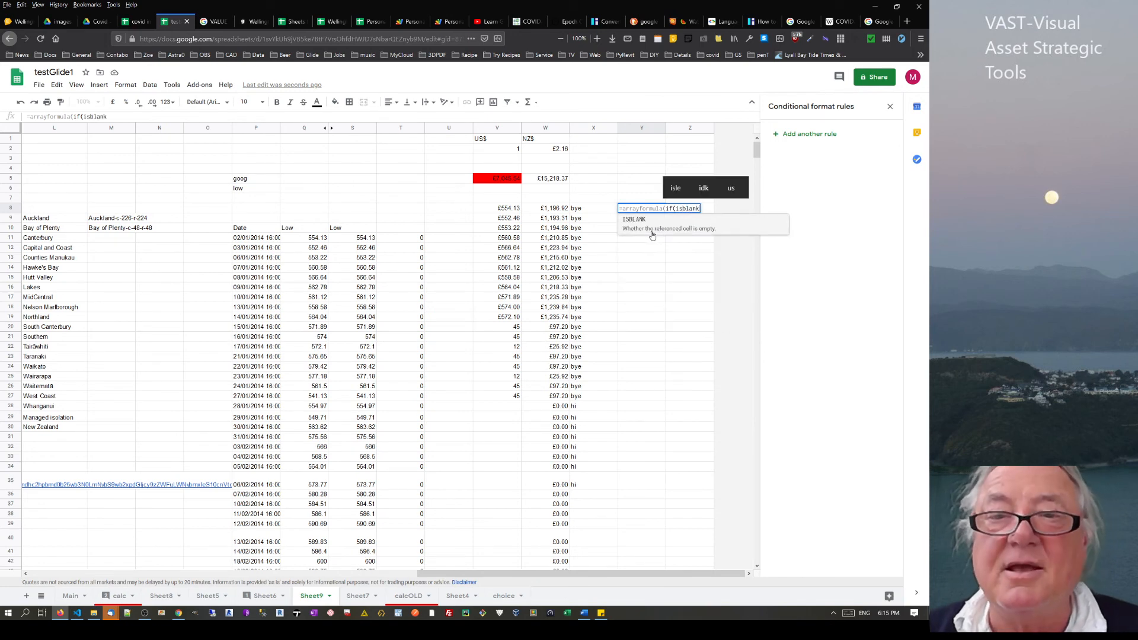
text(()
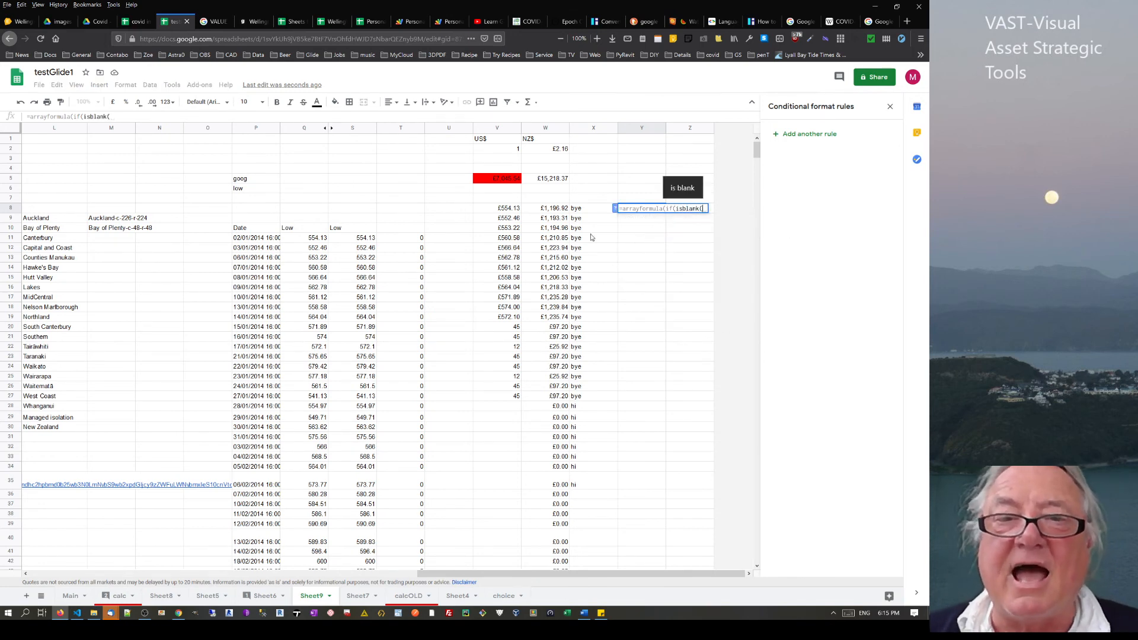
click(505, 209)
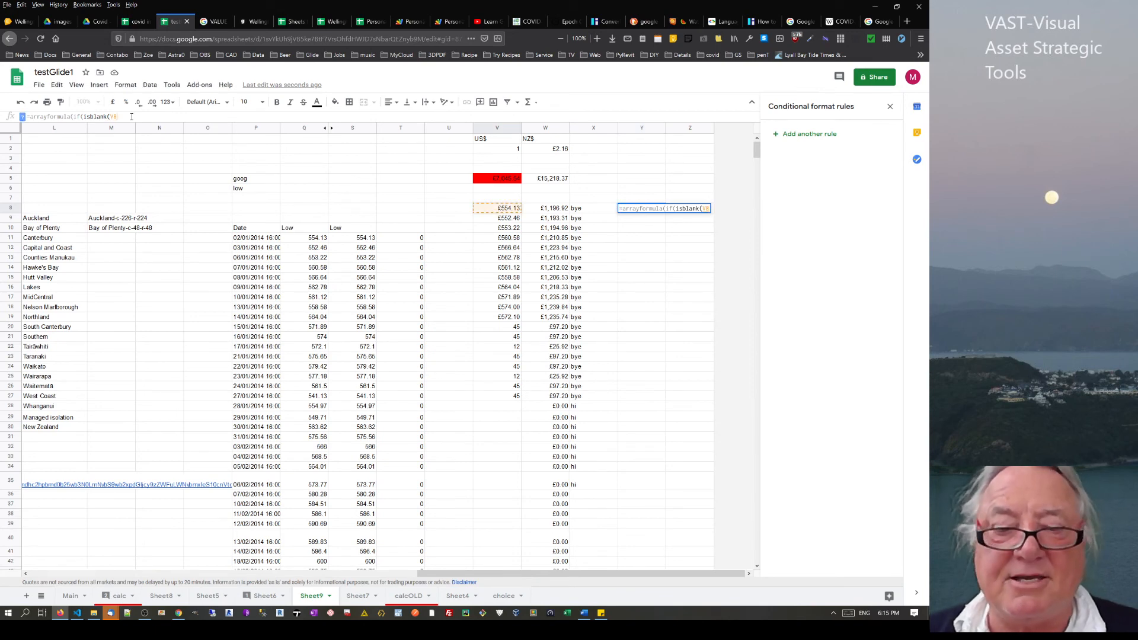
text(:v)
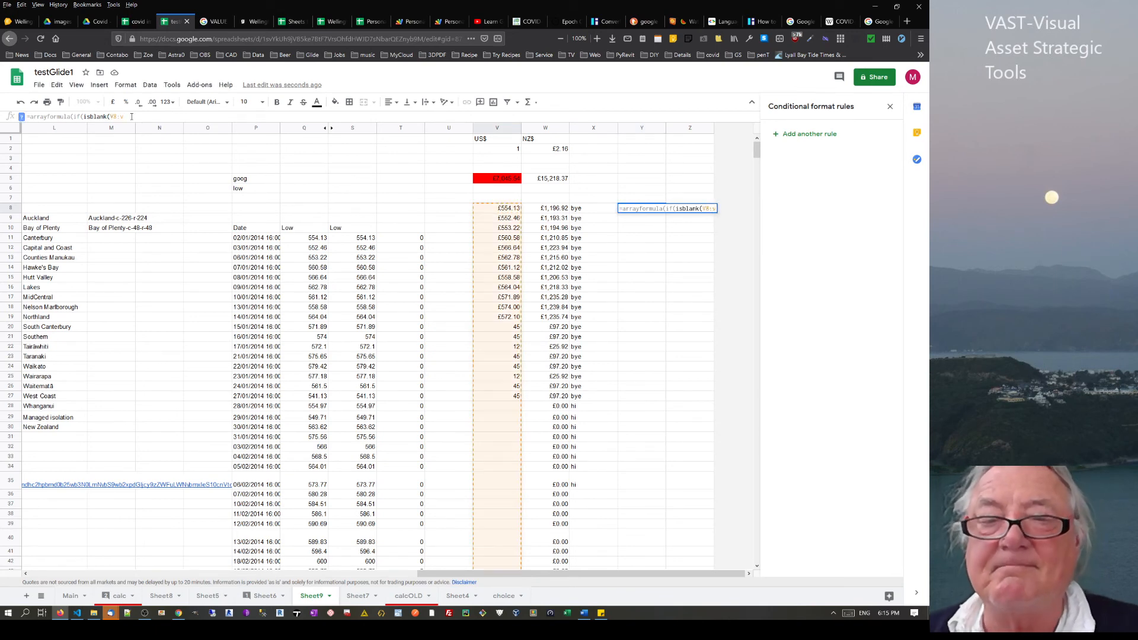
text())
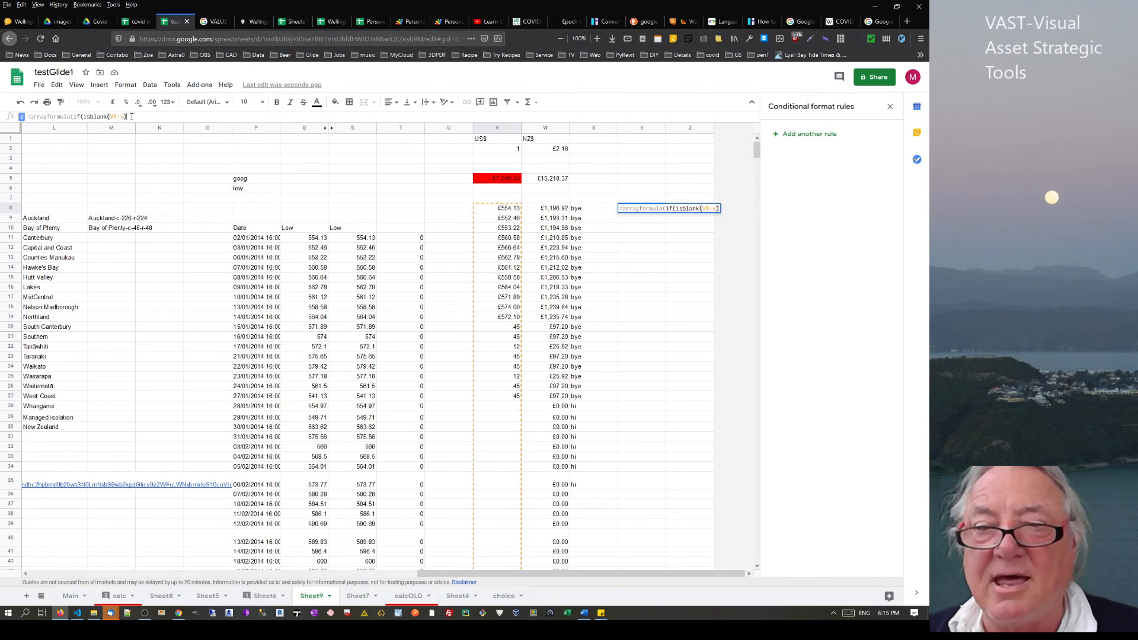
text(,)
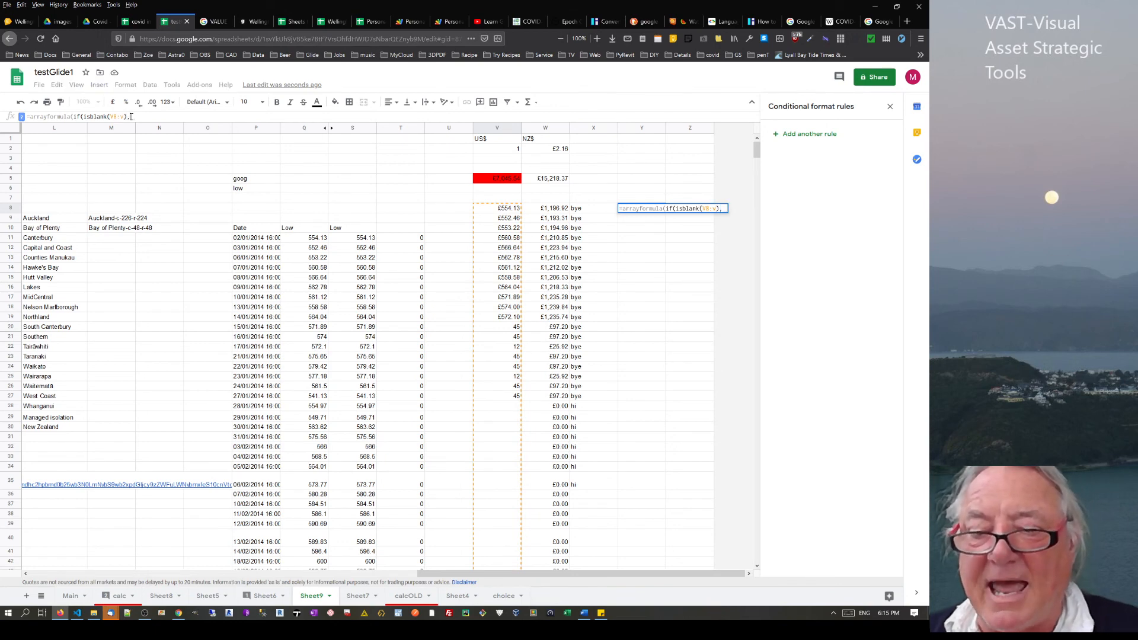
text(")
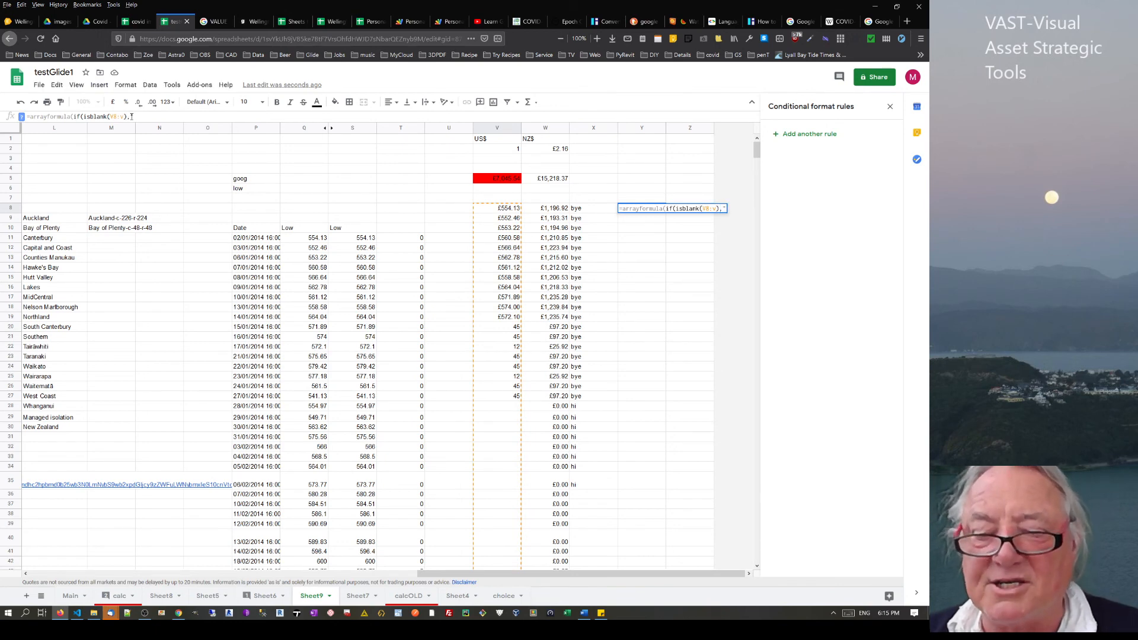
text(")
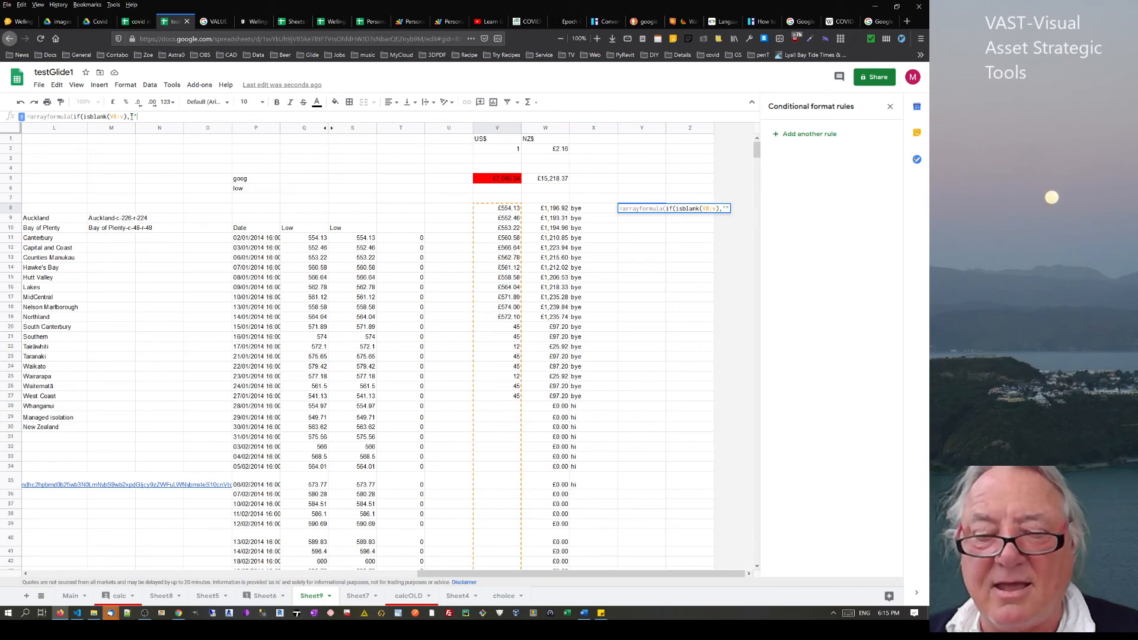
text(,)
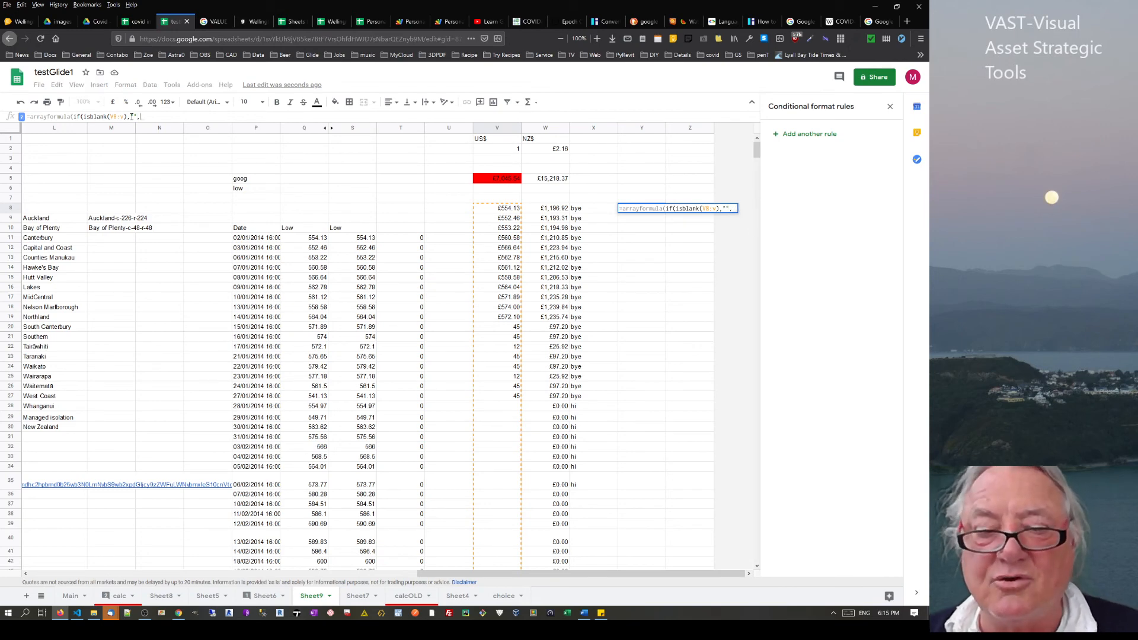
click(506, 209)
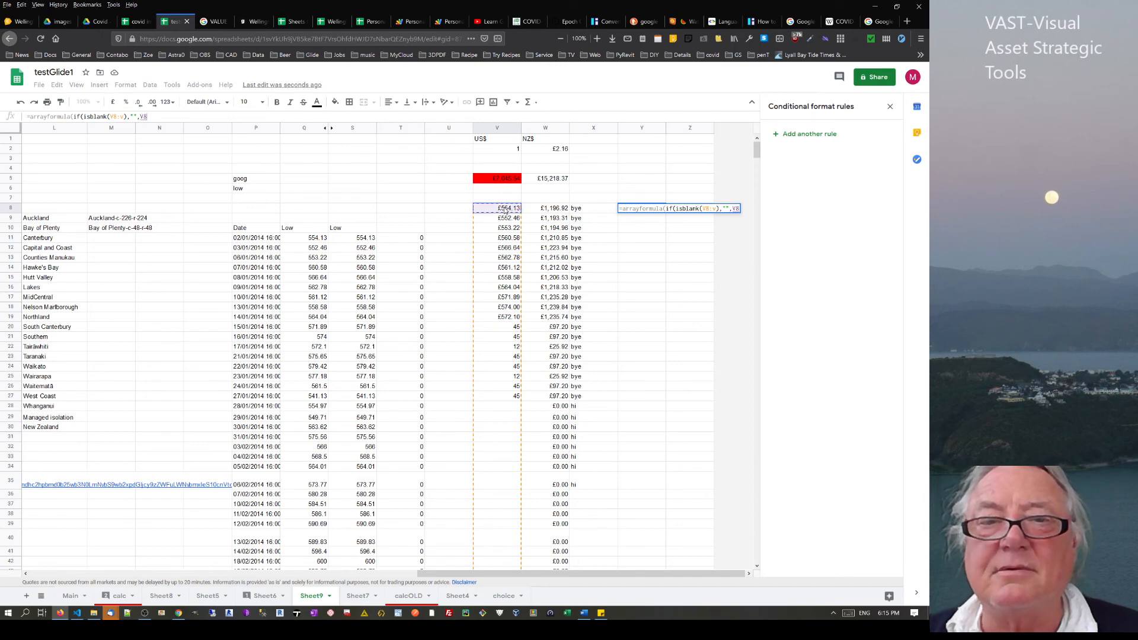
text(*)
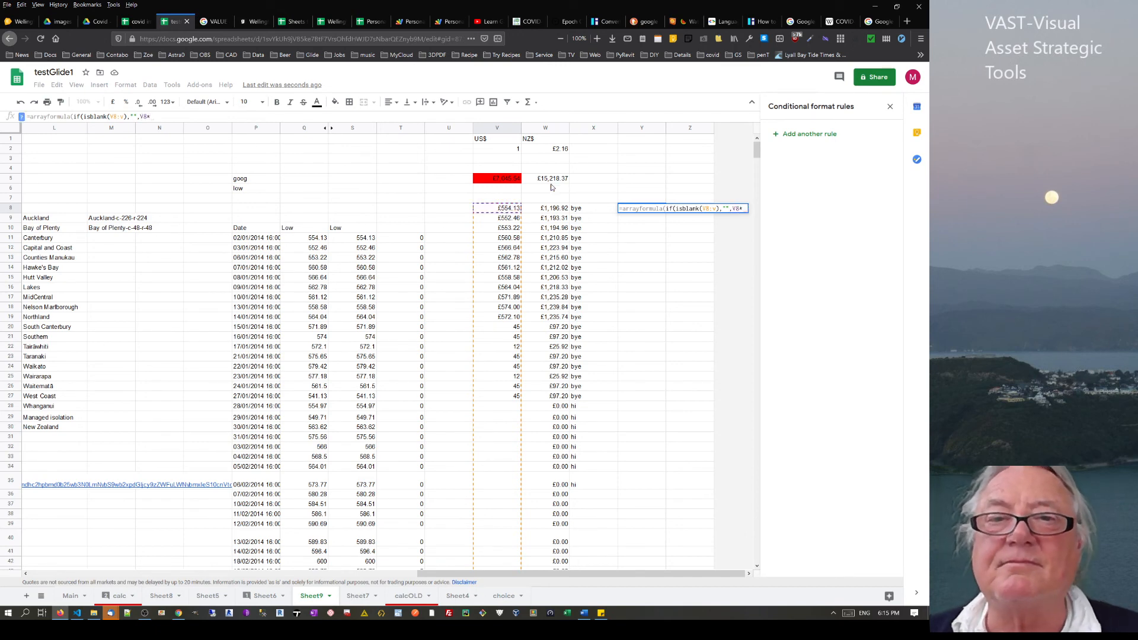
Multiply by the absolute rate $W$2 and close the arrayformula to fill column Y
click(561, 150)
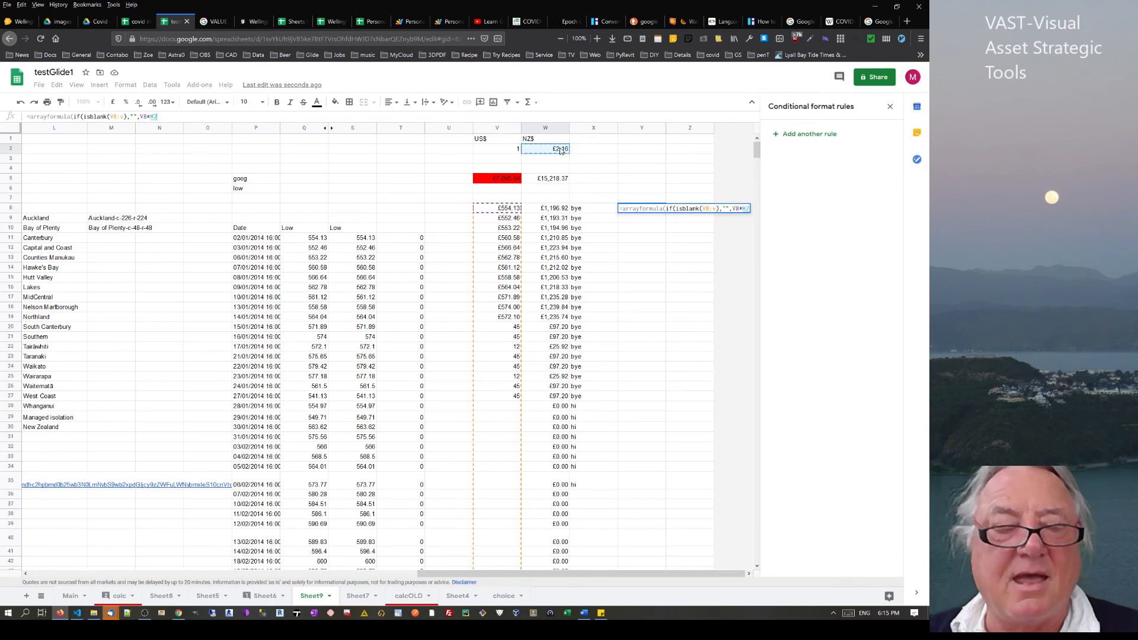
double_click(150, 122)
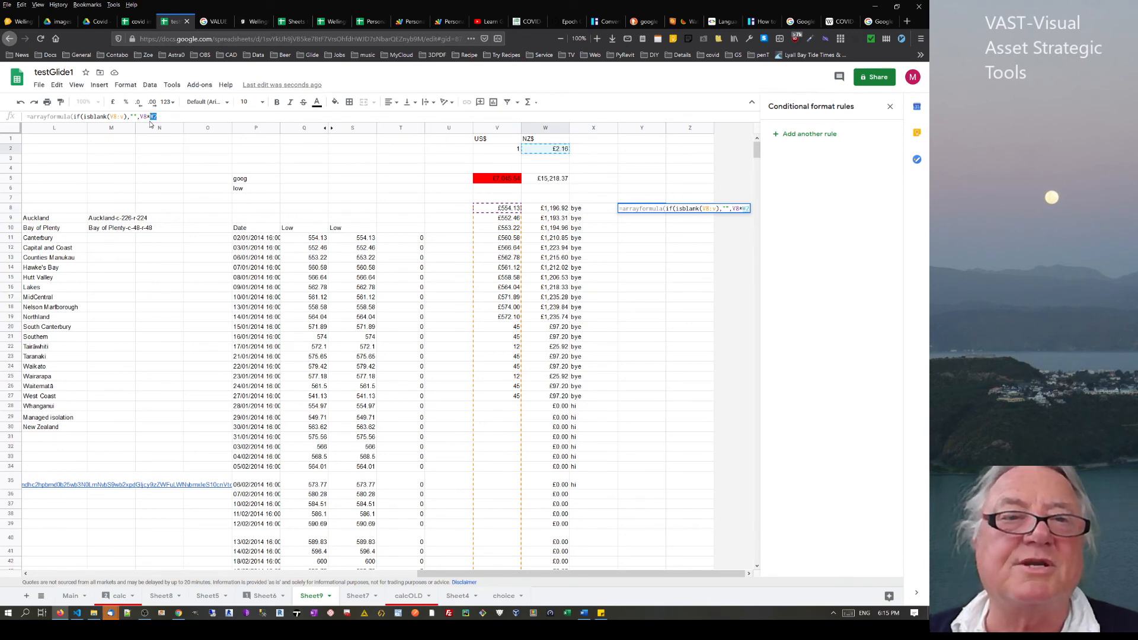
key(F4)
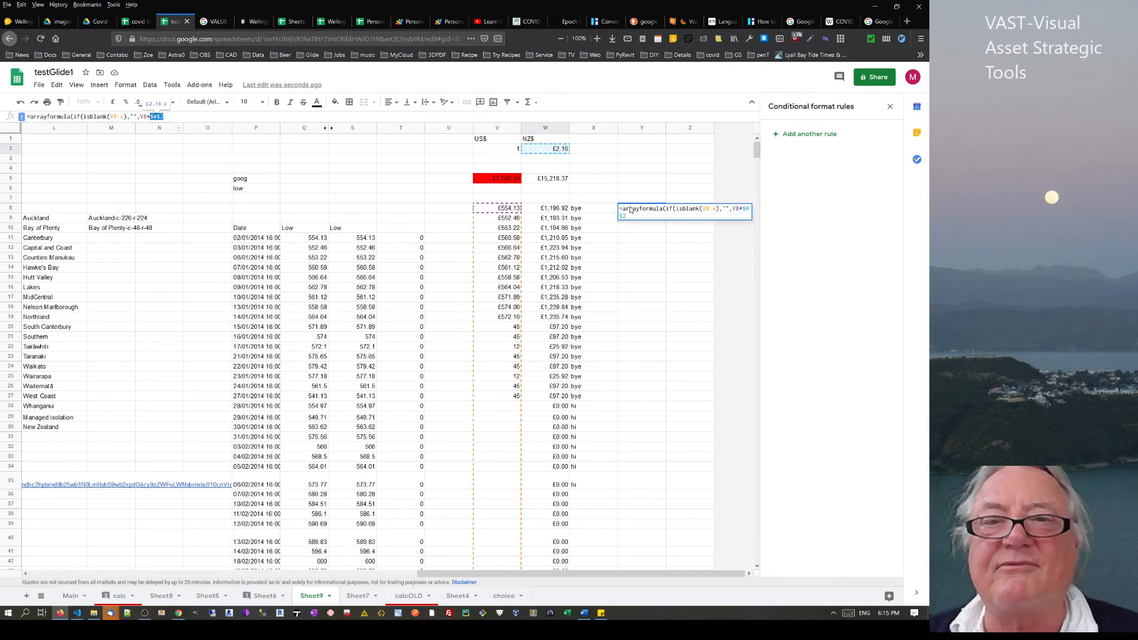
click(737, 208)
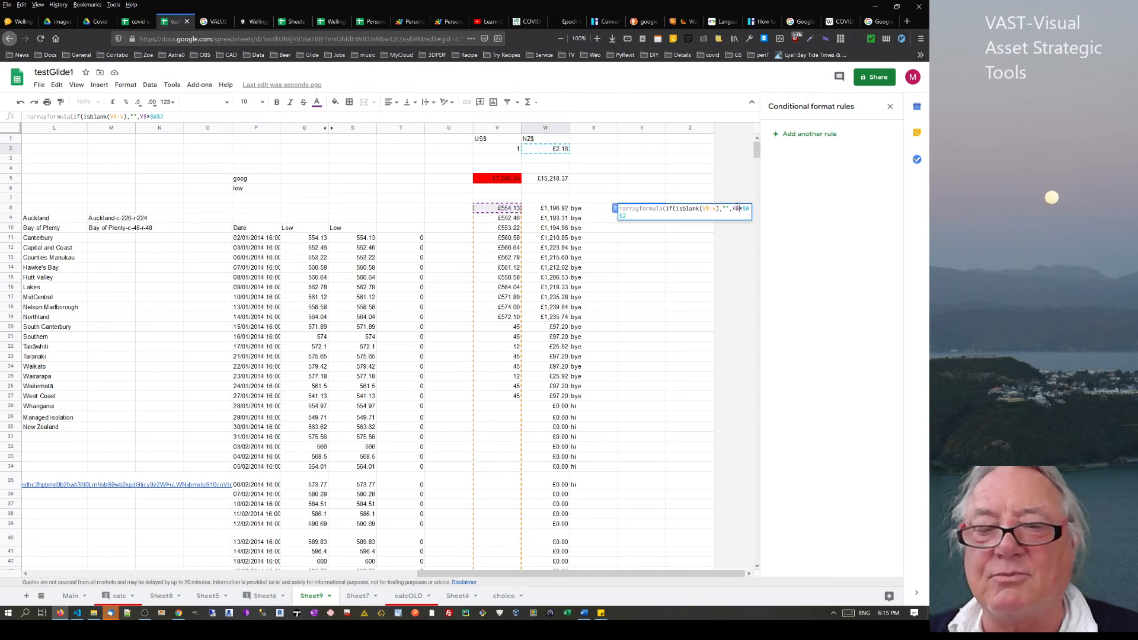
text(:v)
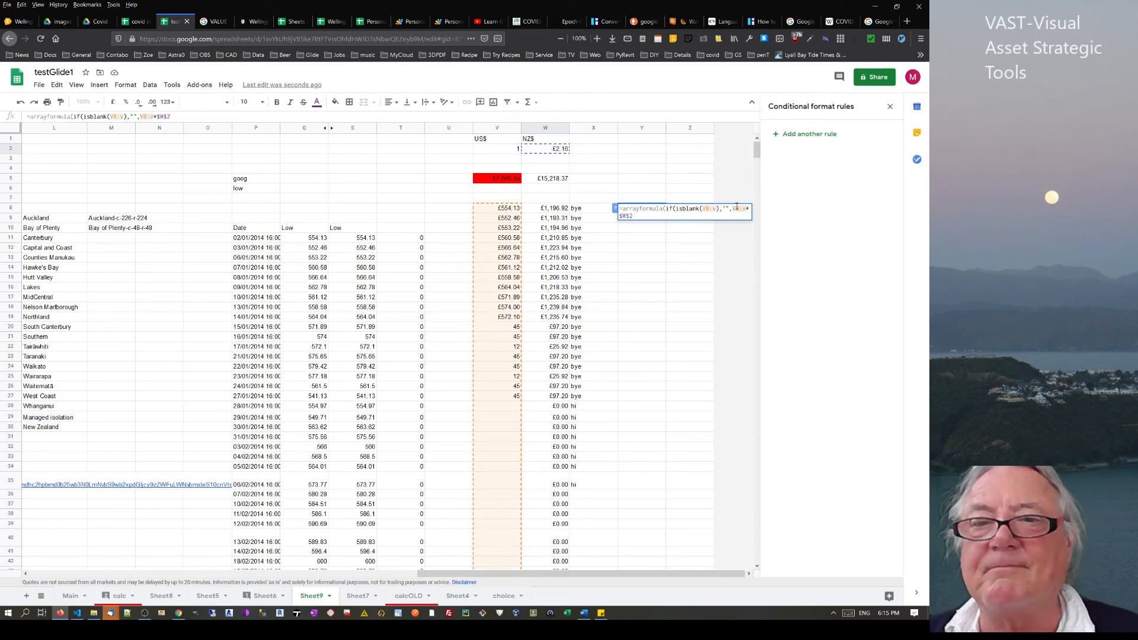
click(707, 216)
text()))
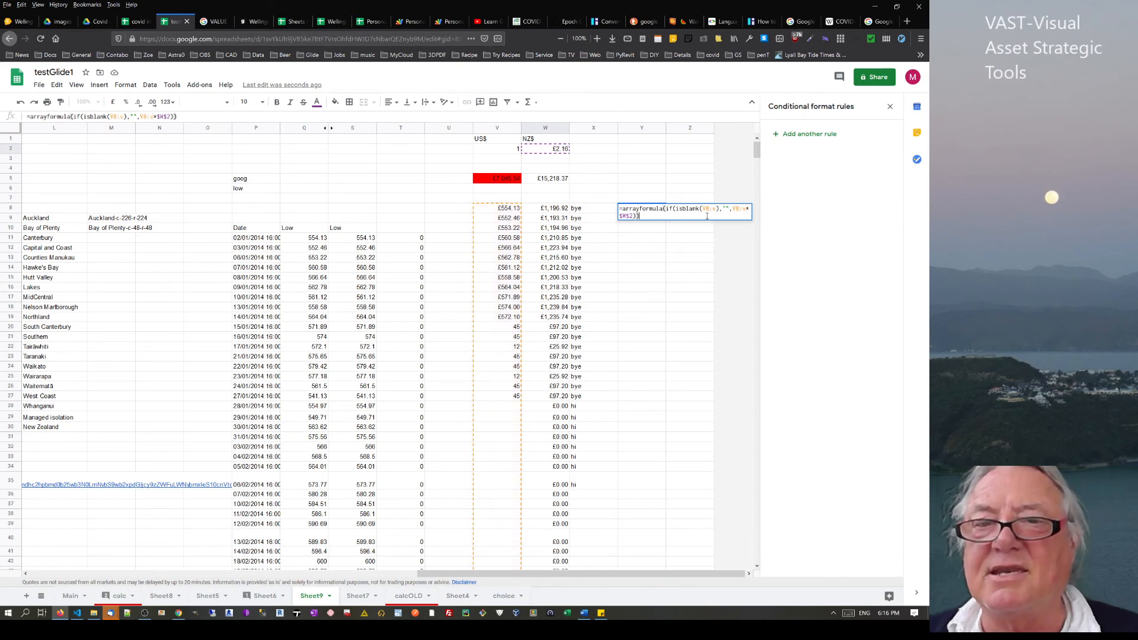
key(Return)
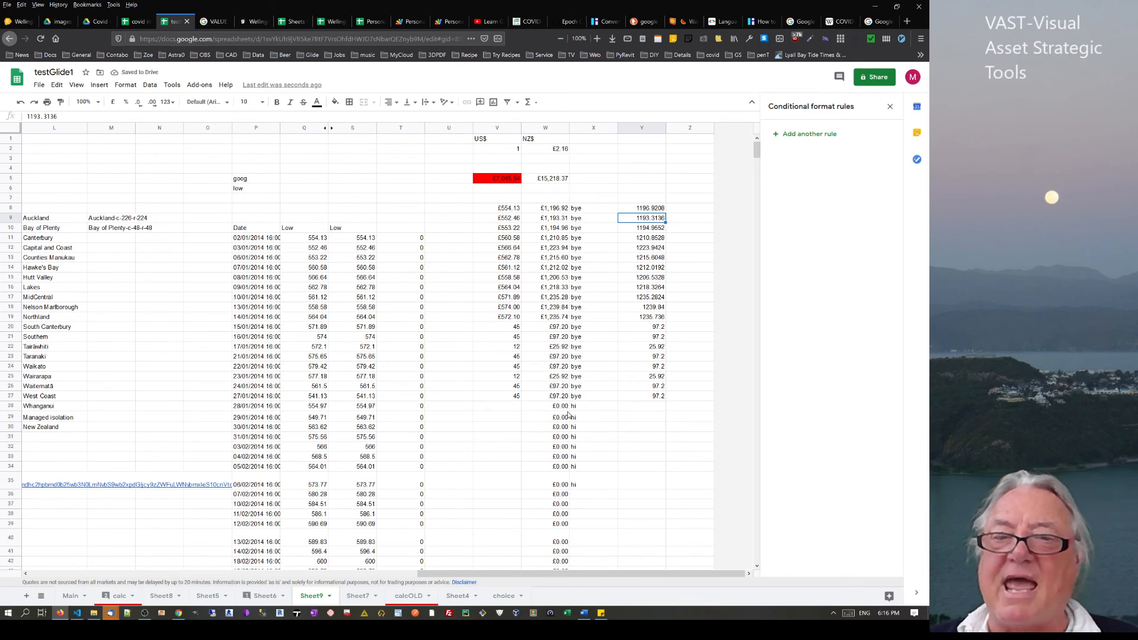
click(653, 406)
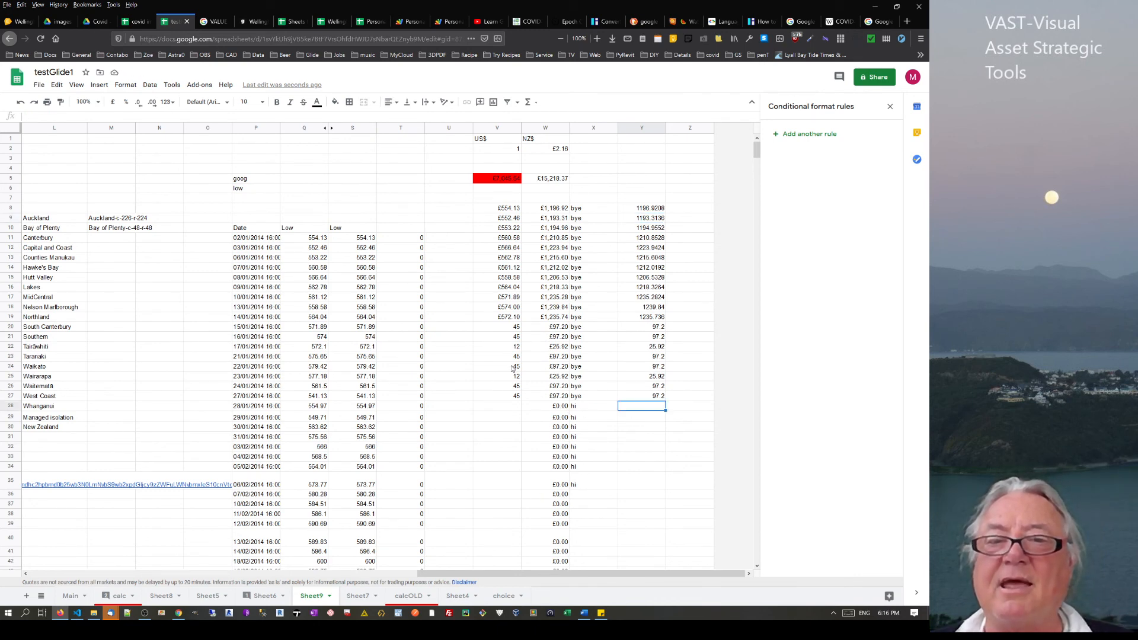
drag(511, 366, 511, 396)
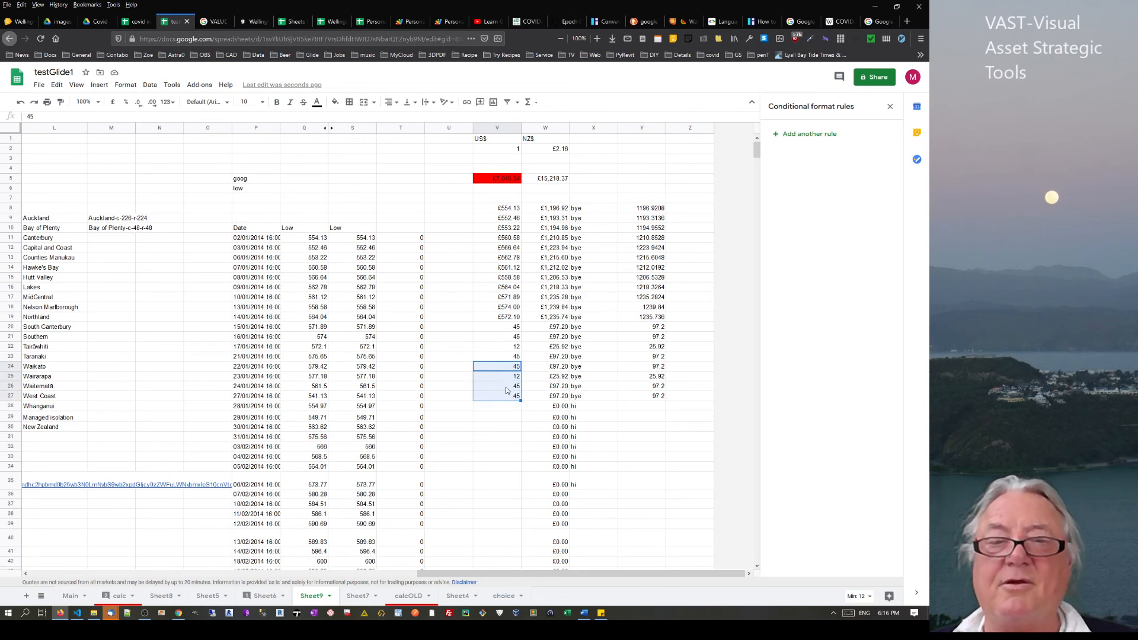
key(ctrl+c)
click(508, 408)
key(ctrl+v)
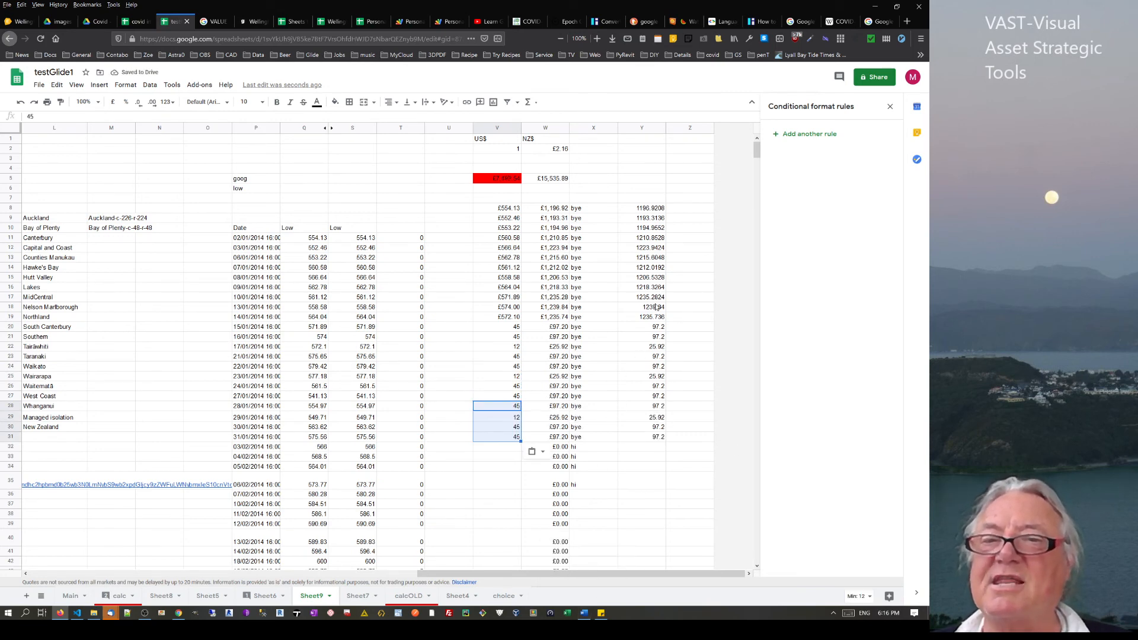
drag(652, 317, 653, 437)
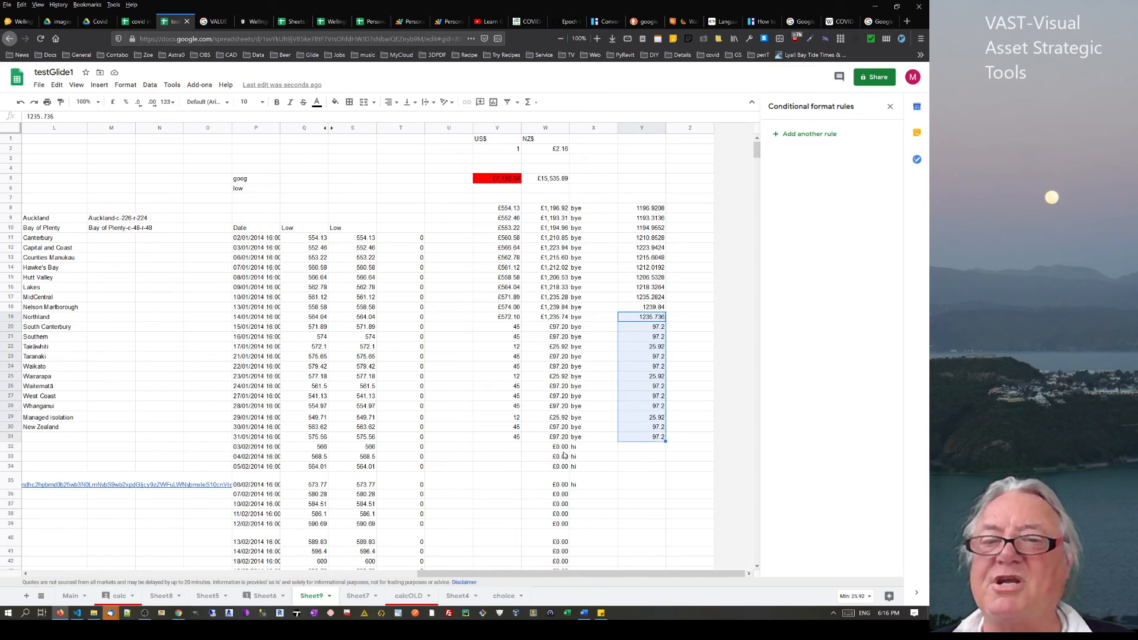
drag(562, 452, 566, 512)
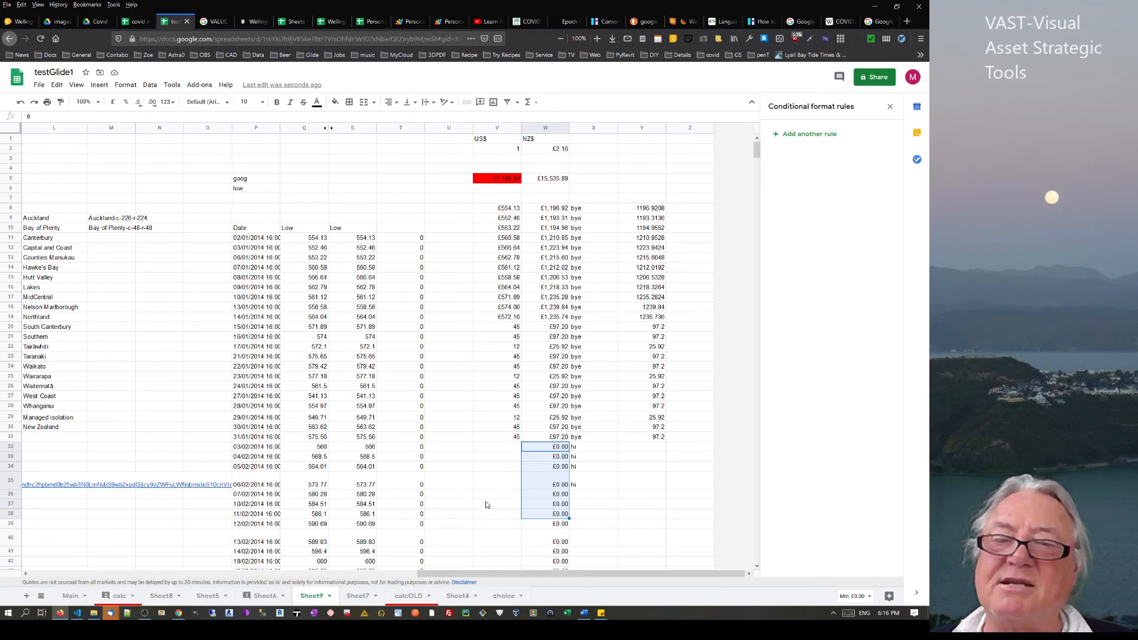
click(496, 539)
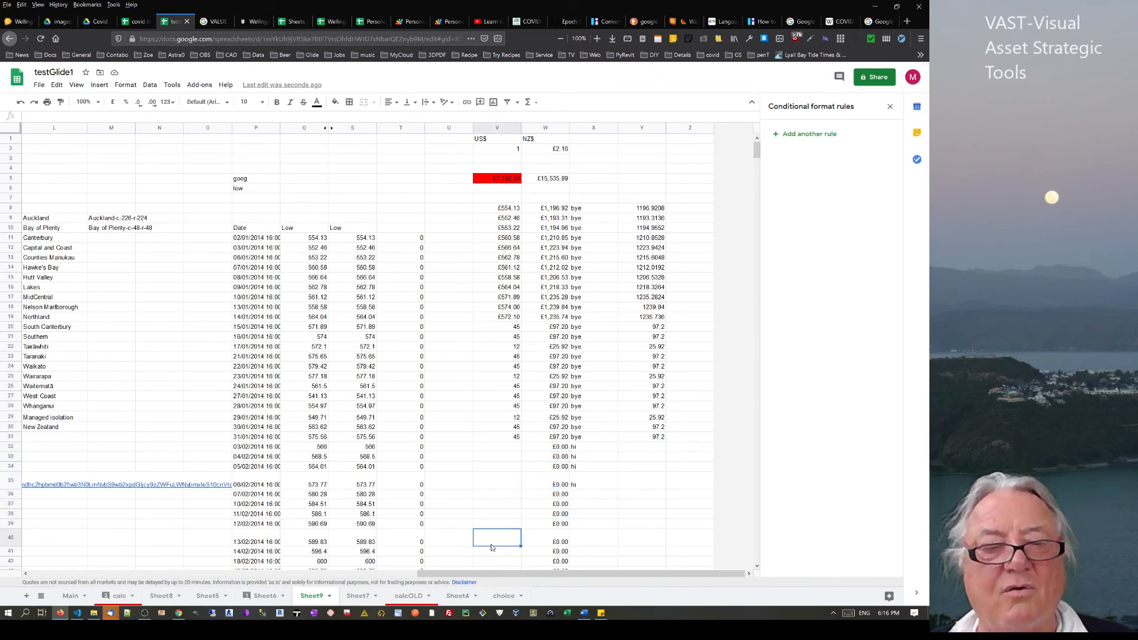
text(1)
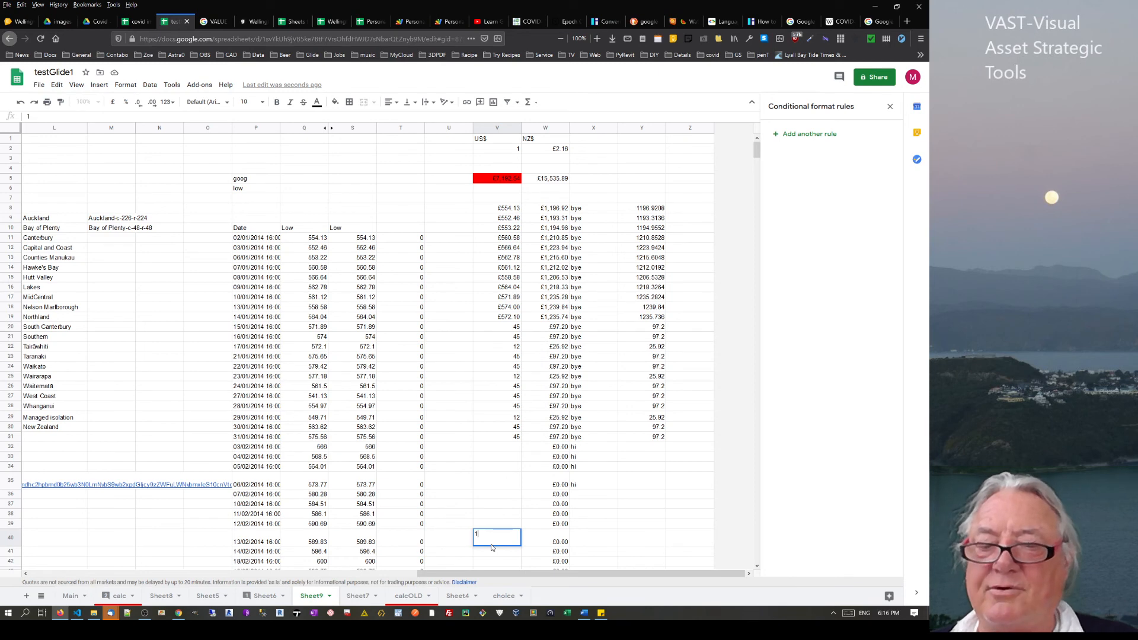
key(Return)
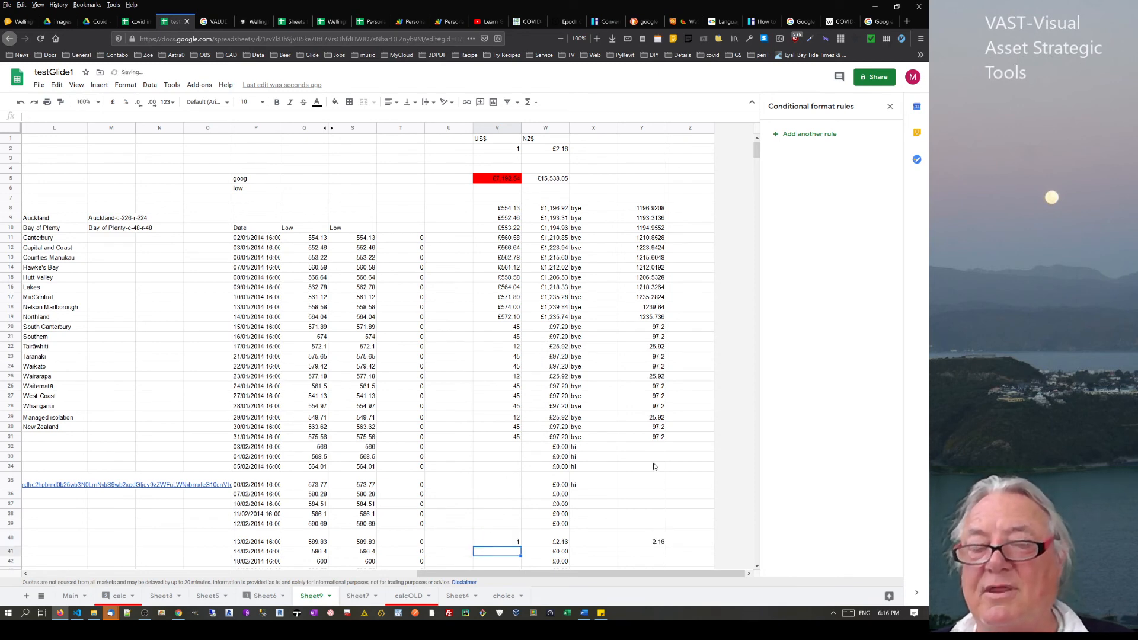
drag(650, 449, 640, 535)
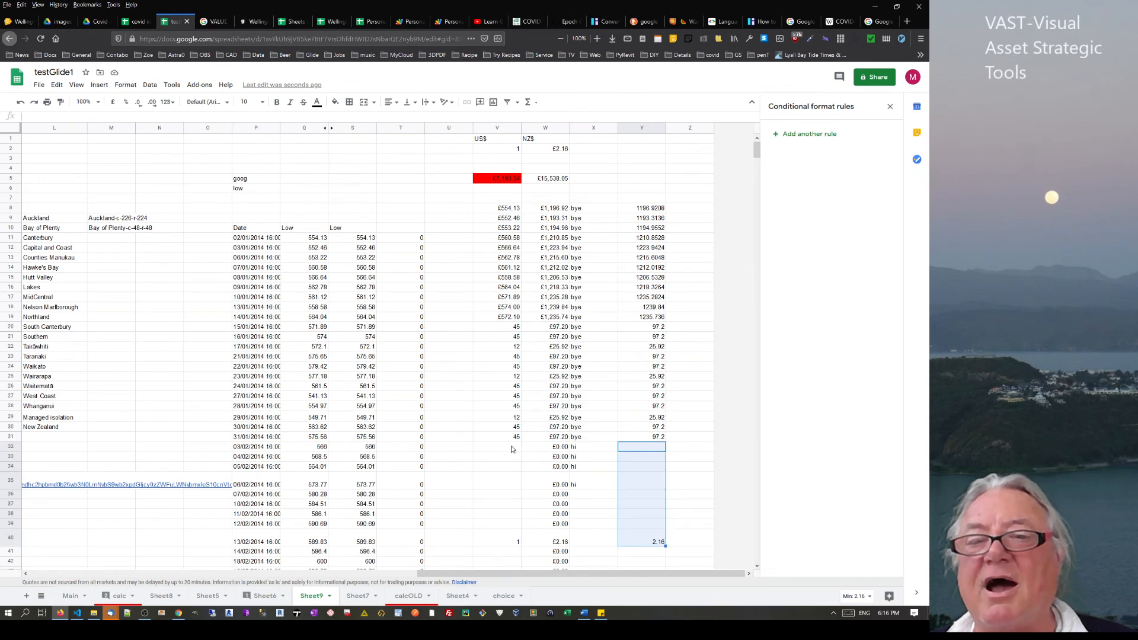
drag(647, 451, 641, 542)
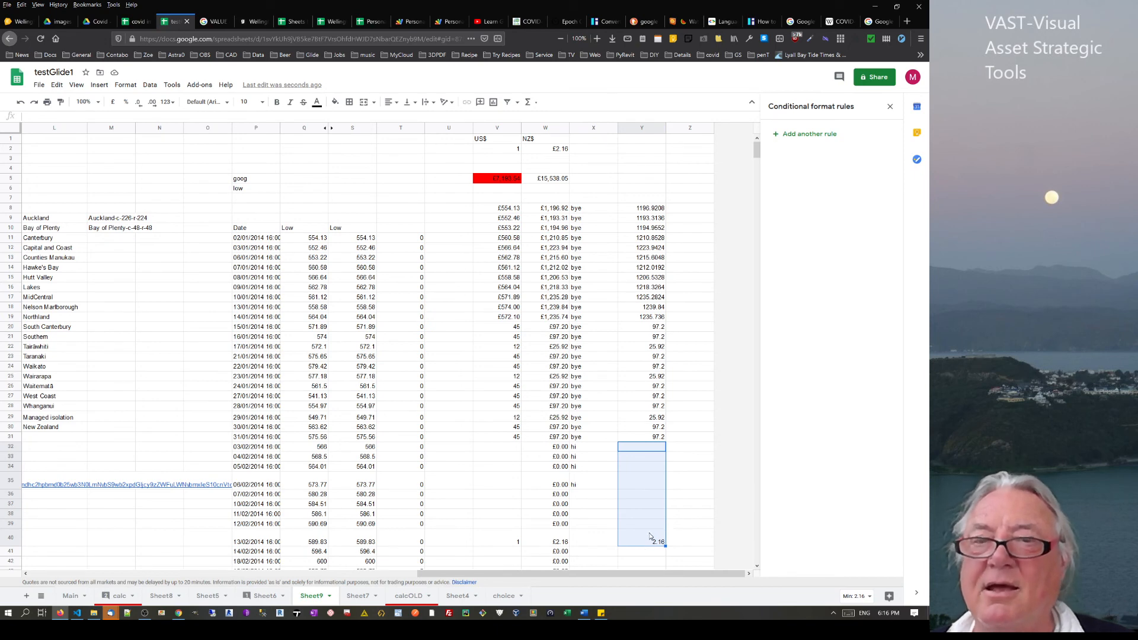
drag(757, 151, 783, 89)
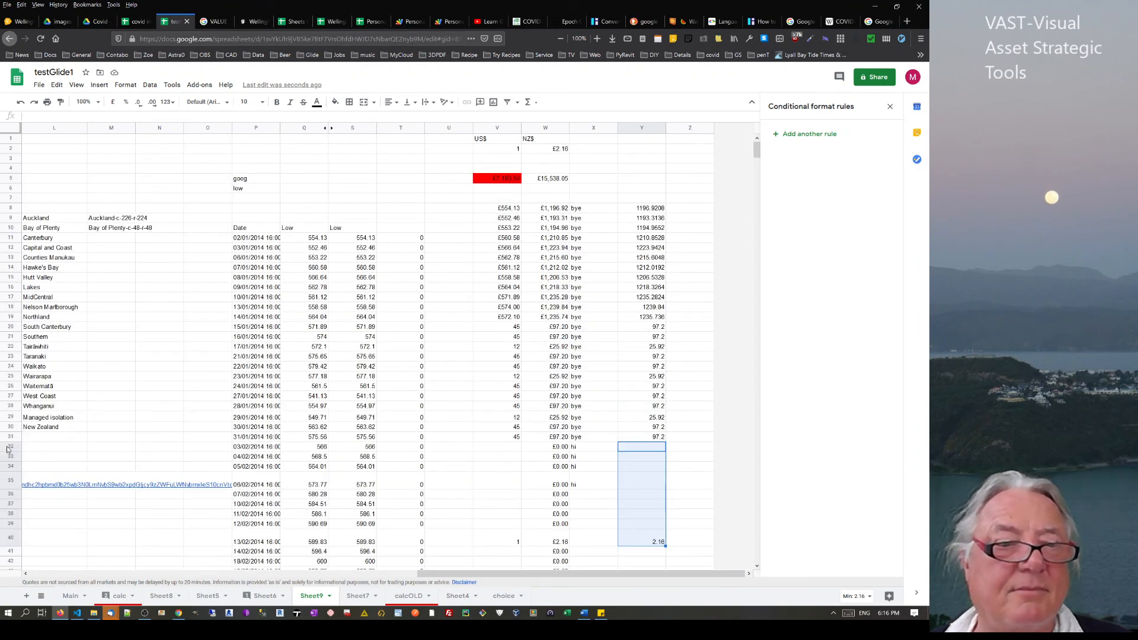
Delete the unused rows 32–1000 below the COVID table on Sheet9
drag(8, 450, 8, 568)
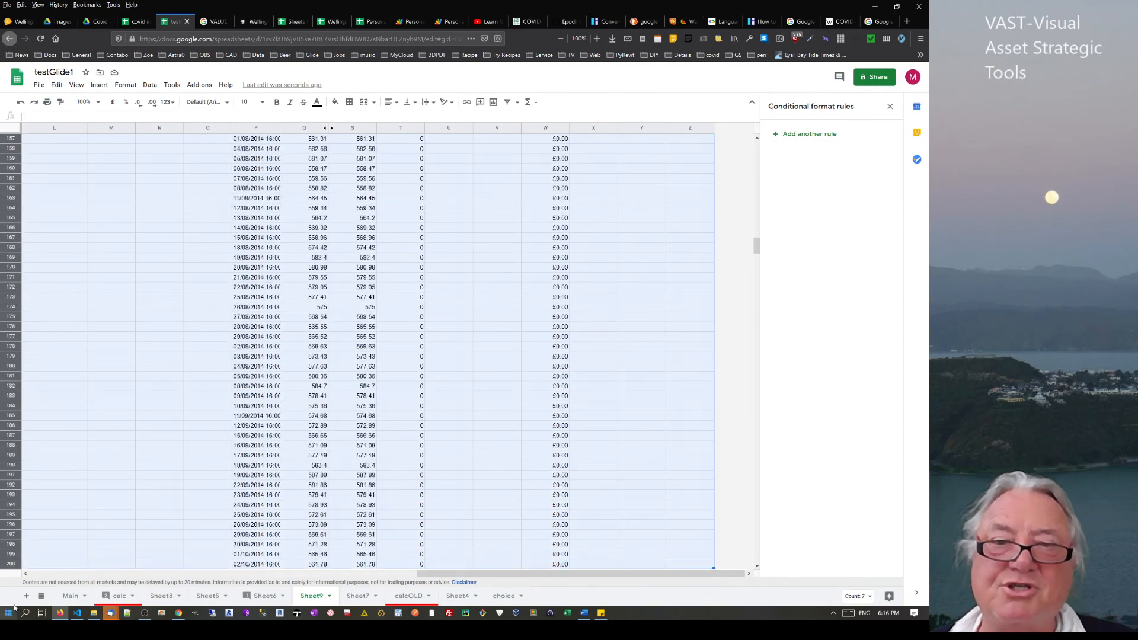
drag(757, 247, 709, 567)
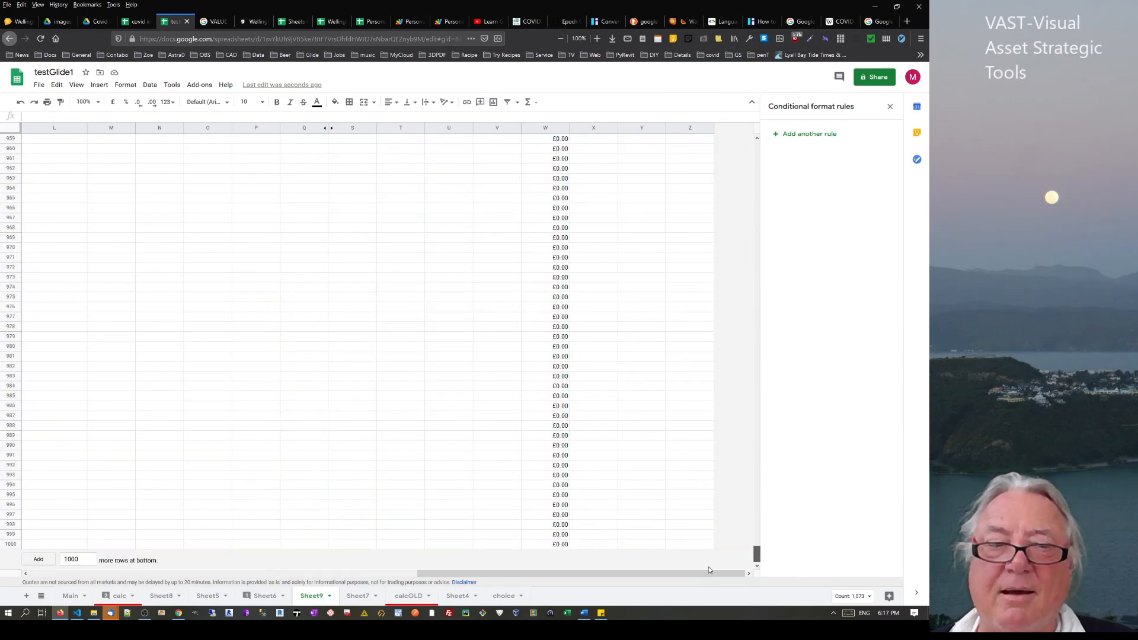
shift+click(10, 544)
right_click(13, 546)
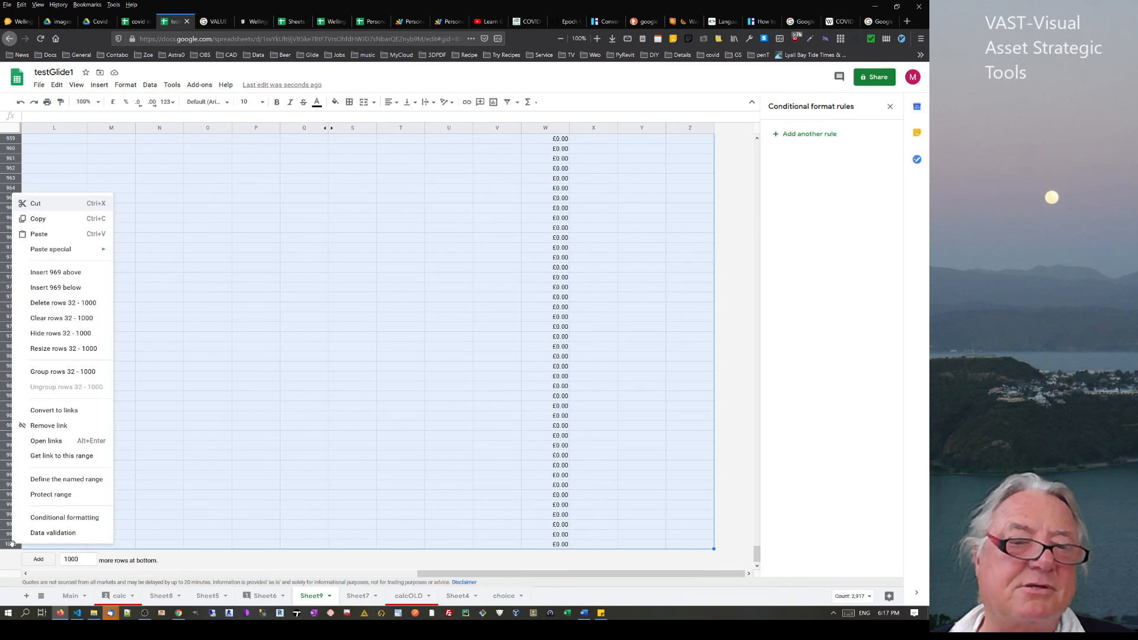
click(42, 309)
click(458, 356)
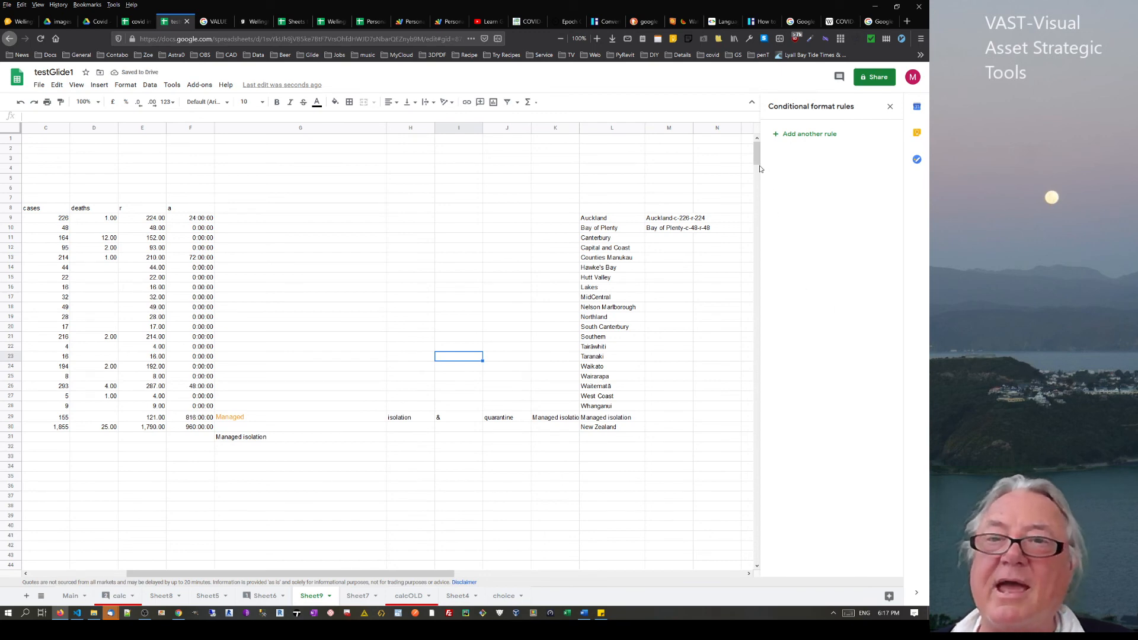
drag(759, 162, 758, 566)
drag(773, 366, 787, 155)
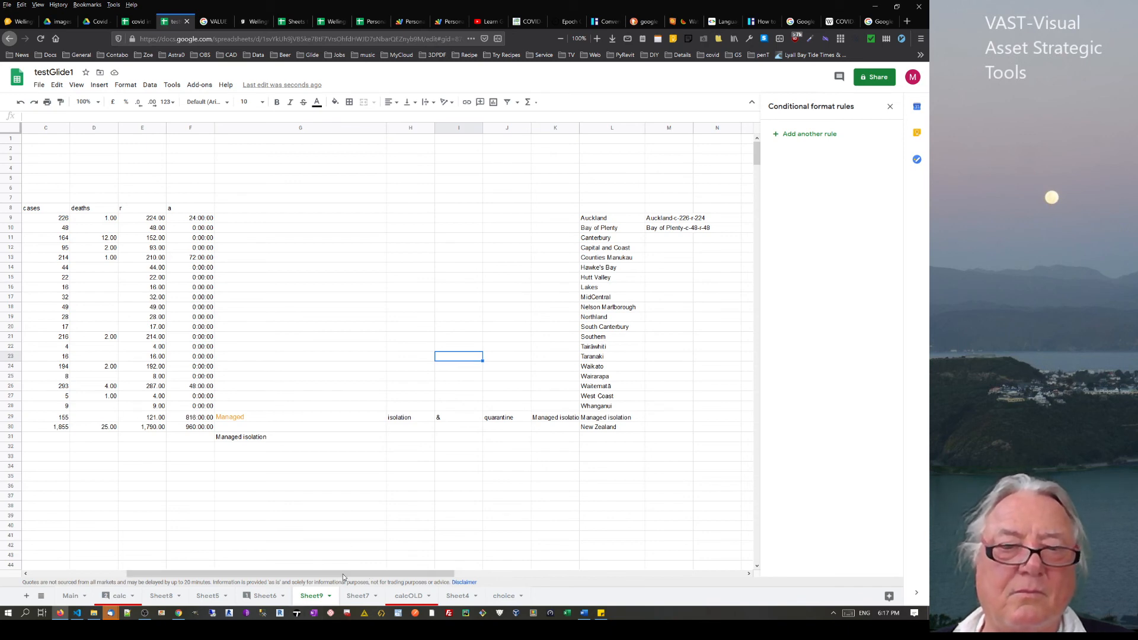
drag(343, 573, 640, 554)
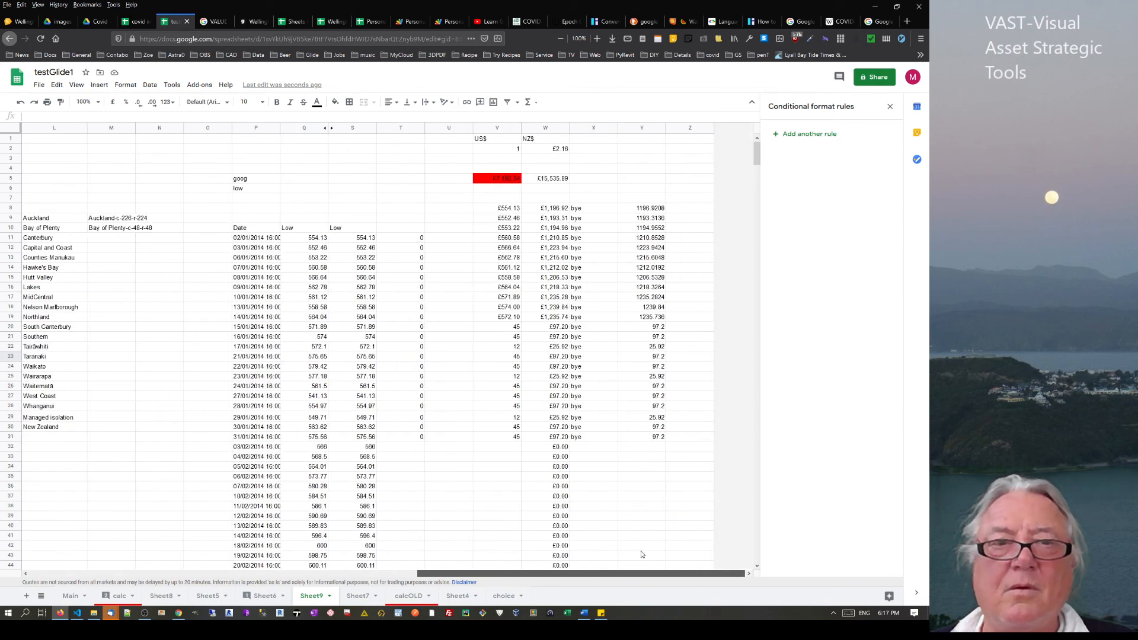
scroll(551, 436, down, 3)
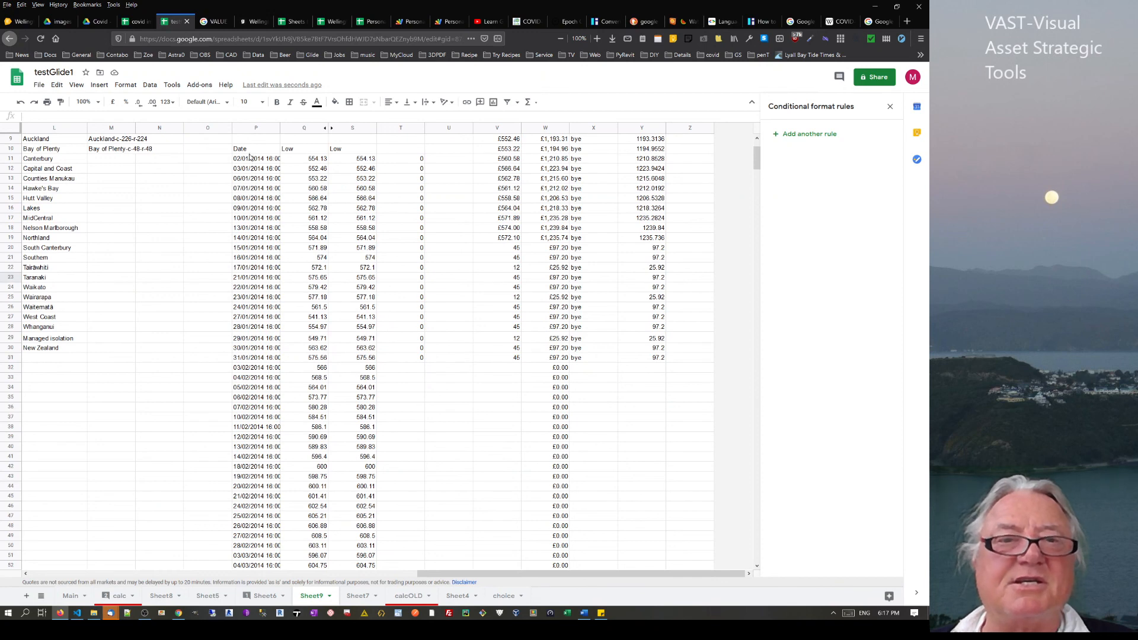
Remove the '=' from P10's GOOGLEFINANCE formula so it becomes plain text
click(250, 153)
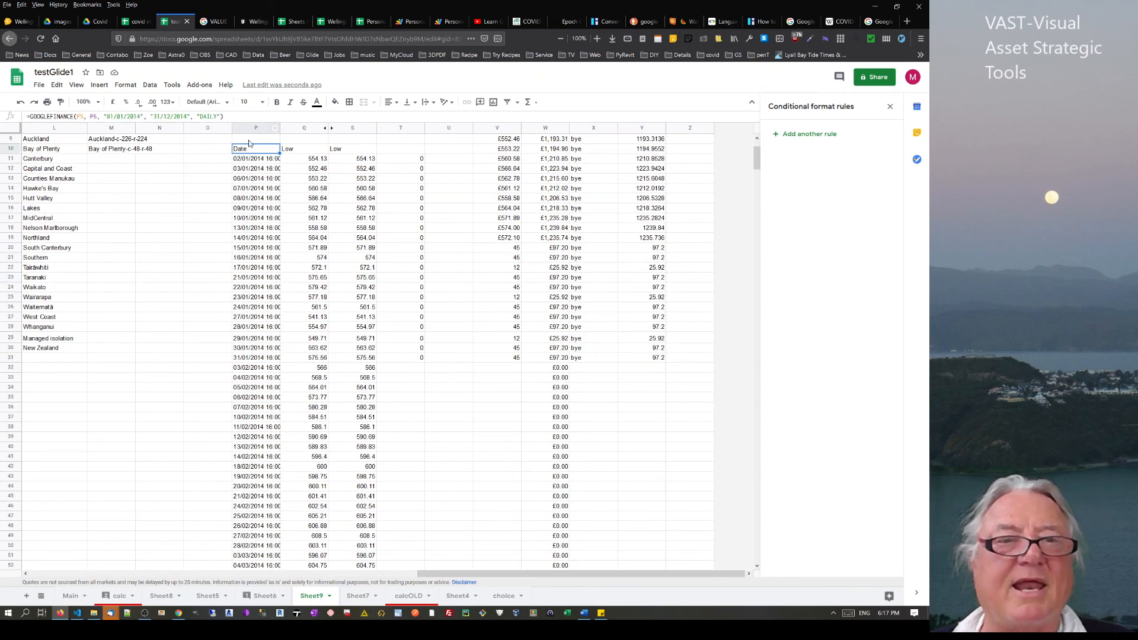
click(31, 115)
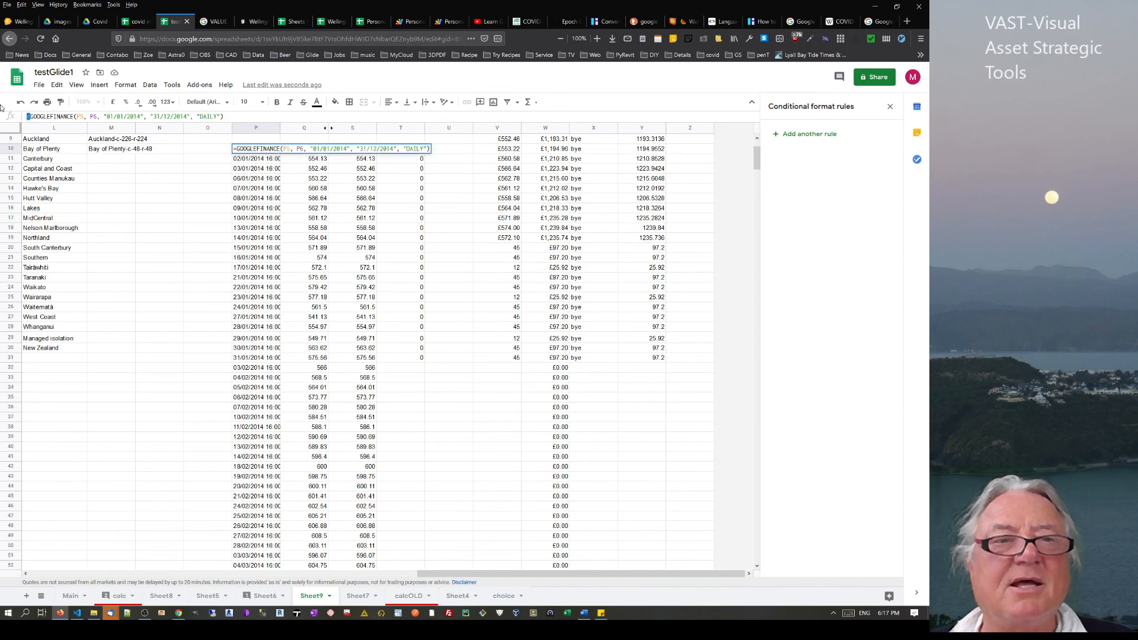
key(Delete)
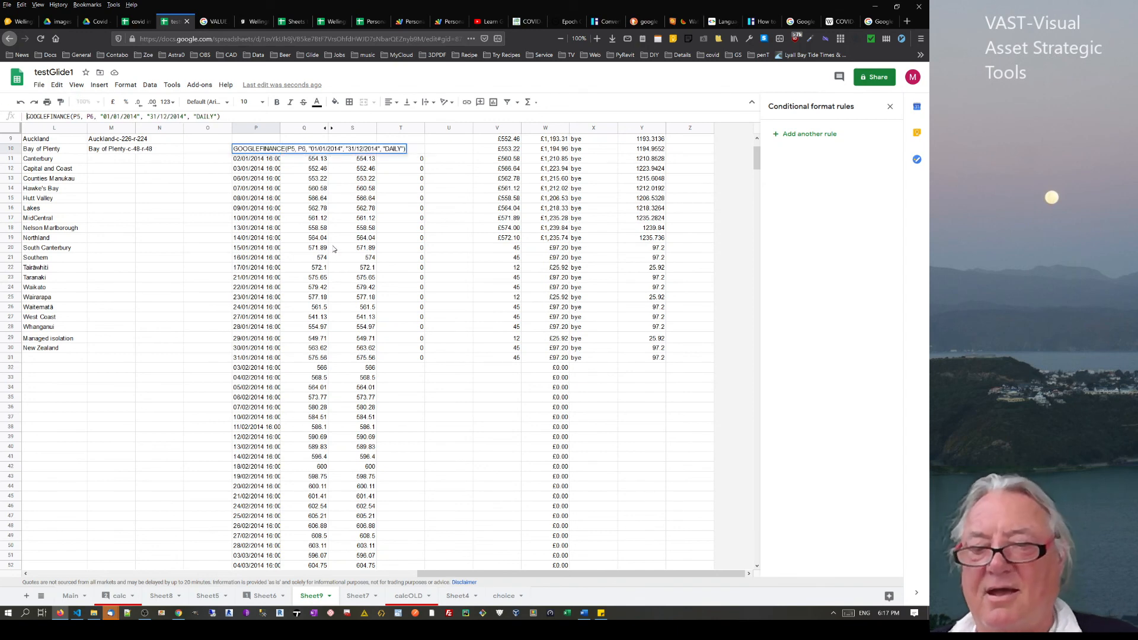
key(Return)
scroll(425, 372, down, 3)
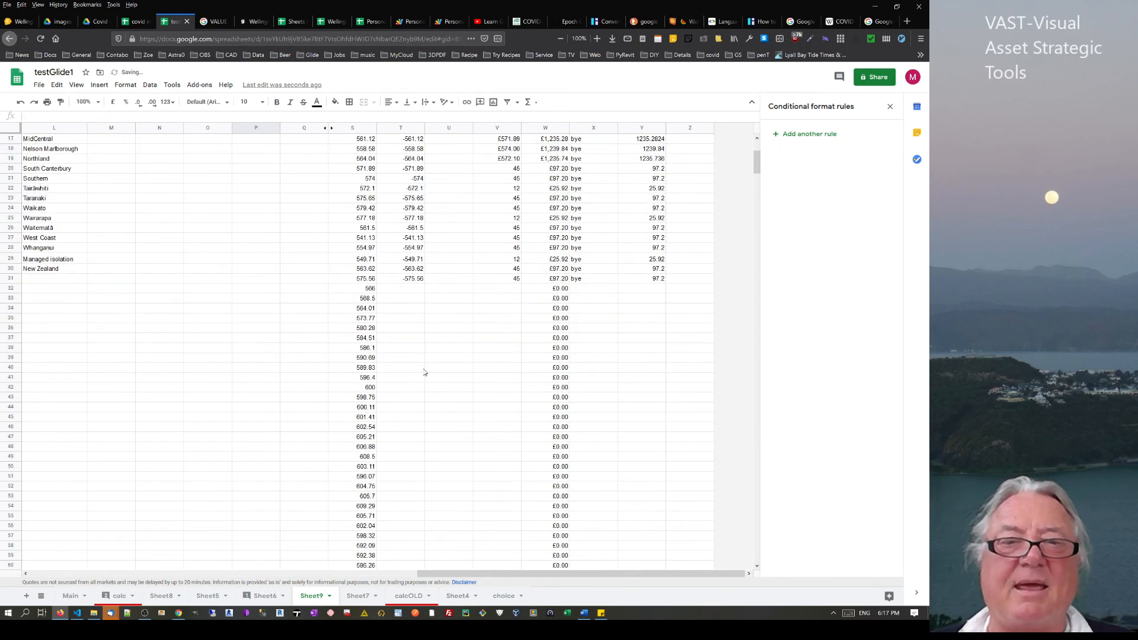
click(365, 299)
scroll(372, 297, up, 4)
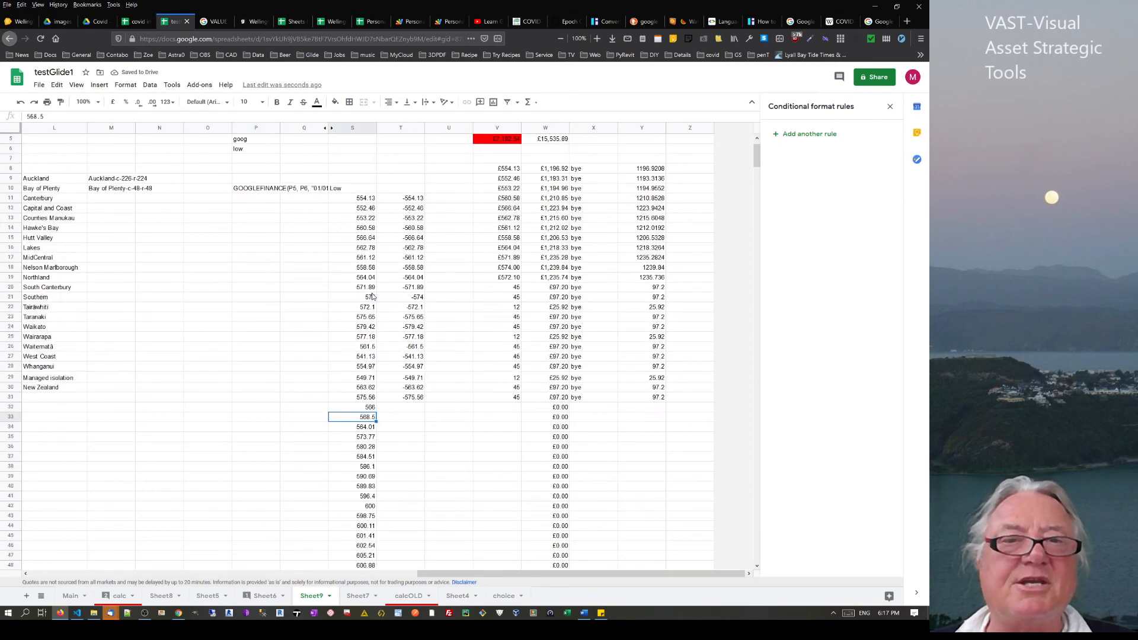
scroll(372, 296, up, 1)
Unhide column R and delete the GOOGLEFINANCE formula in R10
click(346, 229)
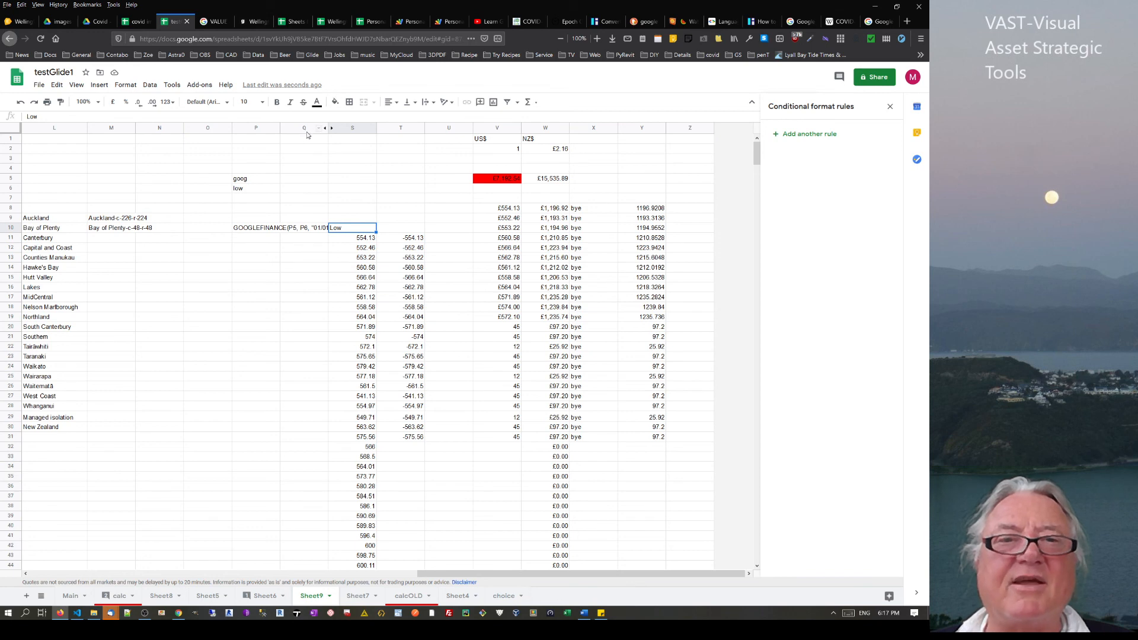
drag(307, 132, 352, 128)
right_click(352, 128)
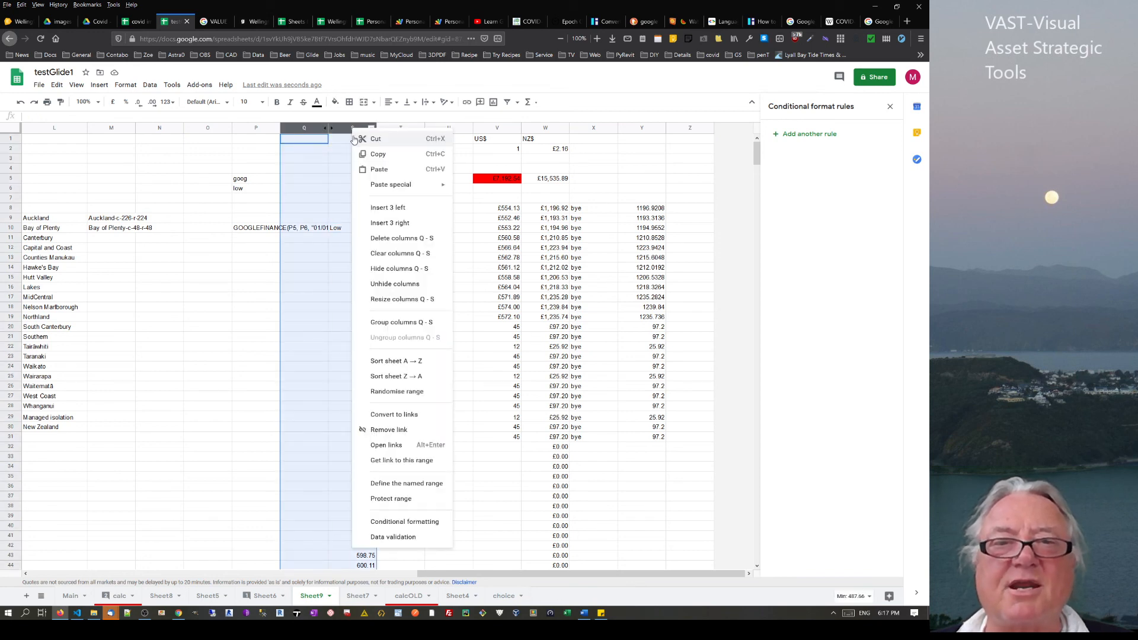
click(380, 284)
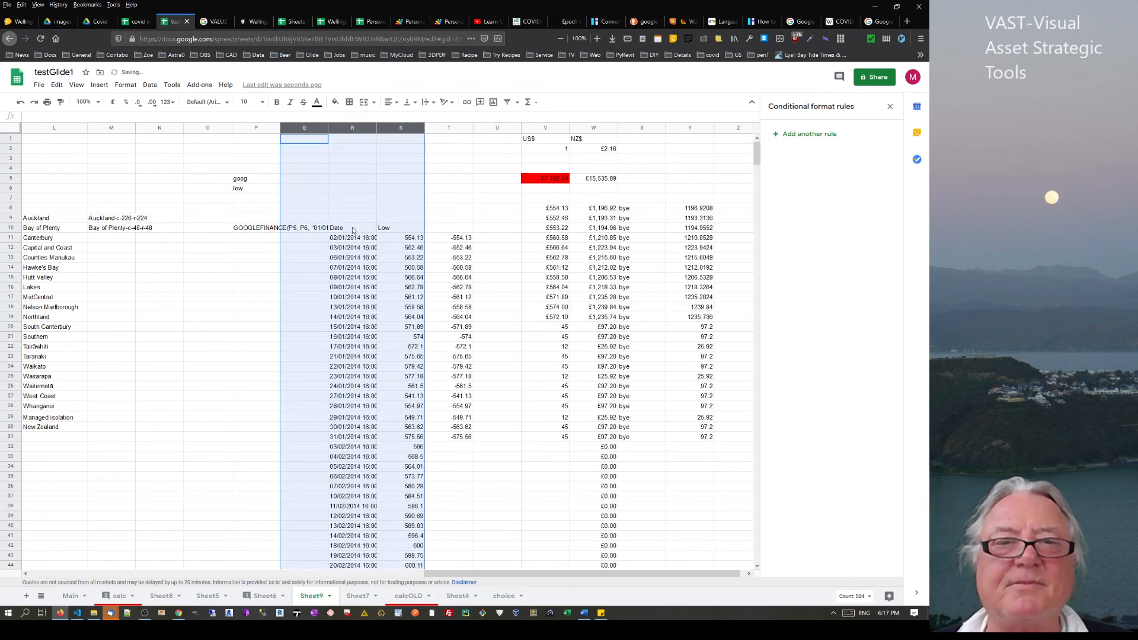
click(355, 230)
key(Delete)
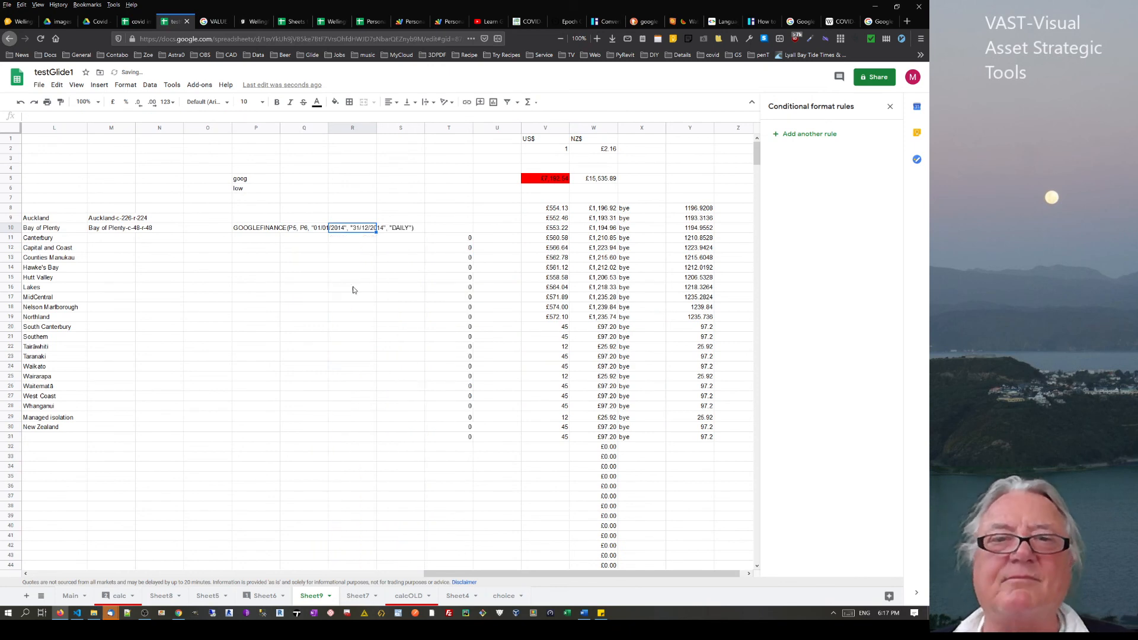
click(381, 270)
scroll(473, 366, down, 7)
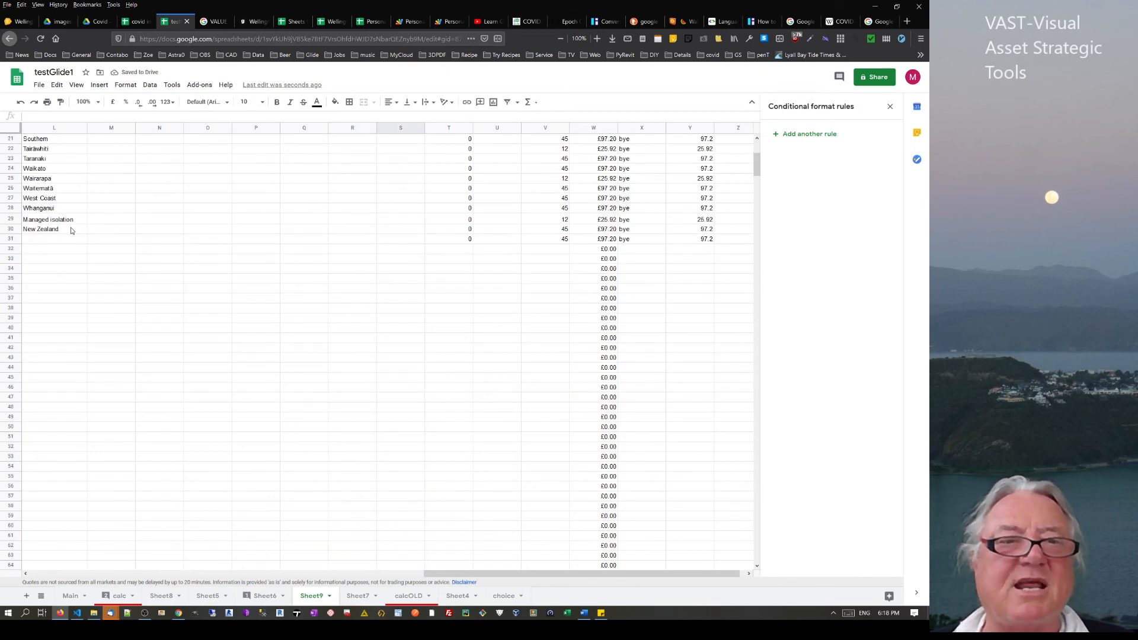
scroll(72, 231, up, 5)
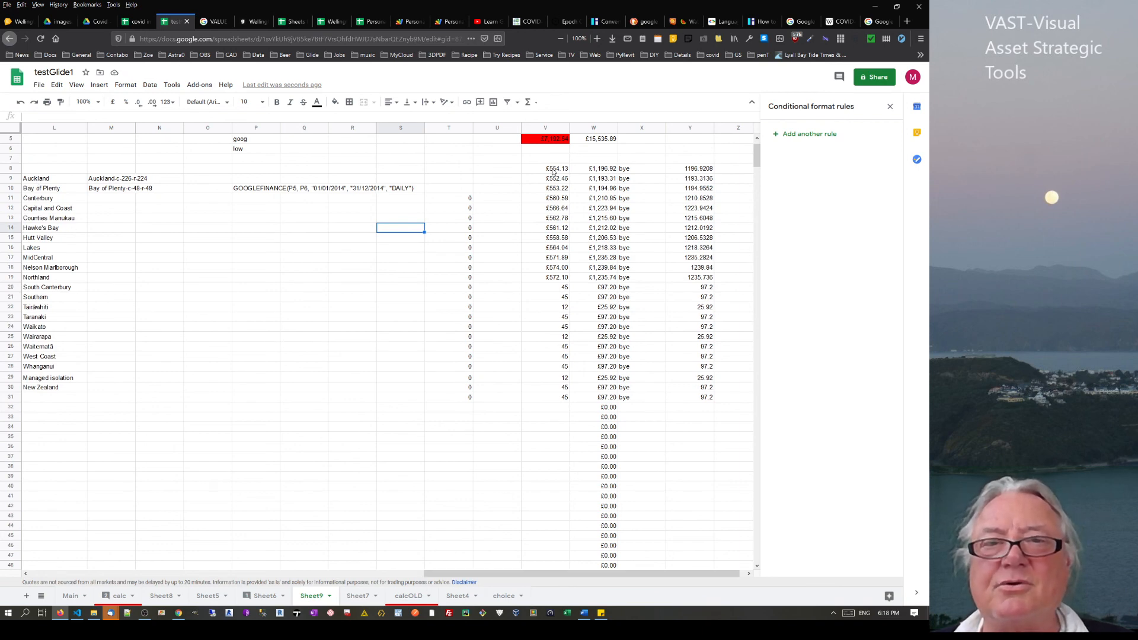
Move the V8:Y32 conversion block so it starts at V25
drag(554, 171, 694, 412)
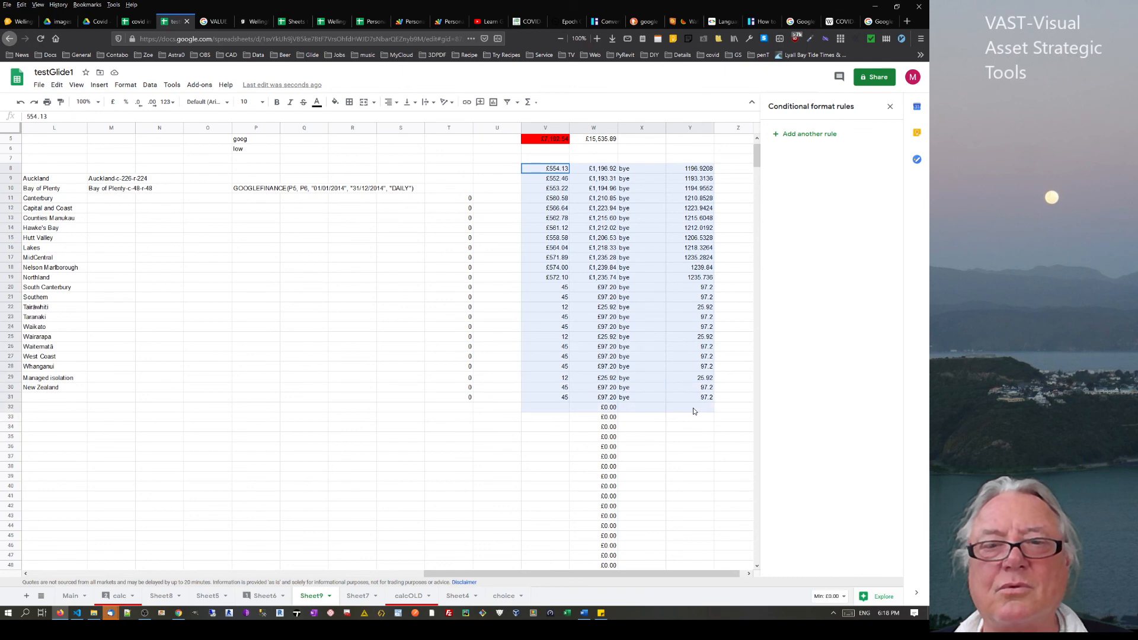
key(ctrl+c)
click(547, 339)
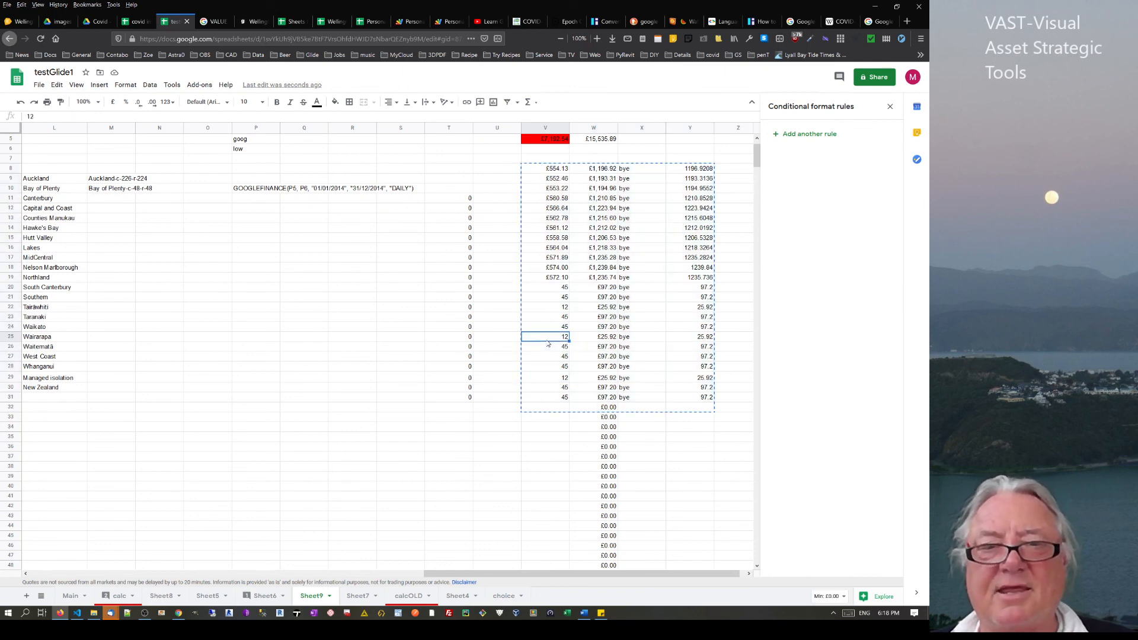
key(ctrl+v)
scroll(575, 303, down, 4)
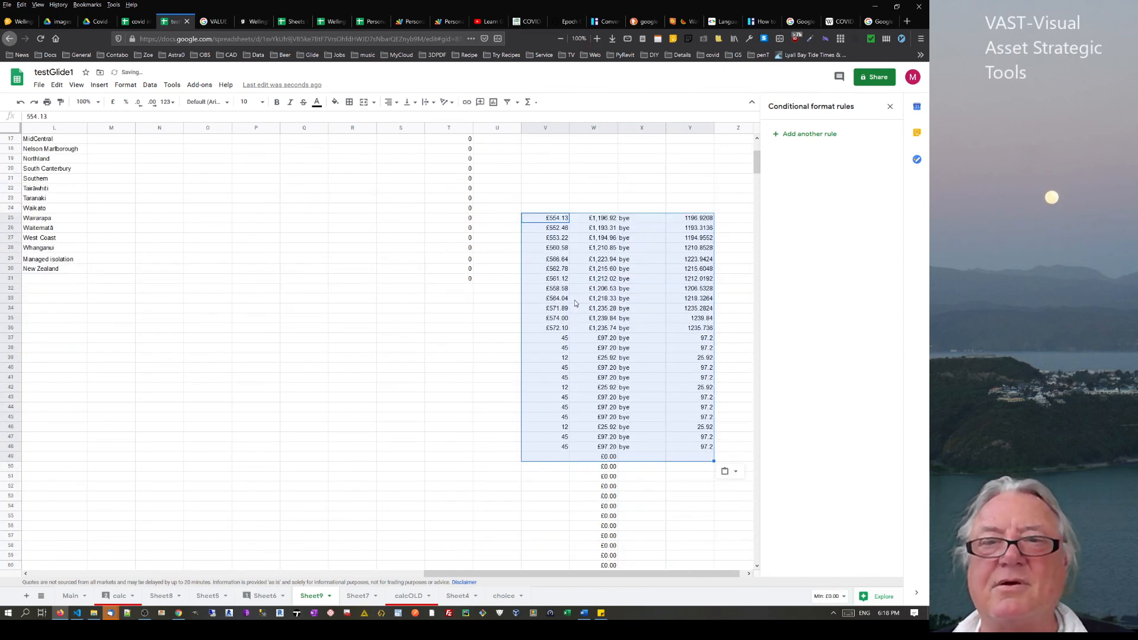
scroll(575, 304, down, 3)
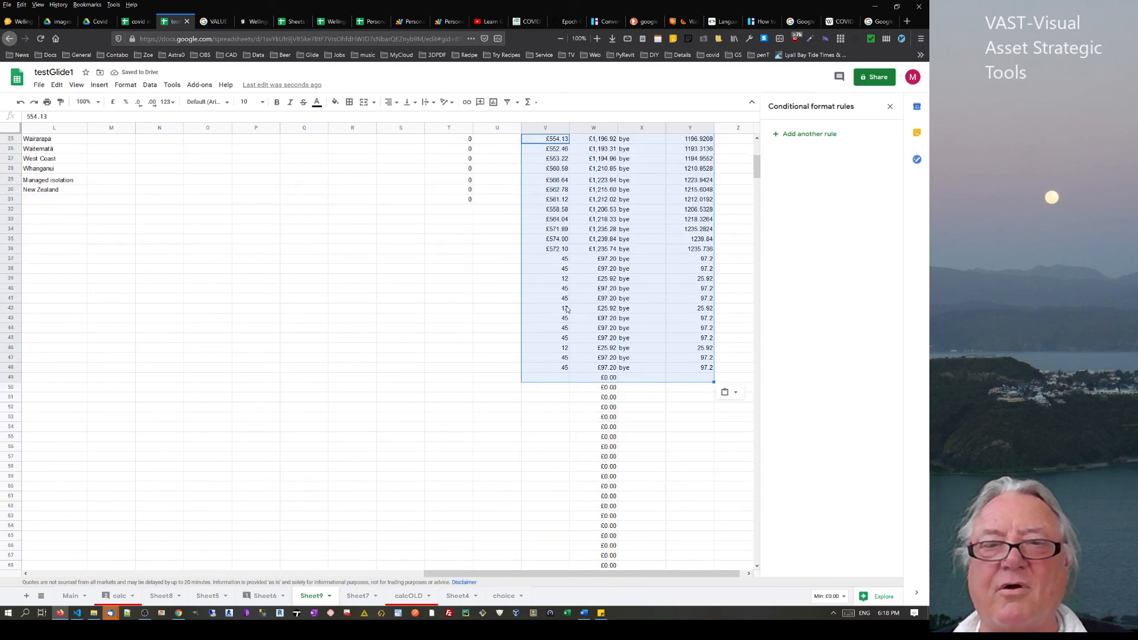
click(550, 382)
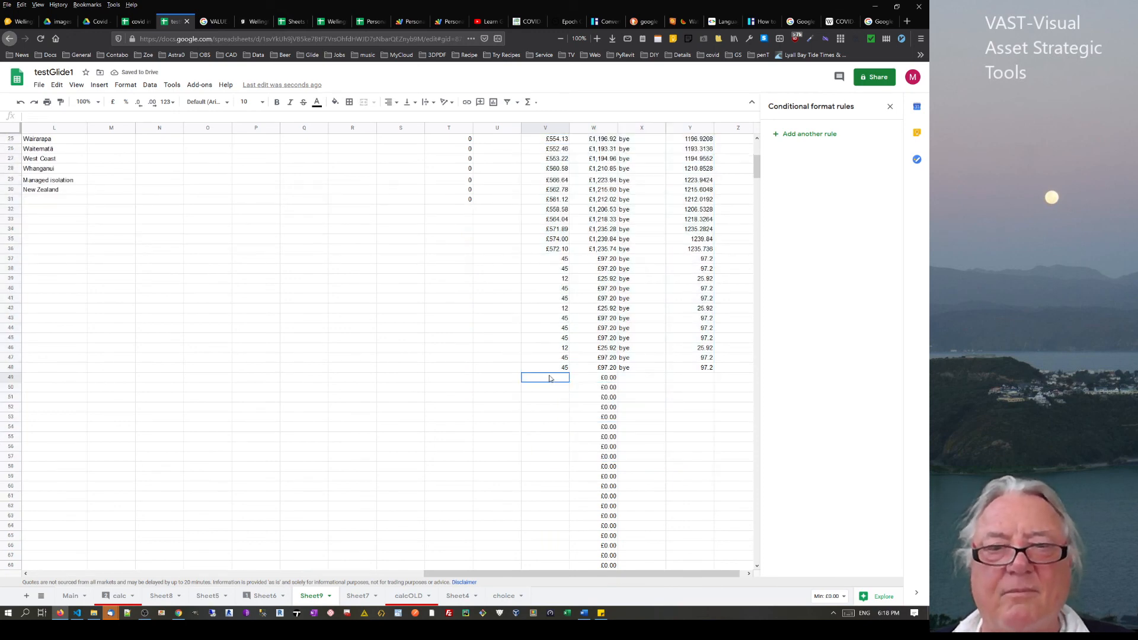
click(11, 378)
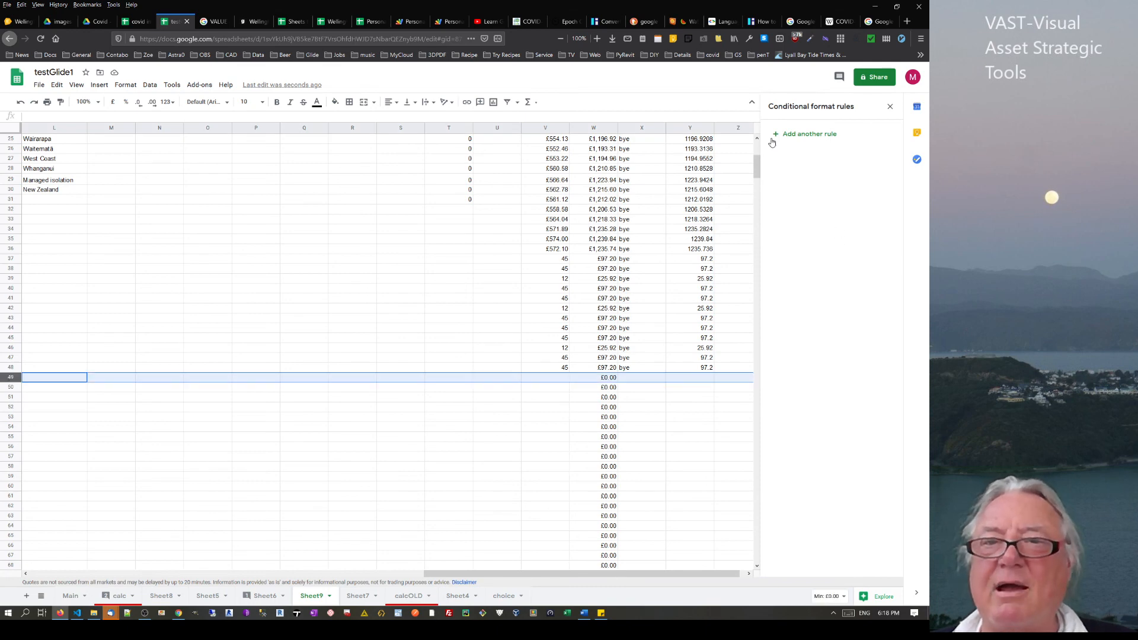
Delete the empty rows 49–761 at the bottom of Sheet9
drag(757, 169, 757, 548)
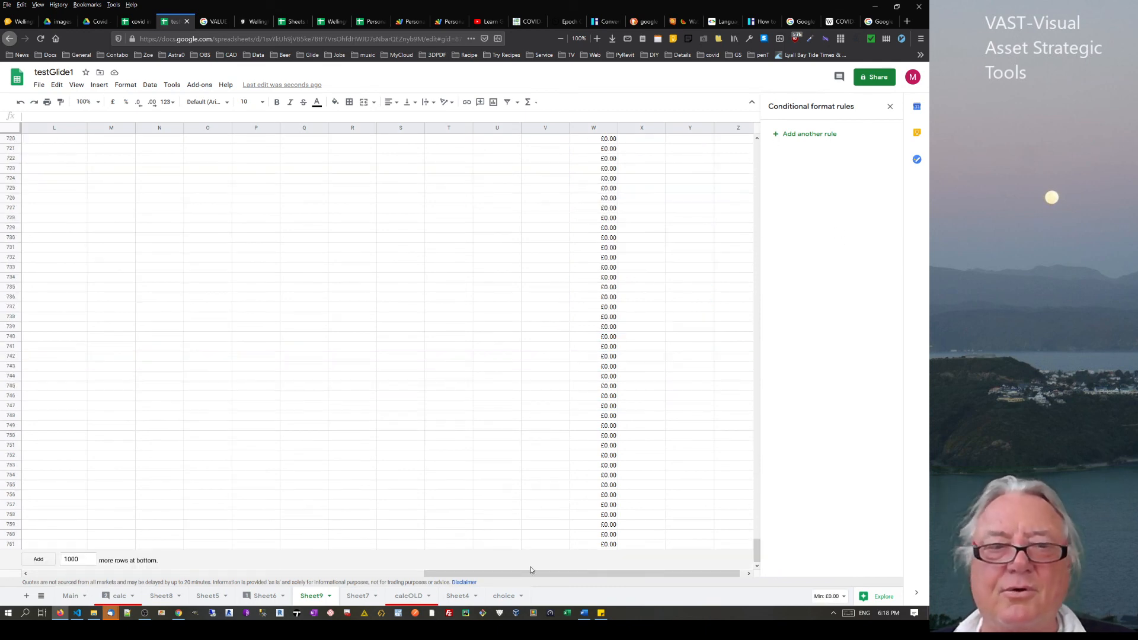
shift+click(11, 544)
right_click(11, 545)
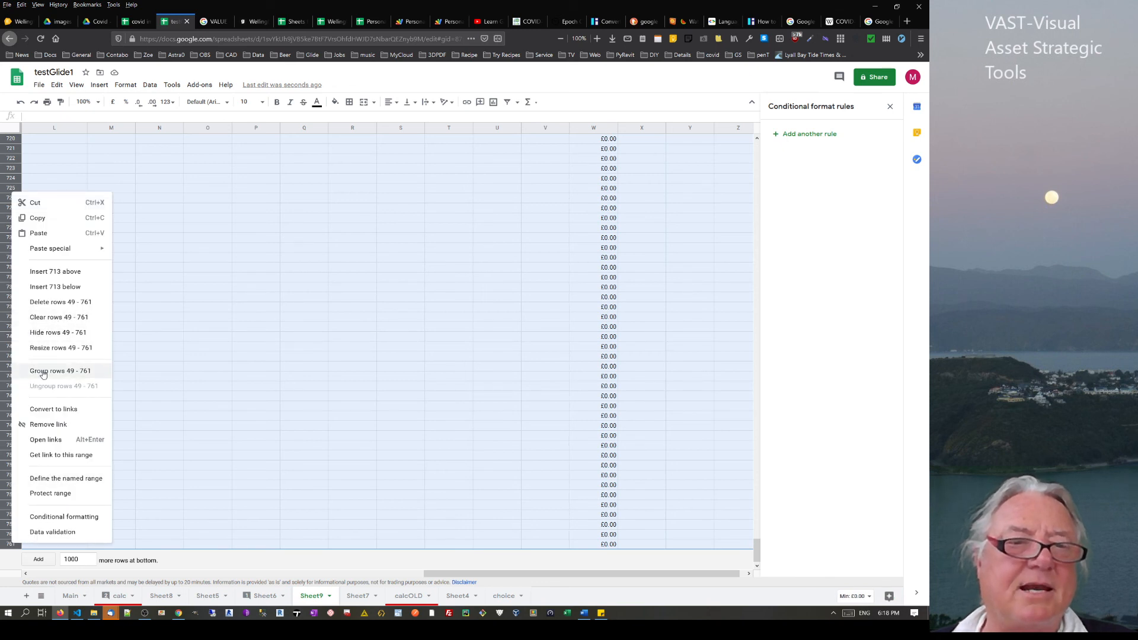
click(51, 302)
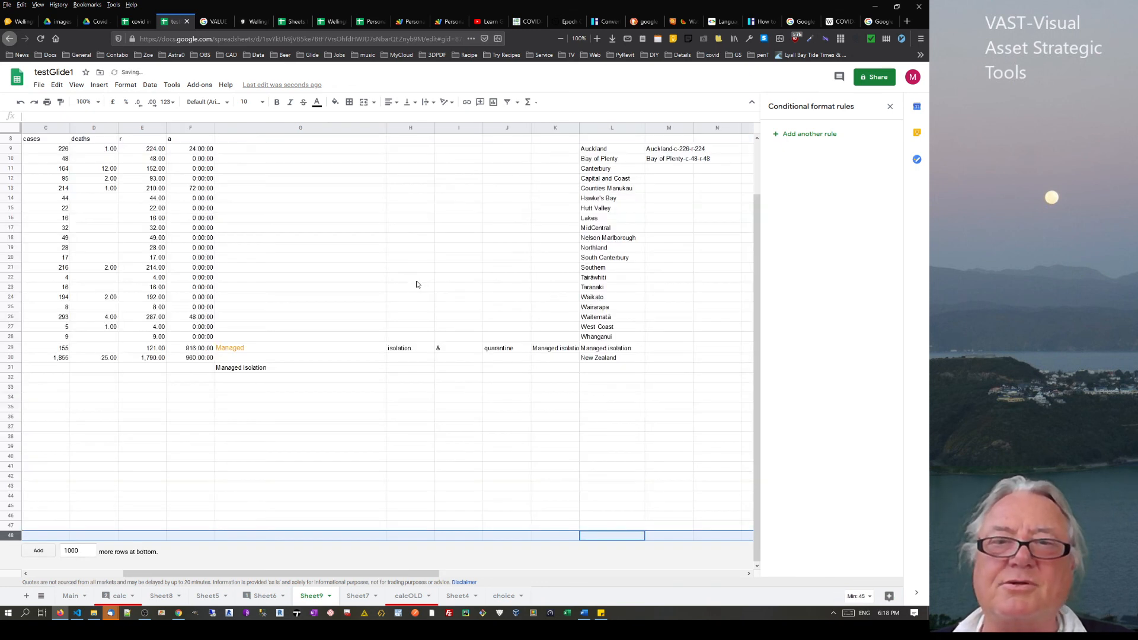
click(335, 389)
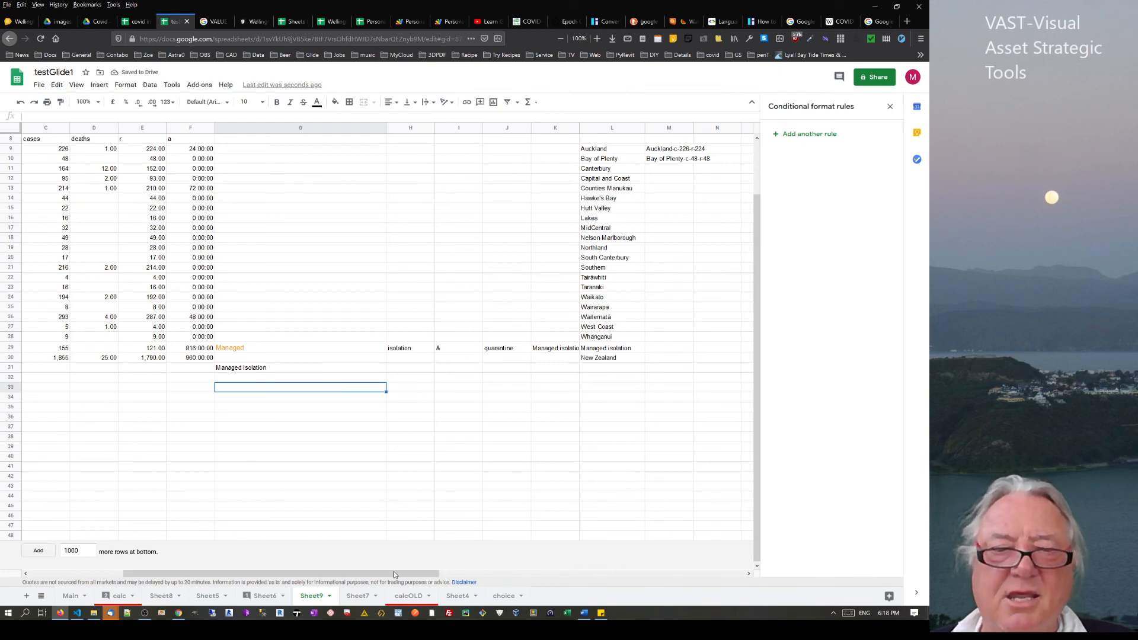
Clear leftover cells including Managed isolation, then delete the empty rows 31–48
drag(394, 574, 617, 475)
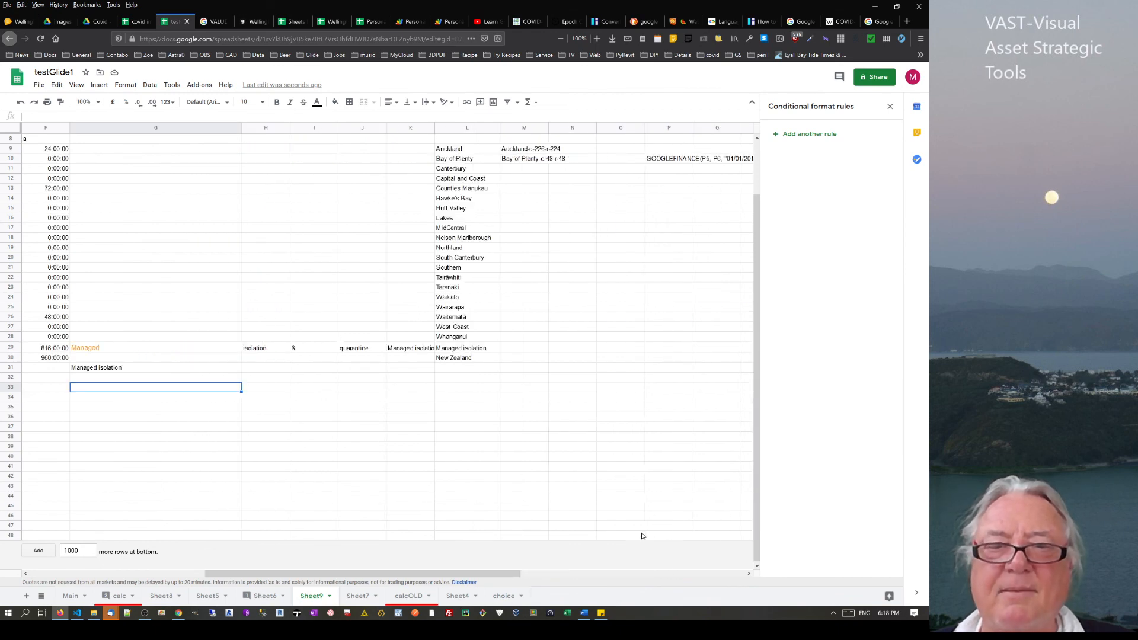
drag(690, 539, 68, 364)
key(Delete)
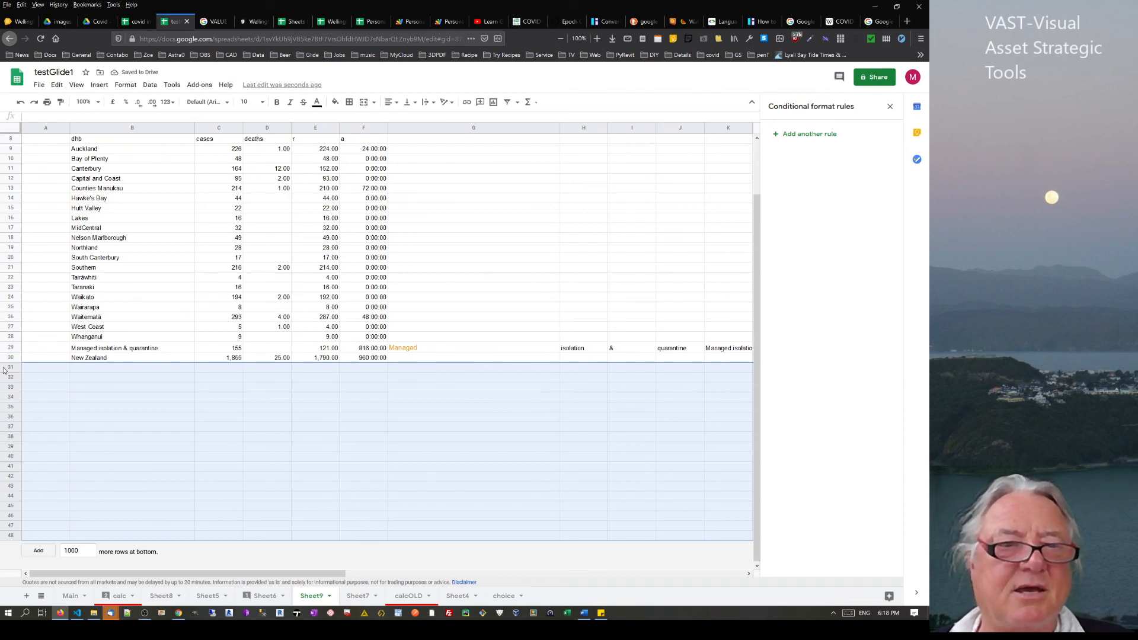
drag(8, 368, 14, 536)
right_click(14, 535)
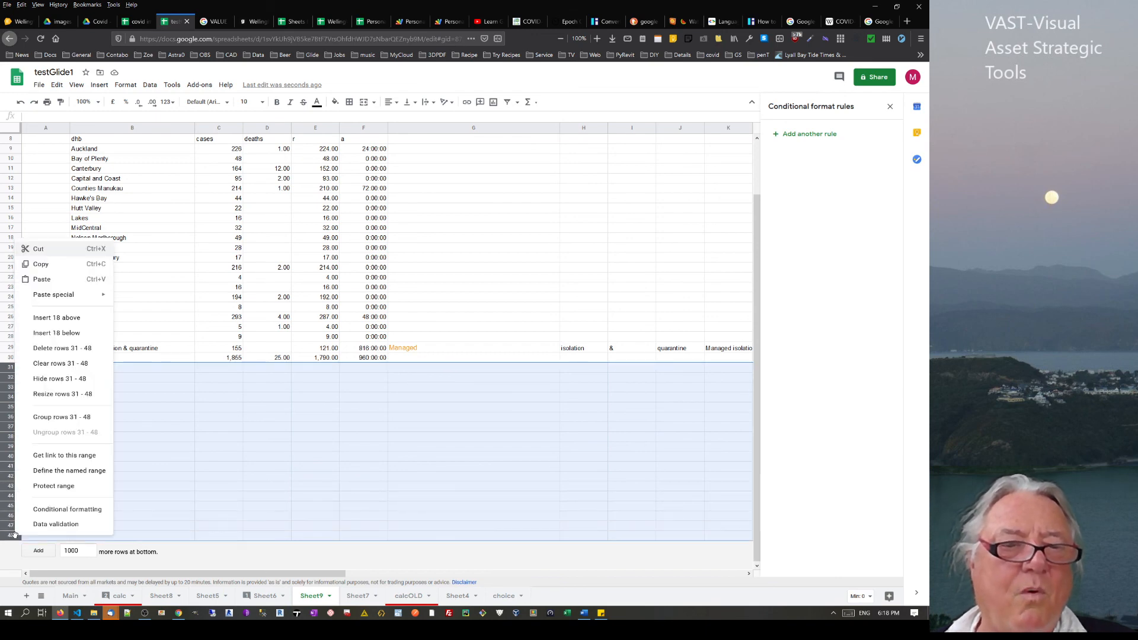
click(62, 351)
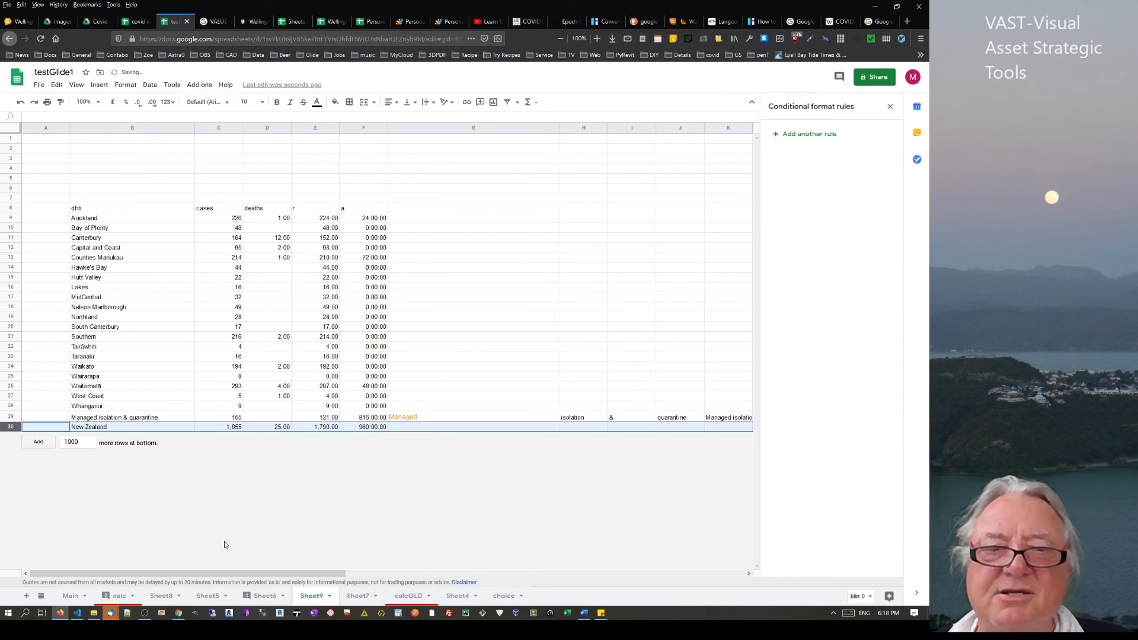
drag(259, 574, 658, 574)
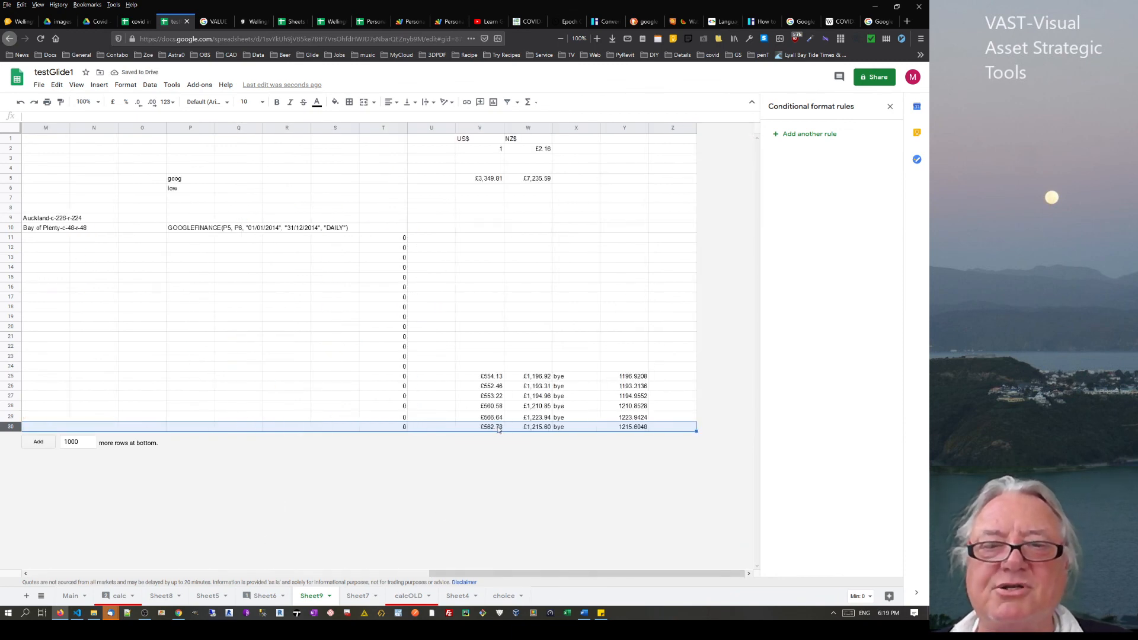
Append one row and enter 1234 as the US$ value in V31
double_click(87, 440)
text(1)
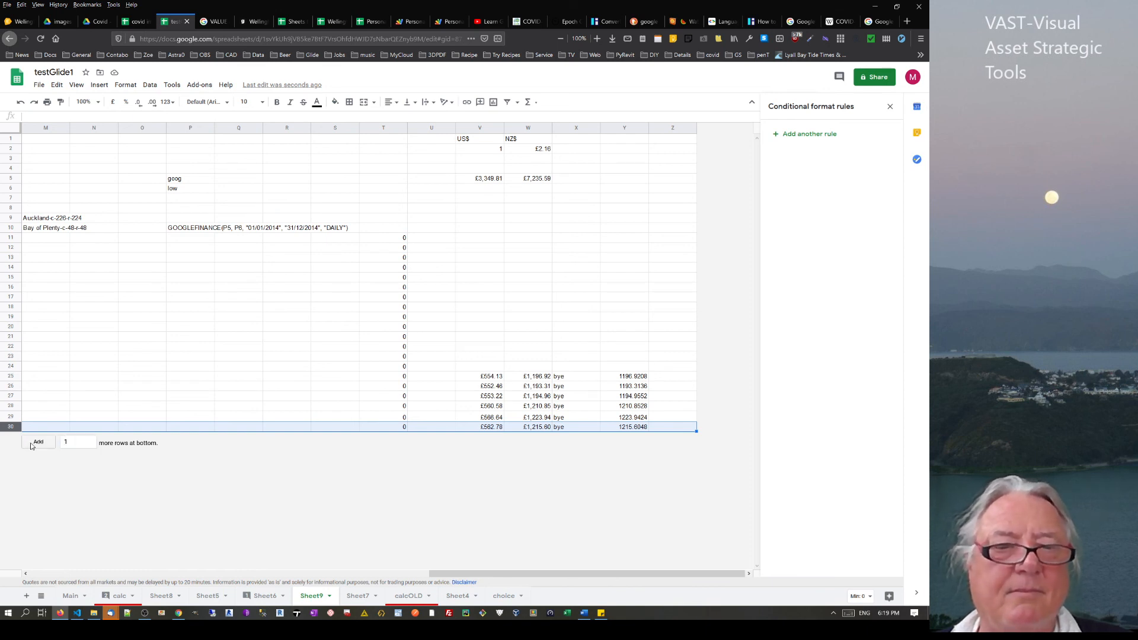
click(38, 442)
click(479, 438)
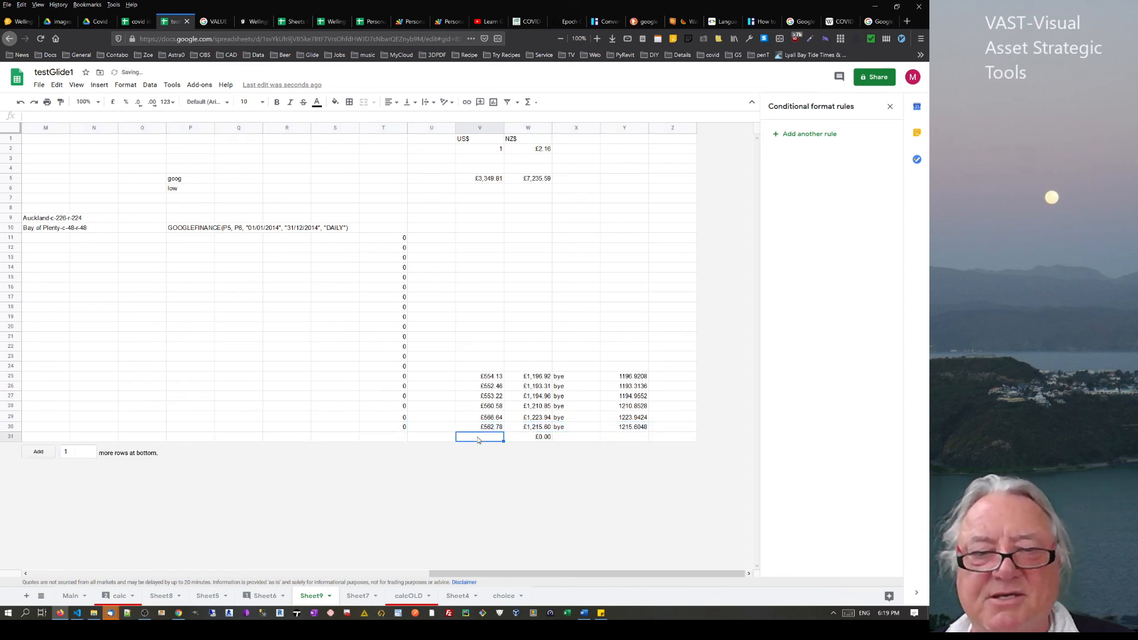
text(fdghmj)
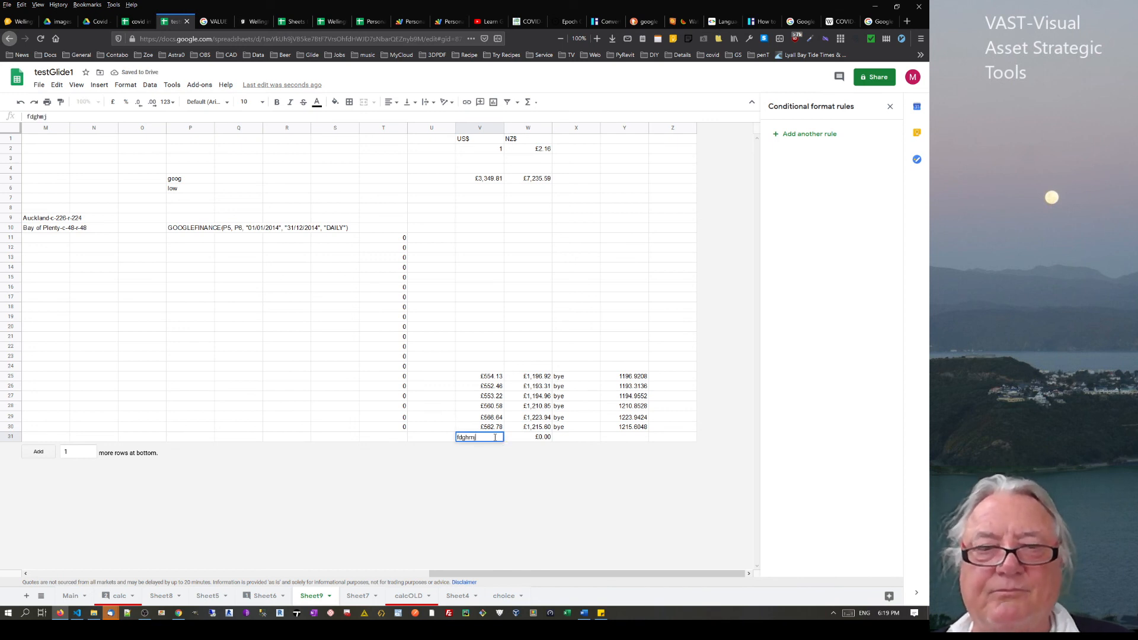
key(BackSpace)
key(BackSpace)
key(BackSpace)
key(BackSpace)
key(BackSpace)
key(BackSpace)
text(1234)
key(Return)
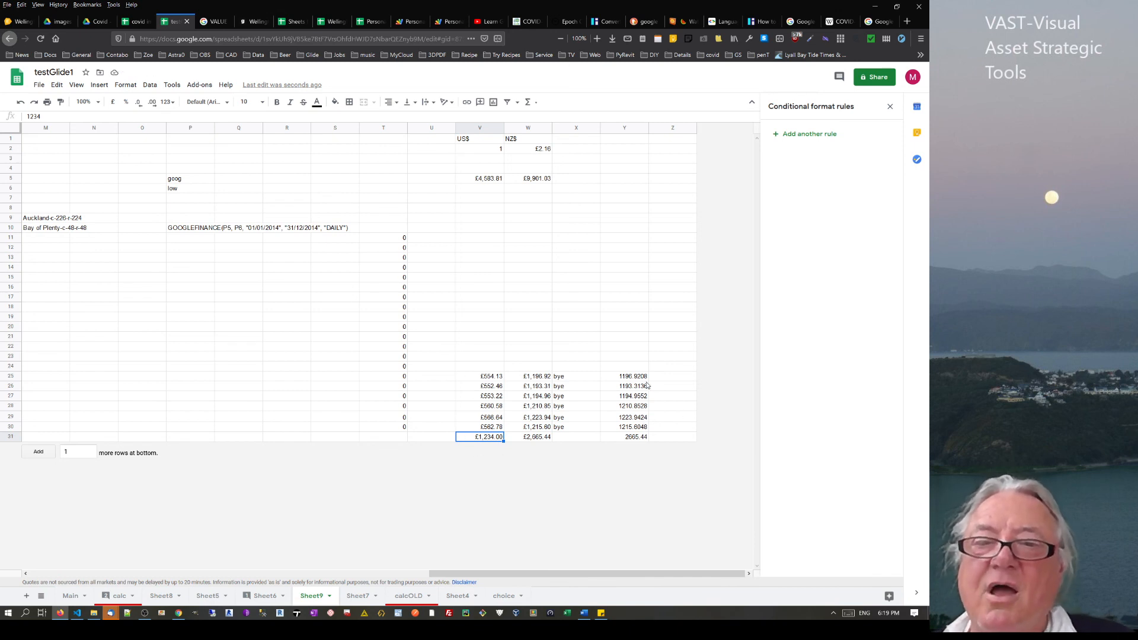
Inspect the X25 and Y25 formulas and the auto-converted 2665.44 in Y31
drag(646, 376, 638, 540)
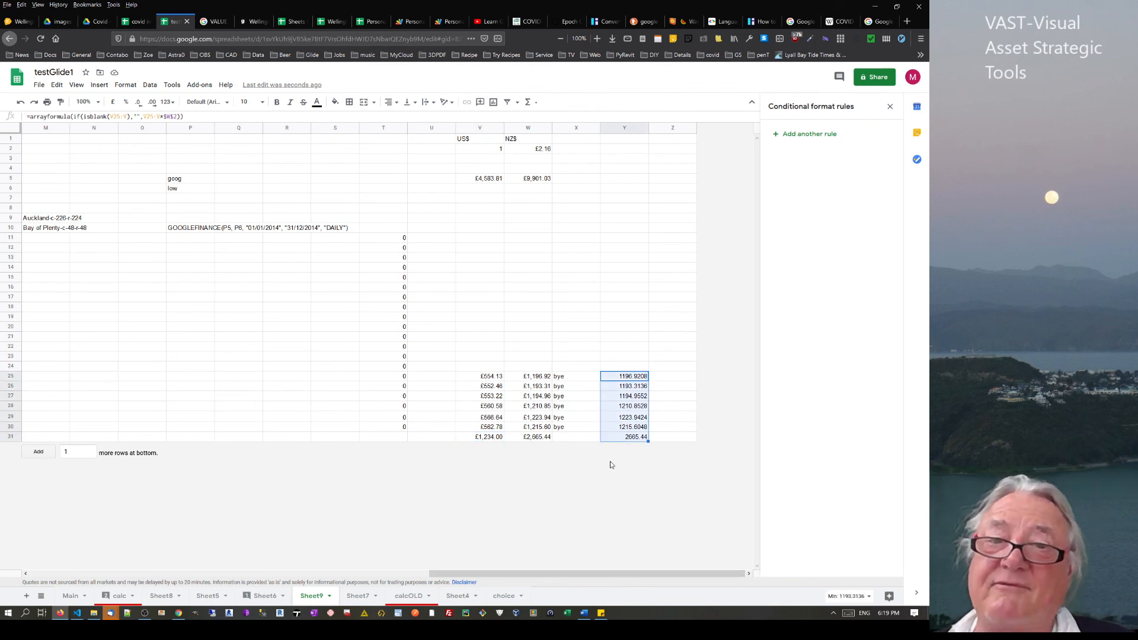
click(566, 377)
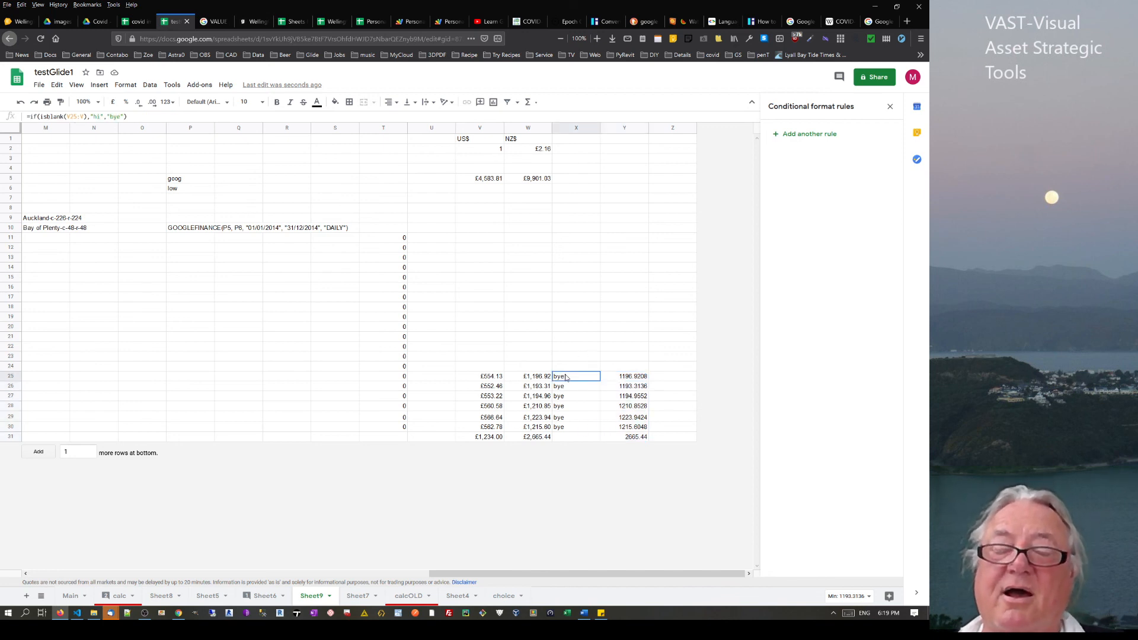
click(636, 379)
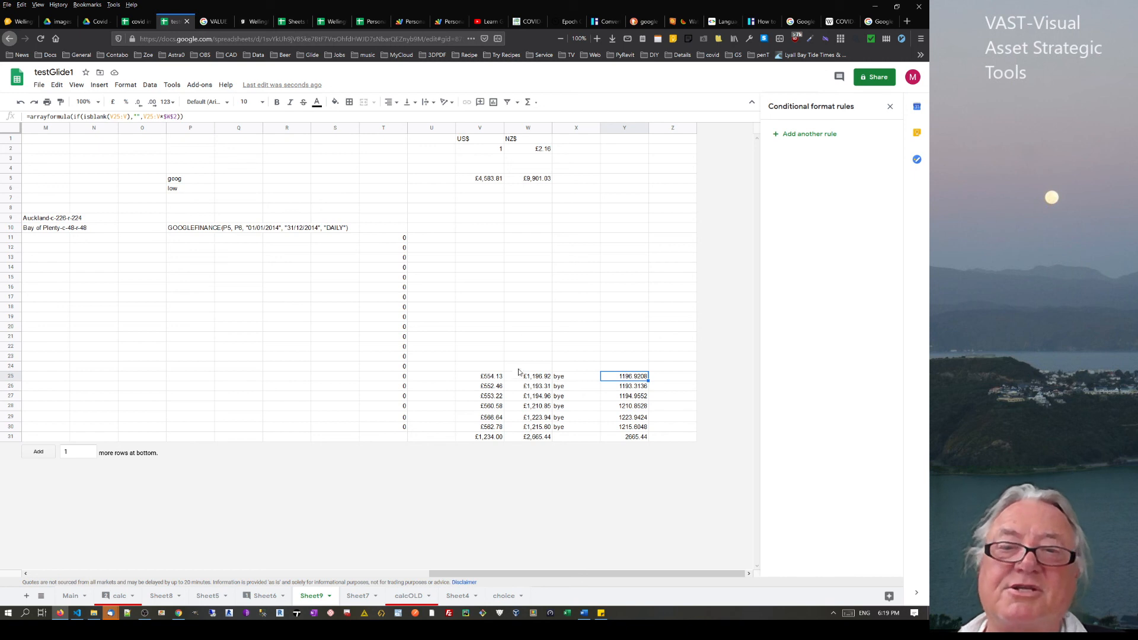
click(665, 379)
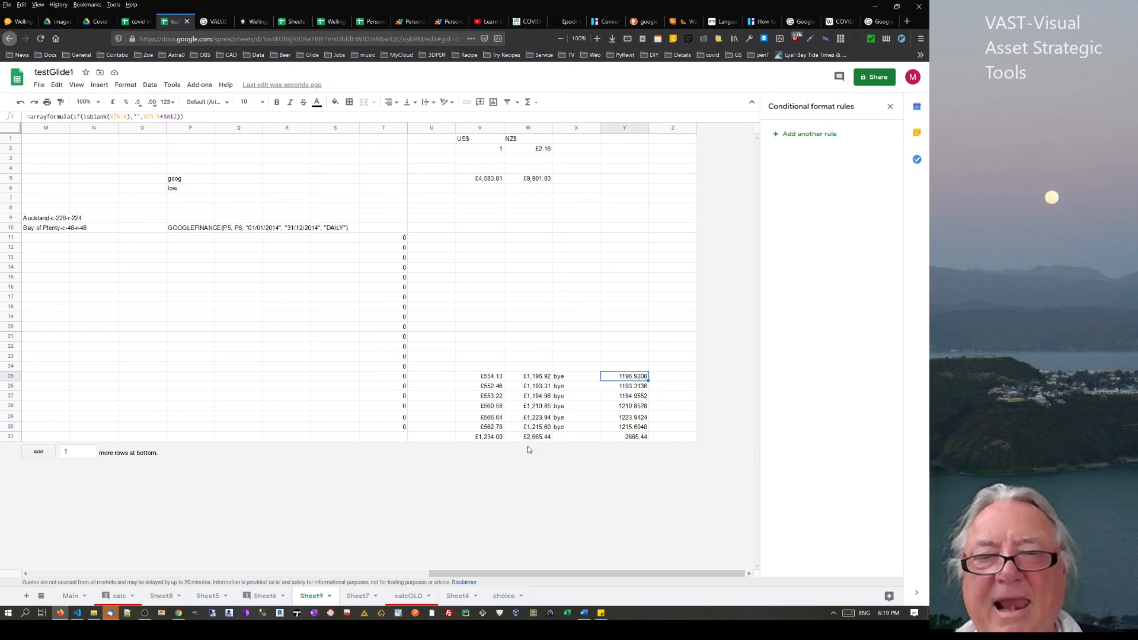
click(632, 440)
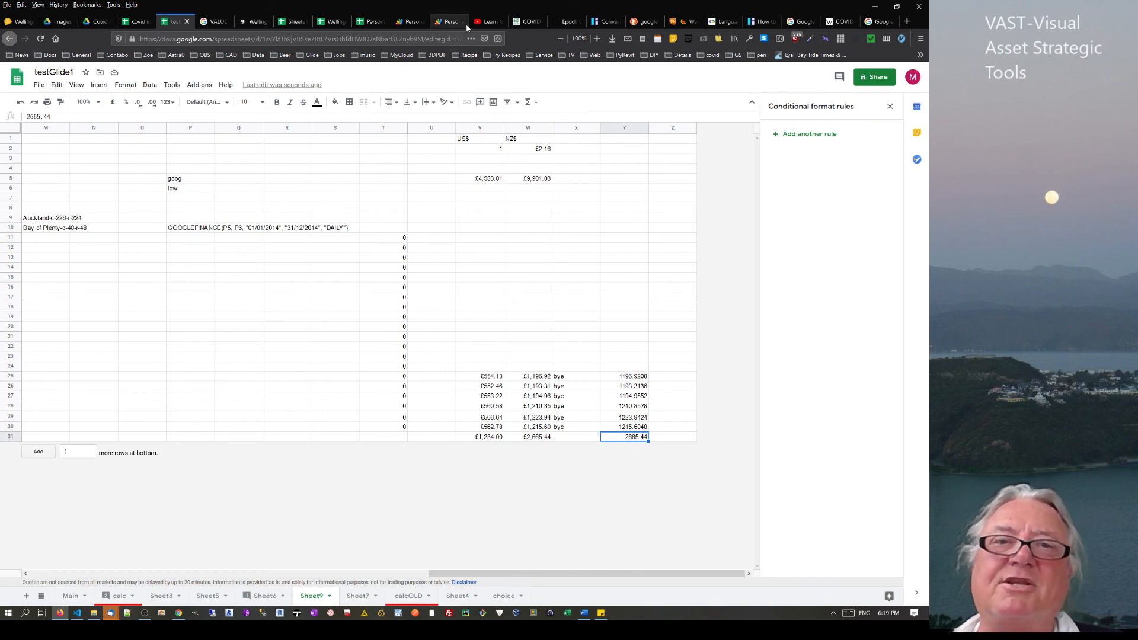
Review CopyFormula3's CONCATENATE setFormula string on line 50 of the PersonalFinance script
click(409, 22)
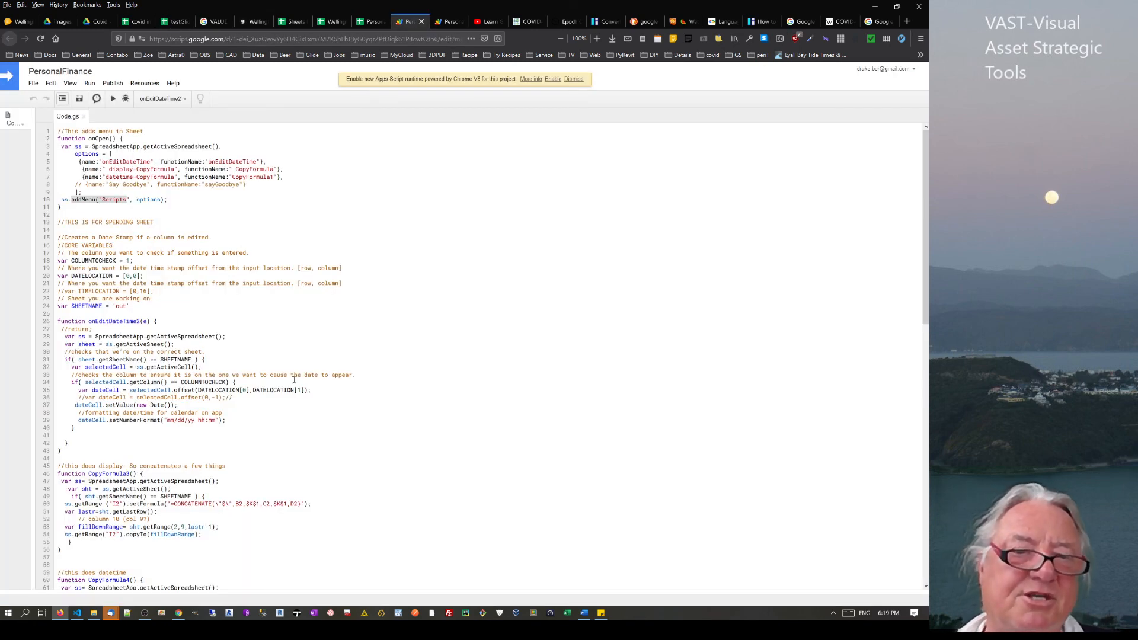
scroll(236, 394, down, 5)
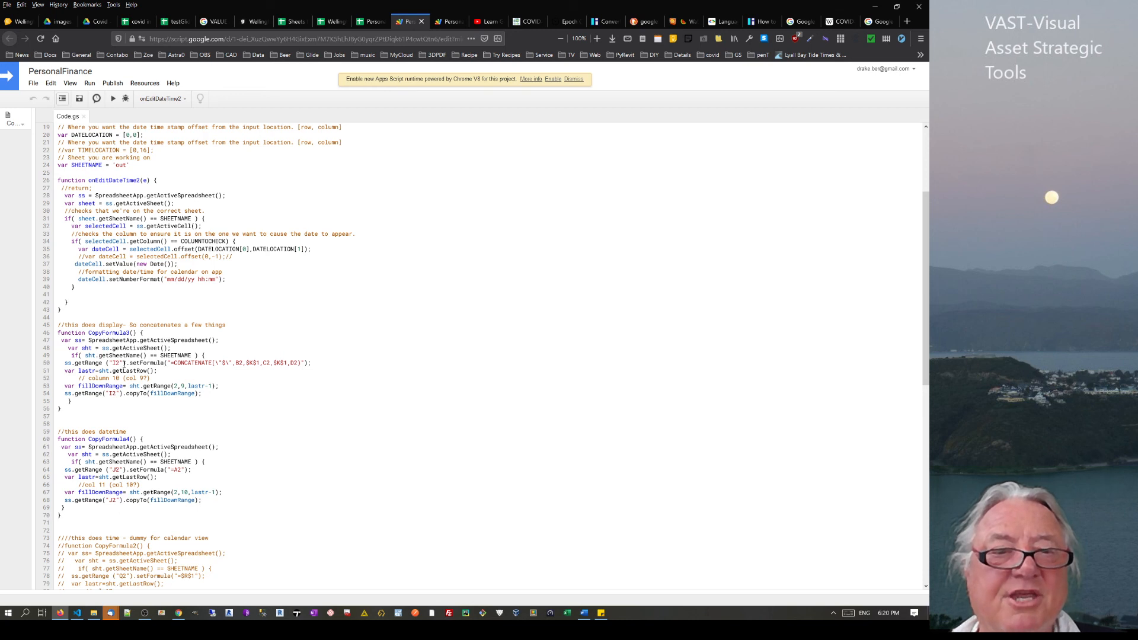
drag(173, 363, 298, 365)
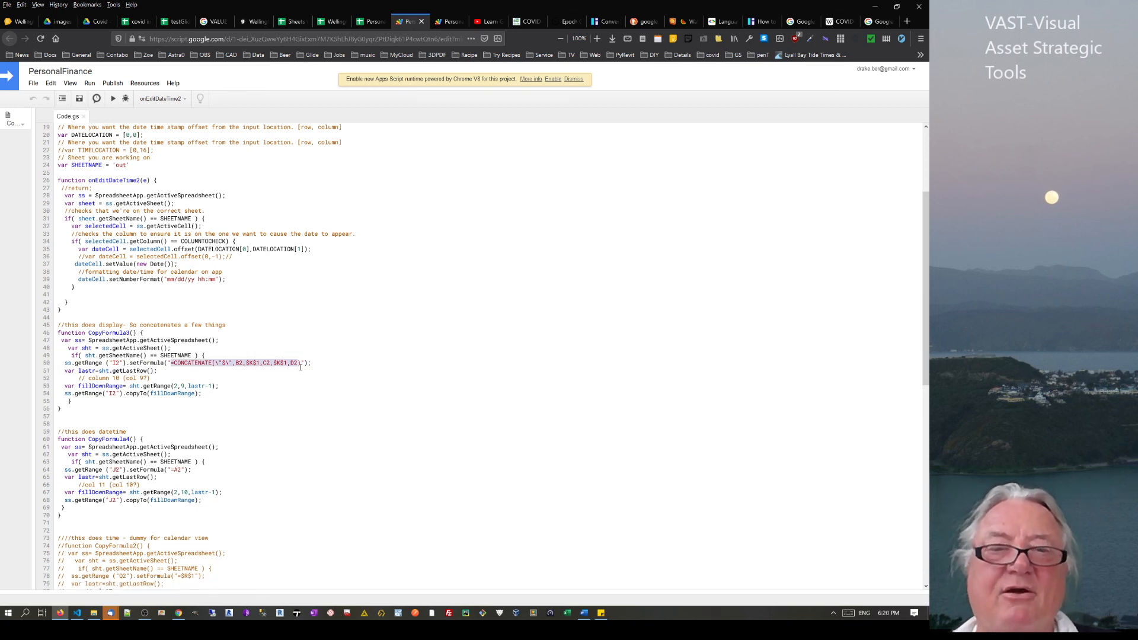
click(292, 364)
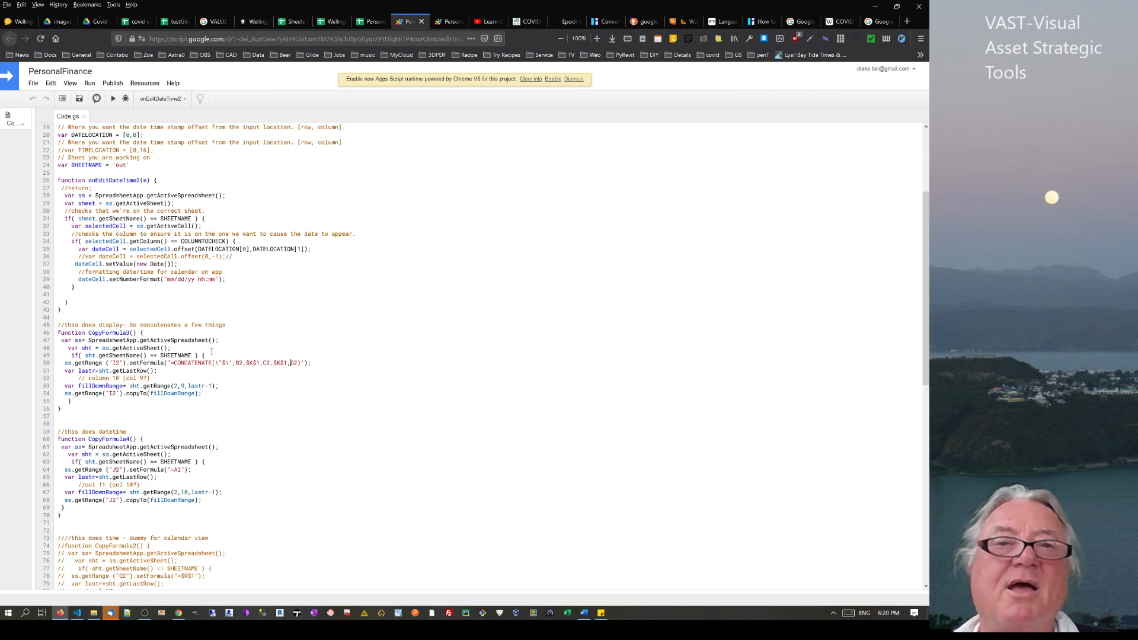
click(371, 21)
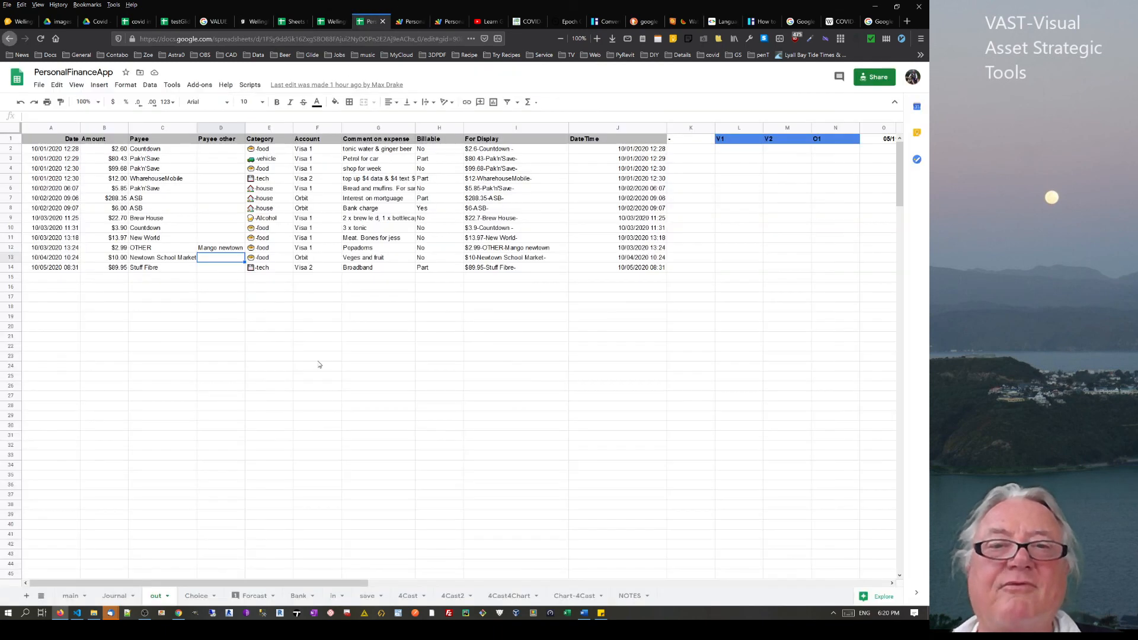
Inspect the For Display formulas in I2 through I14 and the empty I15
click(580, 162)
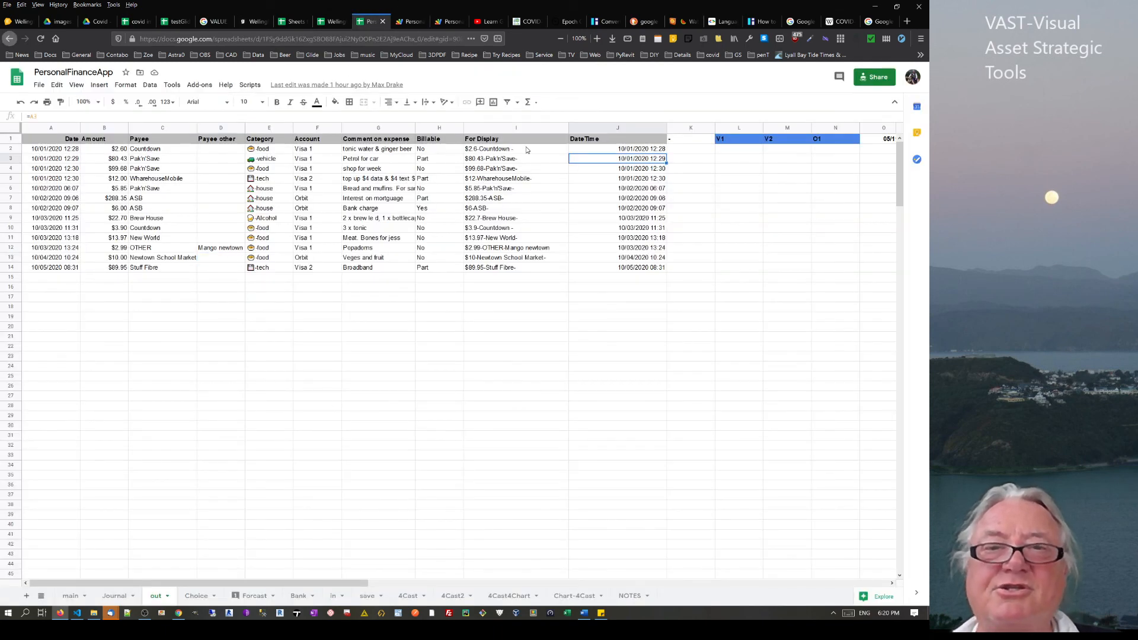
drag(503, 151, 502, 210)
click(500, 272)
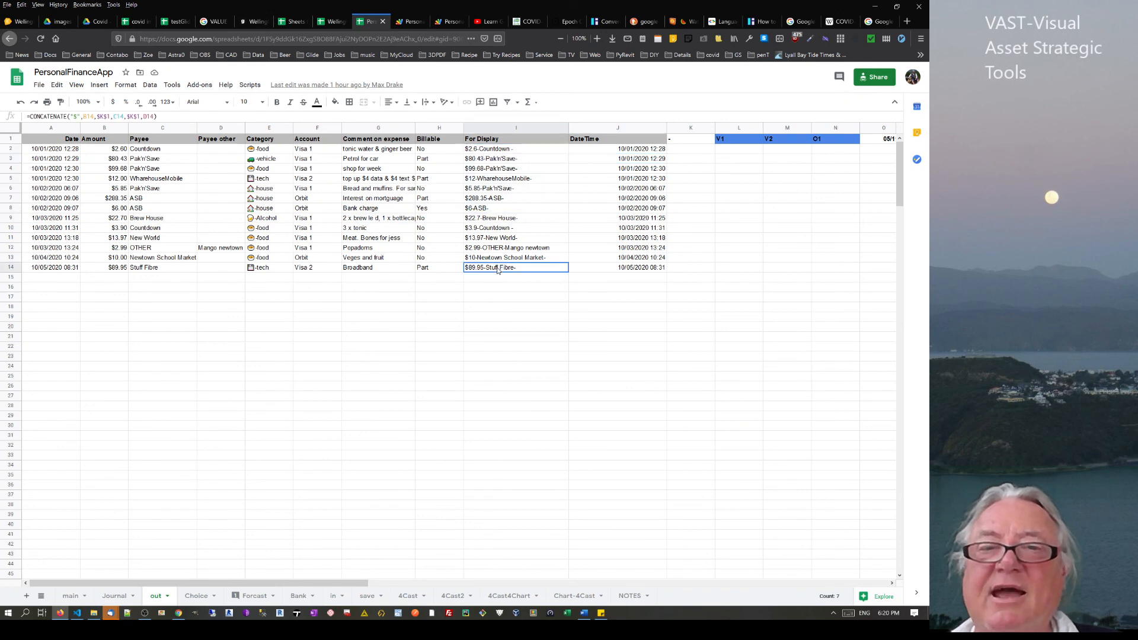
click(503, 151)
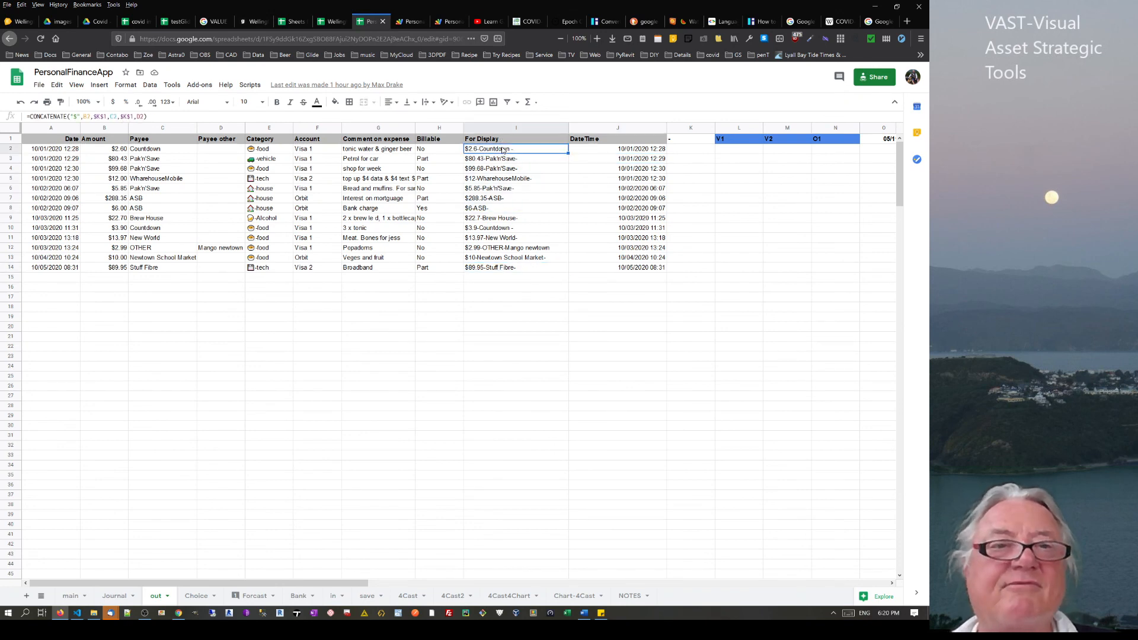
click(505, 241)
click(504, 269)
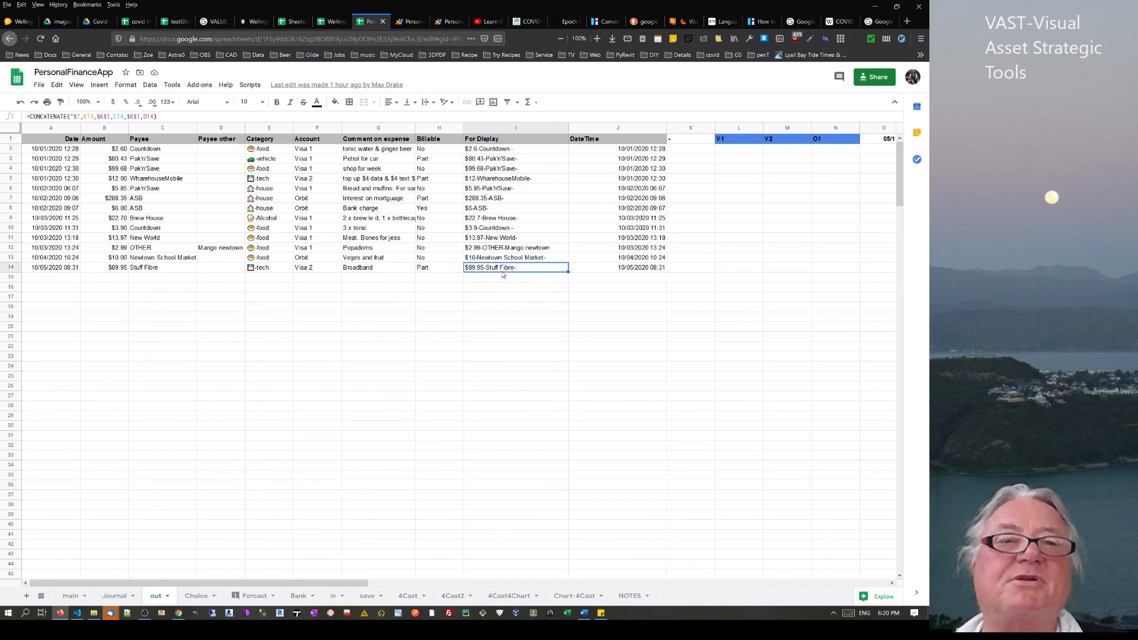
click(504, 277)
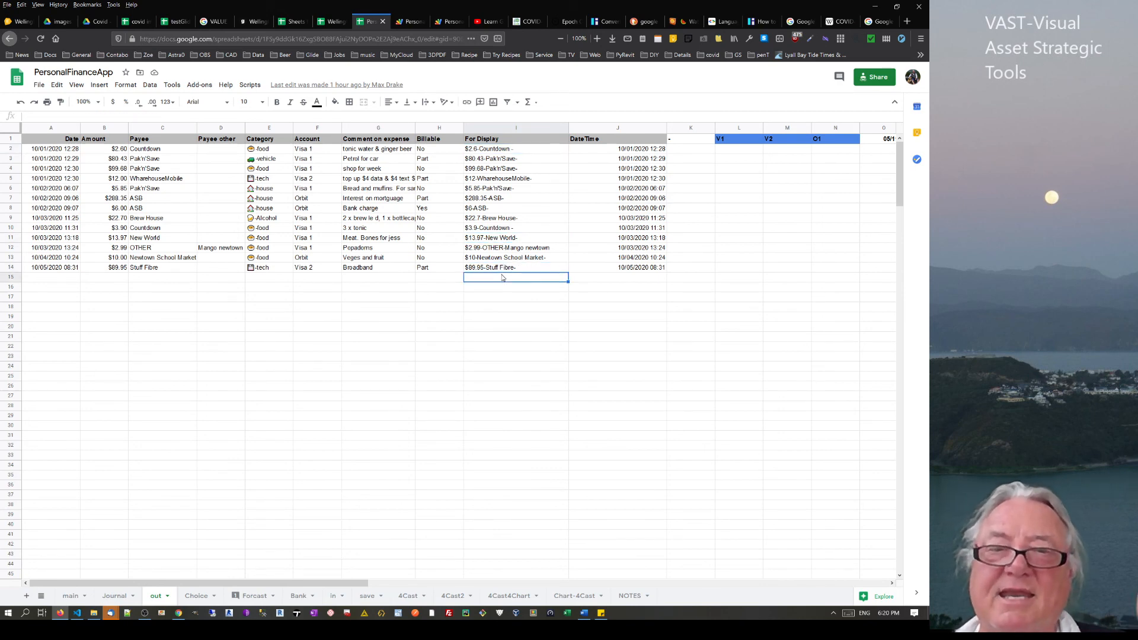
Copy A14's date into A15 and confirm I15's For Display fills automatically
click(54, 267)
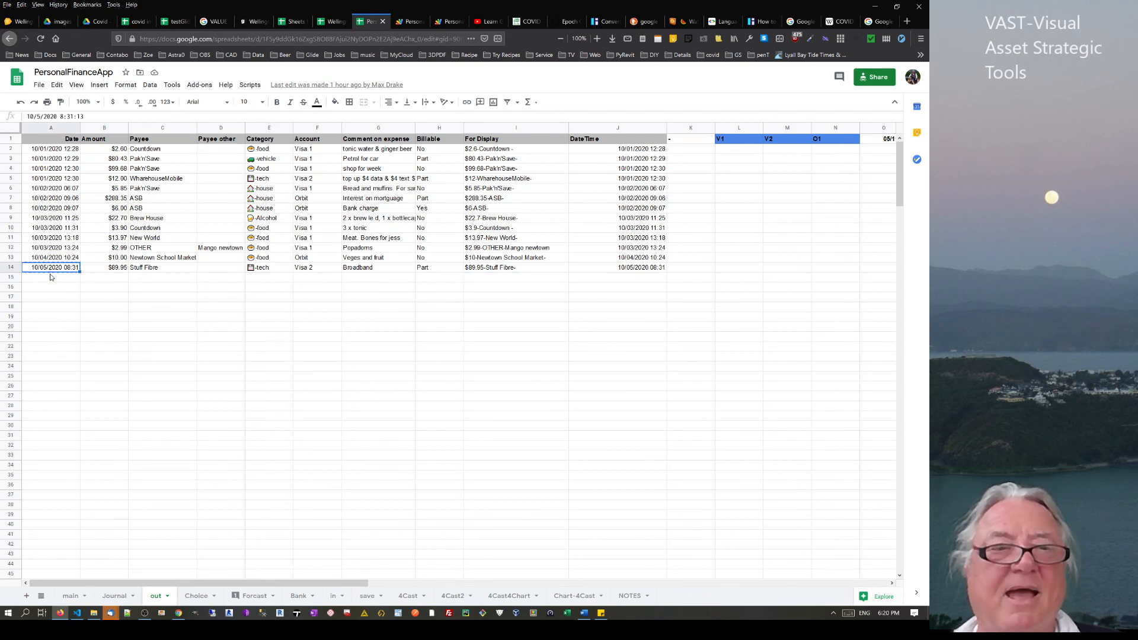
key(ctrl+c)
click(51, 276)
key(ctrl+v)
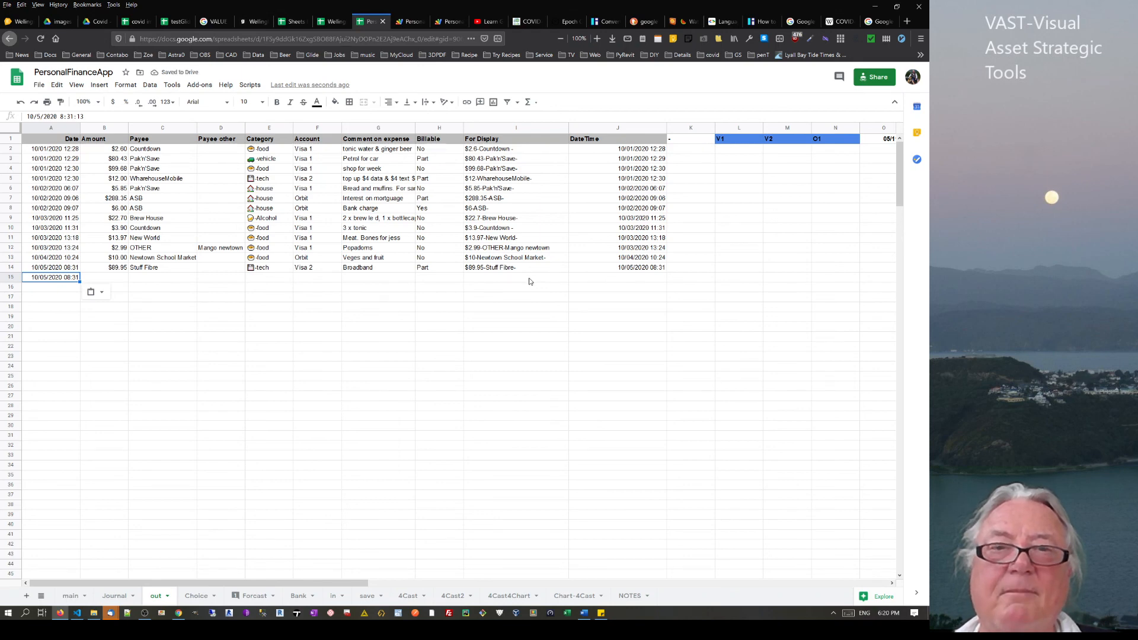
click(529, 282)
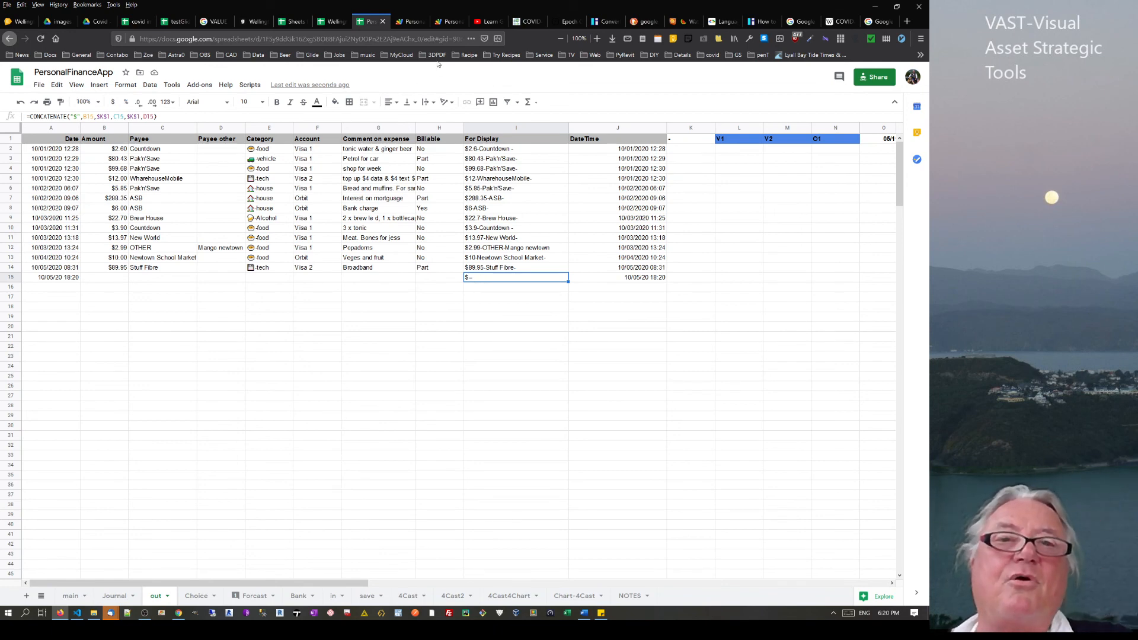
click(409, 22)
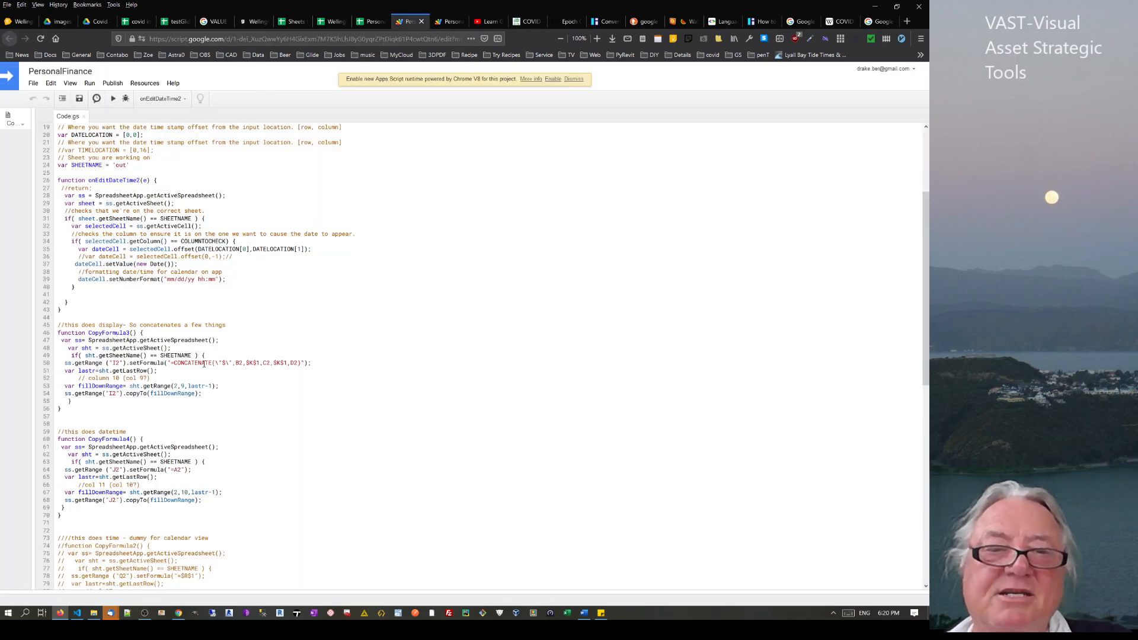
Back in PersonalFinanceApp, enter throwaway test text in row 15's Payee, Category and Comment cells
click(335, 25)
click(369, 23)
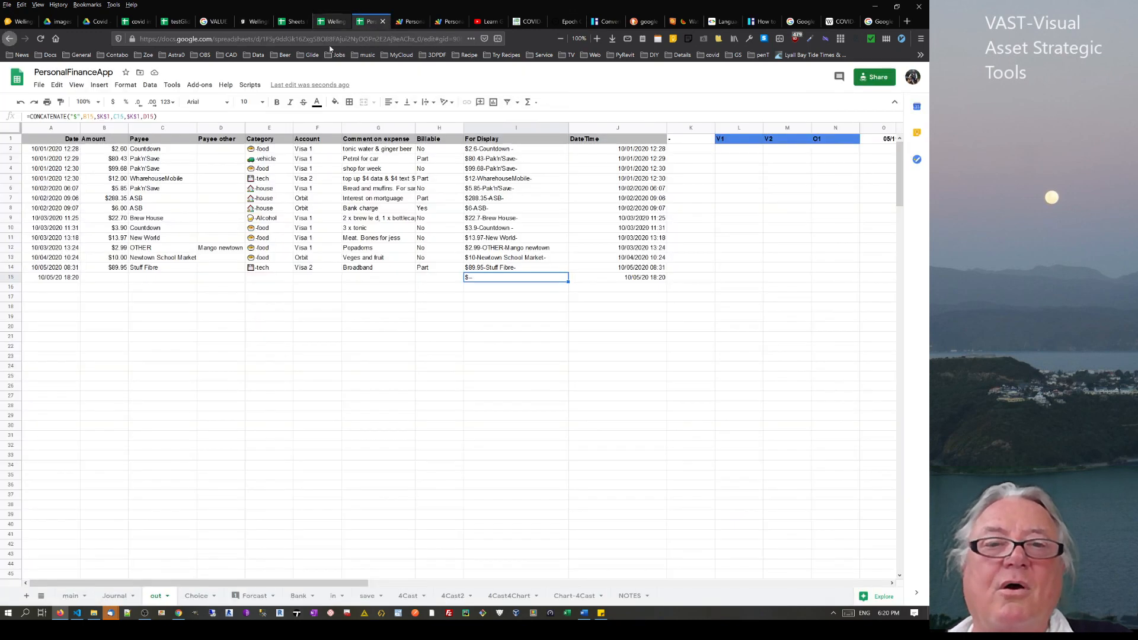
click(169, 283)
text(vbnxvbm mb)
key(Left)
text(cgvnmchg)
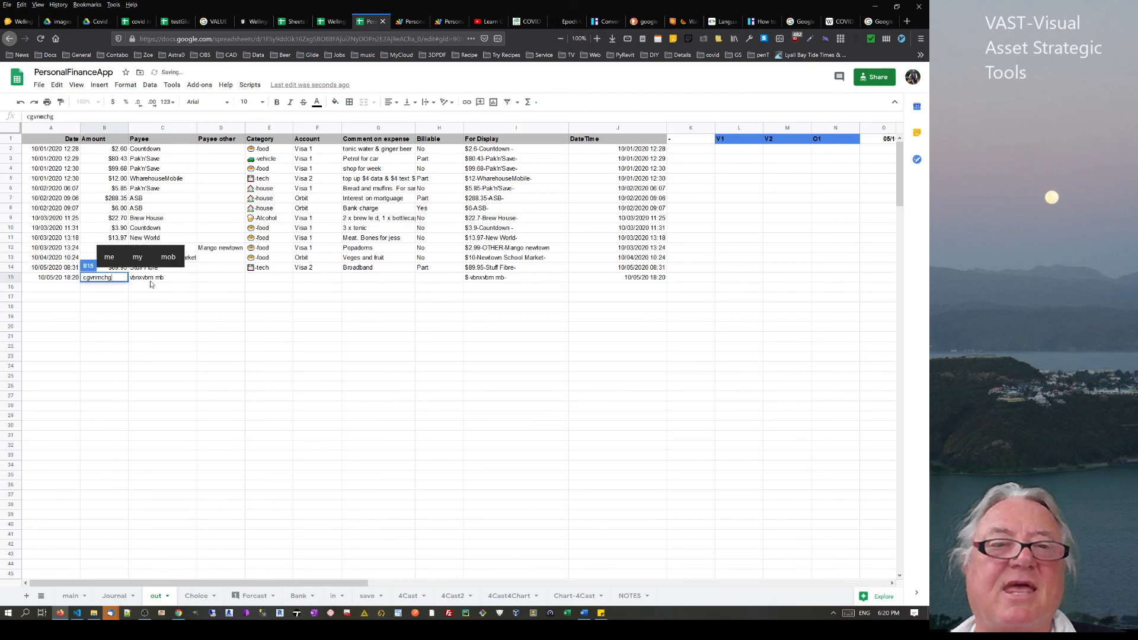
text(vb)
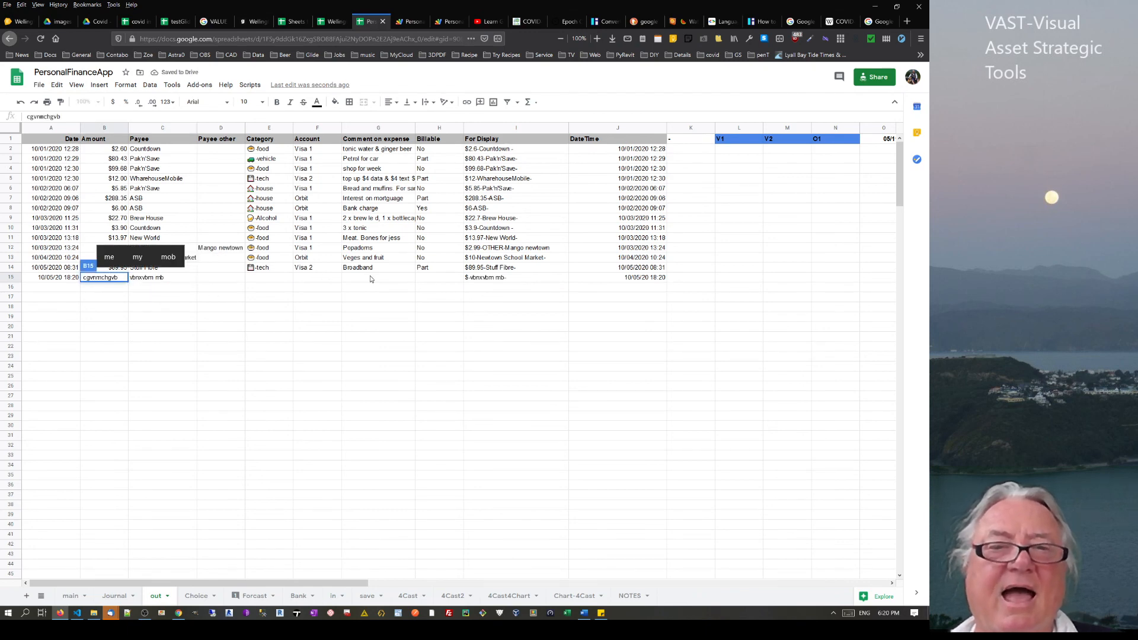
click(271, 279)
text(bcvnfg)
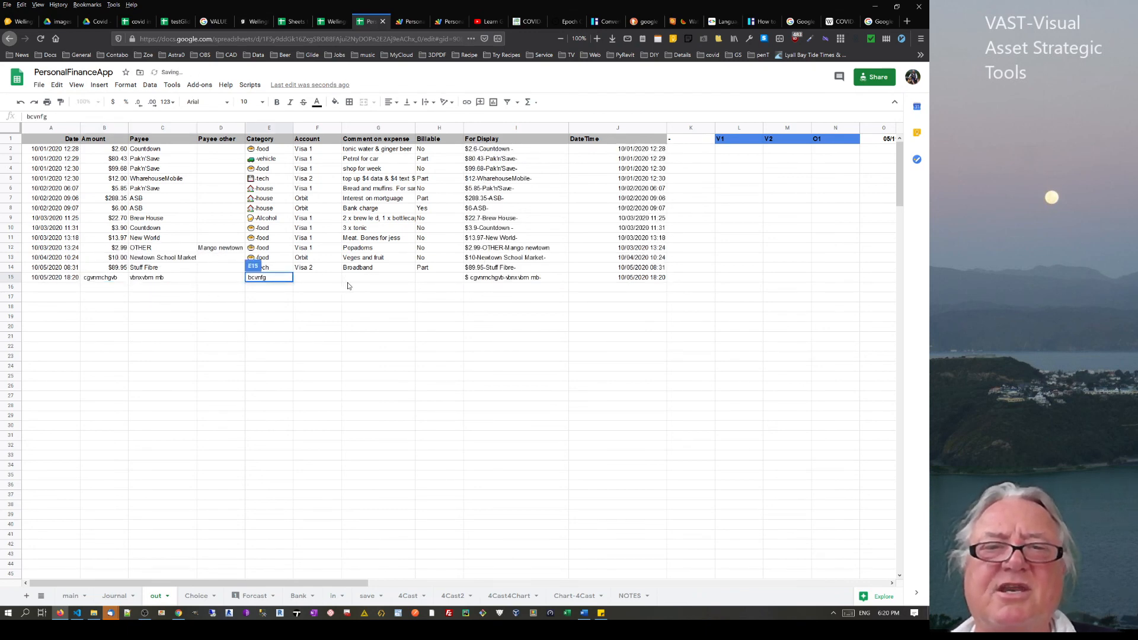
click(363, 278)
text(x gnbbv)
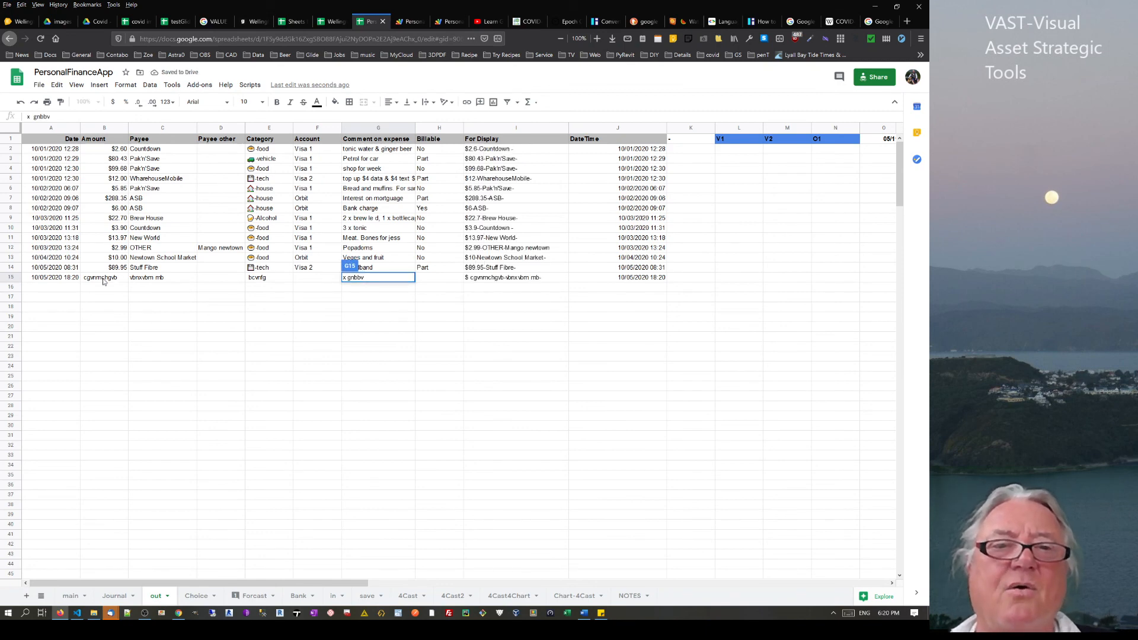
click(481, 281)
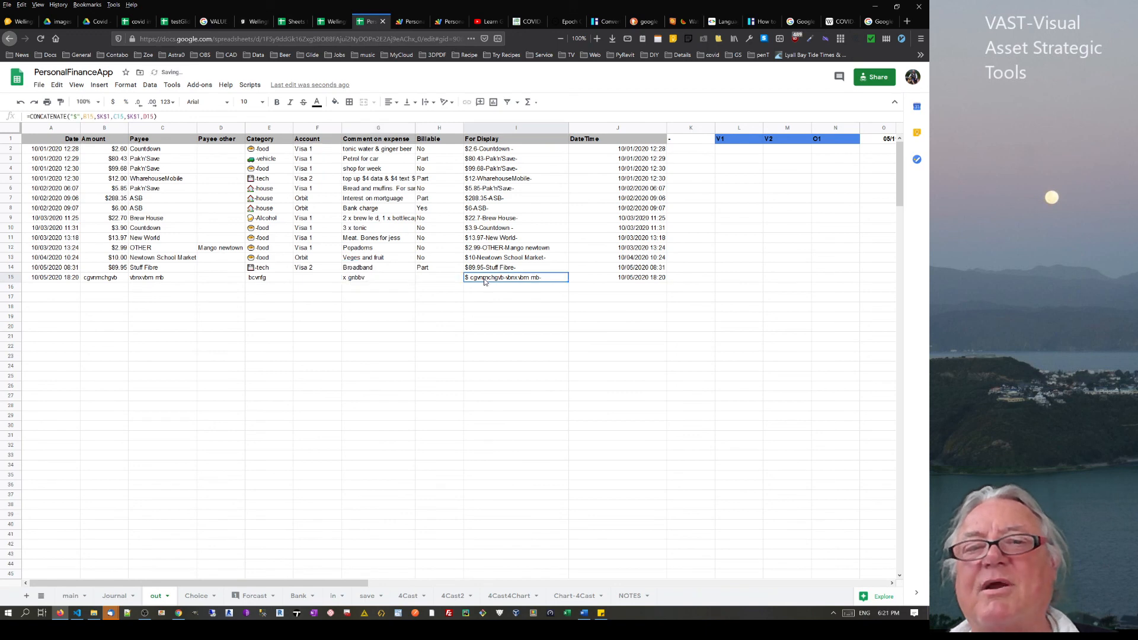
Delete the junk row 15 so the out sheet ends at the Stuff Fibre entry
right_click(10, 278)
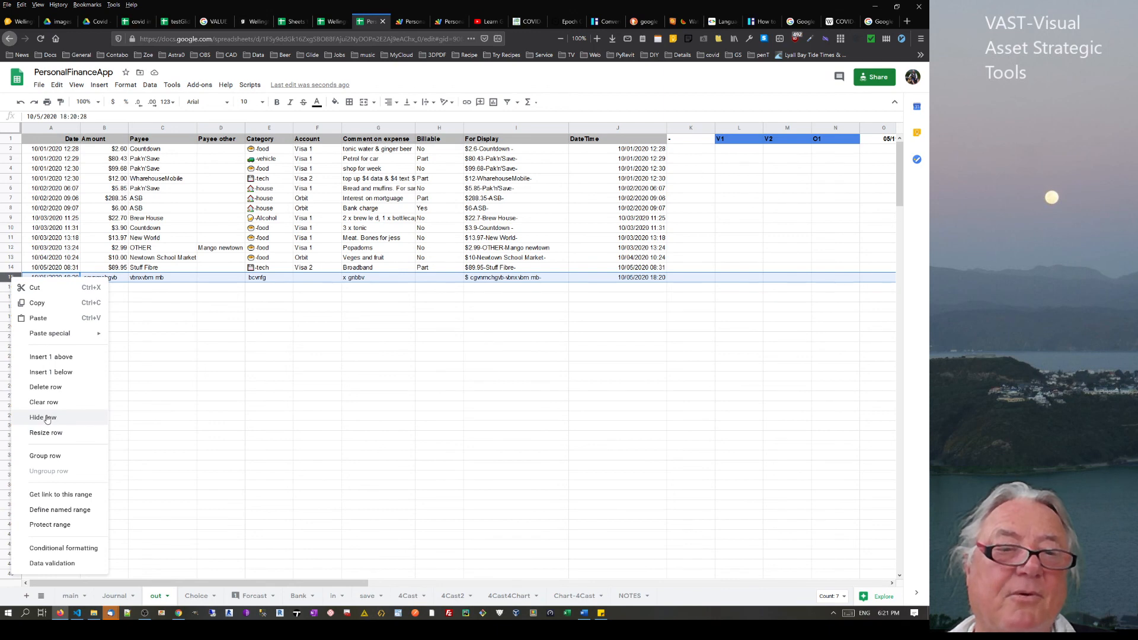
click(53, 389)
click(375, 370)
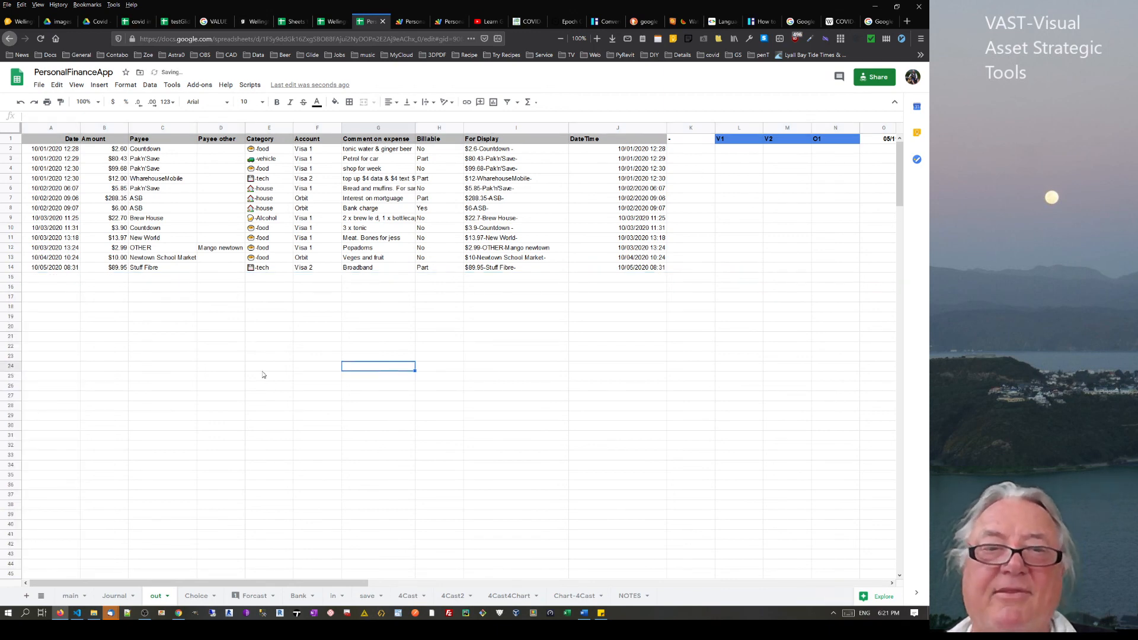
click(586, 286)
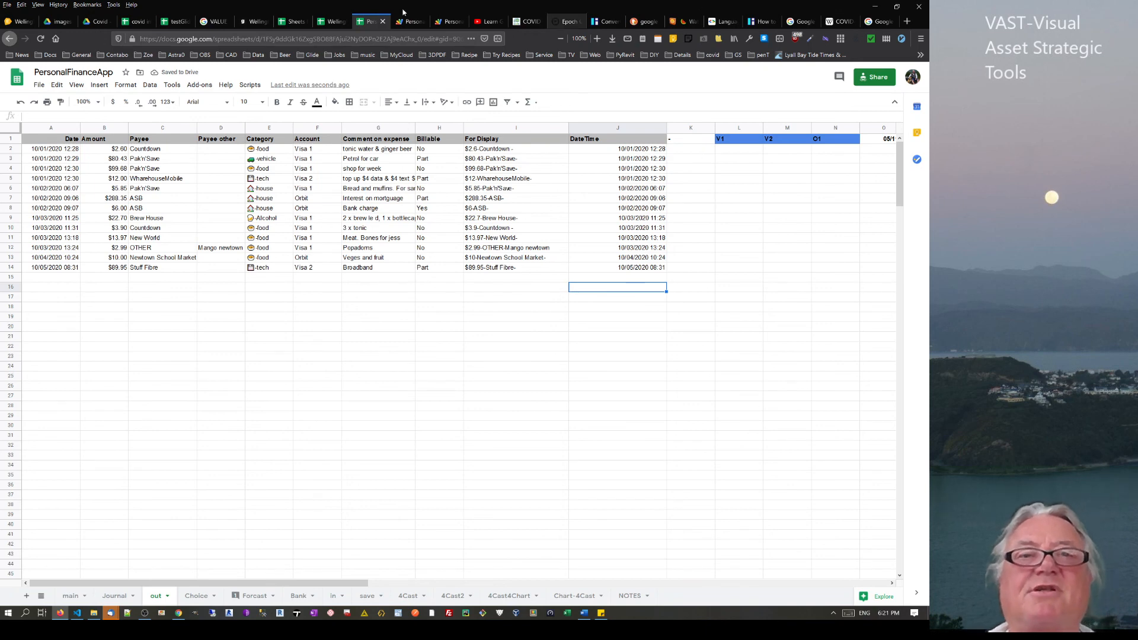
Check the English nautical expressions text in Wellington Museum's H2, then go to Reservation App Sheet4
click(333, 24)
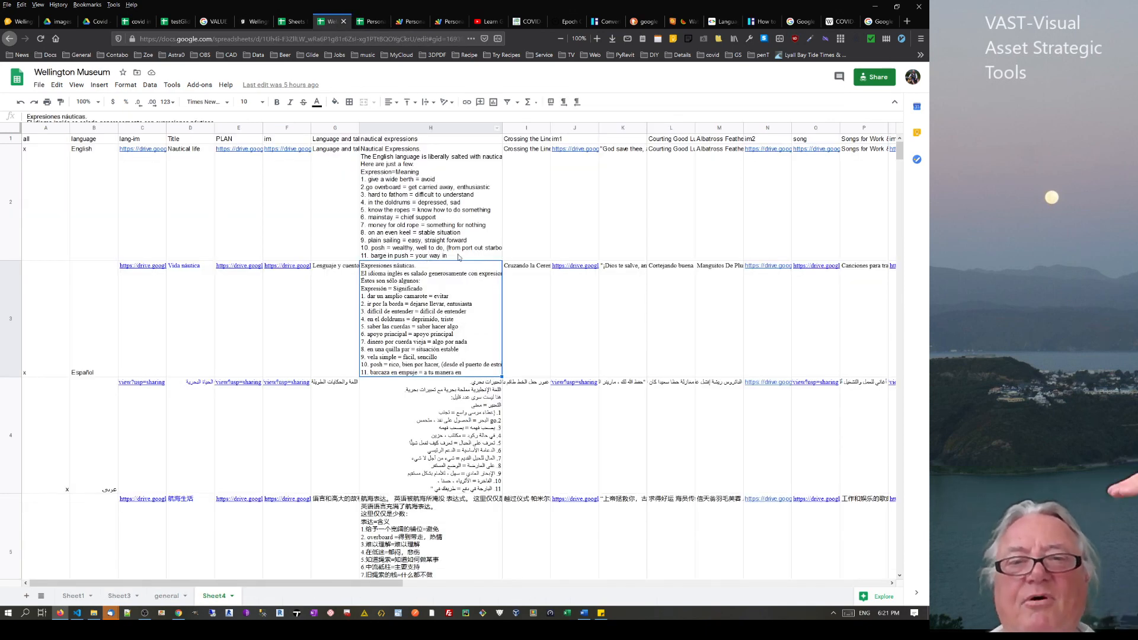
click(417, 215)
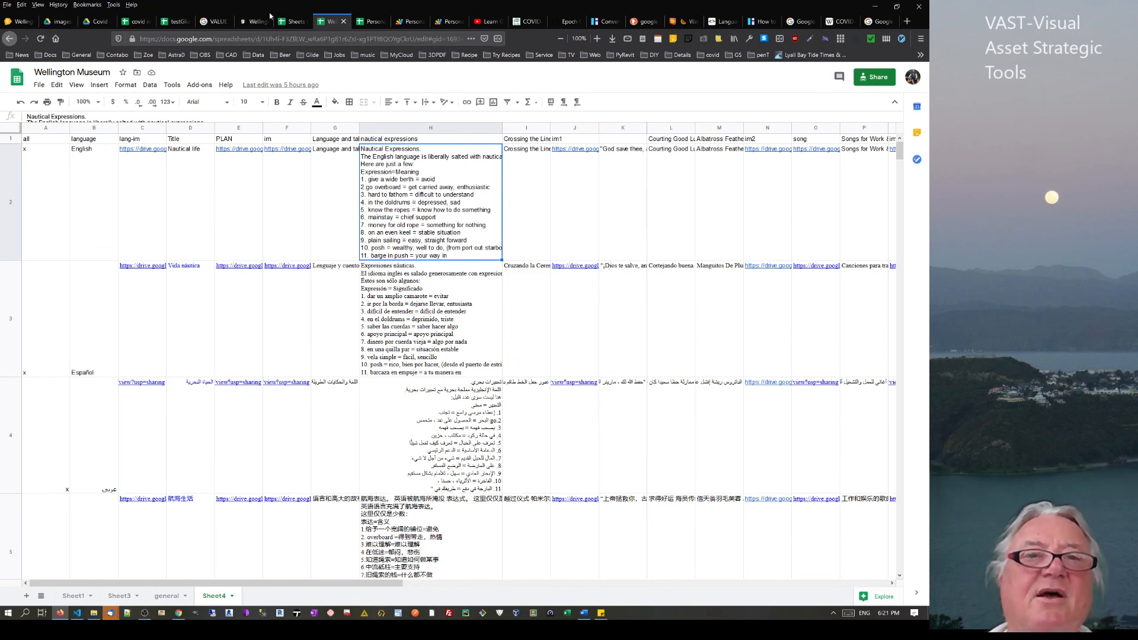
click(296, 22)
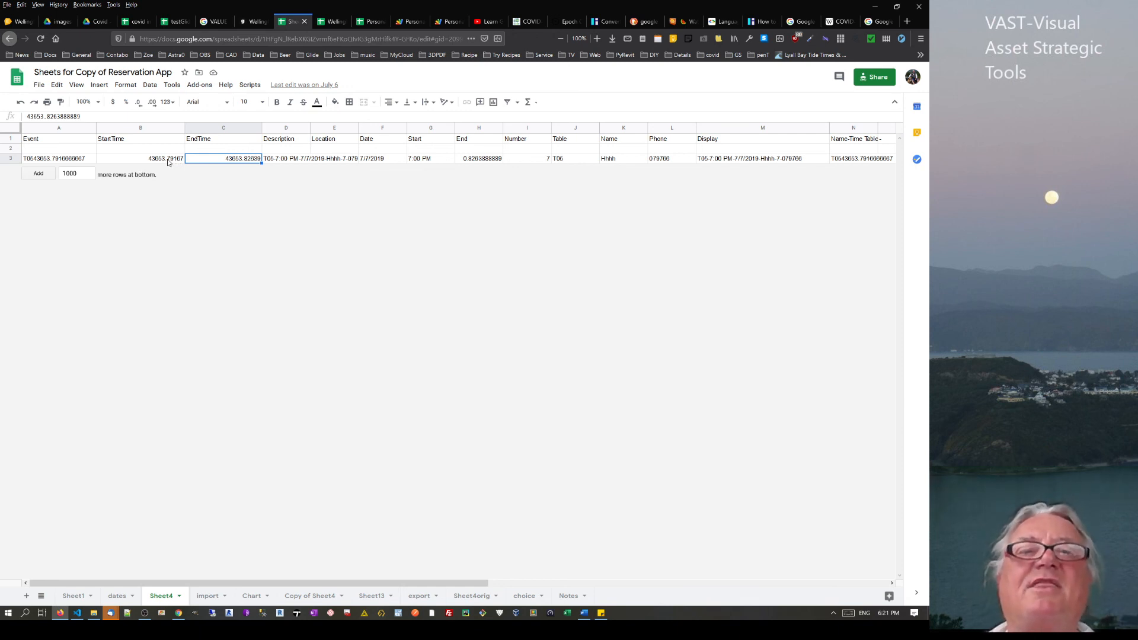
click(741, 160)
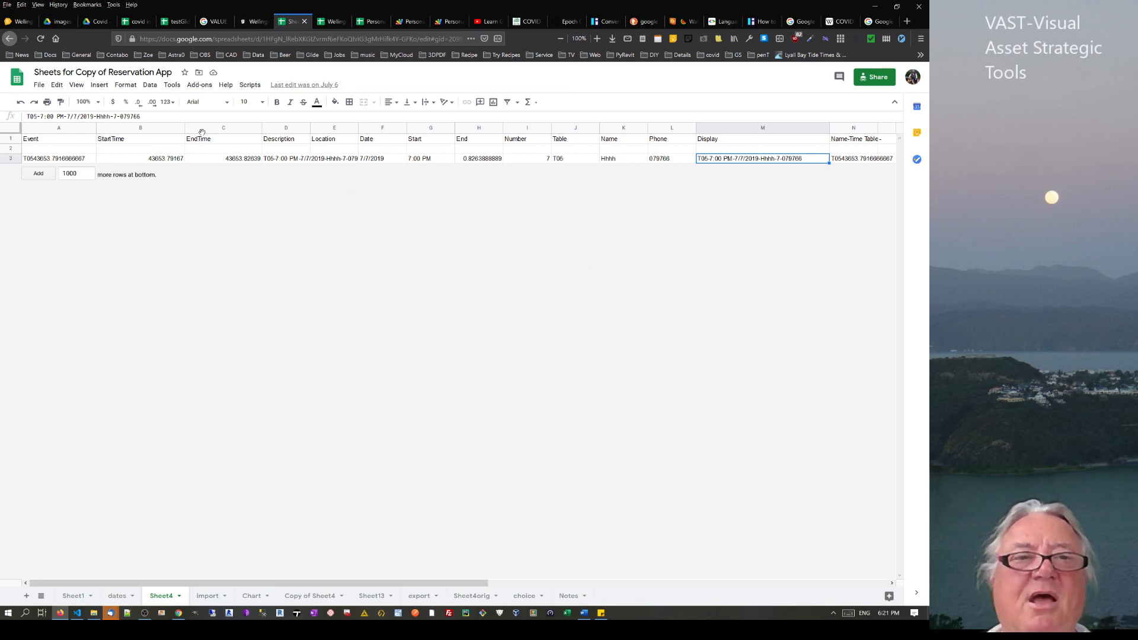
click(330, 160)
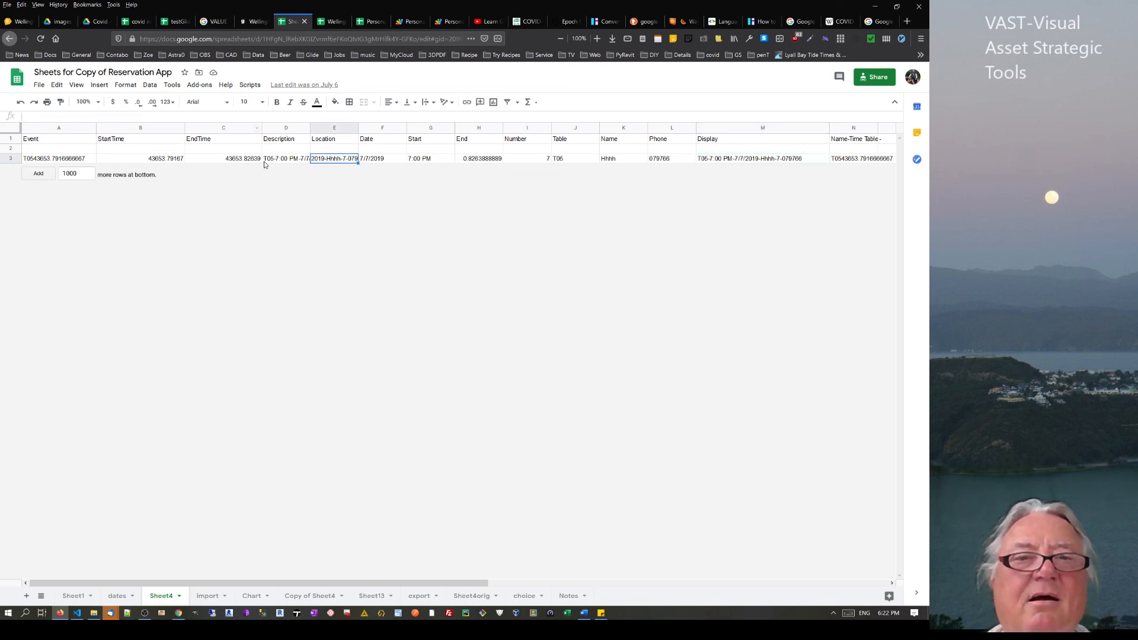
click(290, 161)
click(240, 162)
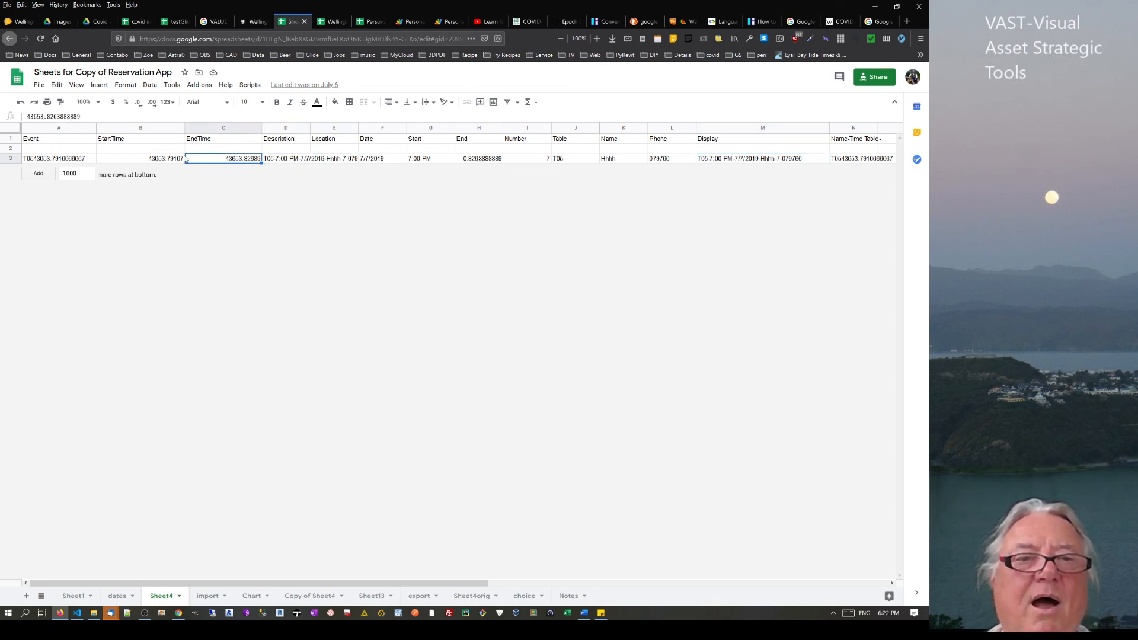
click(178, 162)
click(200, 147)
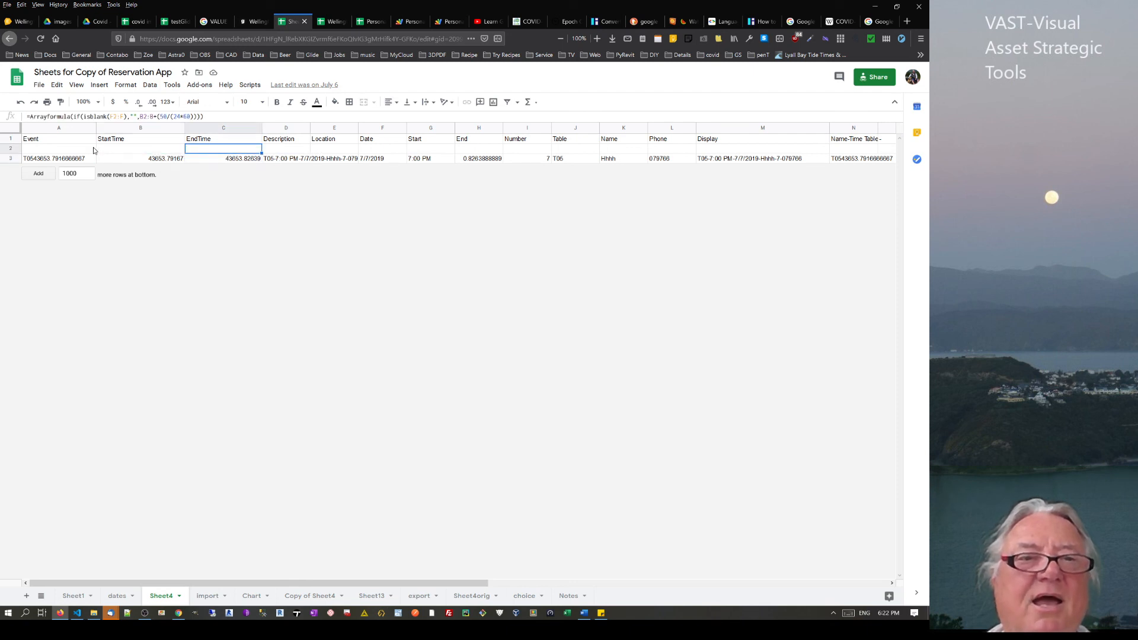
drag(71, 117, 214, 116)
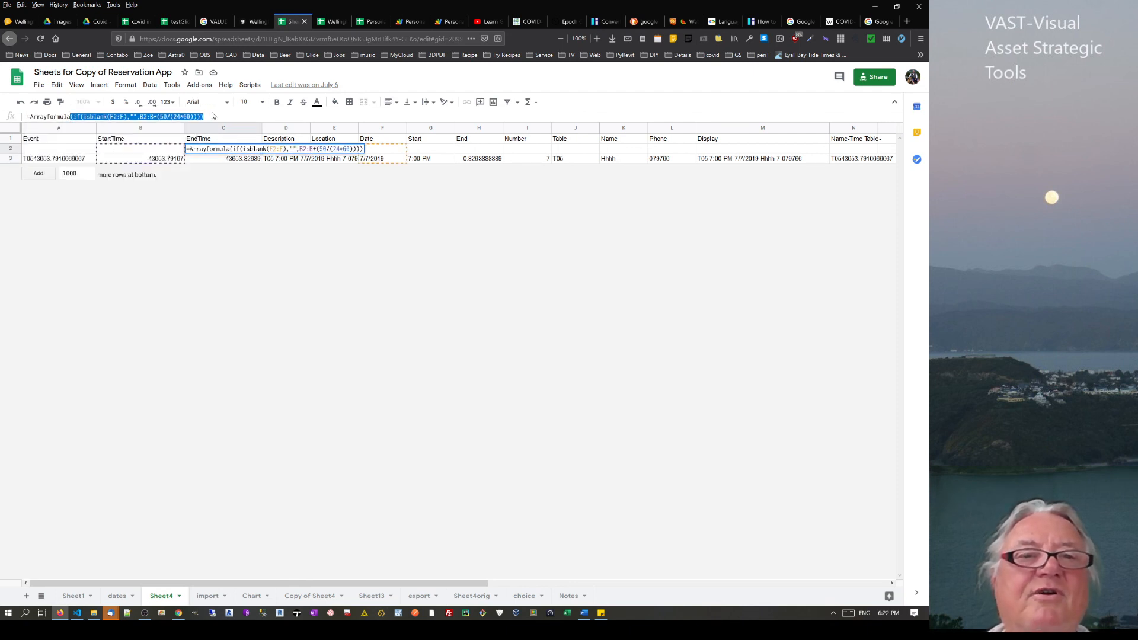
click(399, 152)
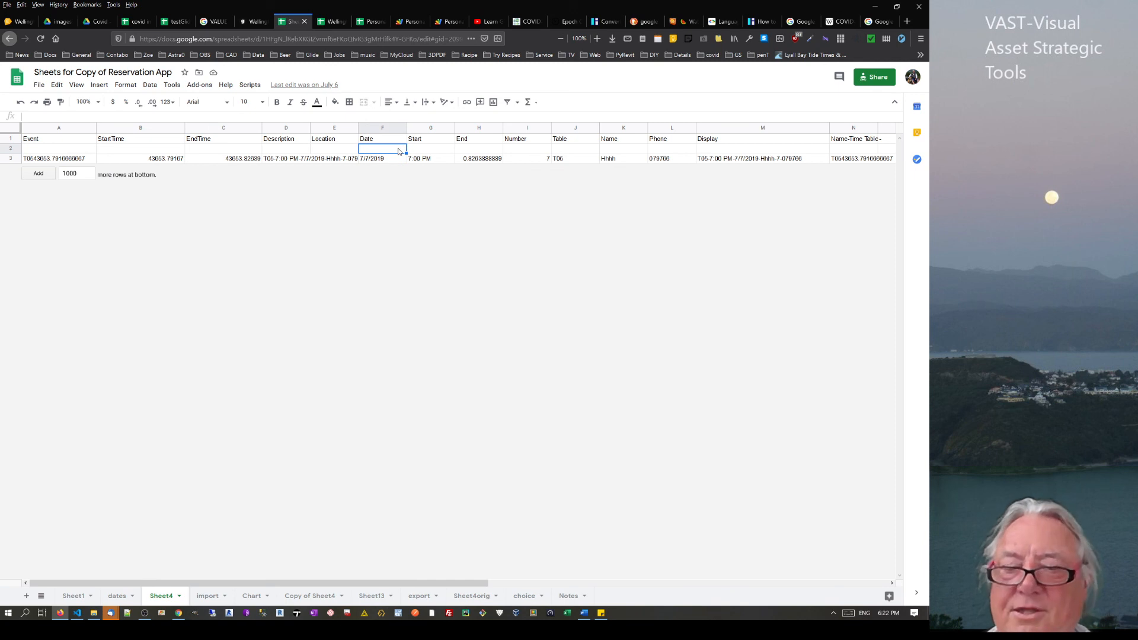
key(Right)
key(Right)
key(Right)
key(Right)
key(Left)
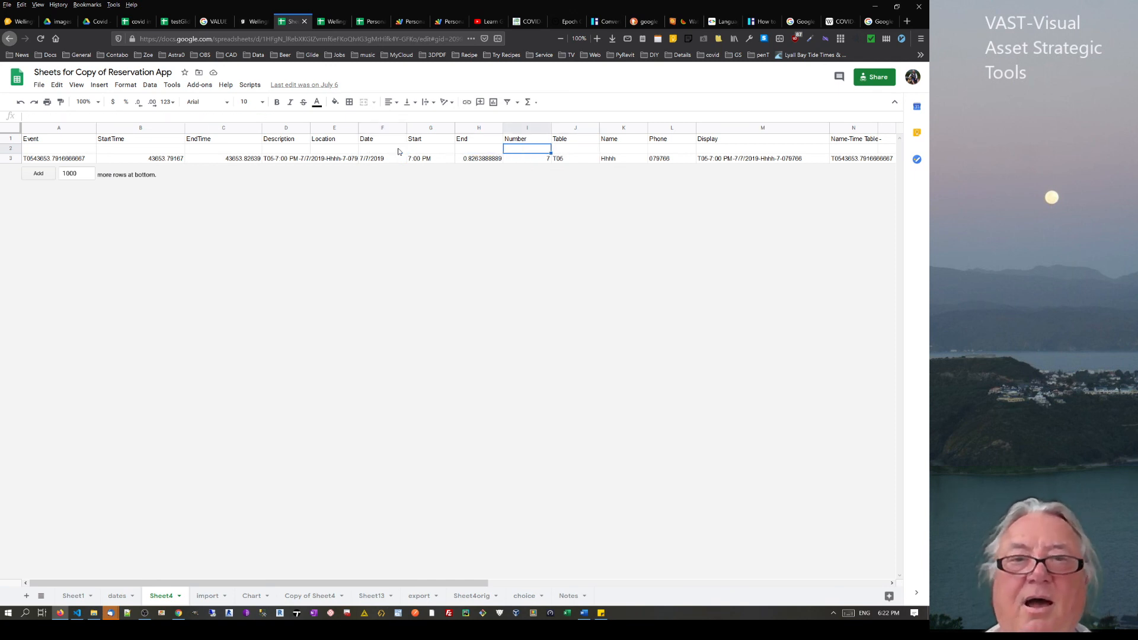
key(Left)
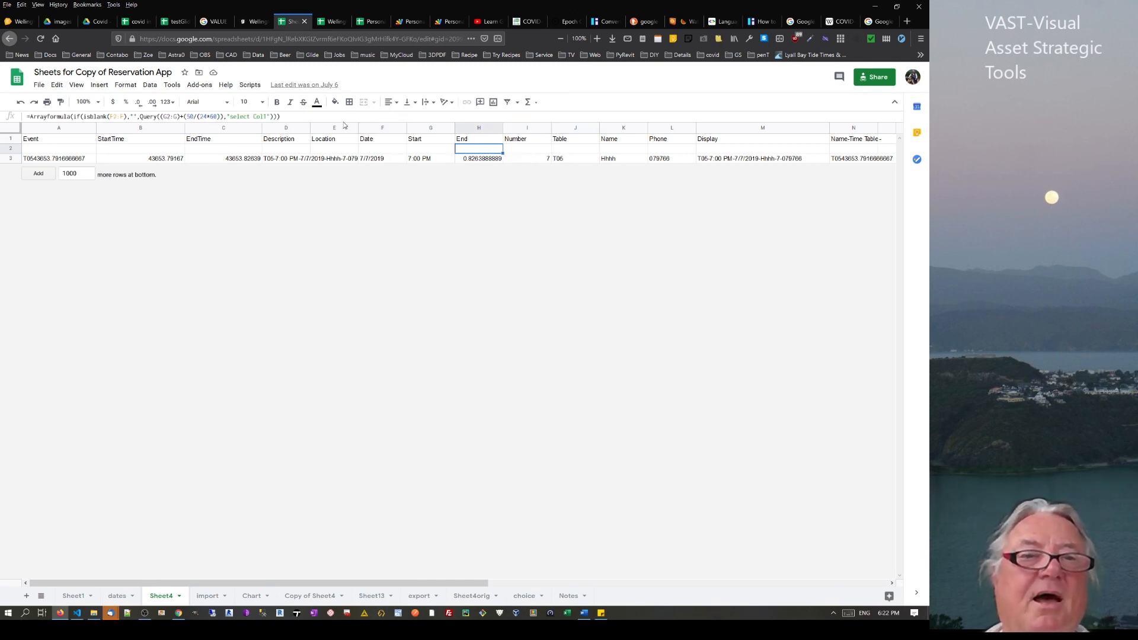
drag(294, 112, 117, 116)
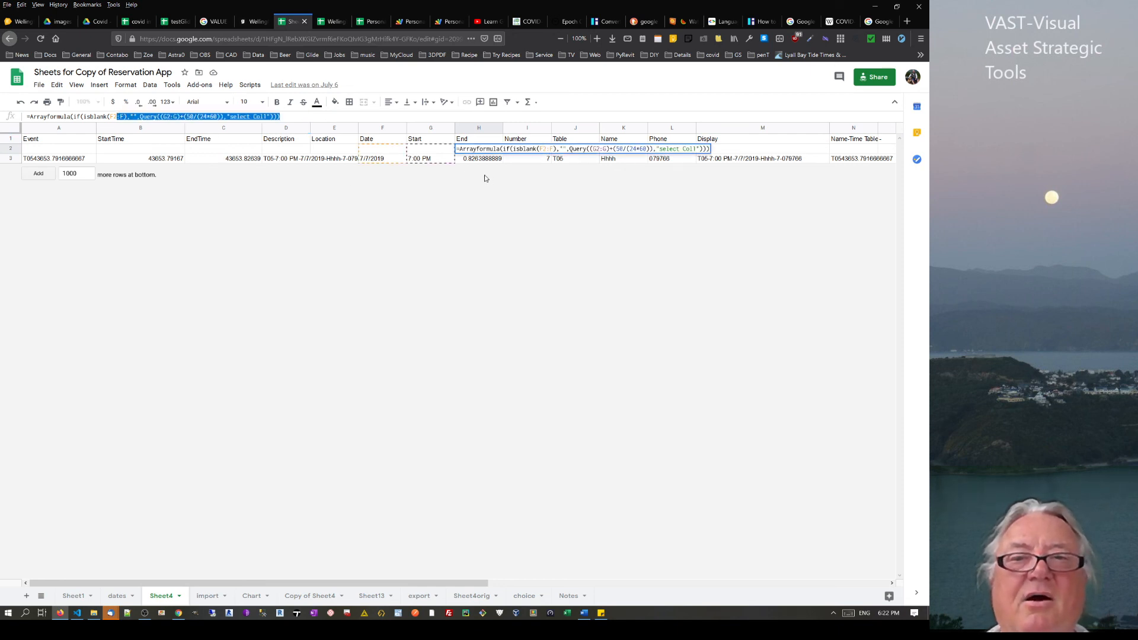
key(Return)
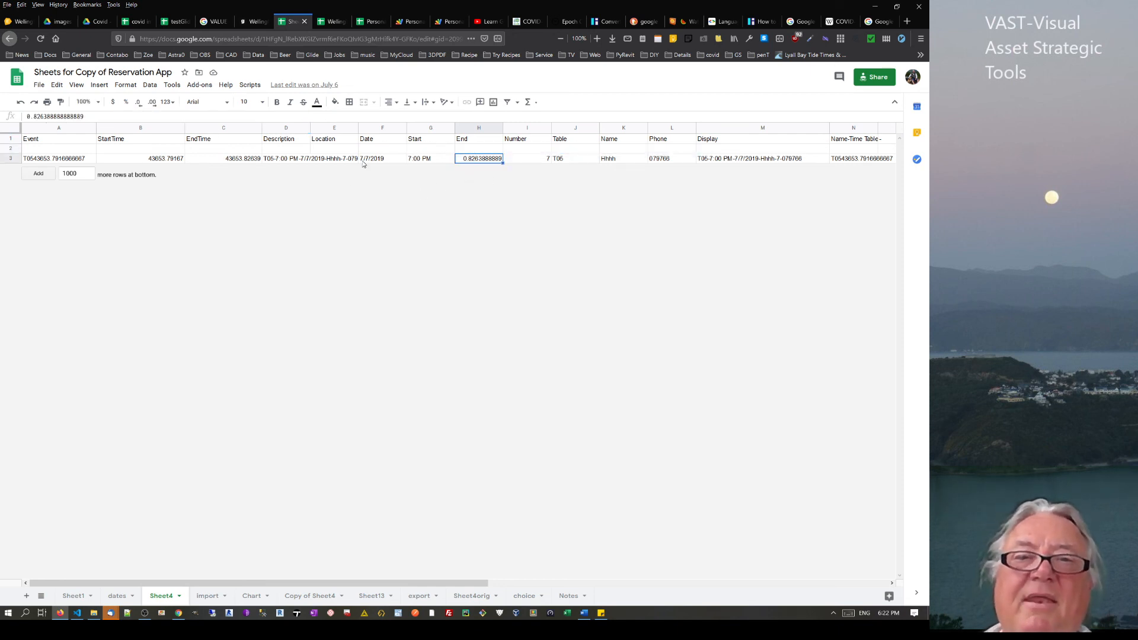
click(120, 151)
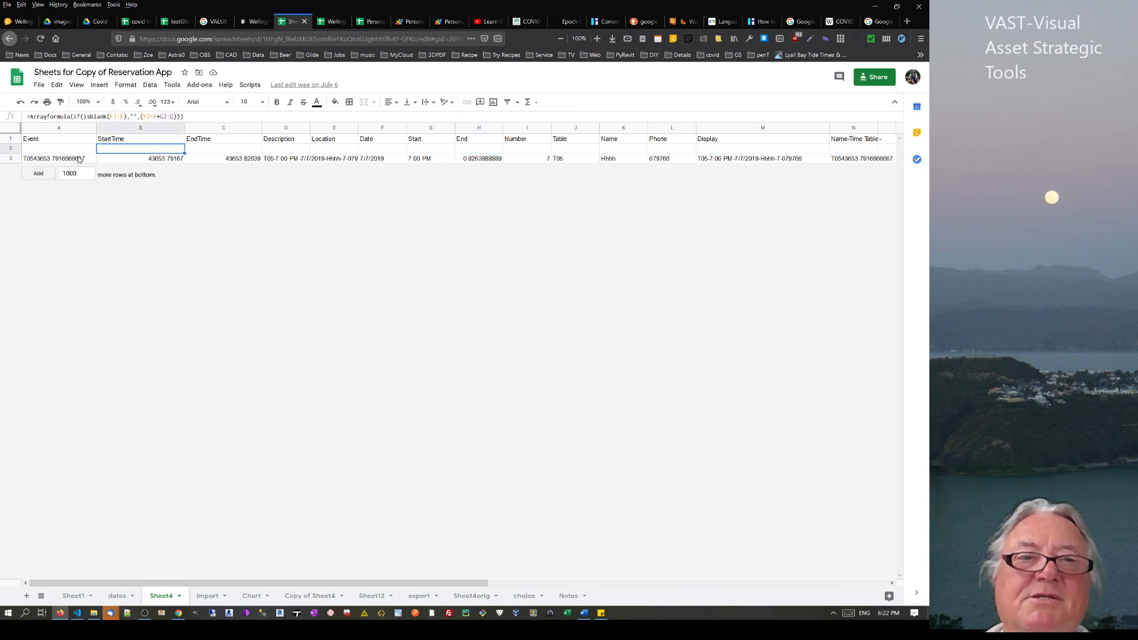
click(62, 151)
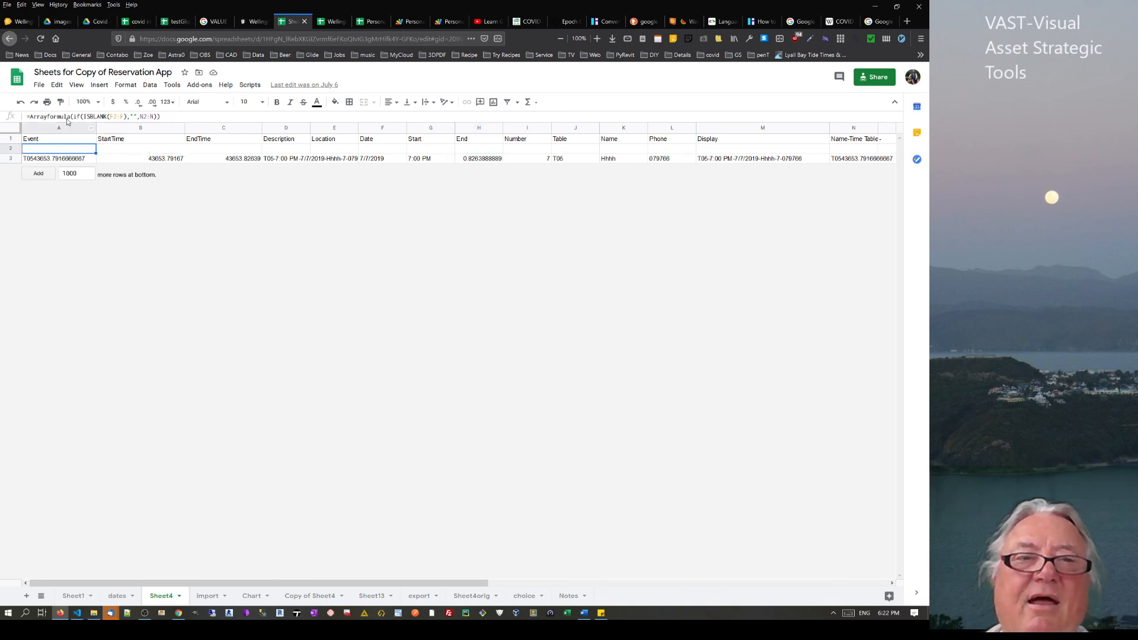
click(848, 149)
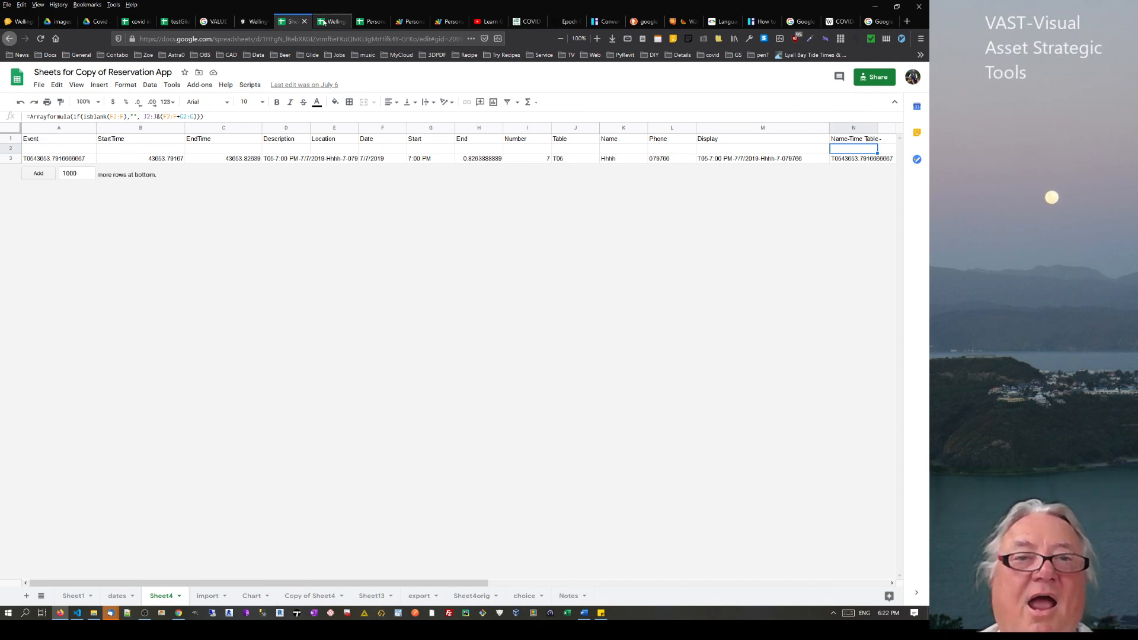
Inspect the N20 SUM formula and F22 confirmed cases in covid importXML 2, then return to testGlide1 Sheet9
click(135, 22)
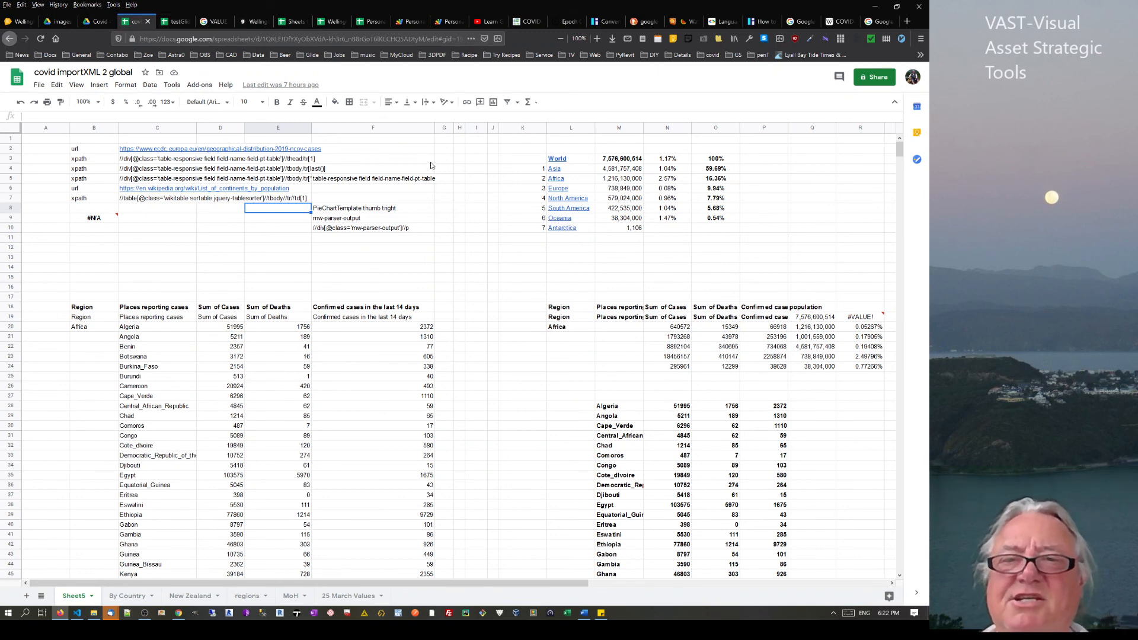
click(670, 327)
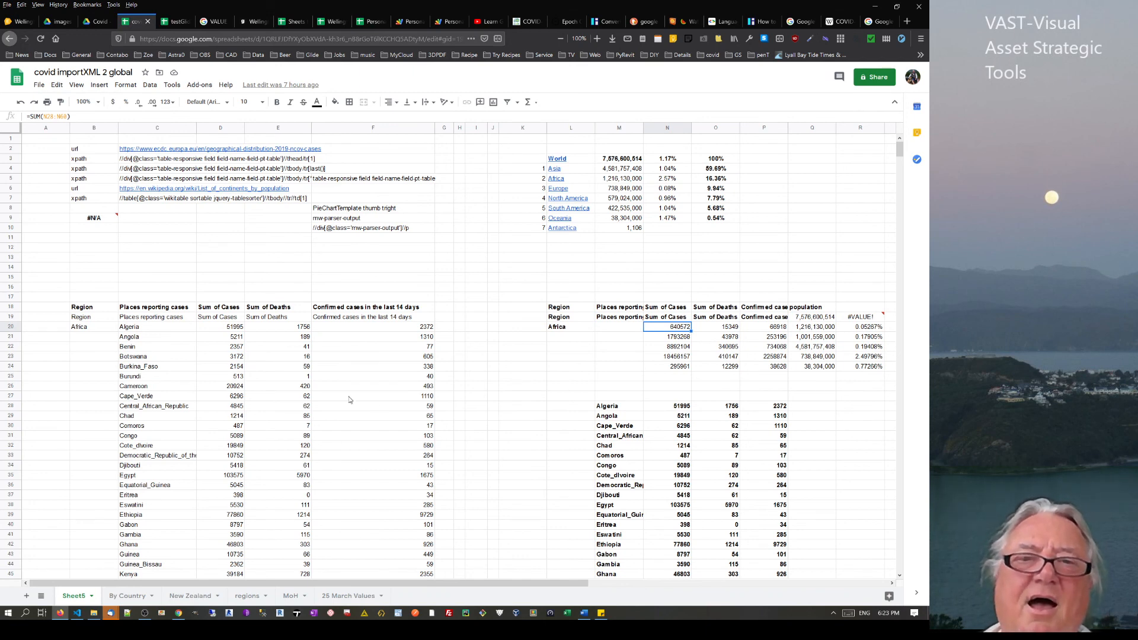
click(363, 348)
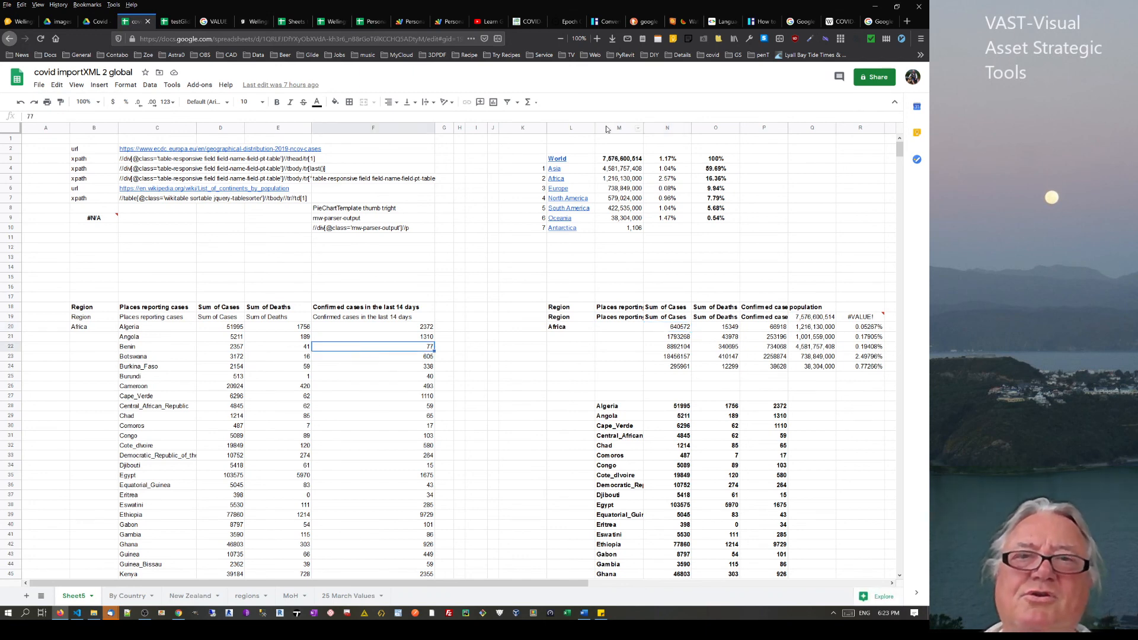
click(184, 22)
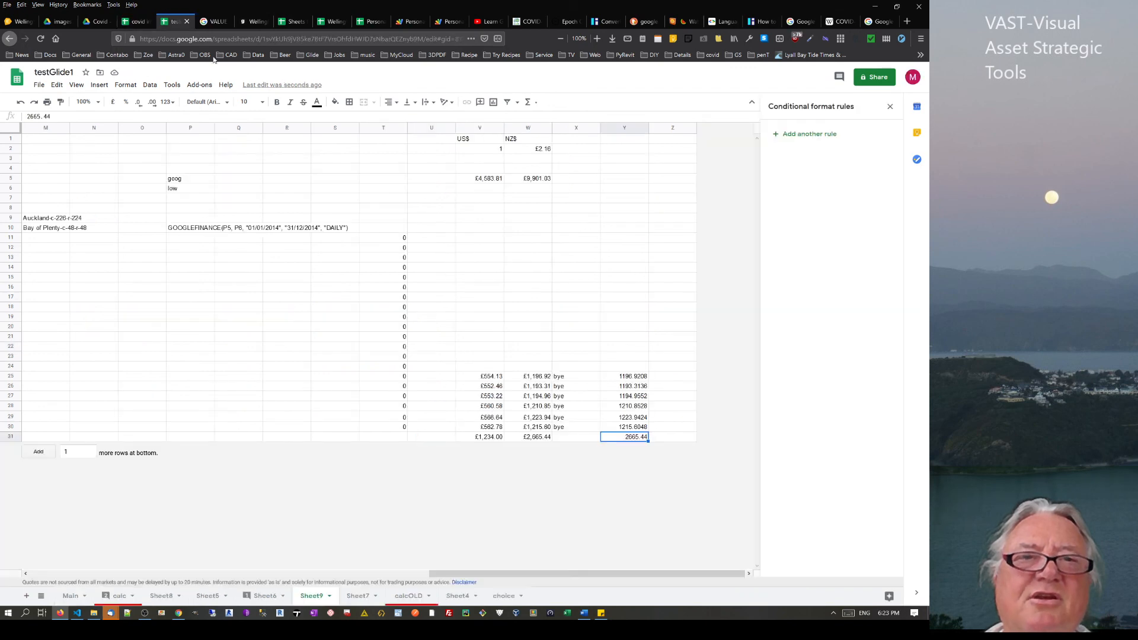
click(236, 248)
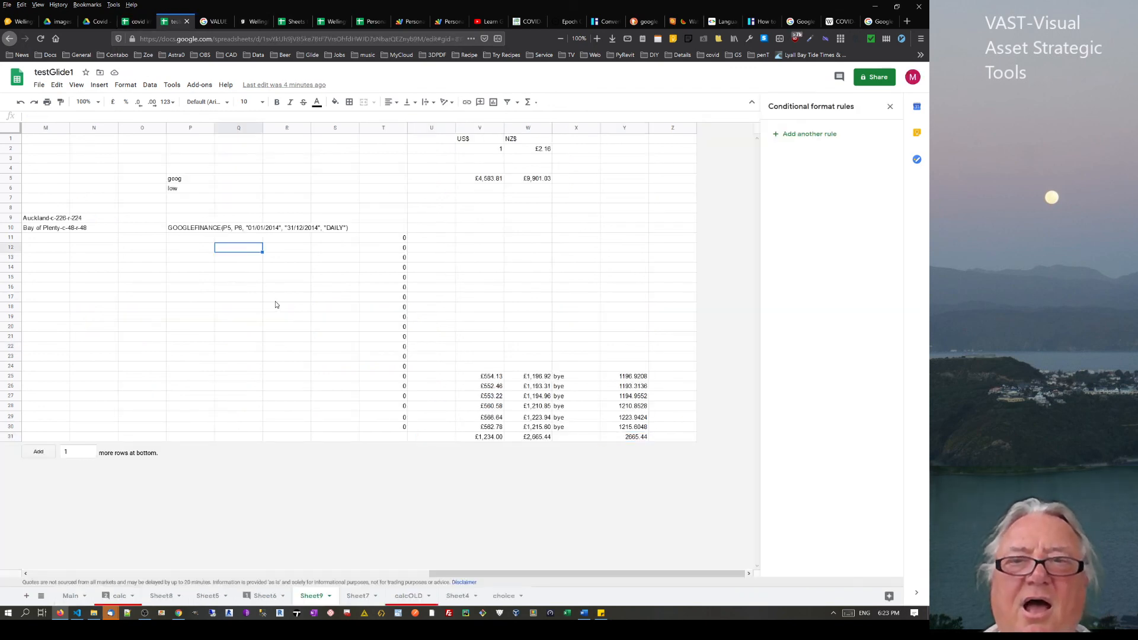
click(344, 364)
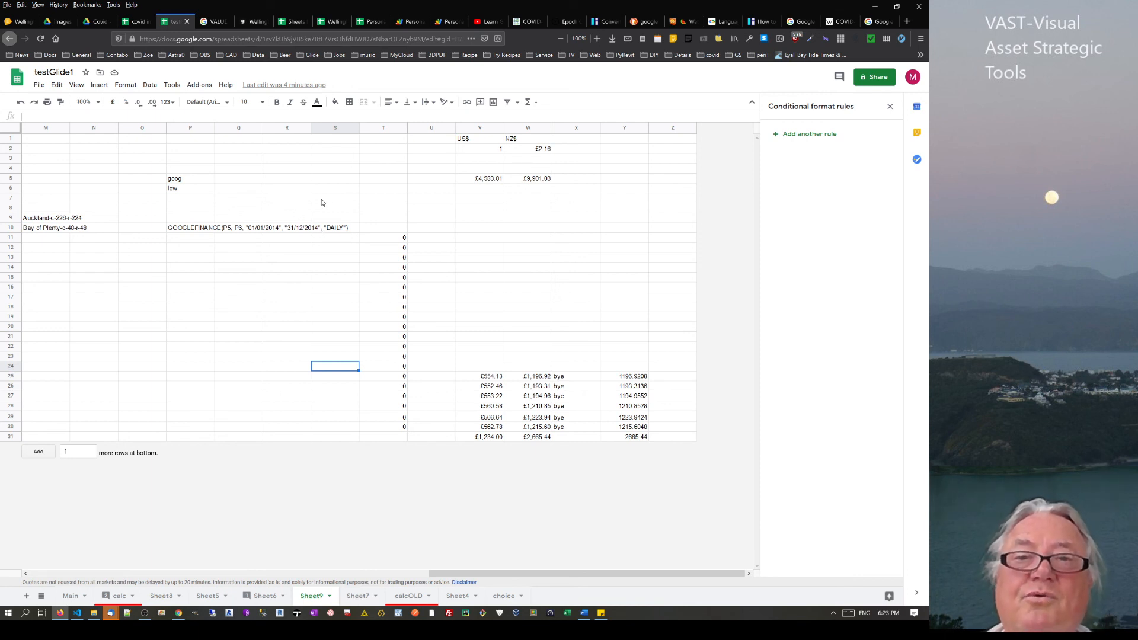
click(542, 150)
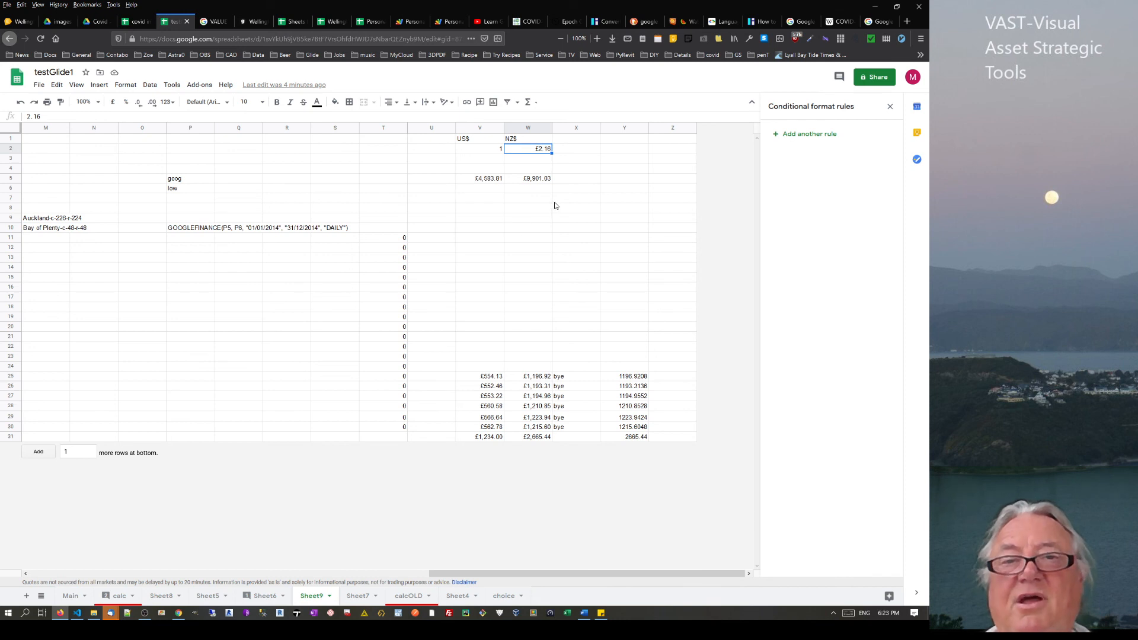
click(525, 179)
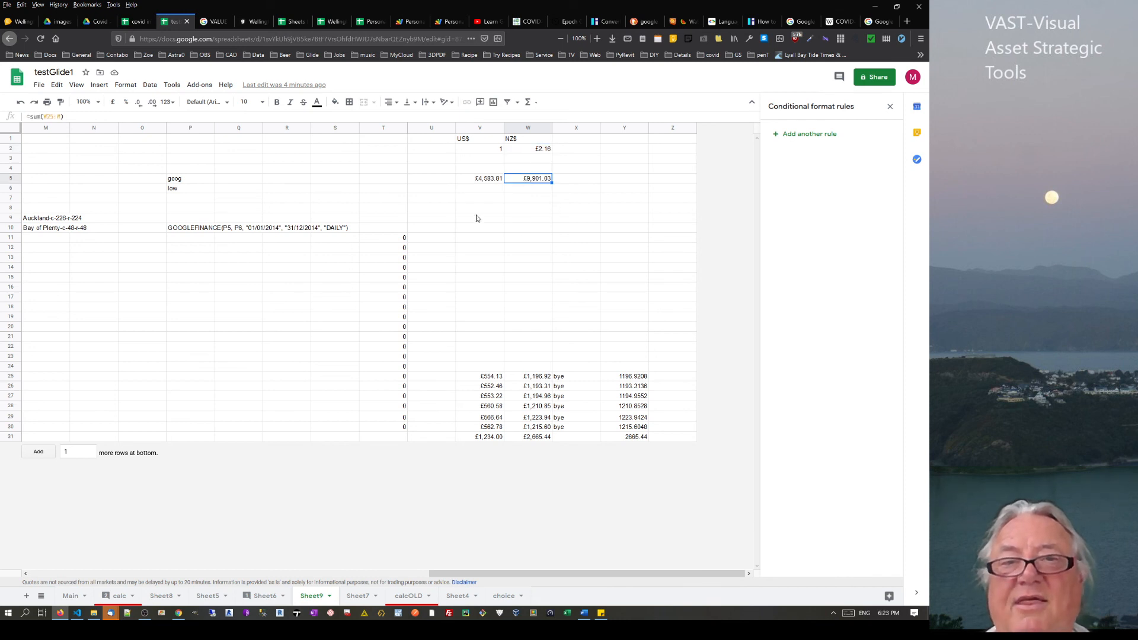
click(482, 184)
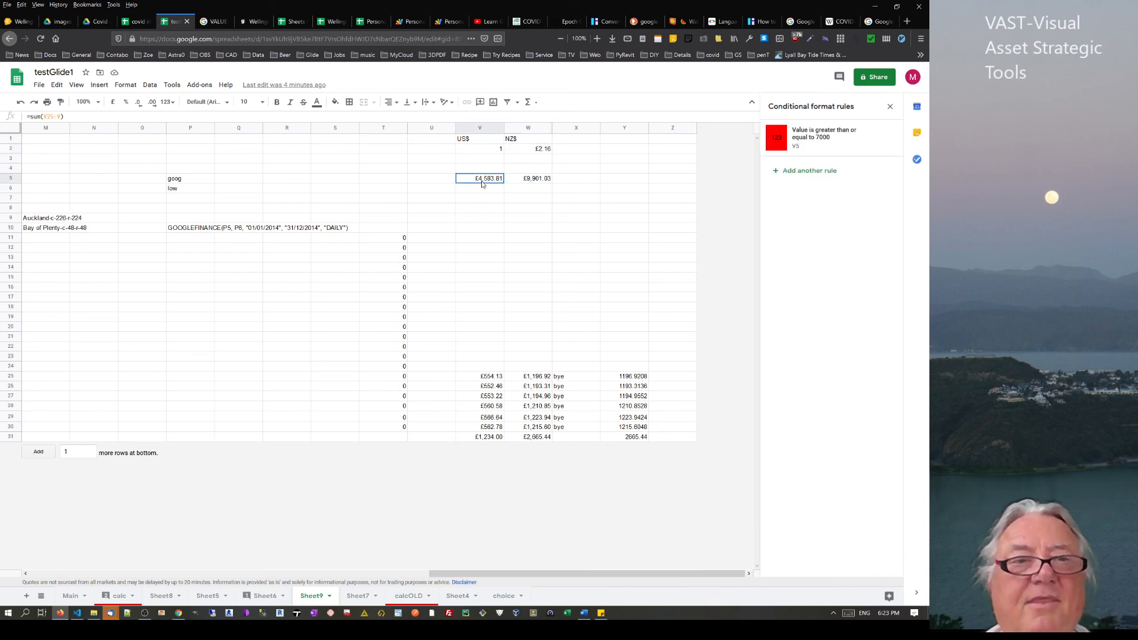